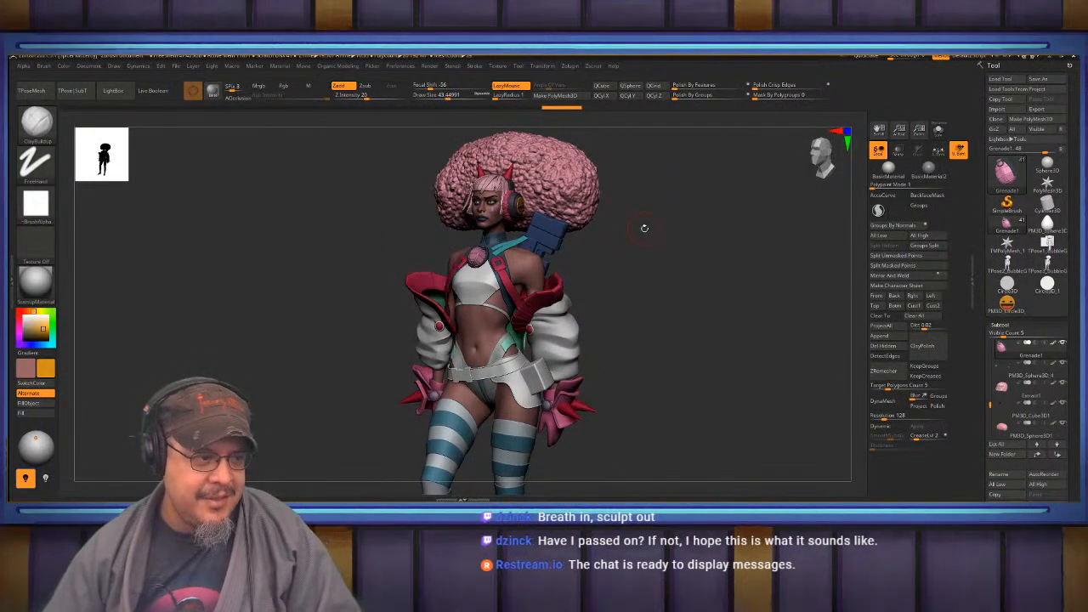
# Load the BubbleGumGurl_02 tool from the BubbleGumGurl project folder.
pyautogui.moveTo(645, 228); pyautogui.dragTo(727, 263)
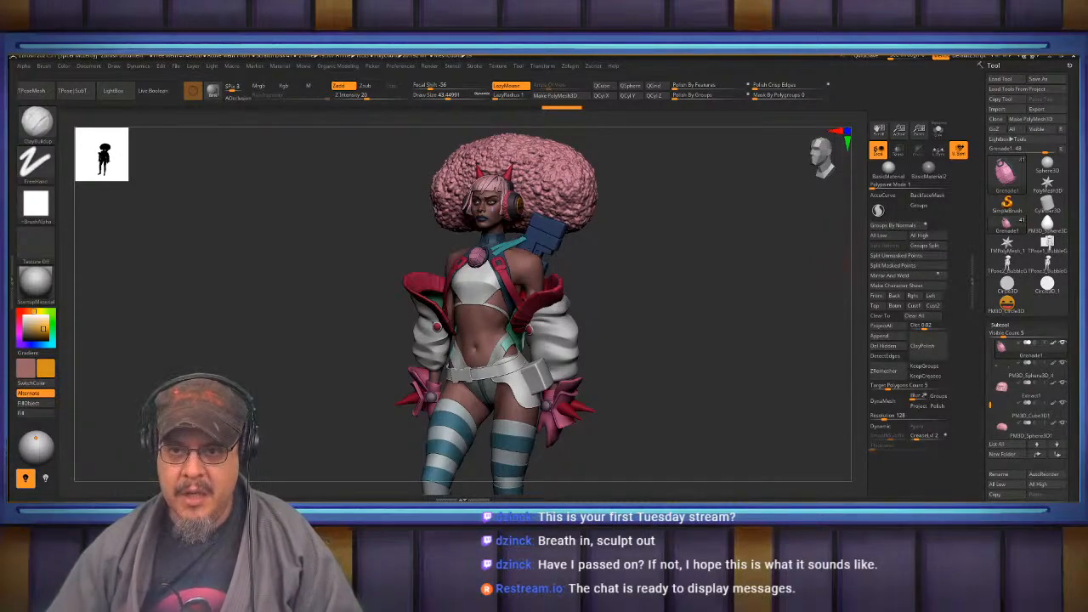
pyautogui.moveTo(672, 277); pyautogui.dragTo(723, 287)
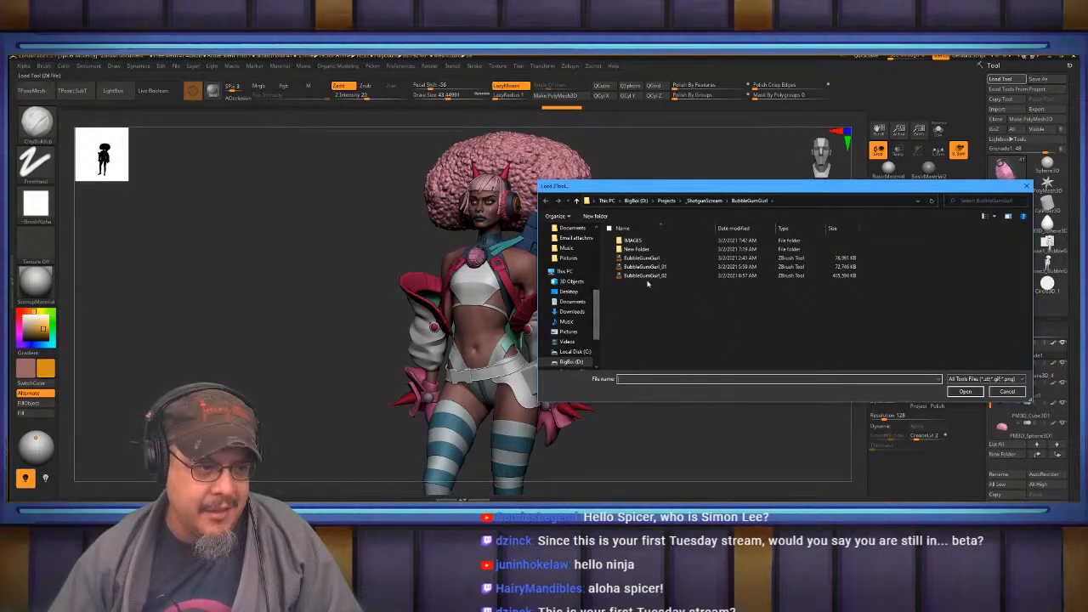
pyautogui.doubleClick(645, 278)
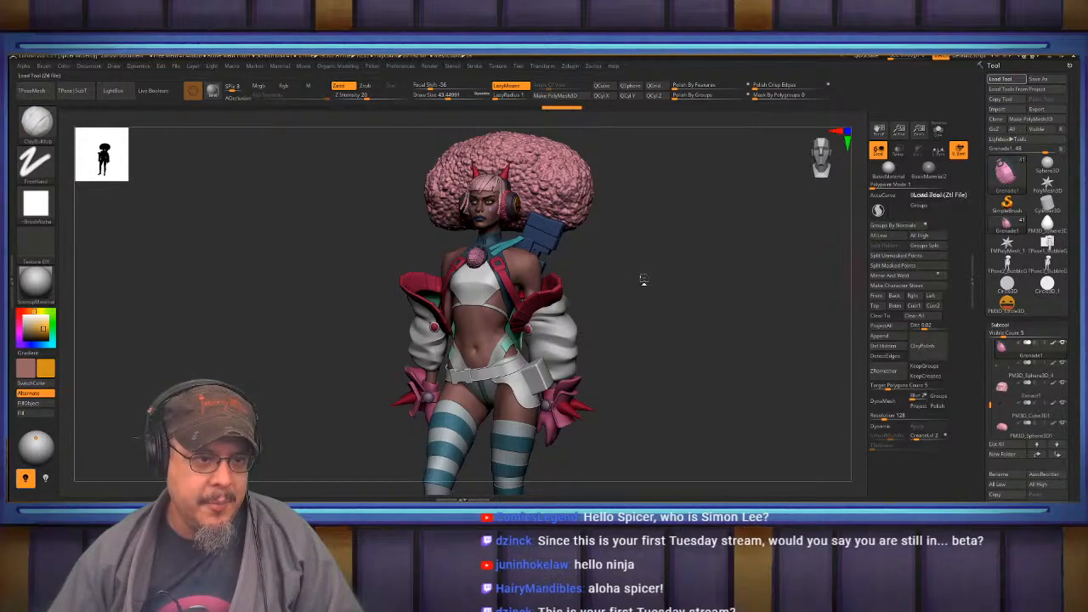
pyautogui.moveTo(663, 335)
pyautogui.mouseDown()
pyautogui.moveTo(681, 335)
pyautogui.moveTo(659, 335)
pyautogui.mouseUp()
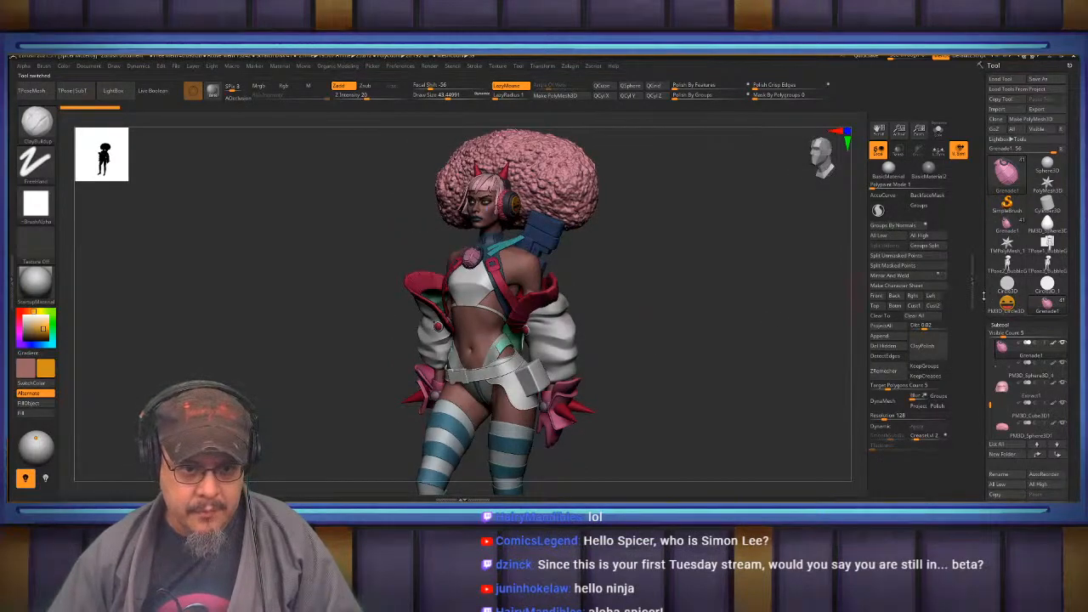
pyautogui.moveTo(1005, 226)
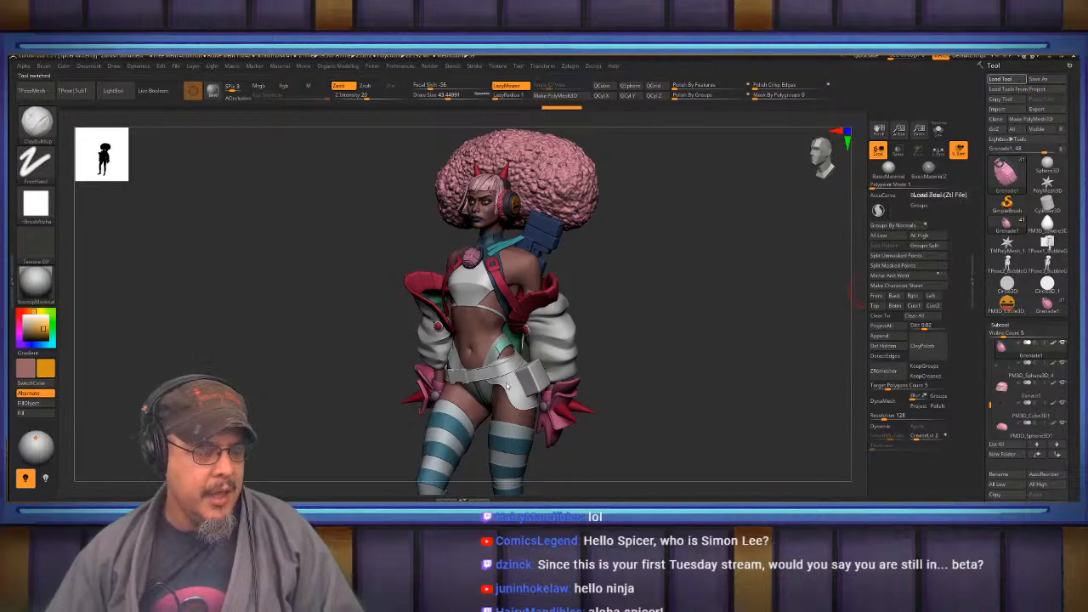
# Load the FranchizeLive_05 tool from the Star Wars folder under _ShotgunScream and frame the full character.
pyautogui.hotkey('ctrl', 'o')
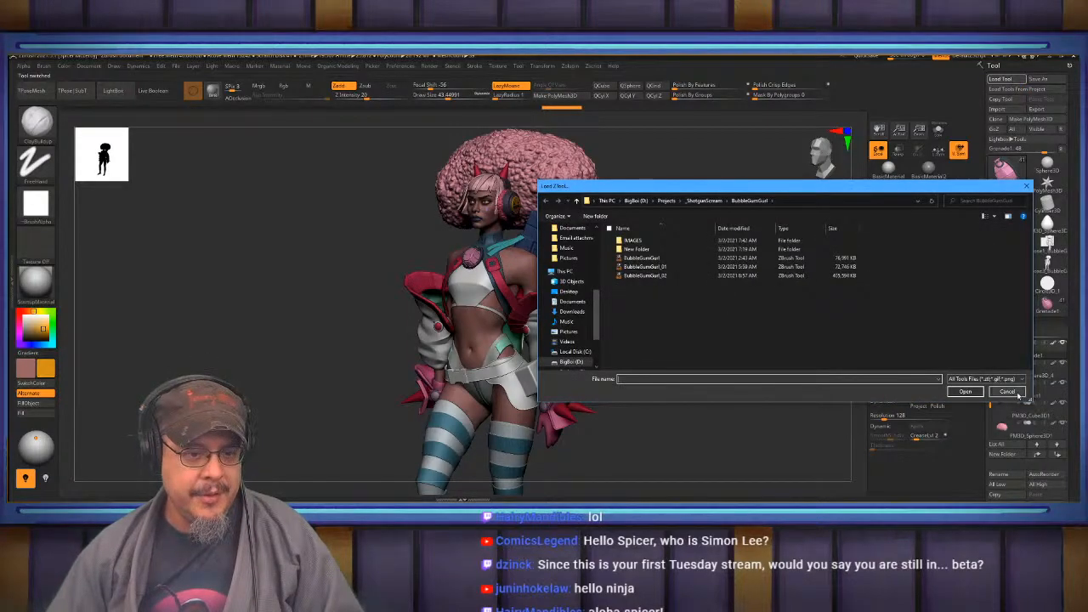
pyautogui.click(705, 200)
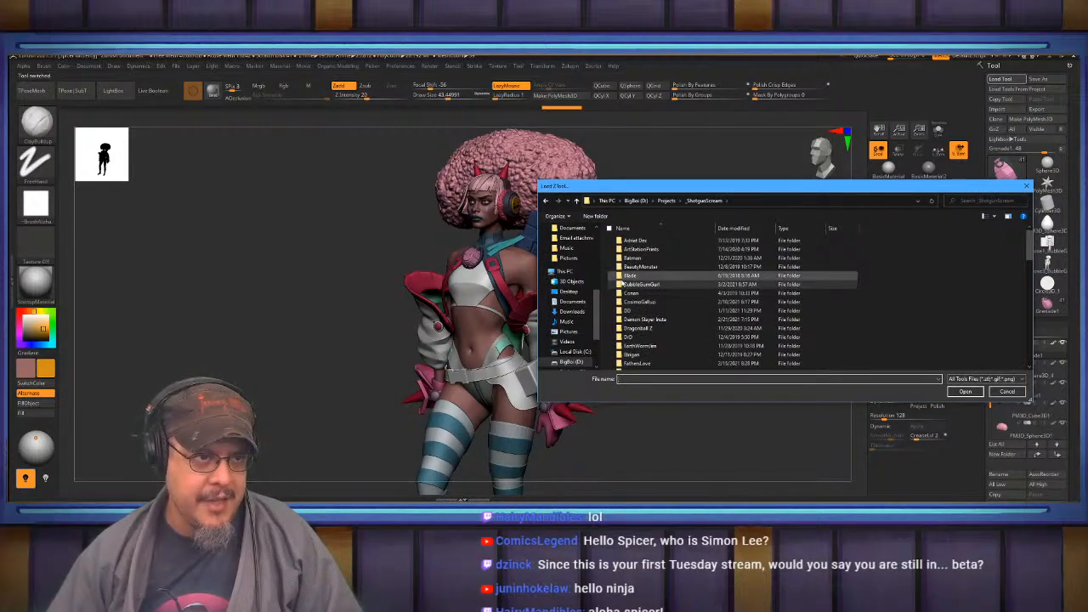
pyautogui.scroll(-3, 654, 306)
pyautogui.scroll(-3, 672, 324)
pyautogui.scroll(-3, 672, 323)
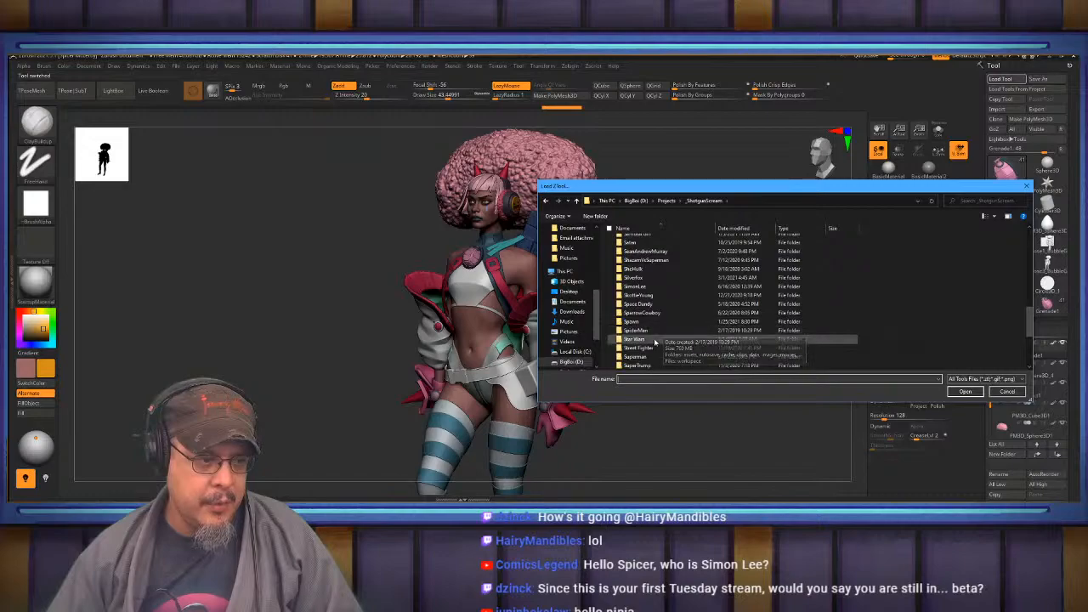
pyautogui.doubleClick(650, 340)
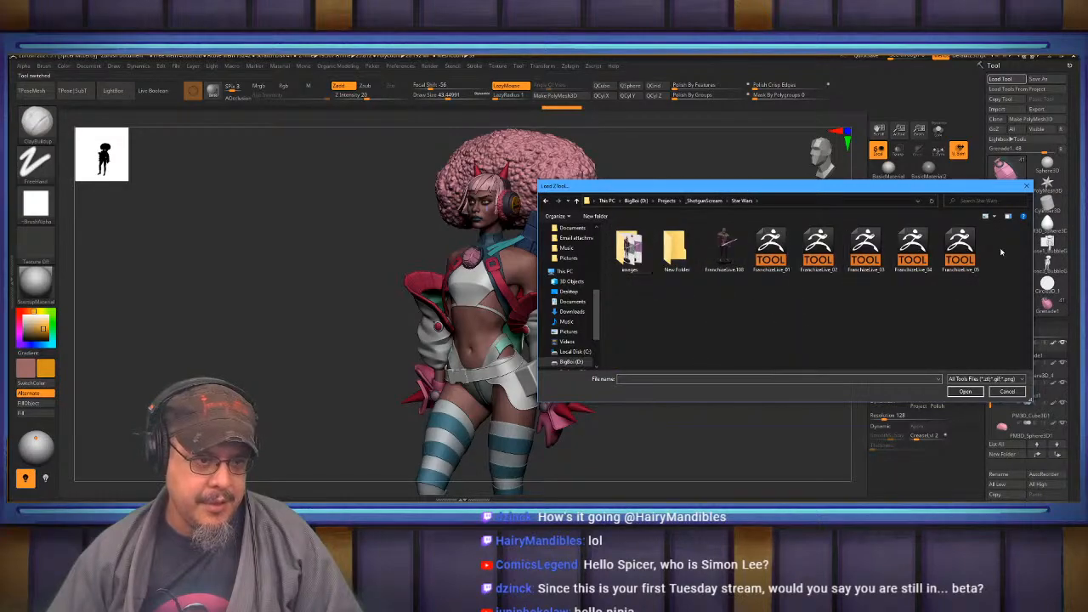
pyautogui.click(967, 253)
pyautogui.doubleClick(970, 258)
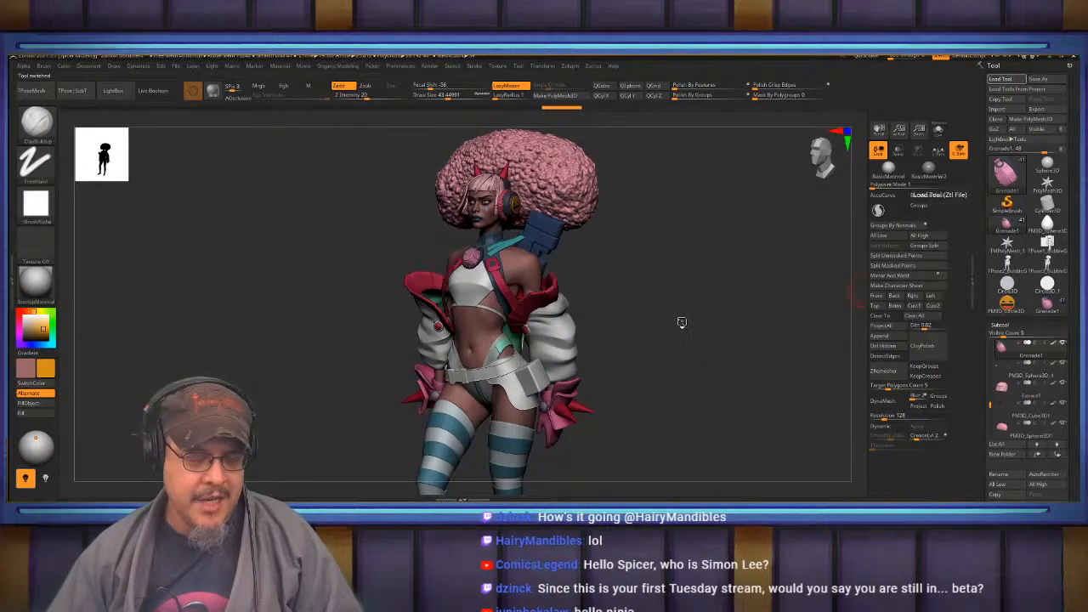
pyautogui.moveTo(683, 328); pyautogui.dragTo(704, 340)
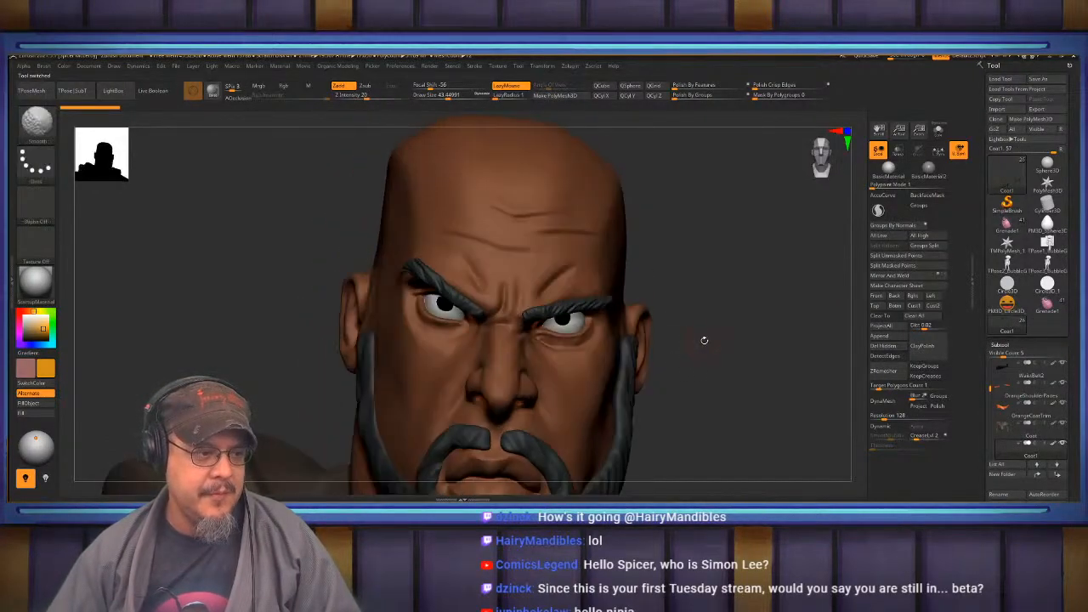
pyautogui.press('f')
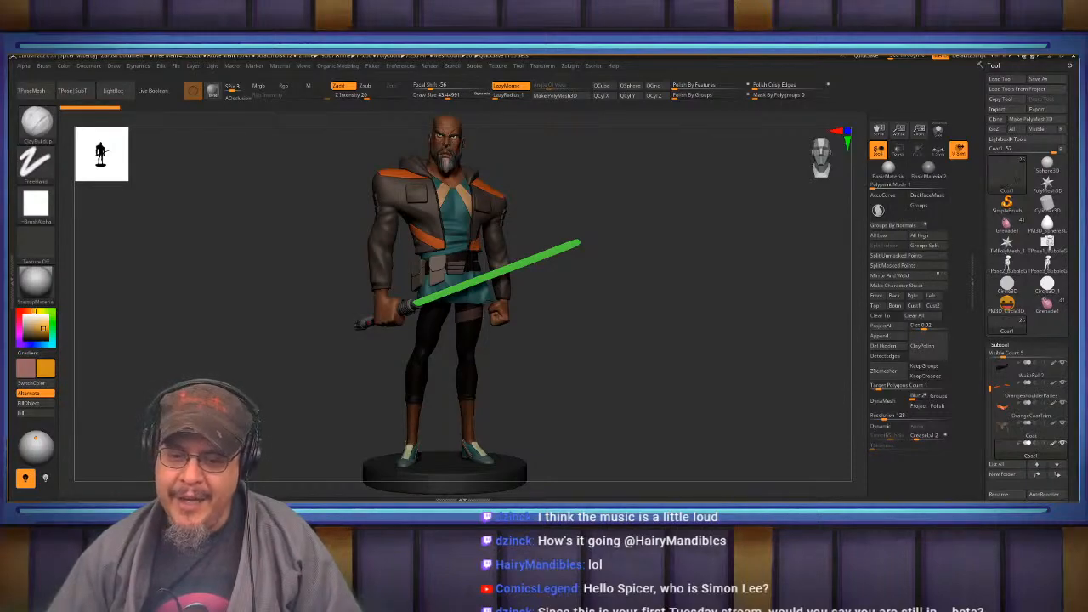
# Examine the lightsaber character's pose, outfit and face from several angles and distances.
pyautogui.moveTo(699, 375); pyautogui.dragTo(630, 353)
pyautogui.moveTo(693, 361); pyautogui.dragTo(706, 416)
pyautogui.keyDown('alt'); pyautogui.moveTo(723, 217); pyautogui.dragTo(728, 336); pyautogui.keyUp('alt')
pyautogui.moveTo(742, 297); pyautogui.dragTo(742, 127)
pyautogui.keyDown('alt'); pyautogui.moveTo(750, 431); pyautogui.dragTo(598, 208); pyautogui.keyUp('alt')
pyautogui.moveTo(757, 272); pyautogui.dragTo(741, 288)
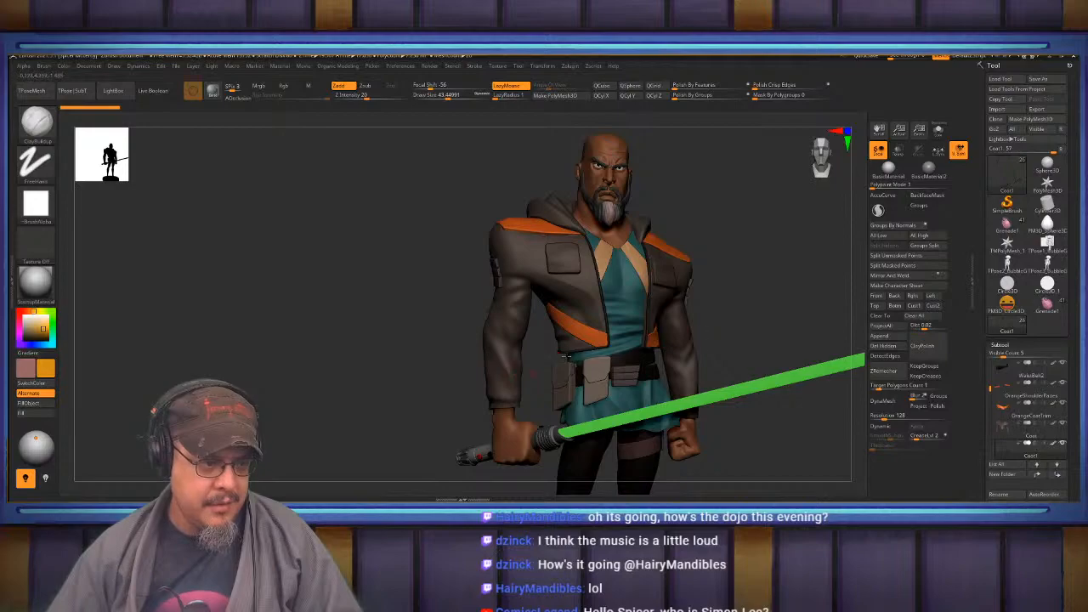
pyautogui.keyDown('alt'); pyautogui.moveTo(797, 251); pyautogui.dragTo(762, 263); pyautogui.keyUp('alt')
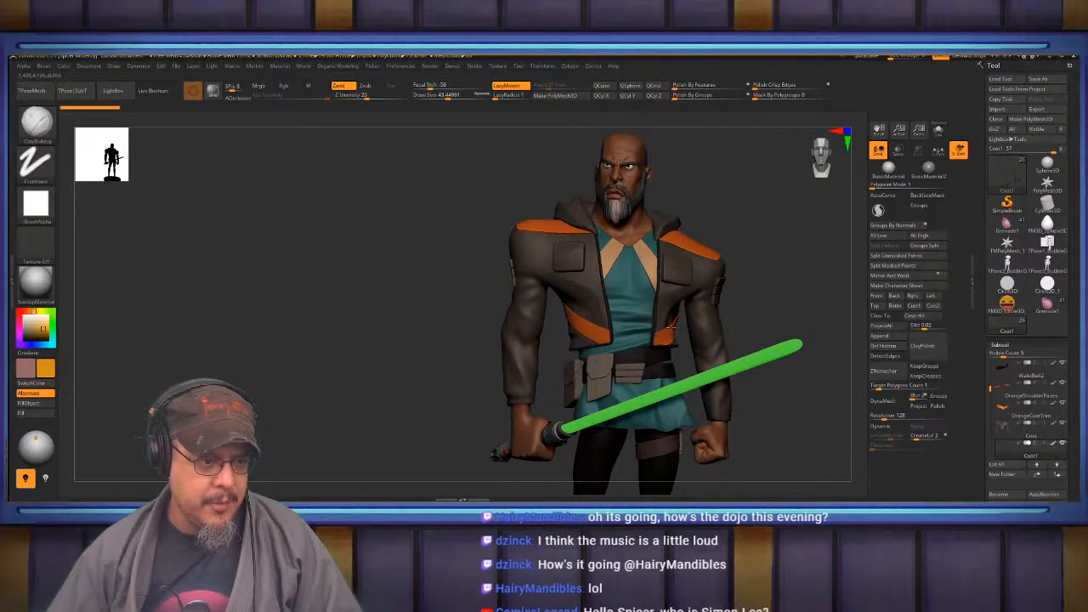
pyautogui.moveTo(782, 297); pyautogui.dragTo(703, 267)
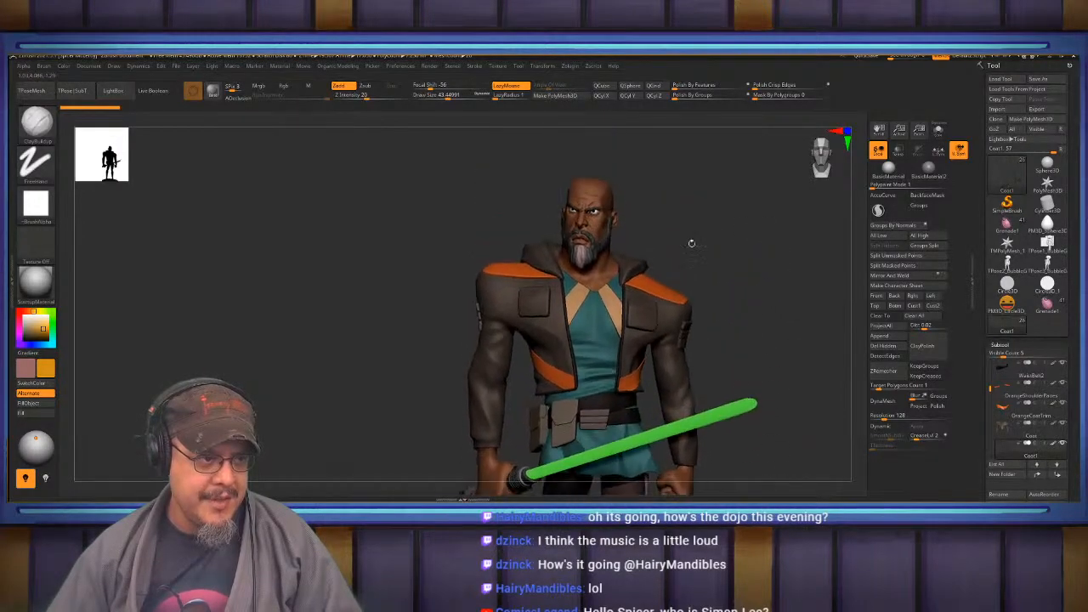
pyautogui.moveTo(718, 223)
pyautogui.mouseDown()
pyautogui.moveTo(785, 268)
pyautogui.moveTo(825, 267)
pyautogui.mouseUp()
pyautogui.keyDown('alt'); pyautogui.moveTo(732, 247); pyautogui.dragTo(769, 262); pyautogui.keyUp('alt')
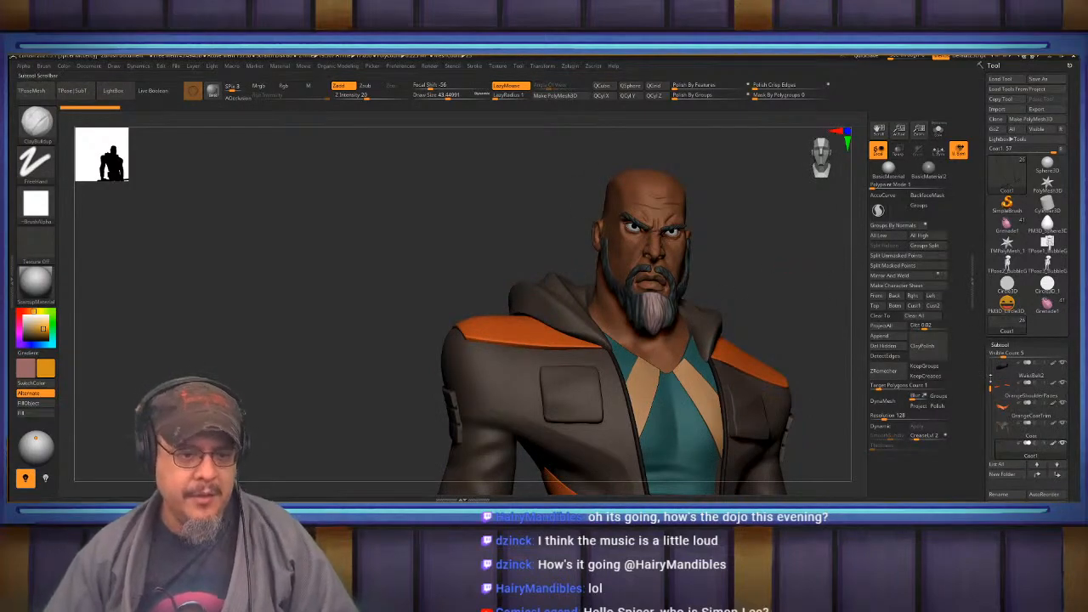
# Select the FranchizeLive_05 body subtool and inspect it in isolation from the clothing and props.
pyautogui.scroll(-3, 992, 408)
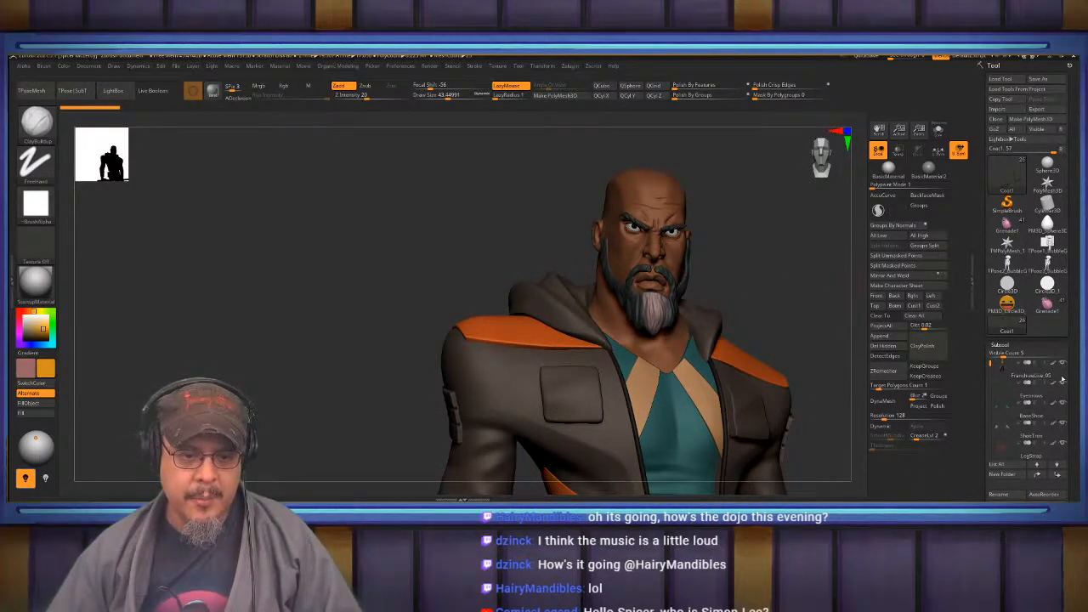
pyautogui.click(1027, 374)
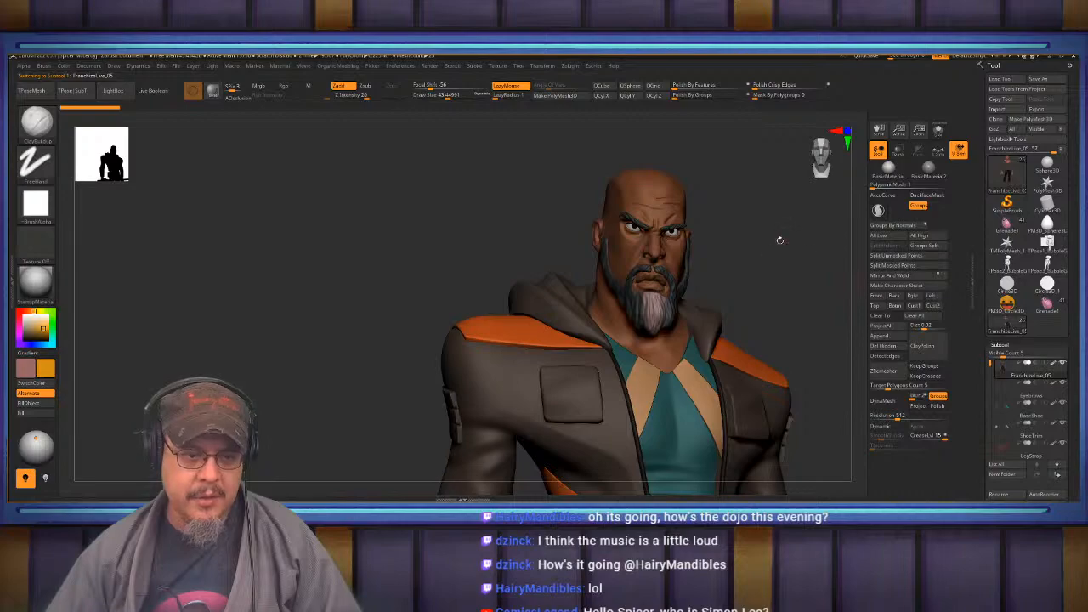
pyautogui.click(939, 130)
pyautogui.keyDown('alt'); pyautogui.moveTo(773, 284); pyautogui.dragTo(699, 276); pyautogui.keyUp('alt')
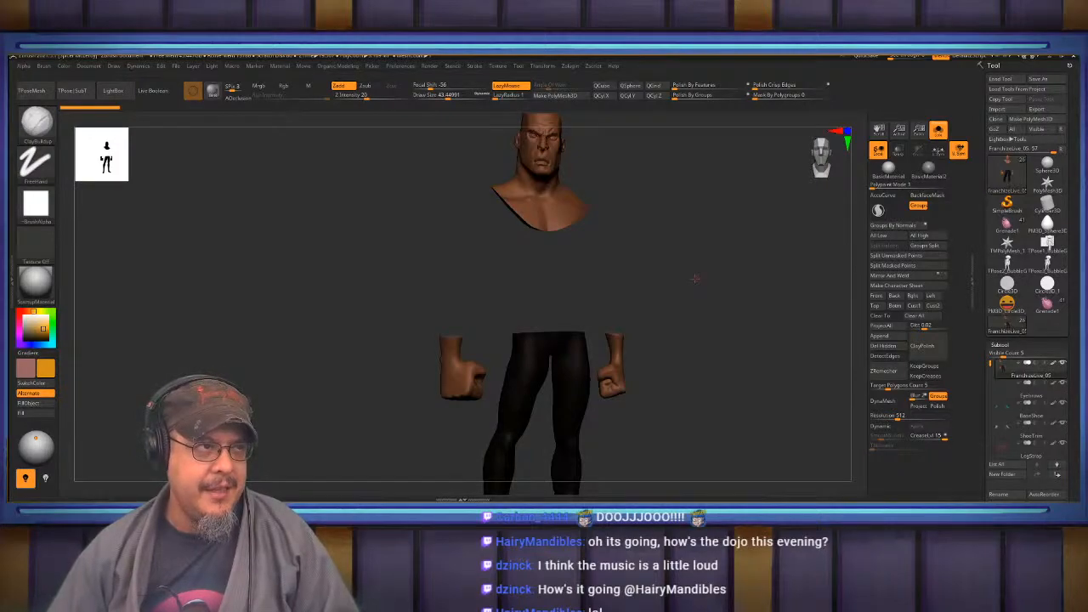
pyautogui.moveTo(696, 278); pyautogui.dragTo(680, 260)
pyautogui.click(939, 131)
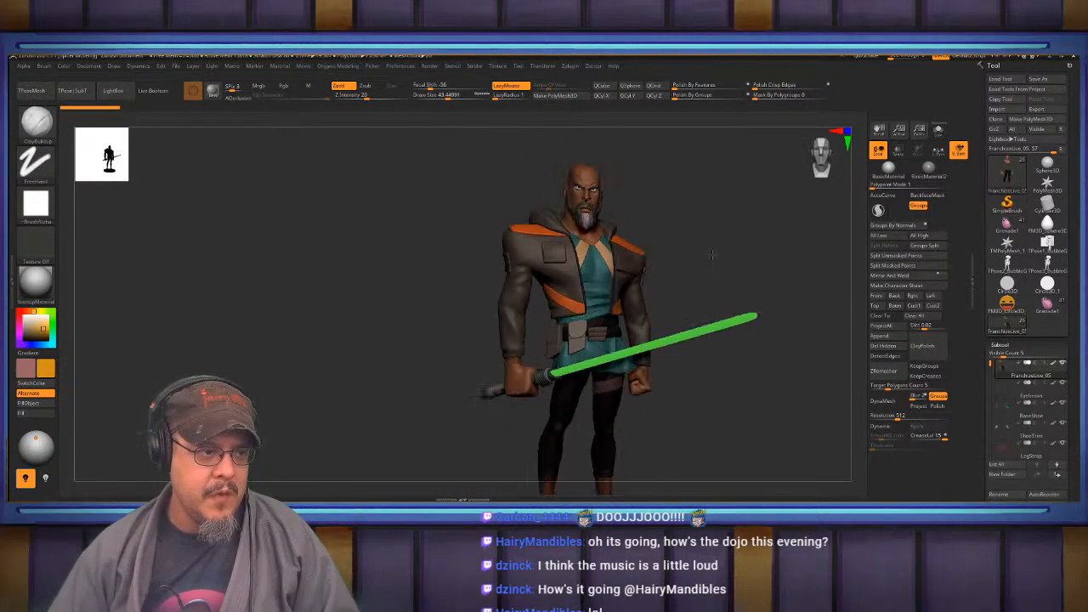
# Isolate the body, split the head and upper chest into a separate subtool, and select that new head piece.
pyautogui.click(939, 131)
pyautogui.keyDown('ctrl'); pyautogui.keyDown('shift'); pyautogui.moveTo(510, 136); pyautogui.dragTo(698, 306); pyautogui.keyUp('shift'); pyautogui.keyUp('ctrl')
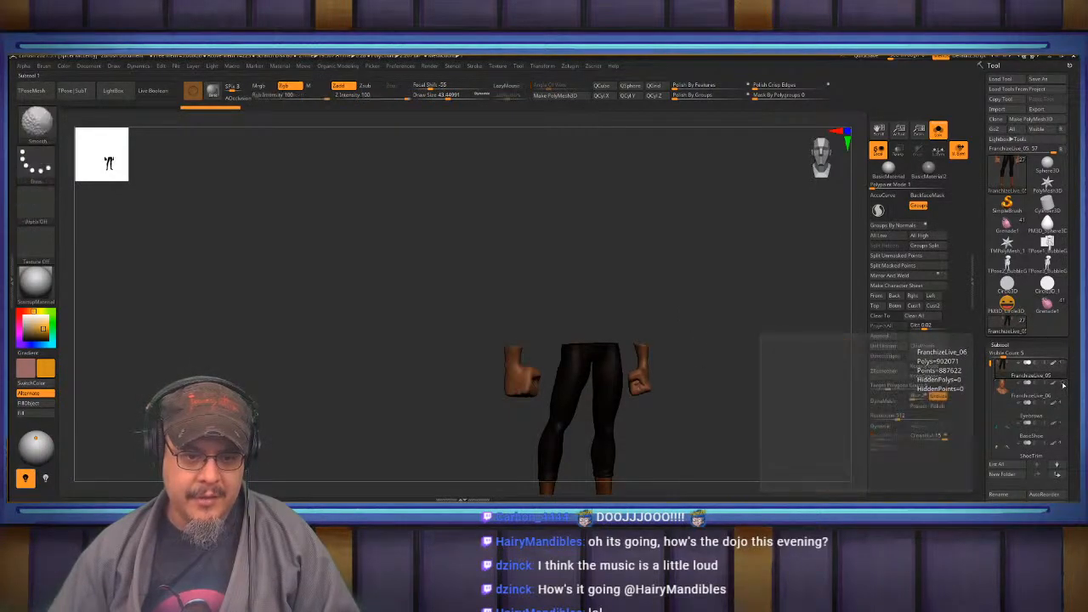
pyautogui.click(1031, 389)
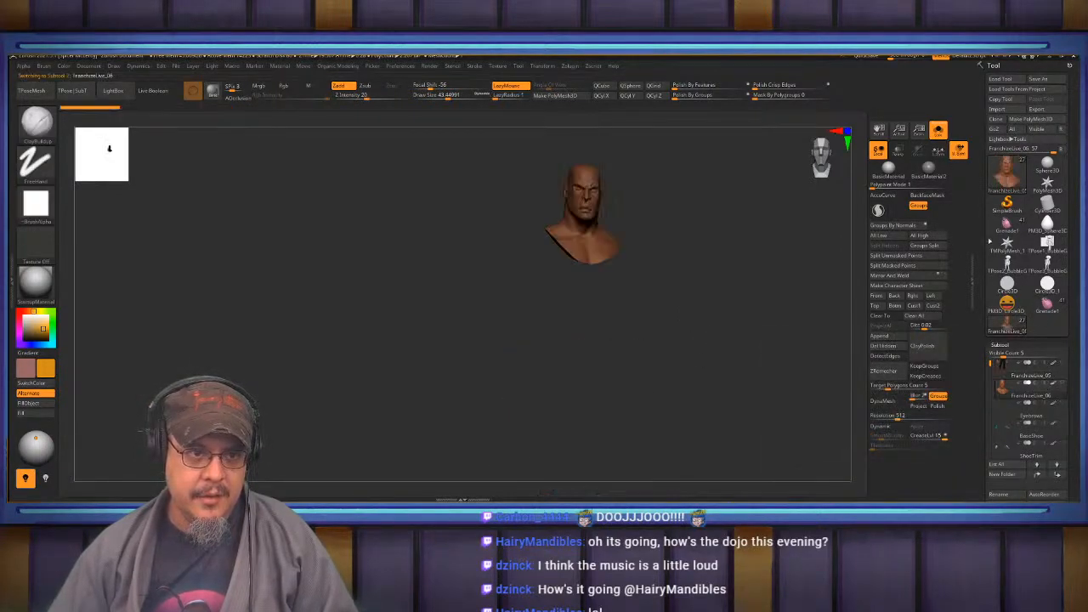
pyautogui.moveTo(653, 375); pyautogui.dragTo(644, 314)
pyautogui.keyDown('alt'); pyautogui.moveTo(658, 218); pyautogui.dragTo(661, 342); pyautogui.keyUp('alt')
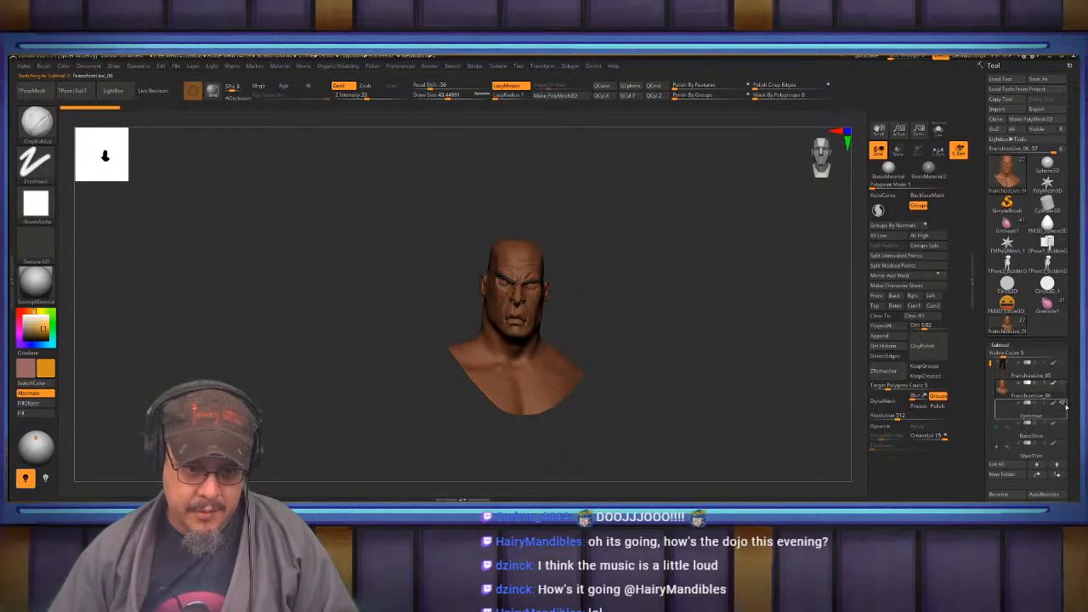
# Move the Beard subtool up the list to directly below the FranchizeLive_06 head subtool and keep it visible.
pyautogui.moveTo(989, 363); pyautogui.dragTo(991, 430)
pyautogui.click(1031, 404)
pyautogui.click(1038, 475)
pyautogui.click(1039, 475)
pyautogui.click(1039, 476)
pyautogui.click(1039, 475)
pyautogui.click(1038, 475)
pyautogui.click(1038, 476)
pyautogui.click(1038, 476)
pyautogui.click(1038, 476)
pyautogui.click(1038, 476)
pyautogui.click(1039, 476)
pyautogui.click(1038, 476)
pyautogui.click(1039, 476)
pyautogui.click(1038, 476)
pyautogui.click(1038, 477)
pyautogui.click(1066, 478)
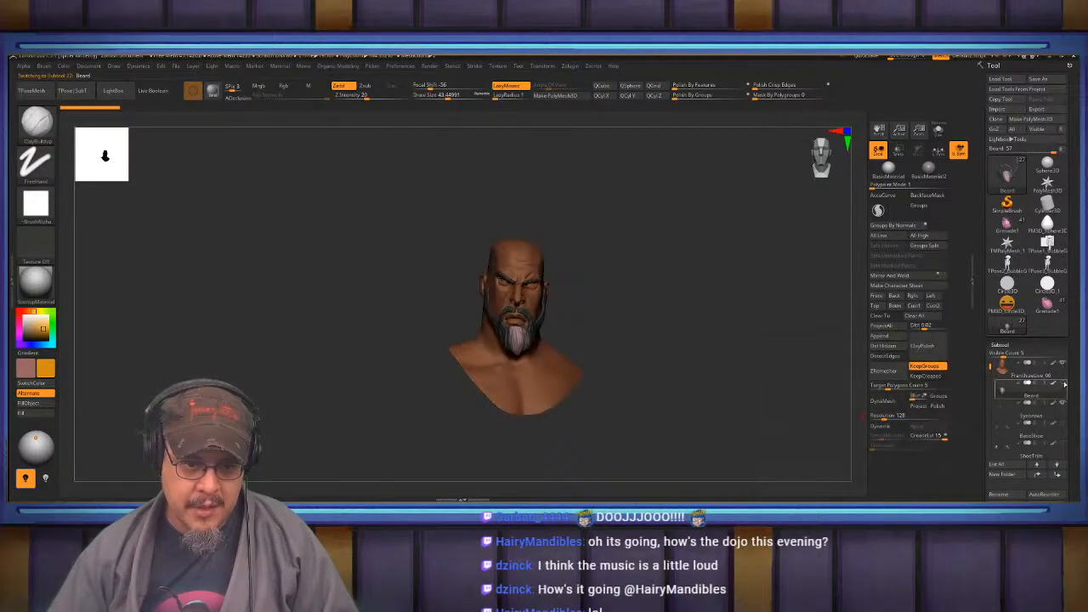
# Move the Eyes subtool up the list to directly below the Eyebrows subtool.
pyautogui.moveTo(990, 367); pyautogui.dragTo(990, 402)
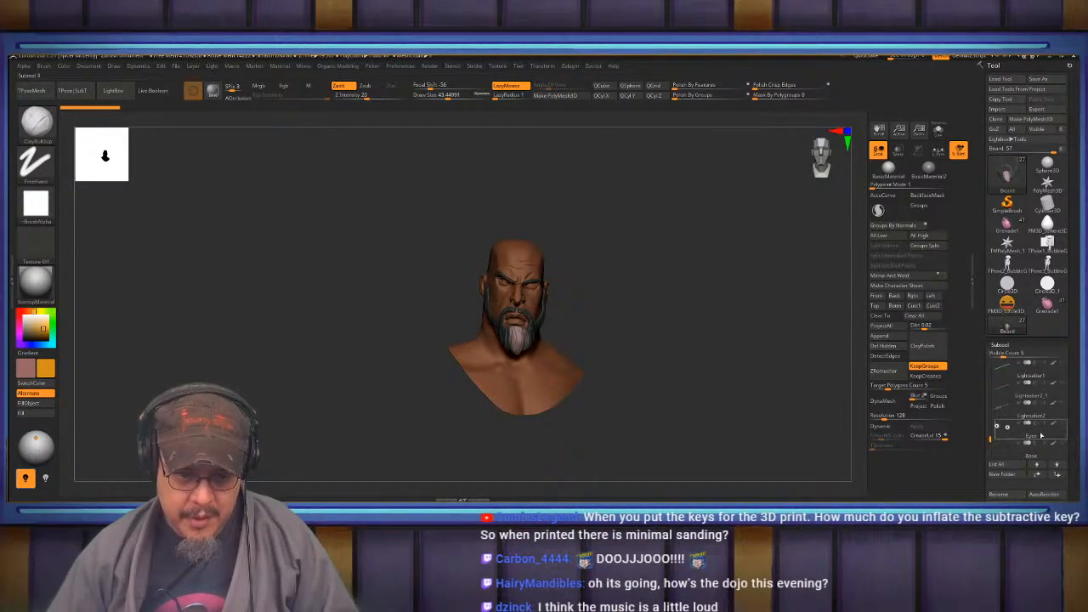
pyautogui.click(1042, 436)
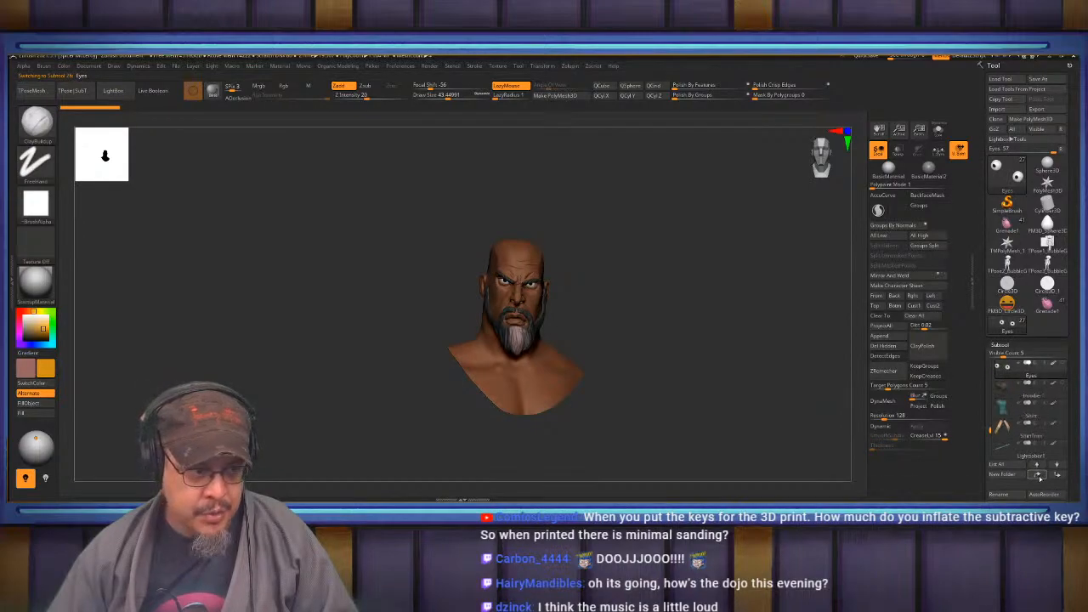
pyautogui.click(1040, 477)
pyautogui.click(1039, 477)
pyautogui.click(1039, 477)
pyautogui.click(1039, 477)
pyautogui.scroll(-4, 1040, 477)
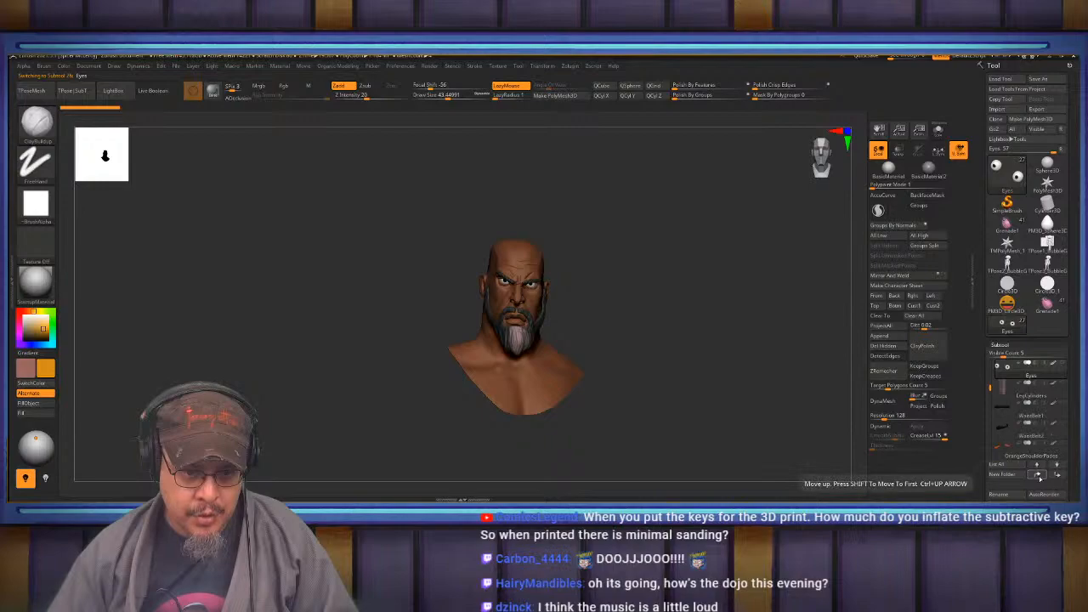
pyautogui.click(1039, 477)
pyautogui.click(1057, 475)
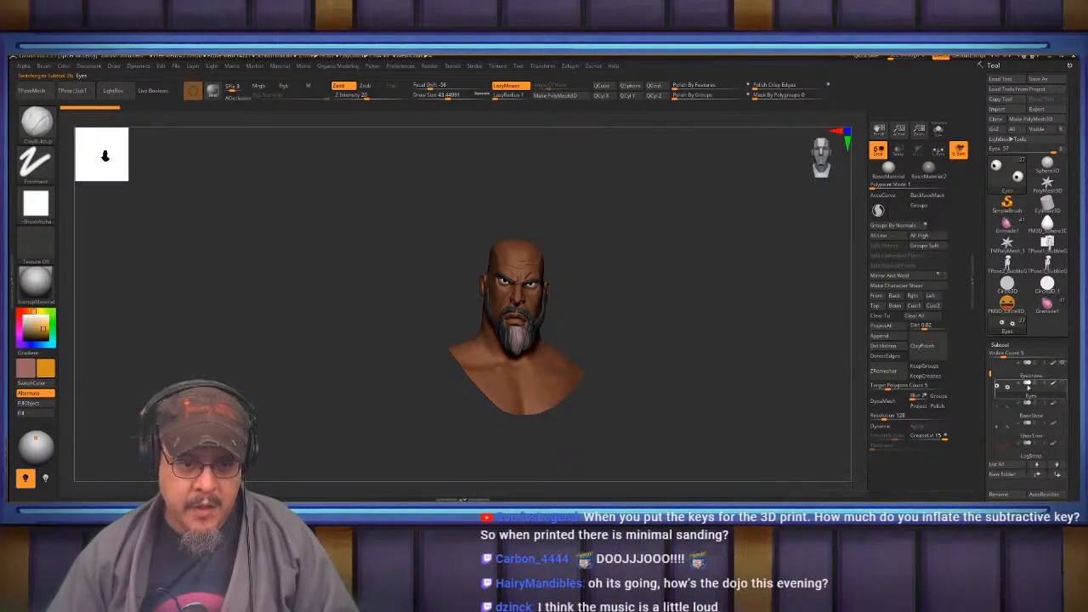
# Move the FranchizeLive_05 body subtool down the list to directly below the Eyes subtool.
pyautogui.moveTo(587, 326)
pyautogui.mouseDown()
pyautogui.moveTo(669, 348)
pyautogui.moveTo(641, 365)
pyautogui.moveTo(592, 340)
pyautogui.mouseUp()
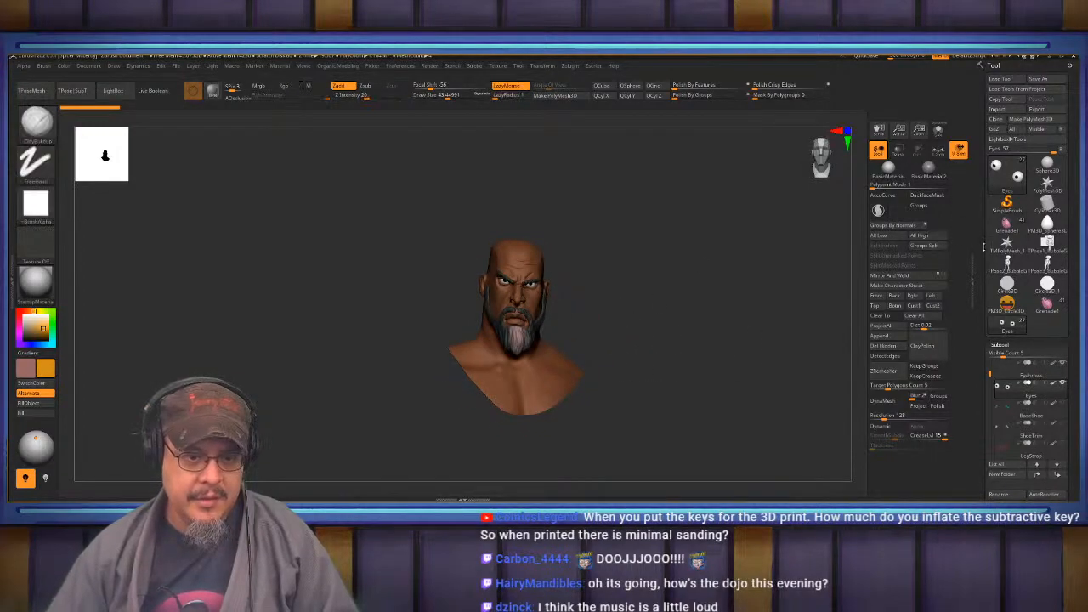
pyautogui.moveTo(990, 373); pyautogui.dragTo(990, 363)
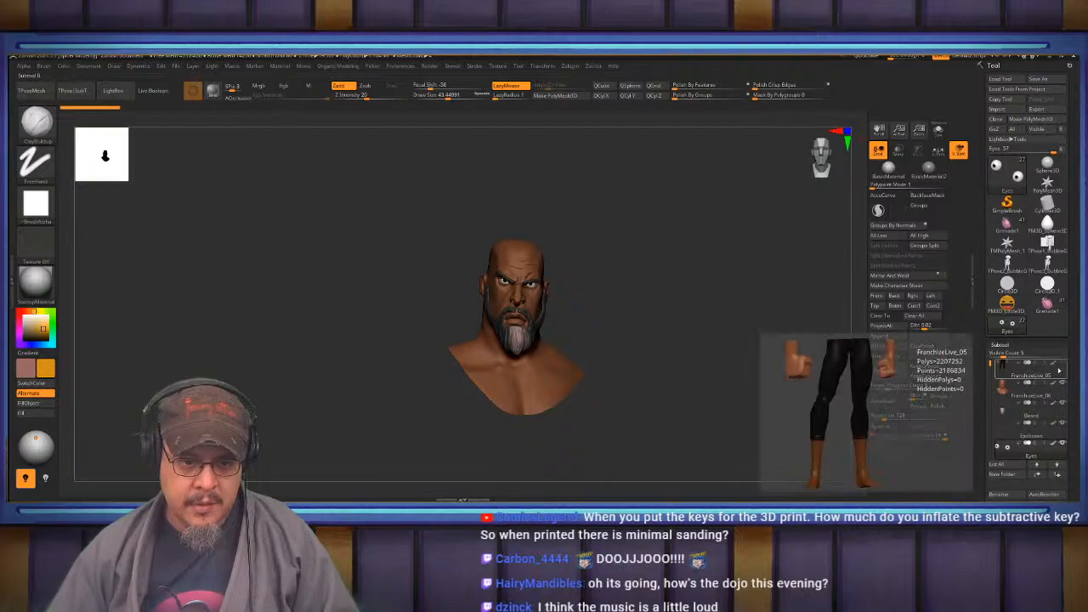
pyautogui.scroll(-1, 1043, 455)
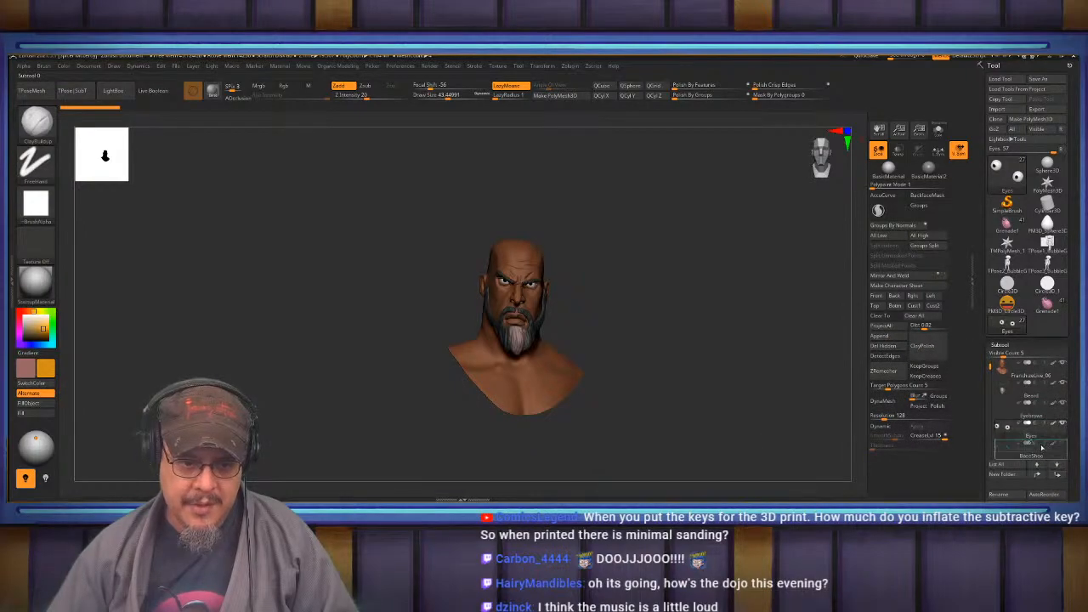
pyautogui.moveTo(1041, 447); pyautogui.dragTo(1042, 448)
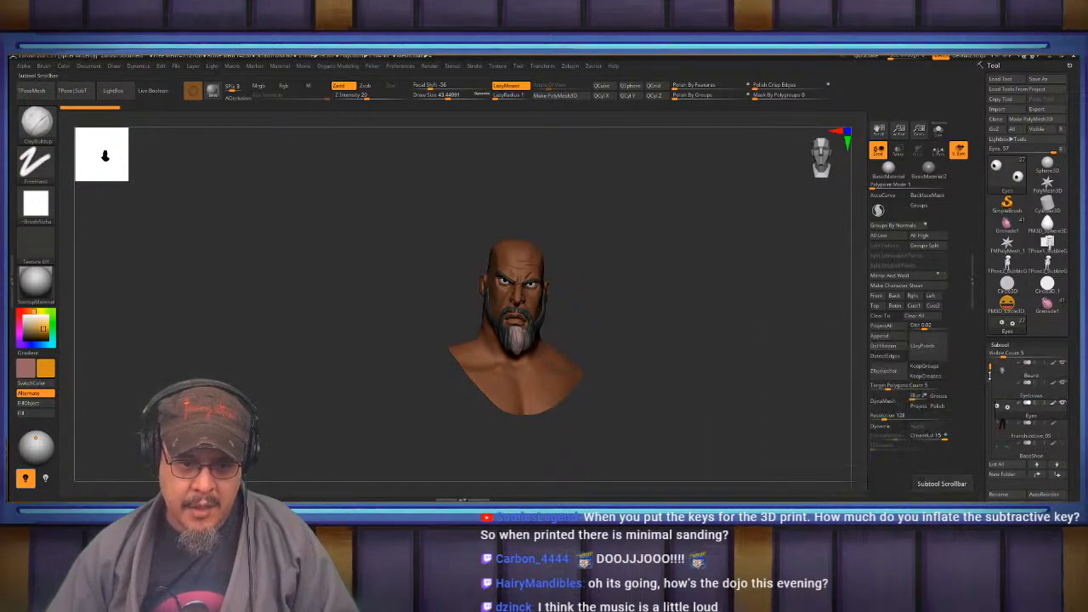
# Show only the FranchizeLive_06 head together with its beard, eyebrows and eyes, hiding the other subtools.
pyautogui.keyDown('shift'); pyautogui.click(1063, 364); pyautogui.keyUp('shift')
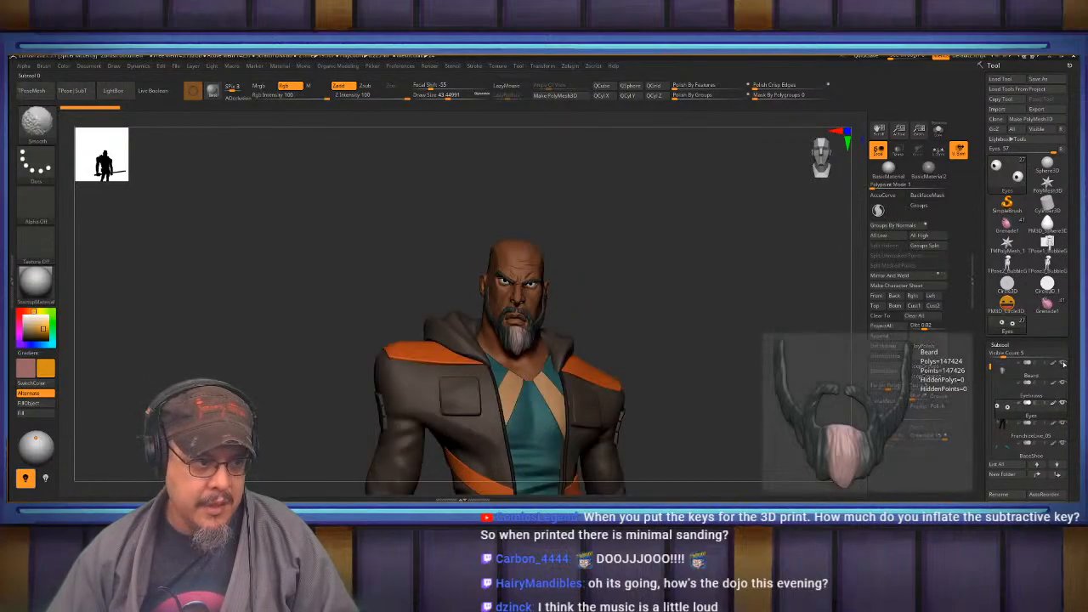
pyautogui.keyDown('shift'); pyautogui.click(1063, 364); pyautogui.keyUp('shift')
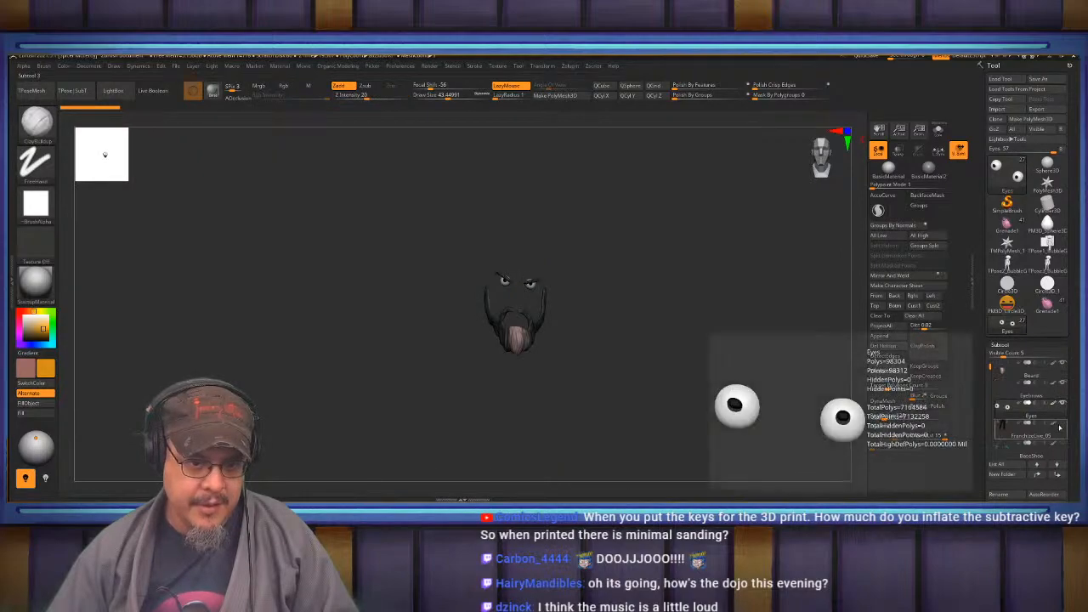
pyautogui.moveTo(991, 367); pyautogui.dragTo(993, 352)
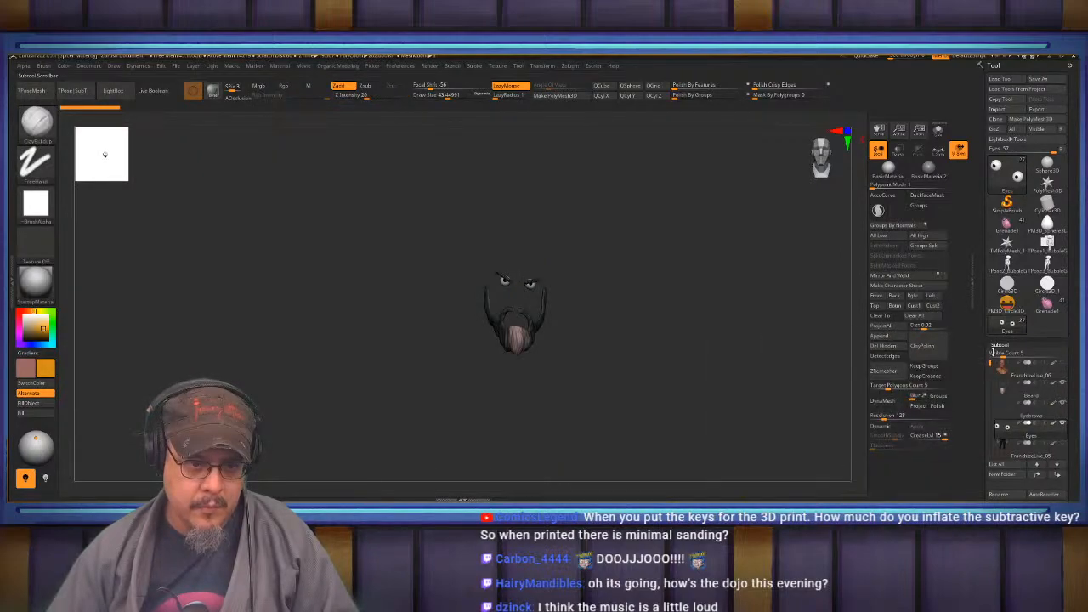
pyautogui.click(1063, 363)
pyautogui.keyDown('alt'); pyautogui.moveTo(643, 328); pyautogui.dragTo(655, 488); pyautogui.keyUp('alt')
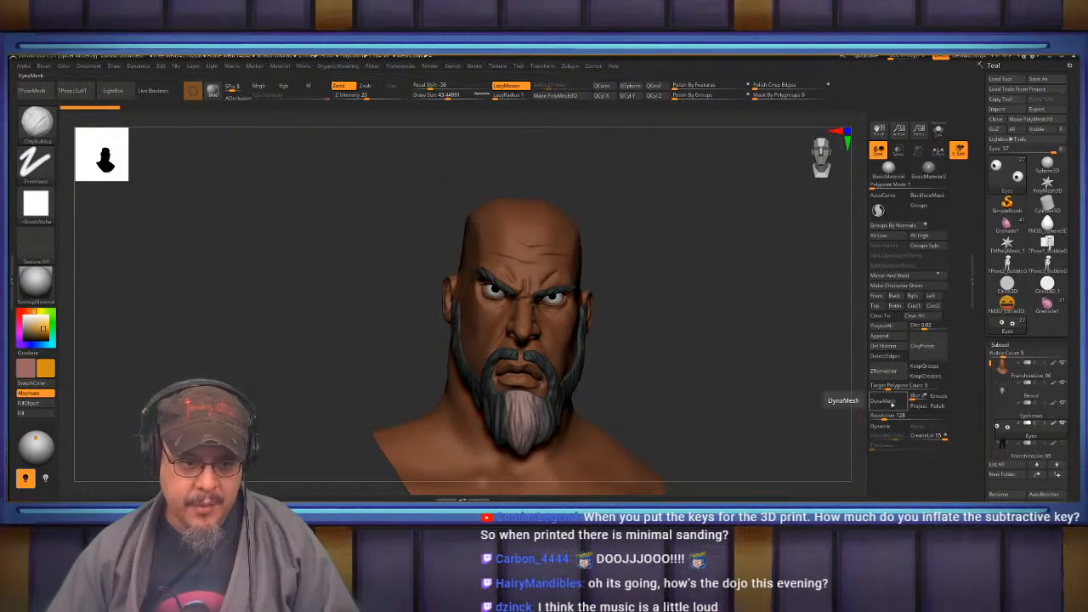
# DynaMesh the FranchizeLive_06 head at resolution 4096 with Groups enabled, and merge the Beard subtool down into it.
pyautogui.click(1042, 375)
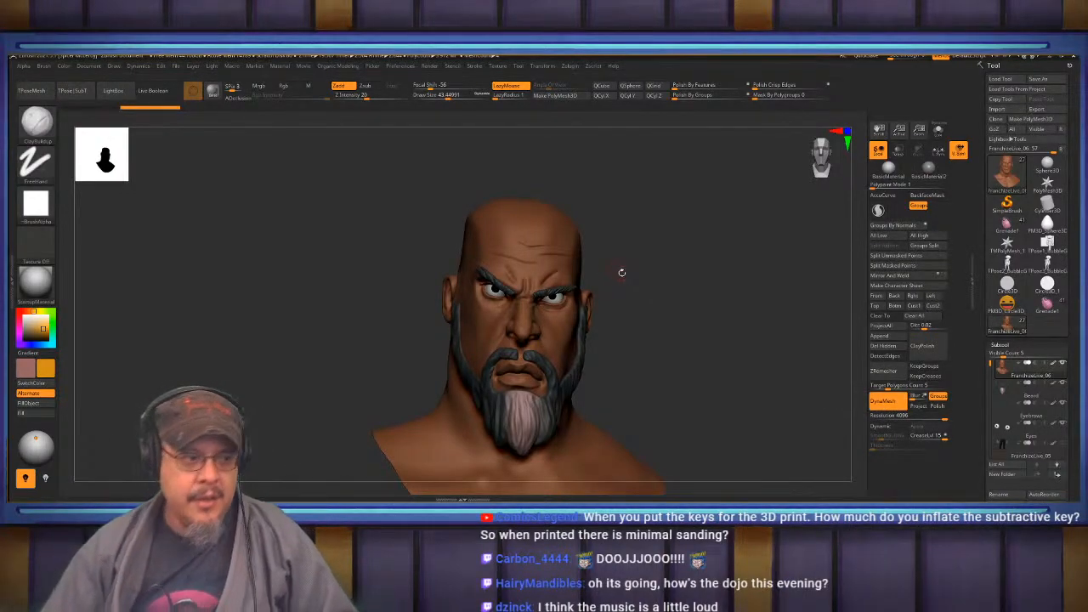
pyautogui.moveTo(656, 287); pyautogui.dragTo(694, 367)
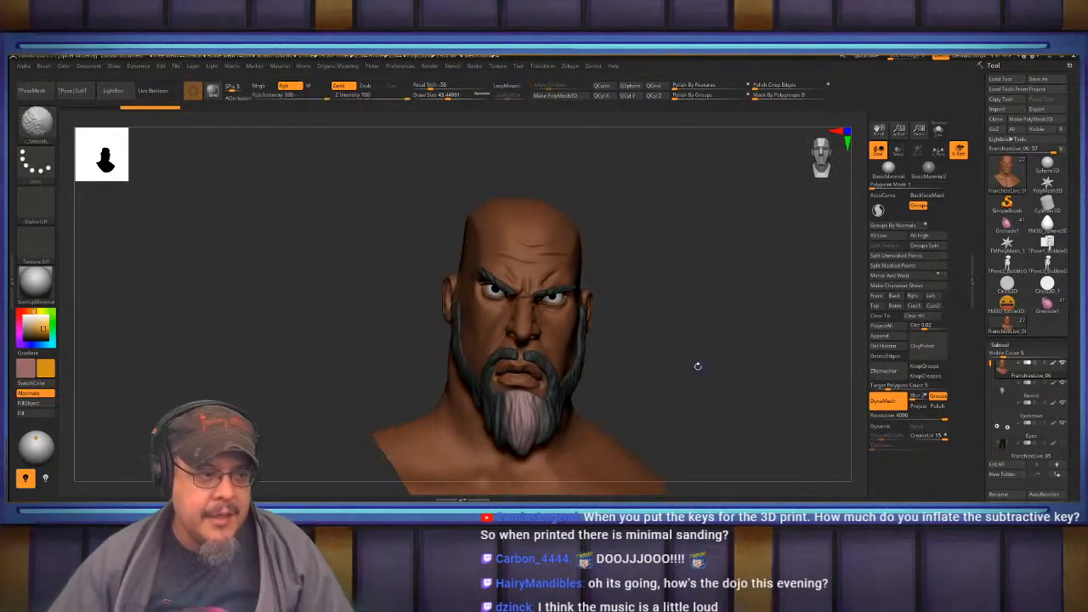
pyautogui.moveTo(1024, 385)
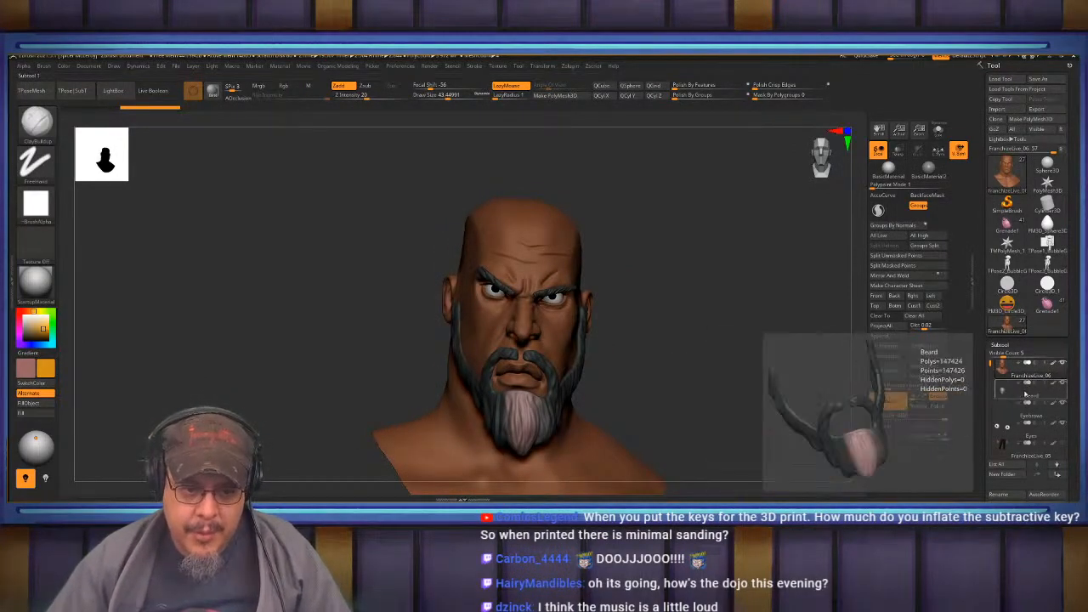
pyautogui.scroll(-4, 1008, 408)
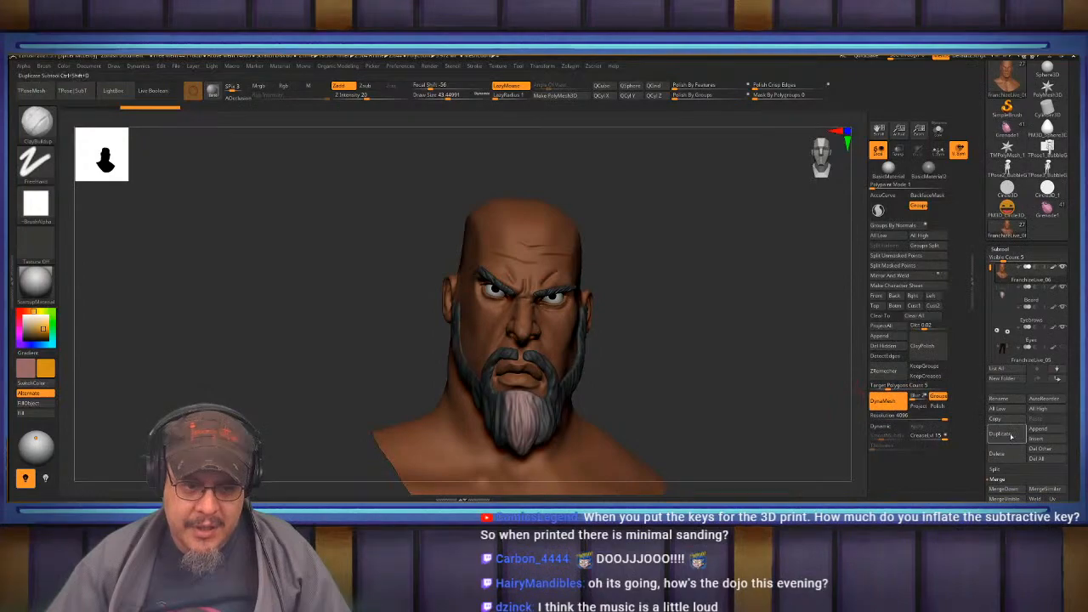
pyautogui.click(1004, 489)
pyautogui.click(931, 492)
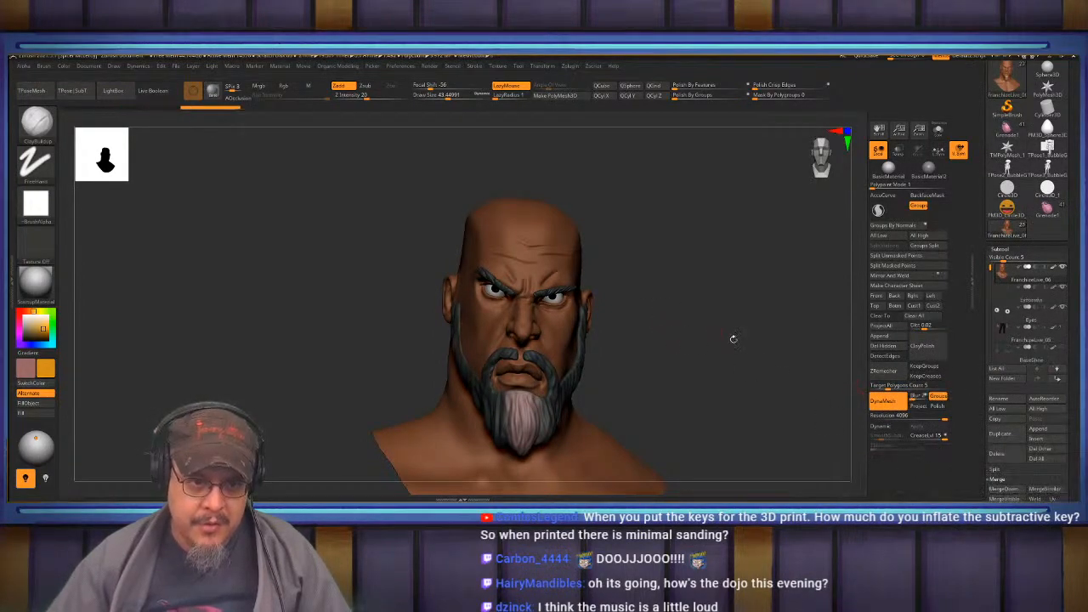
# Check the polygroups of the merged head and beard, and re-DynaMesh them with the current settings.
pyautogui.moveTo(711, 334); pyautogui.dragTo(706, 425)
pyautogui.moveTo(800, 332)
pyautogui.mouseDown()
pyautogui.moveTo(745, 323)
pyautogui.moveTo(778, 472)
pyautogui.mouseUp()
pyautogui.press('shift')
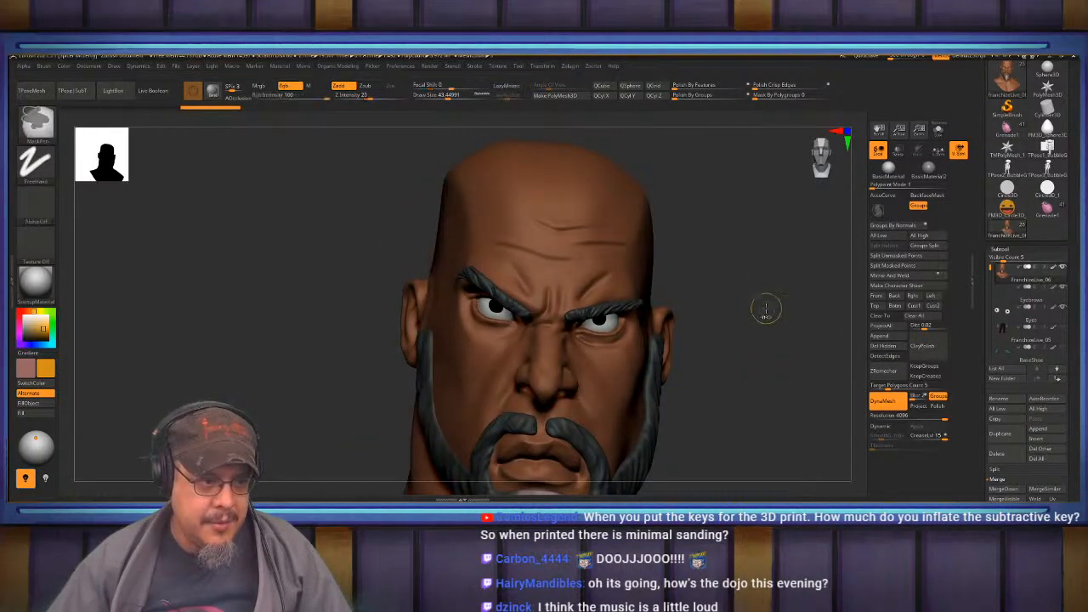
pyautogui.press('shift')
pyautogui.hotkey('shift', 'f')
pyautogui.hotkey('shift', 'f')
pyautogui.keyDown('ctrl'); pyautogui.moveTo(734, 271); pyautogui.dragTo(763, 336); pyautogui.keyUp('ctrl')
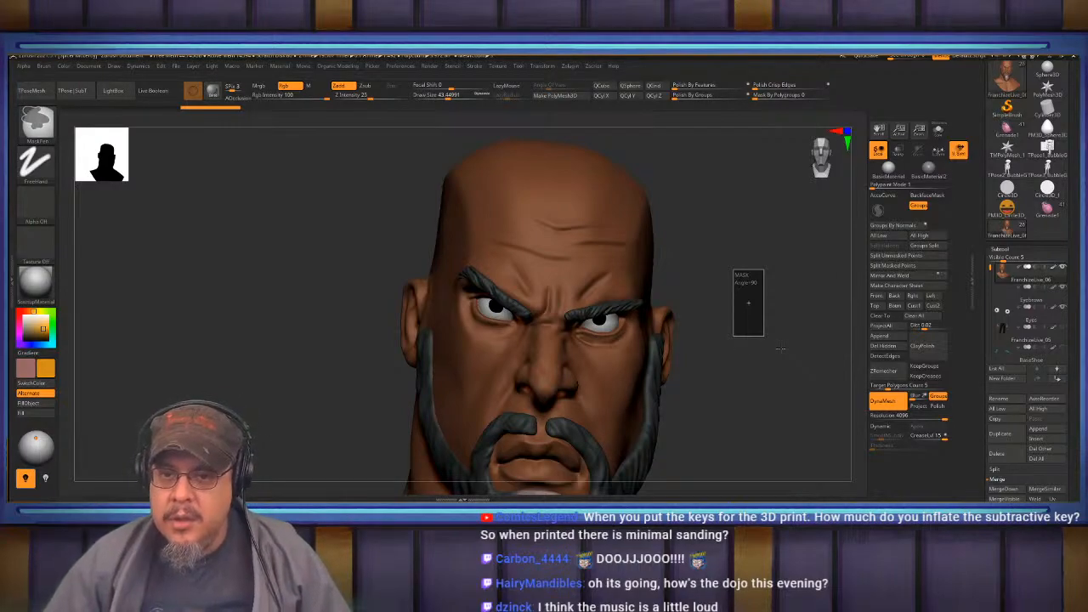
pyautogui.keyDown('ctrl'); pyautogui.click(780, 348); pyautogui.keyUp('ctrl')
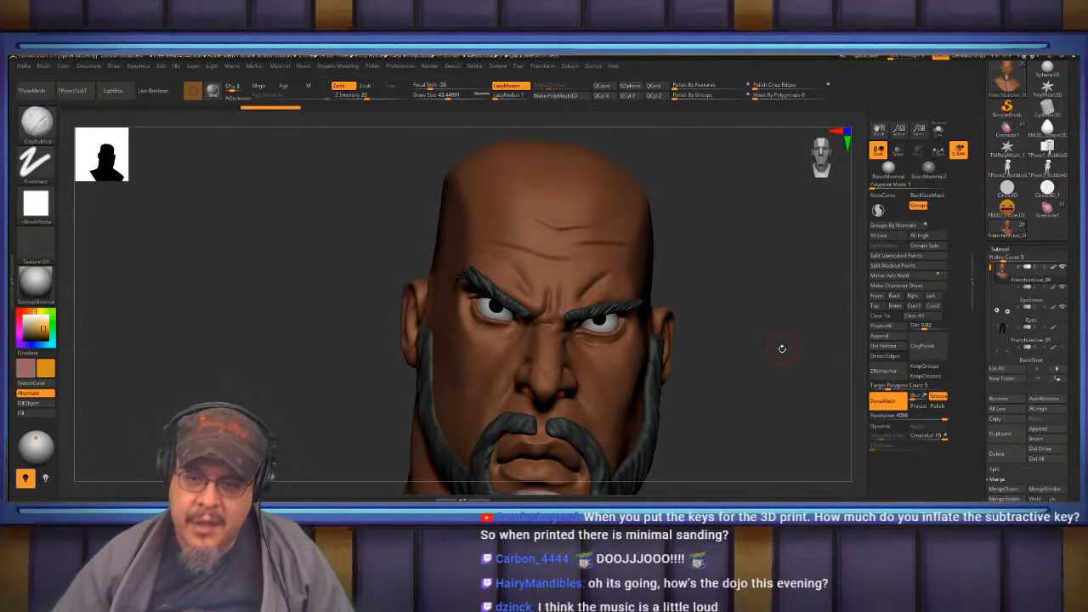
# Merge the Eyebrows subtool down into the head, update the DynaMesh, and check the polygroups.
pyautogui.moveTo(766, 356); pyautogui.dragTo(901, 238)
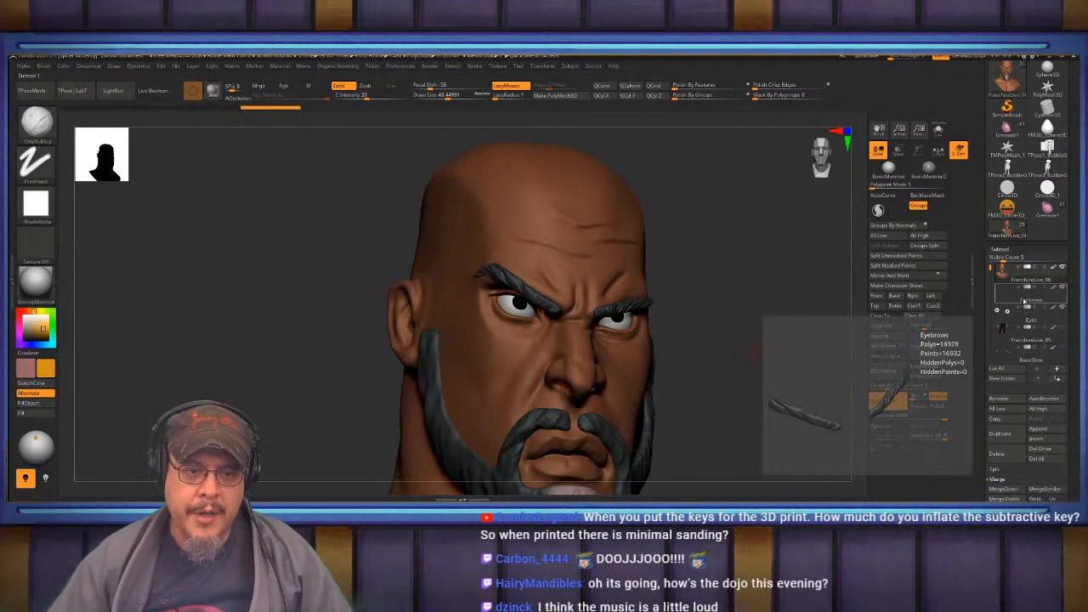
pyautogui.click(1014, 490)
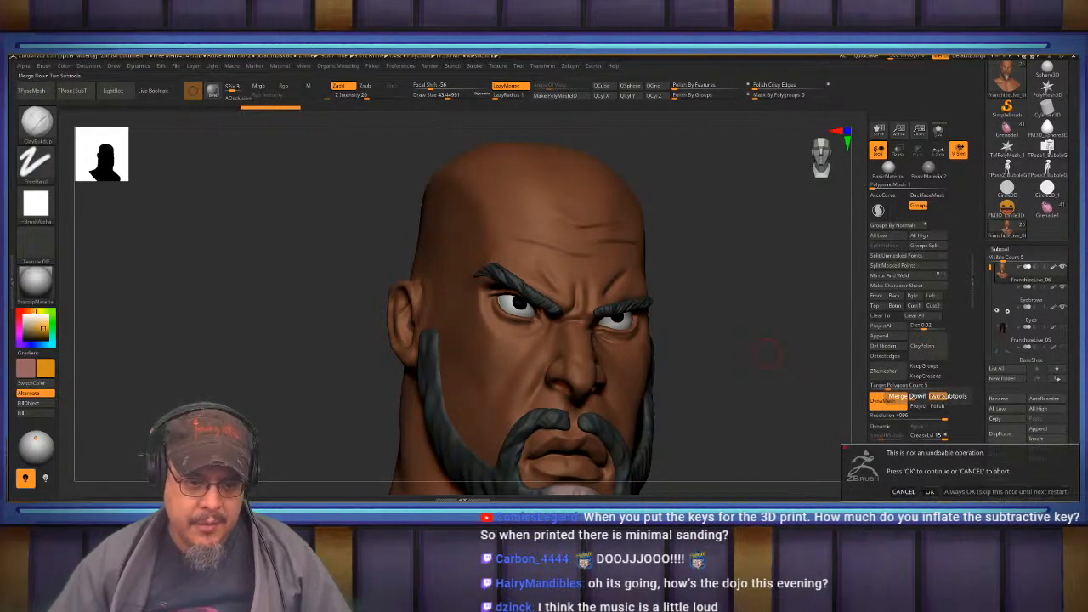
pyautogui.click(930, 492)
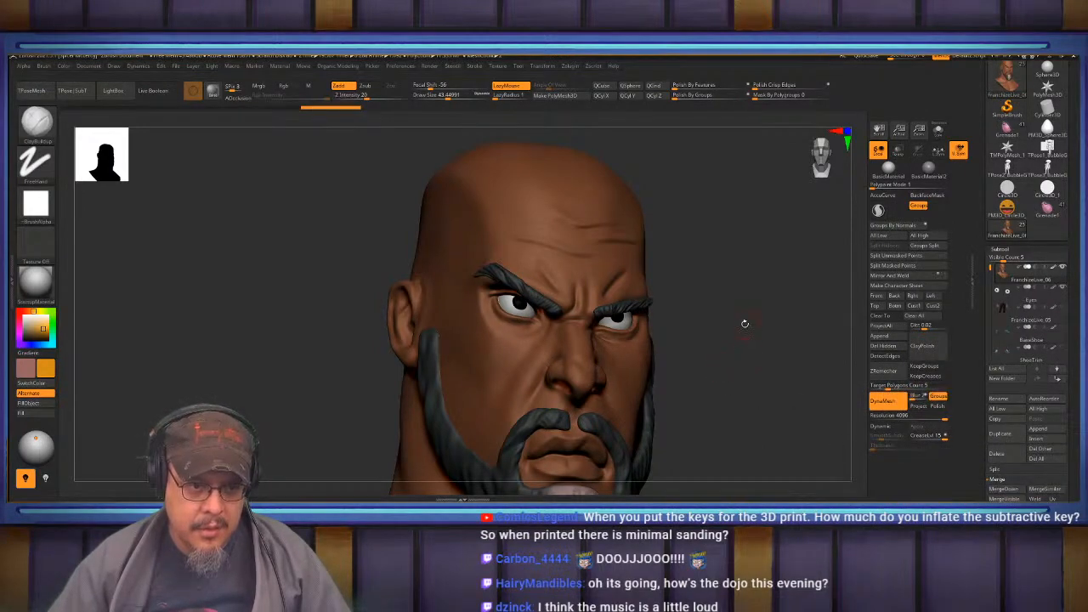
pyautogui.hotkey('shift', 'f')
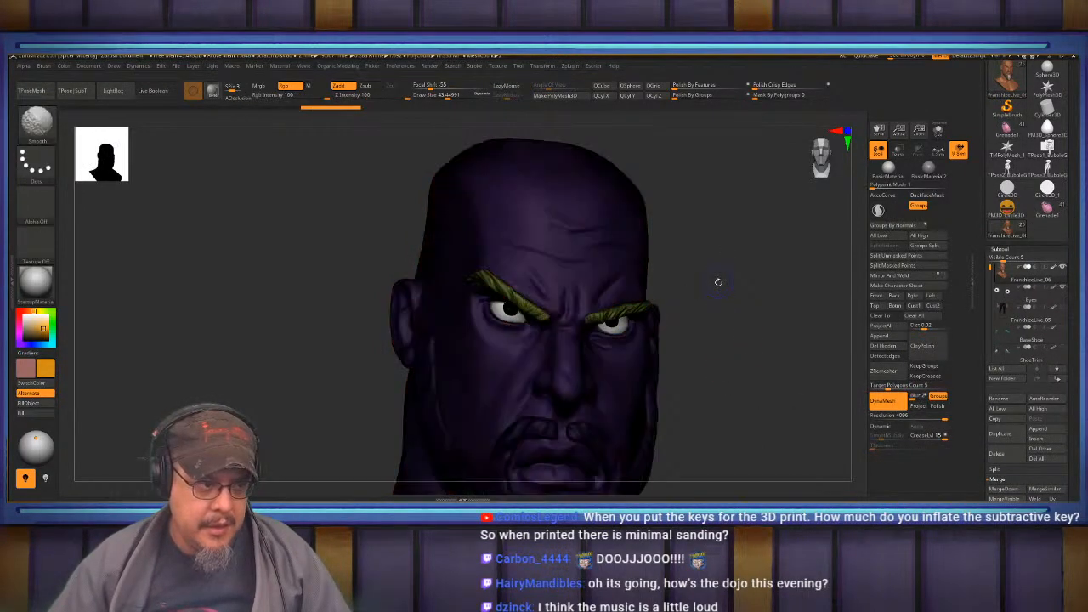
pyautogui.hotkey('shift', 'f')
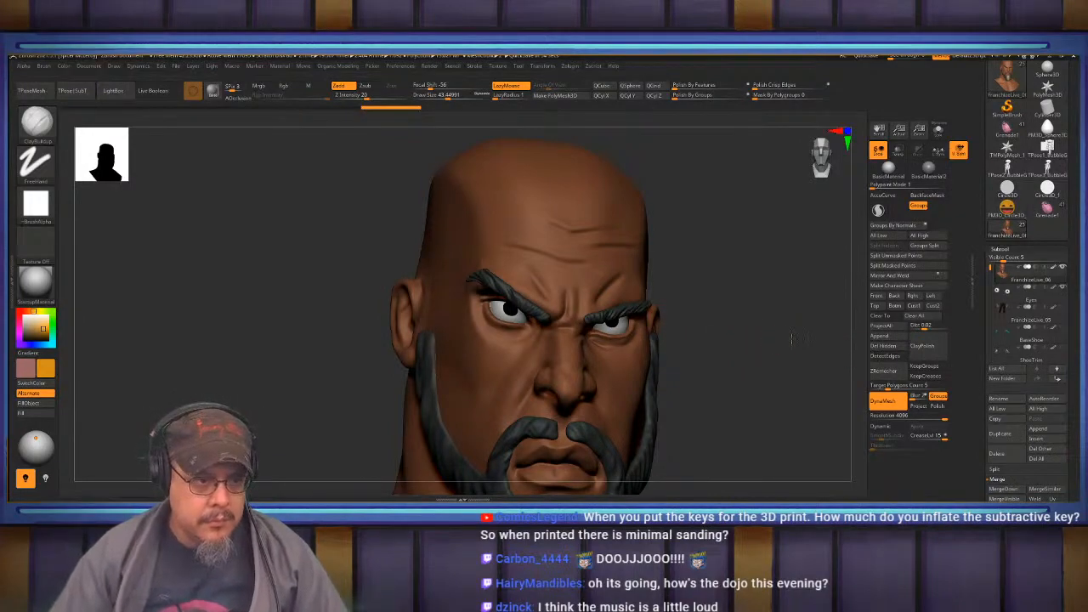
pyautogui.moveTo(754, 335); pyautogui.dragTo(774, 326)
pyautogui.hotkey('shift', 'f')
pyautogui.hotkey('shift', 'f')
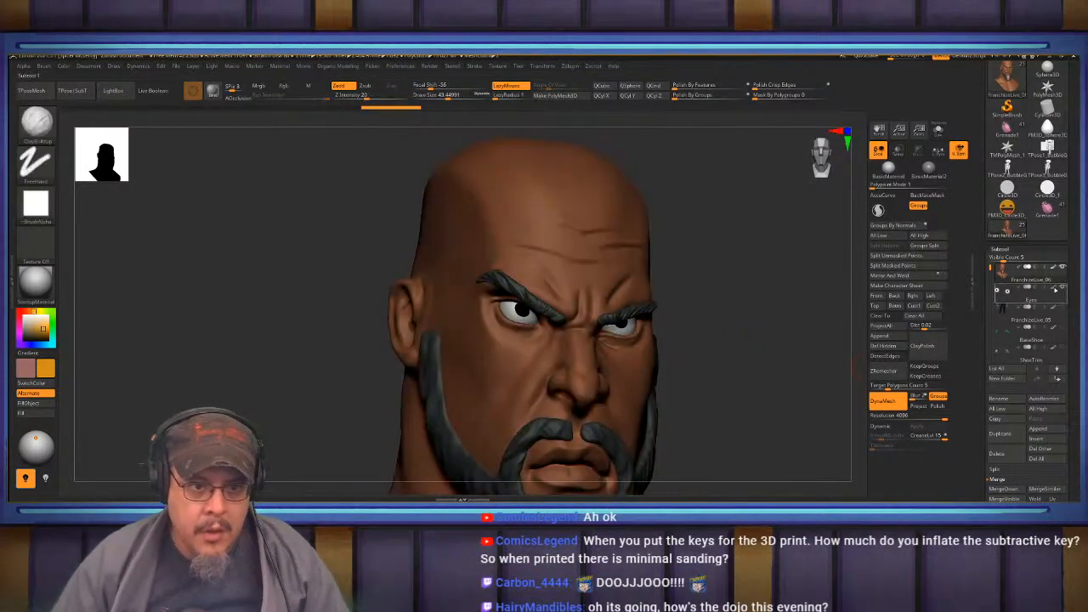
# Merge the Eyes subtool down into the head, re-DynaMesh the result, and check its polygroups.
pyautogui.click(1006, 491)
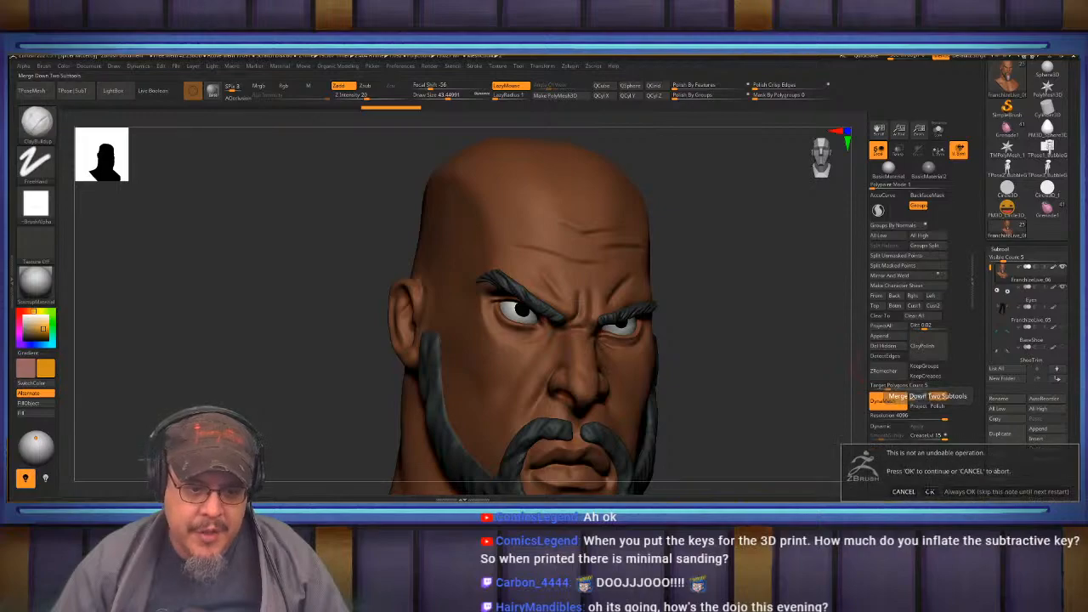
pyautogui.click(863, 466)
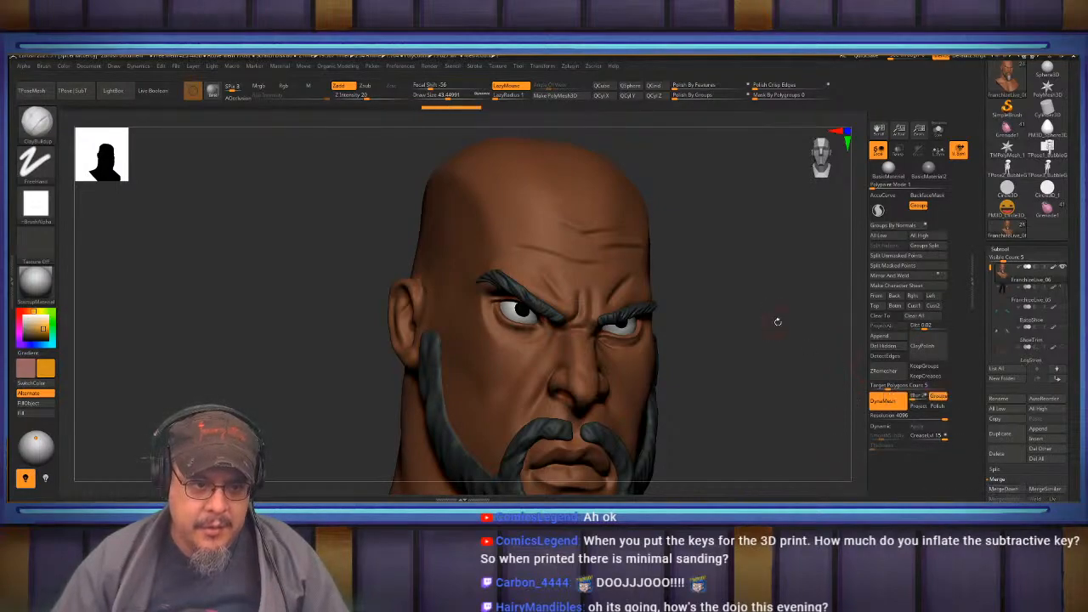
pyautogui.moveTo(812, 282)
pyautogui.mouseDown()
pyautogui.moveTo(756, 313)
pyautogui.moveTo(768, 323)
pyautogui.moveTo(735, 279)
pyautogui.moveTo(731, 336)
pyautogui.mouseUp()
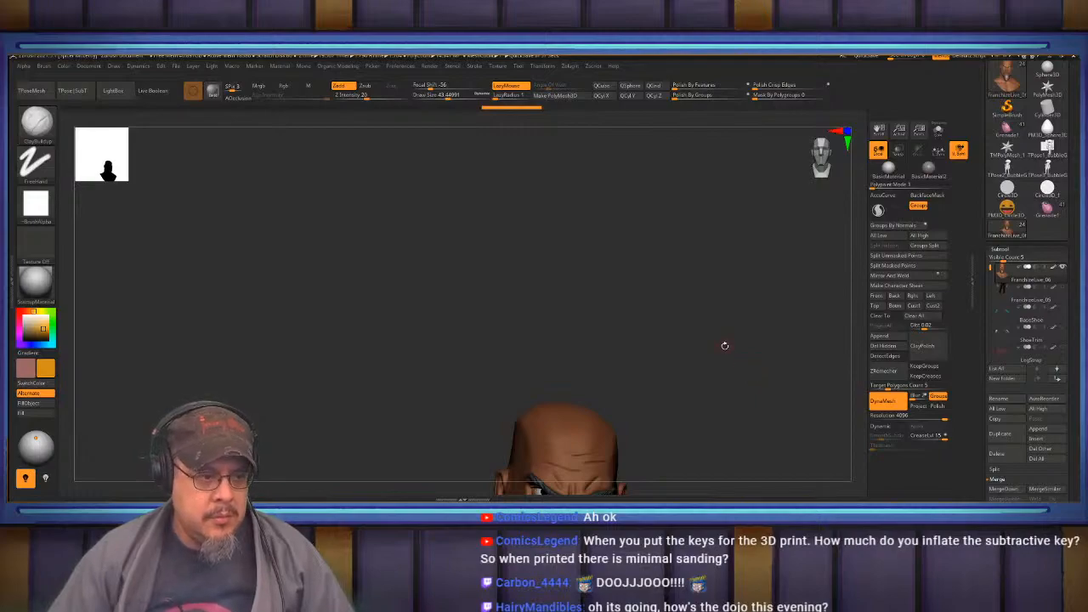
pyautogui.press('f')
pyautogui.moveTo(682, 306); pyautogui.dragTo(769, 402)
pyautogui.hotkey('shift', 'f')
pyautogui.hotkey('shift', 'f')
pyautogui.moveTo(659, 366); pyautogui.dragTo(682, 371)
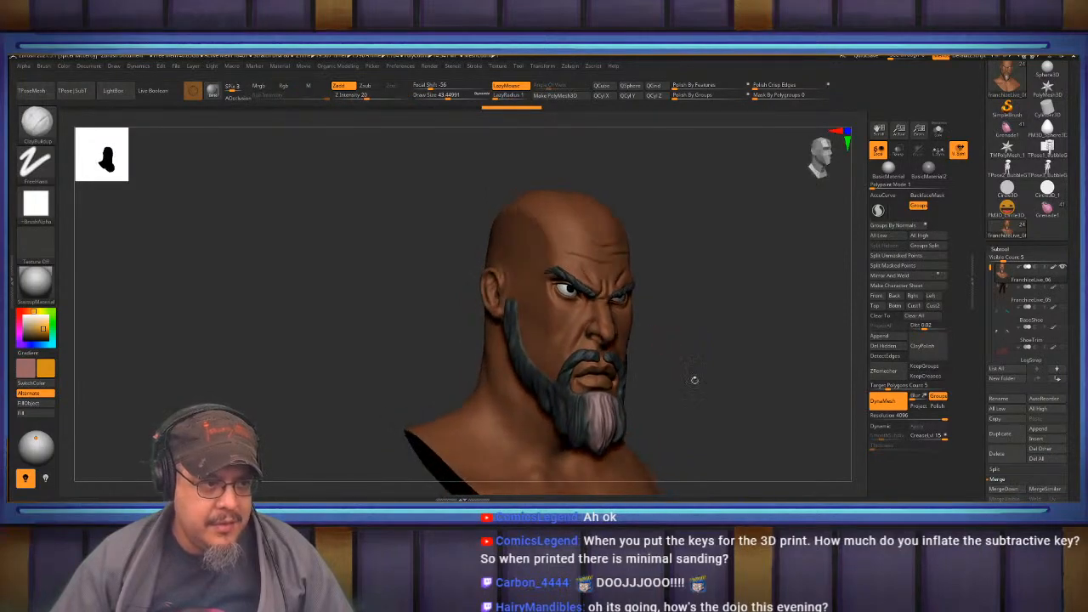
# Examine the merged head from the side and below, including the beard's underside and the cut chest surface.
pyautogui.moveTo(727, 340)
pyautogui.mouseDown()
pyautogui.moveTo(762, 345)
pyautogui.moveTo(664, 334)
pyautogui.moveTo(707, 359)
pyautogui.moveTo(731, 277)
pyautogui.moveTo(721, 360)
pyautogui.moveTo(735, 359)
pyautogui.moveTo(688, 265)
pyautogui.moveTo(698, 229)
pyautogui.moveTo(697, 292)
pyautogui.mouseUp()
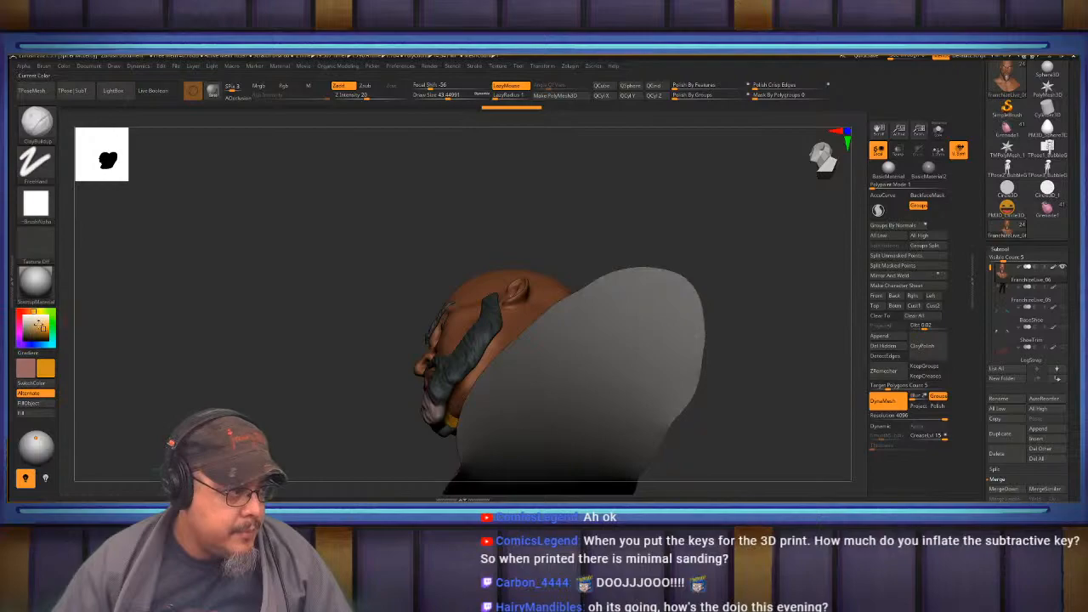
pyautogui.moveTo(240, 311)
pyautogui.keyDown('alt'); pyautogui.mouseDown()
pyautogui.moveTo(210, 384)
pyautogui.moveTo(246, 385)
pyautogui.moveTo(246, 350)
pyautogui.moveTo(236, 408)
pyautogui.moveTo(291, 359)
pyautogui.mouseUp(); pyautogui.keyUp('alt')
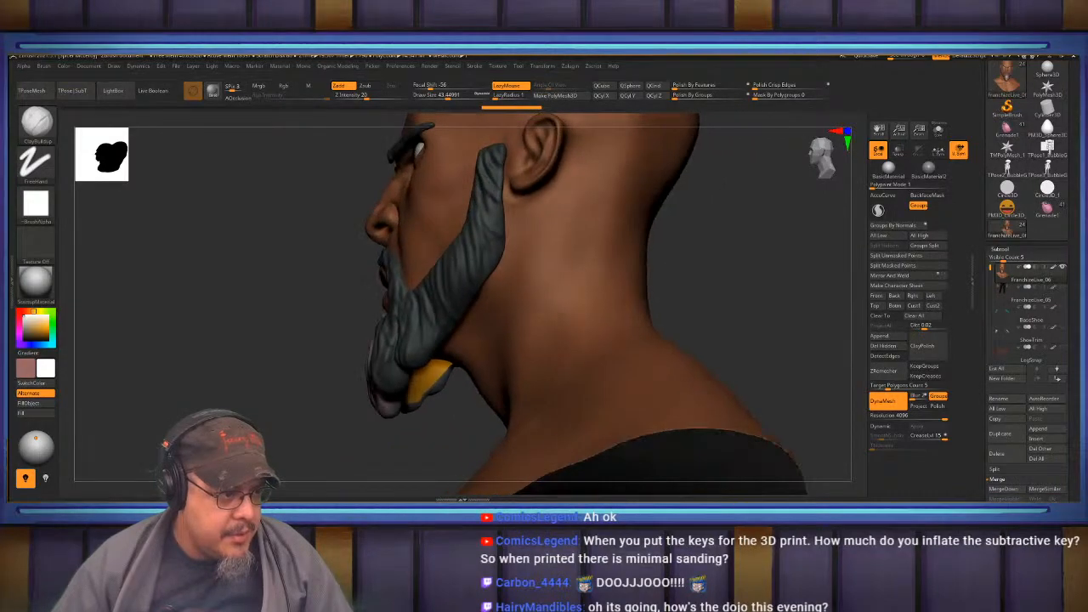
pyautogui.moveTo(352, 449); pyautogui.dragTo(358, 363)
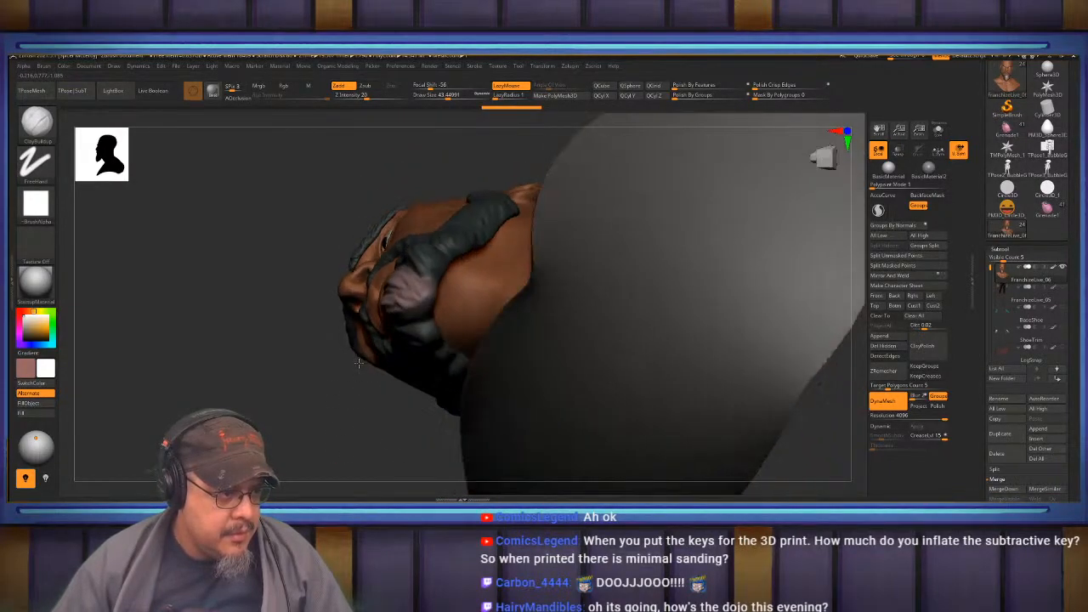
pyautogui.moveTo(360, 315); pyautogui.dragTo(386, 264)
pyautogui.moveTo(202, 369); pyautogui.dragTo(796, 347)
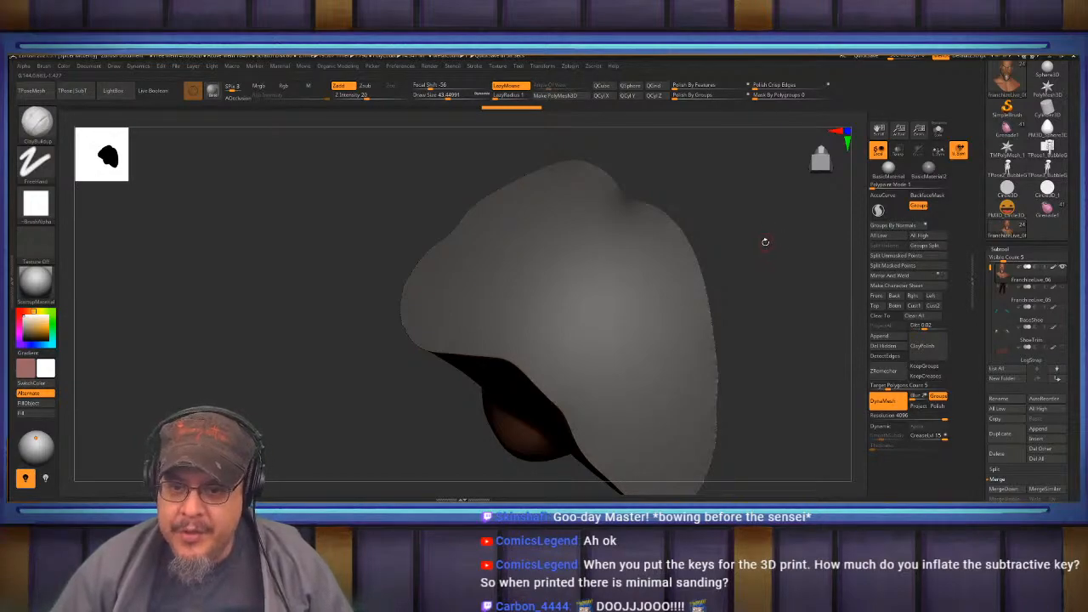
pyautogui.moveTo(786, 243); pyautogui.dragTo(750, 316)
# Hide the head, show only the ShoeTrim and BaseShoe subtools framed in view, and select BaseShoe.
pyautogui.moveTo(1007, 302)
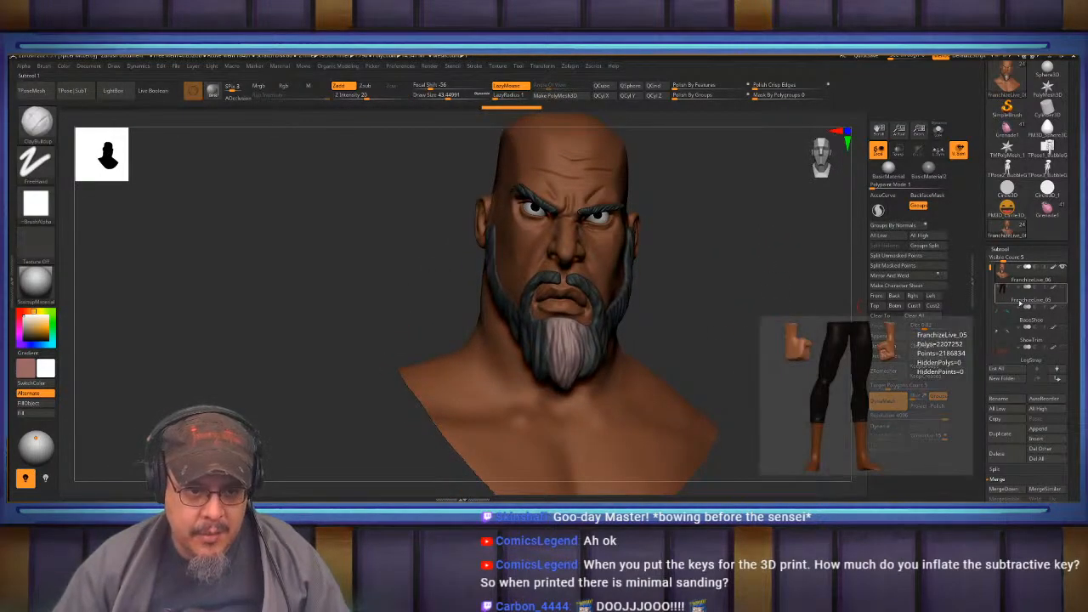
pyautogui.moveTo(991, 269)
pyautogui.mouseDown()
pyautogui.moveTo(990, 290)
pyautogui.moveTo(990, 267)
pyautogui.mouseUp()
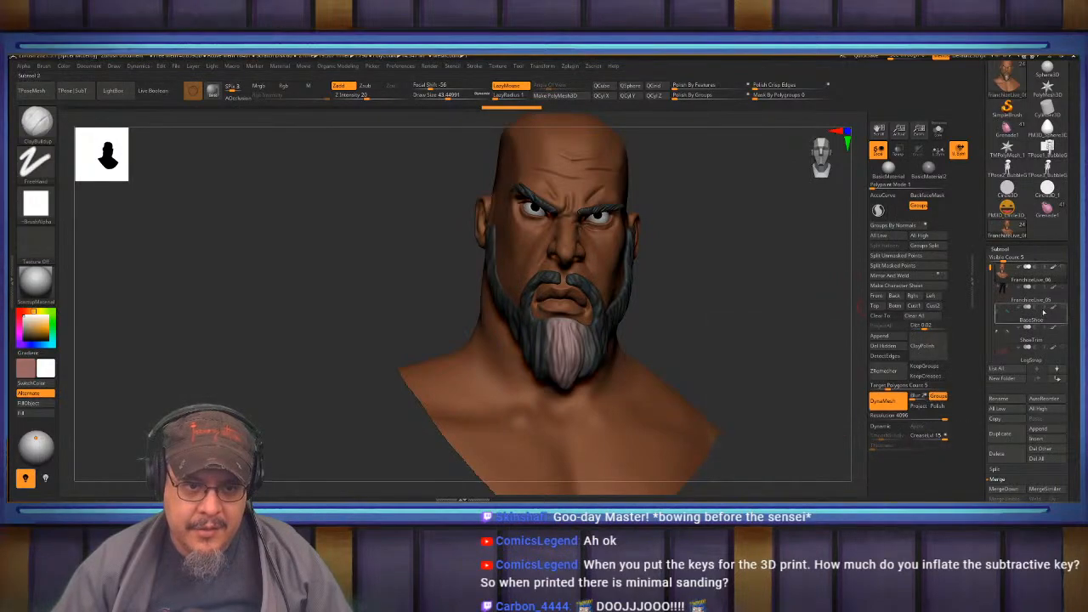
pyautogui.moveTo(1043, 313)
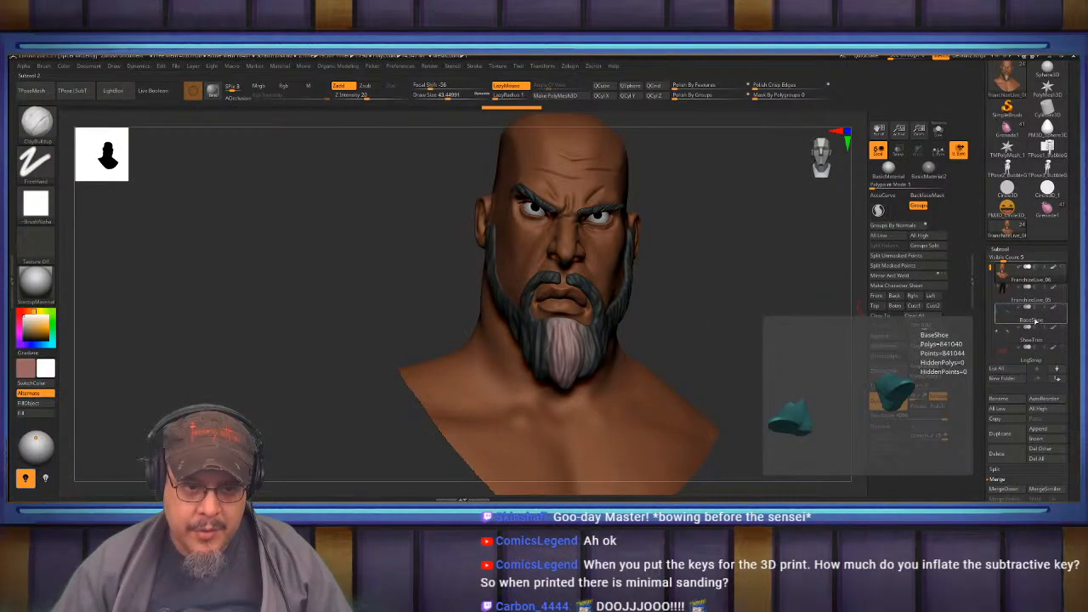
pyautogui.click(1031, 338)
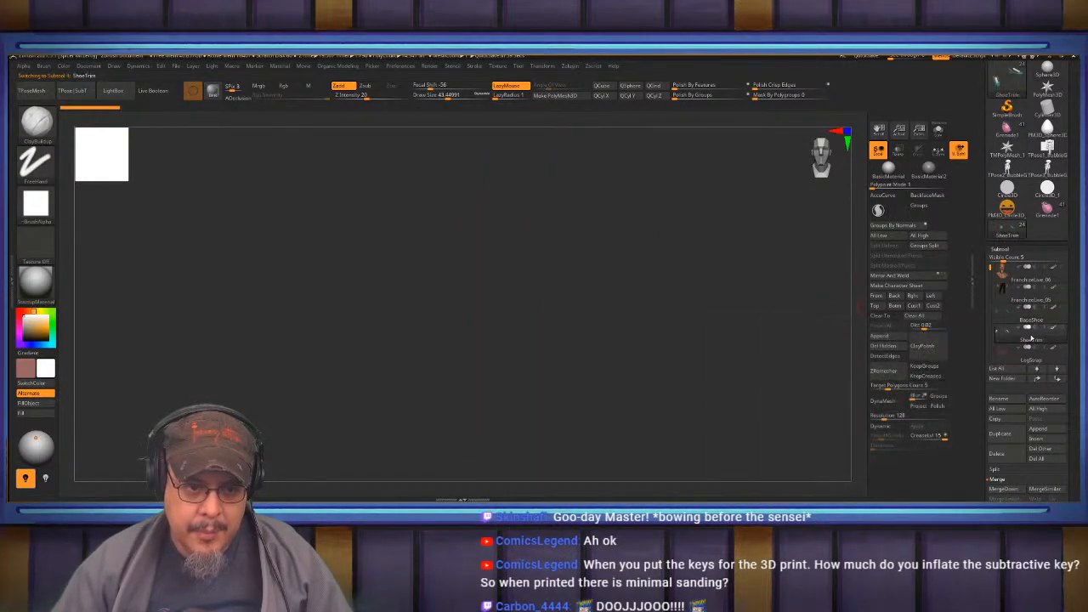
pyautogui.click(1002, 248)
pyautogui.click(1004, 259)
pyautogui.click(1004, 289)
pyautogui.click(1000, 249)
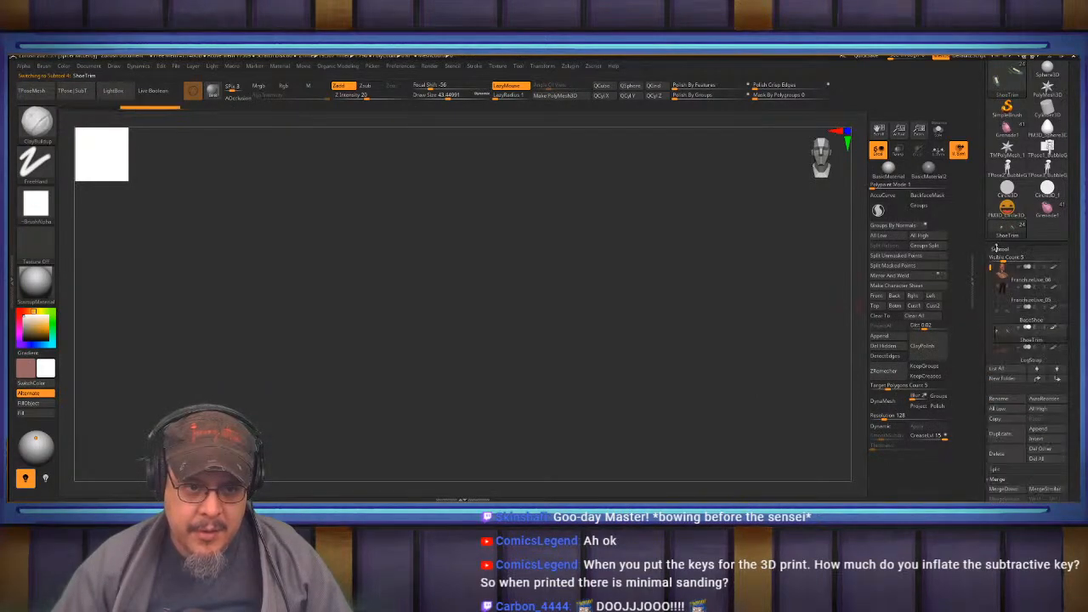
pyautogui.click(1016, 319)
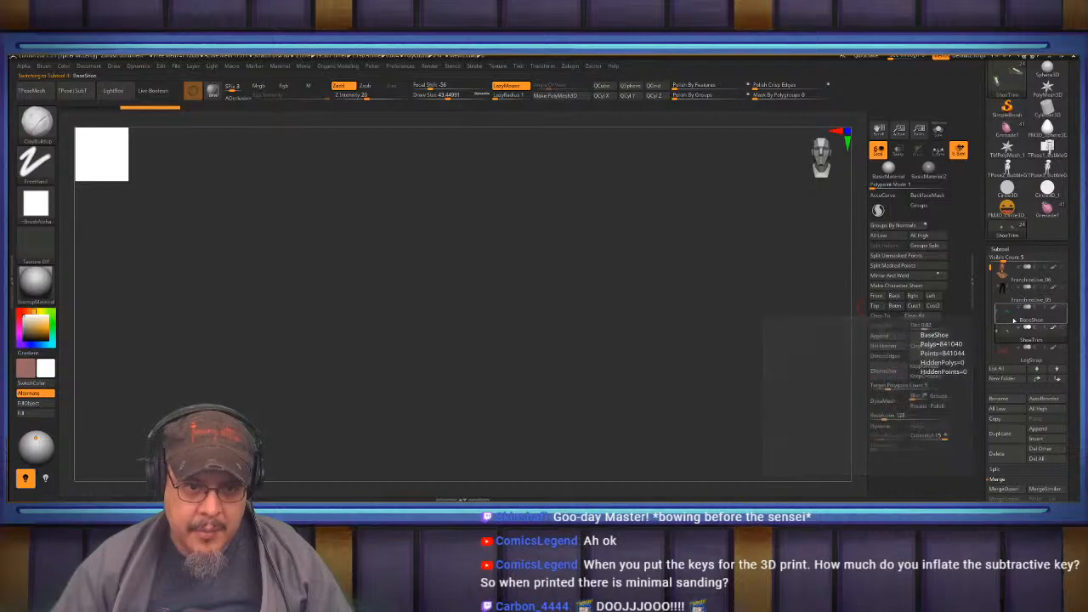
pyautogui.click(1063, 327)
pyautogui.press('f')
pyautogui.moveTo(662, 419); pyautogui.dragTo(689, 436)
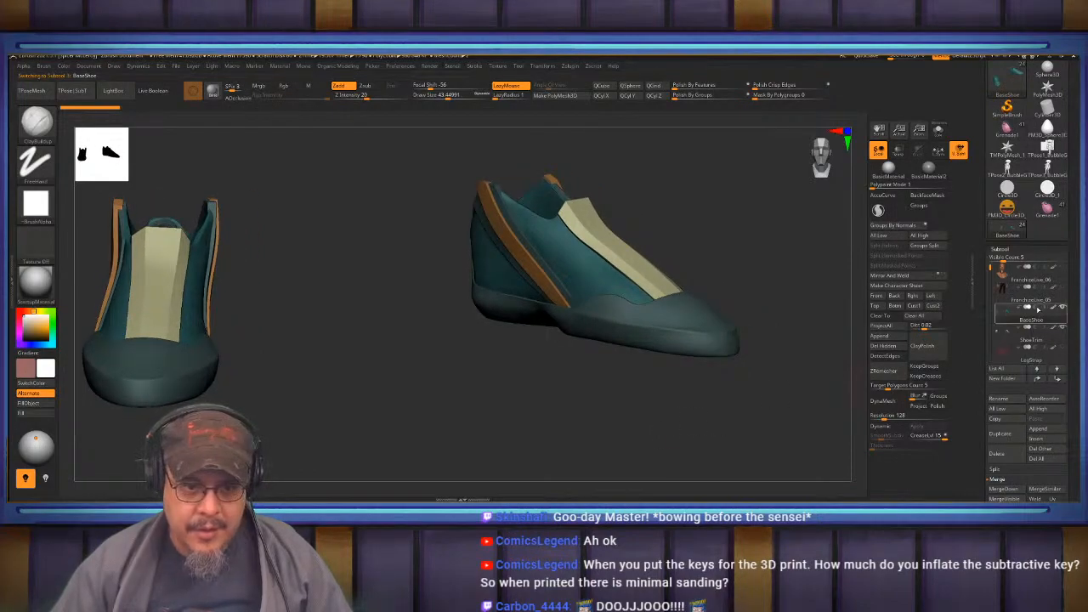
# DynaMesh the BaseShoe subtool at a resolution of 4096, declining to freeze its subdivision levels.
pyautogui.moveTo(1044, 301)
pyautogui.moveTo(1039, 319)
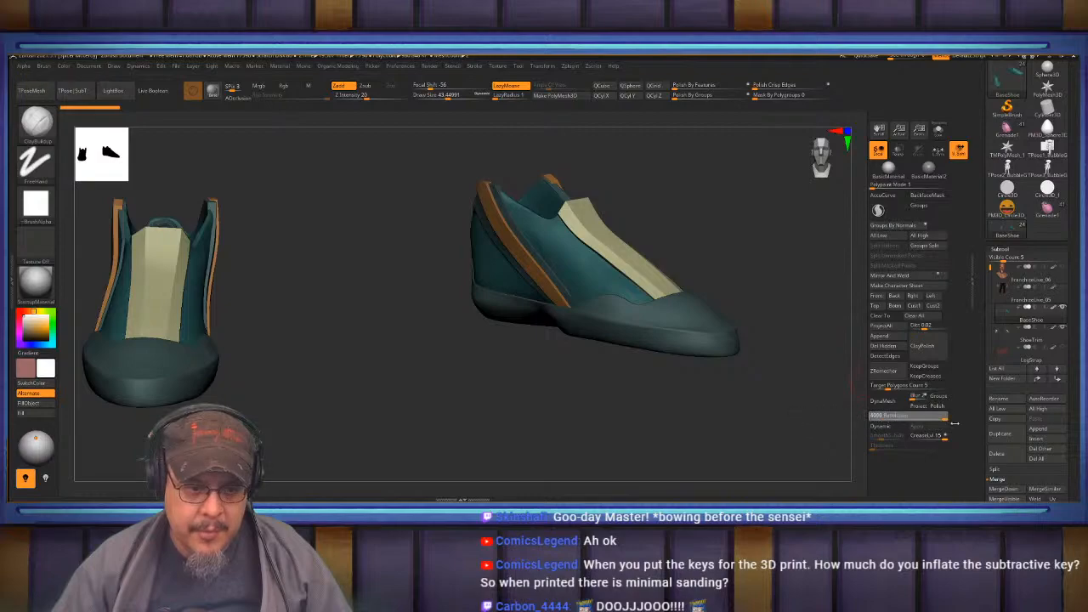
pyautogui.click(885, 401)
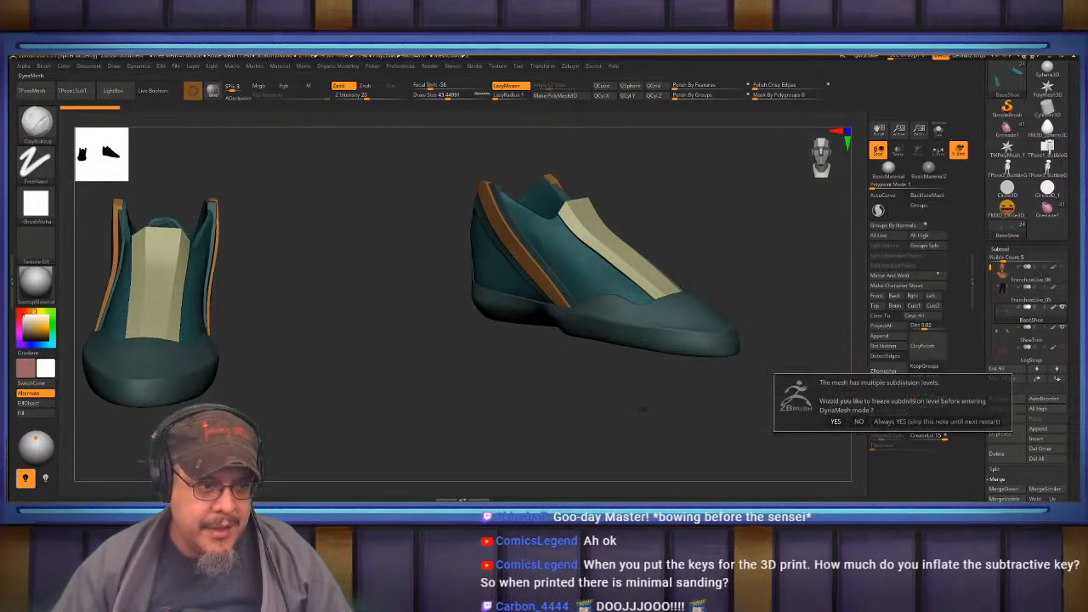
pyautogui.click(859, 421)
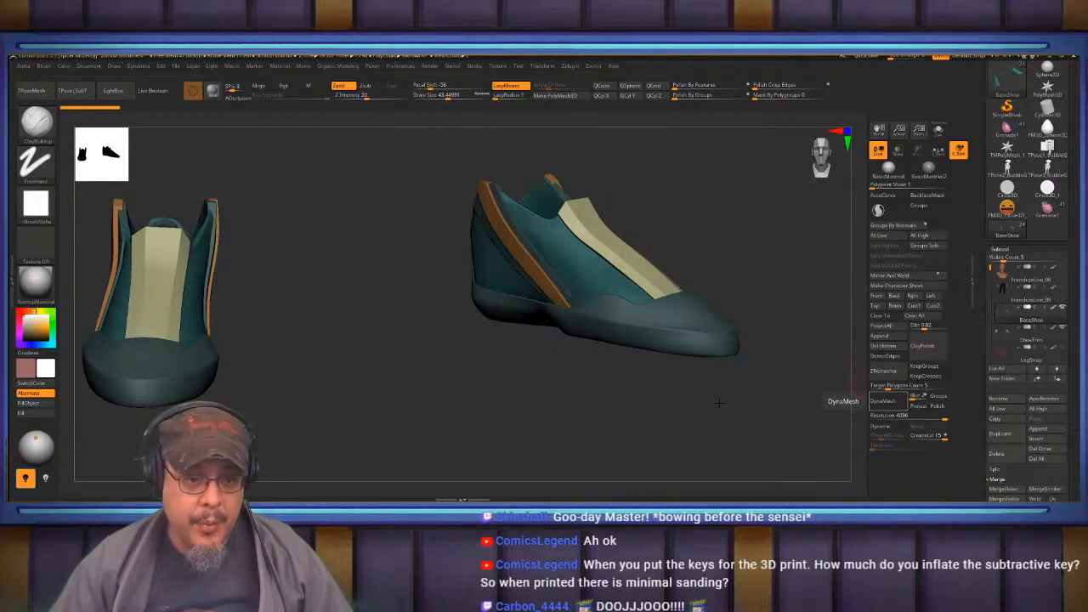
pyautogui.moveTo(763, 402); pyautogui.dragTo(785, 287)
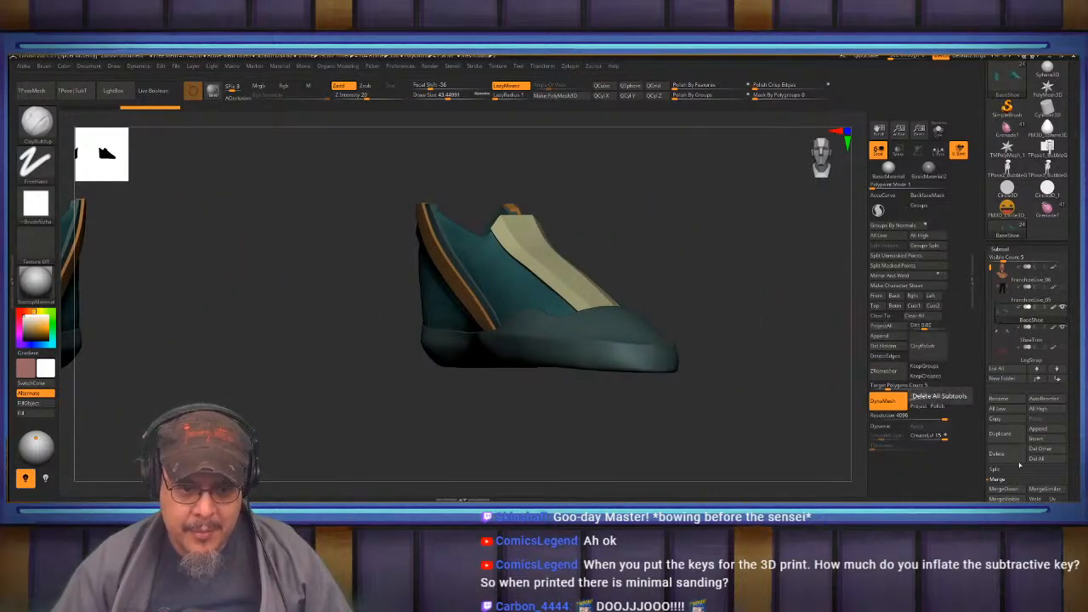
# Merge the ShoeTrim subtool down into BaseShoe, accepting that the operation cannot be undone.
pyautogui.moveTo(1014, 468); pyautogui.dragTo(1013, 374)
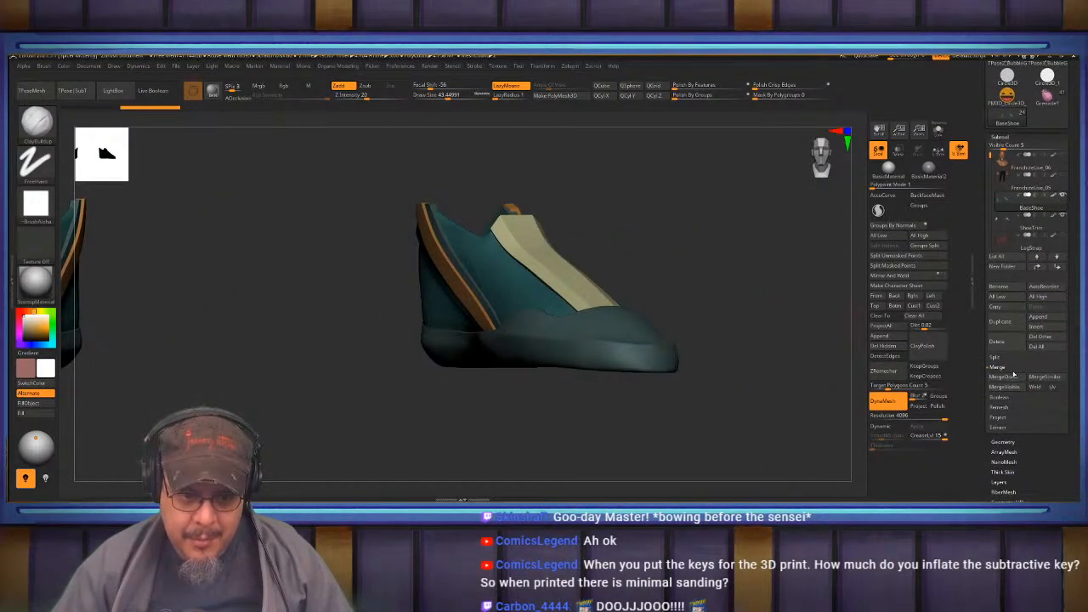
pyautogui.click(1012, 376)
pyautogui.click(929, 392)
pyautogui.moveTo(745, 311); pyautogui.dragTo(728, 293)
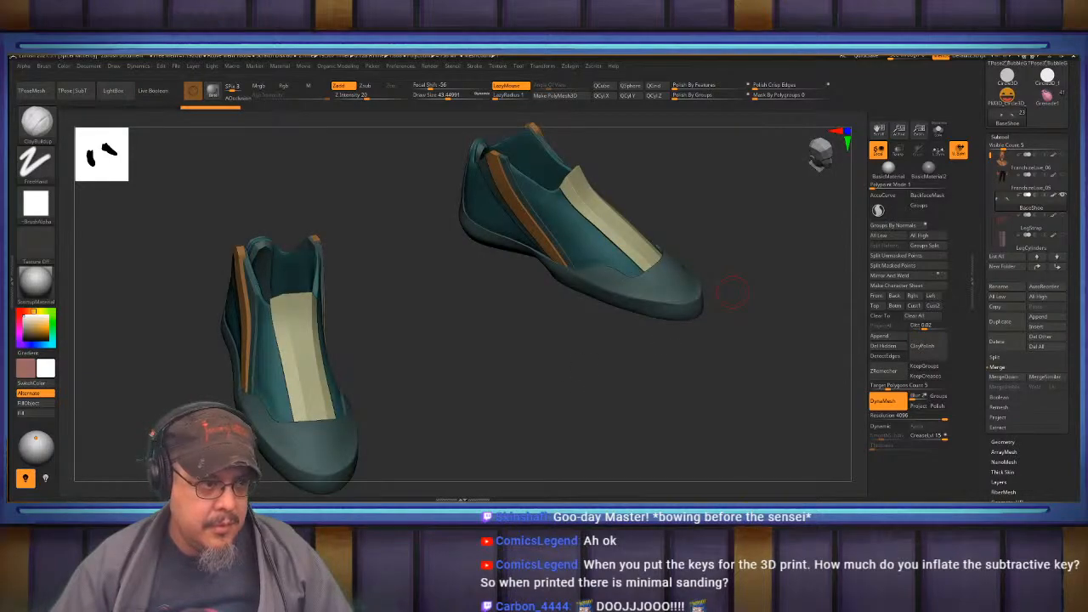
# Examine the merged shoes' polygroups by isolating the soles, inverting the visibility, and displaying the shoes as a whole again.
pyautogui.moveTo(602, 367)
pyautogui.mouseDown()
pyautogui.moveTo(625, 355)
pyautogui.moveTo(603, 363)
pyautogui.mouseUp()
pyautogui.moveTo(521, 386)
pyautogui.mouseDown()
pyautogui.moveTo(530, 367)
pyautogui.moveTo(448, 420)
pyautogui.mouseUp()
pyautogui.hotkey('shift', 'f')
pyautogui.hotkey('shift', 'f')
pyautogui.keyDown('ctrl'); pyautogui.keyDown('shift'); pyautogui.click(448, 420); pyautogui.keyUp('shift'); pyautogui.keyUp('ctrl')
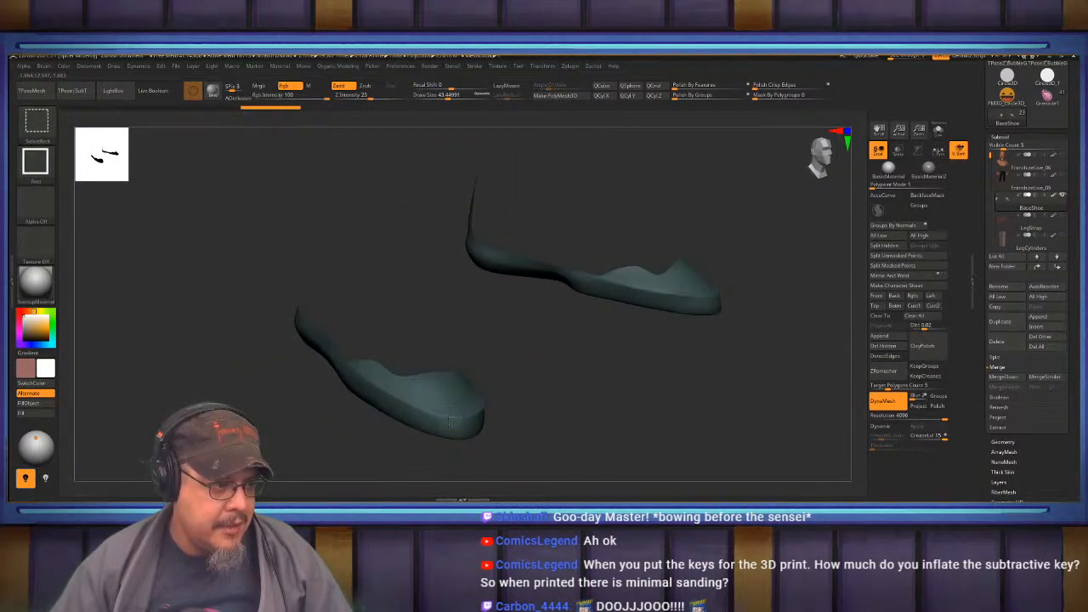
pyautogui.keyDown('ctrl'); pyautogui.keyDown('shift'); pyautogui.click(450, 421); pyautogui.keyUp('shift'); pyautogui.keyUp('ctrl')
pyautogui.keyDown('ctrl'); pyautogui.keyDown('shift'); pyautogui.click(446, 420); pyautogui.keyUp('shift'); pyautogui.keyUp('ctrl')
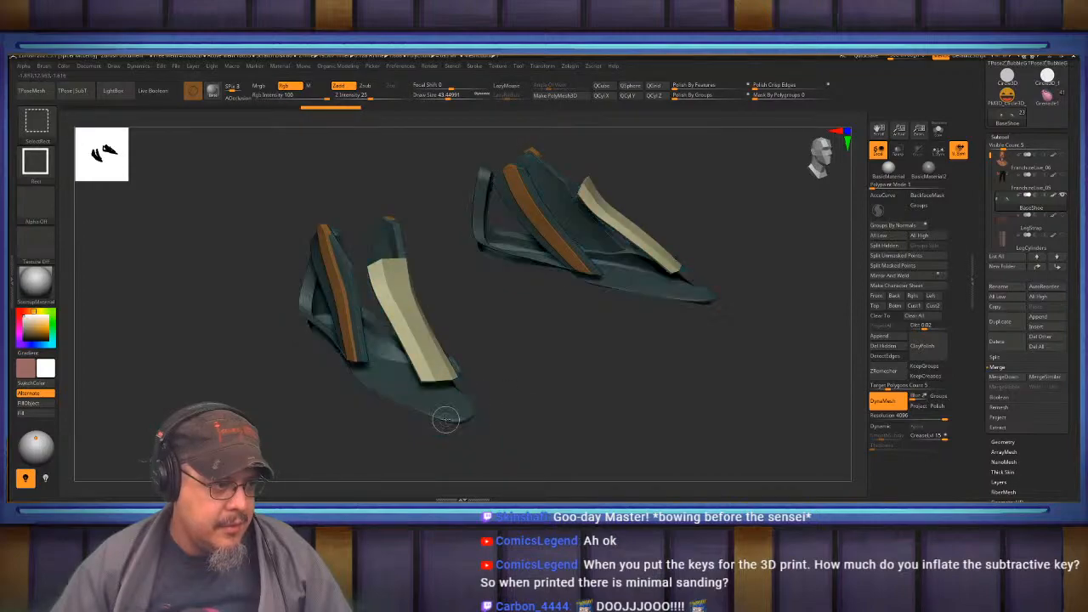
pyautogui.moveTo(615, 394)
pyautogui.mouseDown()
pyautogui.moveTo(612, 382)
pyautogui.moveTo(628, 415)
pyautogui.moveTo(598, 400)
pyautogui.moveTo(674, 437)
pyautogui.moveTo(673, 414)
pyautogui.mouseUp()
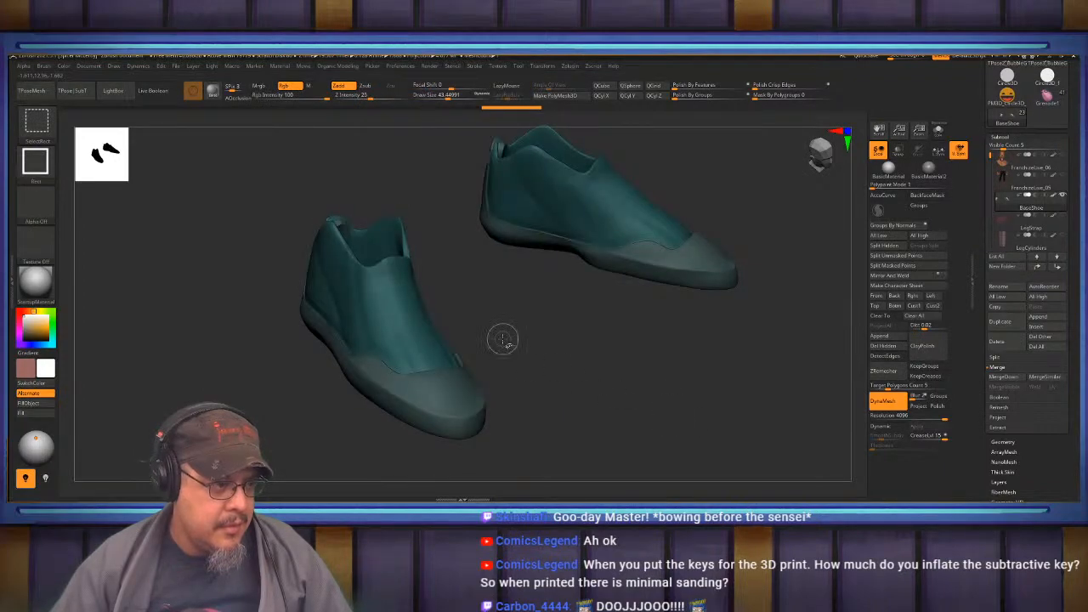
pyautogui.moveTo(506, 336)
pyautogui.mouseDown()
pyautogui.moveTo(535, 338)
pyautogui.moveTo(518, 328)
pyautogui.mouseUp()
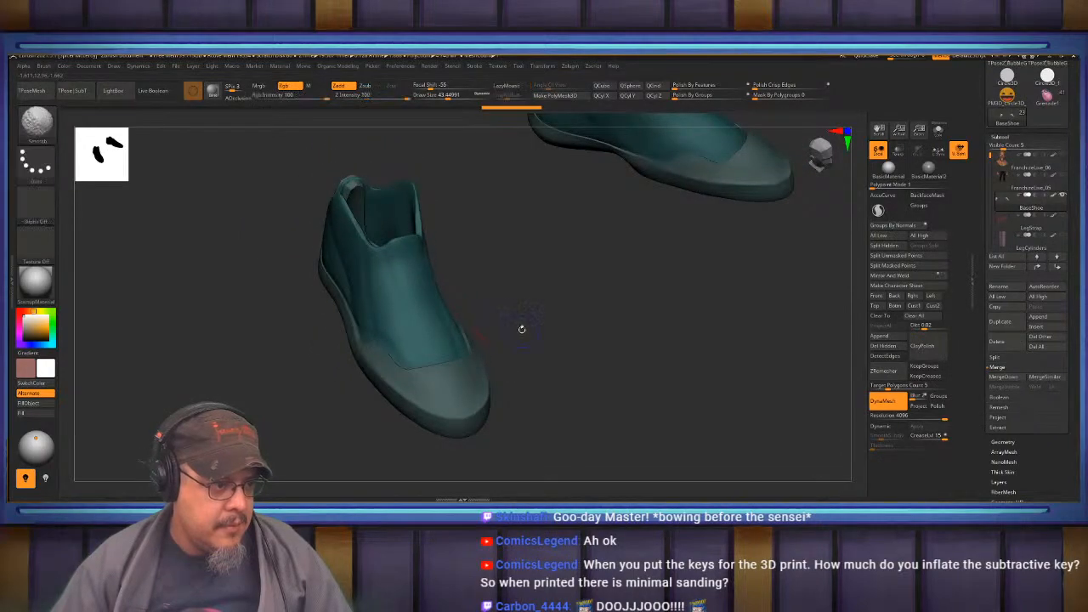
pyautogui.hotkey('shift', 'f')
pyautogui.moveTo(556, 333)
pyautogui.mouseDown()
pyautogui.moveTo(578, 317)
pyautogui.moveTo(542, 326)
pyautogui.moveTo(579, 365)
pyautogui.mouseUp()
pyautogui.hotkey('shift', 'f')
pyautogui.keyDown('ctrl'); pyautogui.keyDown('shift'); pyautogui.click(555, 348); pyautogui.keyUp('shift'); pyautogui.keyUp('ctrl')
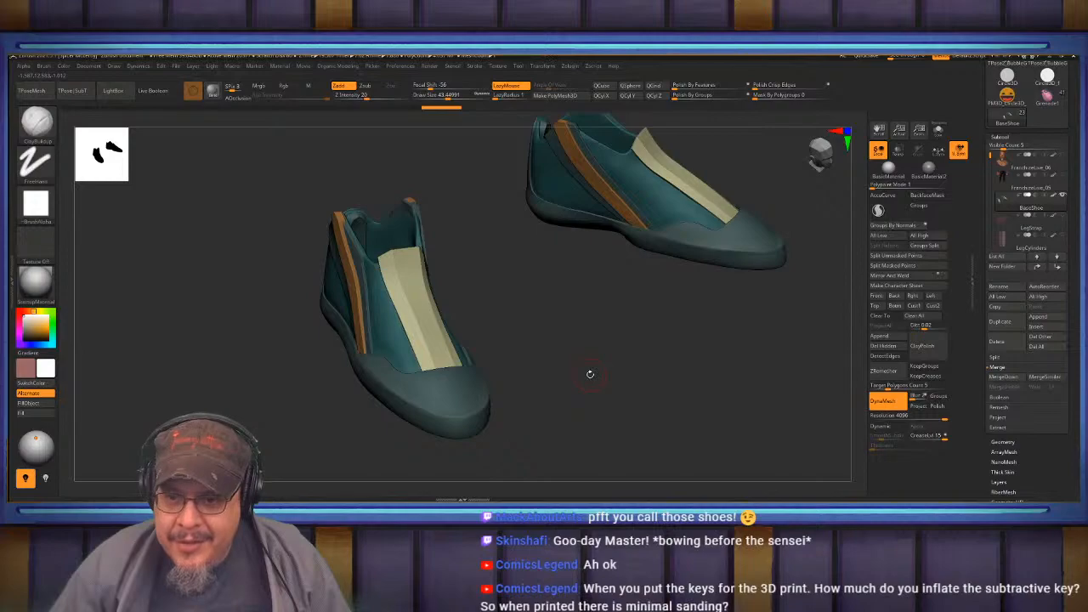
# Select the subtool containing the legs and hands and frame it in a straight front view.
pyautogui.moveTo(592, 371); pyautogui.dragTo(587, 360)
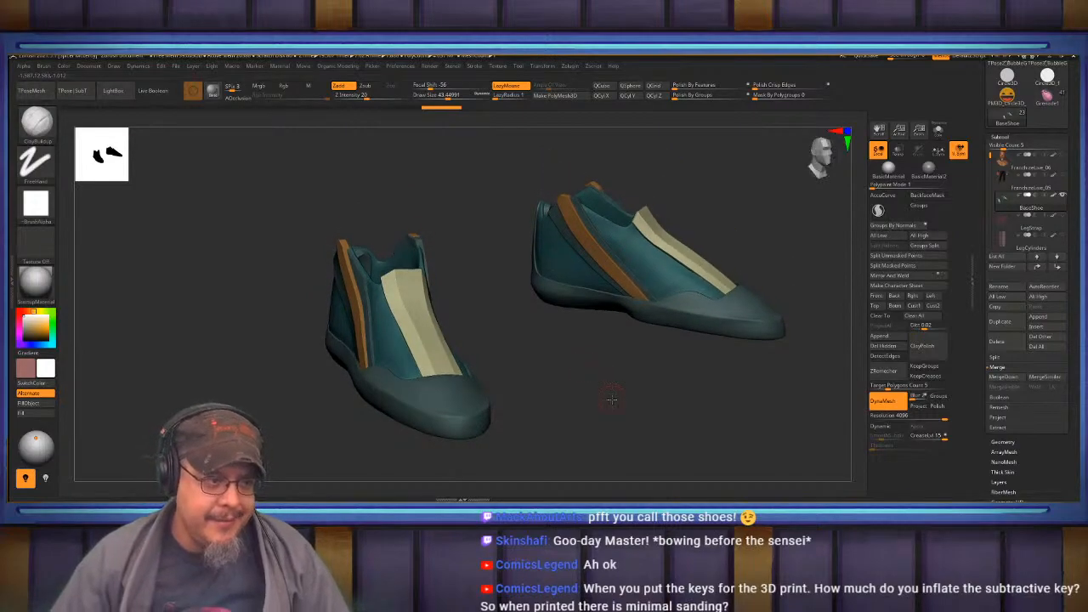
pyautogui.moveTo(612, 396); pyautogui.dragTo(602, 396)
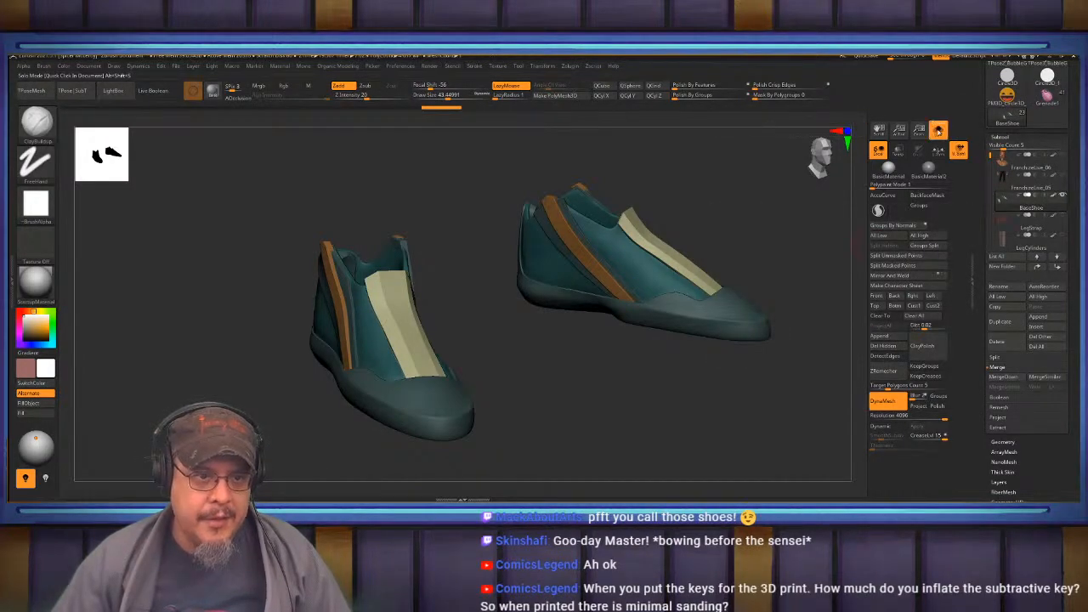
pyautogui.moveTo(764, 393); pyautogui.dragTo(721, 392)
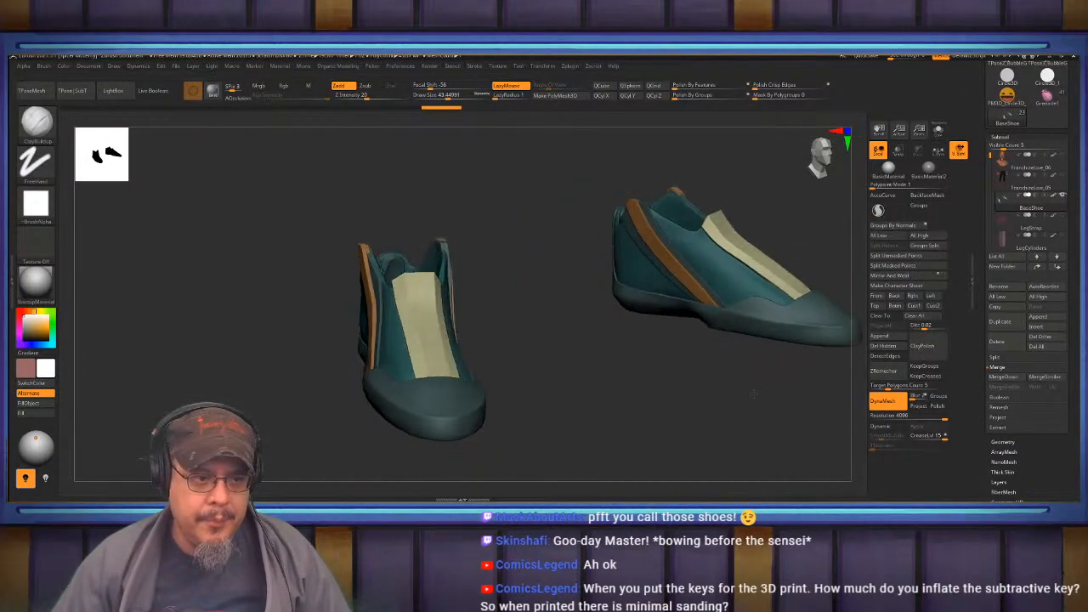
pyautogui.click(1051, 190)
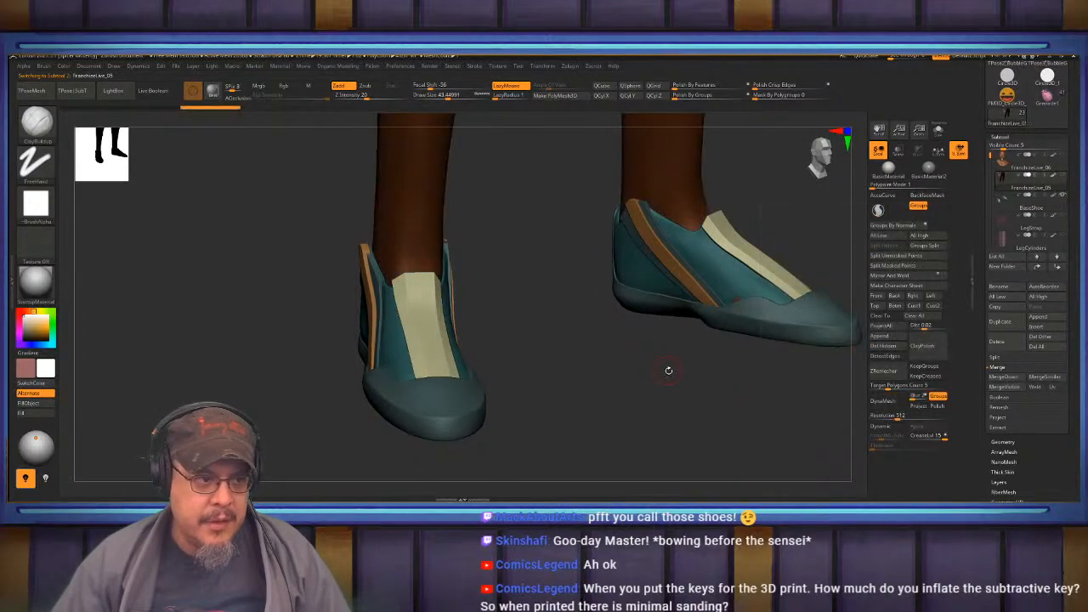
pyautogui.press('f')
pyautogui.keyDown('shift'); pyautogui.moveTo(707, 380); pyautogui.dragTo(697, 367); pyautogui.keyUp('shift')
pyautogui.keyDown('alt'); pyautogui.moveTo(620, 360); pyautogui.dragTo(688, 420); pyautogui.keyUp('alt')
pyautogui.keyDown('ctrl'); pyautogui.click(757, 380); pyautogui.keyUp('ctrl')
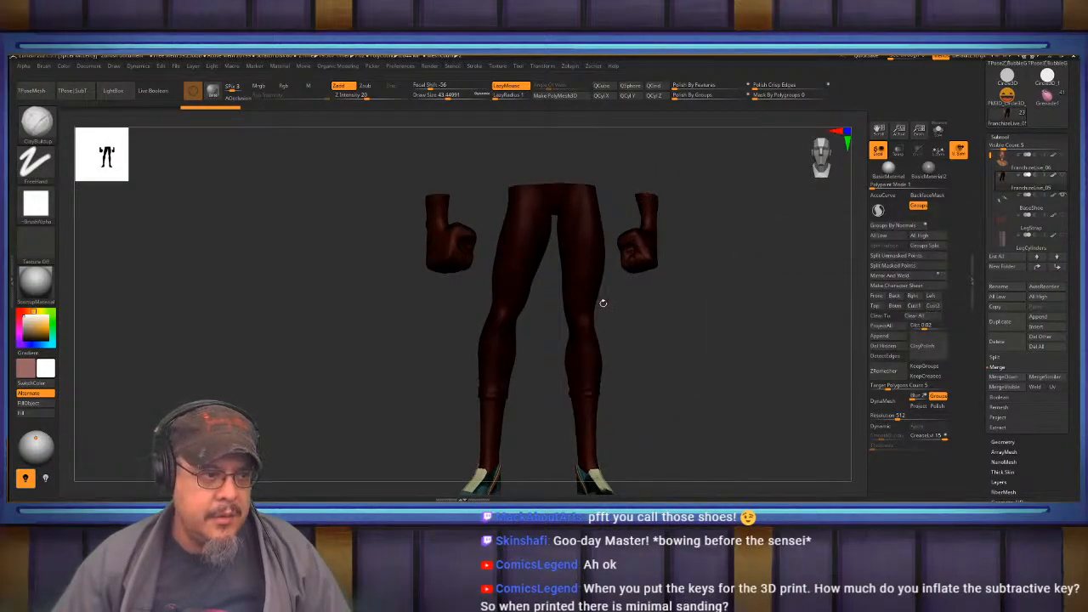
# Apply Auto Groups to the legs and hands, isolate the legs, and split the hidden hands into their own subtool.
pyautogui.press('space')
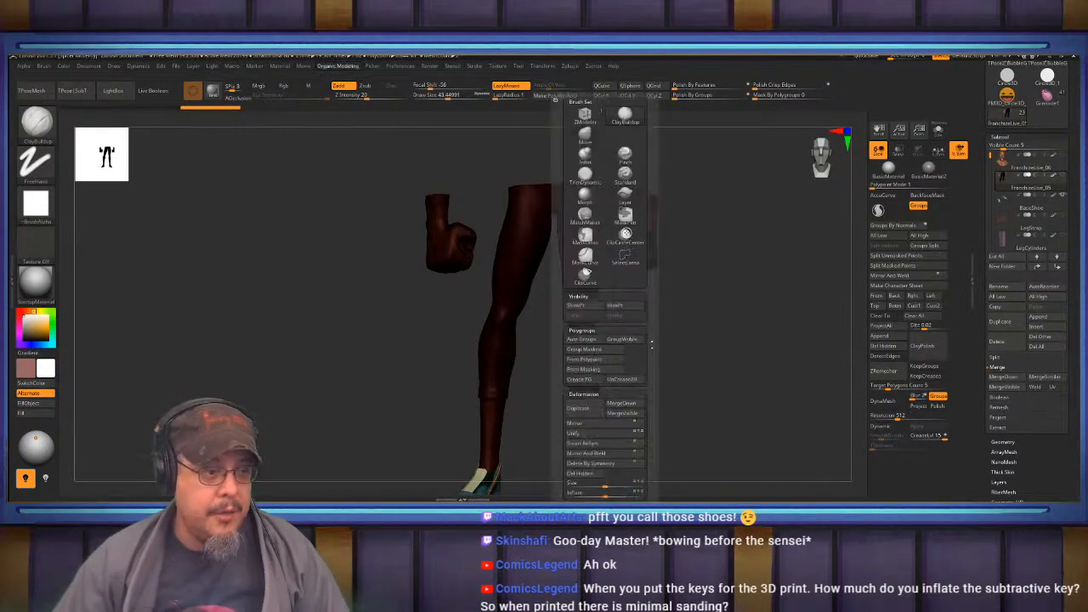
pyautogui.click(580, 342)
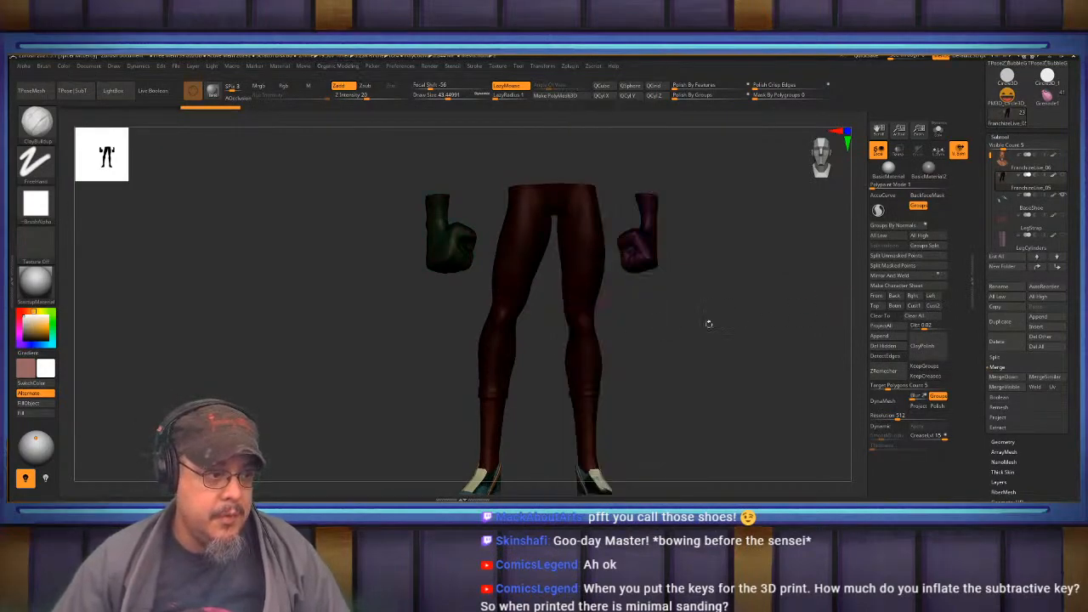
pyautogui.keyDown('ctrl'); pyautogui.keyDown('shift'); pyautogui.click(589, 350); pyautogui.keyUp('shift'); pyautogui.keyUp('ctrl')
pyautogui.click(883, 246)
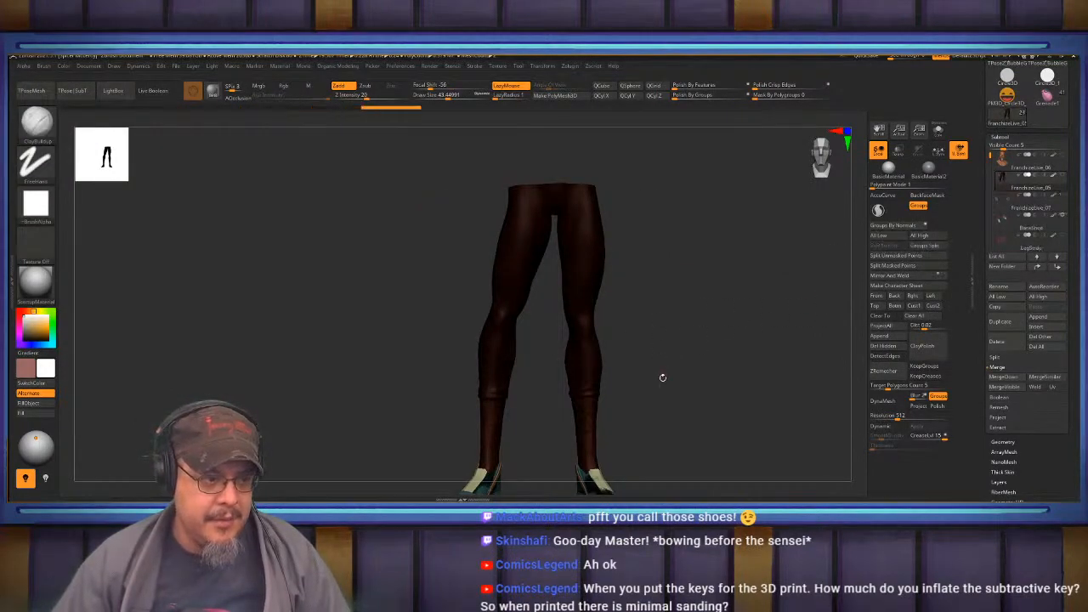
# Reorder the legs subtool to sit directly above BaseShoe and merge BaseShoe down into it.
pyautogui.moveTo(1028, 184); pyautogui.dragTo(1028, 216)
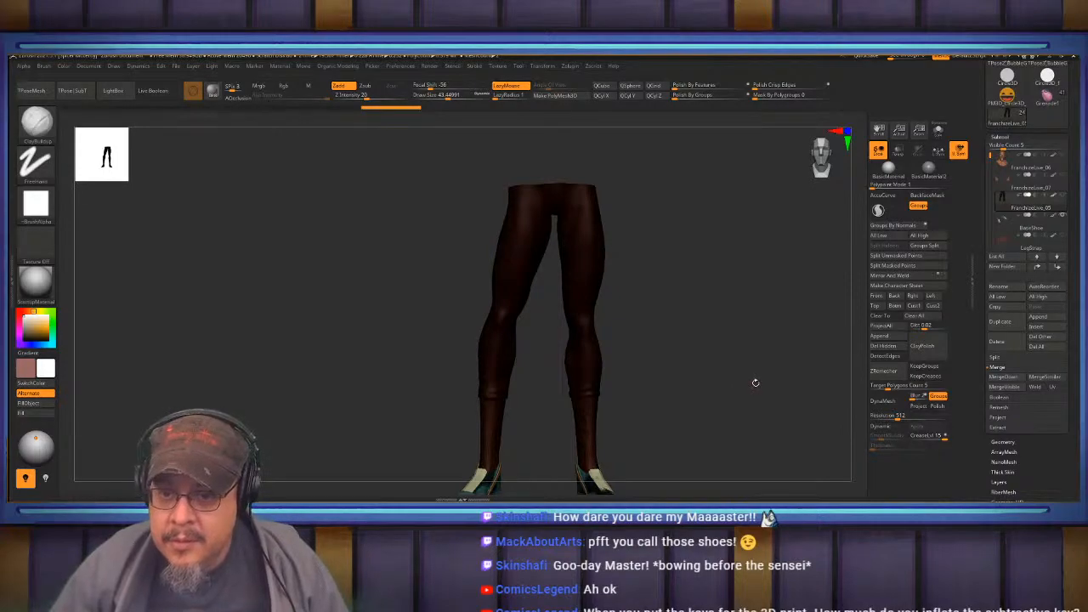
pyautogui.moveTo(755, 367); pyautogui.dragTo(765, 369)
pyautogui.moveTo(717, 394)
pyautogui.keyDown('alt'); pyautogui.mouseDown()
pyautogui.moveTo(711, 313)
pyautogui.moveTo(719, 334)
pyautogui.moveTo(703, 392)
pyautogui.moveTo(729, 368)
pyautogui.mouseUp(); pyautogui.keyUp('alt')
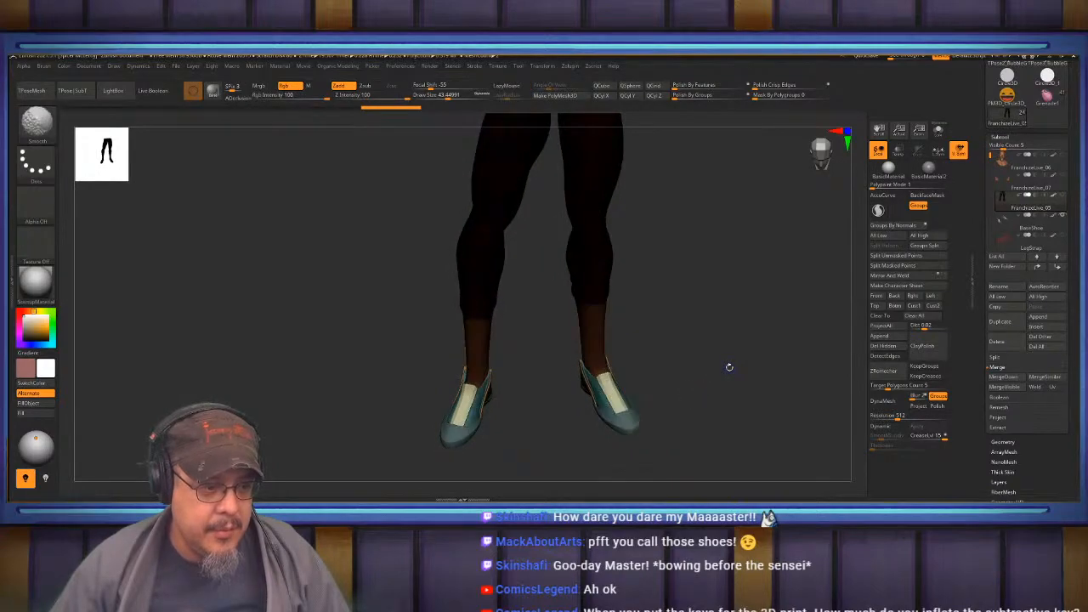
pyautogui.click(1003, 376)
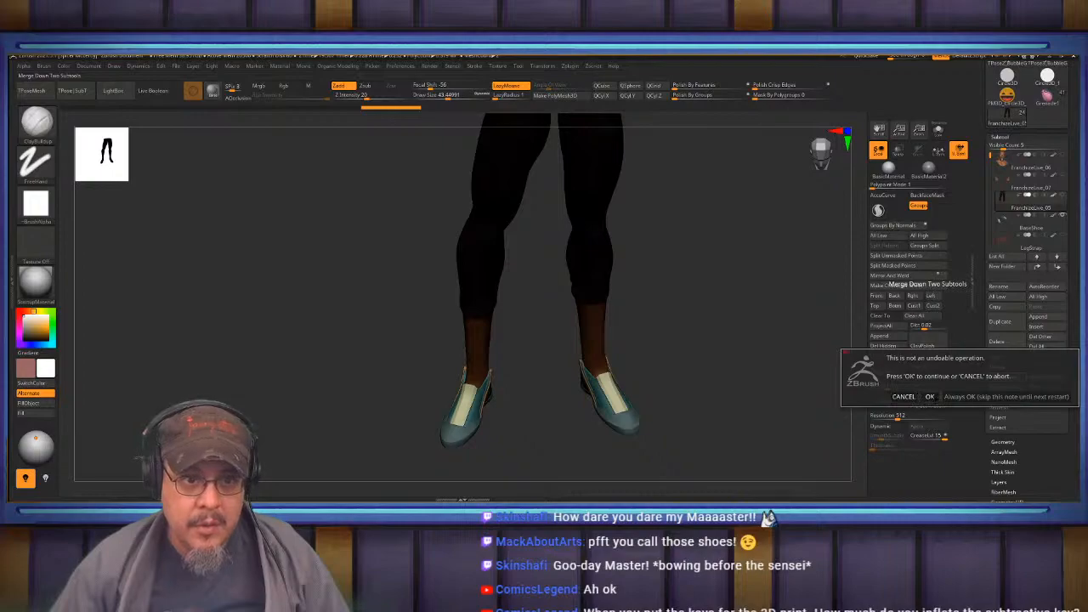
pyautogui.click(931, 396)
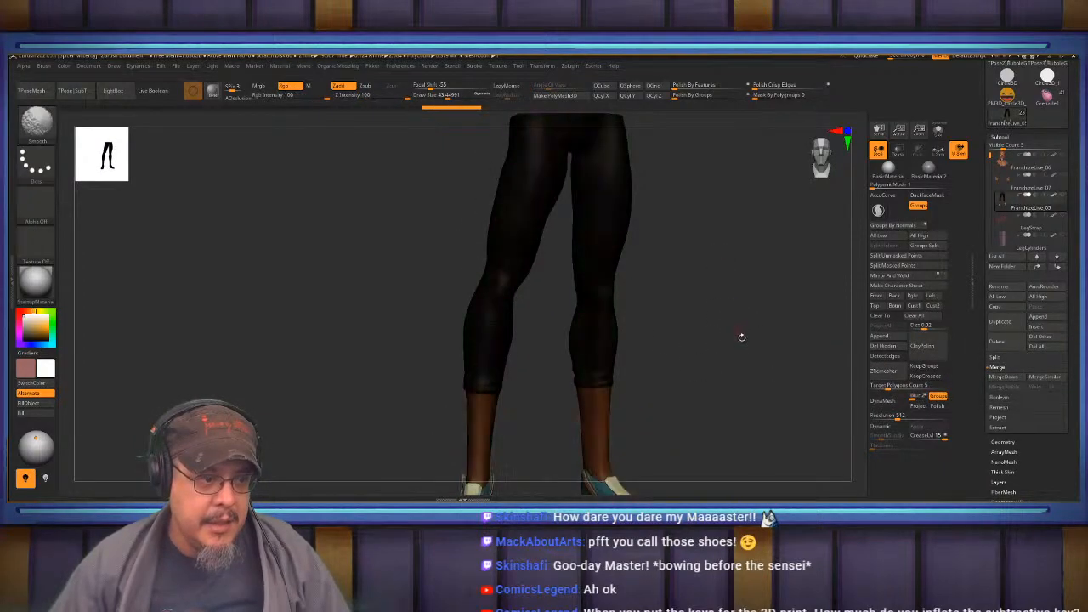
# DynaMesh the merged legs and shoes at a resolution of 4096 with Groups disabled, and check the polygroups.
pyautogui.moveTo(899, 417); pyautogui.dragTo(960, 417)
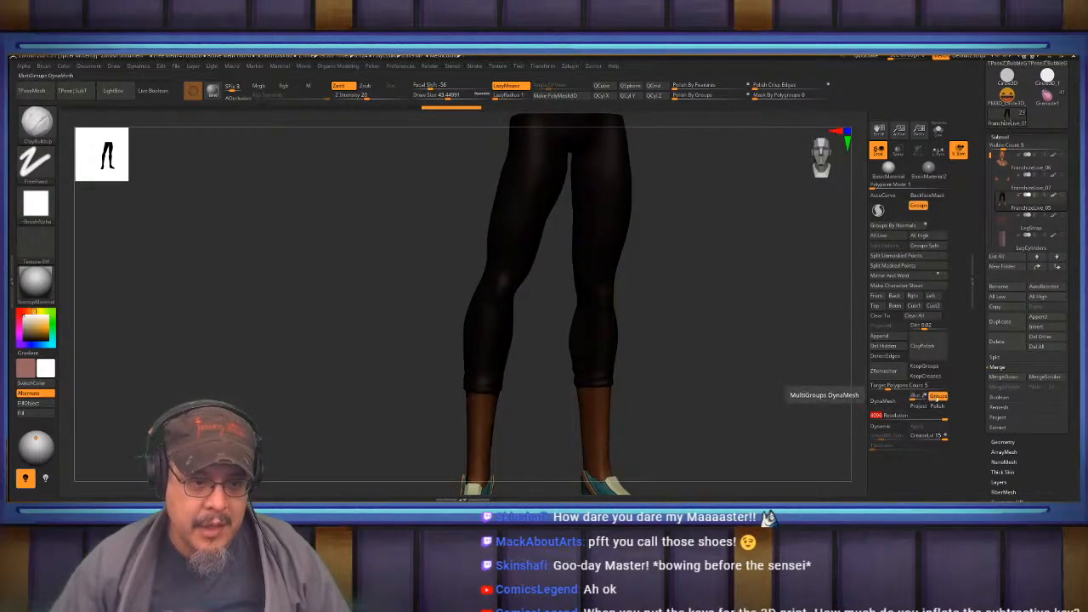
pyautogui.click(882, 403)
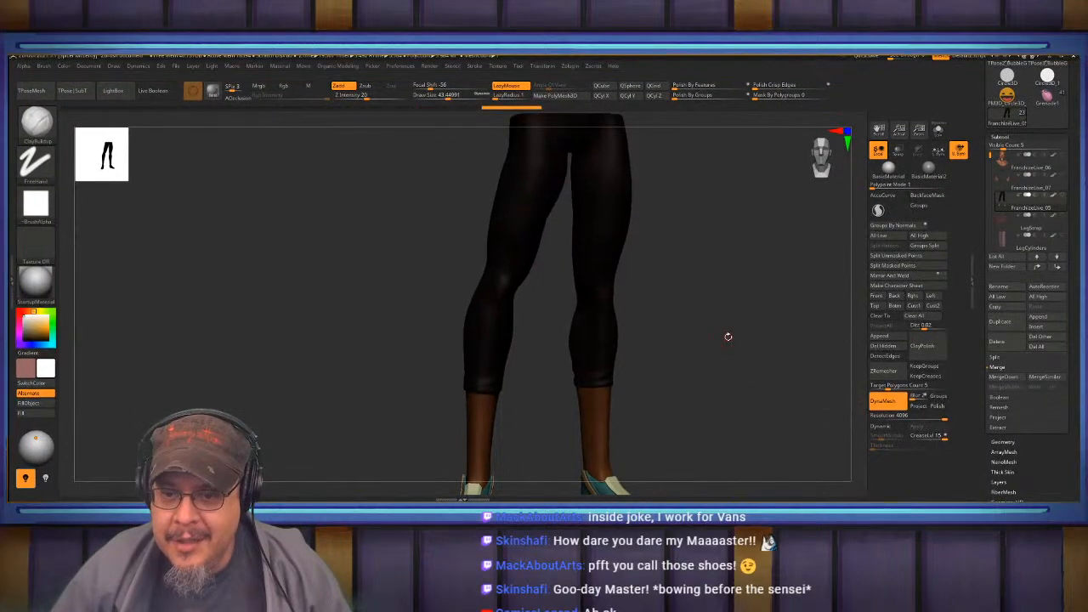
pyautogui.moveTo(736, 372)
pyautogui.keyDown('alt'); pyautogui.mouseDown()
pyautogui.moveTo(719, 318)
pyautogui.moveTo(763, 335)
pyautogui.moveTo(753, 324)
pyautogui.moveTo(768, 481)
pyautogui.moveTo(734, 354)
pyautogui.mouseUp(); pyautogui.keyUp('alt')
pyautogui.hotkey('shift', 'f')
pyautogui.hotkey('shift', 'f')
pyautogui.keyDown('alt'); pyautogui.moveTo(731, 425); pyautogui.dragTo(743, 330); pyautogui.keyUp('alt')
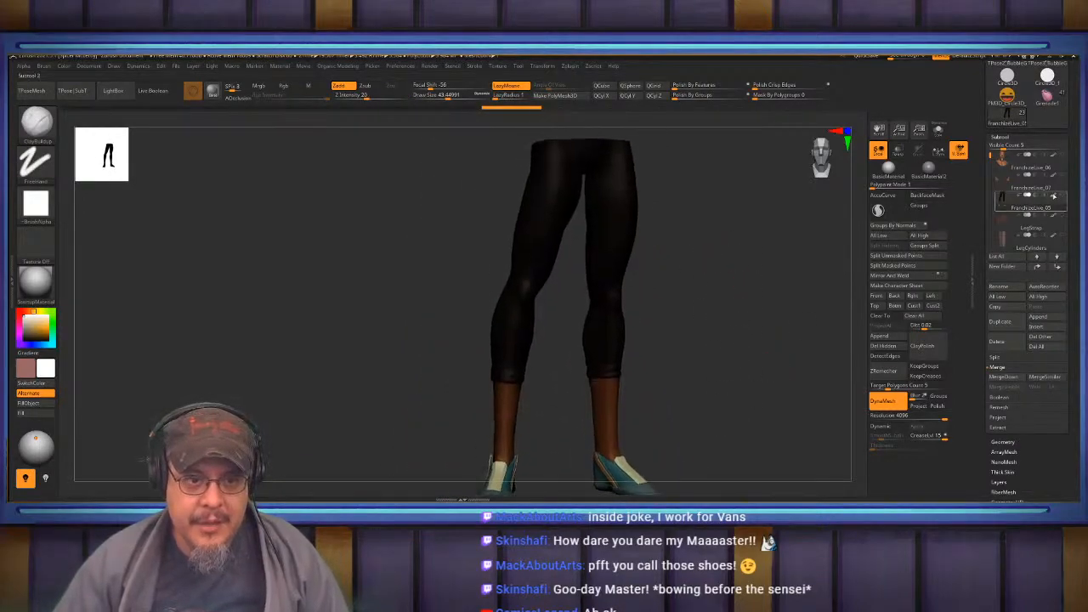
# Show the LegStrap subtool, merge it down into the legs, and update the DynaMesh.
pyautogui.moveTo(1027, 230)
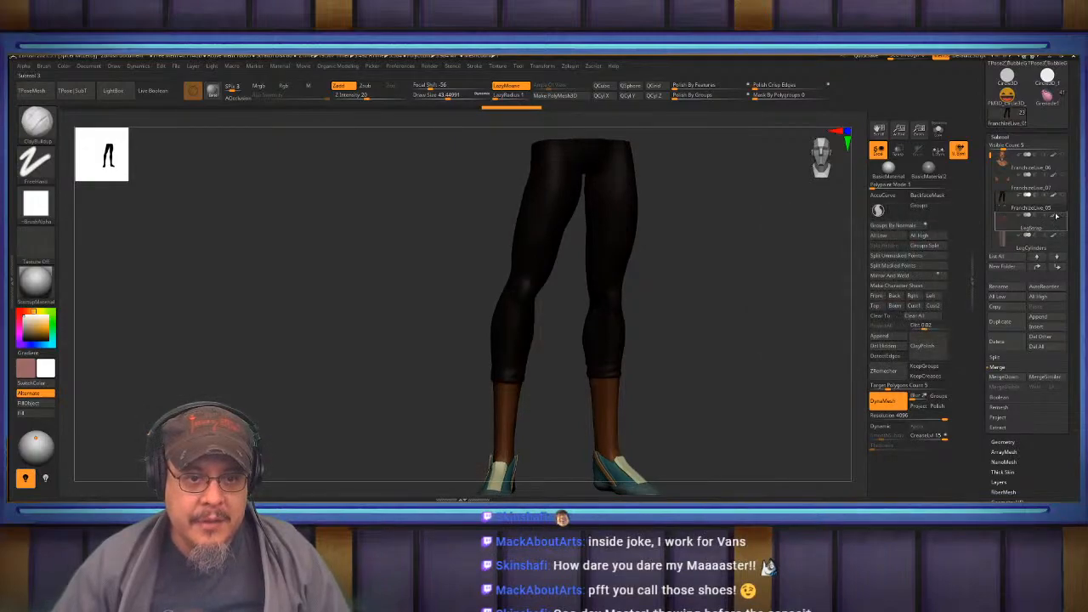
pyautogui.click(1042, 216)
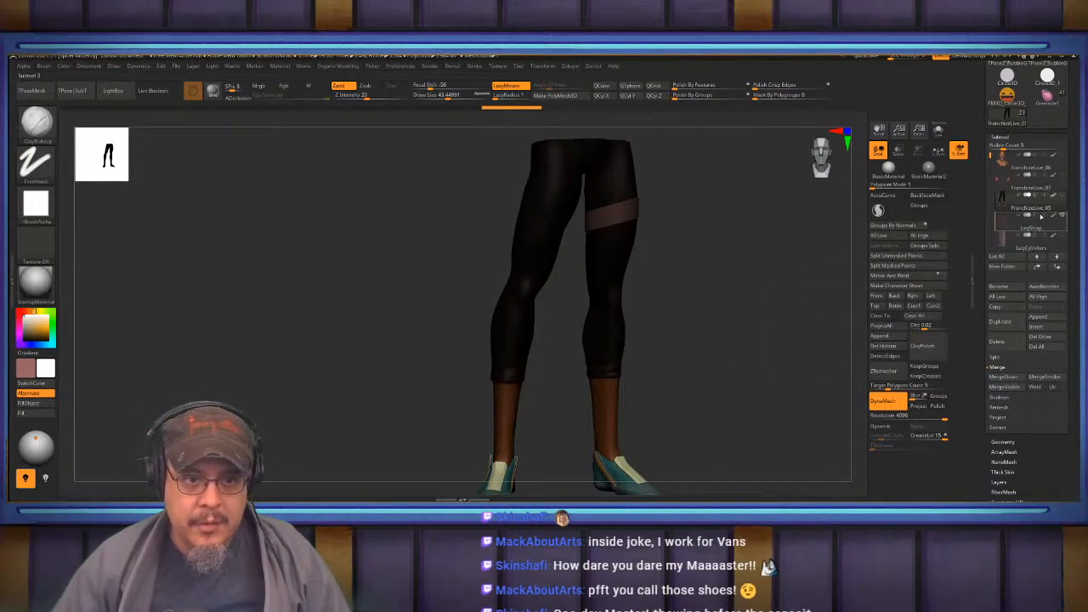
pyautogui.click(1036, 228)
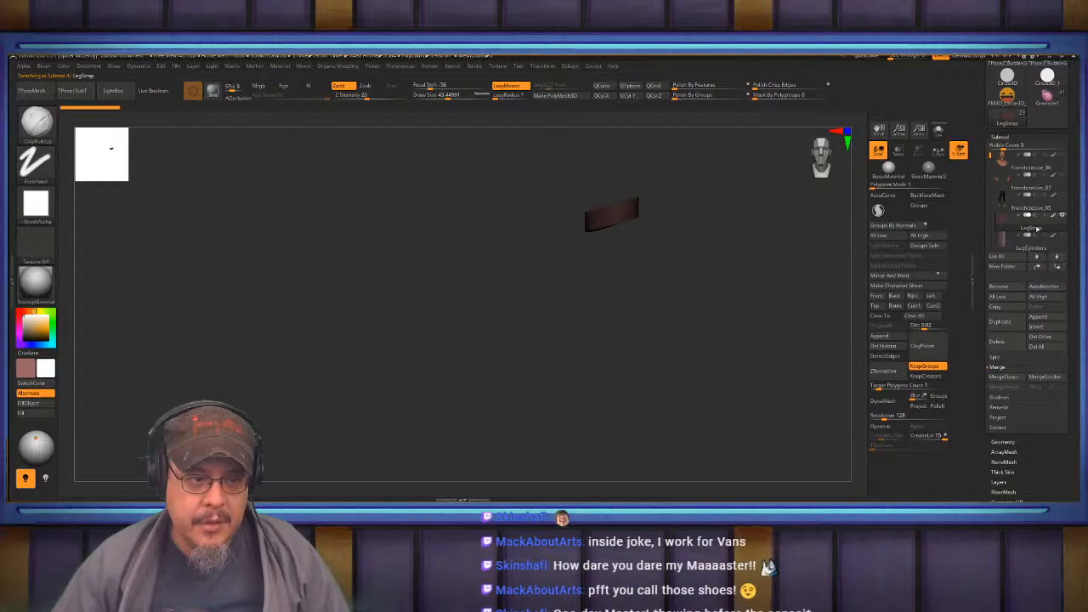
pyautogui.press('shift')
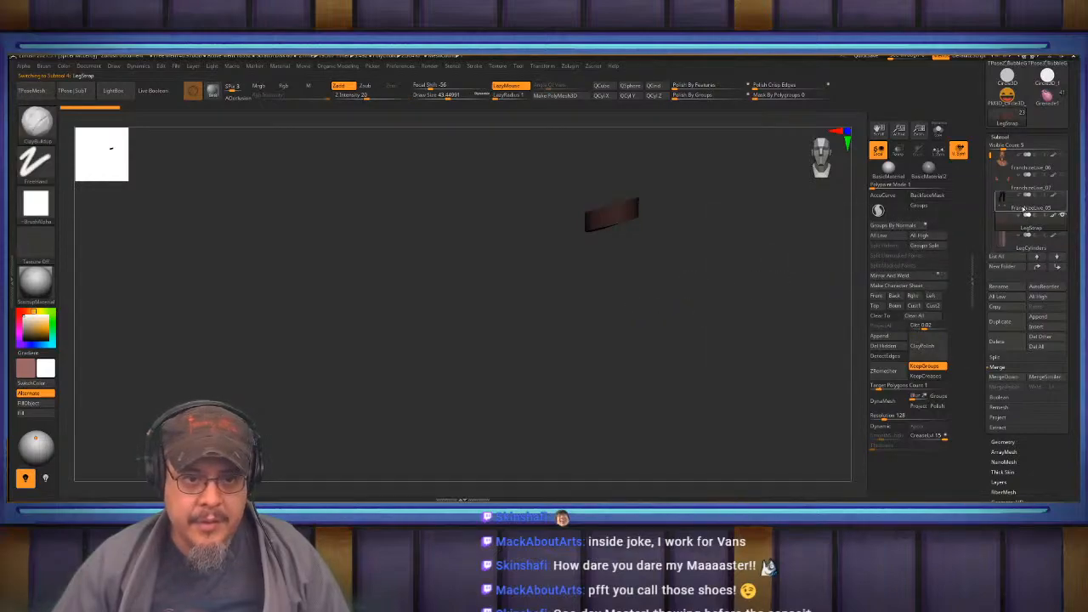
pyautogui.click(1042, 208)
pyautogui.click(998, 368)
pyautogui.click(1001, 368)
pyautogui.click(1008, 378)
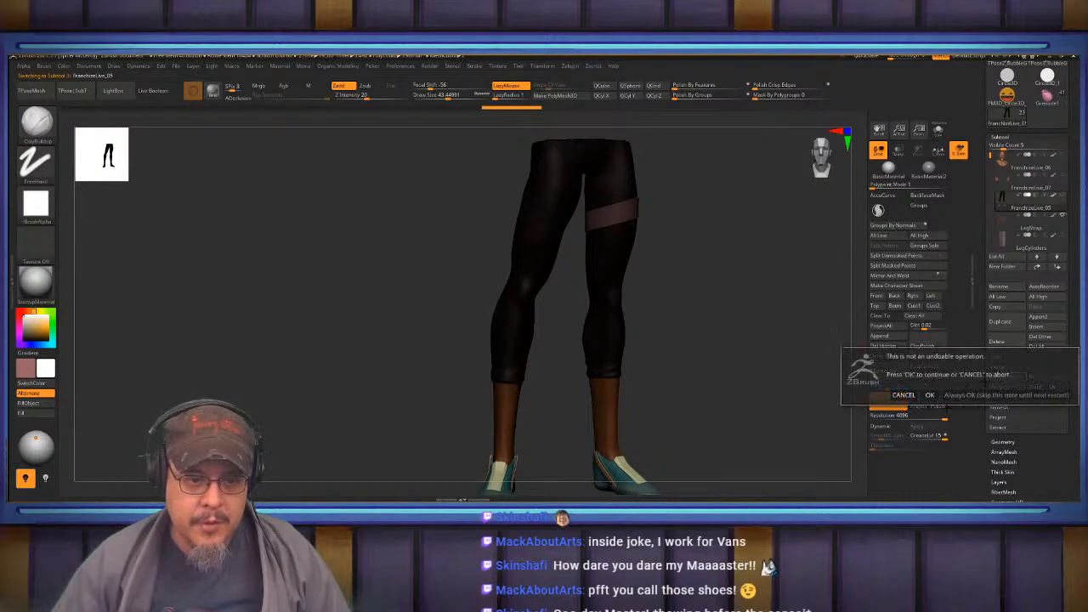
pyautogui.click(930, 395)
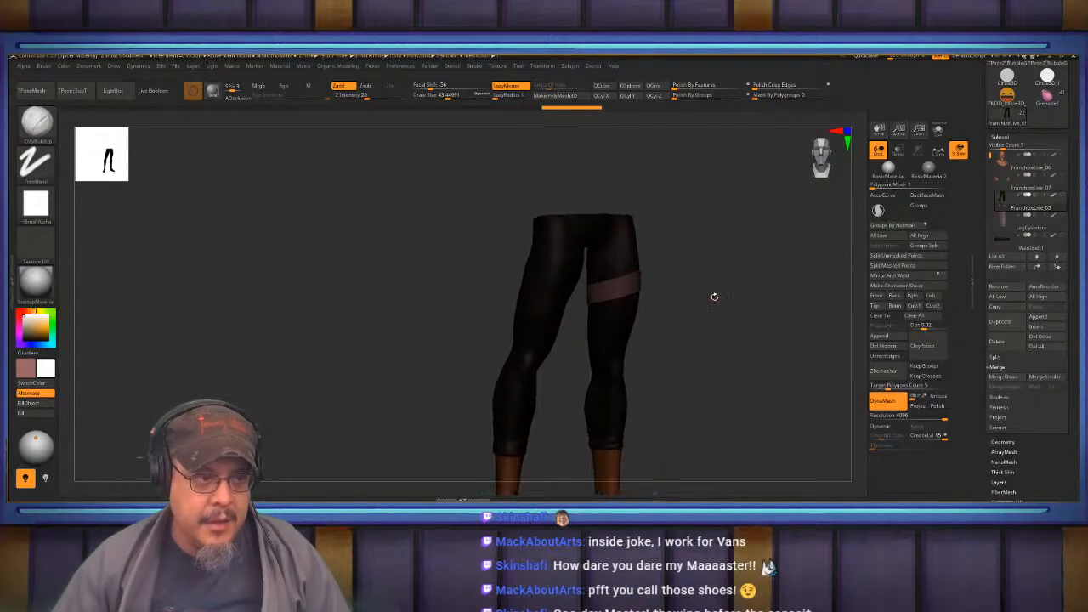
pyautogui.keyDown('ctrl'); pyautogui.moveTo(702, 266); pyautogui.dragTo(721, 315); pyautogui.keyUp('ctrl')
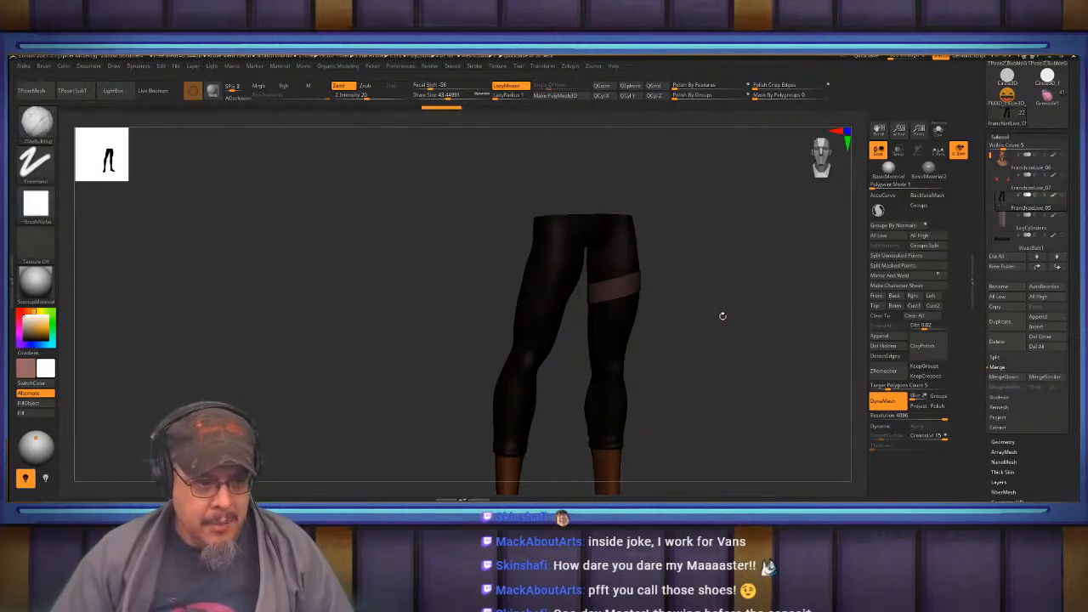
# Inspect the LegCylinders subtool up close and merge it down into the legs subtool.
pyautogui.click(1014, 228)
pyautogui.moveTo(1016, 228)
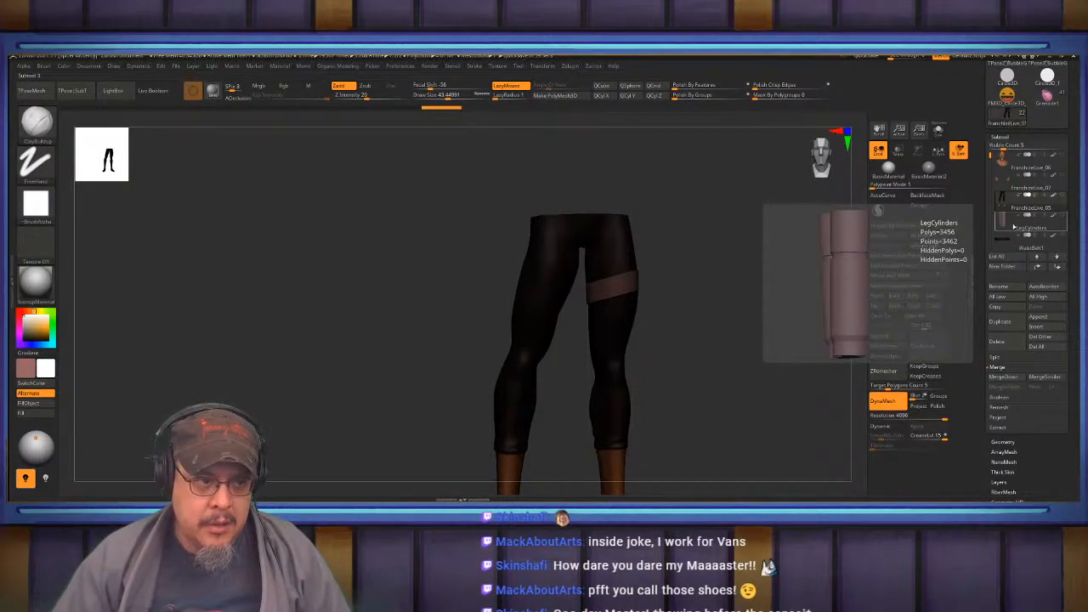
pyautogui.click(1016, 227)
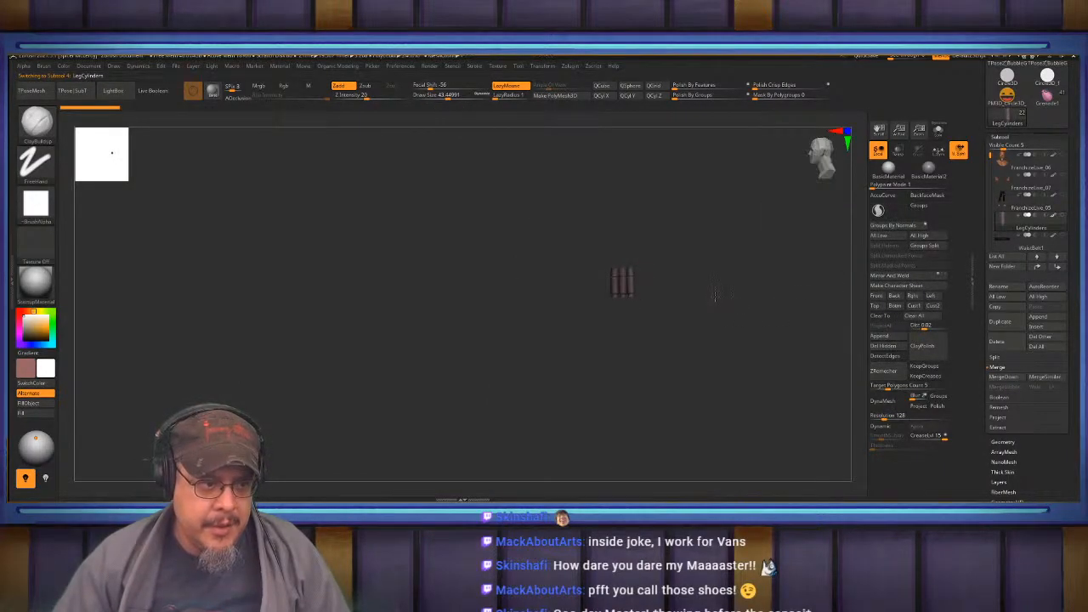
pyautogui.press('f')
pyautogui.hotkey('shift', 'f')
pyautogui.hotkey('shift', 'f')
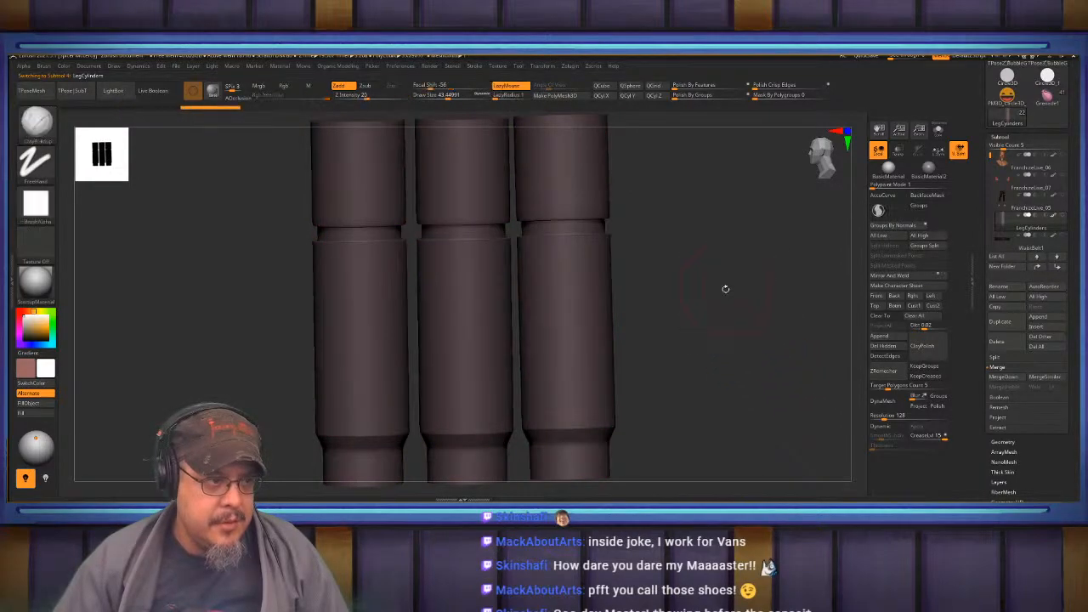
pyautogui.moveTo(724, 289); pyautogui.dragTo(861, 265)
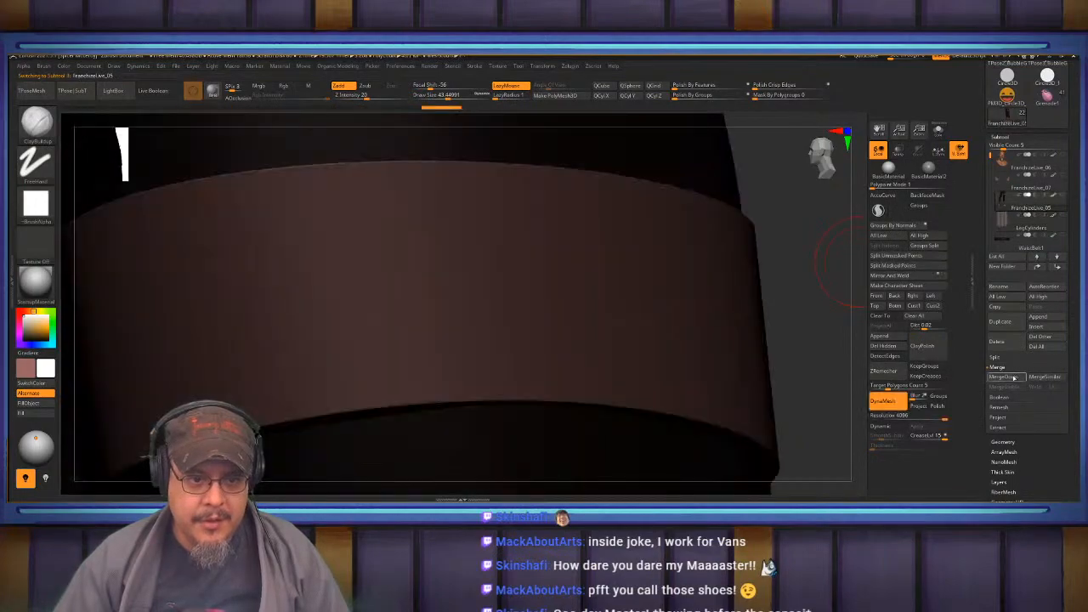
pyautogui.click(1010, 378)
pyautogui.click(929, 399)
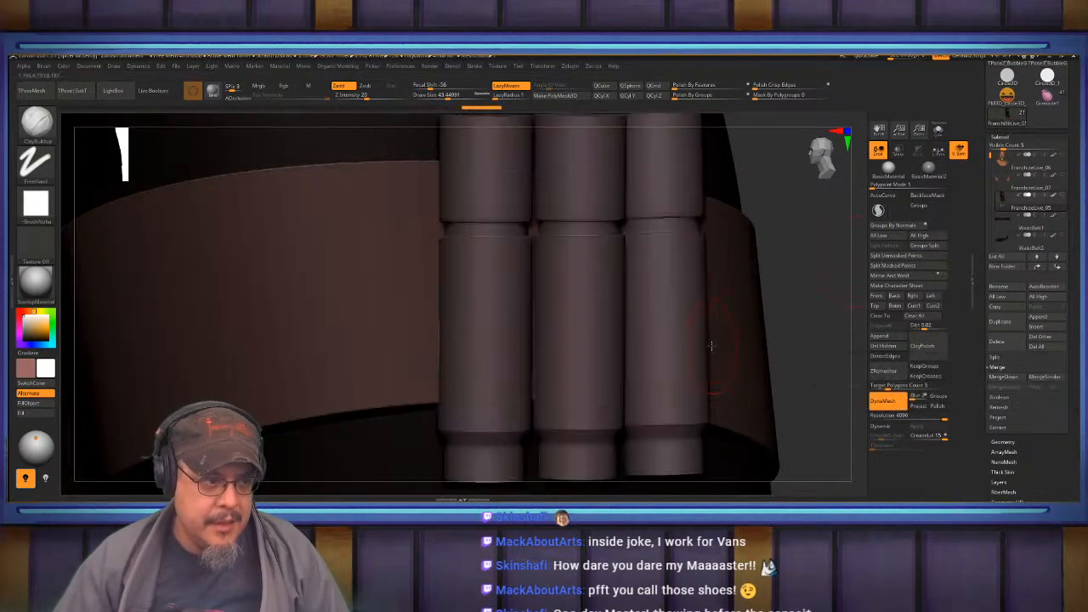
# Update the DynaMesh of the legs to fuse the merged cylinders with the strap and leg.
pyautogui.press('f')
pyautogui.moveTo(687, 322); pyautogui.dragTo(686, 316)
pyautogui.keyDown('ctrl'); pyautogui.moveTo(645, 241); pyautogui.dragTo(658, 264); pyautogui.keyUp('ctrl')
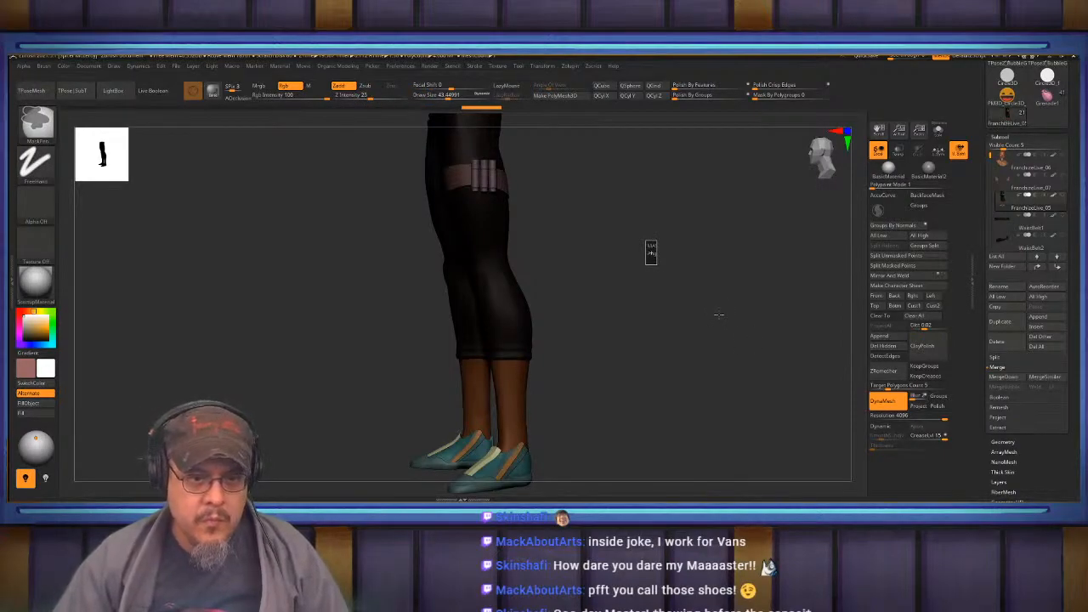
pyautogui.moveTo(719, 313); pyautogui.dragTo(715, 324)
# Switch between the whole character and the isolated legs to examine how they meet the surrounding subtools.
pyautogui.keyDown('shift'); pyautogui.click(1063, 196); pyautogui.keyUp('shift')
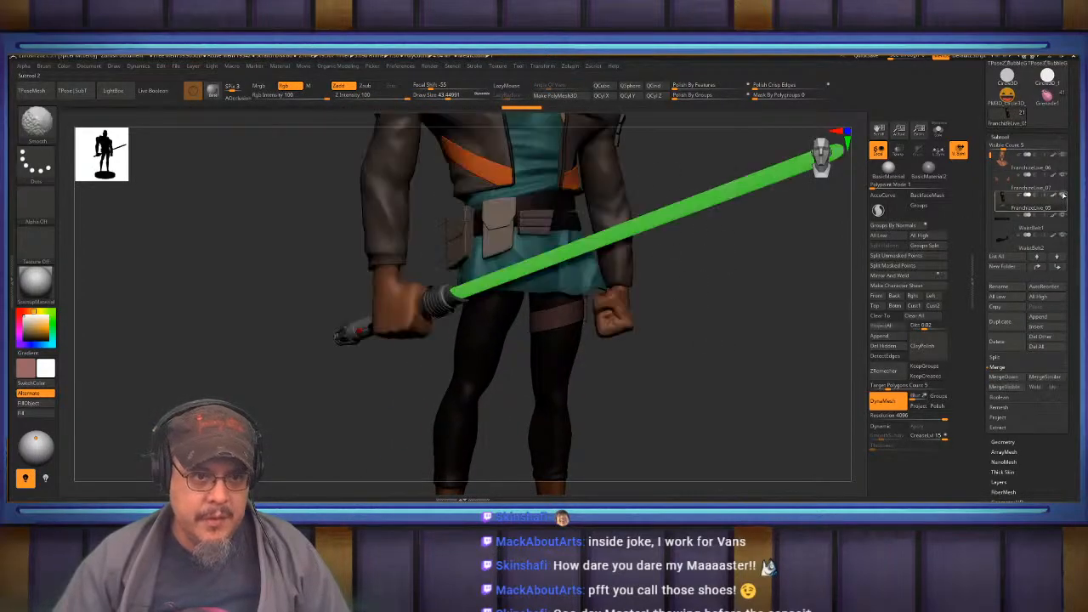
pyautogui.keyDown('shift'); pyautogui.click(1064, 196); pyautogui.keyUp('shift')
pyautogui.keyDown('shift'); pyautogui.click(1064, 197); pyautogui.keyUp('shift')
pyautogui.keyDown('shift'); pyautogui.click(1063, 196); pyautogui.keyUp('shift')
pyautogui.keyDown('alt'); pyautogui.moveTo(701, 335); pyautogui.dragTo(688, 206); pyautogui.keyUp('alt')
pyautogui.keyDown('alt'); pyautogui.moveTo(722, 286); pyautogui.dragTo(710, 353); pyautogui.keyUp('alt')
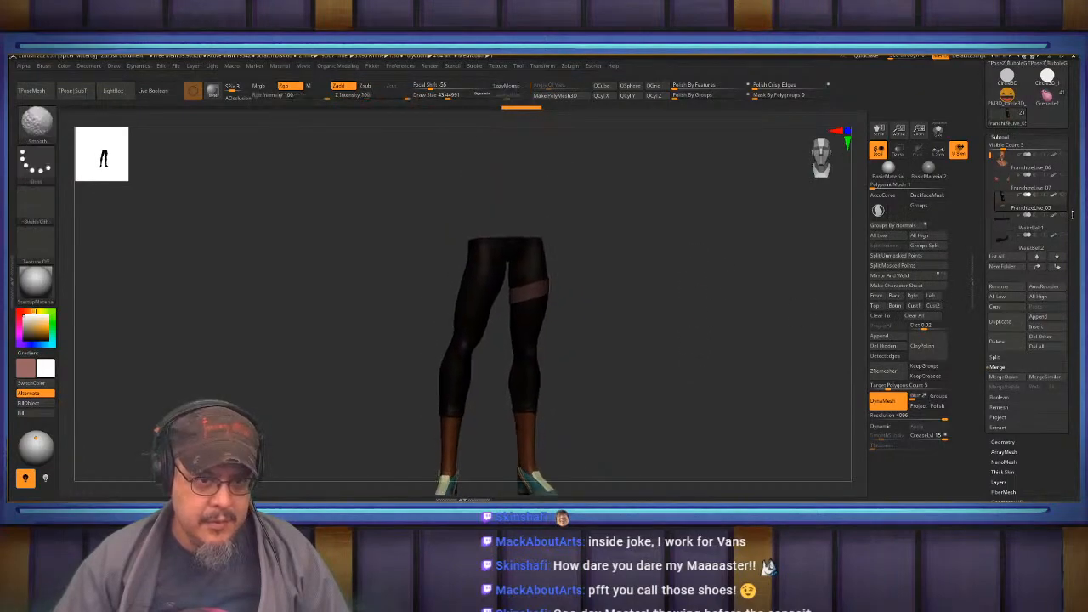
pyautogui.keyDown('shift'); pyautogui.click(1062, 218); pyautogui.keyUp('shift')
pyautogui.keyDown('shift'); pyautogui.click(1062, 218); pyautogui.keyUp('shift')
pyautogui.keyDown('alt'); pyautogui.moveTo(699, 274); pyautogui.dragTo(768, 319); pyautogui.keyUp('alt')
# DynaMesh the Coat subtool at a resolution of 4096 without freezing its subdivision levels.
pyautogui.moveTo(1041, 228)
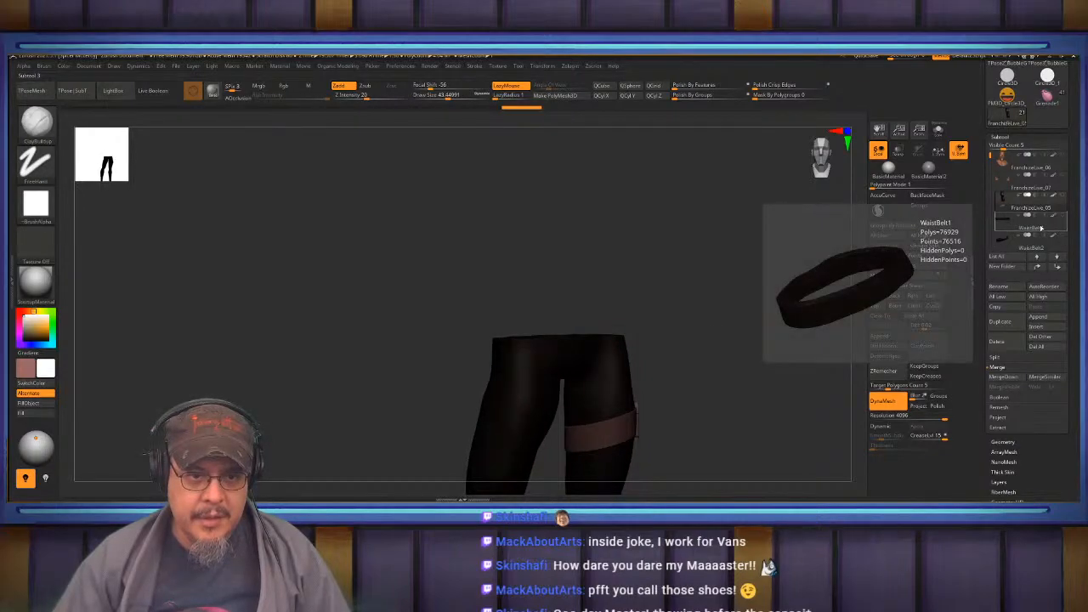
pyautogui.moveTo(989, 156); pyautogui.dragTo(990, 167)
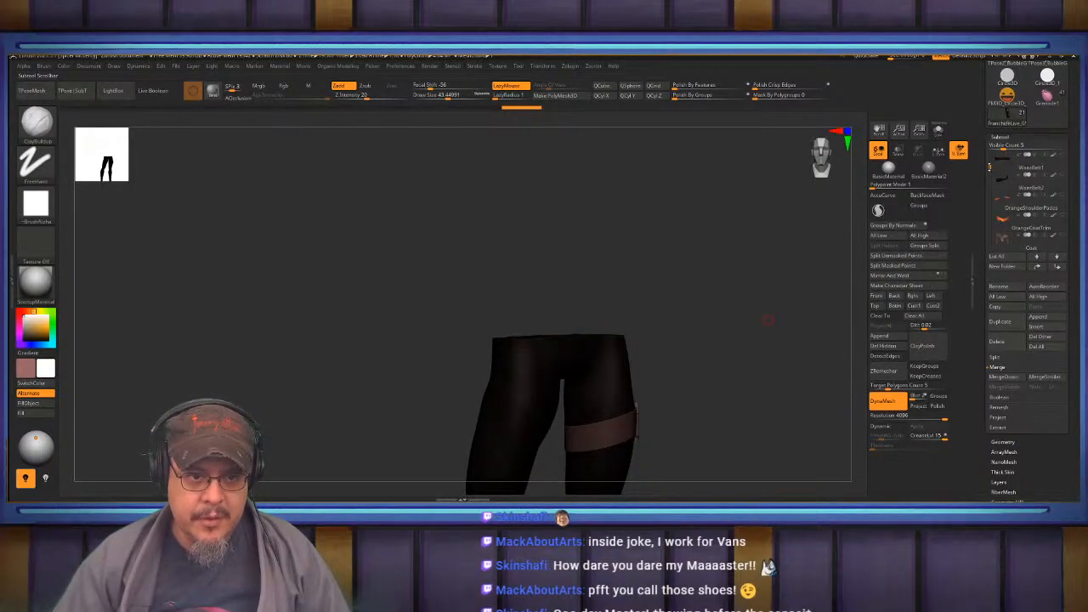
pyautogui.click(1025, 244)
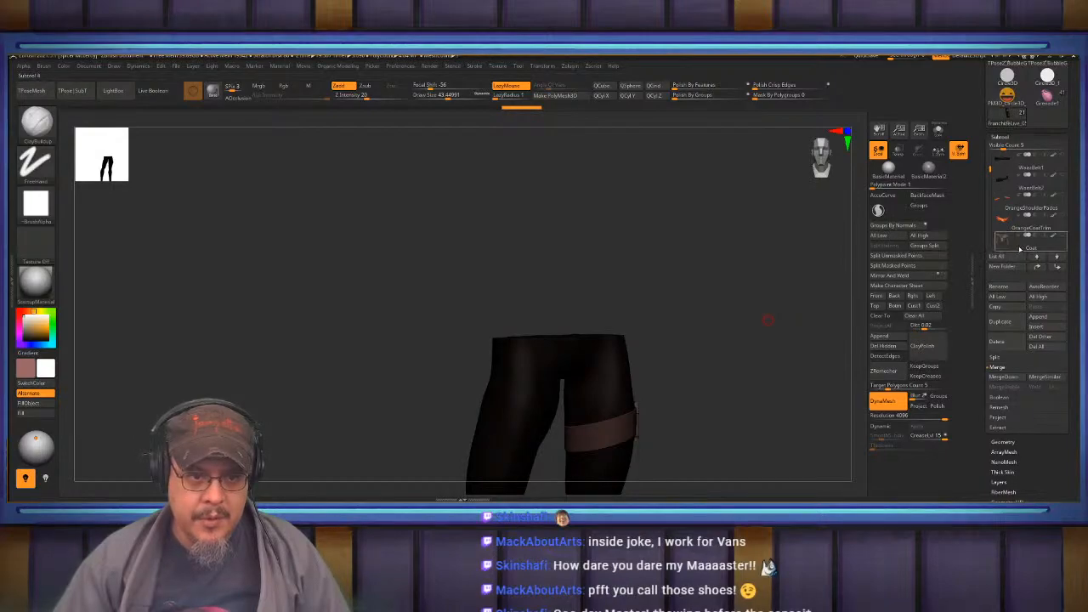
pyautogui.keyDown('alt'); pyautogui.moveTo(731, 294); pyautogui.dragTo(768, 263); pyautogui.keyUp('alt')
pyautogui.moveTo(898, 417); pyautogui.dragTo(909, 417)
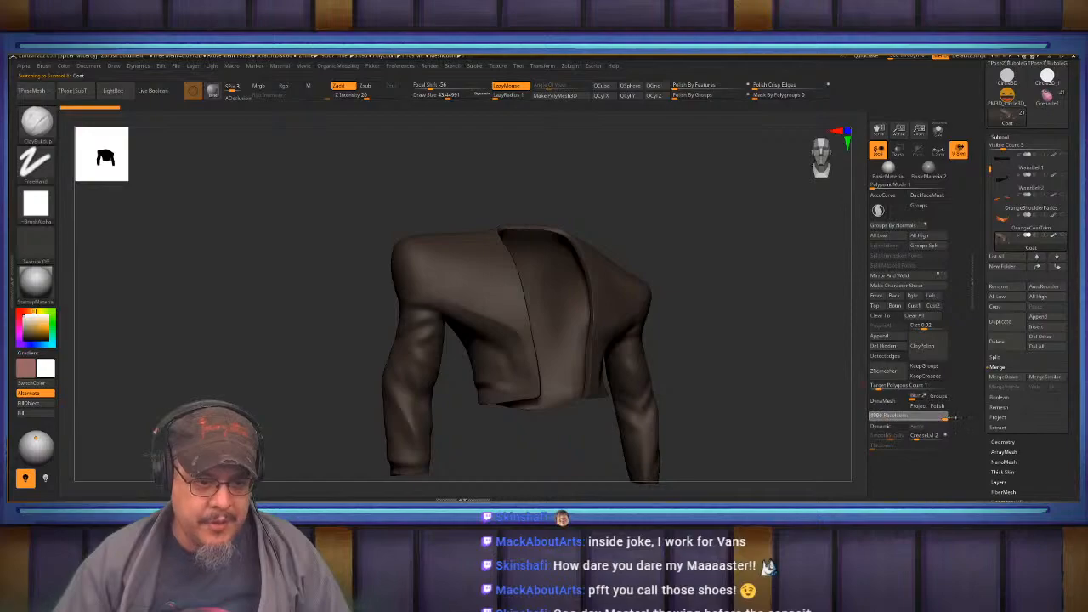
pyautogui.click(884, 400)
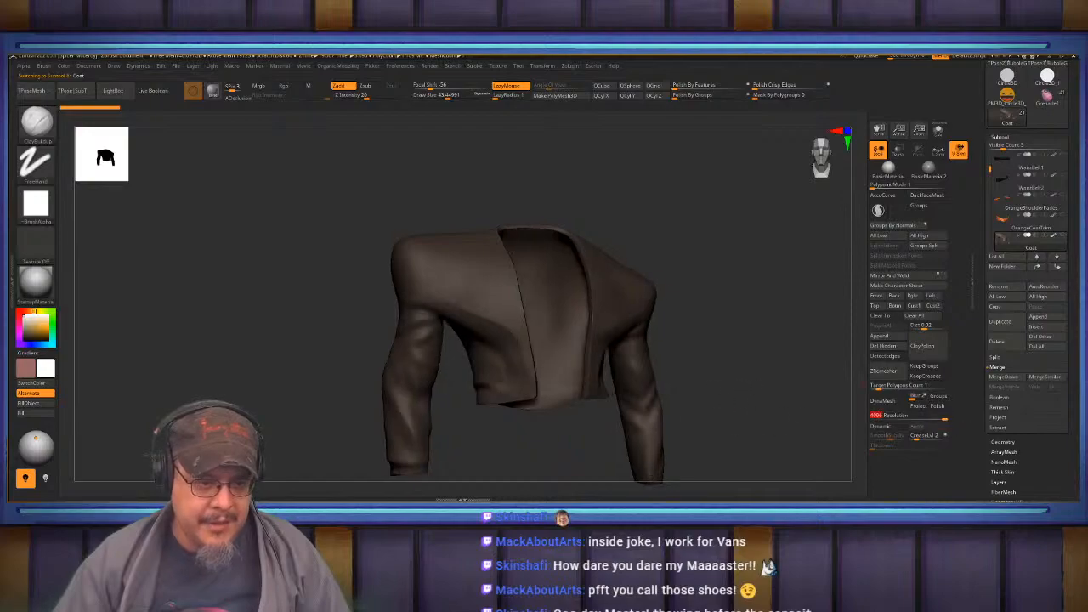
pyautogui.click(884, 403)
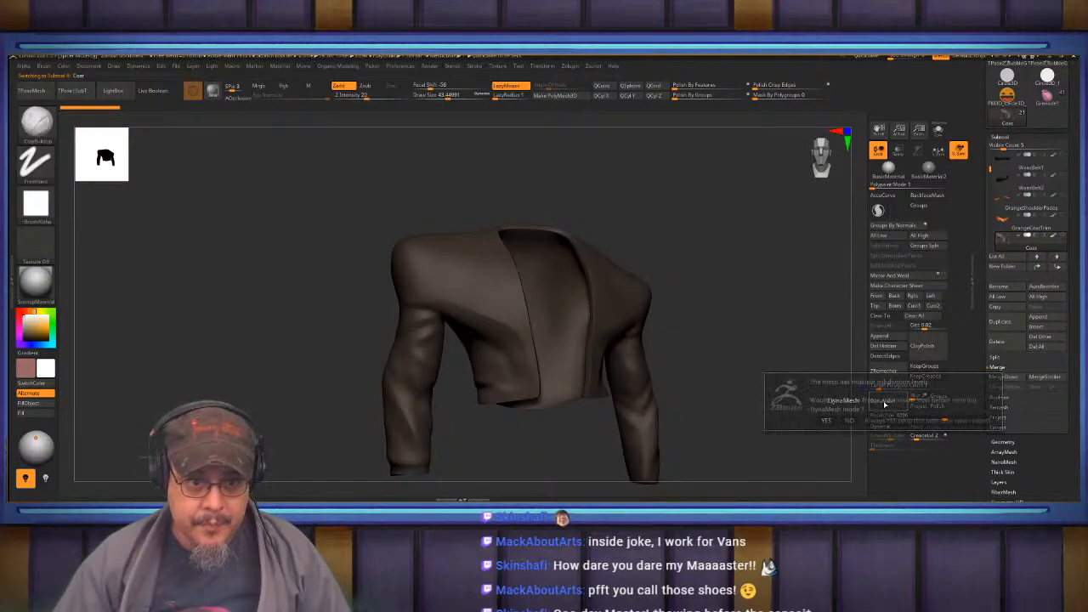
pyautogui.click(849, 420)
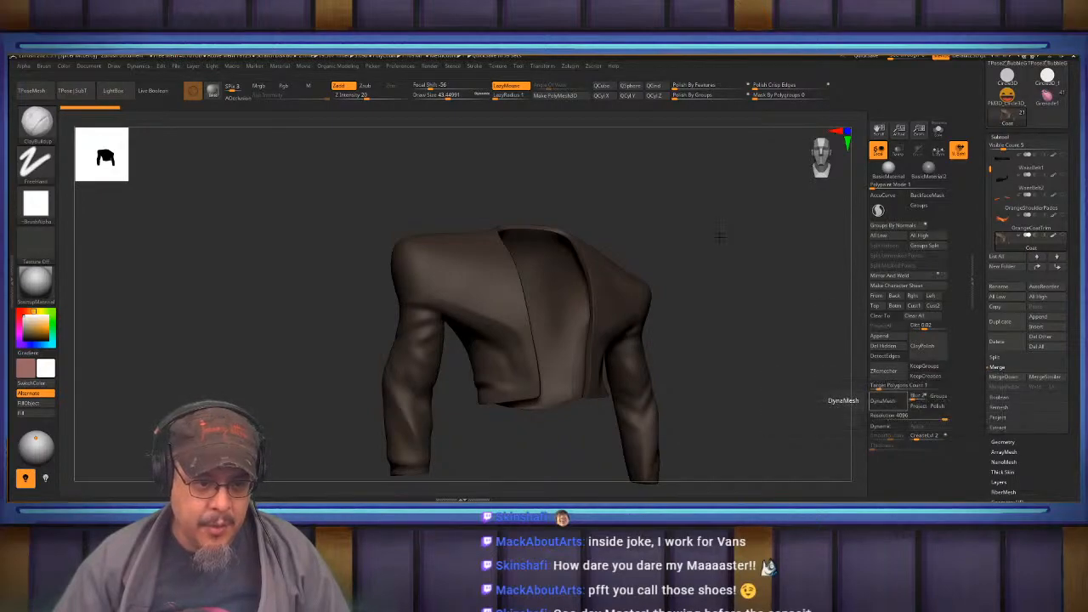
pyautogui.press('p')
pyautogui.keyDown('ctrl'); pyautogui.click(744, 277); pyautogui.keyUp('ctrl')
pyautogui.keyDown('ctrl'); pyautogui.click(744, 277); pyautogui.keyUp('ctrl')
pyautogui.press('p')
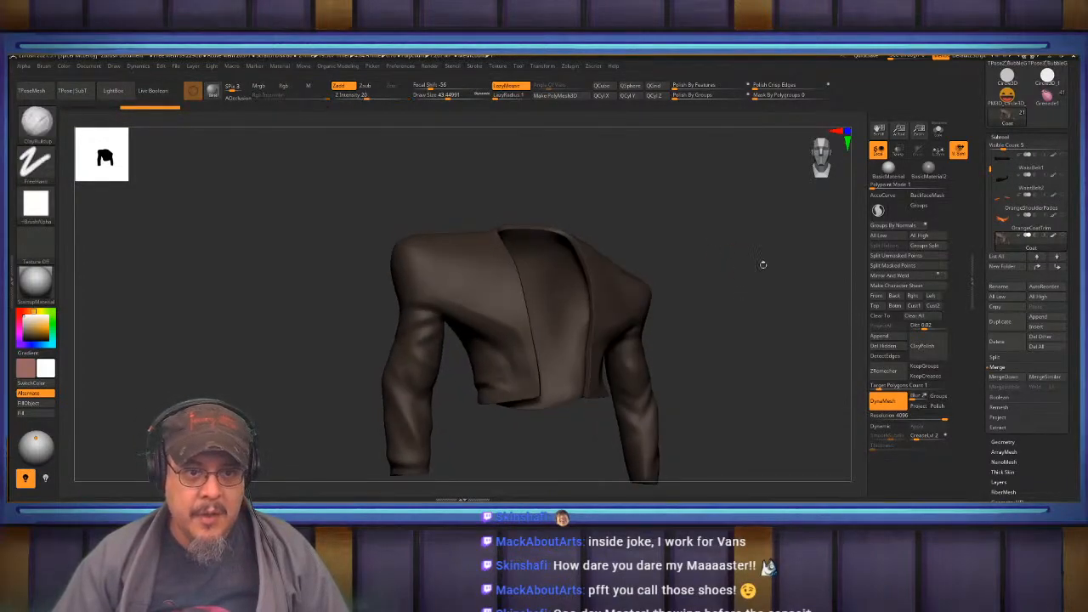
# Reorder Coat to sit directly above the orange shoulder pads and apply the pads' dynamic subdivision to their mesh.
pyautogui.moveTo(1005, 226)
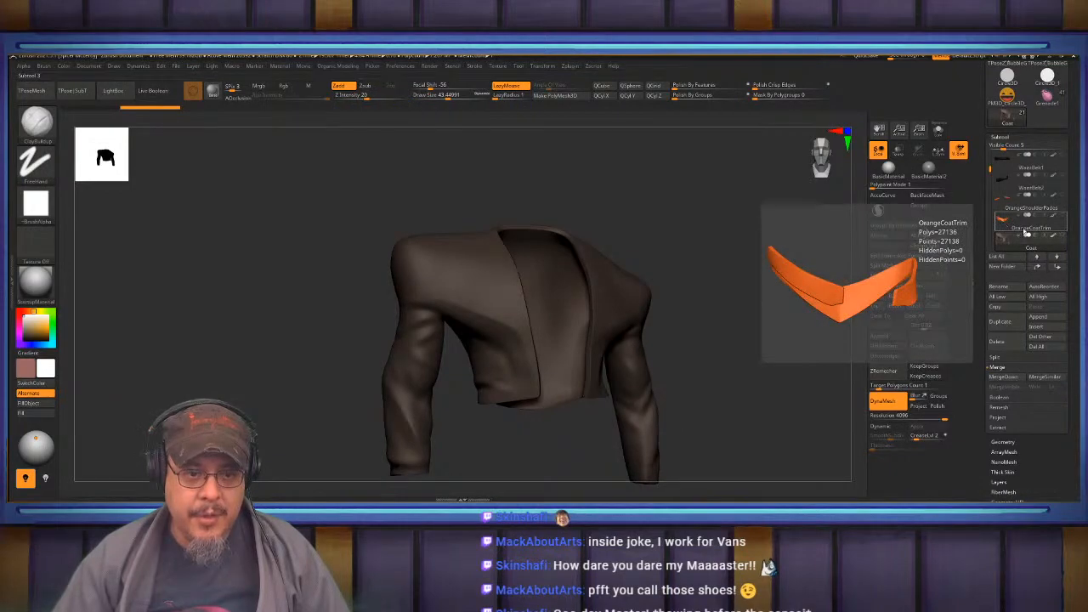
pyautogui.moveTo(1017, 195); pyautogui.dragTo(1019, 195)
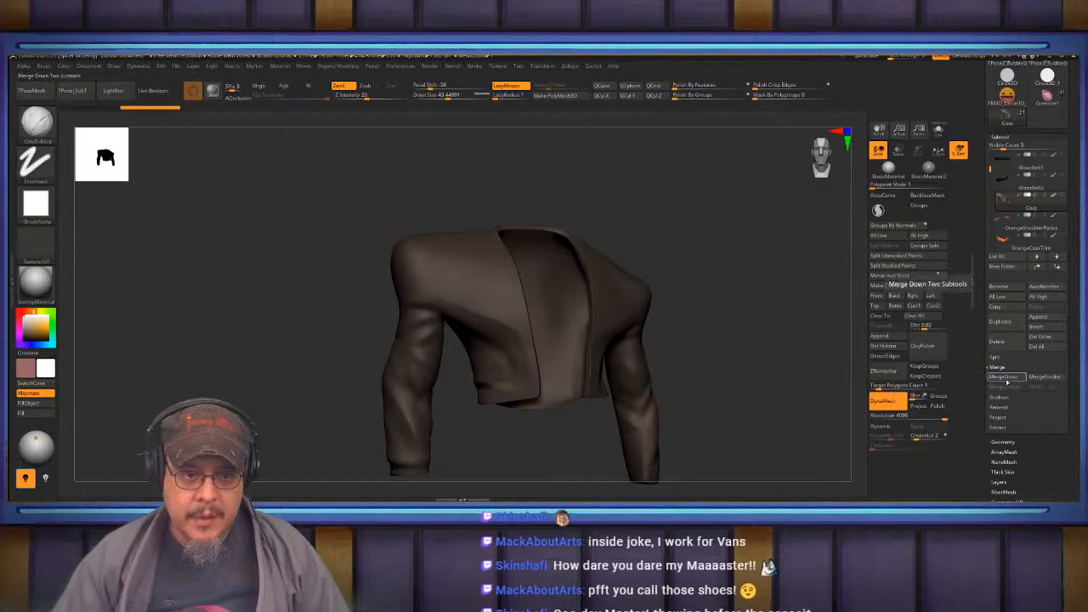
pyautogui.click(1012, 221)
pyautogui.moveTo(732, 318); pyautogui.dragTo(748, 391)
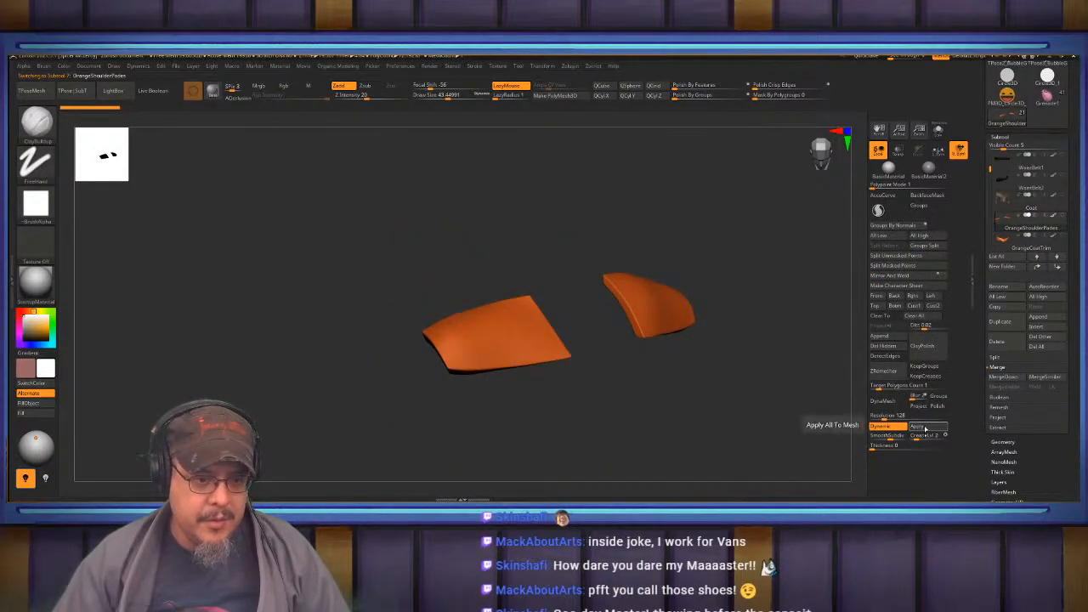
pyautogui.click(925, 429)
pyautogui.keyDown('alt'); pyautogui.moveTo(590, 413); pyautogui.dragTo(705, 357); pyautogui.keyUp('alt')
pyautogui.keyDown('alt'); pyautogui.moveTo(814, 393); pyautogui.dragTo(698, 349); pyautogui.keyUp('alt')
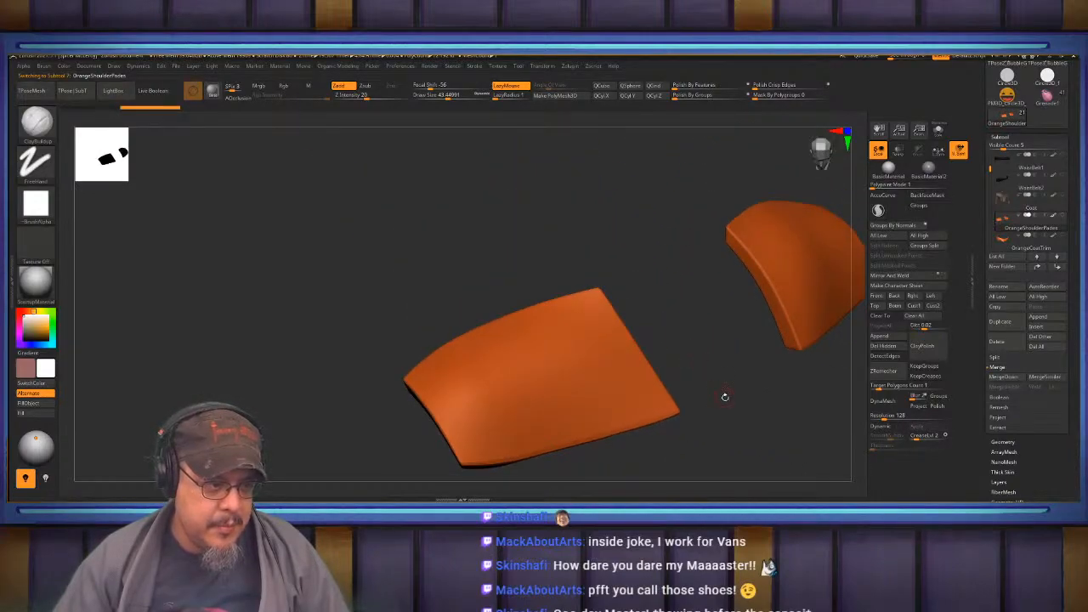
pyautogui.moveTo(736, 409); pyautogui.dragTo(748, 369)
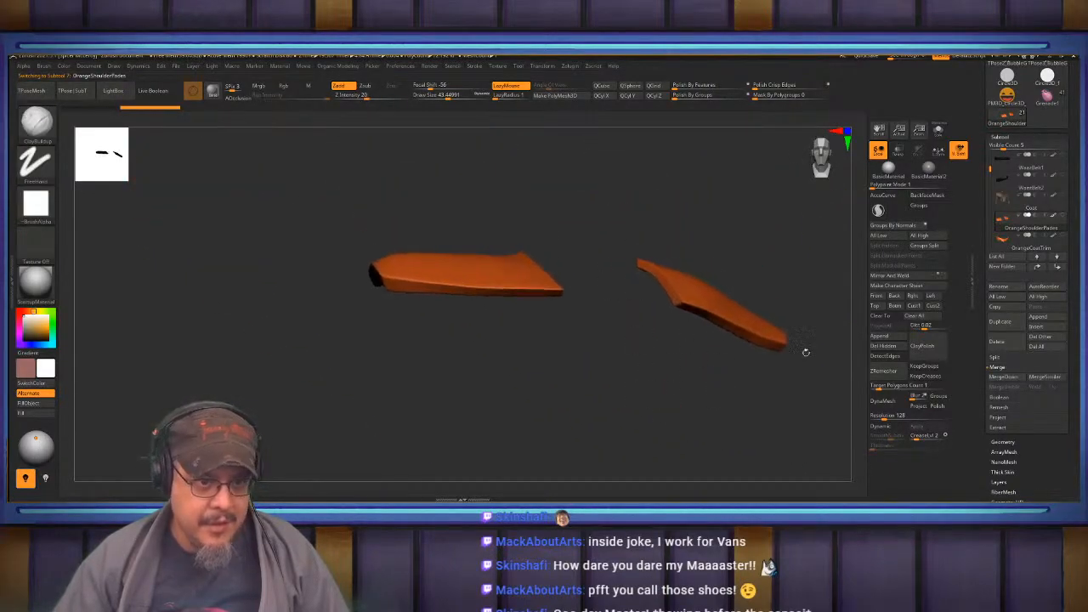
# Merge the orange shoulder pads into the Coat subtool and update its DynaMesh.
pyautogui.click(1034, 209)
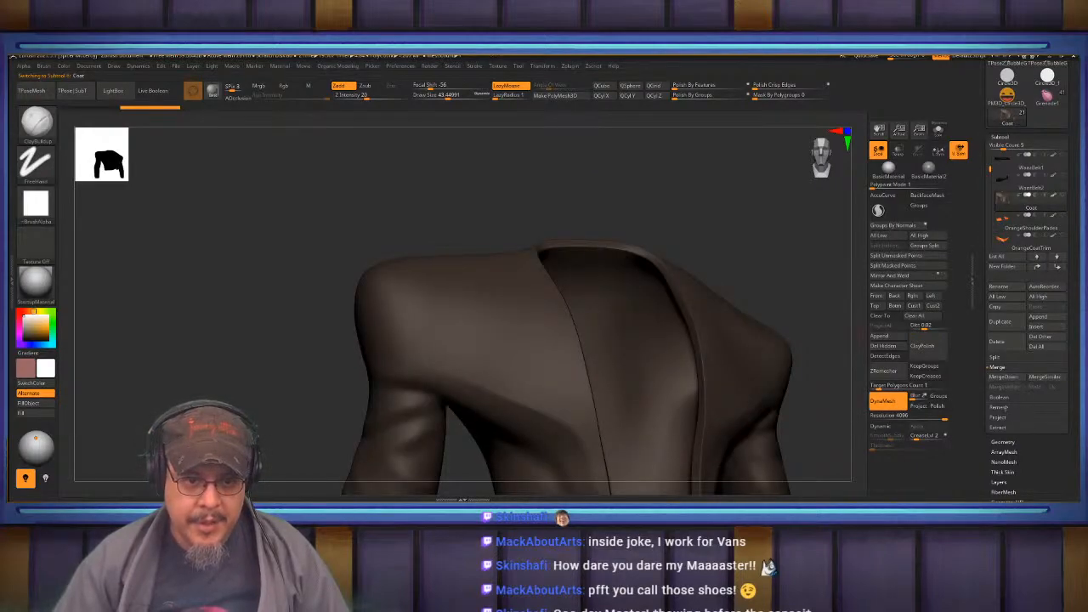
pyautogui.click(1010, 380)
pyautogui.click(934, 401)
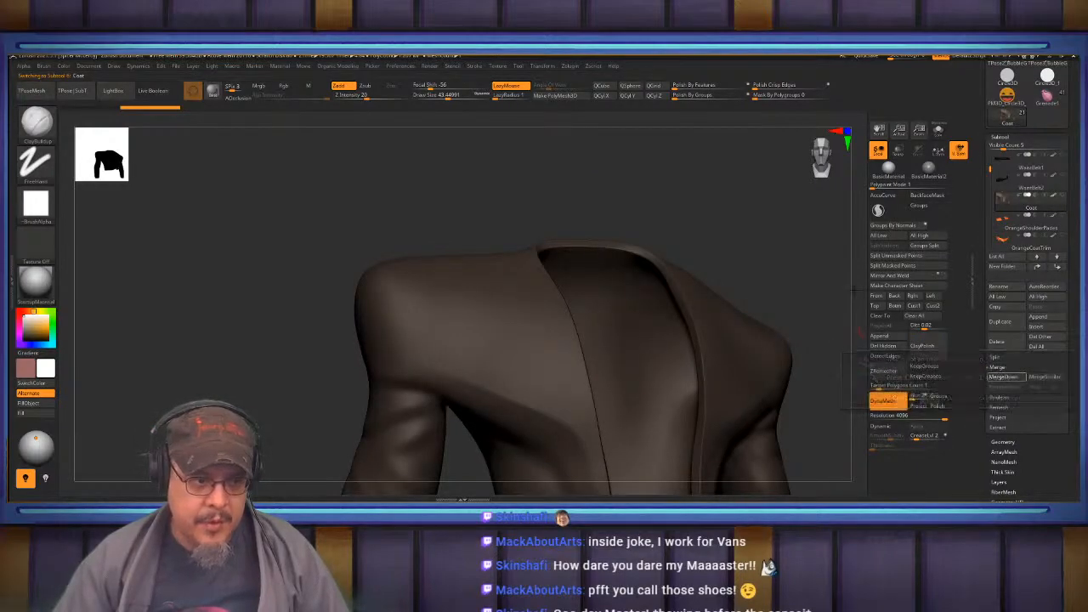
pyautogui.moveTo(775, 211)
pyautogui.mouseDown()
pyautogui.moveTo(740, 222)
pyautogui.moveTo(770, 248)
pyautogui.moveTo(768, 224)
pyautogui.mouseUp()
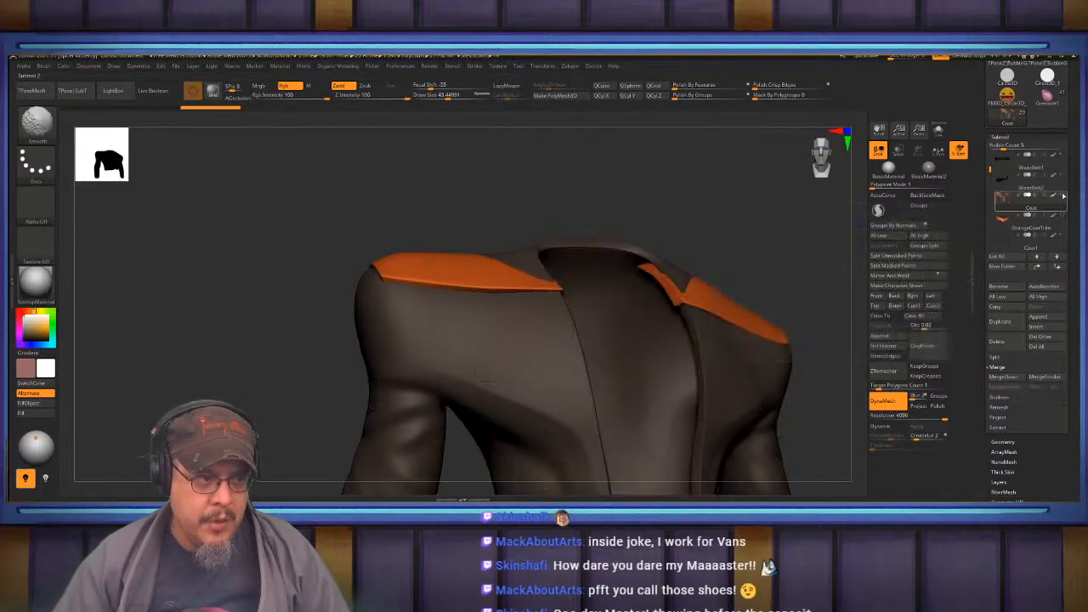
pyautogui.moveTo(1031, 208)
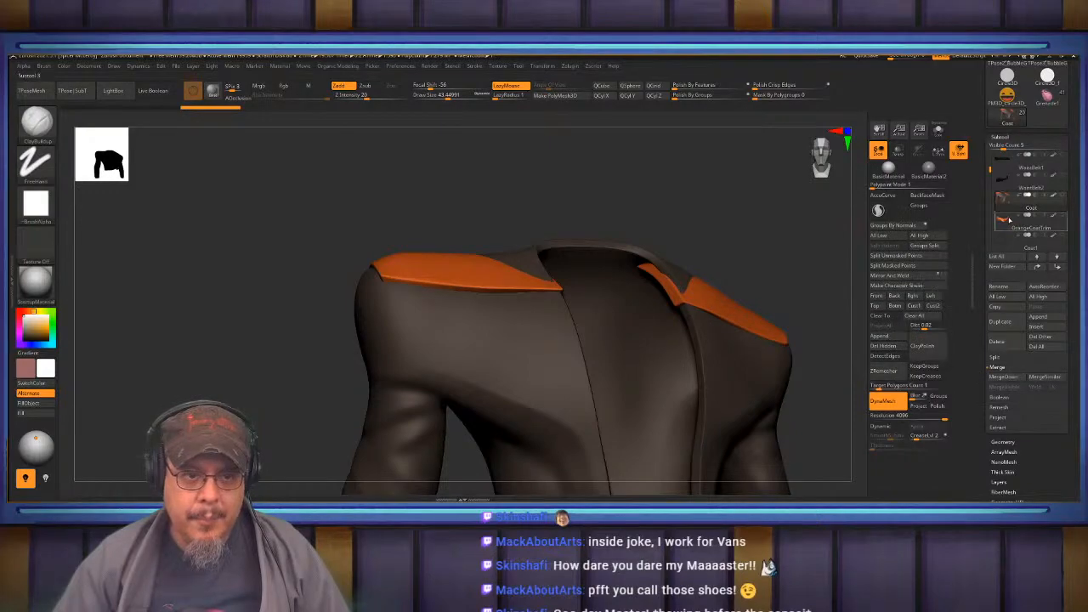
pyautogui.keyDown('ctrl'); pyautogui.moveTo(713, 185); pyautogui.dragTo(748, 219); pyautogui.keyUp('ctrl')
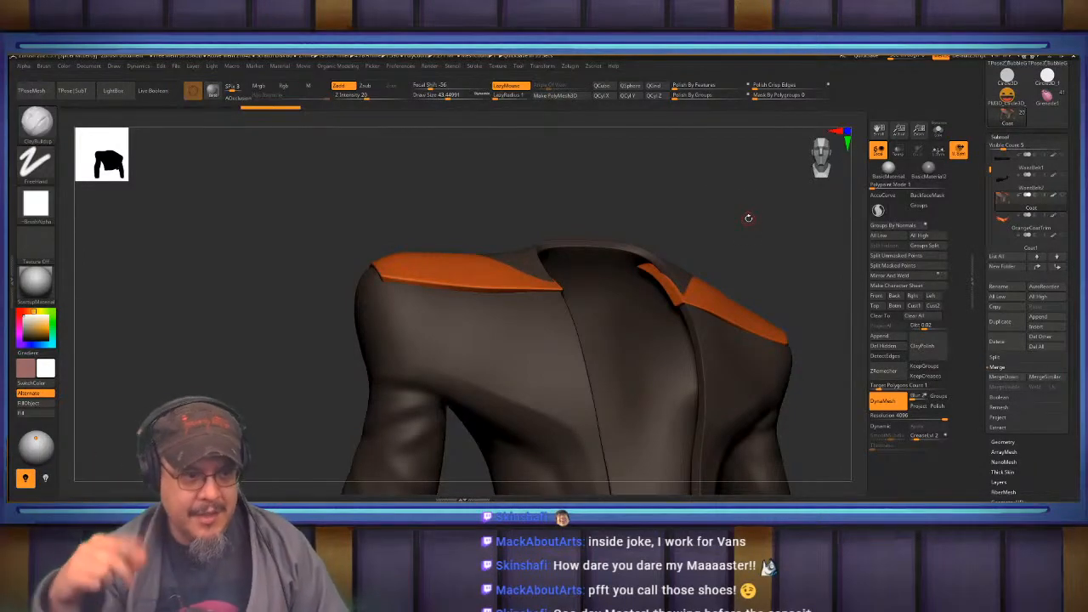
# Check the OrangeCoatTrim subtool, merge it into Coat, and update the DynaMesh.
pyautogui.click(1012, 223)
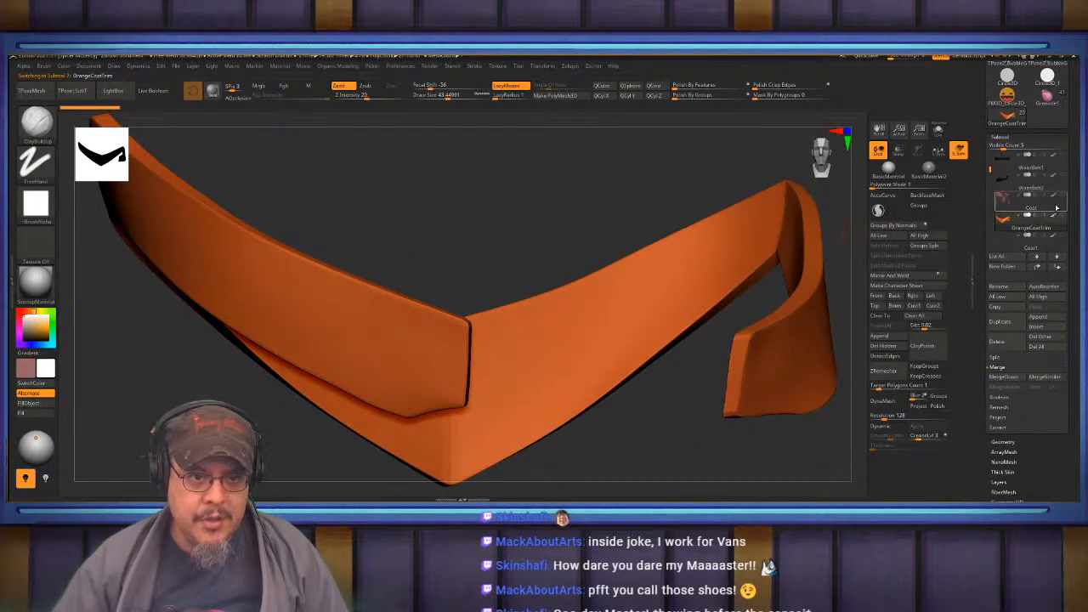
pyautogui.press('f')
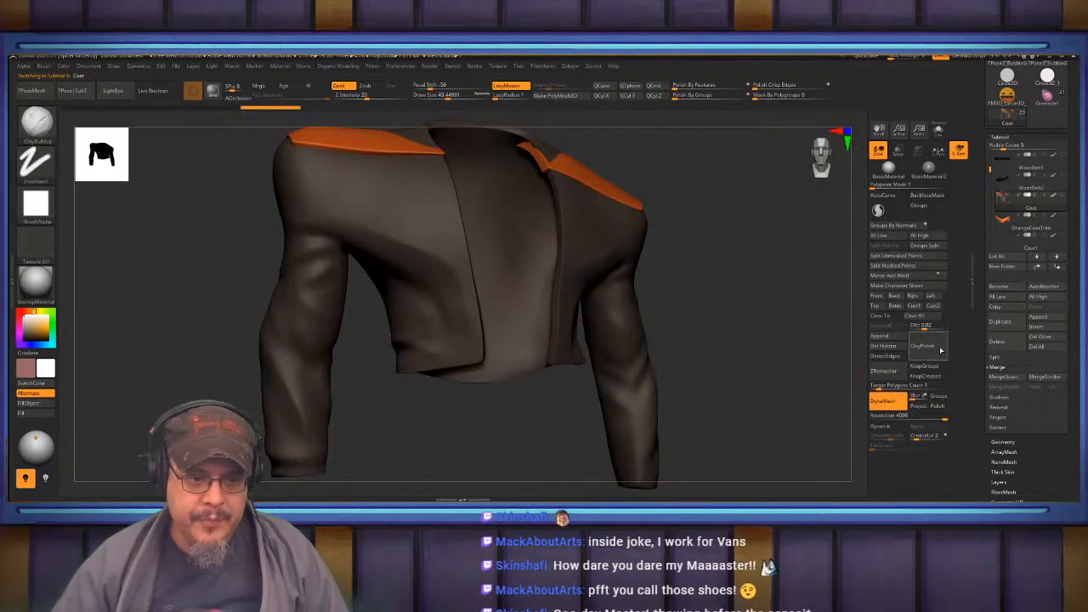
pyautogui.click(1003, 376)
pyautogui.click(930, 395)
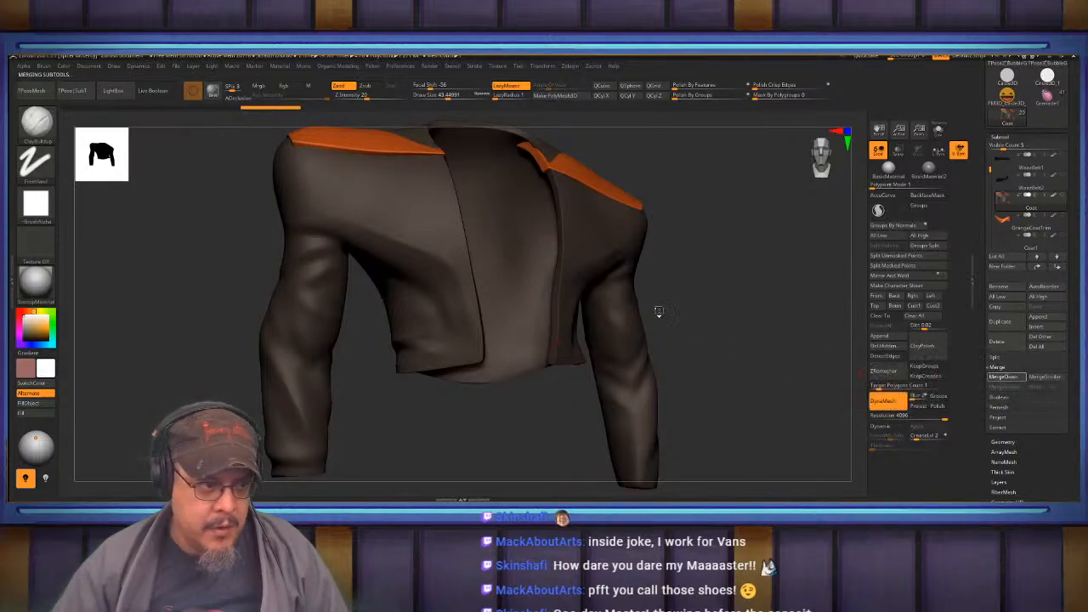
pyautogui.moveTo(721, 301)
pyautogui.keyDown('alt'); pyautogui.mouseDown()
pyautogui.moveTo(733, 342)
pyautogui.moveTo(736, 313)
pyautogui.mouseUp(); pyautogui.keyUp('alt')
pyautogui.press('ctrl')
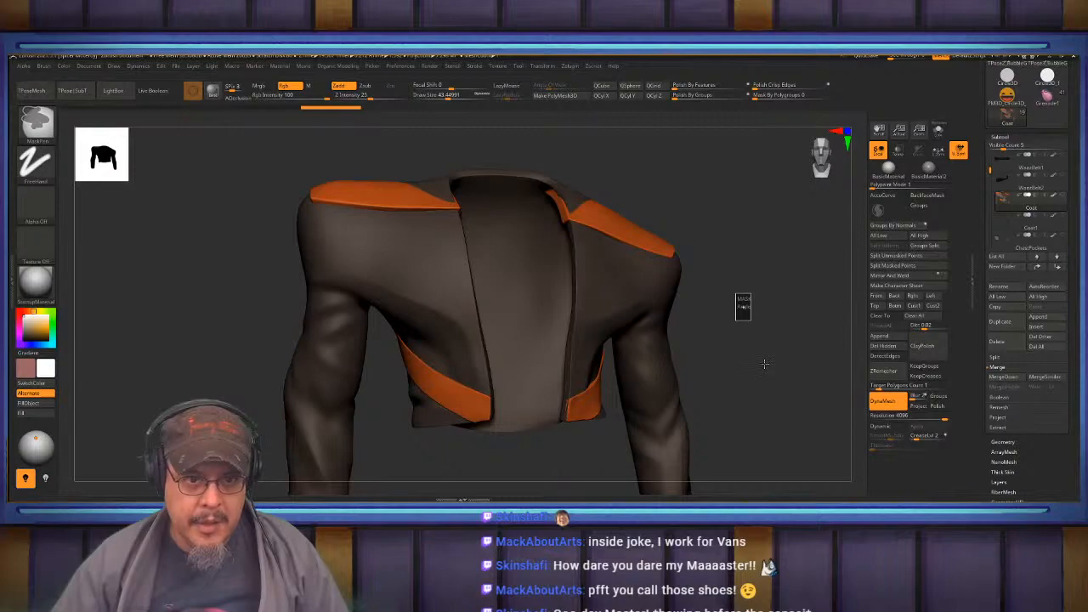
pyautogui.keyDown('ctrl'); pyautogui.click(765, 364); pyautogui.keyUp('ctrl')
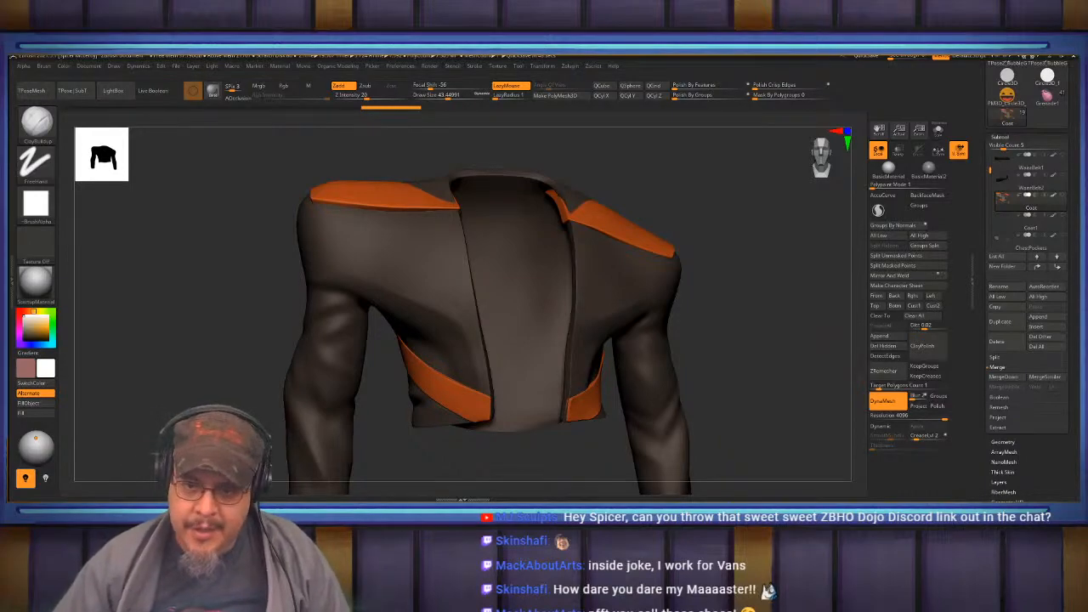
pyautogui.click(1034, 57)
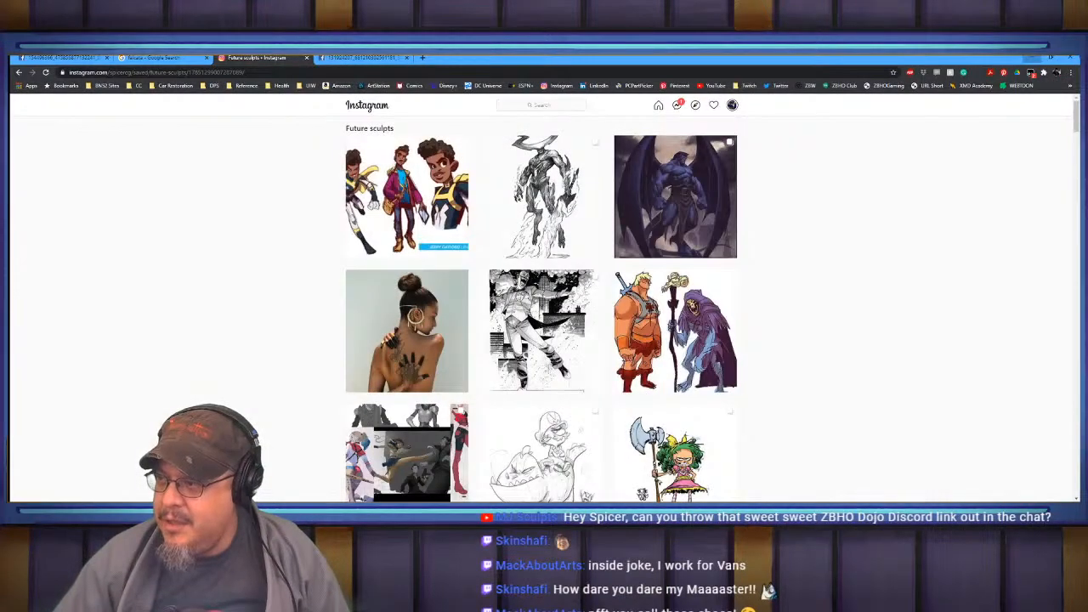
pyautogui.click(1034, 57)
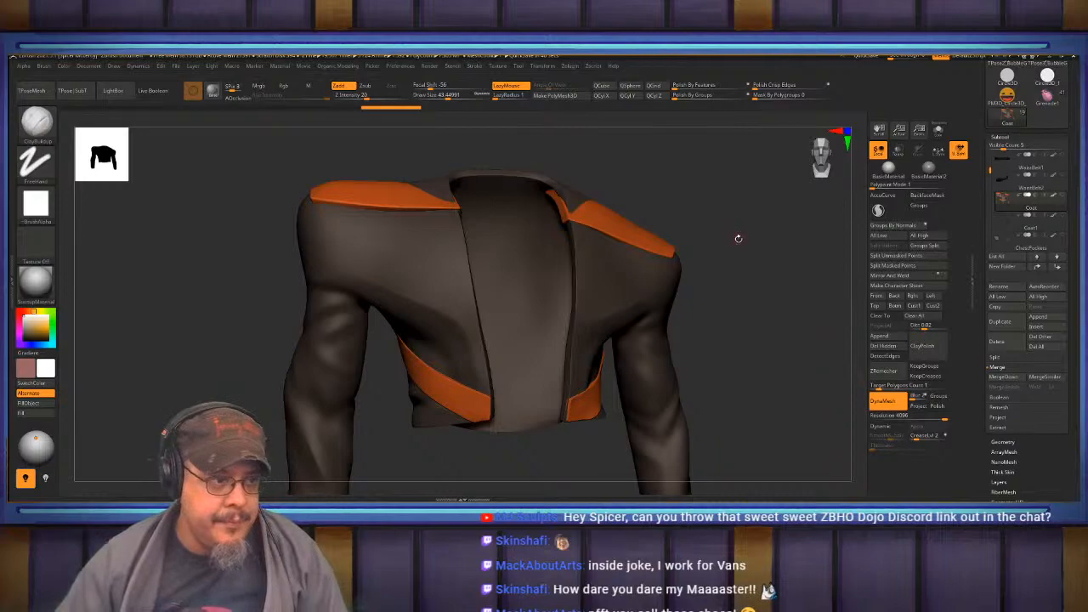
# Check the dark Coat1 edge trim, merge it into the Coat subtool, and update the DynaMesh.
pyautogui.moveTo(756, 243); pyautogui.dragTo(742, 245)
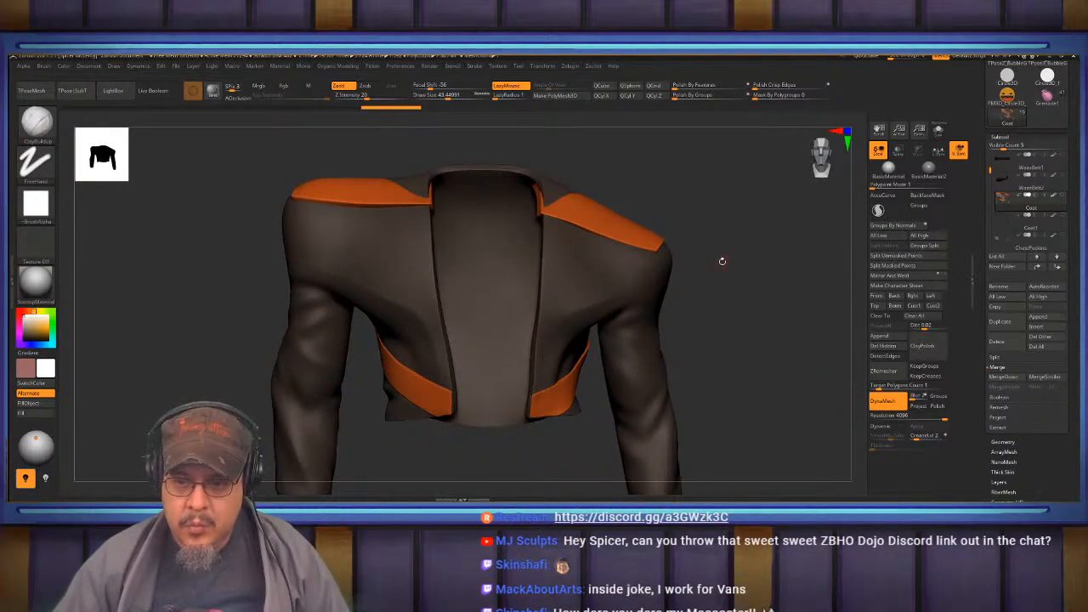
pyautogui.click(1023, 228)
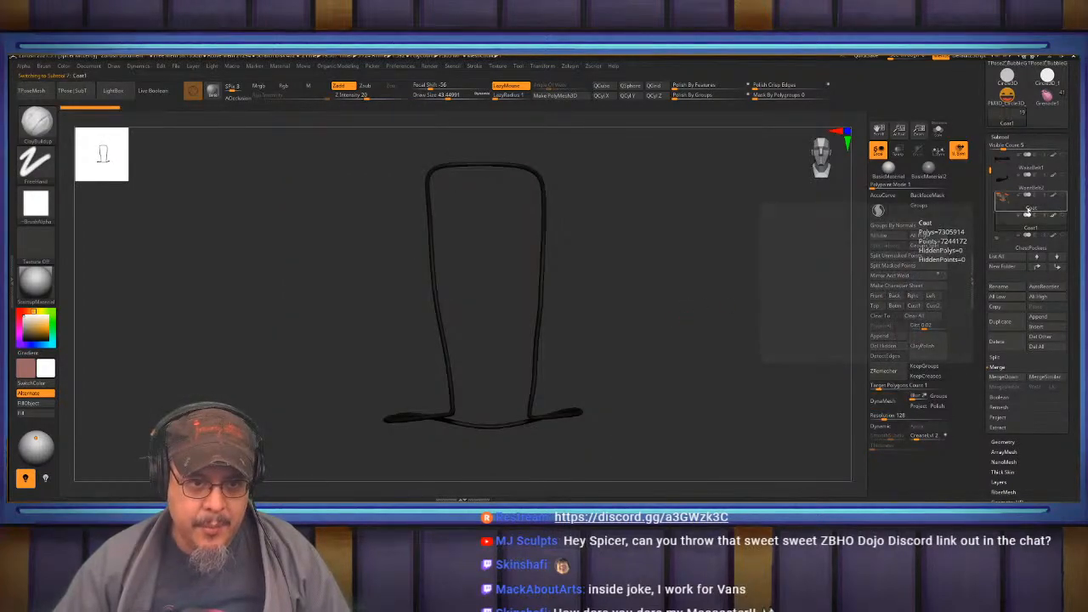
pyautogui.click(1004, 377)
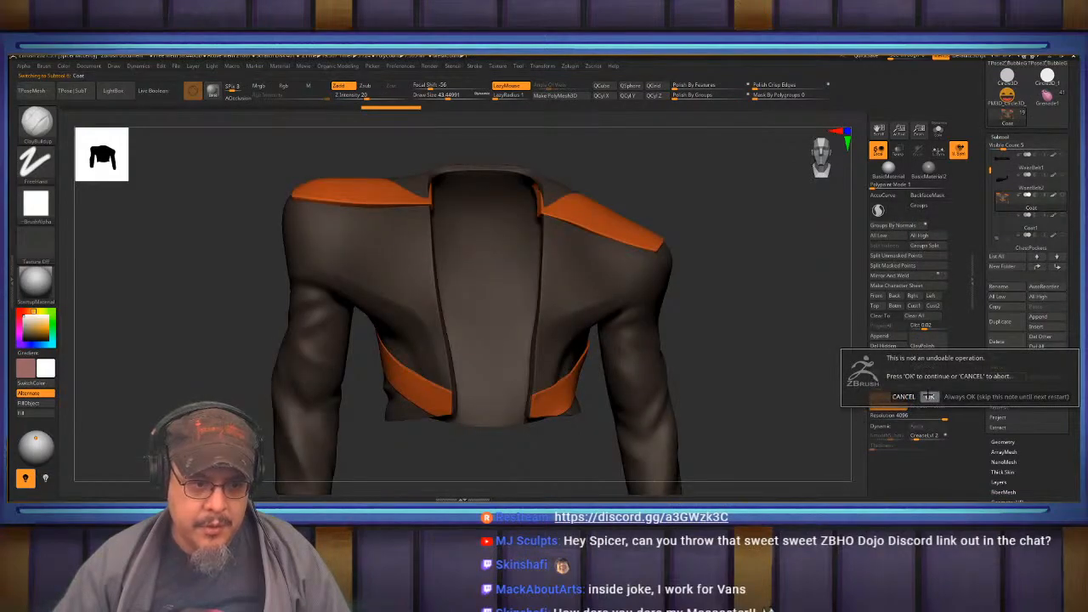
pyautogui.click(930, 396)
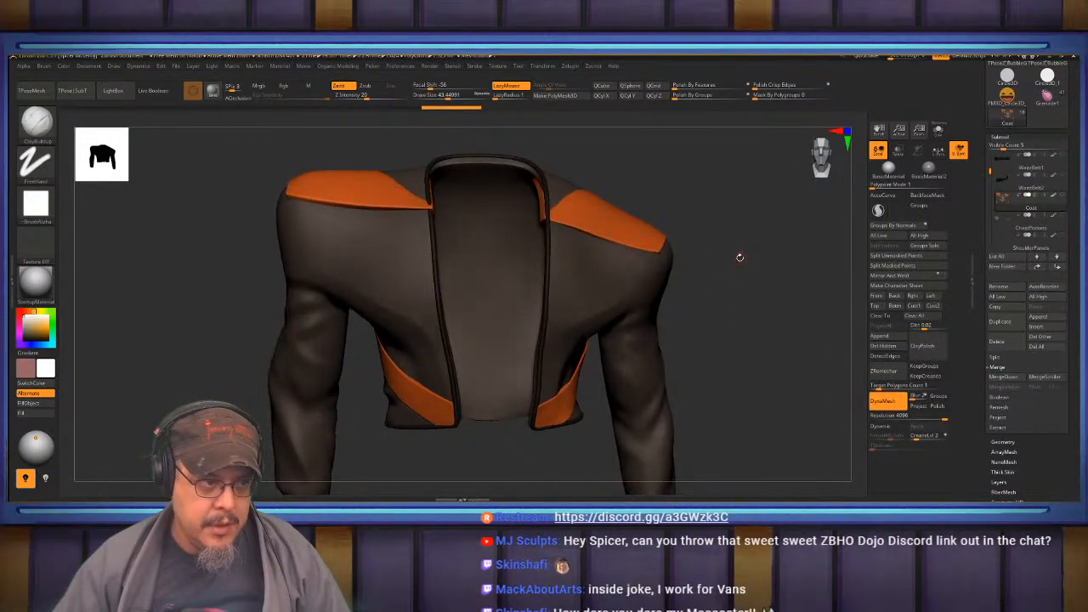
pyautogui.press('ctrl')
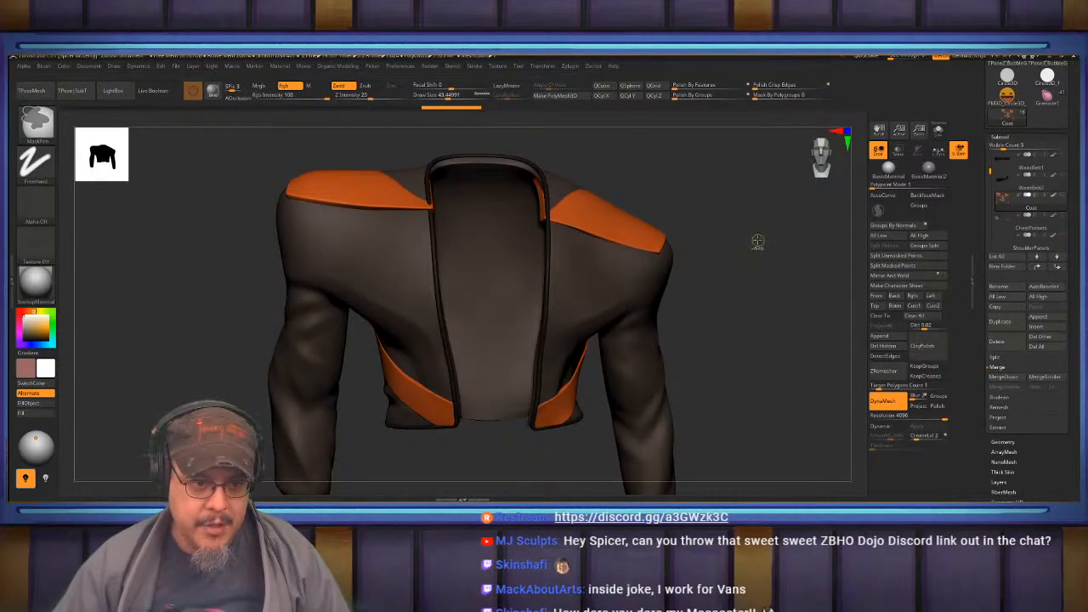
pyautogui.keyDown('ctrl'); pyautogui.moveTo(758, 243); pyautogui.dragTo(777, 285); pyautogui.keyUp('ctrl')
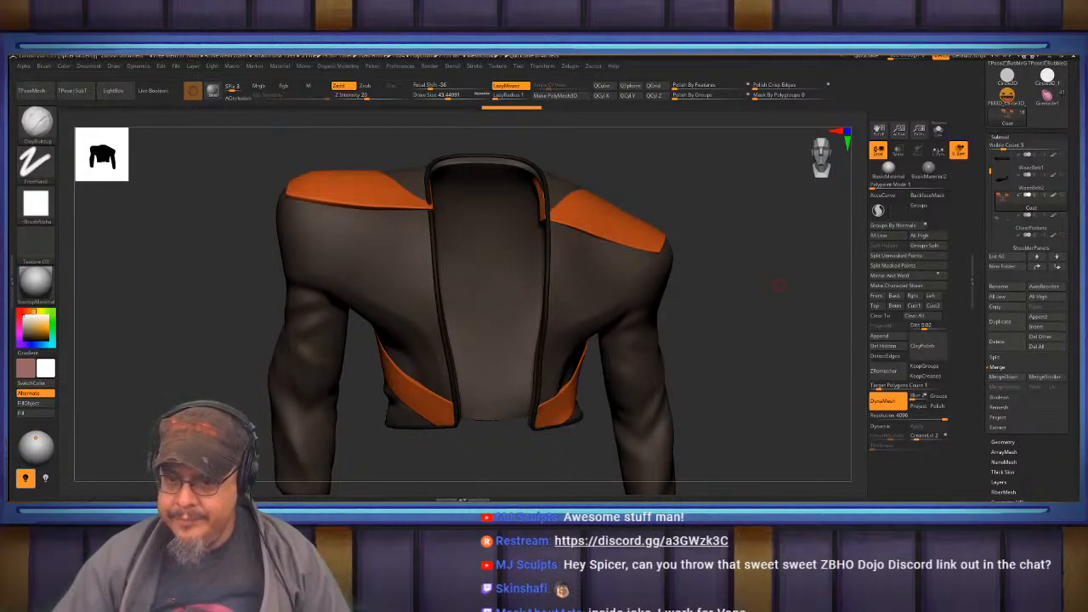
# Check the ChestPockets subtool and merge it into Coat.
pyautogui.moveTo(753, 230); pyautogui.dragTo(721, 218)
pyautogui.keyDown('ctrl'); pyautogui.click(743, 238); pyautogui.keyUp('ctrl')
pyautogui.keyDown('ctrl'); pyautogui.click(742, 238); pyautogui.keyUp('ctrl')
pyautogui.moveTo(1033, 229)
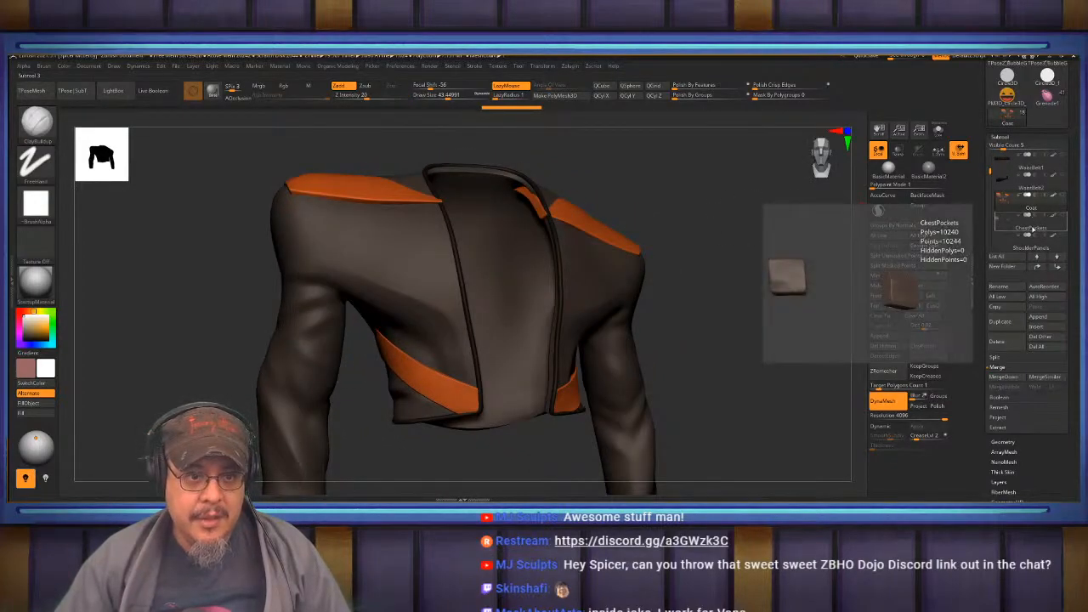
pyautogui.click(1033, 228)
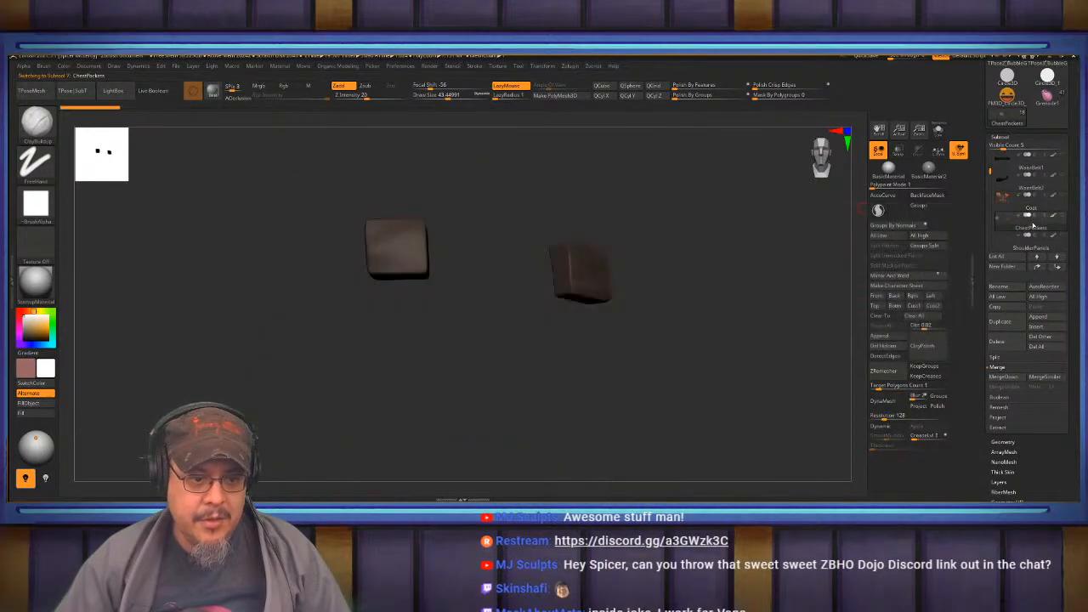
pyautogui.moveTo(660, 286); pyautogui.dragTo(694, 262)
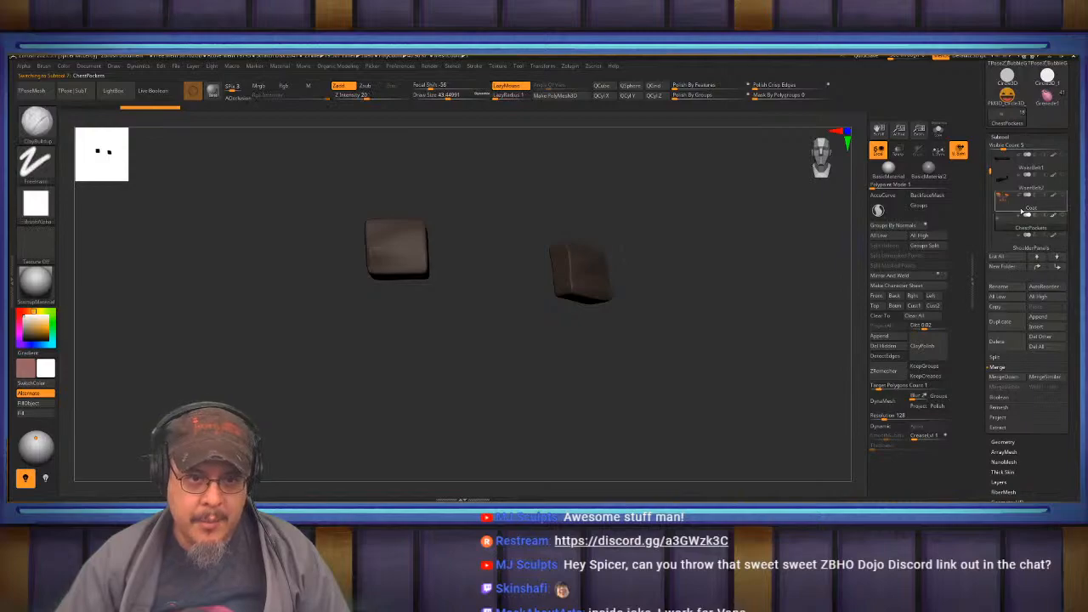
pyautogui.click(1025, 209)
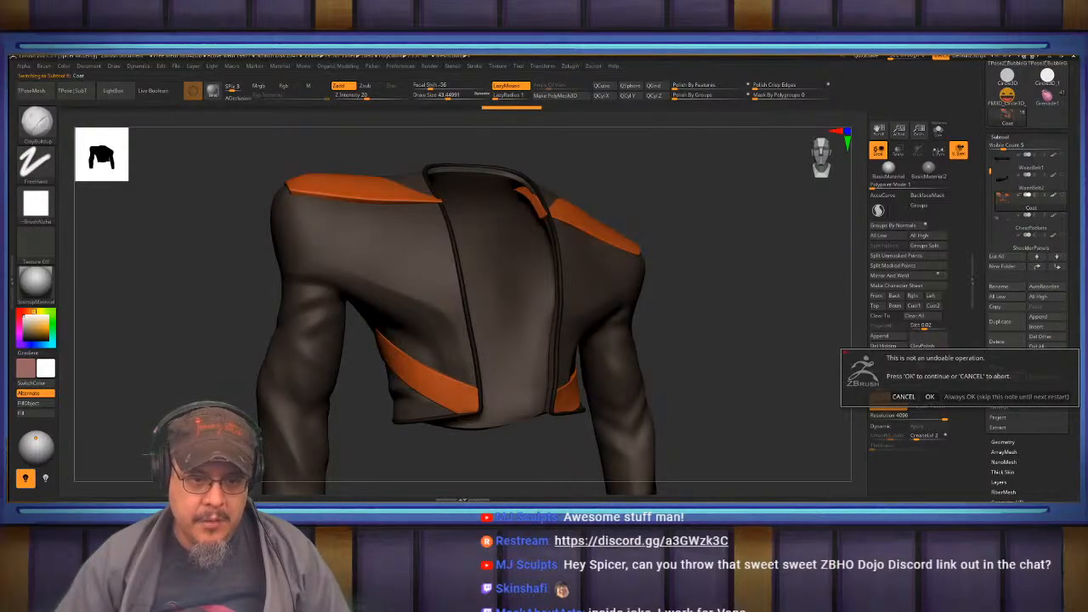
pyautogui.click(930, 397)
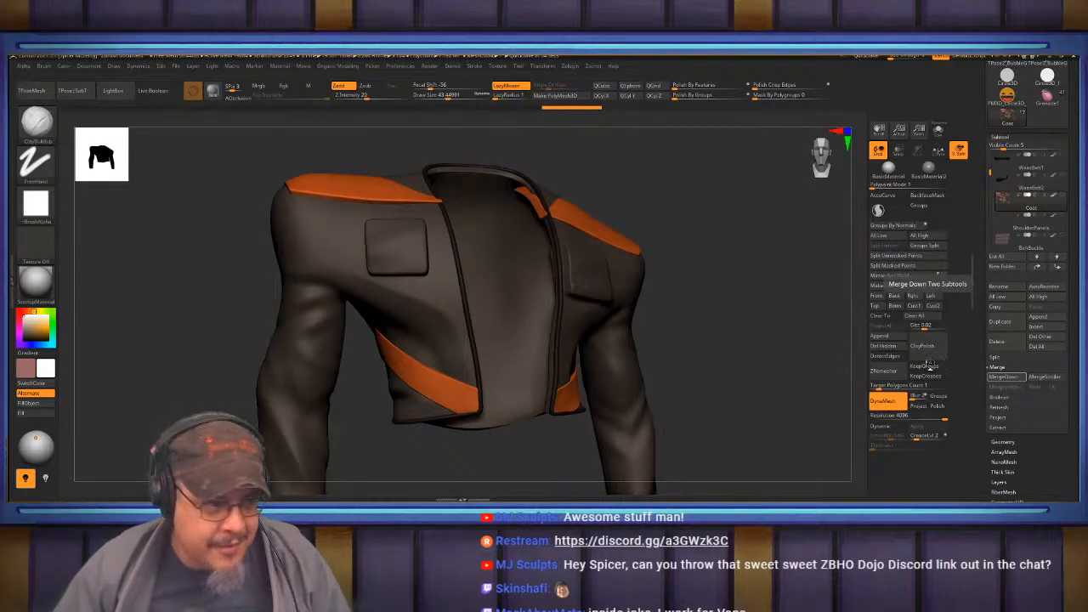
pyautogui.moveTo(757, 289)
pyautogui.mouseDown()
pyautogui.moveTo(741, 289)
pyautogui.moveTo(762, 292)
pyautogui.mouseUp()
# Merge the ShoulderPanels subtool into Coat and update the DynaMesh.
pyautogui.moveTo(1039, 232)
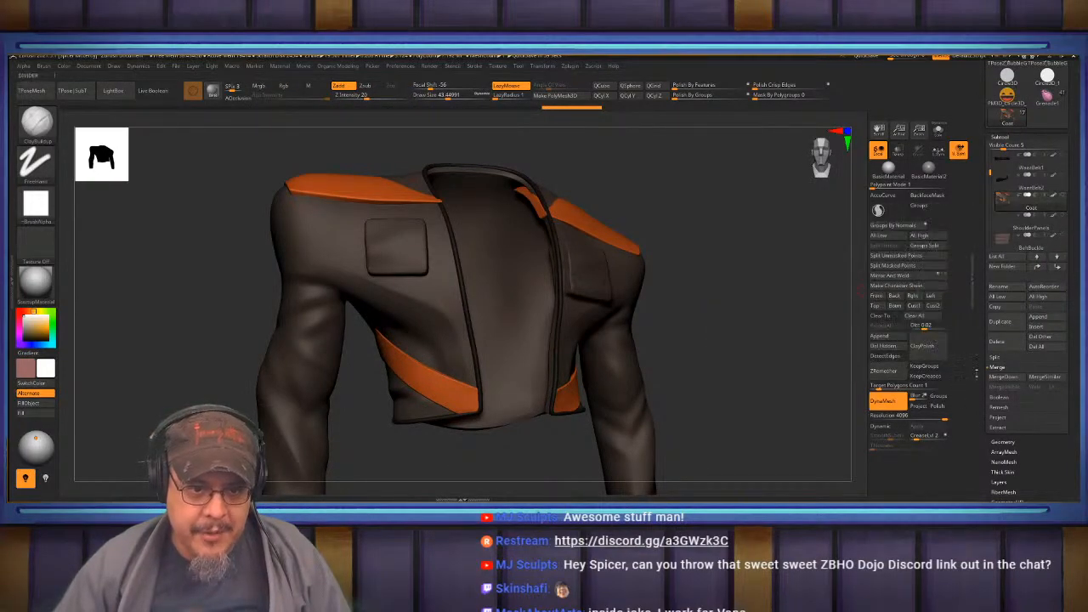
pyautogui.click(1004, 377)
pyautogui.click(930, 393)
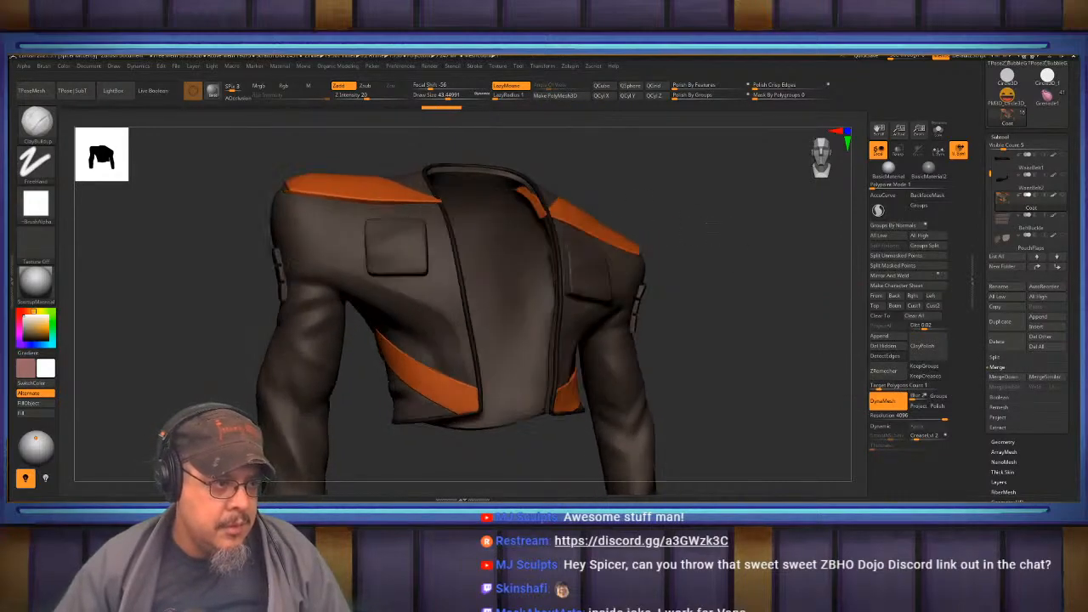
pyautogui.press('ctrl')
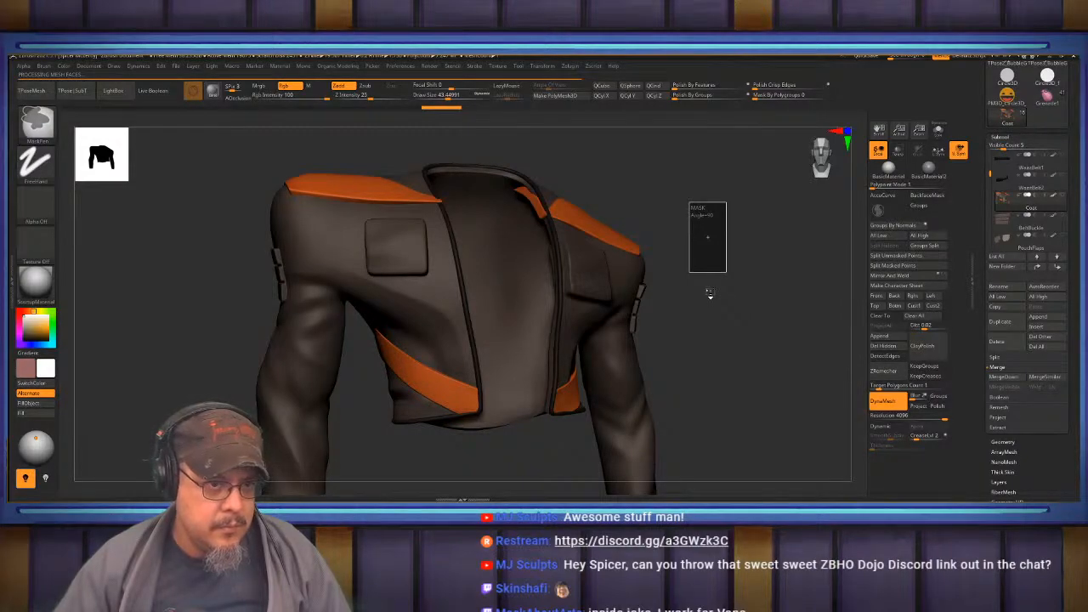
pyautogui.moveTo(724, 267)
pyautogui.mouseDown()
pyautogui.moveTo(710, 261)
pyautogui.moveTo(720, 262)
pyautogui.mouseUp()
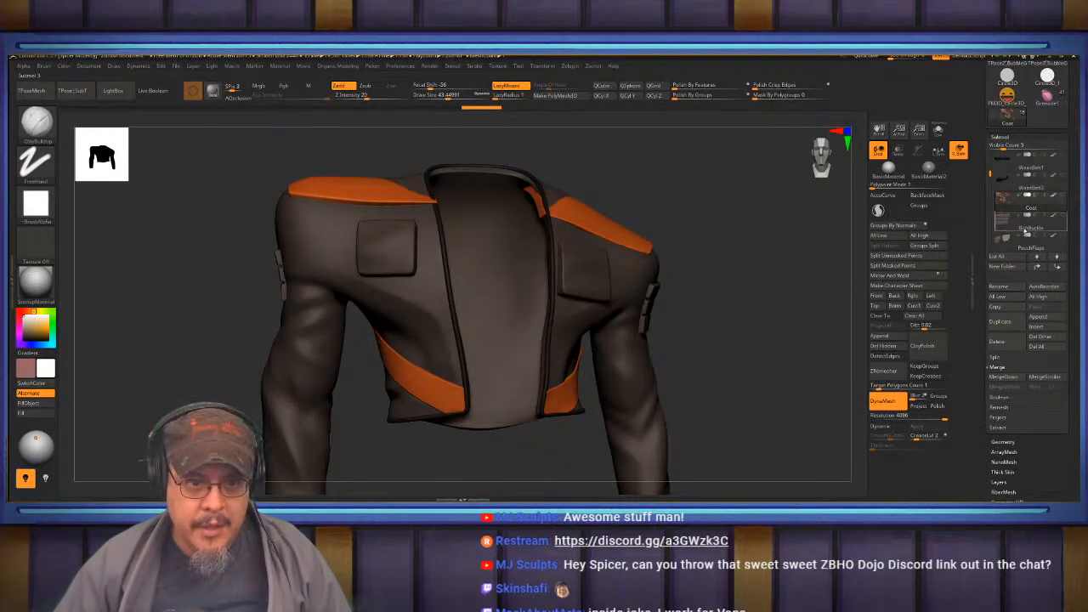
# Find the Hoodie subtool further down the list and move it directly below Coat.
pyautogui.moveTo(1031, 226)
pyautogui.moveTo(1029, 246)
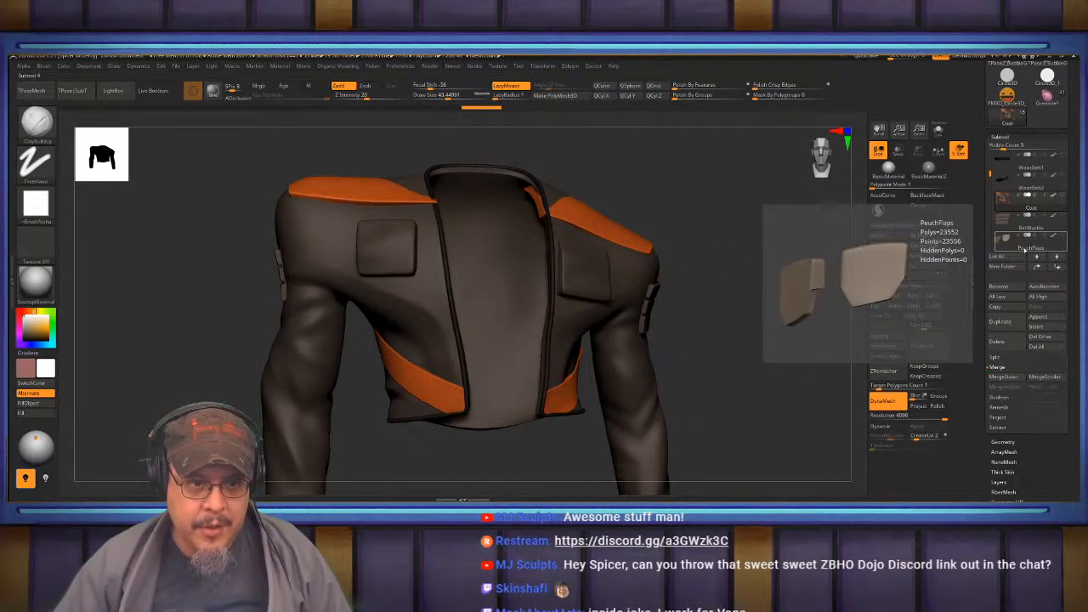
pyautogui.moveTo(991, 175); pyautogui.dragTo(991, 191)
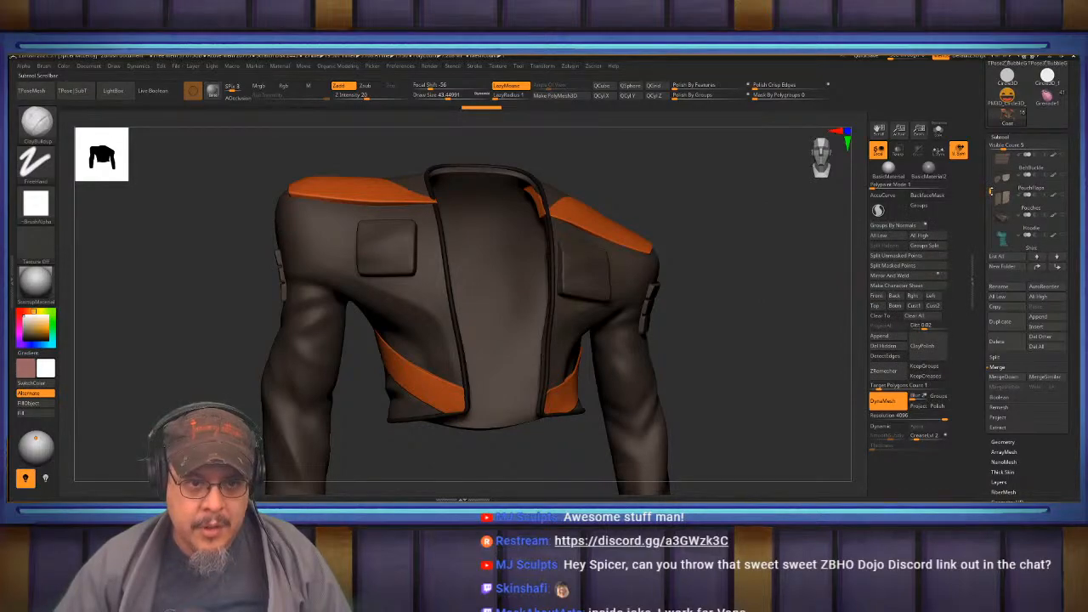
pyautogui.moveTo(991, 190); pyautogui.dragTo(991, 173)
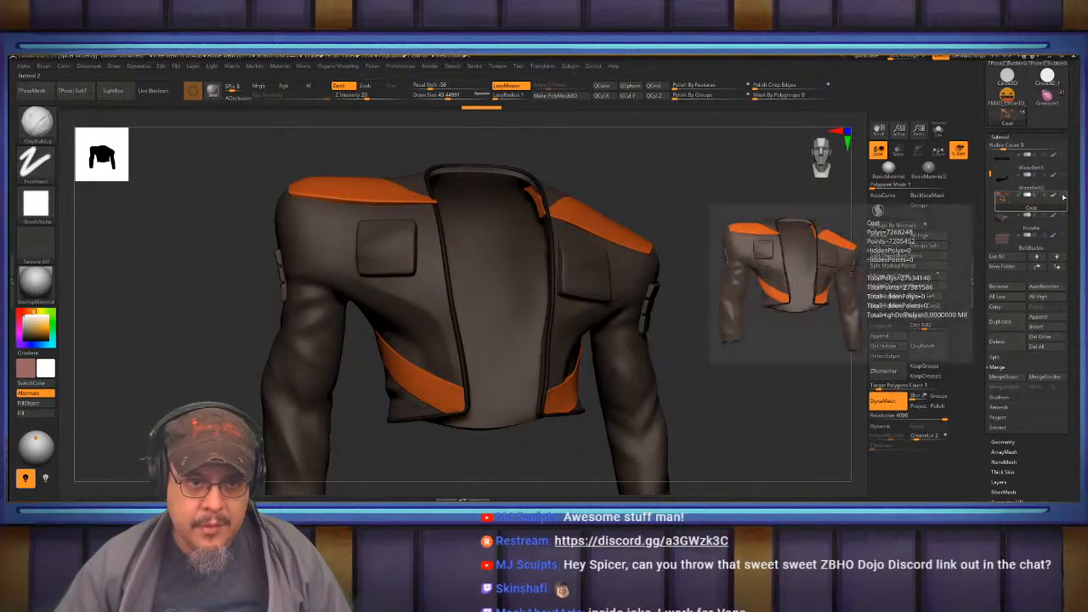
# Merge the Hoodie subtool into Coat and update the DynaMesh.
pyautogui.moveTo(1061, 221)
pyautogui.click(1002, 377)
pyautogui.click(931, 396)
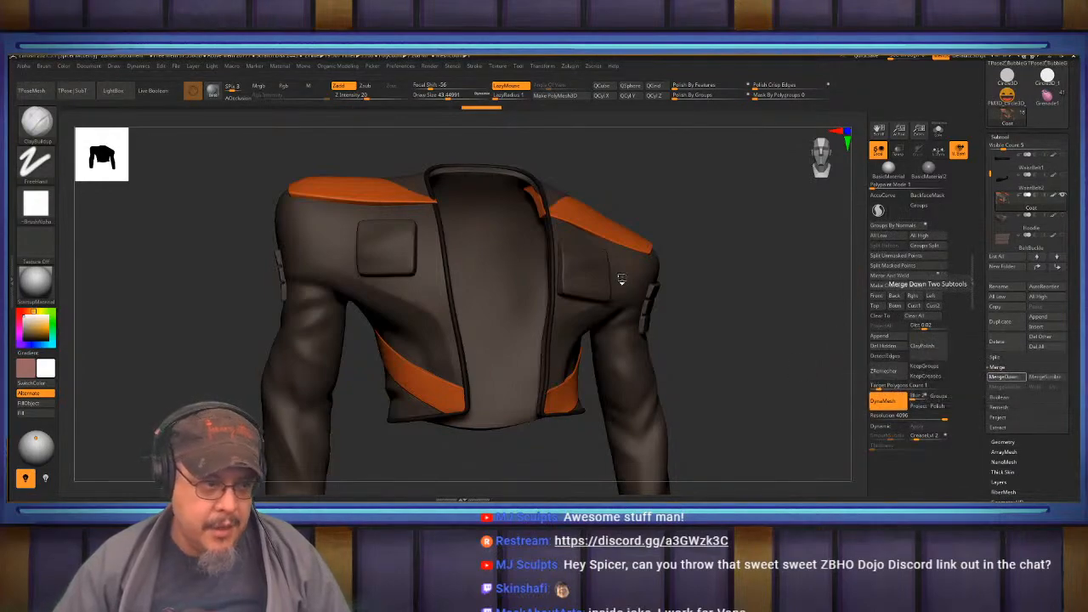
pyautogui.moveTo(732, 267)
pyautogui.mouseDown()
pyautogui.moveTo(726, 228)
pyautogui.moveTo(728, 247)
pyautogui.mouseUp()
pyautogui.press('ctrl')
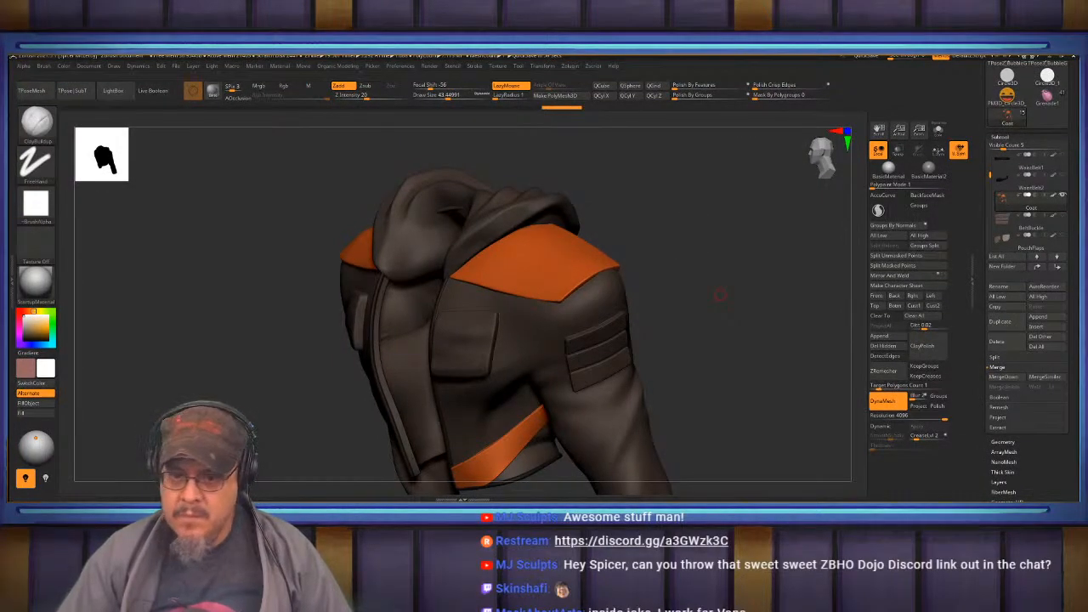
pyautogui.moveTo(659, 316); pyautogui.dragTo(365, 319)
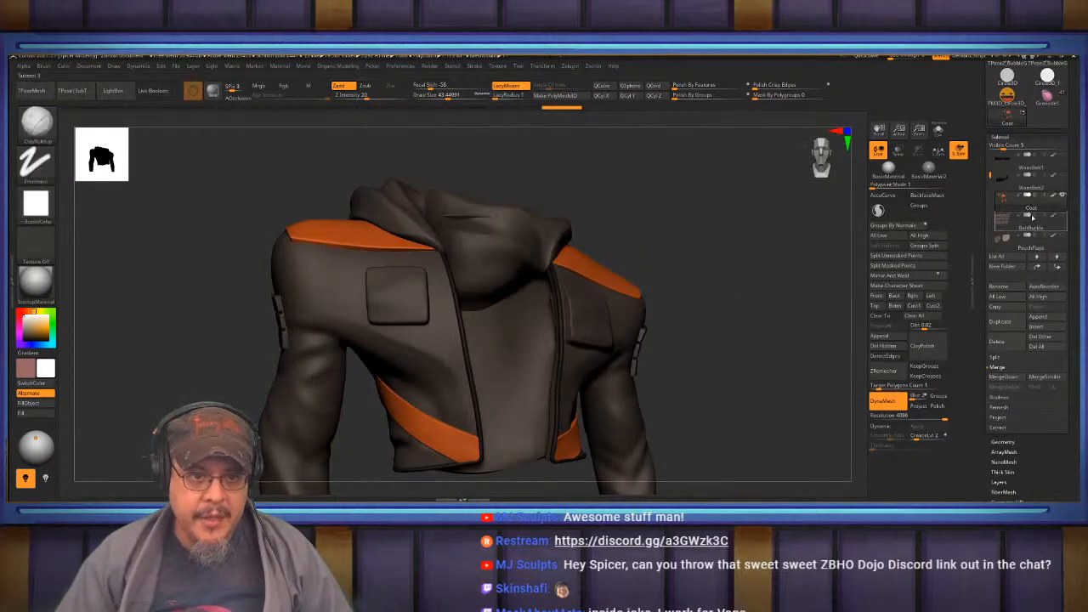
# Reorder the subtools so that Coat sits directly above Shirt, below BeltBuckle, PouchFlaps and Pouches.
pyautogui.click(1059, 267)
pyautogui.click(1059, 267)
pyautogui.click(1059, 267)
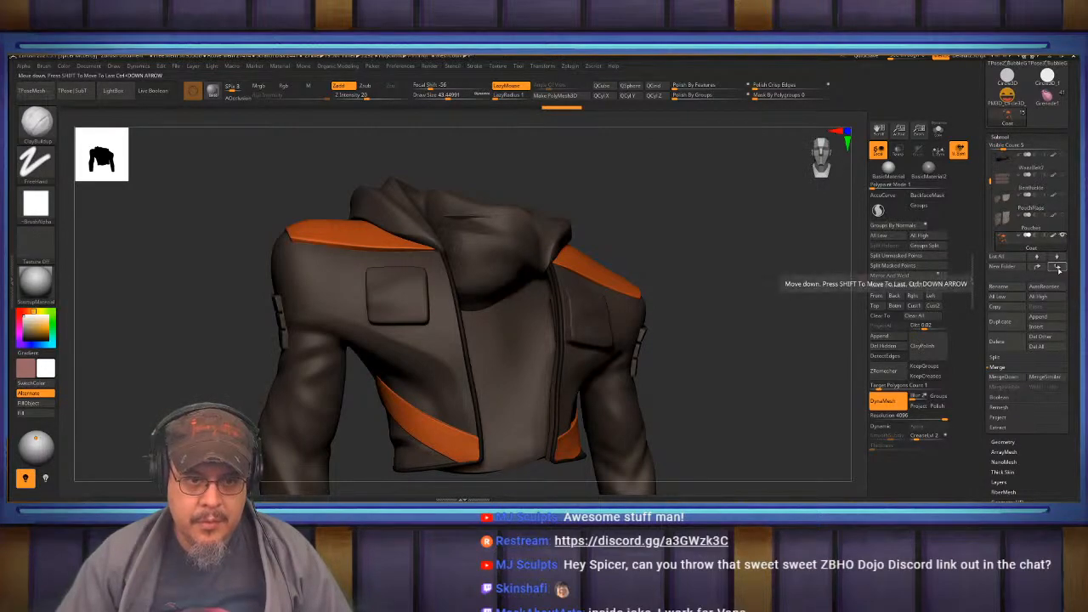
pyautogui.click(1059, 267)
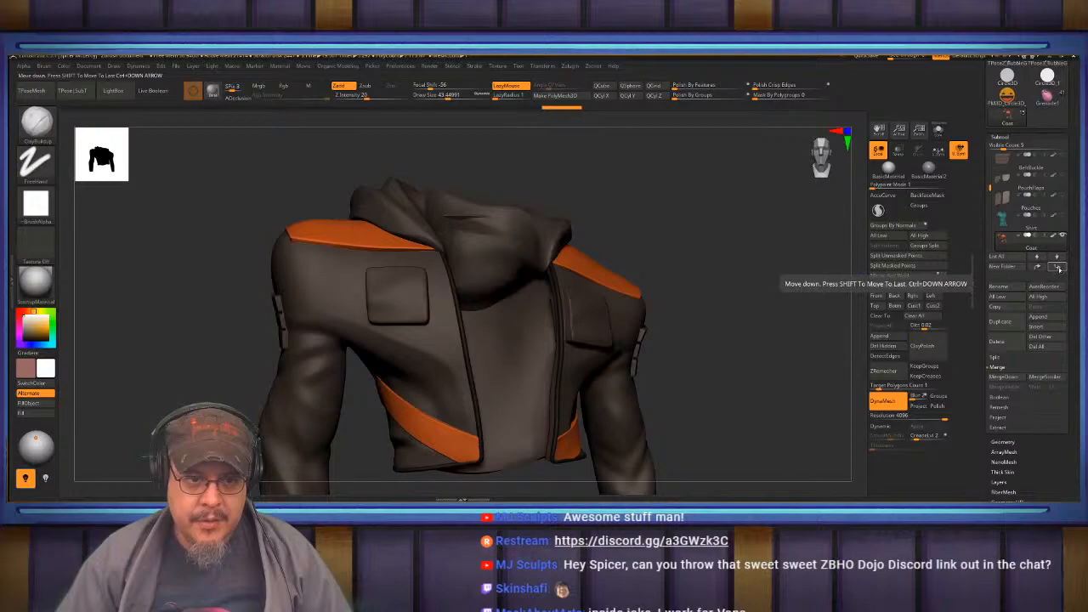
pyautogui.click(1051, 231)
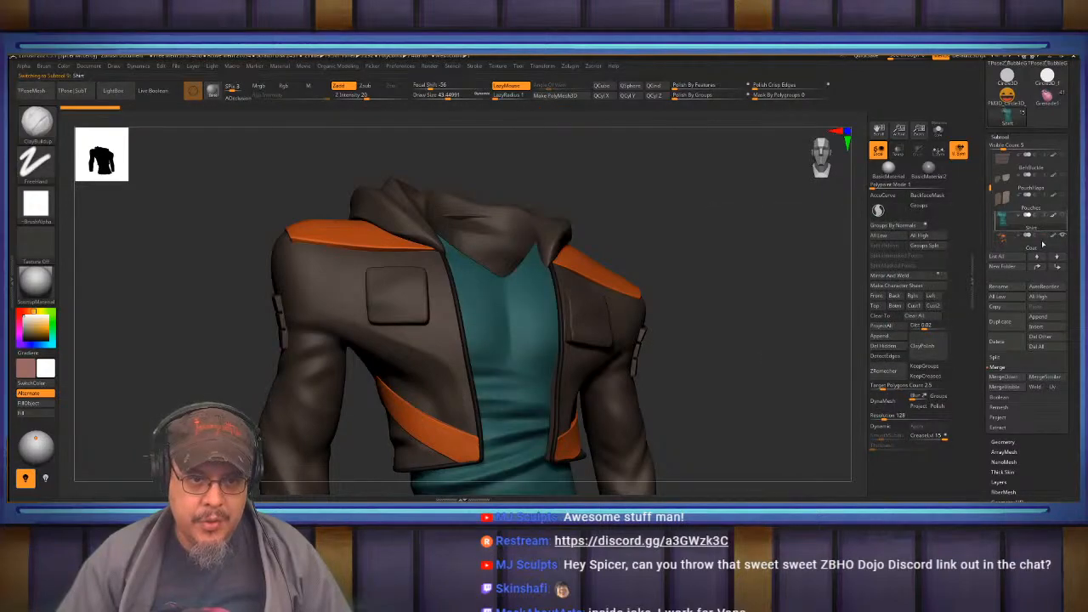
pyautogui.moveTo(1044, 258); pyautogui.dragTo(1043, 258)
# Isolate the Shirt subtool in Solo mode and display its polygroups.
pyautogui.moveTo(722, 297); pyautogui.dragTo(770, 309)
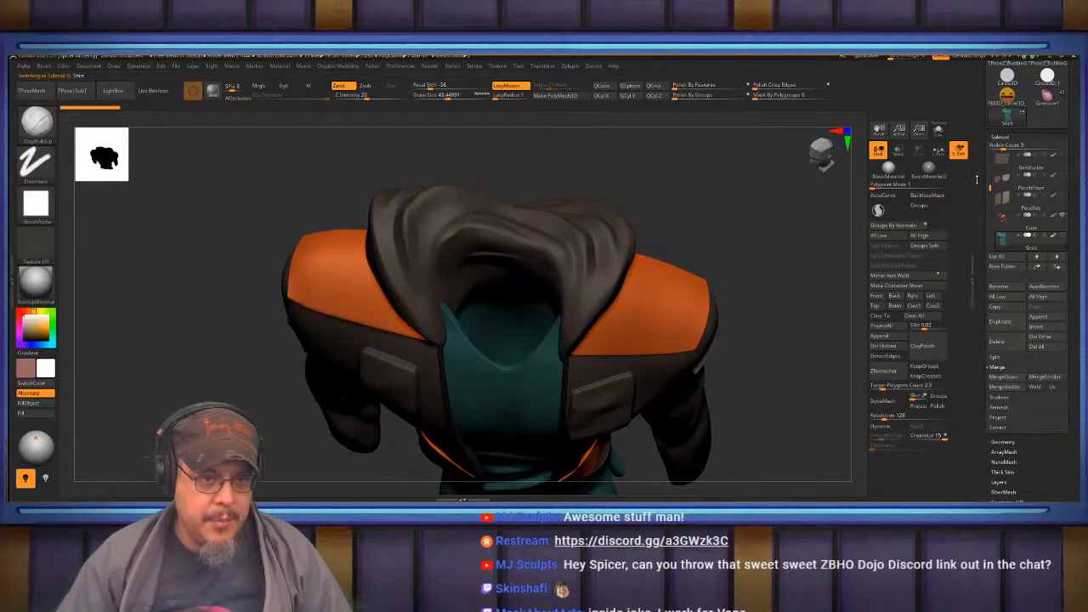
pyautogui.click(938, 130)
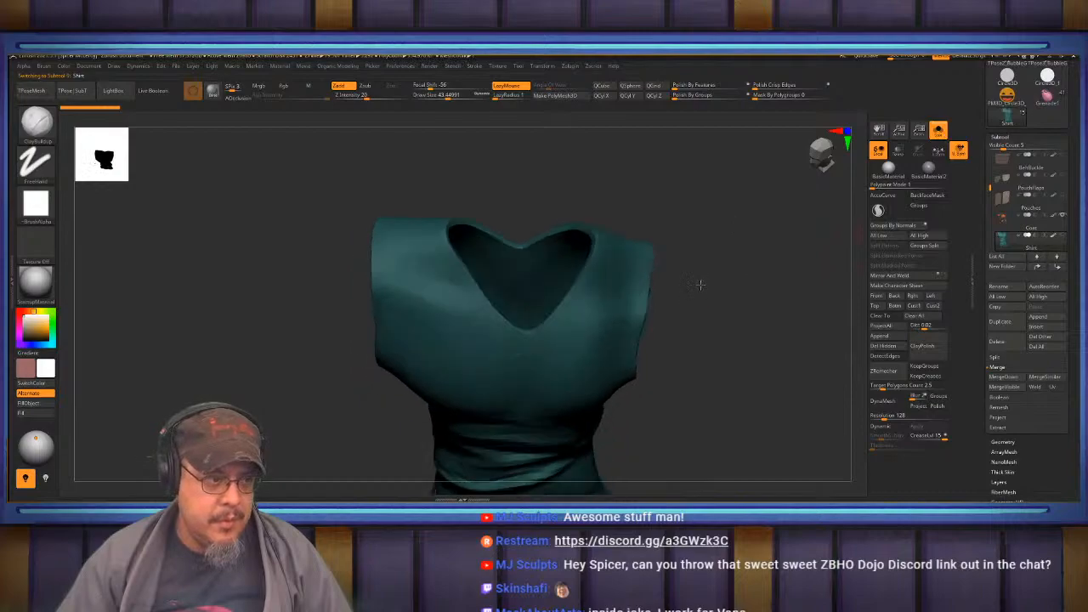
pyautogui.moveTo(712, 287)
pyautogui.mouseDown()
pyautogui.moveTo(711, 335)
pyautogui.moveTo(736, 290)
pyautogui.moveTo(736, 303)
pyautogui.mouseUp()
pyautogui.press('w')
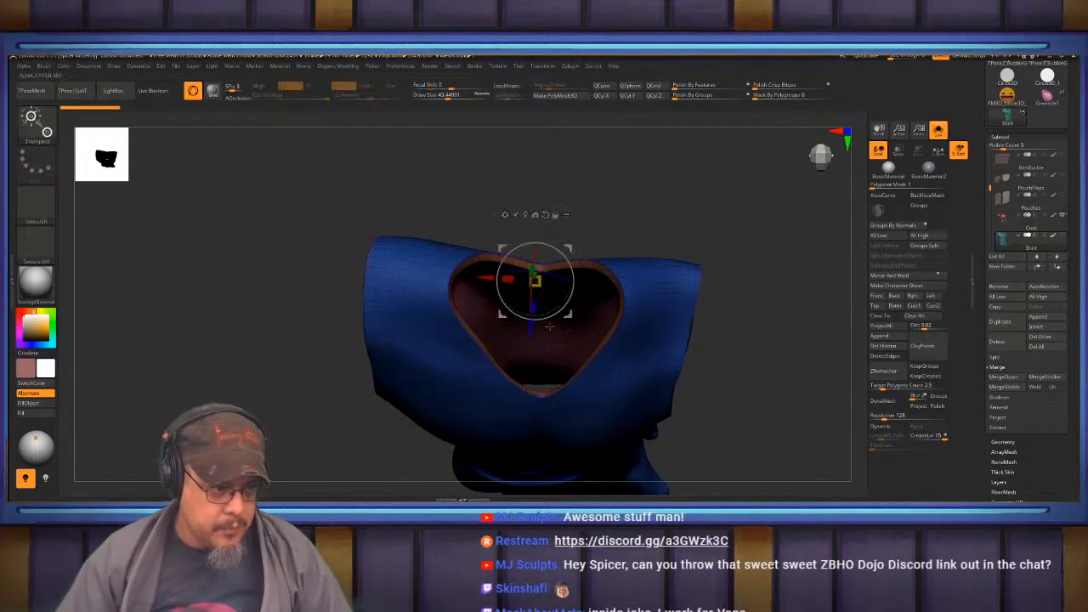
# Mask all of the shirt except its inner polygroup and try to transform that inner surface with the gizmo.
pyautogui.keyDown('ctrl'); pyautogui.click(551, 330); pyautogui.keyUp('ctrl')
pyautogui.moveTo(756, 348)
pyautogui.mouseDown()
pyautogui.moveTo(765, 285)
pyautogui.moveTo(795, 266)
pyautogui.moveTo(741, 287)
pyautogui.moveTo(738, 349)
pyautogui.mouseUp()
pyautogui.click(549, 278)
pyautogui.moveTo(551, 352)
pyautogui.mouseDown()
pyautogui.moveTo(289, 319)
pyautogui.moveTo(797, 389)
pyautogui.moveTo(788, 427)
pyautogui.moveTo(805, 432)
pyautogui.moveTo(784, 389)
pyautogui.moveTo(786, 400)
pyautogui.moveTo(806, 382)
pyautogui.moveTo(743, 453)
pyautogui.moveTo(754, 455)
pyautogui.moveTo(768, 384)
pyautogui.mouseUp()
pyautogui.press('q')
pyautogui.press('w')
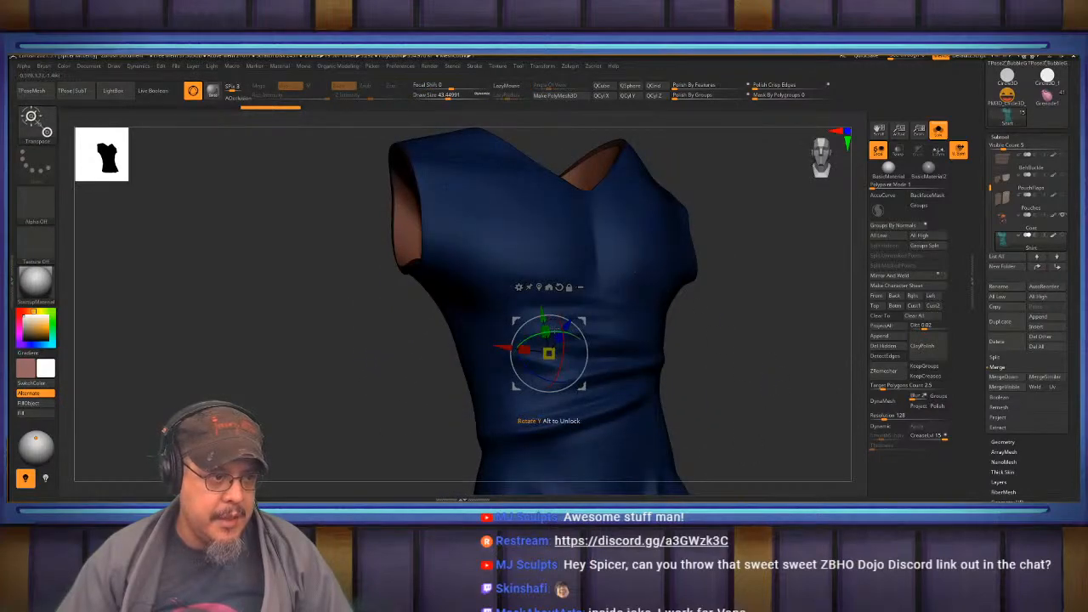
pyautogui.press('q')
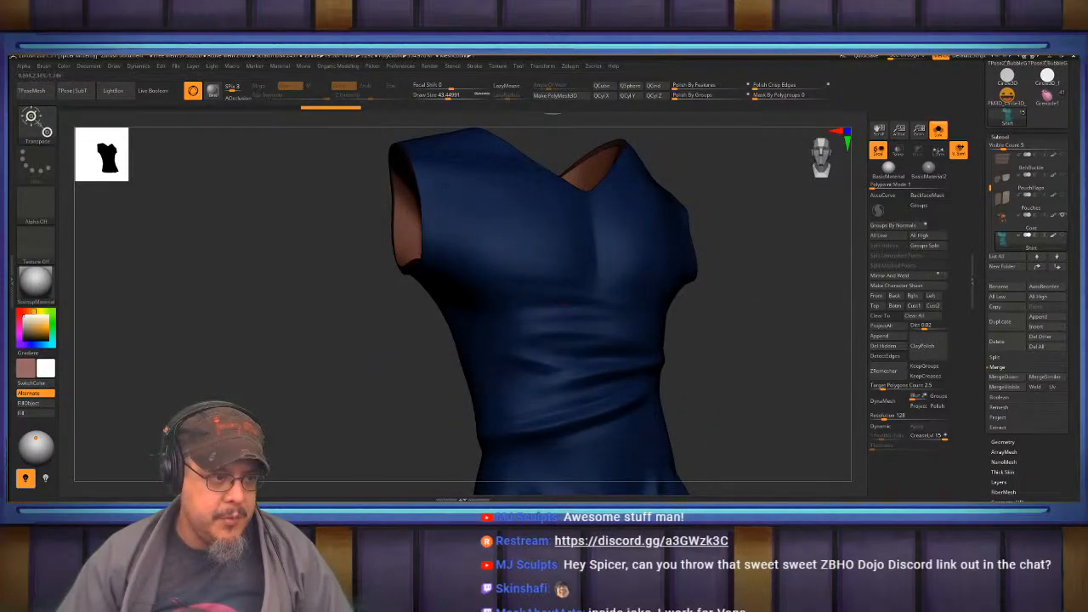
pyautogui.keyDown('alt'); pyautogui.moveTo(748, 366); pyautogui.dragTo(670, 318); pyautogui.keyUp('alt')
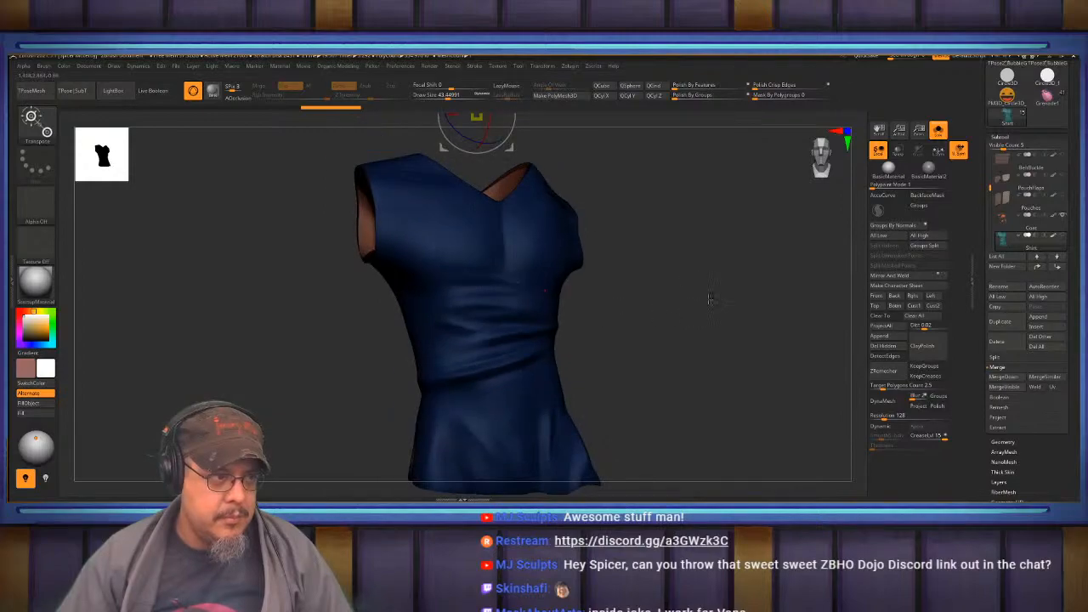
pyautogui.keyDown('alt'); pyautogui.moveTo(698, 282); pyautogui.dragTo(784, 420); pyautogui.keyUp('alt')
pyautogui.click(553, 188)
pyautogui.keyDown('alt'); pyautogui.moveTo(722, 365); pyautogui.dragTo(733, 252); pyautogui.keyUp('alt')
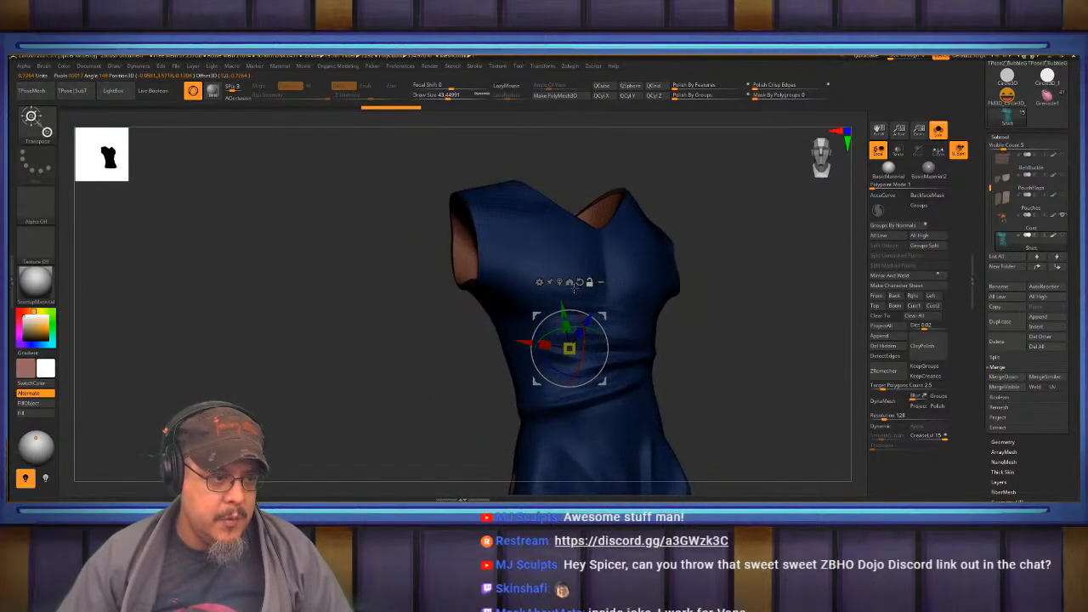
pyautogui.moveTo(791, 303); pyautogui.dragTo(749, 306)
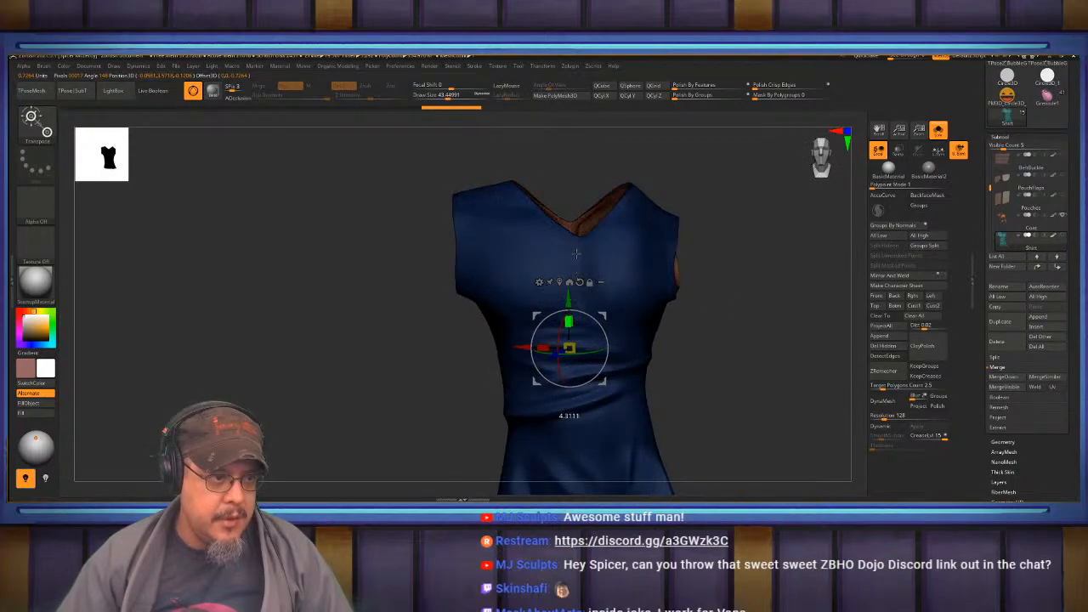
# Try further gizmo adjustments on the shirt's unmasked inner surface, working through the neck opening.
pyautogui.moveTo(804, 311)
pyautogui.keyDown('alt'); pyautogui.mouseDown()
pyautogui.moveTo(746, 368)
pyautogui.moveTo(740, 260)
pyautogui.moveTo(687, 301)
pyautogui.moveTo(802, 258)
pyautogui.mouseUp(); pyautogui.keyUp('alt')
pyautogui.press('q')
pyautogui.moveTo(802, 354)
pyautogui.mouseDown()
pyautogui.moveTo(799, 450)
pyautogui.moveTo(769, 426)
pyautogui.mouseUp()
pyautogui.press('w')
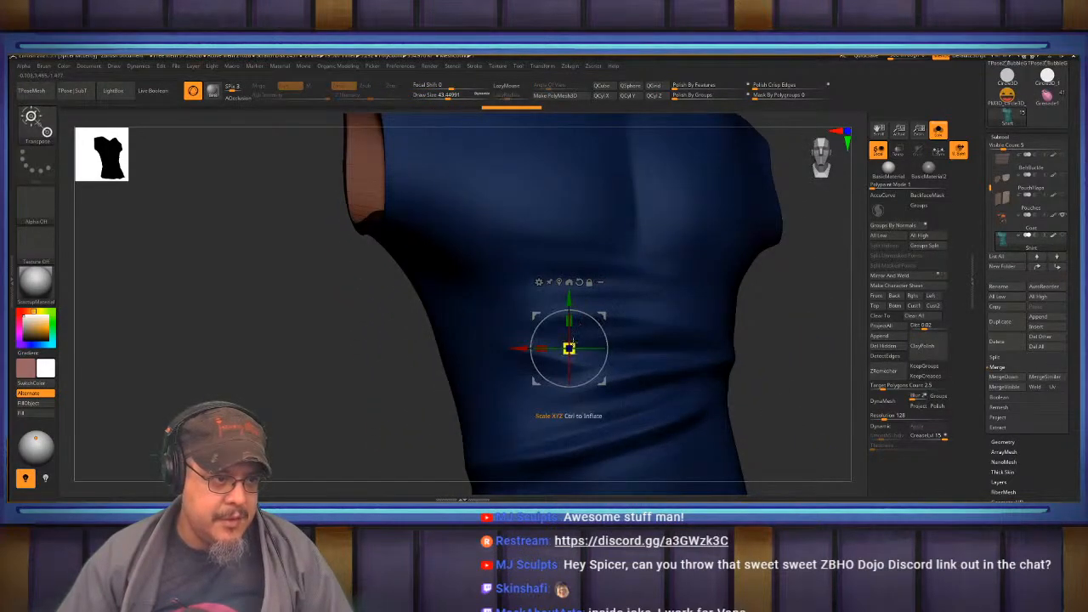
pyautogui.press('q')
pyautogui.moveTo(340, 347)
pyautogui.mouseDown()
pyautogui.moveTo(316, 450)
pyautogui.moveTo(335, 425)
pyautogui.mouseUp()
pyautogui.press('w')
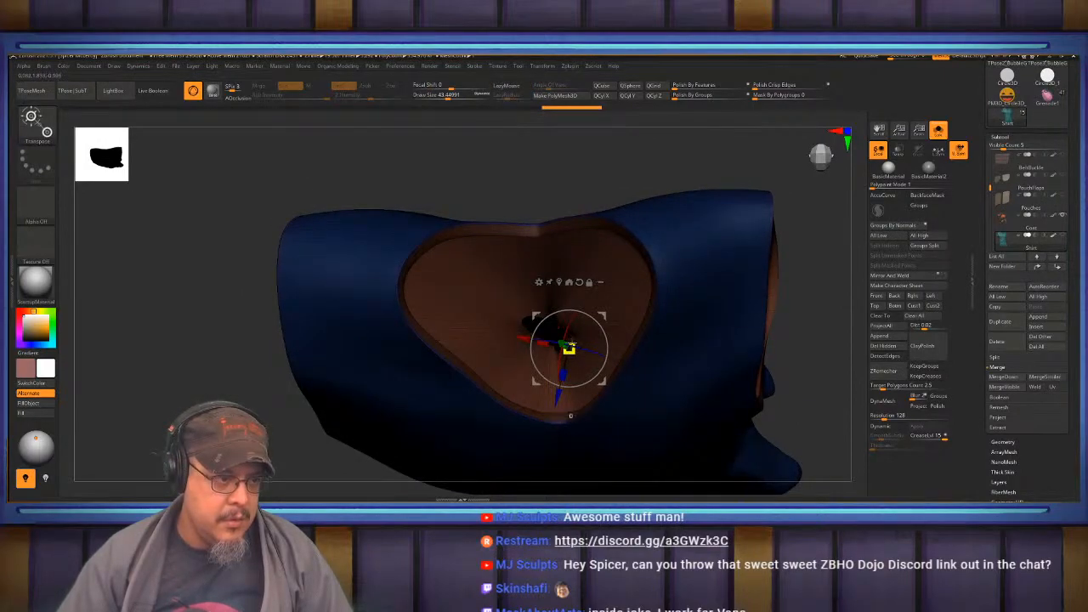
pyautogui.moveTo(486, 338); pyautogui.dragTo(384, 332)
pyautogui.press('q')
pyautogui.moveTo(255, 417)
pyautogui.mouseDown()
pyautogui.moveTo(238, 343)
pyautogui.moveTo(333, 316)
pyautogui.mouseUp()
pyautogui.press('f')
pyautogui.moveTo(663, 308)
pyautogui.mouseDown()
pyautogui.moveTo(717, 303)
pyautogui.moveTo(694, 247)
pyautogui.moveTo(725, 284)
pyautogui.moveTo(717, 334)
pyautogui.moveTo(701, 332)
pyautogui.moveTo(716, 332)
pyautogui.moveTo(695, 297)
pyautogui.moveTo(706, 302)
pyautogui.moveTo(659, 342)
pyautogui.moveTo(676, 308)
pyautogui.mouseUp()
# Undo the mask and gizmo changes made to the shirt's inner surface.
pyautogui.hotkey('ctrl', 'z')
pyautogui.hotkey('ctrl', 'z')
pyautogui.hotkey('ctrl', 'z')
pyautogui.hotkey('shift', 'f')
pyautogui.hotkey('ctrl', 'z')
pyautogui.hotkey('ctrl', 'z')
pyautogui.hotkey('ctrl', 'z')
pyautogui.hotkey('ctrl', 'z')
pyautogui.hotkey('ctrl', 'z')
pyautogui.hotkey('ctrl', 'z')
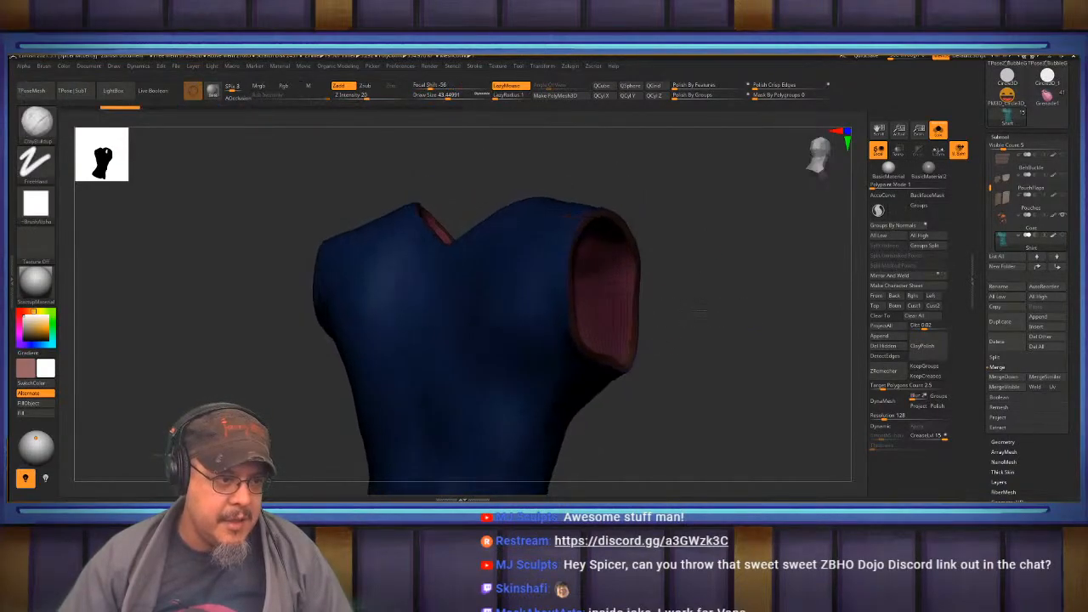
# Isolate the shirt's inner polygroup and examine its surface.
pyautogui.hotkey('ctrl', 'z')
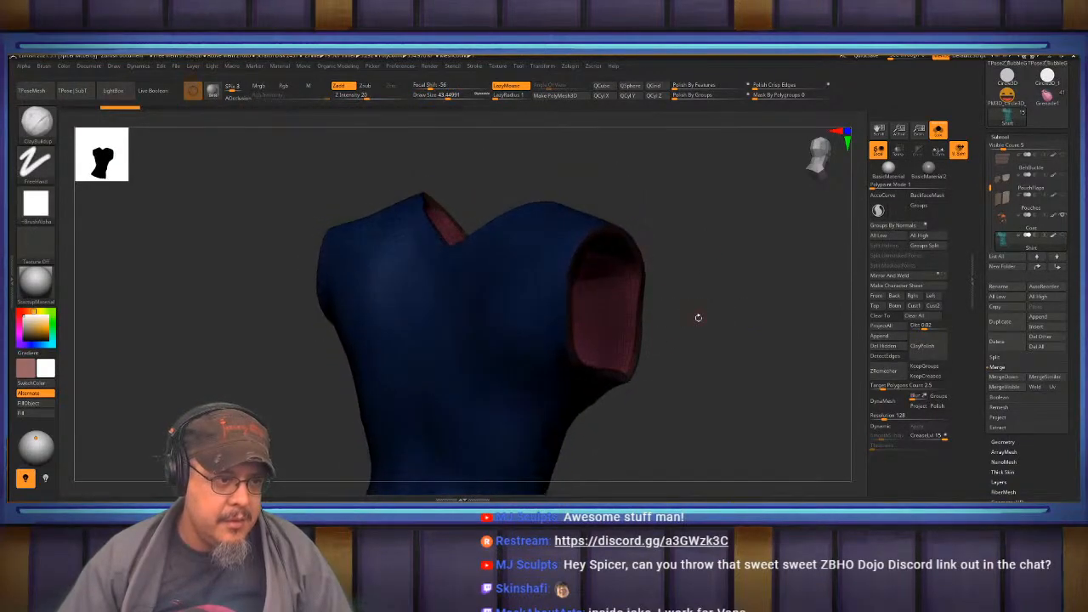
pyautogui.moveTo(698, 317)
pyautogui.mouseDown()
pyautogui.moveTo(696, 363)
pyautogui.moveTo(712, 361)
pyautogui.moveTo(702, 325)
pyautogui.mouseUp()
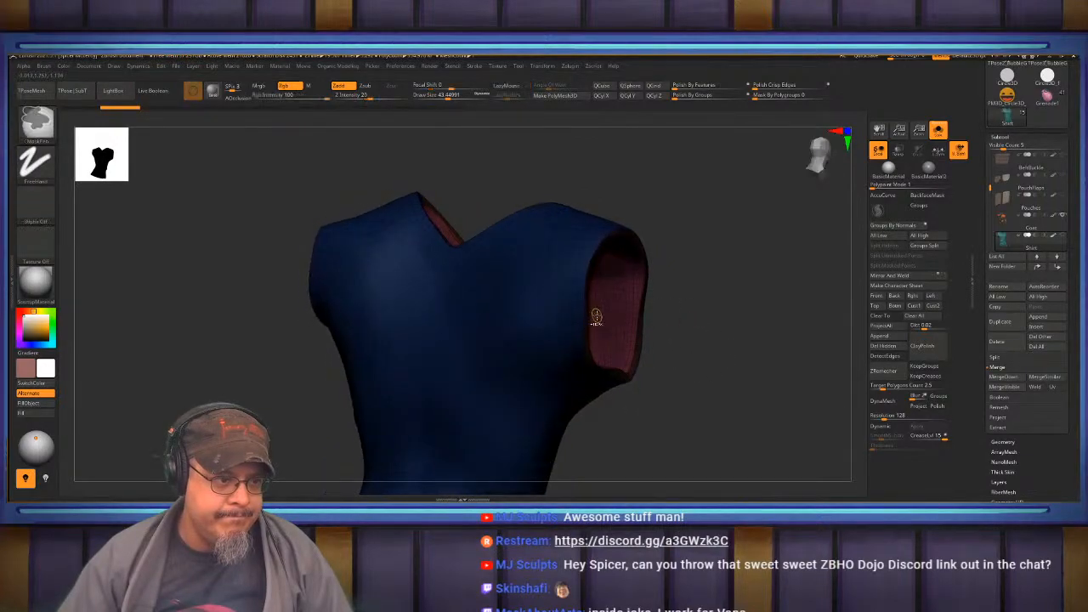
pyautogui.keyDown('ctrl'); pyautogui.keyDown('shift'); pyautogui.click(597, 315); pyautogui.keyUp('shift'); pyautogui.keyUp('ctrl')
pyautogui.moveTo(699, 281)
pyautogui.mouseDown()
pyautogui.moveTo(722, 278)
pyautogui.moveTo(719, 286)
pyautogui.mouseUp()
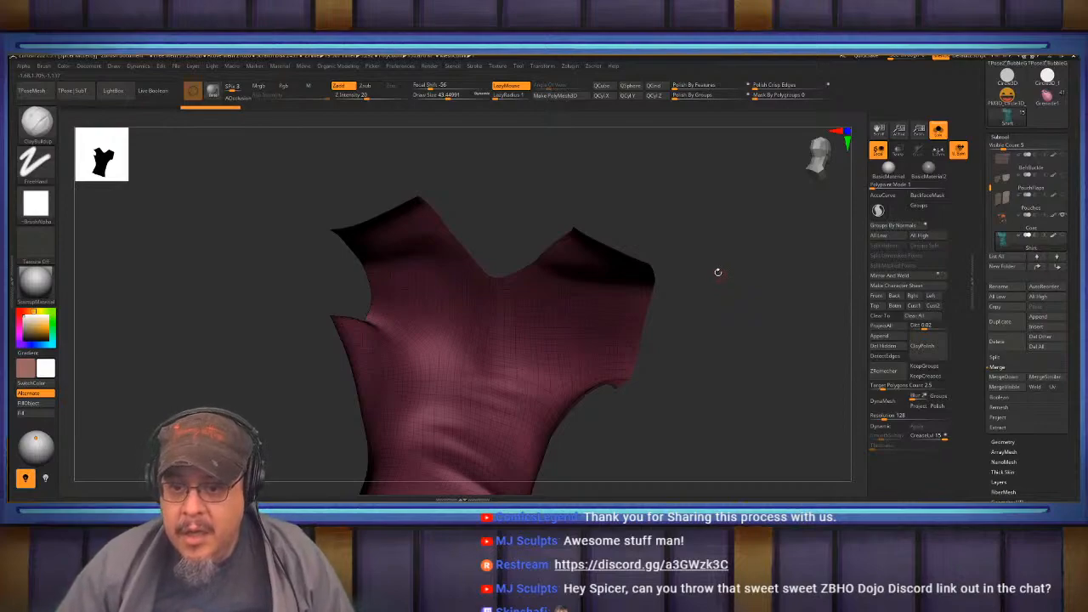
pyautogui.moveTo(739, 267); pyautogui.dragTo(702, 289)
pyautogui.moveTo(699, 354); pyautogui.dragTo(661, 337)
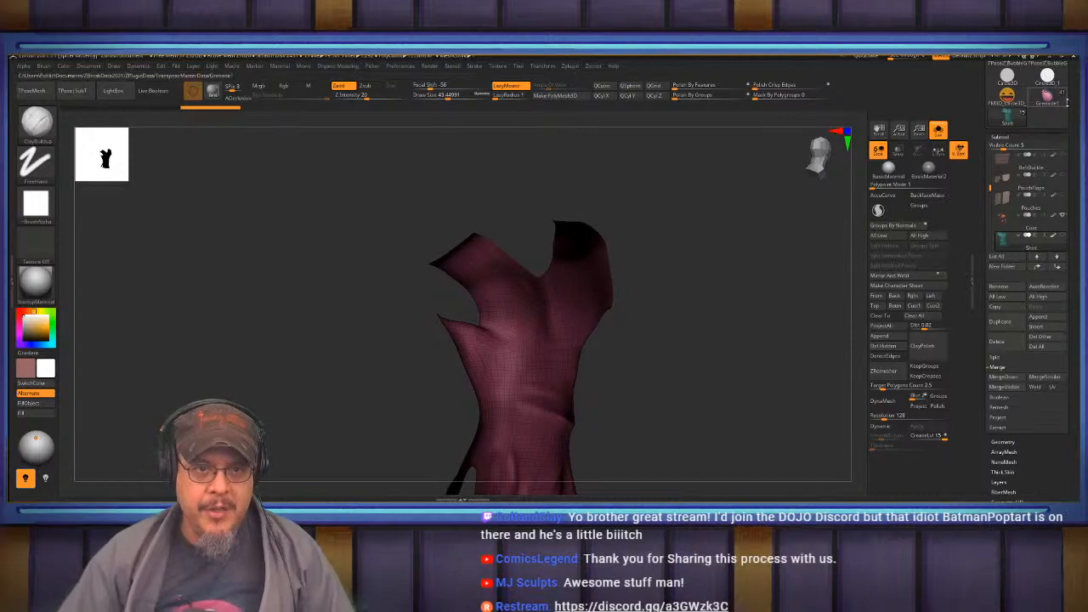
# Start saving the tool under a new name, rename New Folder in the Star Wars directory as ForPrint and open it.
pyautogui.moveTo(1069, 107); pyautogui.dragTo(1068, 316)
pyautogui.click(1052, 79)
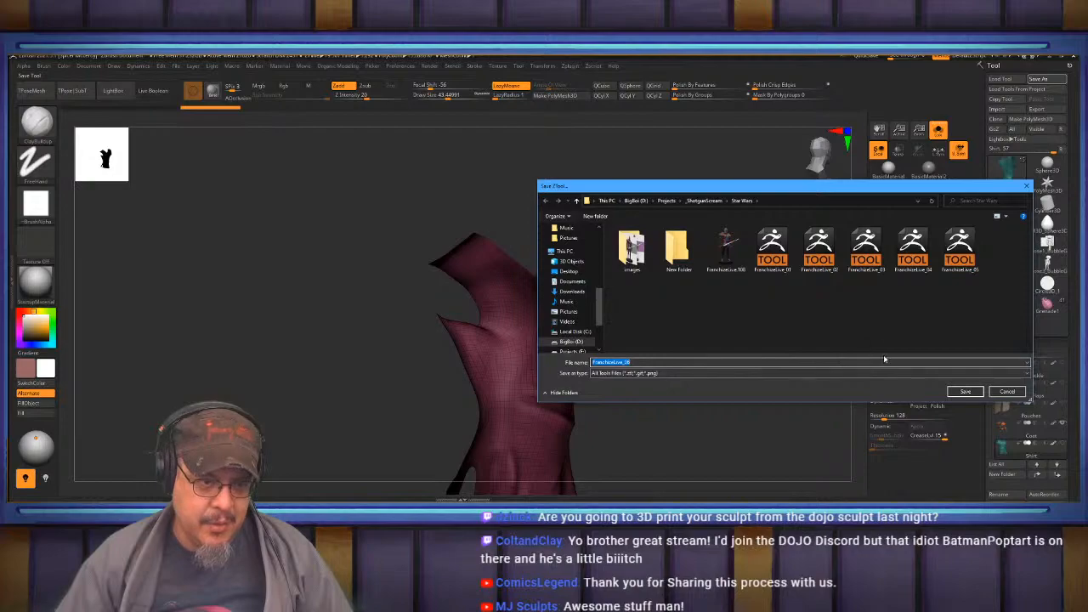
pyautogui.click(687, 271)
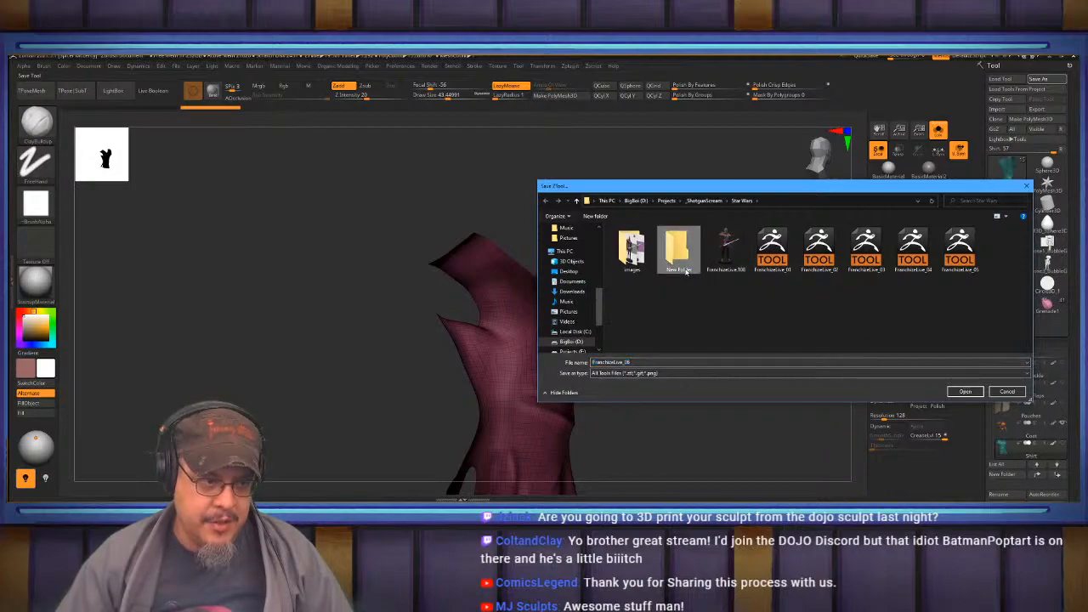
pyautogui.click(686, 270)
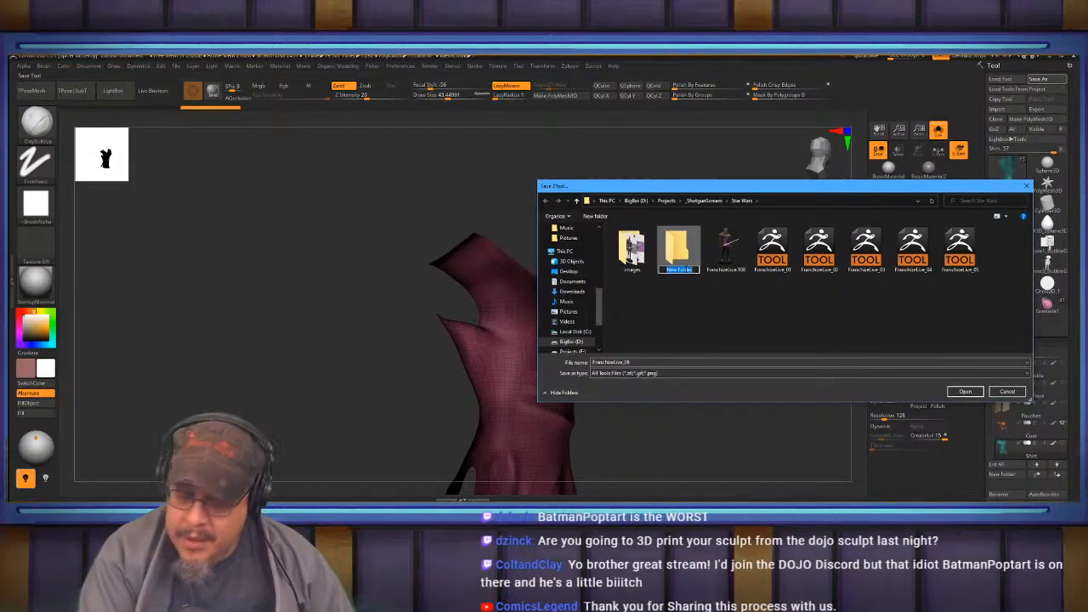
pyautogui.write('ForPrint')
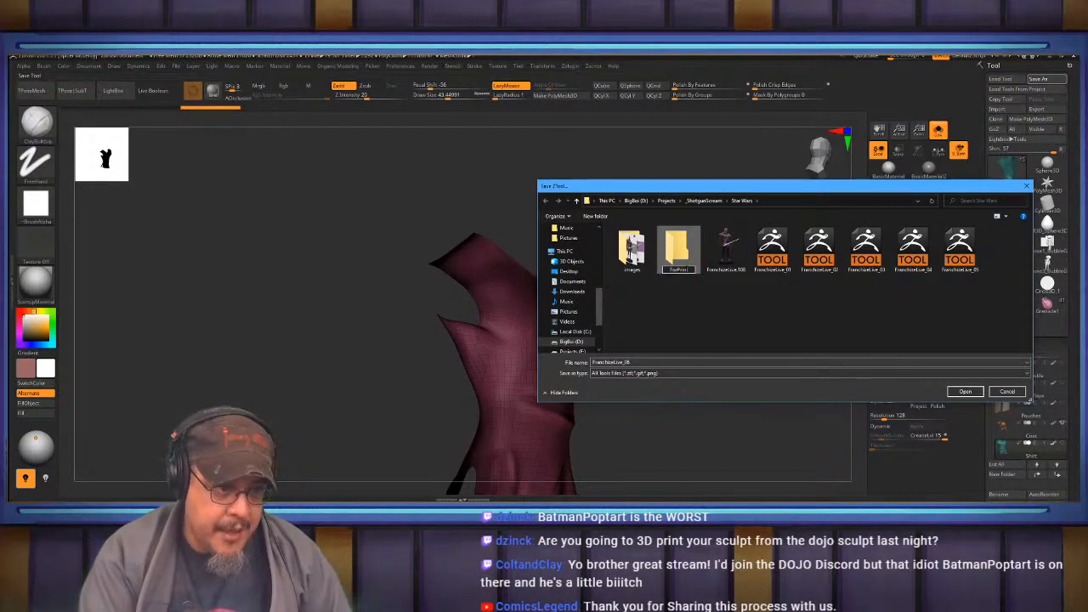
pyautogui.doubleClick(677, 251)
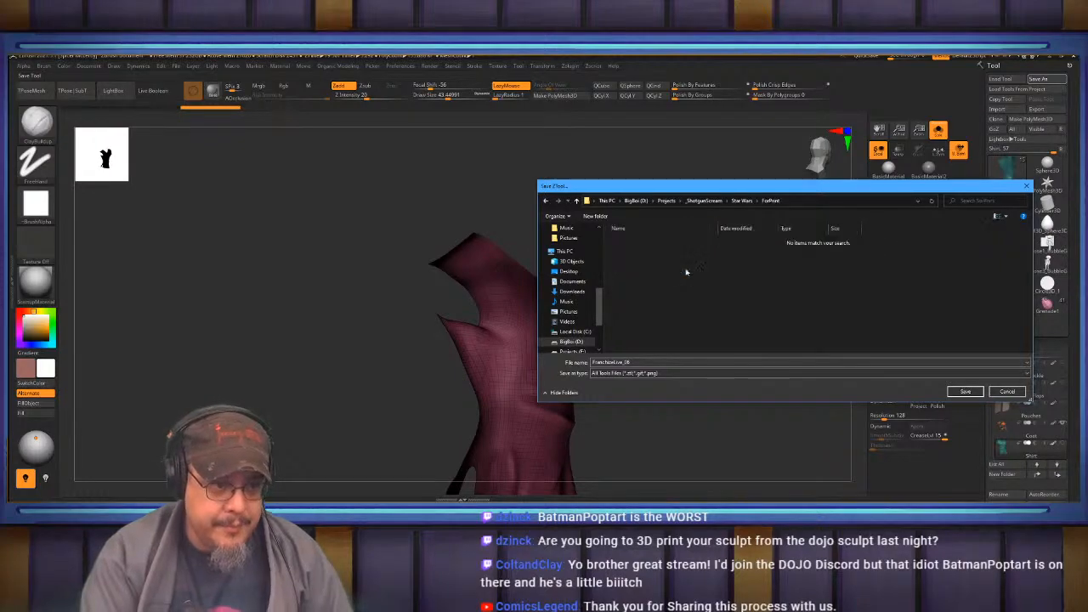
# Save the tool in the ForPrint folder under a new name ending in _01.
pyautogui.click(666, 363)
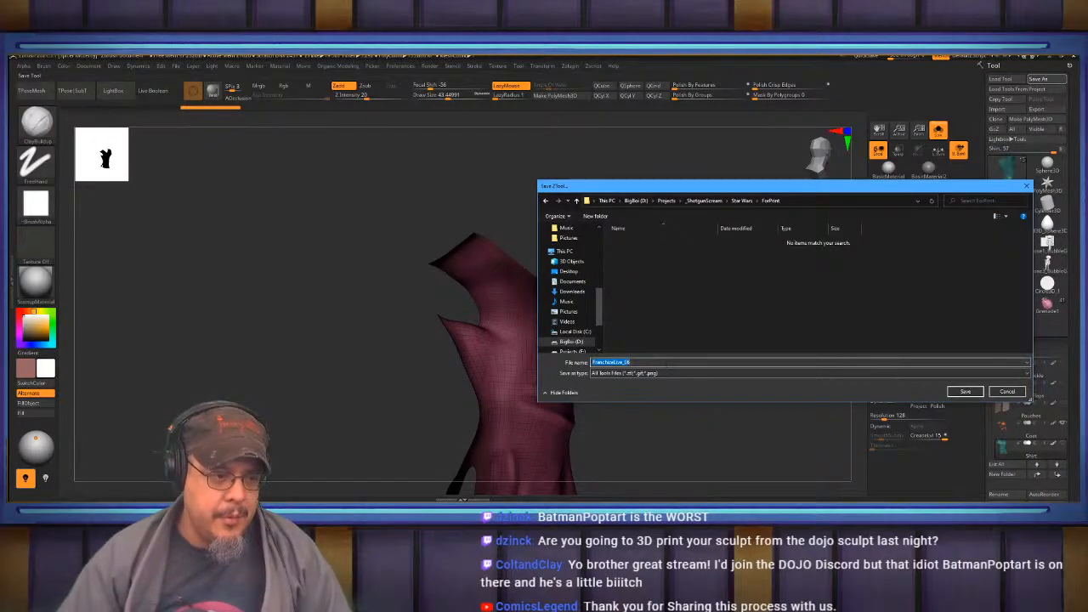
pyautogui.press('BackSpace')
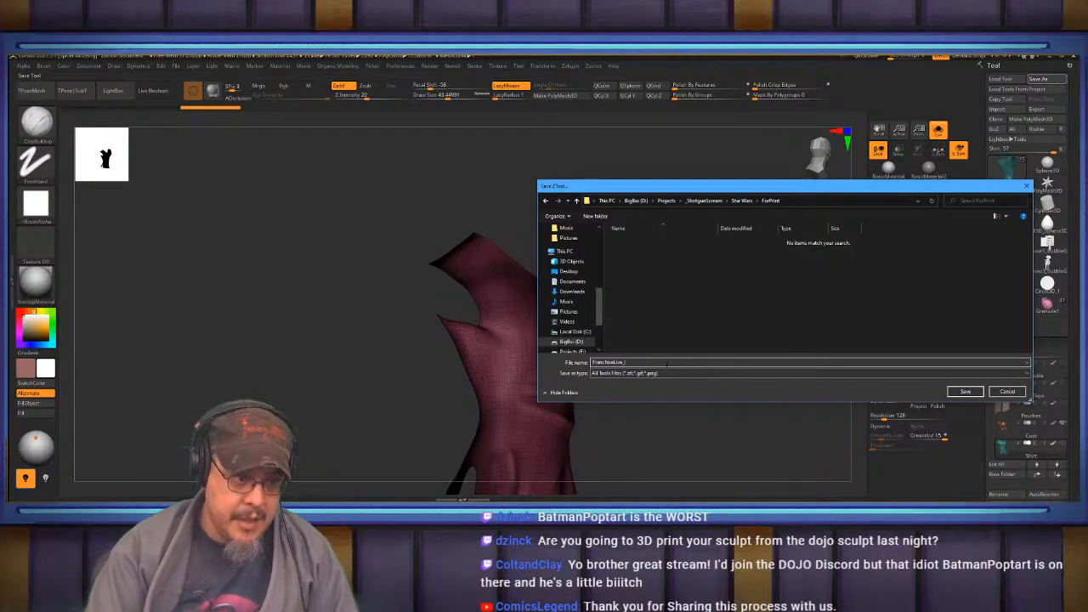
pyautogui.hotkey('ctrl', 'a')
pyautogui.write('f')
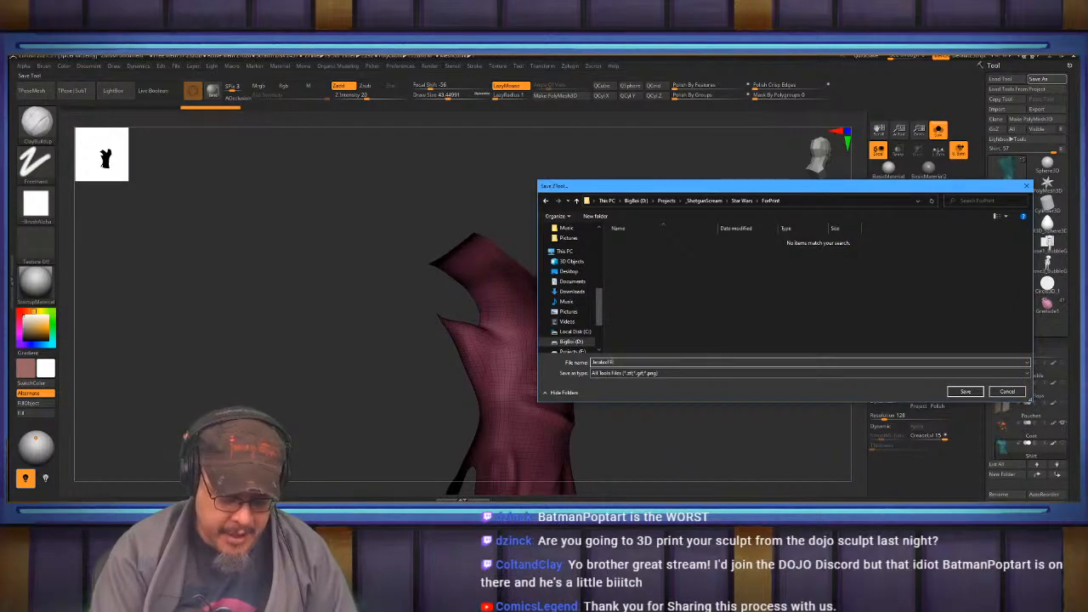
pyautogui.write('01')
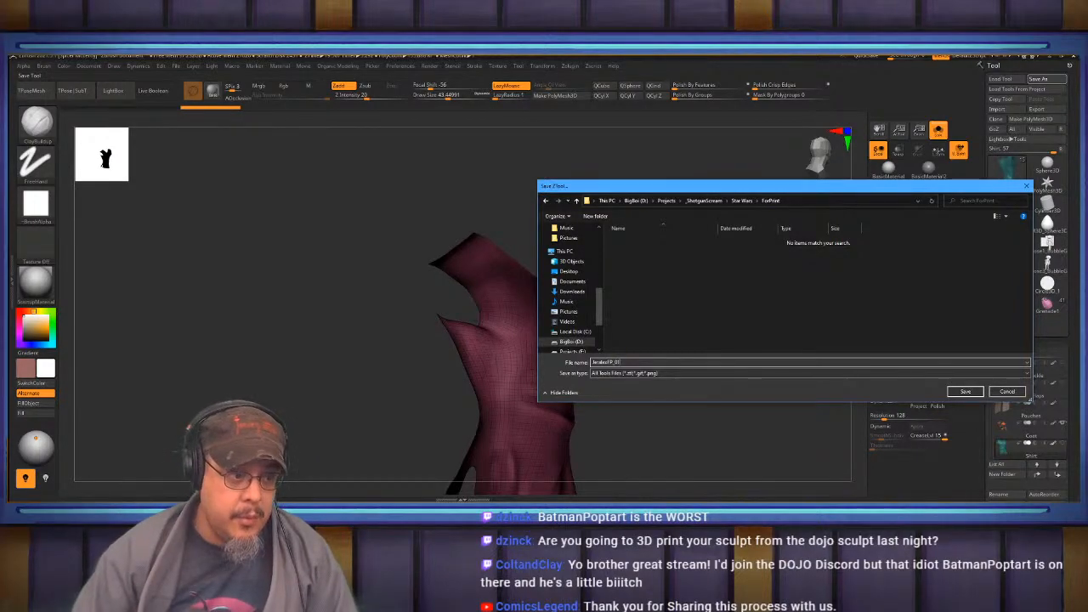
pyautogui.press('Return')
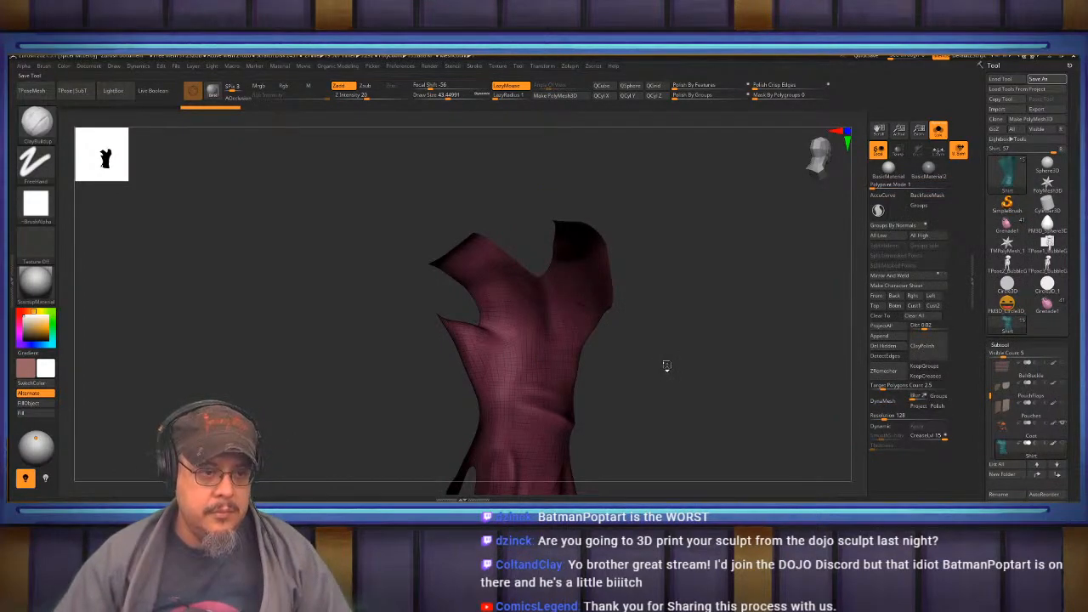
# Invert the shirt's visibility to its outer shell and delete the hidden inner surface.
pyautogui.click(1002, 345)
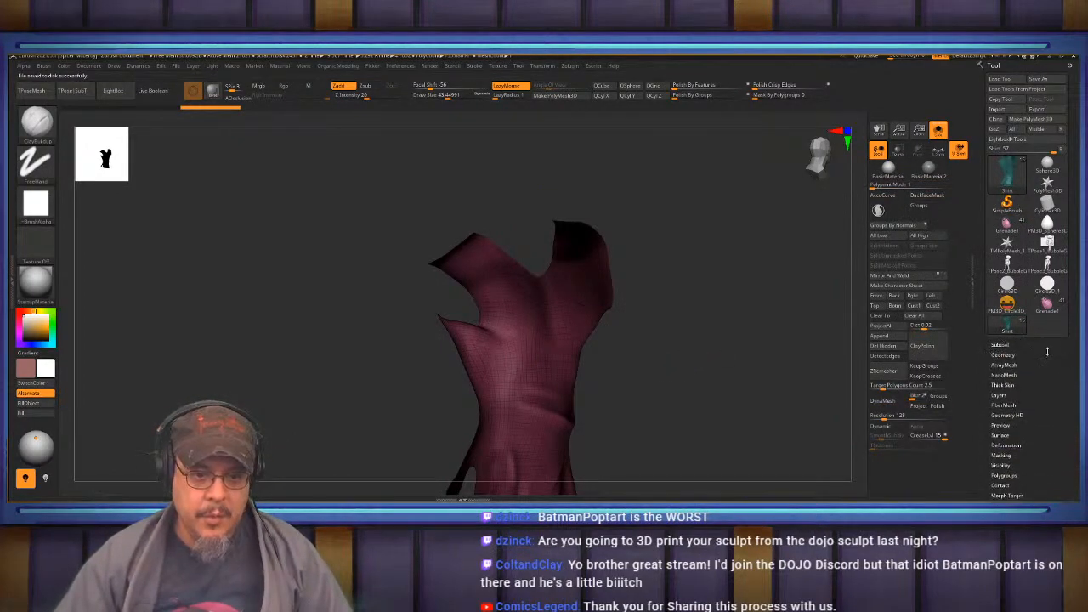
pyautogui.click(1004, 355)
pyautogui.click(1009, 384)
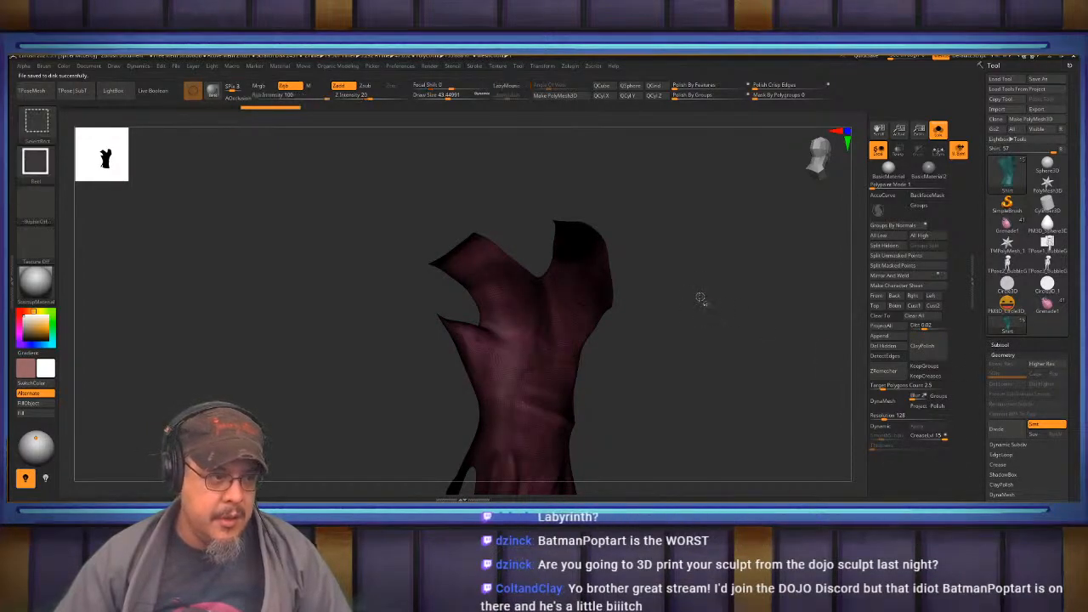
pyautogui.keyDown('ctrl'); pyautogui.keyDown('shift'); pyautogui.moveTo(704, 299); pyautogui.dragTo(742, 373); pyautogui.keyUp('shift'); pyautogui.keyUp('ctrl')
pyautogui.moveTo(756, 318); pyautogui.dragTo(541, 225)
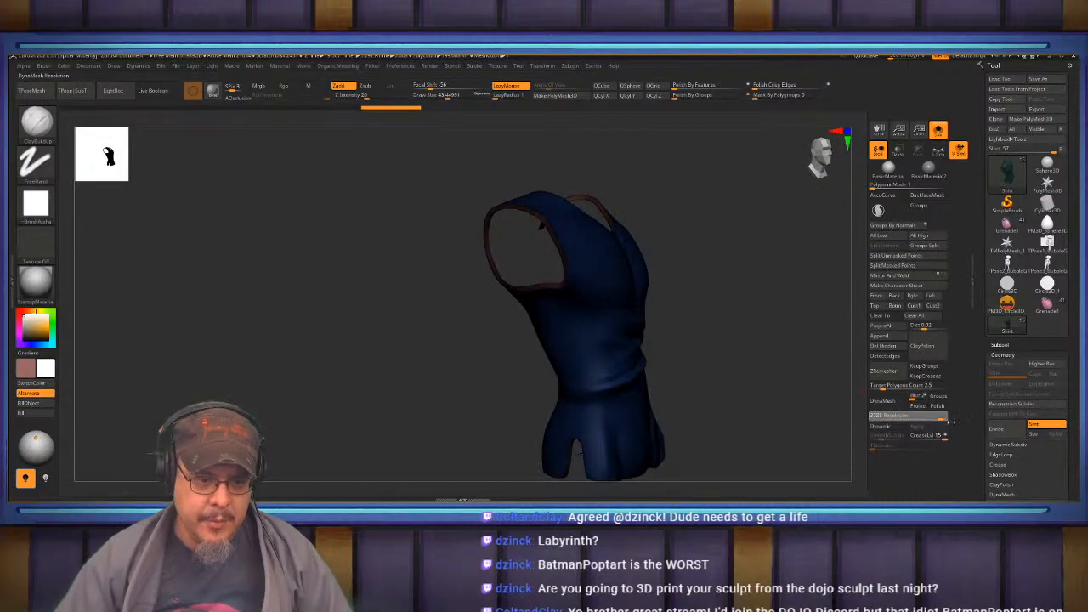
# Set the DynaMesh resolution to 4096, clear the shirt's mask and DynaMesh the shirt with polygroup display off.
pyautogui.hotkey('shift', 'f')
pyautogui.moveTo(759, 338); pyautogui.dragTo(740, 351)
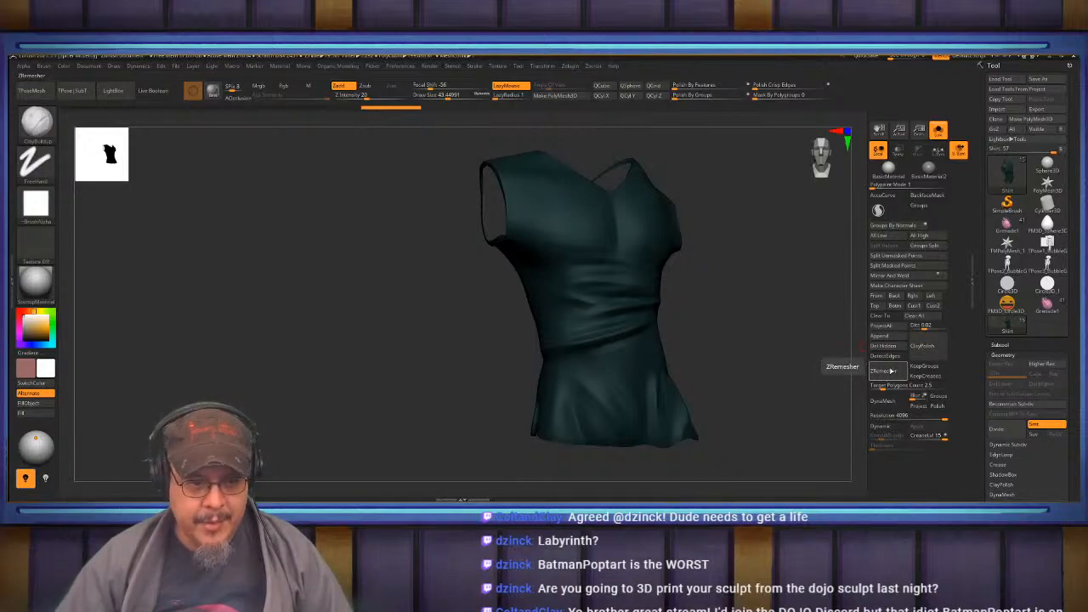
pyautogui.click(883, 401)
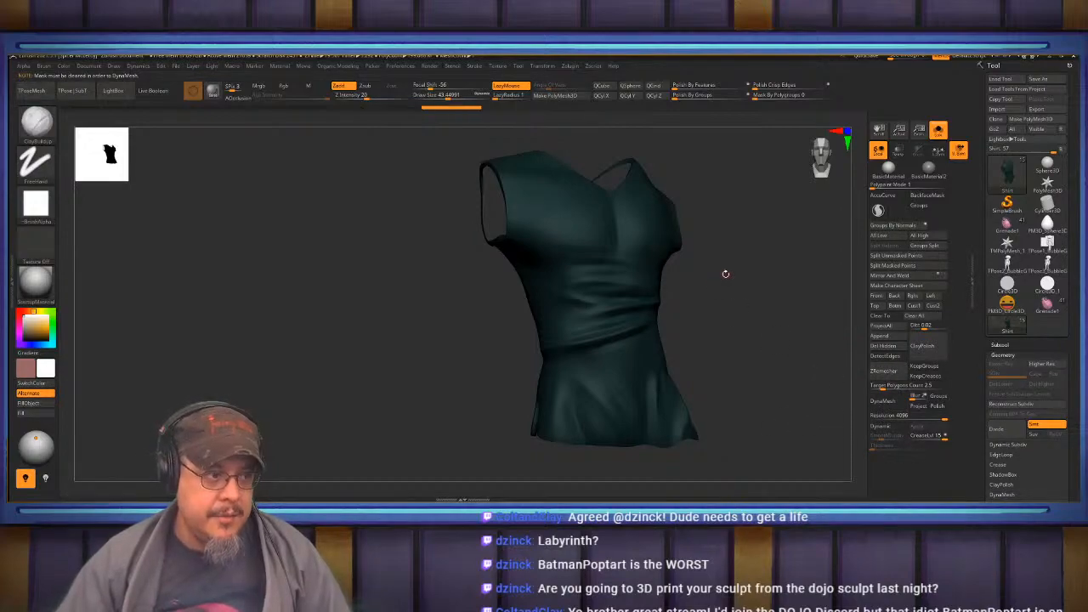
pyautogui.moveTo(724, 272)
pyautogui.mouseDown()
pyautogui.moveTo(768, 308)
pyautogui.moveTo(755, 298)
pyautogui.moveTo(778, 389)
pyautogui.mouseUp()
pyautogui.click(889, 402)
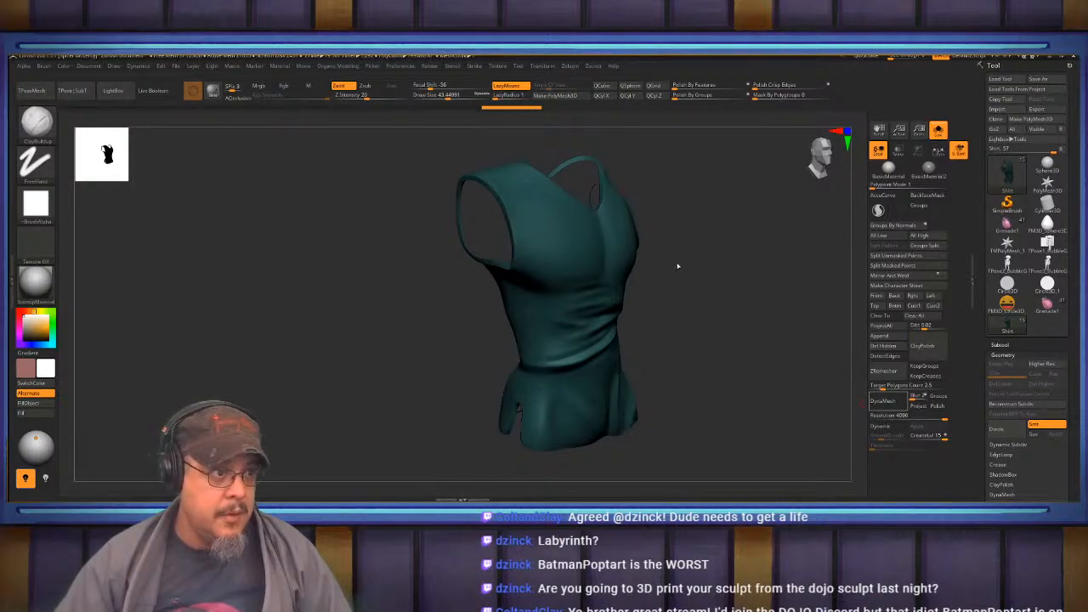
# Sample the shirt's teal colour and fill the whole shirt with it, including the inside.
pyautogui.moveTo(722, 270); pyautogui.dragTo(720, 335)
pyautogui.press('c')
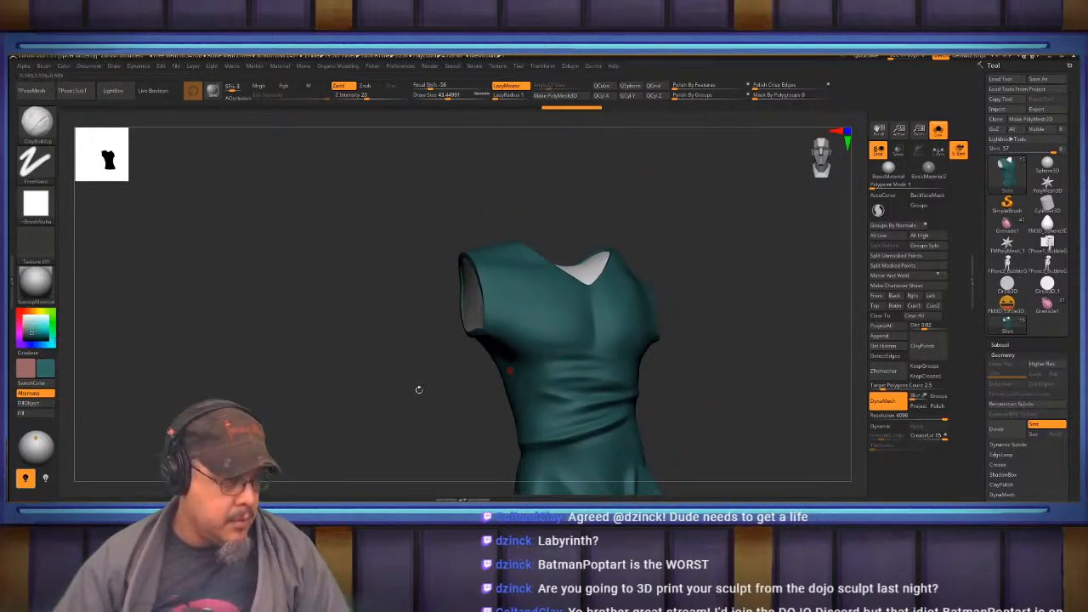
pyautogui.click(46, 404)
pyautogui.moveTo(816, 387); pyautogui.dragTo(714, 359)
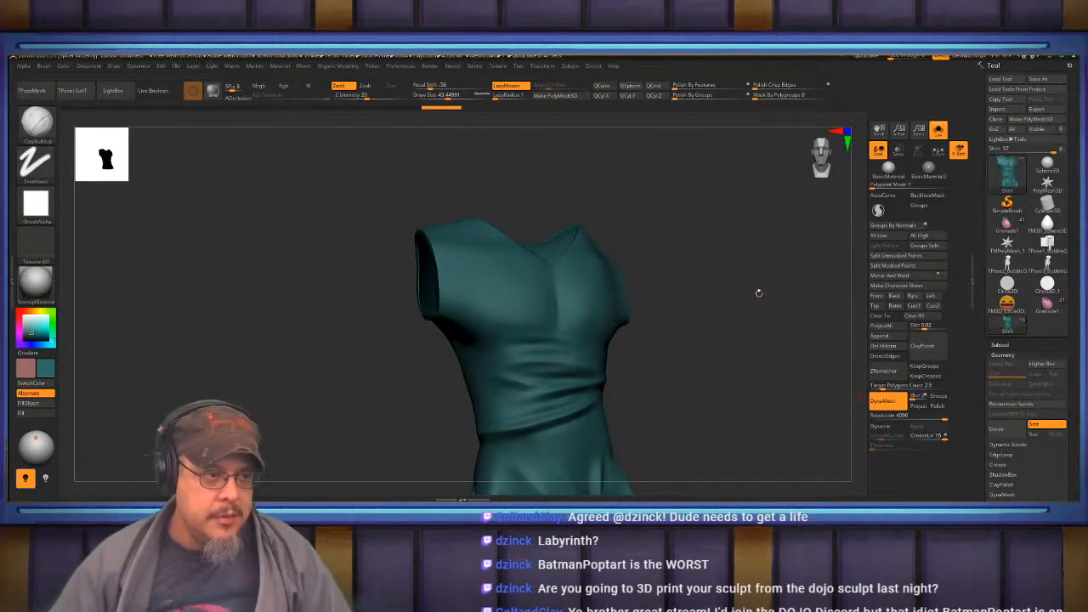
# Merge the Coat subtool down with the Shirt and update the DynaMesh of the combined mesh.
pyautogui.press('d')
pyautogui.hotkey('shift', 'd')
pyautogui.click(1001, 344)
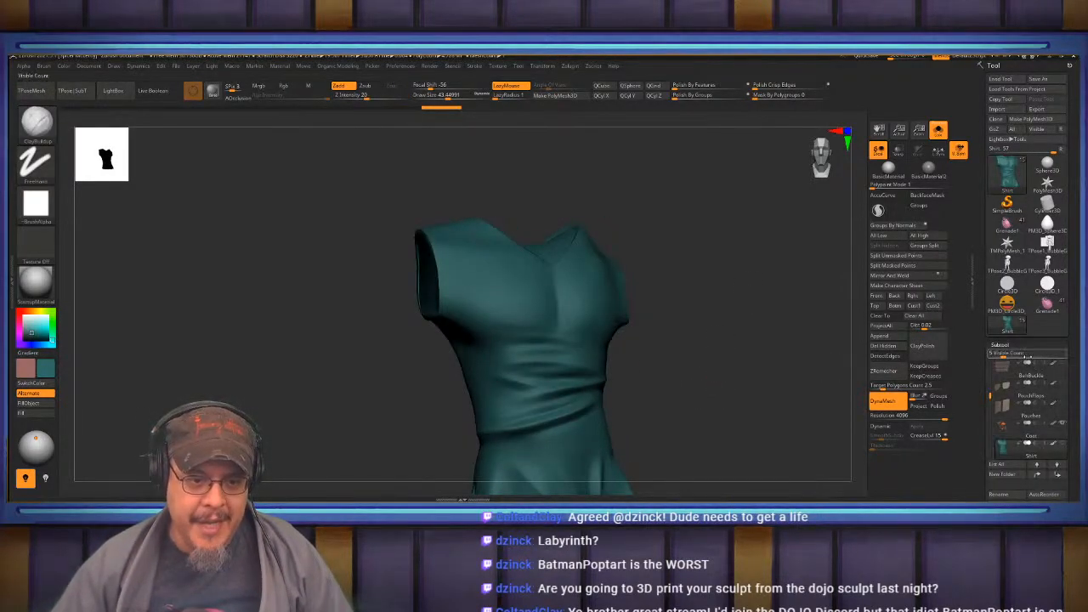
pyautogui.click(1023, 436)
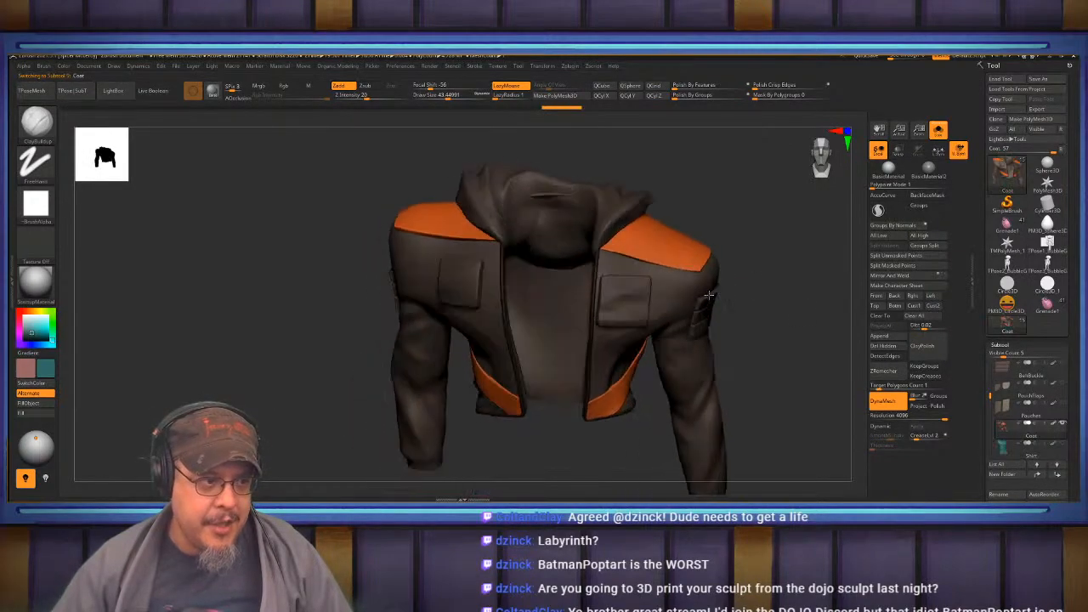
pyautogui.scroll(-2, 1074, 453)
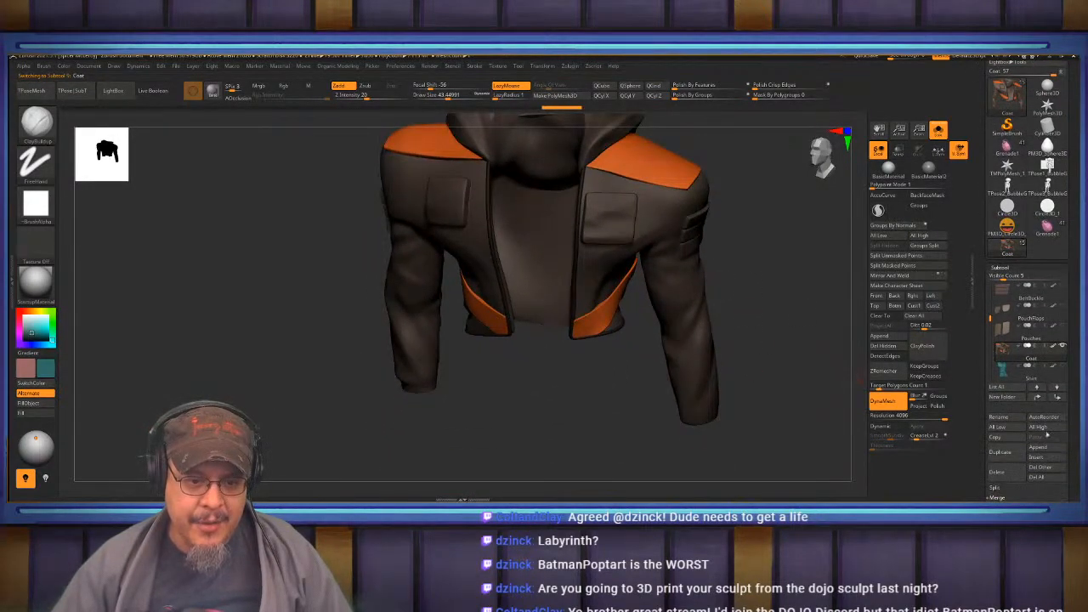
pyautogui.click(997, 498)
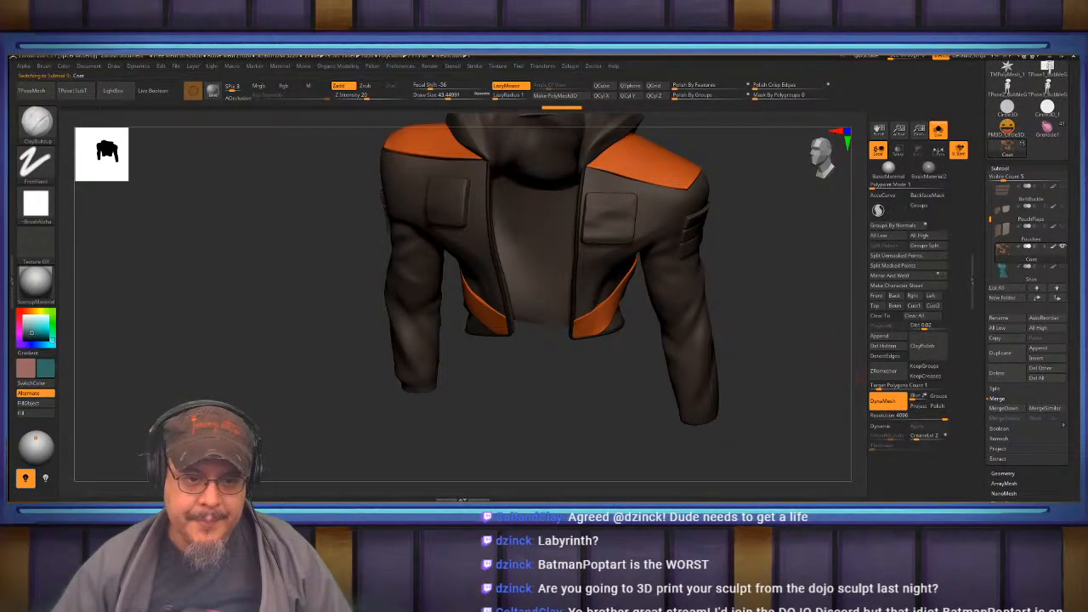
pyautogui.click(1005, 408)
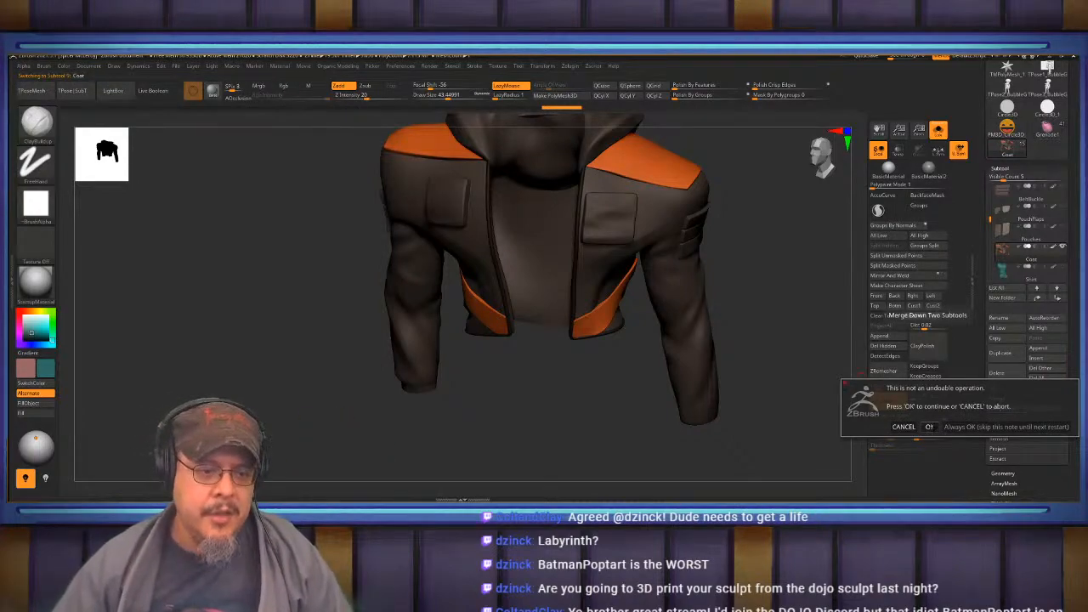
pyautogui.click(929, 427)
pyautogui.moveTo(723, 281); pyautogui.dragTo(739, 361)
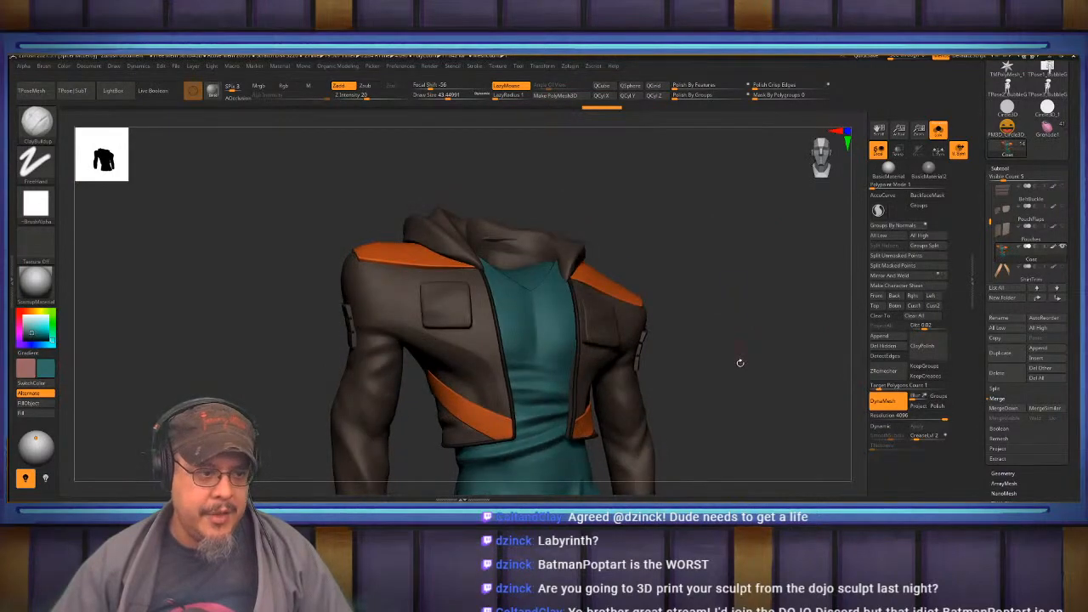
pyautogui.press('ctrl')
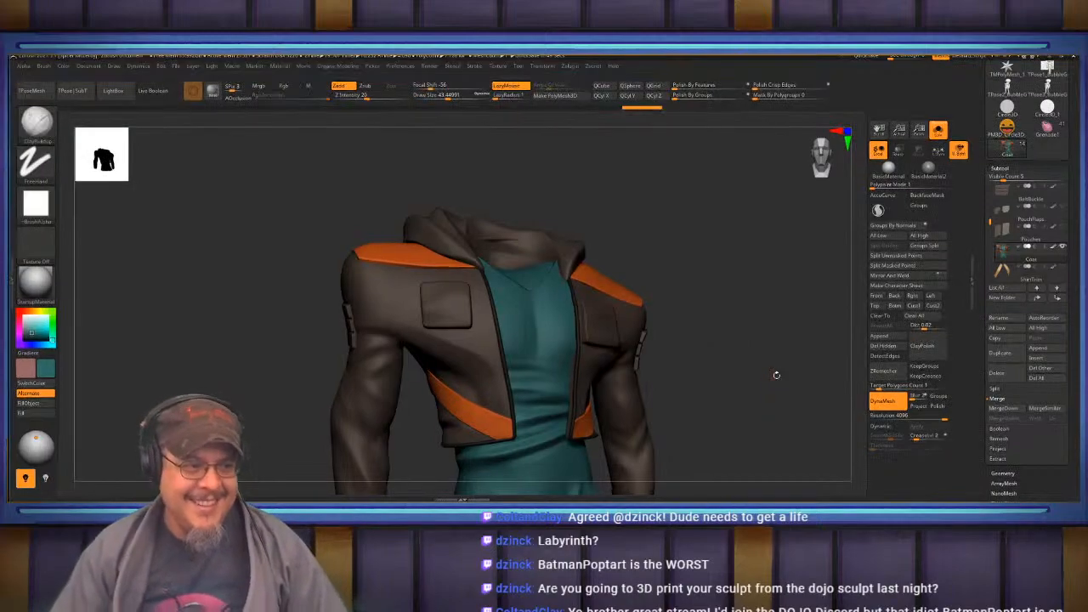
# Merge the ShirtTrim subtool into the Coat and update the DynaMesh of the combined mesh.
pyautogui.moveTo(790, 319)
pyautogui.mouseDown()
pyautogui.moveTo(766, 325)
pyautogui.moveTo(777, 361)
pyautogui.moveTo(767, 349)
pyautogui.moveTo(742, 357)
pyautogui.moveTo(762, 318)
pyautogui.moveTo(763, 336)
pyautogui.mouseUp()
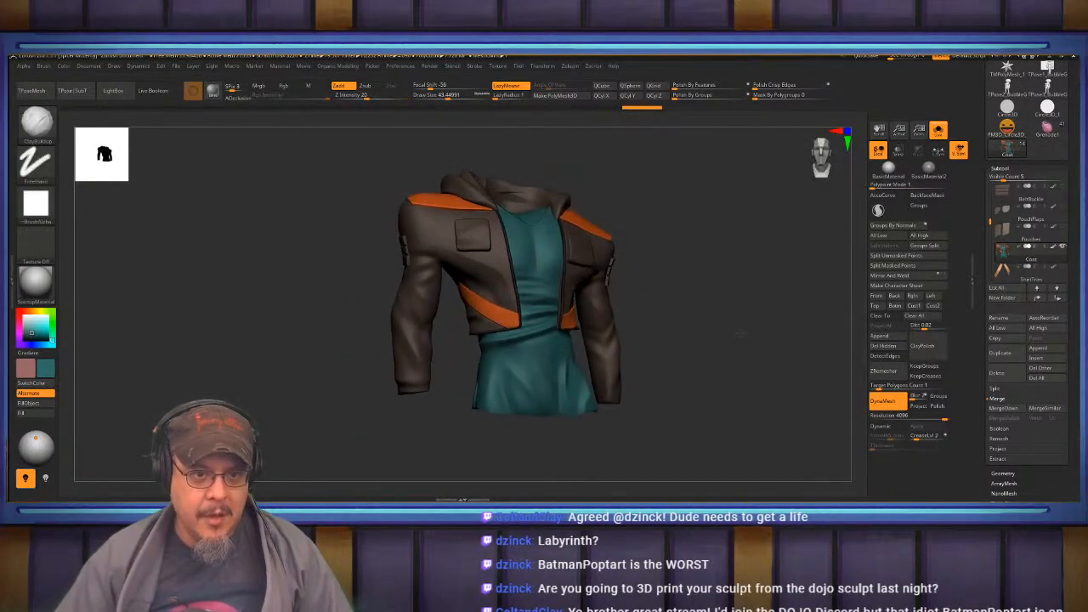
pyautogui.moveTo(1018, 281)
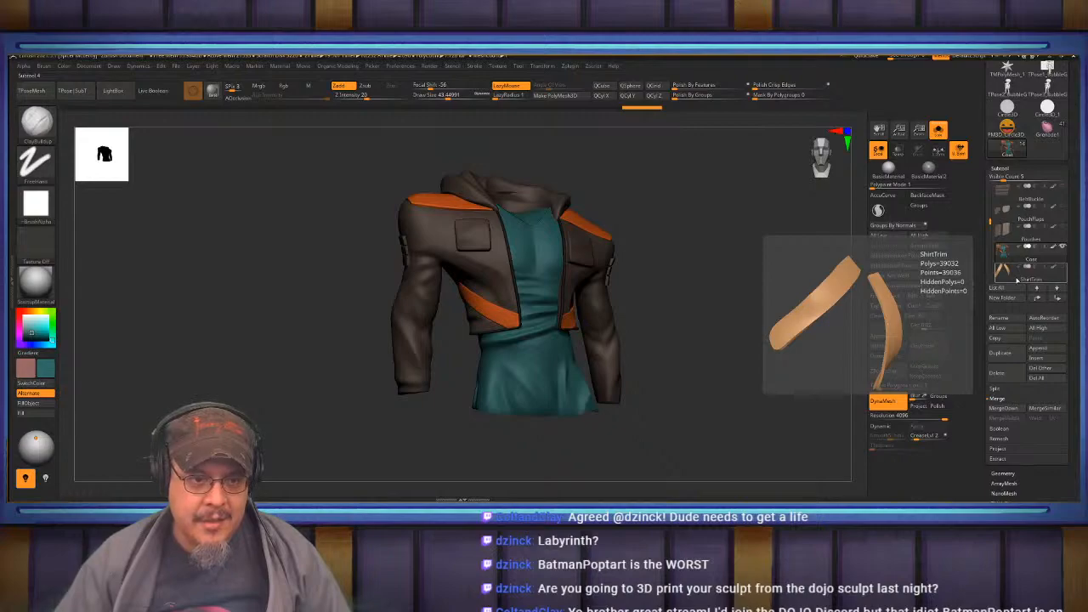
pyautogui.click(1003, 408)
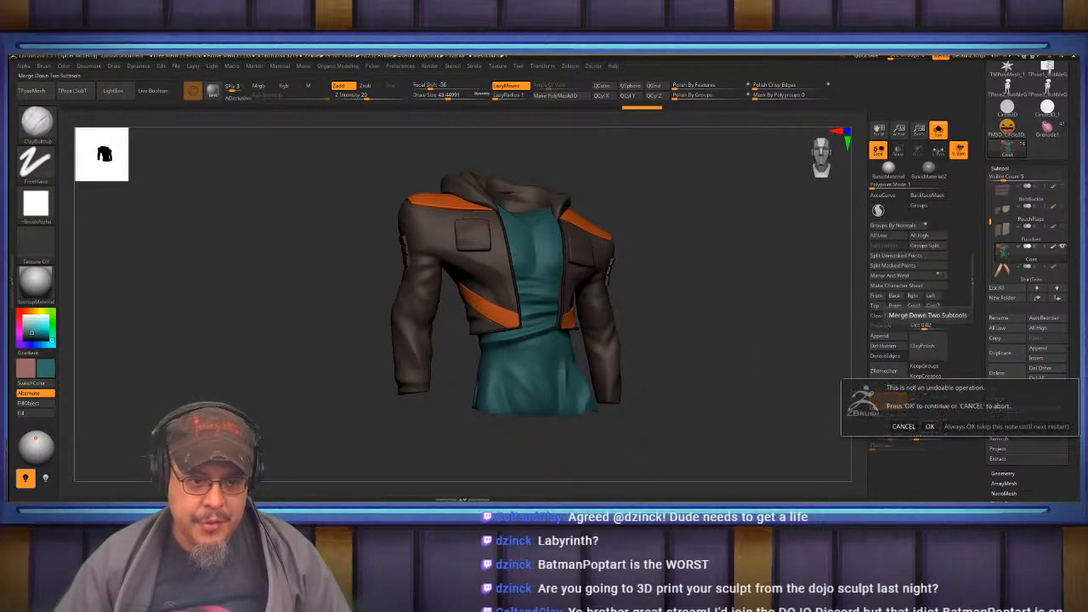
pyautogui.click(931, 426)
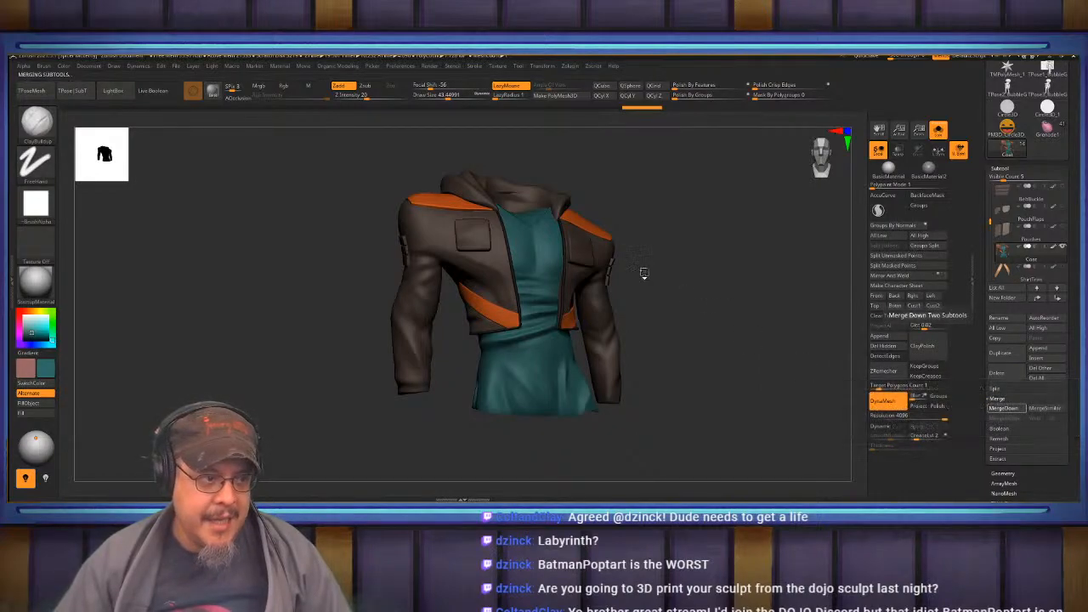
pyautogui.moveTo(719, 309); pyautogui.dragTo(709, 329)
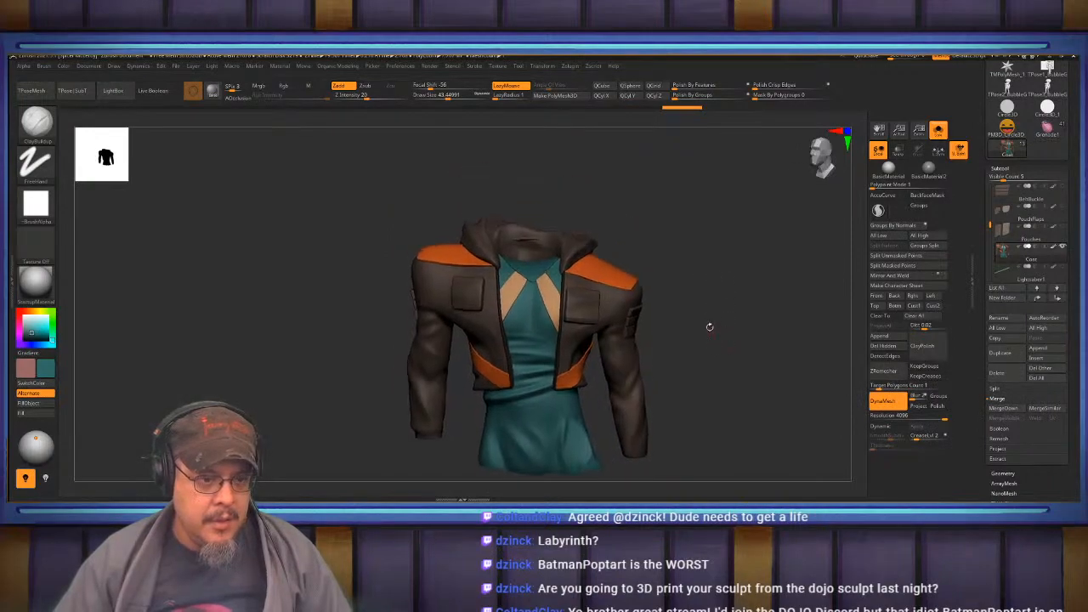
pyautogui.keyDown('ctrl'); pyautogui.moveTo(709, 287); pyautogui.dragTo(733, 328); pyautogui.keyUp('ctrl')
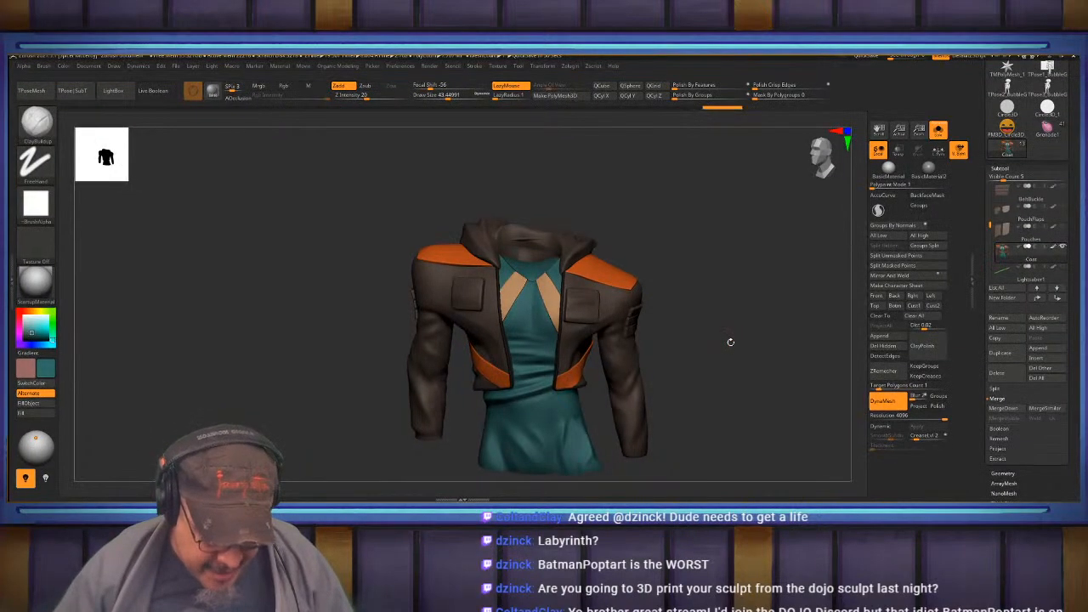
# Inspect the merged coat, shirt and trim mesh, including the coat's lower edge, the shirt's inside and the sleeve openings.
pyautogui.keyDown('shift'); pyautogui.moveTo(741, 341); pyautogui.dragTo(710, 372); pyautogui.keyUp('shift')
pyautogui.hotkey('shift', 'f')
pyautogui.hotkey('shift', 'f')
pyautogui.moveTo(814, 328); pyautogui.dragTo(782, 328)
pyautogui.keyDown('alt'); pyautogui.moveTo(783, 328); pyautogui.dragTo(752, 367); pyautogui.keyUp('alt')
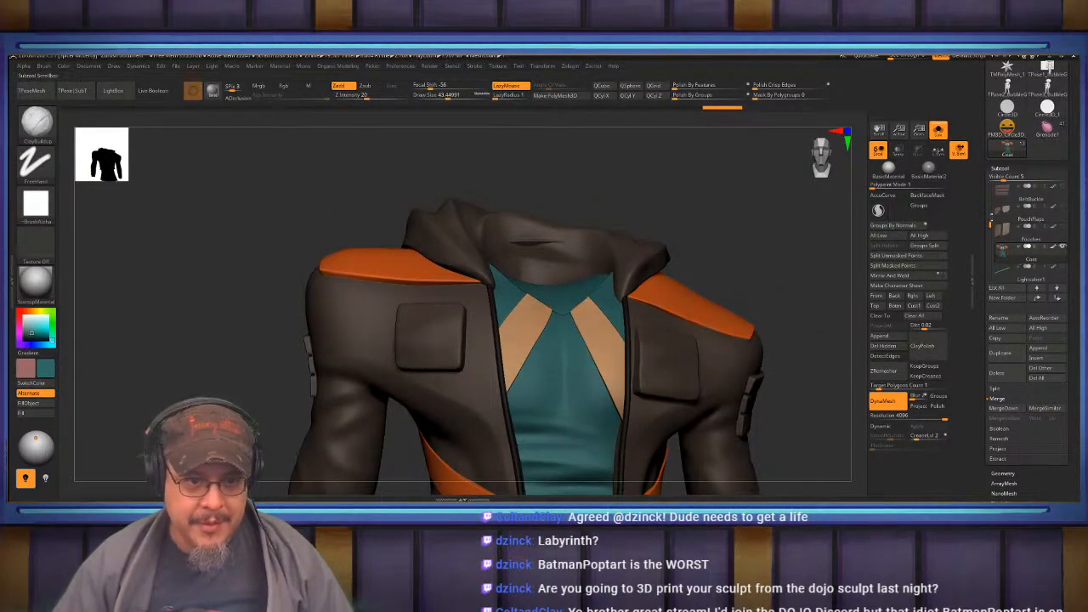
pyautogui.moveTo(991, 222); pyautogui.dragTo(991, 194)
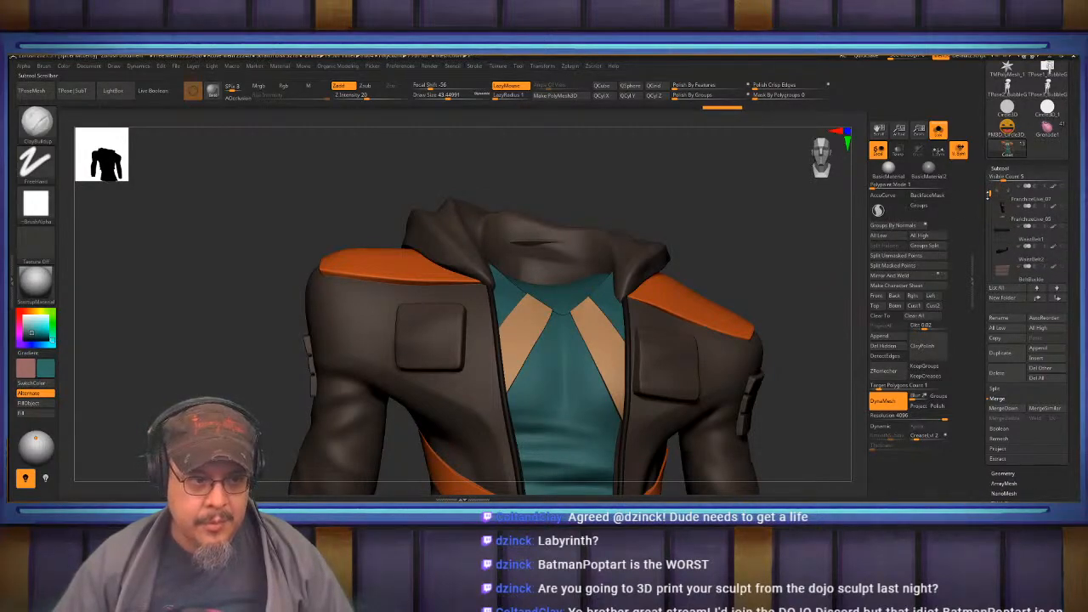
pyautogui.press('f')
pyautogui.moveTo(767, 299)
pyautogui.mouseDown()
pyautogui.moveTo(730, 338)
pyautogui.moveTo(756, 335)
pyautogui.moveTo(746, 318)
pyautogui.moveTo(753, 257)
pyautogui.moveTo(790, 383)
pyautogui.mouseUp()
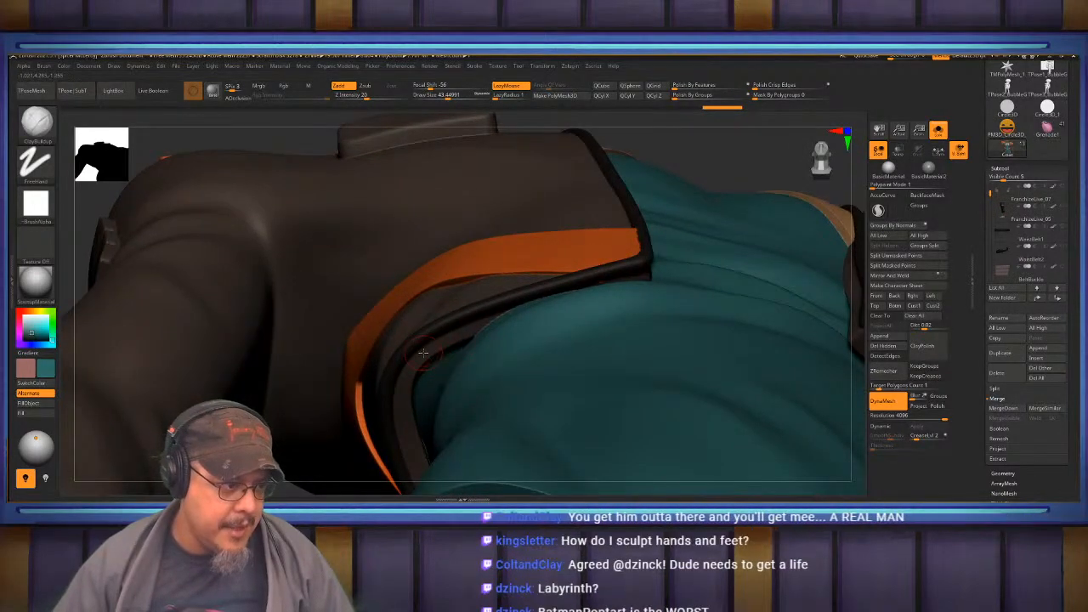
pyautogui.moveTo(575, 381)
pyautogui.mouseDown(button='right')
pyautogui.moveTo(629, 383)
pyautogui.moveTo(616, 357)
pyautogui.moveTo(625, 328)
pyautogui.moveTo(651, 313)
pyautogui.moveTo(428, 353)
pyautogui.mouseUp(button='right')
pyautogui.moveTo(604, 417); pyautogui.dragTo(656, 431, button='right')
pyautogui.press('f')
pyautogui.moveTo(732, 352); pyautogui.dragTo(673, 271, button='right')
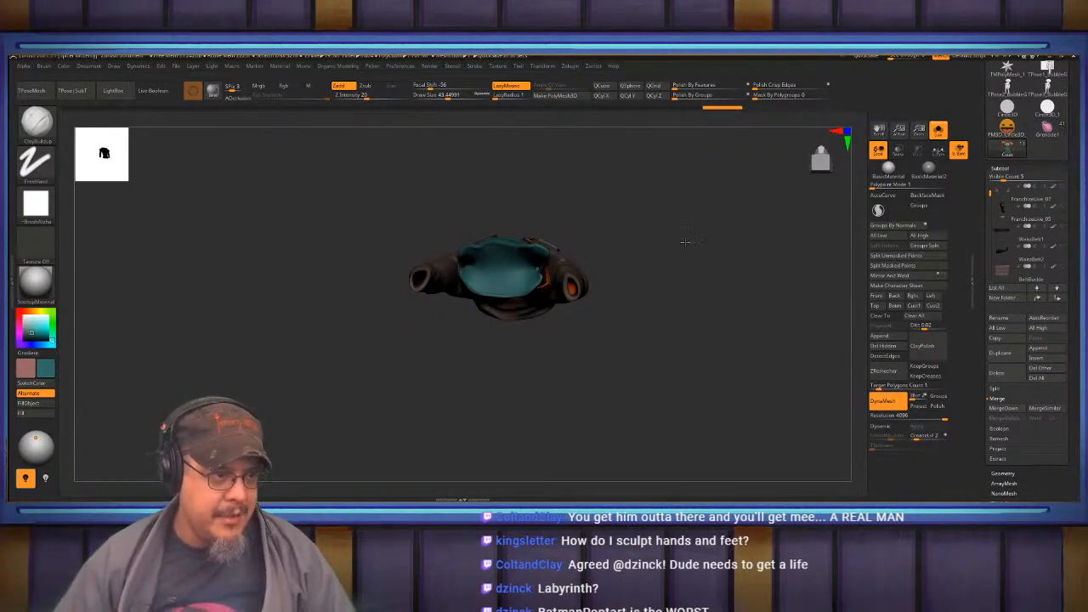
pyautogui.moveTo(682, 233); pyautogui.dragTo(685, 329, button='right')
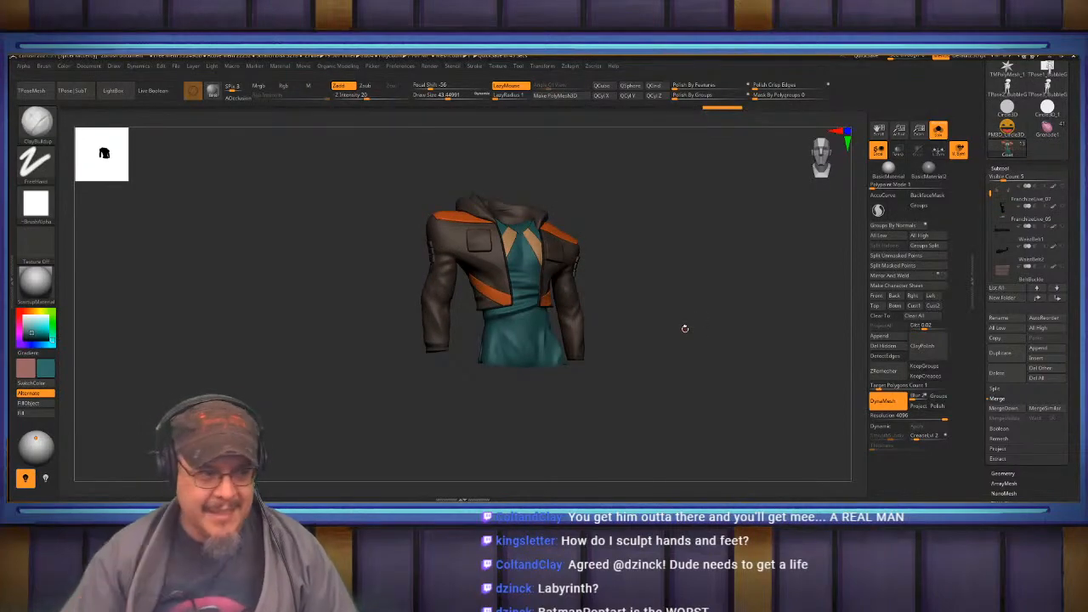
pyautogui.keyDown('ctrl'); pyautogui.moveTo(667, 311); pyautogui.dragTo(768, 297, button='right'); pyautogui.keyUp('ctrl')
pyautogui.moveTo(719, 398); pyautogui.dragTo(738, 382, button='right')
# Try to fill the inside of one sleeve opening using the Inflate brush with BackfaceMask enabled and smoothing.
pyautogui.press('b')
pyautogui.press('i')
pyautogui.press('n')
pyautogui.click(928, 196)
pyautogui.press('s')
pyautogui.moveTo(723, 369)
pyautogui.mouseDown()
pyautogui.moveTo(735, 372)
pyautogui.moveTo(714, 366)
pyautogui.mouseUp()
pyautogui.press('ctrl')
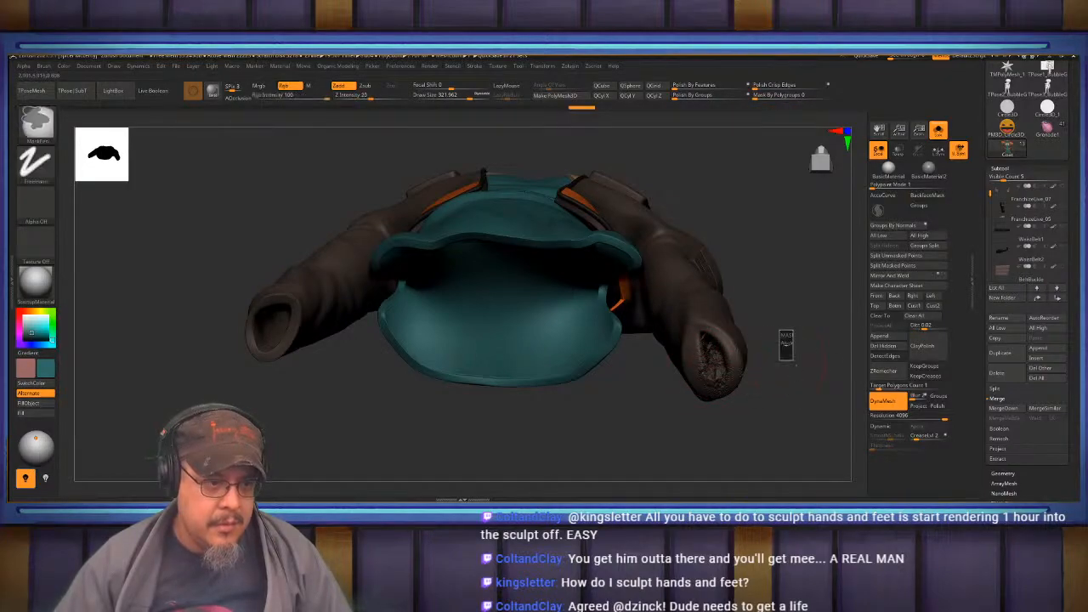
pyautogui.keyDown('ctrl'); pyautogui.moveTo(797, 366); pyautogui.dragTo(749, 394); pyautogui.keyUp('ctrl')
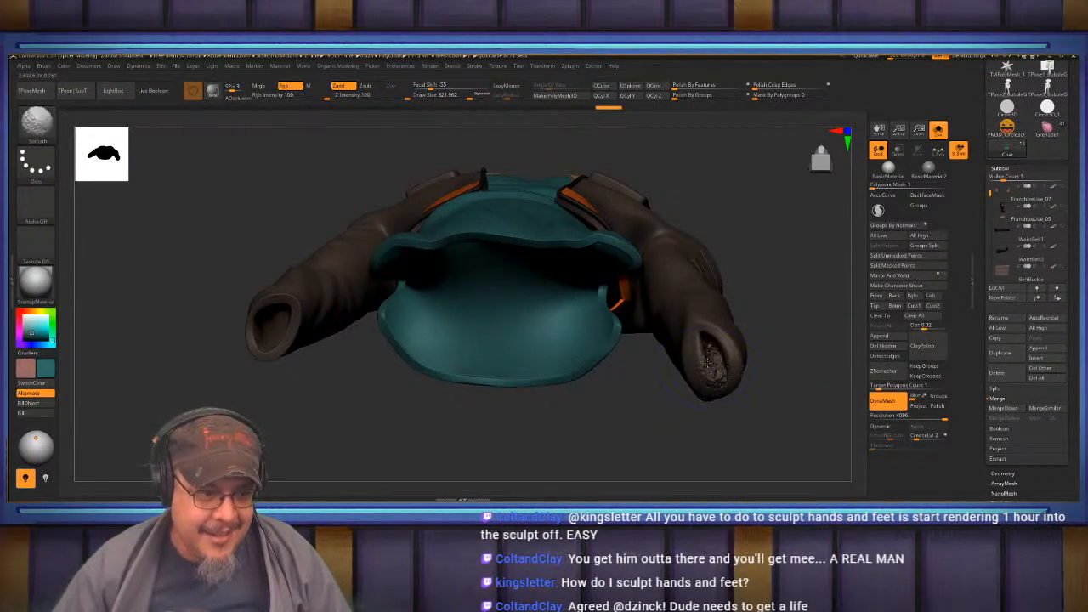
pyautogui.moveTo(821, 419); pyautogui.dragTo(803, 353)
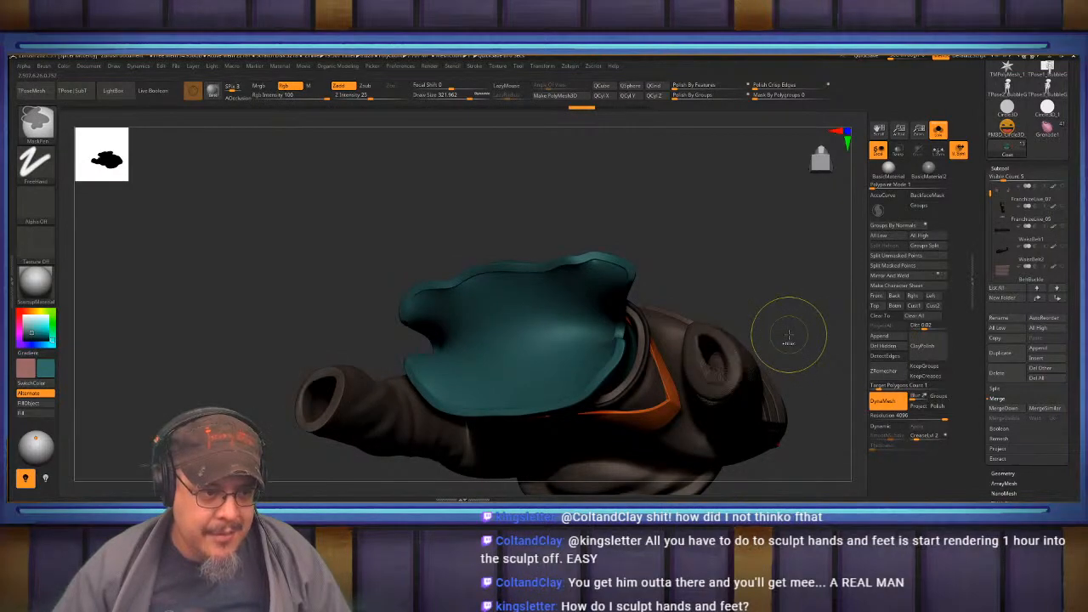
pyautogui.moveTo(789, 334)
pyautogui.keyDown('shift'); pyautogui.mouseDown()
pyautogui.moveTo(789, 323)
pyautogui.moveTo(780, 349)
pyautogui.mouseUp(); pyautogui.keyUp('shift')
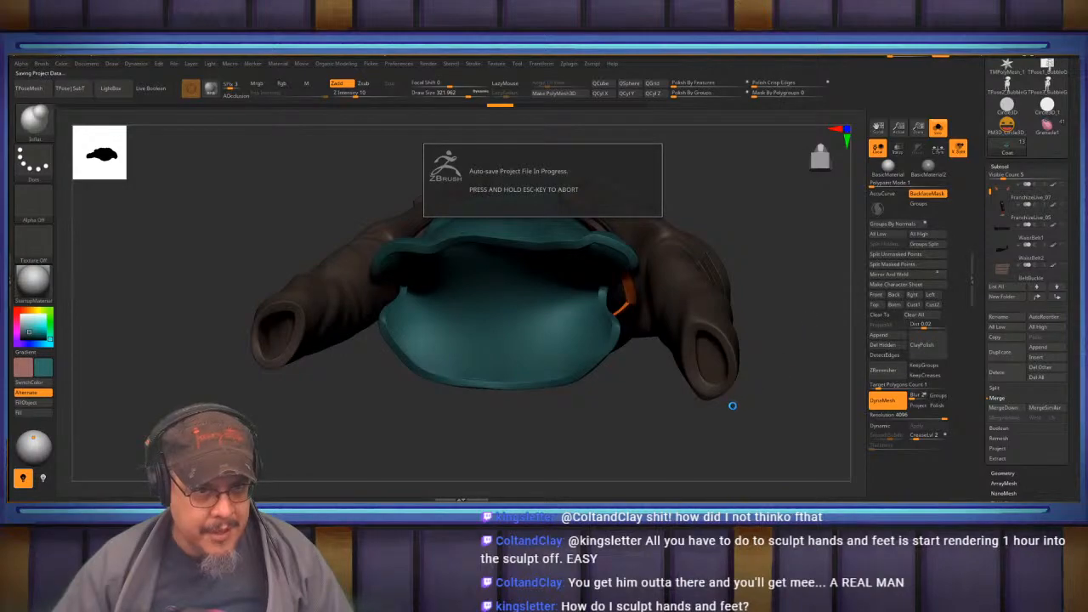
# Duplicate the Coat subtool, make the two sleeve cuffs a separate polygroup by masking, and isolate them.
pyautogui.moveTo(783, 353); pyautogui.dragTo(791, 379)
pyautogui.moveTo(794, 331)
pyautogui.mouseDown()
pyautogui.moveTo(791, 426)
pyautogui.moveTo(766, 387)
pyautogui.mouseUp()
pyautogui.moveTo(766, 387)
pyautogui.mouseDown()
pyautogui.moveTo(749, 384)
pyautogui.moveTo(760, 382)
pyautogui.mouseUp()
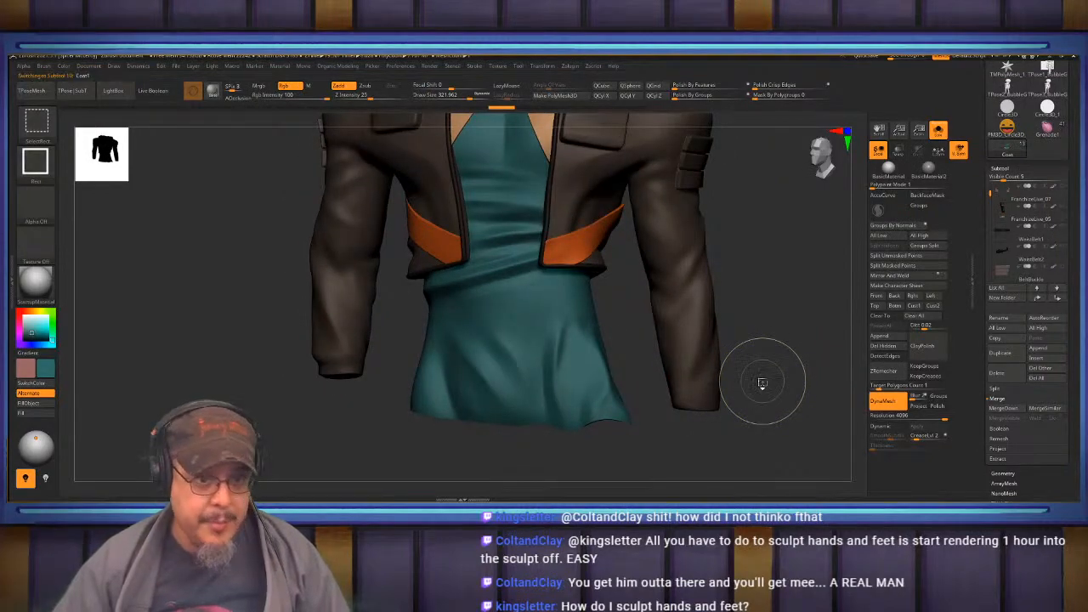
pyautogui.moveTo(759, 437)
pyautogui.keyDown('alt'); pyautogui.mouseDown()
pyautogui.moveTo(759, 395)
pyautogui.moveTo(659, 341)
pyautogui.mouseUp(); pyautogui.keyUp('alt')
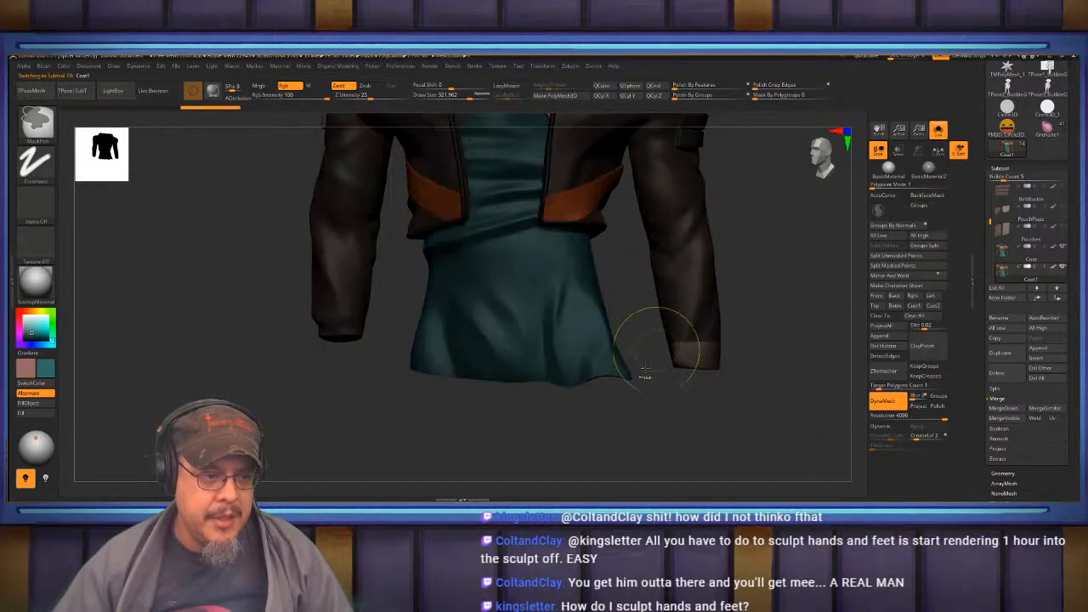
pyautogui.keyDown('ctrl'); pyautogui.moveTo(369, 379); pyautogui.dragTo(301, 310); pyautogui.keyUp('ctrl')
pyautogui.moveTo(772, 393); pyautogui.dragTo(772, 357)
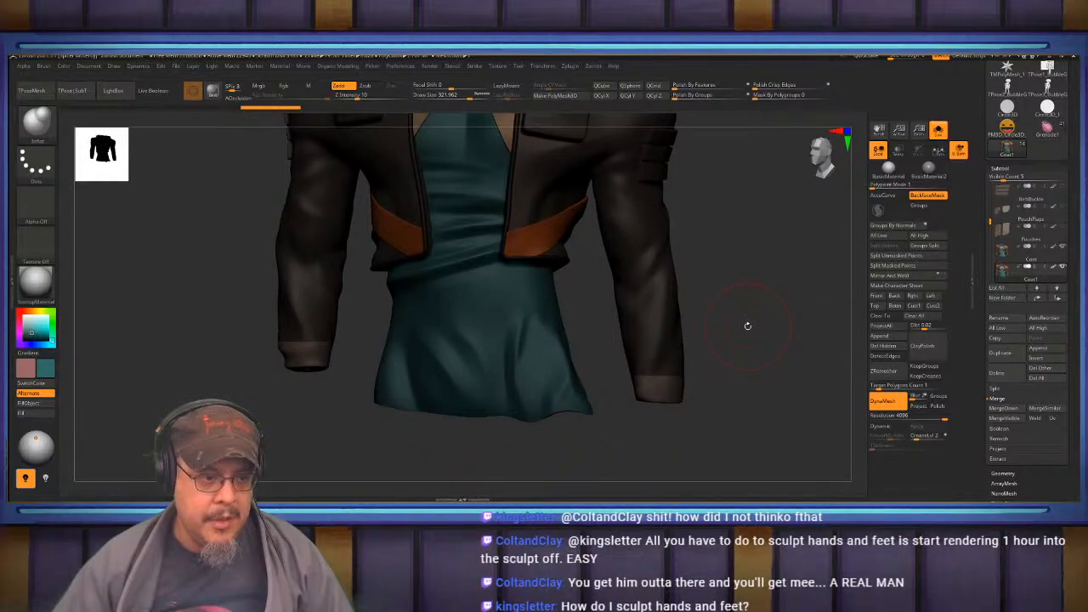
pyautogui.keyDown('ctrl'); pyautogui.moveTo(748, 328); pyautogui.dragTo(746, 341); pyautogui.keyUp('ctrl')
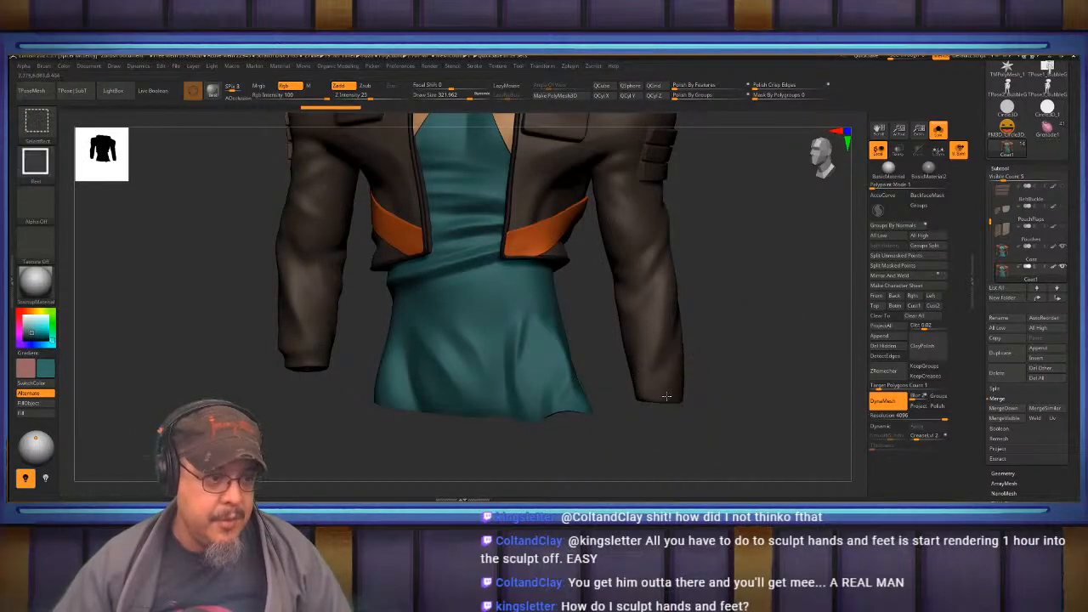
pyautogui.keyDown('ctrl'); pyautogui.keyDown('shift'); pyautogui.click(670, 394); pyautogui.keyUp('shift'); pyautogui.keyUp('ctrl')
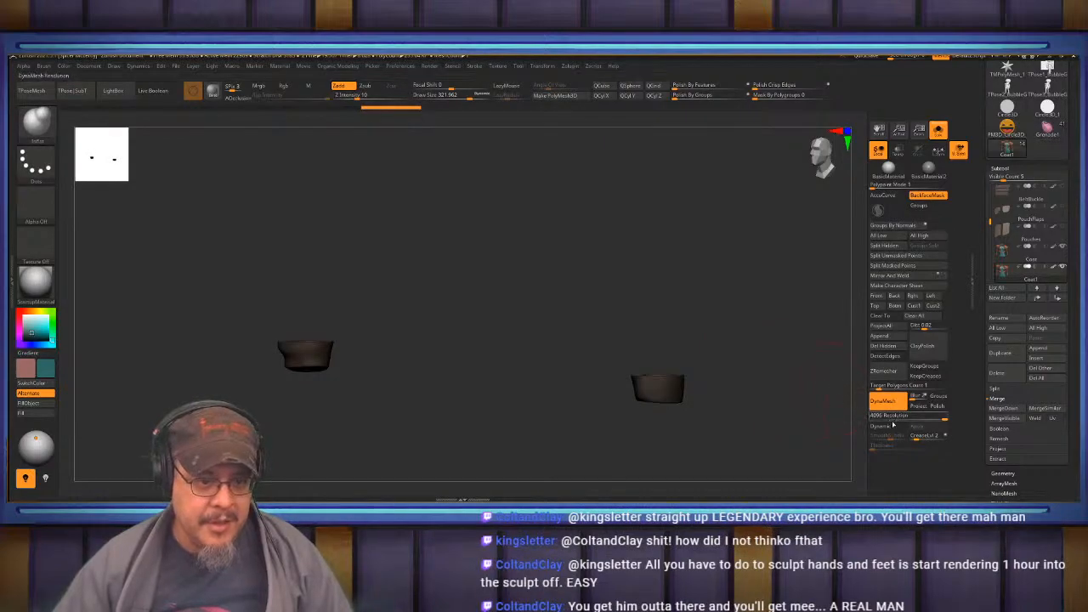
# Try deleting the hidden geometry and closing the isolated sleeve cuffs with DynaMesh.
pyautogui.click(885, 346)
pyautogui.moveTo(714, 280); pyautogui.dragTo(741, 321)
pyautogui.keyDown('ctrl'); pyautogui.moveTo(753, 367); pyautogui.dragTo(748, 395); pyautogui.keyUp('ctrl')
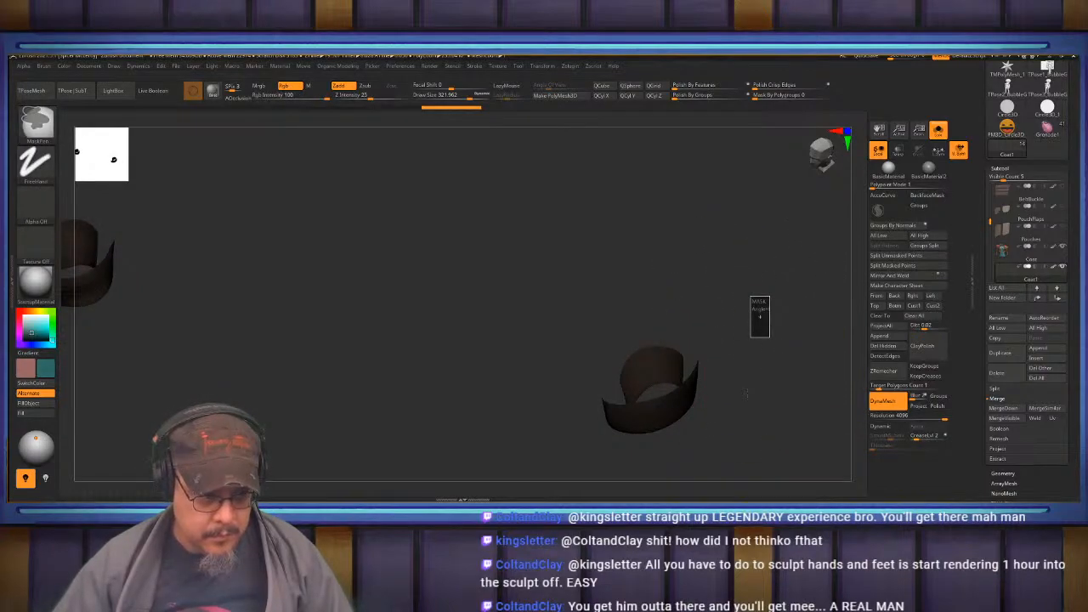
pyautogui.moveTo(748, 389)
pyautogui.mouseDown()
pyautogui.moveTo(748, 250)
pyautogui.moveTo(743, 281)
pyautogui.moveTo(769, 287)
pyautogui.moveTo(780, 307)
pyautogui.moveTo(779, 250)
pyautogui.moveTo(779, 306)
pyautogui.moveTo(797, 338)
pyautogui.mouseUp()
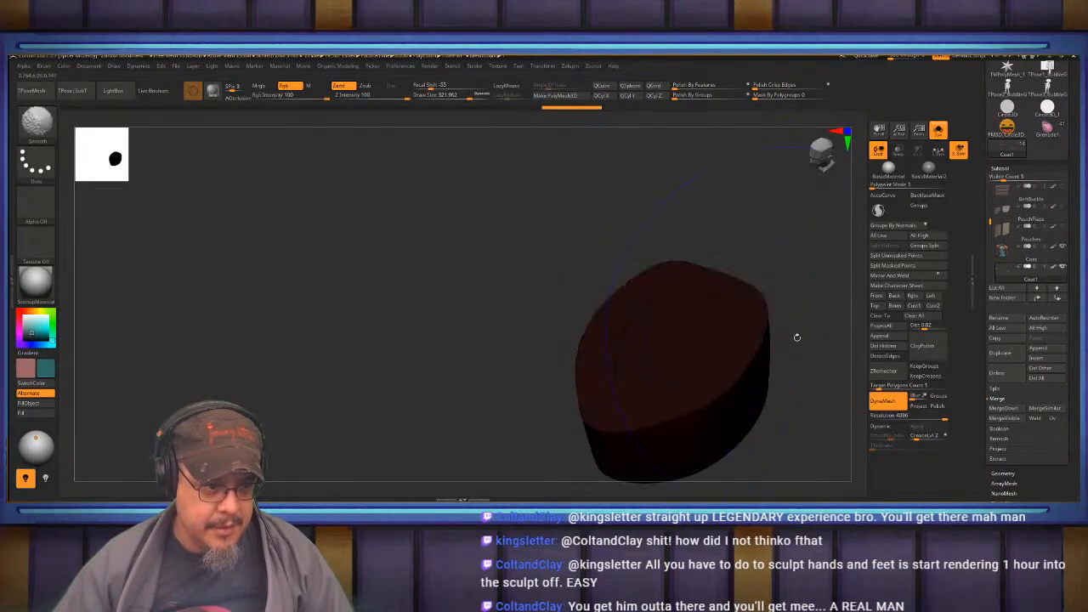
pyautogui.moveTo(796, 376); pyautogui.dragTo(761, 249)
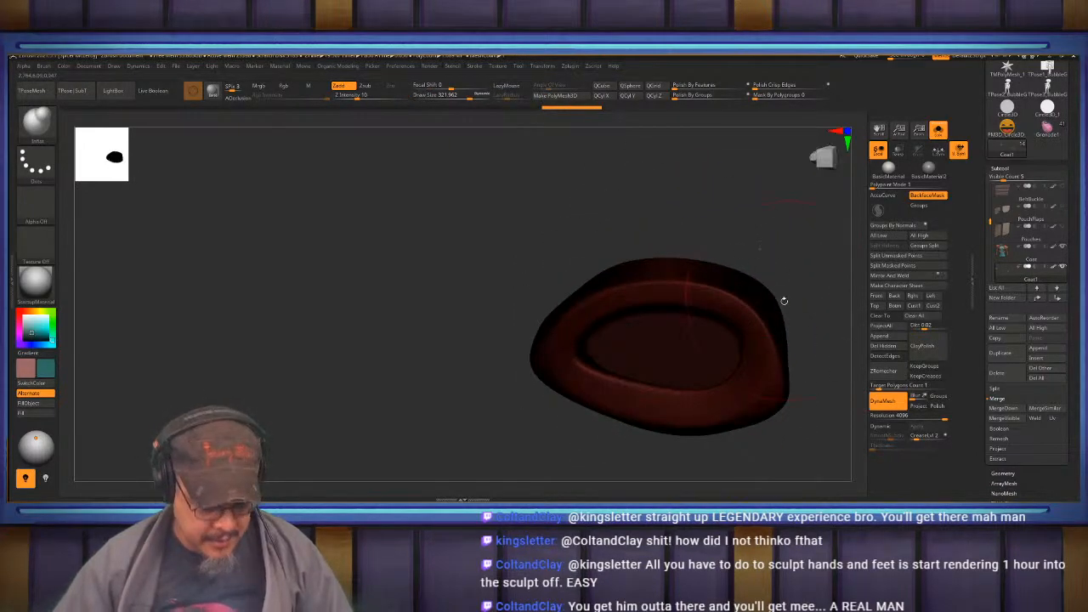
# Try inflating the recessed surface inside the closed cuff, and undo the strokes.
pyautogui.press('b')
pyautogui.press('i')
pyautogui.press('n')
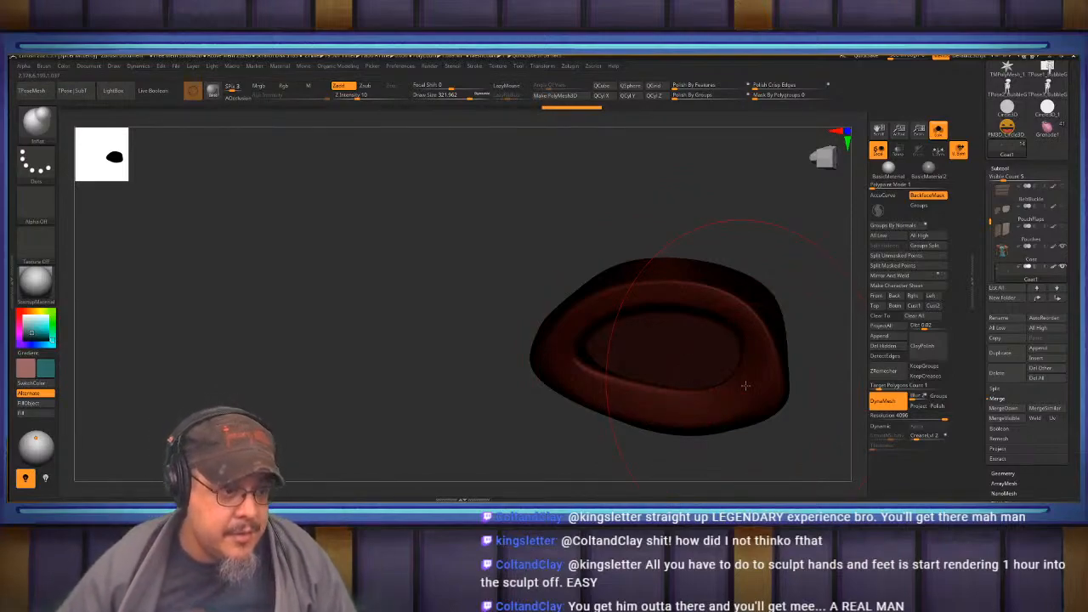
pyautogui.moveTo(251, 374); pyautogui.dragTo(261, 350)
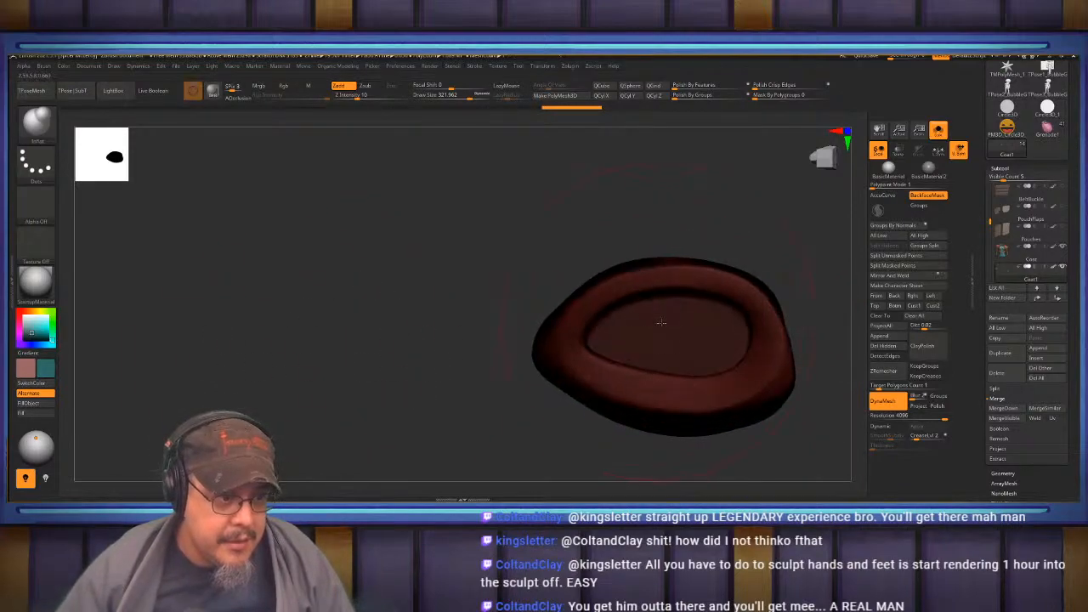
pyautogui.moveTo(680, 334); pyautogui.dragTo(633, 345)
pyautogui.hotkey('ctrl', 'z')
pyautogui.hotkey('ctrl', 'z')
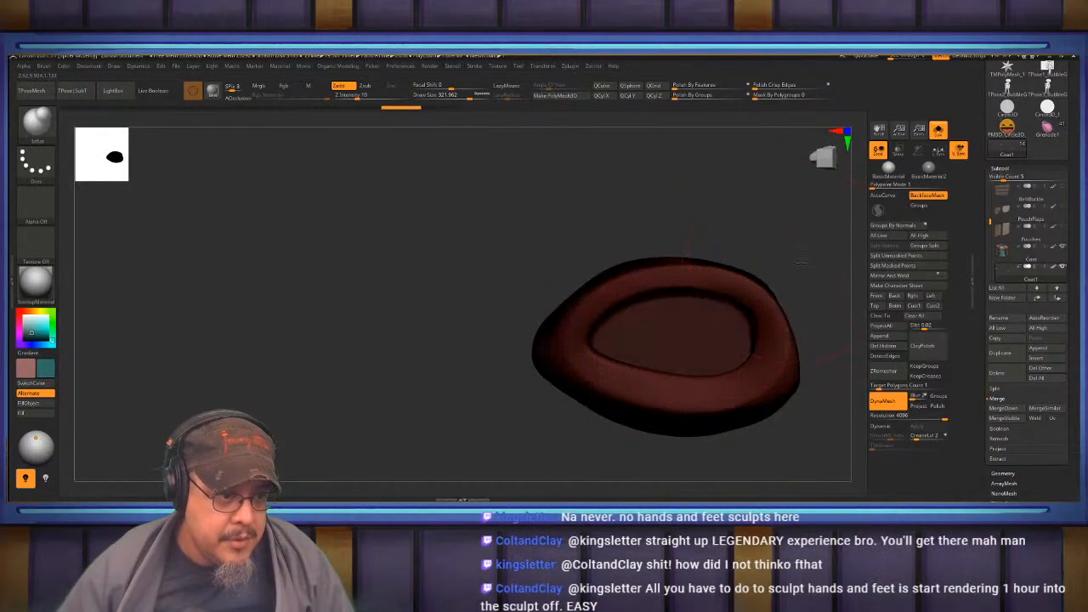
# Try inflating and smoothing the cuff's recess from an angle, and undo back to the open cuff bands.
pyautogui.moveTo(801, 260); pyautogui.dragTo(835, 271)
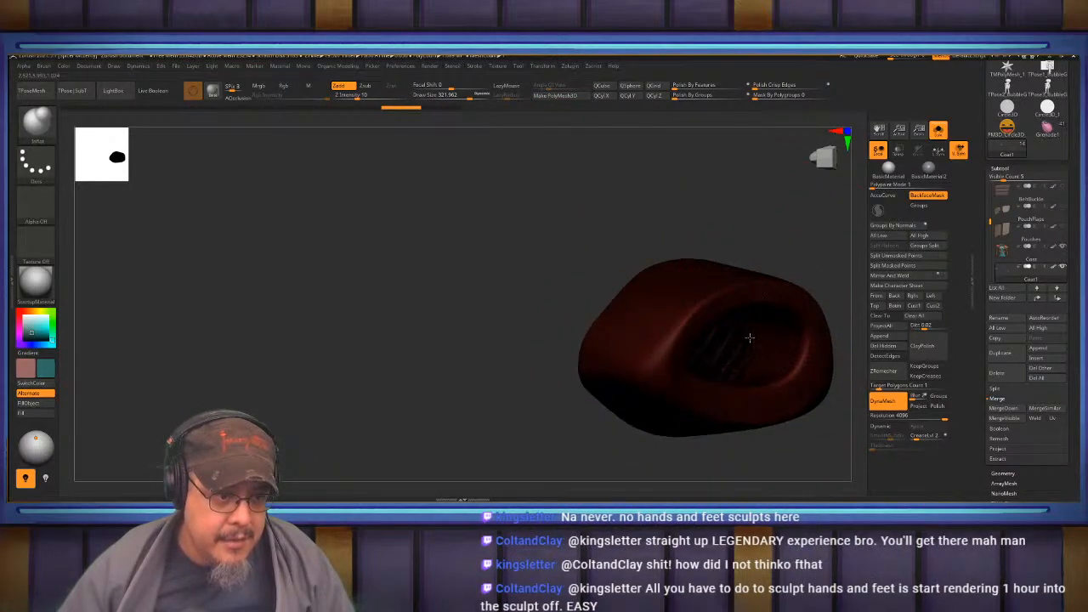
pyautogui.moveTo(728, 351)
pyautogui.mouseDown()
pyautogui.moveTo(730, 333)
pyautogui.moveTo(748, 361)
pyautogui.mouseUp()
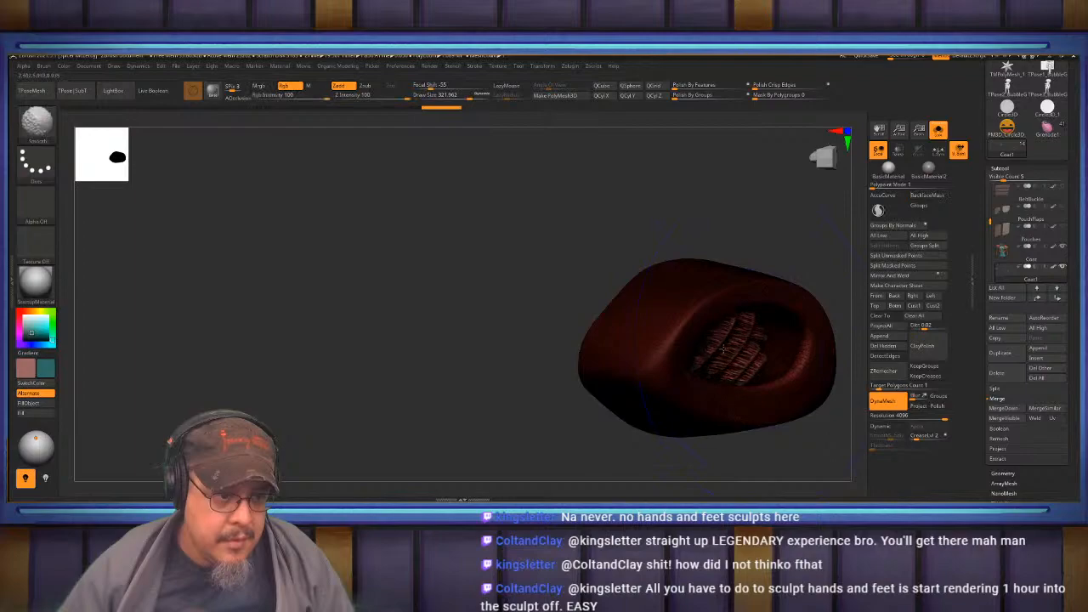
pyautogui.keyDown('shift'); pyautogui.moveTo(657, 354); pyautogui.dragTo(653, 358); pyautogui.keyUp('shift')
pyautogui.moveTo(535, 340)
pyautogui.mouseDown()
pyautogui.moveTo(517, 425)
pyautogui.moveTo(545, 420)
pyautogui.moveTo(537, 384)
pyautogui.mouseUp()
pyautogui.hotkey('ctrl', 'z')
pyautogui.hotkey('ctrl', 'z')
pyautogui.hotkey('ctrl', 'z')
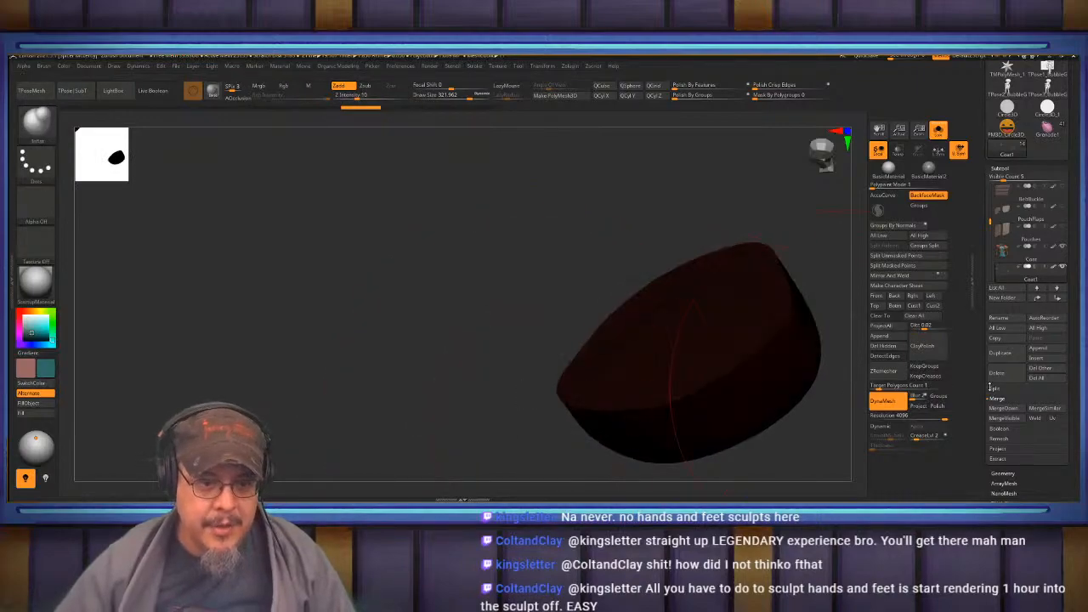
pyautogui.hotkey('ctrl', 'z')
pyautogui.hotkey('ctrl', 'z')
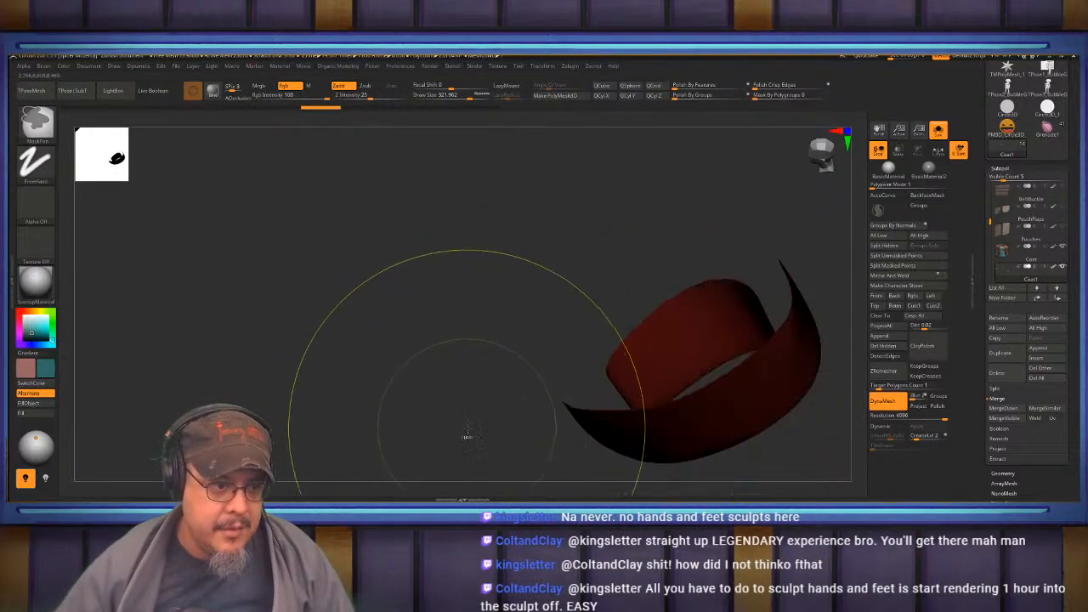
# Try masking the cuff band and assigning it a new polygroup, and undo the regrouping.
pyautogui.keyDown('shift'); pyautogui.moveTo(479, 417); pyautogui.dragTo(480, 419); pyautogui.keyUp('shift')
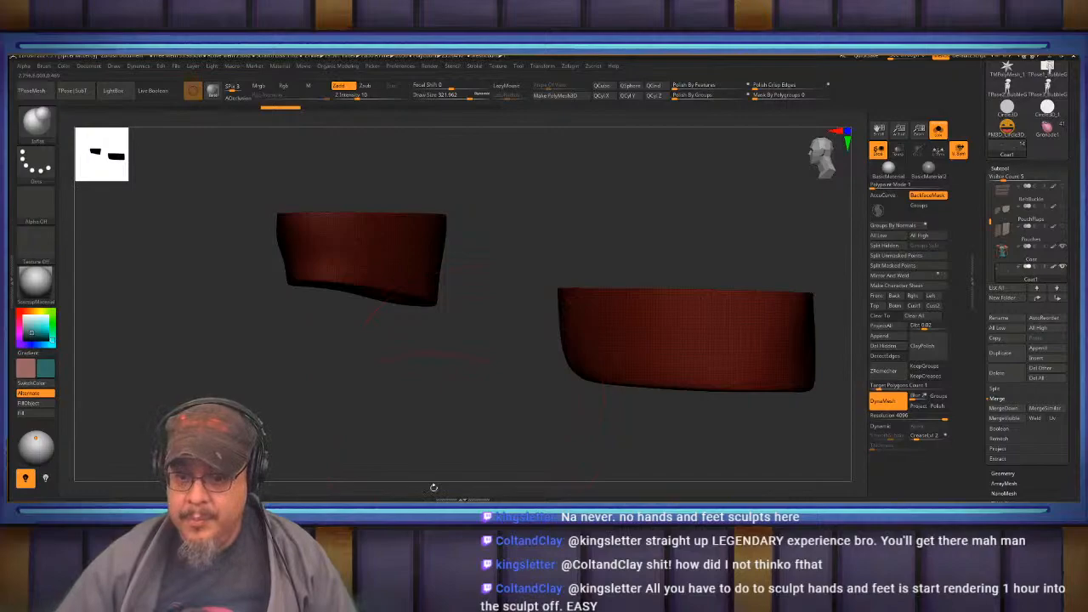
pyautogui.moveTo(453, 453)
pyautogui.keyDown('alt'); pyautogui.mouseDown()
pyautogui.moveTo(454, 394)
pyautogui.moveTo(456, 439)
pyautogui.moveTo(408, 426)
pyautogui.mouseUp(); pyautogui.keyUp('alt')
pyautogui.press('f')
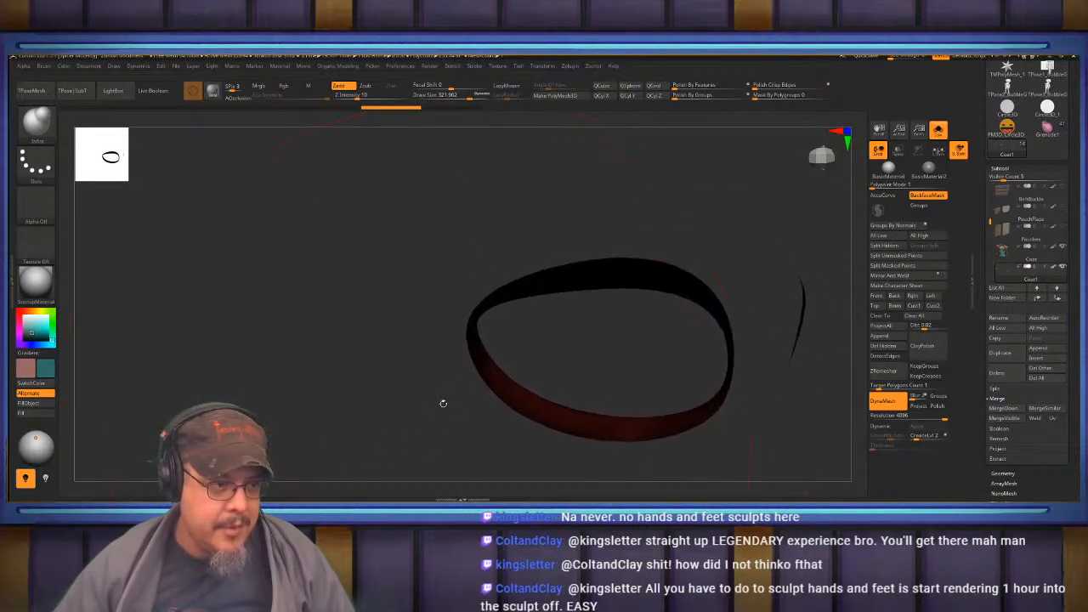
pyautogui.press('ctrl')
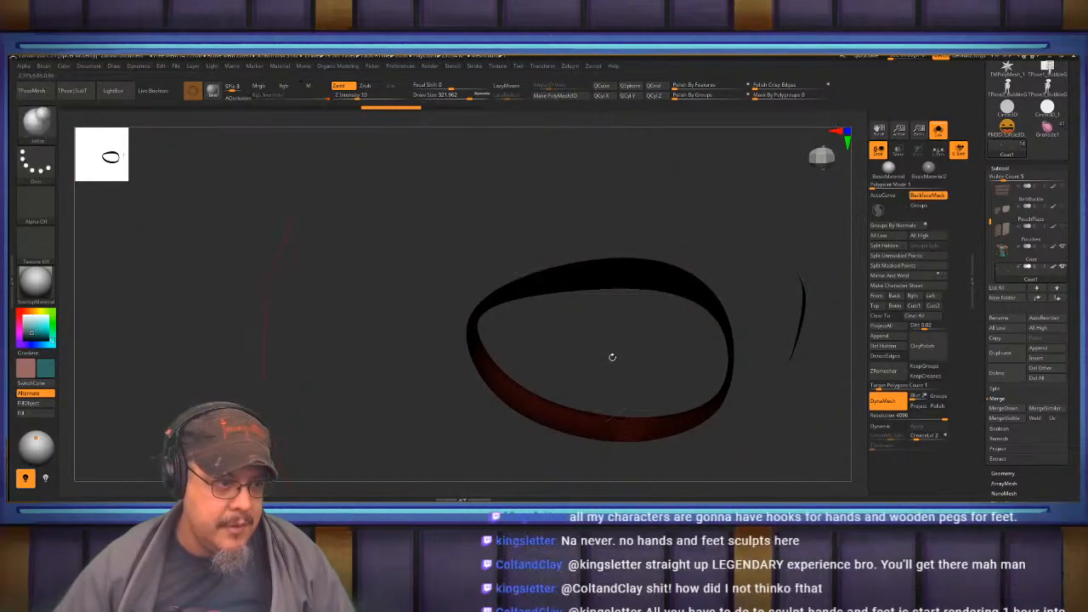
pyautogui.moveTo(613, 358); pyautogui.dragTo(616, 359)
pyautogui.keyDown('ctrl'); pyautogui.moveTo(692, 416); pyautogui.dragTo(649, 422); pyautogui.keyUp('ctrl')
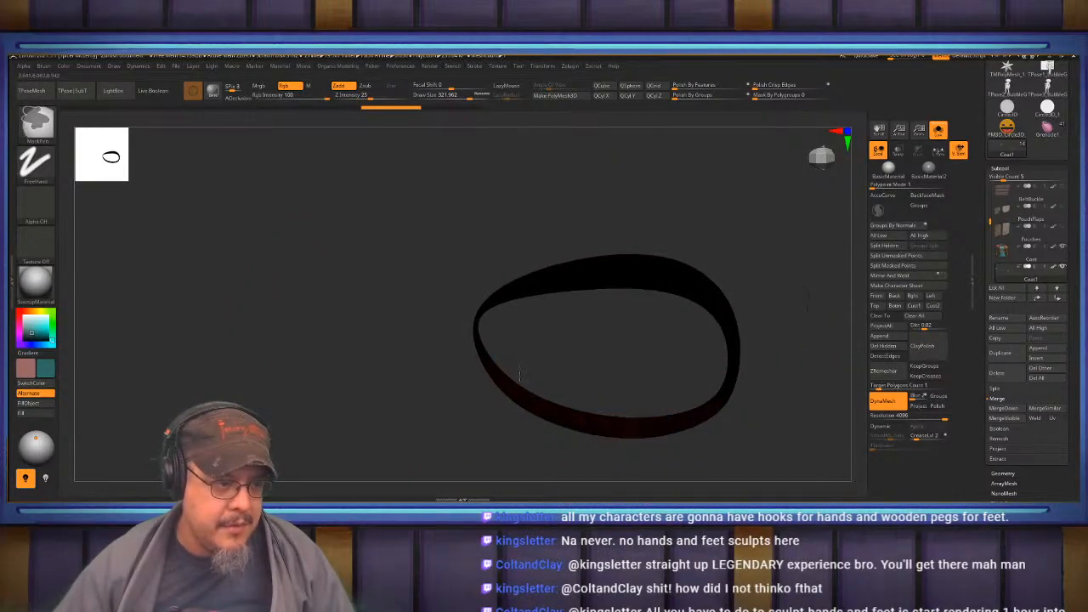
pyautogui.moveTo(592, 370)
pyautogui.mouseDown()
pyautogui.moveTo(584, 236)
pyautogui.moveTo(609, 342)
pyautogui.moveTo(614, 192)
pyautogui.mouseUp()
pyautogui.hotkey('ctrl', 'w')
pyautogui.hotkey('ctrl', 'z')
pyautogui.keyDown('alt'); pyautogui.moveTo(671, 230); pyautogui.dragTo(614, 240); pyautogui.keyUp('alt')
pyautogui.moveTo(677, 283)
pyautogui.keyDown('ctrl'); pyautogui.mouseDown()
pyautogui.moveTo(752, 352)
pyautogui.moveTo(705, 260)
pyautogui.moveTo(742, 374)
pyautogui.moveTo(749, 349)
pyautogui.moveTo(752, 470)
pyautogui.moveTo(798, 491)
pyautogui.mouseUp(); pyautogui.keyUp('ctrl')
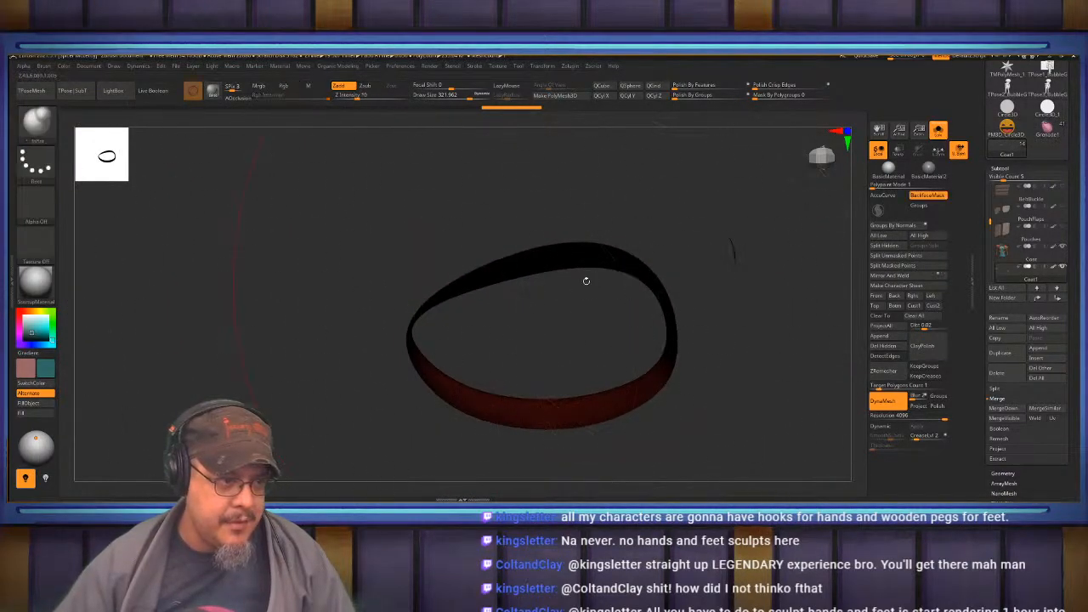
# Choose SelectLasso as the active selection brush and isolate one sleeve cuff by lassoing around its outline.
pyautogui.press('b')
pyautogui.press('m')
pyautogui.press('v')
pyautogui.moveTo(442, 264)
pyautogui.keyDown('ctrl'); pyautogui.keyDown('shift'); pyautogui.mouseDown()
pyautogui.moveTo(583, 232)
pyautogui.moveTo(590, 255)
pyautogui.mouseUp(); pyautogui.keyUp('shift'); pyautogui.keyUp('ctrl')
pyautogui.keyDown('ctrl'); pyautogui.keyDown('shift'); pyautogui.click(654, 272); pyautogui.keyUp('shift'); pyautogui.keyUp('ctrl')
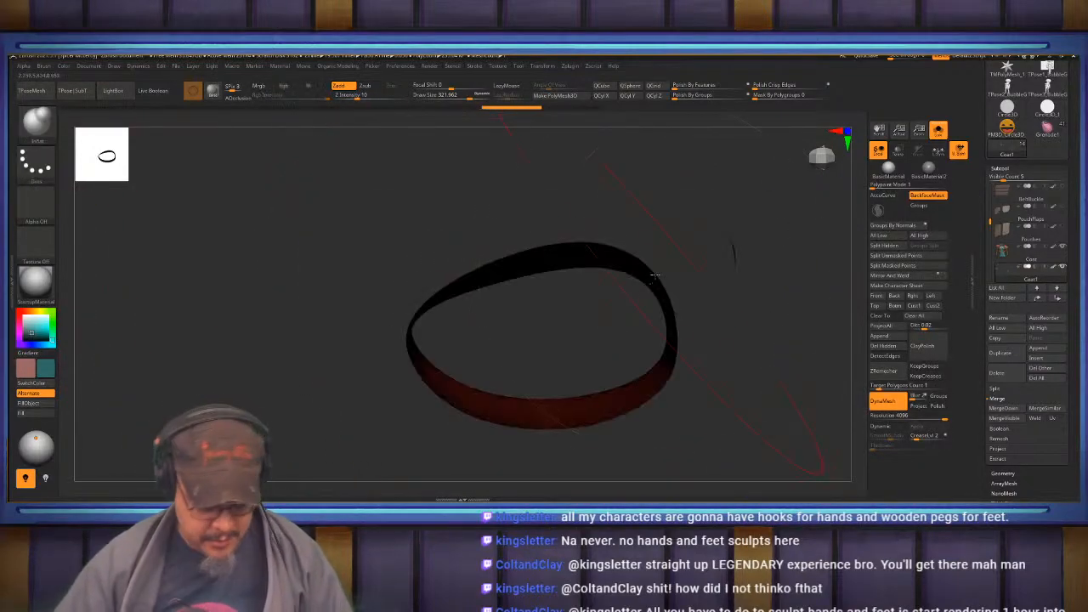
pyautogui.press('b')
pyautogui.press('s')
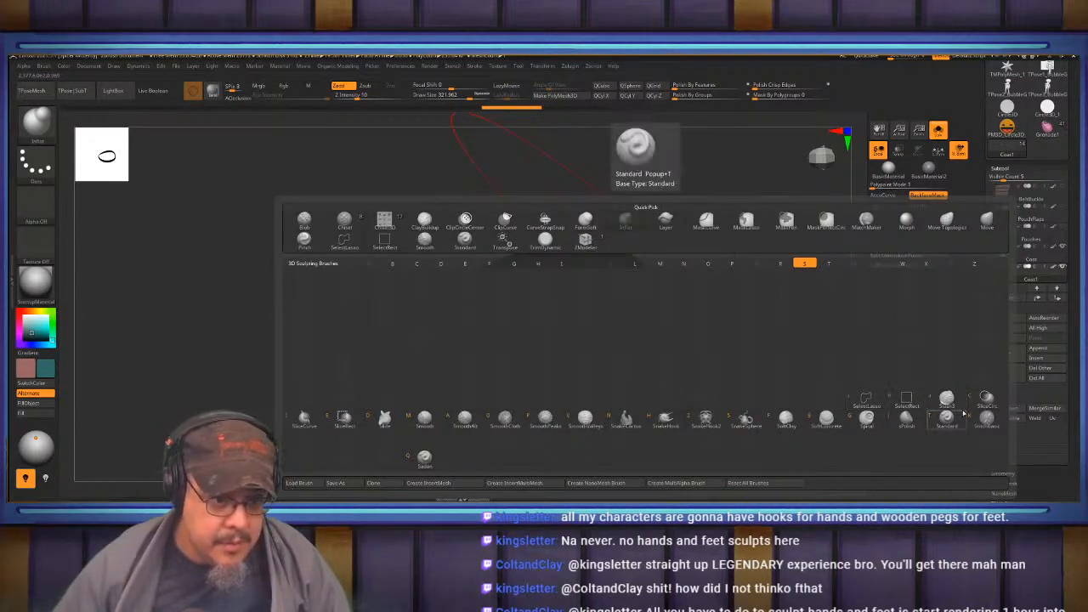
pyautogui.click(876, 401)
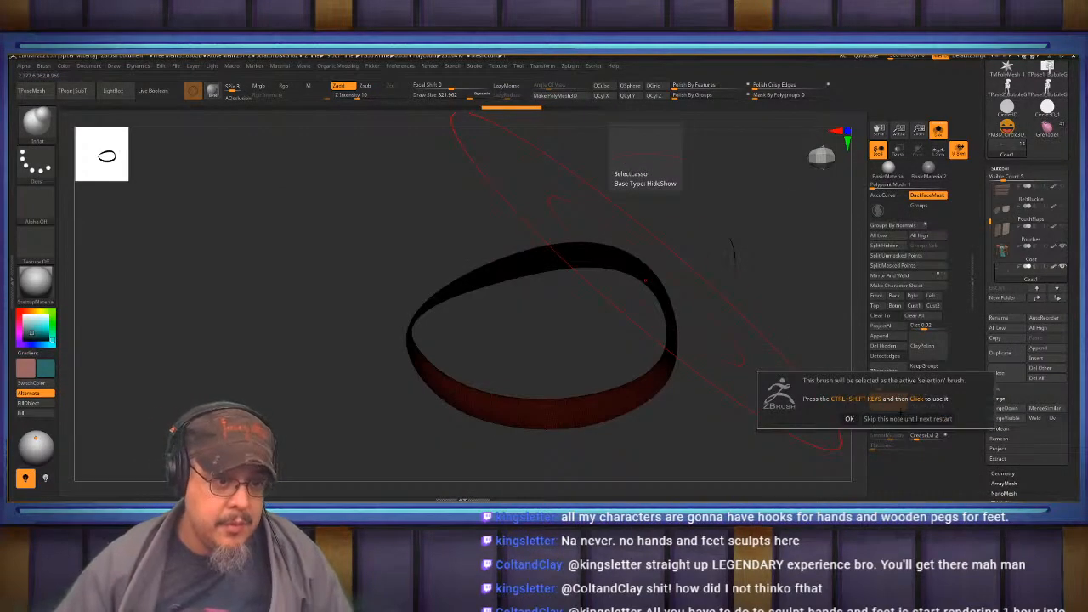
pyautogui.click(906, 419)
pyautogui.moveTo(465, 245)
pyautogui.keyDown('ctrl'); pyautogui.keyDown('shift'); pyautogui.mouseDown()
pyautogui.moveTo(663, 241)
pyautogui.moveTo(697, 327)
pyautogui.moveTo(668, 408)
pyautogui.moveTo(595, 438)
pyautogui.moveTo(511, 439)
pyautogui.moveTo(455, 423)
pyautogui.moveTo(415, 390)
pyautogui.moveTo(388, 343)
pyautogui.mouseUp(); pyautogui.keyUp('shift'); pyautogui.keyUp('ctrl')
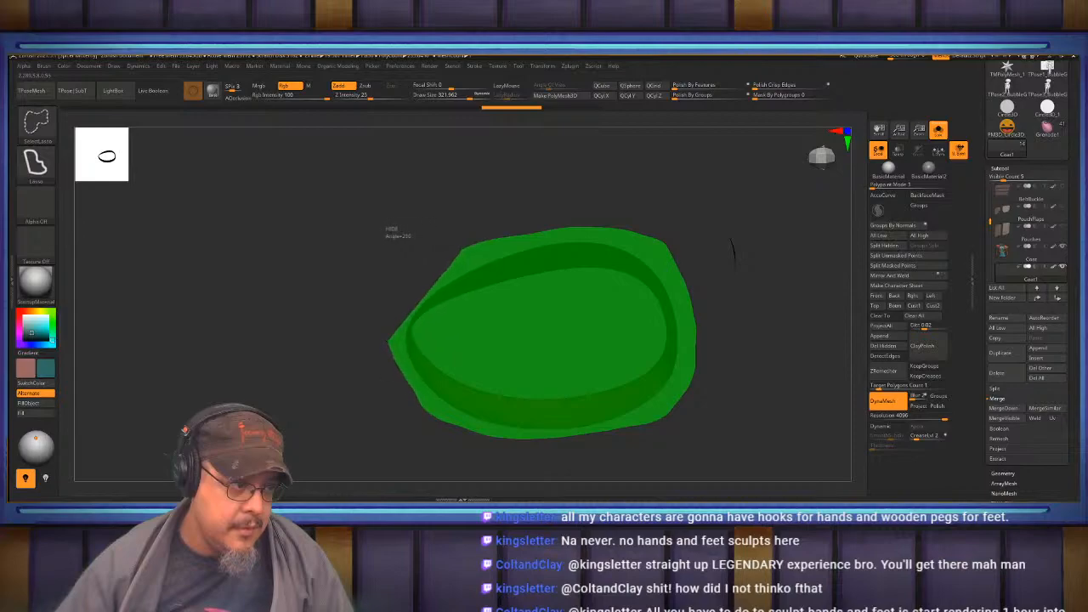
# Isolate the sleeve cuff shells with lasso selections and delete the hidden geometry.
pyautogui.moveTo(752, 414)
pyautogui.mouseDown()
pyautogui.moveTo(736, 280)
pyautogui.moveTo(731, 317)
pyautogui.moveTo(733, 295)
pyautogui.moveTo(748, 343)
pyautogui.mouseUp()
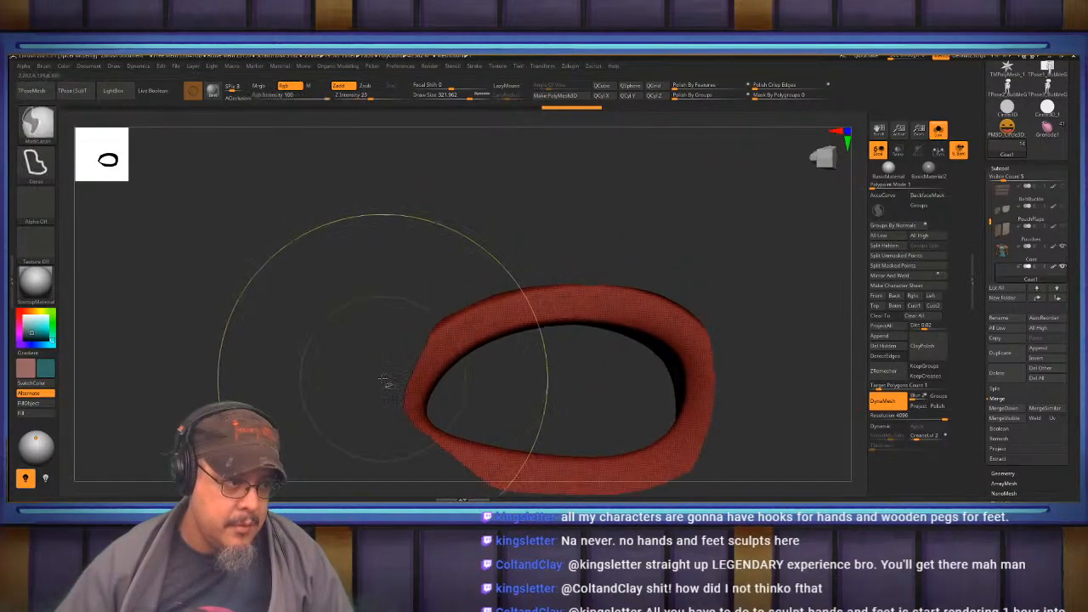
pyautogui.moveTo(454, 330)
pyautogui.keyDown('ctrl'); pyautogui.keyDown('shift'); pyautogui.mouseDown()
pyautogui.moveTo(561, 304)
pyautogui.moveTo(658, 315)
pyautogui.moveTo(748, 389)
pyautogui.moveTo(439, 215)
pyautogui.moveTo(366, 213)
pyautogui.moveTo(355, 403)
pyautogui.moveTo(366, 326)
pyautogui.moveTo(486, 302)
pyautogui.moveTo(607, 303)
pyautogui.moveTo(765, 374)
pyautogui.moveTo(462, 362)
pyautogui.moveTo(393, 332)
pyautogui.moveTo(402, 375)
pyautogui.moveTo(500, 381)
pyautogui.mouseUp(); pyautogui.keyUp('shift'); pyautogui.keyUp('ctrl')
pyautogui.moveTo(675, 373)
pyautogui.mouseDown()
pyautogui.moveTo(638, 267)
pyautogui.moveTo(706, 394)
pyautogui.moveTo(705, 364)
pyautogui.moveTo(673, 349)
pyautogui.moveTo(696, 360)
pyautogui.moveTo(683, 309)
pyautogui.moveTo(648, 314)
pyautogui.mouseUp()
pyautogui.hotkey('ctrl', 'shift')
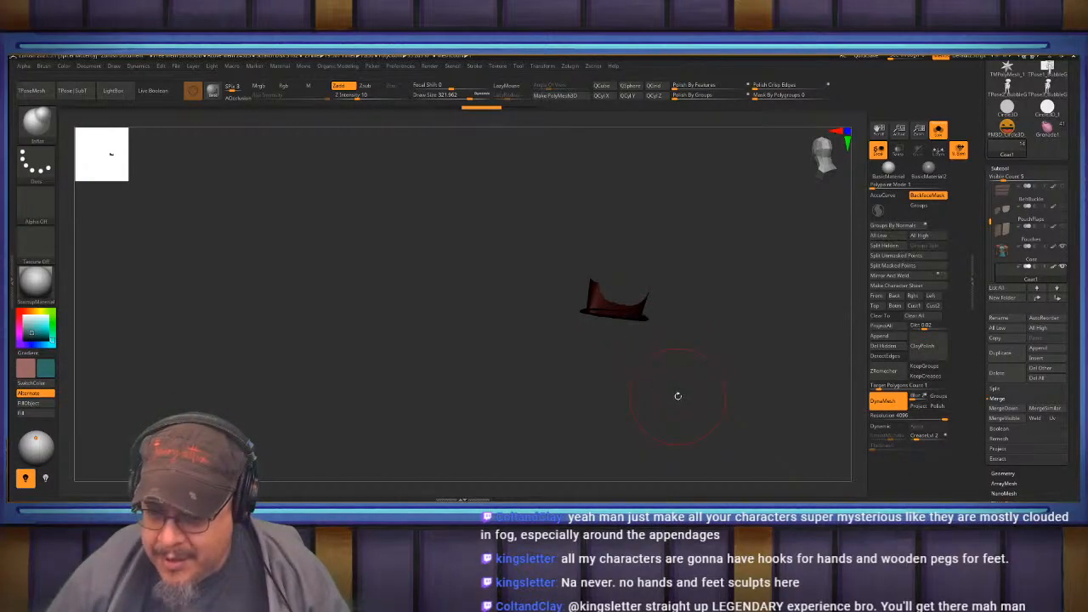
pyautogui.keyDown('shift'); pyautogui.moveTo(675, 391); pyautogui.dragTo(713, 416); pyautogui.keyUp('shift')
pyautogui.keyDown('ctrl'); pyautogui.keyDown('shift'); pyautogui.click(743, 428); pyautogui.keyUp('shift'); pyautogui.keyUp('ctrl')
pyautogui.keyDown('ctrl'); pyautogui.keyDown('shift'); pyautogui.click(713, 360); pyautogui.keyUp('shift'); pyautogui.keyUp('ctrl')
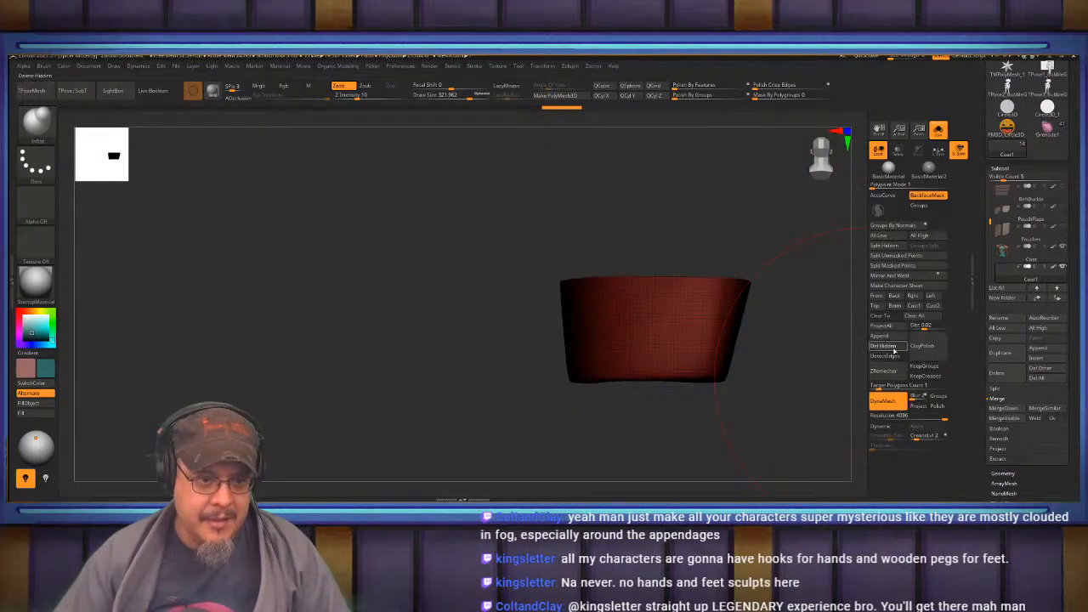
# Mask around one sleeve cuff's ring with a lasso while viewing it end-on.
pyautogui.moveTo(439, 368)
pyautogui.mouseDown()
pyautogui.moveTo(554, 394)
pyautogui.moveTo(474, 347)
pyautogui.moveTo(476, 400)
pyautogui.moveTo(469, 331)
pyautogui.mouseUp()
pyautogui.press('w')
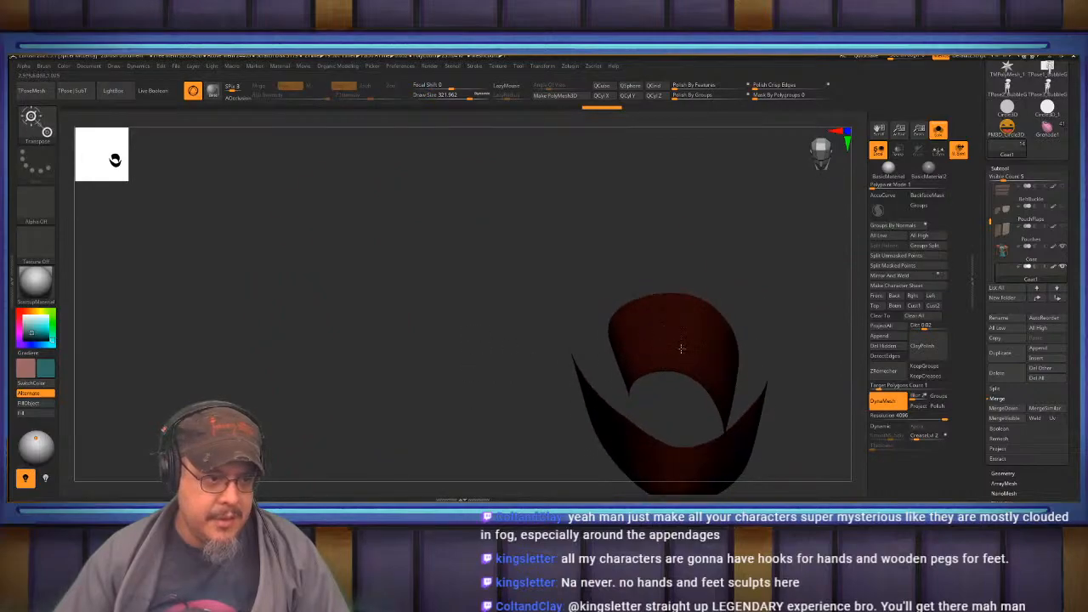
pyautogui.moveTo(749, 299); pyautogui.dragTo(754, 341)
pyautogui.moveTo(720, 484)
pyautogui.mouseDown()
pyautogui.moveTo(746, 398)
pyautogui.moveTo(775, 366)
pyautogui.mouseUp()
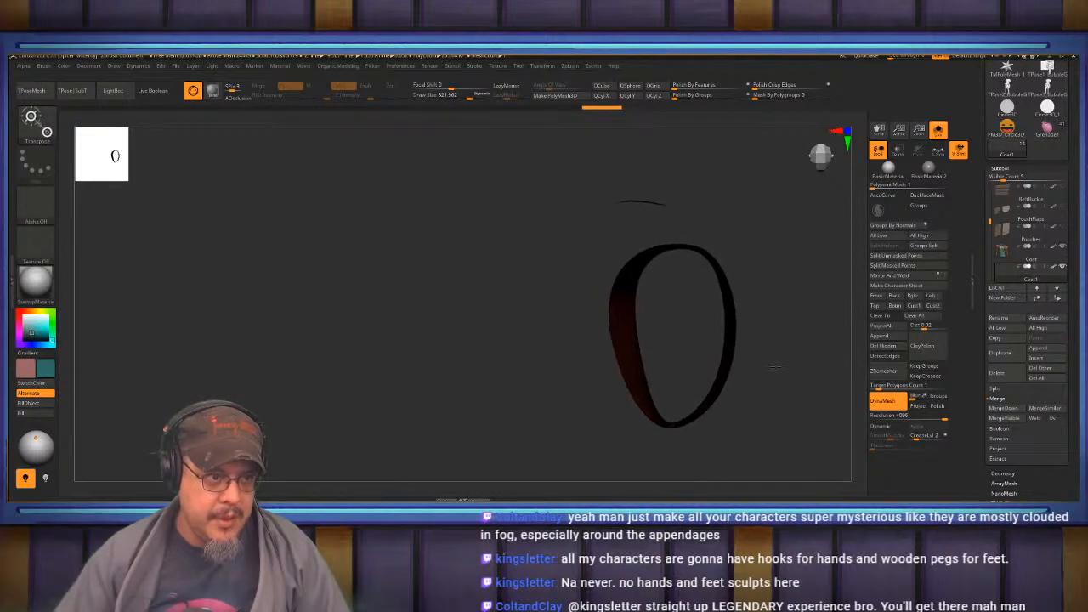
pyautogui.press('q')
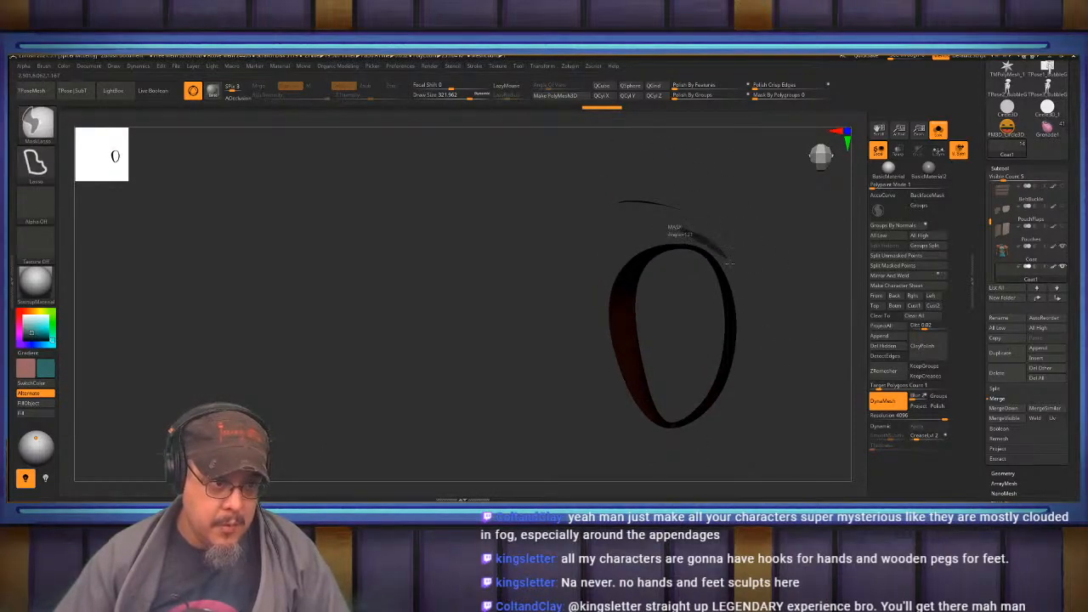
pyautogui.keyDown('ctrl'); pyautogui.moveTo(728, 386); pyautogui.dragTo(654, 430); pyautogui.keyUp('ctrl')
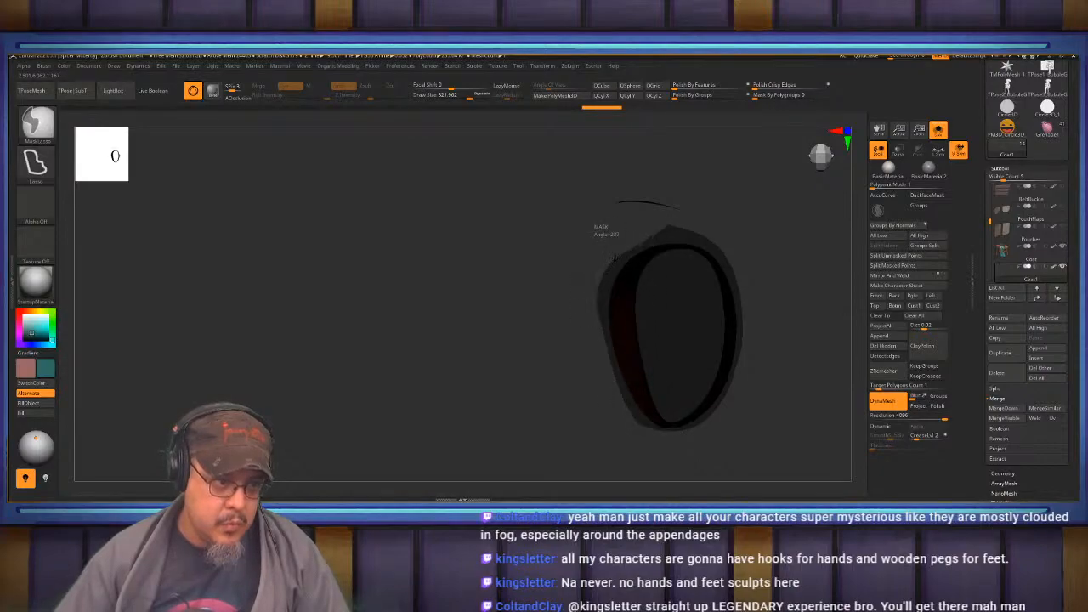
pyautogui.press('w')
# Centre the transform gizmo on the first cuff and scale its unmasked edge inward to close the opening.
pyautogui.keyDown('alt'); pyautogui.moveTo(788, 377); pyautogui.dragTo(614, 476); pyautogui.keyUp('alt')
pyautogui.keyDown('alt'); pyautogui.moveTo(338, 458); pyautogui.dragTo(859, 359); pyautogui.keyUp('alt')
pyautogui.keyDown('alt'); pyautogui.moveTo(512, 324); pyautogui.dragTo(657, 223); pyautogui.keyUp('alt')
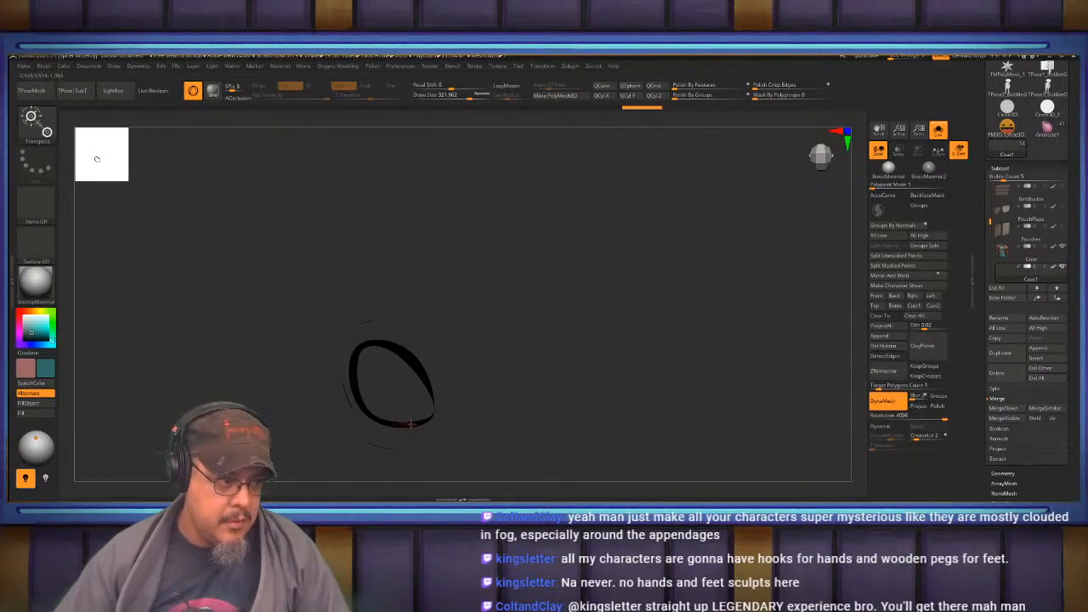
pyautogui.keyDown('alt'); pyautogui.moveTo(657, 223); pyautogui.dragTo(506, 321); pyautogui.keyUp('alt')
pyautogui.press('q')
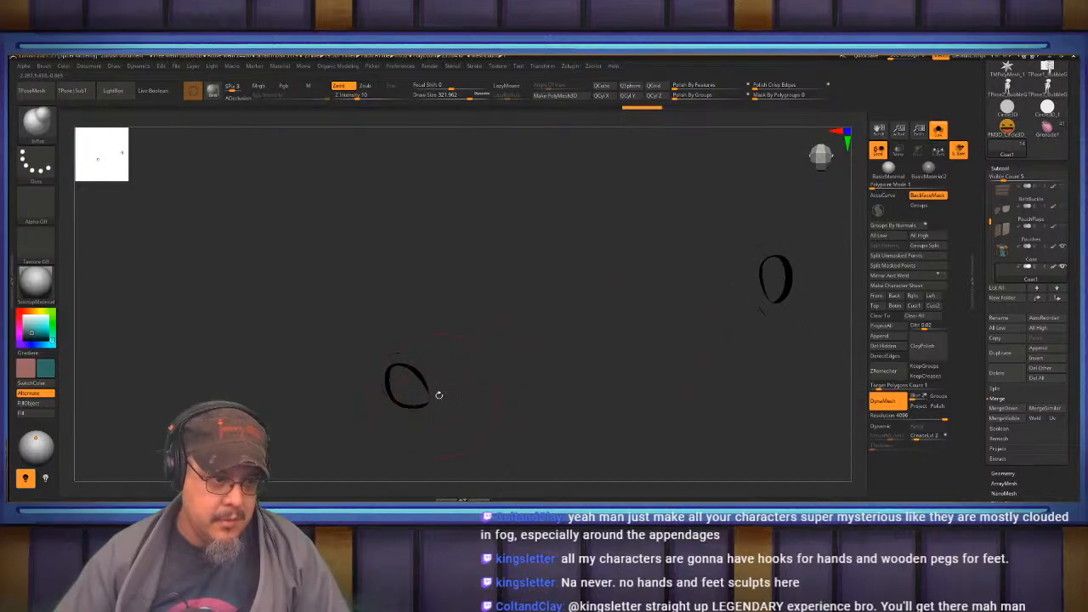
pyautogui.keyDown('alt'); pyautogui.moveTo(535, 390); pyautogui.dragTo(476, 382); pyautogui.keyUp('alt')
pyautogui.keyDown('alt'); pyautogui.moveTo(768, 345); pyautogui.dragTo(771, 385); pyautogui.keyUp('alt')
pyautogui.press('w')
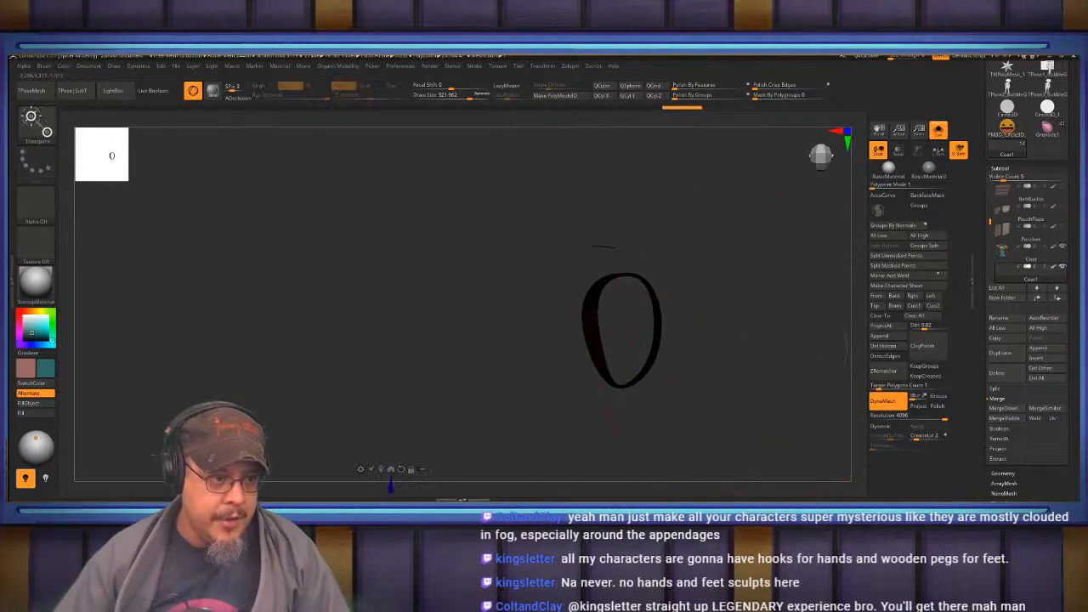
pyautogui.click(381, 469)
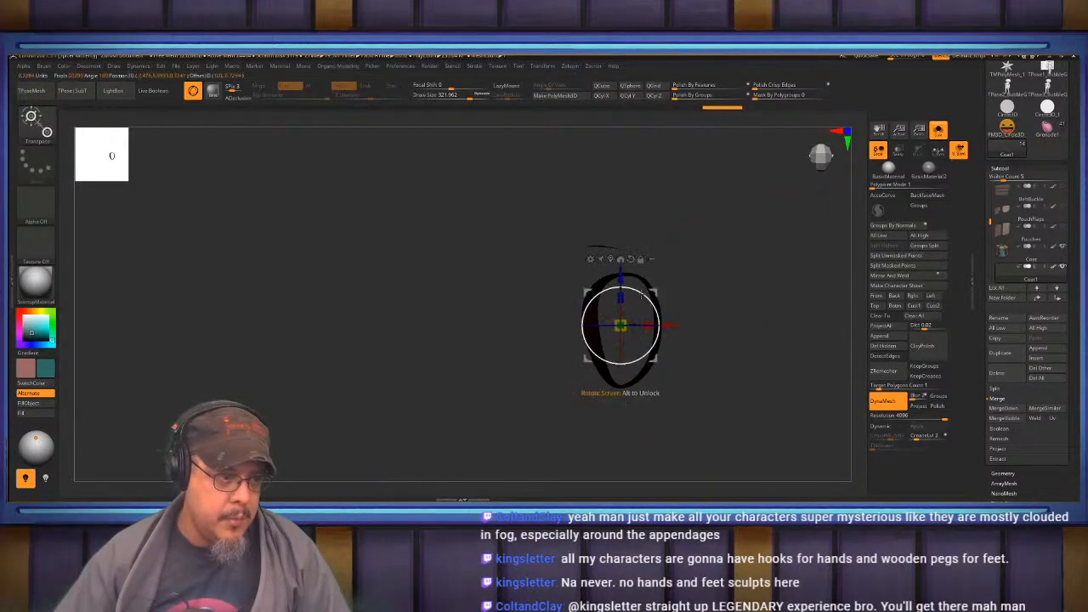
pyautogui.moveTo(620, 325); pyautogui.dragTo(585, 326)
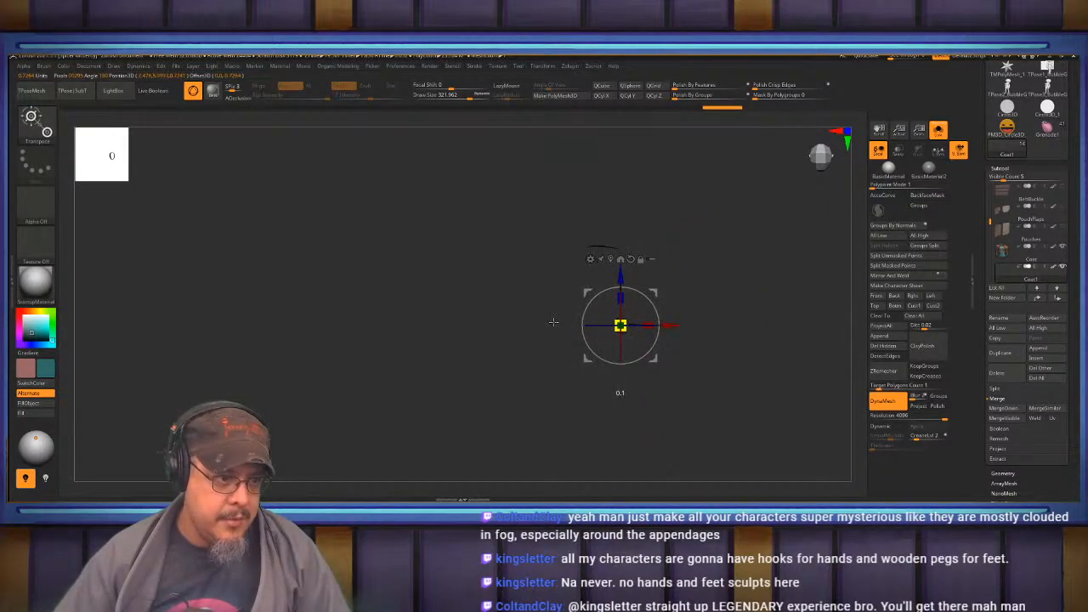
# Inspect the first cuff's closed opening from below and from its side.
pyautogui.press('q')
pyautogui.moveTo(746, 285)
pyautogui.mouseDown()
pyautogui.moveTo(741, 328)
pyautogui.moveTo(731, 247)
pyautogui.moveTo(719, 308)
pyautogui.mouseUp()
pyautogui.press('w')
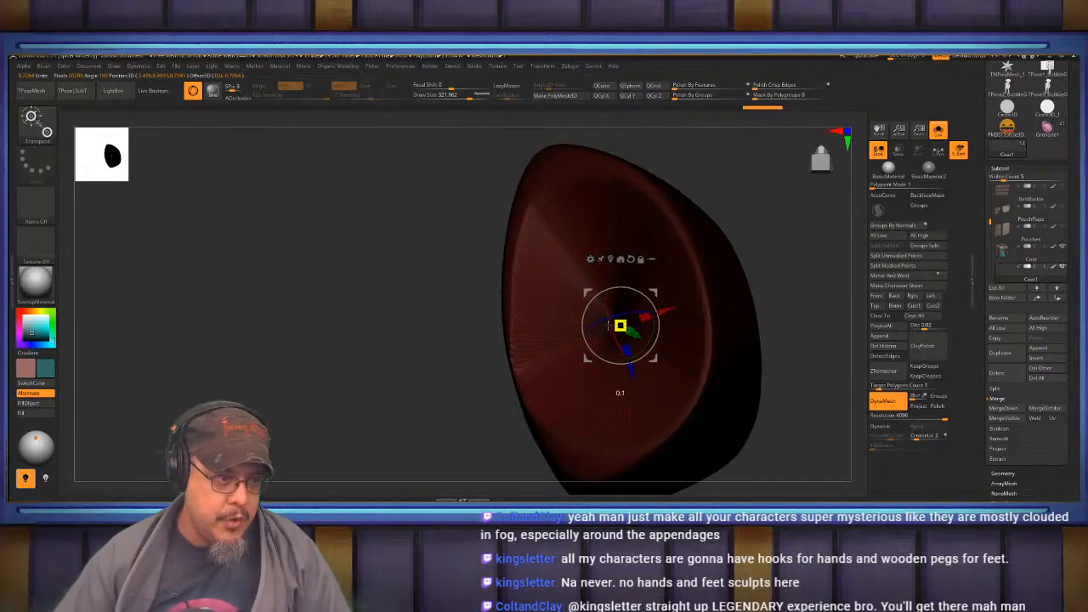
pyautogui.press('q')
pyautogui.moveTo(371, 359); pyautogui.dragTo(418, 360)
pyautogui.press('w')
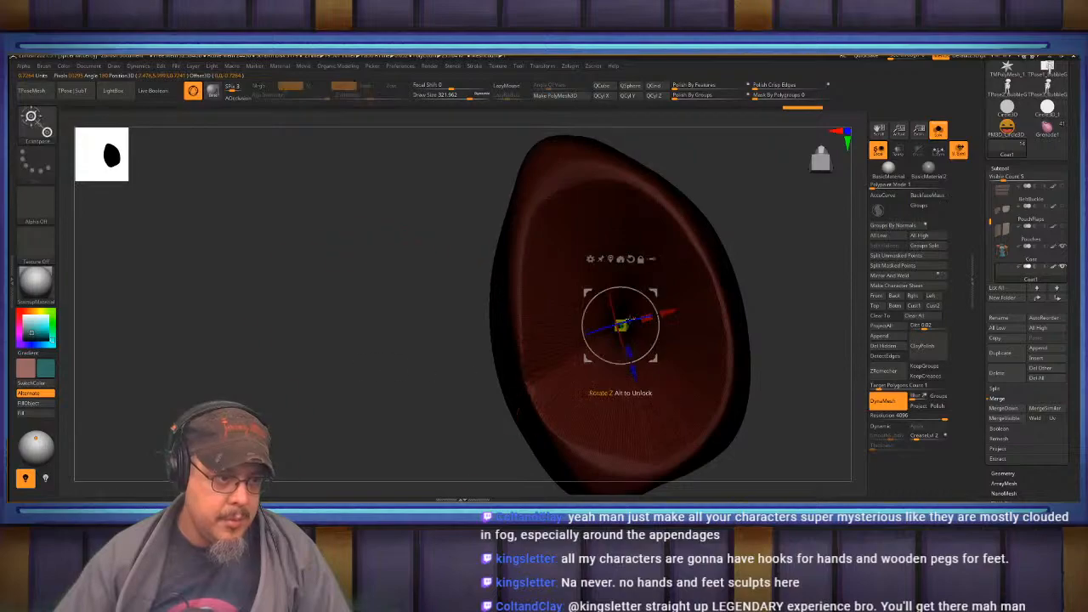
pyautogui.press('q')
pyautogui.moveTo(370, 311); pyautogui.dragTo(394, 404)
# Mask around the opposite sleeve cuff's ring with a lasso in the end-on view.
pyautogui.keyDown('ctrl'); pyautogui.moveTo(398, 422); pyautogui.dragTo(361, 338, button='right'); pyautogui.keyUp('ctrl')
pyautogui.moveTo(453, 400)
pyautogui.keyDown('alt'); pyautogui.mouseDown(button='right')
pyautogui.moveTo(537, 281)
pyautogui.moveTo(471, 265)
pyautogui.moveTo(454, 299)
pyautogui.moveTo(462, 343)
pyautogui.moveTo(618, 158)
pyautogui.moveTo(608, 232)
pyautogui.moveTo(547, 330)
pyautogui.moveTo(593, 289)
pyautogui.moveTo(510, 315)
pyautogui.moveTo(740, 260)
pyautogui.mouseUp(button='right'); pyautogui.keyUp('alt')
pyautogui.keyDown('ctrl'); pyautogui.moveTo(479, 272); pyautogui.dragTo(506, 304, button='right'); pyautogui.keyUp('ctrl')
pyautogui.press('ctrl')
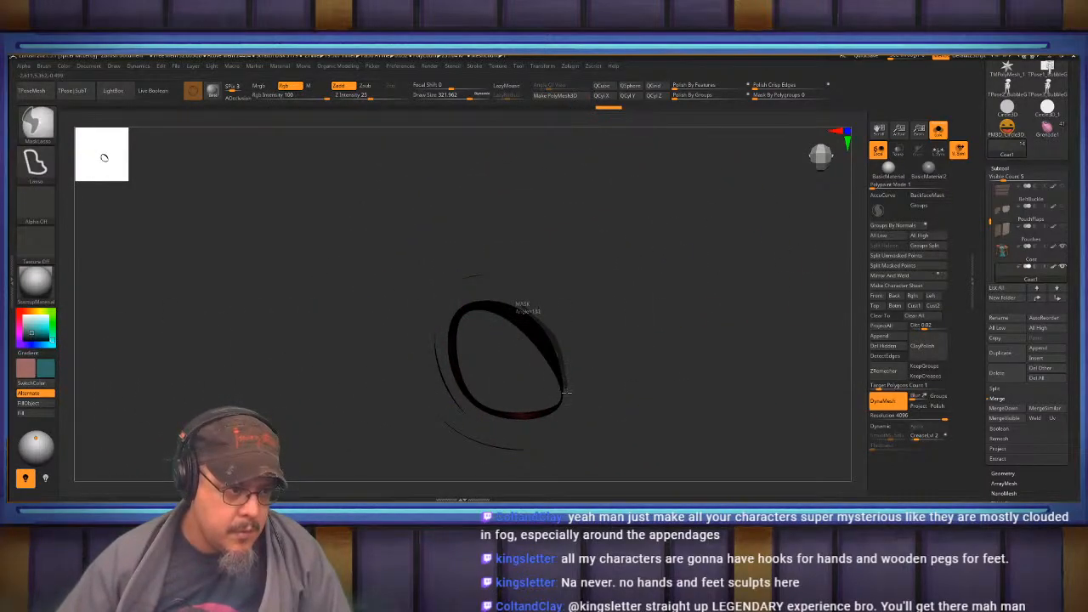
pyautogui.keyDown('ctrl'); pyautogui.moveTo(516, 306); pyautogui.dragTo(465, 309); pyautogui.keyUp('ctrl')
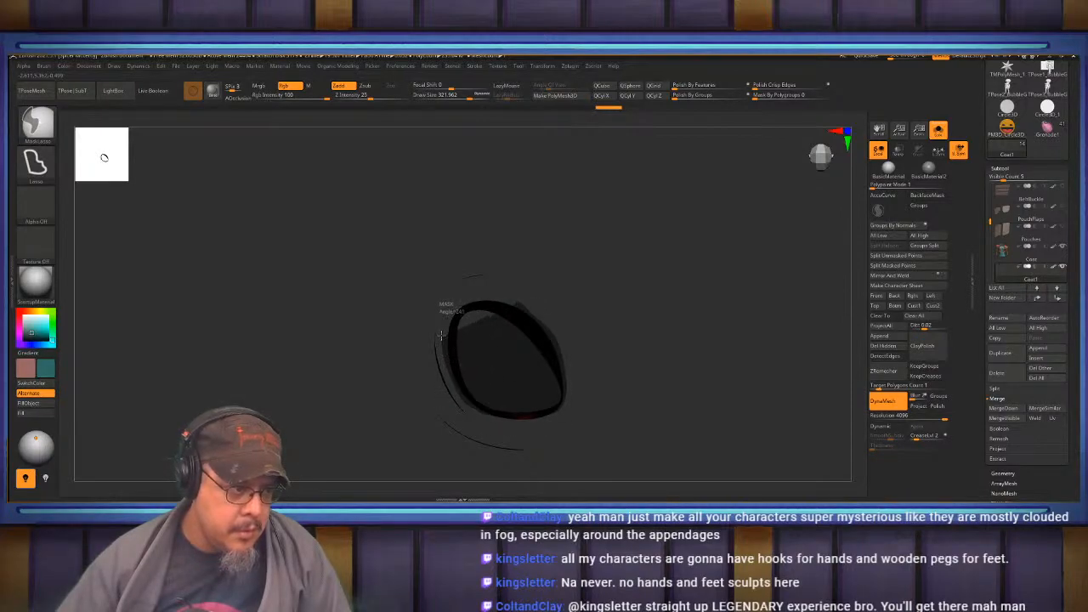
pyautogui.keyDown('ctrl'); pyautogui.moveTo(467, 292); pyautogui.dragTo(470, 294); pyautogui.keyUp('ctrl')
# Position the transform gizmo at the opposite cuff's opening and undo the trial adjustment.
pyautogui.press('w')
pyautogui.keyDown('alt'); pyautogui.moveTo(664, 351); pyautogui.dragTo(766, 228); pyautogui.keyUp('alt')
pyautogui.click(781, 143)
pyautogui.keyDown('alt'); pyautogui.moveTo(307, 330); pyautogui.dragTo(434, 324); pyautogui.keyUp('alt')
pyautogui.moveTo(568, 328); pyautogui.dragTo(634, 167)
pyautogui.moveTo(637, 244); pyautogui.dragTo(646, 230)
pyautogui.keyDown('alt'); pyautogui.click(638, 185); pyautogui.keyUp('alt')
pyautogui.hotkey('ctrl', 'z')
pyautogui.keyDown('alt'); pyautogui.moveTo(725, 331); pyautogui.dragTo(740, 279); pyautogui.keyUp('alt')
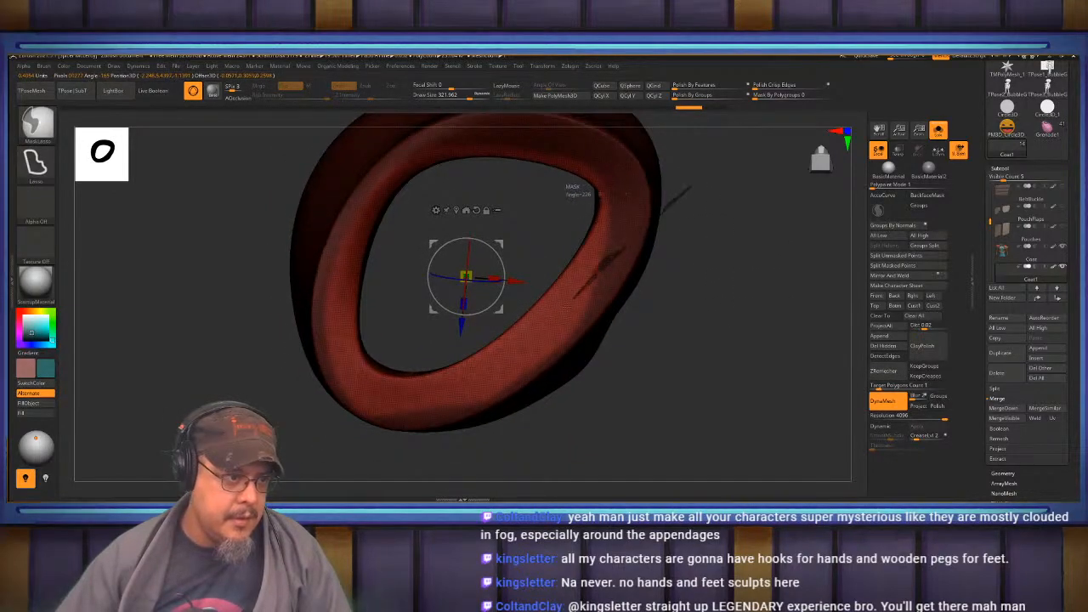
# Add a lasso mask over the opposite cuff's ring and scale the unmasked edge inward to close the opening.
pyautogui.moveTo(497, 363)
pyautogui.keyDown('ctrl'); pyautogui.mouseDown()
pyautogui.moveTo(423, 397)
pyautogui.moveTo(356, 372)
pyautogui.moveTo(336, 279)
pyautogui.moveTo(231, 310)
pyautogui.moveTo(695, 393)
pyautogui.moveTo(733, 376)
pyautogui.mouseUp(); pyautogui.keyUp('ctrl')
pyautogui.moveTo(729, 239)
pyautogui.keyDown('alt'); pyautogui.mouseDown()
pyautogui.moveTo(748, 301)
pyautogui.moveTo(747, 176)
pyautogui.mouseUp(); pyautogui.keyUp('alt')
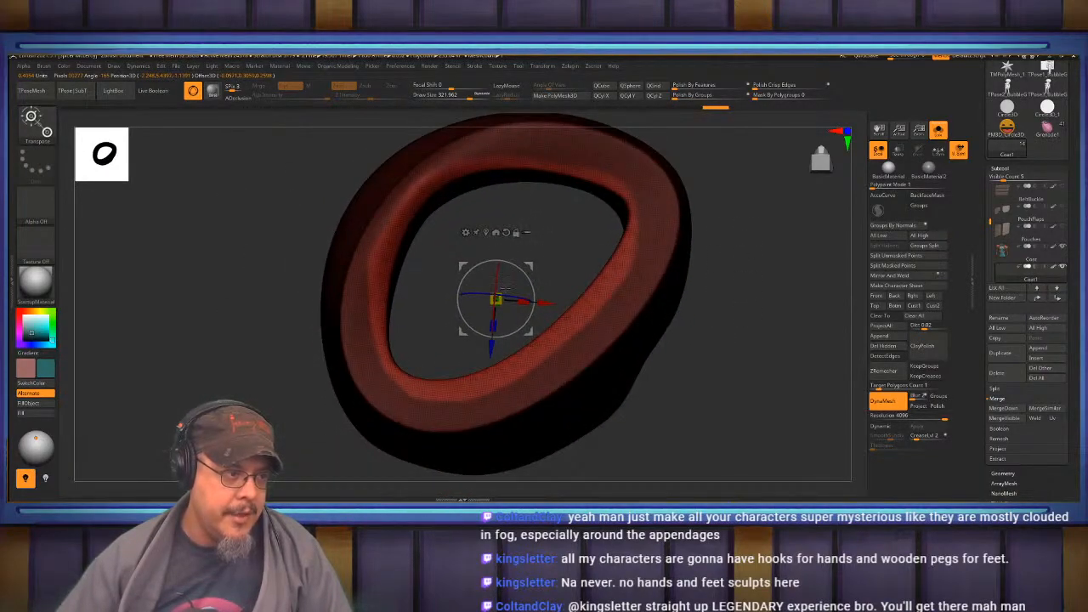
pyautogui.moveTo(497, 298)
pyautogui.mouseDown()
pyautogui.moveTo(341, 277)
pyautogui.moveTo(505, 289)
pyautogui.mouseUp()
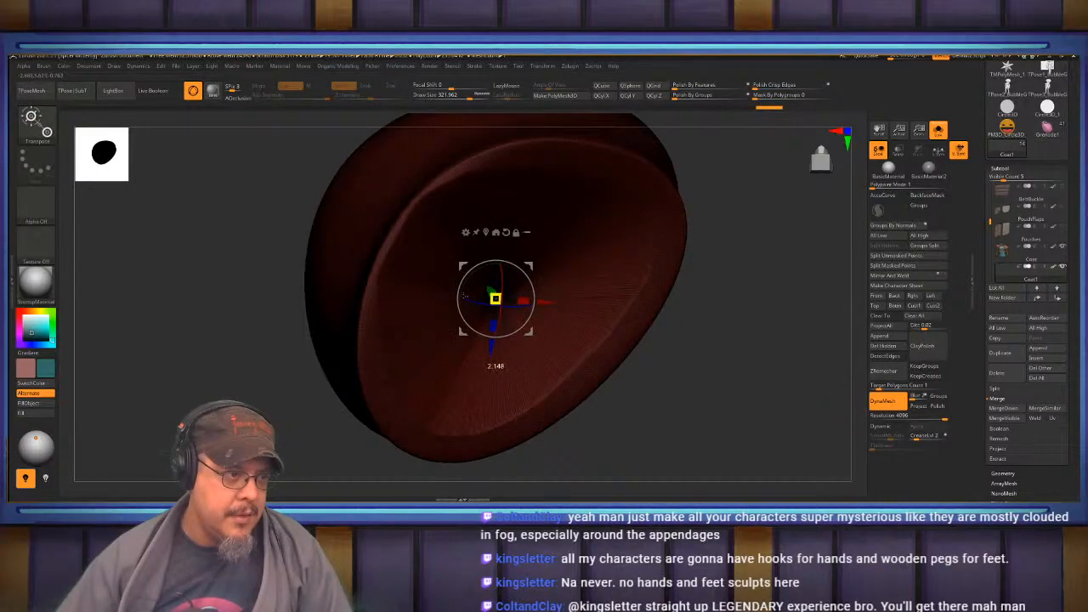
pyautogui.press('q')
pyautogui.press('w')
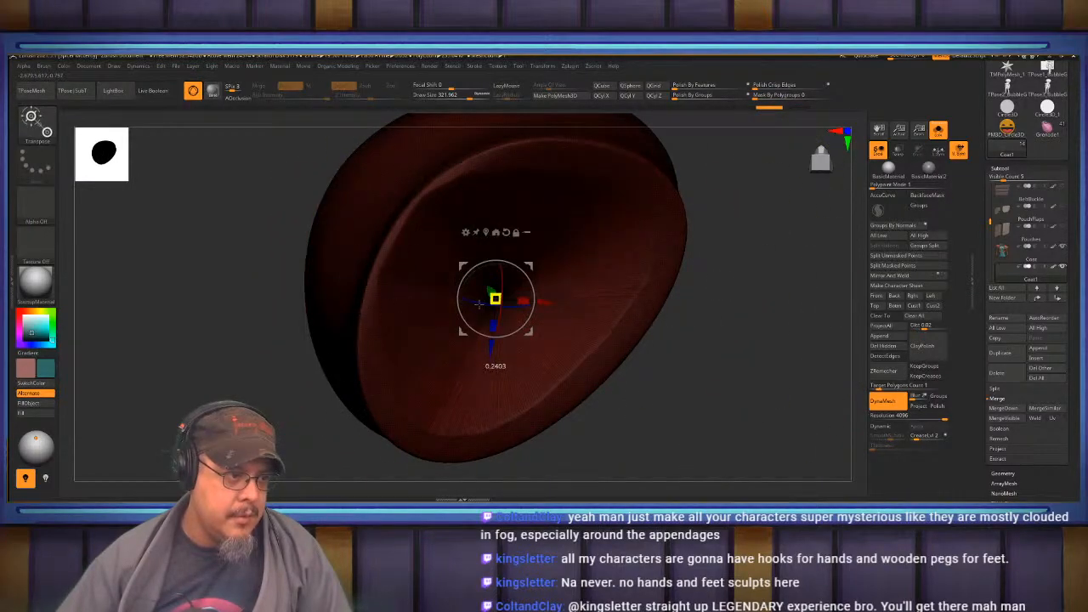
pyautogui.press('q')
pyautogui.moveTo(753, 301)
pyautogui.mouseDown()
pyautogui.moveTo(736, 258)
pyautogui.moveTo(751, 377)
pyautogui.moveTo(625, 316)
pyautogui.moveTo(613, 335)
pyautogui.mouseUp()
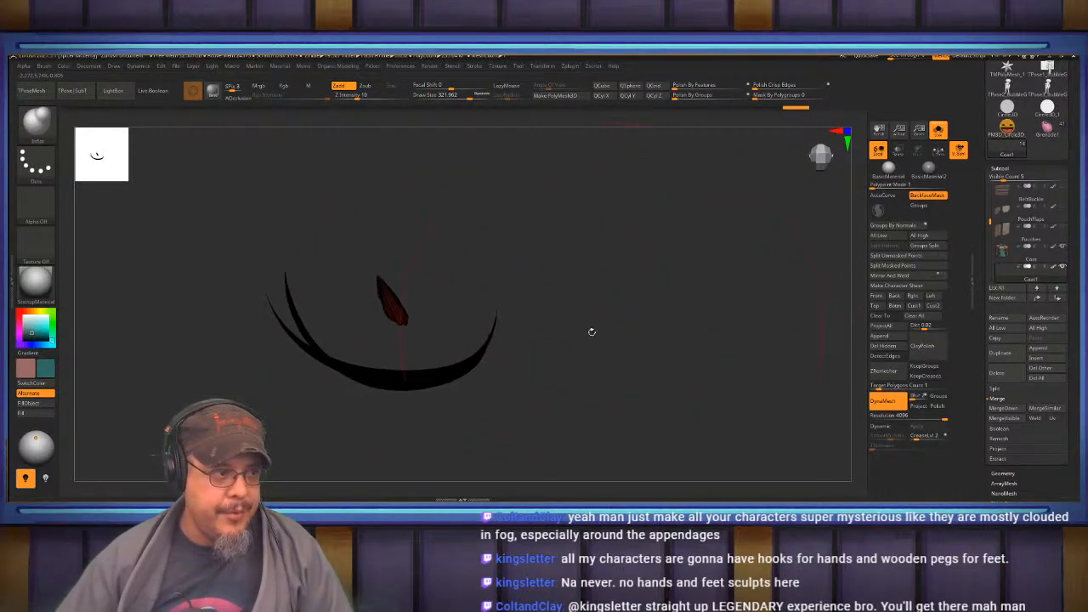
# Try to DynaMesh the closed cuffs and examine one of them from the front.
pyautogui.click(898, 406)
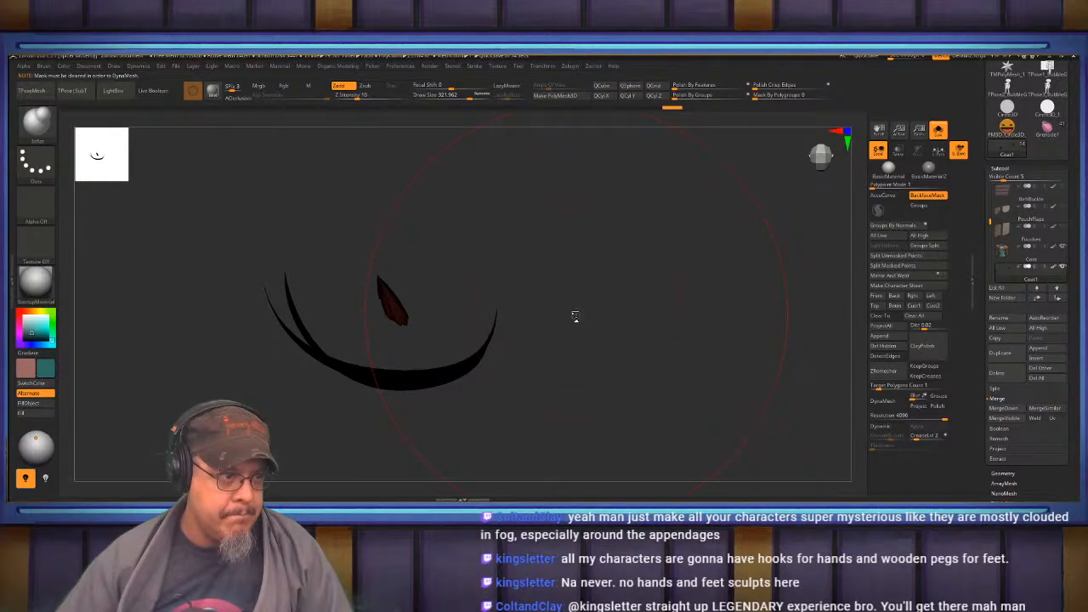
pyautogui.moveTo(626, 341); pyautogui.dragTo(621, 259)
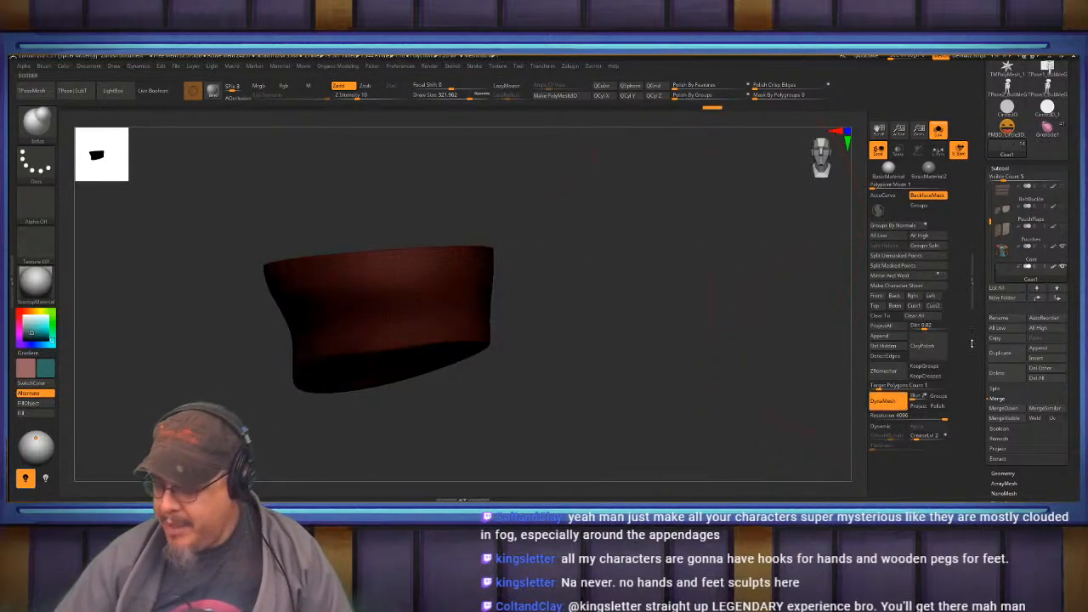
pyautogui.moveTo(644, 294)
pyautogui.mouseDown()
pyautogui.moveTo(632, 241)
pyautogui.moveTo(639, 210)
pyautogui.moveTo(631, 279)
pyautogui.mouseUp()
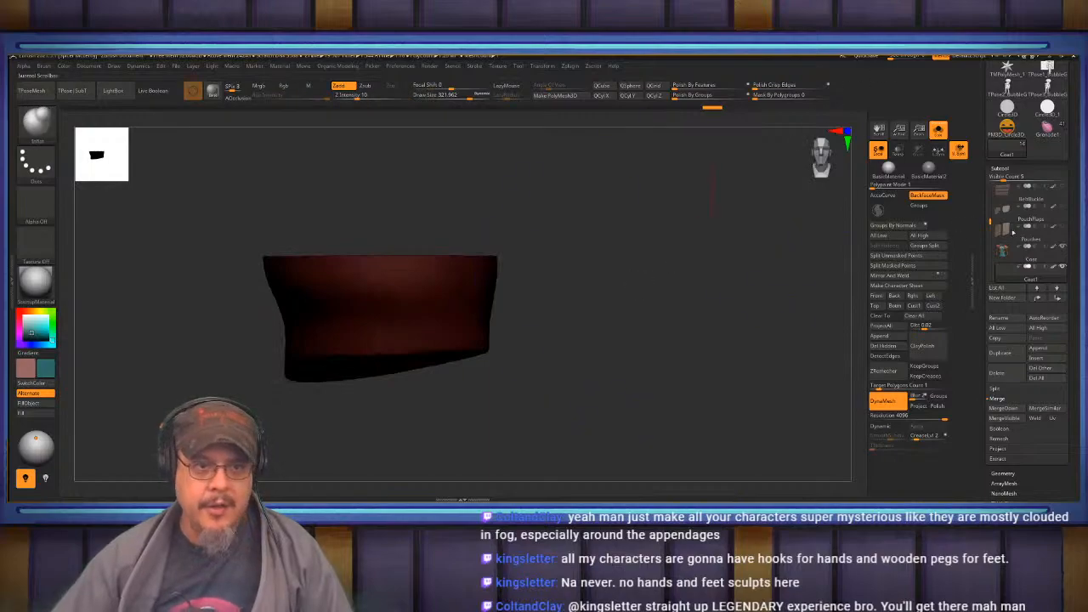
# Turn off Solo mode to show the whole coat, and shrink the closed cuff insert to fit inside its sleeve.
pyautogui.click(938, 130)
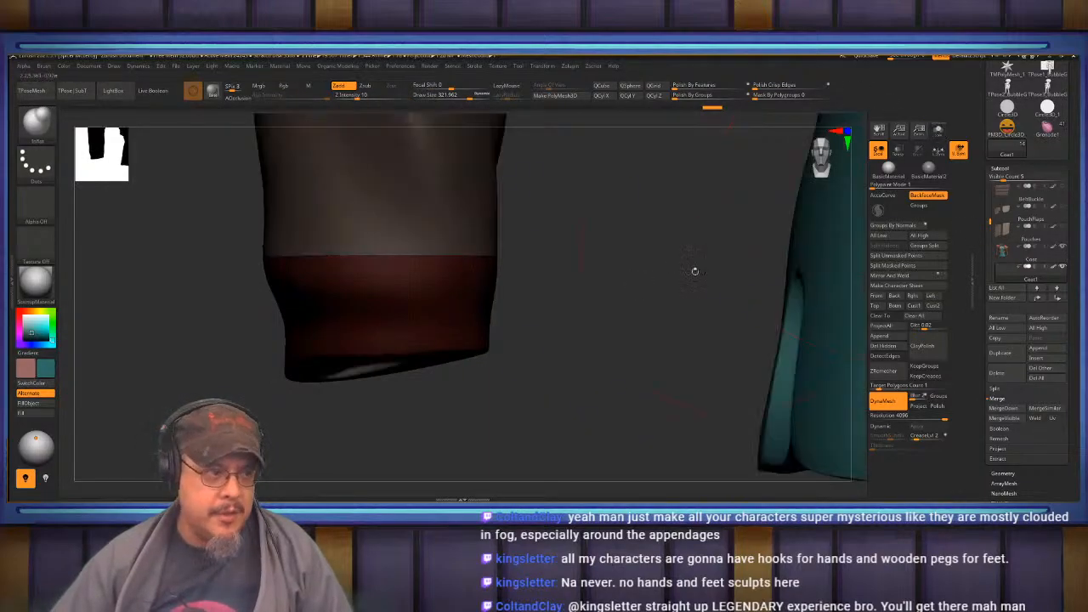
pyautogui.keyDown('alt'); pyautogui.moveTo(605, 355); pyautogui.dragTo(486, 342); pyautogui.keyUp('alt')
pyautogui.moveTo(463, 395)
pyautogui.keyDown('alt'); pyautogui.mouseDown()
pyautogui.moveTo(511, 343)
pyautogui.moveTo(484, 340)
pyautogui.moveTo(450, 394)
pyautogui.mouseUp(); pyautogui.keyUp('alt')
pyautogui.press('w')
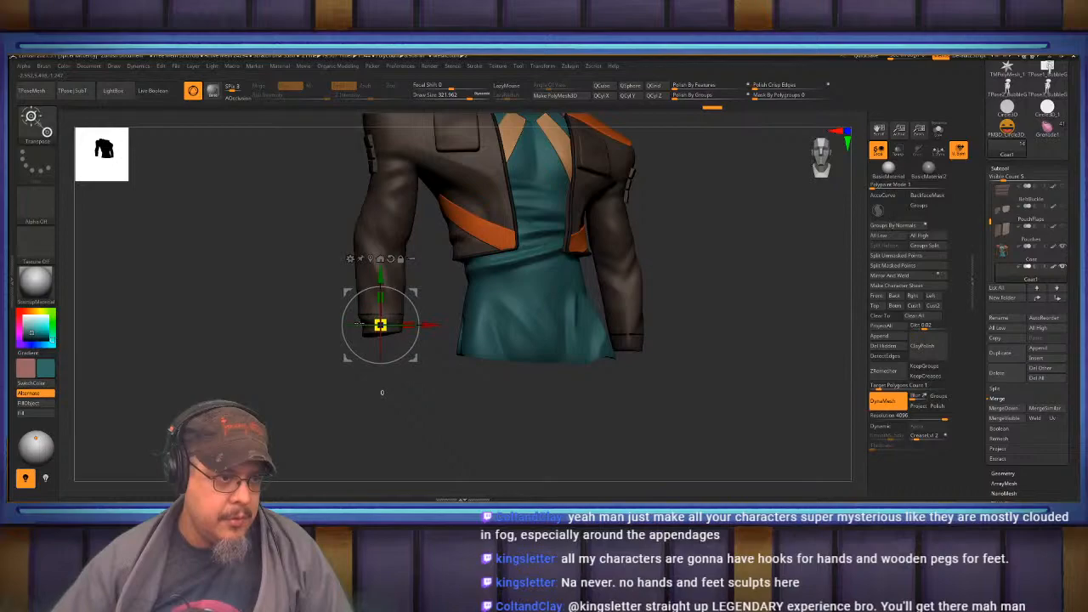
pyautogui.press('q')
# Invert the mask and isolate the cuff insert on the opposite sleeve.
pyautogui.moveTo(705, 358); pyautogui.dragTo(696, 253)
pyautogui.moveTo(756, 337)
pyautogui.keyDown('alt'); pyautogui.mouseDown()
pyautogui.moveTo(712, 306)
pyautogui.moveTo(668, 366)
pyautogui.mouseUp(); pyautogui.keyUp('alt')
pyautogui.keyDown('ctrl'); pyautogui.click(666, 365); pyautogui.keyUp('ctrl')
pyautogui.keyDown('alt'); pyautogui.moveTo(824, 366); pyautogui.dragTo(682, 395); pyautogui.keyUp('alt')
pyautogui.moveTo(530, 311)
pyautogui.keyDown('ctrl'); pyautogui.keyDown('shift'); pyautogui.mouseDown()
pyautogui.moveTo(680, 421)
pyautogui.moveTo(660, 443)
pyautogui.mouseUp(); pyautogui.keyUp('shift'); pyautogui.keyUp('ctrl')
# Centre the gizmo on the opposite cuff insert, undo a trial scale, and try shrinking it inside the sleeve.
pyautogui.press('w')
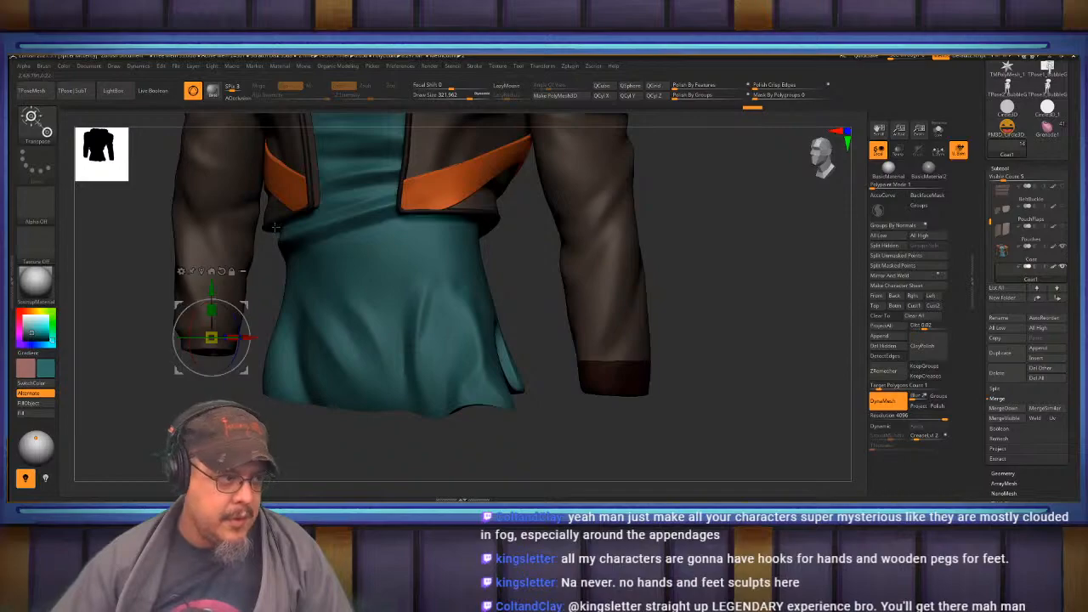
pyautogui.click(202, 271)
pyautogui.moveTo(728, 348); pyautogui.dragTo(752, 238)
pyautogui.moveTo(610, 376); pyautogui.dragTo(610, 376)
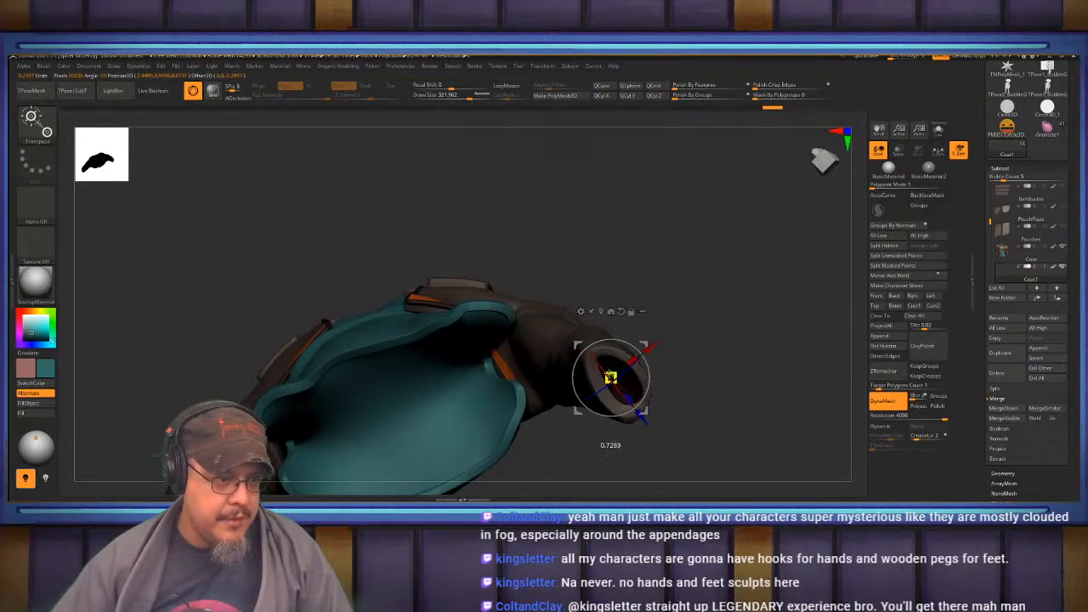
pyautogui.hotkey('ctrl', 'z')
pyautogui.keyDown('alt'); pyautogui.moveTo(741, 341); pyautogui.dragTo(745, 433); pyautogui.keyUp('alt')
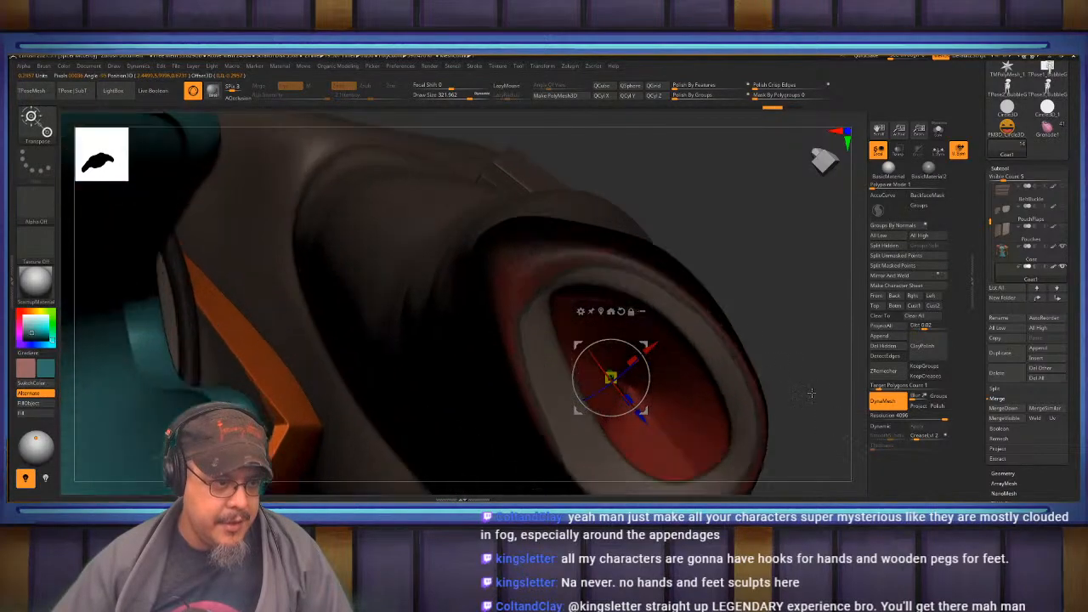
pyautogui.moveTo(610, 377)
pyautogui.mouseDown()
pyautogui.moveTo(598, 388)
pyautogui.moveTo(642, 401)
pyautogui.mouseUp()
pyautogui.press('q')
pyautogui.moveTo(780, 267)
pyautogui.mouseDown()
pyautogui.moveTo(792, 352)
pyautogui.moveTo(807, 367)
pyautogui.moveTo(749, 319)
pyautogui.mouseUp()
# Choose the Inflat brush, check both sleeve ends, and show the remaining cuff insert alone in Solo mode.
pyautogui.press('b')
pyautogui.press('i')
pyautogui.press('n')
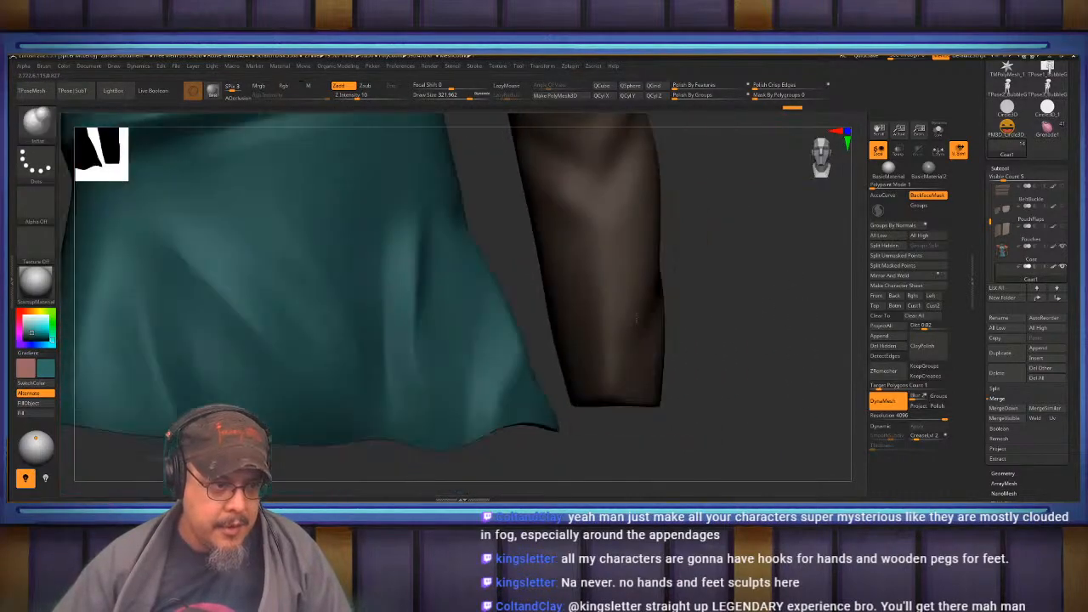
pyautogui.keyDown('alt'); pyautogui.moveTo(636, 318); pyautogui.dragTo(605, 270); pyautogui.keyUp('alt')
pyautogui.moveTo(680, 425)
pyautogui.mouseDown()
pyautogui.moveTo(437, 442)
pyautogui.moveTo(569, 445)
pyautogui.mouseUp()
pyautogui.moveTo(609, 410)
pyautogui.mouseDown()
pyautogui.moveTo(588, 377)
pyautogui.moveTo(600, 422)
pyautogui.mouseUp()
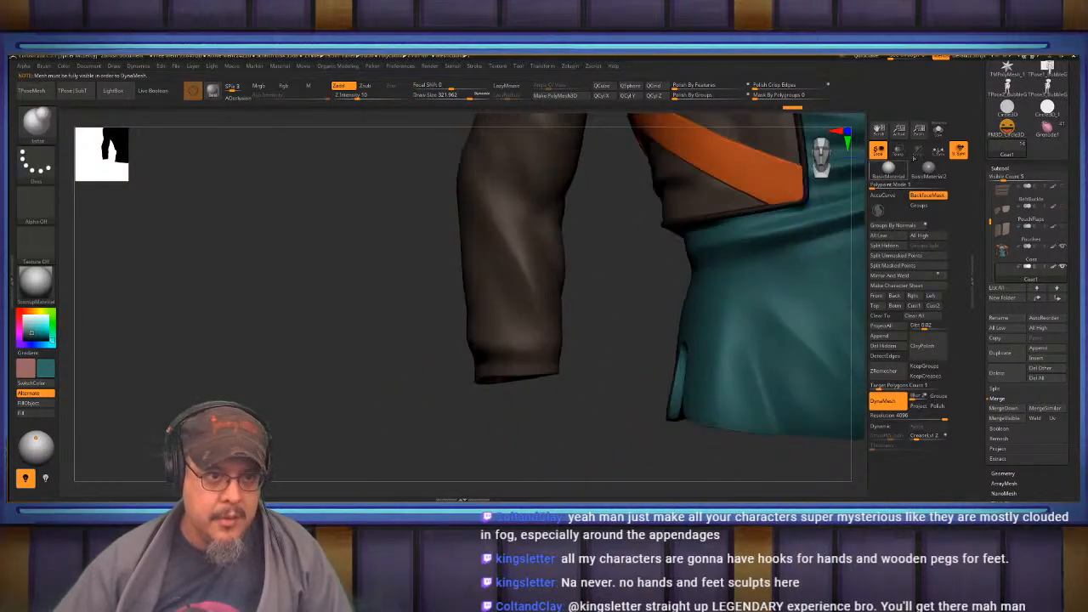
pyautogui.click(939, 132)
pyautogui.press('f')
pyautogui.press('f')
pyautogui.keyDown('alt'); pyautogui.moveTo(710, 395); pyautogui.dragTo(694, 325); pyautogui.keyUp('alt')
pyautogui.moveTo(689, 365)
pyautogui.mouseDown()
pyautogui.moveTo(676, 423)
pyautogui.moveTo(681, 348)
pyautogui.moveTo(699, 374)
pyautogui.mouseUp()
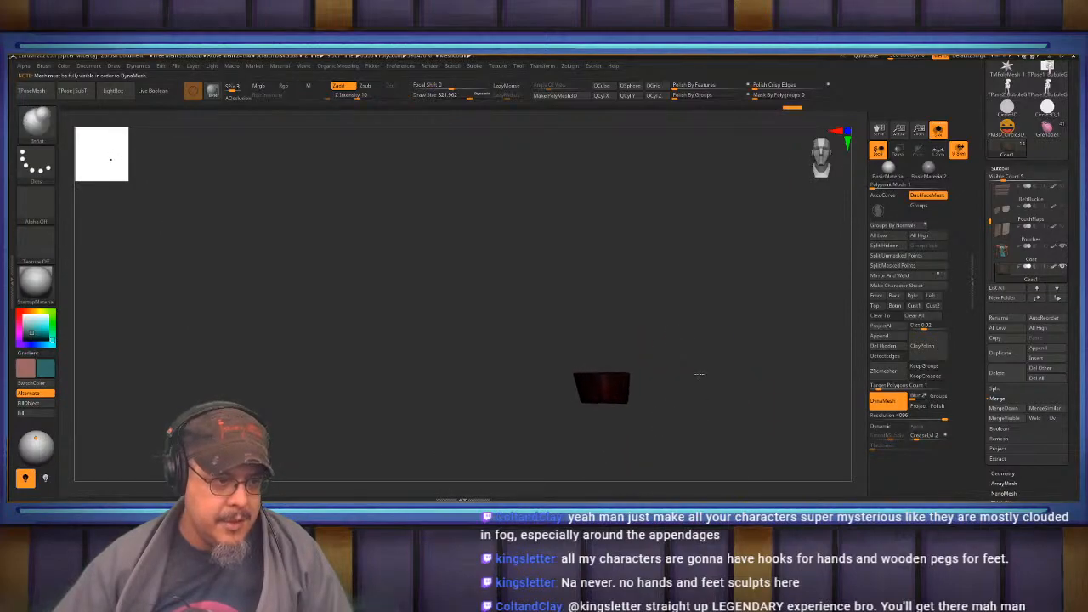
# Unhide all cuff geometry and undo the latest scaling of the cuff insert.
pyautogui.keyDown('ctrl'); pyautogui.keyDown('shift'); pyautogui.click(743, 309); pyautogui.keyUp('shift'); pyautogui.keyUp('ctrl')
pyautogui.hotkey('ctrl', 'z')
pyautogui.hotkey('ctrl', 'z')
pyautogui.hotkey('ctrl', 'z')
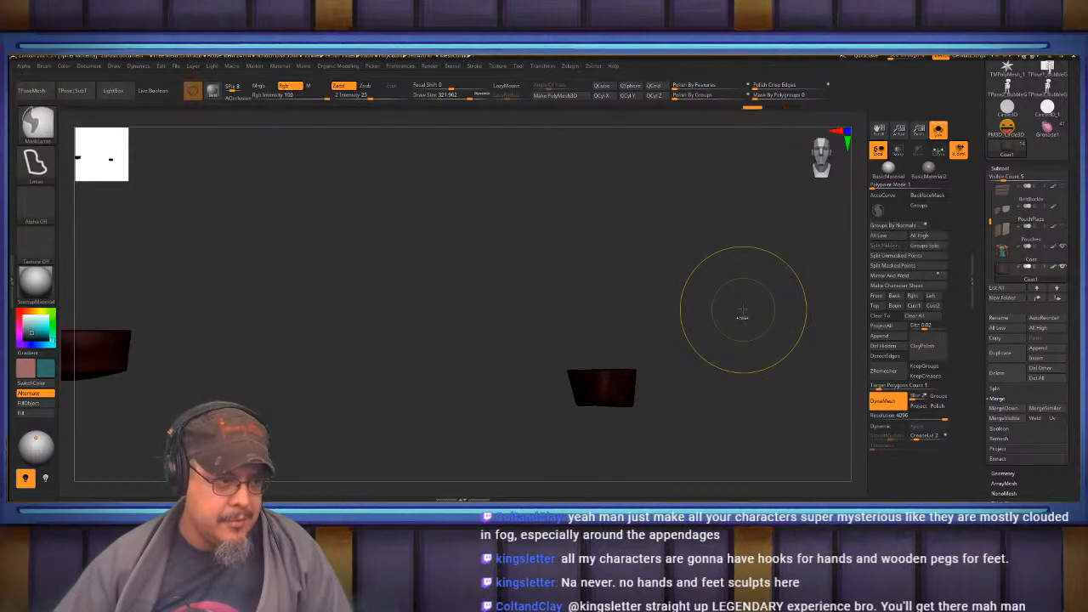
# Exit Solo mode, centre the gizmo on the cuff insert, and scale it to about 0.79 inside the sleeve.
pyautogui.keyDown('alt'); pyautogui.moveTo(638, 297); pyautogui.dragTo(640, 268); pyautogui.keyUp('alt')
pyautogui.click(938, 130)
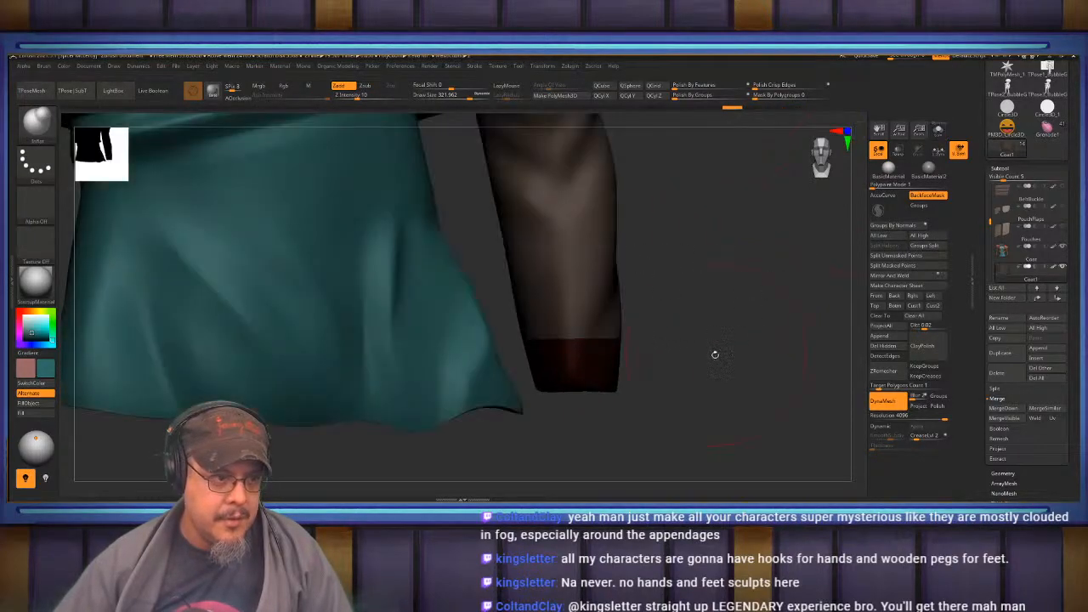
pyautogui.moveTo(692, 327)
pyautogui.keyDown('ctrl'); pyautogui.keyDown('shift'); pyautogui.mouseDown()
pyautogui.moveTo(468, 315)
pyautogui.moveTo(723, 459)
pyautogui.moveTo(694, 329)
pyautogui.mouseUp(); pyautogui.keyUp('shift'); pyautogui.keyUp('ctrl')
pyautogui.moveTo(646, 281)
pyautogui.mouseDown()
pyautogui.moveTo(699, 308)
pyautogui.moveTo(682, 323)
pyautogui.mouseUp()
pyautogui.press('w')
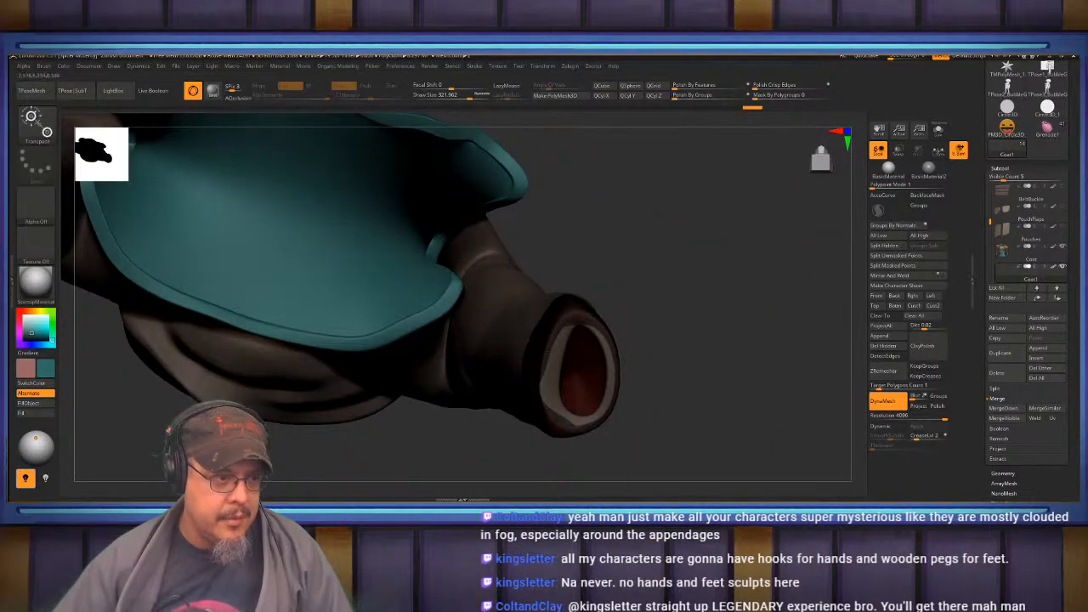
pyautogui.click(583, 376)
pyautogui.click(570, 311)
pyautogui.moveTo(572, 366); pyautogui.dragTo(566, 366)
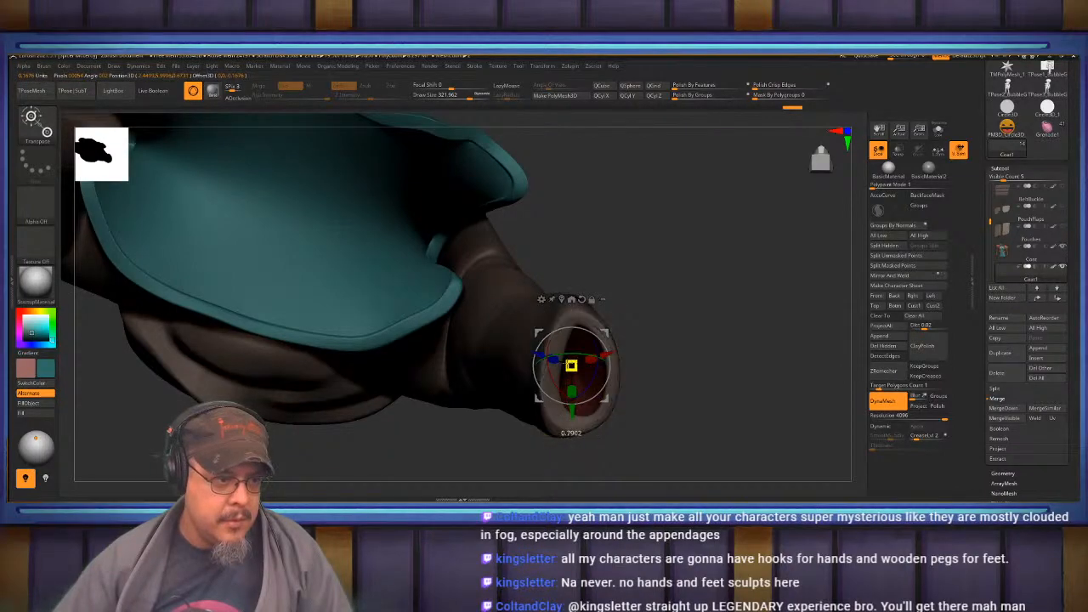
# Centre the gizmo on the opposite sleeve's cuff insert and scale it to about 0.95.
pyautogui.press('q')
pyautogui.moveTo(722, 304)
pyautogui.mouseDown()
pyautogui.moveTo(700, 315)
pyautogui.moveTo(707, 341)
pyautogui.moveTo(642, 323)
pyautogui.moveTo(779, 328)
pyautogui.moveTo(774, 359)
pyautogui.mouseUp()
pyautogui.keyDown('ctrl'); pyautogui.keyDown('shift'); pyautogui.click(773, 360); pyautogui.keyUp('shift'); pyautogui.keyUp('ctrl')
pyautogui.moveTo(413, 393)
pyautogui.keyDown('alt'); pyautogui.mouseDown()
pyautogui.moveTo(504, 389)
pyautogui.moveTo(463, 435)
pyautogui.moveTo(674, 474)
pyautogui.mouseUp(); pyautogui.keyUp('alt')
pyautogui.moveTo(449, 413)
pyautogui.mouseDown()
pyautogui.moveTo(445, 382)
pyautogui.moveTo(549, 446)
pyautogui.moveTo(437, 286)
pyautogui.moveTo(323, 425)
pyautogui.moveTo(539, 417)
pyautogui.mouseUp()
pyautogui.press('w')
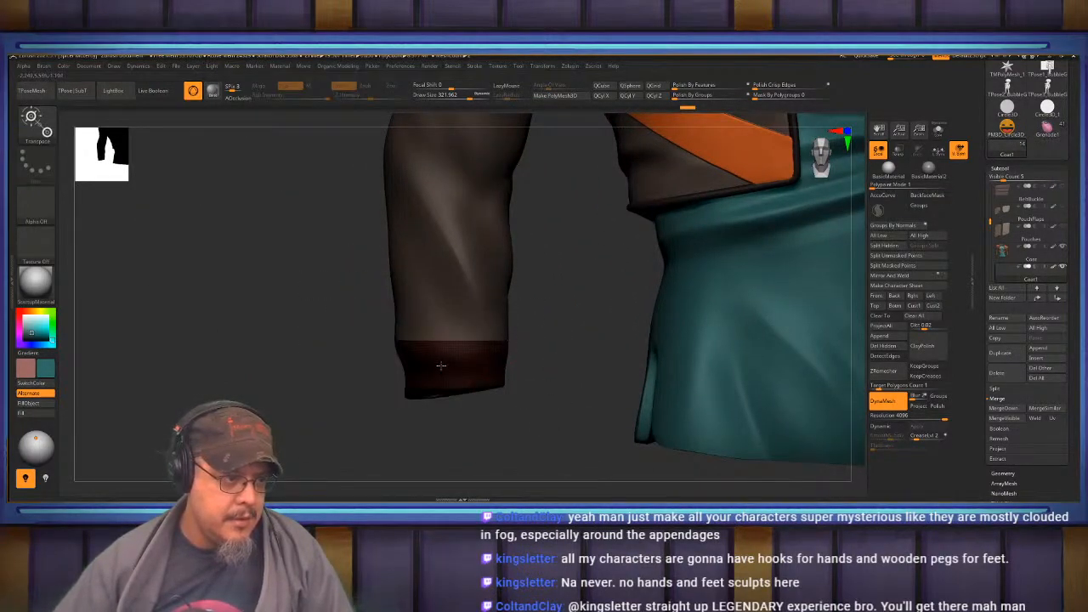
pyautogui.click(455, 366)
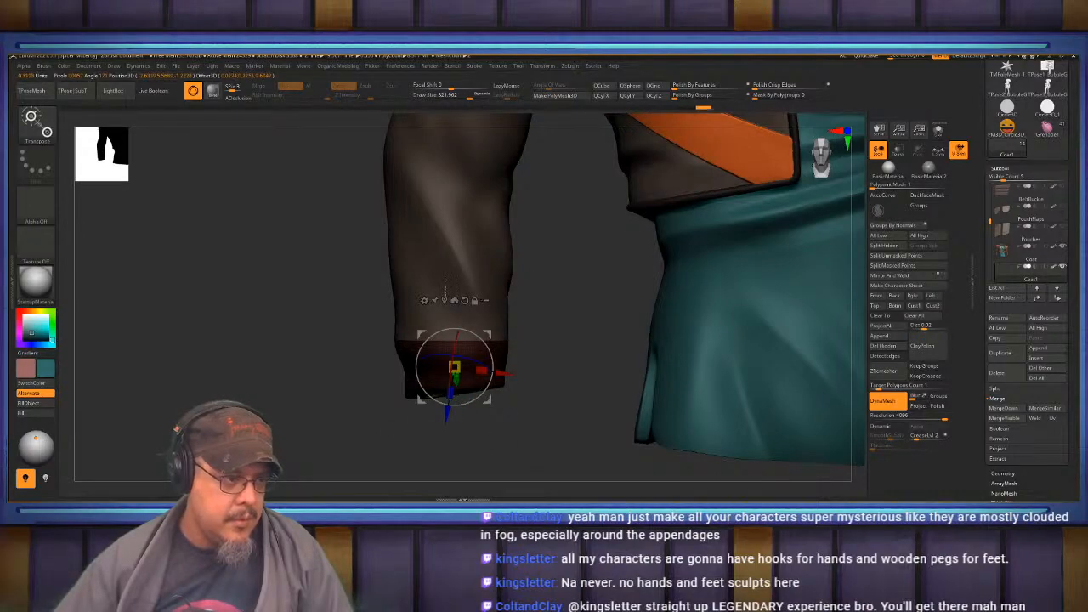
pyautogui.click(445, 300)
pyautogui.keyDown('ctrl'); pyautogui.moveTo(458, 367); pyautogui.dragTo(450, 371); pyautogui.keyUp('ctrl')
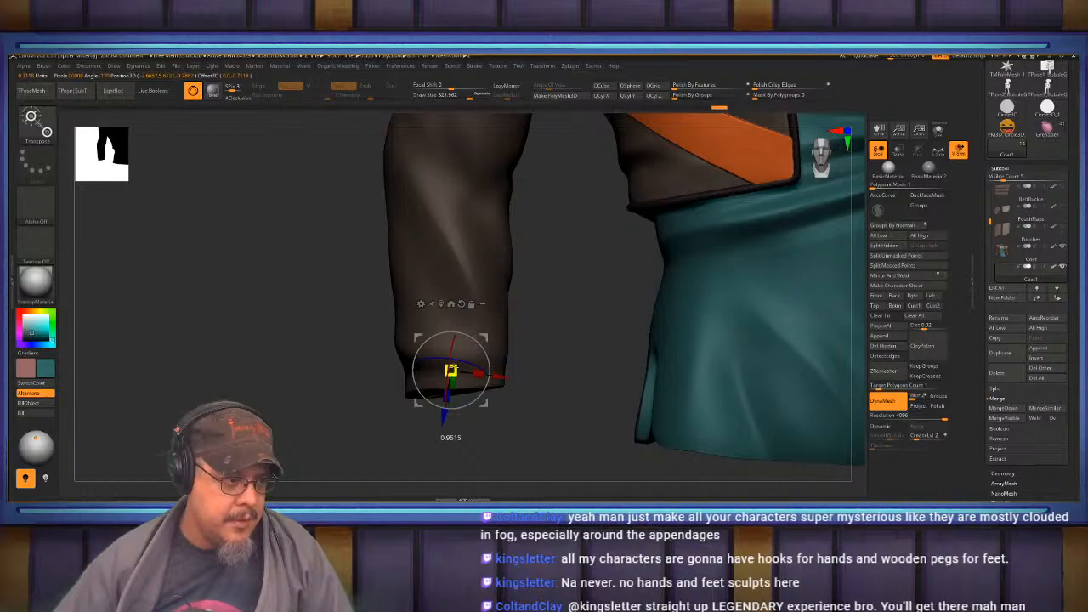
# Scale the opposite cuff insert by a further 0.94 or so, fitting it inside the sleeve opening.
pyautogui.press('q')
pyautogui.moveTo(505, 418); pyautogui.dragTo(505, 311)
pyautogui.press('w')
pyautogui.moveTo(408, 318); pyautogui.dragTo(407, 300)
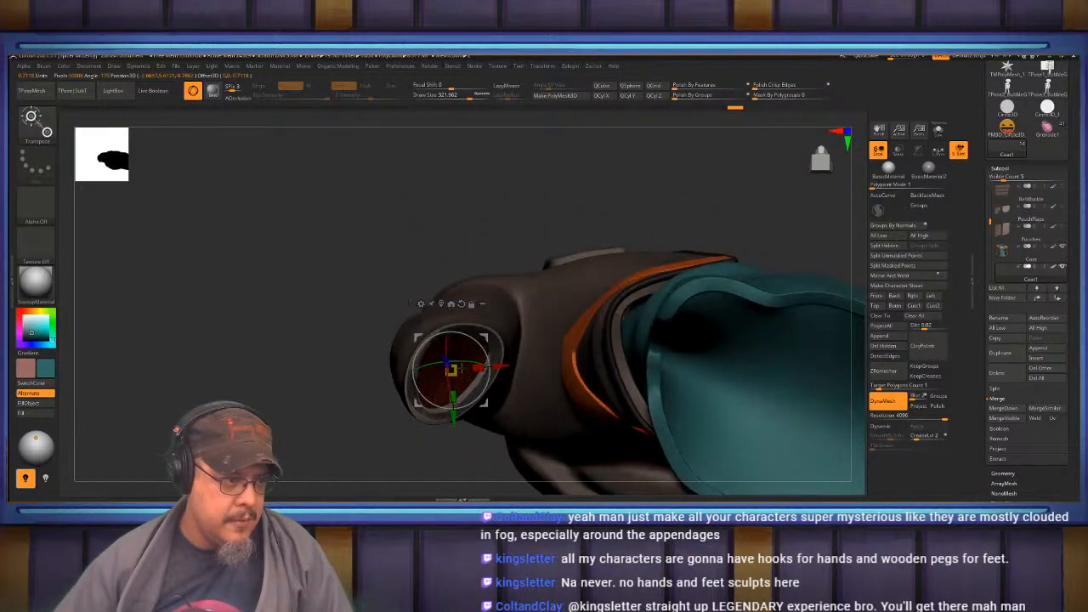
pyautogui.keyDown('ctrl'); pyautogui.moveTo(451, 370); pyautogui.dragTo(451, 370); pyautogui.keyUp('ctrl')
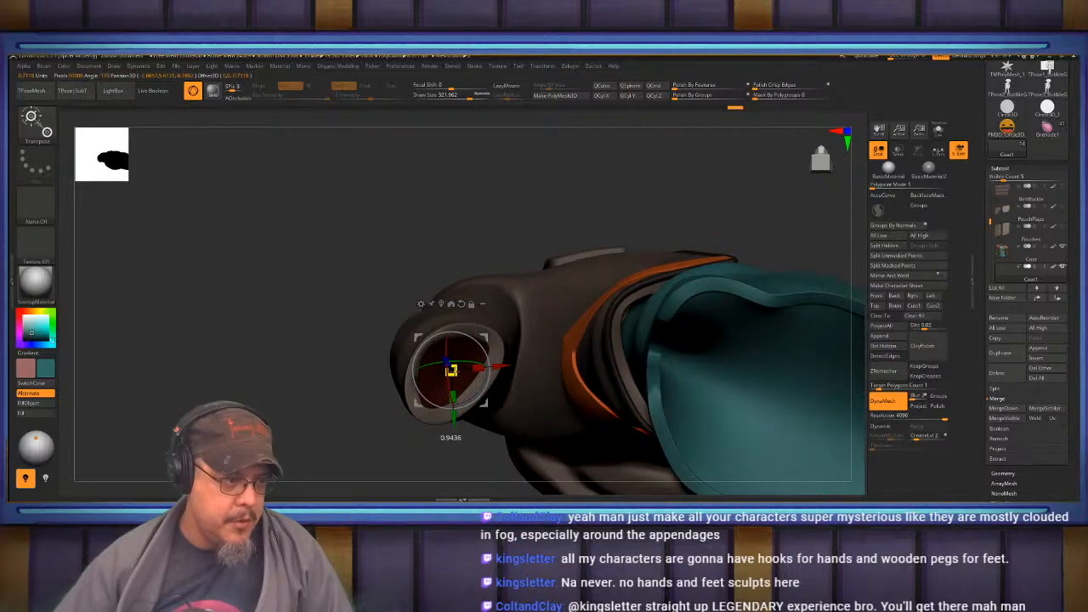
pyautogui.press('q')
pyautogui.moveTo(340, 333)
pyautogui.keyDown('shift'); pyautogui.mouseDown()
pyautogui.moveTo(346, 385)
pyautogui.moveTo(267, 323)
pyautogui.moveTo(211, 344)
pyautogui.mouseUp(); pyautogui.keyUp('shift')
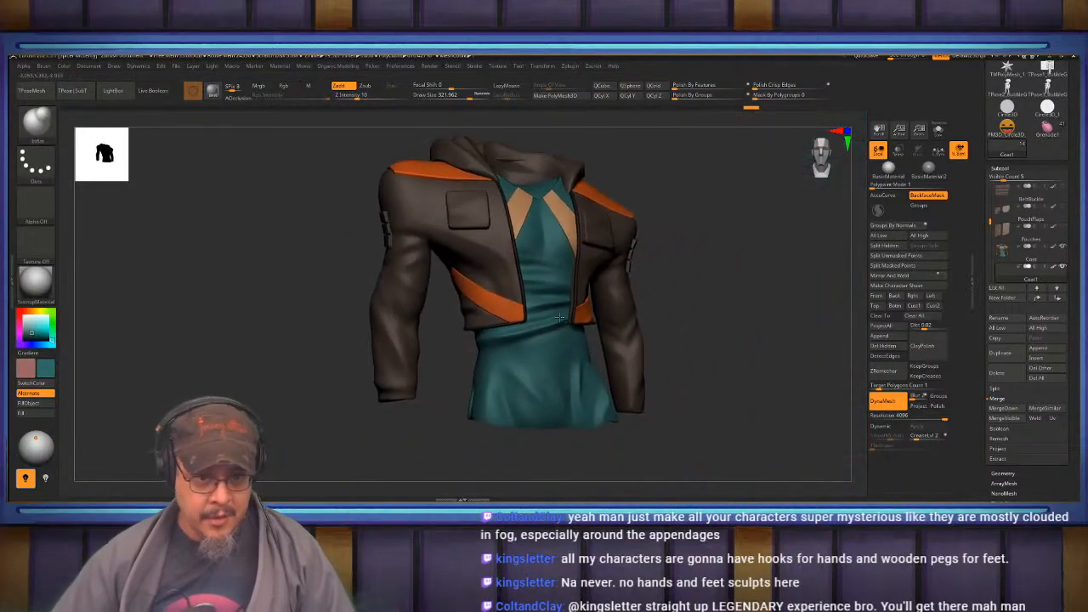
# Clear the mask on the Coat subtool and try to merge it down with Coat1.
pyautogui.click(1037, 257)
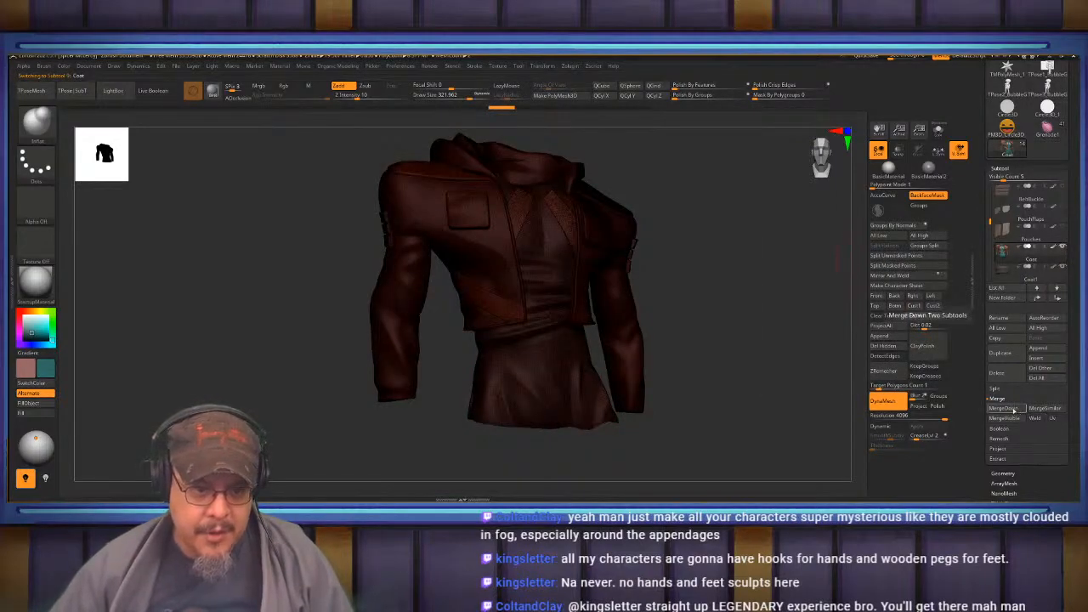
pyautogui.click(1005, 408)
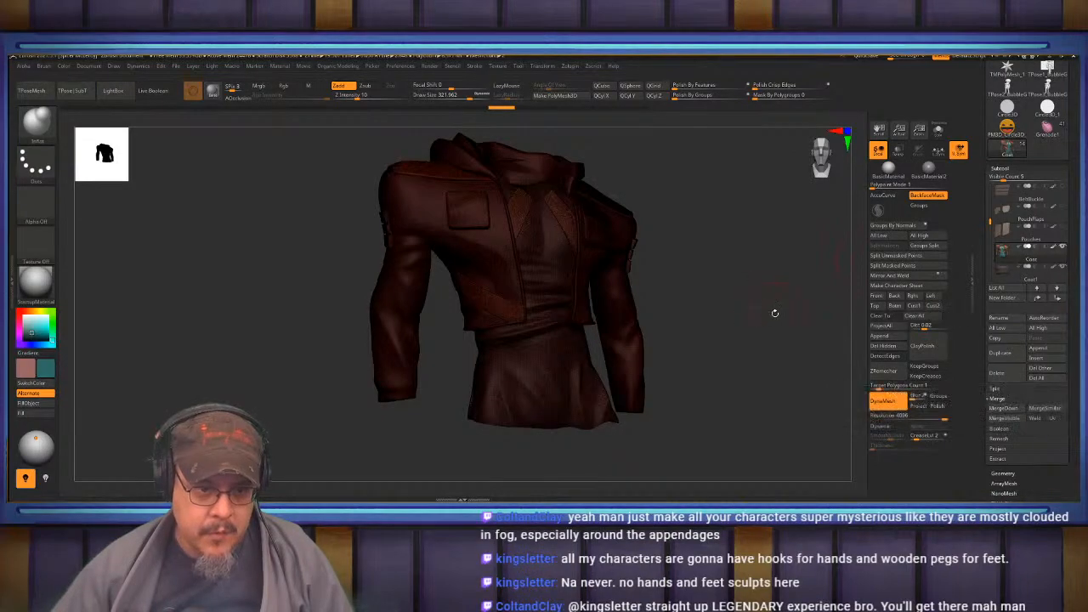
pyautogui.hotkey('ctrl', 'shift')
pyautogui.moveTo(772, 289); pyautogui.dragTo(791, 342)
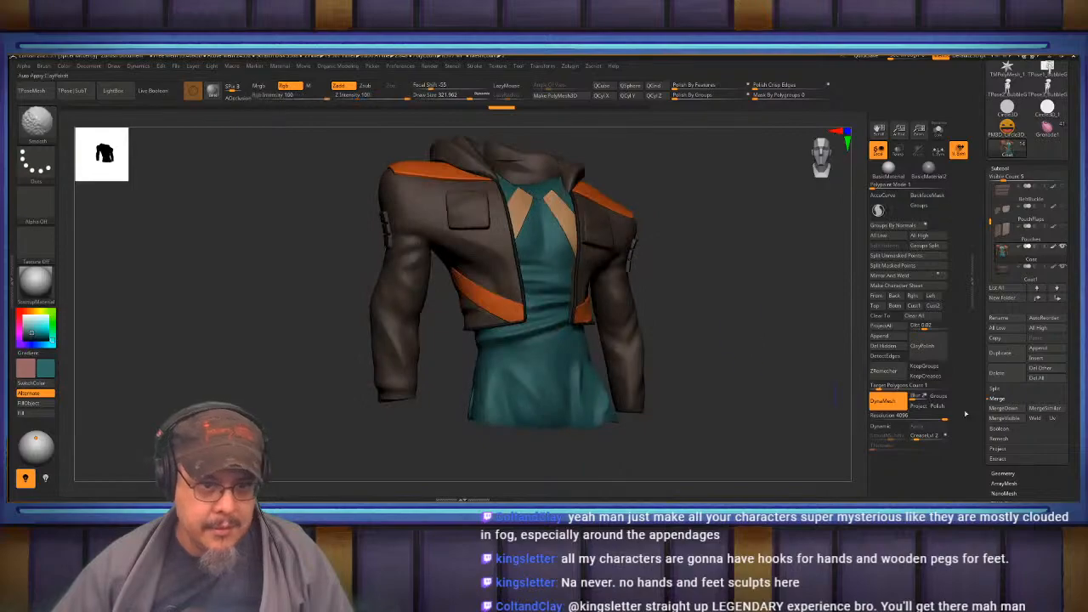
pyautogui.click(1003, 408)
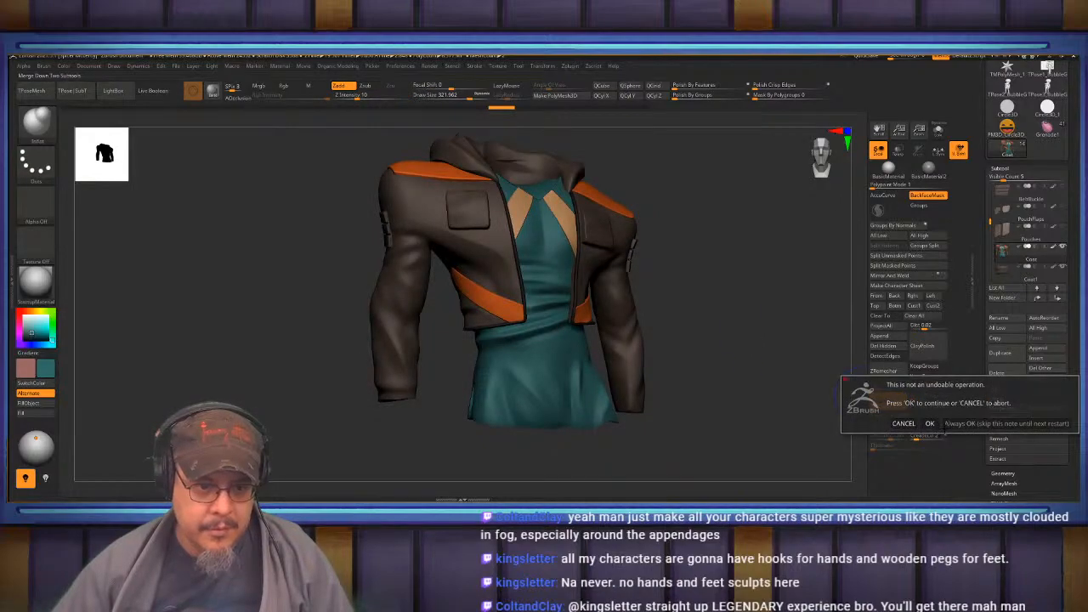
pyautogui.click(929, 423)
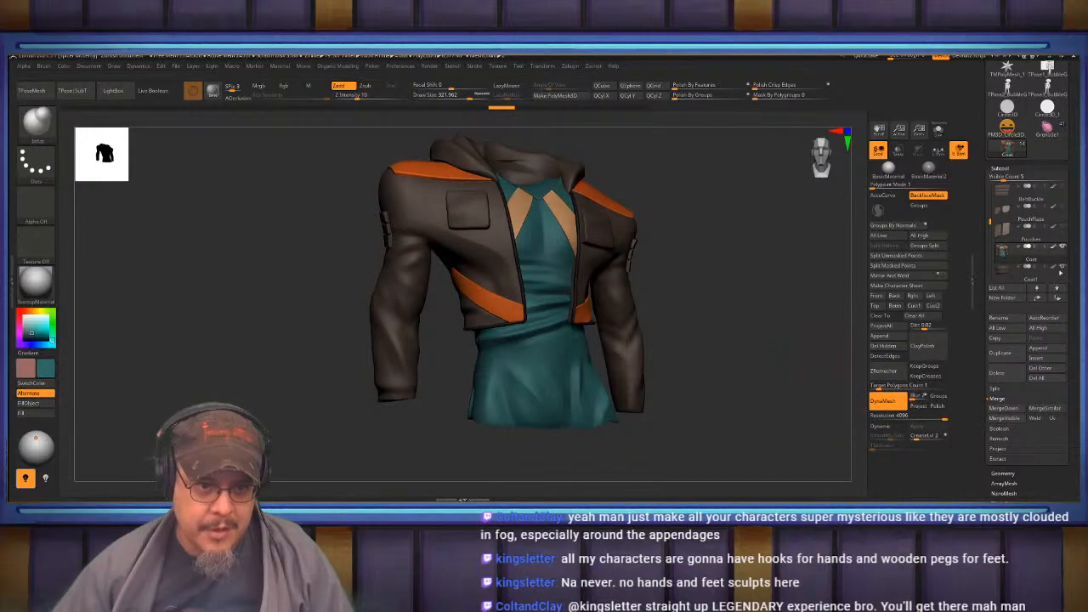
# Unhide all geometry of the Coat1 cuff inserts and merge the Coat subtool down with them.
pyautogui.click(1031, 273)
pyautogui.keyDown('ctrl'); pyautogui.keyDown('shift'); pyautogui.click(732, 350); pyautogui.keyUp('shift'); pyautogui.keyUp('ctrl')
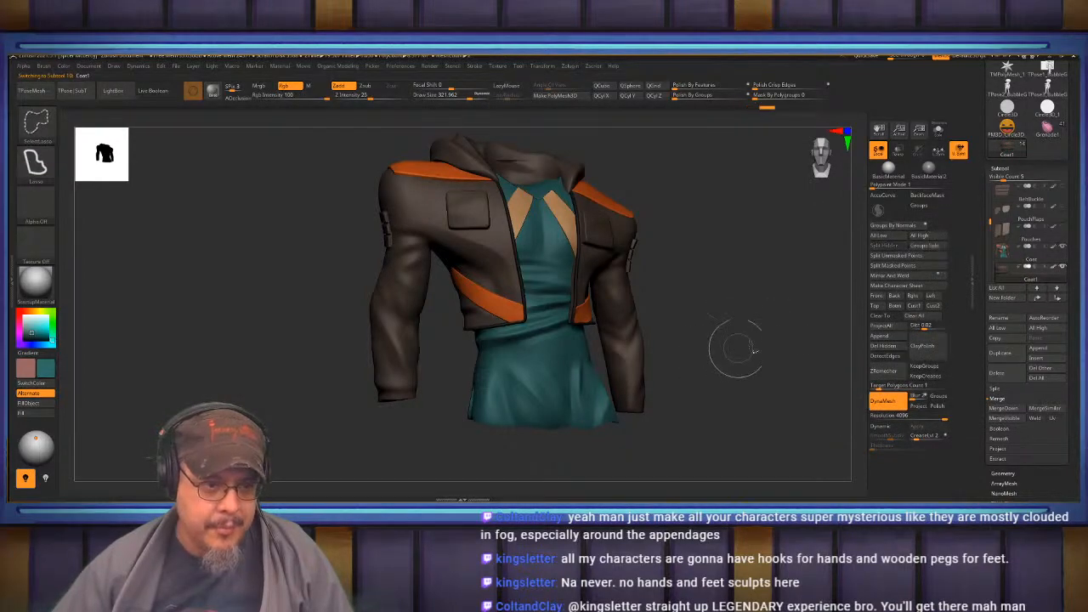
pyautogui.click(1005, 409)
pyautogui.click(929, 427)
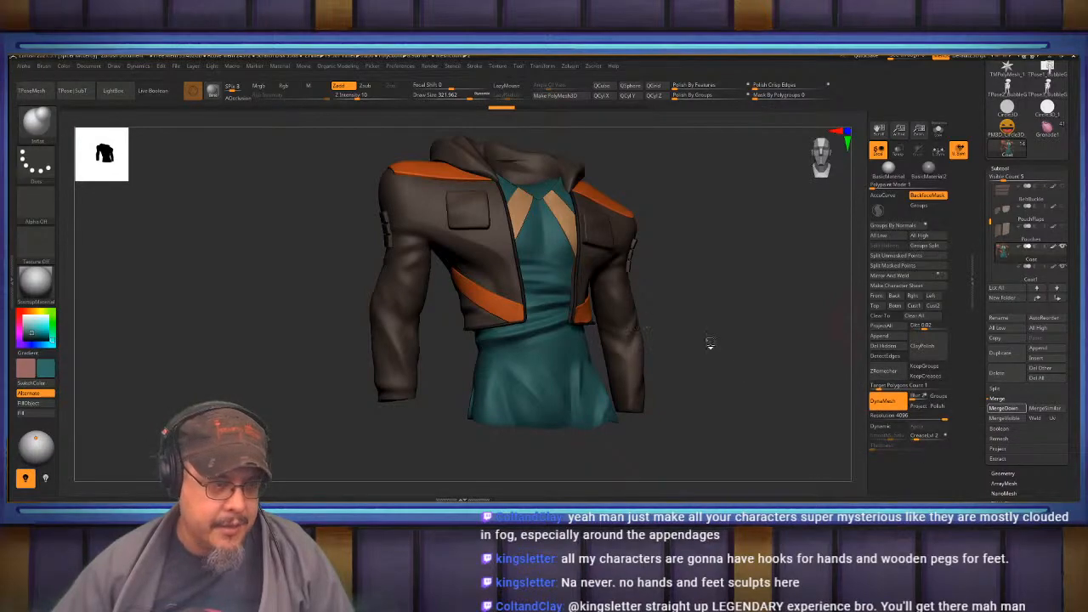
# DynaMesh the merged coat to fuse the cuff inserts, and check the sleeve ends from below and the front.
pyautogui.keyDown('ctrl'); pyautogui.moveTo(739, 396); pyautogui.dragTo(722, 432); pyautogui.keyUp('ctrl')
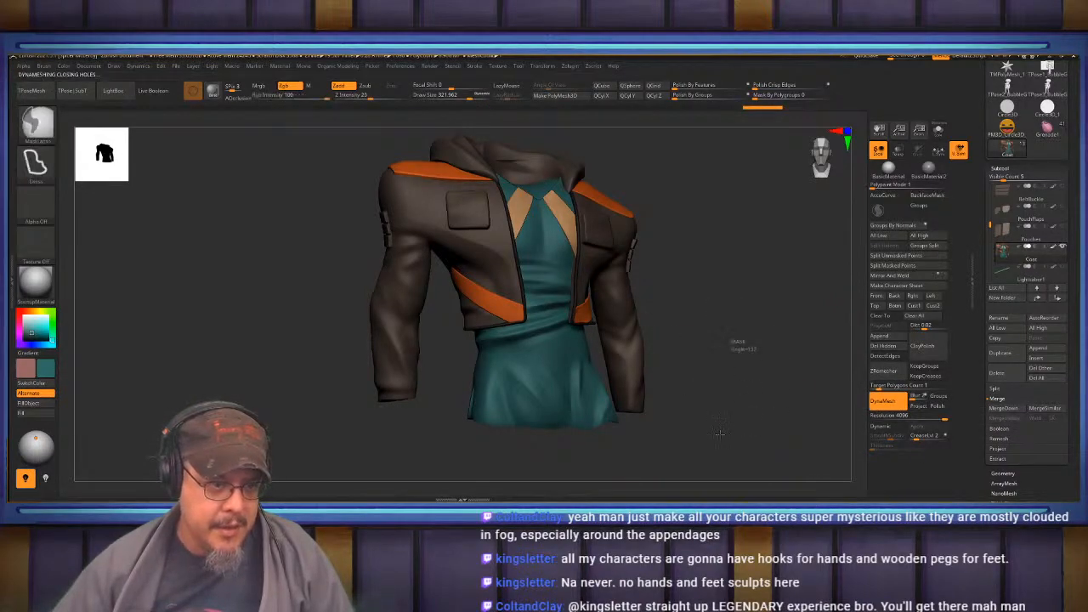
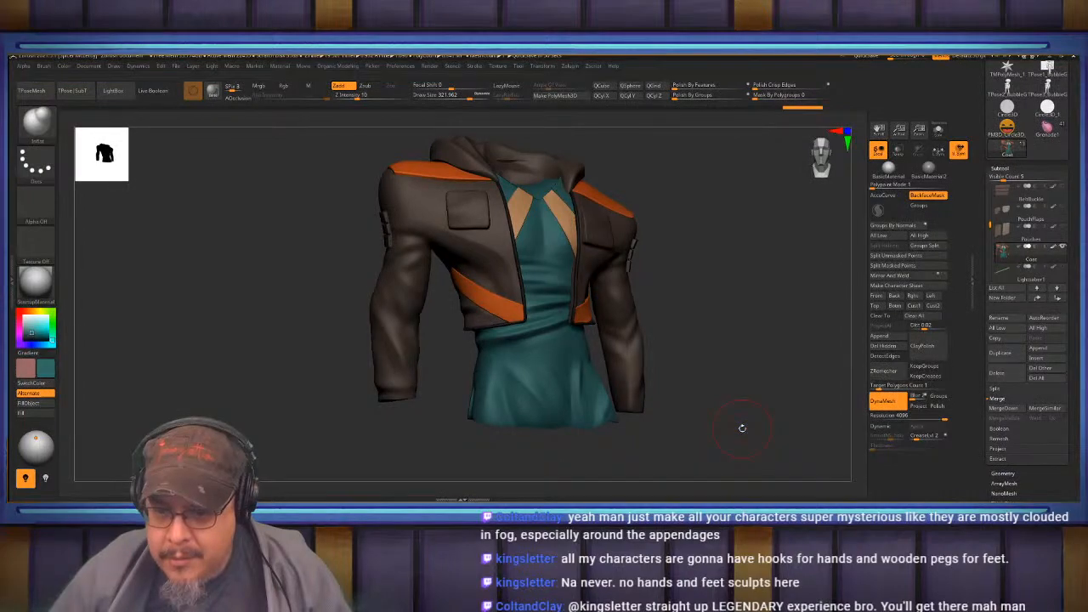
pyautogui.moveTo(721, 438); pyautogui.dragTo(697, 332)
pyautogui.moveTo(738, 388); pyautogui.dragTo(761, 372)
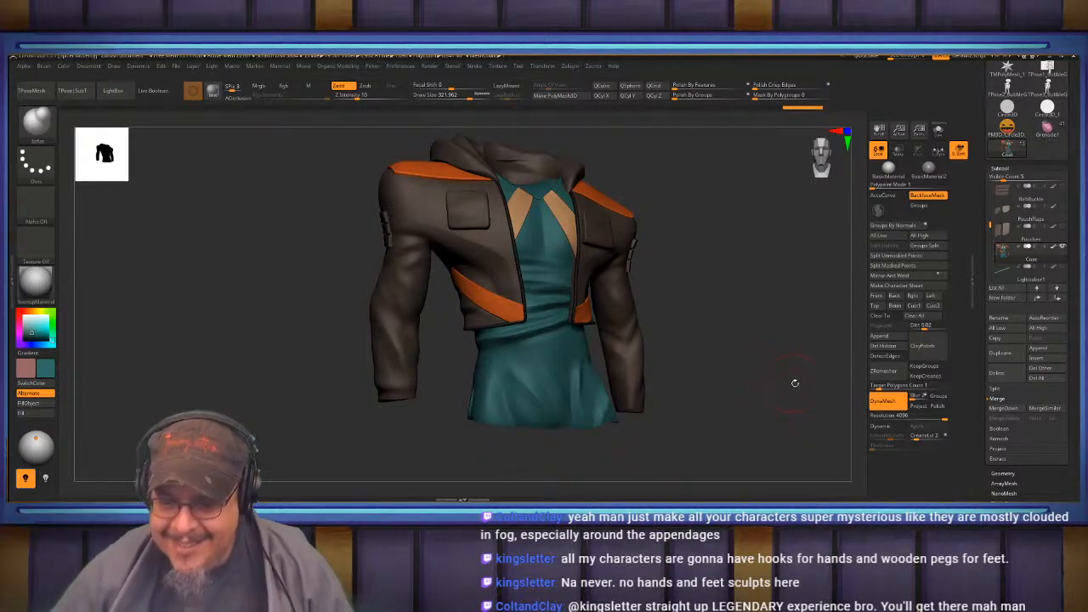
pyautogui.moveTo(792, 357)
pyautogui.keyDown('alt'); pyautogui.mouseDown()
pyautogui.moveTo(754, 402)
pyautogui.moveTo(778, 408)
pyautogui.moveTo(786, 351)
pyautogui.moveTo(771, 351)
pyautogui.moveTo(774, 292)
pyautogui.moveTo(746, 362)
pyautogui.mouseUp(); pyautogui.keyUp('alt')
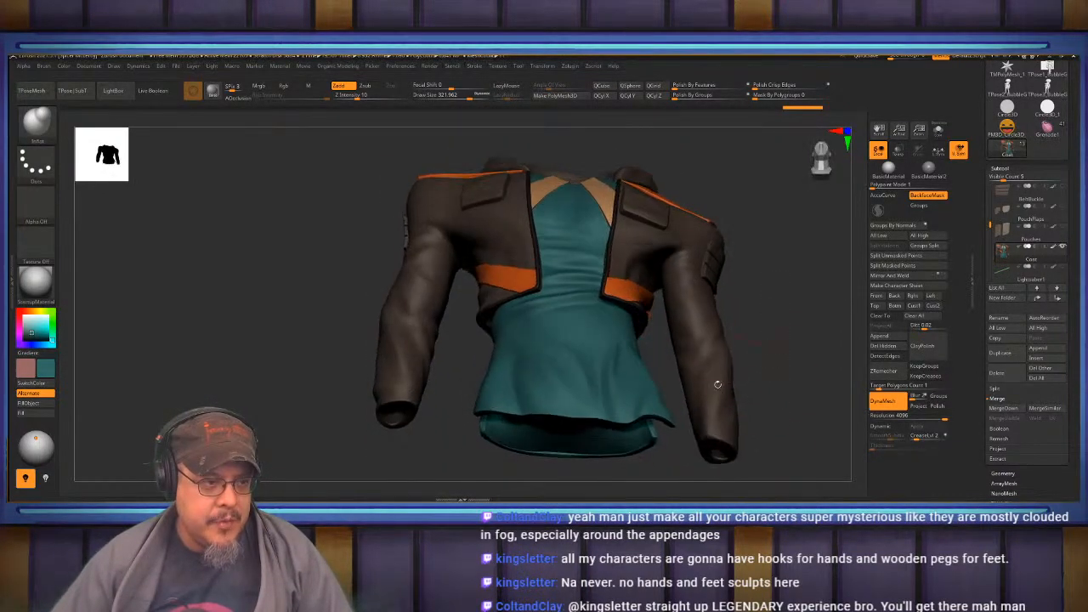
pyautogui.moveTo(826, 307)
pyautogui.mouseDown()
pyautogui.moveTo(823, 351)
pyautogui.moveTo(957, 275)
pyautogui.mouseUp()
pyautogui.moveTo(702, 430); pyautogui.dragTo(740, 444)
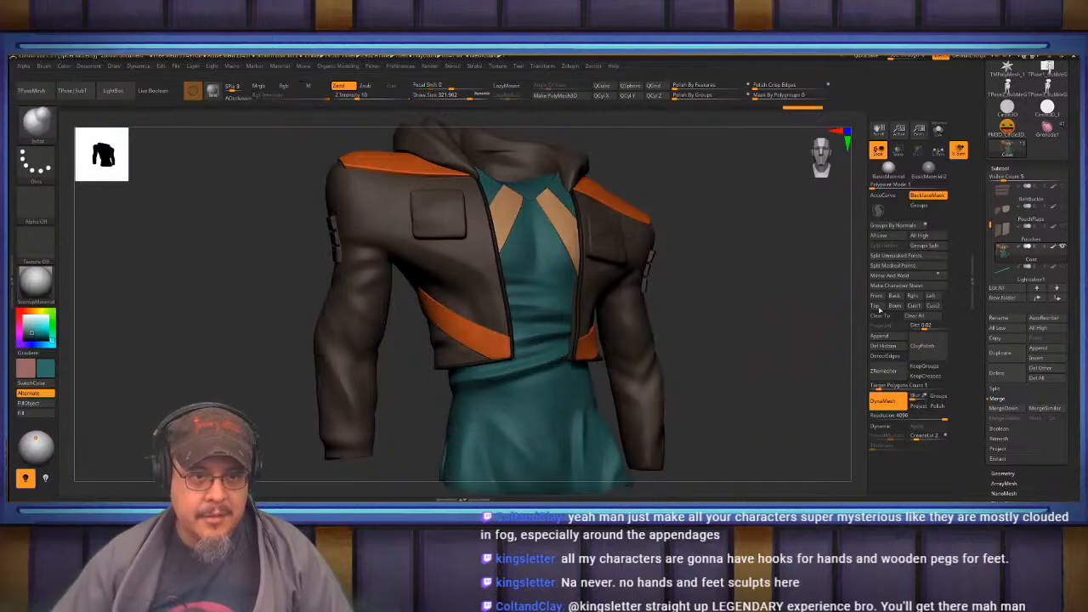
# Delete the Lightsaber2_1 subtool.
pyautogui.moveTo(990, 223); pyautogui.dragTo(991, 238)
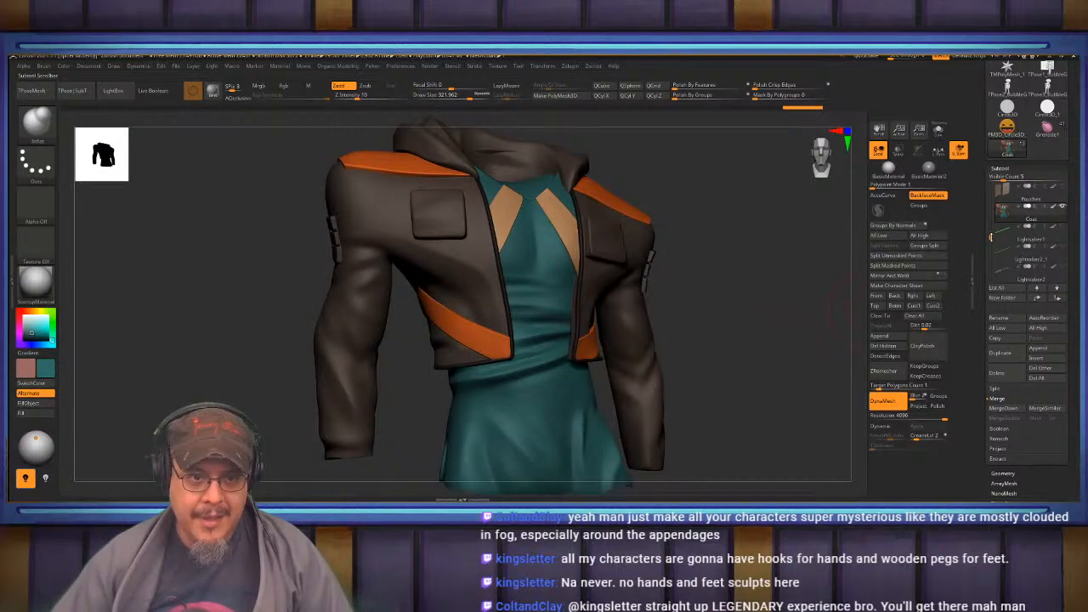
pyautogui.click(1043, 255)
pyautogui.click(996, 373)
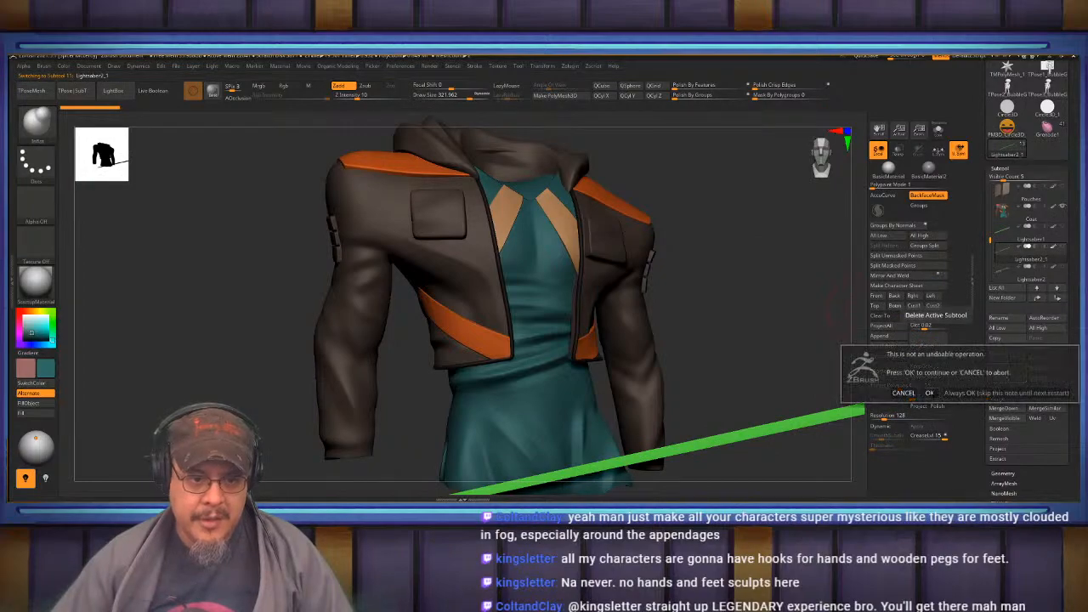
pyautogui.click(931, 393)
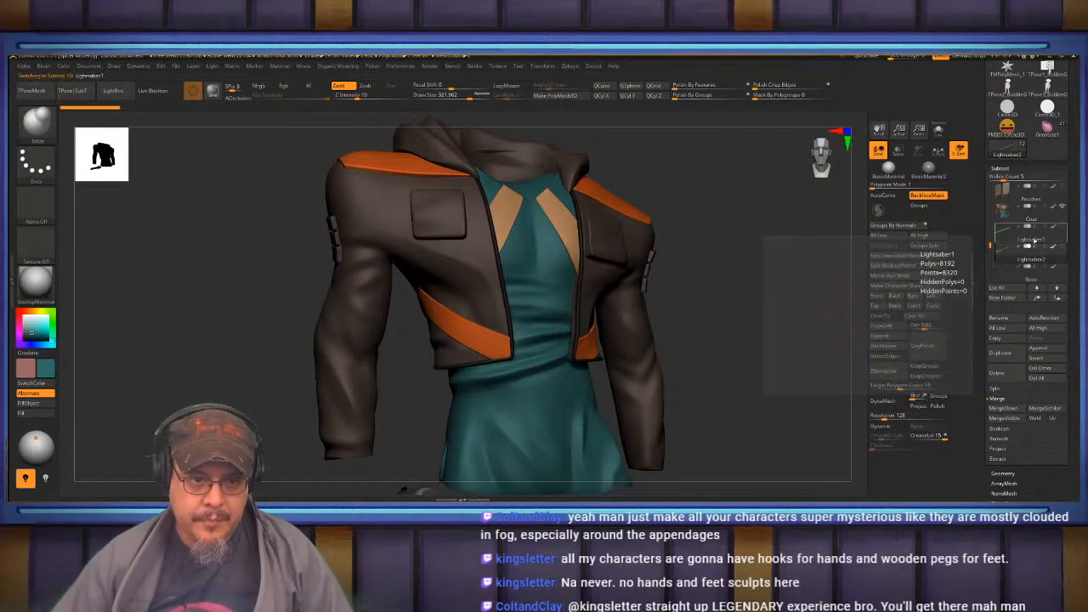
# Try to merge the Lightsaber1 blade down with the Lightsaber2 hilt.
pyautogui.click(1034, 241)
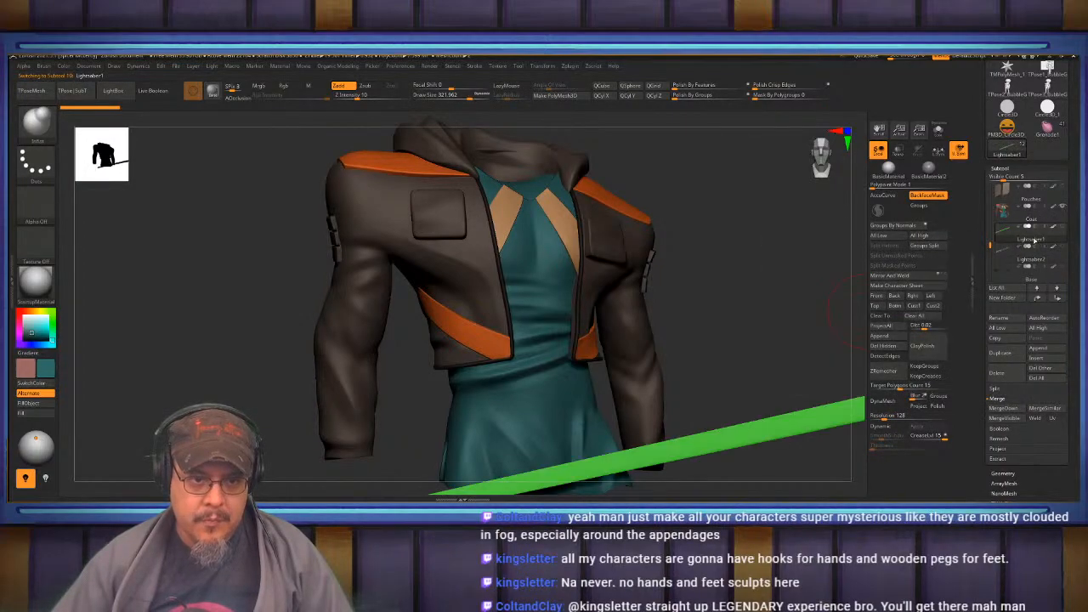
pyautogui.click(1004, 408)
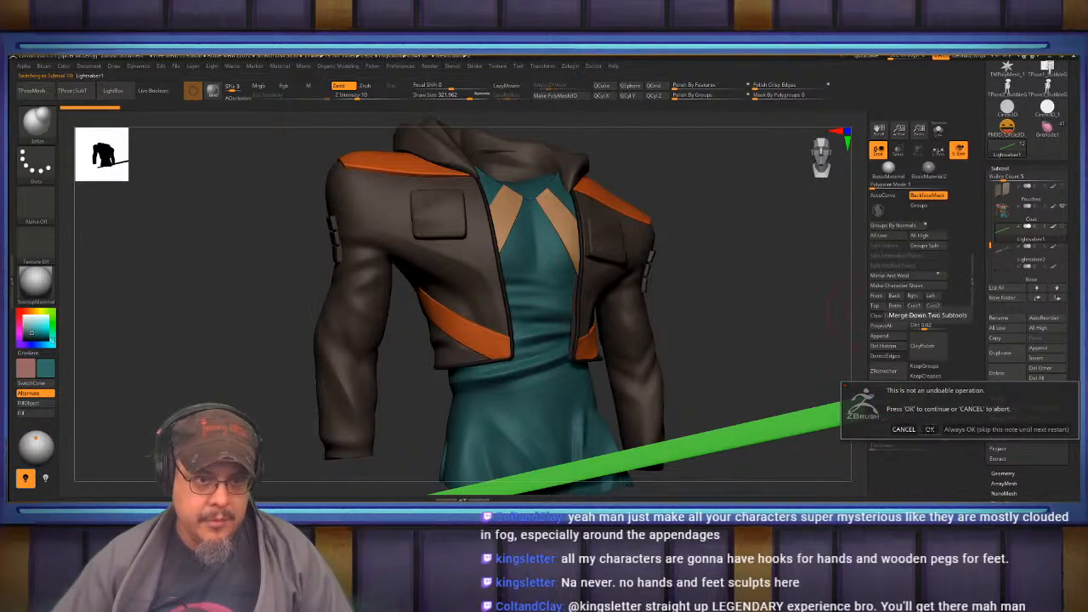
pyautogui.click(930, 430)
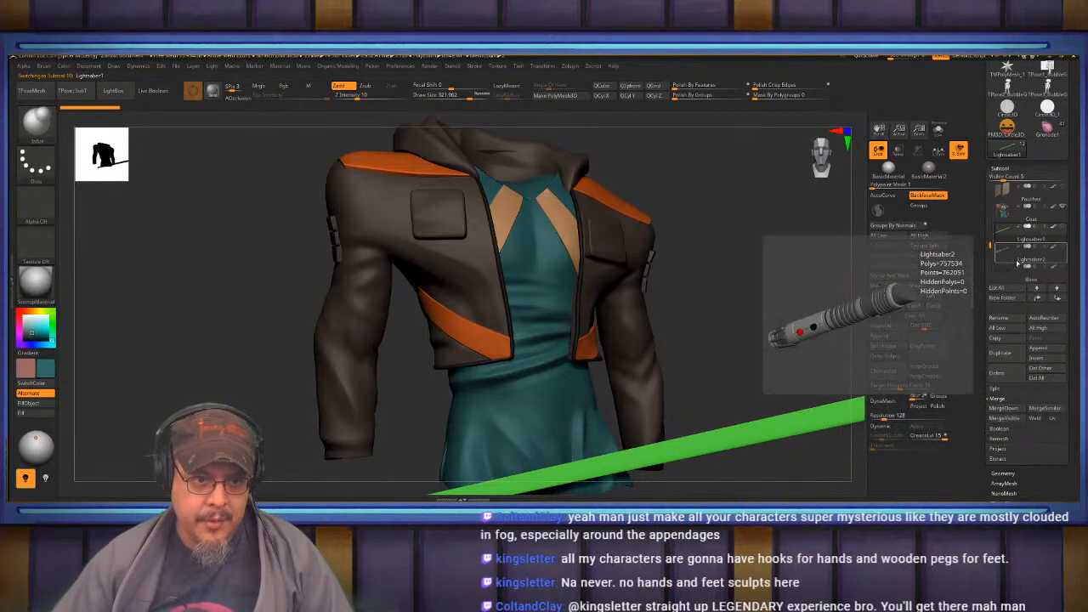
# Frame the Lightsaber2 hilt and examine its mesh with PolyFrame.
pyautogui.click(1038, 258)
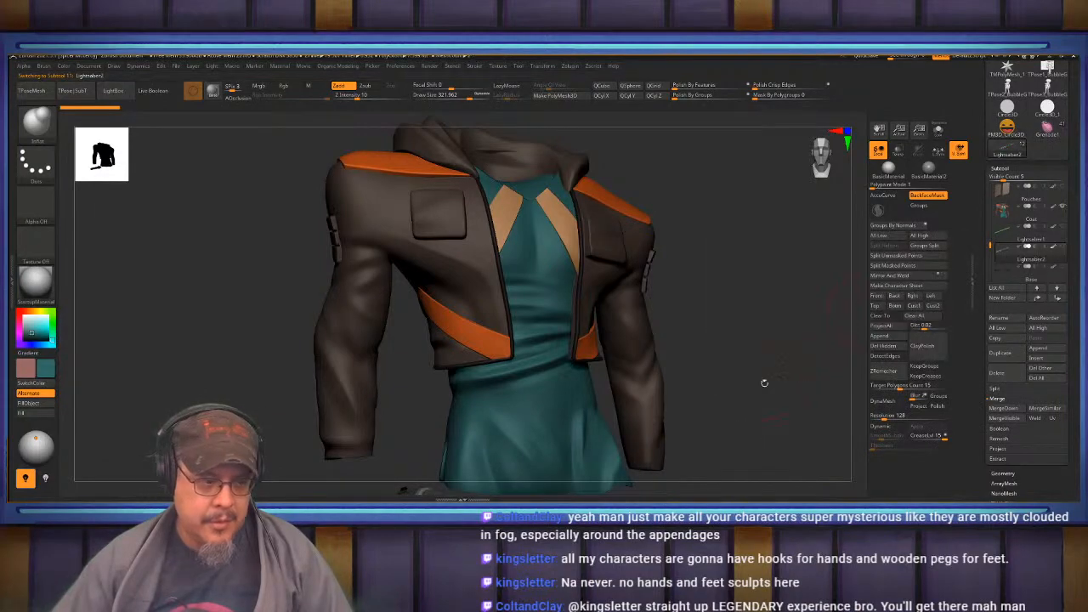
pyautogui.press('f')
pyautogui.moveTo(734, 428)
pyautogui.mouseDown()
pyautogui.moveTo(748, 445)
pyautogui.moveTo(690, 441)
pyautogui.moveTo(644, 418)
pyautogui.moveTo(733, 406)
pyautogui.moveTo(759, 377)
pyautogui.mouseUp()
pyautogui.hotkey('shift', 'f')
pyautogui.hotkey('shift', 'f')
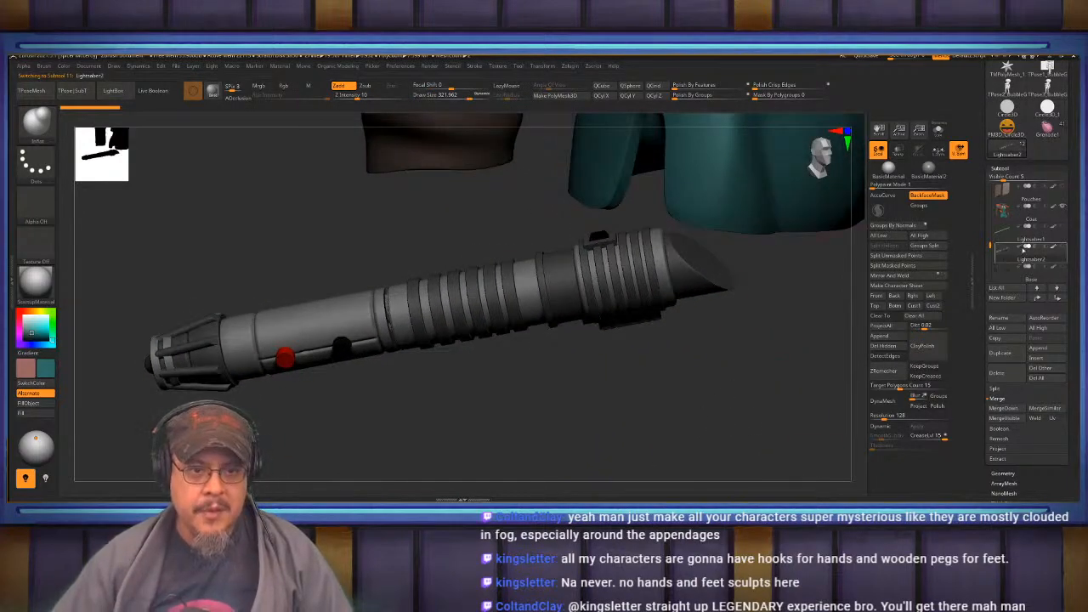
# DynaMesh the Lightsaber1 blade at resolution 4096 without freezing its subdivision levels.
pyautogui.click(1029, 240)
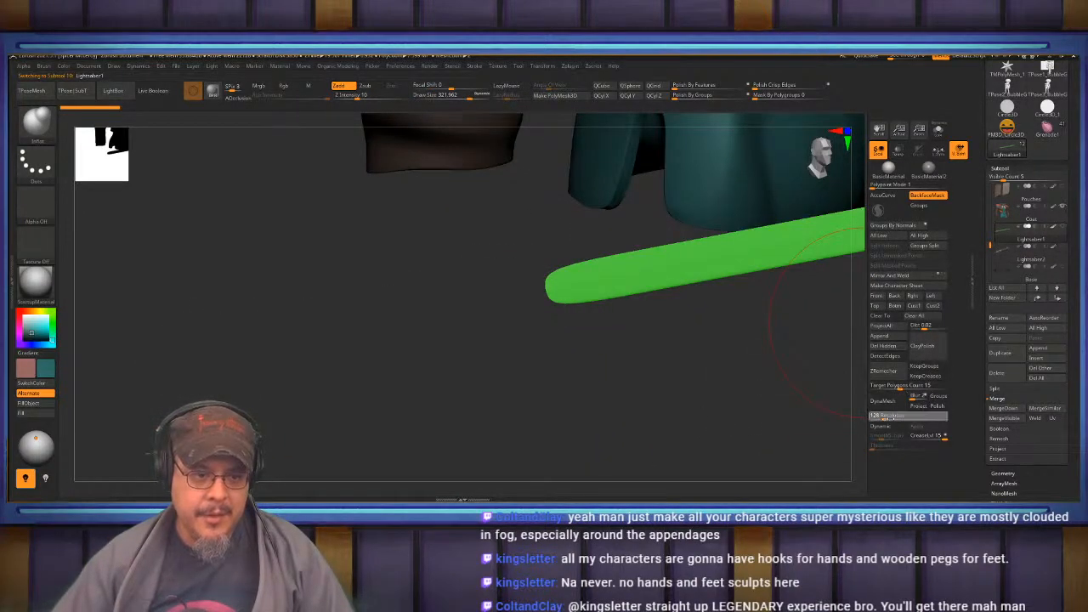
pyautogui.click(883, 401)
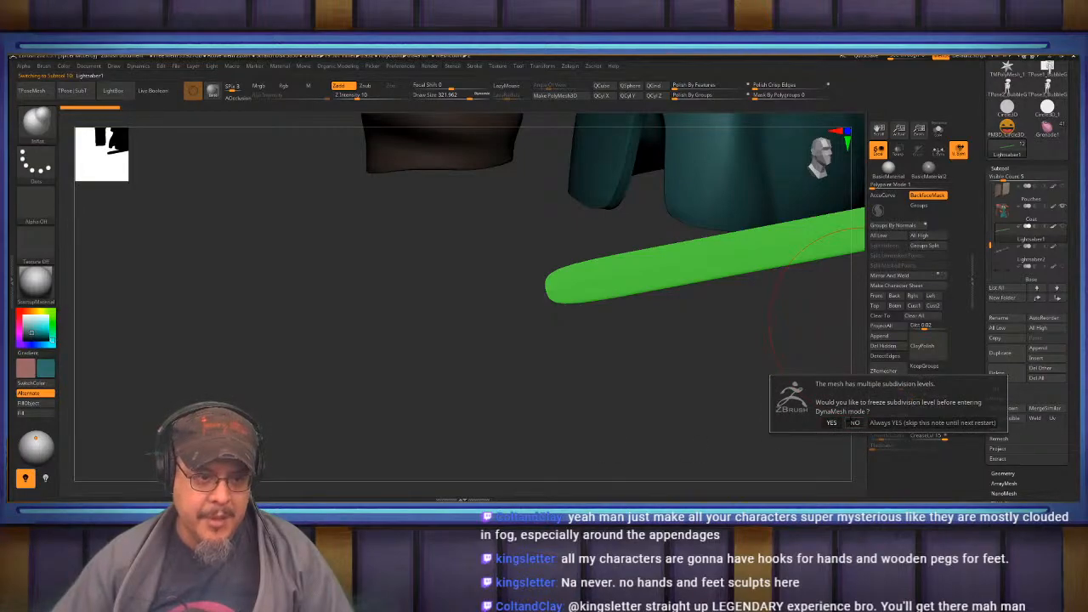
pyautogui.click(854, 422)
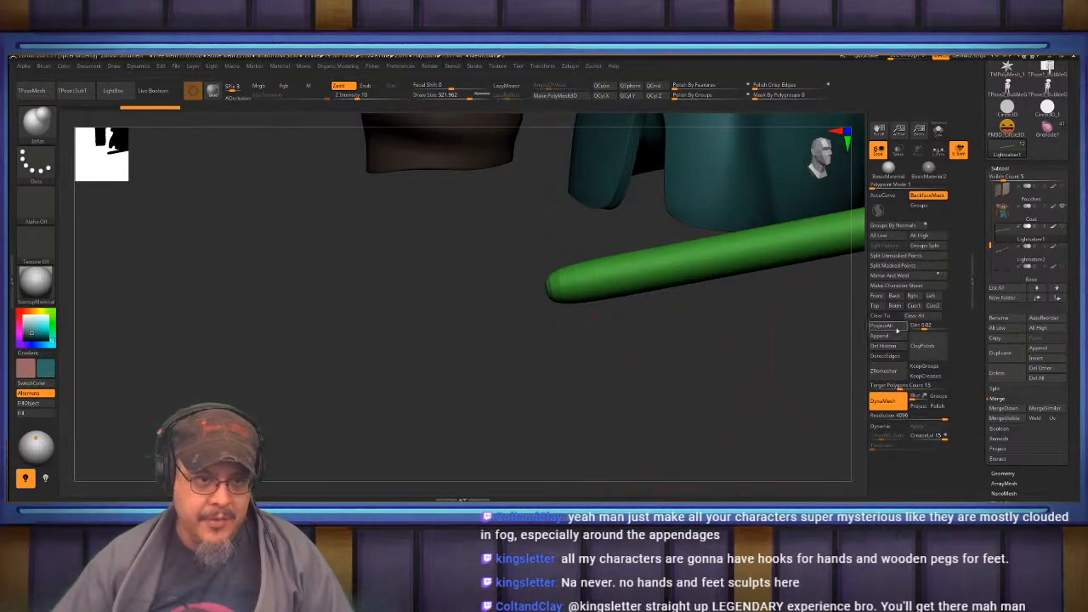
# Merge the blade down with the Lightsaber2 hilt and DynaMesh them into one solid lightsaber.
pyautogui.click(1005, 409)
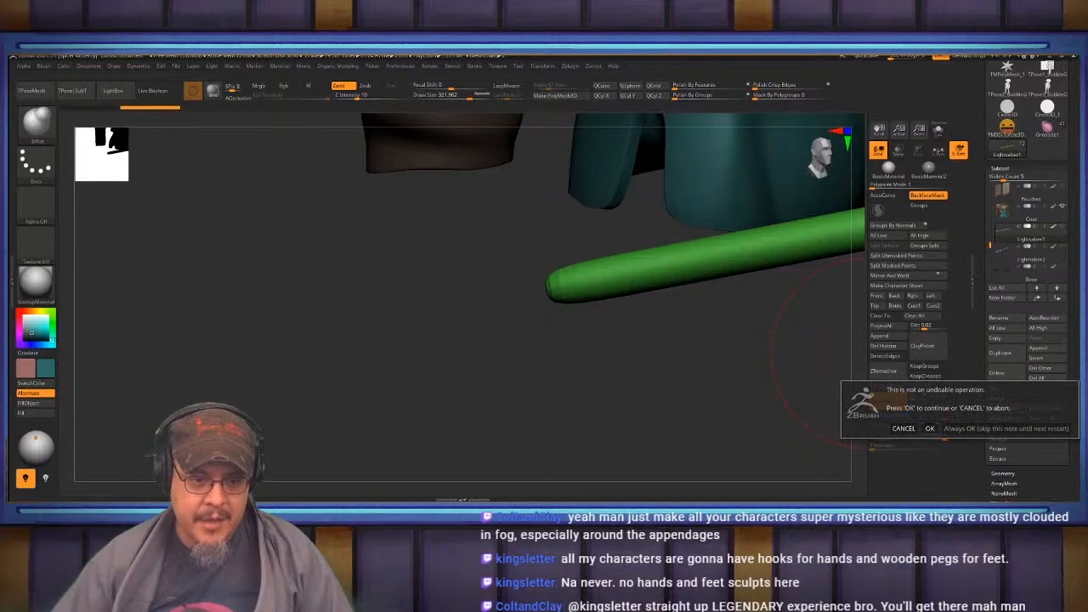
pyautogui.click(930, 428)
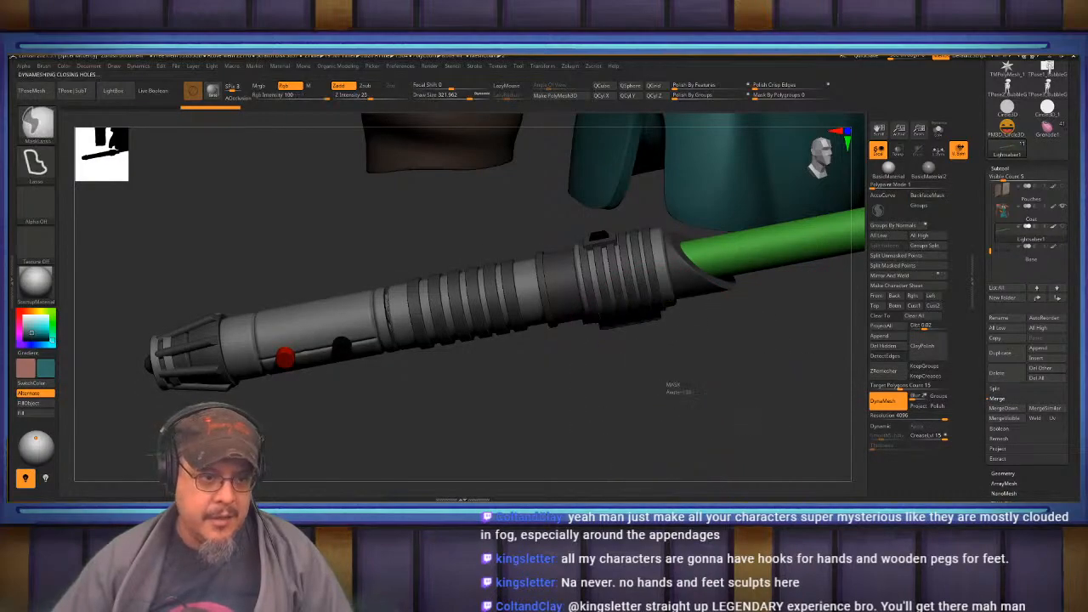
pyautogui.moveTo(727, 414); pyautogui.dragTo(854, 351)
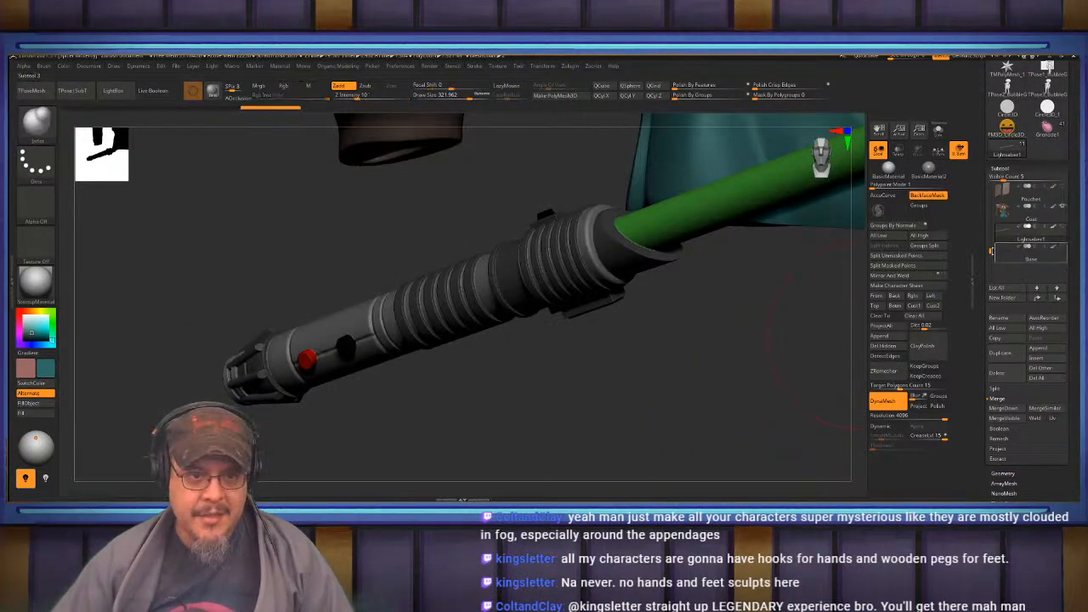
# Select the WaistBelt1 subtool and show the WaistBelt2 subtool around the tunic's waist.
pyautogui.moveTo(990, 249); pyautogui.dragTo(991, 184)
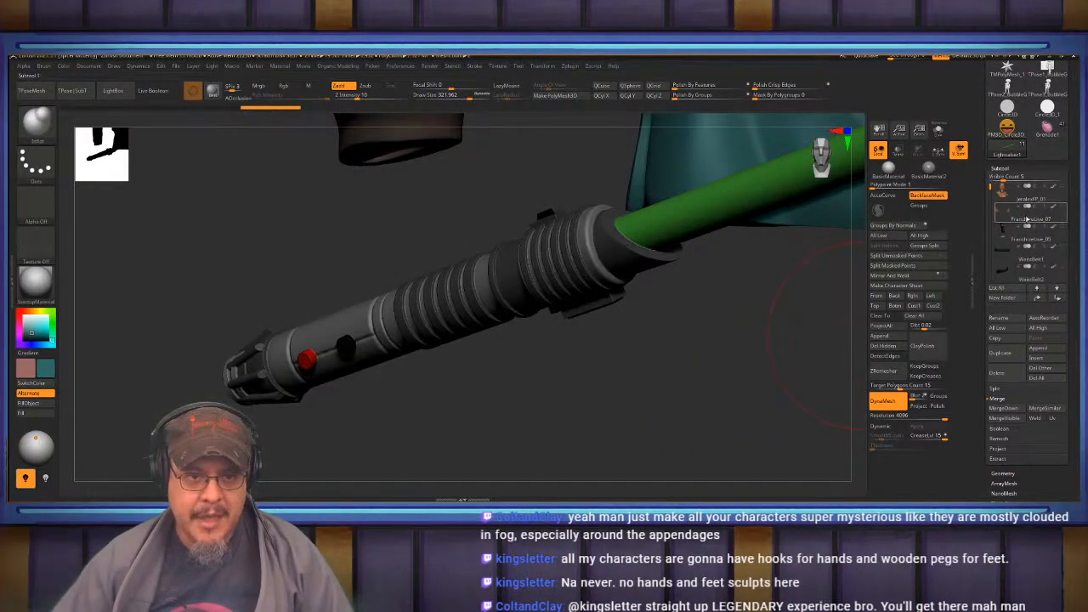
pyautogui.moveTo(1023, 258)
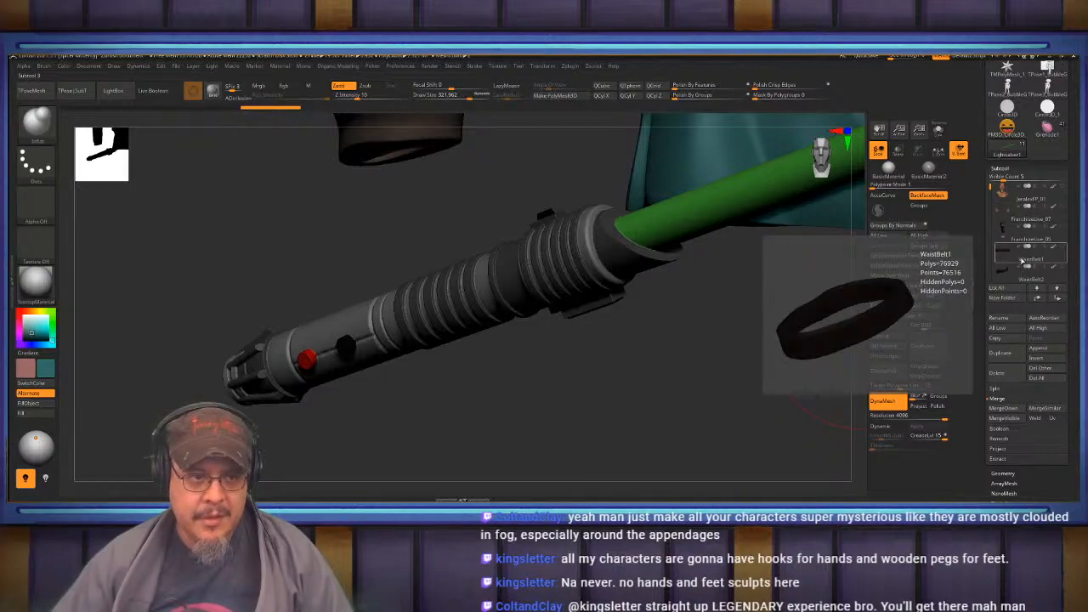
pyautogui.moveTo(1031, 199)
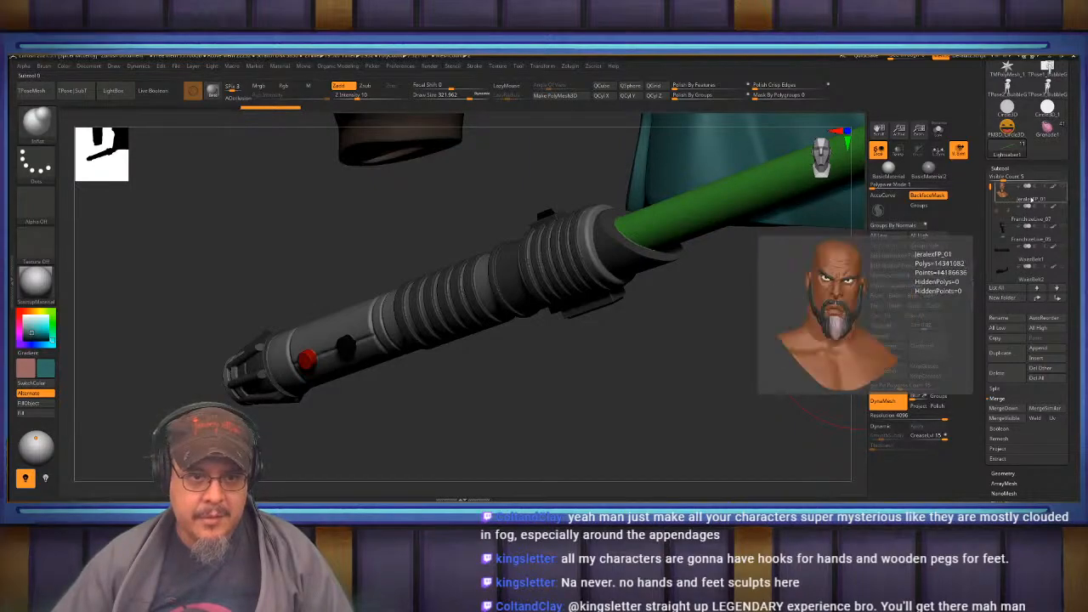
pyautogui.click(1024, 258)
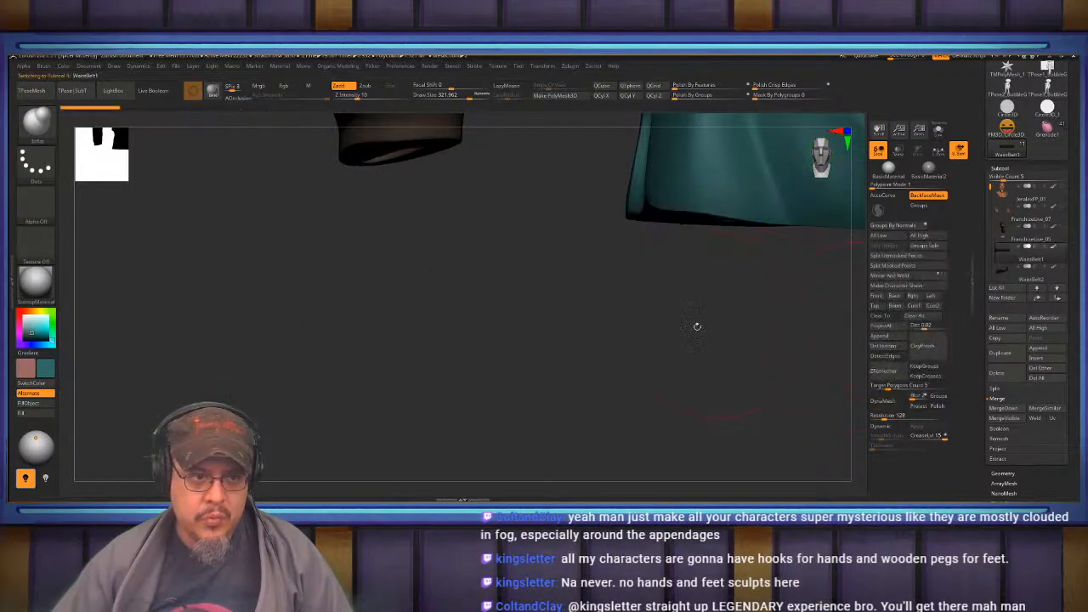
pyautogui.moveTo(744, 381)
pyautogui.mouseDown()
pyautogui.moveTo(734, 380)
pyautogui.moveTo(753, 379)
pyautogui.moveTo(731, 329)
pyautogui.moveTo(748, 375)
pyautogui.mouseUp()
pyautogui.moveTo(759, 421)
pyautogui.mouseDown()
pyautogui.moveTo(723, 413)
pyautogui.moveTo(733, 404)
pyautogui.mouseUp()
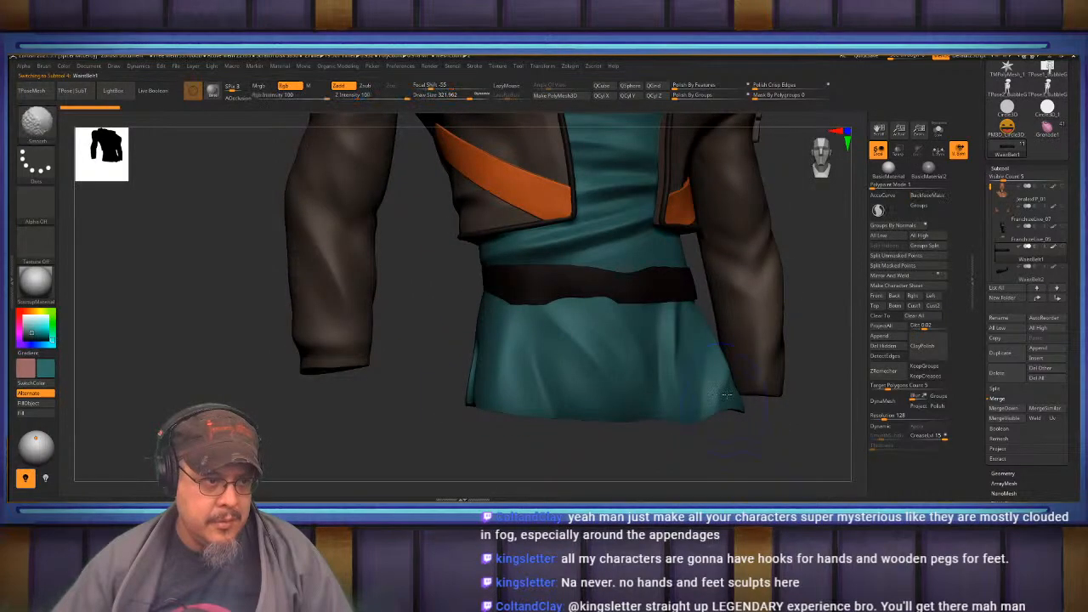
pyautogui.click(1061, 270)
pyautogui.moveTo(594, 454); pyautogui.dragTo(541, 468)
pyautogui.moveTo(393, 456); pyautogui.dragTo(378, 477)
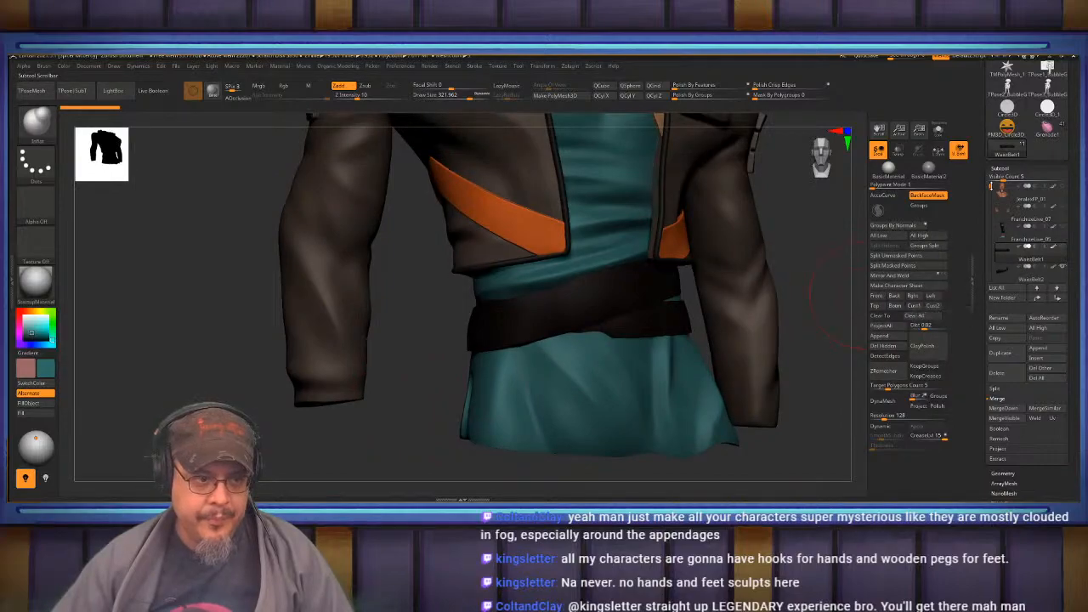
# Show the character's legs and move the Coat's front hem away from the thighs, using the Move brush at a draw size of about 408.
pyautogui.moveTo(772, 477); pyautogui.dragTo(688, 248)
pyautogui.click(1064, 227)
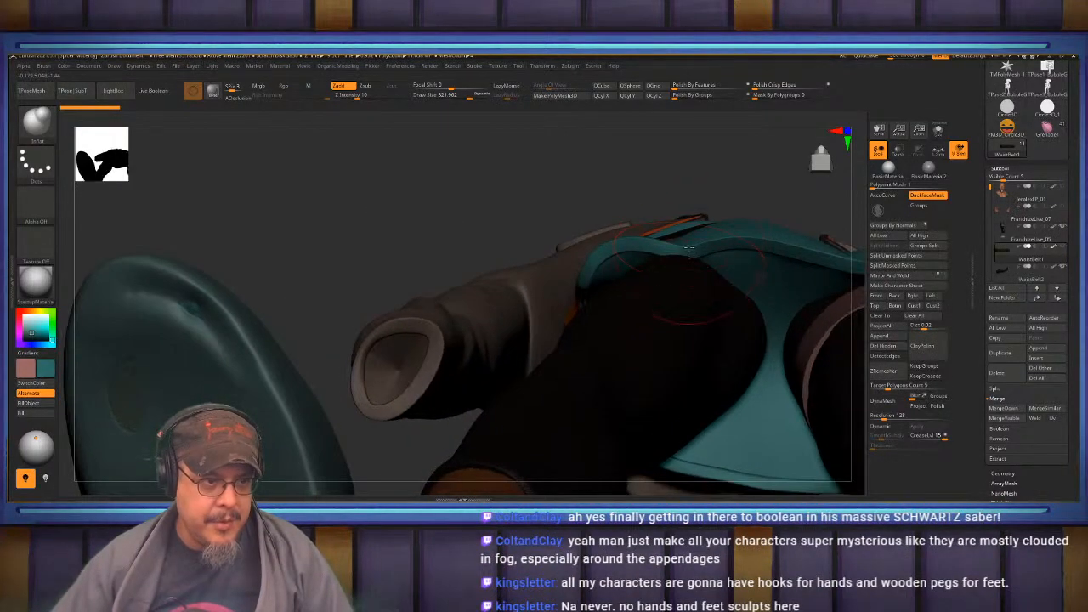
pyautogui.keyDown('alt'); pyautogui.click(689, 260); pyautogui.keyUp('alt')
pyautogui.press('b')
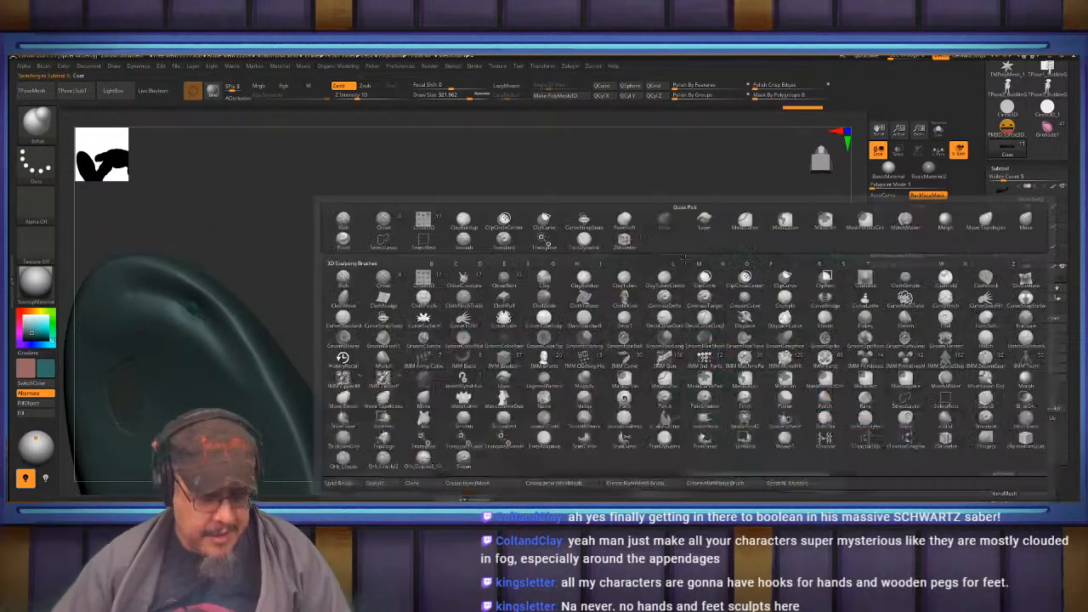
pyautogui.press('m')
pyautogui.press('v')
pyautogui.press('s')
pyautogui.moveTo(688, 261); pyautogui.dragTo(687, 238)
pyautogui.moveTo(687, 238)
pyautogui.mouseDown(button='right')
pyautogui.moveTo(707, 304)
pyautogui.moveTo(666, 169)
pyautogui.moveTo(617, 256)
pyautogui.mouseUp(button='right')
pyautogui.press('f')
pyautogui.press('f')
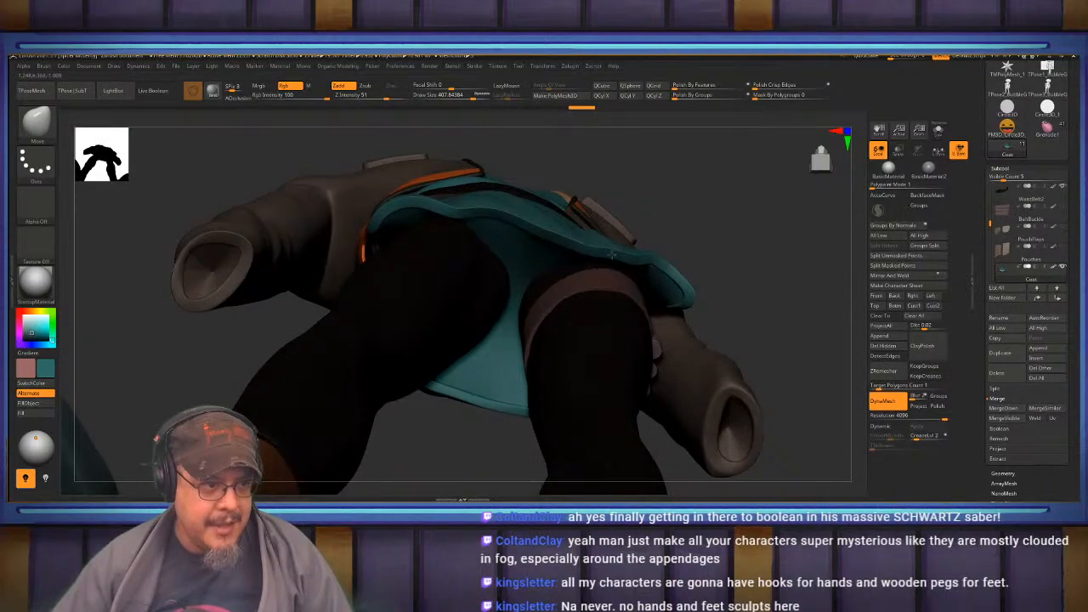
pyautogui.moveTo(745, 257); pyautogui.dragTo(663, 376, button='right')
pyautogui.keyDown('ctrl'); pyautogui.keyDown('shift'); pyautogui.moveTo(668, 377); pyautogui.dragTo(684, 315); pyautogui.keyUp('shift'); pyautogui.keyUp('ctrl')
pyautogui.moveTo(701, 294); pyautogui.dragTo(547, 258, button='right')
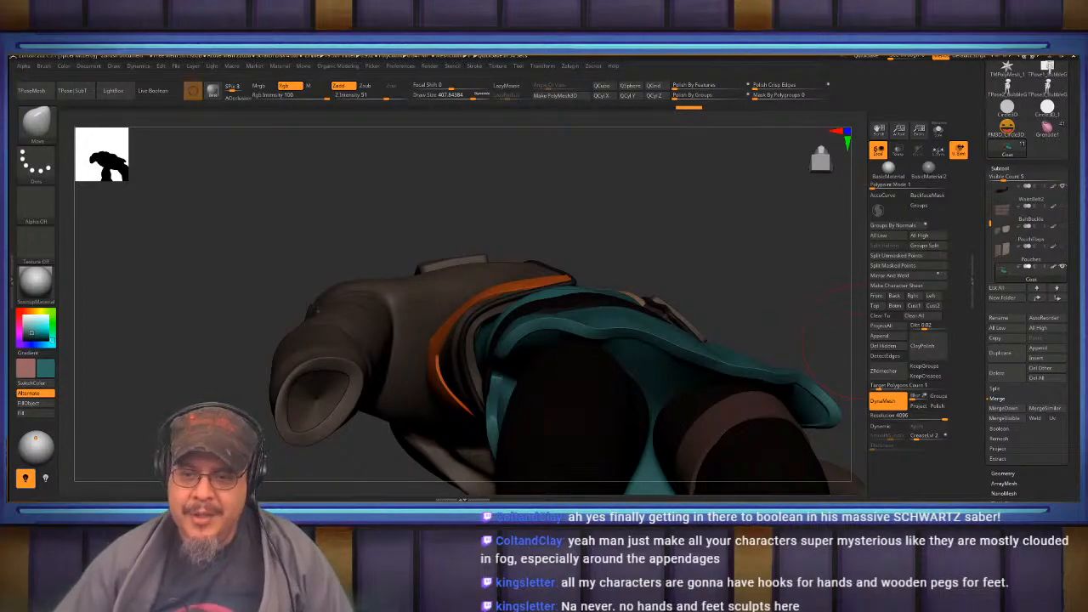
pyautogui.hotkey('alt', 'Tab')
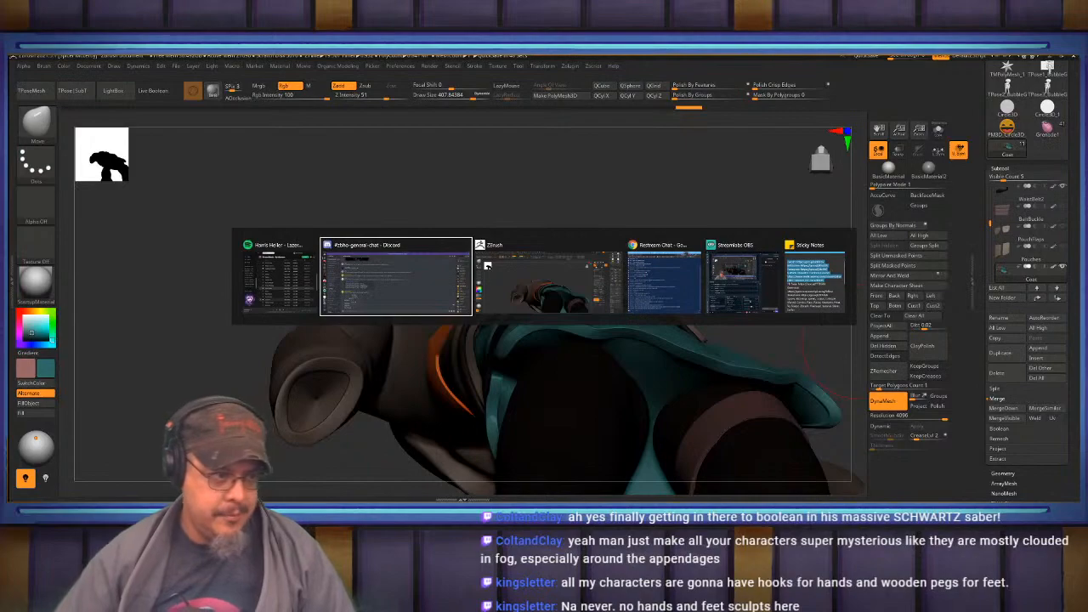
pyautogui.click(631, 286)
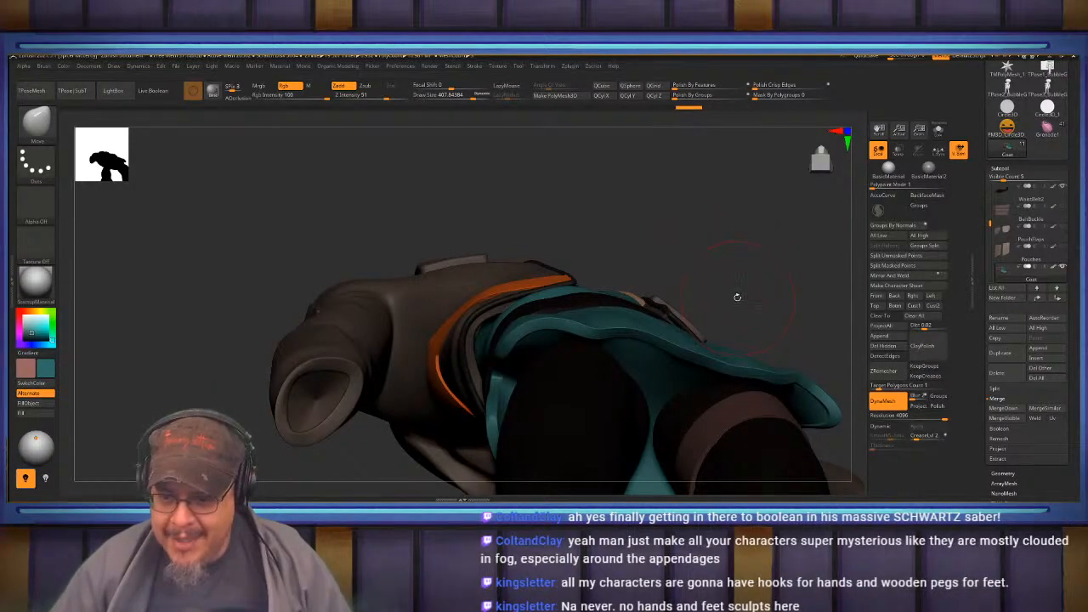
# Select the Inflat brush and try to inflate the teal tunic beside the jacket's lower side edge.
pyautogui.moveTo(744, 255); pyautogui.dragTo(714, 344)
pyautogui.moveTo(464, 408); pyautogui.dragTo(567, 373)
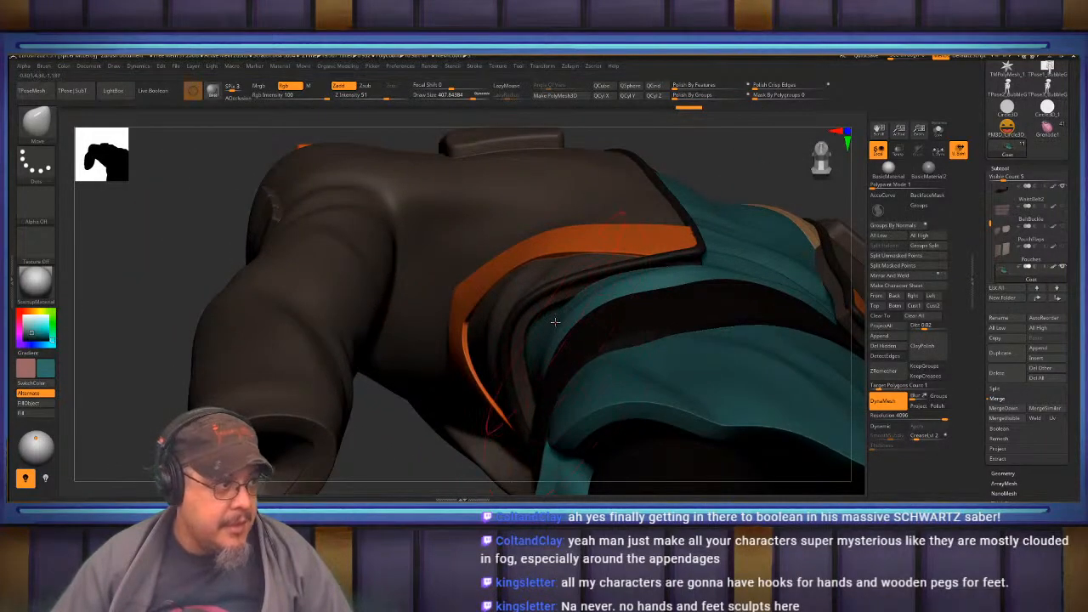
pyautogui.press('b')
pyautogui.press('i')
pyautogui.press('n')
pyautogui.moveTo(546, 334); pyautogui.dragTo(536, 335)
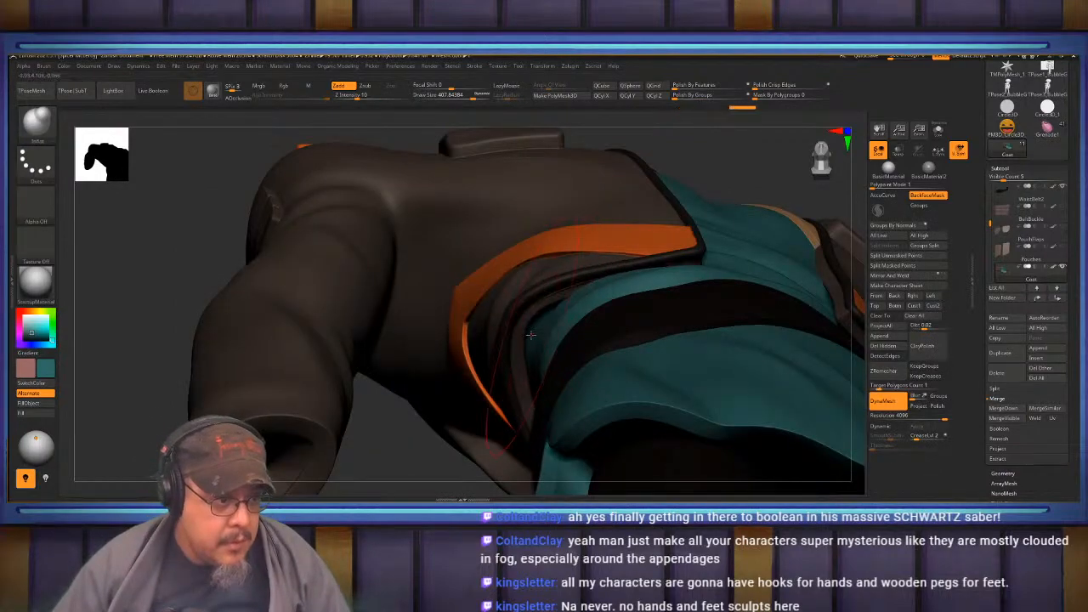
pyautogui.hotkey('ctrl', 'z')
pyautogui.hotkey('ctrl', 'z')
pyautogui.hotkey('ctrl', 'z')
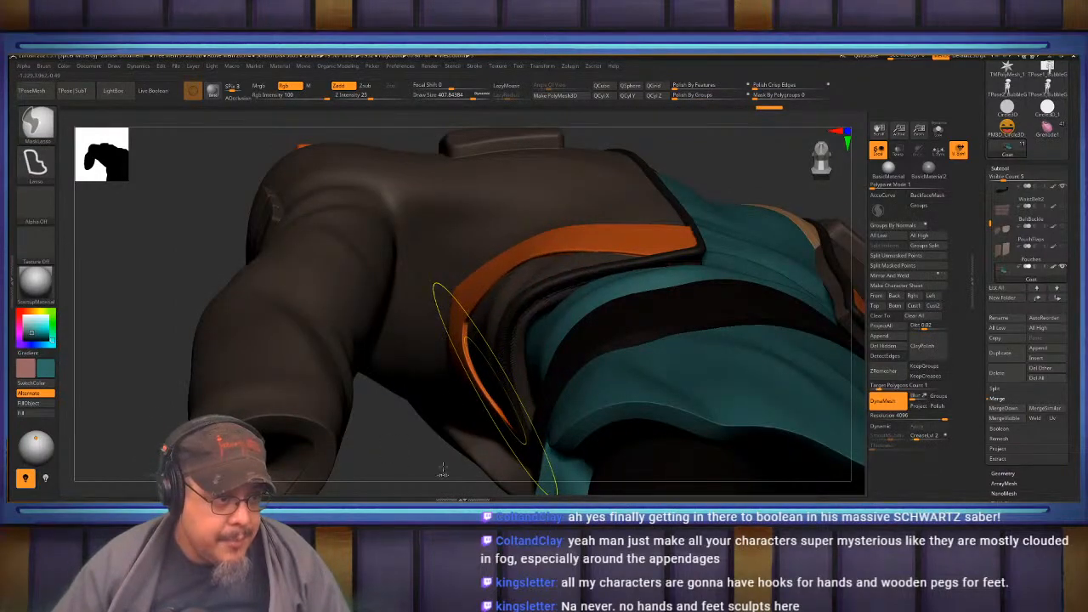
# Turn off backface masking and inflate the tunic into the gap behind the jacket's side edge at a draw size of about 102.
pyautogui.click(943, 195)
pyautogui.moveTo(535, 332); pyautogui.dragTo(537, 356)
pyautogui.hotkey('ctrl', 'z')
pyautogui.hotkey('ctrl', 'z')
pyautogui.hotkey('ctrl', 'z')
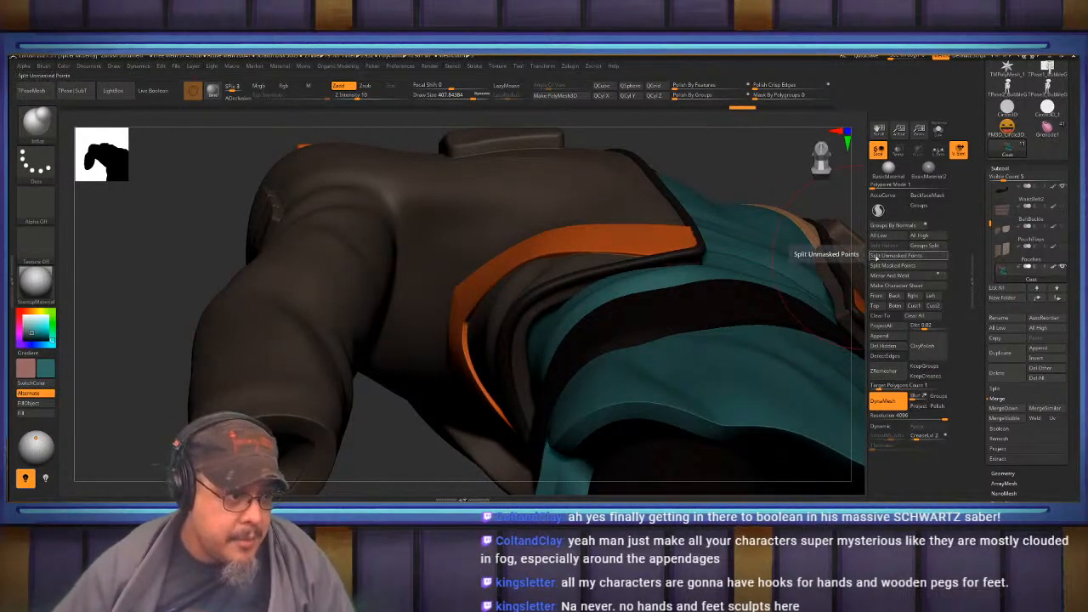
pyautogui.keyDown('ctrl'); pyautogui.moveTo(619, 313); pyautogui.dragTo(629, 398, button='right'); pyautogui.keyUp('ctrl')
pyautogui.moveTo(546, 333)
pyautogui.mouseDown(button='right')
pyautogui.moveTo(563, 292)
pyautogui.moveTo(534, 309)
pyautogui.mouseUp(button='right')
pyautogui.press('s')
pyautogui.moveTo(534, 309); pyautogui.dragTo(522, 308)
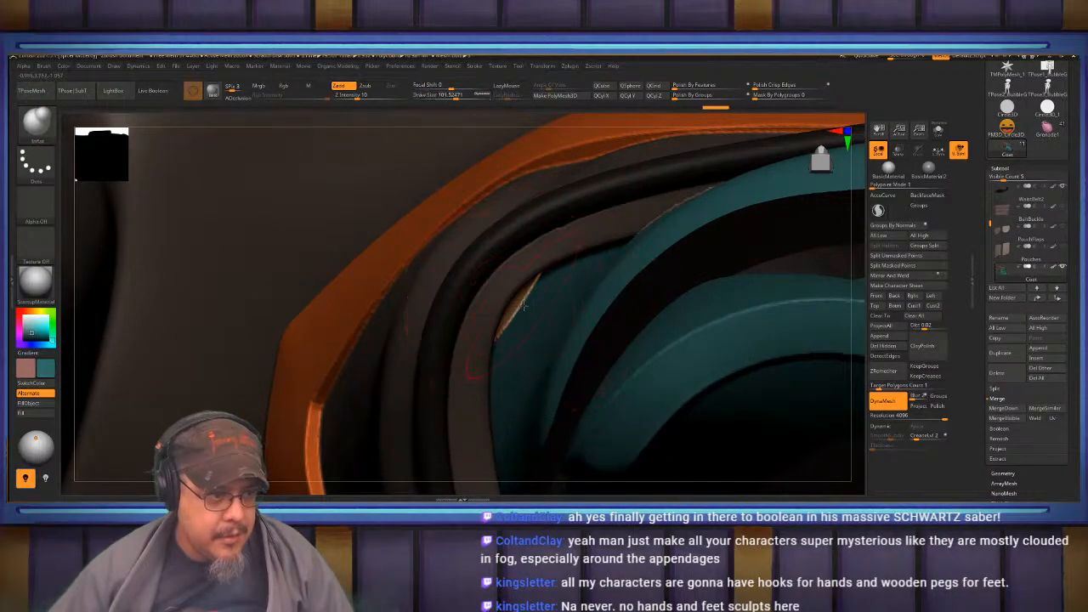
# Inflate the tunic further into the gap under the jacket's side trim at a draw size of about 114.
pyautogui.moveTo(521, 289)
pyautogui.mouseDown(button='right')
pyautogui.moveTo(496, 338)
pyautogui.moveTo(479, 339)
pyautogui.mouseUp(button='right')
pyautogui.press('s')
pyautogui.moveTo(480, 340); pyautogui.dragTo(495, 319)
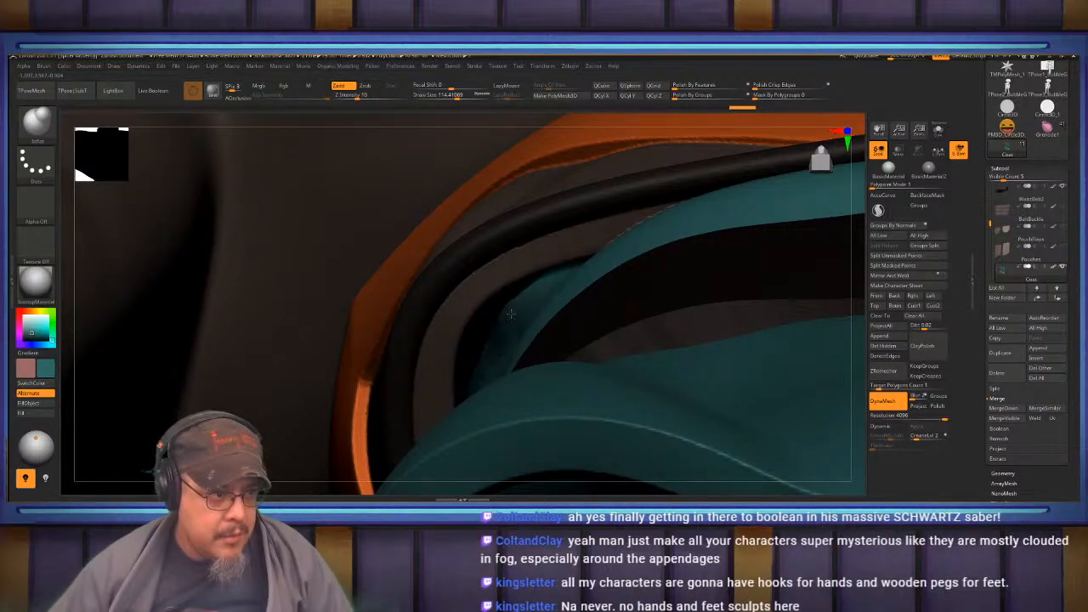
pyautogui.moveTo(486, 349)
pyautogui.mouseDown()
pyautogui.moveTo(511, 315)
pyautogui.moveTo(498, 327)
pyautogui.mouseUp()
pyautogui.moveTo(499, 328)
pyautogui.mouseDown(button='right')
pyautogui.moveTo(527, 318)
pyautogui.moveTo(493, 345)
pyautogui.moveTo(503, 346)
pyautogui.moveTo(523, 303)
pyautogui.mouseUp(button='right')
pyautogui.moveTo(501, 343); pyautogui.dragTo(510, 302)
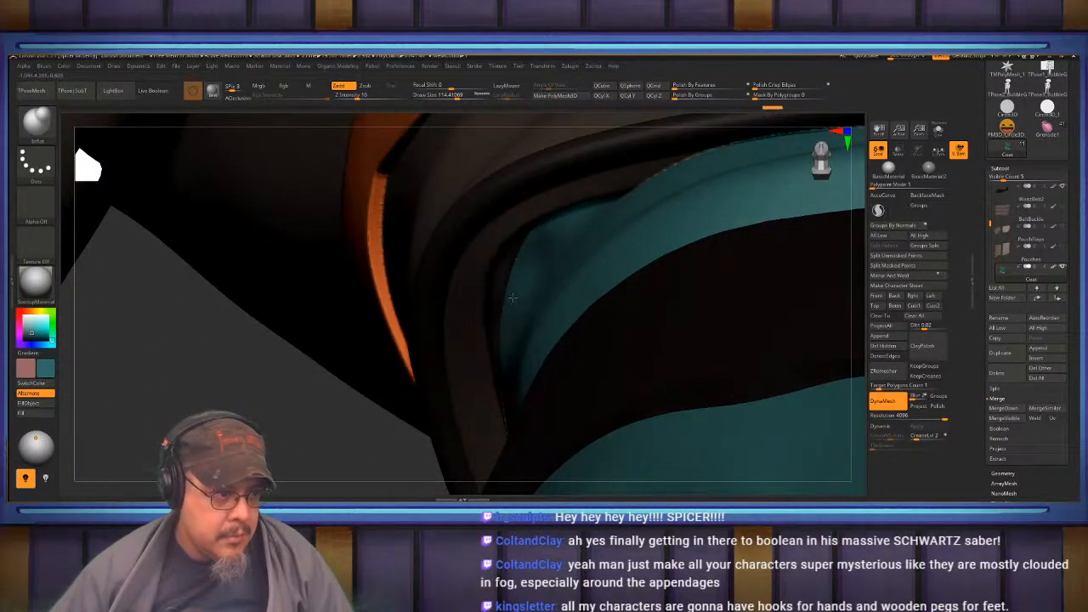
pyautogui.moveTo(540, 238); pyautogui.dragTo(565, 230)
pyautogui.hotkey('ctrl', 'z')
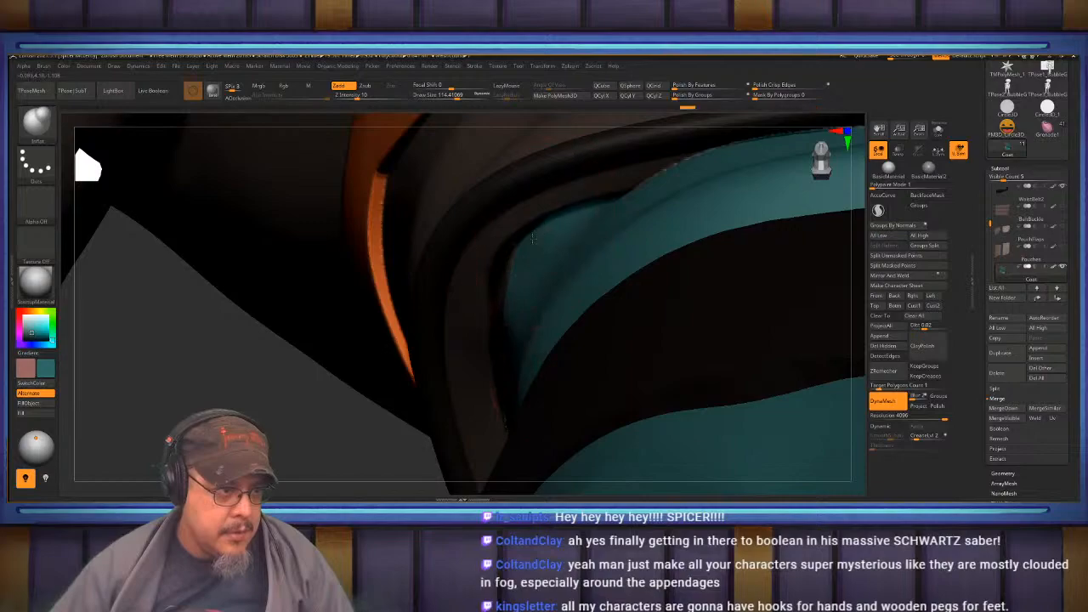
# Inflate the tunic toward the back of the jacket's inner edge and undo the last change.
pyautogui.moveTo(514, 331)
pyautogui.mouseDown(button='right')
pyautogui.moveTo(498, 357)
pyautogui.moveTo(503, 335)
pyautogui.moveTo(538, 317)
pyautogui.mouseUp(button='right')
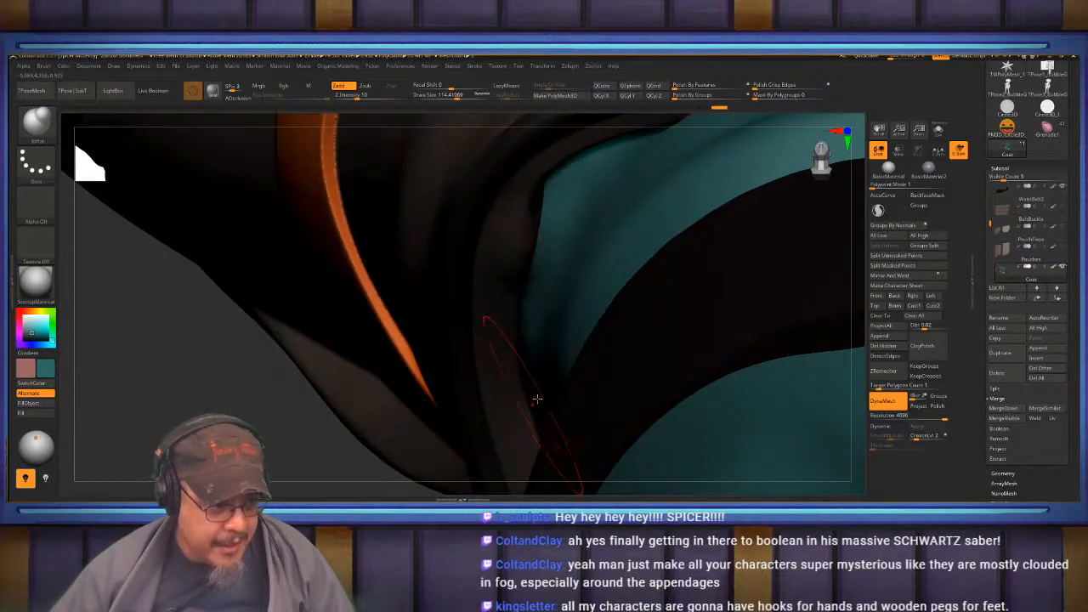
pyautogui.moveTo(532, 395)
pyautogui.mouseDown(button='right')
pyautogui.moveTo(519, 375)
pyautogui.moveTo(535, 254)
pyautogui.moveTo(564, 339)
pyautogui.moveTo(613, 343)
pyautogui.mouseUp(button='right')
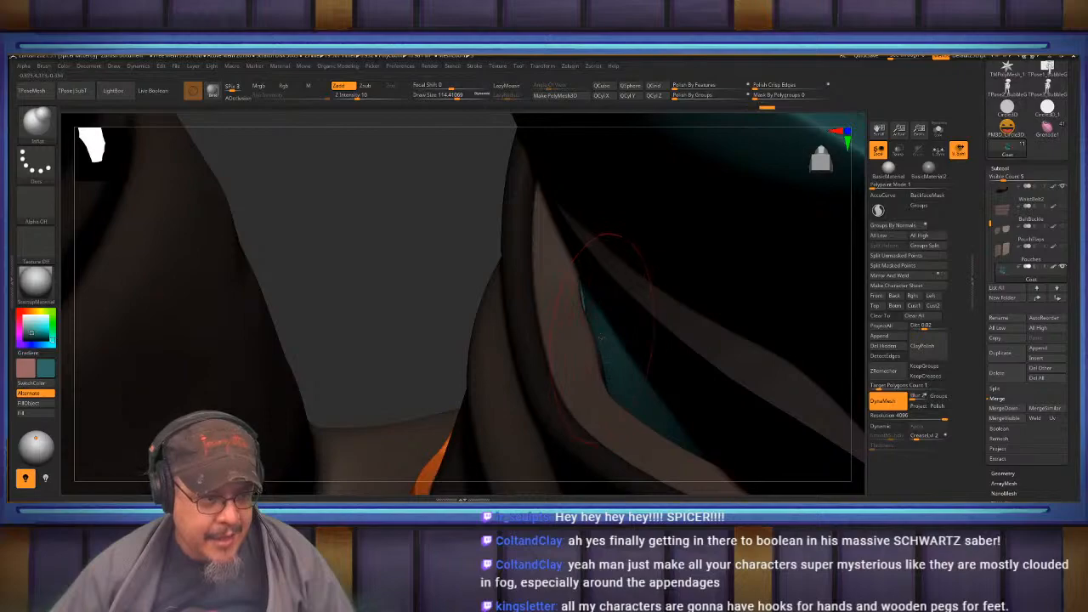
pyautogui.hotkey('ctrl', 'z')
pyautogui.moveTo(628, 382)
pyautogui.mouseDown(button='right')
pyautogui.moveTo(608, 293)
pyautogui.moveTo(589, 345)
pyautogui.moveTo(621, 409)
pyautogui.mouseUp(button='right')
# Inflate the tunic into the gaps under the opposite side of the jacket and behind its front edge.
pyautogui.moveTo(456, 262); pyautogui.dragTo(575, 417, button='right')
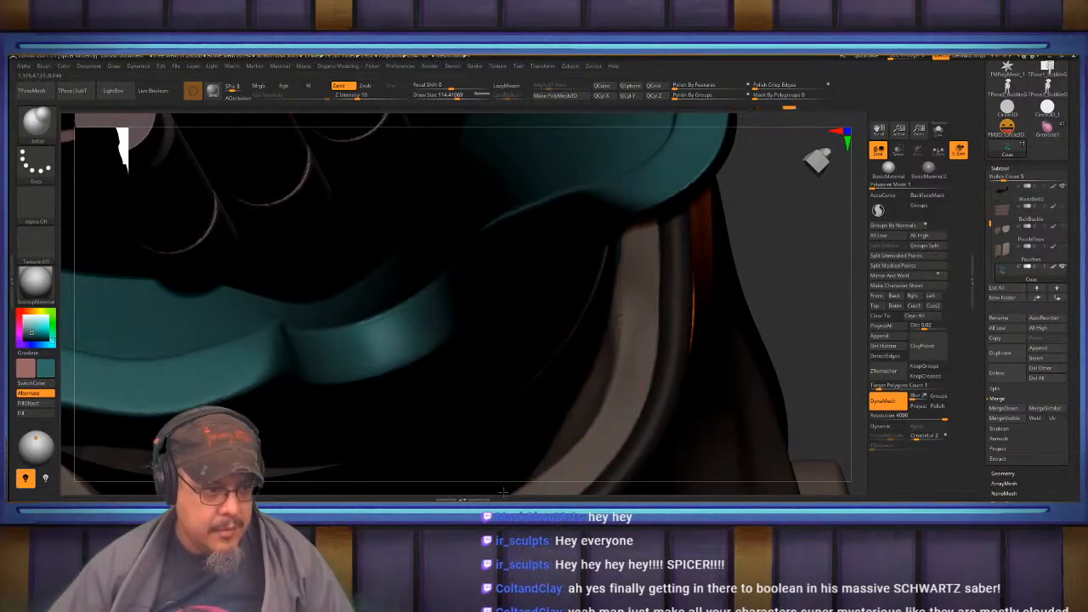
pyautogui.moveTo(490, 485); pyautogui.dragTo(603, 357, button='right')
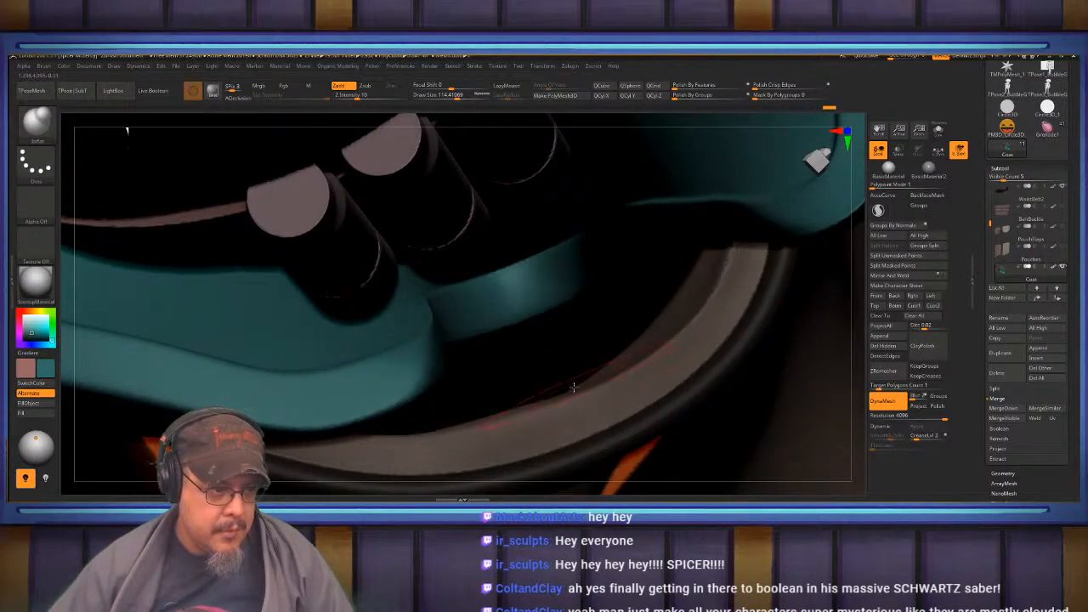
pyautogui.moveTo(707, 254)
pyautogui.mouseDown(button='right')
pyautogui.moveTo(693, 319)
pyautogui.moveTo(659, 276)
pyautogui.moveTo(561, 268)
pyautogui.moveTo(608, 325)
pyautogui.moveTo(599, 320)
pyautogui.mouseUp(button='right')
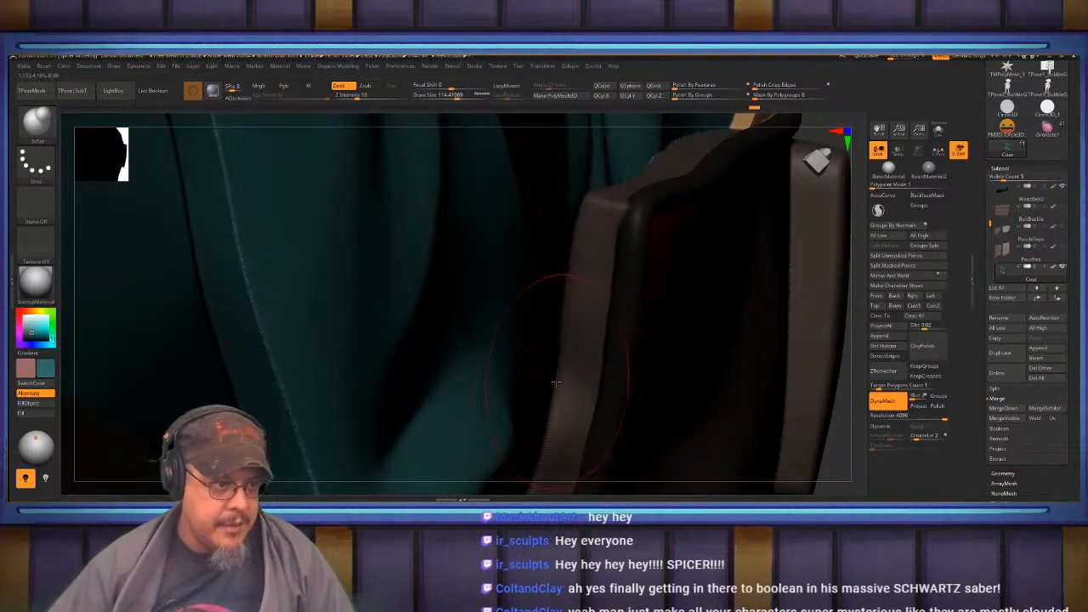
pyautogui.moveTo(595, 192); pyautogui.dragTo(582, 307, button='right')
pyautogui.moveTo(526, 412); pyautogui.dragTo(520, 405)
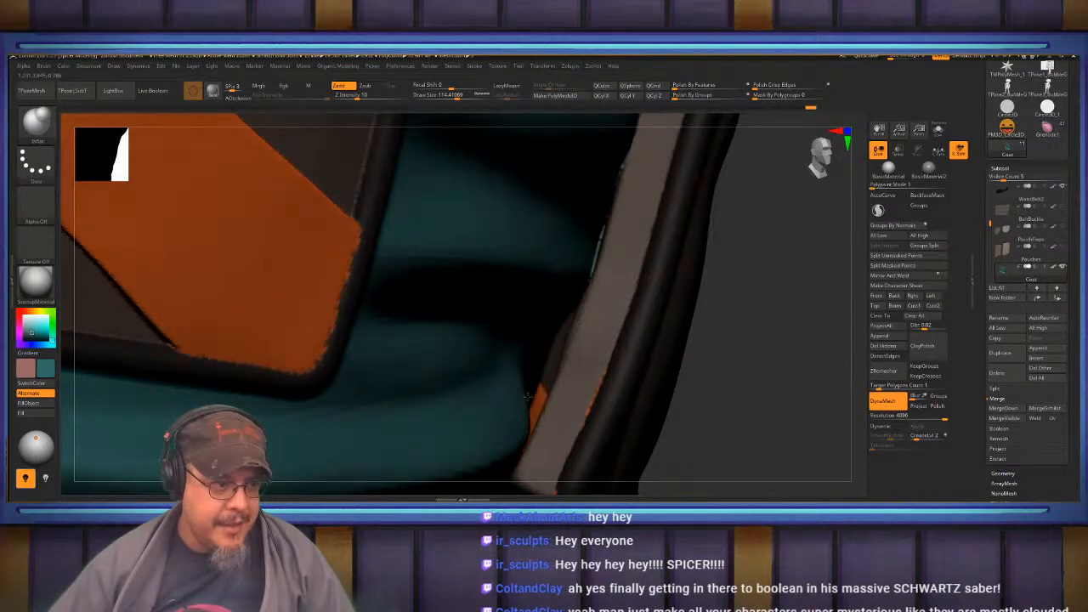
# Inflate the tunic behind the inner edges of the jacket's front opening at a draw size of about 124.
pyautogui.moveTo(542, 361); pyautogui.dragTo(559, 369, button='right')
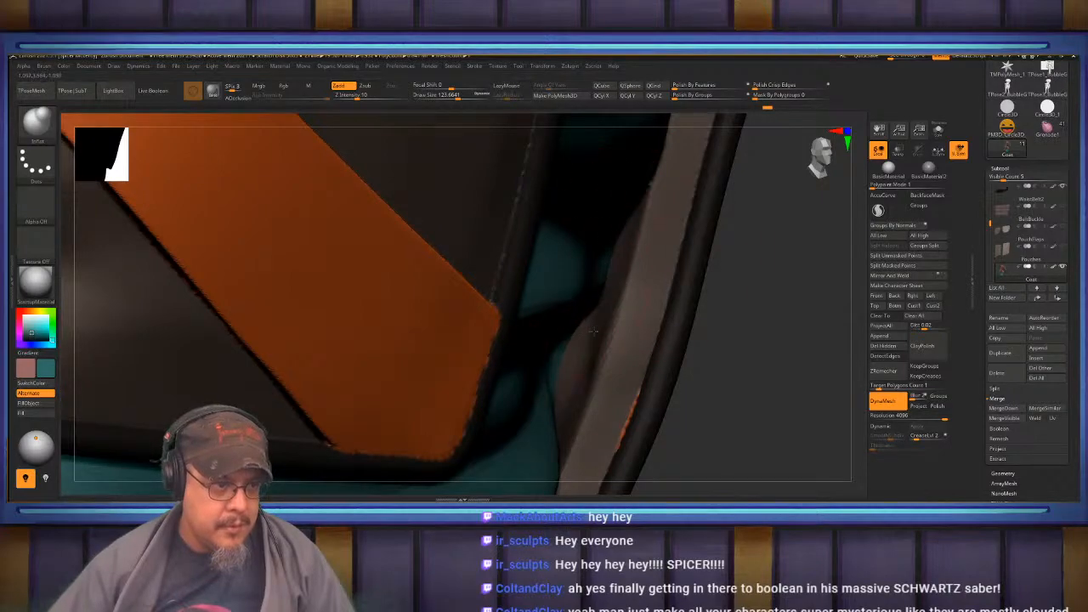
pyautogui.moveTo(585, 309); pyautogui.dragTo(594, 383, button='right')
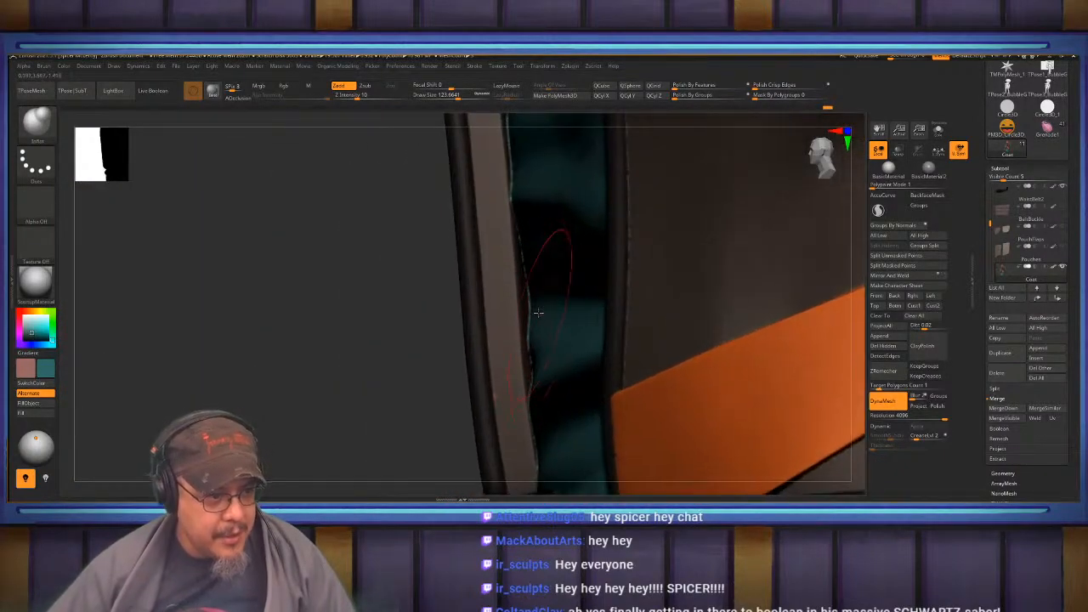
pyautogui.moveTo(539, 462); pyautogui.dragTo(556, 264, button='right')
pyautogui.press('f')
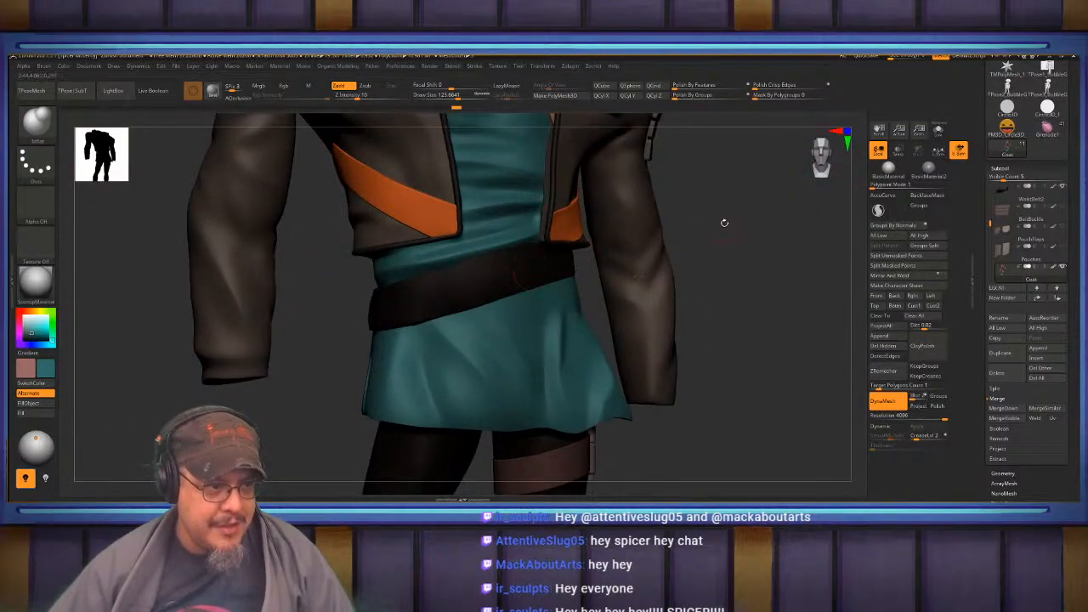
pyautogui.keyDown('alt'); pyautogui.moveTo(720, 222); pyautogui.dragTo(753, 359, button='right'); pyautogui.keyUp('alt')
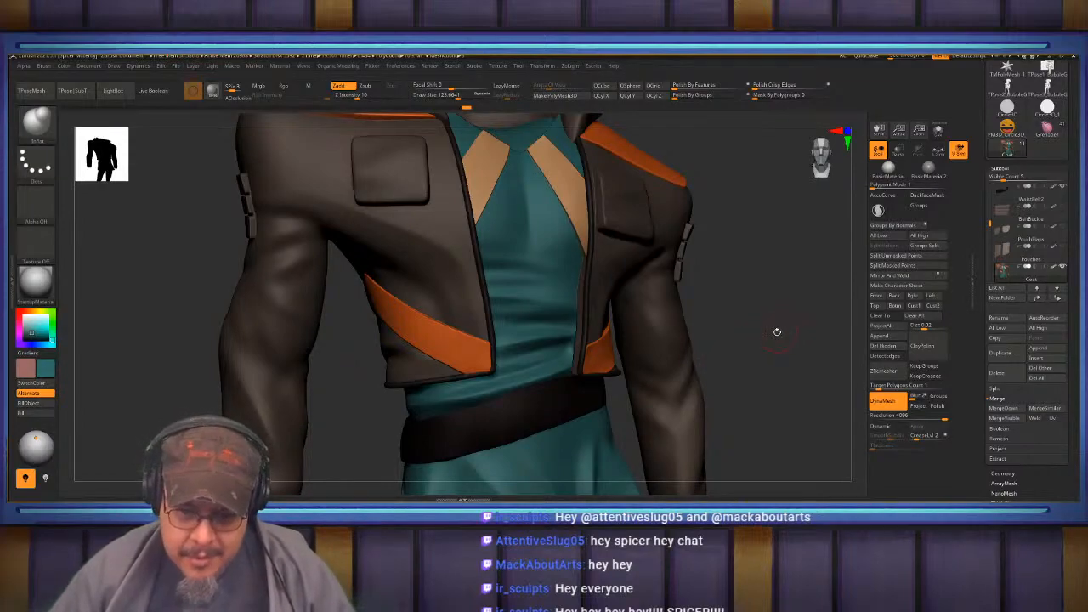
pyautogui.moveTo(770, 331); pyautogui.dragTo(614, 344)
pyautogui.hotkey('ctrl', 'z')
pyautogui.keyDown('alt'); pyautogui.moveTo(780, 292); pyautogui.dragTo(722, 373); pyautogui.keyUp('alt')
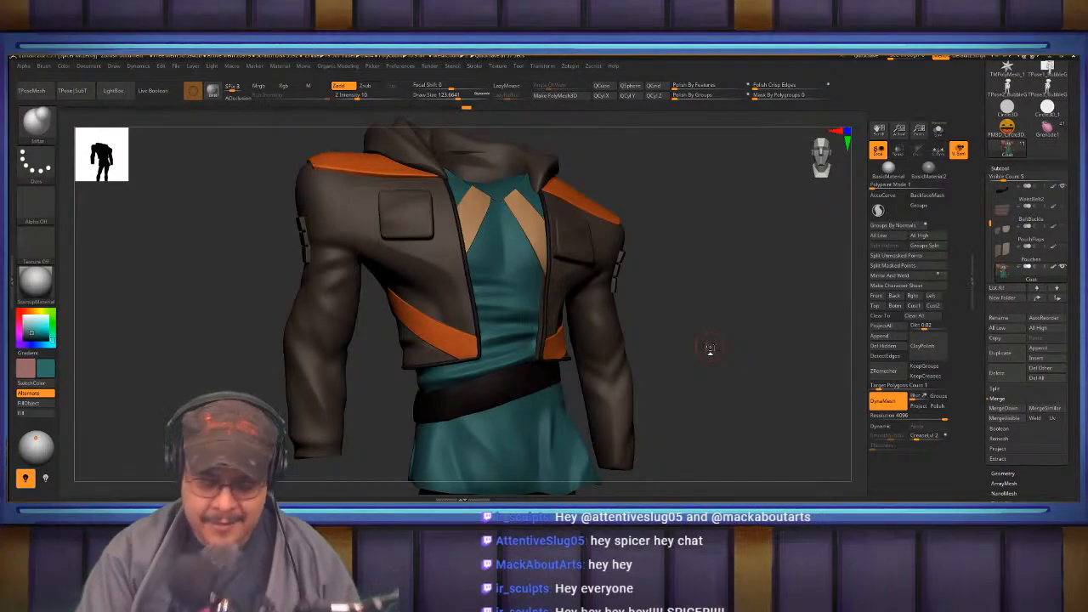
# Inspect the inflated tunic beneath the jacket and re-DynaMesh the Coat at resolution 4096.
pyautogui.moveTo(768, 305)
pyautogui.mouseDown()
pyautogui.moveTo(687, 339)
pyautogui.moveTo(720, 355)
pyautogui.moveTo(726, 331)
pyautogui.moveTo(707, 328)
pyautogui.moveTo(710, 271)
pyautogui.moveTo(693, 247)
pyautogui.moveTo(711, 243)
pyautogui.moveTo(580, 357)
pyautogui.moveTo(595, 374)
pyautogui.moveTo(630, 353)
pyautogui.moveTo(683, 291)
pyautogui.mouseUp()
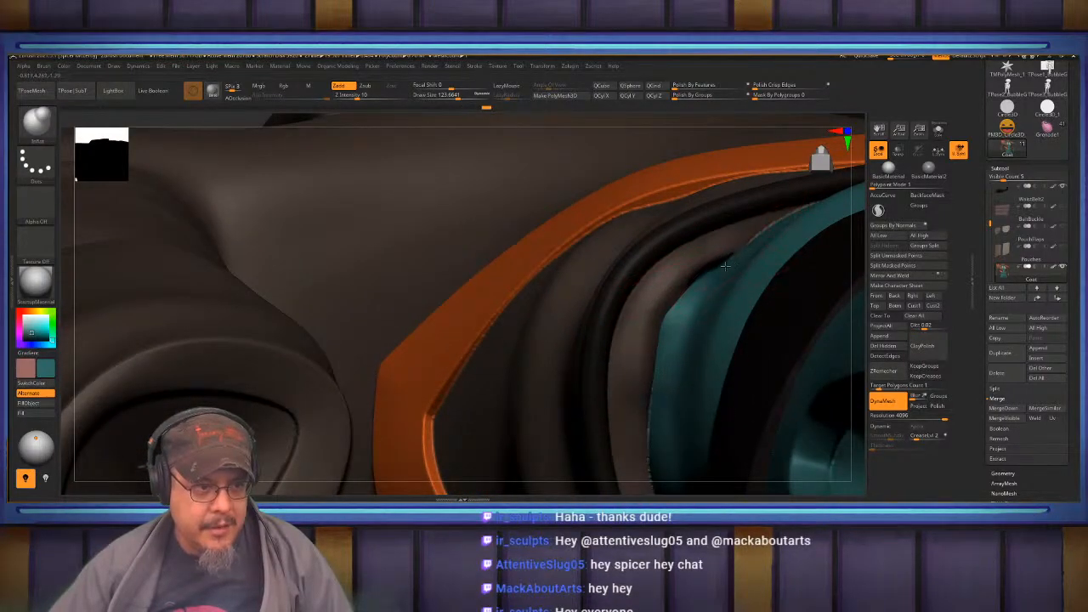
pyautogui.moveTo(727, 300)
pyautogui.mouseDown(button='right')
pyautogui.moveTo(697, 323)
pyautogui.moveTo(707, 313)
pyautogui.mouseUp(button='right')
pyautogui.press('f')
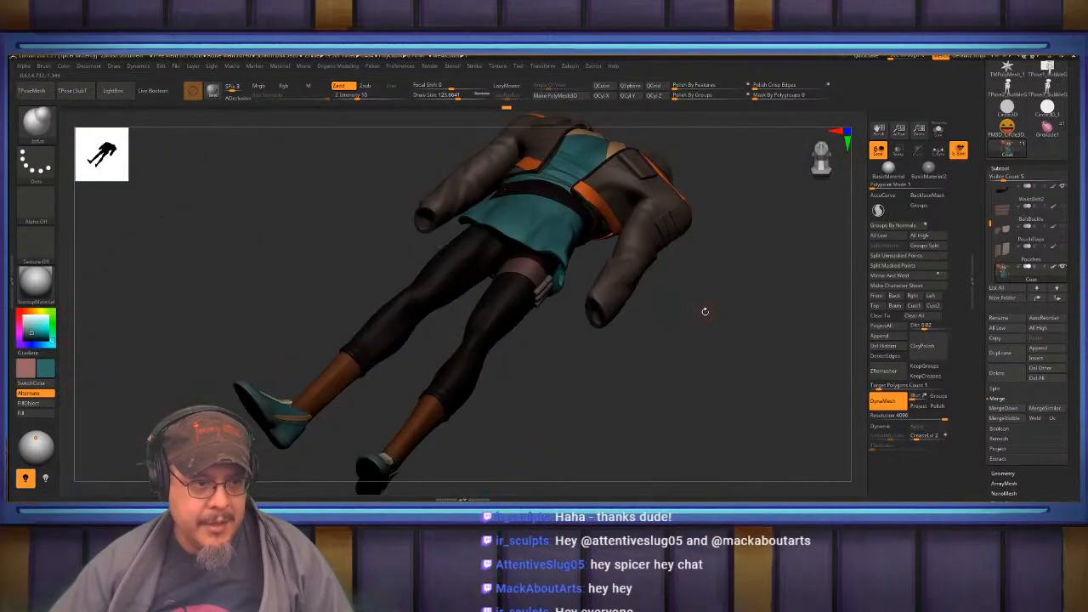
pyautogui.keyDown('ctrl'); pyautogui.moveTo(741, 318); pyautogui.dragTo(734, 340); pyautogui.keyUp('ctrl')
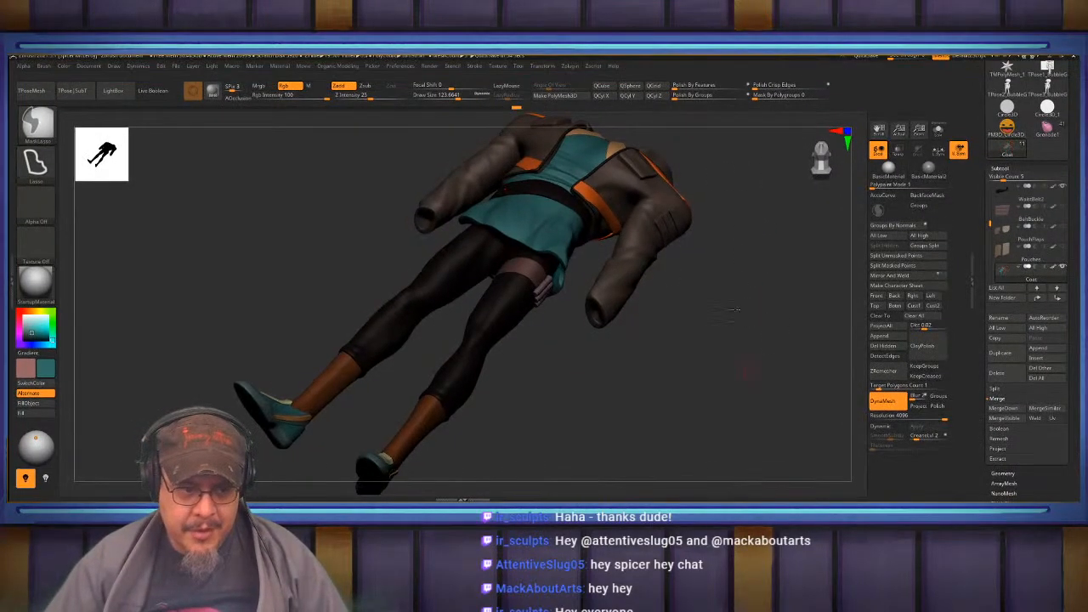
pyautogui.moveTo(722, 321)
pyautogui.mouseDown()
pyautogui.moveTo(729, 334)
pyautogui.moveTo(720, 263)
pyautogui.moveTo(634, 308)
pyautogui.moveTo(760, 314)
pyautogui.moveTo(751, 306)
pyautogui.moveTo(786, 305)
pyautogui.moveTo(776, 289)
pyautogui.moveTo(744, 296)
pyautogui.moveTo(750, 333)
pyautogui.mouseUp()
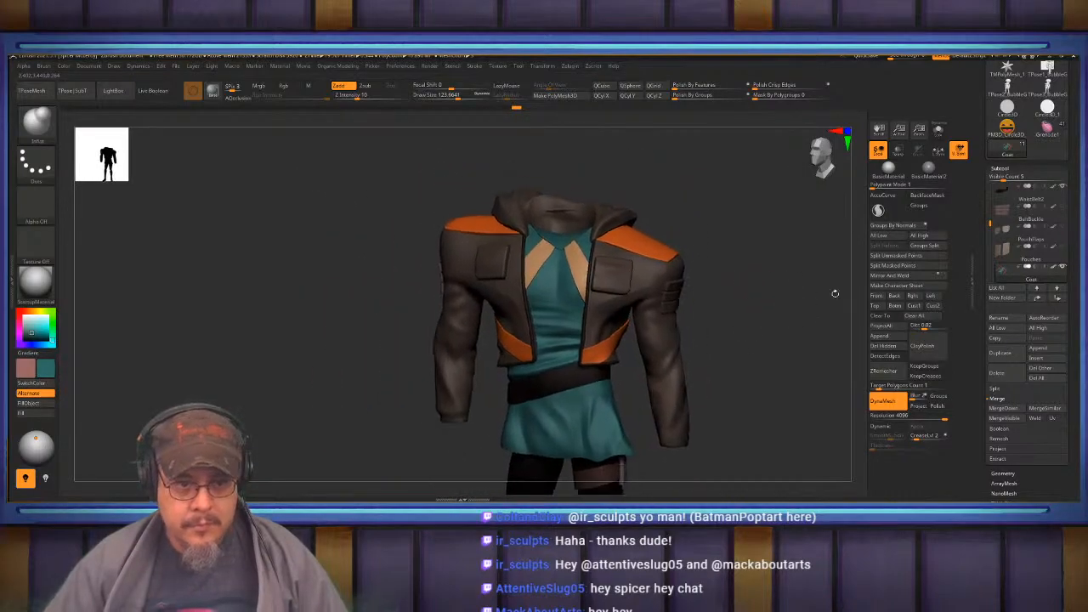
# Merge WaistBelt1 down with WaistBelt2 and DynaMesh the combined belt at resolution 4096.
pyautogui.moveTo(1020, 260)
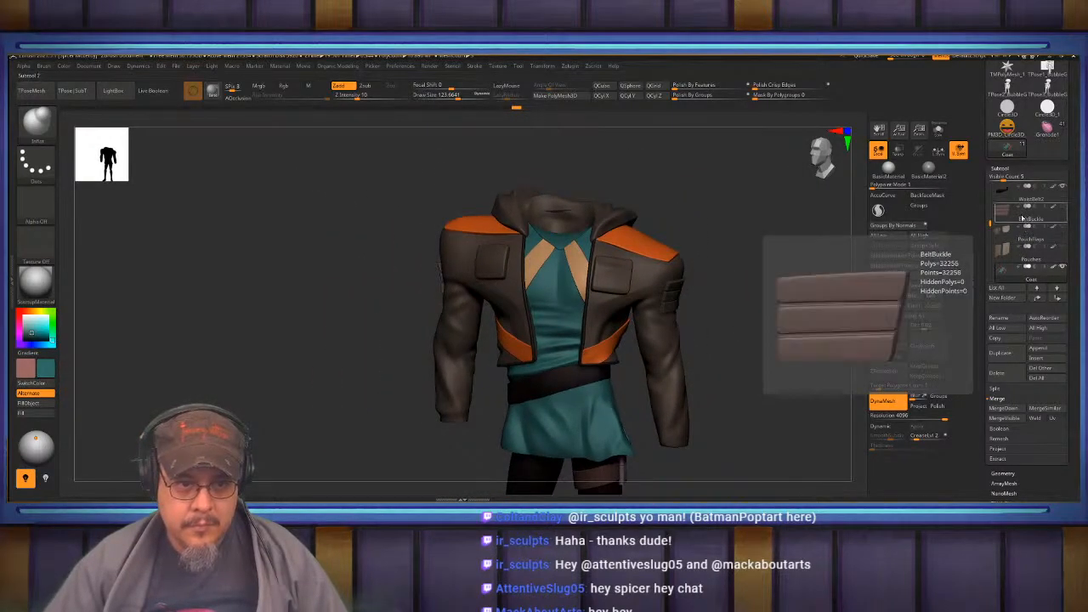
pyautogui.click(1032, 221)
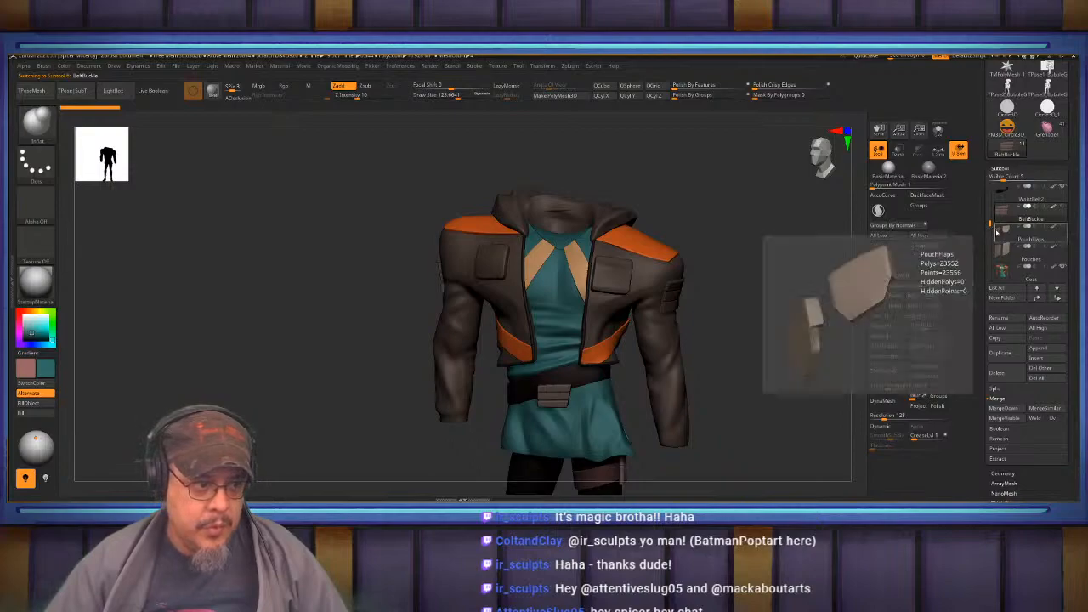
pyautogui.moveTo(991, 220); pyautogui.dragTo(991, 202)
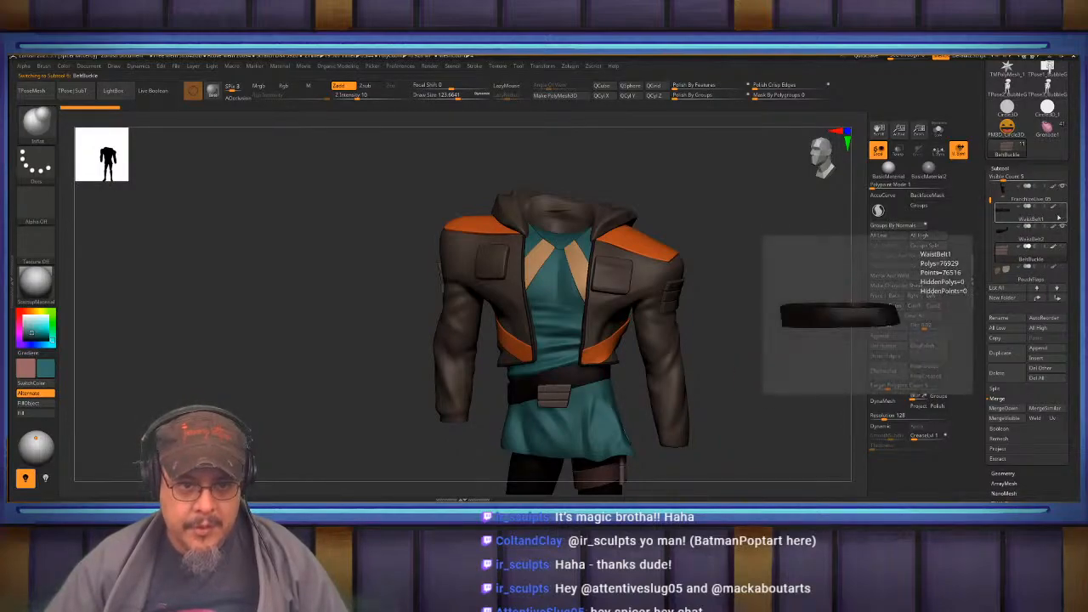
pyautogui.click(1048, 219)
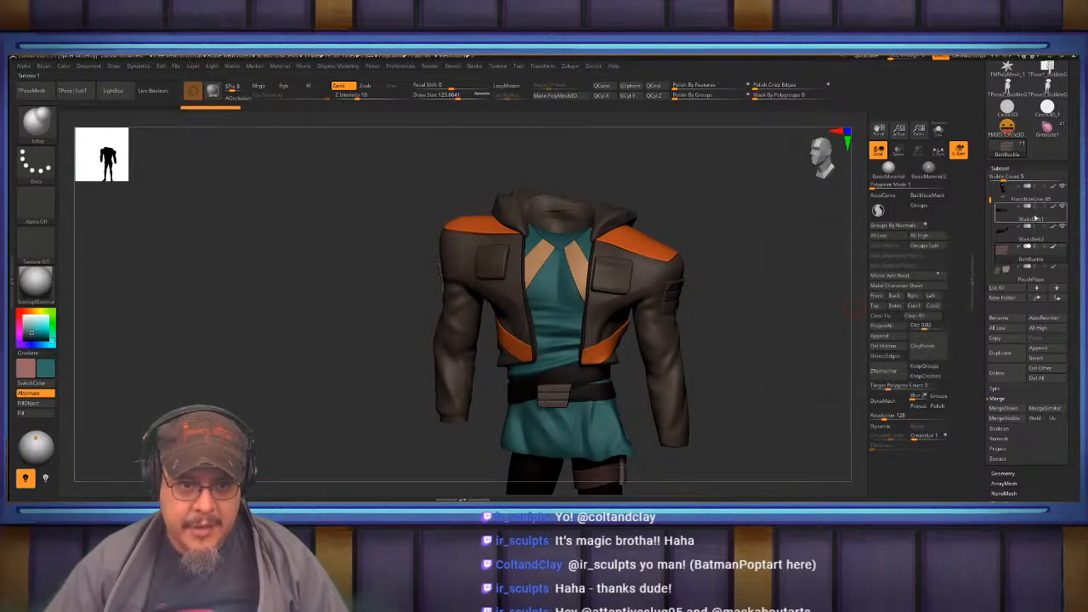
pyautogui.click(1035, 219)
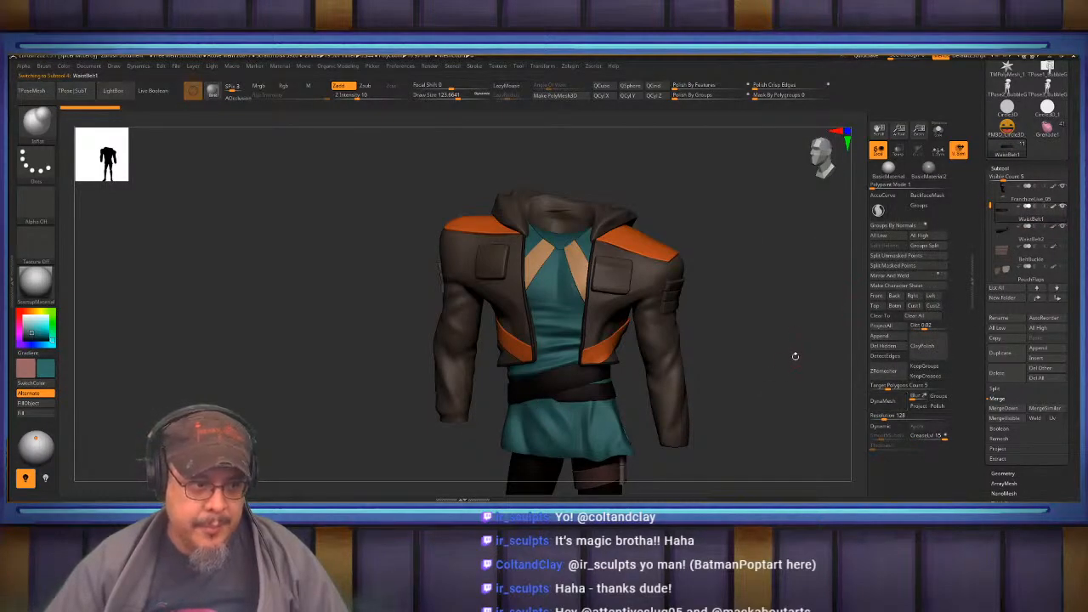
pyautogui.keyDown('alt'); pyautogui.moveTo(756, 363); pyautogui.dragTo(808, 327); pyautogui.keyUp('alt')
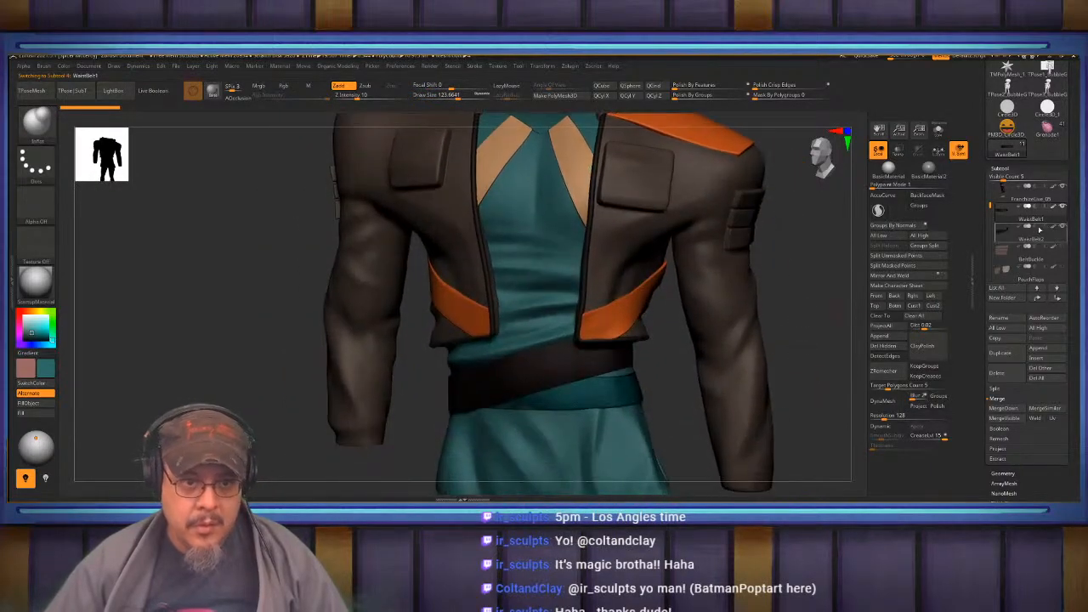
pyautogui.click(1005, 409)
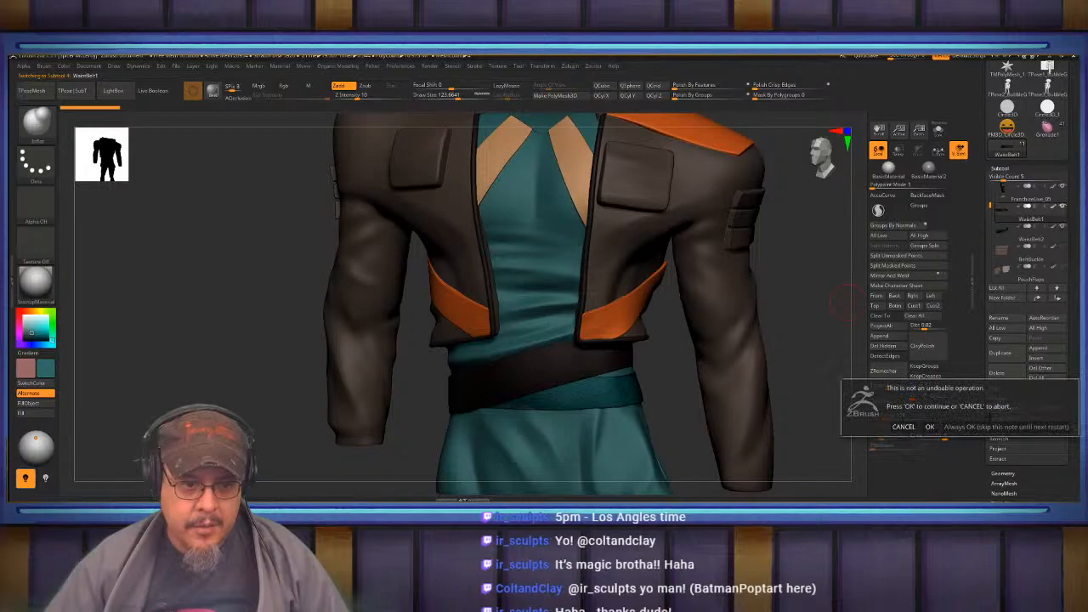
pyautogui.click(929, 427)
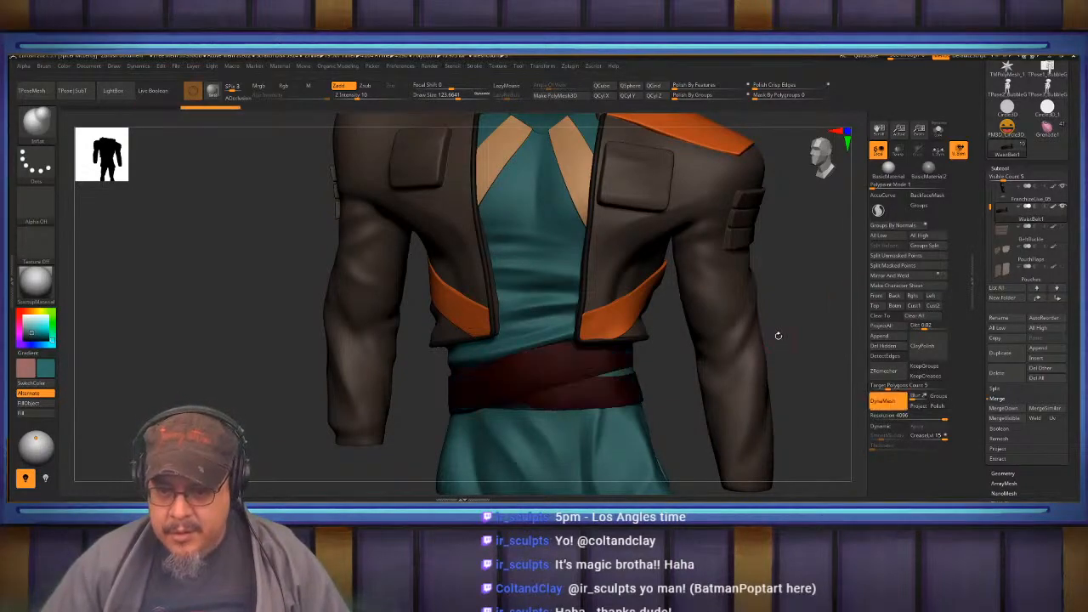
pyautogui.moveTo(808, 307)
pyautogui.mouseDown()
pyautogui.moveTo(776, 323)
pyautogui.moveTo(785, 333)
pyautogui.mouseUp()
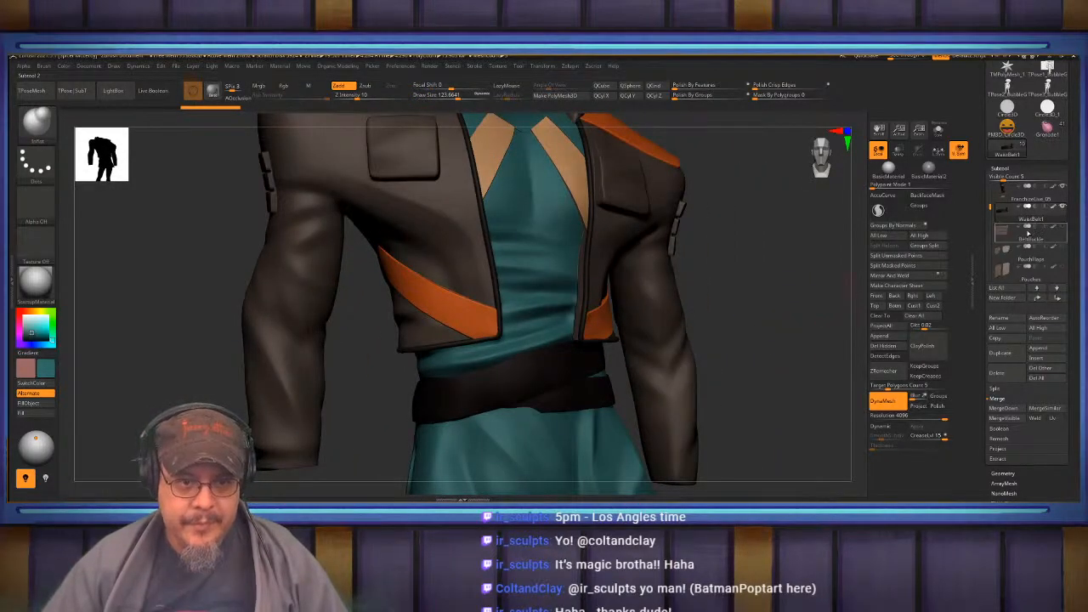
# Show the BeltBuckle subtool, select it and move it about 0.077 units inward against the front of the belt.
pyautogui.moveTo(1022, 238)
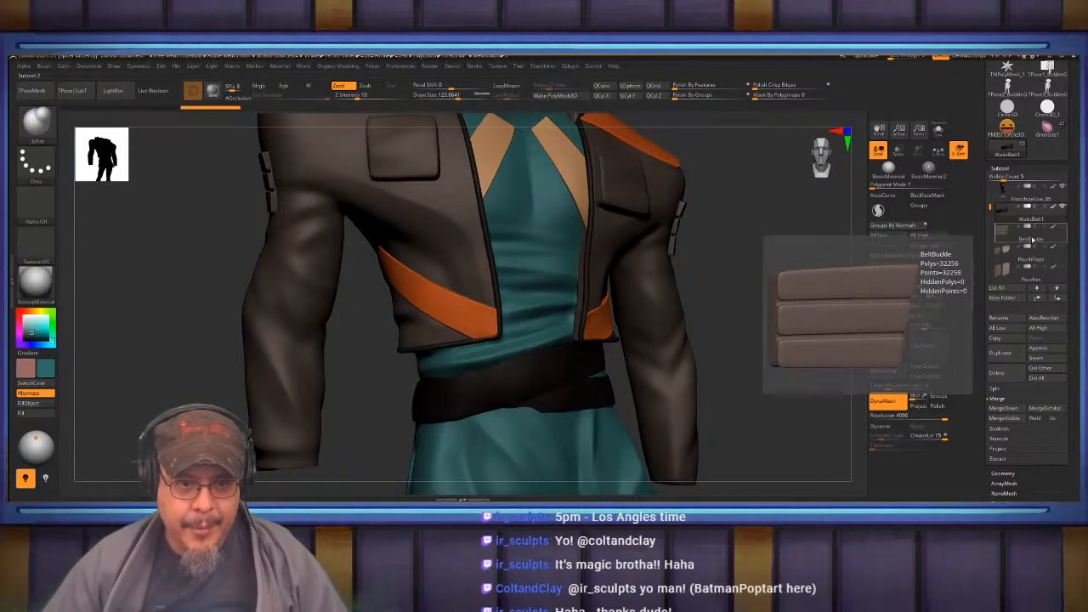
pyautogui.click(1063, 228)
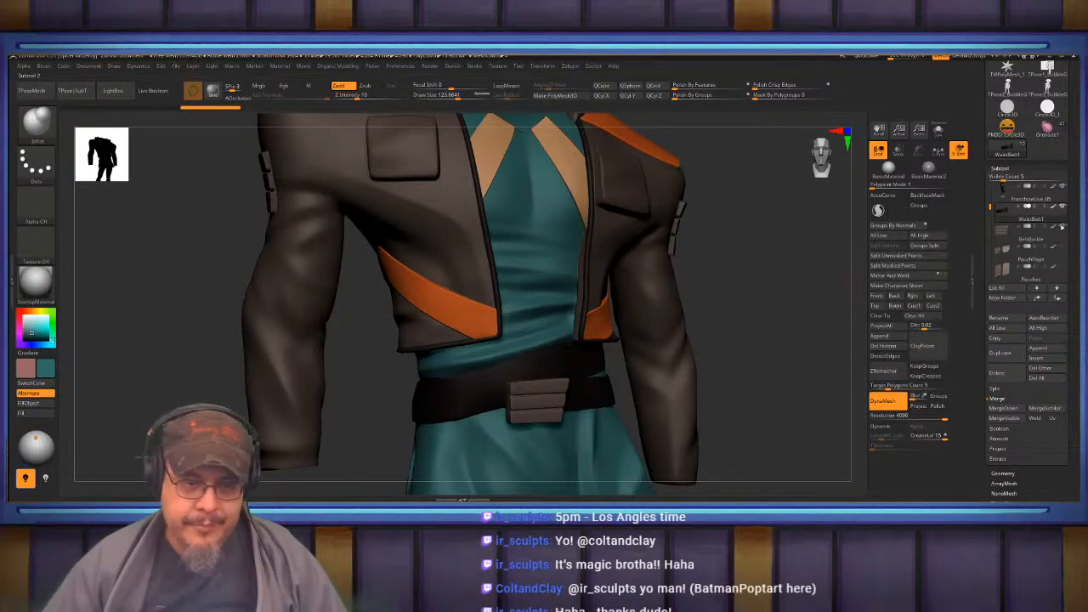
pyautogui.moveTo(704, 360); pyautogui.dragTo(757, 372)
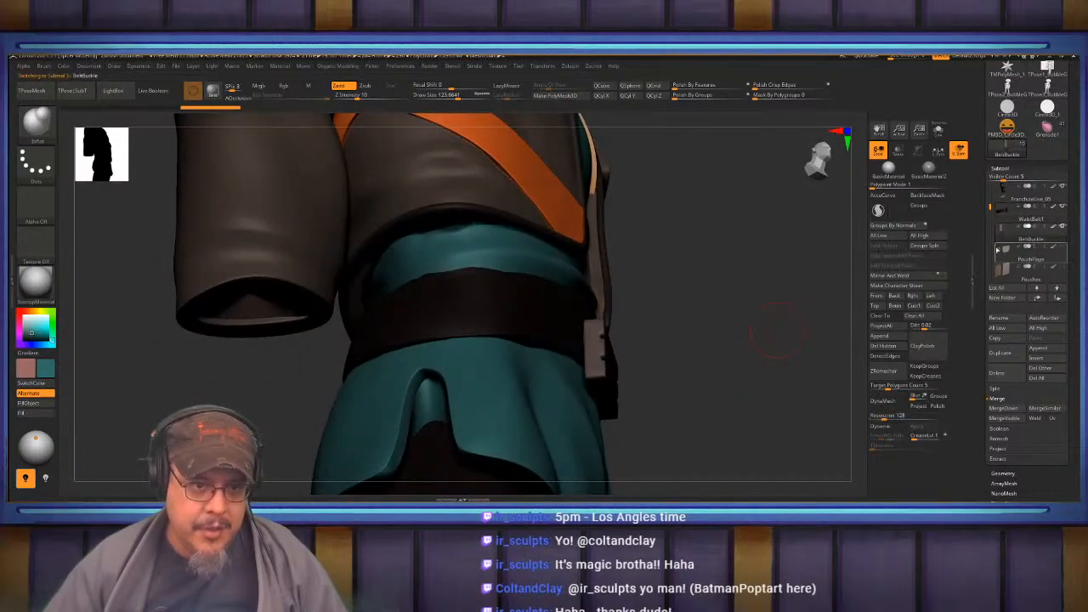
pyautogui.press('w')
pyautogui.click(511, 321)
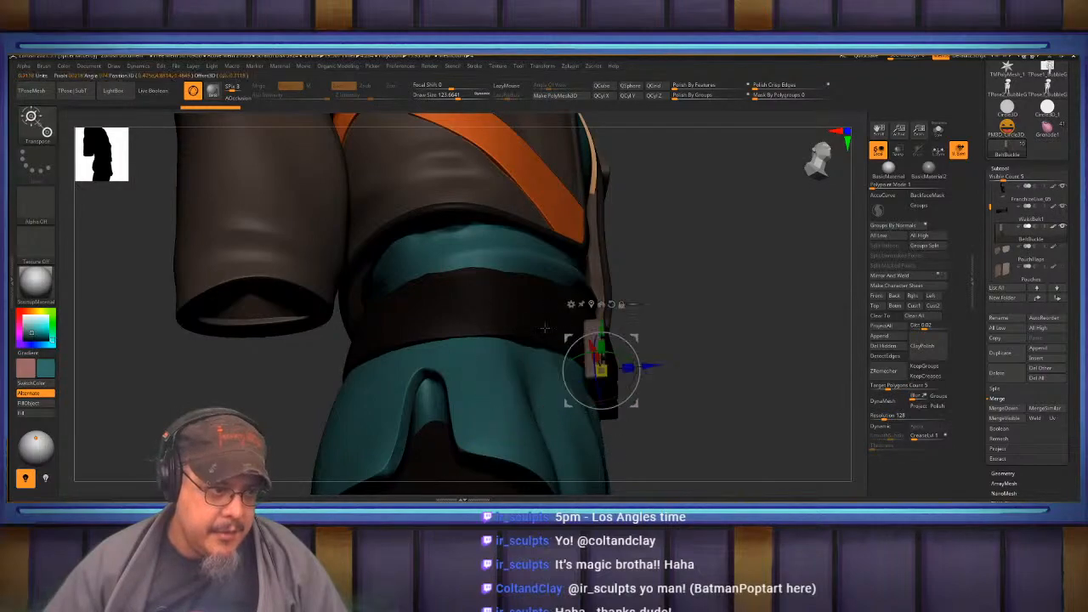
pyautogui.click(611, 304)
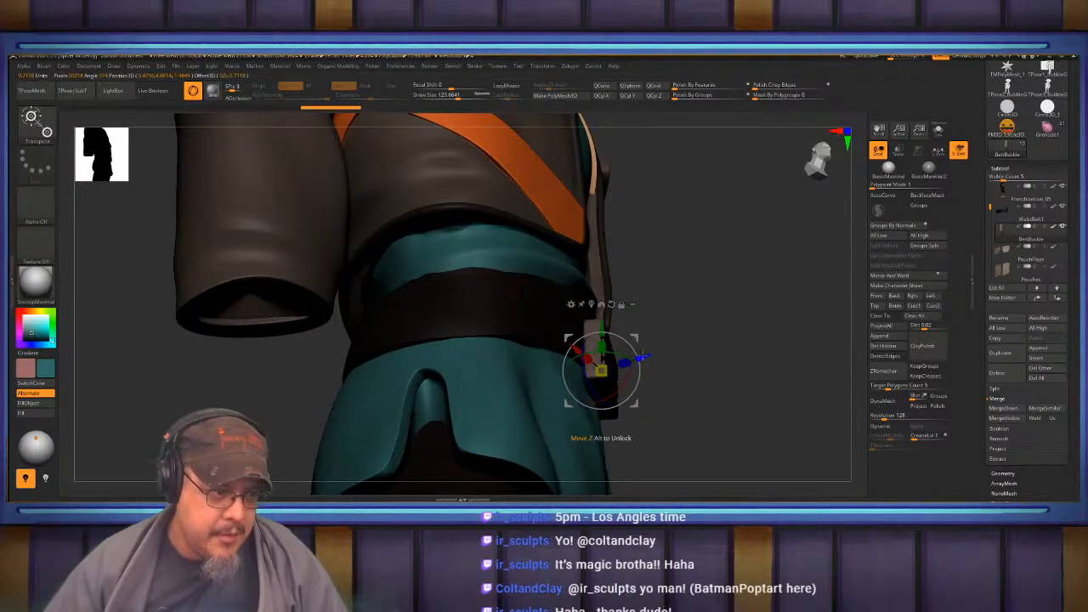
pyautogui.hotkey('ctrl', 'z')
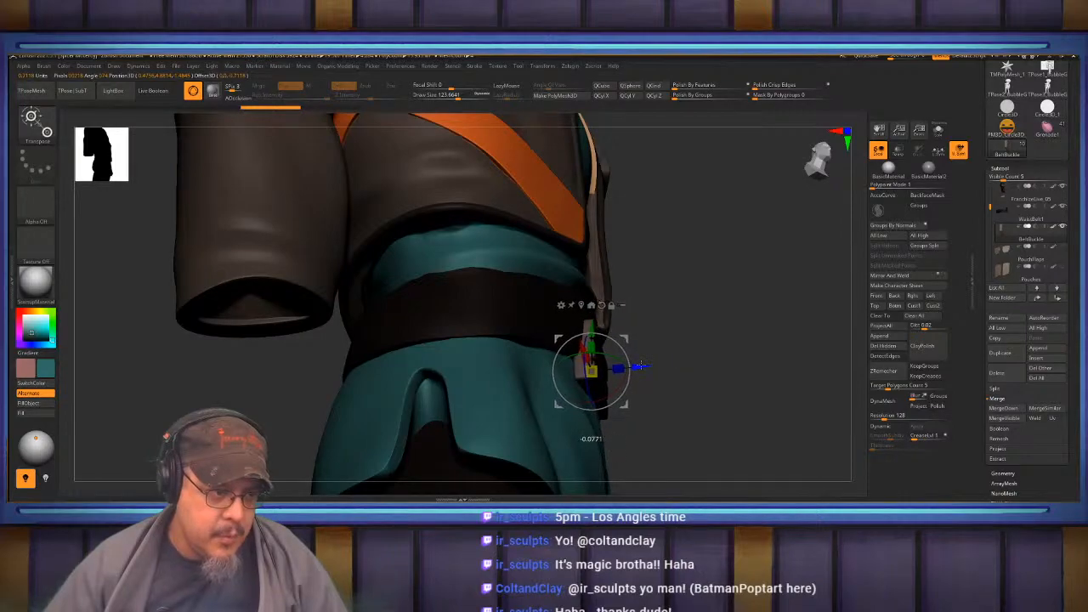
pyautogui.press('q')
pyautogui.moveTo(667, 362)
pyautogui.mouseDown(button='right')
pyautogui.moveTo(586, 350)
pyautogui.moveTo(589, 340)
pyautogui.moveTo(615, 334)
pyautogui.moveTo(642, 356)
pyautogui.moveTo(613, 351)
pyautogui.mouseUp(button='right')
# Tilt and nudge the belt buckle so that it follows the slope of the belt's front surface.
pyautogui.press('w')
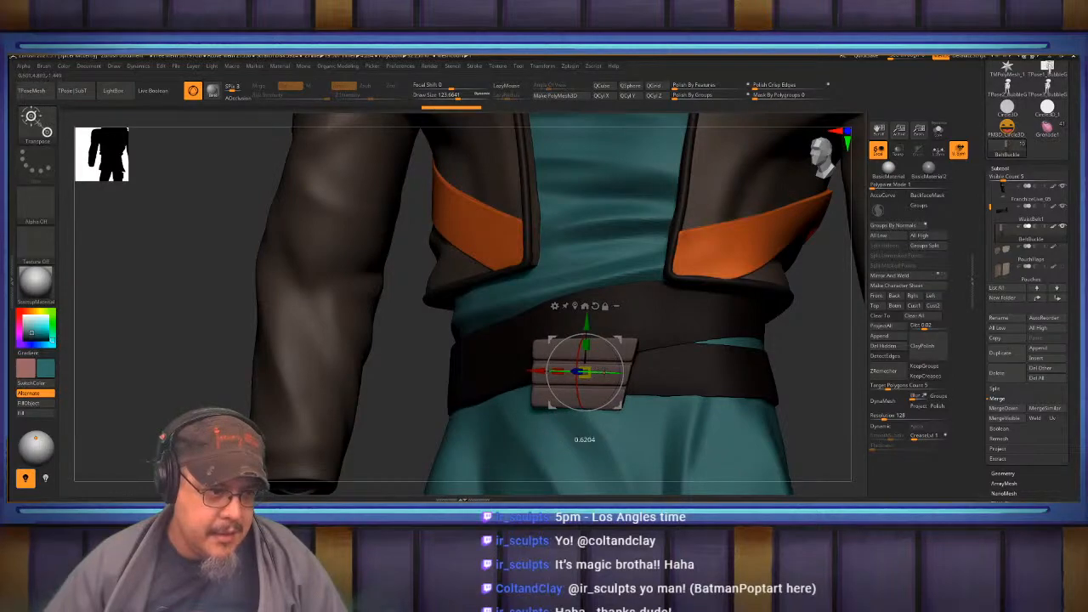
pyautogui.press('q')
pyautogui.moveTo(731, 328)
pyautogui.mouseDown(button='right')
pyautogui.moveTo(605, 301)
pyautogui.moveTo(610, 316)
pyautogui.moveTo(499, 369)
pyautogui.moveTo(549, 378)
pyautogui.moveTo(734, 332)
pyautogui.mouseUp(button='right')
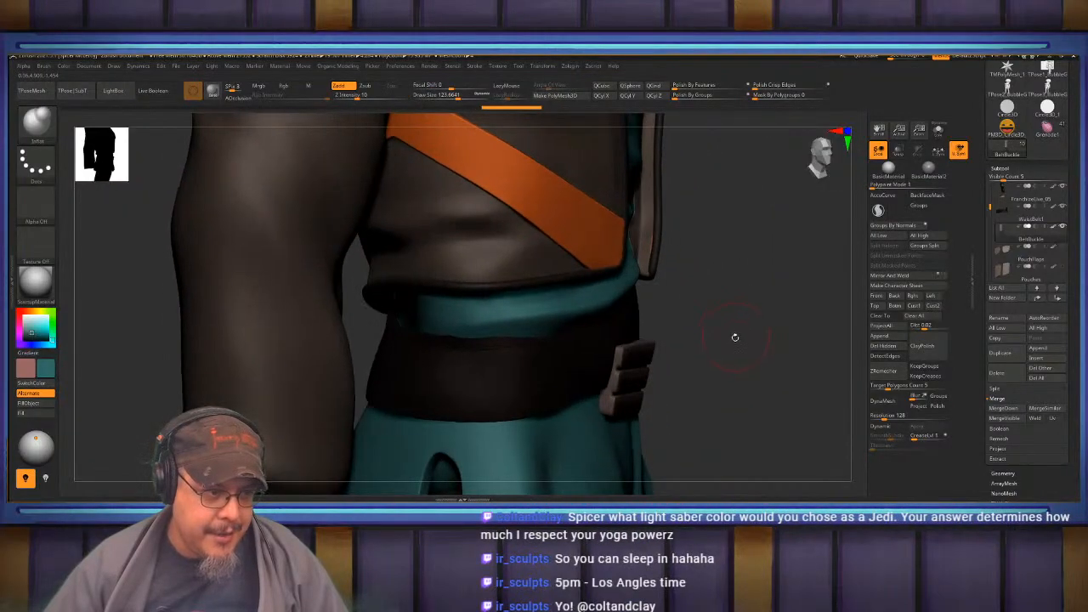
pyautogui.press('w')
pyautogui.moveTo(638, 379); pyautogui.dragTo(635, 378)
pyautogui.press('q')
pyautogui.moveTo(799, 338)
pyautogui.mouseDown(button='right')
pyautogui.moveTo(689, 341)
pyautogui.moveTo(722, 338)
pyautogui.moveTo(729, 298)
pyautogui.moveTo(779, 305)
pyautogui.moveTo(777, 379)
pyautogui.mouseUp(button='right')
# Try to apply the Bend Arc deformer to the belt buckle while it still has subdivision levels.
pyautogui.hotkey('shift', 'f')
pyautogui.press('w')
pyautogui.moveTo(697, 350); pyautogui.dragTo(632, 299, button='right')
pyautogui.click(605, 294)
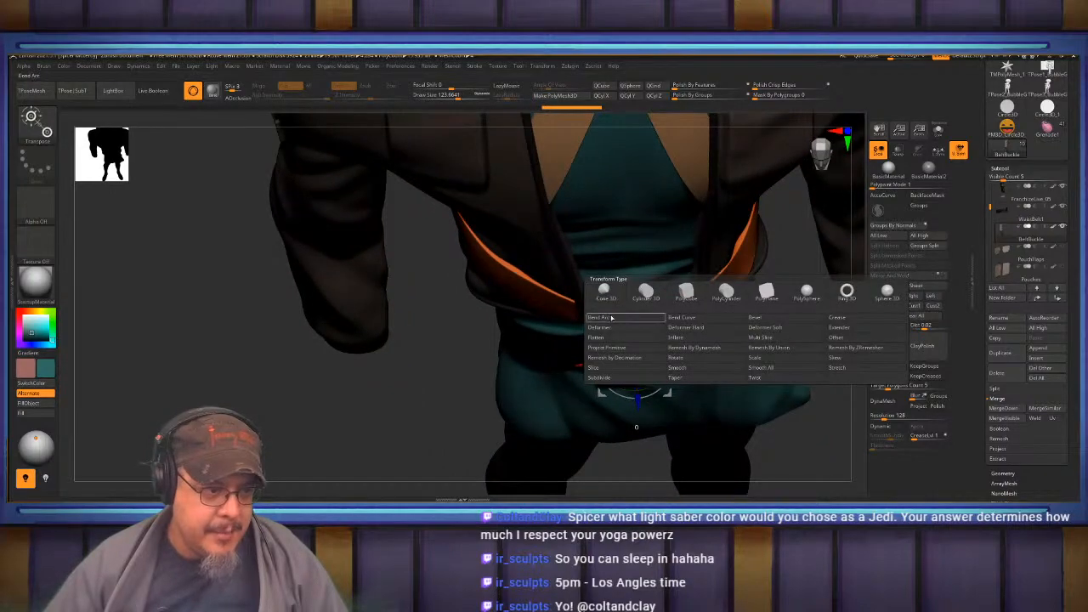
pyautogui.click(612, 317)
pyautogui.moveTo(612, 318); pyautogui.dragTo(607, 274, button='right')
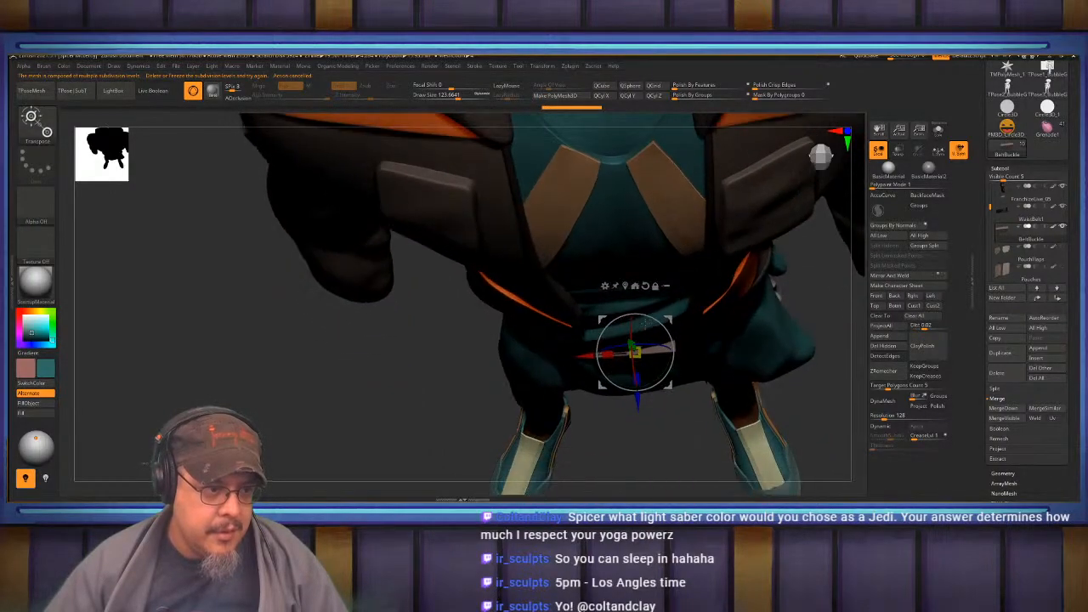
# Switch the belt buckle to its highest subdivision level and delete its lower levels.
pyautogui.click(1000, 169)
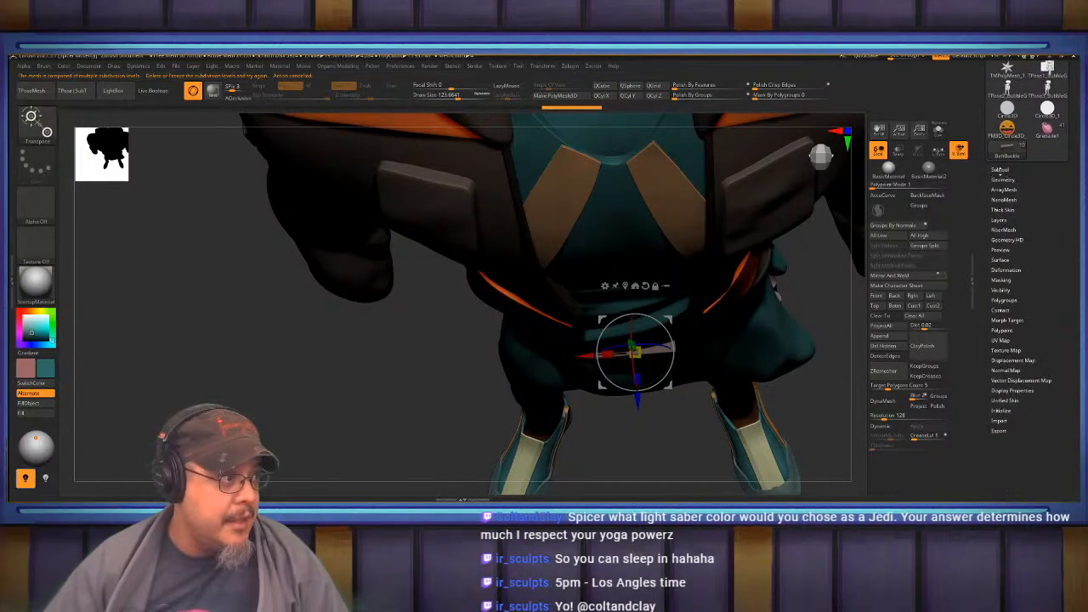
pyautogui.click(1003, 181)
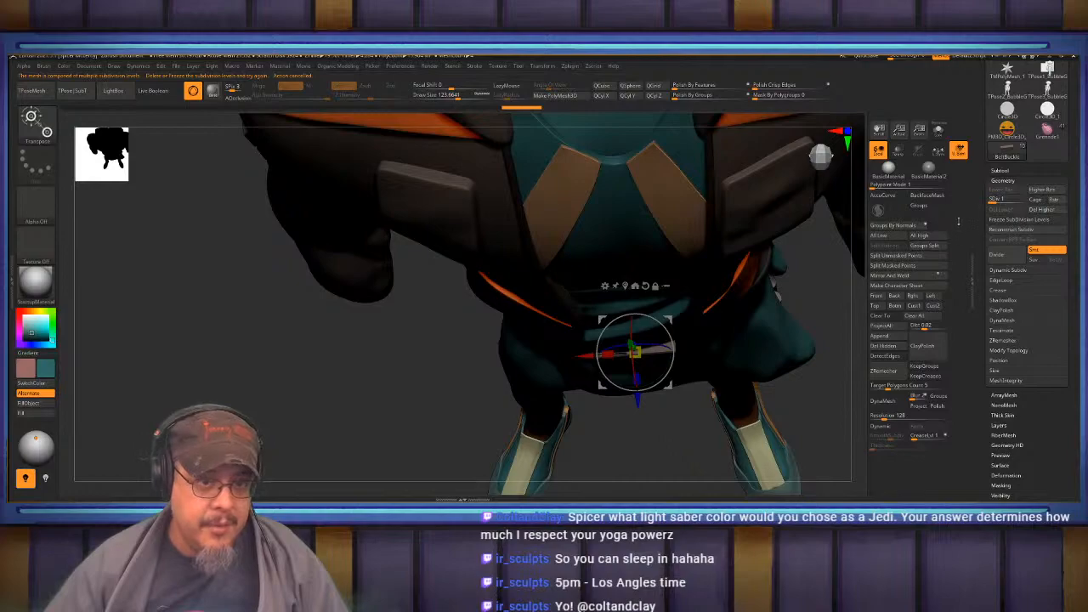
pyautogui.click(1042, 212)
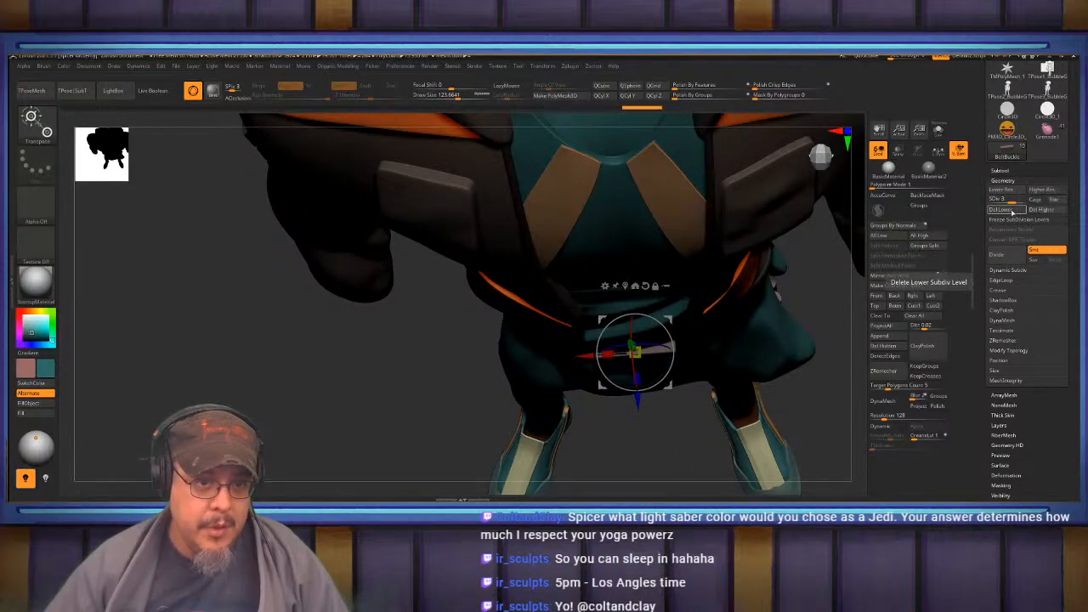
pyautogui.click(1006, 210)
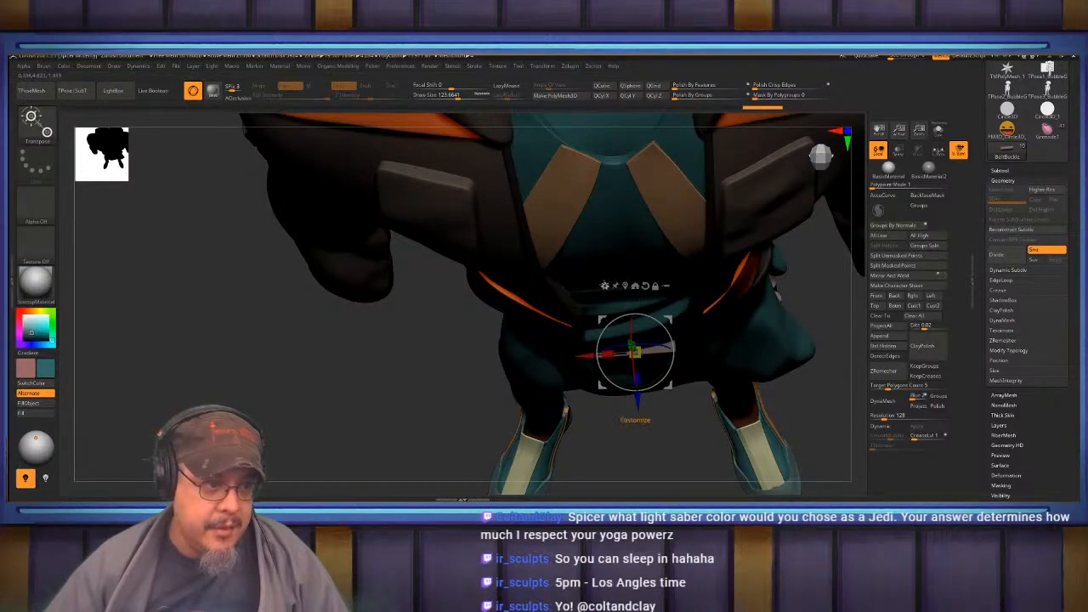
# Apply the Bend Arc deformer to the belt buckle and try out a bend from beneath the character.
pyautogui.click(604, 286)
pyautogui.click(605, 312)
pyautogui.moveTo(614, 316); pyautogui.dragTo(636, 211, button='right')
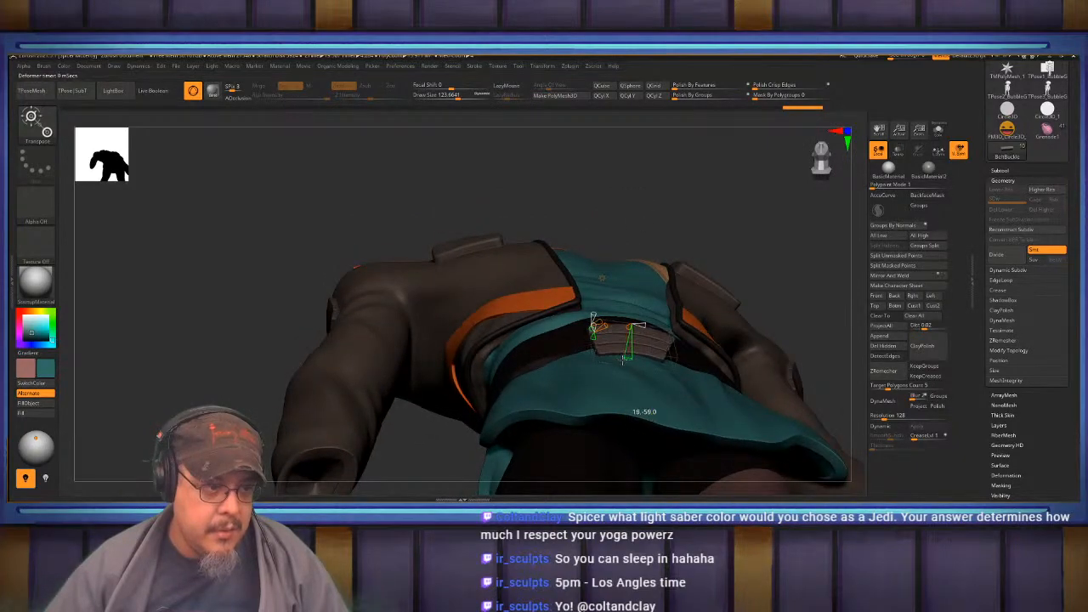
pyautogui.press('q')
pyautogui.moveTo(602, 278)
pyautogui.mouseDown(button='right')
pyautogui.moveTo(634, 339)
pyautogui.moveTo(685, 320)
pyautogui.moveTo(695, 370)
pyautogui.moveTo(689, 315)
pyautogui.mouseUp(button='right')
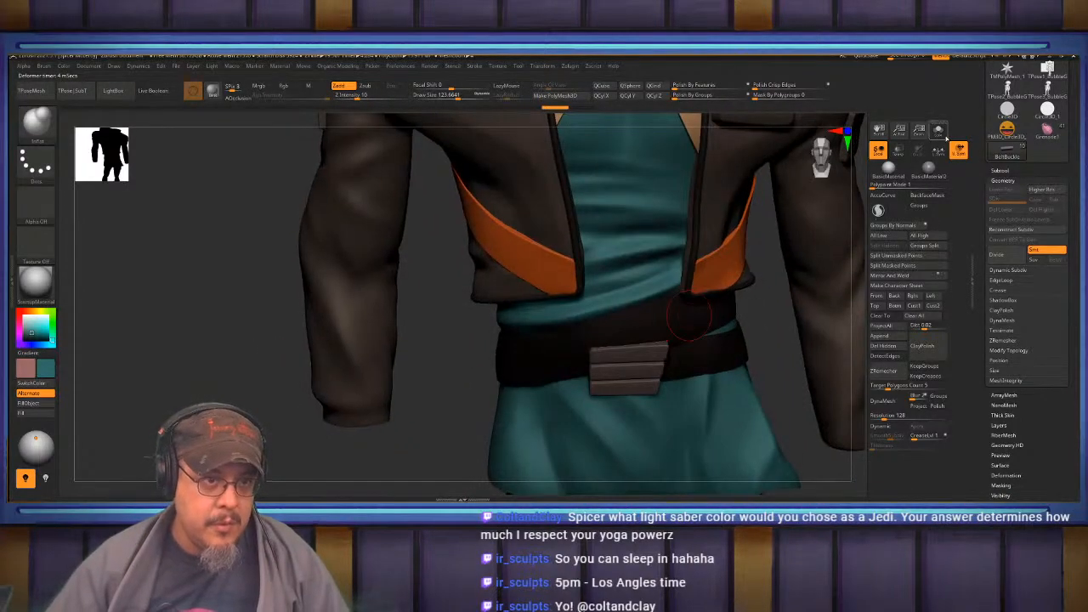
# Isolate the belt buckle and curve it with Bend Arc to an angle of about 17 at -90.
pyautogui.click(941, 132)
pyautogui.moveTo(669, 280); pyautogui.dragTo(751, 330, button='right')
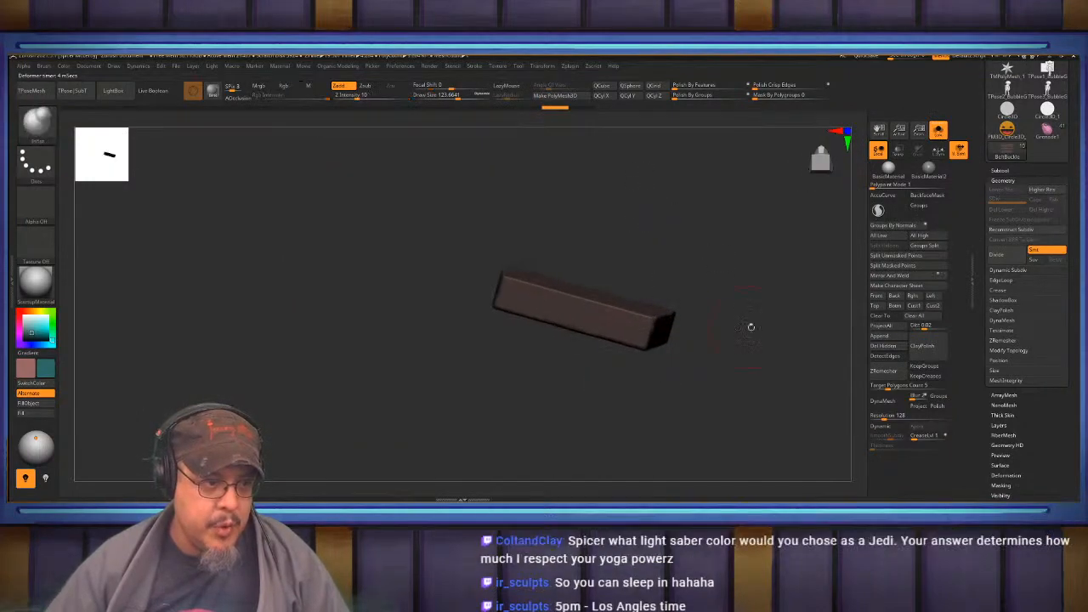
pyautogui.press('w')
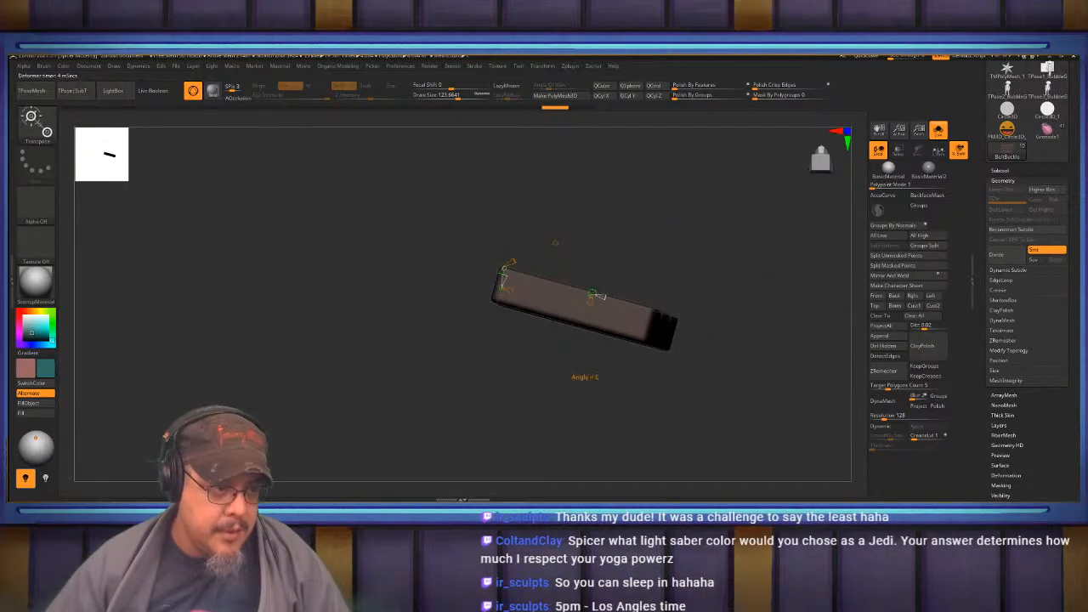
pyautogui.moveTo(593, 294); pyautogui.dragTo(587, 318)
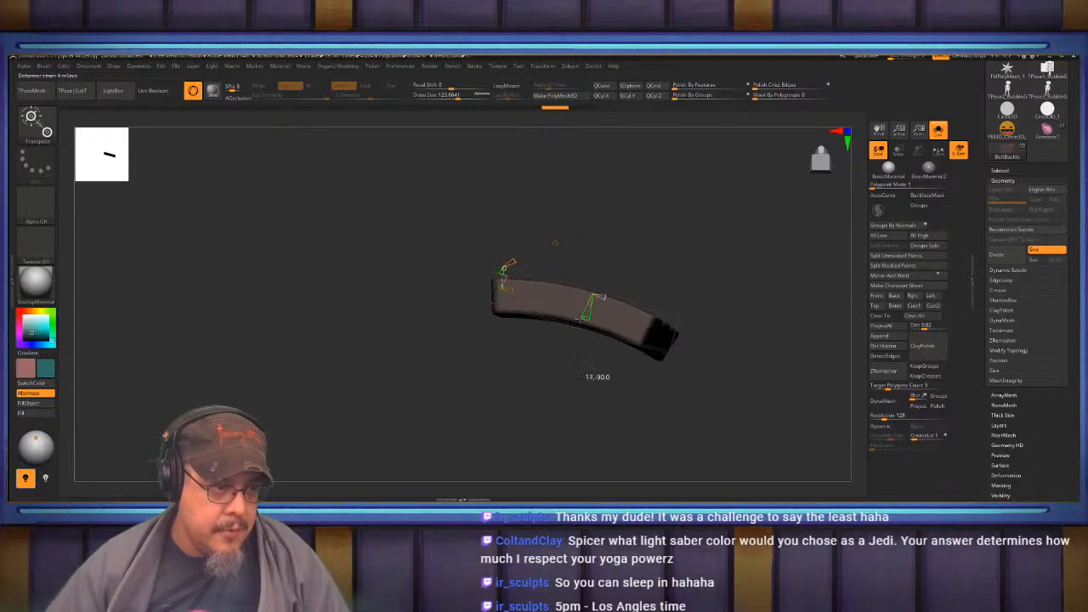
pyautogui.press('q')
pyautogui.keyDown('shift'); pyautogui.moveTo(595, 319); pyautogui.dragTo(606, 408, button='right'); pyautogui.keyUp('shift')
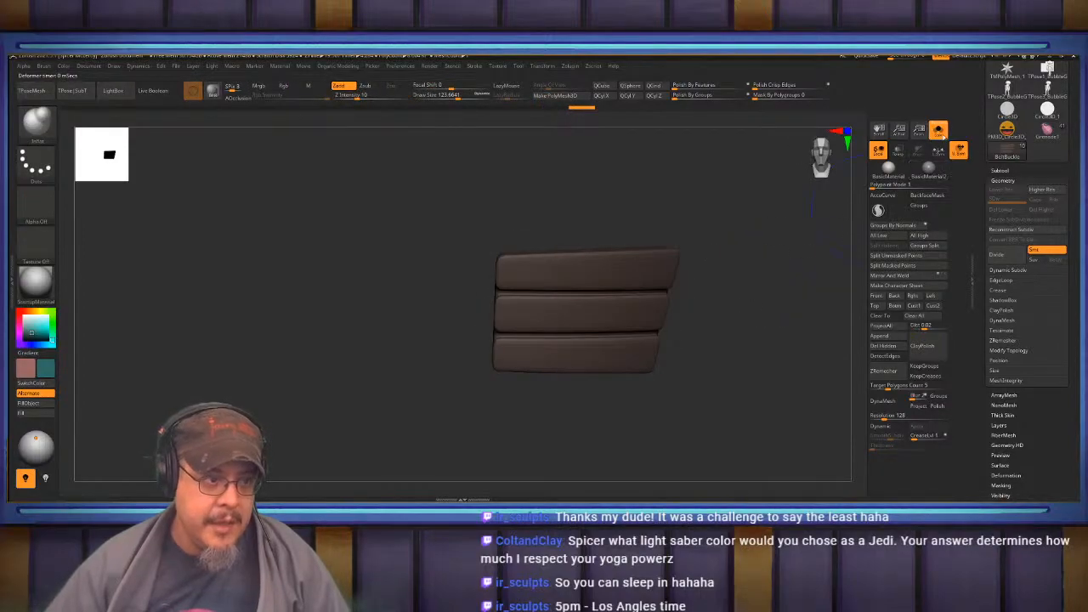
# Bring the other subtools back into view and adjust the curved buckle's fit against the belt.
pyautogui.click(939, 131)
pyautogui.moveTo(765, 306)
pyautogui.mouseDown(button='right')
pyautogui.moveTo(748, 297)
pyautogui.moveTo(731, 324)
pyautogui.mouseUp(button='right')
pyautogui.press('w')
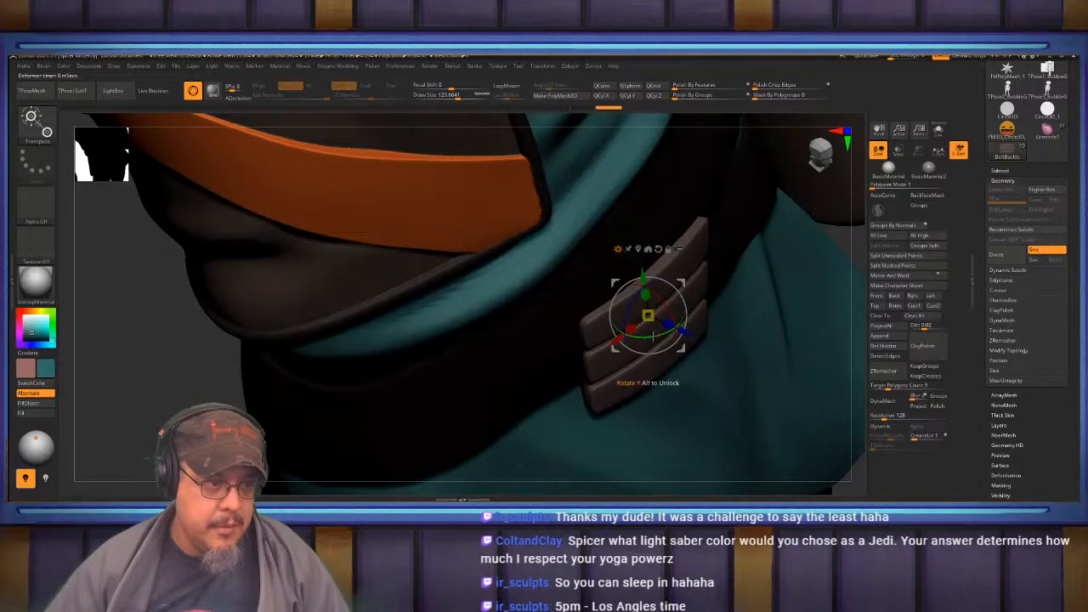
pyautogui.press('q')
pyautogui.moveTo(768, 213)
pyautogui.mouseDown(button='right')
pyautogui.moveTo(731, 222)
pyautogui.moveTo(782, 259)
pyautogui.mouseUp(button='right')
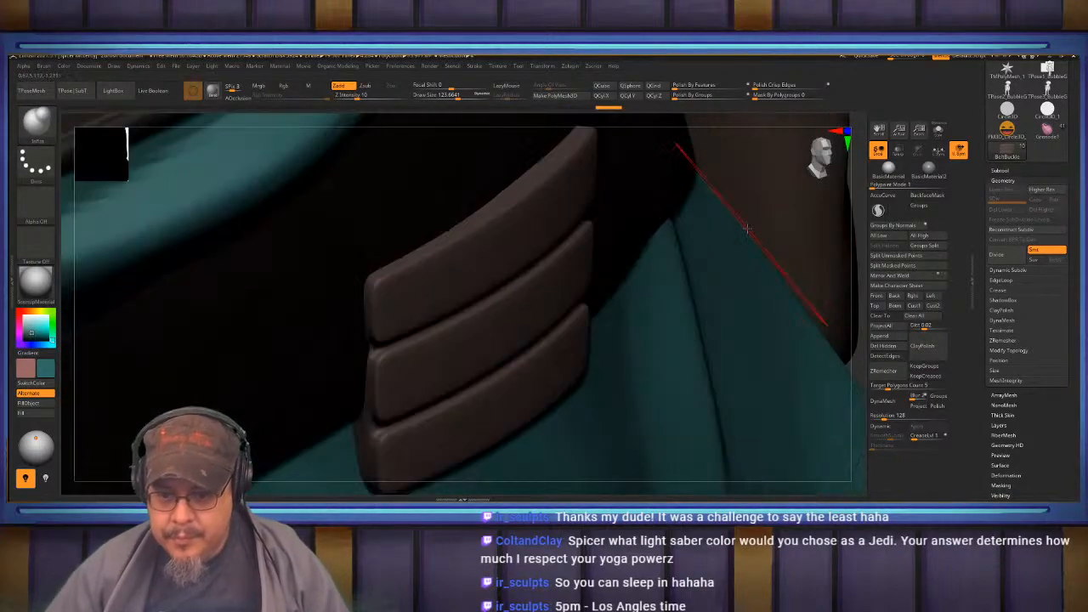
pyautogui.press('f')
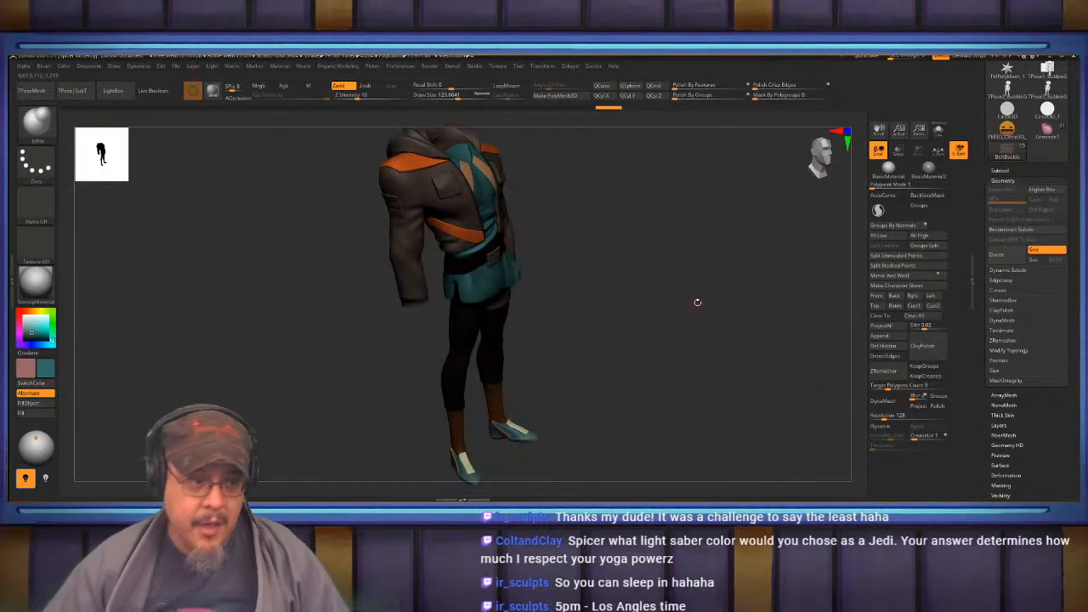
pyautogui.keyDown('ctrl'); pyautogui.moveTo(664, 276); pyautogui.dragTo(625, 333, button='right'); pyautogui.keyUp('ctrl')
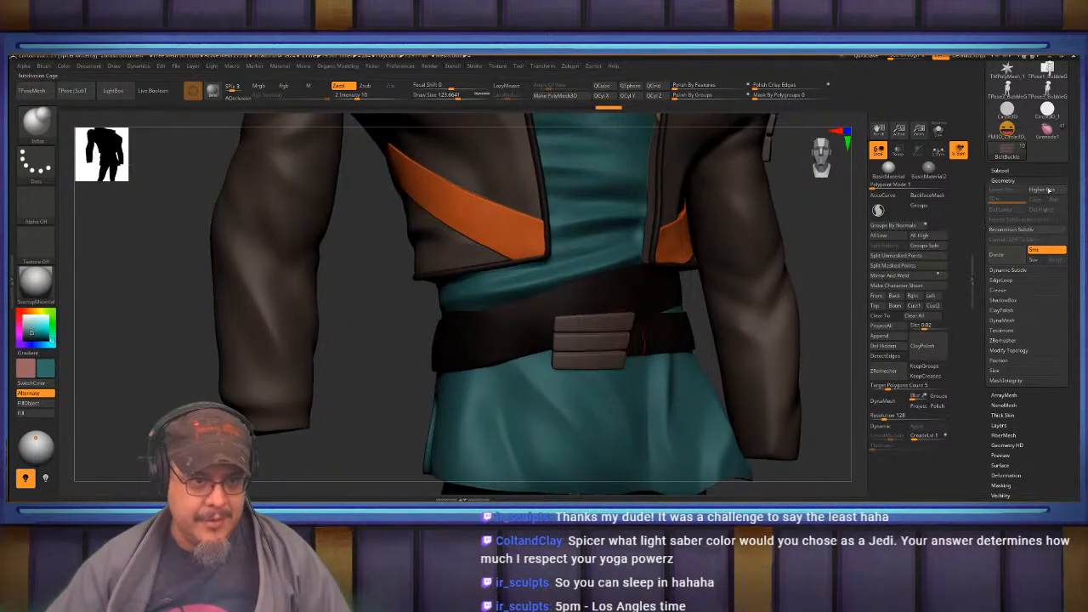
# Reorder the subtools so Coat sits directly above BeltBuckle, and merge the buckle down into the coat.
pyautogui.click(1000, 171)
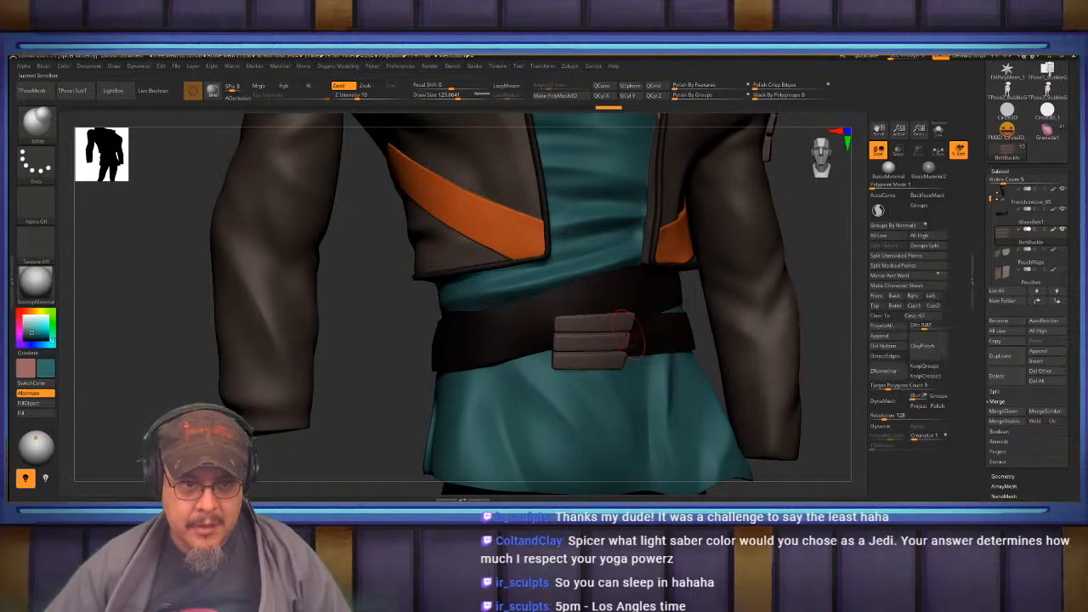
pyautogui.moveTo(994, 201); pyautogui.dragTo(991, 215)
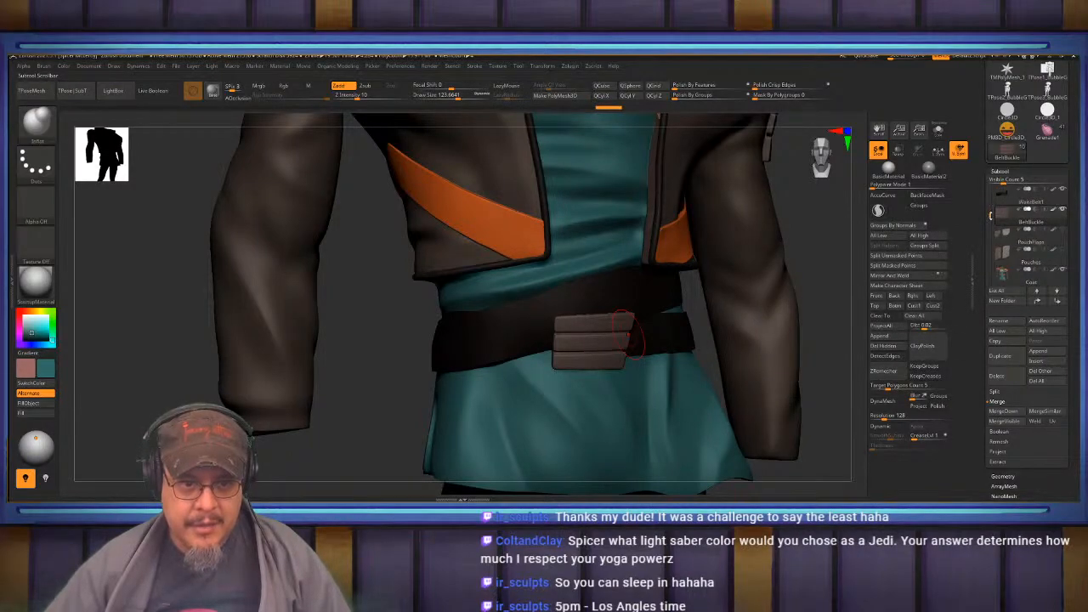
pyautogui.moveTo(1031, 280); pyautogui.dragTo(1026, 214)
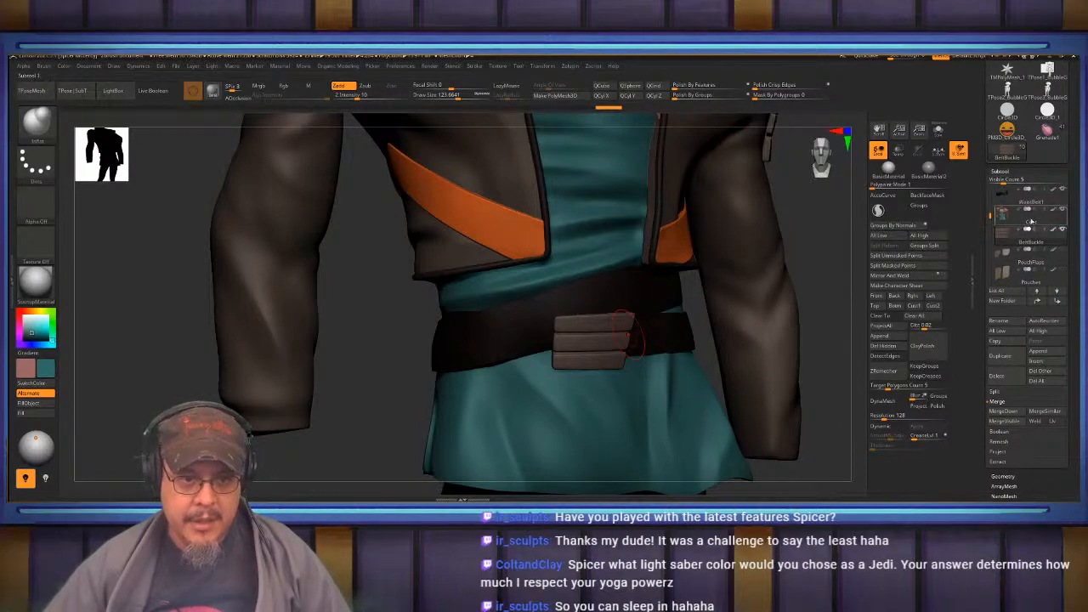
pyautogui.click(1029, 220)
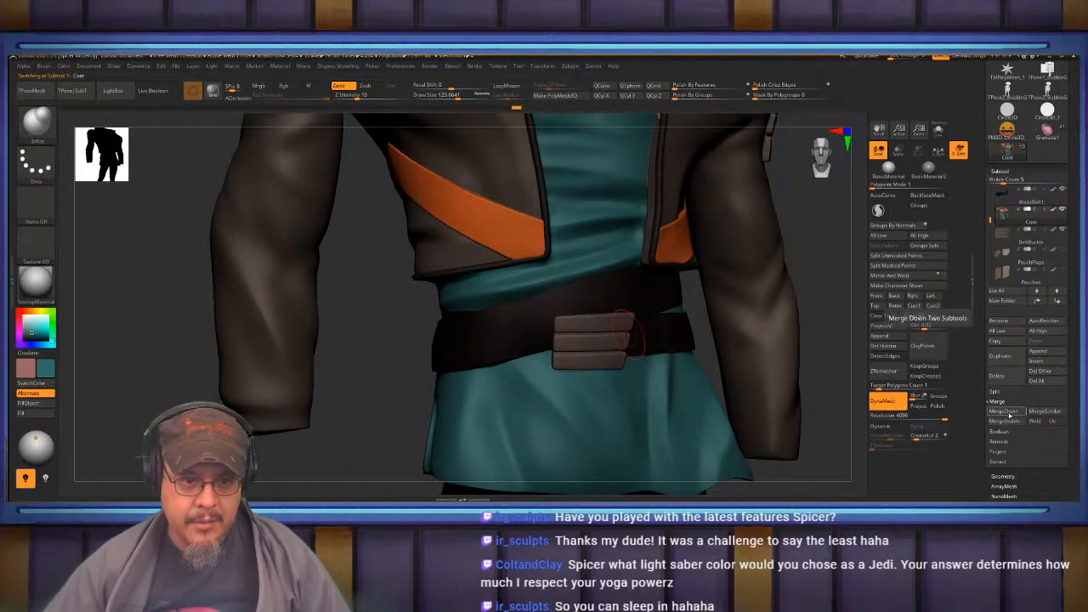
pyautogui.click(1004, 411)
pyautogui.click(930, 429)
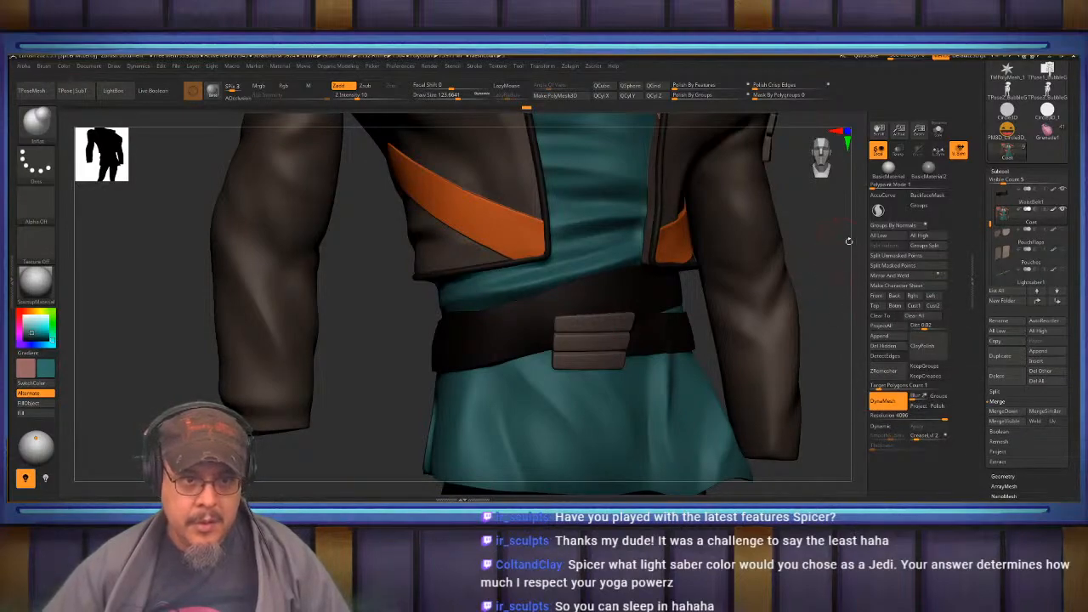
# Place the waist belt subtool below Coat, merge it down into the coat, and update the combined mesh's DynaMesh at resolution 4096.
pyautogui.moveTo(1039, 202); pyautogui.dragTo(1051, 234)
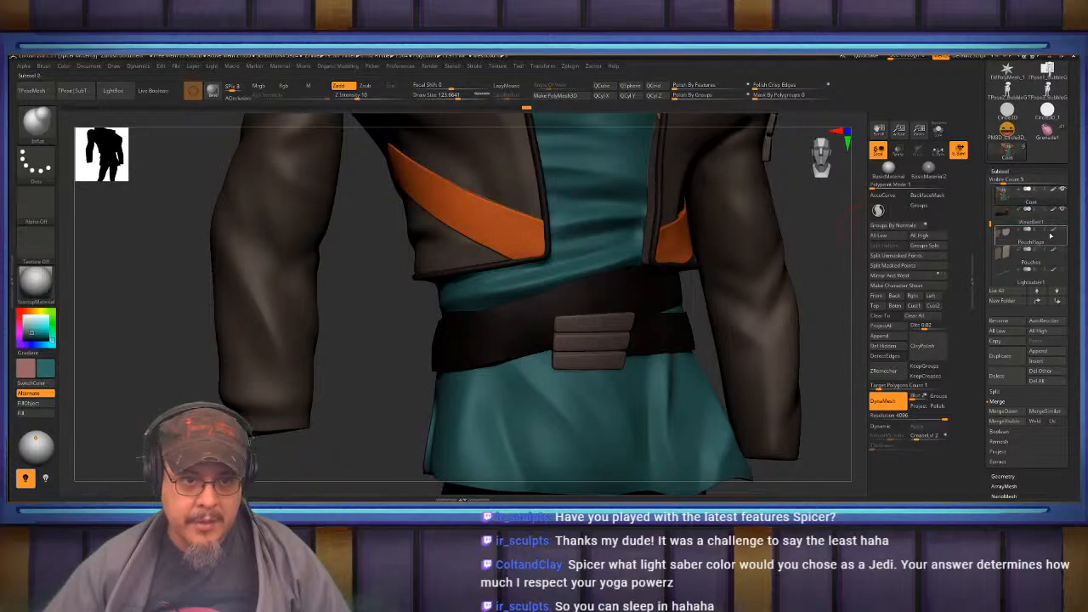
pyautogui.click(1003, 412)
pyautogui.click(929, 427)
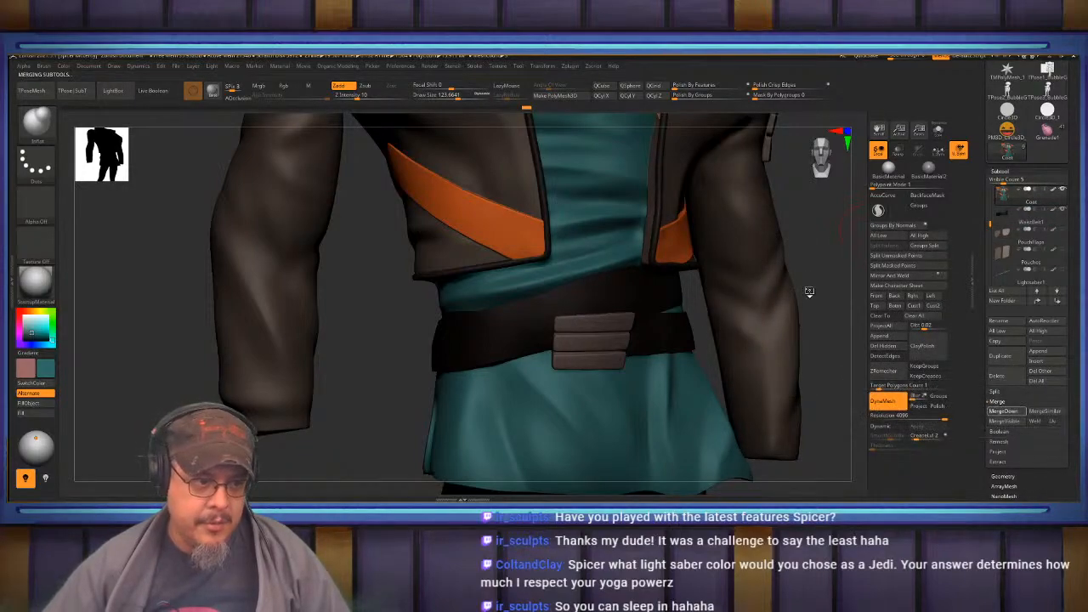
pyautogui.keyDown('alt'); pyautogui.moveTo(822, 252); pyautogui.dragTo(810, 358); pyautogui.keyUp('alt')
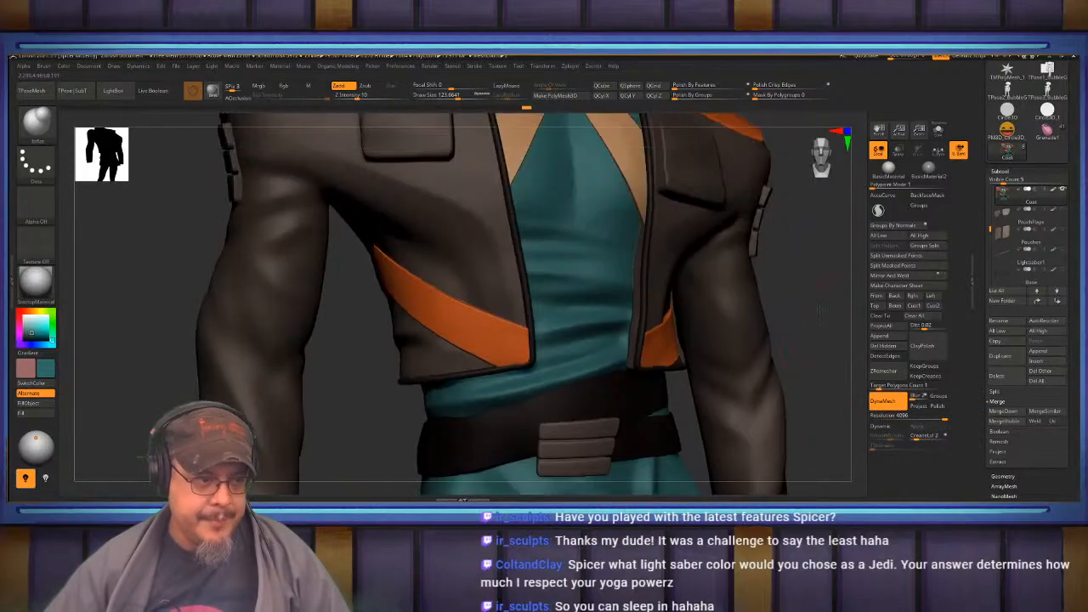
pyautogui.keyDown('ctrl'); pyautogui.moveTo(810, 286); pyautogui.dragTo(819, 282); pyautogui.keyUp('ctrl')
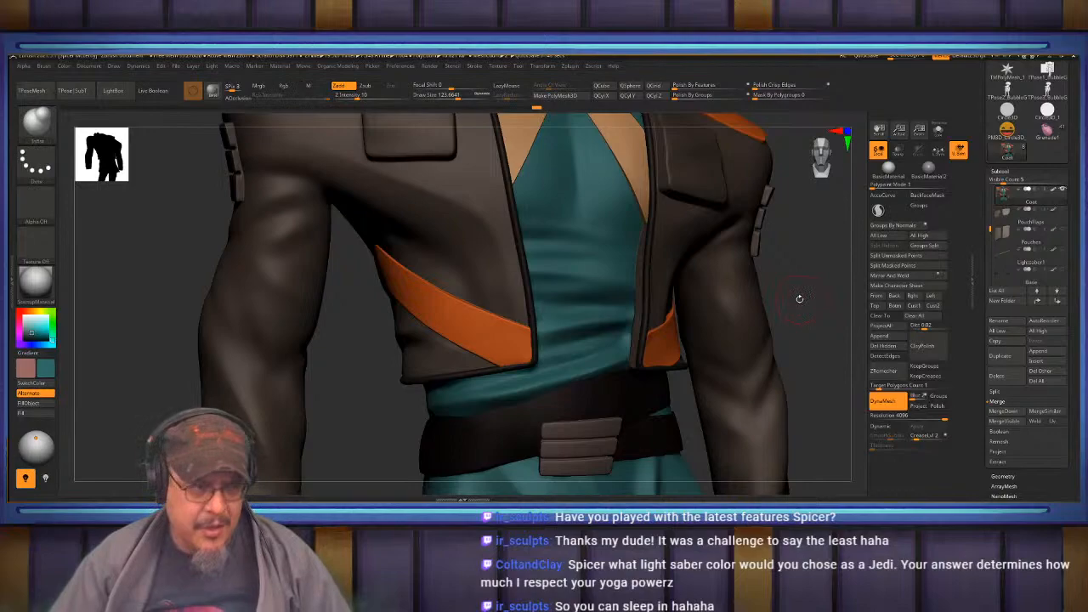
# Show PouchFlaps and Pouches, merge the flaps down with the pouches, and start DynaMeshing them at maximum resolution.
pyautogui.moveTo(812, 312); pyautogui.dragTo(770, 330)
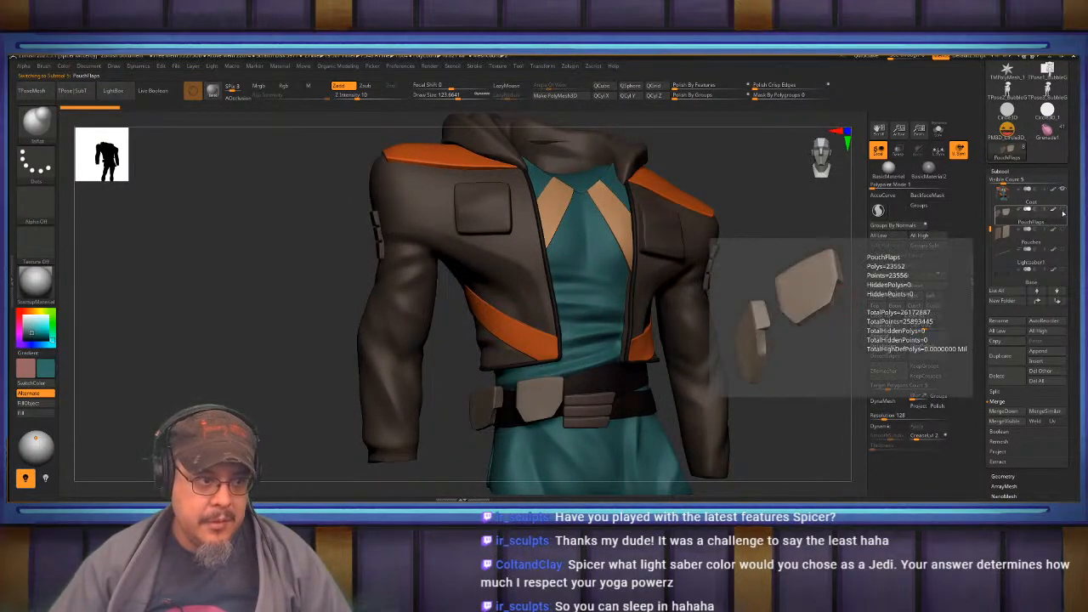
pyautogui.click(1063, 231)
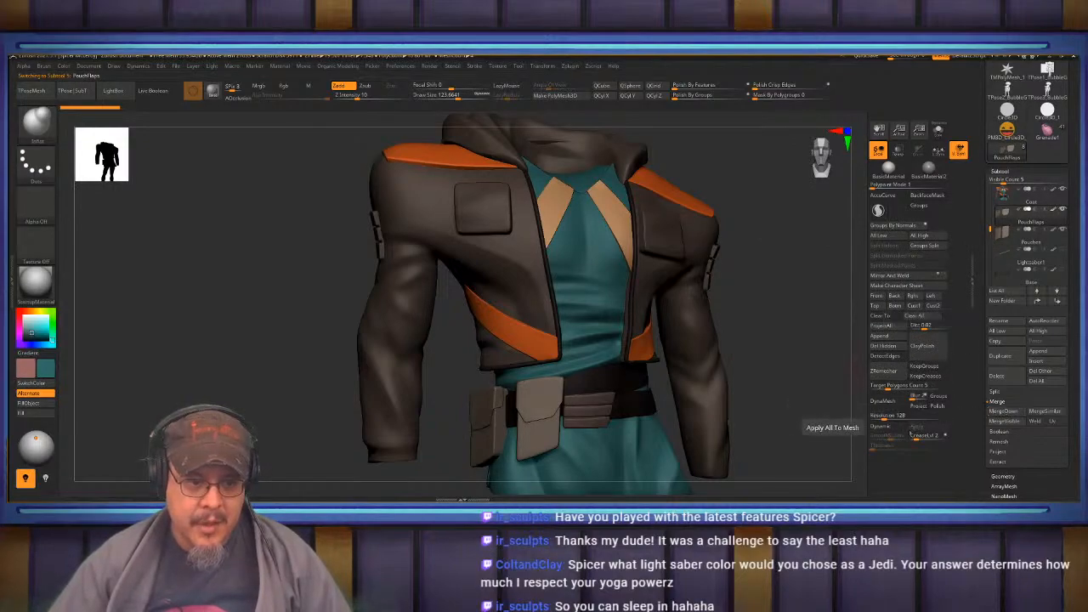
pyautogui.click(1001, 411)
pyautogui.click(1002, 423)
pyautogui.moveTo(897, 418); pyautogui.dragTo(956, 416)
pyautogui.click(891, 404)
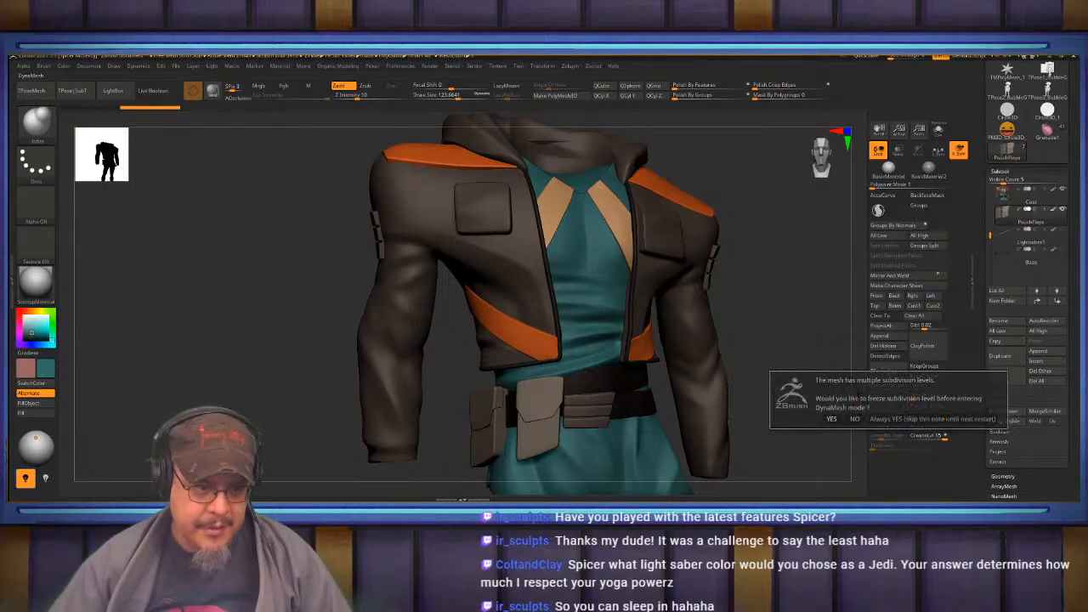
# DynaMesh the pouch flaps without freezing the subdivision levels, and merge them into the Coat subtool.
pyautogui.click(855, 419)
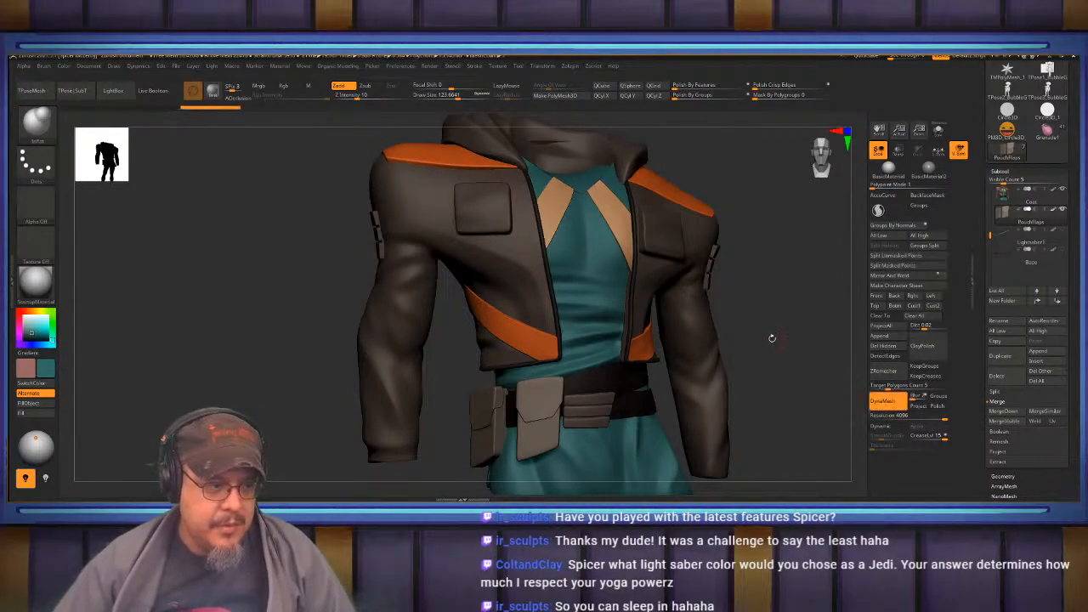
pyautogui.moveTo(789, 311); pyautogui.dragTo(802, 266)
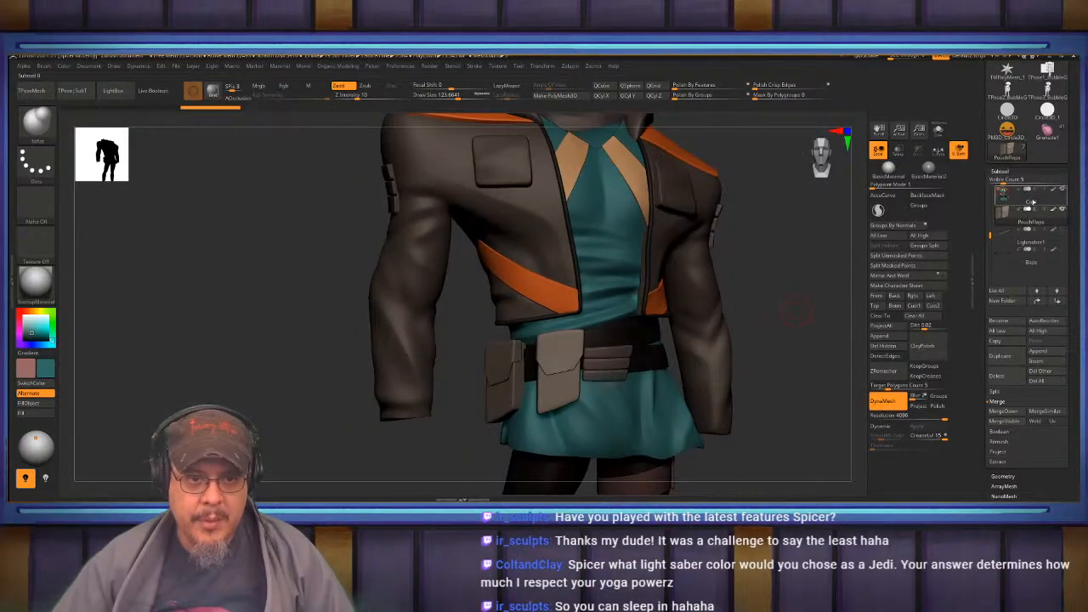
pyautogui.click(1032, 203)
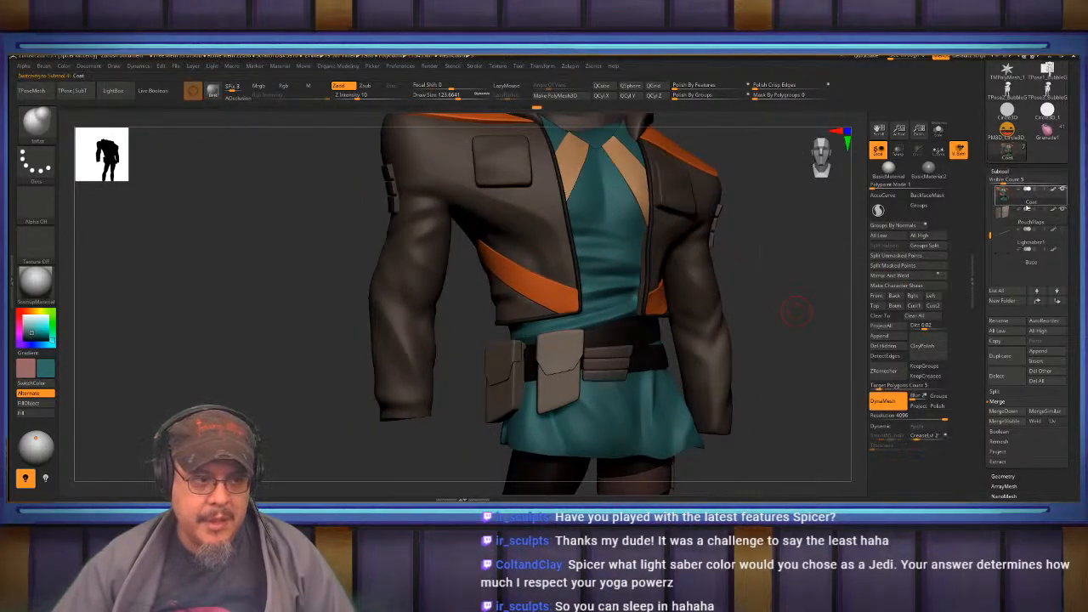
pyautogui.click(1006, 412)
pyautogui.click(930, 431)
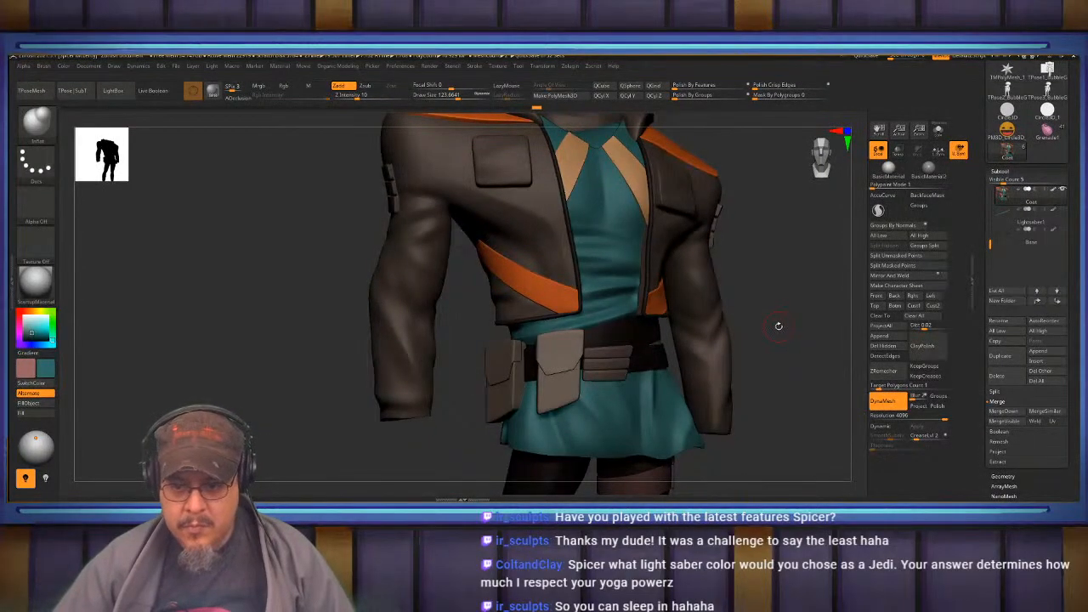
# Hide the character's right fist in FranchizeLive_07 and split the hidden part into its own subtool.
pyautogui.press('f')
pyautogui.moveTo(690, 304); pyautogui.dragTo(848, 283)
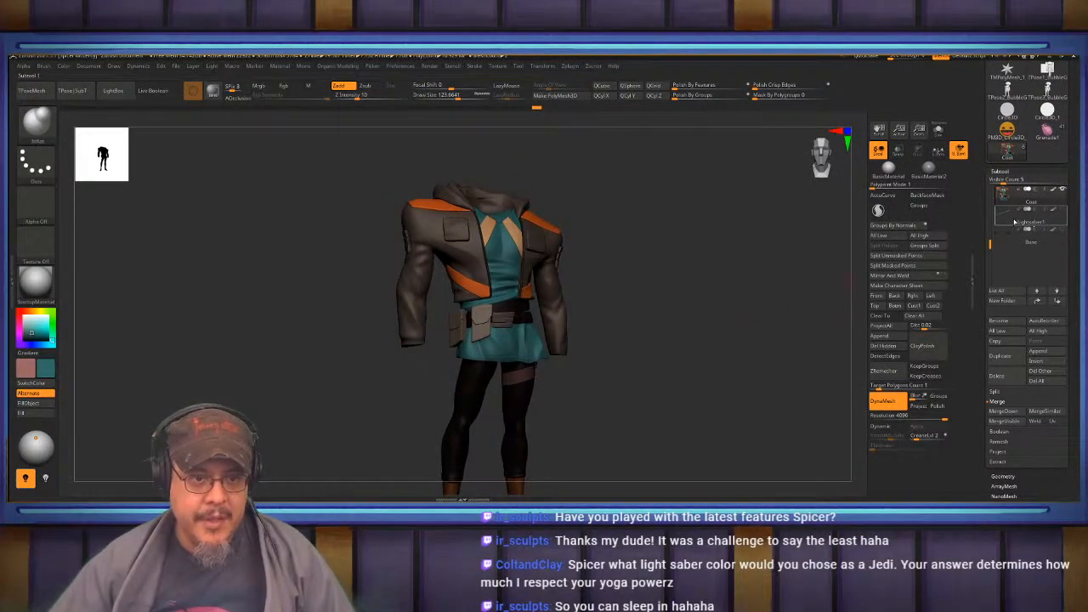
pyautogui.moveTo(991, 244); pyautogui.dragTo(992, 176)
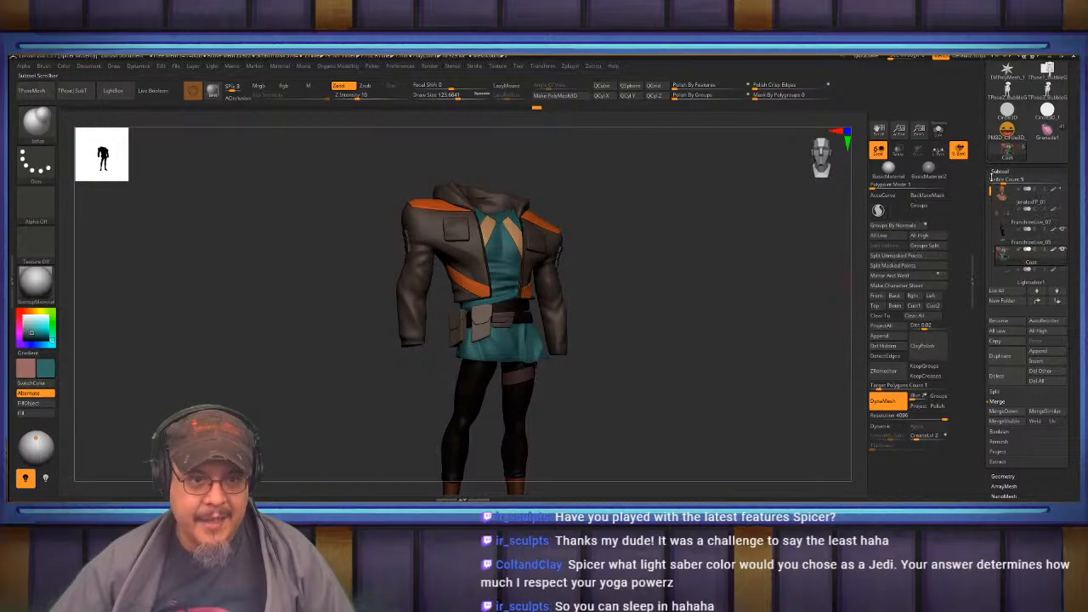
pyautogui.moveTo(1021, 222)
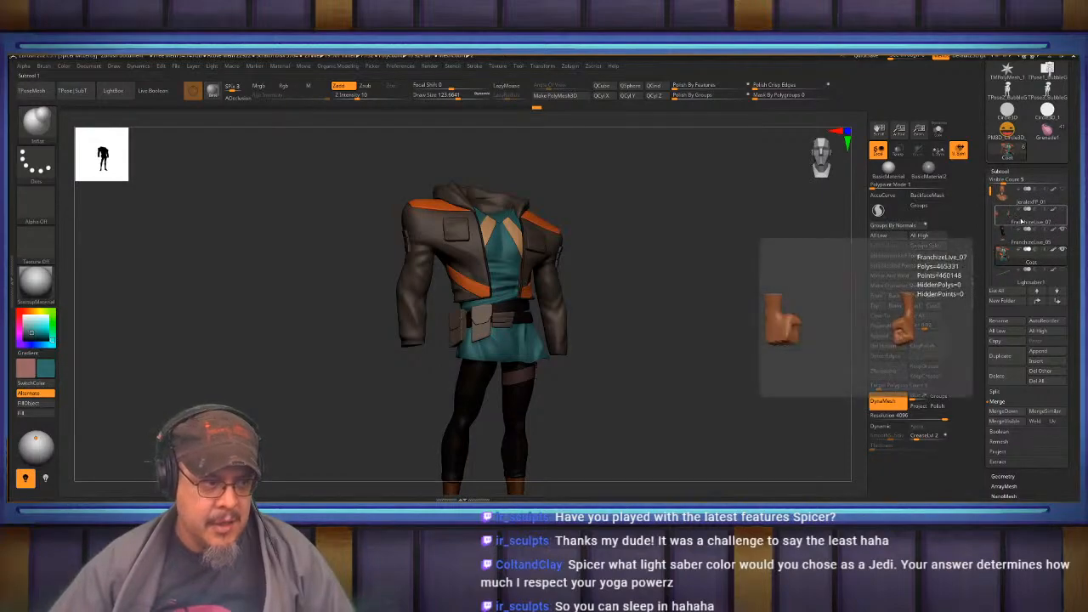
pyautogui.click(1026, 223)
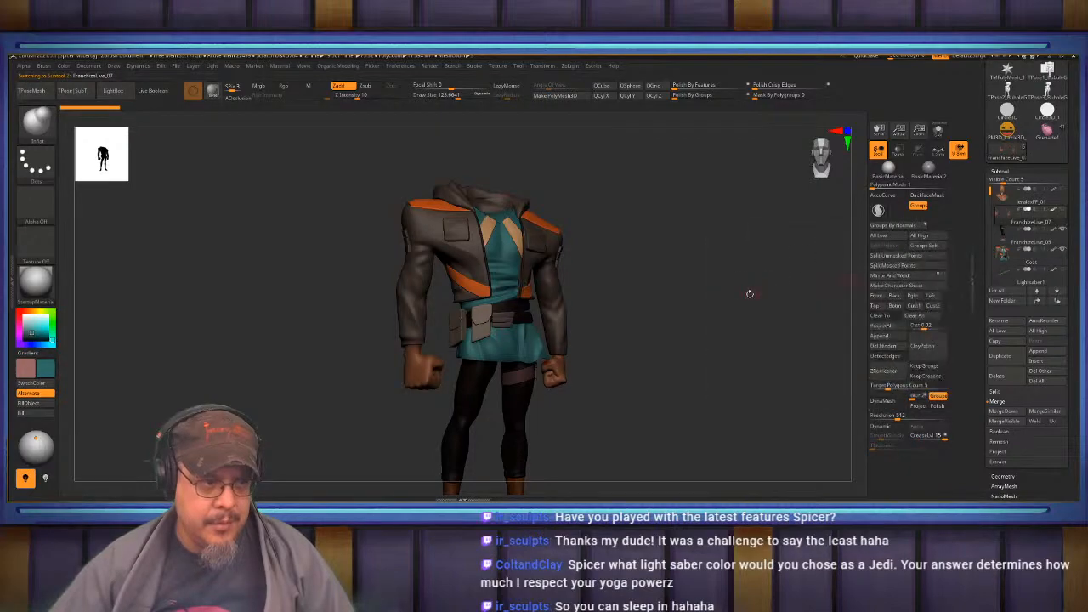
pyautogui.moveTo(730, 295)
pyautogui.mouseDown()
pyautogui.moveTo(720, 297)
pyautogui.moveTo(743, 295)
pyautogui.moveTo(722, 294)
pyautogui.moveTo(732, 297)
pyautogui.mouseUp()
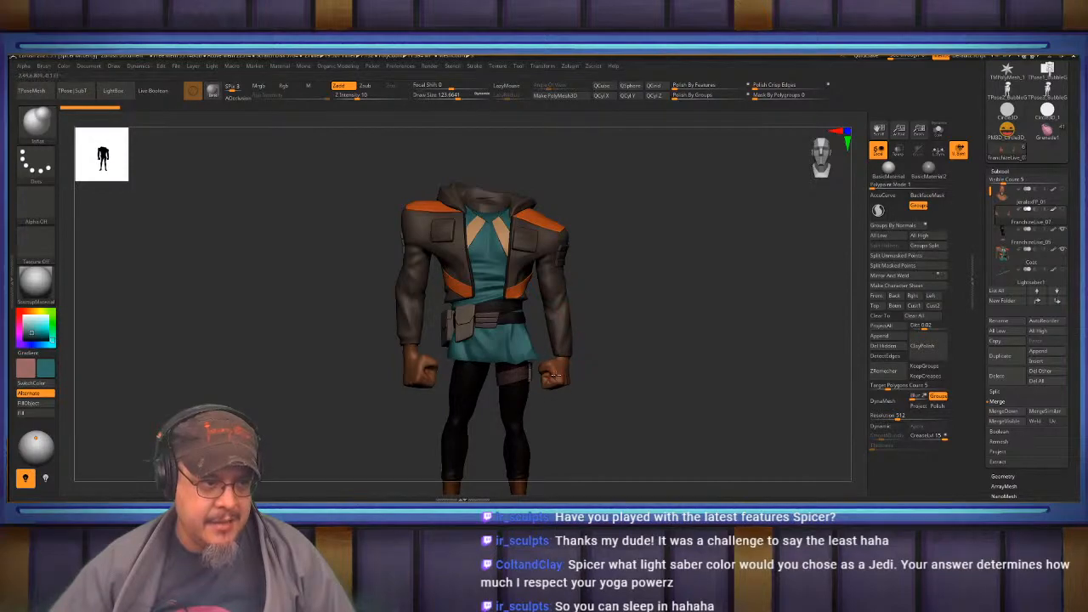
pyautogui.moveTo(619, 327); pyautogui.dragTo(651, 325)
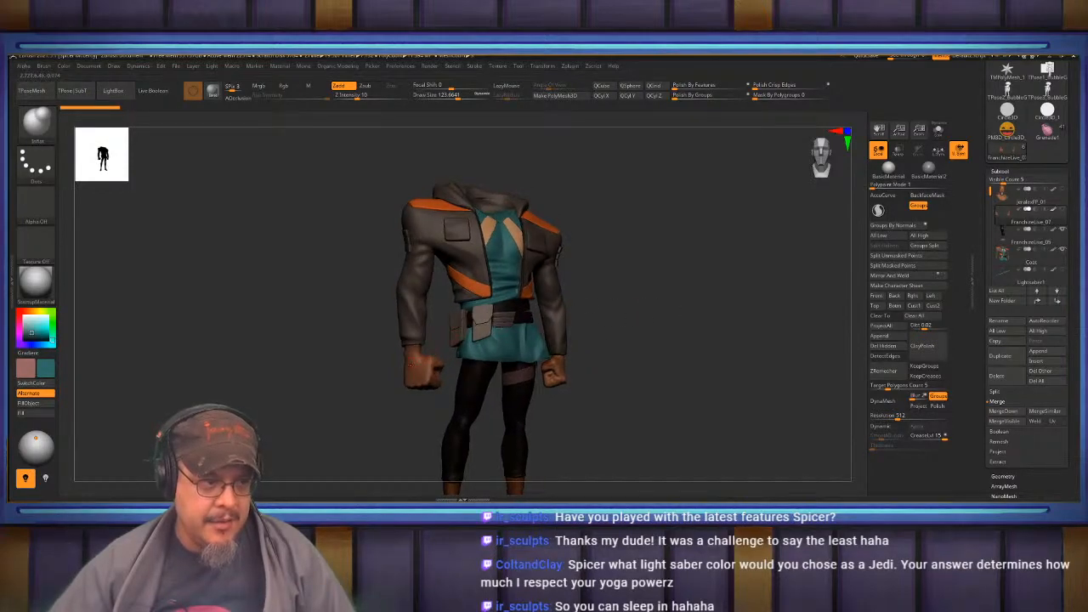
pyautogui.moveTo(1032, 283)
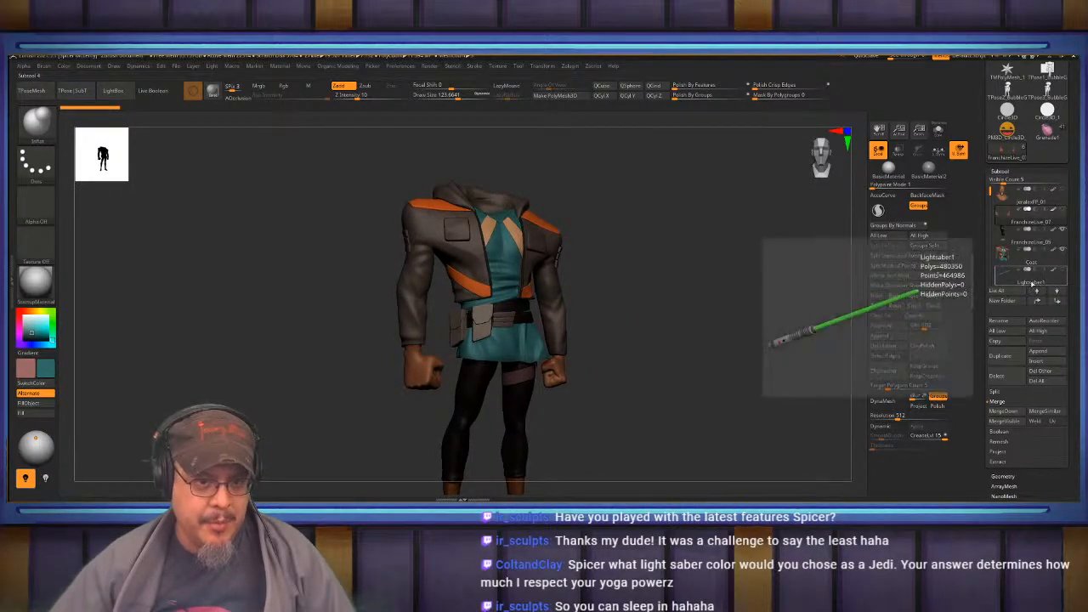
pyautogui.moveTo(643, 406)
pyautogui.keyDown('ctrl'); pyautogui.keyDown('shift'); pyautogui.mouseDown()
pyautogui.moveTo(619, 340)
pyautogui.moveTo(576, 442)
pyautogui.mouseUp(); pyautogui.keyUp('shift'); pyautogui.keyUp('ctrl')
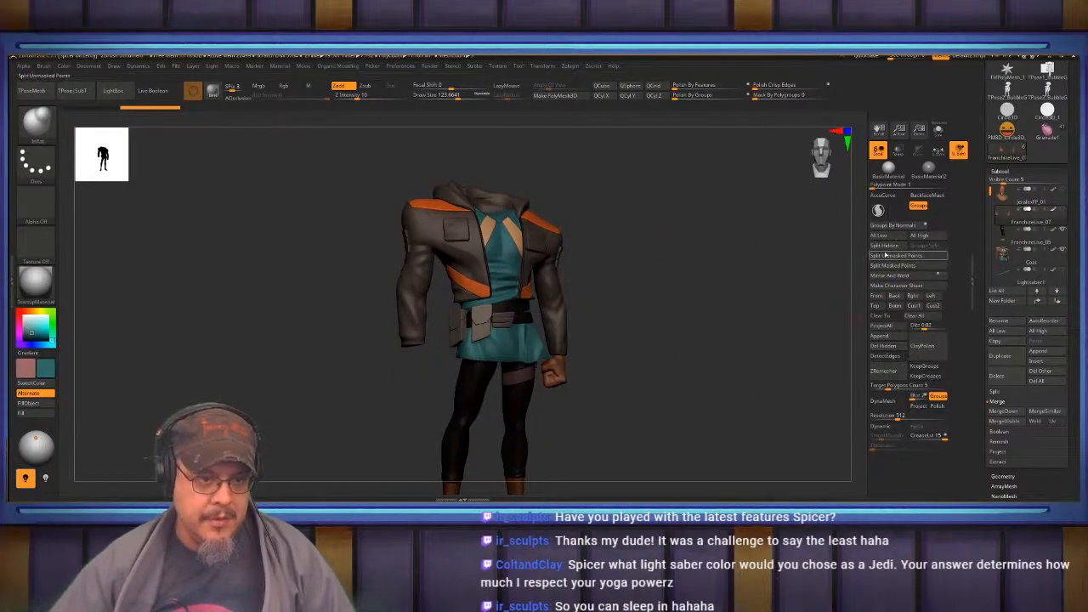
# Move the right-hand subtool FranchizeLive_08 directly above Lightsaber1 and merge it down with the lightsaber.
pyautogui.moveTo(1027, 233)
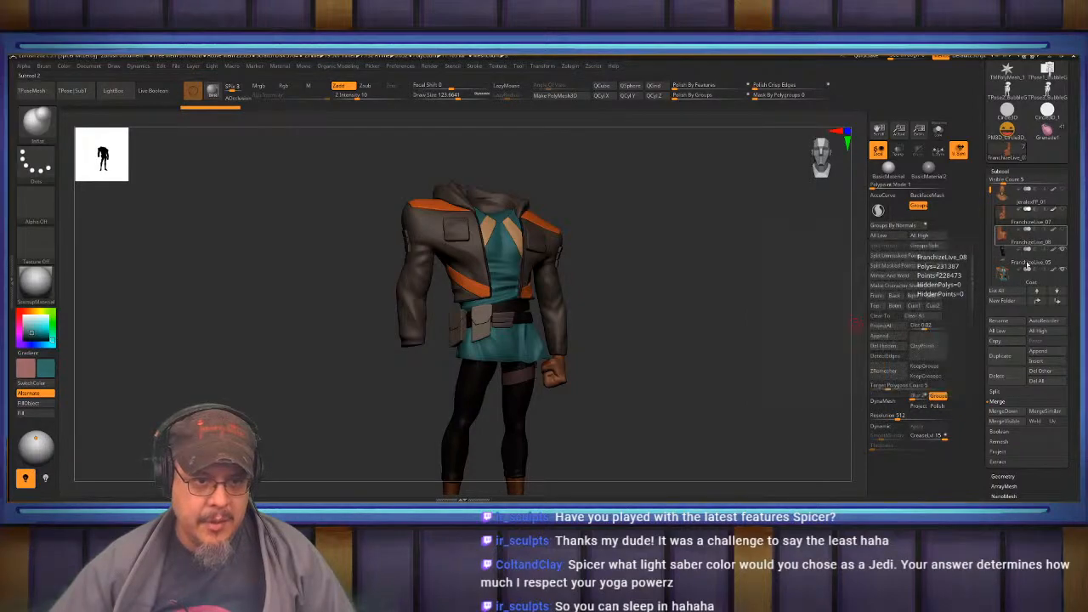
pyautogui.scroll(-3, 1030, 255)
pyautogui.moveTo(1031, 241); pyautogui.dragTo(1040, 247)
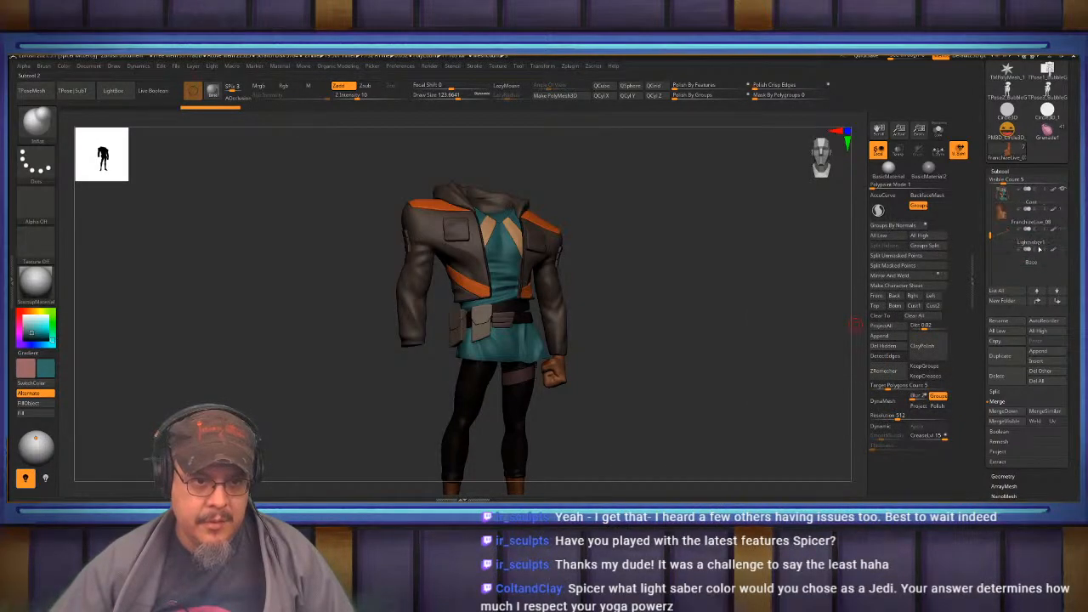
pyautogui.click(1042, 222)
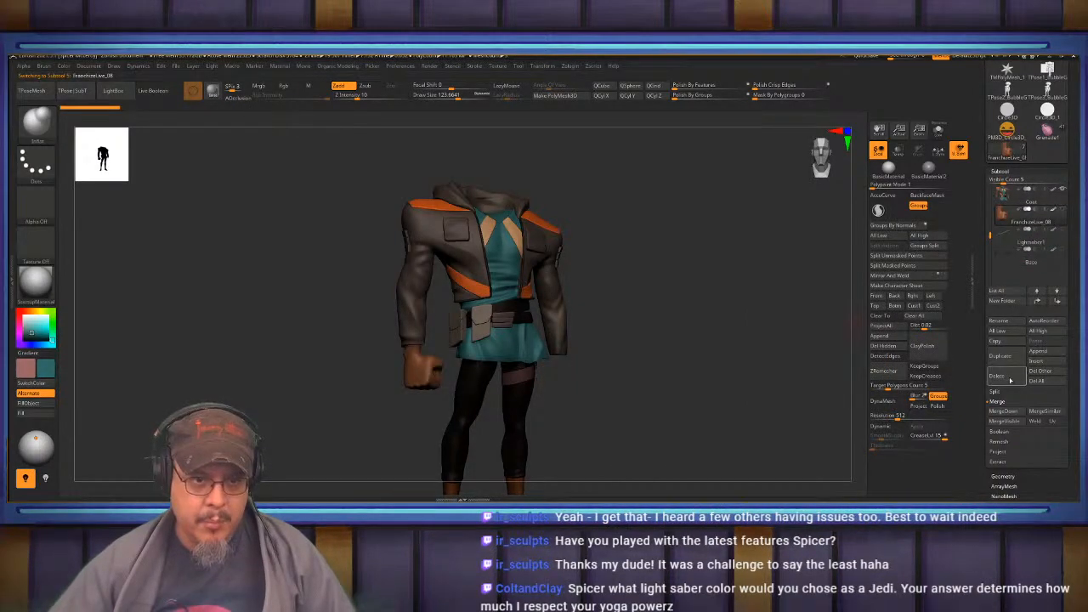
pyautogui.click(1003, 421)
pyautogui.click(930, 431)
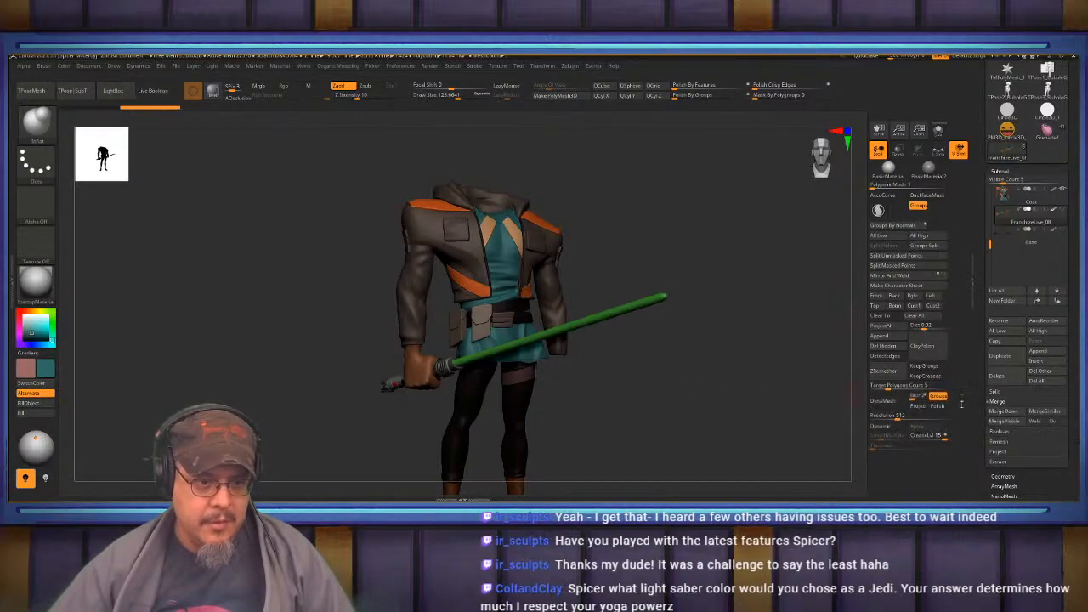
# DynaMesh the merged hand and lightsaber at resolution 4096 with Groups turned off.
pyautogui.moveTo(953, 418); pyautogui.dragTo(954, 415)
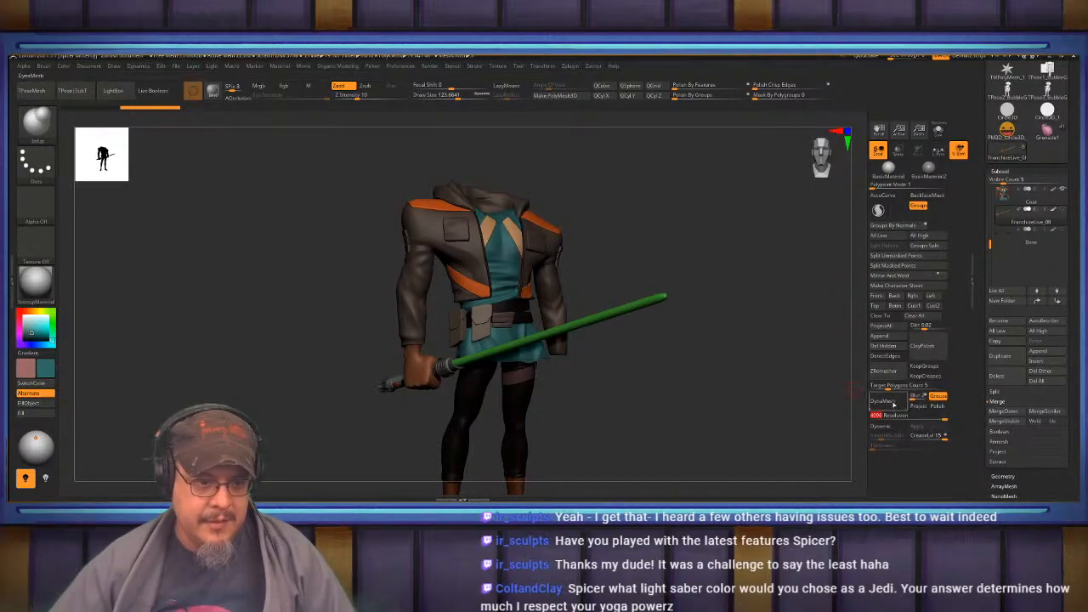
pyautogui.click(938, 397)
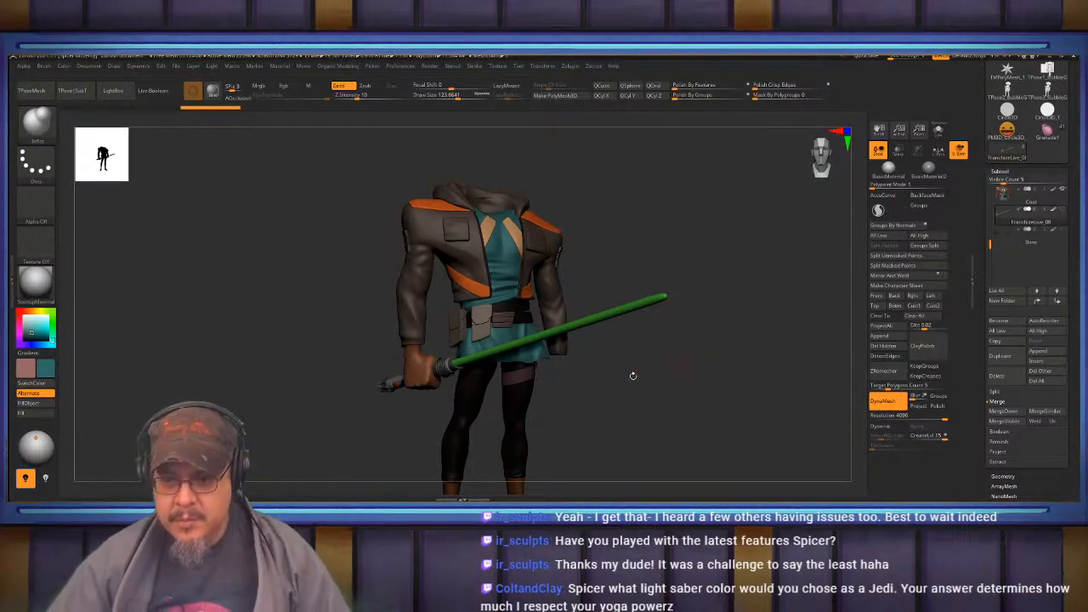
pyautogui.moveTo(632, 385); pyautogui.dragTo(765, 311)
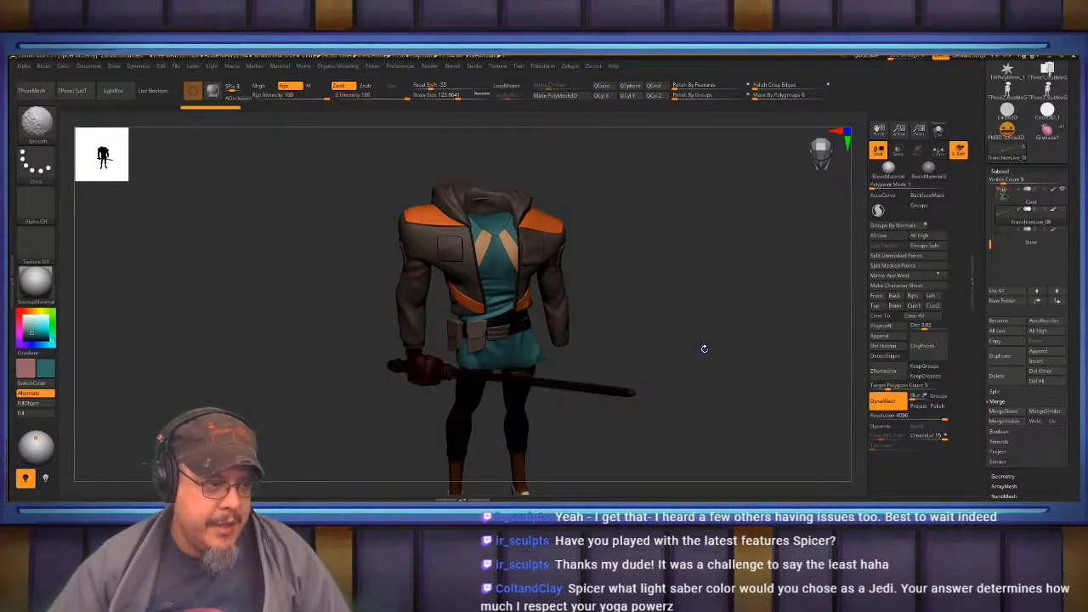
pyautogui.moveTo(712, 333); pyautogui.dragTo(765, 315)
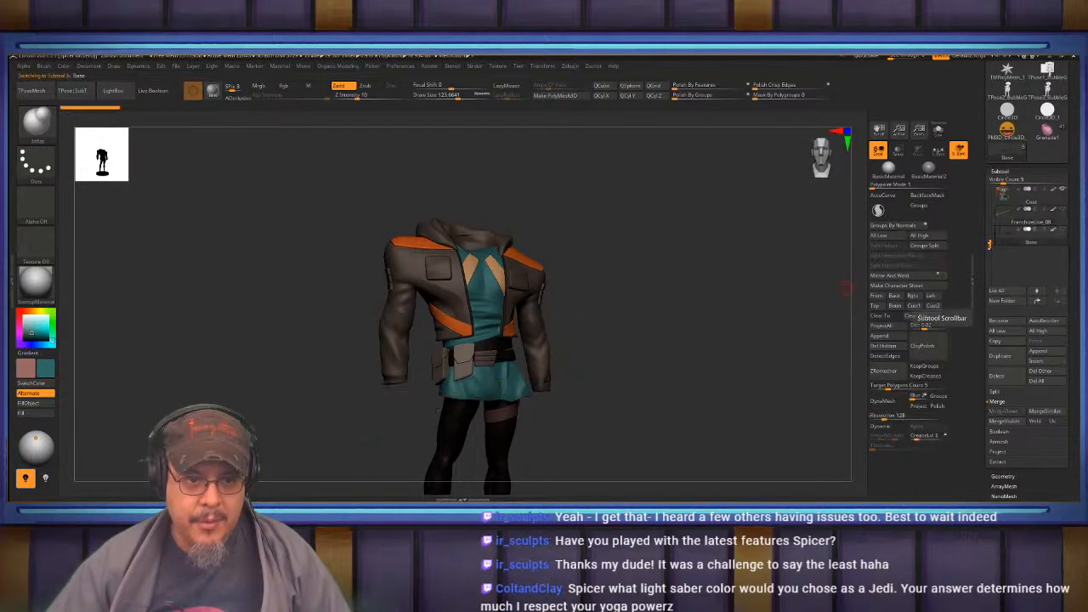
# Move the left-hand subtool FranchizeLive_07 directly below Coat, show it, and merge it into the Coat subtool.
pyautogui.moveTo(986, 247); pyautogui.dragTo(989, 191)
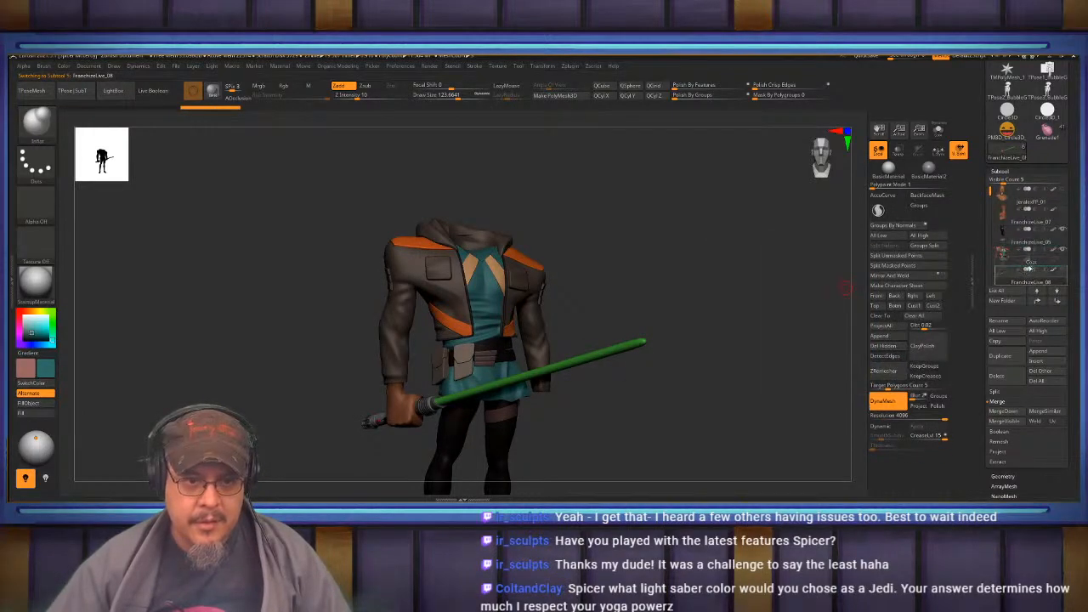
pyautogui.moveTo(1029, 268); pyautogui.dragTo(1030, 269)
pyautogui.moveTo(748, 292); pyautogui.dragTo(750, 332)
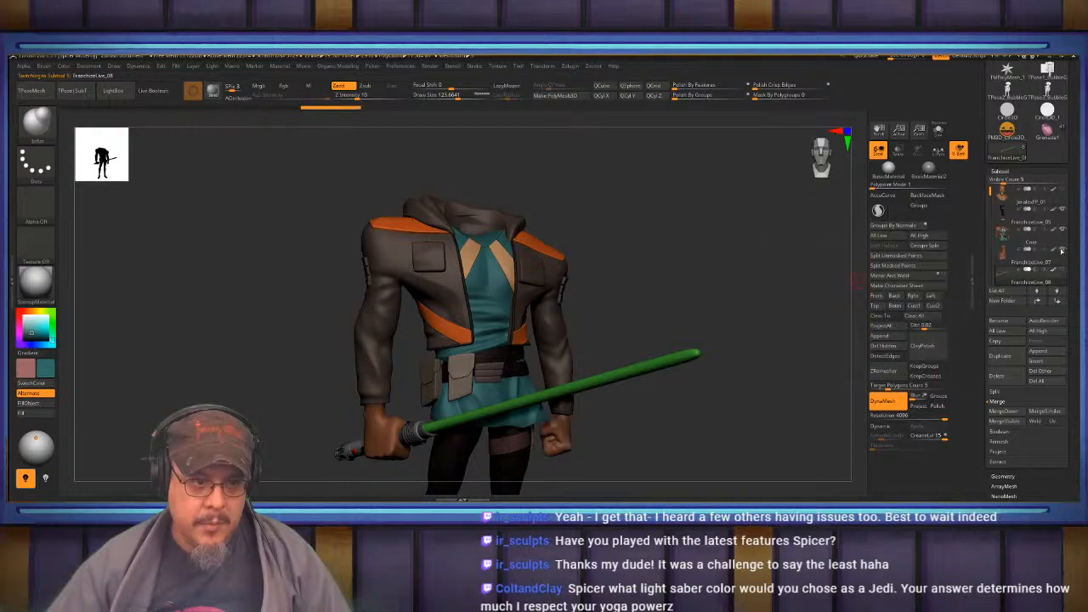
pyautogui.moveTo(713, 295); pyautogui.dragTo(805, 297)
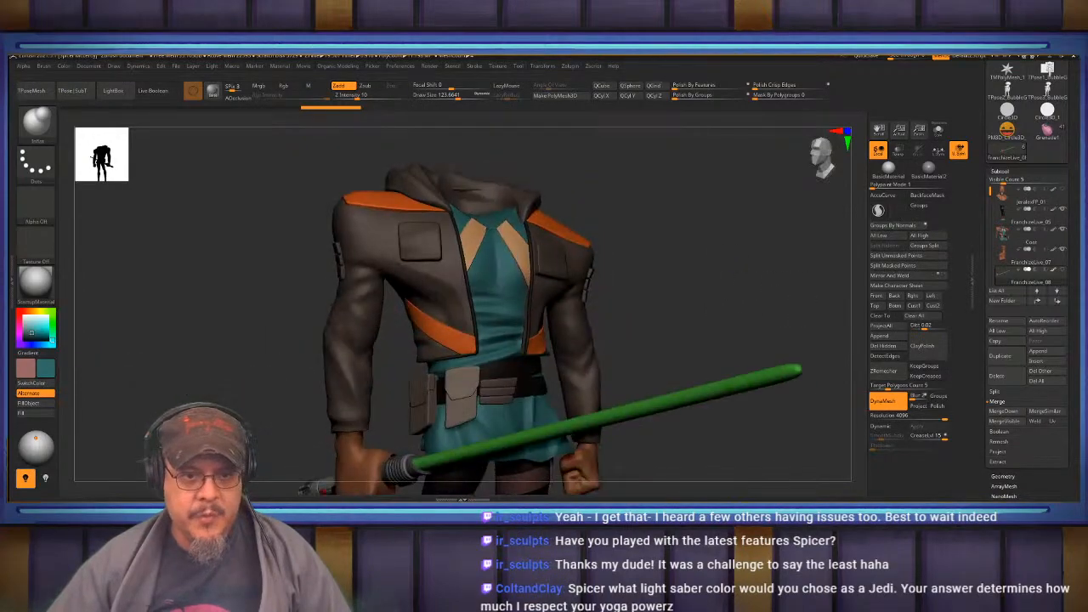
pyautogui.click(1034, 243)
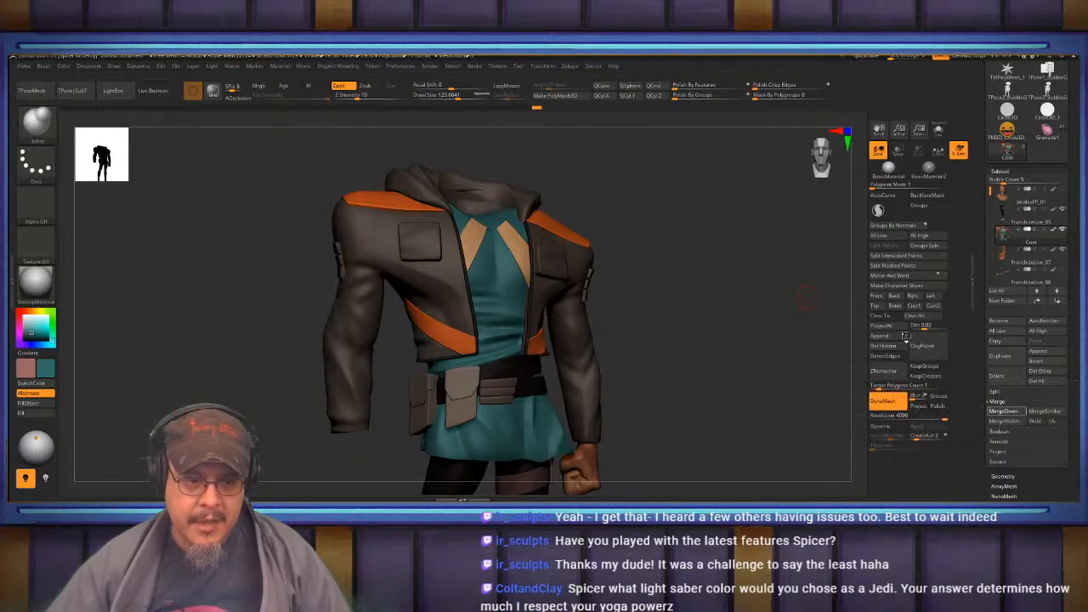
pyautogui.press('ctrl')
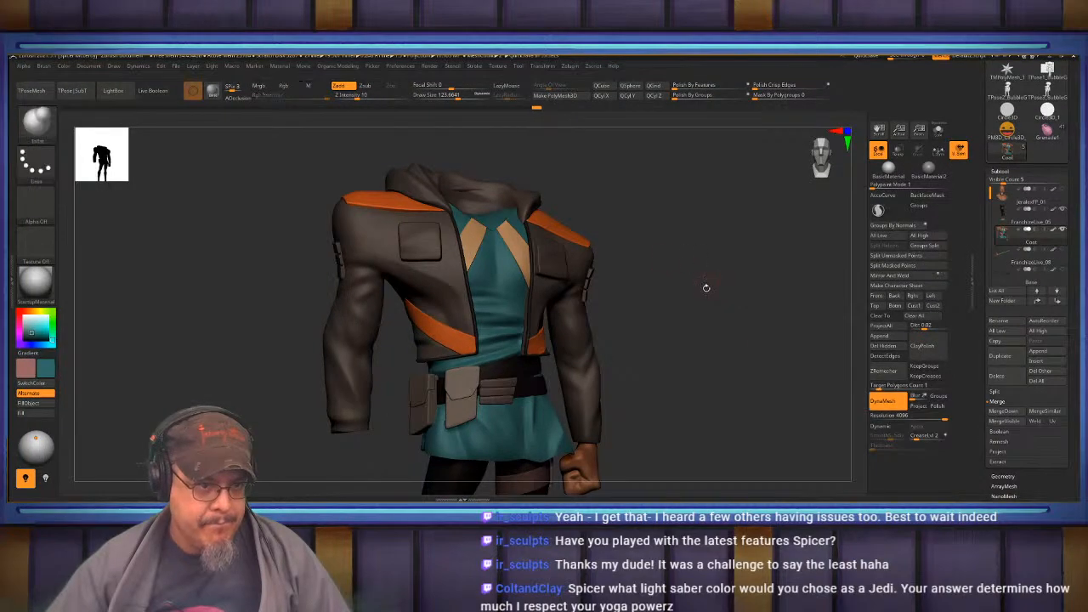
# Hide every subtool except Coat.
pyautogui.moveTo(693, 280); pyautogui.dragTo(692, 309)
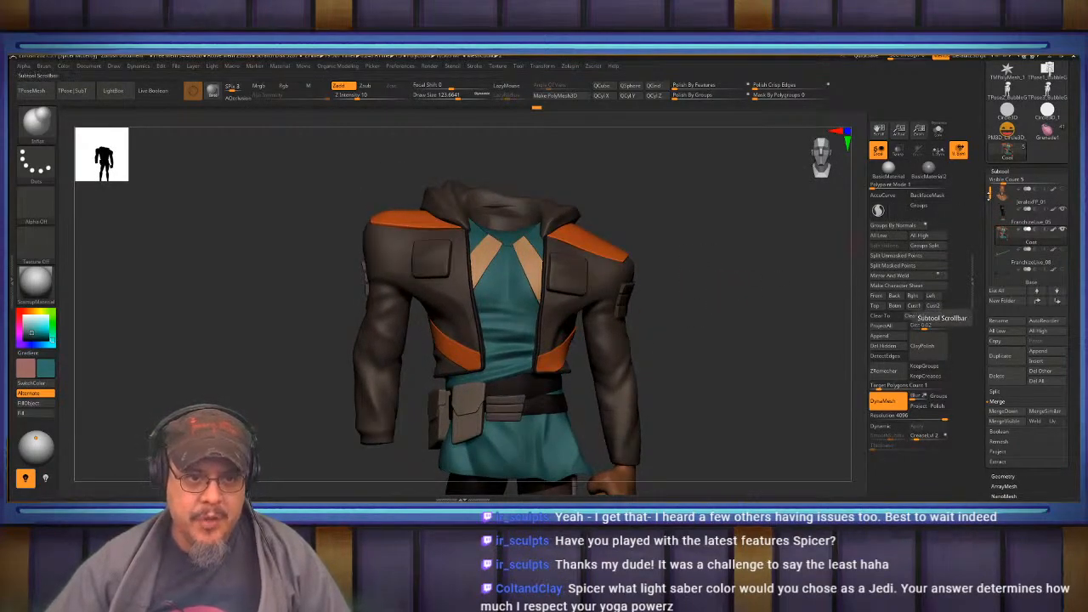
pyautogui.moveTo(700, 291); pyautogui.dragTo(765, 255)
pyautogui.moveTo(765, 328); pyautogui.dragTo(789, 323)
pyautogui.click(1063, 231)
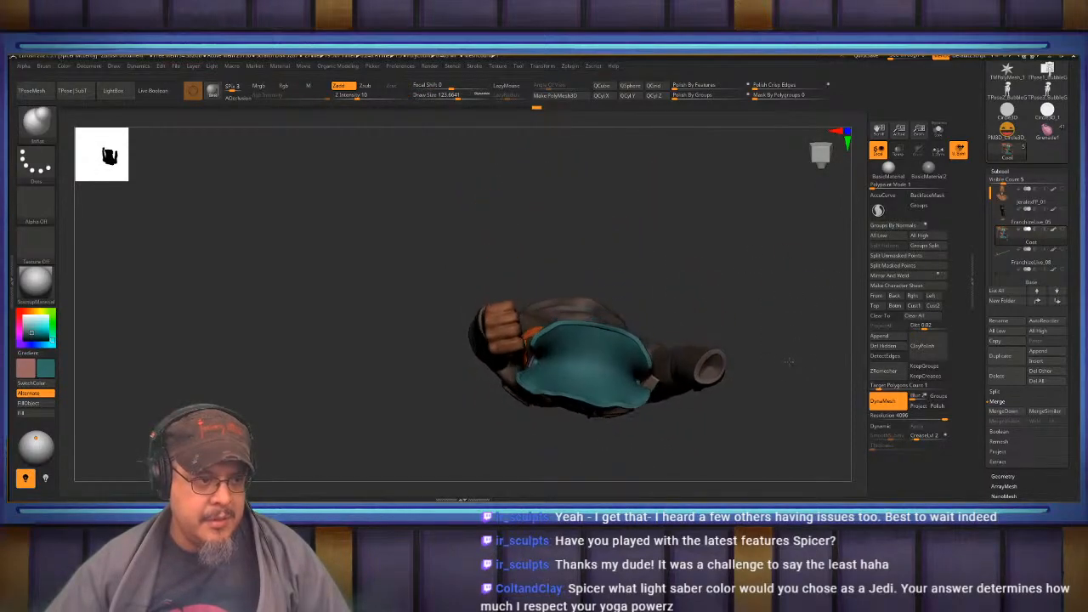
pyautogui.moveTo(777, 319); pyautogui.dragTo(754, 276)
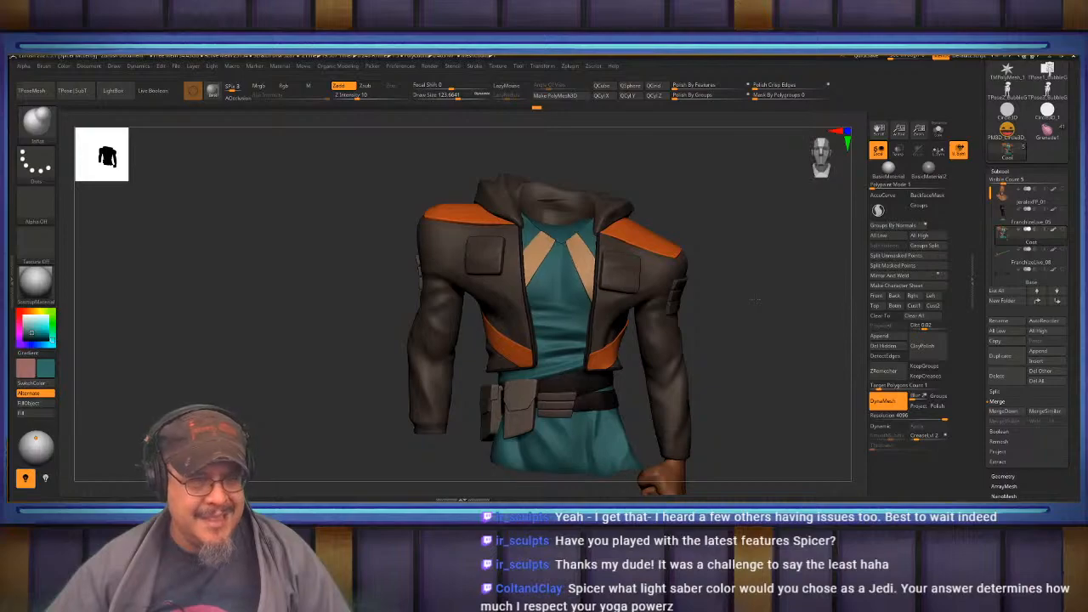
pyautogui.moveTo(755, 301)
pyautogui.mouseDown()
pyautogui.moveTo(745, 300)
pyautogui.moveTo(753, 282)
pyautogui.moveTo(749, 304)
pyautogui.moveTo(742, 289)
pyautogui.moveTo(731, 299)
pyautogui.moveTo(748, 304)
pyautogui.moveTo(770, 287)
pyautogui.moveTo(762, 299)
pyautogui.moveTo(753, 273)
pyautogui.mouseUp()
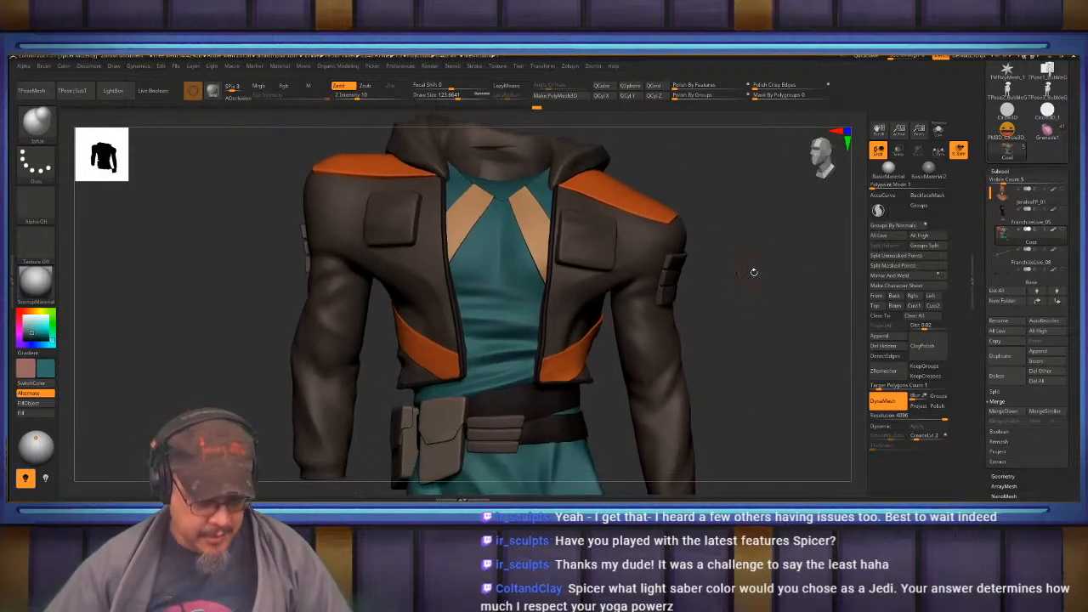
# Slice the character's left sleeve at the shoulder with the SliceCurve brush to give the arm its own polygroup.
pyautogui.press('b')
pyautogui.click(756, 283)
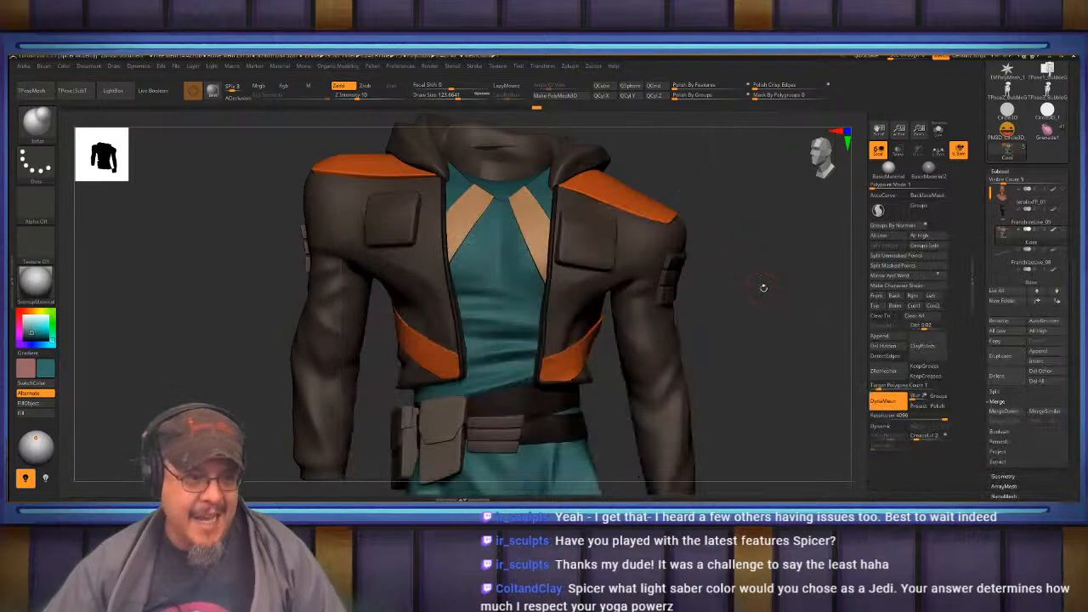
pyautogui.moveTo(763, 285); pyautogui.dragTo(767, 300)
pyautogui.keyDown('ctrl'); pyautogui.click(761, 285); pyautogui.keyUp('ctrl')
pyautogui.keyDown('ctrl'); pyautogui.click(763, 284); pyautogui.keyUp('ctrl')
pyautogui.moveTo(767, 300)
pyautogui.mouseDown()
pyautogui.moveTo(729, 289)
pyautogui.moveTo(689, 250)
pyautogui.moveTo(739, 277)
pyautogui.moveTo(690, 263)
pyautogui.moveTo(667, 282)
pyautogui.mouseUp()
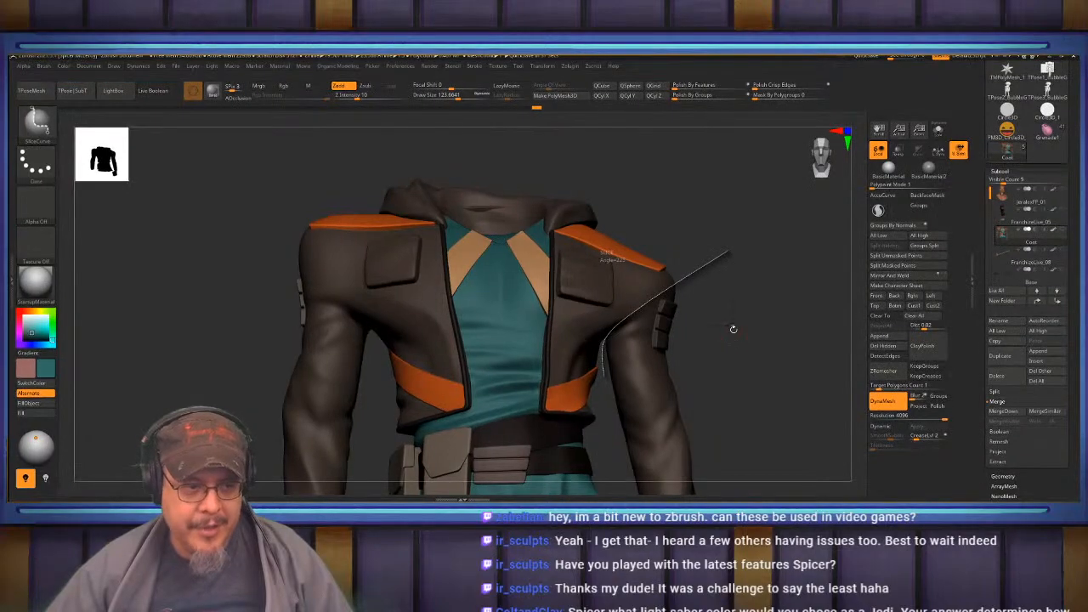
pyautogui.hotkey('shift', 'f')
pyautogui.moveTo(749, 304)
pyautogui.mouseDown()
pyautogui.moveTo(674, 308)
pyautogui.moveTo(741, 308)
pyautogui.mouseUp()
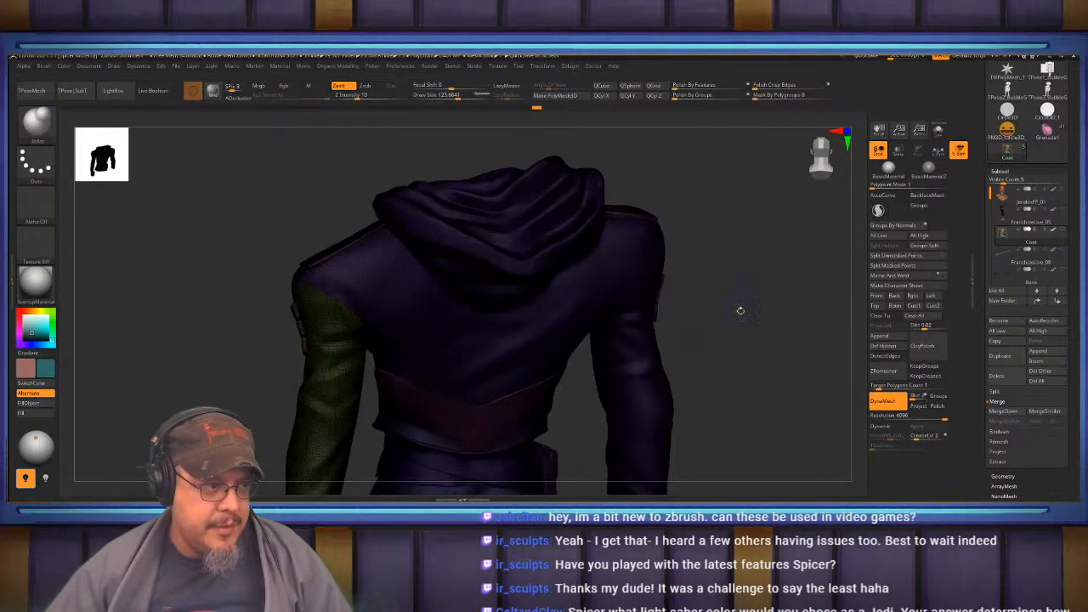
# Isolate the sliced left arm section of the coat.
pyautogui.moveTo(682, 332)
pyautogui.keyDown('alt'); pyautogui.mouseDown()
pyautogui.moveTo(689, 286)
pyautogui.moveTo(753, 277)
pyautogui.moveTo(720, 300)
pyautogui.moveTo(772, 298)
pyautogui.moveTo(749, 308)
pyautogui.moveTo(748, 386)
pyautogui.mouseUp(); pyautogui.keyUp('alt')
pyautogui.hotkey('shift', 'f')
pyautogui.keyDown('ctrl'); pyautogui.keyDown('shift'); pyautogui.click(682, 316); pyautogui.keyUp('shift'); pyautogui.keyUp('ctrl')
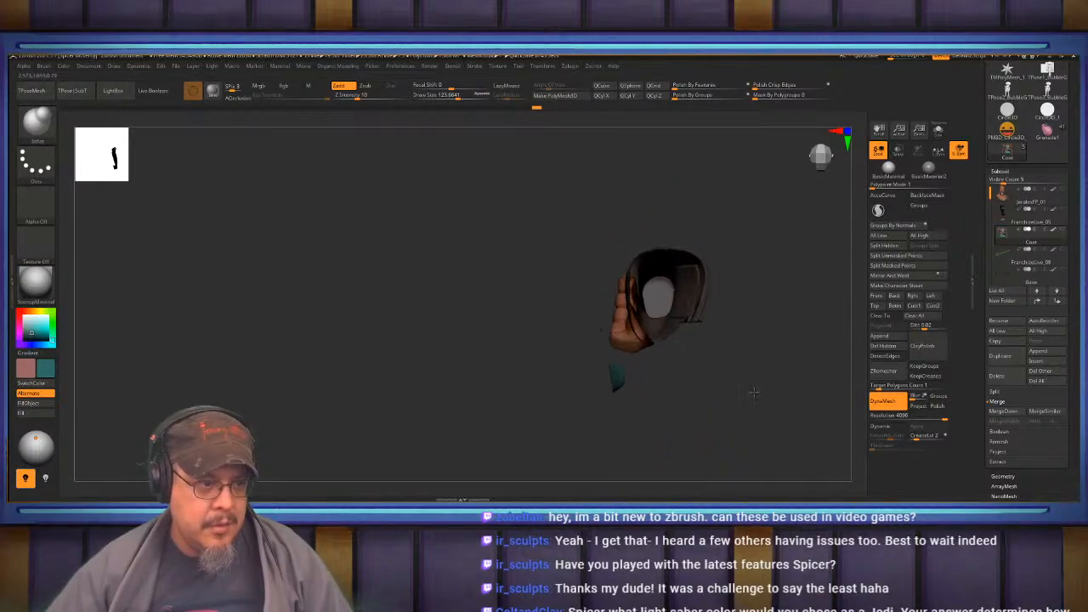
# Hide the sleeve's polygroup within the isolated arm section, keeping the other polygroups shown.
pyautogui.moveTo(752, 387)
pyautogui.mouseDown()
pyautogui.moveTo(768, 284)
pyautogui.moveTo(743, 316)
pyautogui.moveTo(731, 293)
pyautogui.moveTo(746, 340)
pyautogui.mouseUp()
pyautogui.press('space')
pyautogui.click(728, 339)
pyautogui.hotkey('ctrl', 'shift')
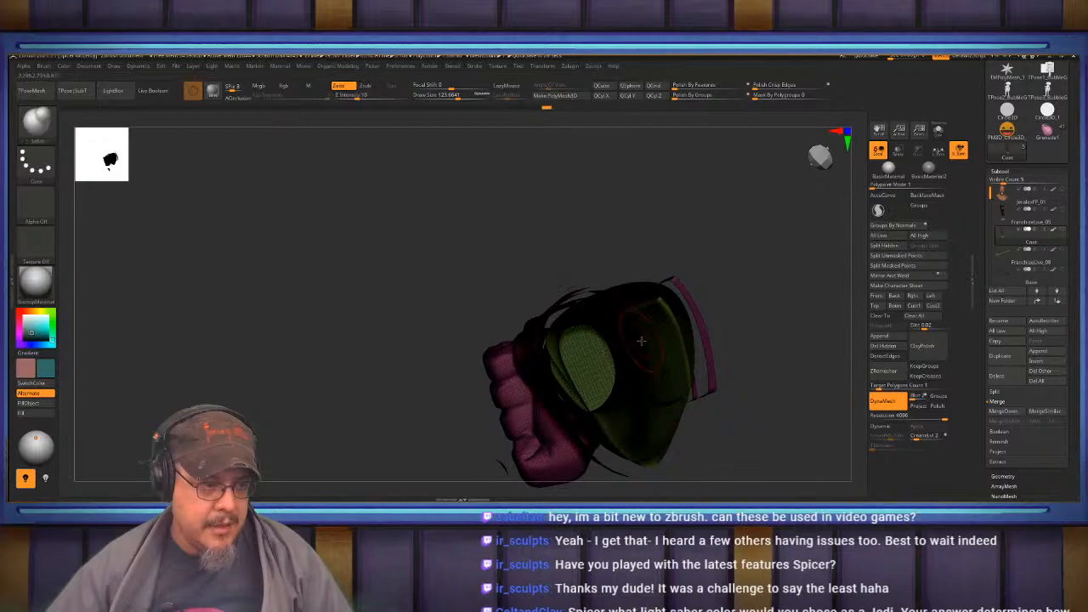
pyautogui.keyDown('ctrl'); pyautogui.keyDown('shift'); pyautogui.click(645, 355); pyautogui.keyUp('shift'); pyautogui.keyUp('ctrl')
pyautogui.moveTo(742, 240); pyautogui.dragTo(772, 277)
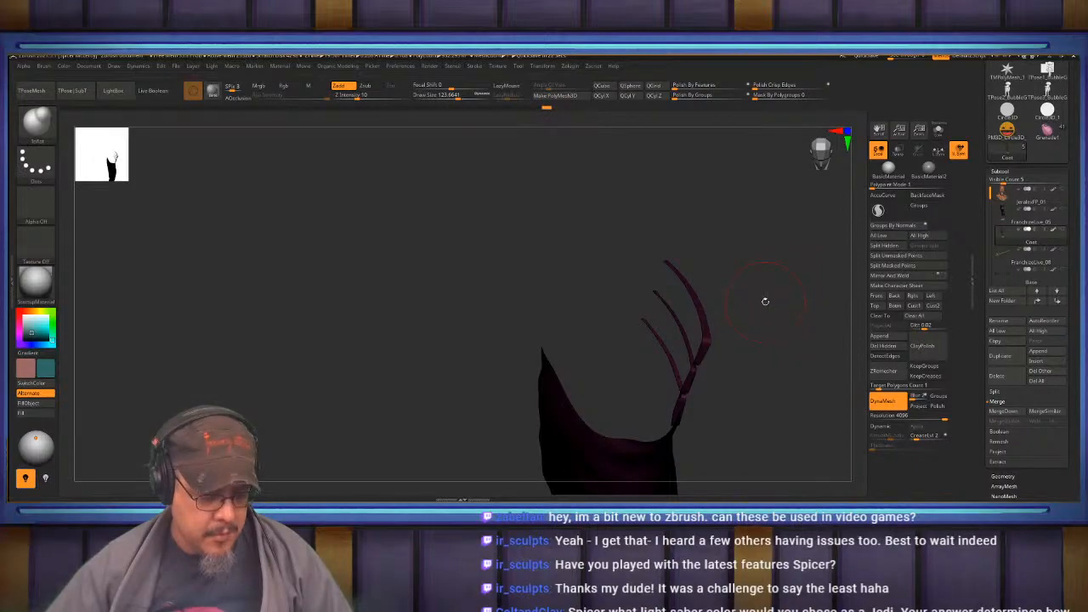
# Isolate the left sleeve with its hand and strap pieces, assign them to one new polygroup, and show the whole coat again.
pyautogui.press('f')
pyautogui.keyDown('shift'); pyautogui.moveTo(755, 314); pyautogui.dragTo(753, 287); pyautogui.keyUp('shift')
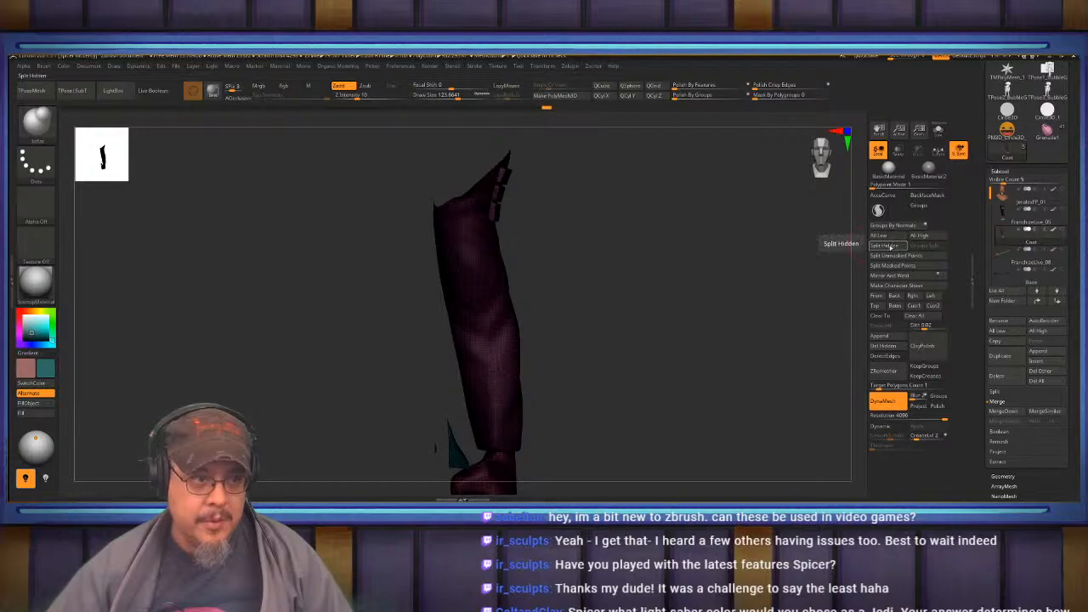
pyautogui.moveTo(671, 321); pyautogui.dragTo(724, 320)
pyautogui.moveTo(480, 463)
pyautogui.mouseDown()
pyautogui.moveTo(414, 450)
pyautogui.moveTo(573, 340)
pyautogui.mouseUp()
pyautogui.keyDown('ctrl'); pyautogui.keyDown('shift'); pyautogui.click(568, 340); pyautogui.keyUp('shift'); pyautogui.keyUp('ctrl')
pyautogui.moveTo(772, 276)
pyautogui.keyDown('alt'); pyautogui.mouseDown()
pyautogui.moveTo(772, 374)
pyautogui.moveTo(761, 313)
pyautogui.moveTo(659, 297)
pyautogui.moveTo(643, 306)
pyautogui.mouseUp(); pyautogui.keyUp('alt')
pyautogui.hotkey('ctrl', 'w')
pyautogui.keyDown('ctrl'); pyautogui.keyDown('shift'); pyautogui.click(716, 267); pyautogui.keyUp('shift'); pyautogui.keyUp('ctrl')
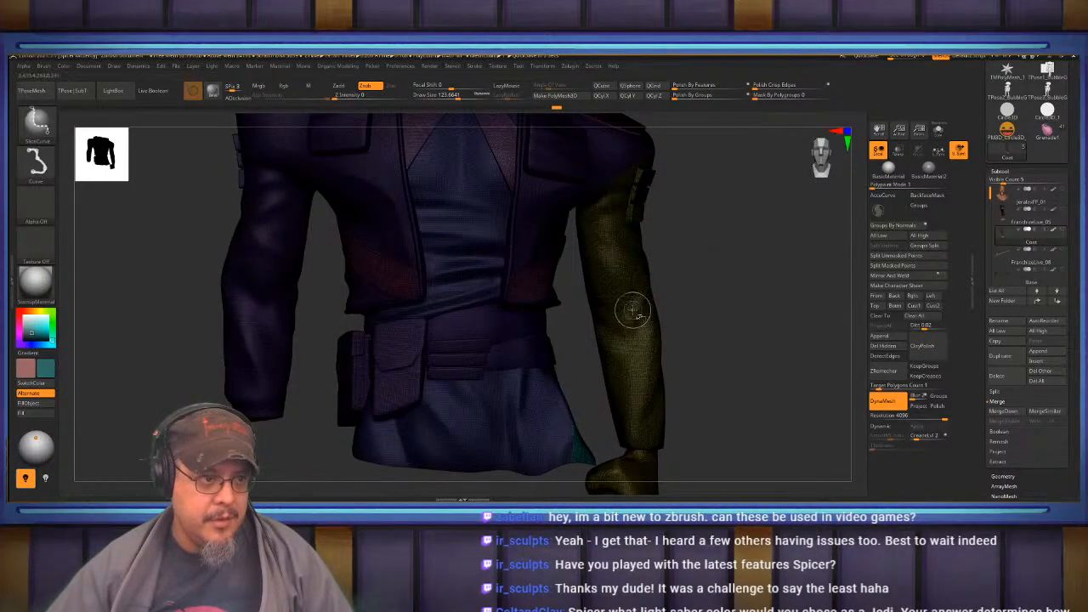
# Hide the left arm's polygroup and split it off from the coat as its own subtool.
pyautogui.keyDown('ctrl'); pyautogui.keyDown('shift'); pyautogui.click(632, 310); pyautogui.keyUp('shift'); pyautogui.keyUp('ctrl')
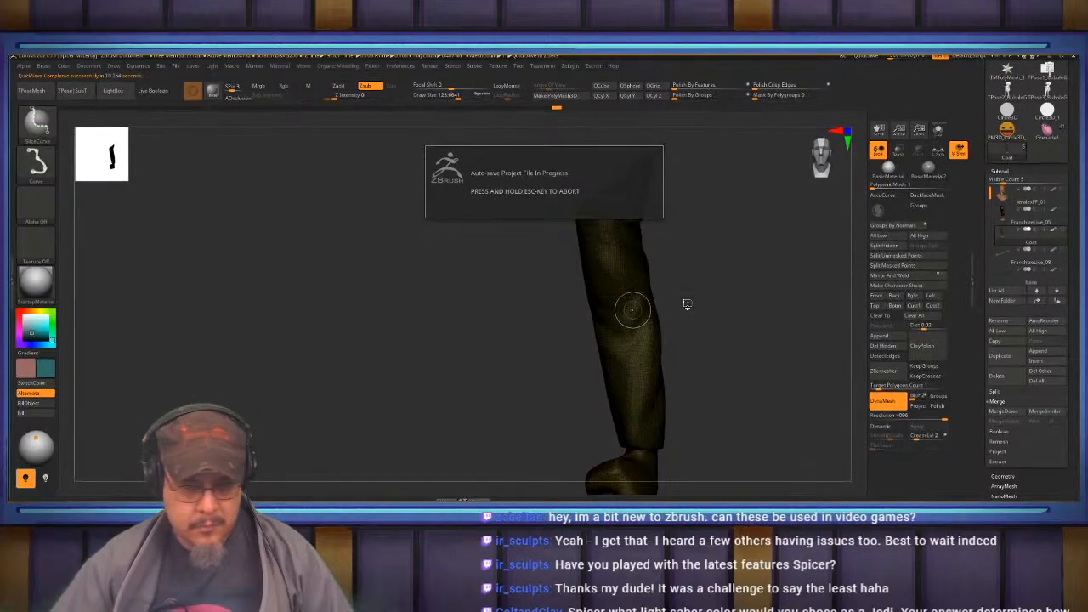
pyautogui.hotkey('ctrl', 'z')
pyautogui.moveTo(742, 284); pyautogui.dragTo(656, 298)
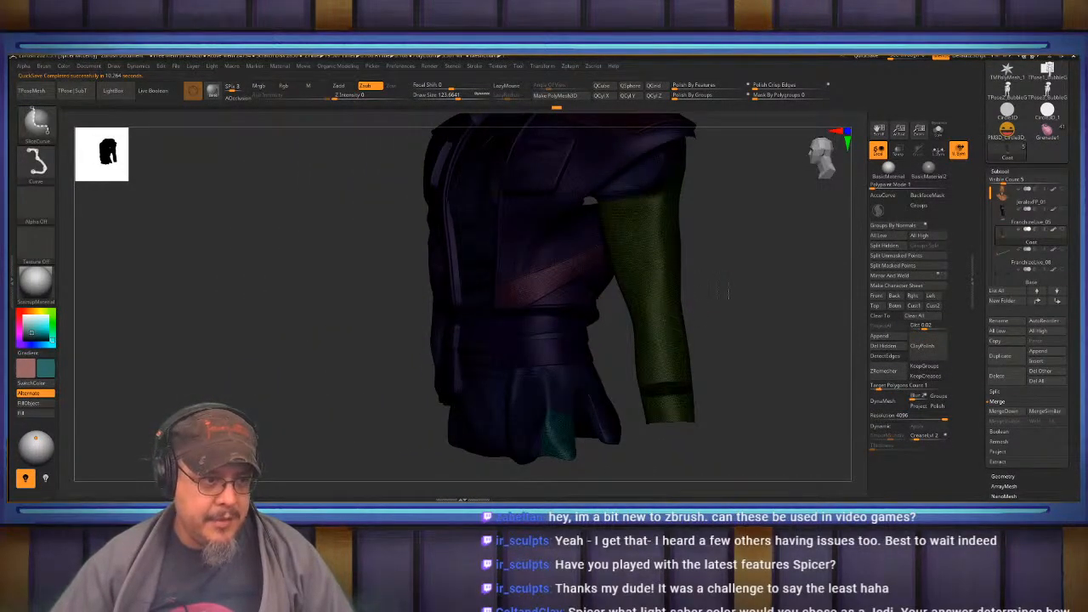
pyautogui.keyDown('ctrl'); pyautogui.keyDown('alt'); pyautogui.keyDown('shift'); pyautogui.click(674, 294); pyautogui.keyUp('shift'); pyautogui.keyUp('alt'); pyautogui.keyUp('ctrl')
pyautogui.moveTo(722, 290)
pyautogui.mouseDown()
pyautogui.moveTo(740, 291)
pyautogui.moveTo(716, 290)
pyautogui.moveTo(738, 285)
pyautogui.moveTo(720, 279)
pyautogui.moveTo(748, 278)
pyautogui.mouseUp()
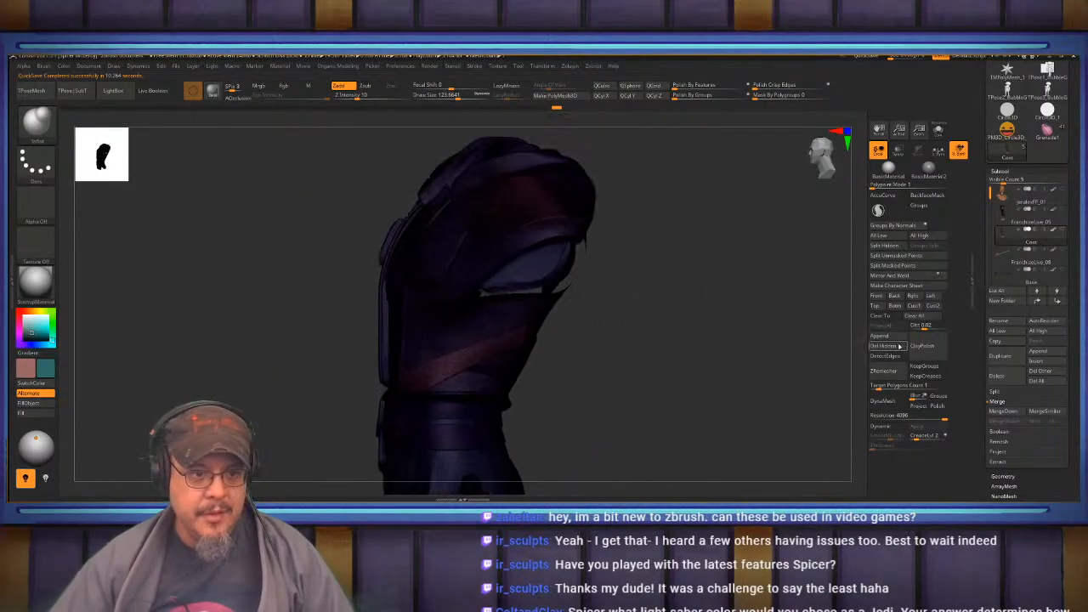
pyautogui.click(884, 245)
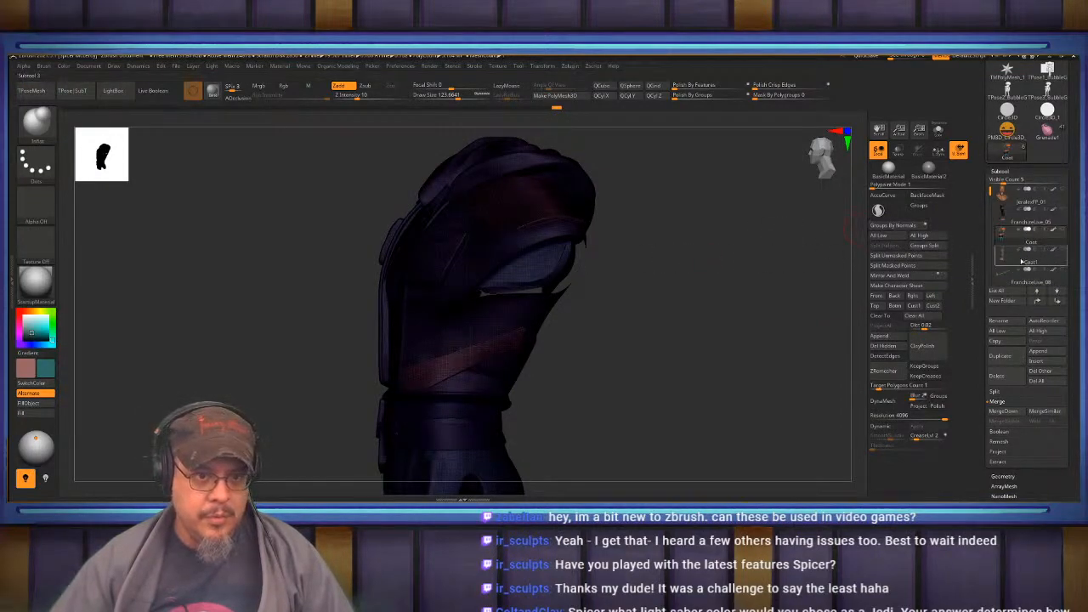
# In the split-off left arm subtool Coat1, isolate the inner piece inside the sleeve, invert the visibility with SelectRect, and delete the hidden geometry.
pyautogui.click(1023, 262)
pyautogui.moveTo(708, 261)
pyautogui.mouseDown()
pyautogui.moveTo(649, 371)
pyautogui.moveTo(742, 376)
pyautogui.moveTo(634, 342)
pyautogui.mouseUp()
pyautogui.hotkey('ctrl', 'shift')
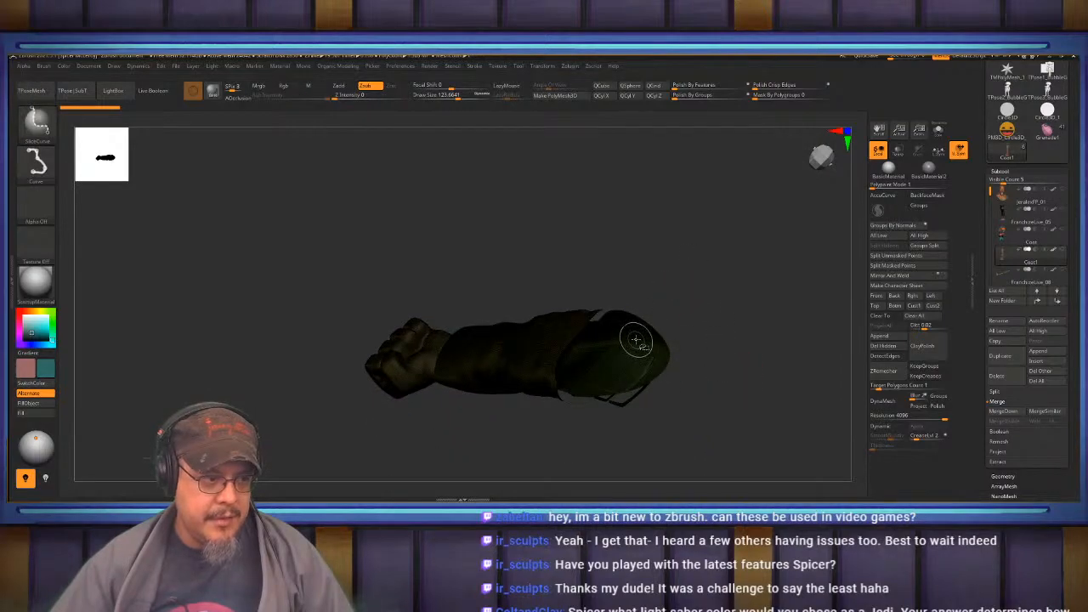
pyautogui.keyDown('ctrl'); pyautogui.keyDown('shift'); pyautogui.click(634, 340); pyautogui.keyUp('shift'); pyautogui.keyUp('ctrl')
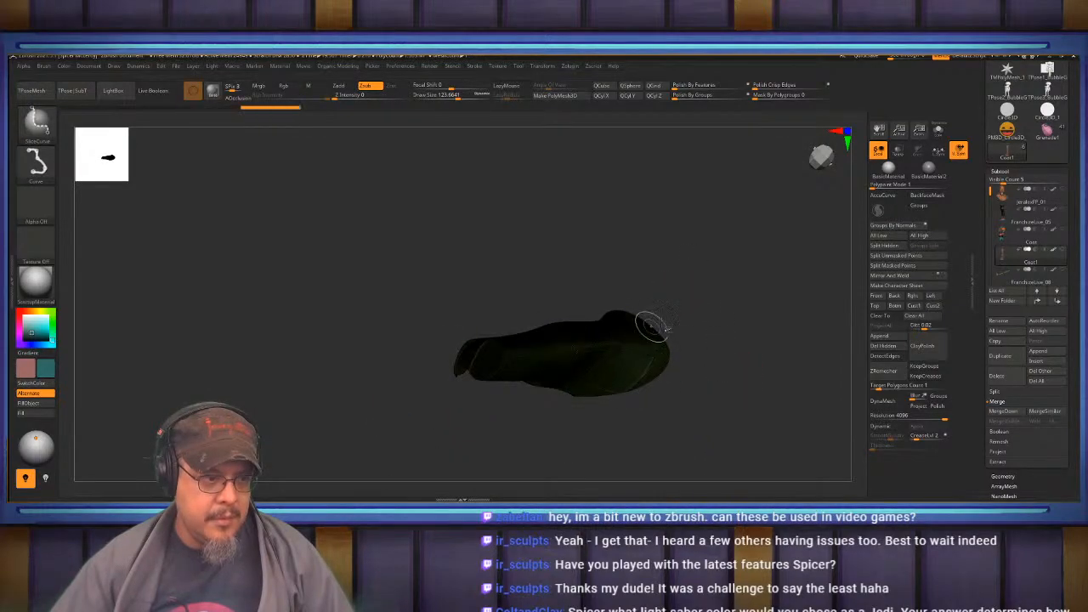
pyautogui.press('b')
pyautogui.press('s')
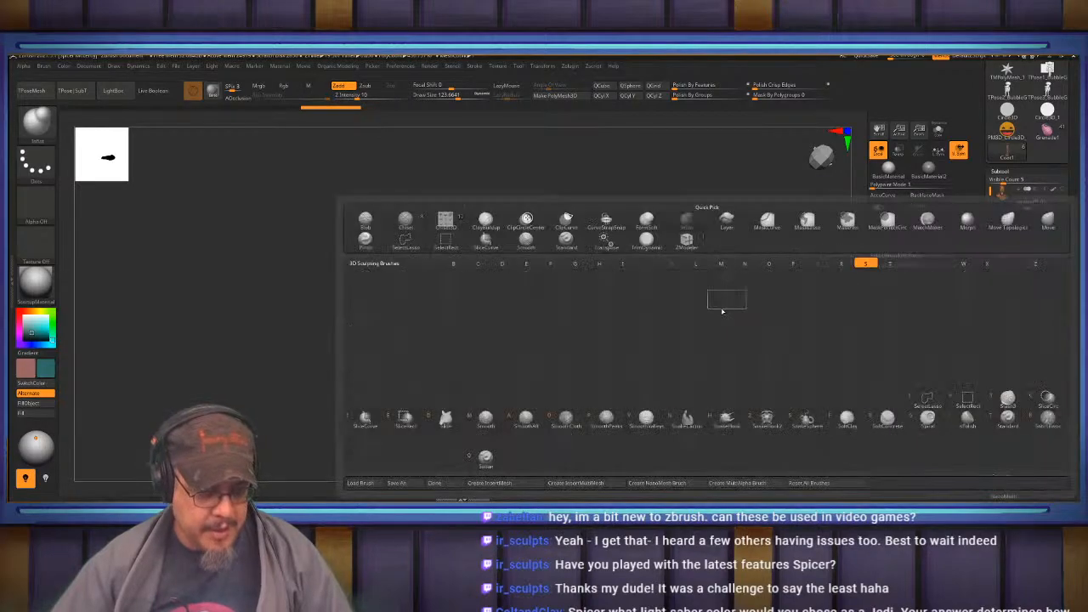
pyautogui.press('r')
pyautogui.moveTo(731, 265)
pyautogui.keyDown('ctrl'); pyautogui.keyDown('shift'); pyautogui.mouseDown()
pyautogui.moveTo(750, 297)
pyautogui.moveTo(737, 255)
pyautogui.moveTo(744, 325)
pyautogui.moveTo(718, 265)
pyautogui.mouseUp(); pyautogui.keyUp('shift'); pyautogui.keyUp('ctrl')
pyautogui.click(885, 347)
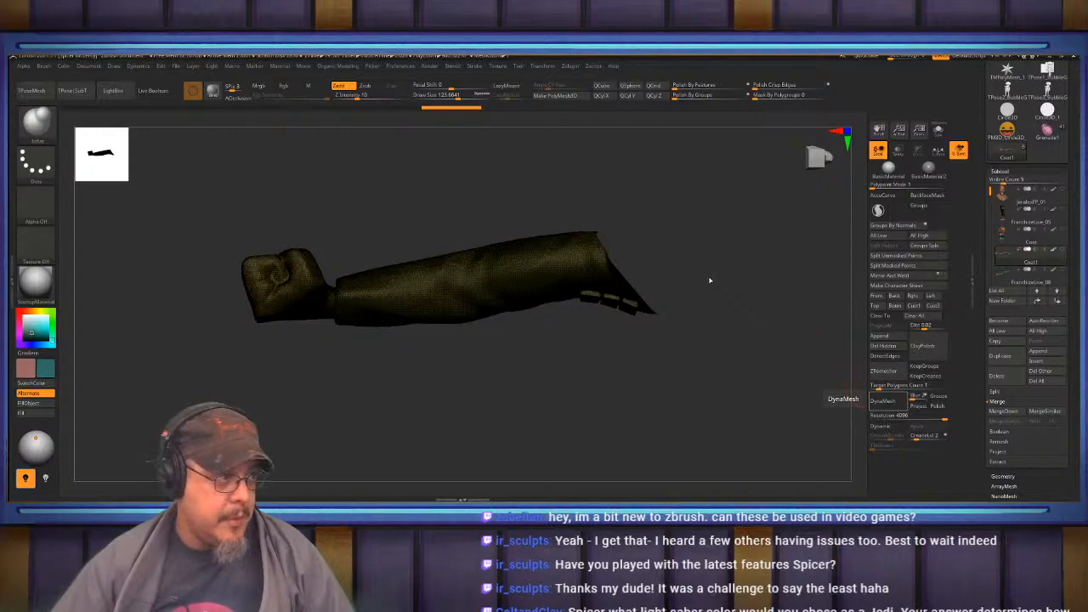
# Auto-group the separate pieces of the Coat subtool and display its polygroups around the open left shoulder.
pyautogui.moveTo(720, 272); pyautogui.dragTo(686, 327)
pyautogui.click(1025, 240)
pyautogui.press('f')
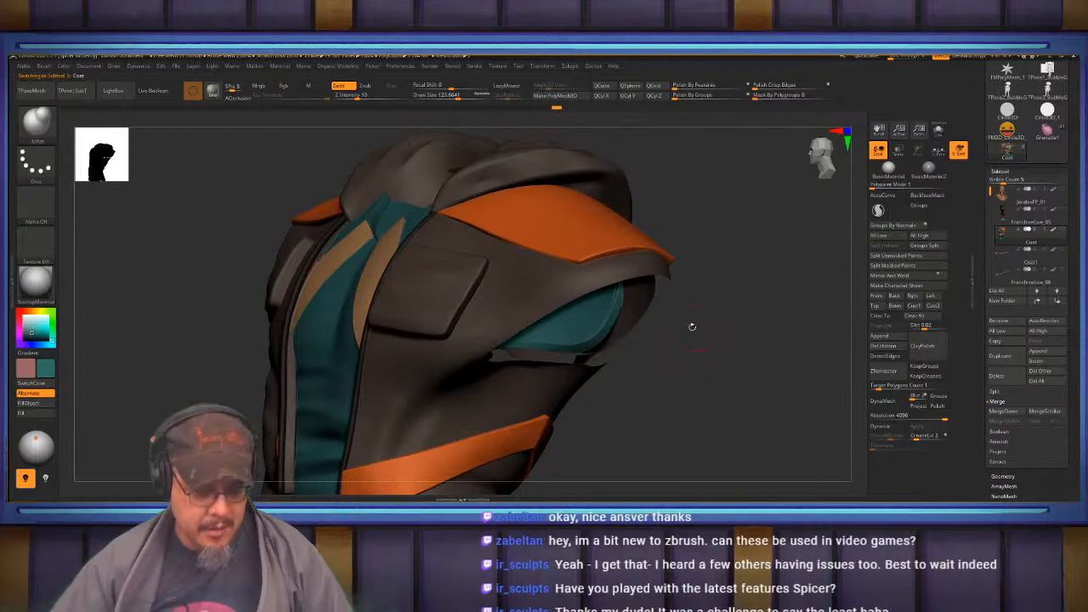
pyautogui.press('1')
pyautogui.click(668, 338)
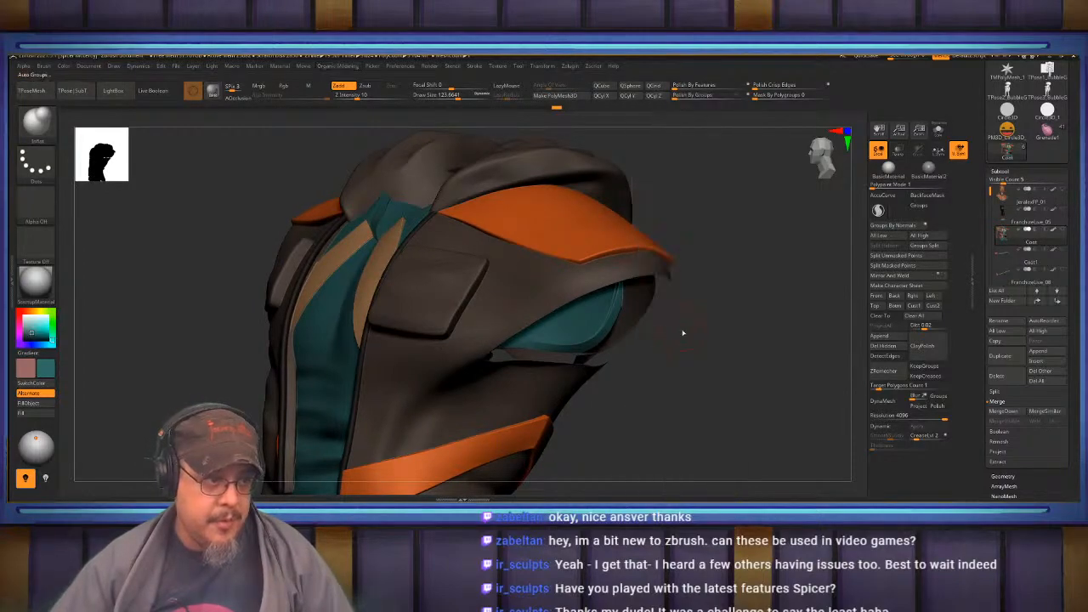
pyautogui.moveTo(680, 341); pyautogui.dragTo(666, 314)
pyautogui.hotkey('shift', 'f')
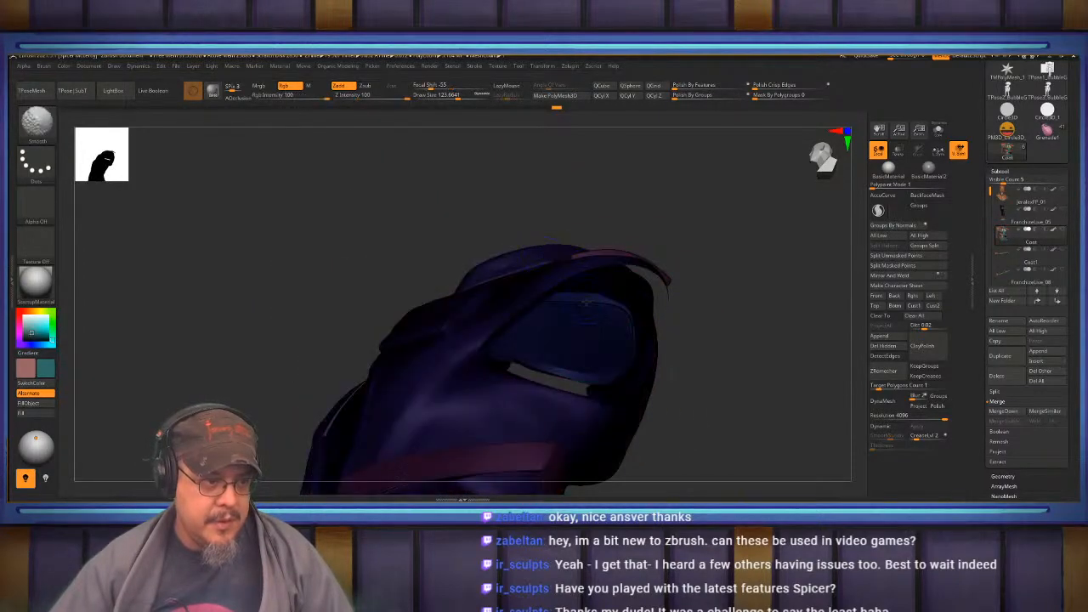
# Rebuild the coat body without its left arm using DynaMesh at resolution 4096.
pyautogui.hotkey('ctrl', 'shift')
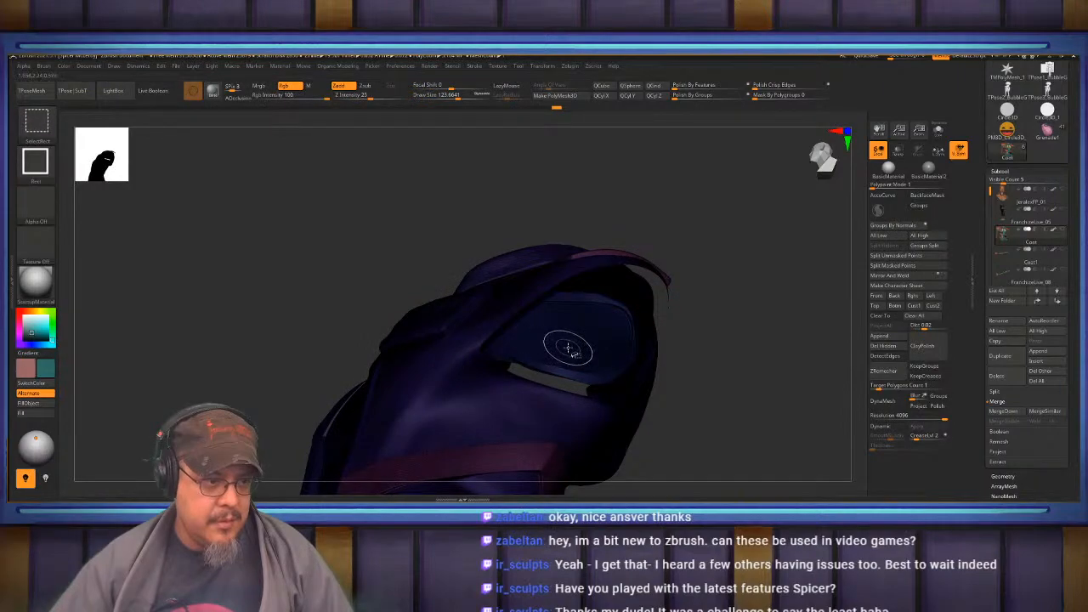
pyautogui.moveTo(720, 284)
pyautogui.mouseDown()
pyautogui.moveTo(736, 276)
pyautogui.moveTo(740, 290)
pyautogui.moveTo(745, 246)
pyautogui.moveTo(723, 250)
pyautogui.moveTo(730, 355)
pyautogui.moveTo(716, 344)
pyautogui.moveTo(748, 302)
pyautogui.mouseUp()
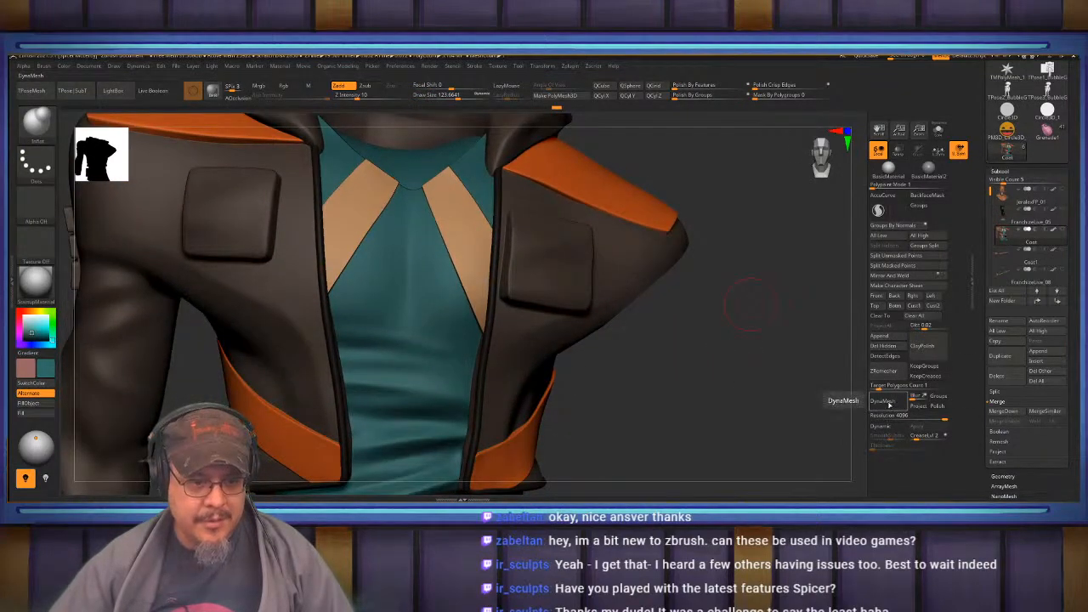
pyautogui.click(889, 403)
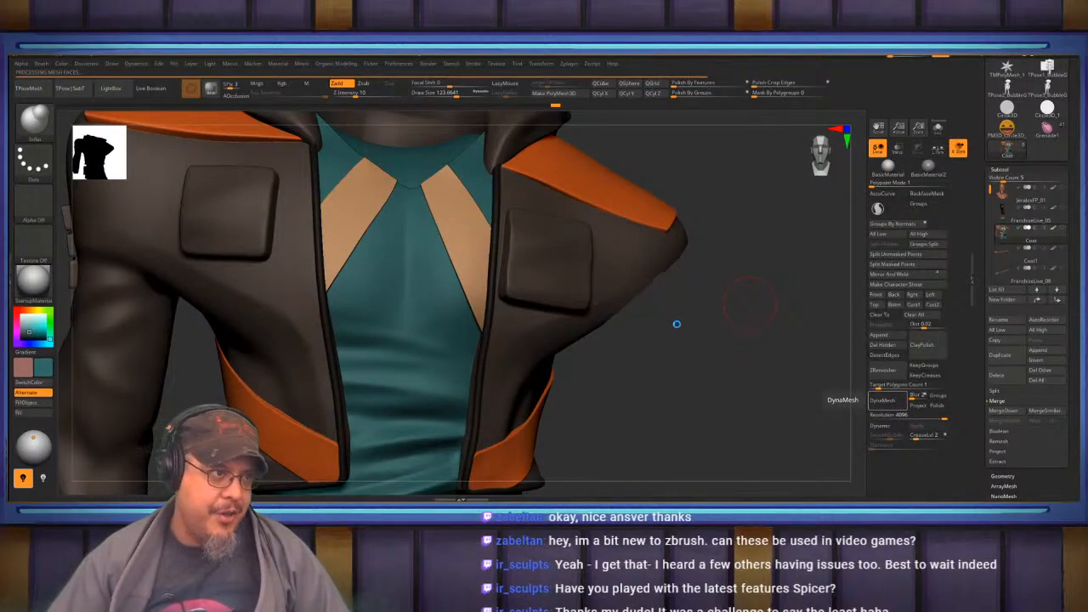
# Slice the character's right sleeve diagonally from armpit to shoulder with the SliceCurve brush and display the polygroups.
pyautogui.moveTo(748, 340); pyautogui.dragTo(574, 322)
pyautogui.press('b')
pyautogui.press('Escape')
pyautogui.moveTo(557, 403); pyautogui.dragTo(546, 479)
pyautogui.moveTo(556, 373); pyautogui.dragTo(504, 392)
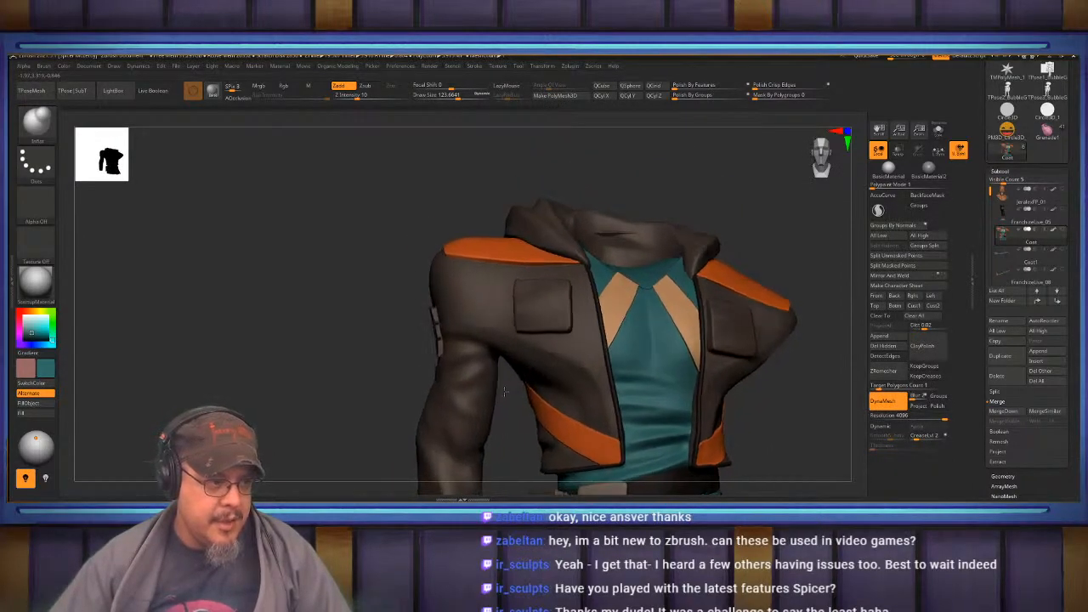
pyautogui.hotkey('ctrl', 'shift')
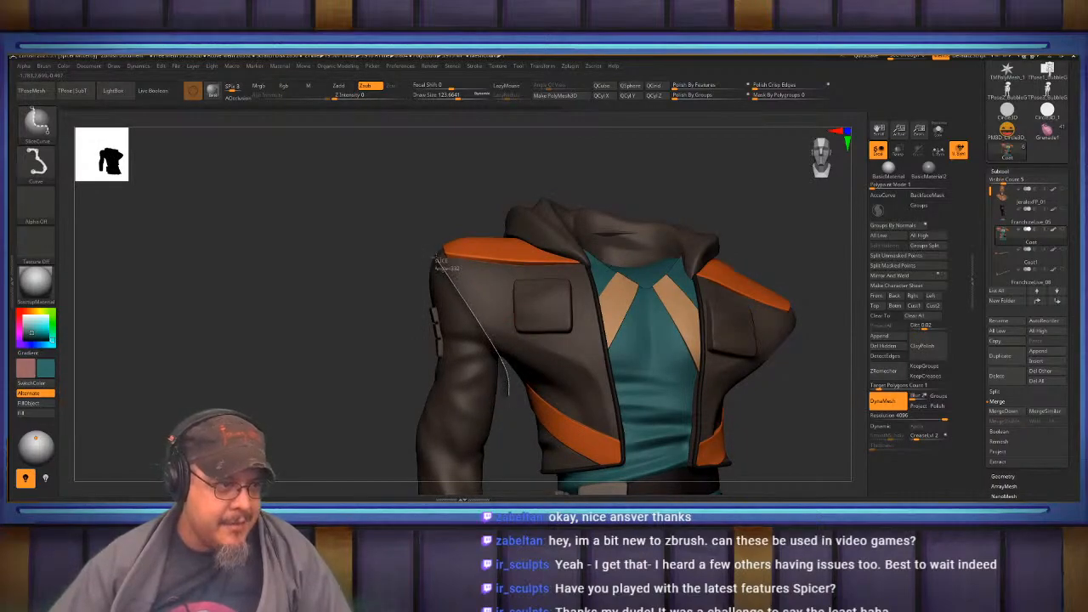
pyautogui.keyDown('ctrl'); pyautogui.keyDown('shift'); pyautogui.moveTo(438, 260); pyautogui.dragTo(435, 254); pyautogui.keyUp('shift'); pyautogui.keyUp('ctrl')
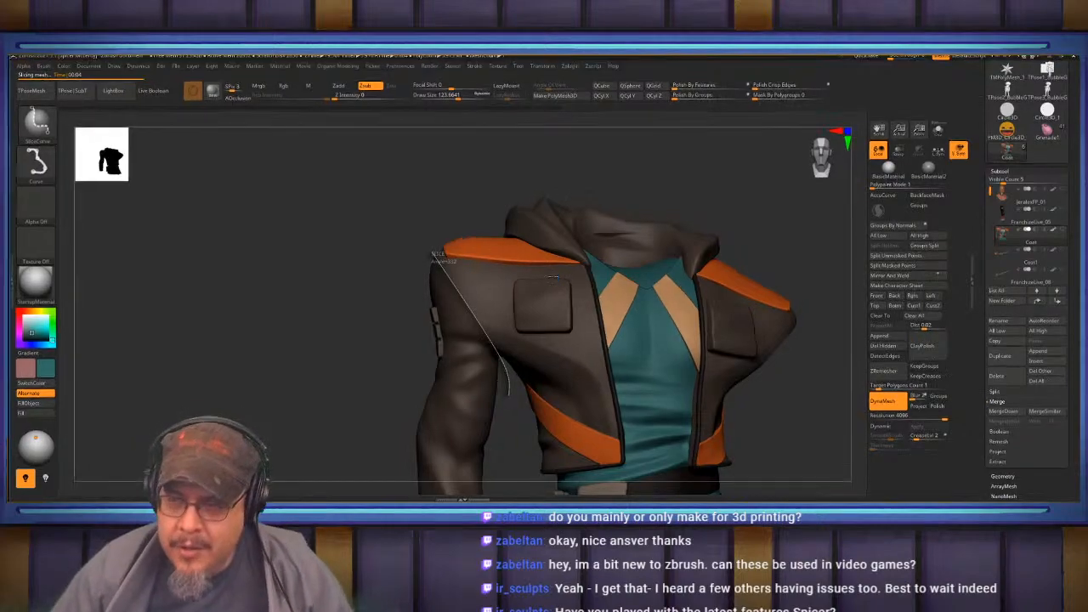
pyautogui.hotkey('shift', 'f')
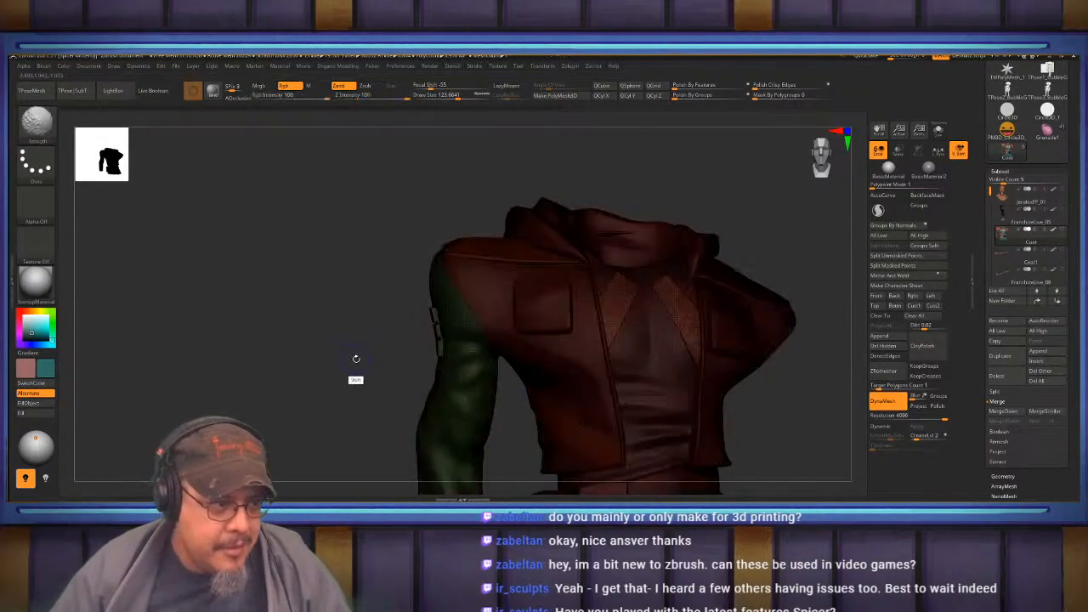
# Isolate the sliced right sleeve of the coat and assign its visible pieces to one new polygroup.
pyautogui.moveTo(394, 369); pyautogui.dragTo(600, 342)
pyautogui.keyDown('alt'); pyautogui.moveTo(748, 323); pyautogui.dragTo(361, 276); pyautogui.keyUp('alt')
pyautogui.moveTo(646, 272)
pyautogui.mouseDown()
pyautogui.moveTo(702, 276)
pyautogui.moveTo(696, 292)
pyautogui.moveTo(661, 296)
pyautogui.mouseUp()
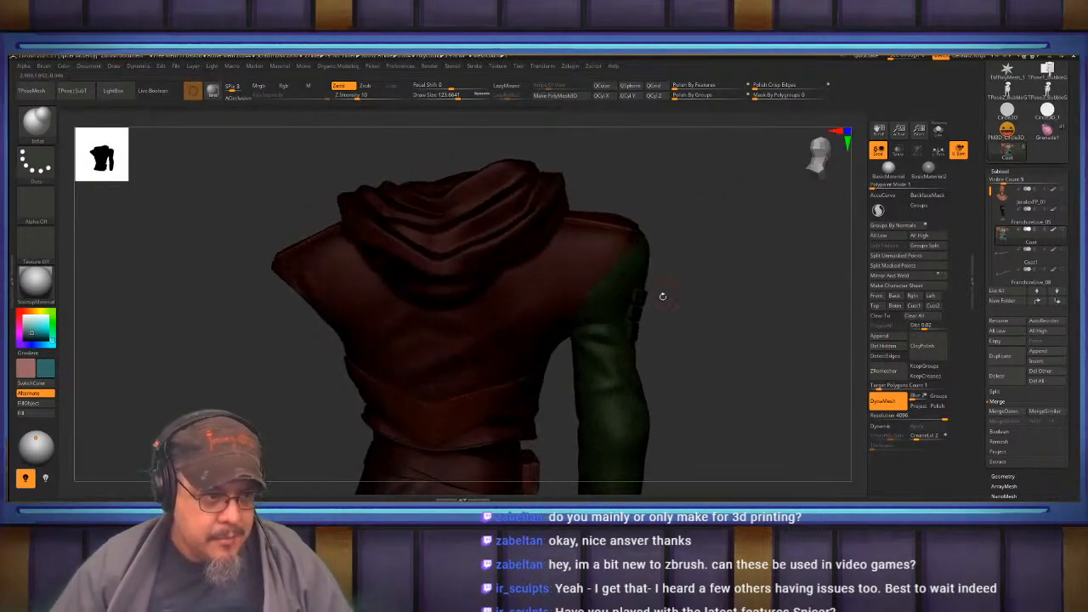
pyautogui.press('b')
pyautogui.press('Escape')
pyautogui.keyDown('ctrl'); pyautogui.keyDown('shift'); pyautogui.click(611, 297); pyautogui.keyUp('shift'); pyautogui.keyUp('ctrl')
pyautogui.moveTo(695, 272)
pyautogui.mouseDown()
pyautogui.moveTo(705, 308)
pyautogui.moveTo(720, 241)
pyautogui.moveTo(485, 323)
pyautogui.moveTo(626, 474)
pyautogui.mouseUp()
pyautogui.moveTo(763, 272)
pyautogui.mouseDown()
pyautogui.moveTo(805, 272)
pyautogui.moveTo(826, 287)
pyautogui.mouseUp()
pyautogui.press('ctrl')
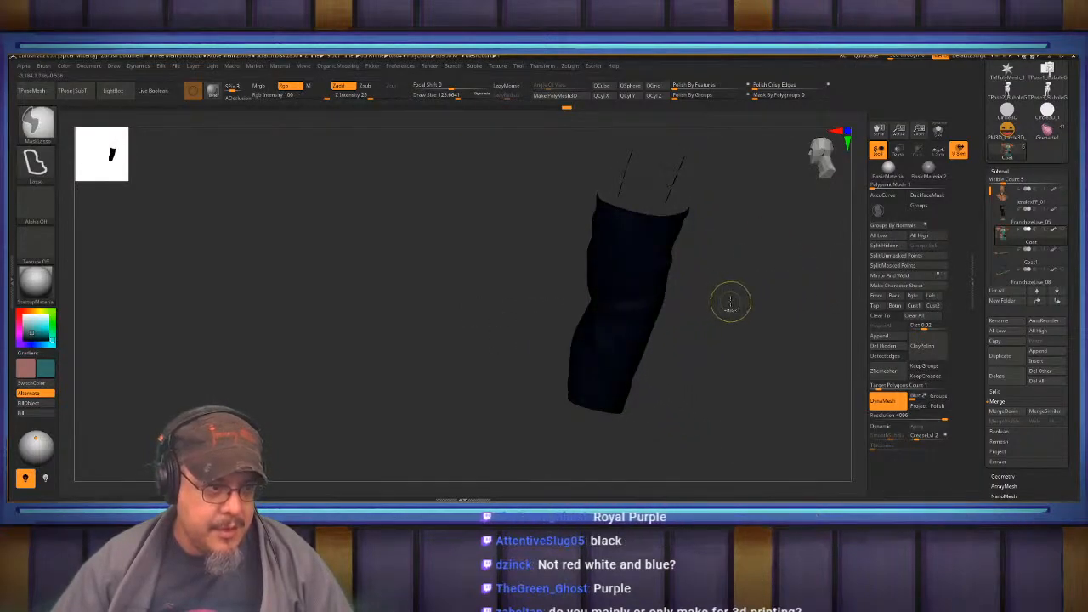
pyautogui.hotkey('ctrl', 'w')
# Split the hidden coat torso into its own subtool and DynaMesh the right sleeve to close its cut shoulder end.
pyautogui.moveTo(728, 295)
pyautogui.mouseDown()
pyautogui.moveTo(811, 320)
pyautogui.moveTo(716, 294)
pyautogui.moveTo(748, 225)
pyautogui.moveTo(681, 387)
pyautogui.mouseUp()
pyautogui.moveTo(716, 335); pyautogui.dragTo(695, 318)
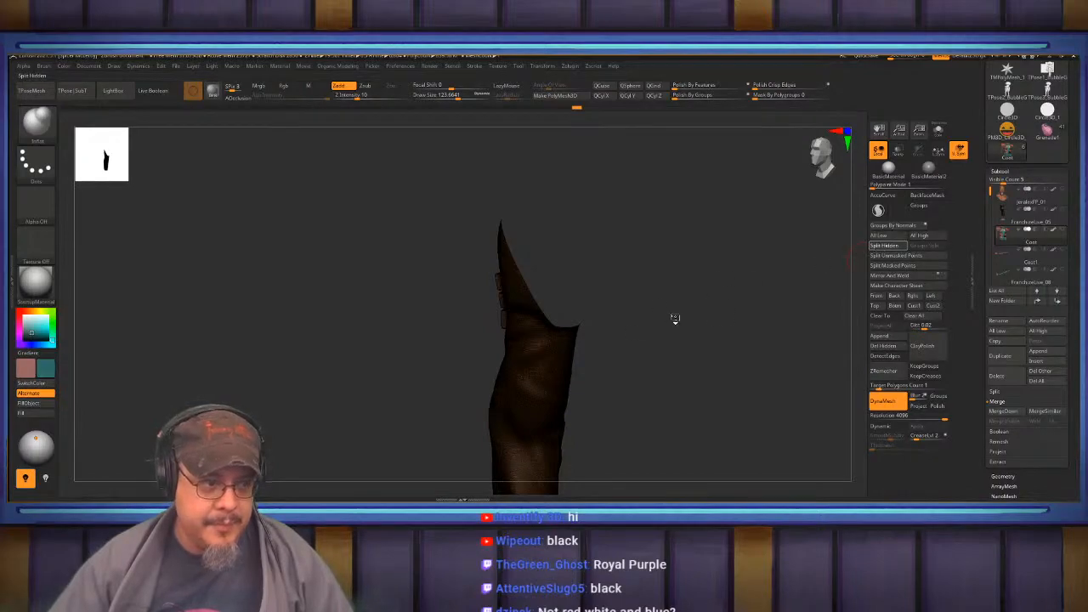
pyautogui.keyDown('alt'); pyautogui.moveTo(737, 361); pyautogui.dragTo(722, 308); pyautogui.keyUp('alt')
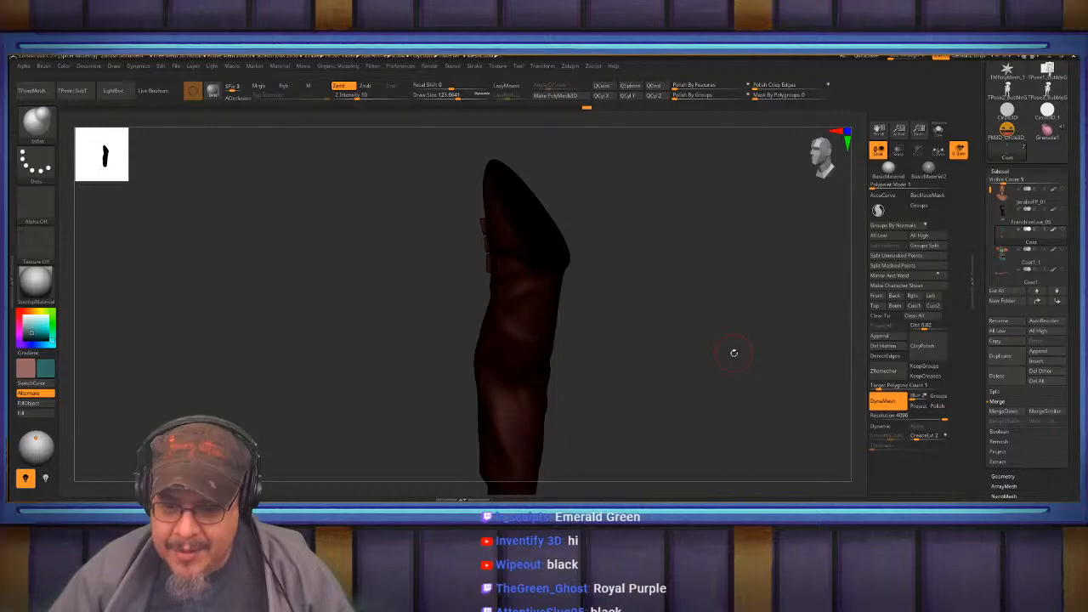
pyautogui.moveTo(677, 296); pyautogui.dragTo(633, 302)
pyautogui.hotkey('shift', 'f')
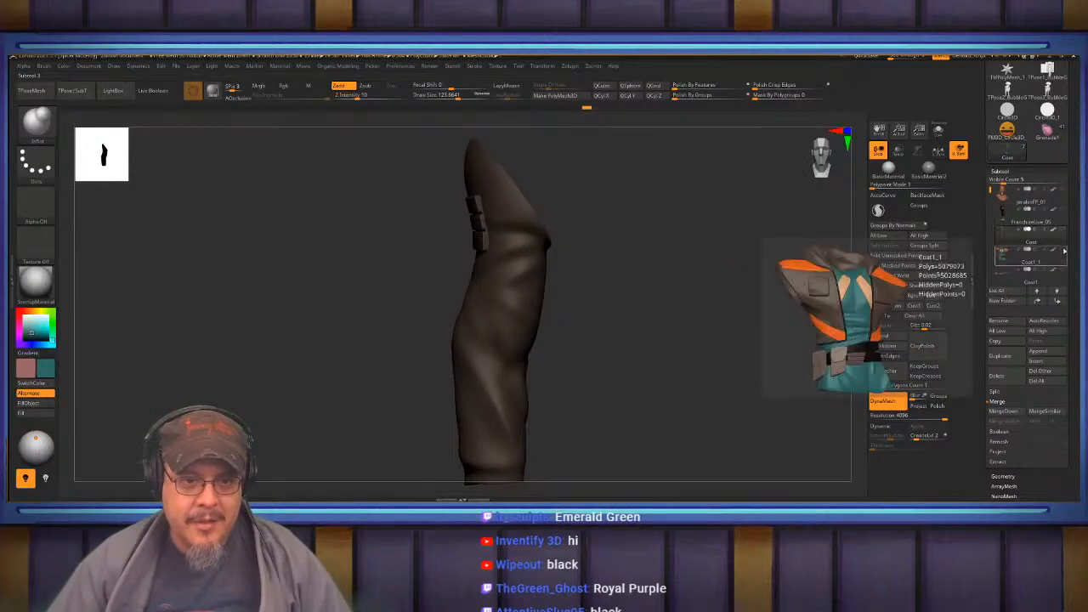
# Select the coat torso subtool Coat1_1 and re-DynaMesh it at resolution 4096.
pyautogui.click(1016, 243)
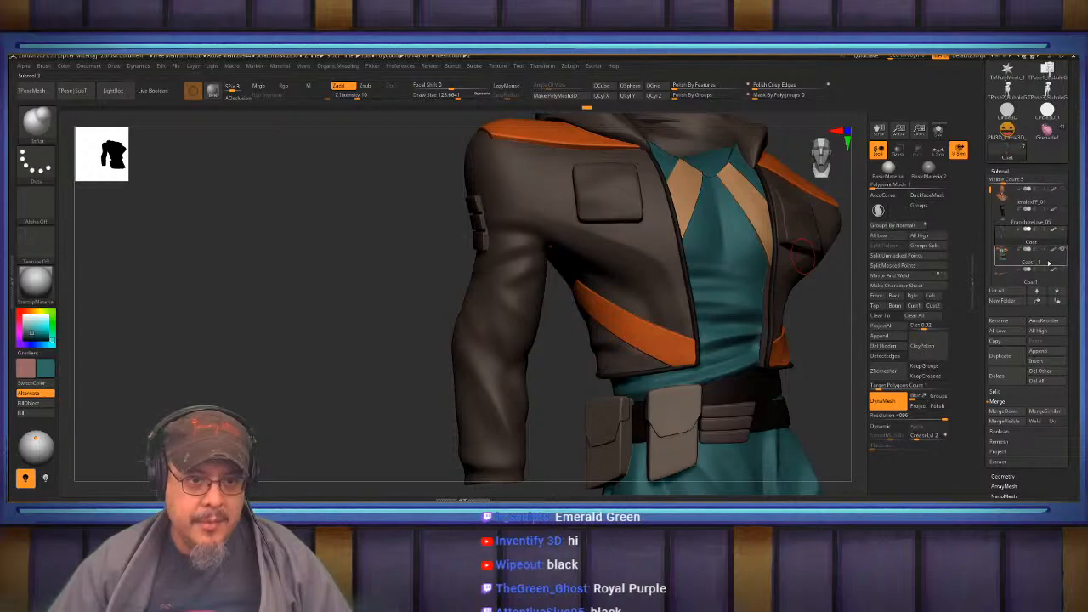
pyautogui.moveTo(432, 325)
pyautogui.mouseDown()
pyautogui.moveTo(452, 311)
pyautogui.moveTo(460, 330)
pyautogui.moveTo(446, 342)
pyautogui.mouseUp()
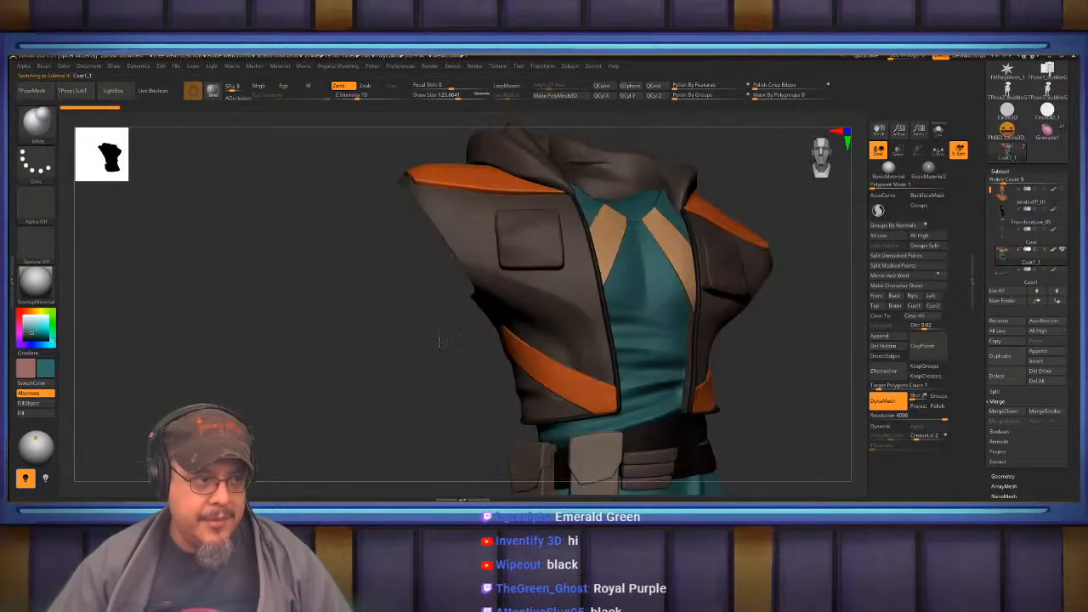
pyautogui.press('ctrl')
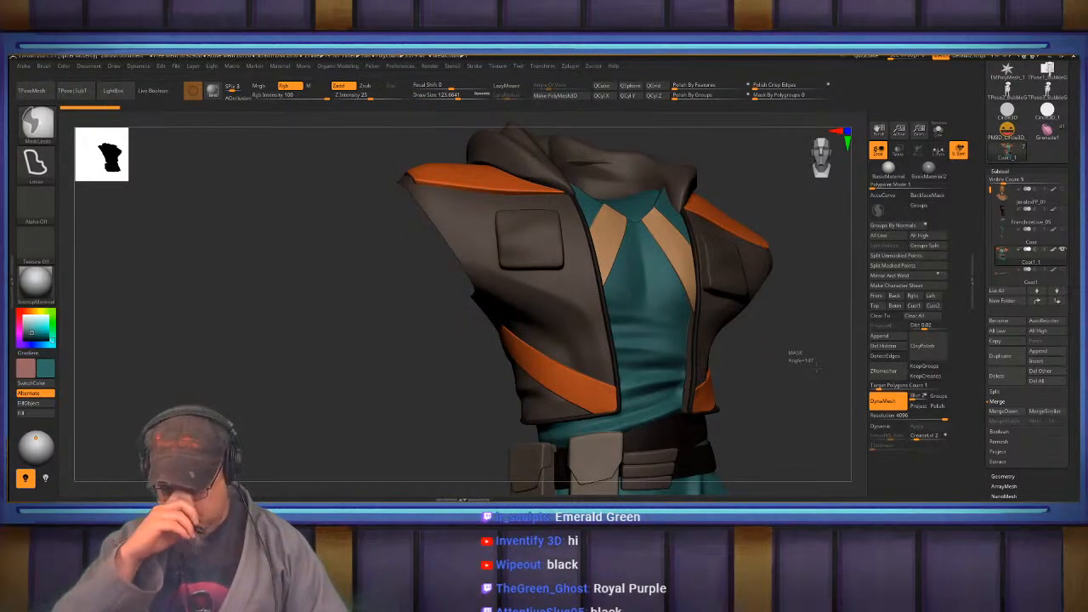
pyautogui.keyDown('ctrl'); pyautogui.moveTo(818, 366); pyautogui.dragTo(812, 360); pyautogui.keyUp('ctrl')
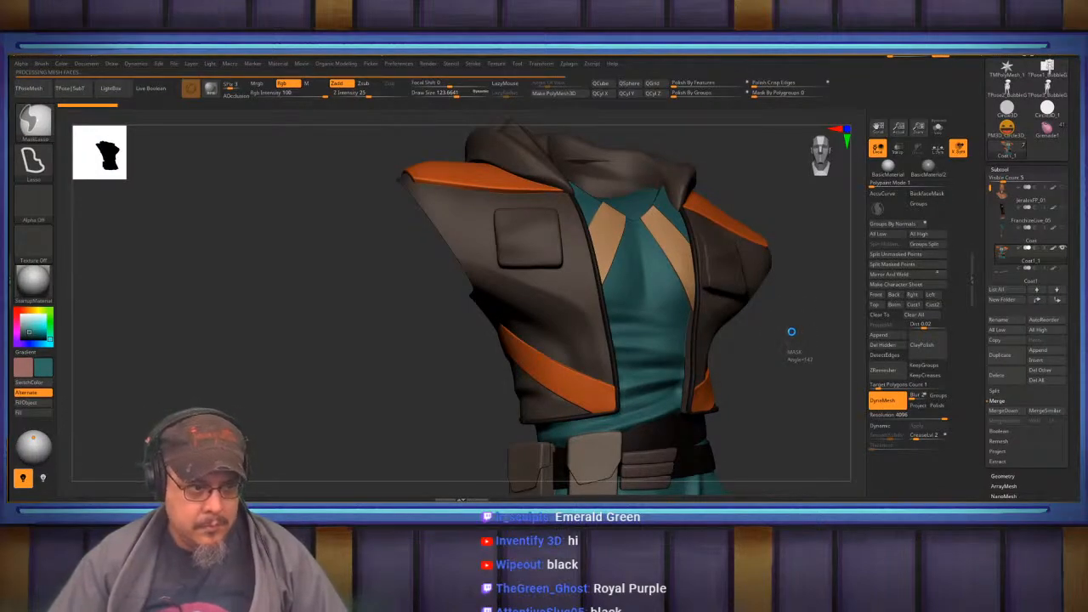
pyautogui.moveTo(801, 331); pyautogui.dragTo(745, 291)
# Move the torso subtool Coat1_1 above the right sleeve subtool Coat in the order, and show all subtools.
pyautogui.moveTo(1038, 244)
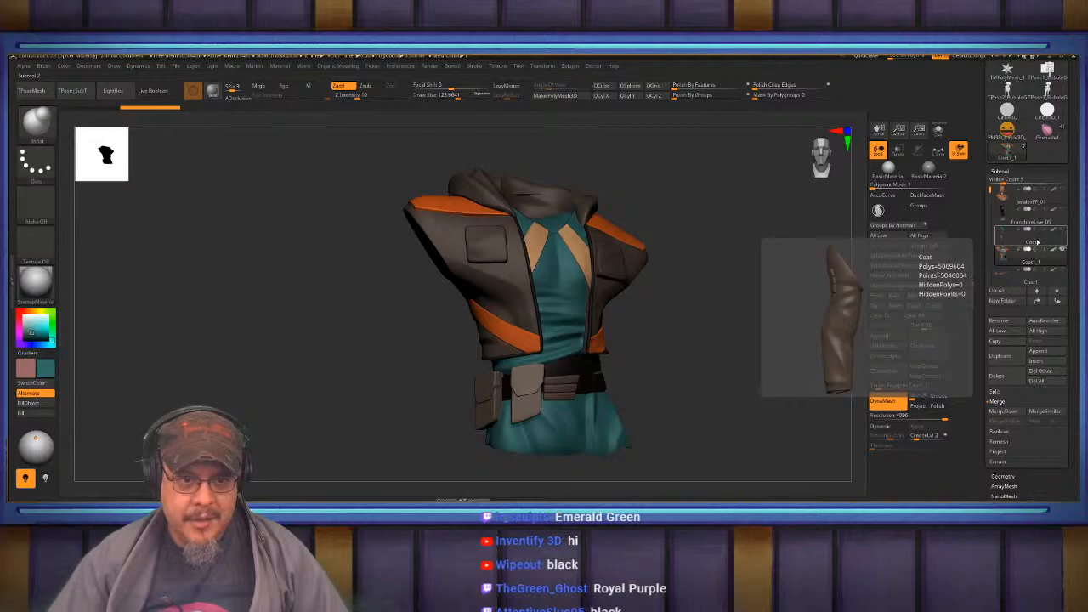
pyautogui.moveTo(1039, 243); pyautogui.dragTo(1033, 268)
pyautogui.moveTo(766, 315); pyautogui.dragTo(789, 342)
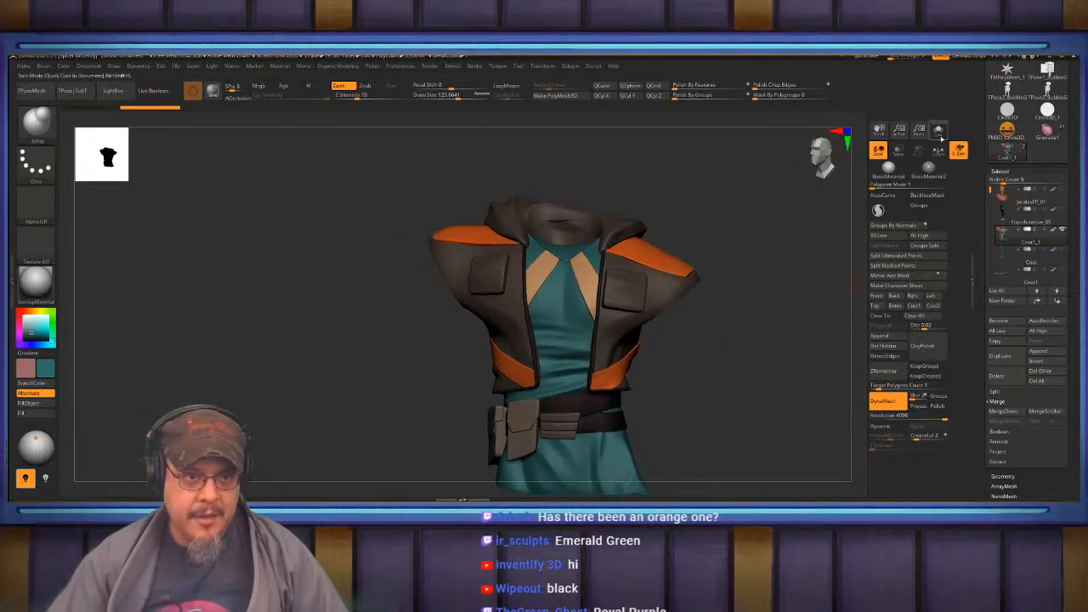
pyautogui.press('shift')
pyautogui.keyDown('shift'); pyautogui.click(1064, 230); pyautogui.keyUp('shift')
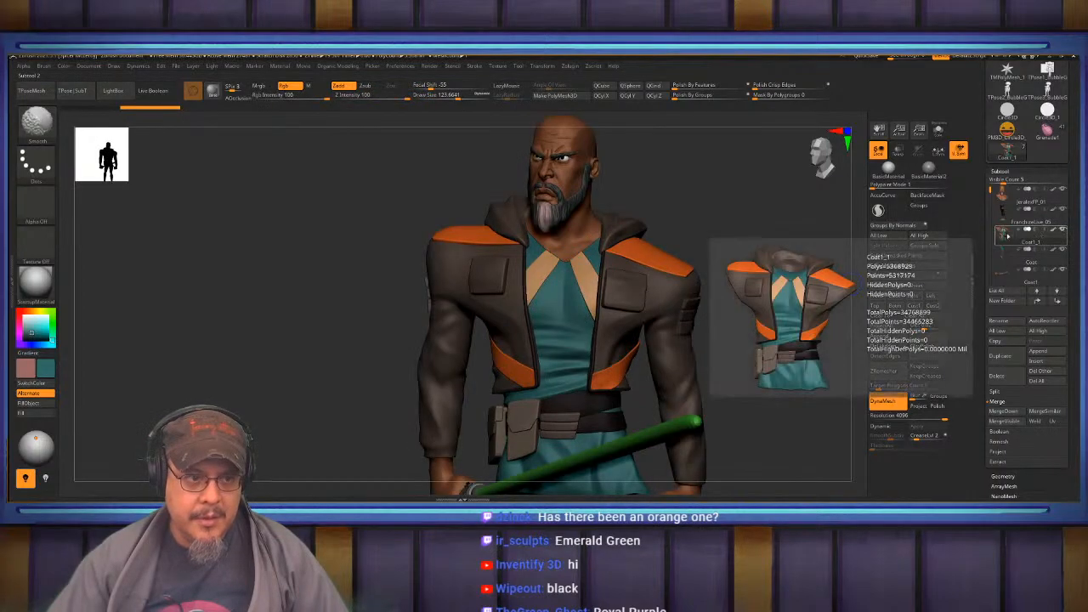
# Select the character's legs subtool and turn on transparency to see the legs beneath the coat.
pyautogui.keyDown('alt'); pyautogui.moveTo(772, 270); pyautogui.dragTo(752, 301); pyautogui.keyUp('alt')
pyautogui.keyDown('alt'); pyautogui.moveTo(672, 246); pyautogui.dragTo(754, 278); pyautogui.keyUp('alt')
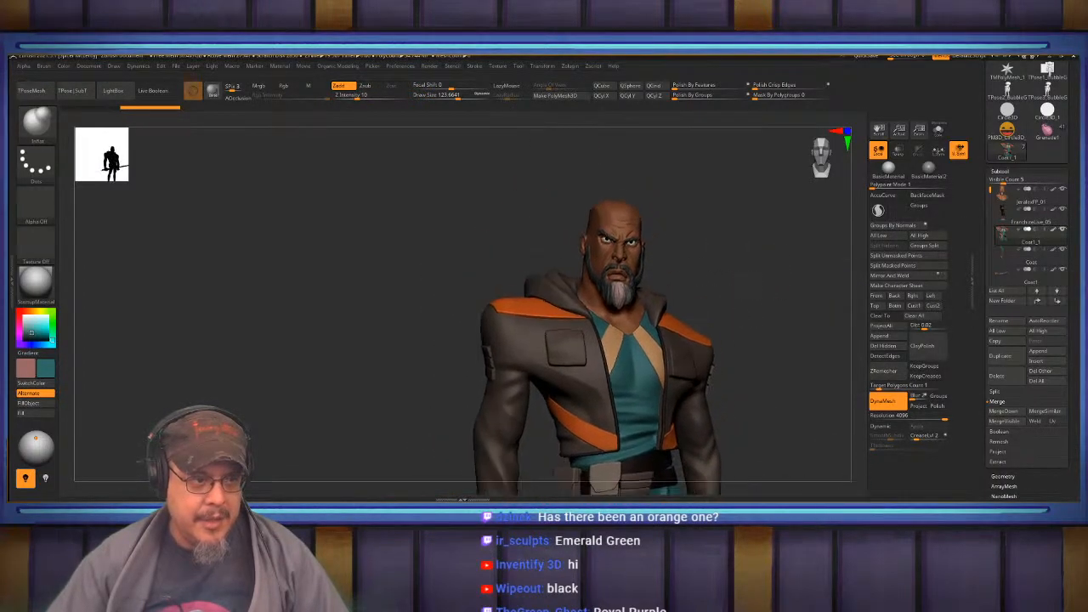
pyautogui.keyDown('alt'); pyautogui.moveTo(827, 464); pyautogui.dragTo(772, 300); pyautogui.keyUp('alt')
pyautogui.keyDown('alt'); pyautogui.moveTo(742, 446); pyautogui.dragTo(729, 362); pyautogui.keyUp('alt')
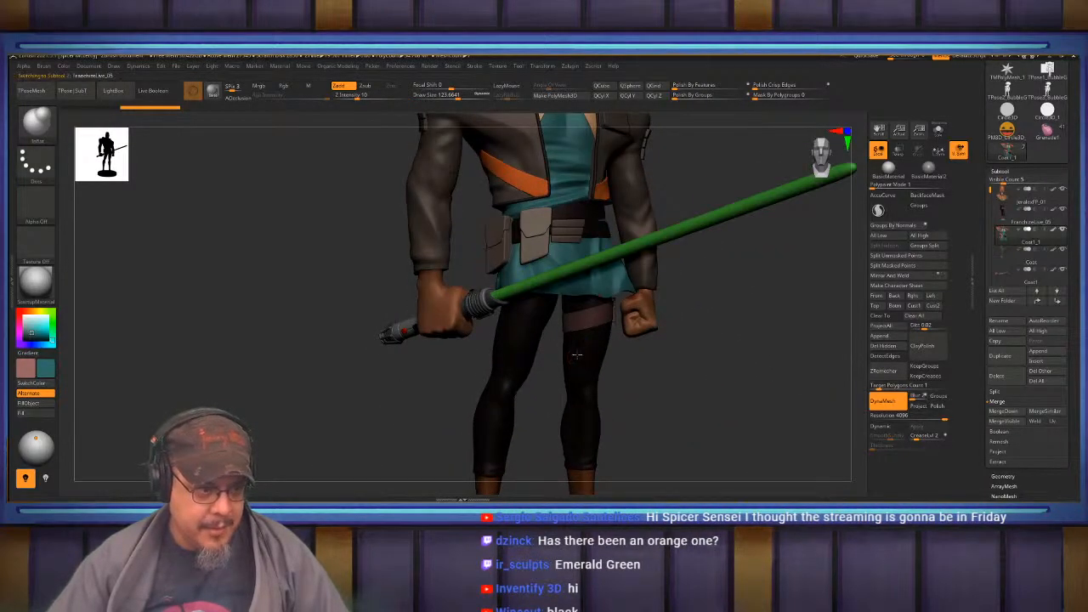
pyautogui.click(898, 151)
pyautogui.moveTo(745, 340); pyautogui.dragTo(559, 206)
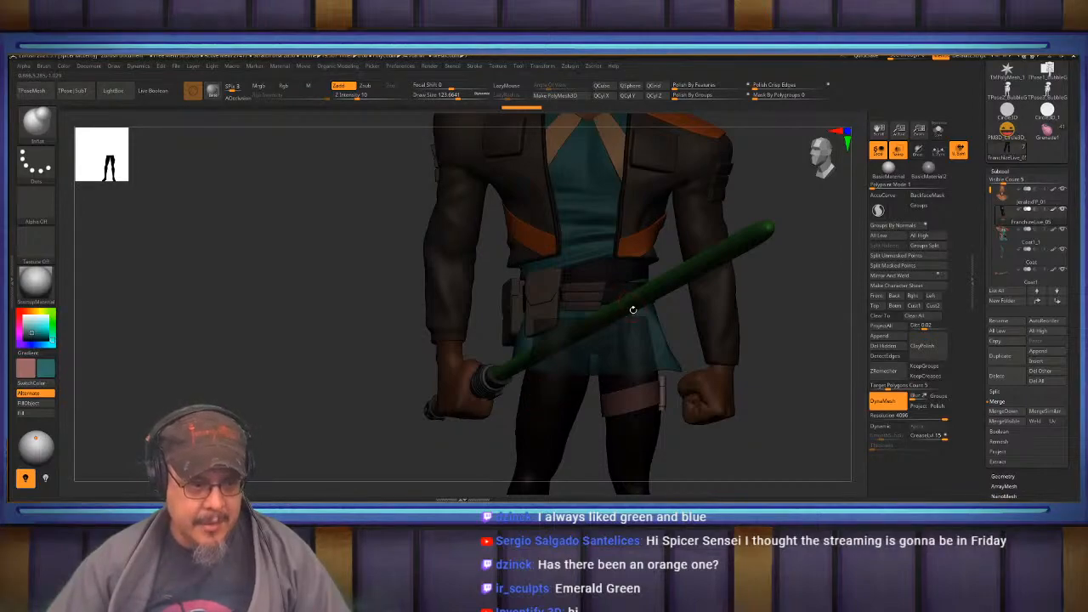
# Turn off transparency on the figure and save the tool as version 02 in the ForPrint folder.
pyautogui.keyDown('alt'); pyautogui.moveTo(790, 302); pyautogui.dragTo(742, 408); pyautogui.keyUp('alt')
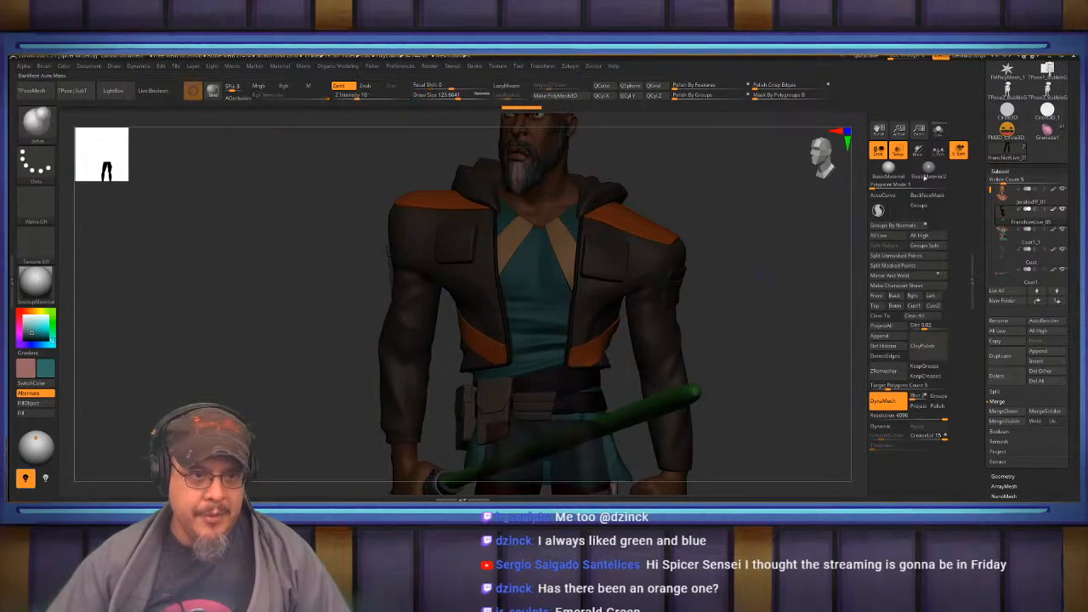
pyautogui.click(898, 151)
pyautogui.press('f')
pyautogui.moveTo(721, 287); pyautogui.dragTo(731, 367)
pyautogui.moveTo(1074, 158); pyautogui.dragTo(1074, 334)
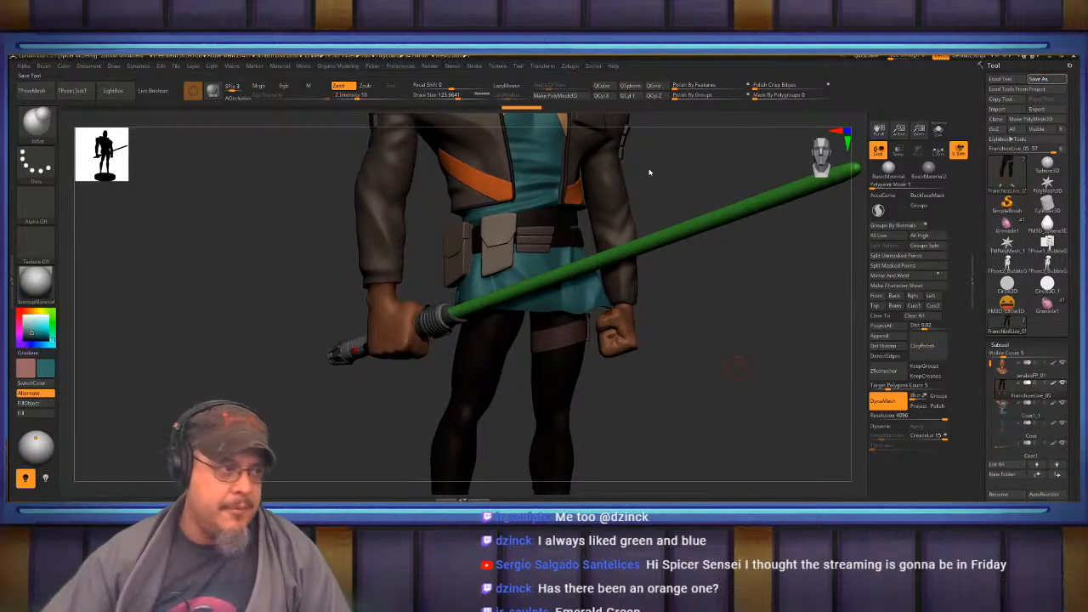
pyautogui.hotkey('ctrl', 's')
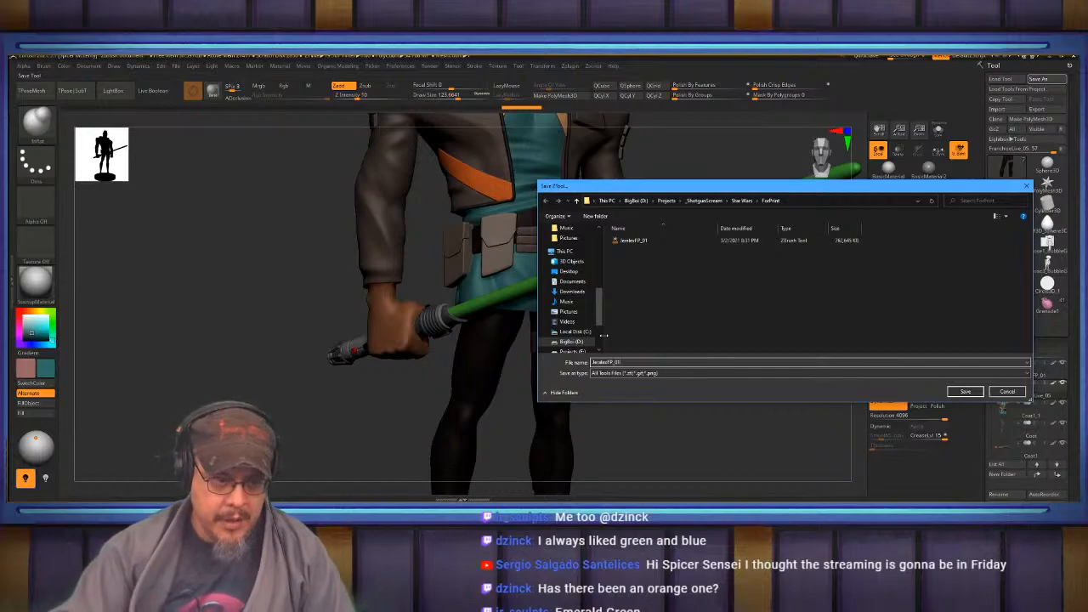
pyautogui.press('Return')
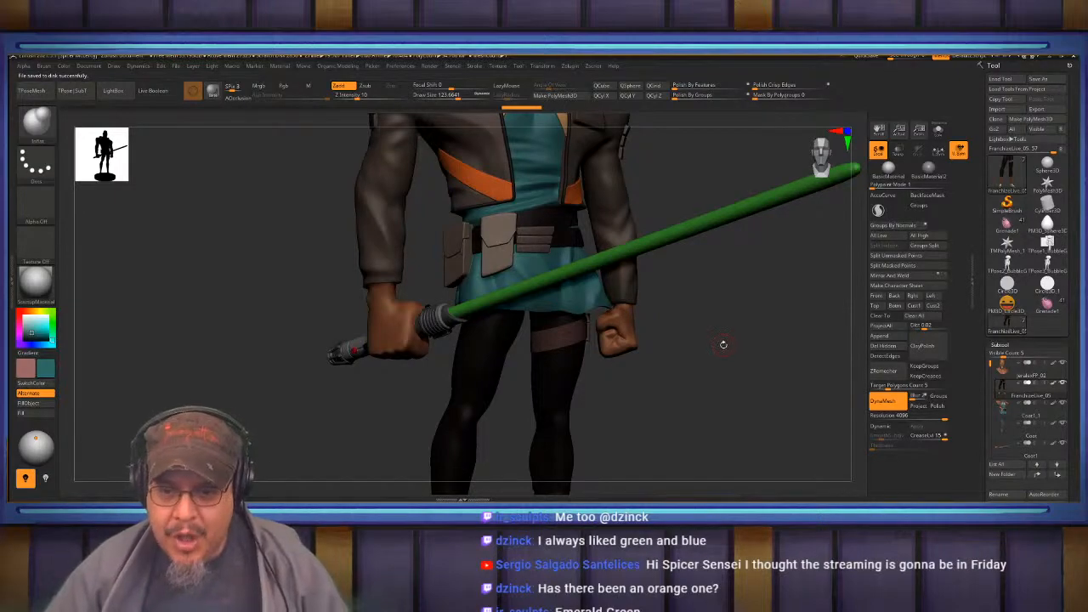
# Select the coat torso subtool Coat1_1 and examine how it meets the head, arms and legs.
pyautogui.moveTo(716, 335); pyautogui.dragTo(595, 293)
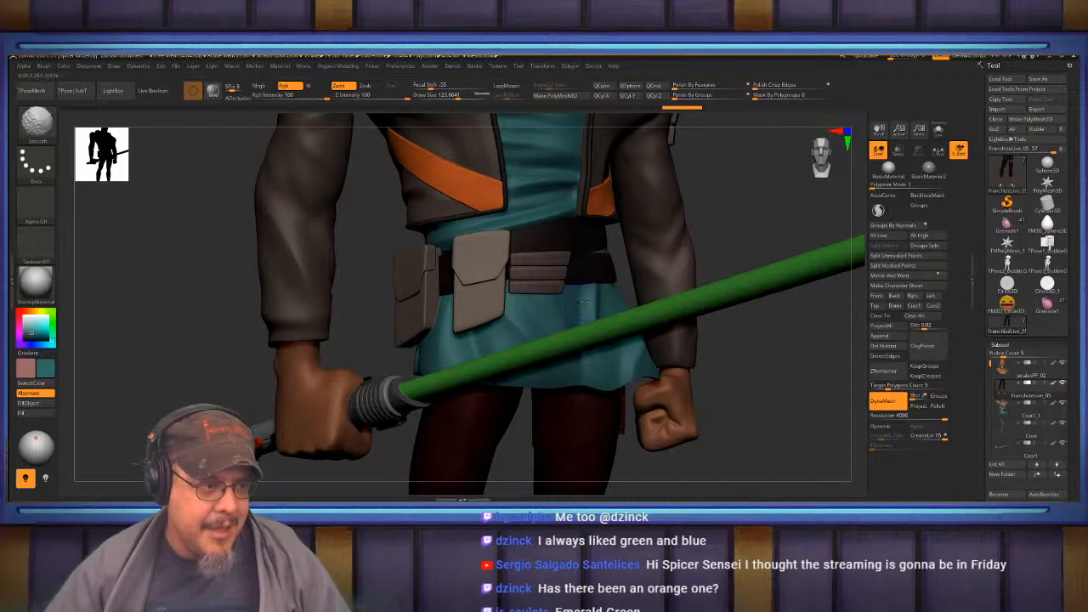
pyautogui.press('b')
pyautogui.click(560, 309)
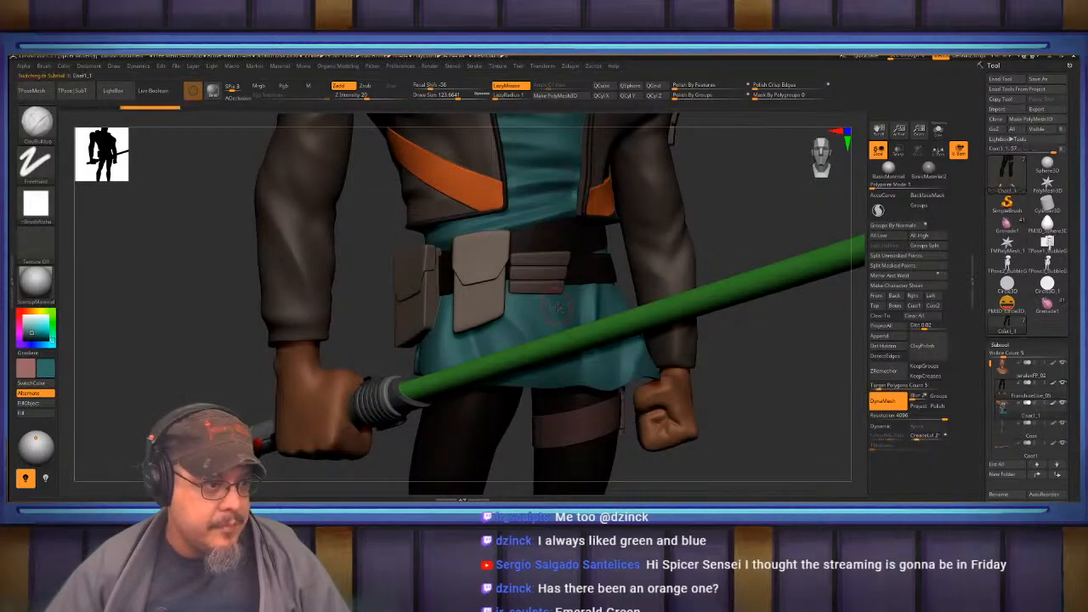
pyautogui.press('f')
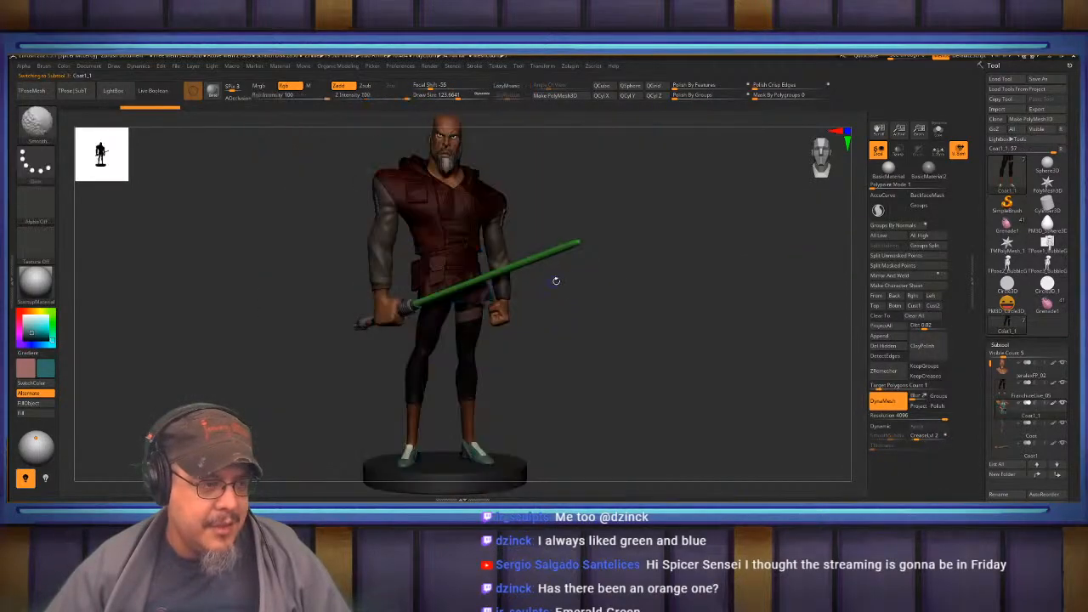
pyautogui.hotkey('shift', 'f')
pyautogui.hotkey('shift', 'f')
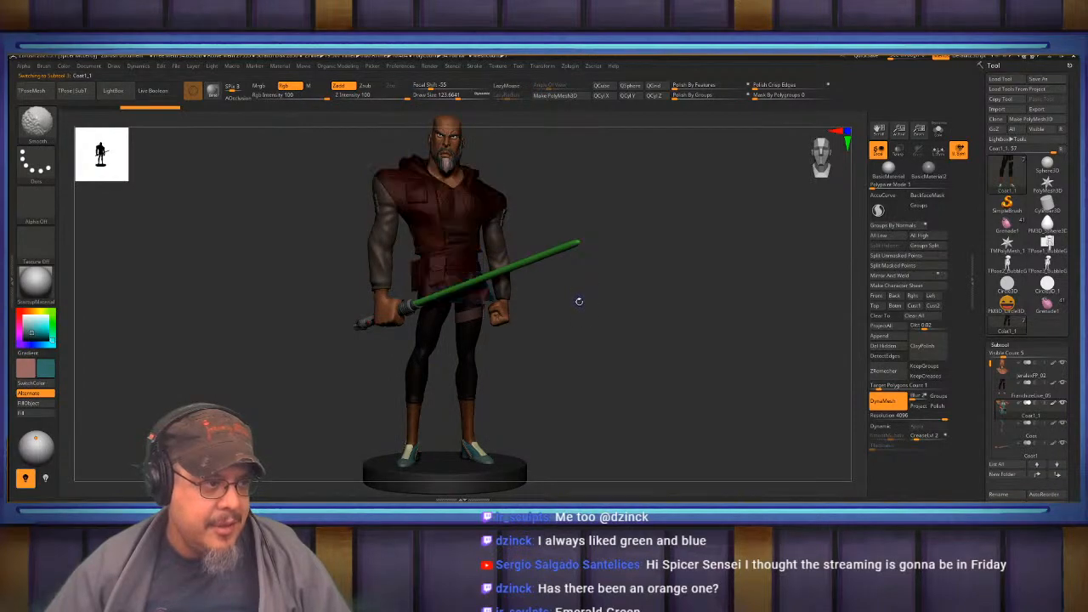
pyautogui.hotkey('shift', 'f')
pyautogui.moveTo(580, 301)
pyautogui.mouseDown()
pyautogui.moveTo(598, 311)
pyautogui.moveTo(604, 348)
pyautogui.moveTo(622, 357)
pyautogui.moveTo(644, 303)
pyautogui.moveTo(688, 265)
pyautogui.mouseUp()
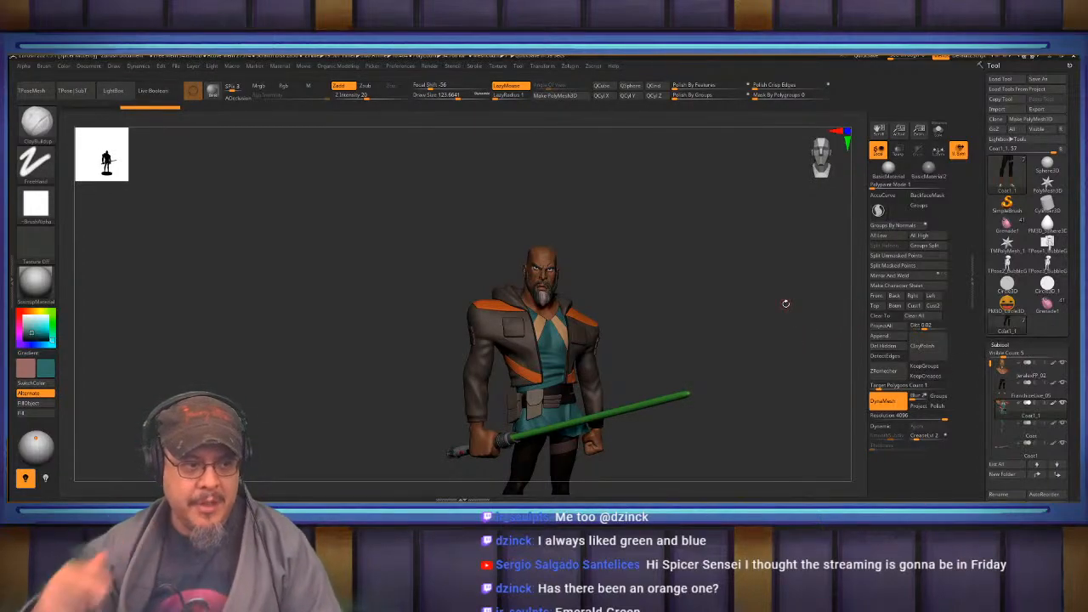
pyautogui.moveTo(716, 263); pyautogui.dragTo(597, 337)
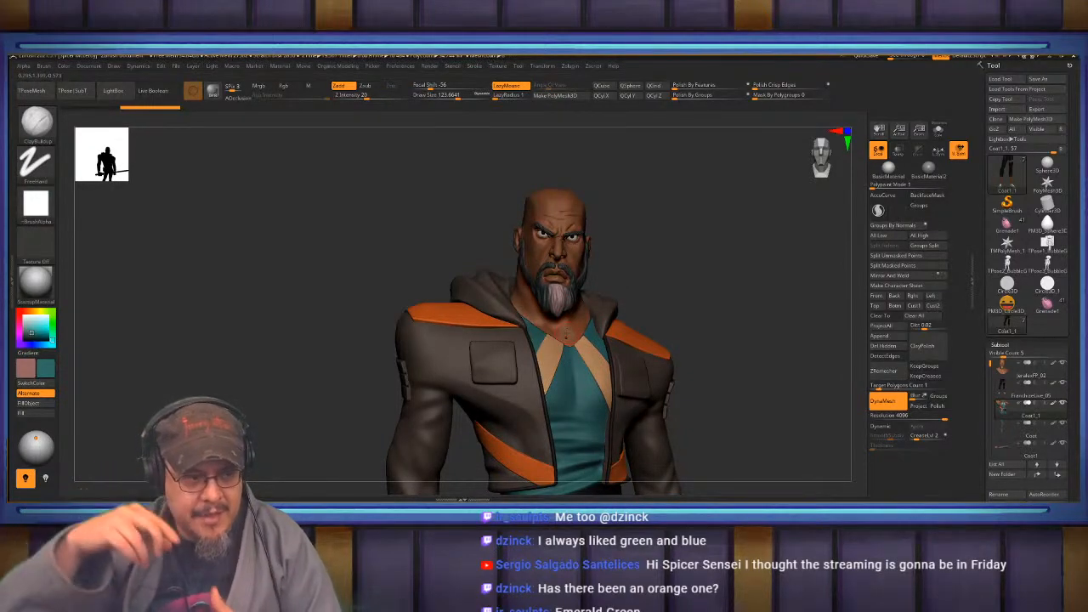
pyautogui.moveTo(680, 263); pyautogui.dragTo(752, 293)
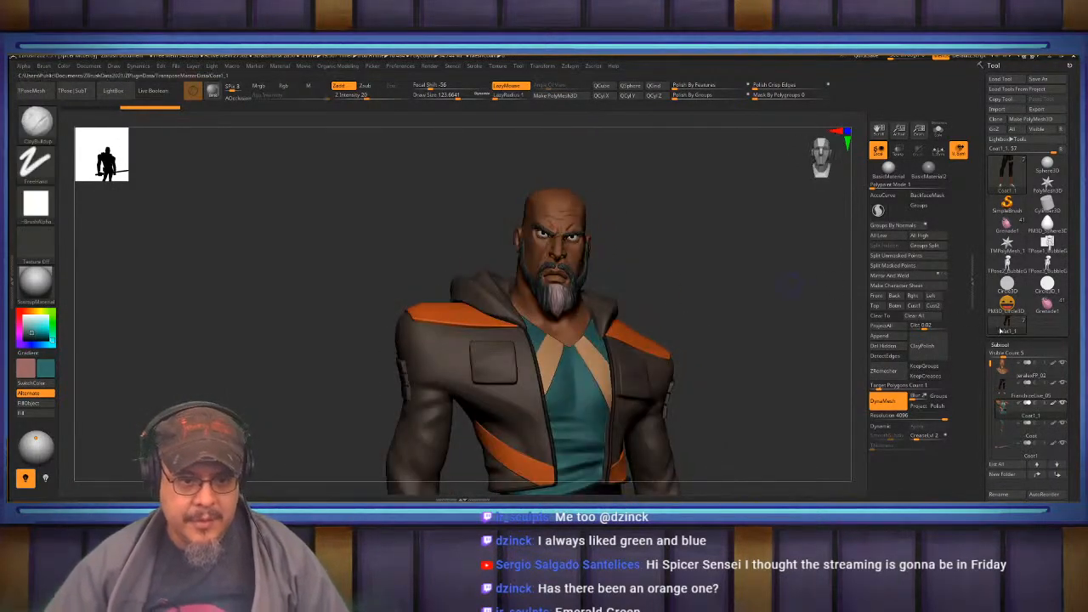
# Select the head subtool and create a new subtool folder for it named HeadBodyBoolean.
pyautogui.scroll(-2, 1034, 347)
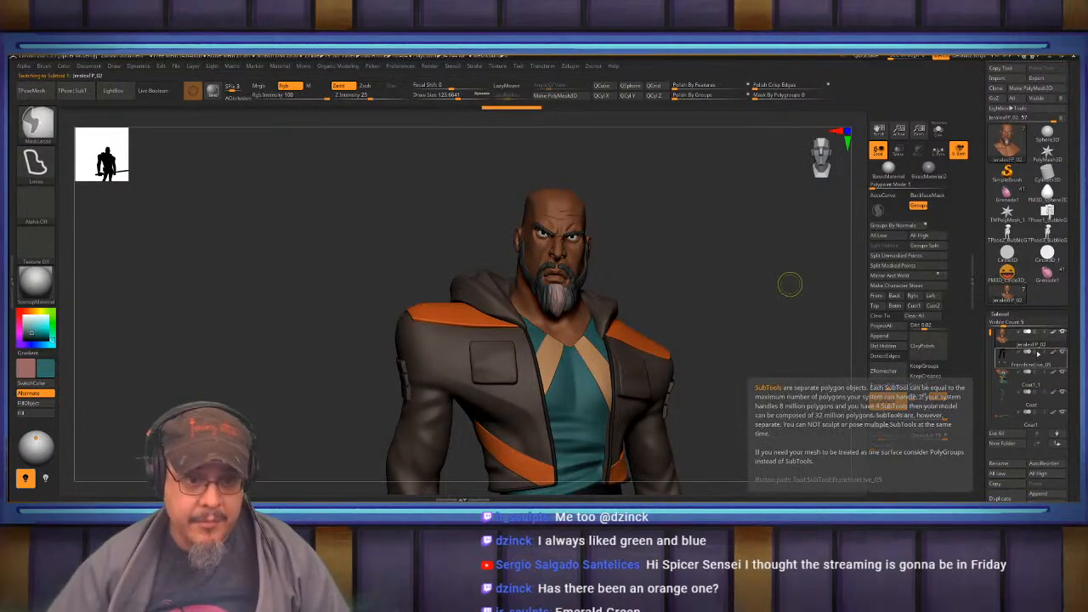
pyautogui.click(1001, 443)
pyautogui.press('shift')
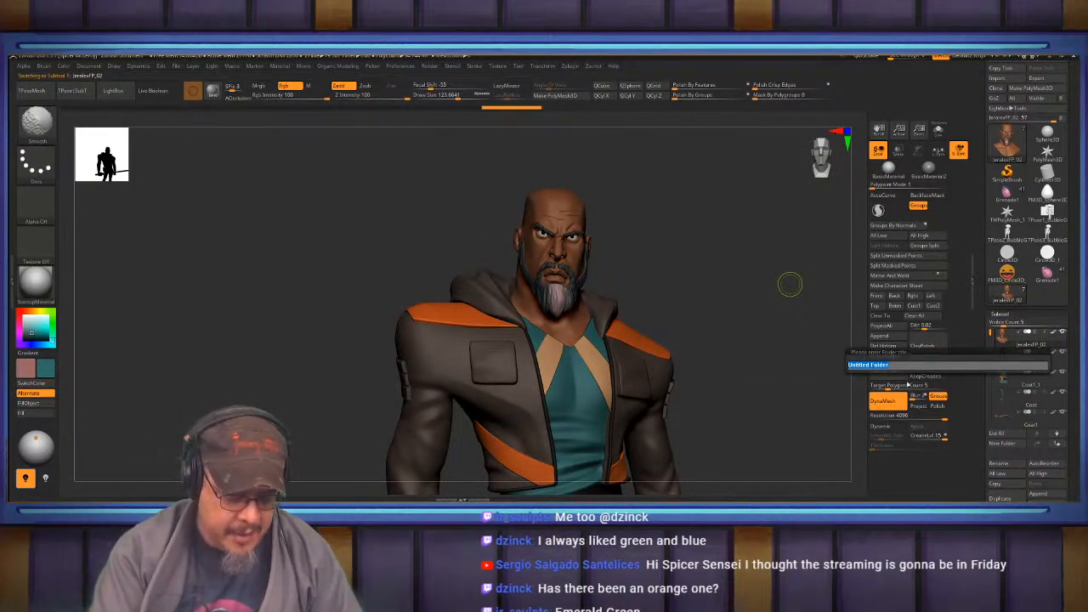
pyautogui.write('Head1ody')
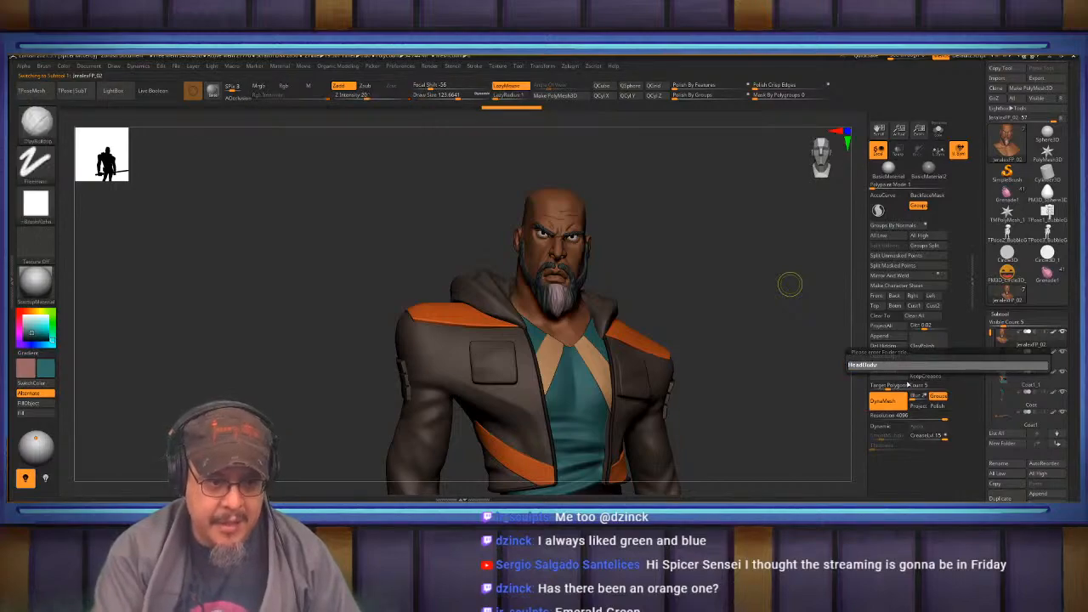
pyautogui.write('Be')
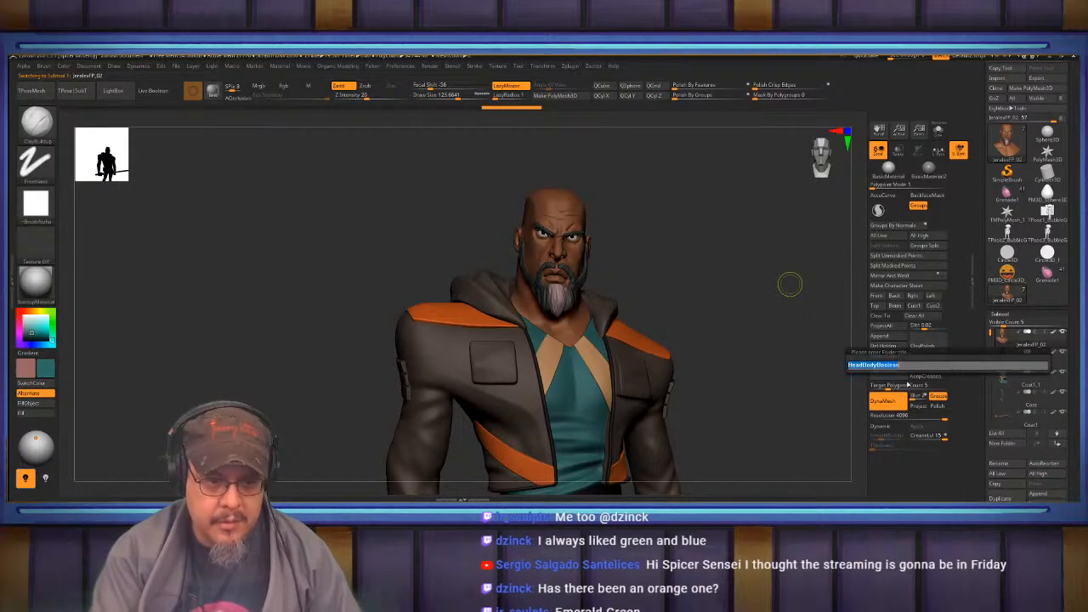
pyautogui.press('Return')
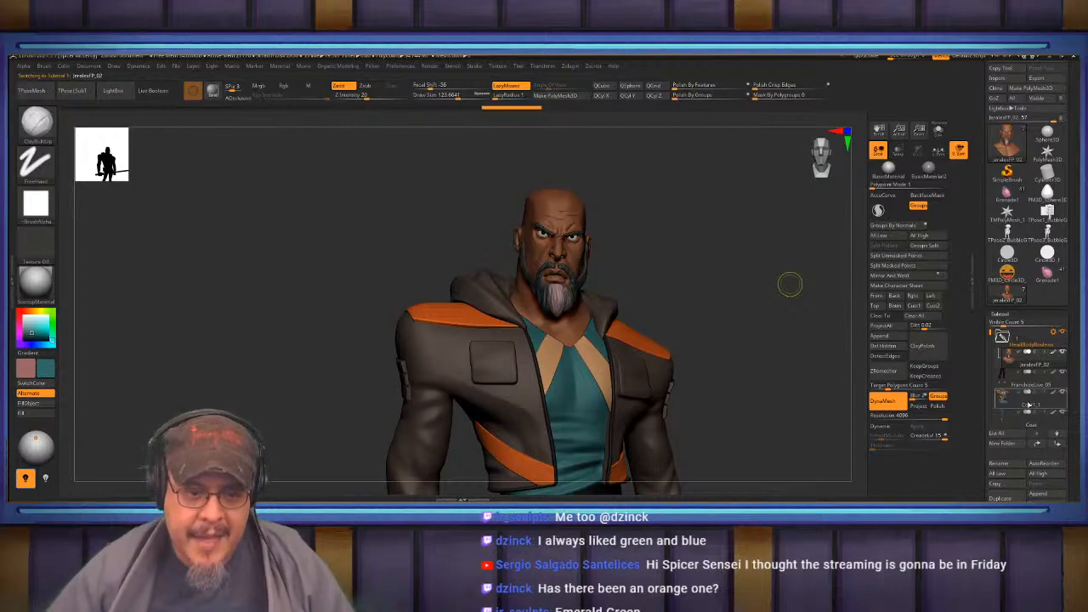
# Move Coat1_1 into the HeadBodyBoolean folder beneath the head as a subtraction, and turn on Live Boolean.
pyautogui.moveTo(1033, 400); pyautogui.dragTo(1049, 379)
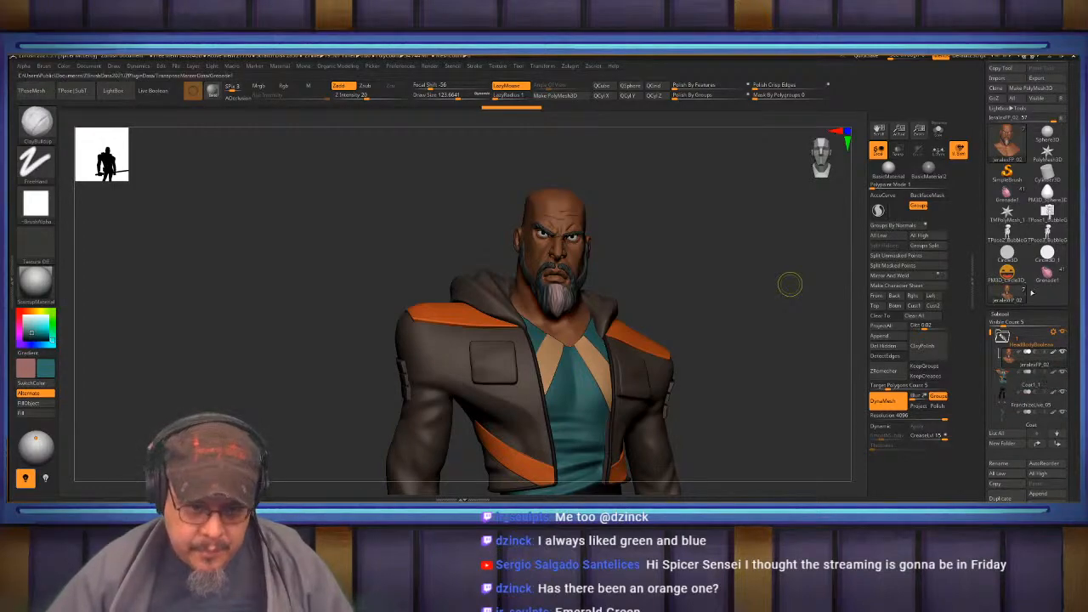
pyautogui.click(112, 94)
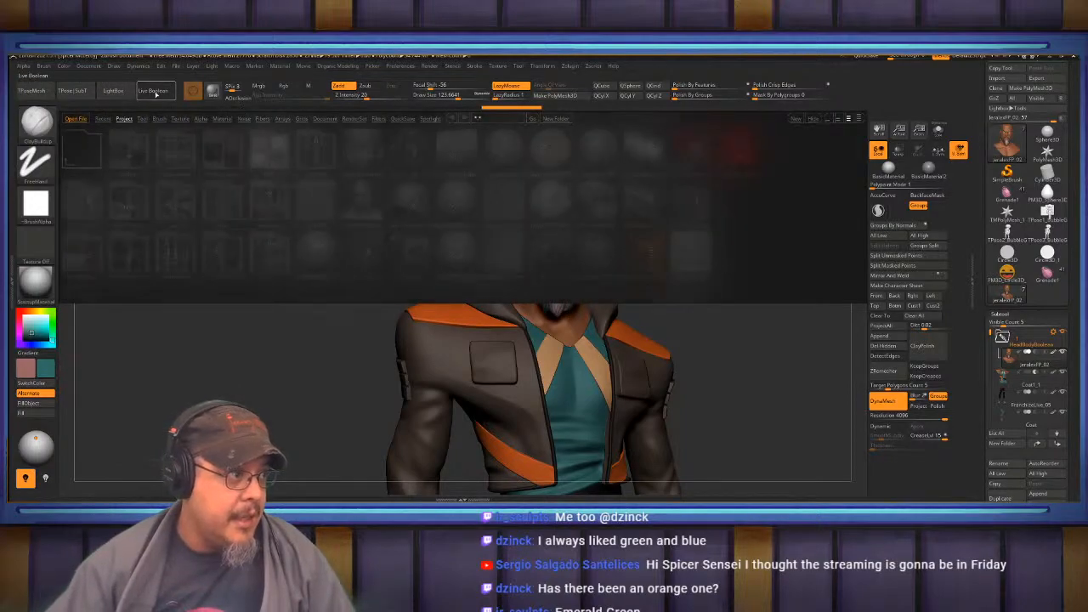
pyautogui.click(154, 91)
pyautogui.click(114, 91)
pyautogui.moveTo(732, 315); pyautogui.dragTo(745, 319)
pyautogui.moveTo(1040, 385); pyautogui.dragTo(1039, 368)
pyautogui.moveTo(759, 315); pyautogui.dragTo(738, 297)
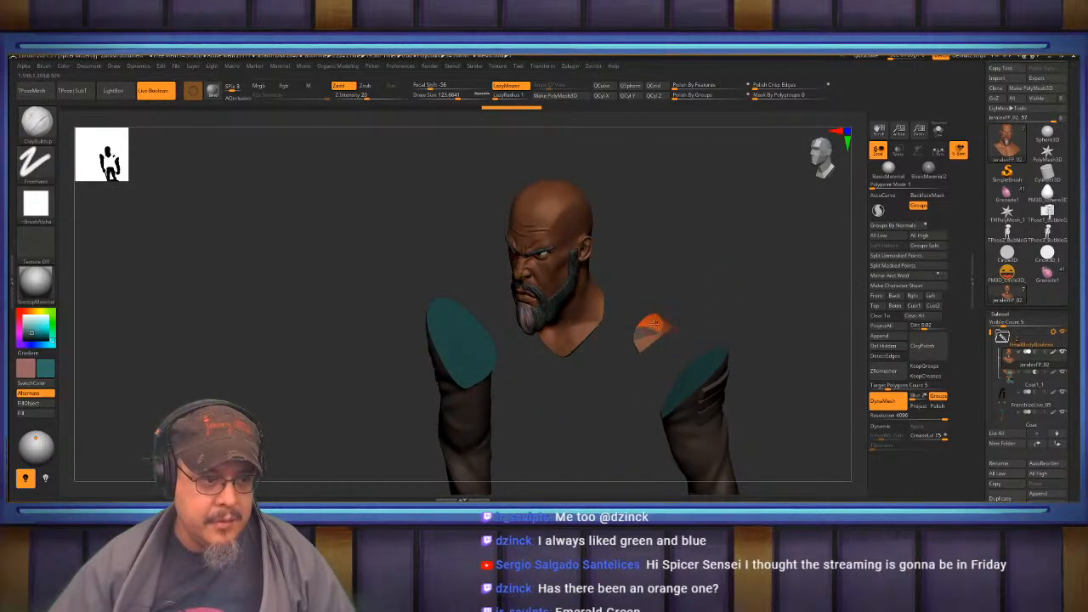
# Push the bust's protruding shoulder piece inside the coat with the Move brush at a draw size of about 733.
pyautogui.hotkey('shift', 'f')
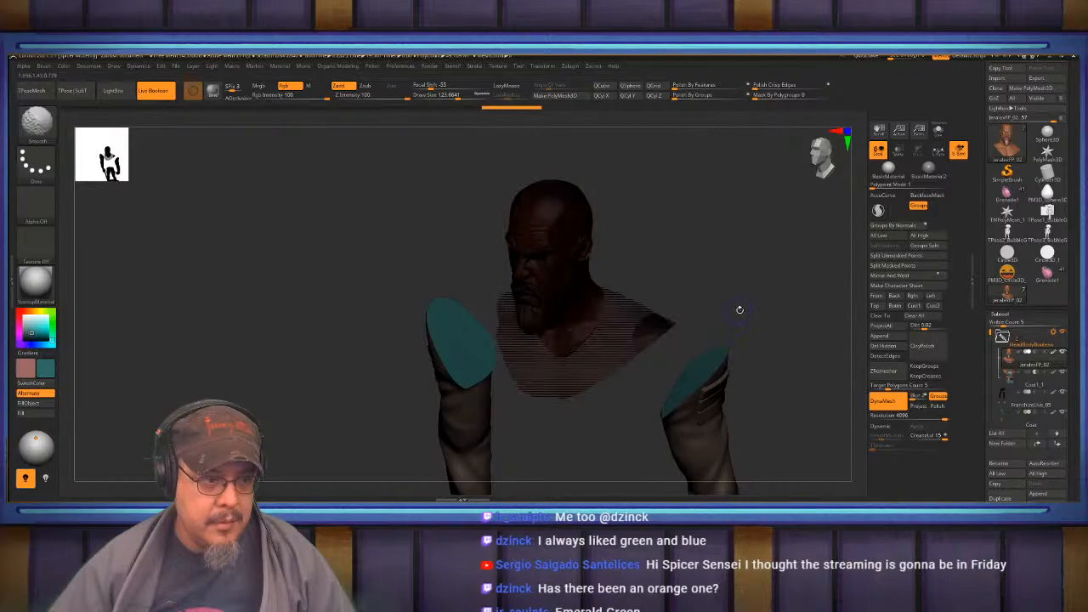
pyautogui.hotkey('shift', 'f')
pyautogui.moveTo(721, 301); pyautogui.dragTo(726, 296)
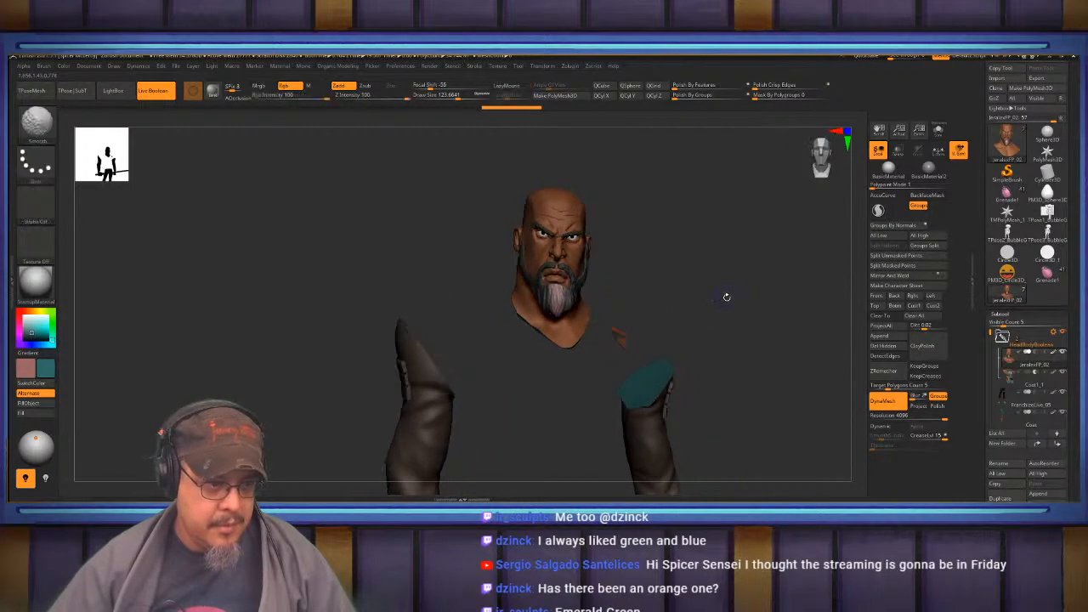
pyautogui.press('b')
pyautogui.press('m')
pyautogui.press('v')
pyautogui.press('s')
pyautogui.click(643, 323)
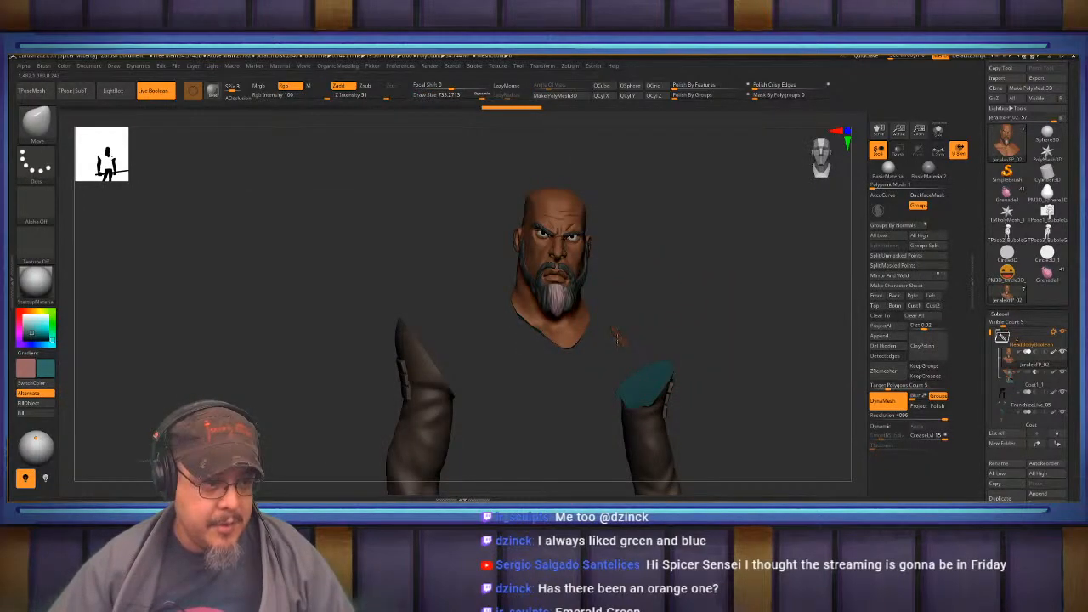
pyautogui.moveTo(699, 315); pyautogui.dragTo(688, 330)
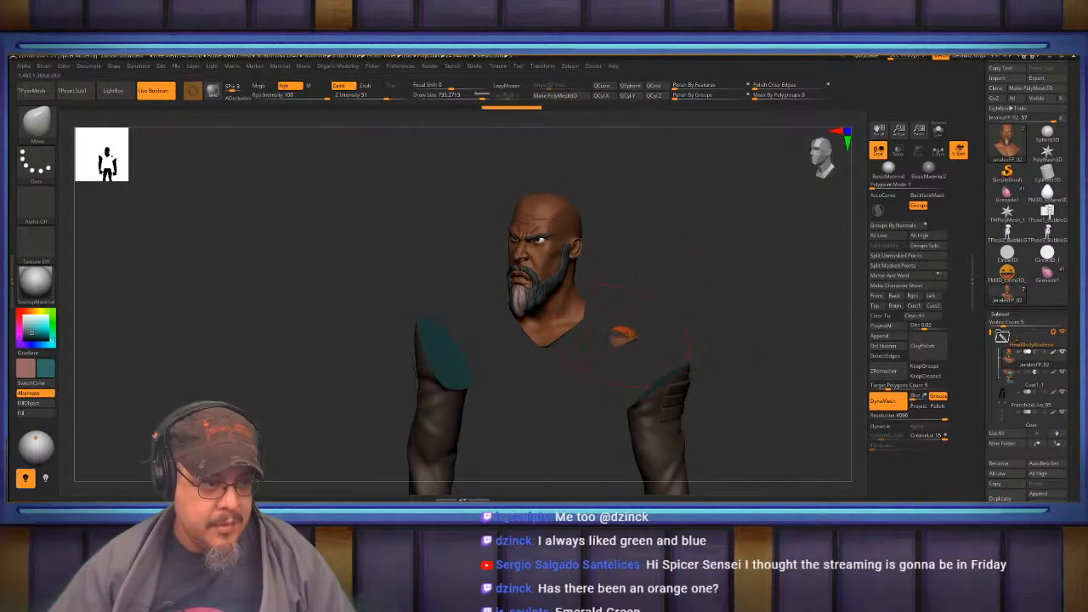
pyautogui.moveTo(595, 303)
pyautogui.keyDown('ctrl'); pyautogui.mouseDown()
pyautogui.moveTo(650, 357)
pyautogui.moveTo(678, 293)
pyautogui.moveTo(650, 333)
pyautogui.mouseUp(); pyautogui.keyUp('ctrl')
pyautogui.moveTo(715, 293); pyautogui.dragTo(621, 338)
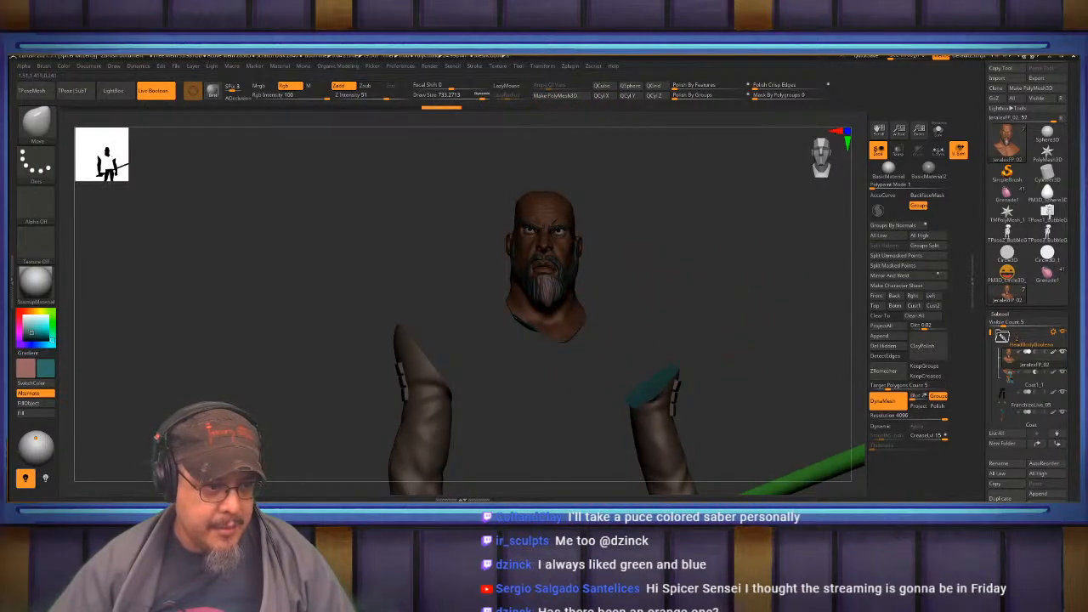
pyautogui.moveTo(613, 345)
pyautogui.mouseDown()
pyautogui.moveTo(653, 313)
pyautogui.moveTo(573, 331)
pyautogui.moveTo(585, 290)
pyautogui.moveTo(584, 315)
pyautogui.moveTo(692, 287)
pyautogui.moveTo(752, 316)
pyautogui.mouseUp()
# Select Coat1_1 and try inflating the coat around the back of the neck with the Inflat brush.
pyautogui.keyDown('alt'); pyautogui.click(752, 315); pyautogui.keyUp('alt')
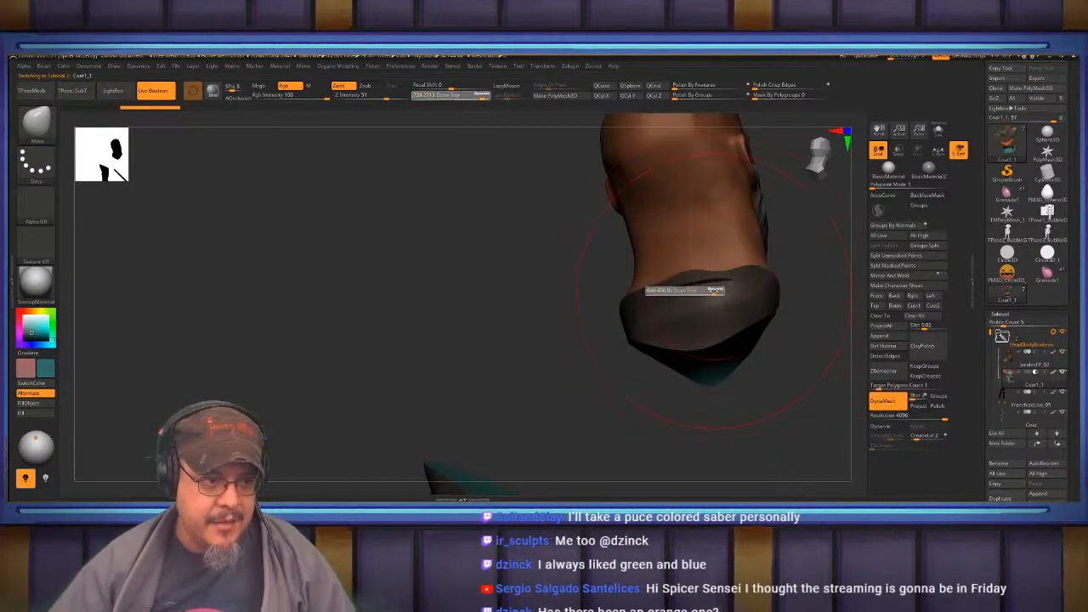
pyautogui.press('b')
pyautogui.press('i')
pyautogui.press('n')
pyautogui.moveTo(705, 299); pyautogui.dragTo(729, 292)
pyautogui.hotkey('ctrl', 'z')
# Isolate the coat torso and choose the TrimDynamic brush to flatten the inner neck area of the hood.
pyautogui.click(938, 130)
pyautogui.moveTo(733, 208)
pyautogui.mouseDown(button='right')
pyautogui.moveTo(752, 340)
pyautogui.moveTo(705, 247)
pyautogui.moveTo(671, 277)
pyautogui.mouseUp(button='right')
pyautogui.press('b')
pyautogui.press('t')
pyautogui.press('d')
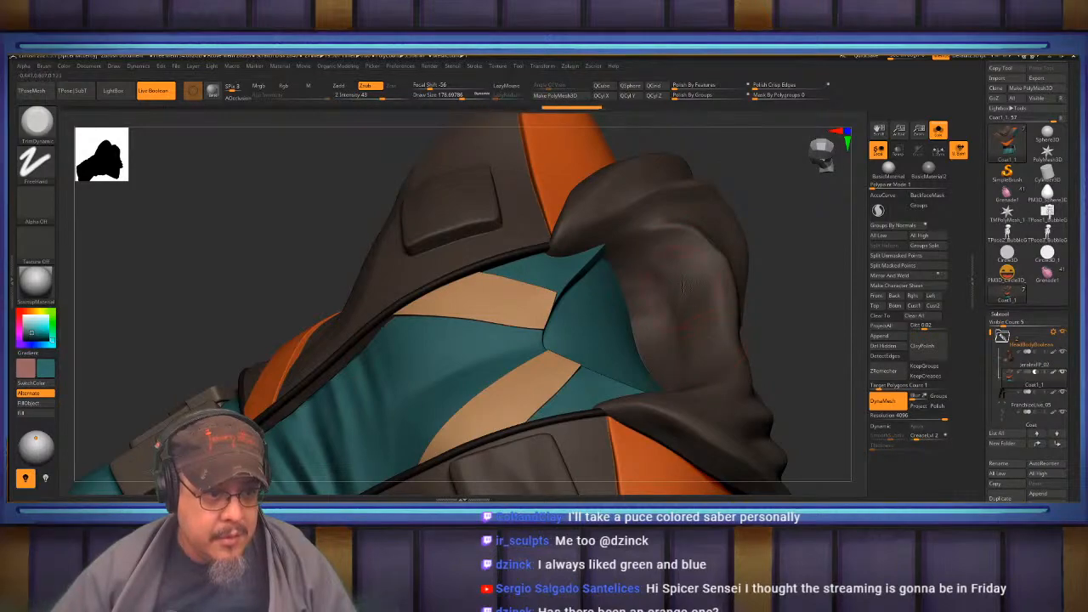
# Inspect the isolated head subtool from behind, and show all parts to check the neck cut.
pyautogui.click(1044, 366)
pyautogui.moveTo(805, 290); pyautogui.dragTo(770, 321)
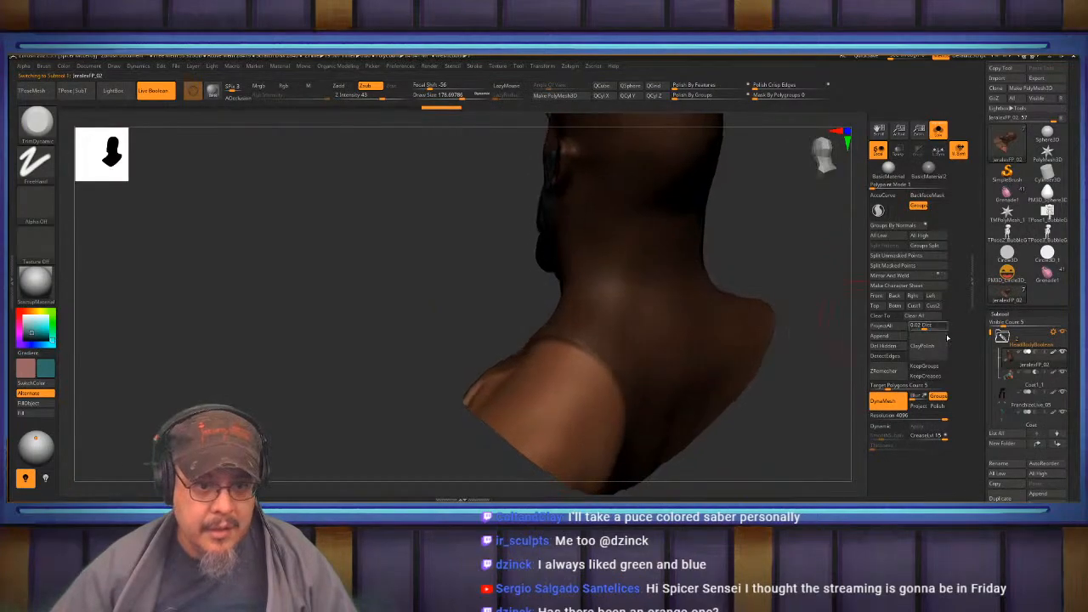
pyautogui.moveTo(731, 248)
pyautogui.mouseDown()
pyautogui.moveTo(767, 231)
pyautogui.moveTo(761, 247)
pyautogui.mouseUp()
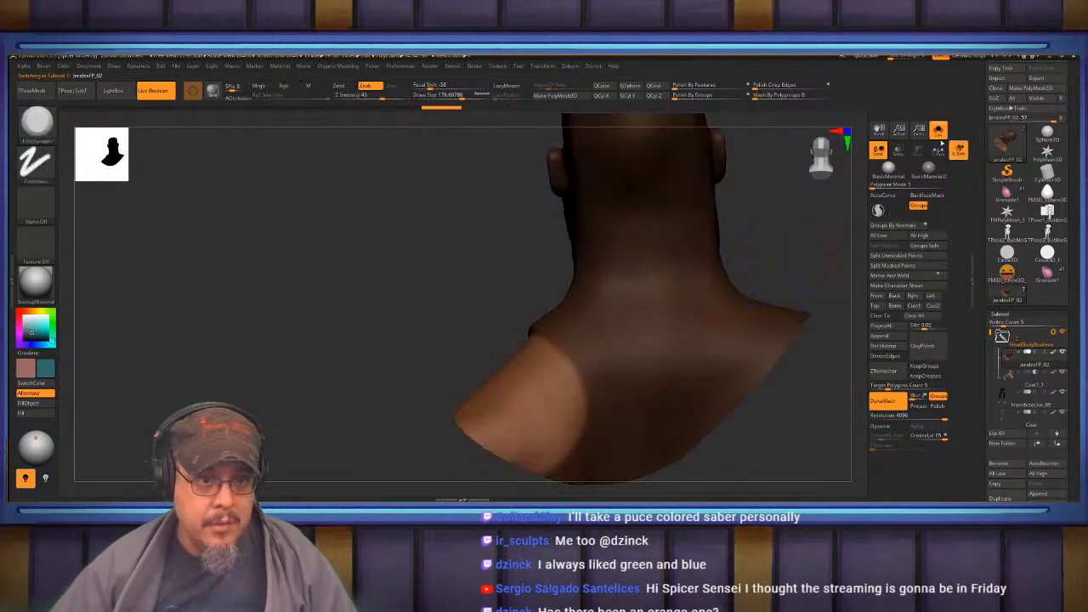
pyautogui.click(938, 131)
pyautogui.moveTo(651, 307); pyautogui.dragTo(632, 342, button='right')
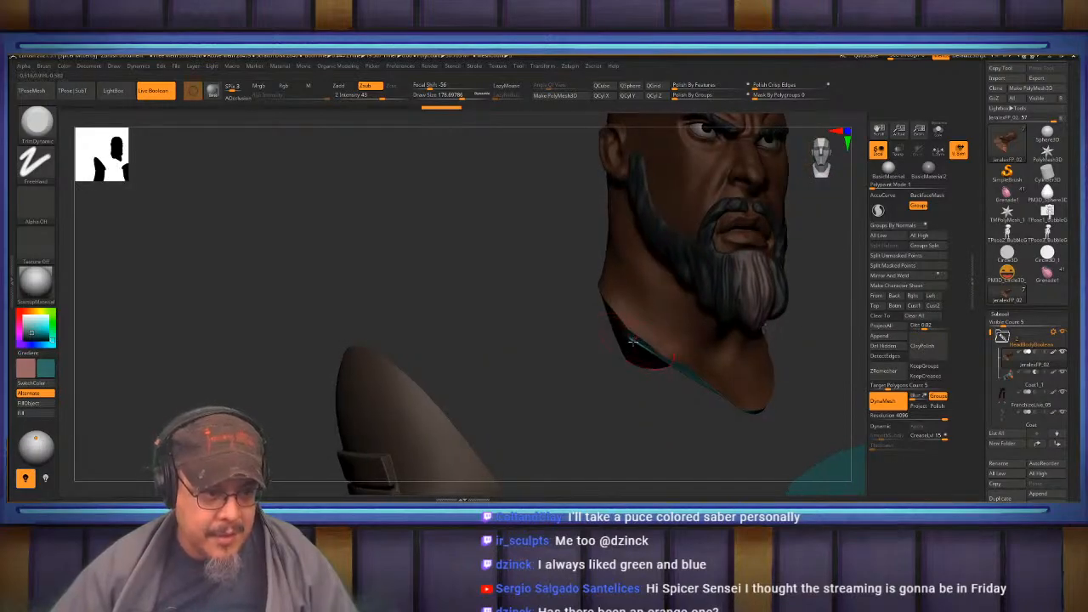
# Inflate the neck area of the isolated coat torso Coat1_1 with the Inflat brush and re-DynaMesh it.
pyautogui.click(1061, 378)
pyautogui.moveTo(644, 335); pyautogui.dragTo(480, 347, button='right')
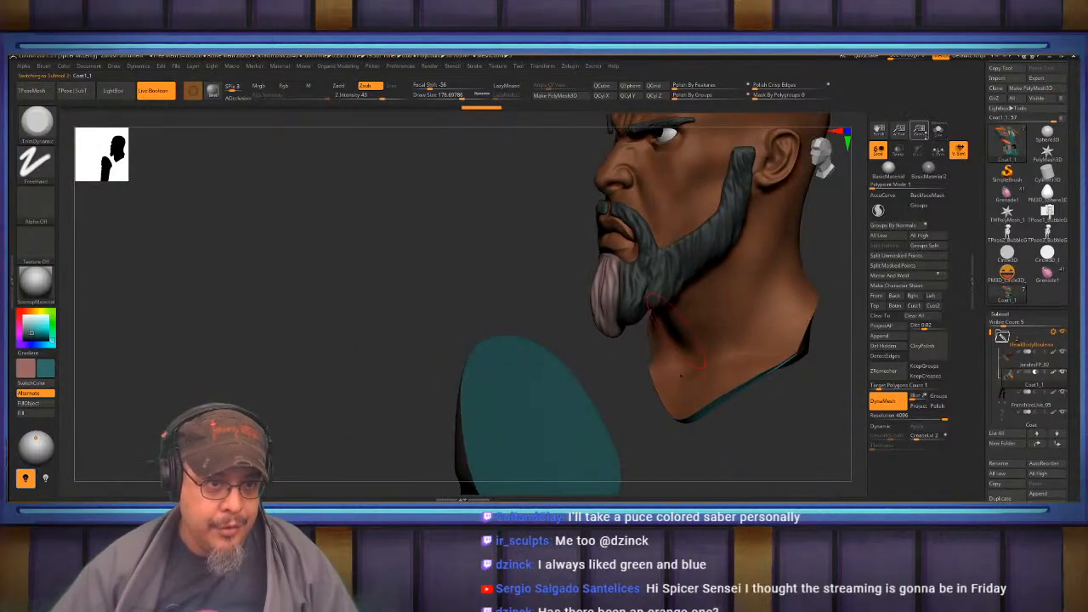
pyautogui.click(939, 134)
pyautogui.moveTo(706, 339)
pyautogui.mouseDown(button='right')
pyautogui.moveTo(631, 342)
pyautogui.moveTo(642, 360)
pyautogui.mouseUp(button='right')
pyautogui.press('b')
pyautogui.press('i')
pyautogui.press('n')
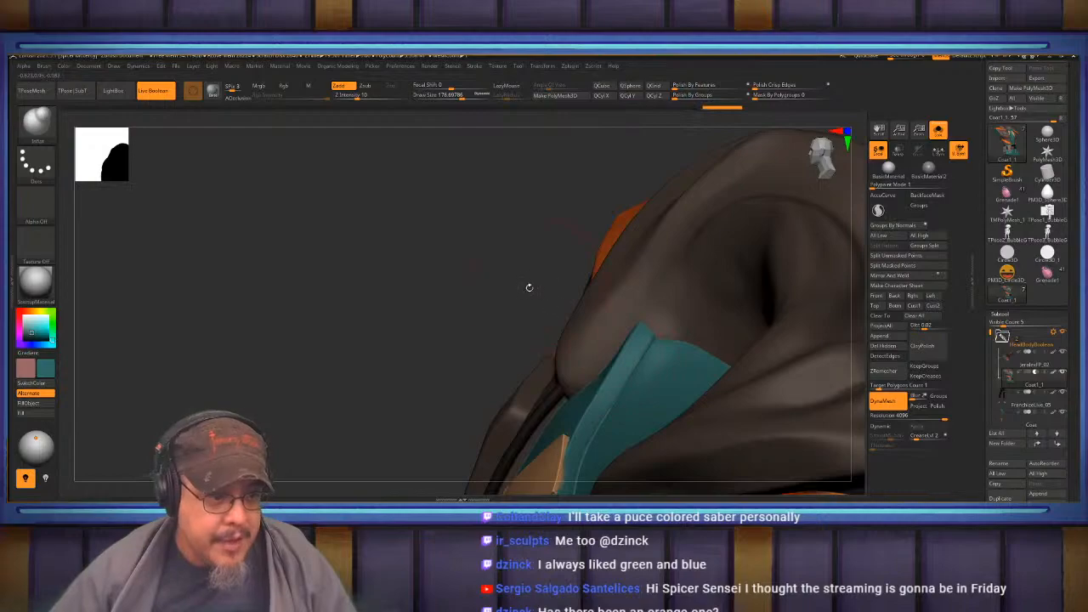
pyautogui.press('ctrl')
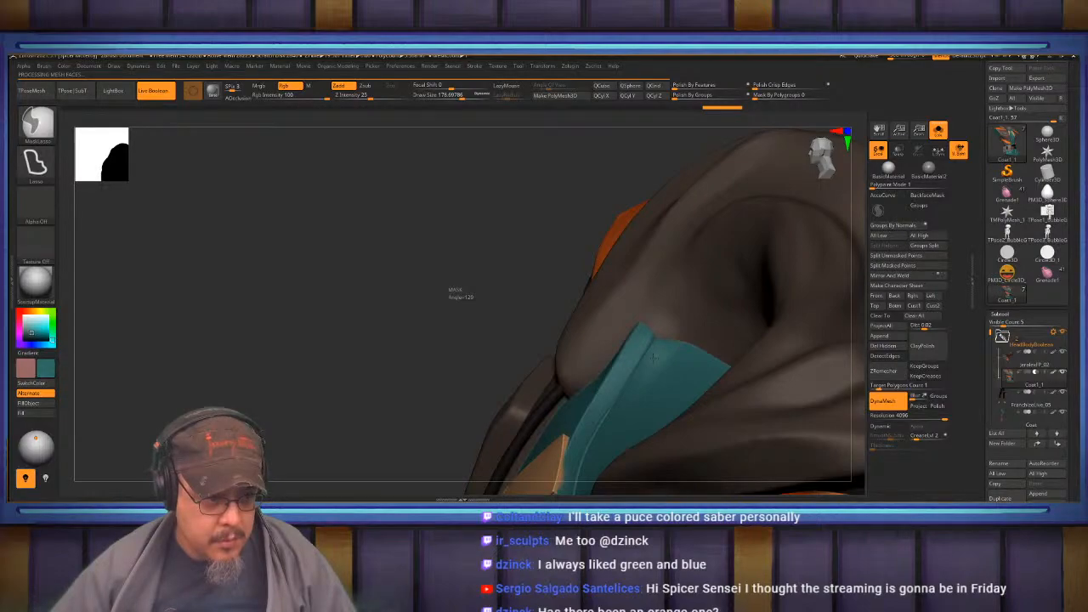
# Smooth the teal neck surface and its border with the hood, using a draw size of about 97.
pyautogui.press('s')
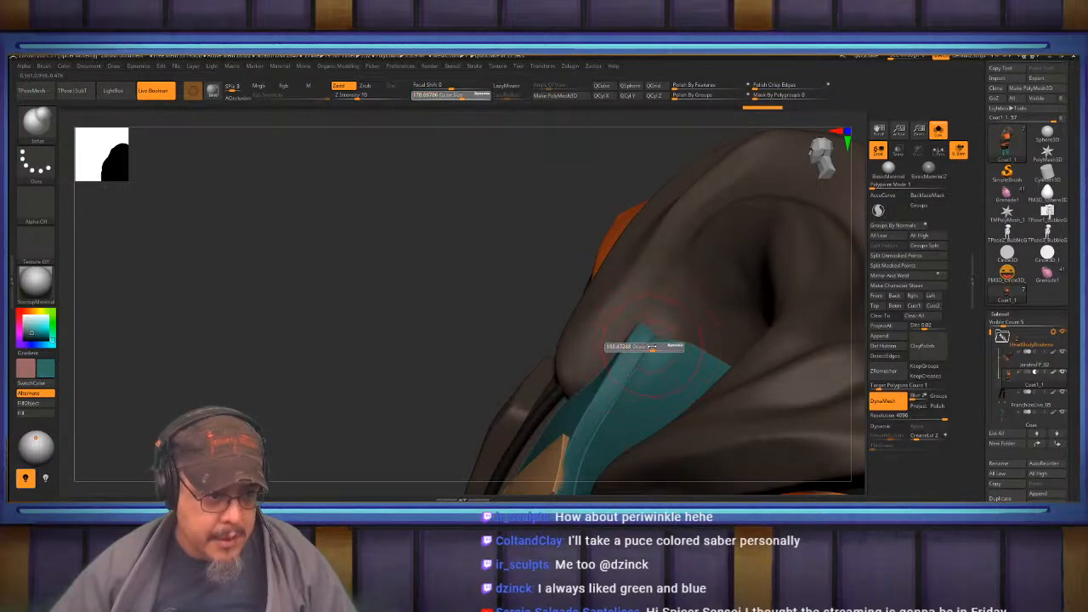
pyautogui.press('shift')
pyautogui.moveTo(667, 317)
pyautogui.mouseDown(button='right')
pyautogui.moveTo(693, 293)
pyautogui.moveTo(655, 327)
pyautogui.mouseUp(button='right')
pyautogui.press('shift')
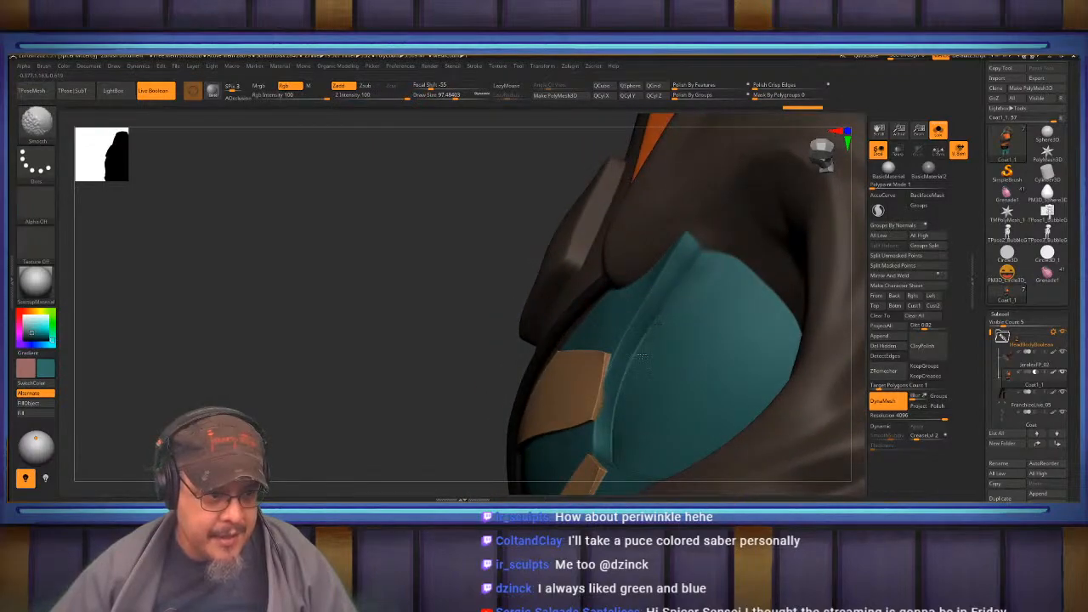
pyautogui.moveTo(623, 404); pyautogui.dragTo(656, 433, button='right')
pyautogui.press('shift')
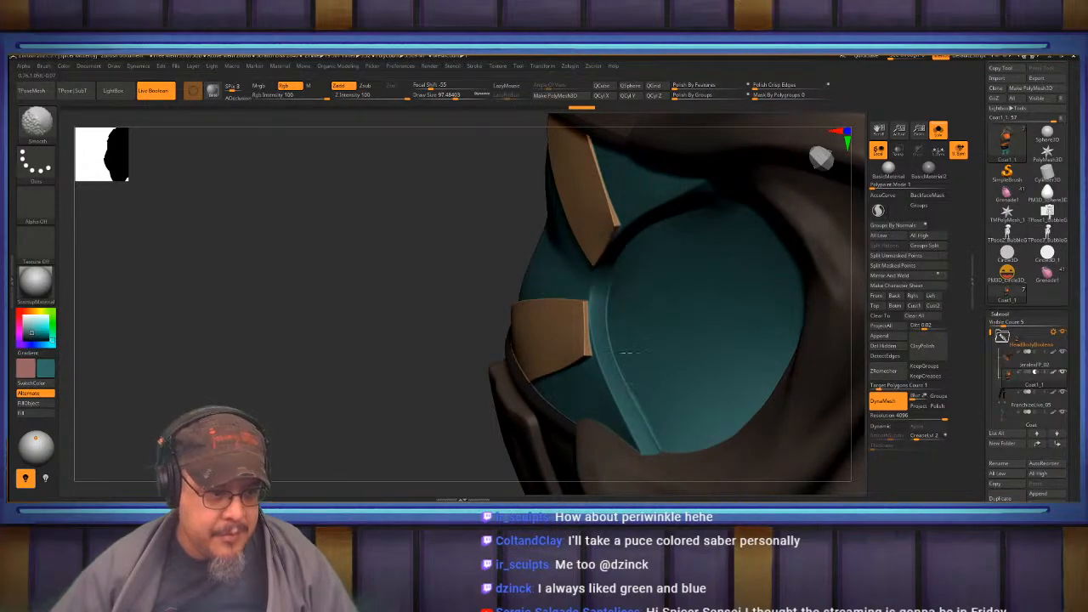
pyautogui.moveTo(656, 425)
pyautogui.mouseDown(button='right')
pyautogui.moveTo(768, 284)
pyautogui.moveTo(681, 340)
pyautogui.moveTo(731, 323)
pyautogui.moveTo(720, 347)
pyautogui.moveTo(863, 415)
pyautogui.mouseUp(button='right')
pyautogui.moveTo(317, 200)
pyautogui.keyDown('alt'); pyautogui.mouseDown(button='right')
pyautogui.moveTo(365, 228)
pyautogui.moveTo(760, 329)
pyautogui.moveTo(611, 345)
pyautogui.moveTo(732, 263)
pyautogui.moveTo(722, 310)
pyautogui.moveTo(565, 300)
pyautogui.moveTo(625, 307)
pyautogui.moveTo(659, 290)
pyautogui.moveTo(608, 316)
pyautogui.moveTo(681, 315)
pyautogui.moveTo(666, 324)
pyautogui.mouseUp(button='right'); pyautogui.keyUp('alt')
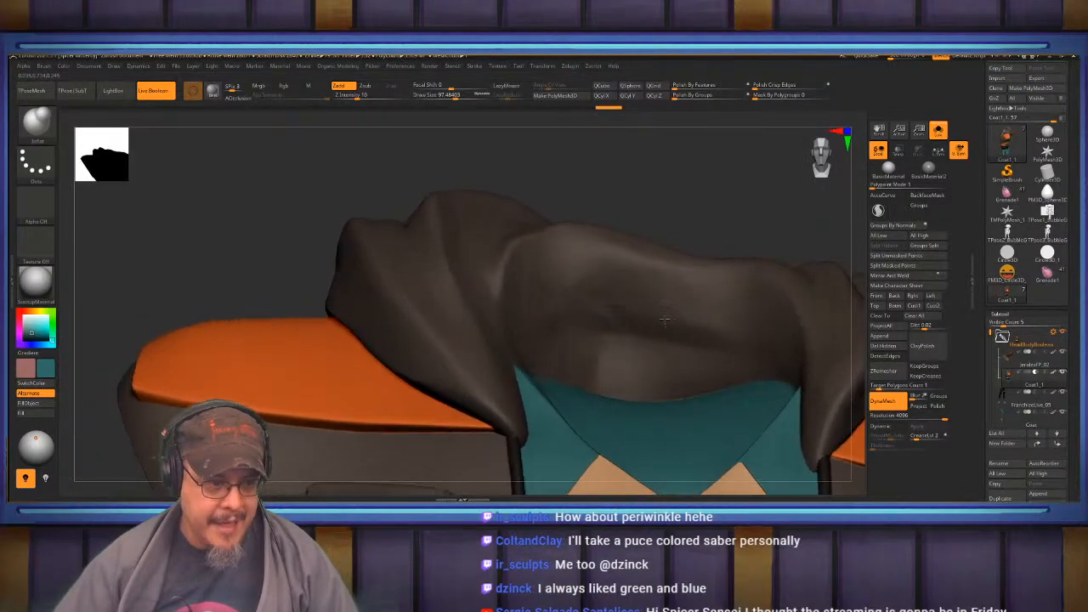
# Flatten the inner back wall of the hood with the TrimDynamic brush at a draw size of about 212.
pyautogui.press('b')
pyautogui.press('t')
pyautogui.press('d')
pyautogui.press('s')
pyautogui.moveTo(646, 322); pyautogui.dragTo(656, 322)
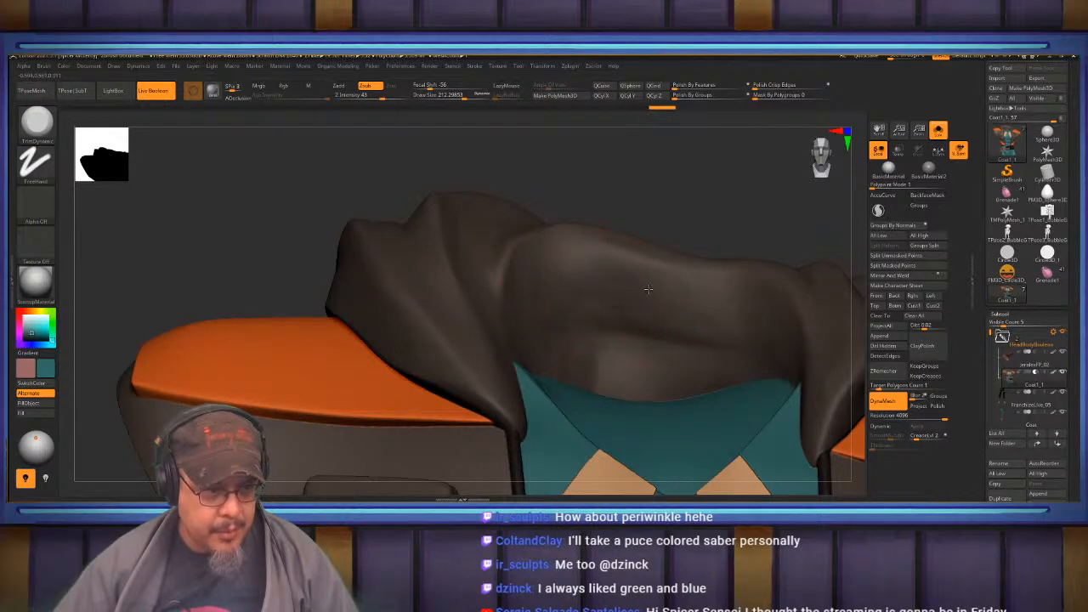
pyautogui.moveTo(649, 334); pyautogui.dragTo(702, 333)
# Build up the uneven area of the hood's inner back wall with the FormSoft brush.
pyautogui.press('b')
pyautogui.press('f')
pyautogui.press('s')
pyautogui.moveTo(561, 337)
pyautogui.mouseDown()
pyautogui.moveTo(648, 357)
pyautogui.moveTo(610, 336)
pyautogui.moveTo(659, 343)
pyautogui.mouseUp()
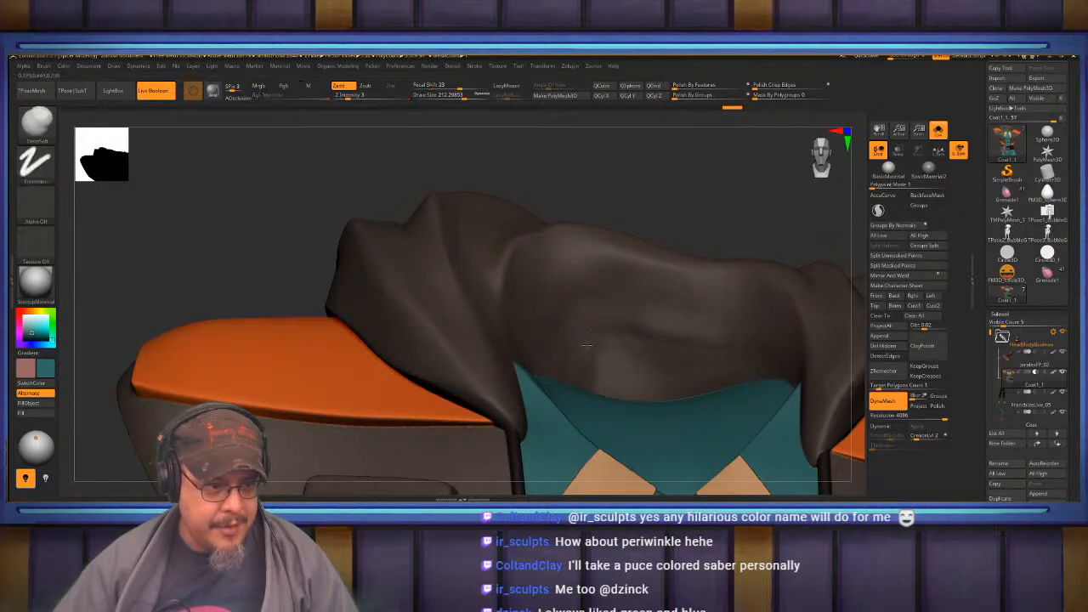
# Even out the rebuilt inner hood wall with TrimDynamic and smooth it down to the teal neck edge.
pyautogui.press('b')
pyautogui.press('t')
pyautogui.press('d')
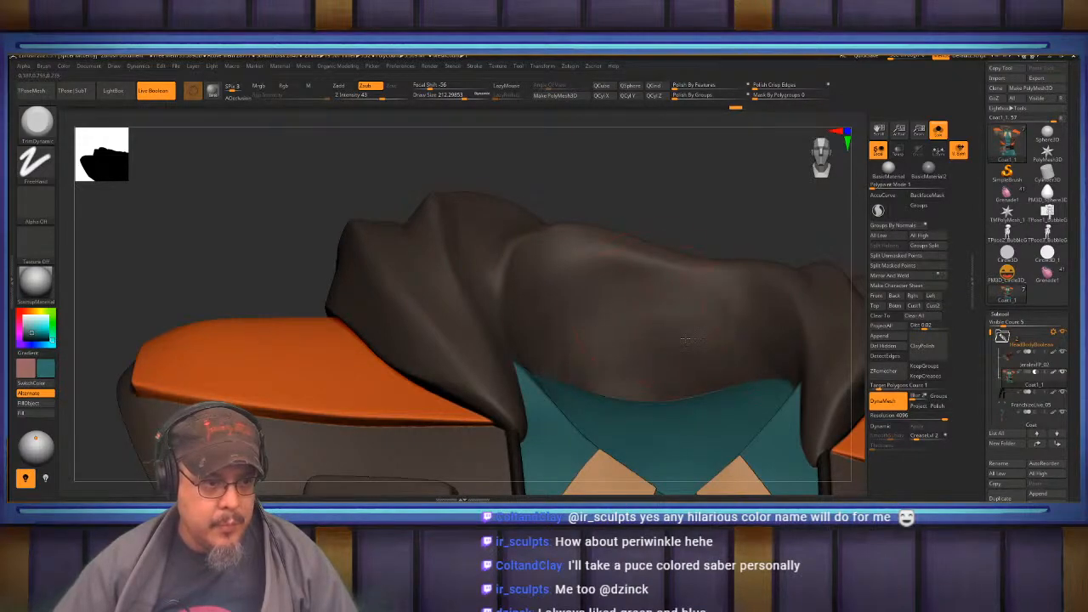
pyautogui.moveTo(643, 319); pyautogui.dragTo(710, 395, button='right')
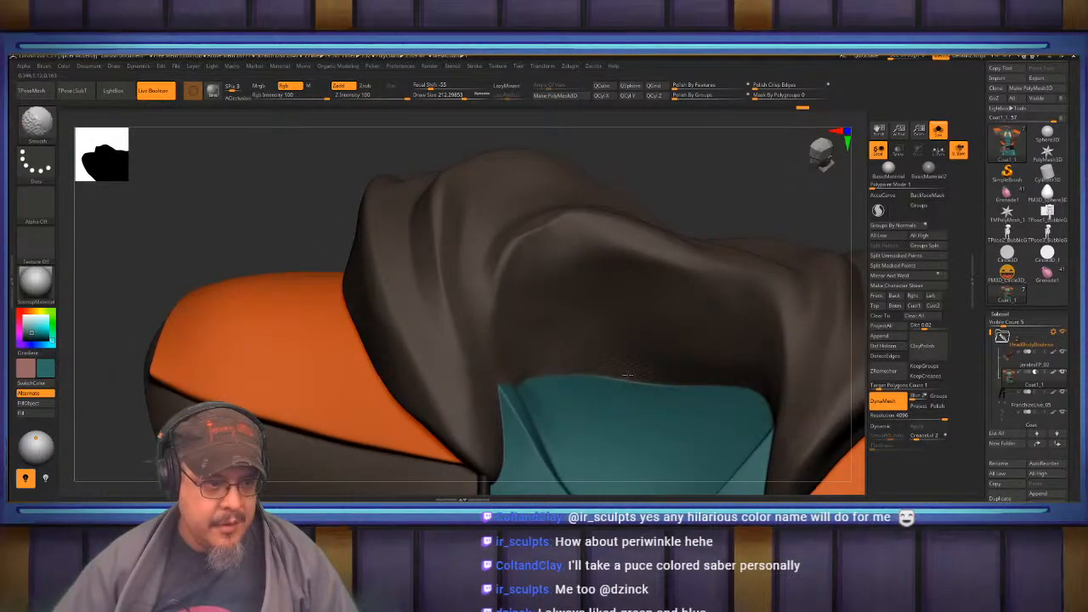
pyautogui.moveTo(629, 308)
pyautogui.mouseDown(button='right')
pyautogui.moveTo(672, 265)
pyautogui.moveTo(553, 326)
pyautogui.mouseUp(button='right')
pyautogui.moveTo(686, 308); pyautogui.dragTo(593, 308, button='right')
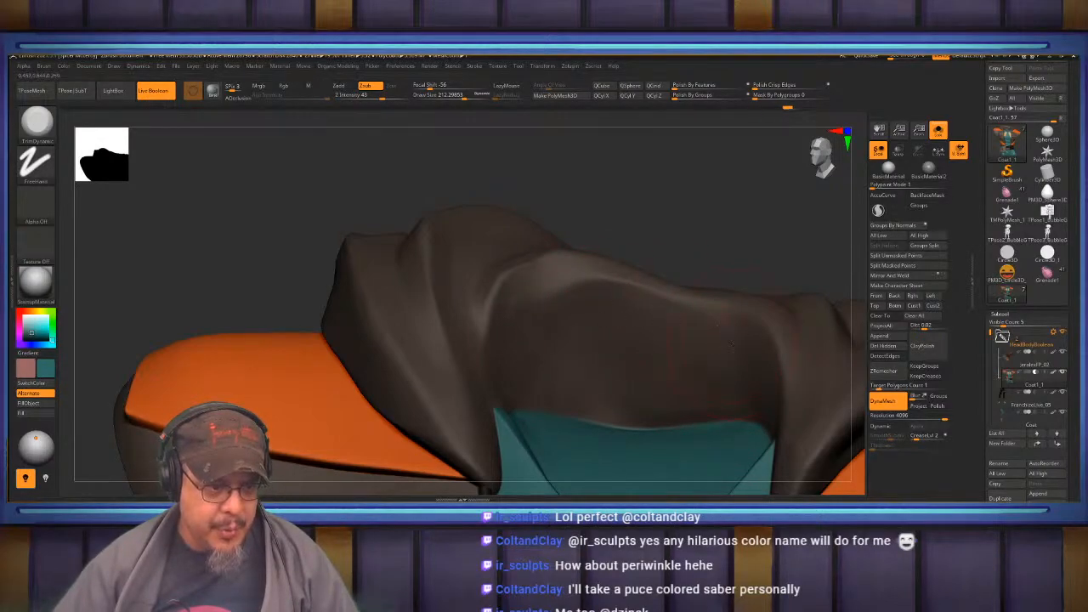
pyautogui.moveTo(579, 339); pyautogui.dragTo(626, 340, button='right')
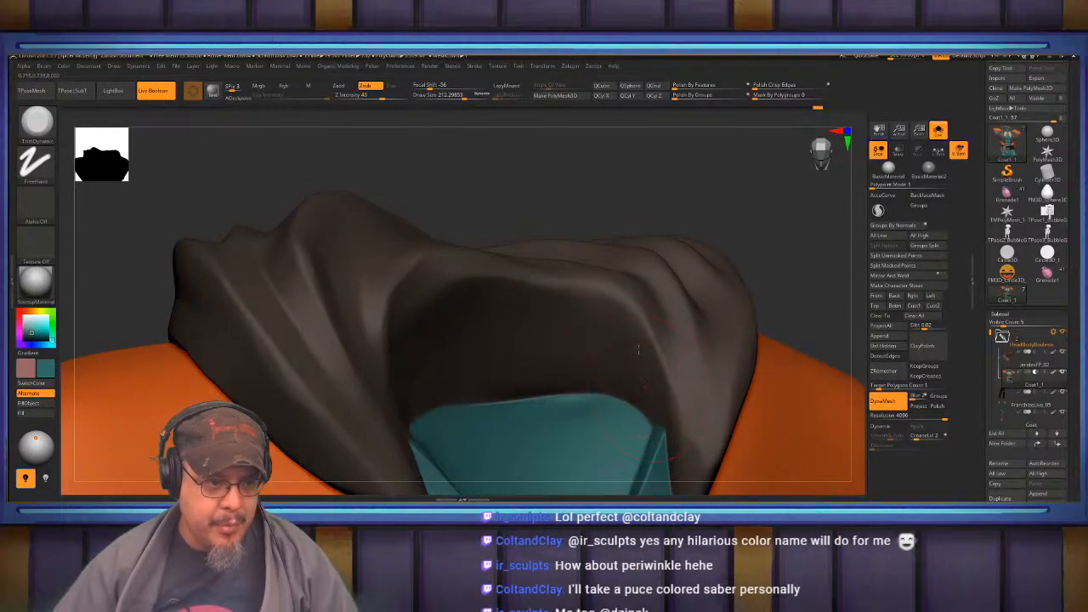
pyautogui.moveTo(600, 306); pyautogui.dragTo(642, 340, button='right')
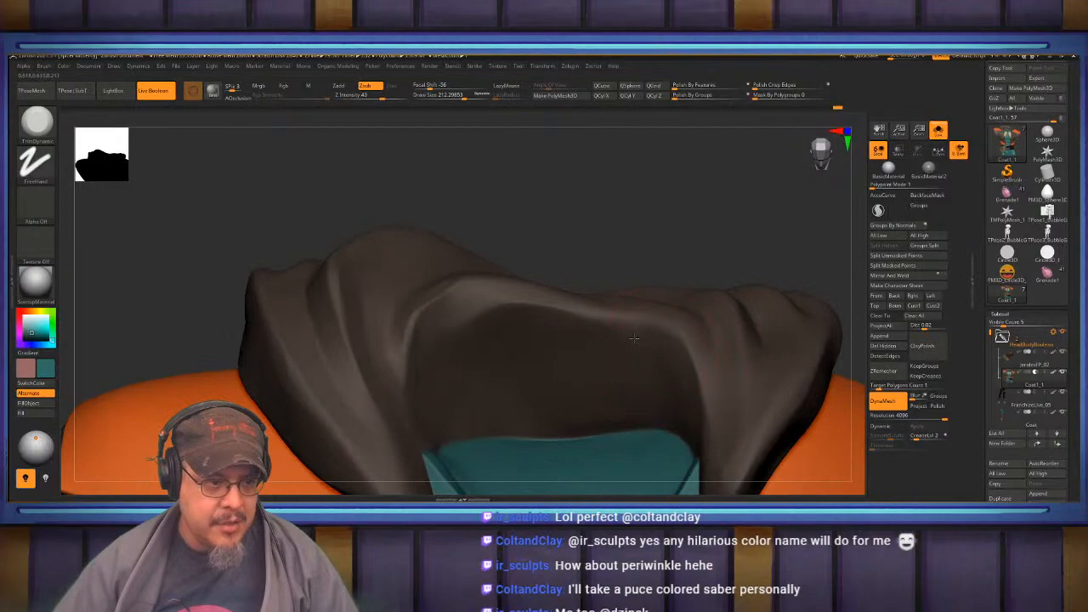
pyautogui.moveTo(573, 333); pyautogui.dragTo(611, 294, button='right')
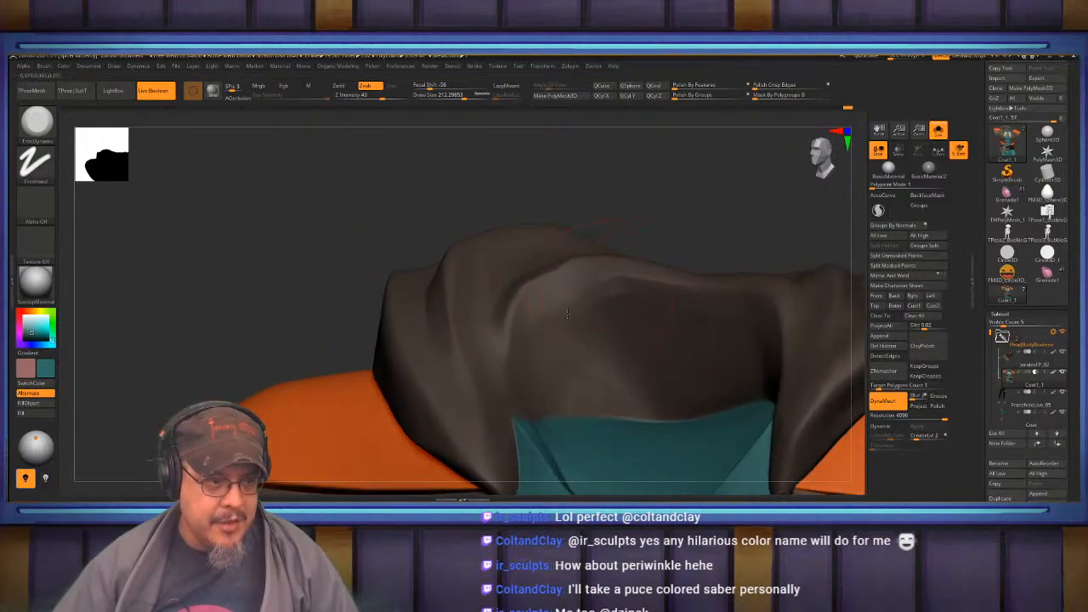
pyautogui.moveTo(690, 316); pyautogui.dragTo(744, 306, button='right')
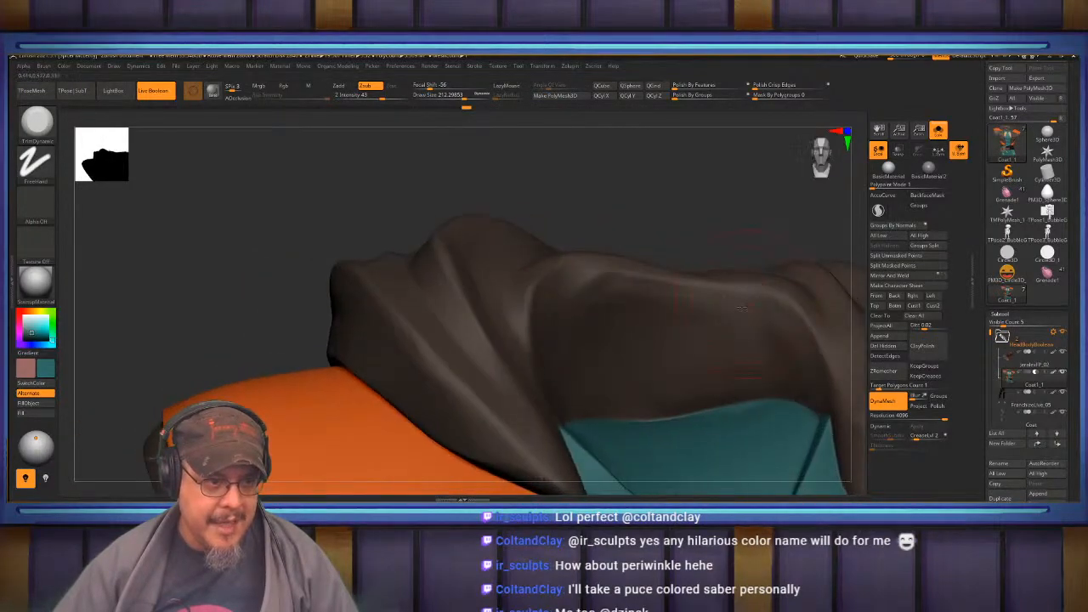
pyautogui.press('shift')
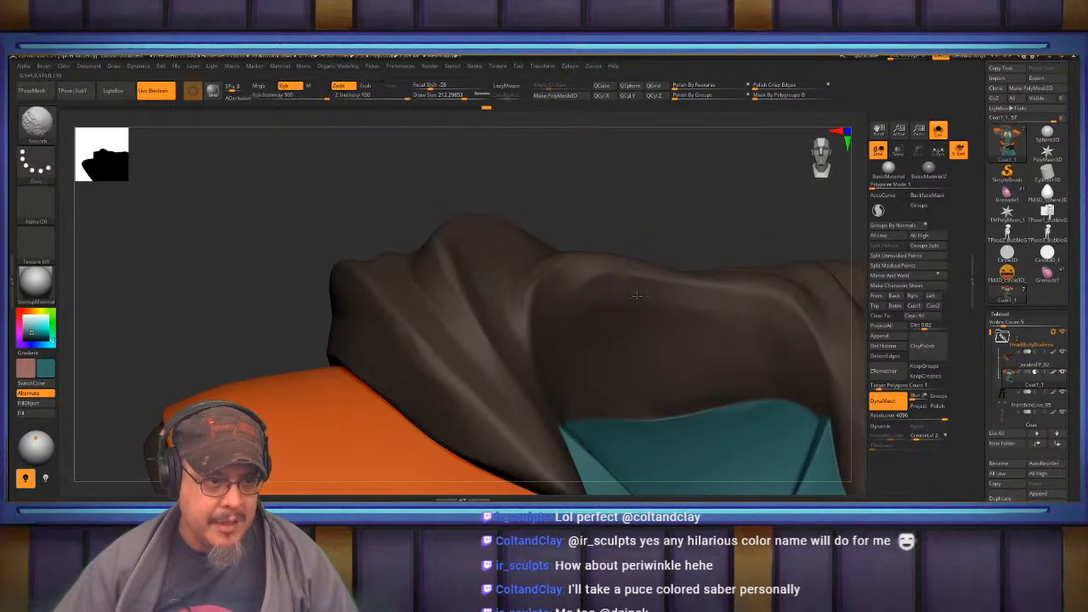
pyautogui.moveTo(612, 306); pyautogui.dragTo(634, 295, button='right')
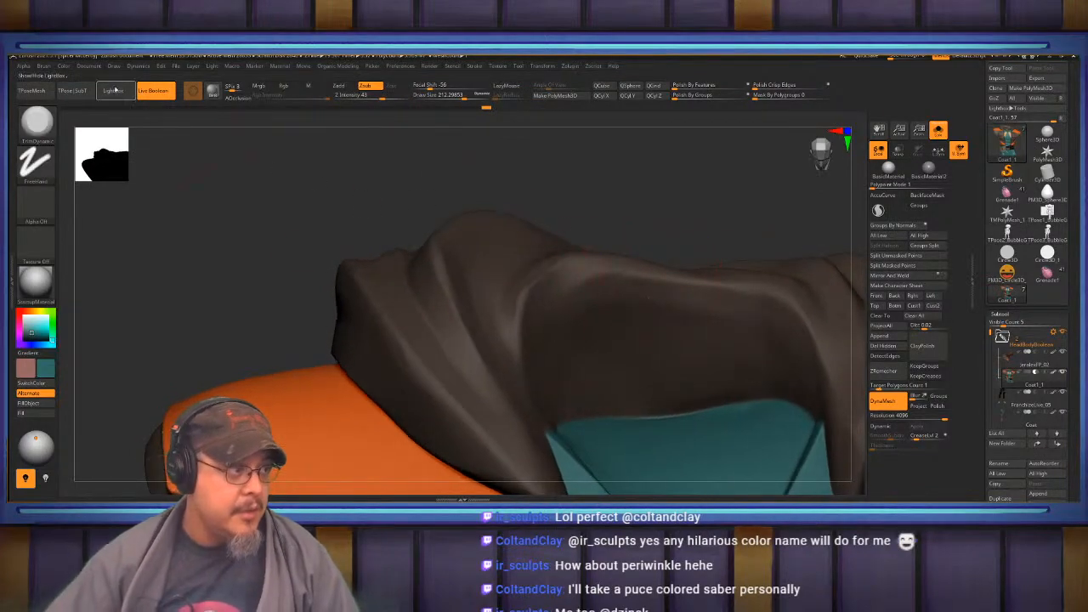
# Load the Smooth Stronger brush from the LightBox brush library as the active smoothing brush.
pyautogui.click(119, 92)
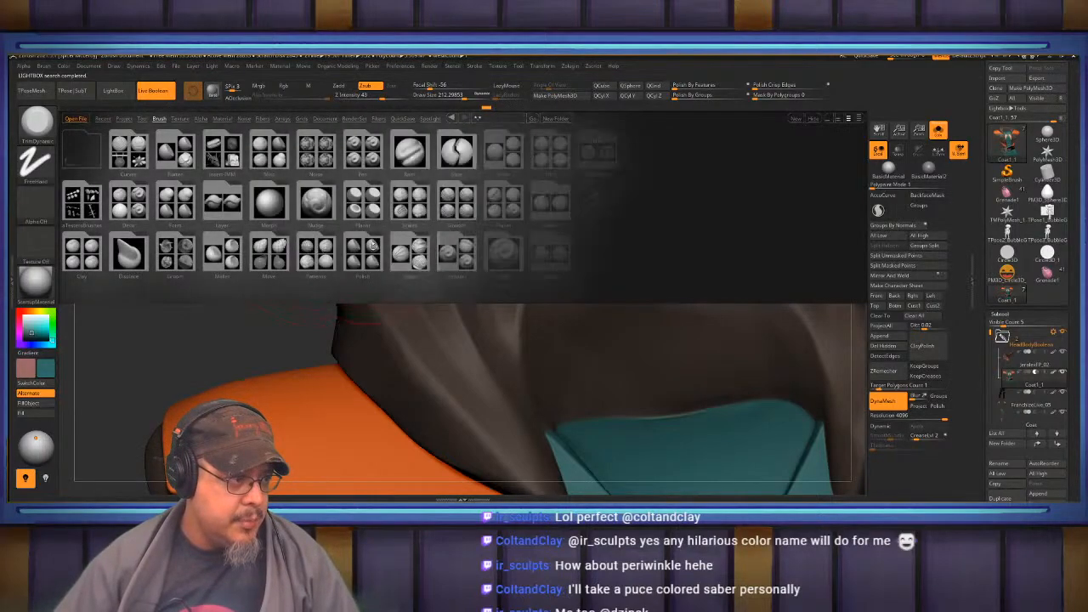
pyautogui.doubleClick(459, 202)
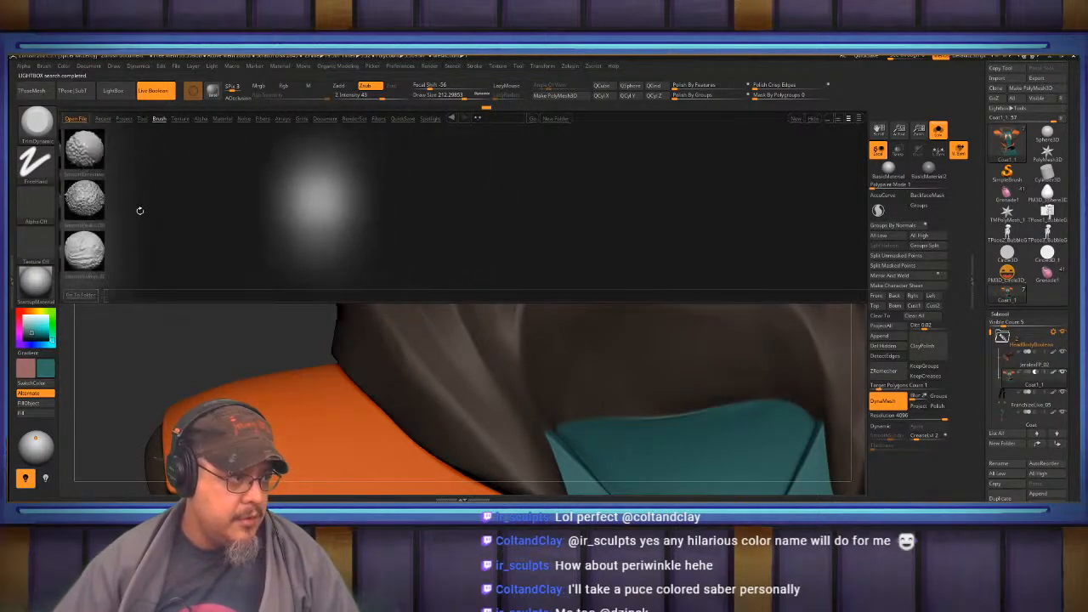
pyautogui.doubleClick(127, 252)
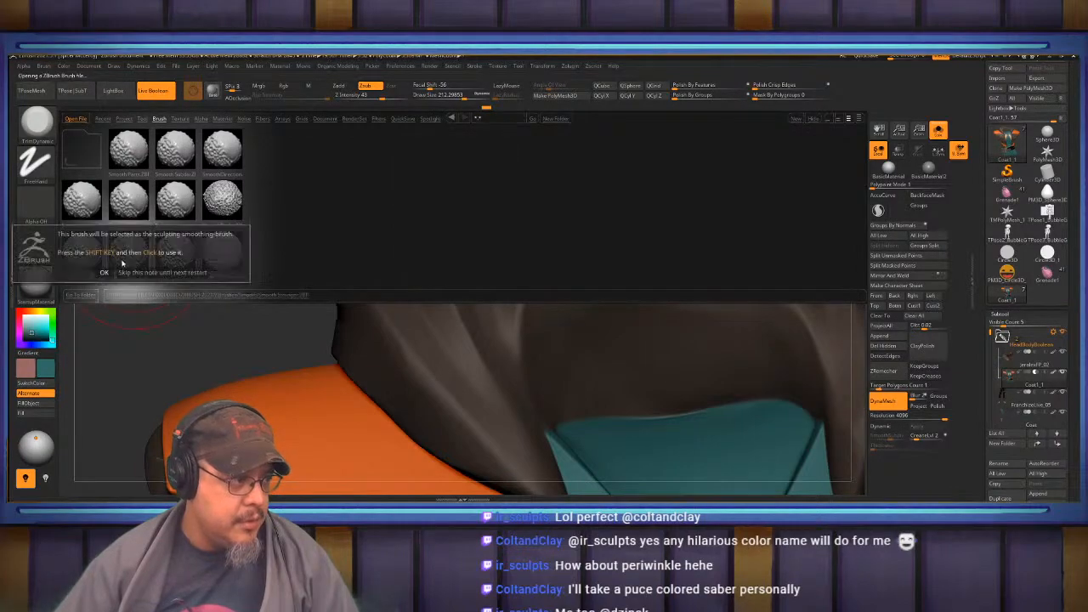
pyautogui.click(103, 272)
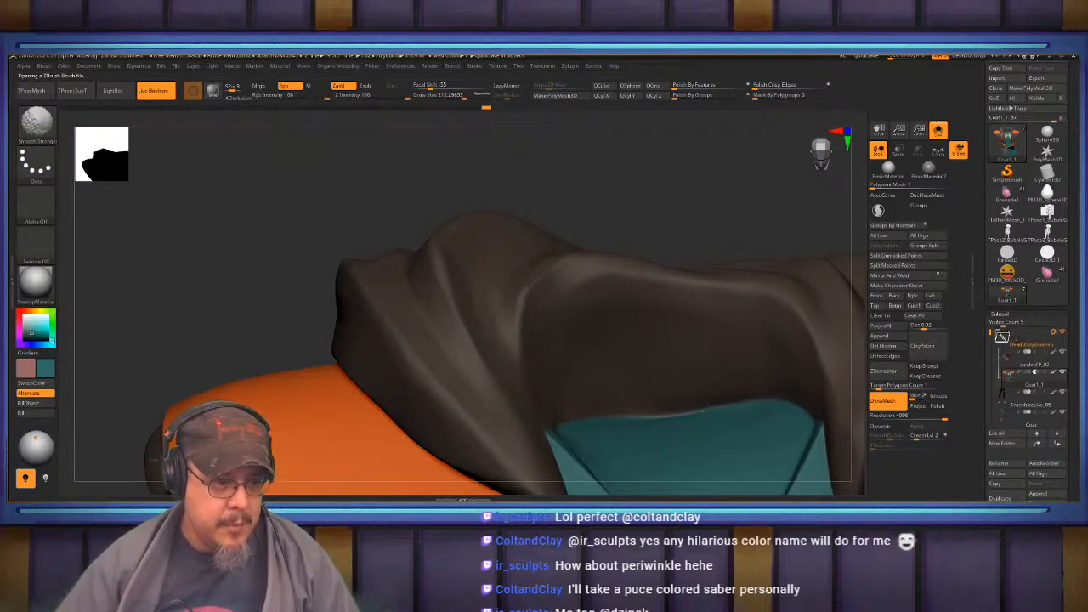
# Build up the lower inner hood around the neck with FormSoft at a draw size of about 420, and smooth it with Smooth Stronger.
pyautogui.moveTo(660, 367)
pyautogui.mouseDown(button='right')
pyautogui.moveTo(702, 372)
pyautogui.moveTo(680, 398)
pyautogui.mouseUp(button='right')
pyautogui.press('b')
pyautogui.press('f')
pyautogui.press('s')
pyautogui.press('s')
pyautogui.moveTo(706, 414); pyautogui.dragTo(718, 414)
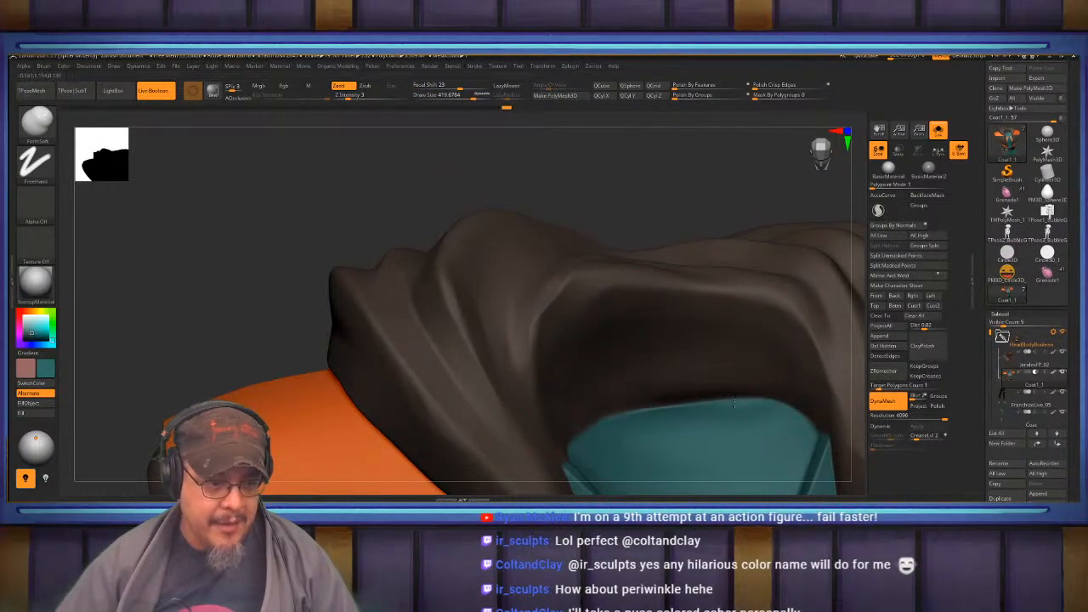
pyautogui.press('shift')
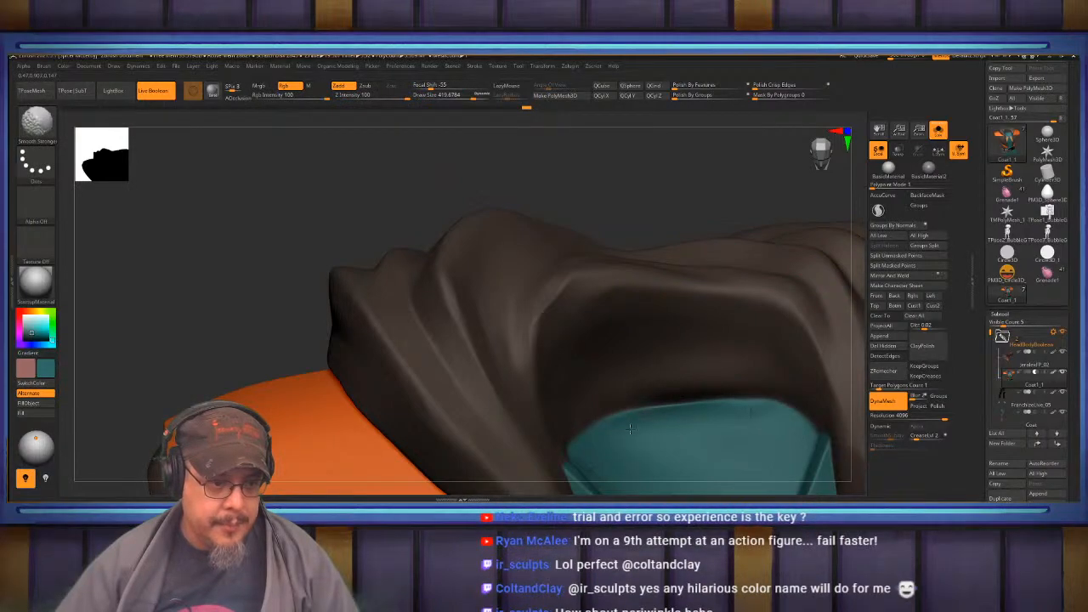
pyautogui.moveTo(706, 383)
pyautogui.mouseDown(button='right')
pyautogui.moveTo(702, 342)
pyautogui.moveTo(678, 385)
pyautogui.moveTo(675, 356)
pyautogui.moveTo(714, 366)
pyautogui.moveTo(703, 359)
pyautogui.mouseUp(button='right')
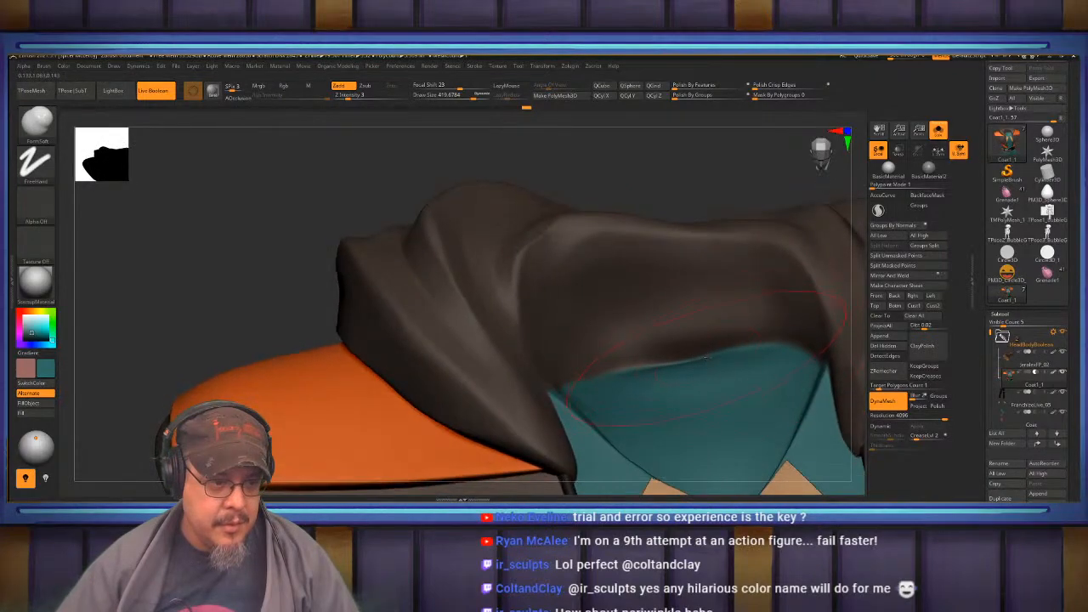
# Inflate the inner hood edge above the teal neck surface with the Inflat brush and re-DynaMesh the coat.
pyautogui.press('b')
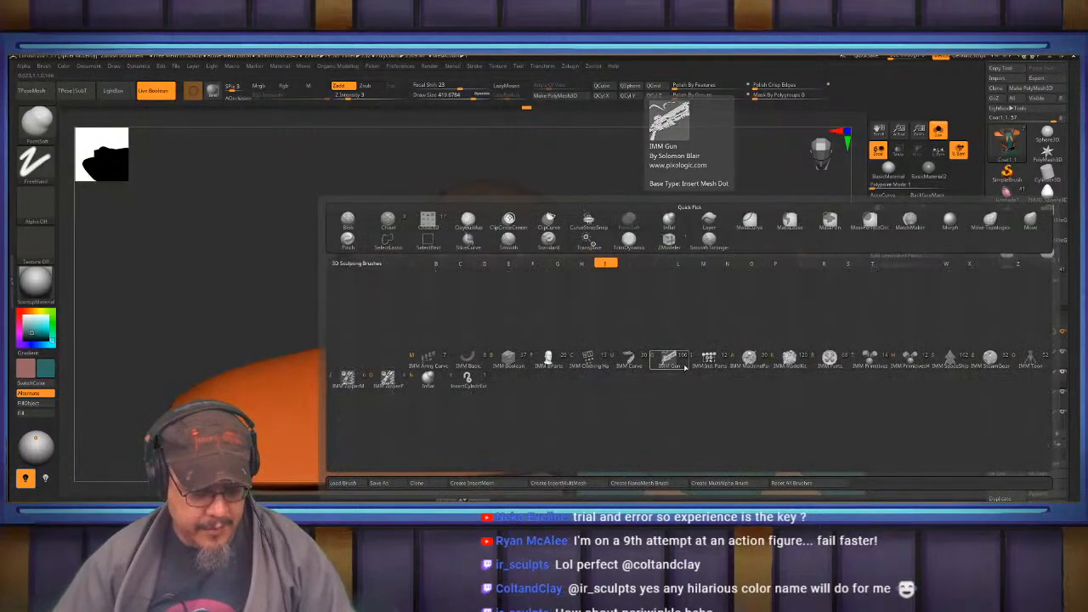
pyautogui.press('i')
pyautogui.press('n')
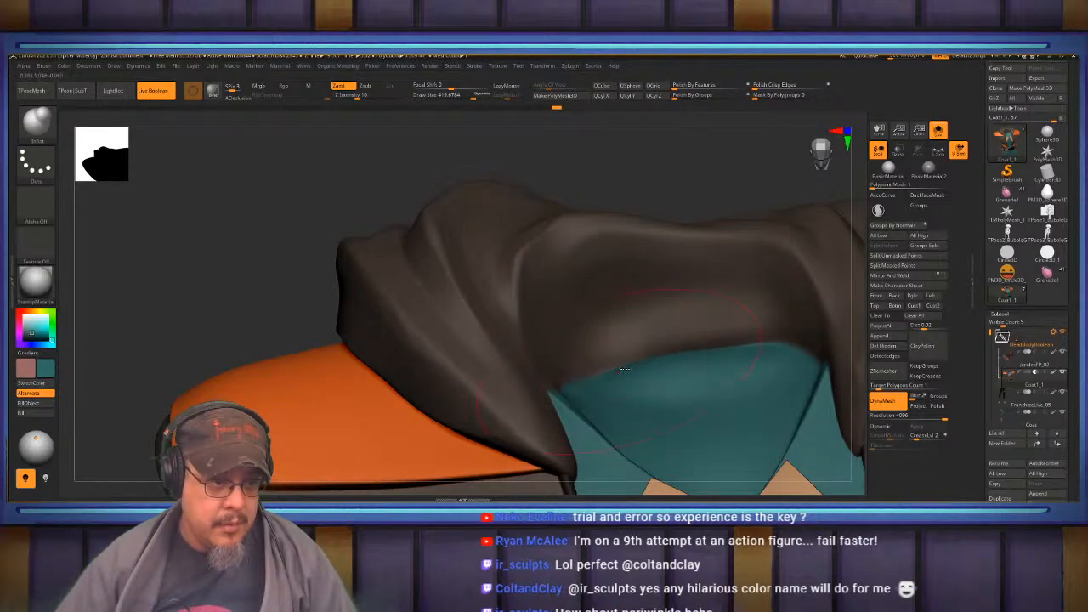
pyautogui.moveTo(748, 340); pyautogui.dragTo(672, 345, button='right')
pyautogui.moveTo(721, 291); pyautogui.dragTo(722, 336)
pyautogui.moveTo(605, 371)
pyautogui.mouseDown(button='right')
pyautogui.moveTo(733, 330)
pyautogui.moveTo(728, 341)
pyautogui.mouseUp(button='right')
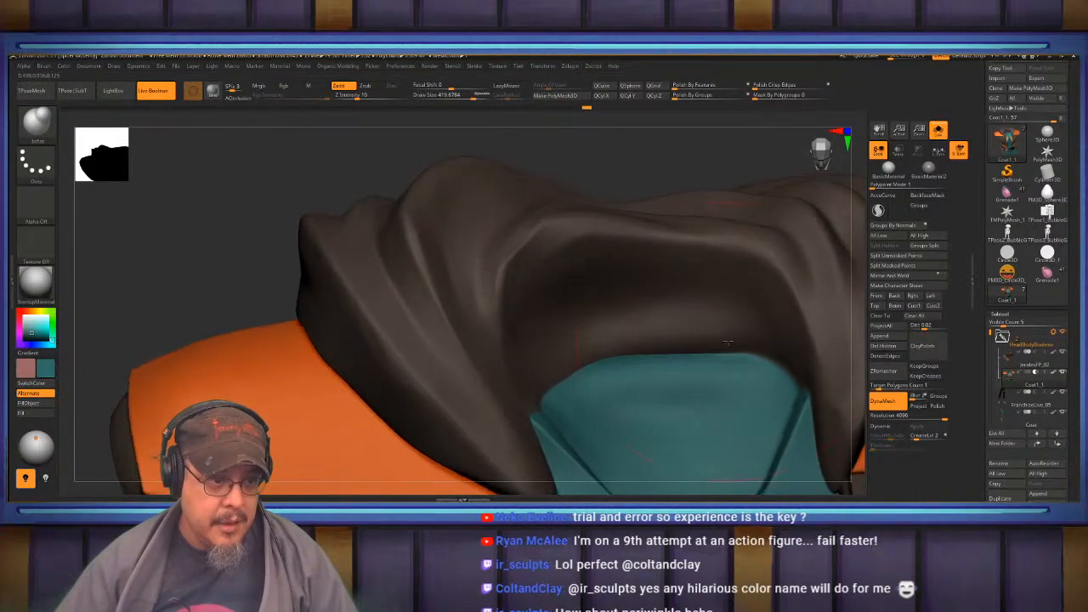
pyautogui.press('ctrl')
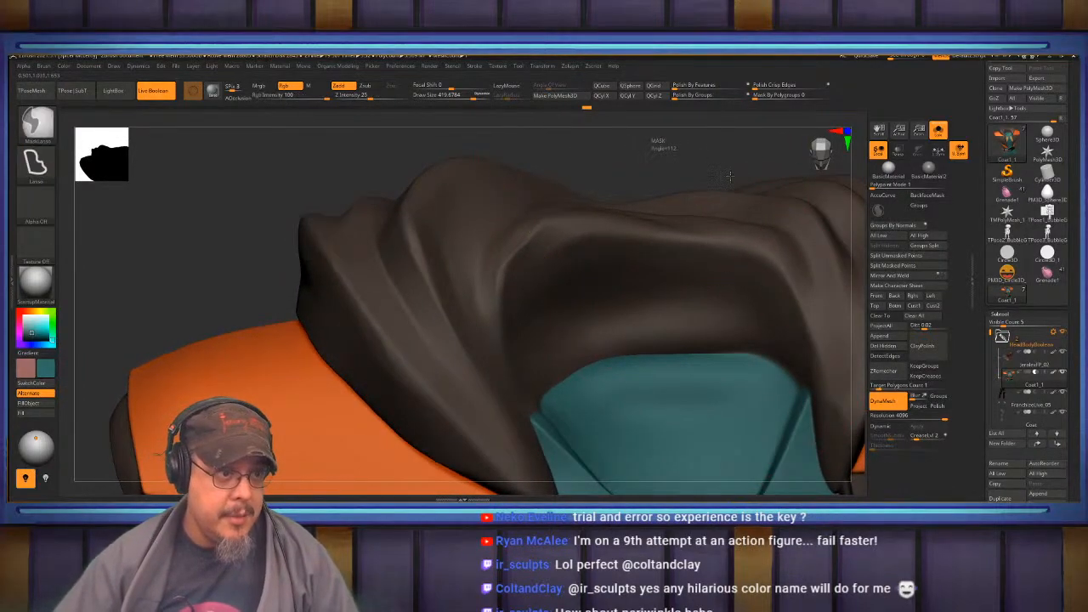
pyautogui.keyDown('ctrl'); pyautogui.moveTo(648, 144); pyautogui.dragTo(730, 177); pyautogui.keyUp('ctrl')
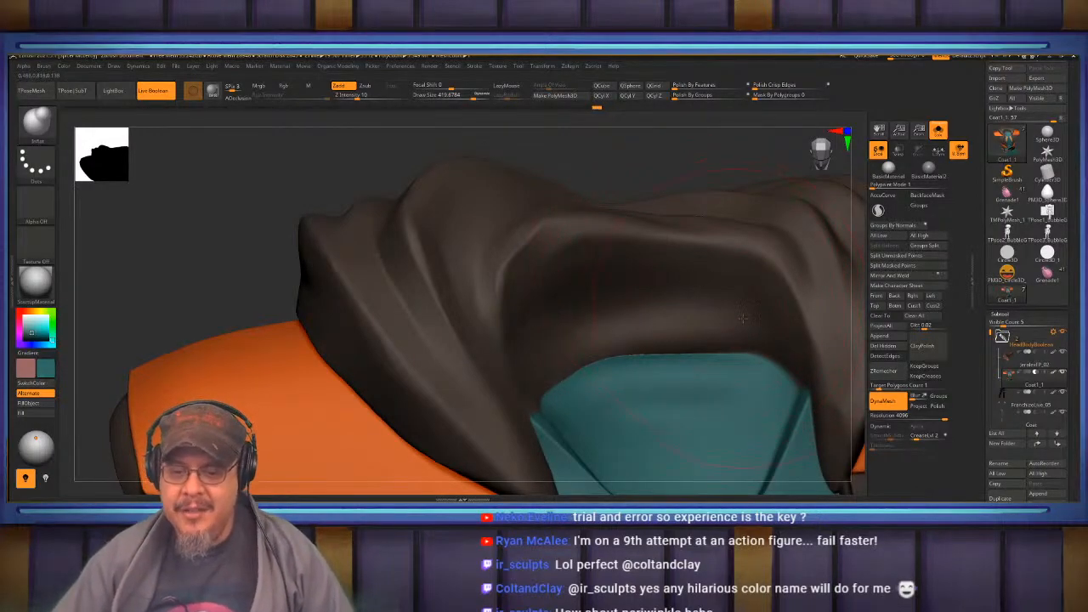
# Reshape the inner hood rim around the neck with the Move brush at a draw size of about 285, and smooth the fold.
pyautogui.moveTo(743, 318)
pyautogui.mouseDown(button='right')
pyautogui.moveTo(678, 361)
pyautogui.moveTo(659, 302)
pyautogui.mouseUp(button='right')
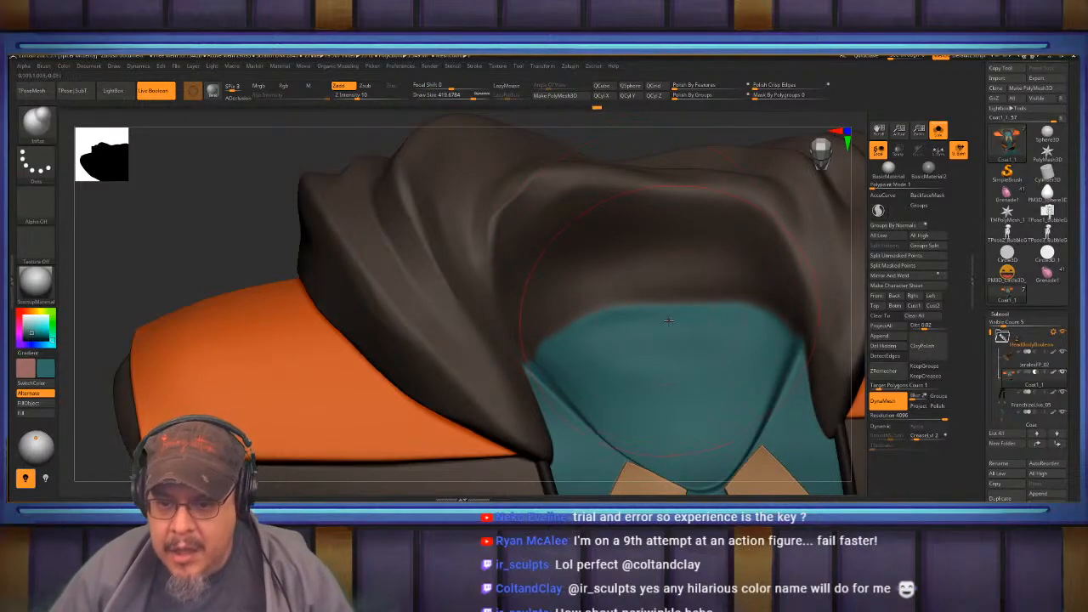
pyautogui.moveTo(678, 338)
pyautogui.mouseDown(button='right')
pyautogui.moveTo(711, 320)
pyautogui.moveTo(698, 282)
pyautogui.mouseUp(button='right')
pyautogui.press('b')
pyautogui.press('m')
pyautogui.press('v')
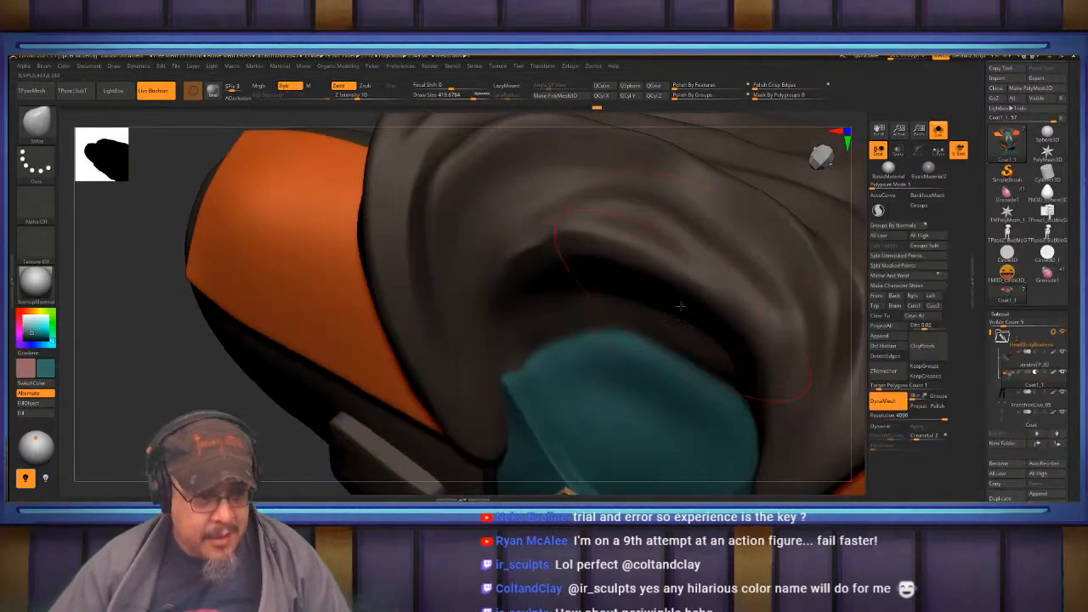
pyautogui.press('s')
pyautogui.moveTo(611, 303); pyautogui.dragTo(598, 305)
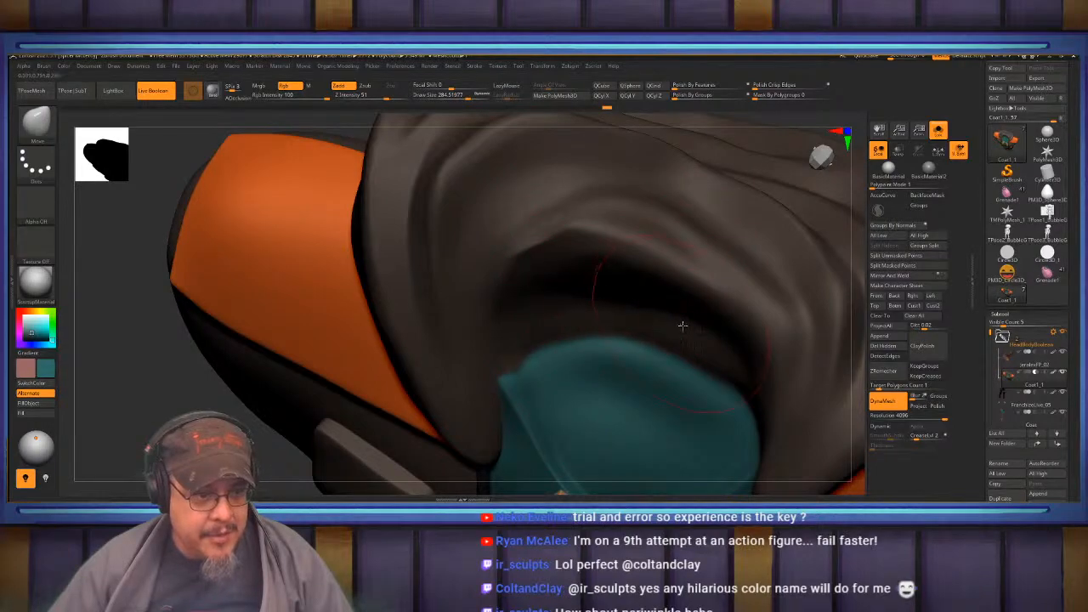
pyautogui.moveTo(730, 375); pyautogui.dragTo(706, 361)
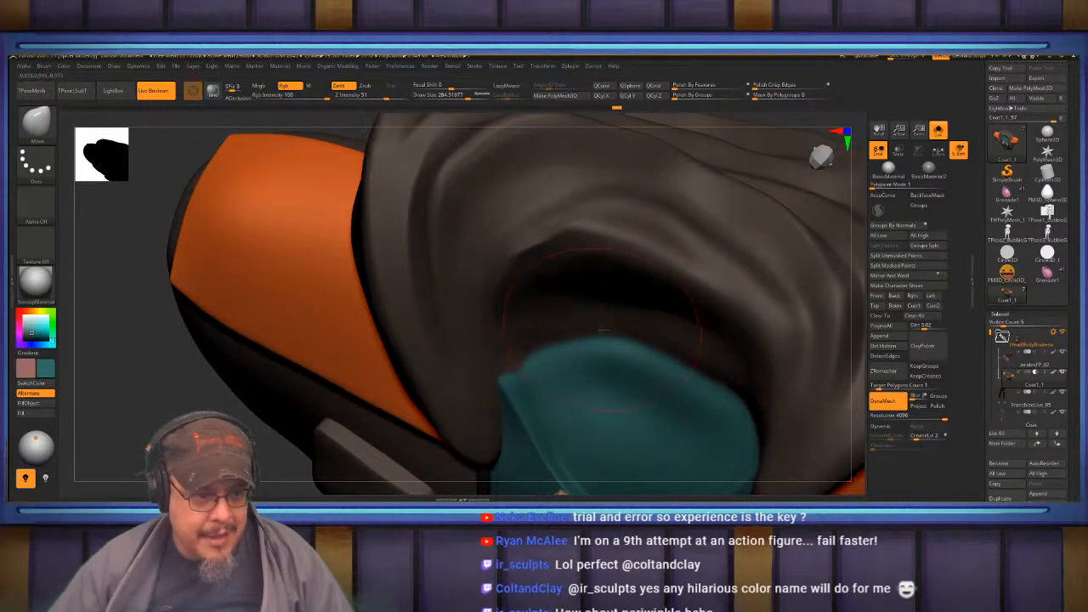
pyautogui.keyDown('shift'); pyautogui.moveTo(621, 311); pyautogui.dragTo(587, 255); pyautogui.keyUp('shift')
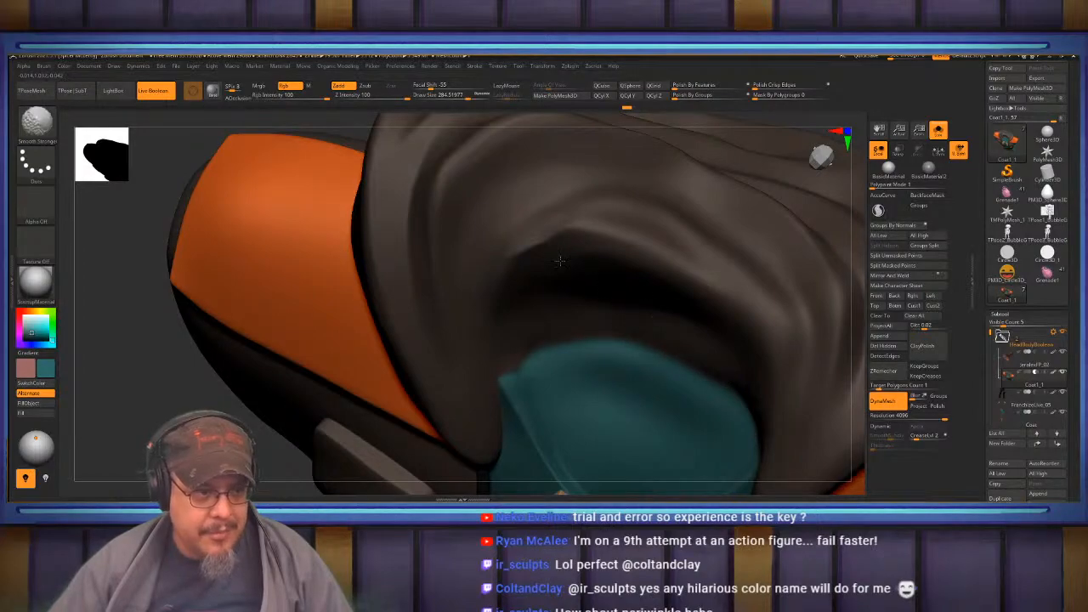
# Build up the teal neck surface inside the hood with the FormSoft brush and smooth it.
pyautogui.moveTo(630, 280)
pyautogui.mouseDown(button='right')
pyautogui.moveTo(583, 361)
pyautogui.moveTo(633, 312)
pyautogui.mouseUp(button='right')
pyautogui.press('b')
pyautogui.press('f')
pyautogui.press('s')
pyautogui.moveTo(598, 311); pyautogui.dragTo(652, 375)
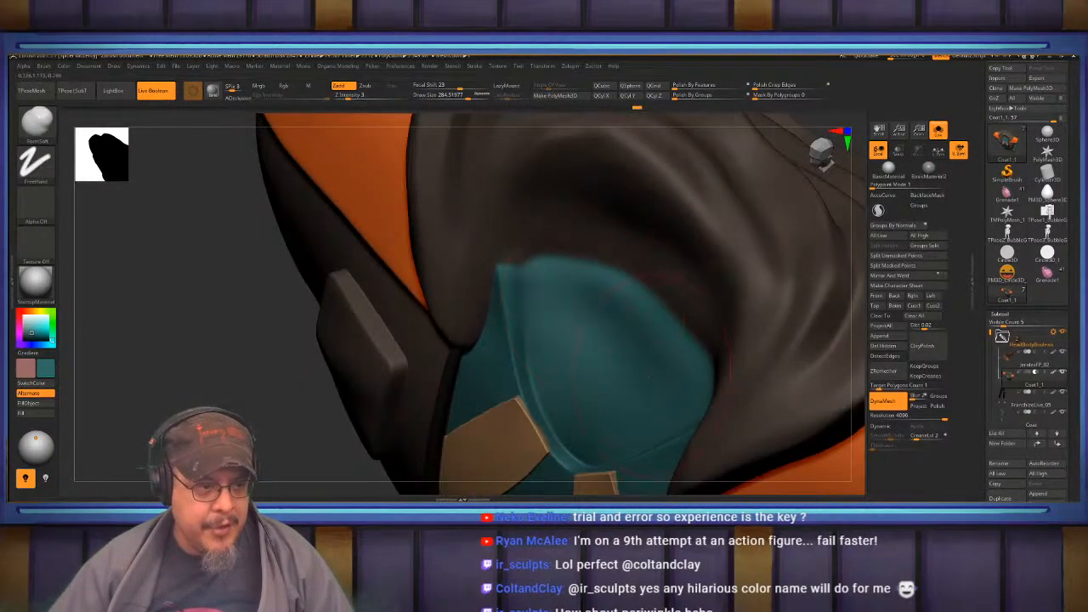
pyautogui.moveTo(593, 313)
pyautogui.mouseDown()
pyautogui.moveTo(602, 339)
pyautogui.moveTo(682, 398)
pyautogui.mouseUp()
pyautogui.press('shift')
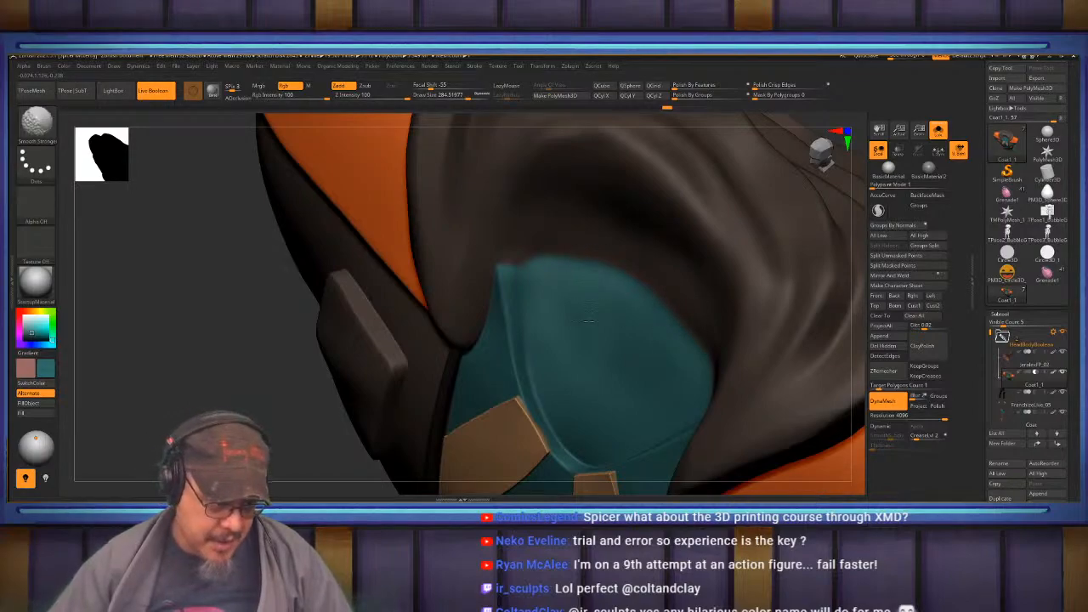
pyautogui.keyDown('shift'); pyautogui.moveTo(578, 330); pyautogui.dragTo(538, 333); pyautogui.keyUp('shift')
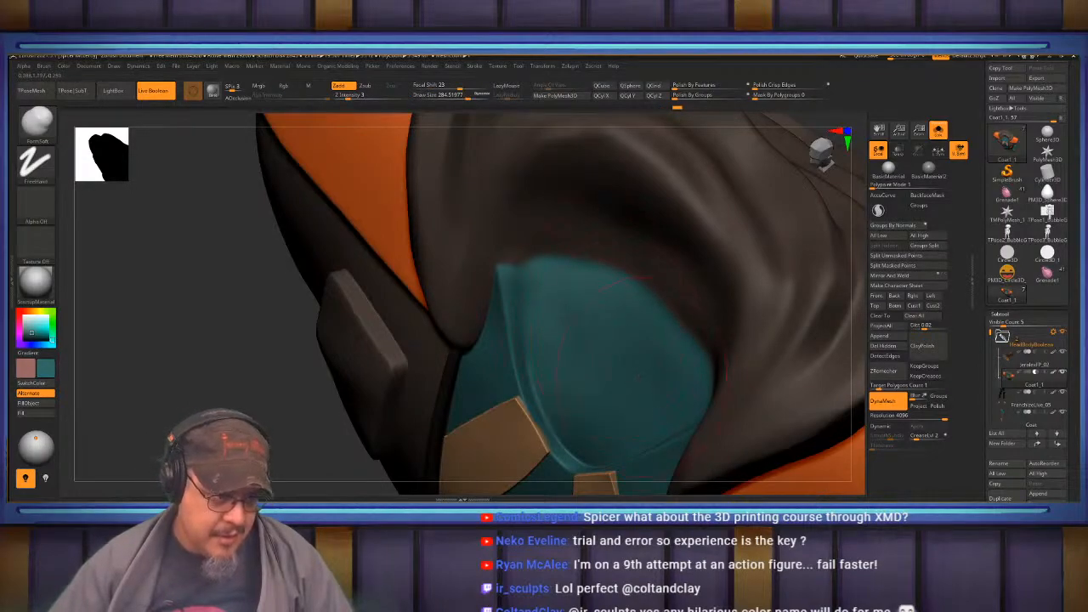
# Build up the teal neck surface beside the raised collar rim with FormSoft, and smooth it with Smooth Stronger at a draw size of about 90.
pyautogui.moveTo(623, 350); pyautogui.dragTo(576, 249)
pyautogui.moveTo(574, 317); pyautogui.dragTo(606, 307)
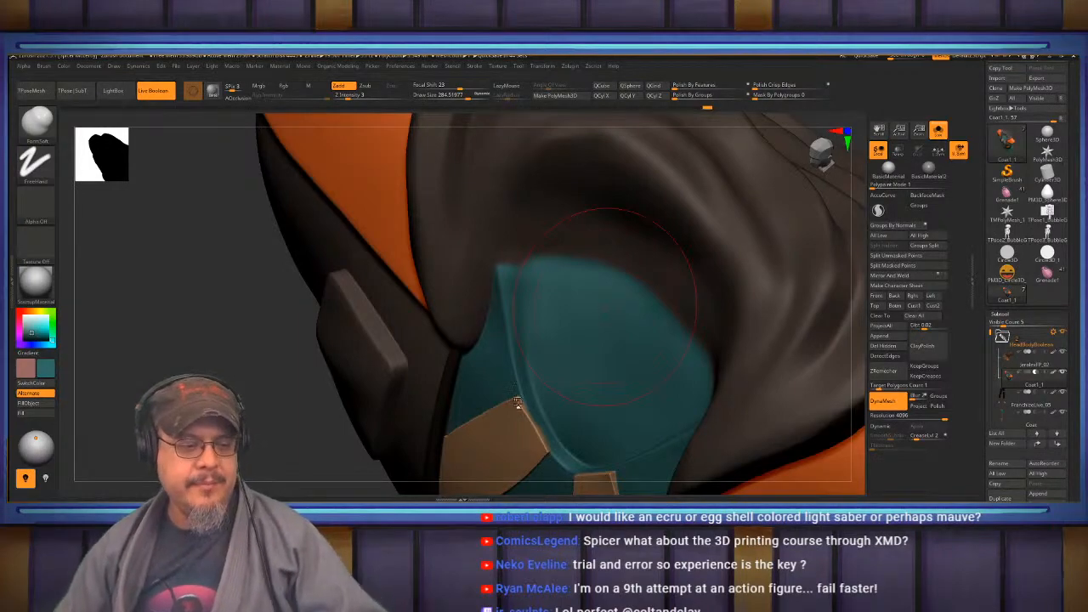
pyautogui.moveTo(532, 376)
pyautogui.mouseDown(button='right')
pyautogui.moveTo(568, 358)
pyautogui.moveTo(594, 368)
pyautogui.moveTo(591, 336)
pyautogui.moveTo(605, 380)
pyautogui.mouseUp(button='right')
pyautogui.press('s')
pyautogui.press('shift')
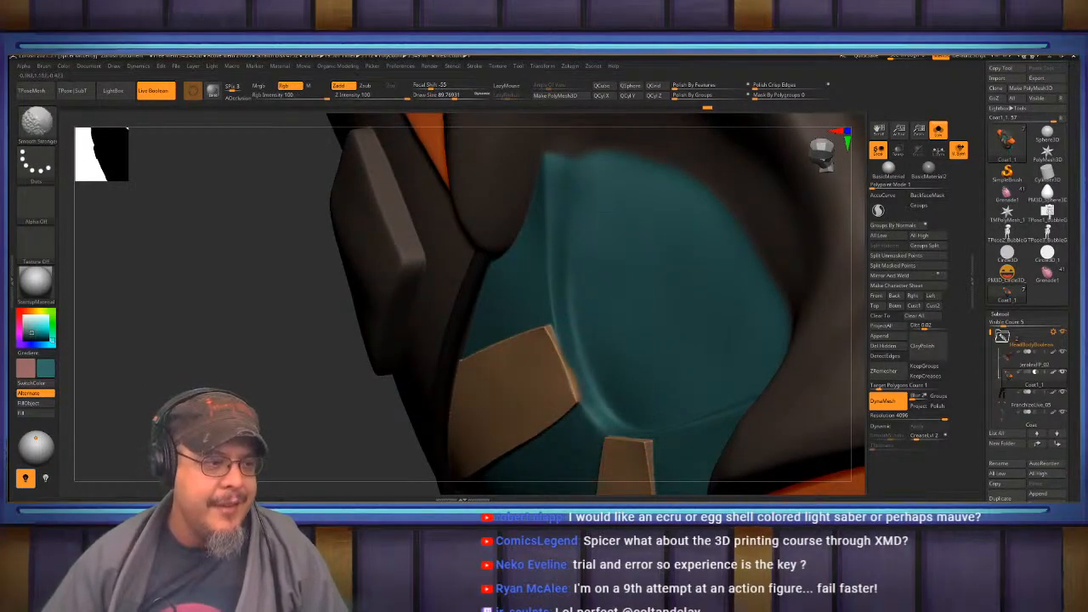
pyautogui.moveTo(593, 299); pyautogui.dragTo(632, 383, button='right')
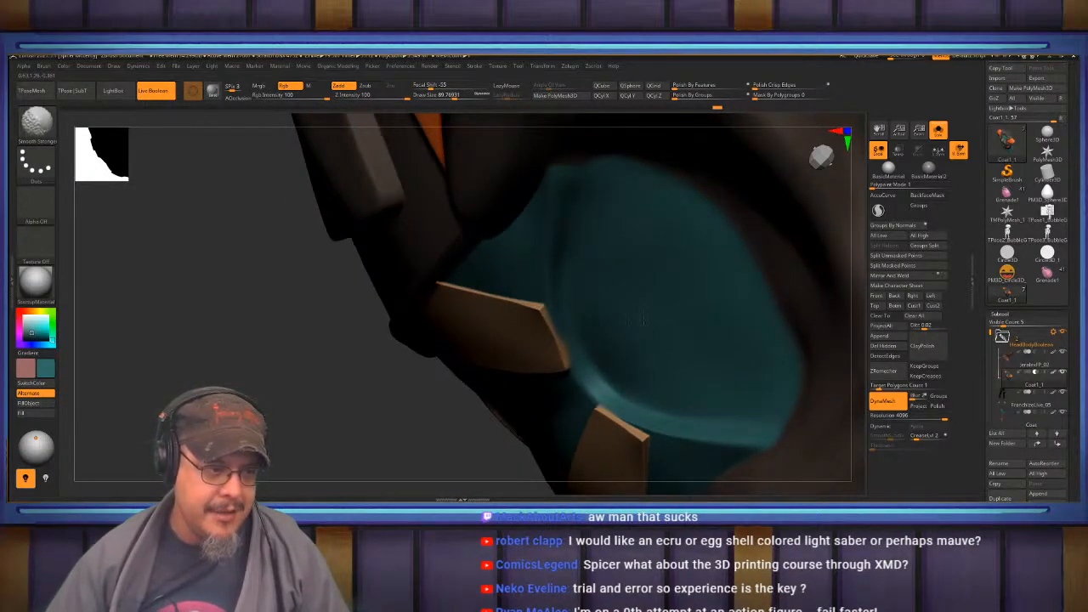
# Reshape the teal neck surface inside the collar with the Move brush at a draw size of about 220.
pyautogui.moveTo(646, 324)
pyautogui.mouseDown(button='right')
pyautogui.moveTo(629, 285)
pyautogui.moveTo(638, 272)
pyautogui.moveTo(610, 260)
pyautogui.moveTo(653, 265)
pyautogui.moveTo(692, 297)
pyautogui.moveTo(716, 357)
pyautogui.moveTo(668, 336)
pyautogui.moveTo(623, 295)
pyautogui.moveTo(636, 318)
pyautogui.mouseUp(button='right')
pyautogui.press('b')
pyautogui.press('m')
pyautogui.press('v')
pyautogui.press('s')
pyautogui.moveTo(639, 310); pyautogui.dragTo(653, 310)
pyautogui.moveTo(629, 311); pyautogui.dragTo(521, 311, button='right')
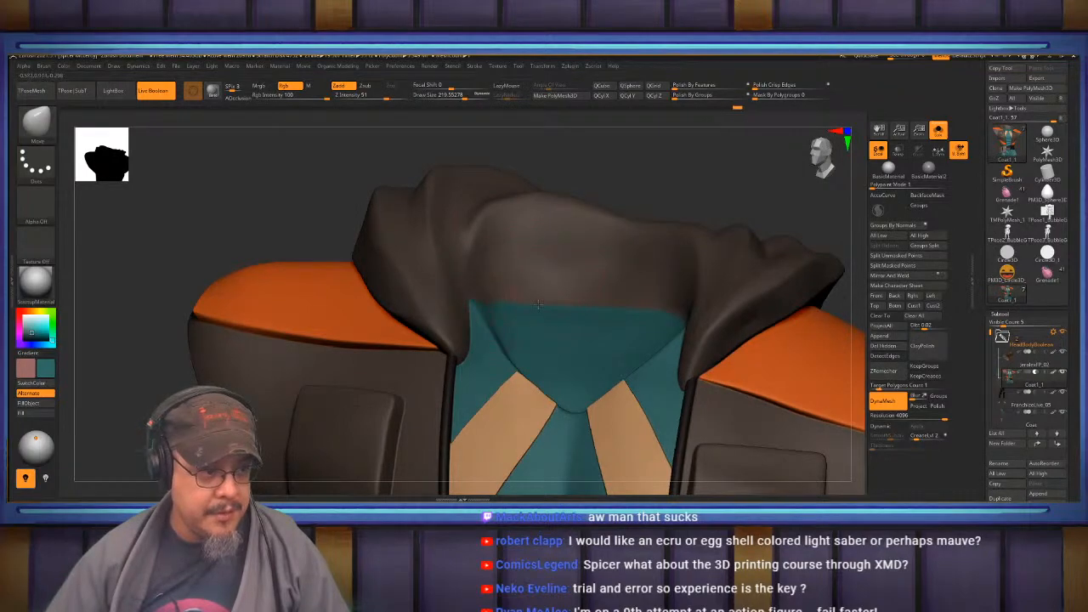
pyautogui.moveTo(566, 306); pyautogui.dragTo(519, 328, button='right')
# Examine the head's neck base alone and with the coat toggled to judge the Live Boolean cut.
pyautogui.click(1046, 363)
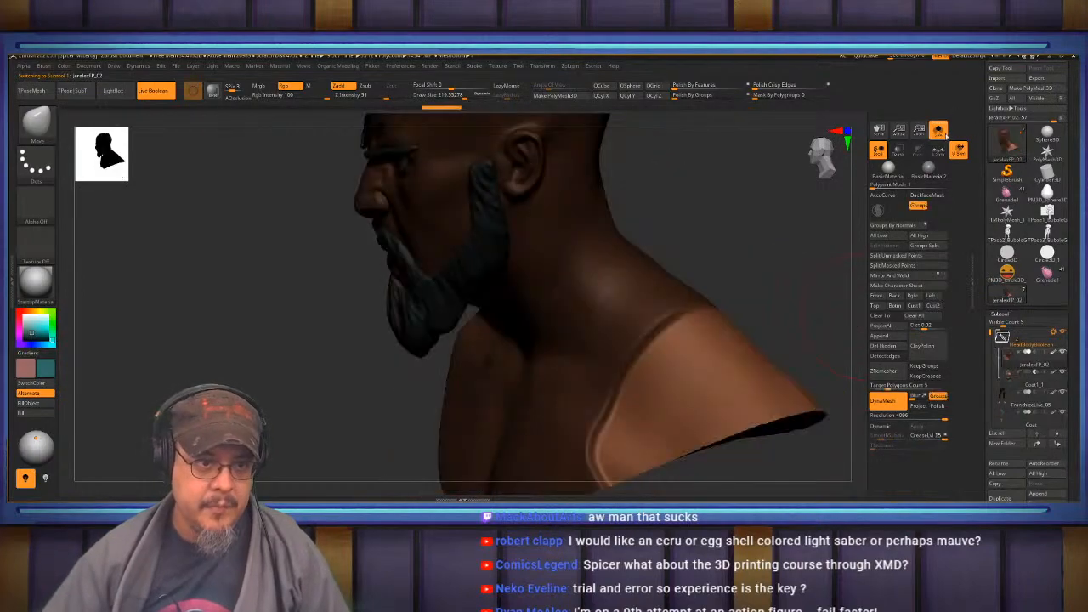
pyautogui.moveTo(712, 243); pyautogui.dragTo(752, 241, button='right')
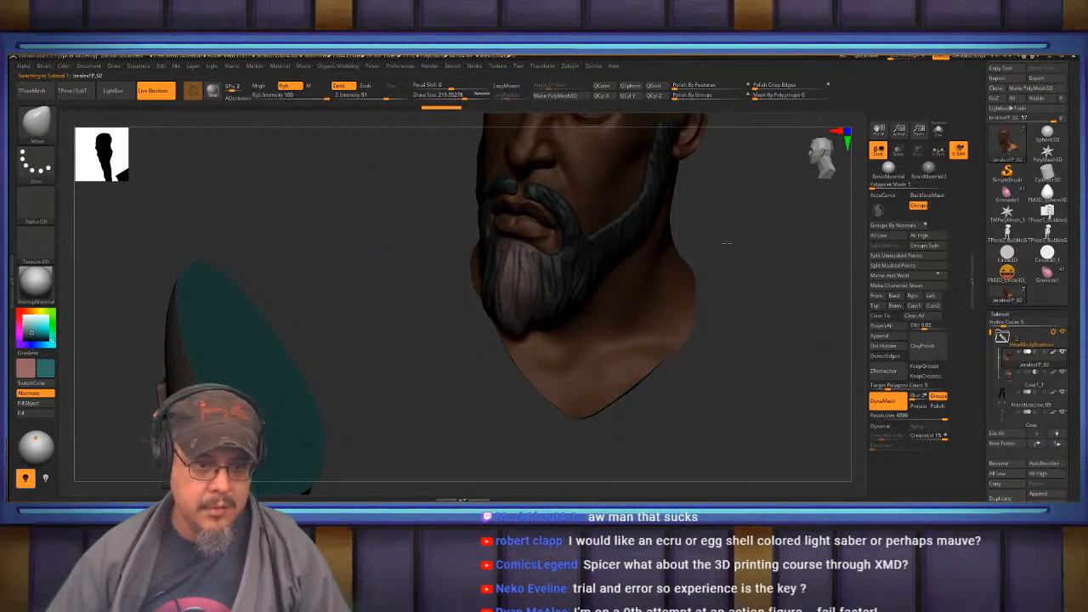
pyautogui.moveTo(727, 244)
pyautogui.mouseDown()
pyautogui.moveTo(769, 241)
pyautogui.moveTo(718, 243)
pyautogui.mouseUp()
pyautogui.click(1063, 372)
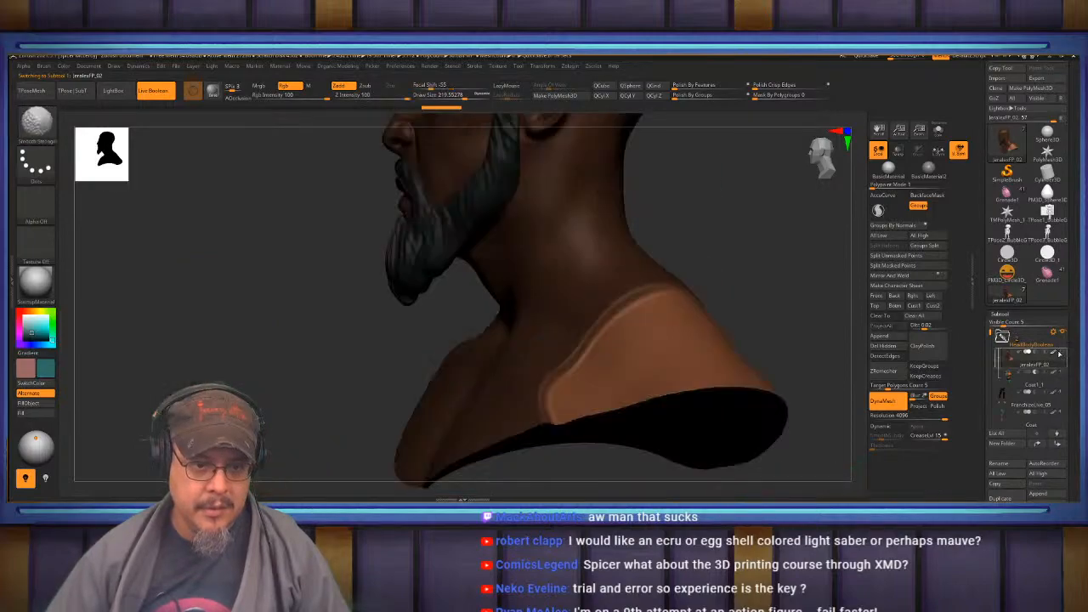
pyautogui.click(1063, 353)
pyautogui.click(1063, 373)
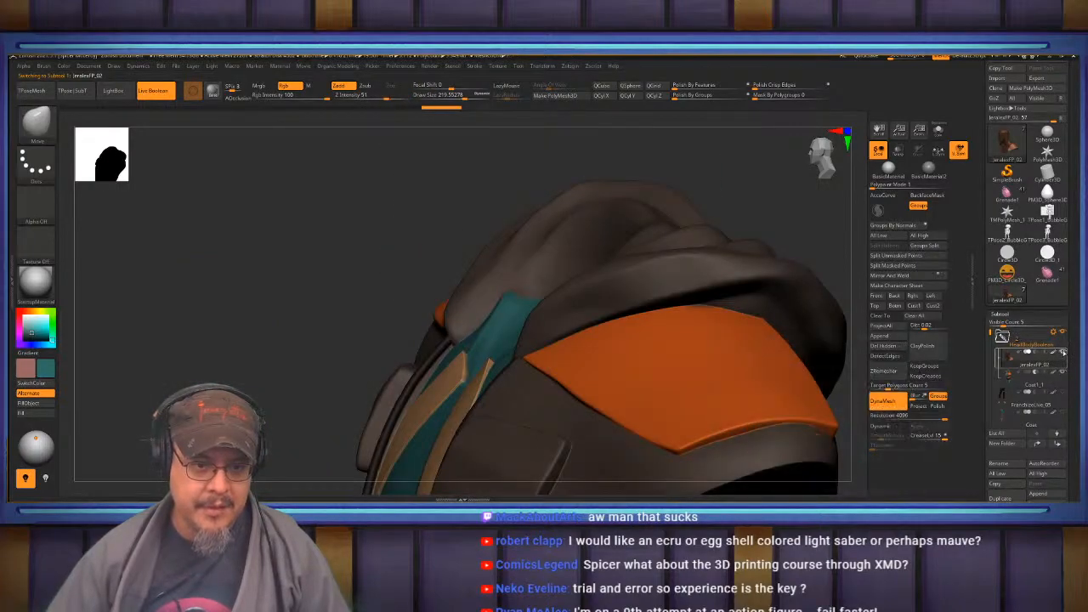
pyautogui.moveTo(409, 231); pyautogui.dragTo(711, 270)
pyautogui.press('f')
pyautogui.keyDown('ctrl'); pyautogui.keyDown('shift'); pyautogui.click(652, 311); pyautogui.keyUp('shift'); pyautogui.keyUp('ctrl')
pyautogui.hotkey('ctrl', 'z')
pyautogui.moveTo(634, 277)
pyautogui.keyDown('ctrl'); pyautogui.mouseDown()
pyautogui.moveTo(653, 335)
pyautogui.moveTo(626, 294)
pyautogui.moveTo(617, 240)
pyautogui.moveTo(662, 236)
pyautogui.moveTo(668, 260)
pyautogui.moveTo(637, 333)
pyautogui.moveTo(646, 370)
pyautogui.moveTo(628, 312)
pyautogui.moveTo(593, 339)
pyautogui.mouseUp(); pyautogui.keyUp('ctrl')
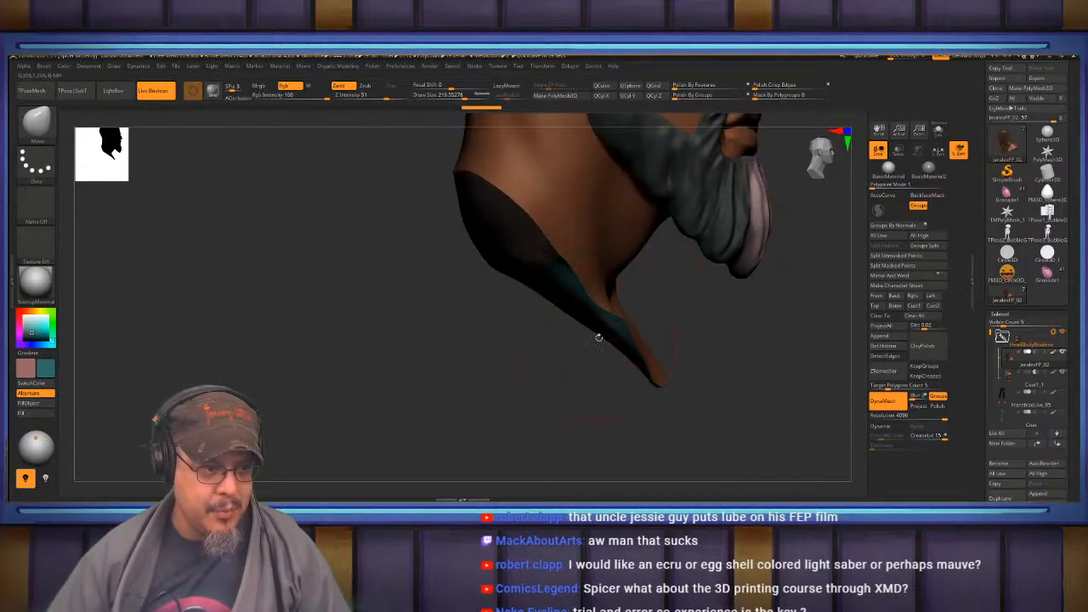
pyautogui.moveTo(707, 329); pyautogui.dragTo(695, 360)
# Isolate the coat and mask the teal neck surface inside the hood with MaskPen at a draw size of about 119.
pyautogui.keyDown('alt'); pyautogui.click(613, 332); pyautogui.keyUp('alt')
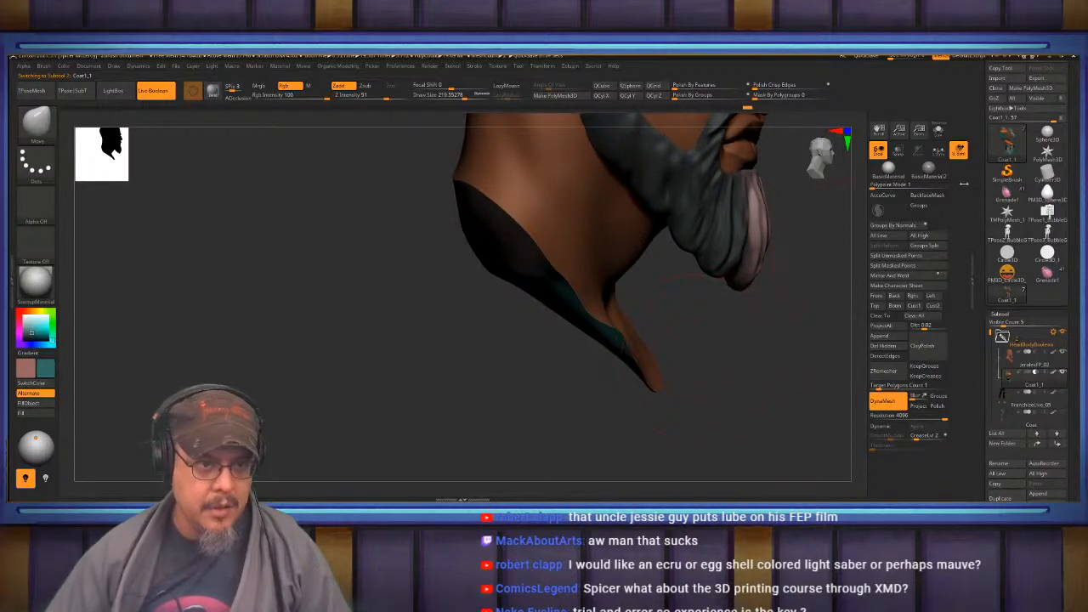
pyautogui.click(939, 130)
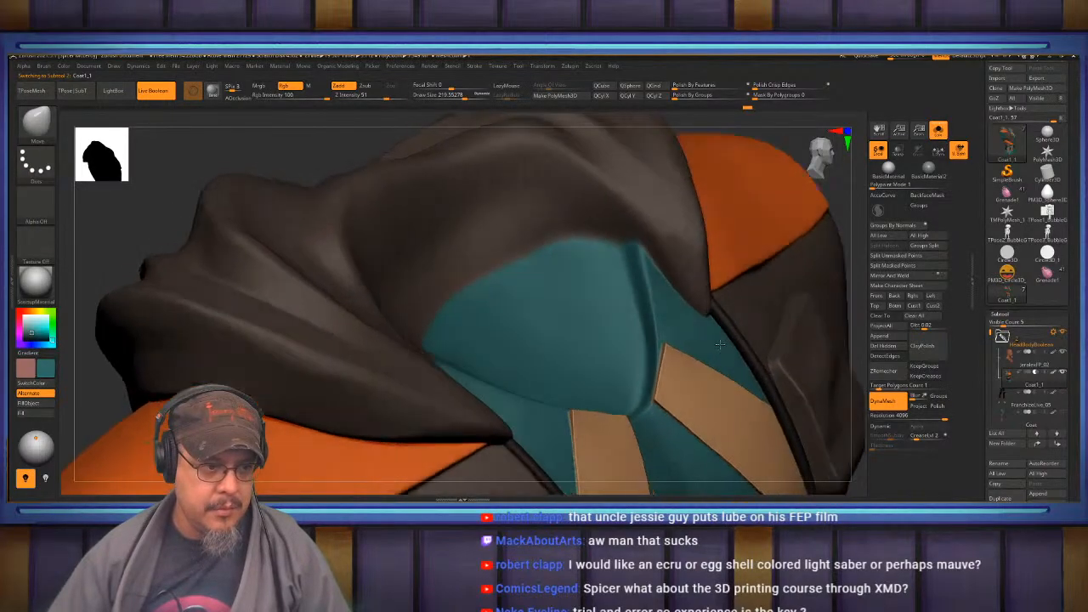
pyautogui.moveTo(730, 366); pyautogui.dragTo(621, 340, button='right')
pyautogui.press('s')
pyautogui.click(539, 299)
pyautogui.press('ctrl')
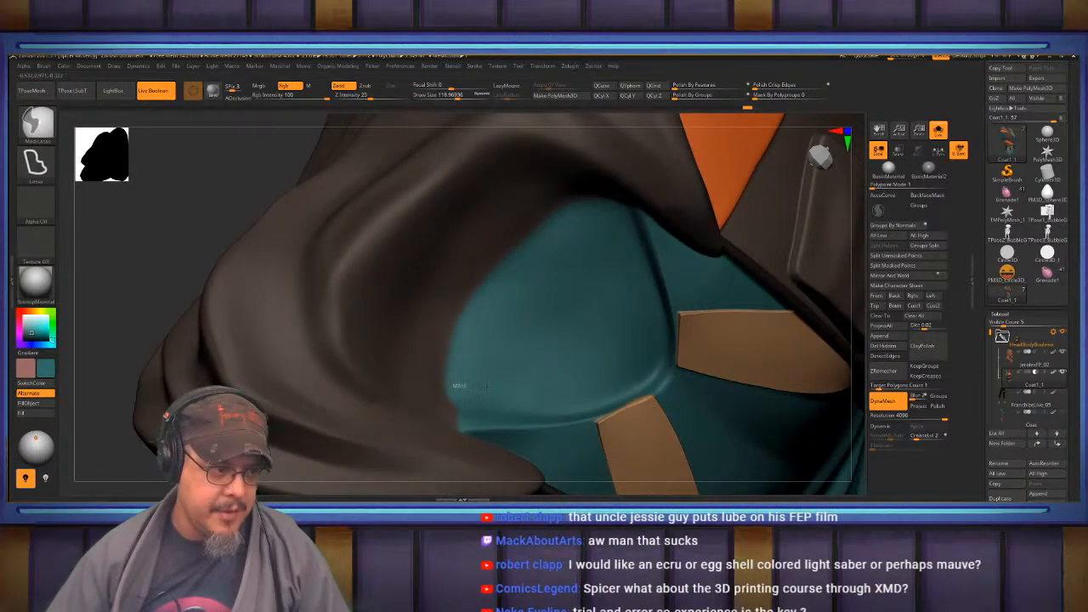
pyautogui.press('b')
pyautogui.press('m')
pyautogui.press('v')
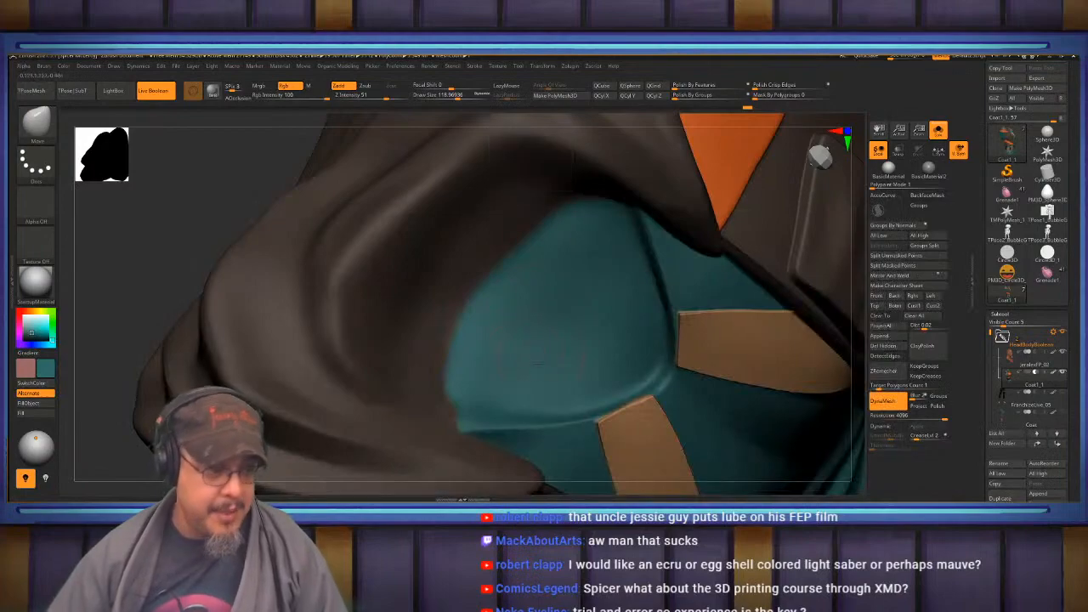
pyautogui.moveTo(457, 388)
pyautogui.keyDown('ctrl'); pyautogui.mouseDown()
pyautogui.moveTo(581, 390)
pyautogui.moveTo(626, 369)
pyautogui.moveTo(645, 332)
pyautogui.moveTo(639, 349)
pyautogui.moveTo(627, 247)
pyautogui.moveTo(591, 222)
pyautogui.moveTo(557, 234)
pyautogui.moveTo(454, 345)
pyautogui.moveTo(578, 357)
pyautogui.moveTo(506, 340)
pyautogui.moveTo(489, 349)
pyautogui.moveTo(630, 329)
pyautogui.mouseUp(); pyautogui.keyUp('ctrl')
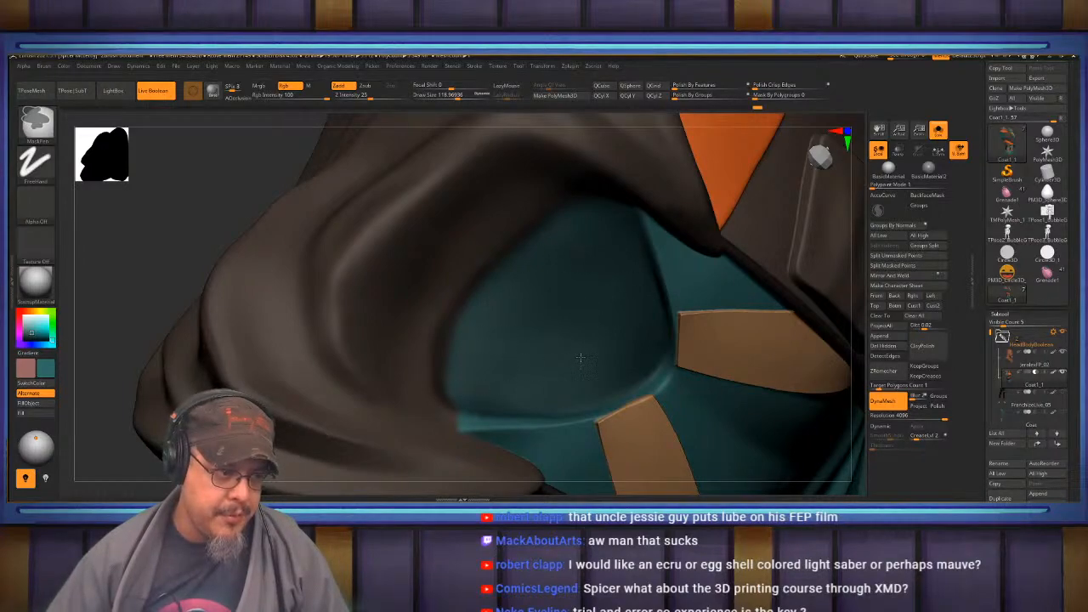
# Refine the mask along the side edge of the teal collar with MaskPen at a draw size of about 58.
pyautogui.moveTo(595, 330)
pyautogui.mouseDown(button='right')
pyautogui.moveTo(690, 259)
pyautogui.moveTo(568, 279)
pyautogui.moveTo(589, 389)
pyautogui.moveTo(544, 342)
pyautogui.mouseUp(button='right')
pyautogui.press('s')
pyautogui.moveTo(553, 343); pyautogui.dragTo(544, 342)
pyautogui.press('ctrl')
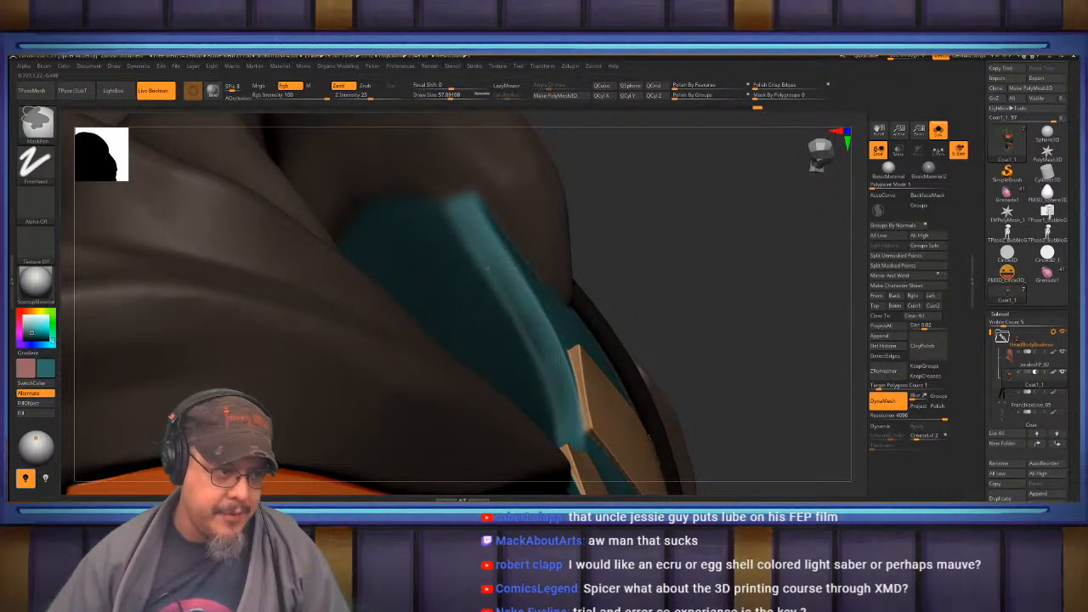
pyautogui.moveTo(521, 290)
pyautogui.keyDown('ctrl'); pyautogui.keyDown('alt'); pyautogui.mouseDown()
pyautogui.moveTo(515, 305)
pyautogui.moveTo(556, 402)
pyautogui.mouseUp(); pyautogui.keyUp('alt'); pyautogui.keyUp('ctrl')
pyautogui.moveTo(557, 404)
pyautogui.keyDown('alt'); pyautogui.mouseDown(button='right')
pyautogui.moveTo(523, 345)
pyautogui.moveTo(520, 239)
pyautogui.moveTo(538, 247)
pyautogui.moveTo(553, 283)
pyautogui.moveTo(444, 139)
pyautogui.mouseUp(button='right'); pyautogui.keyUp('alt')
pyautogui.press('ctrl')
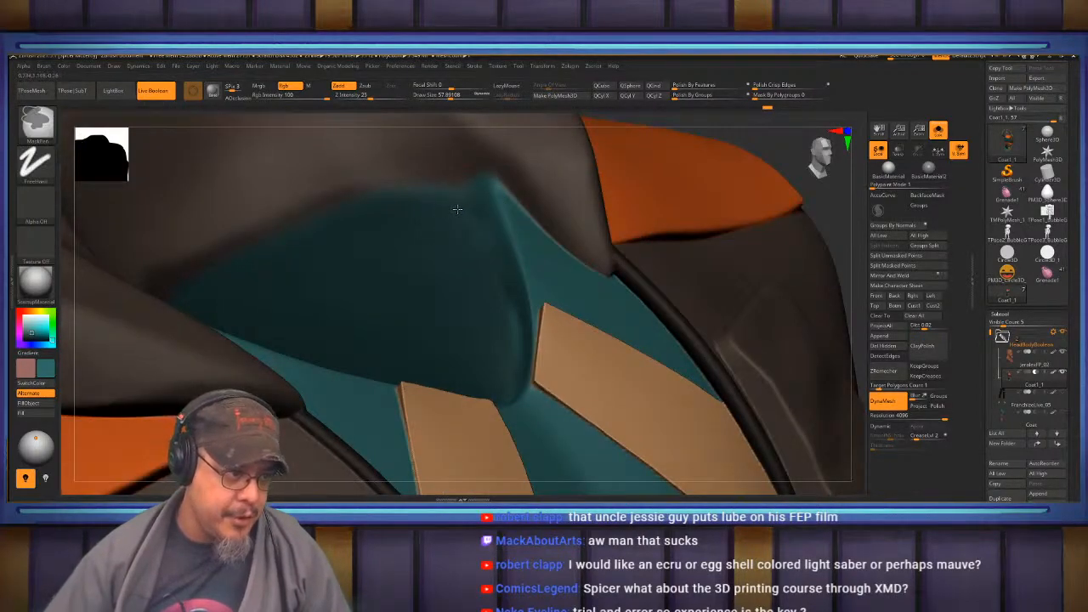
# Extend the mask along the inner collar rim toward the lower corner above the tan lapels.
pyautogui.moveTo(503, 322); pyautogui.dragTo(510, 301, button='right')
pyautogui.keyDown('shift'); pyautogui.moveTo(493, 277); pyautogui.dragTo(506, 346); pyautogui.keyUp('shift')
pyautogui.moveTo(507, 340)
pyautogui.mouseDown(button='right')
pyautogui.moveTo(511, 323)
pyautogui.moveTo(517, 339)
pyautogui.mouseUp(button='right')
pyautogui.press('ctrl')
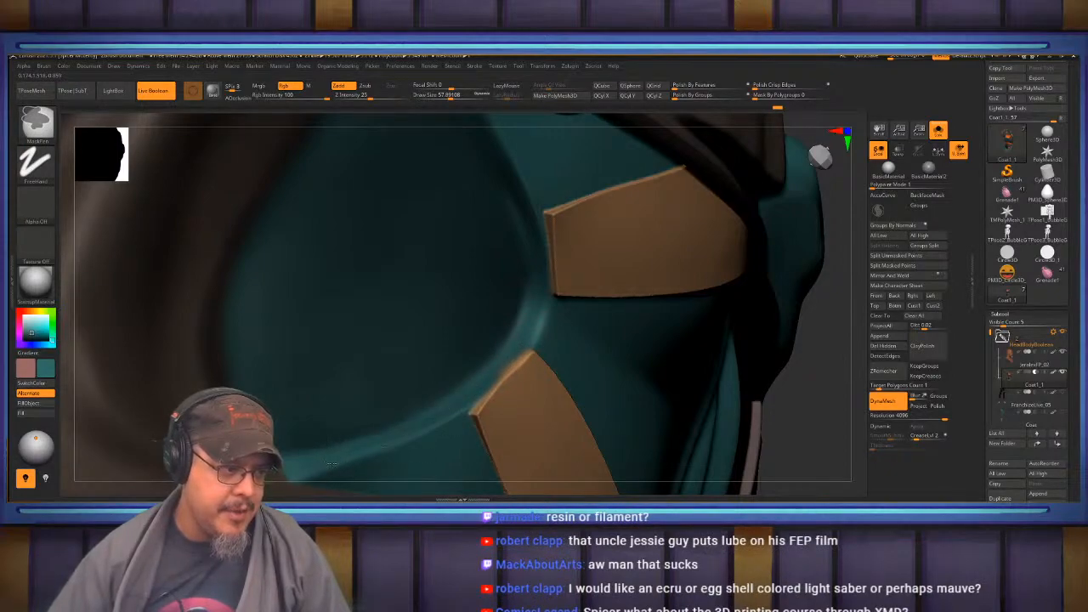
pyautogui.moveTo(531, 348); pyautogui.dragTo(455, 241, button='right')
pyautogui.press('ctrl')
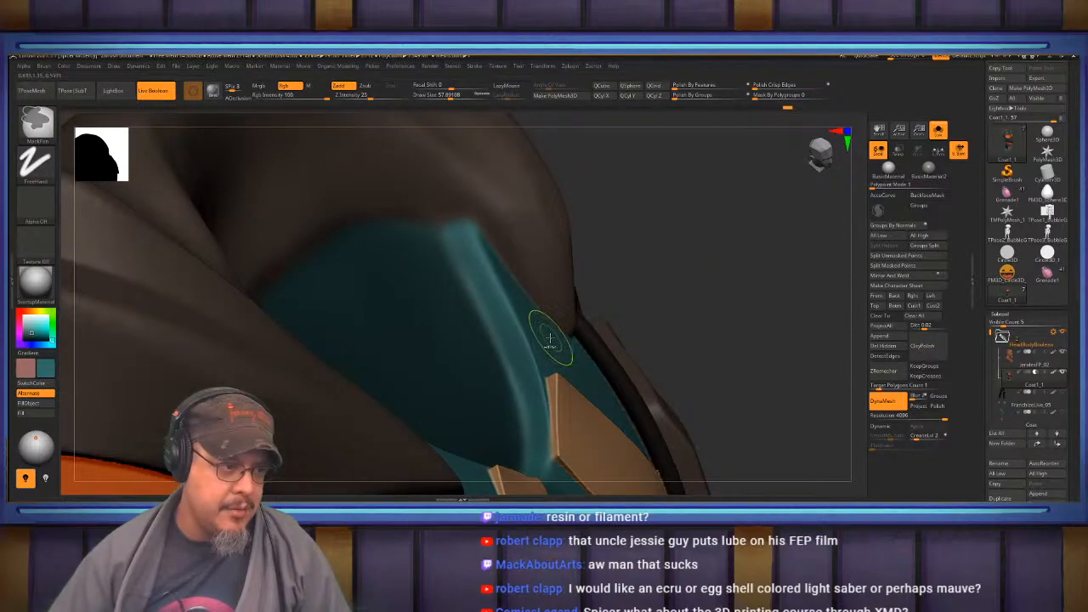
# Blur the mask on the teal neck surface three times and invert it.
pyautogui.click(1000, 314)
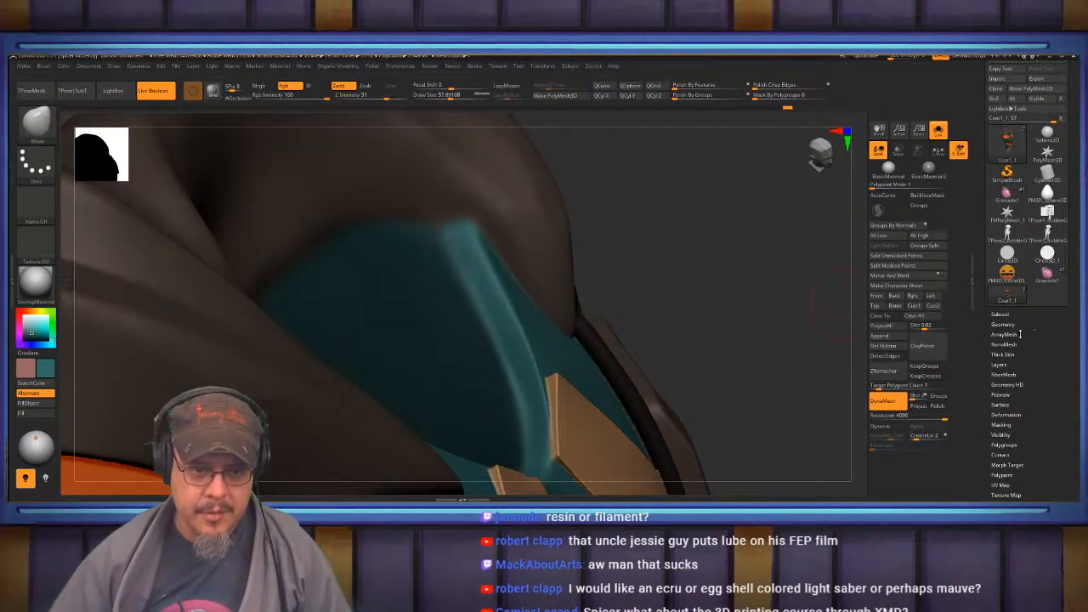
pyautogui.click(1002, 424)
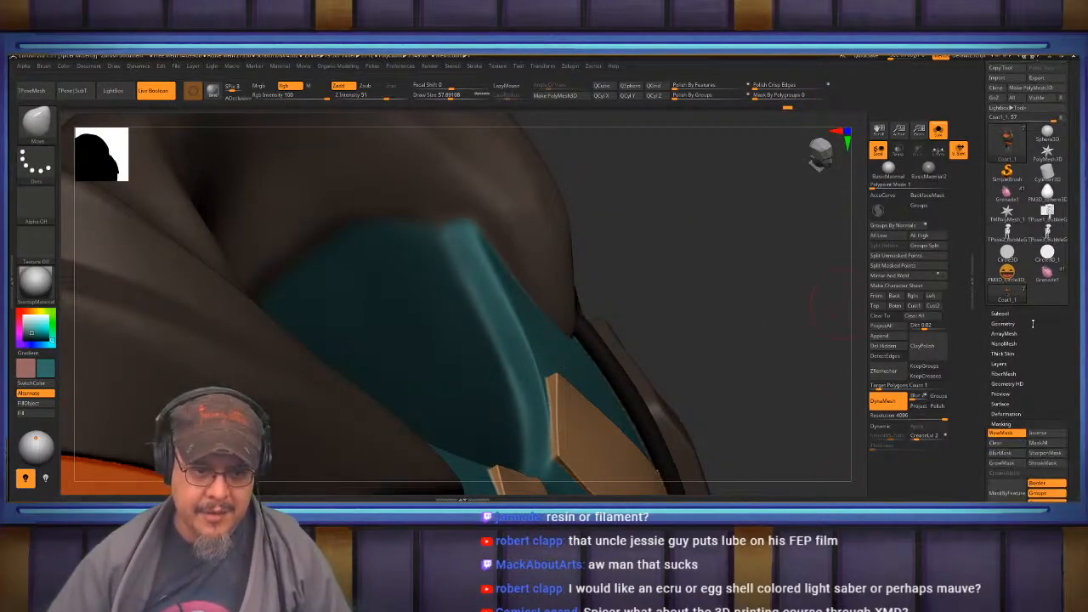
pyautogui.click(1004, 453)
pyautogui.click(1001, 453)
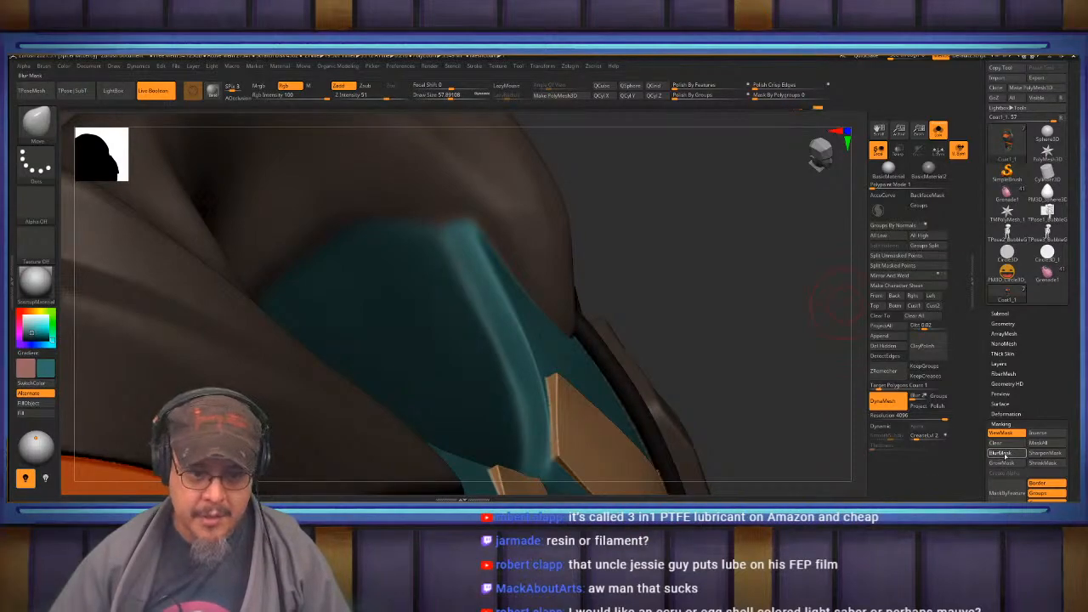
pyautogui.click(1003, 454)
pyautogui.moveTo(739, 315); pyautogui.dragTo(785, 291)
pyautogui.press('f')
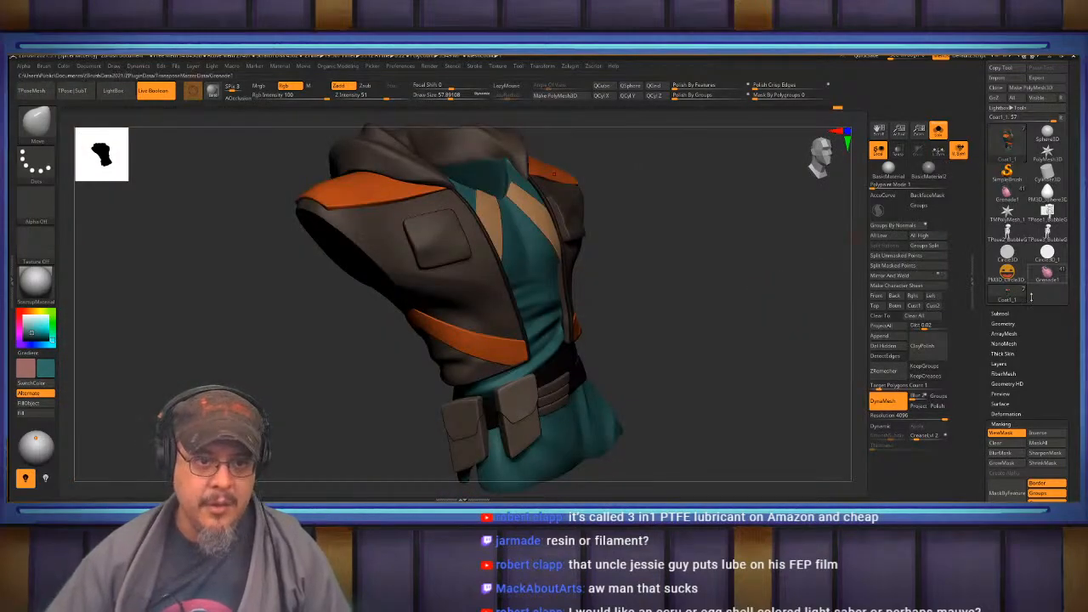
pyautogui.click(1001, 313)
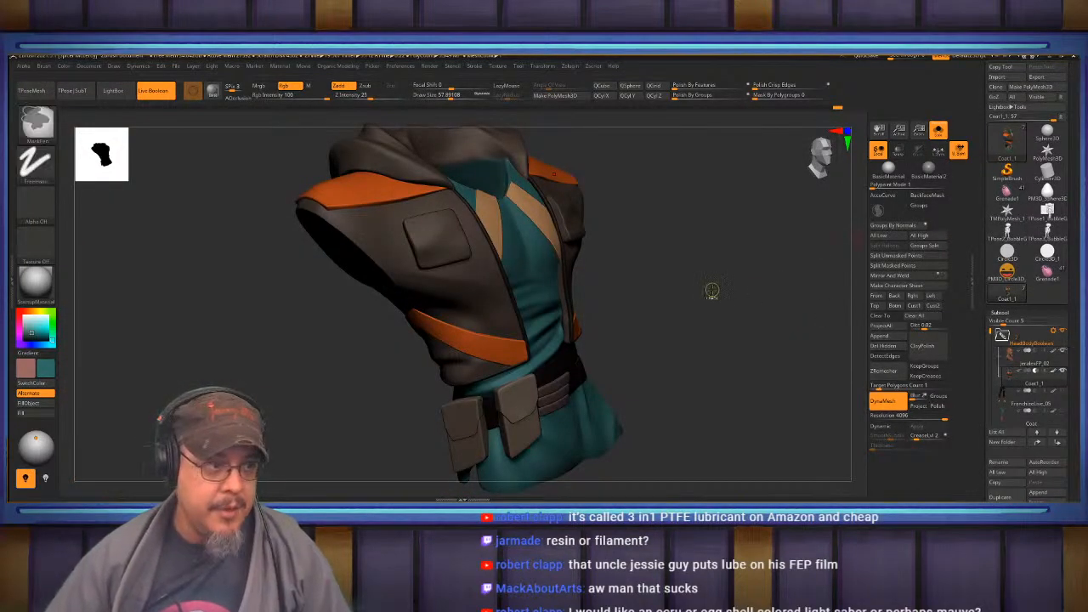
pyautogui.keyDown('ctrl'); pyautogui.click(713, 292); pyautogui.keyUp('ctrl')
pyautogui.keyDown('alt'); pyautogui.moveTo(713, 294); pyautogui.dragTo(715, 358); pyautogui.keyUp('alt')
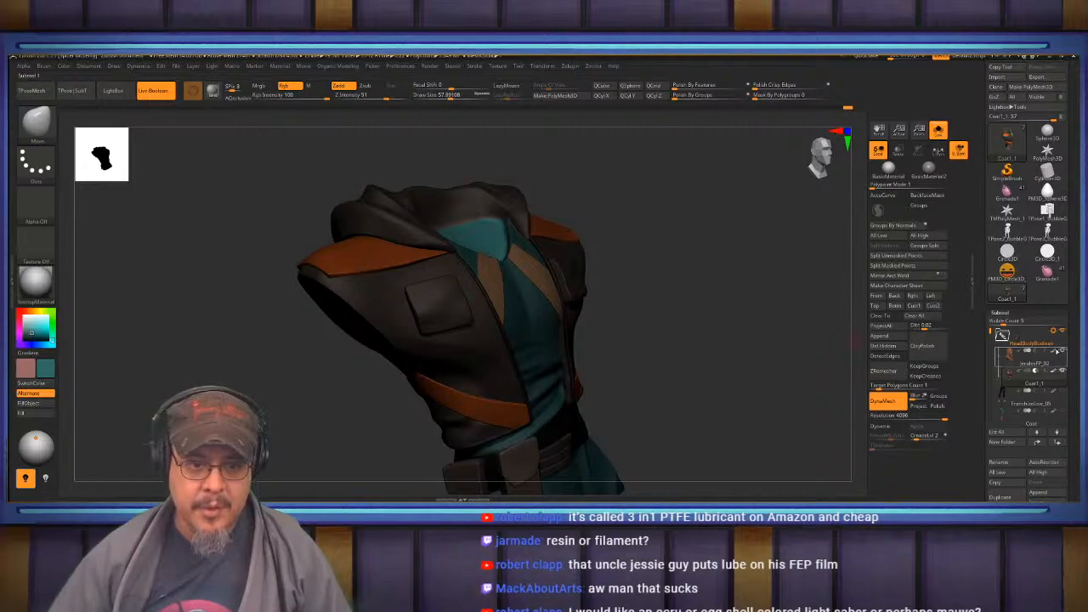
# Bring the head back into view and shift the coat's unmasked neck surface with the Move brush at a draw size of about 538.
pyautogui.click(1033, 363)
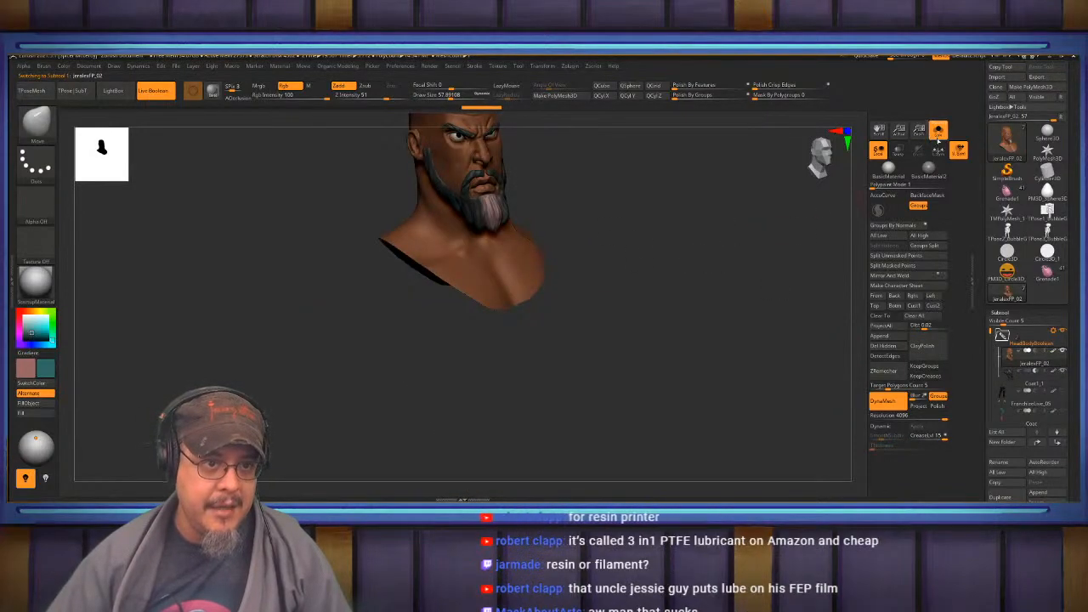
pyautogui.moveTo(653, 283)
pyautogui.mouseDown()
pyautogui.moveTo(631, 345)
pyautogui.moveTo(650, 328)
pyautogui.mouseUp()
pyautogui.press('b')
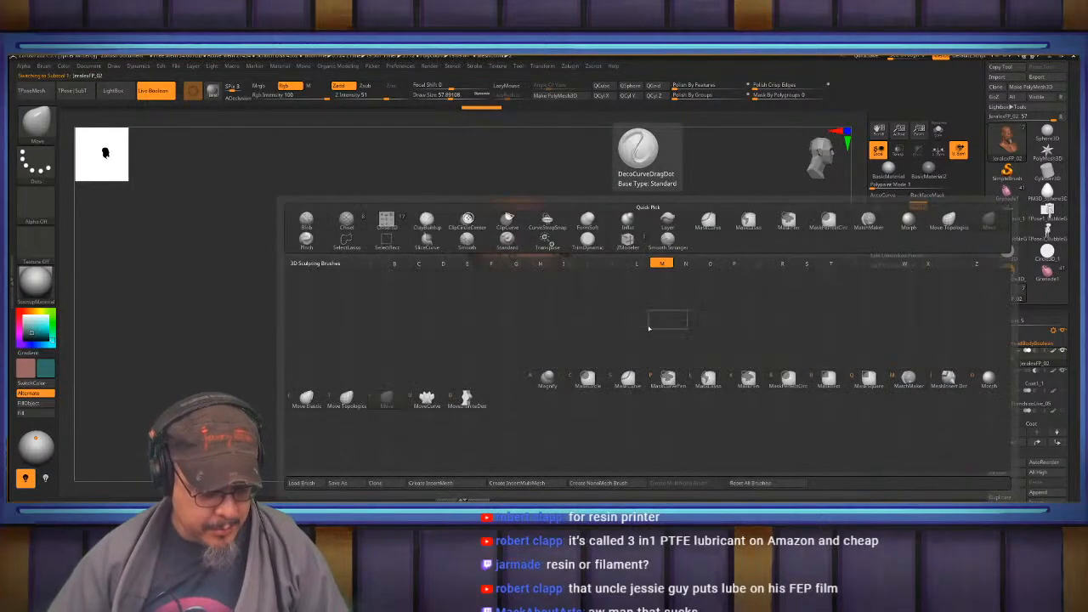
pyautogui.press('v')
pyautogui.click(1033, 382)
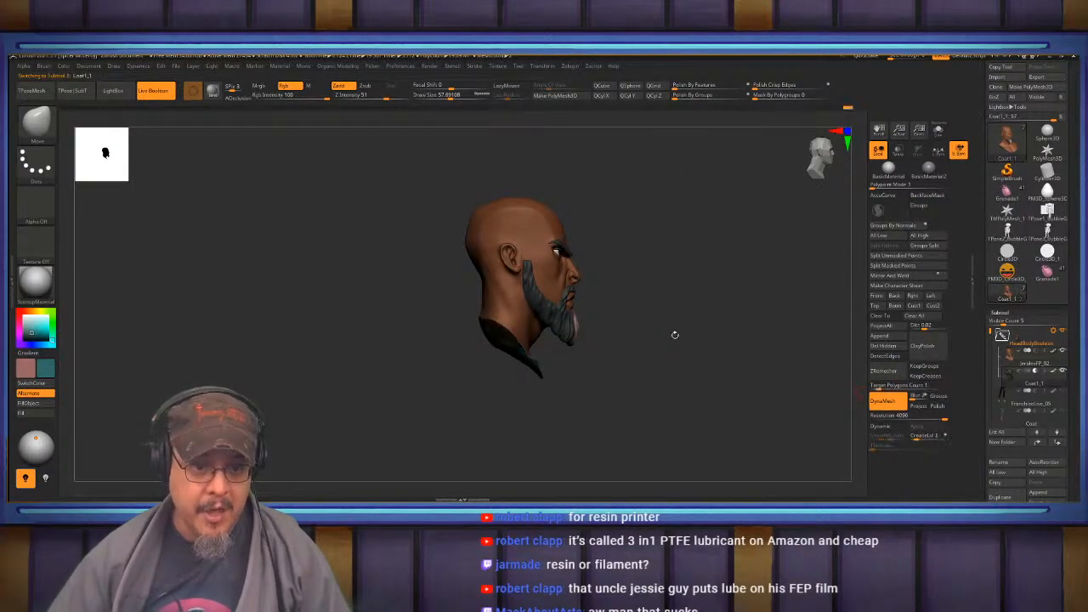
pyautogui.moveTo(658, 342)
pyautogui.mouseDown()
pyautogui.moveTo(687, 386)
pyautogui.moveTo(651, 340)
pyautogui.moveTo(653, 426)
pyautogui.moveTo(656, 303)
pyautogui.moveTo(644, 334)
pyautogui.mouseUp()
pyautogui.press('s')
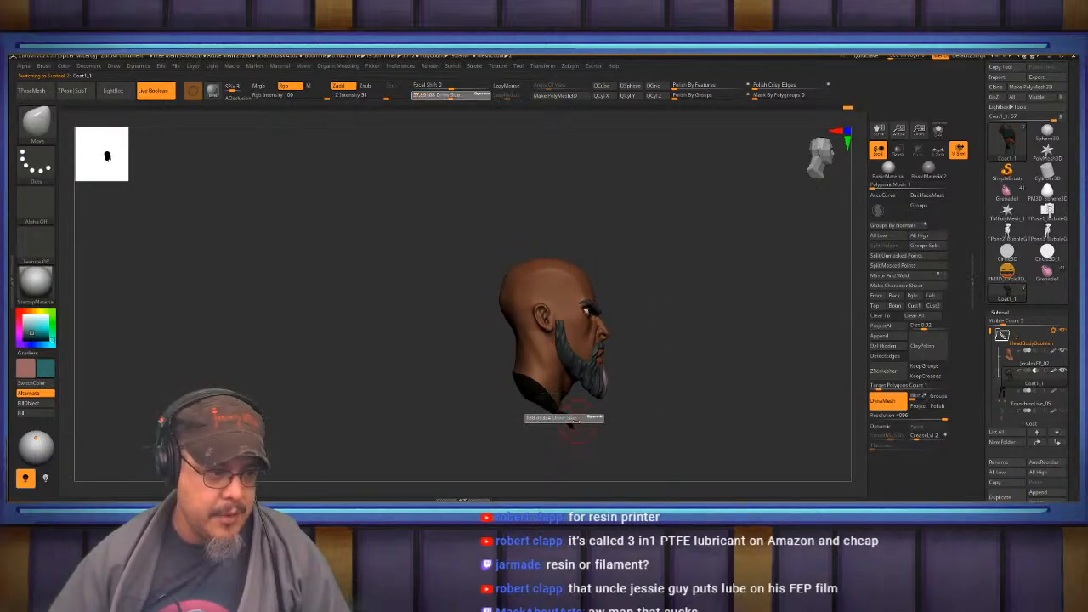
pyautogui.moveTo(591, 423); pyautogui.dragTo(583, 422)
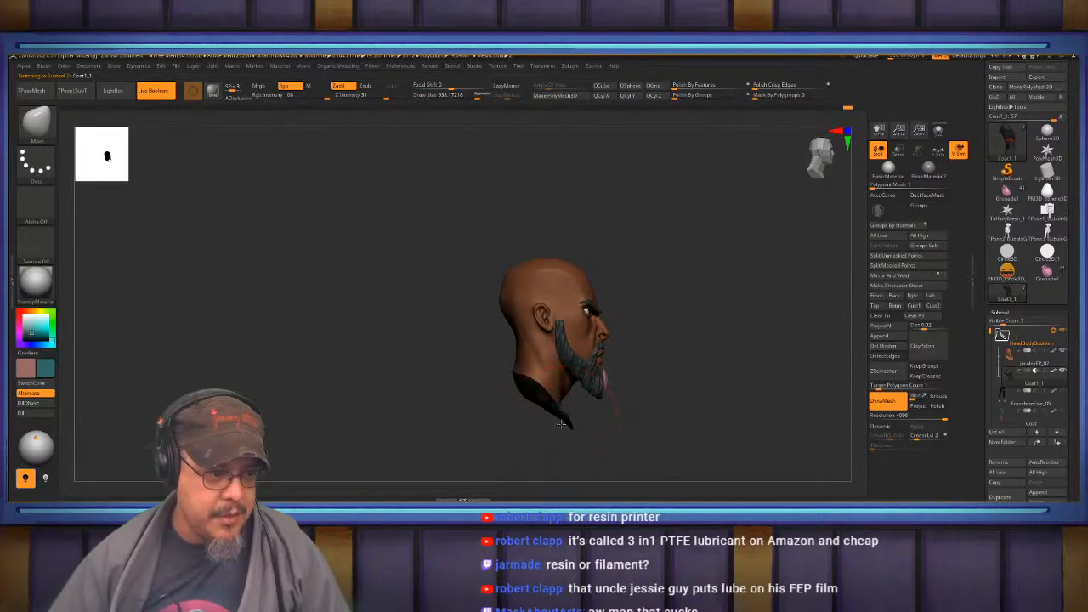
pyautogui.moveTo(653, 385); pyautogui.dragTo(608, 361)
pyautogui.keyDown('alt'); pyautogui.moveTo(637, 456); pyautogui.dragTo(704, 462); pyautogui.keyUp('alt')
pyautogui.moveTo(545, 427); pyautogui.dragTo(561, 404)
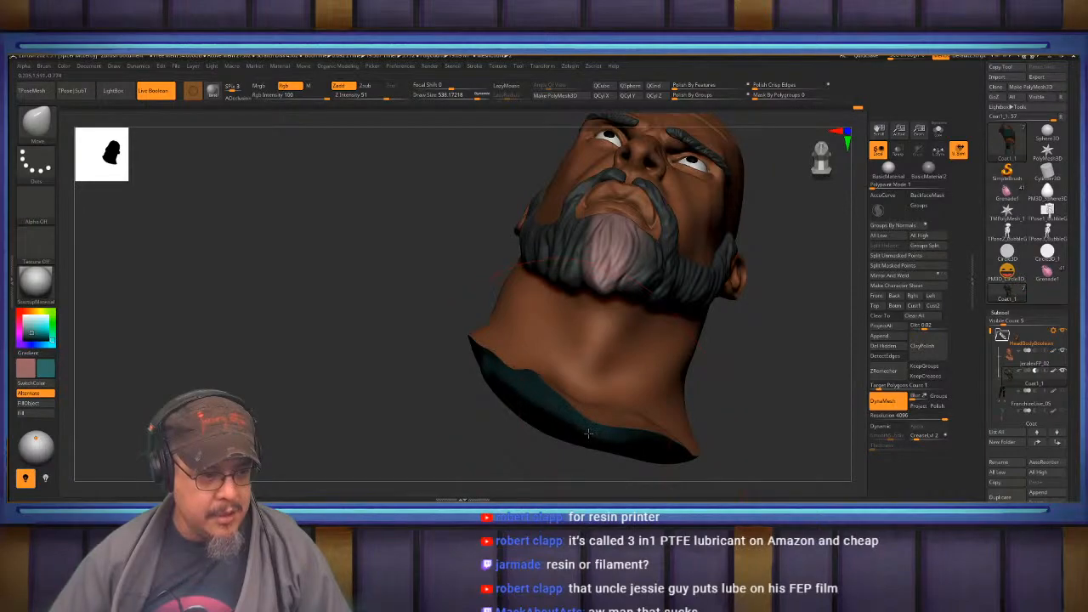
# Adjust the coat's neck surface under the front of the head's neck with the Move brush, working from below and the side.
pyautogui.moveTo(749, 408); pyautogui.dragTo(688, 460)
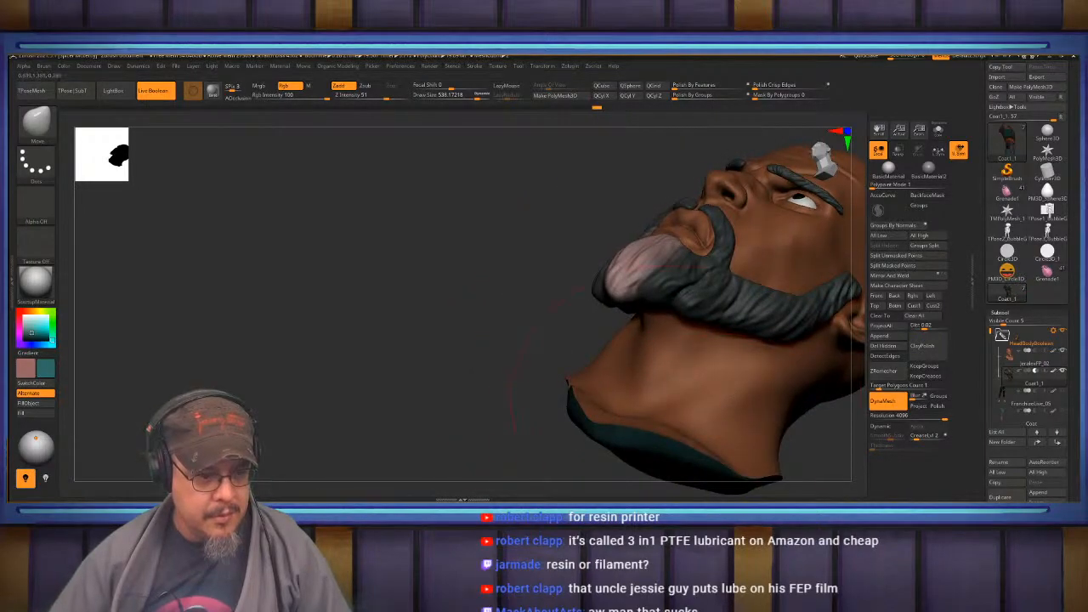
pyautogui.moveTo(644, 377); pyautogui.dragTo(519, 297)
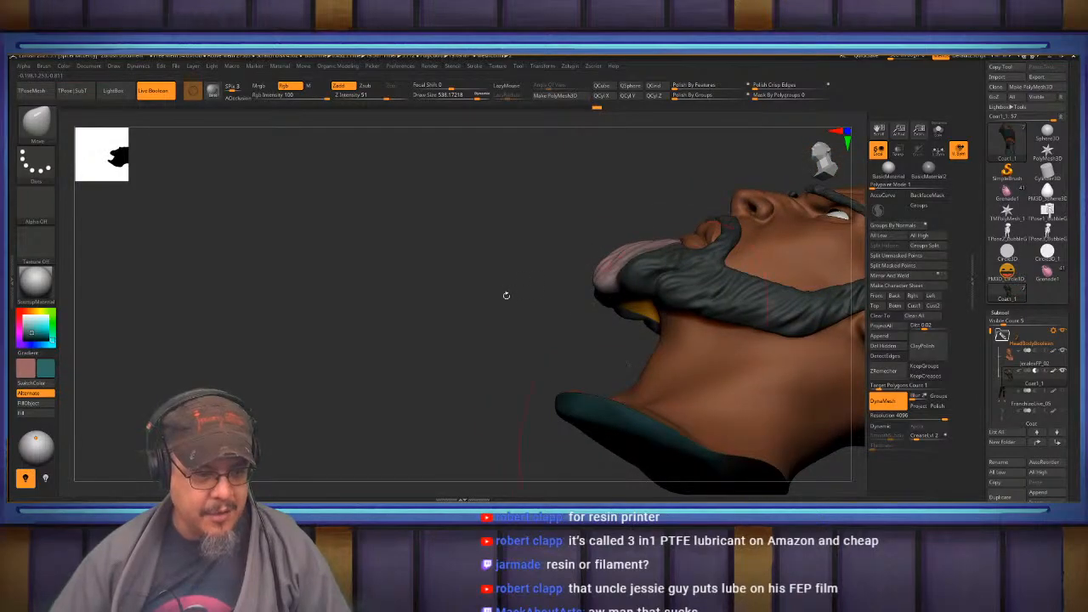
pyautogui.keyDown('alt'); pyautogui.moveTo(590, 295); pyautogui.dragTo(475, 205); pyautogui.keyUp('alt')
pyautogui.moveTo(645, 388); pyautogui.dragTo(646, 391, button='right')
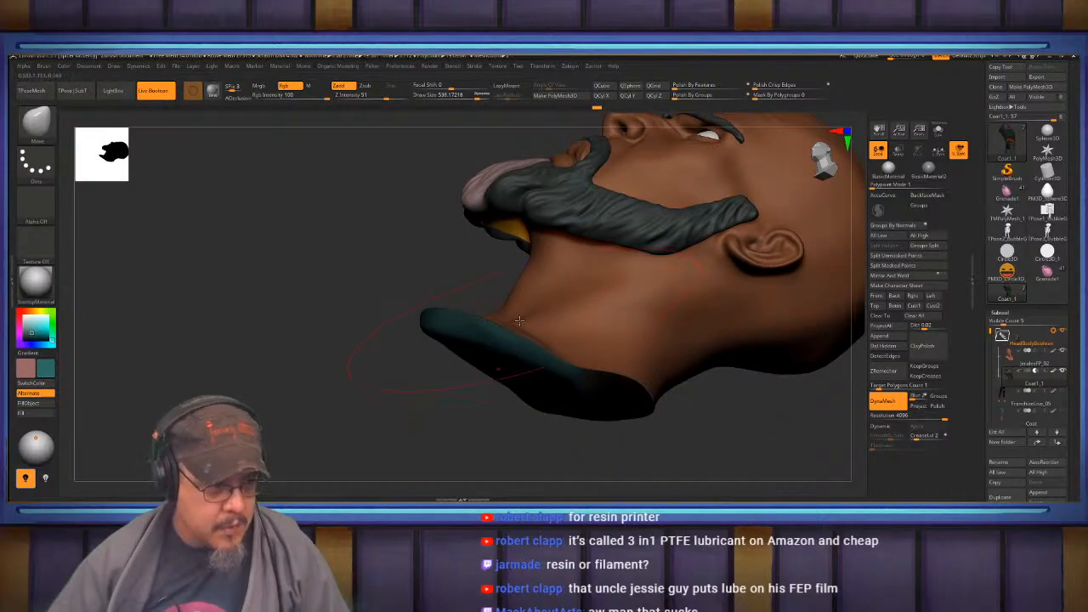
pyautogui.moveTo(388, 350); pyautogui.dragTo(652, 292)
# Check the cut neck base from the front and select the head subtool.
pyautogui.press('f')
pyautogui.keyDown('alt'); pyautogui.moveTo(608, 244); pyautogui.dragTo(657, 373); pyautogui.keyUp('alt')
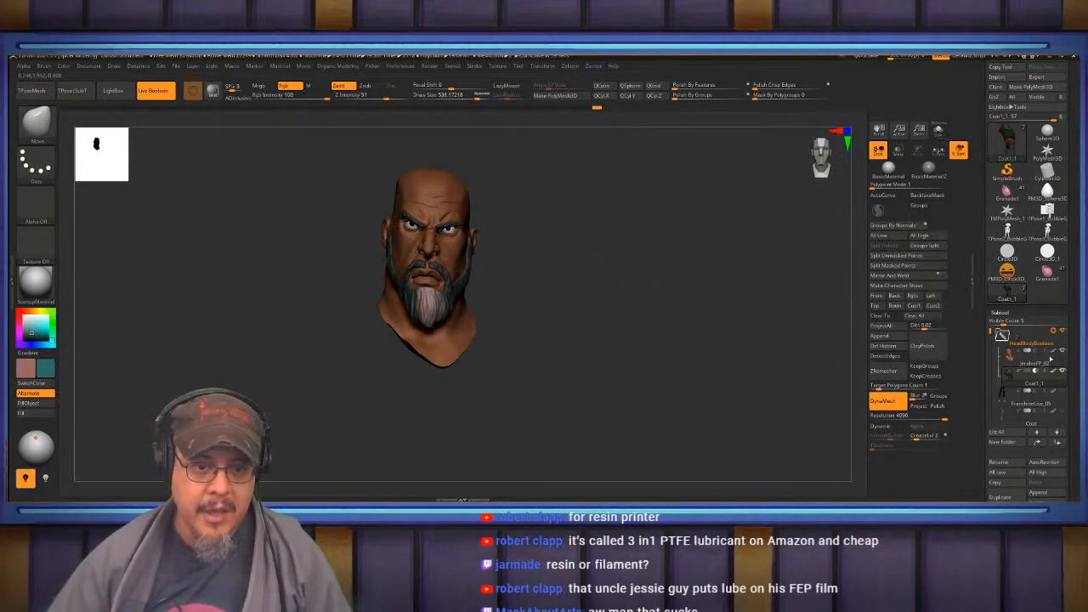
pyautogui.press('f')
pyautogui.click(1048, 364)
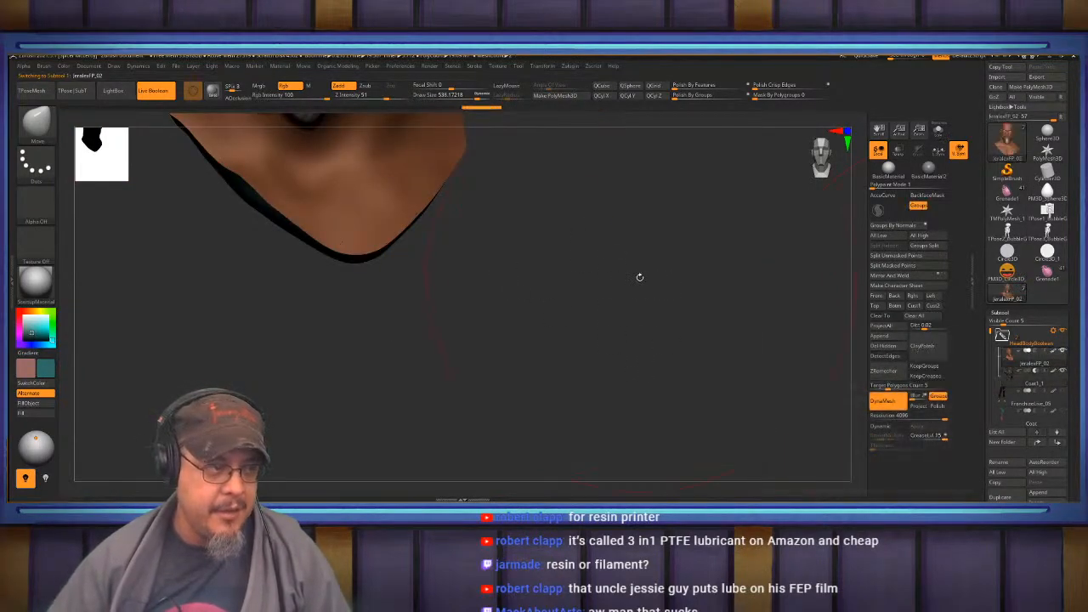
# Frame the whole head and save the tool as a new version with the file name ending in FP_03.
pyautogui.press('f')
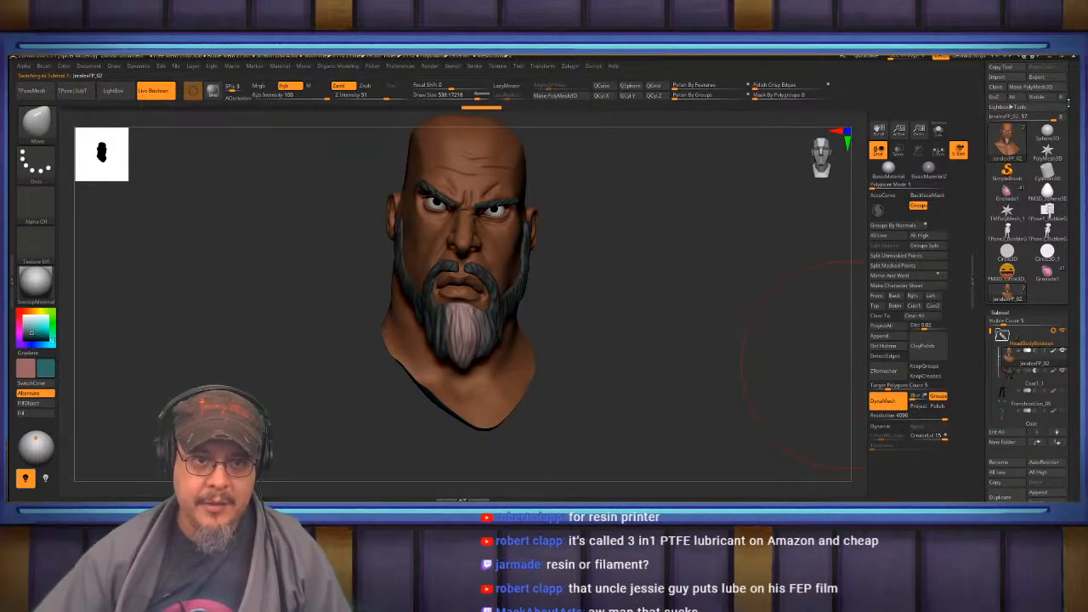
pyautogui.scroll(2, 1065, 106)
pyautogui.click(1038, 79)
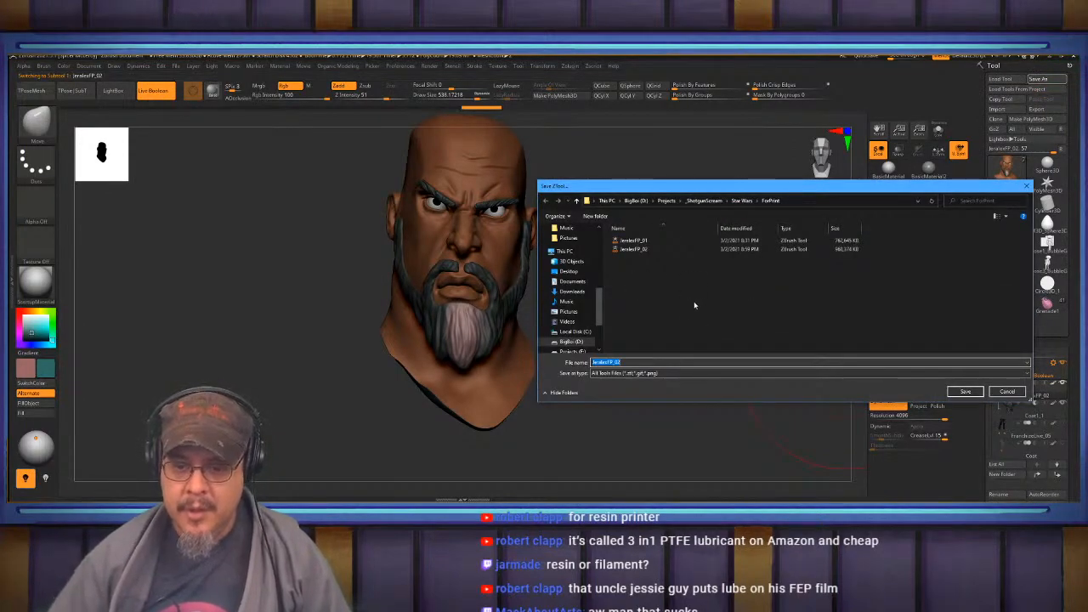
pyautogui.click(630, 363)
pyautogui.press('BackSpace')
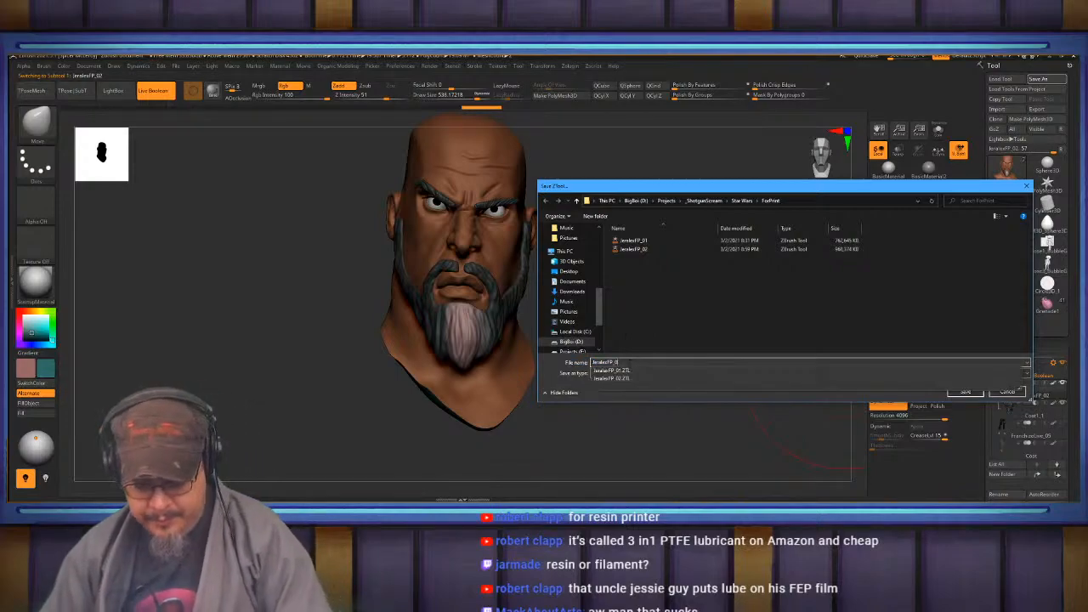
pyautogui.write('3')
pyautogui.press('Return')
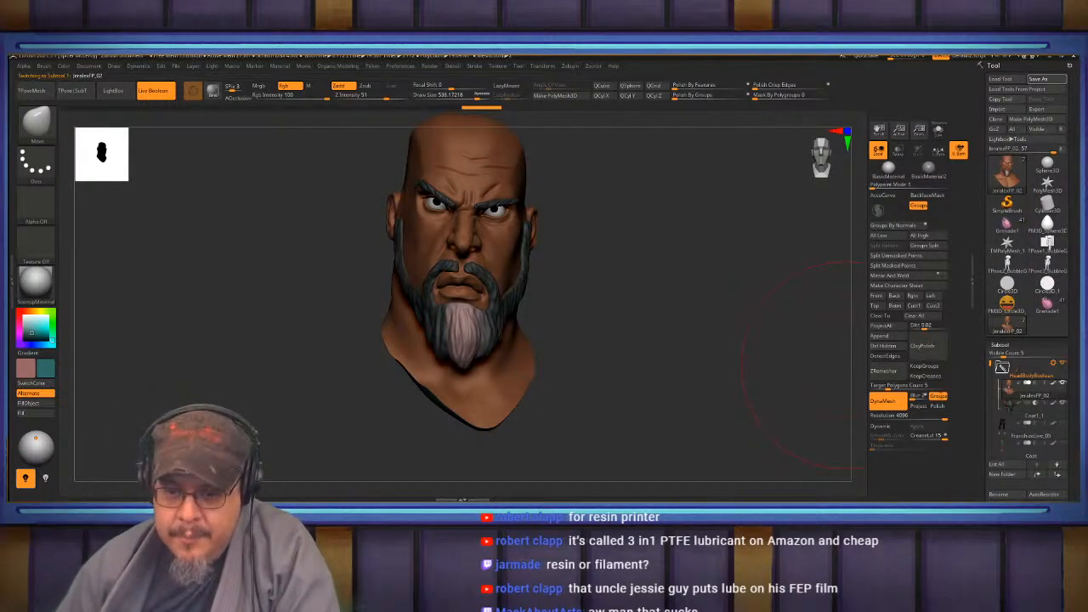
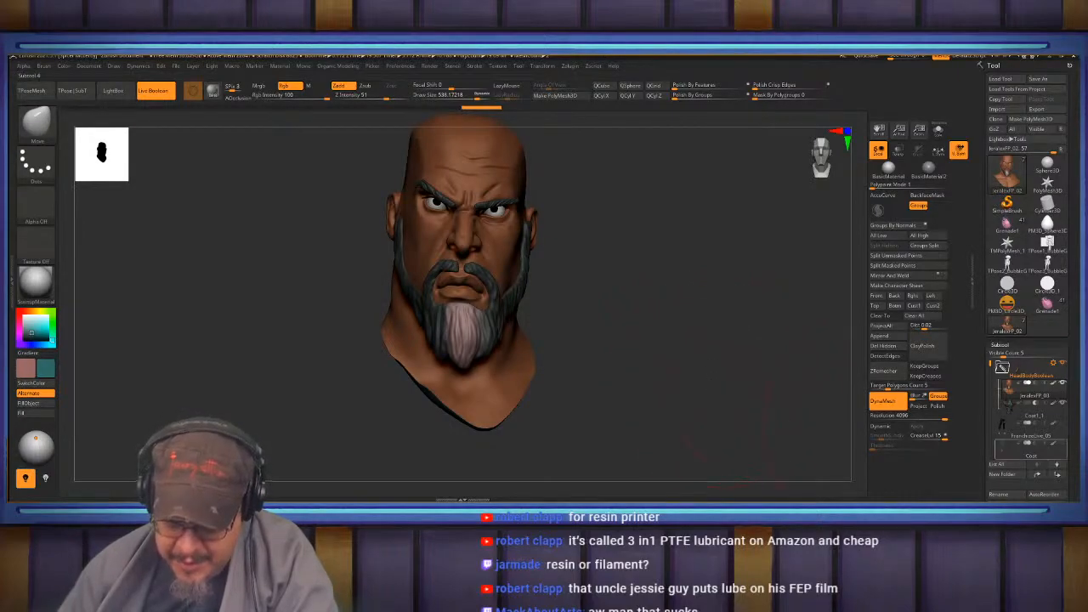
# Try to generate the Boolean meshes of the head and coat from the HeadBodyBoolean folder.
pyautogui.moveTo(1031, 443)
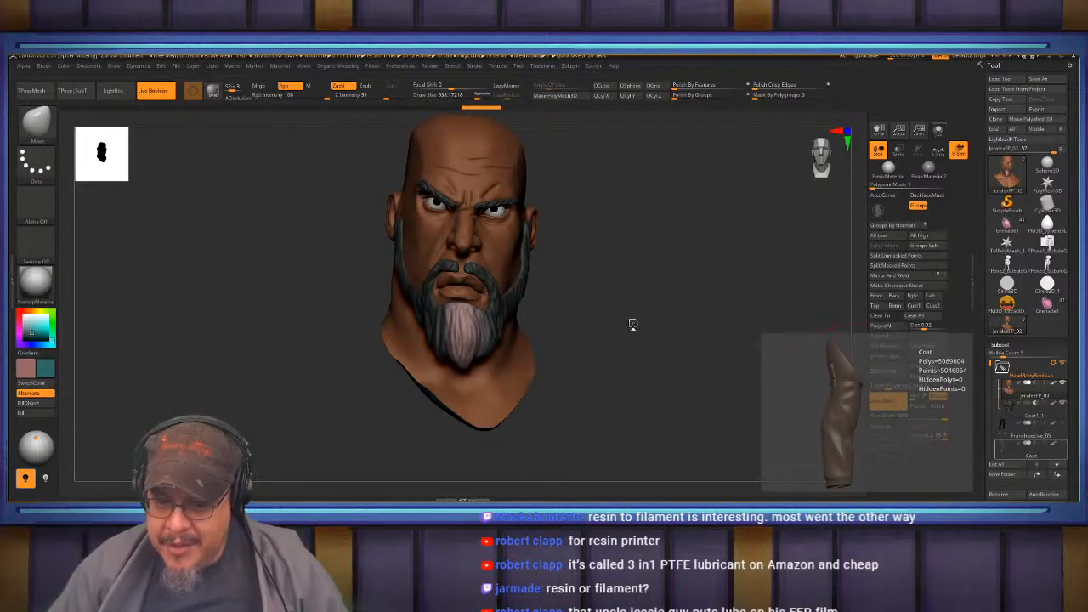
pyautogui.moveTo(686, 300); pyautogui.dragTo(686, 377)
pyautogui.moveTo(698, 330); pyautogui.dragTo(663, 331)
pyautogui.moveTo(623, 374); pyautogui.dragTo(686, 379)
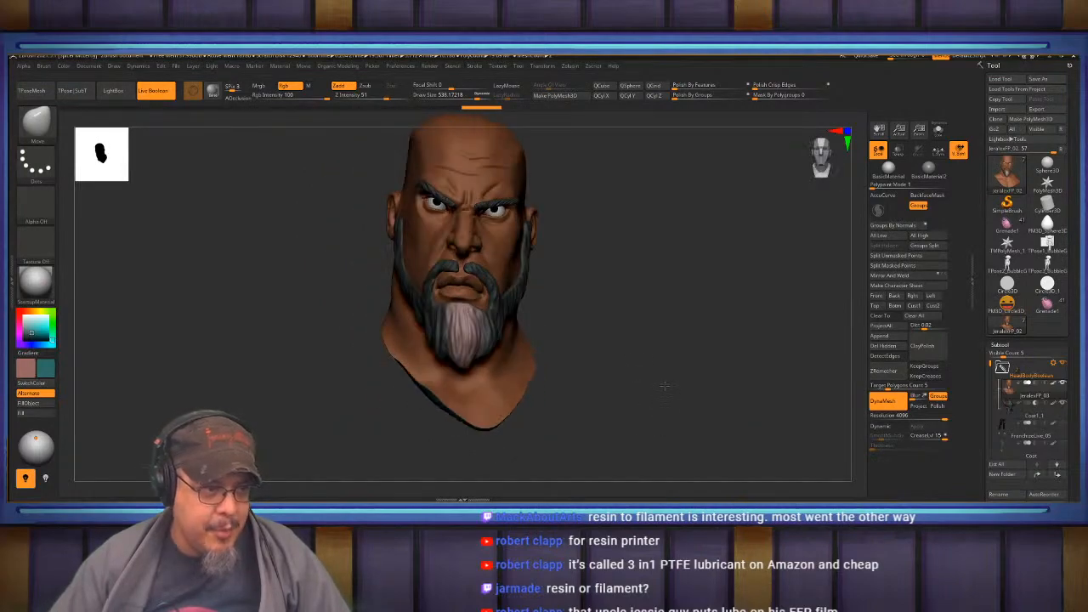
pyautogui.click(1054, 364)
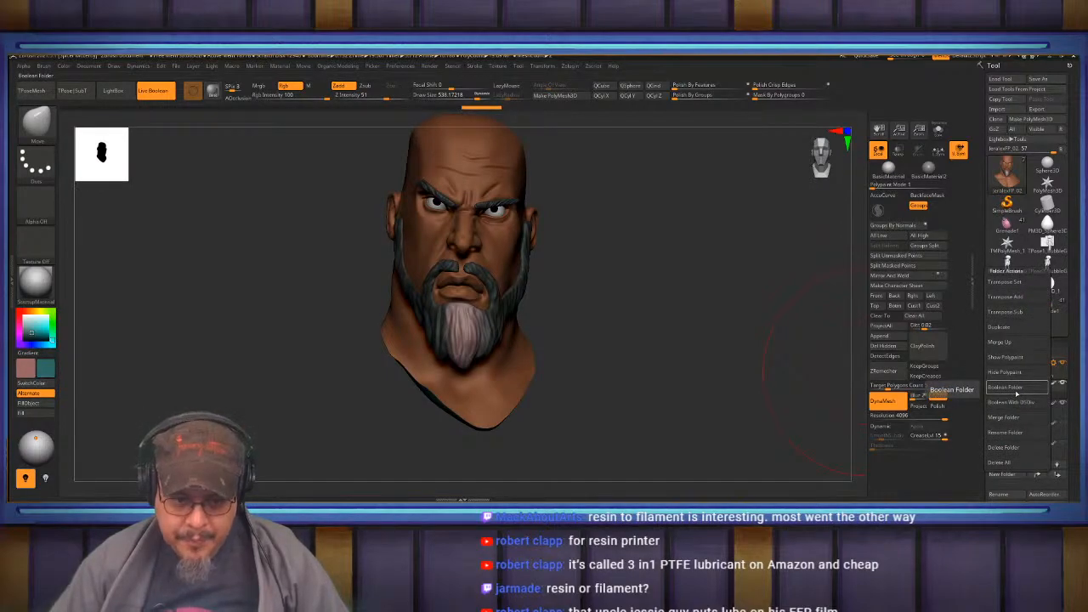
pyautogui.click(1017, 388)
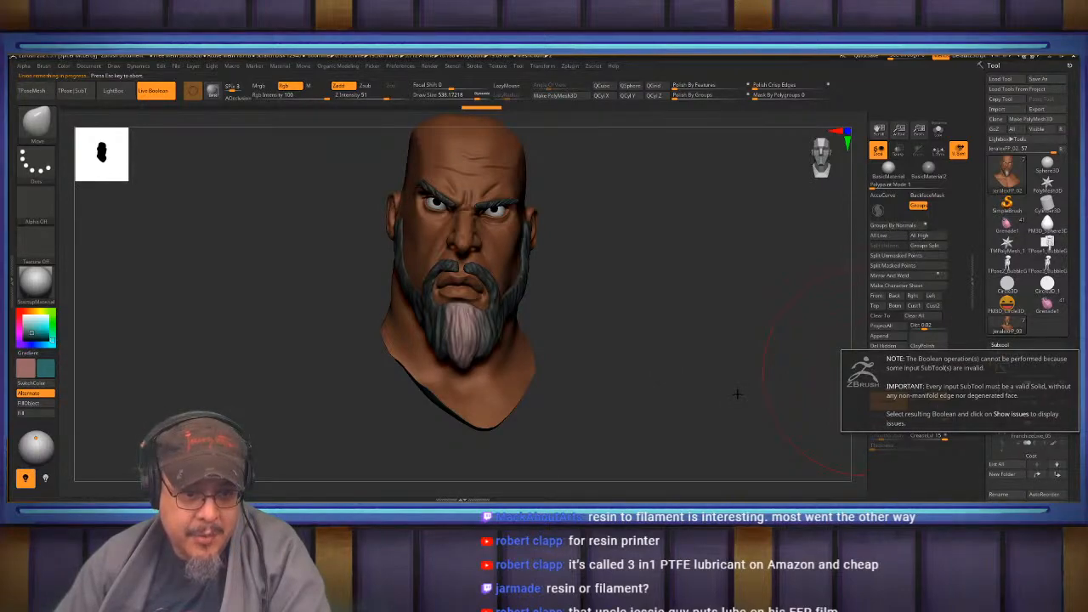
pyautogui.click(737, 394)
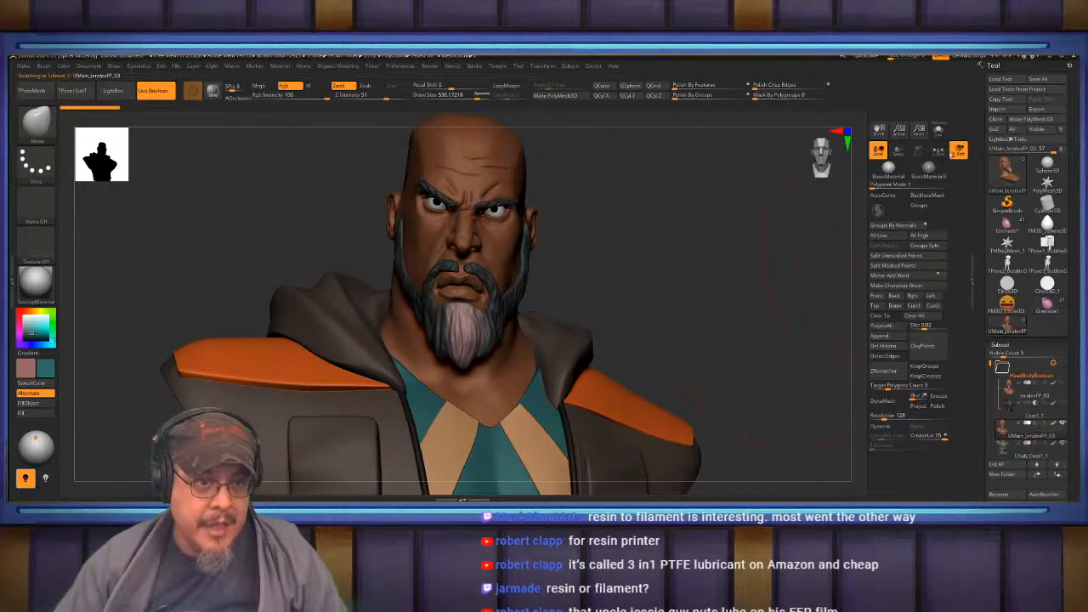
# Isolate the generated head result with Solo and delete that UMain subtool.
pyautogui.click(938, 131)
pyautogui.keyDown('alt'); pyautogui.moveTo(675, 293); pyautogui.dragTo(646, 298); pyautogui.keyUp('alt')
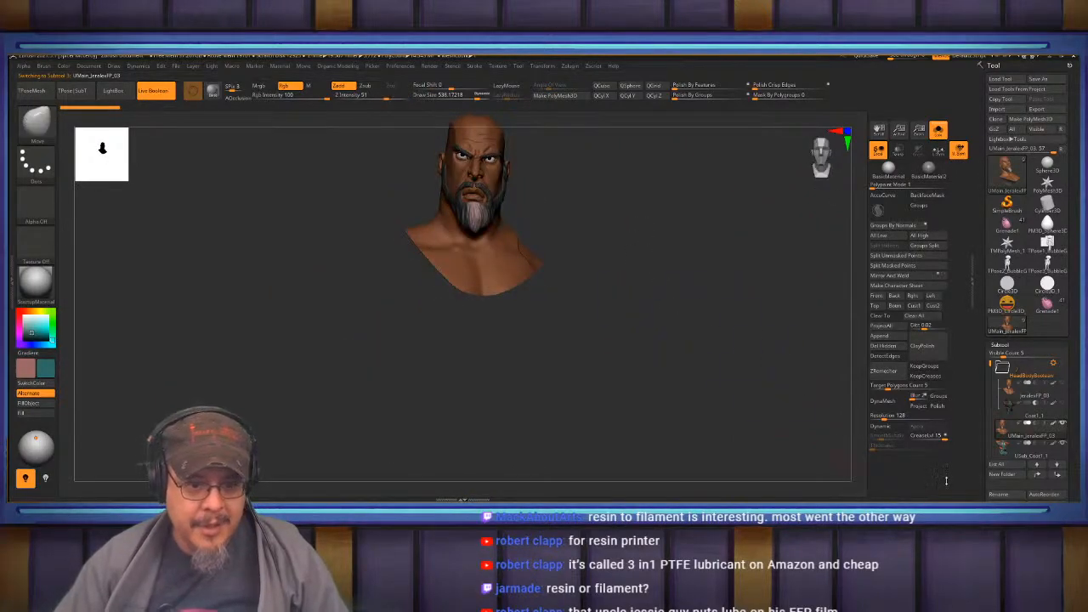
pyautogui.moveTo(1072, 460); pyautogui.dragTo(1071, 322)
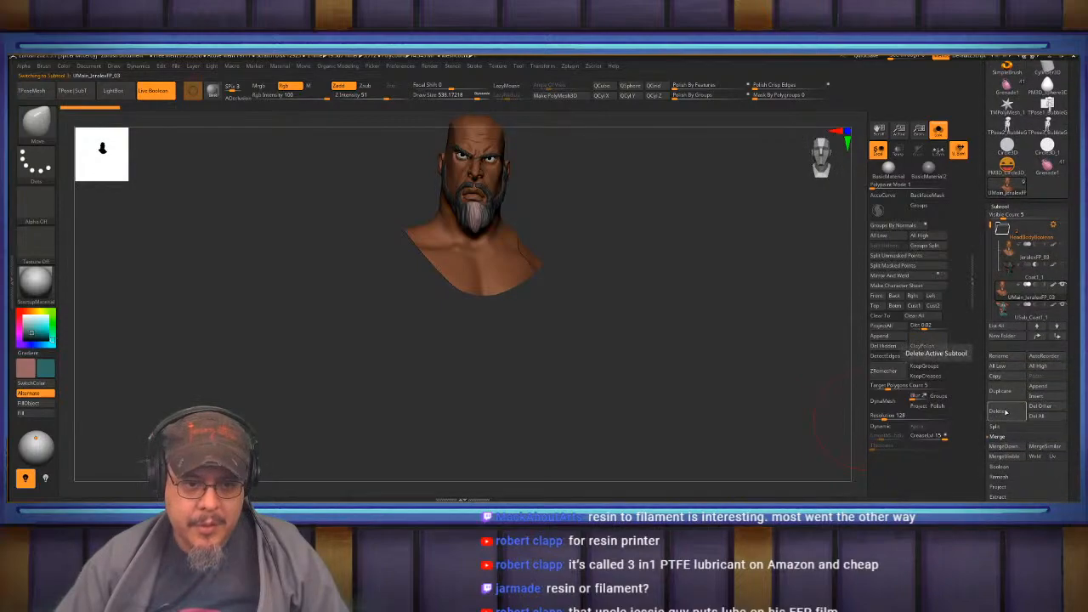
pyautogui.click(1005, 411)
pyautogui.click(931, 427)
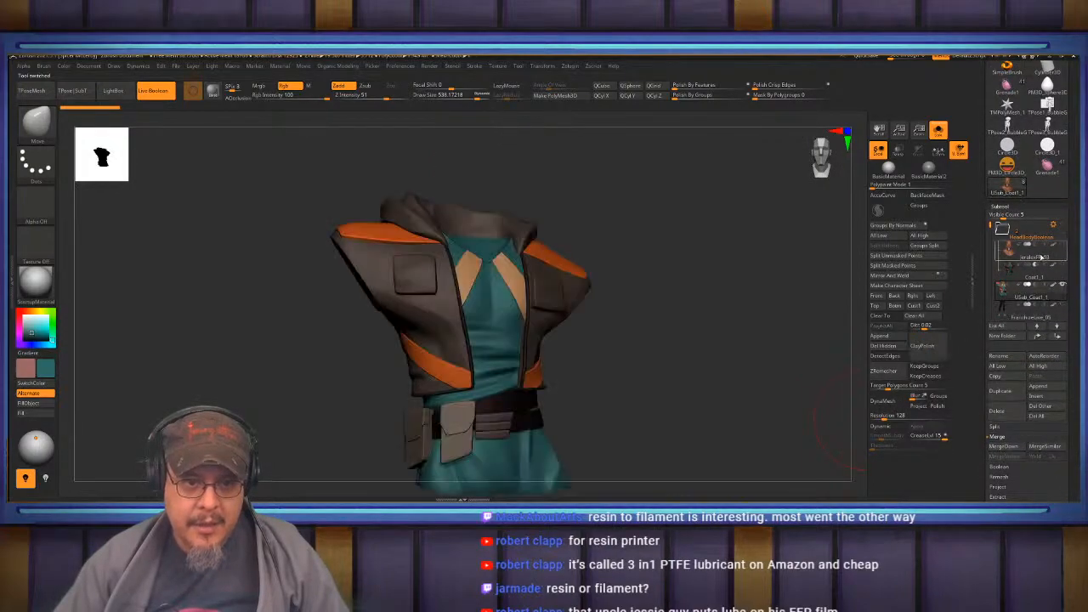
# Re-DynaMesh the original head subtool and run Boolean Folder again on the HeadBodyBoolean folder.
pyautogui.press('ctrl')
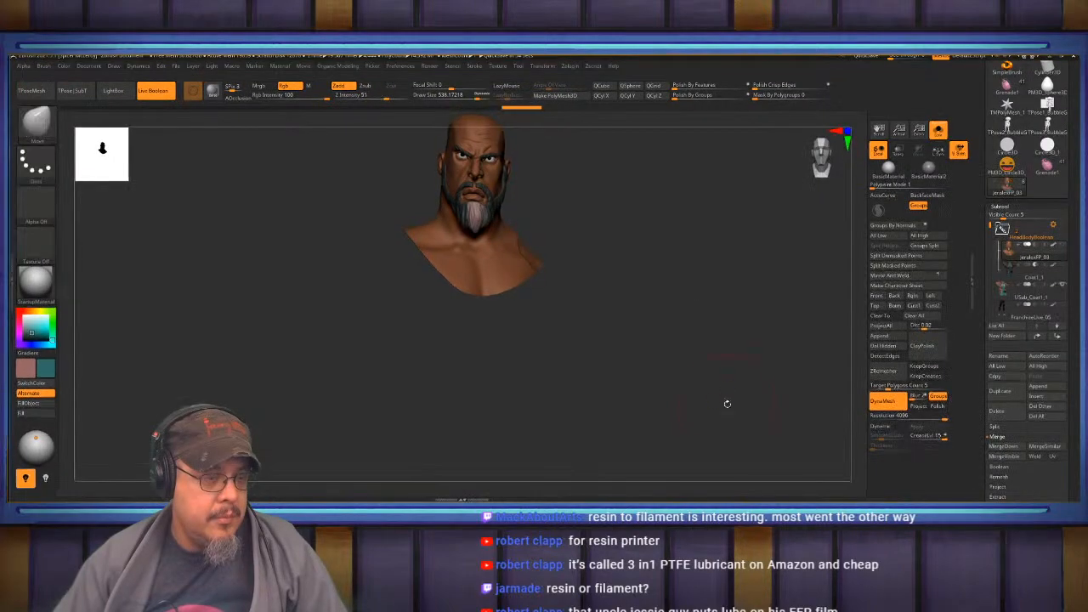
pyautogui.press('ctrl')
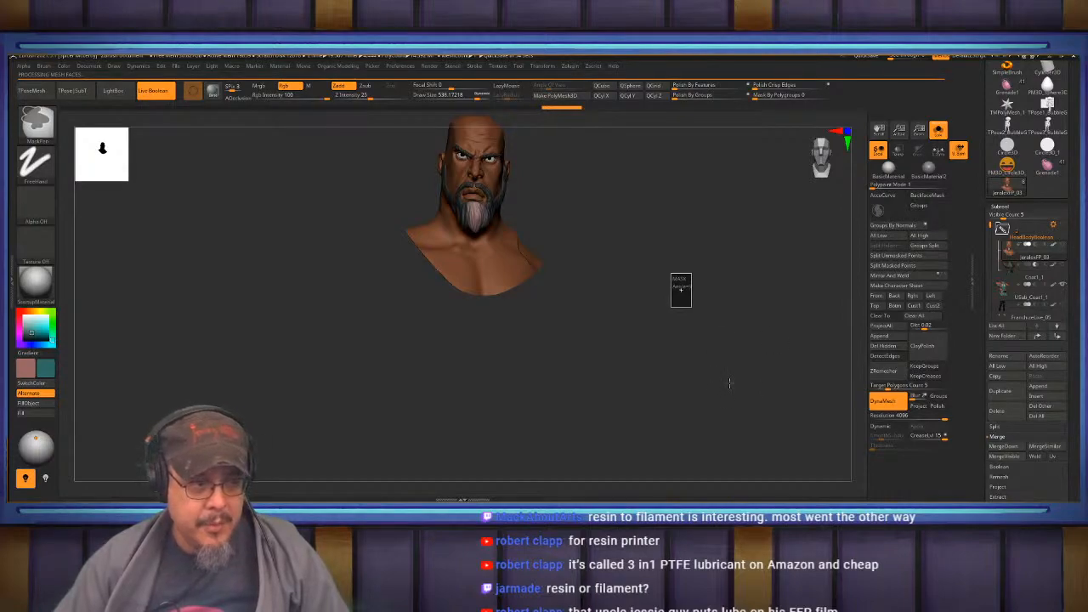
pyautogui.moveTo(729, 384)
pyautogui.keyDown('shift'); pyautogui.mouseDown()
pyautogui.moveTo(687, 347)
pyautogui.moveTo(675, 275)
pyautogui.moveTo(669, 302)
pyautogui.moveTo(688, 312)
pyautogui.moveTo(680, 275)
pyautogui.moveTo(627, 257)
pyautogui.moveTo(637, 365)
pyautogui.mouseUp(); pyautogui.keyUp('shift')
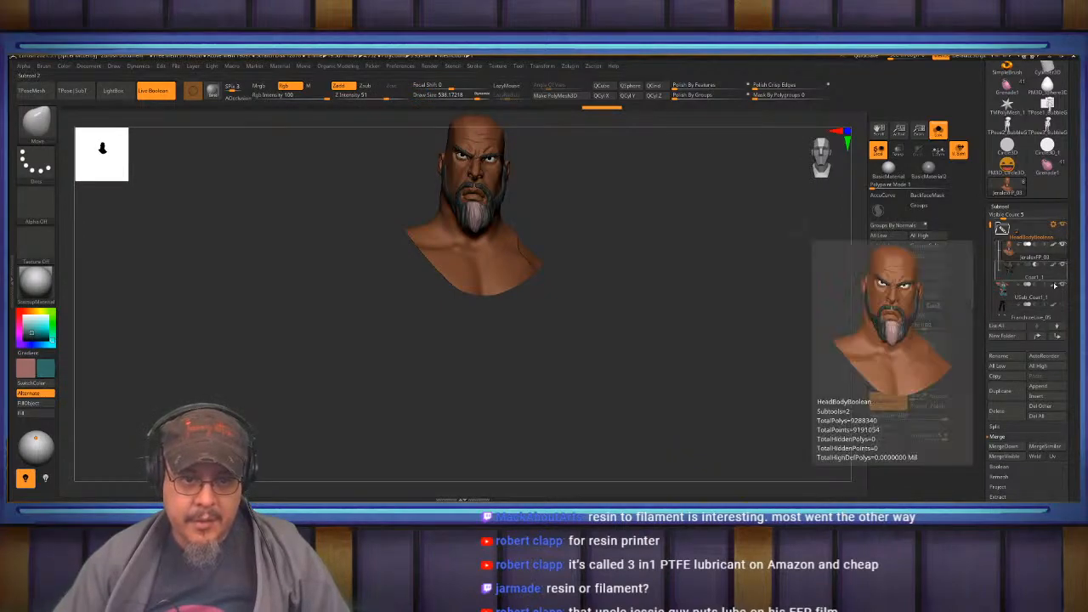
pyautogui.moveTo(1030, 288)
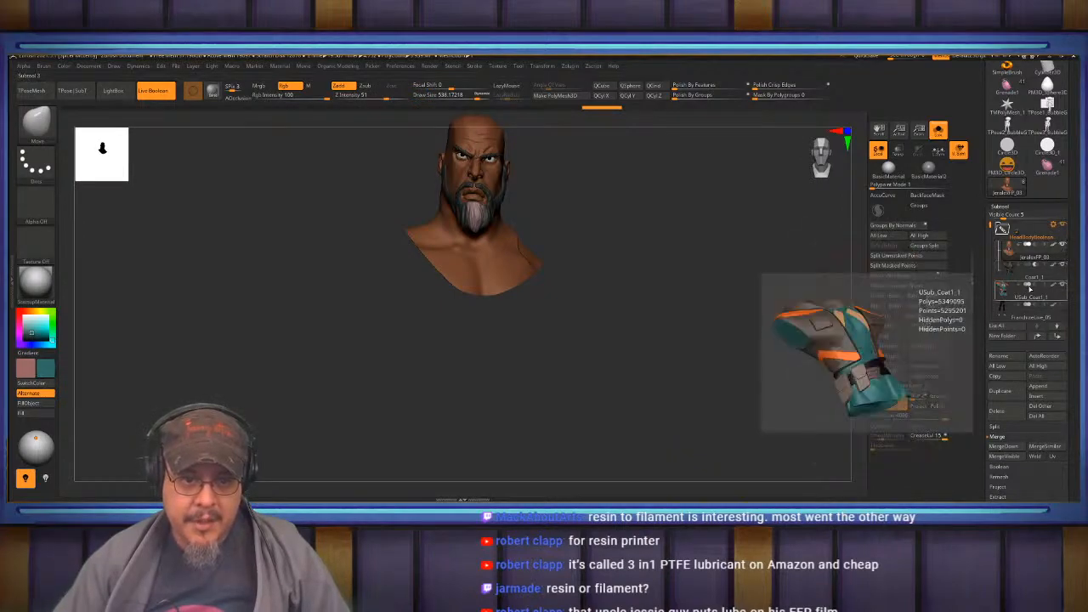
pyautogui.click(1056, 226)
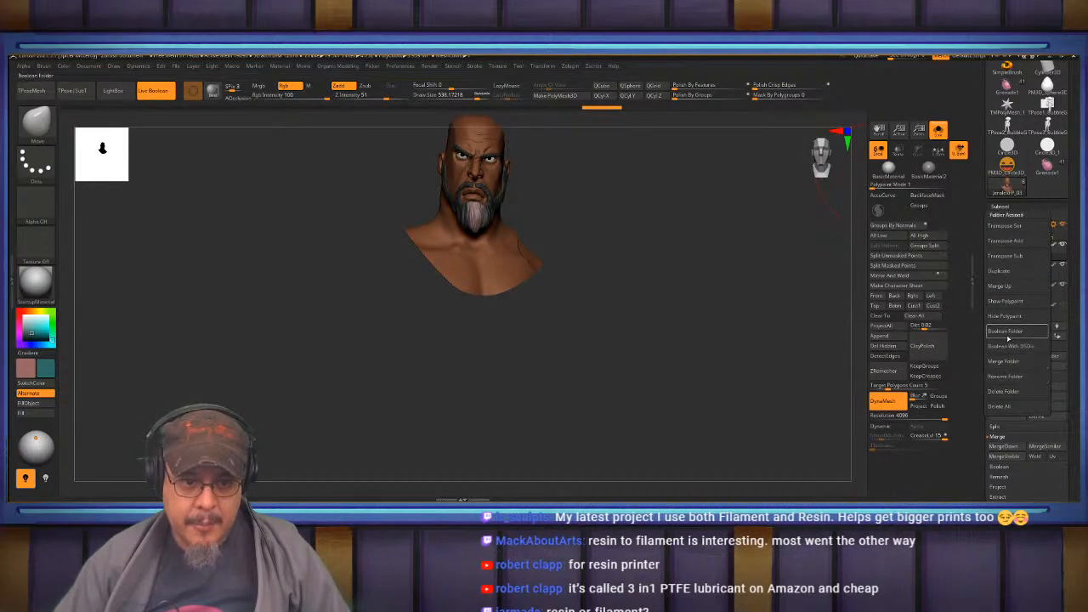
pyautogui.click(1009, 333)
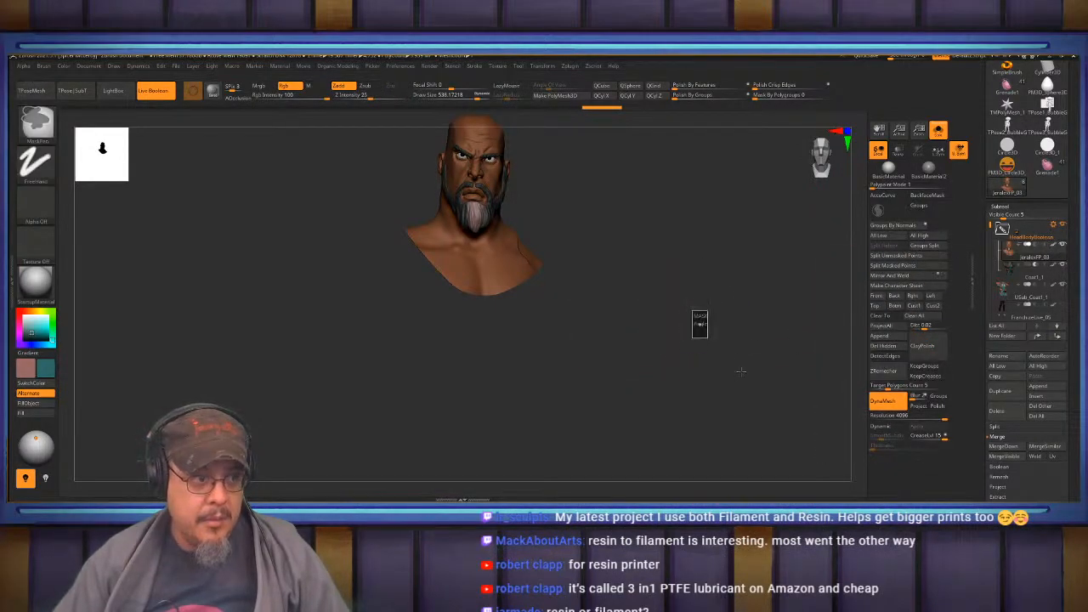
# Re-DynaMesh the Coat1_1 subtool, reselect the head and retry the HeadBodyBoolean folder's Boolean.
pyautogui.click(1029, 276)
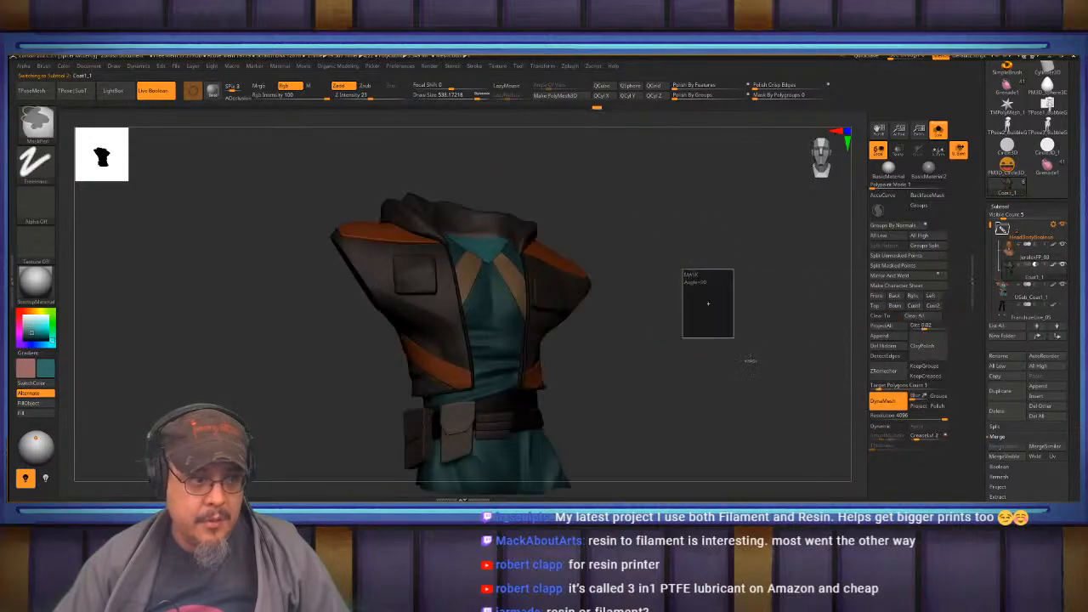
pyautogui.click(1033, 250)
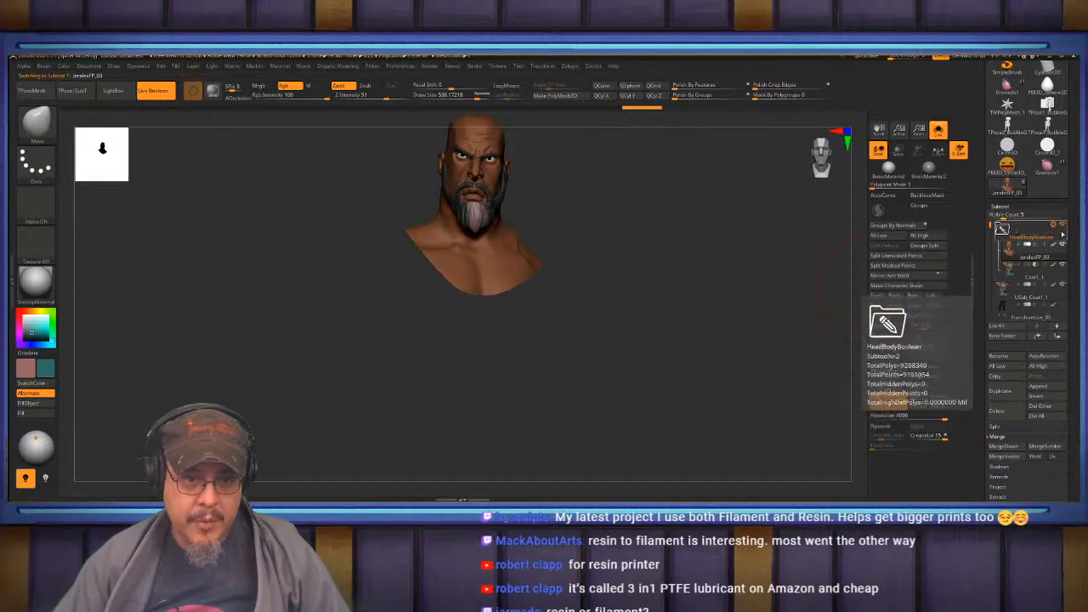
pyautogui.click(1053, 225)
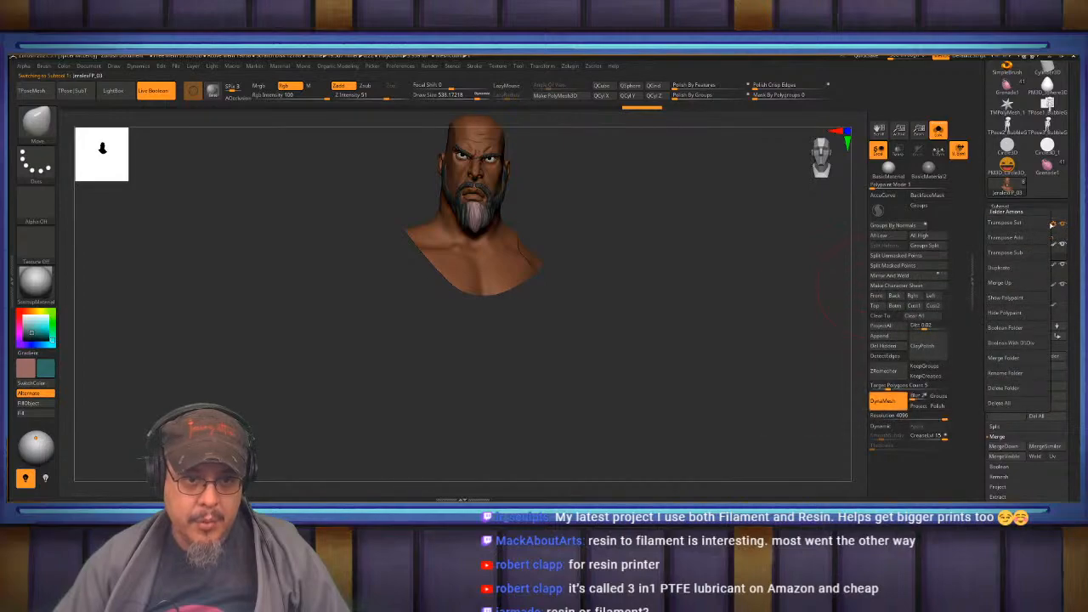
pyautogui.click(1012, 328)
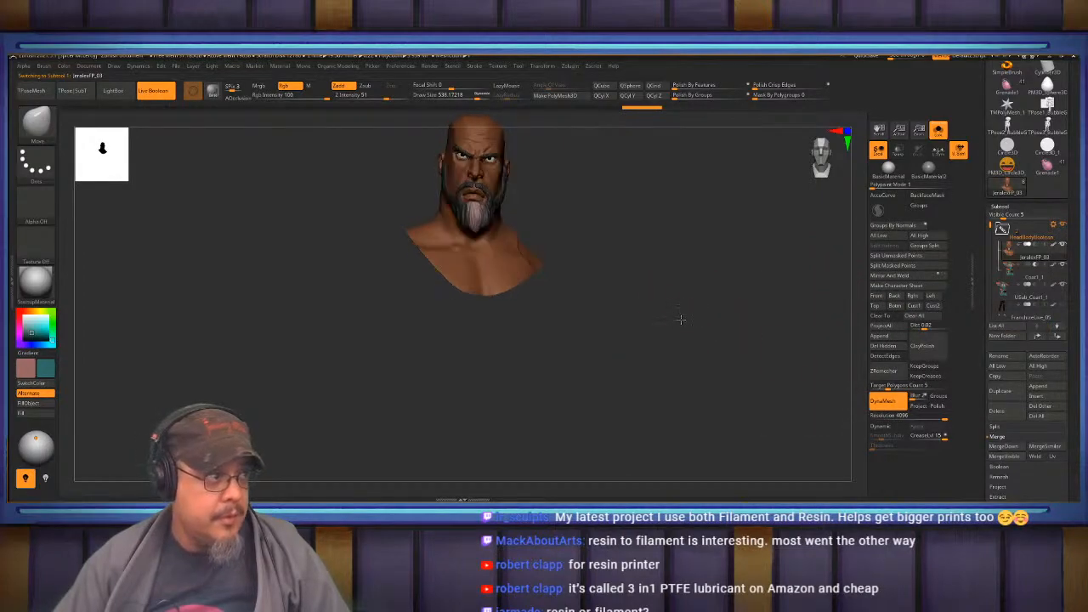
pyautogui.keyDown('alt'); pyautogui.moveTo(682, 319); pyautogui.dragTo(679, 343); pyautogui.keyUp('alt')
pyautogui.keyDown('alt'); pyautogui.moveTo(687, 302); pyautogui.dragTo(686, 327); pyautogui.keyUp('alt')
# Delete the leftover USub_Coat1_1 result subtool.
pyautogui.click(1020, 299)
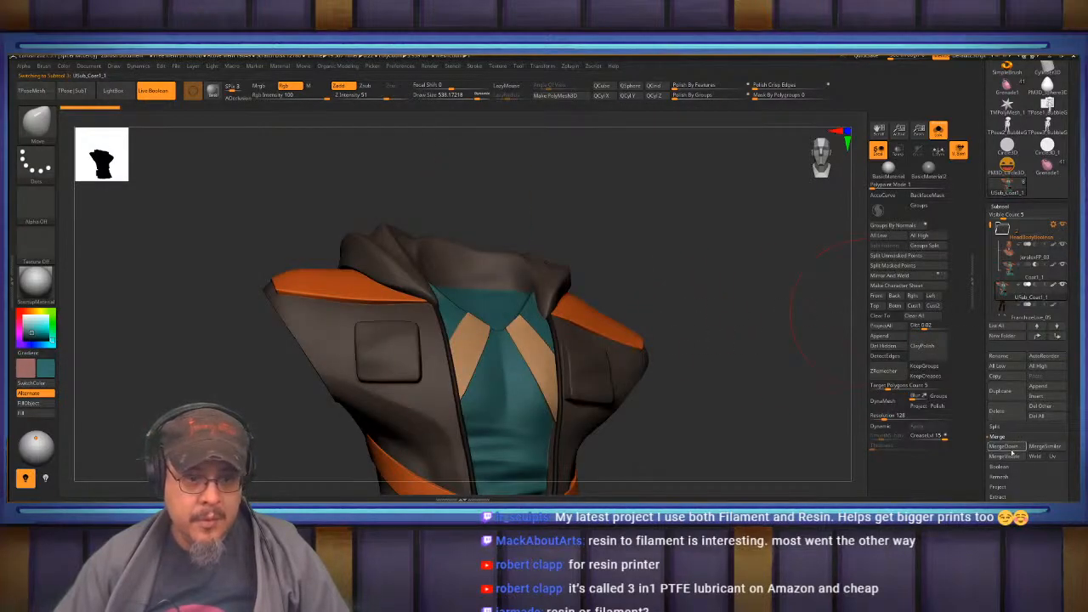
pyautogui.click(997, 412)
pyautogui.click(930, 435)
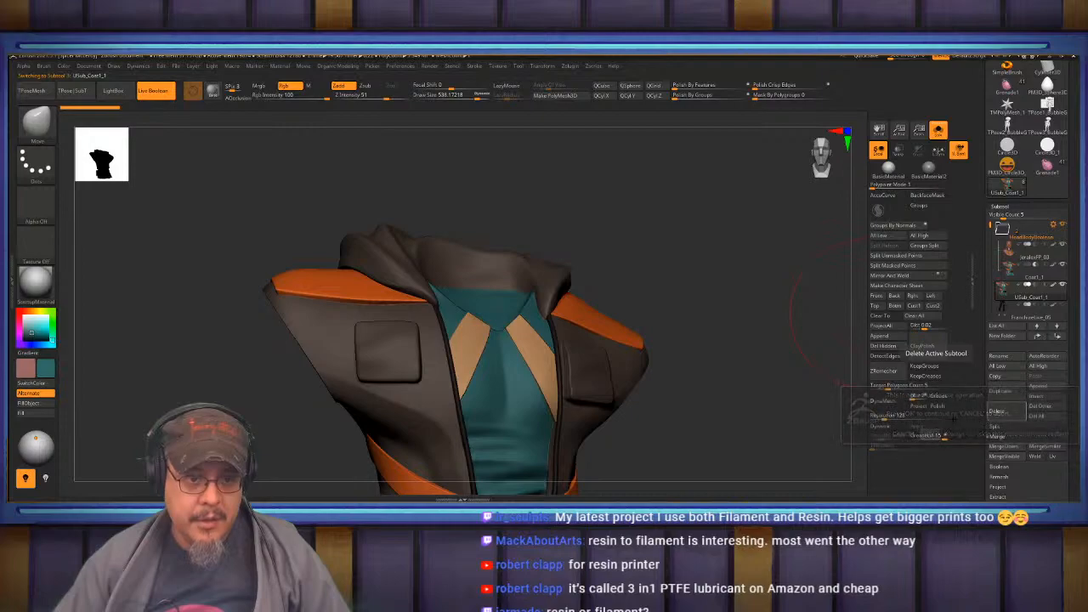
# Select the head subtool and try the Boolean on its folder once more.
pyautogui.click(1034, 259)
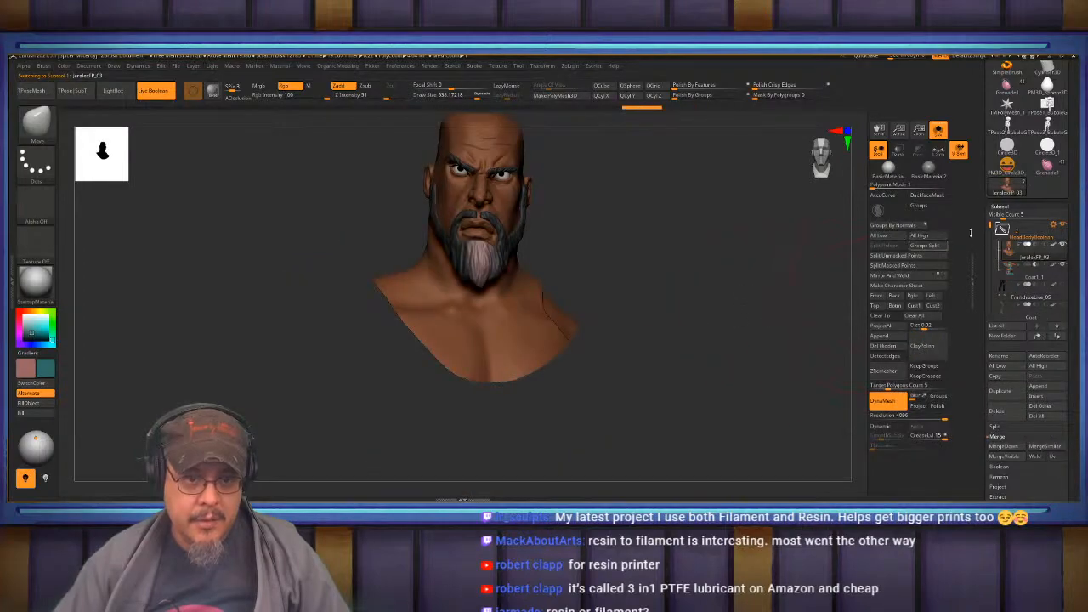
pyautogui.click(1055, 226)
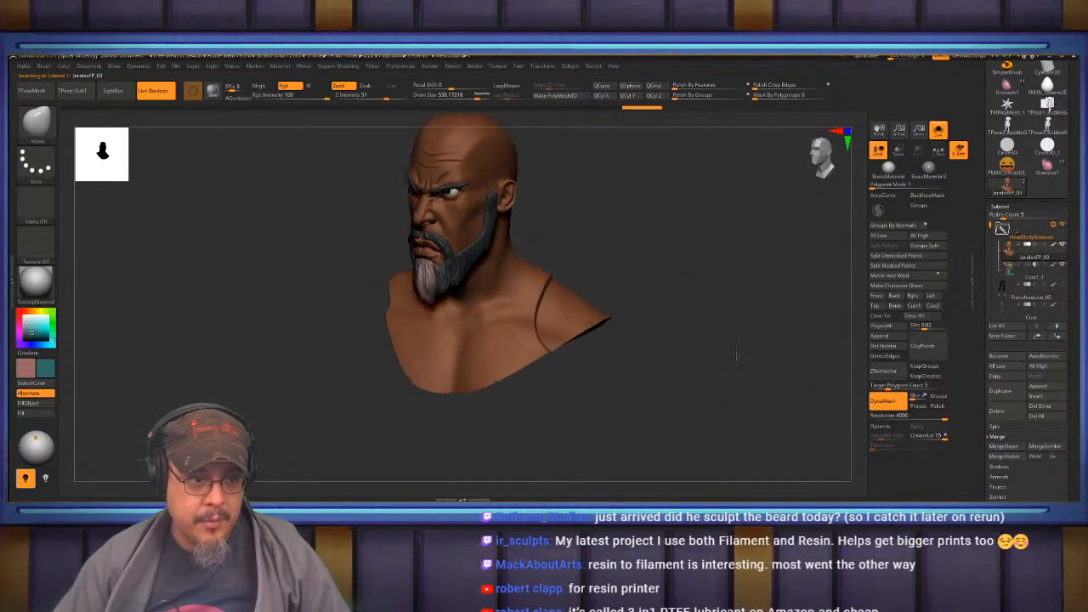
pyautogui.scroll(2, 755, 322)
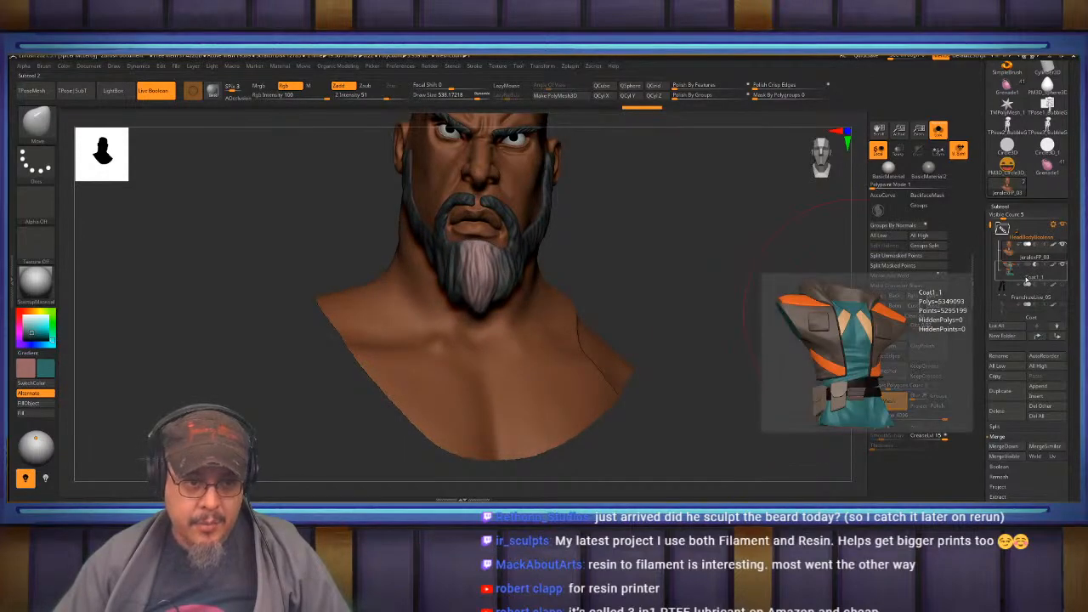
# Update the coat's DynaMesh again, return to the head and attempt the Boolean on the HeadBodyBoolean folder.
pyautogui.click(1028, 278)
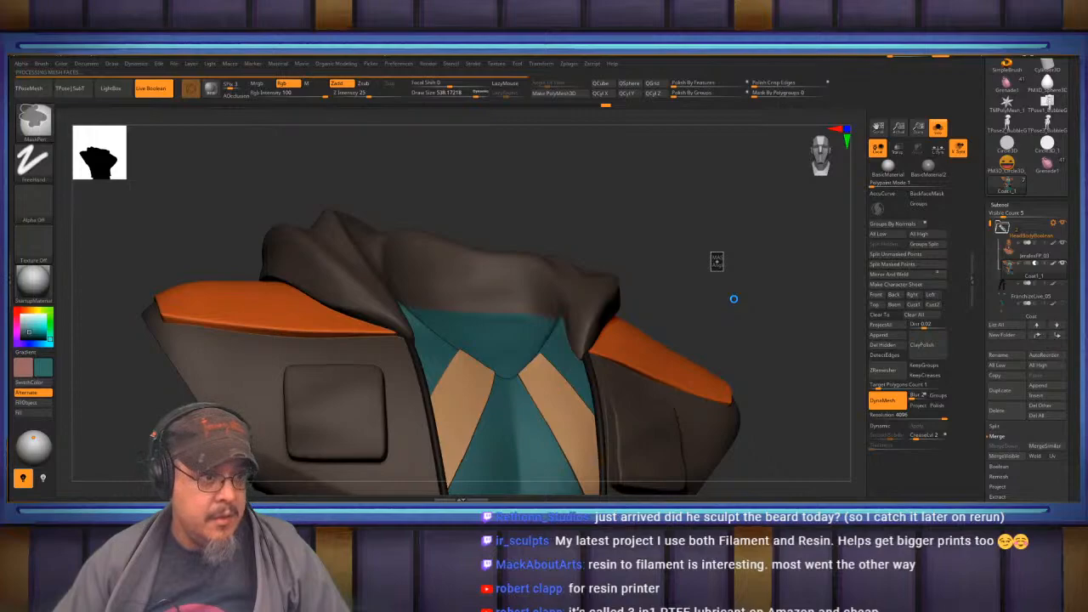
pyautogui.click(1016, 254)
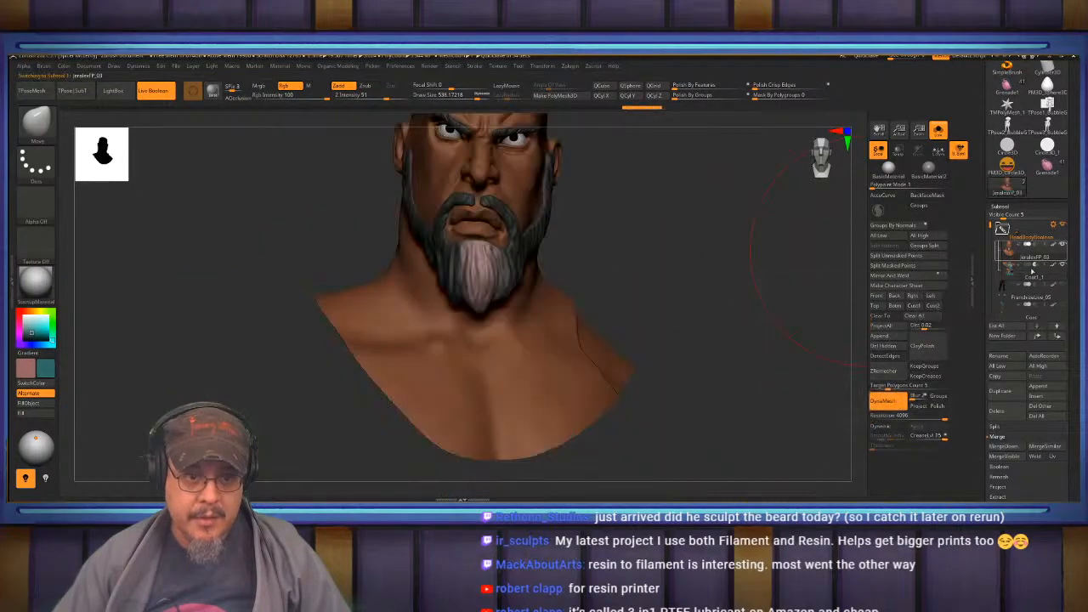
pyautogui.click(1003, 228)
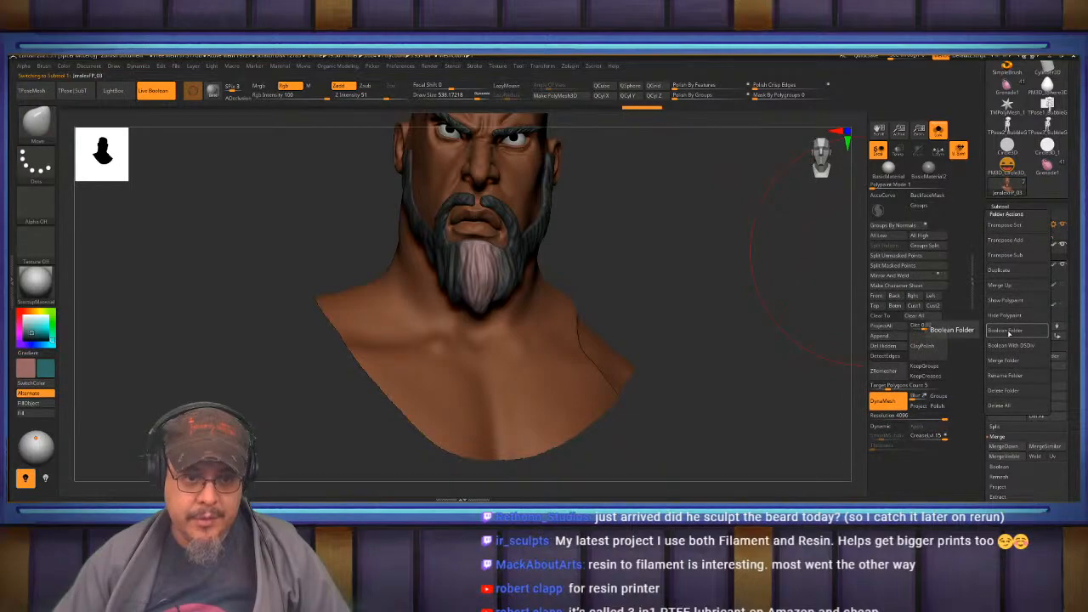
pyautogui.moveTo(781, 335); pyautogui.dragTo(784, 340)
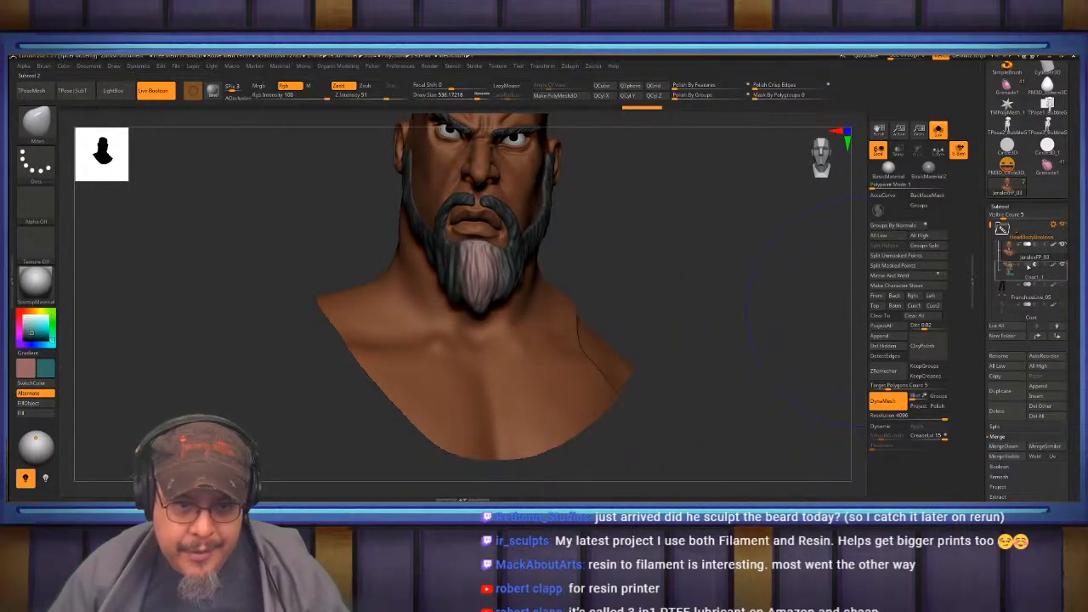
pyautogui.moveTo(1040, 270)
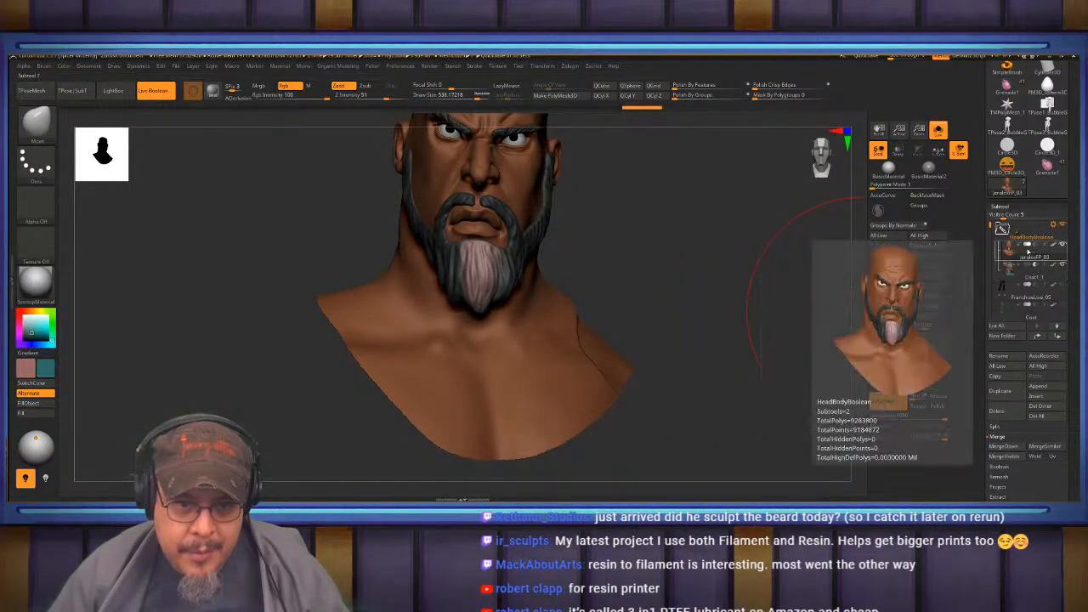
pyautogui.click(1054, 224)
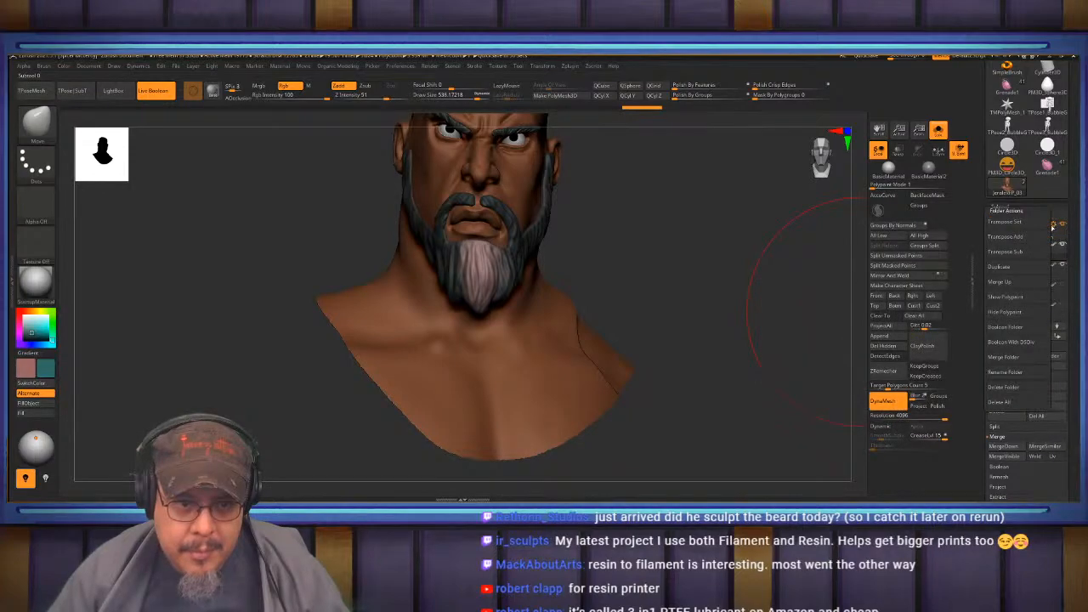
pyautogui.moveTo(753, 299); pyautogui.dragTo(752, 329)
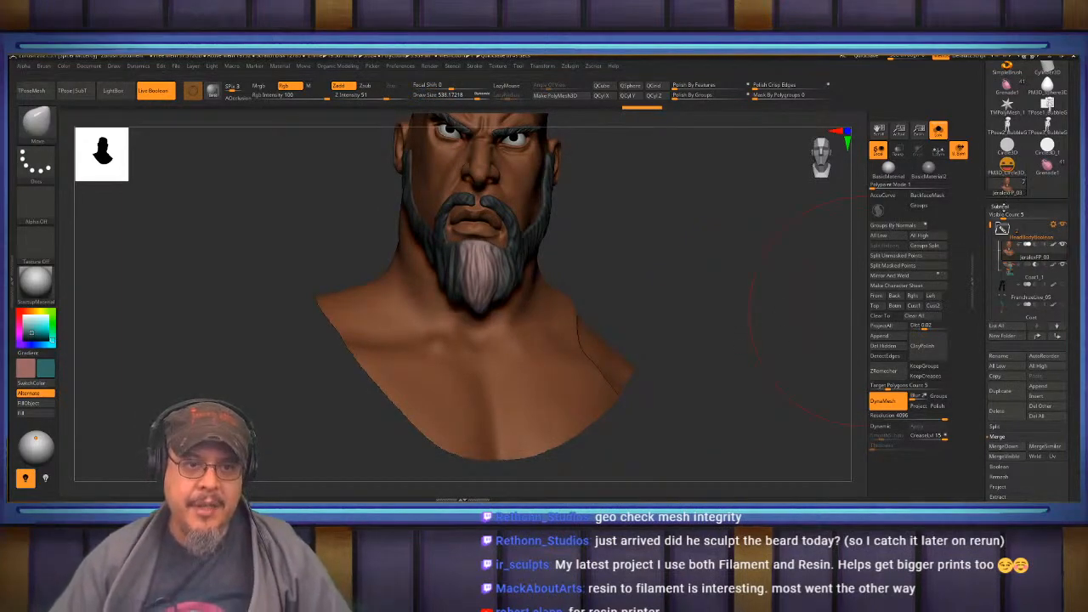
# Check the mesh integrity of the head subtool.
pyautogui.click(1001, 206)
pyautogui.click(1004, 217)
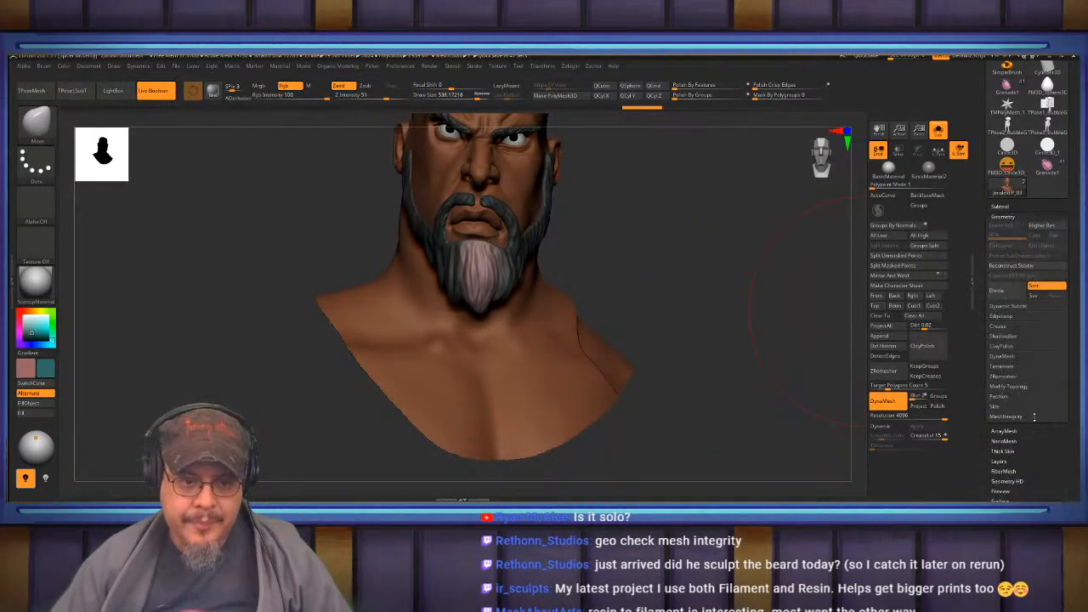
pyautogui.click(1012, 417)
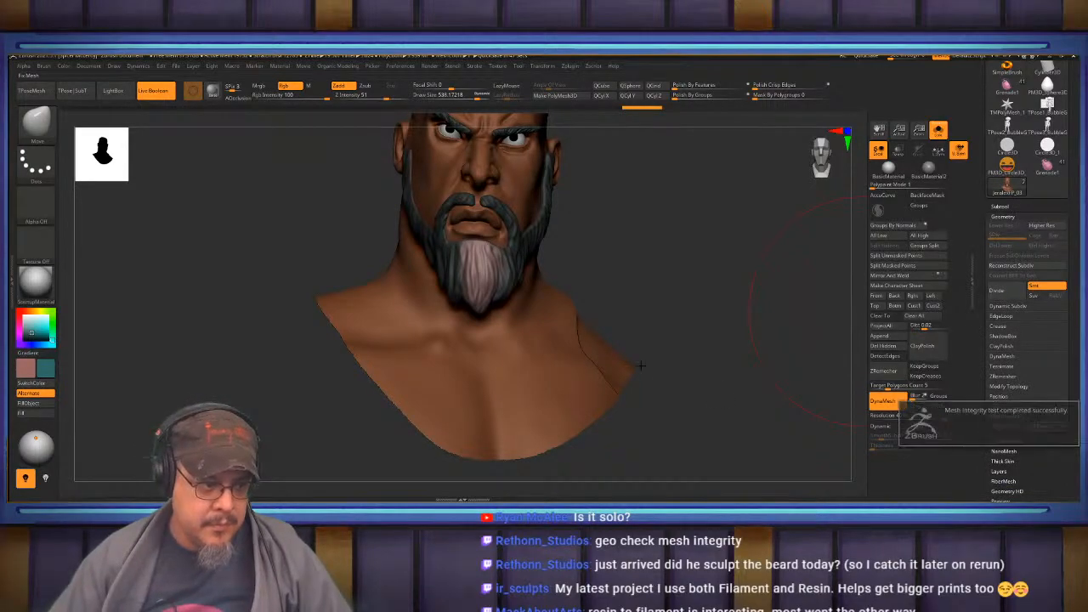
pyautogui.moveTo(723, 375)
pyautogui.mouseDown()
pyautogui.moveTo(712, 343)
pyautogui.moveTo(720, 348)
pyautogui.moveTo(703, 345)
pyautogui.mouseUp()
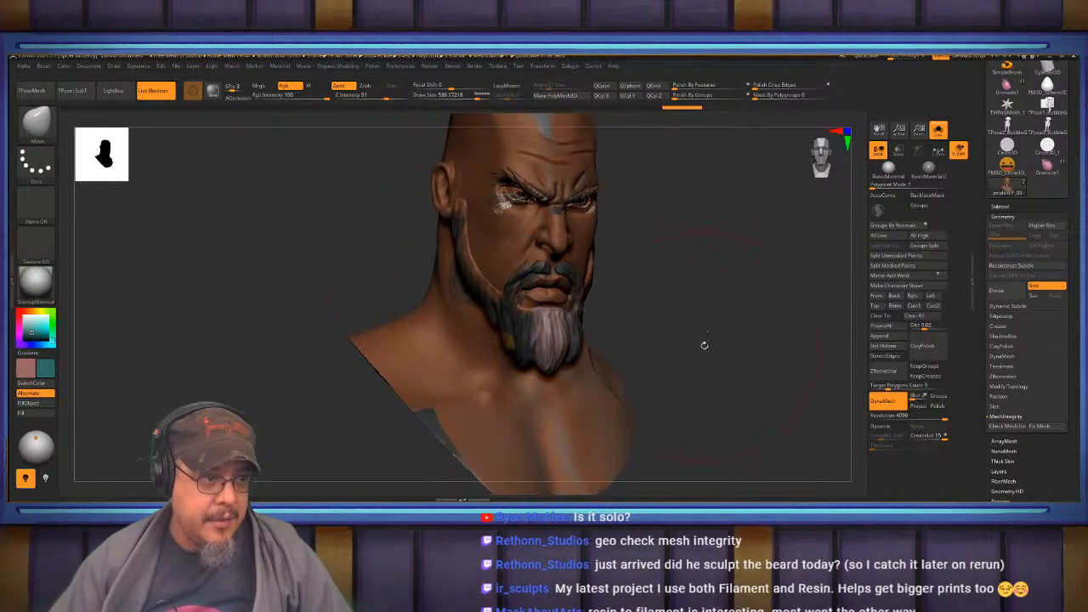
# Turn off the polypaint colours on the head subtool.
pyautogui.click(1001, 207)
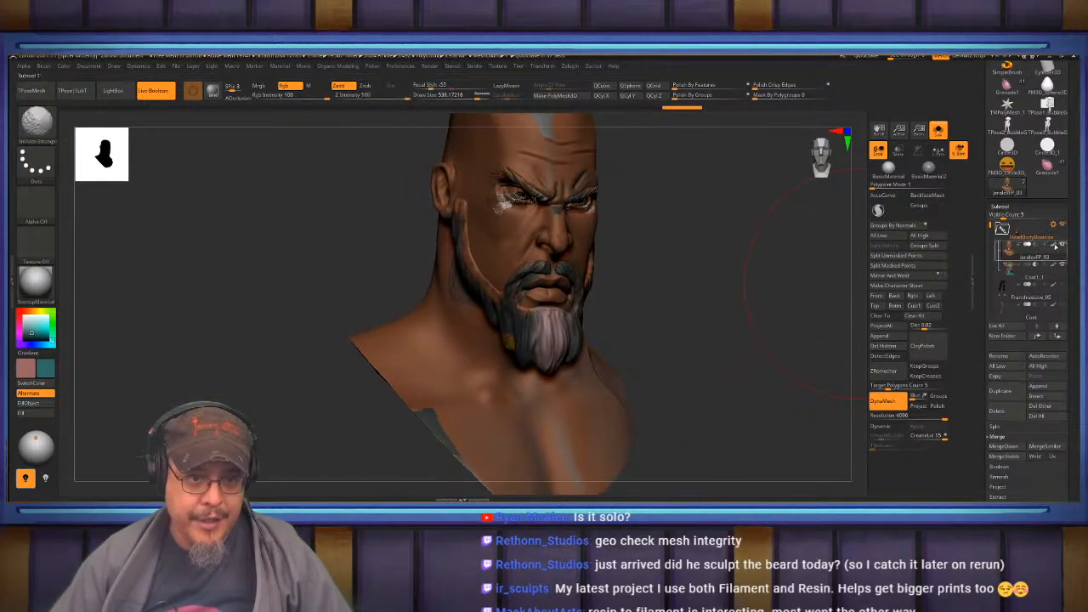
pyautogui.click(1055, 247)
pyautogui.click(1055, 247)
pyautogui.click(1055, 246)
pyautogui.moveTo(741, 284); pyautogui.dragTo(711, 278)
pyautogui.moveTo(32, 328); pyautogui.dragTo(16, 318)
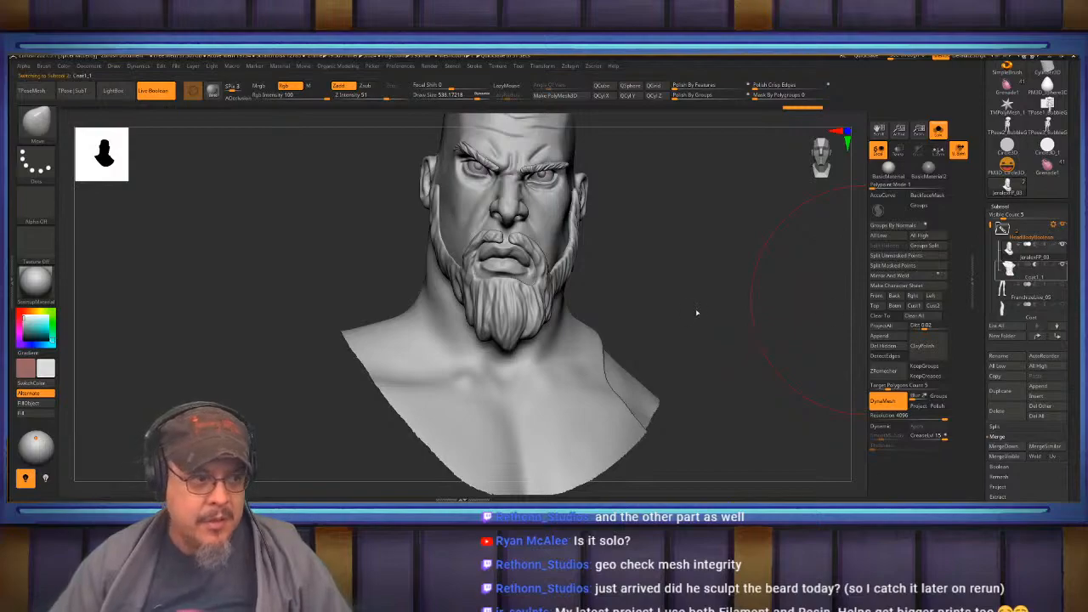
# Select the Coat1_1 subtool and check its mesh integrity.
pyautogui.press('Down')
pyautogui.scroll(-3, 1027, 280)
pyautogui.scroll(3, 1034, 442)
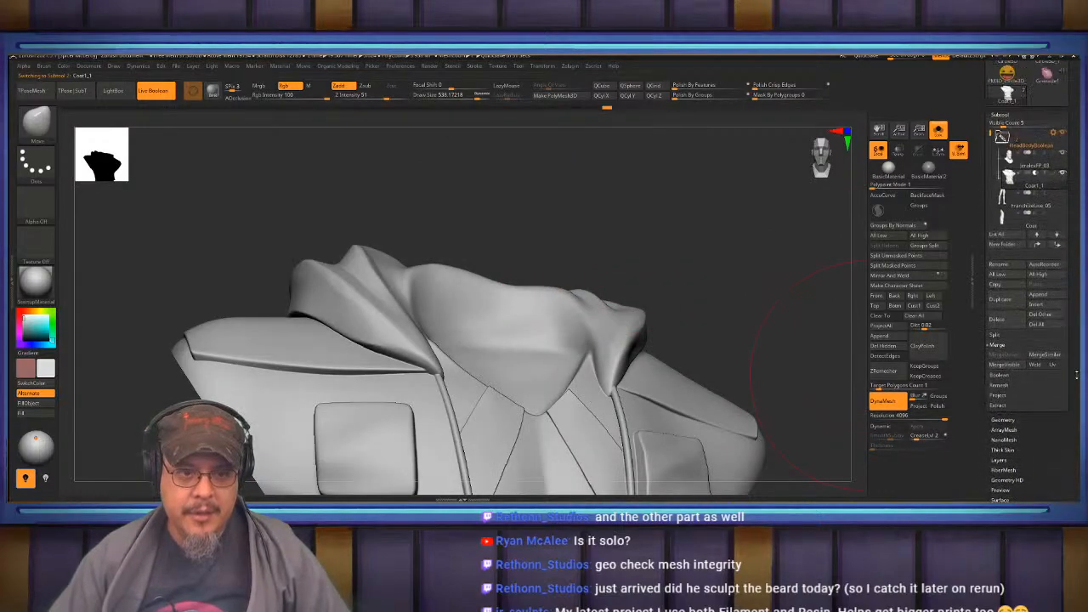
pyautogui.click(1005, 422)
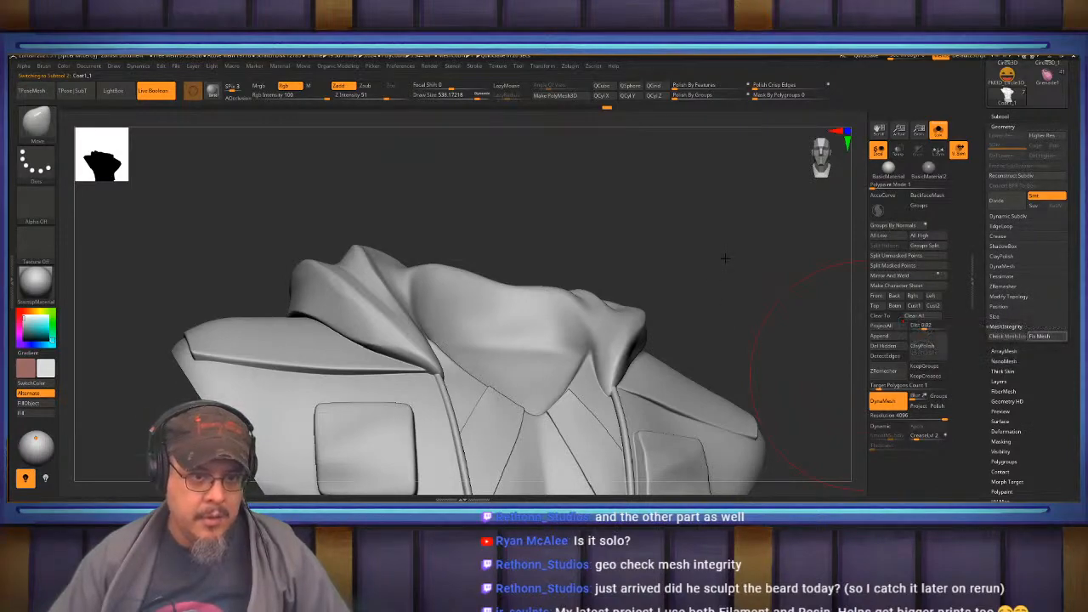
pyautogui.click(1001, 119)
pyautogui.moveTo(1049, 169)
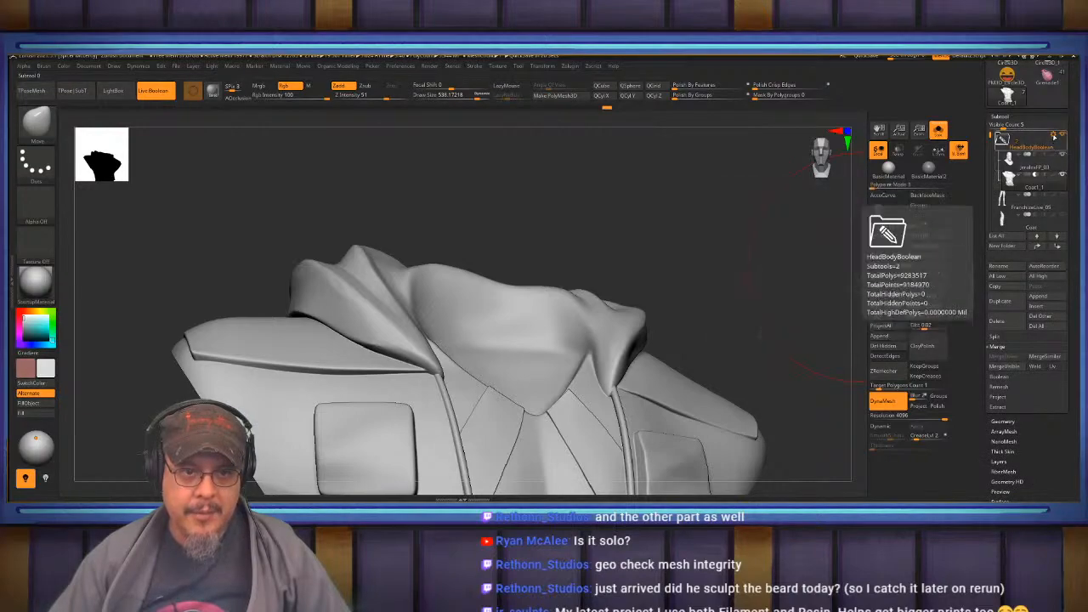
pyautogui.click(1054, 134)
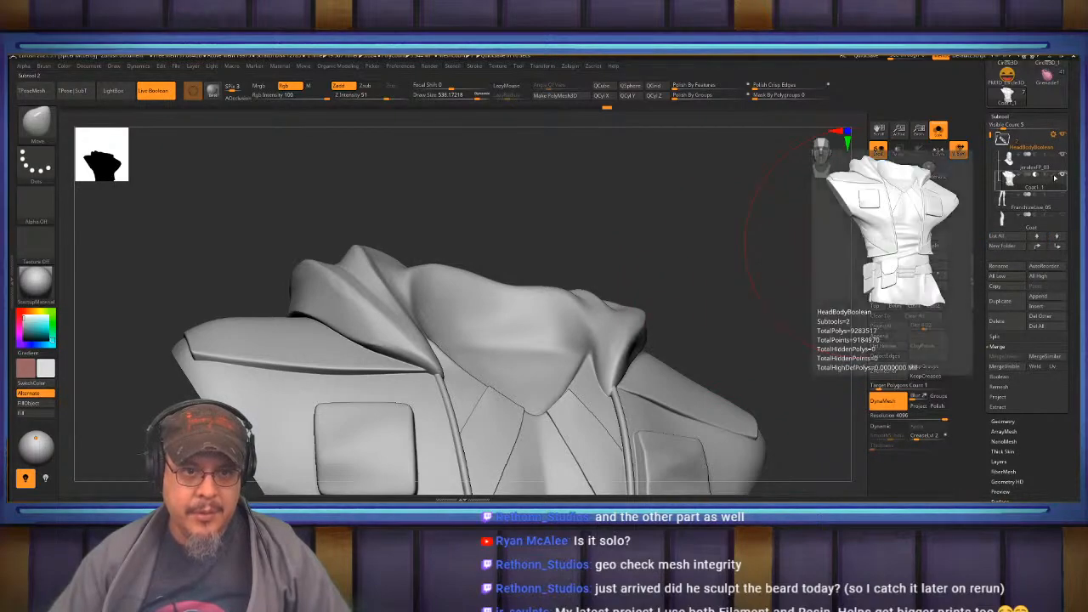
pyautogui.scroll(5, 1073, 150)
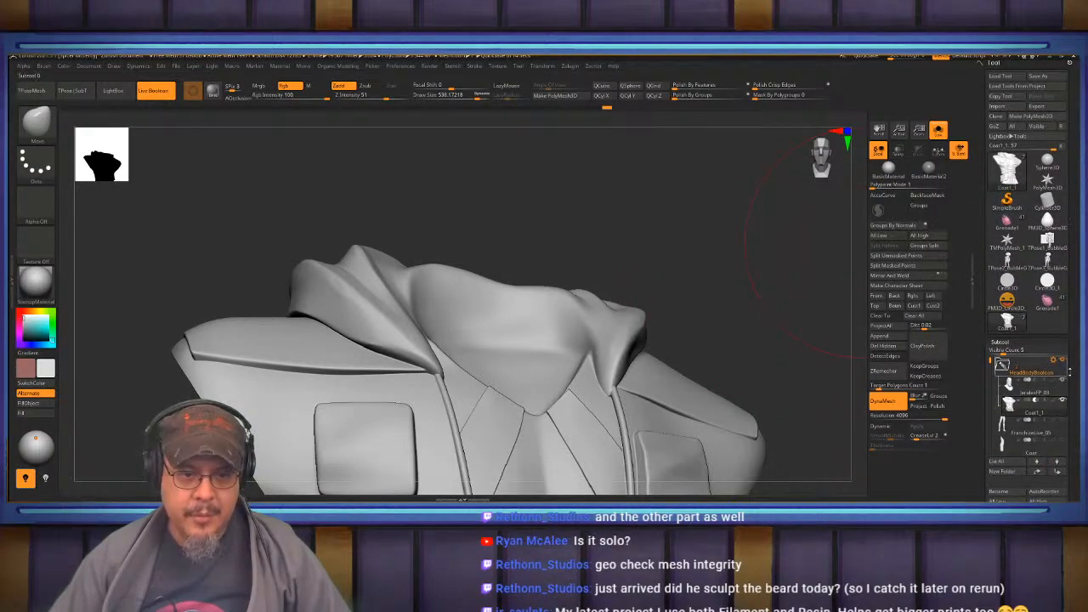
pyautogui.scroll(-3, 1066, 322)
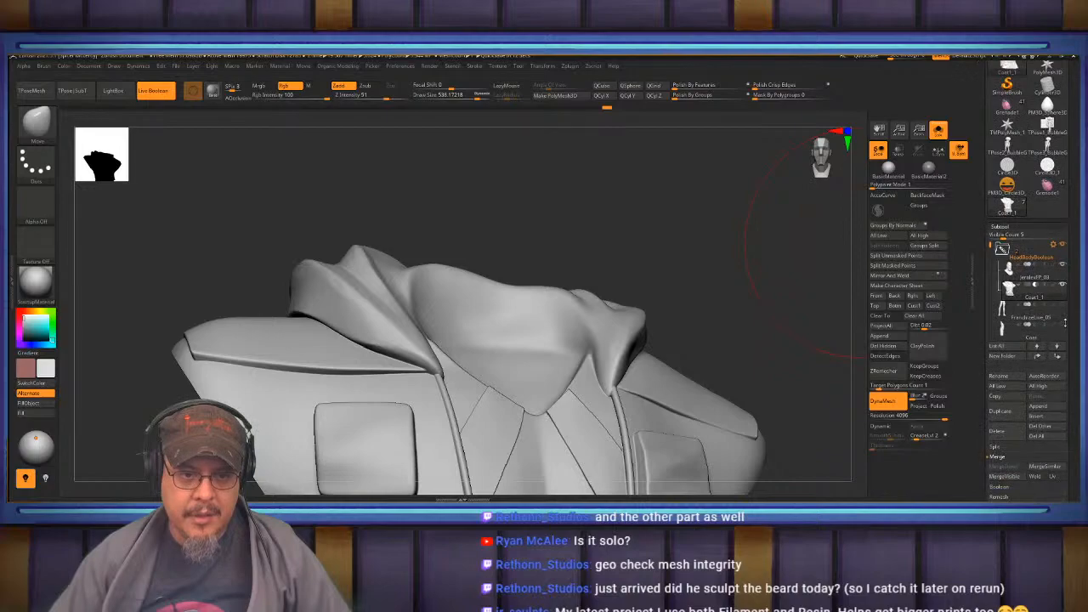
# Try putting the legs subtool in a new folder named 20000.
pyautogui.click(1030, 296)
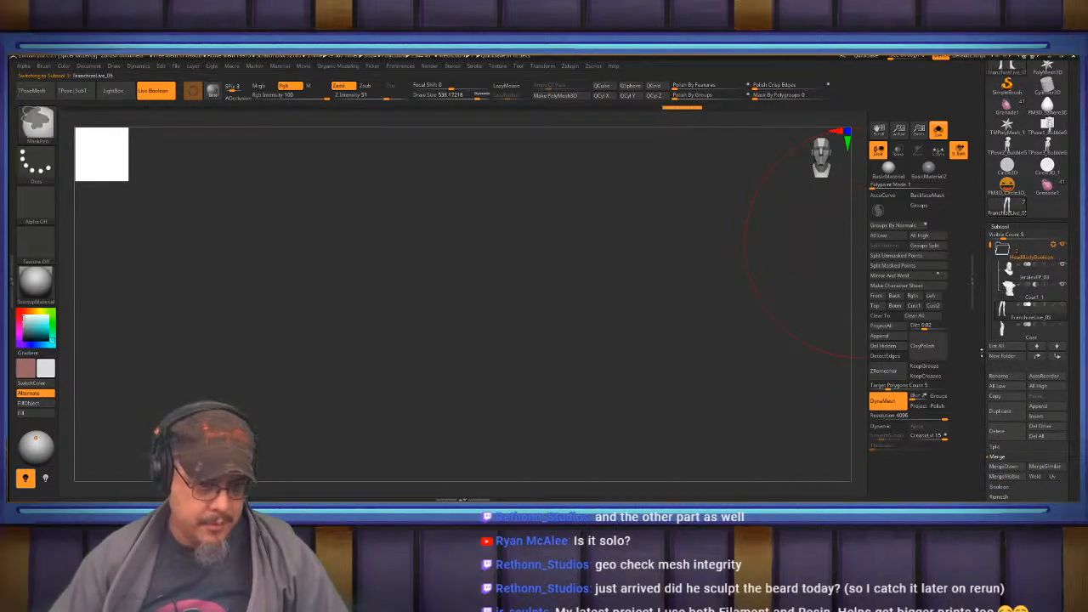
pyautogui.click(996, 356)
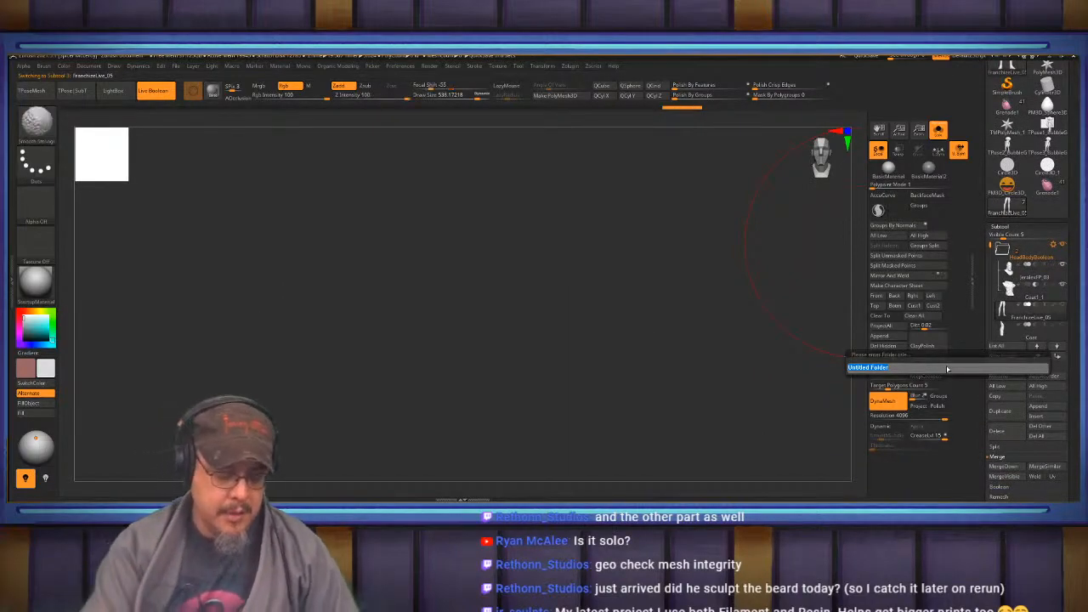
pyautogui.write('20000')
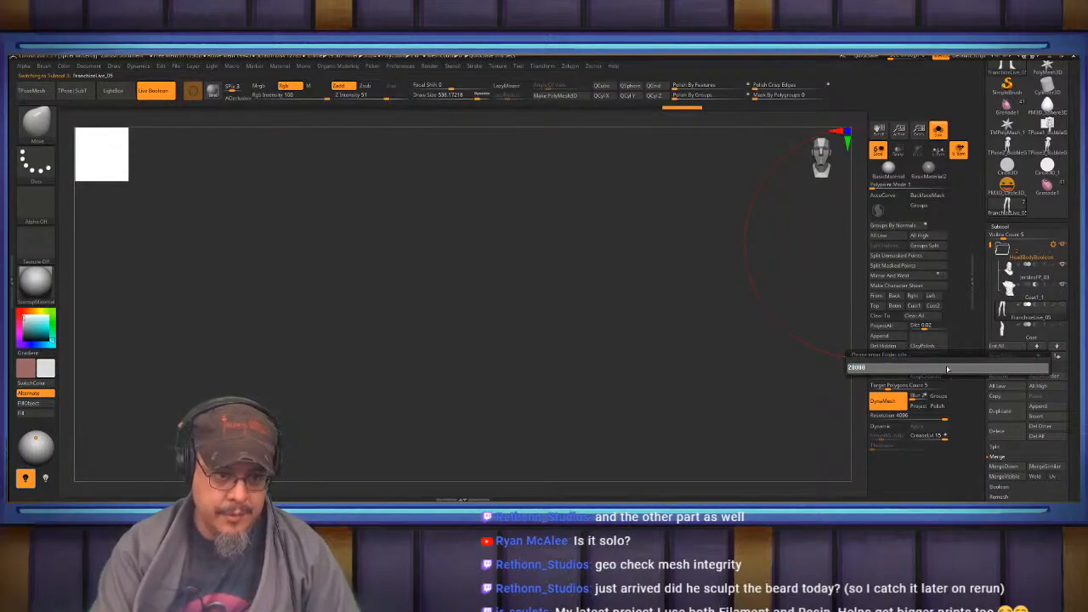
pyautogui.press('Return')
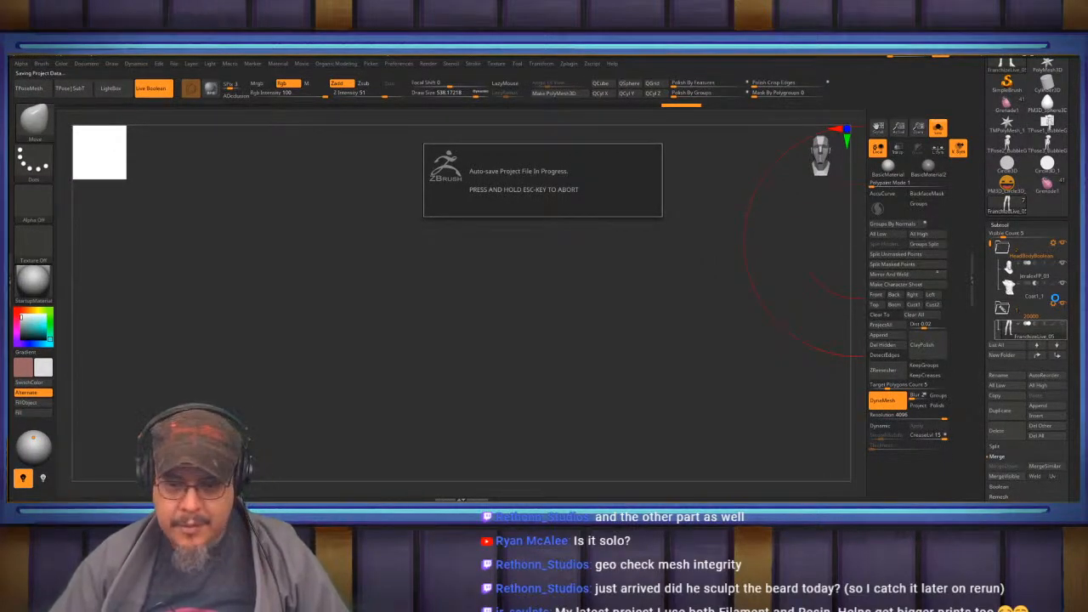
pyautogui.moveTo(1032, 297)
pyautogui.moveTo(1027, 337)
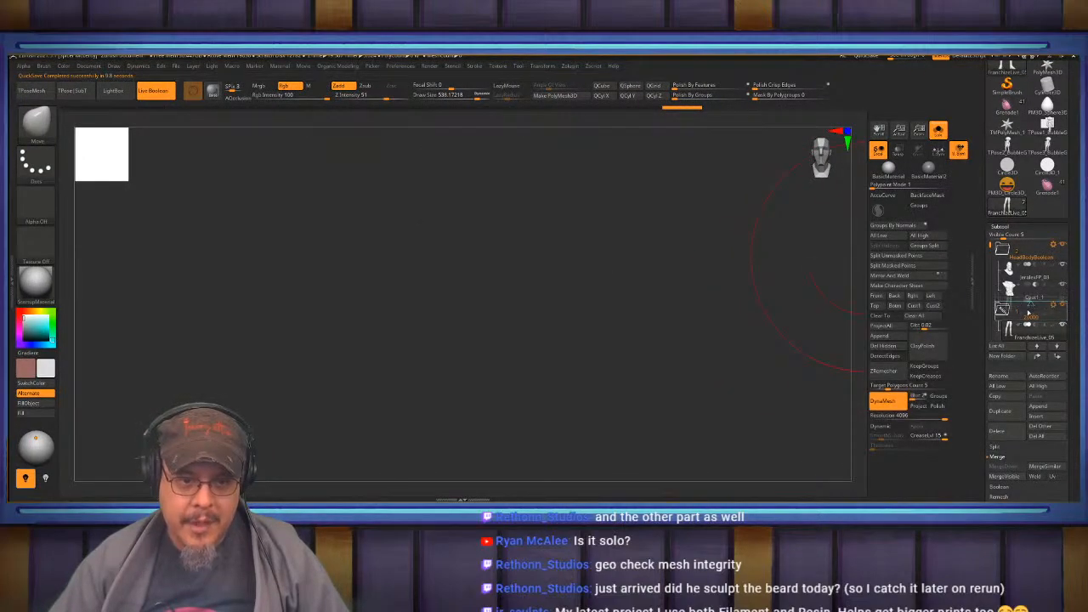
pyautogui.scroll(-1, 1027, 338)
pyautogui.moveTo(1027, 348); pyautogui.dragTo(1027, 327)
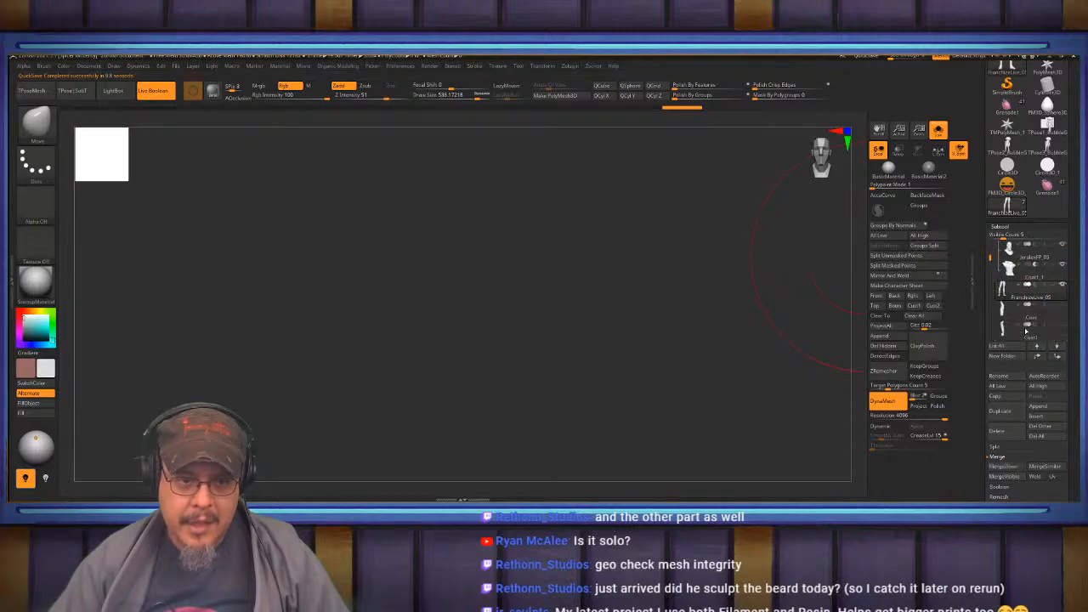
pyautogui.moveTo(1076, 268); pyautogui.dragTo(1075, 296)
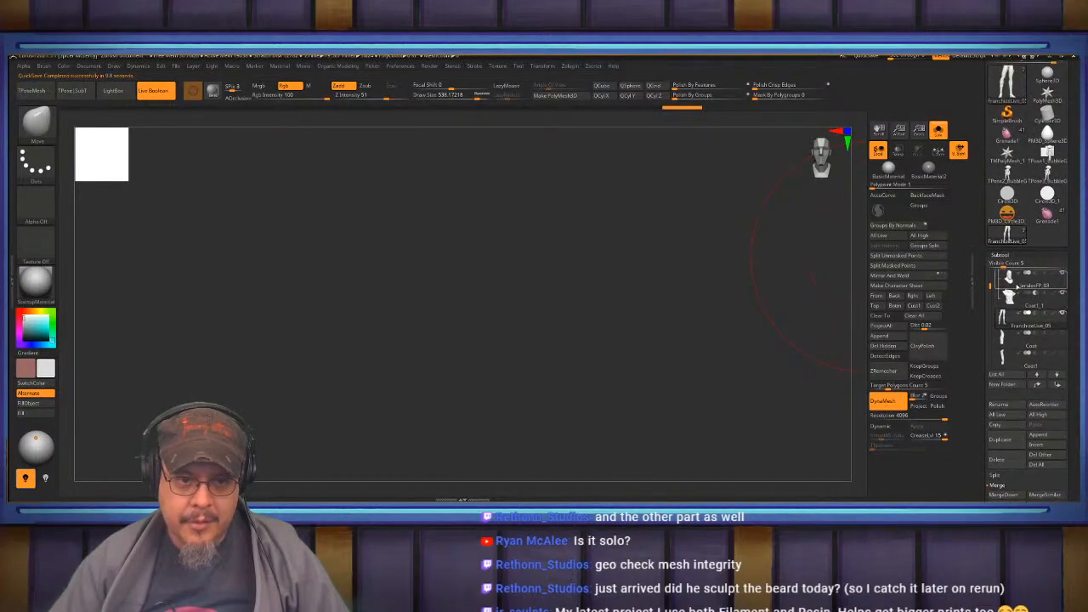
pyautogui.moveTo(990, 277); pyautogui.dragTo(990, 270)
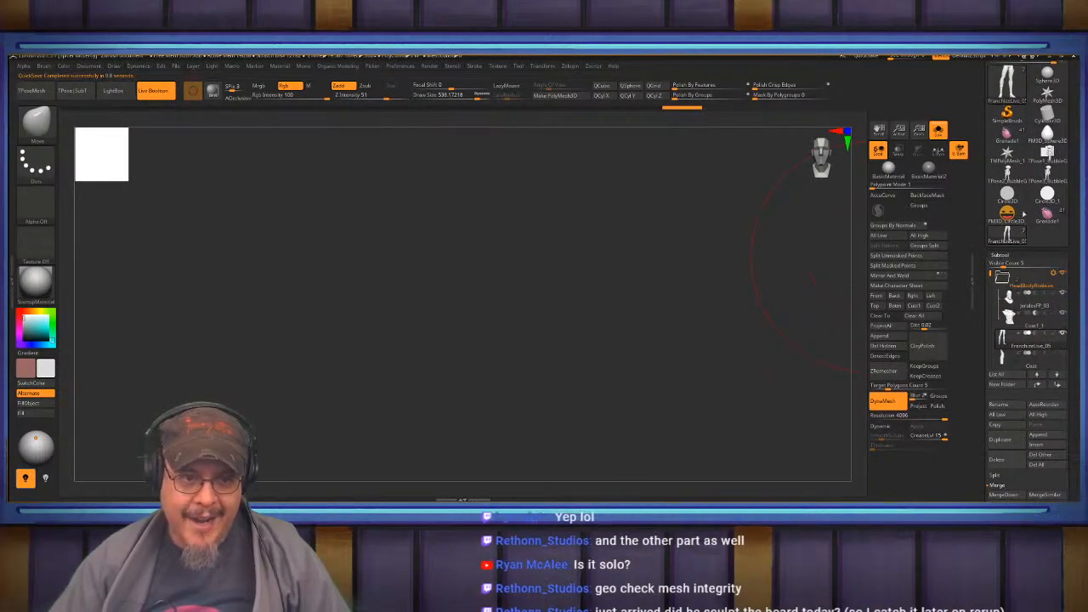
# Select the head with Solo turned off and run Boolean Folder on the HeadBodyBoolean folder.
pyautogui.click(1046, 300)
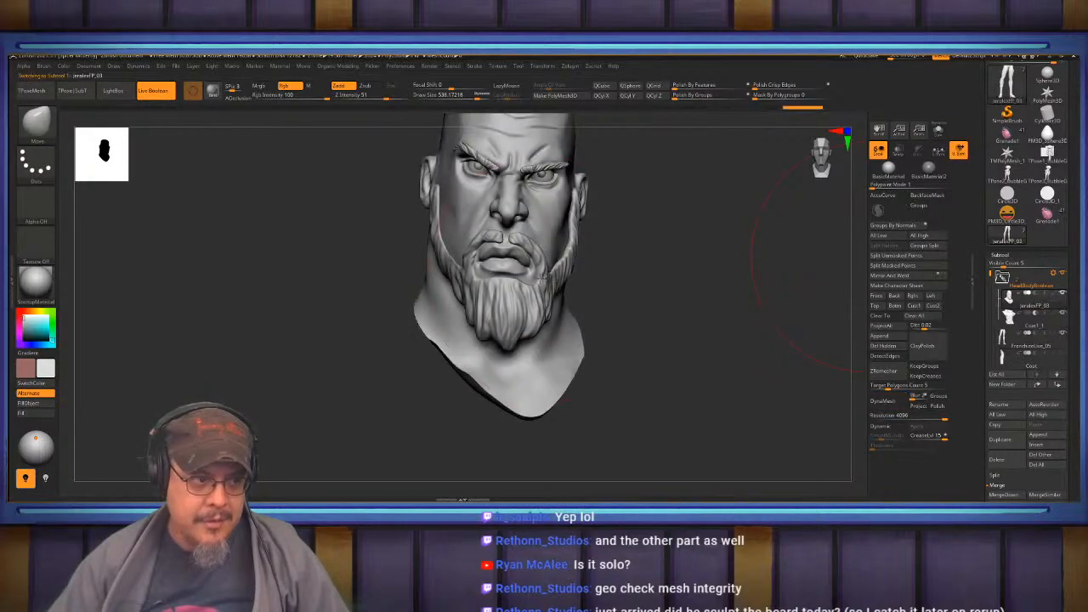
pyautogui.moveTo(534, 259); pyautogui.dragTo(521, 258)
pyautogui.hotkey('ctrl', 'z')
pyautogui.click(1053, 274)
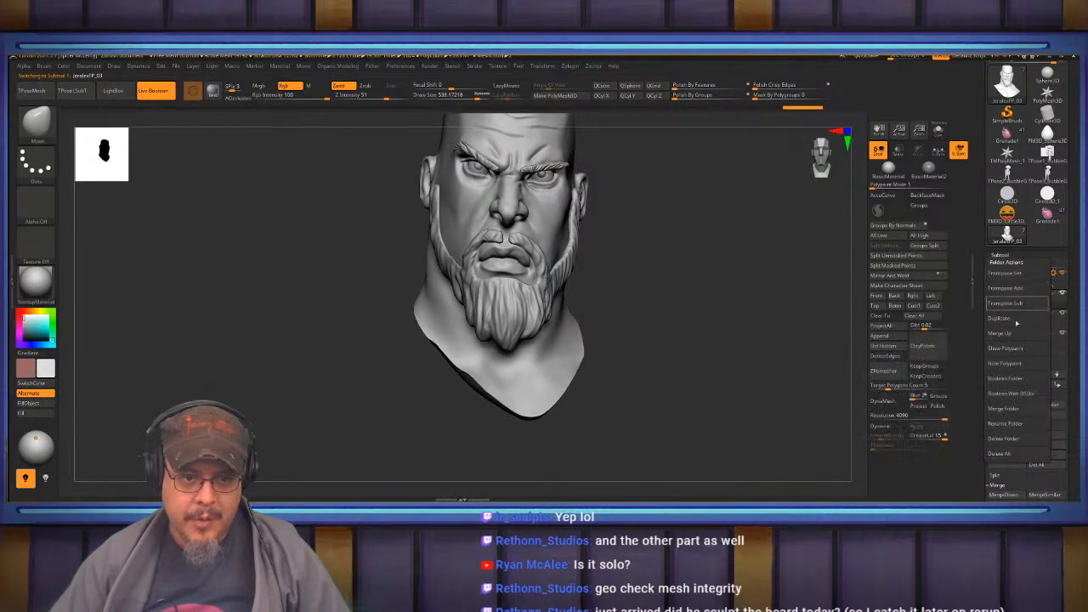
pyautogui.click(1018, 379)
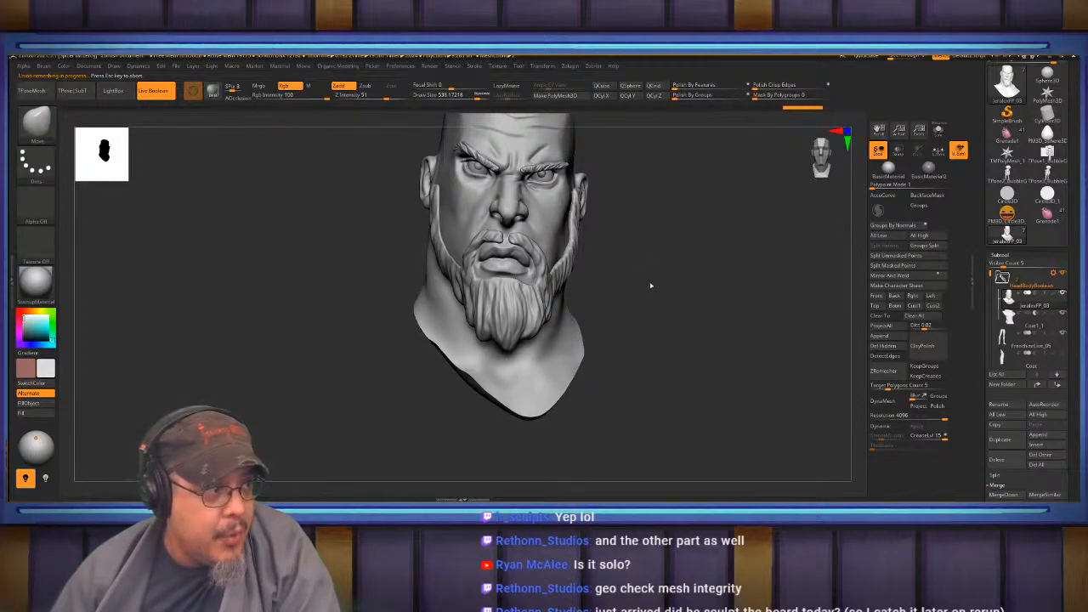
# Inspect the Boolean result from behind and then isolate the head to examine its neck and chest.
pyautogui.moveTo(650, 285); pyautogui.dragTo(813, 288)
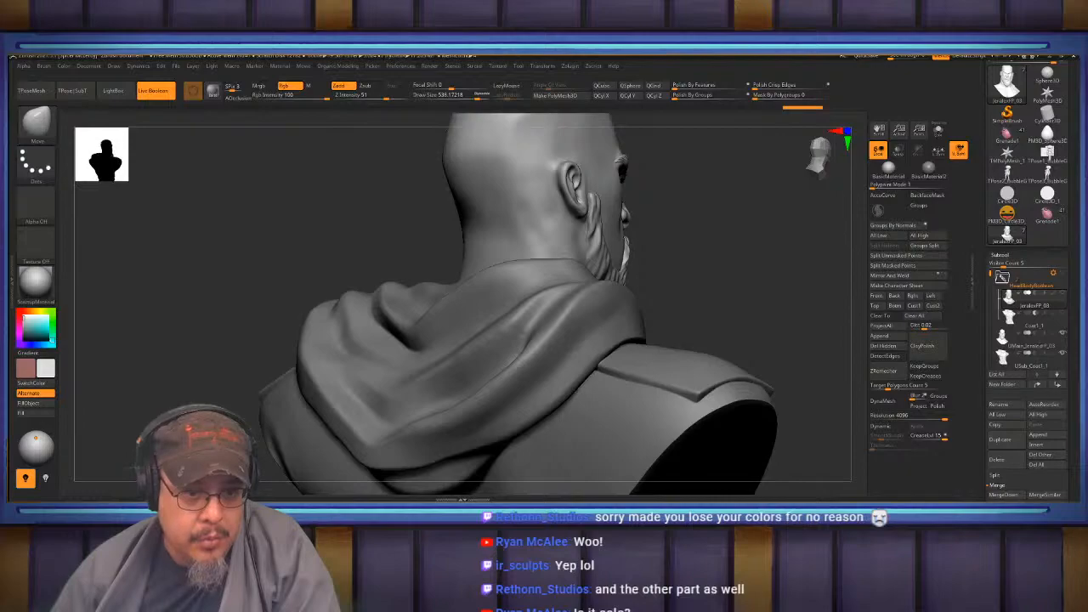
pyautogui.click(938, 130)
pyautogui.moveTo(734, 297); pyautogui.dragTo(672, 303)
pyautogui.moveTo(740, 287)
pyautogui.mouseDown()
pyautogui.moveTo(727, 291)
pyautogui.moveTo(752, 292)
pyautogui.moveTo(729, 283)
pyautogui.mouseUp()
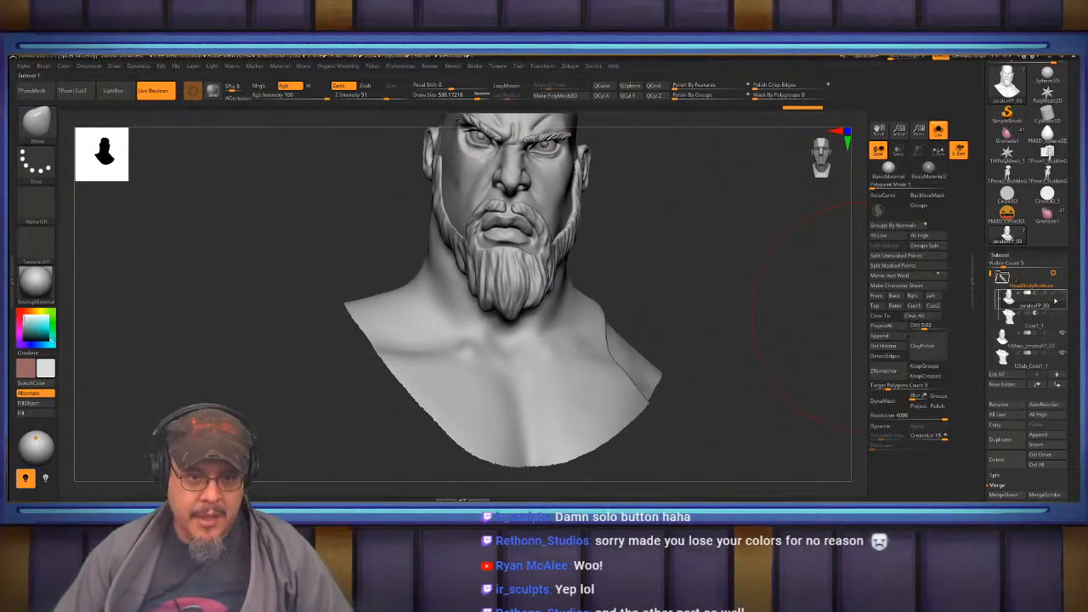
# Delete the UMain head and USub_Coat1_1 result subtools left by the Boolean.
pyautogui.moveTo(1029, 349)
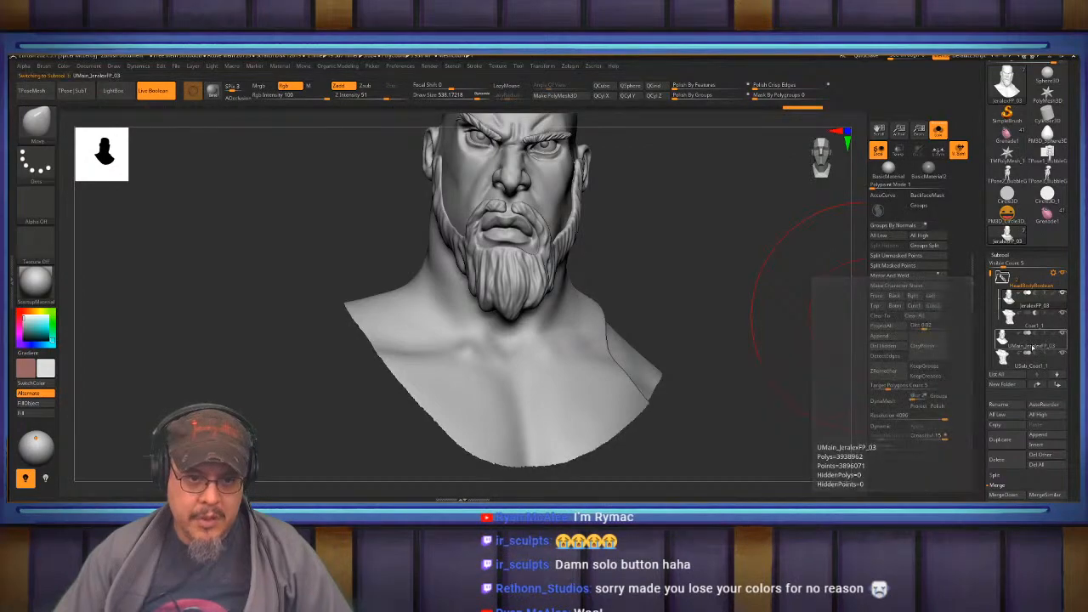
pyautogui.click(999, 459)
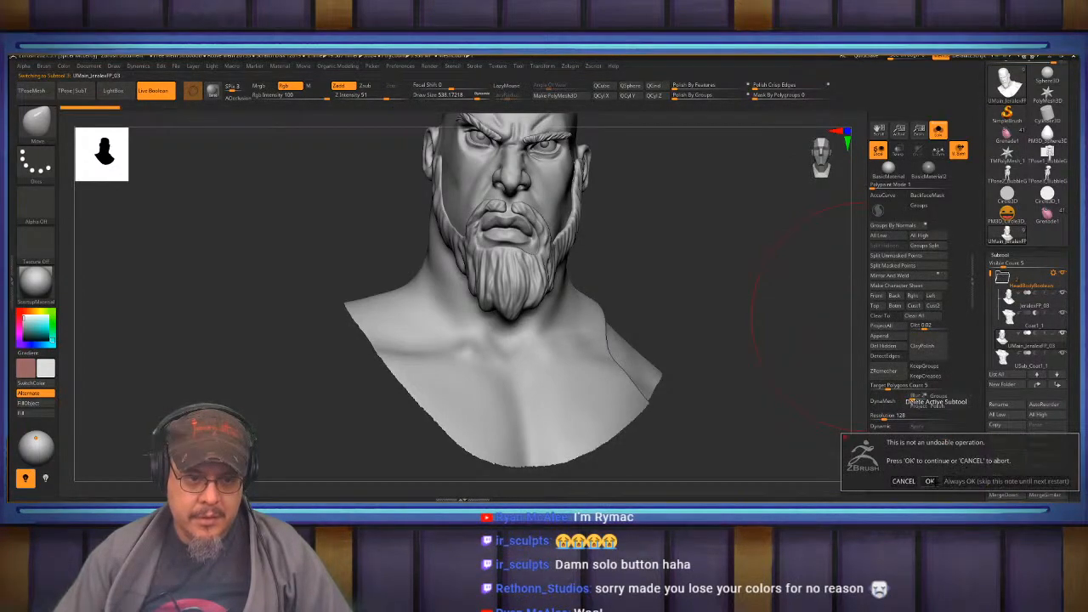
pyautogui.press('Return')
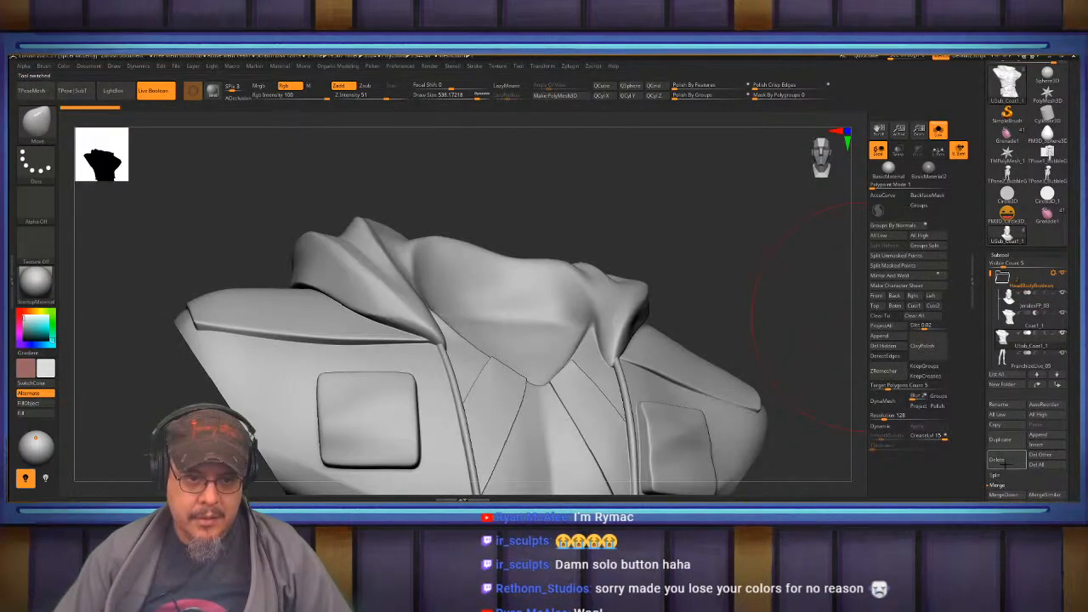
pyautogui.click(1004, 460)
pyautogui.press('Return')
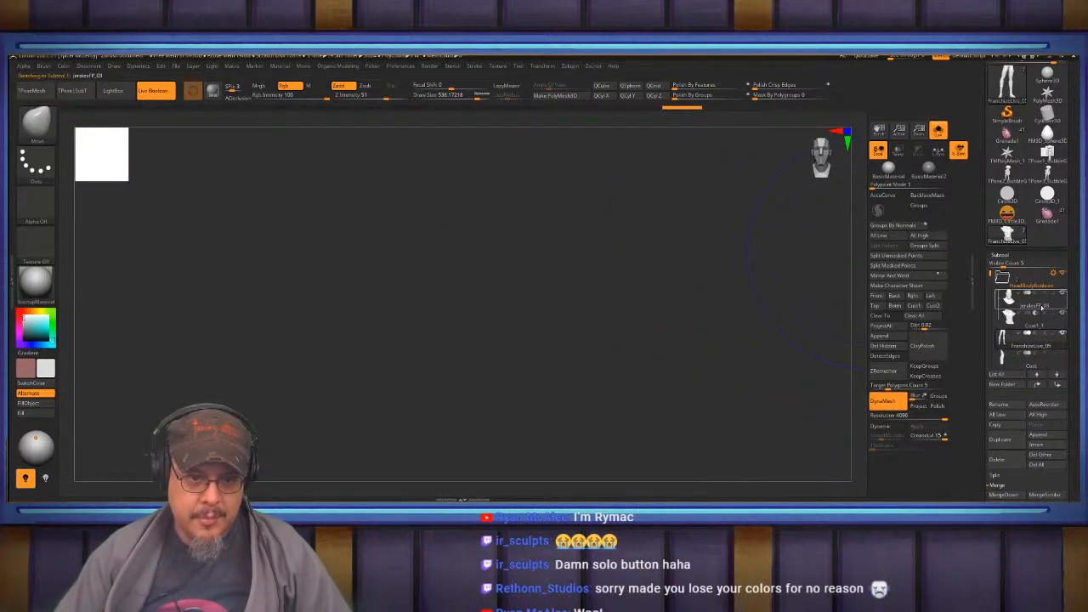
# Set the Coat1_1 subtool to additive Boolean mode and retry the Boolean on the HeadBodyBoolean folder.
pyautogui.moveTo(697, 280); pyautogui.dragTo(729, 352)
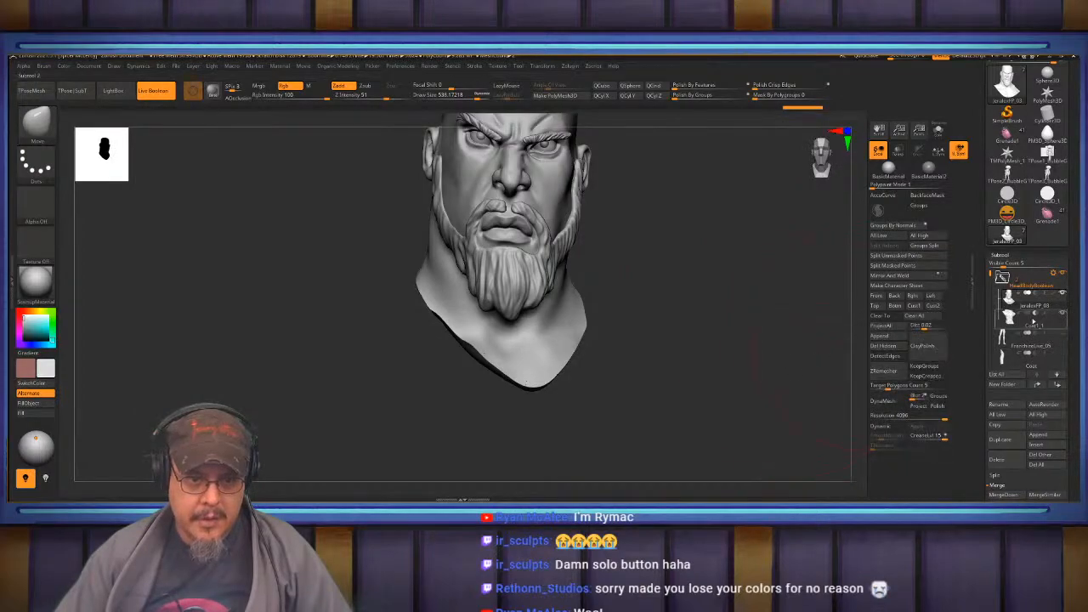
pyautogui.moveTo(1010, 296)
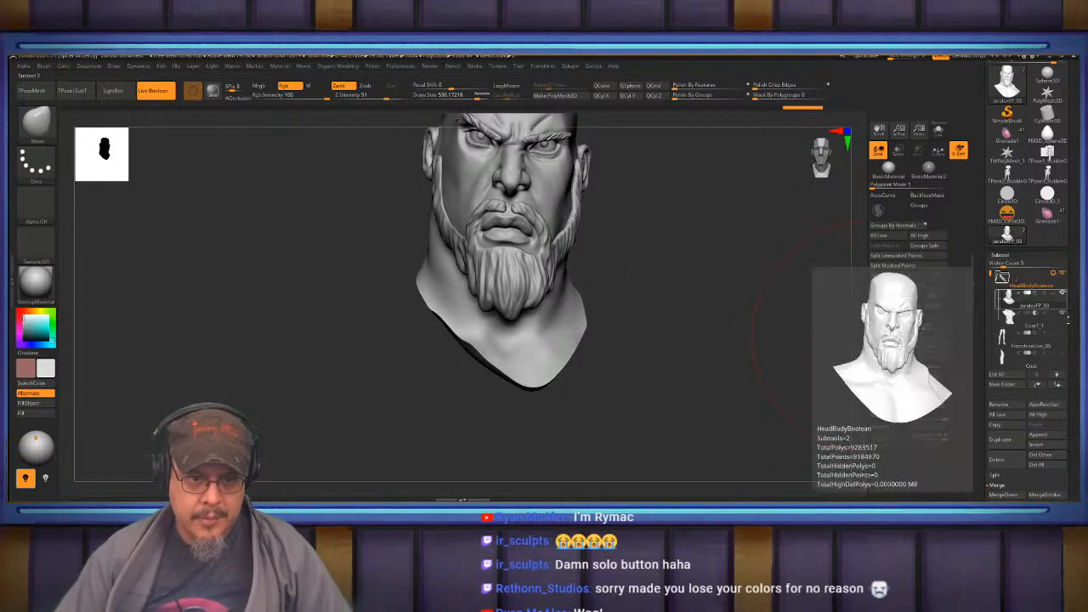
pyautogui.click(1034, 316)
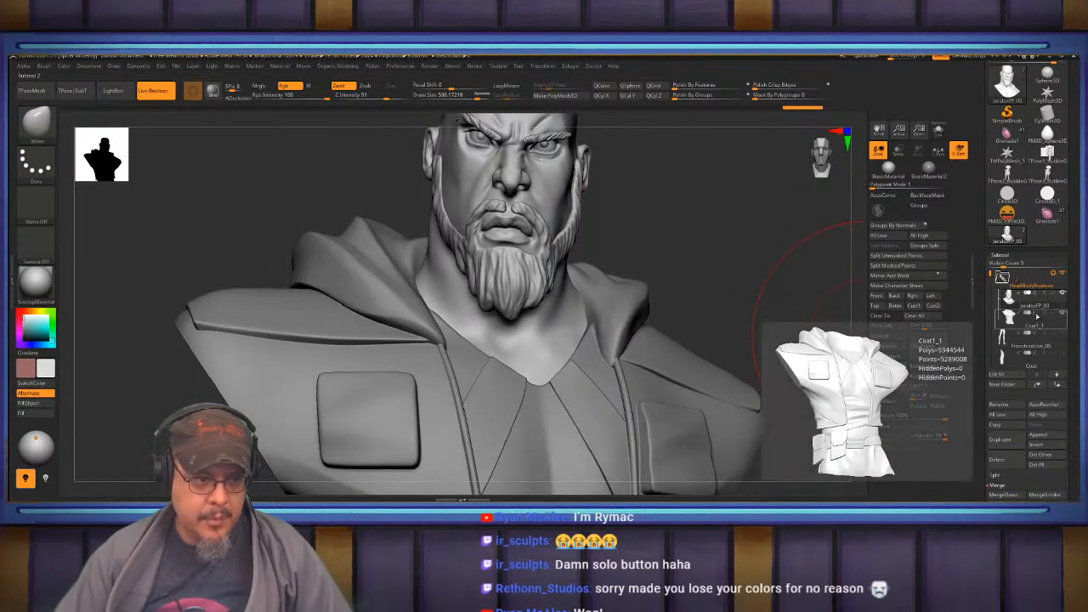
pyautogui.click(1037, 316)
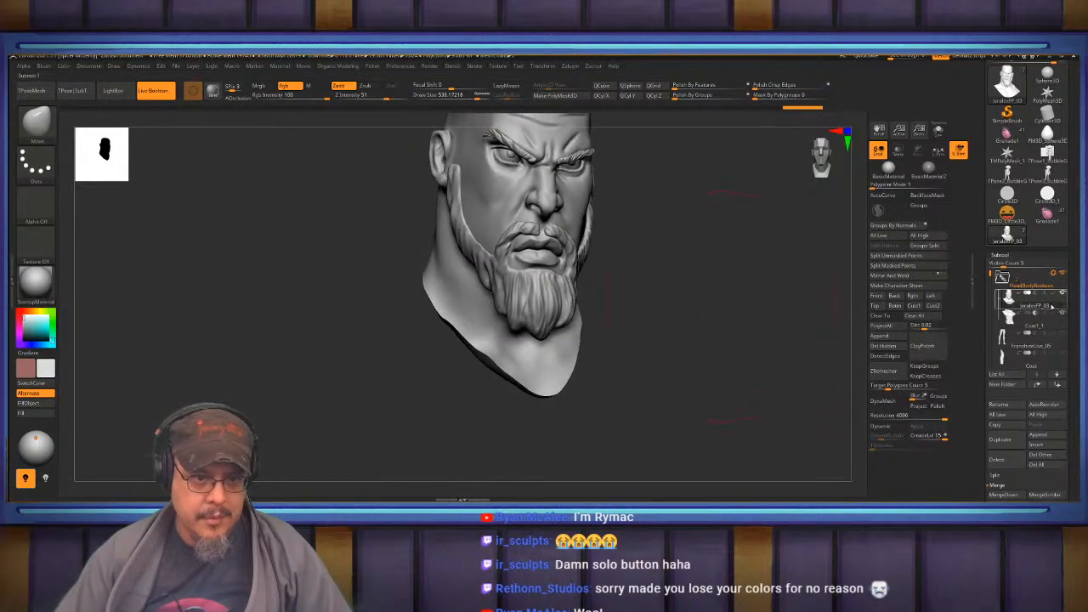
pyautogui.click(1037, 316)
pyautogui.moveTo(721, 287); pyautogui.dragTo(550, 289)
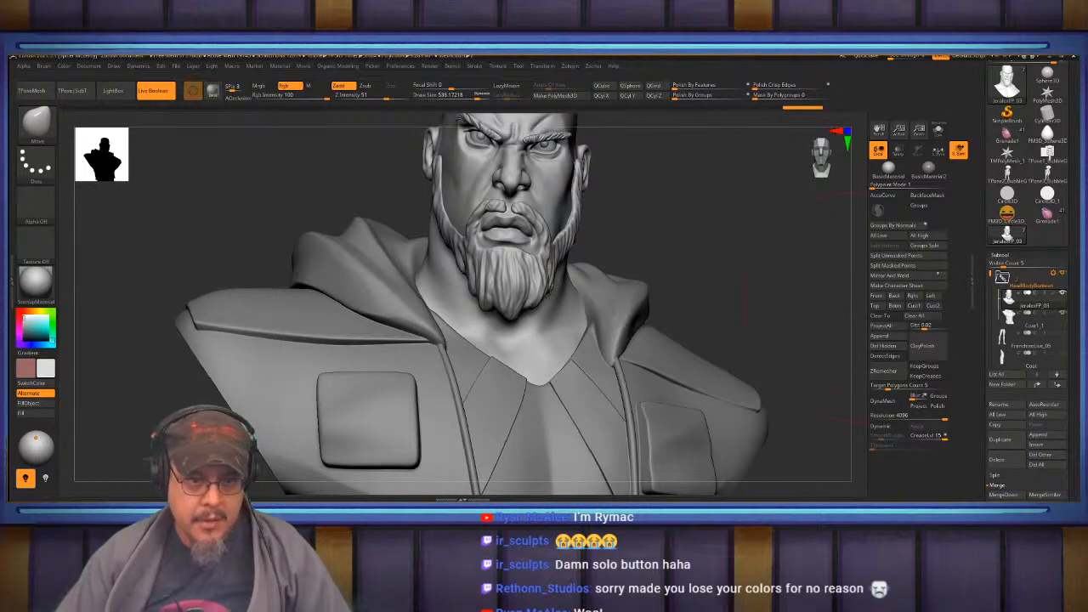
pyautogui.click(1055, 273)
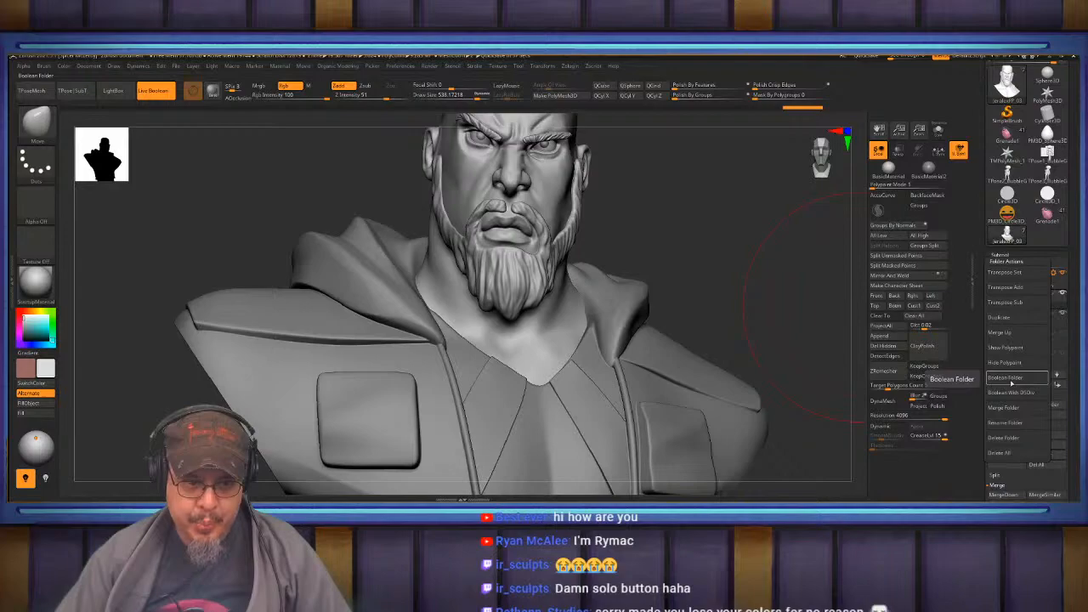
pyautogui.click(1011, 385)
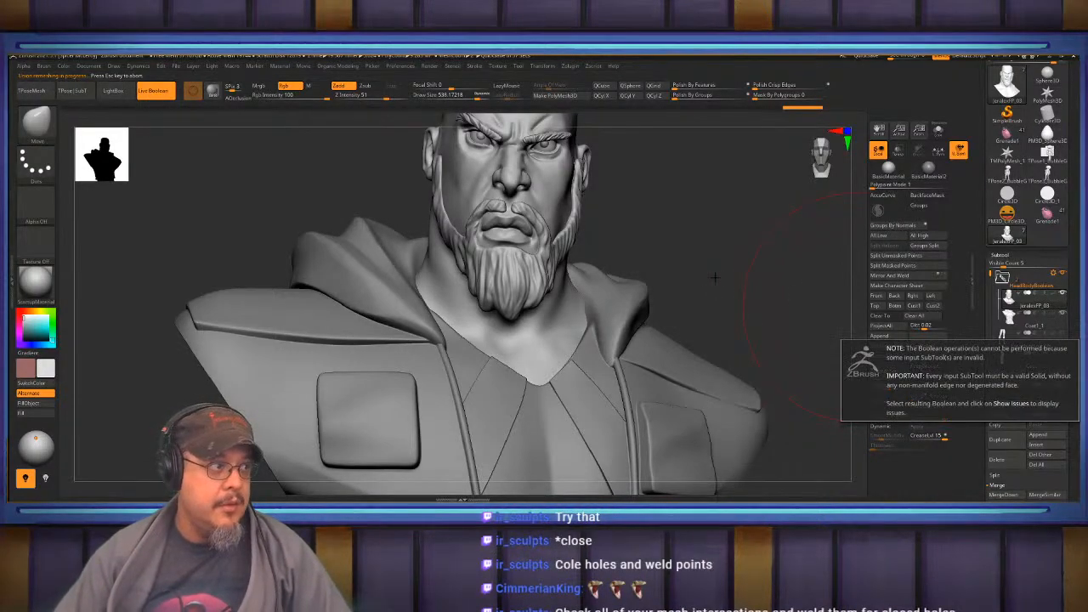
# Delete both result subtools, the UMain head and USub_Coat1_1, produced by the failed additive Boolean.
pyautogui.moveTo(756, 281); pyautogui.dragTo(476, 285)
pyautogui.moveTo(1023, 352); pyautogui.dragTo(735, 289)
pyautogui.click(1033, 347)
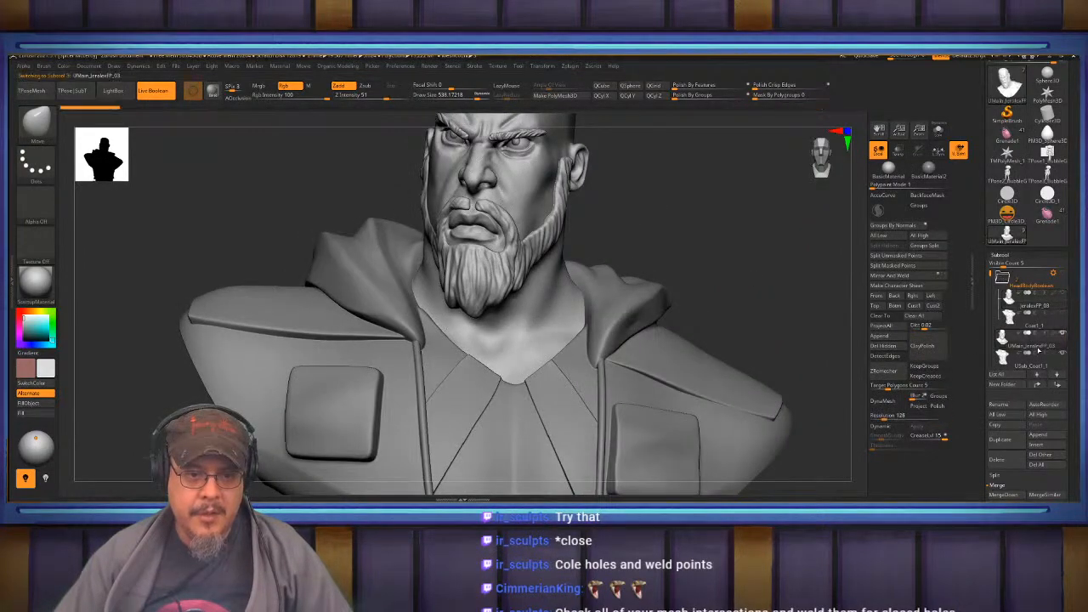
pyautogui.click(1022, 458)
pyautogui.click(930, 480)
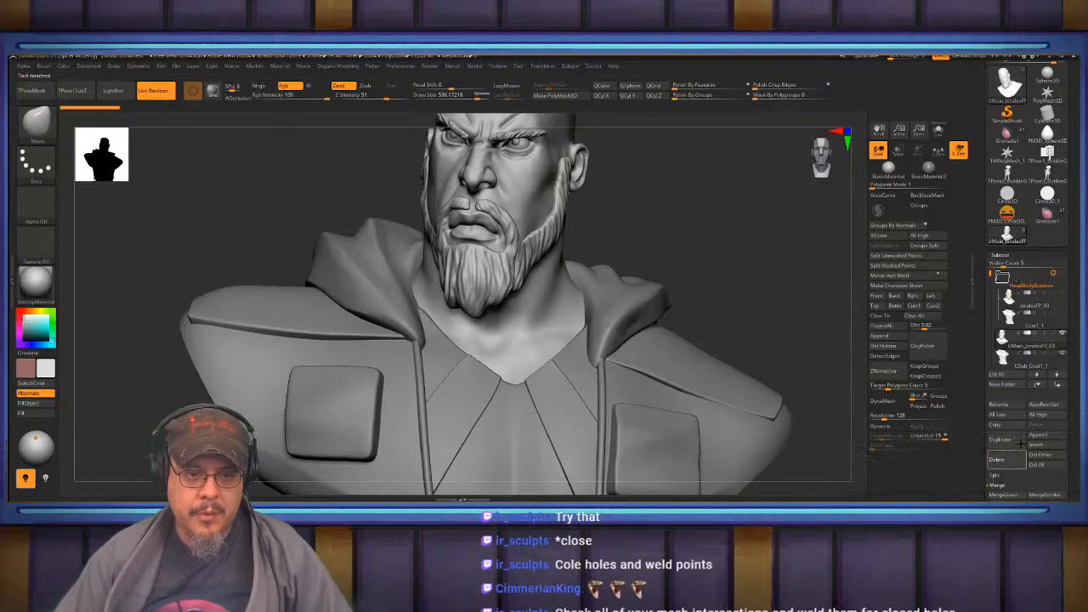
pyautogui.click(1012, 460)
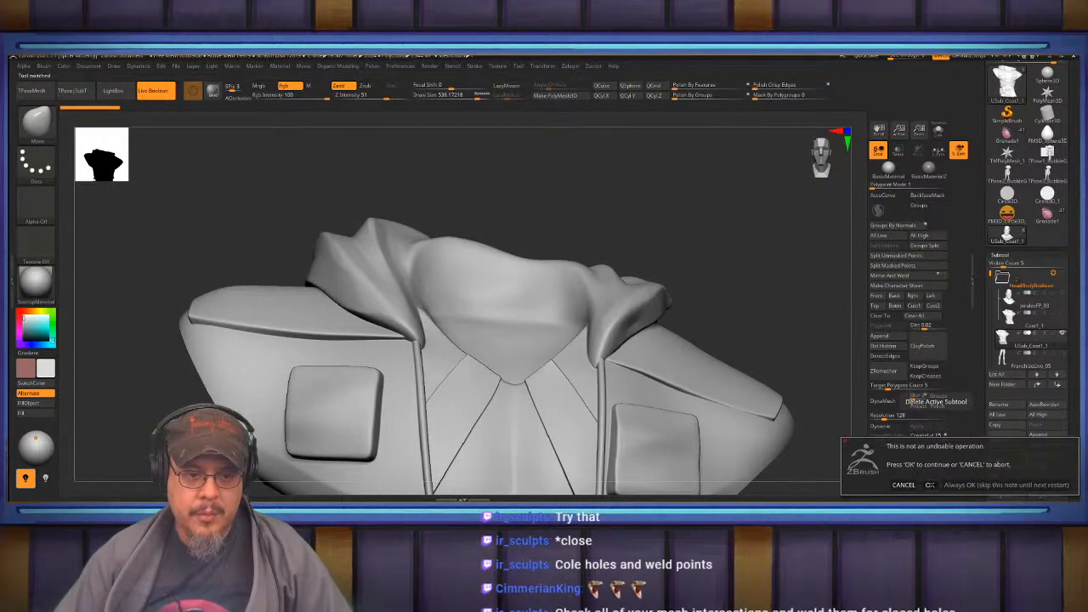
pyautogui.click(930, 485)
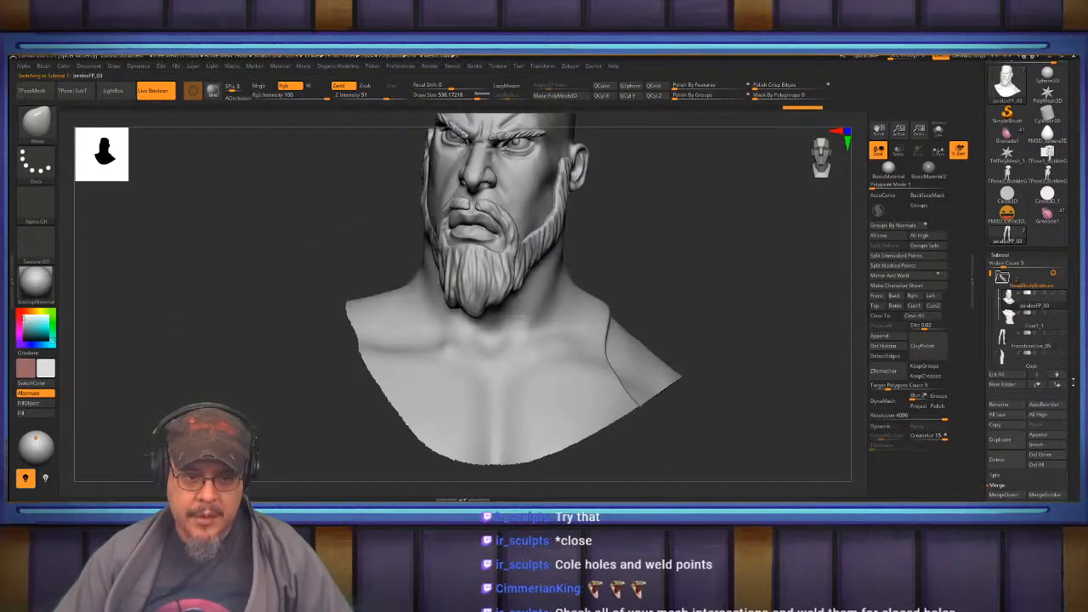
# Open the Modify Topology options in the head's geometry settings.
pyautogui.scroll(-5, 1063, 295)
pyautogui.click(1005, 268)
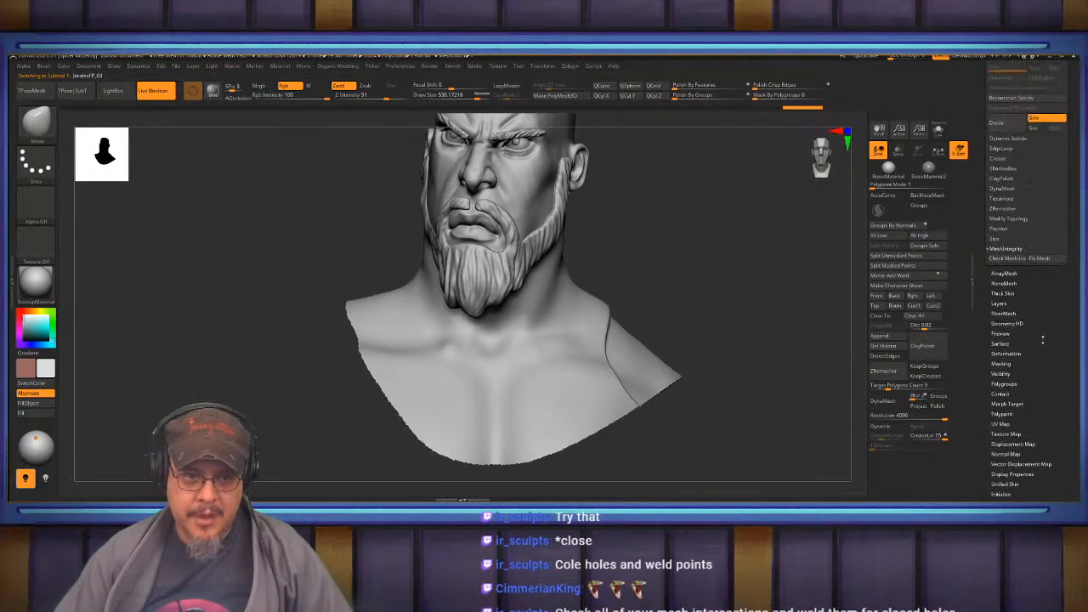
pyautogui.click(1010, 352)
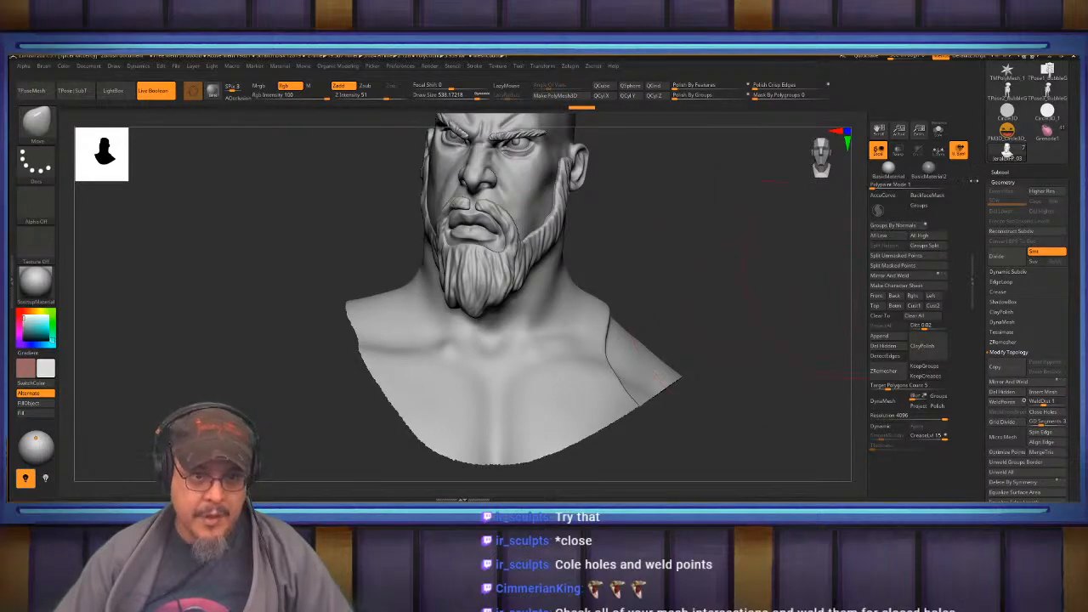
# Select the Coat1_1 subtool, enable DynaMesh at resolution 4096 and remesh the coat.
pyautogui.click(1000, 171)
pyautogui.click(1029, 244)
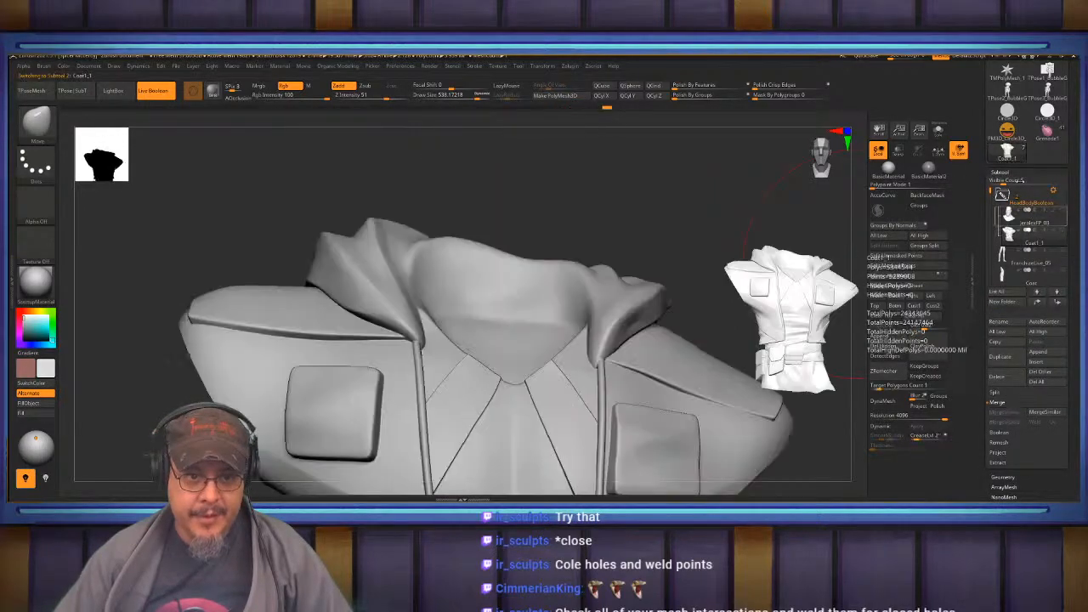
pyautogui.click(1003, 182)
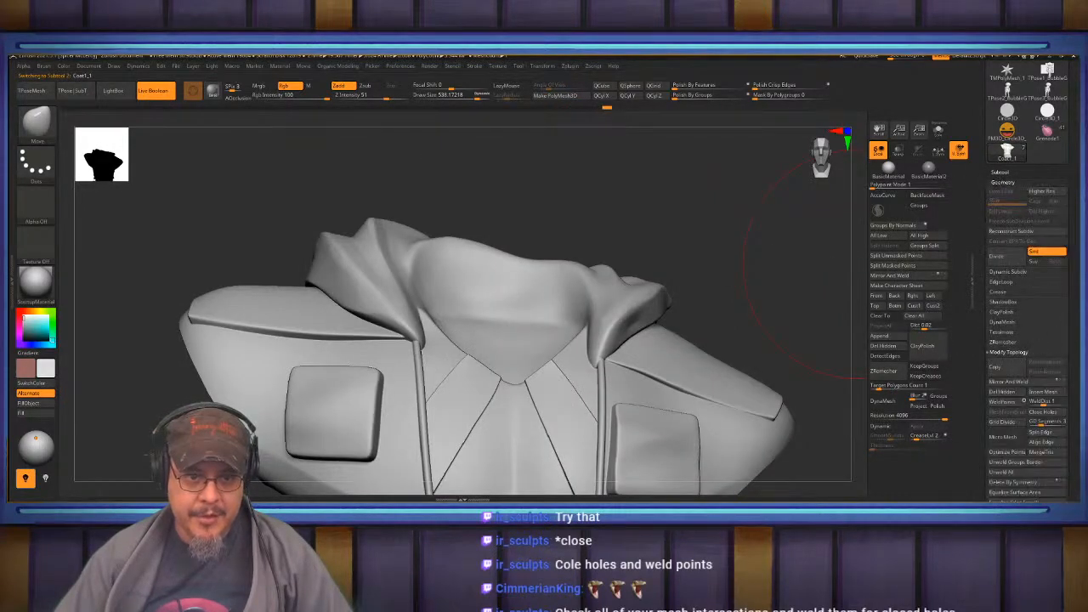
pyautogui.click(883, 400)
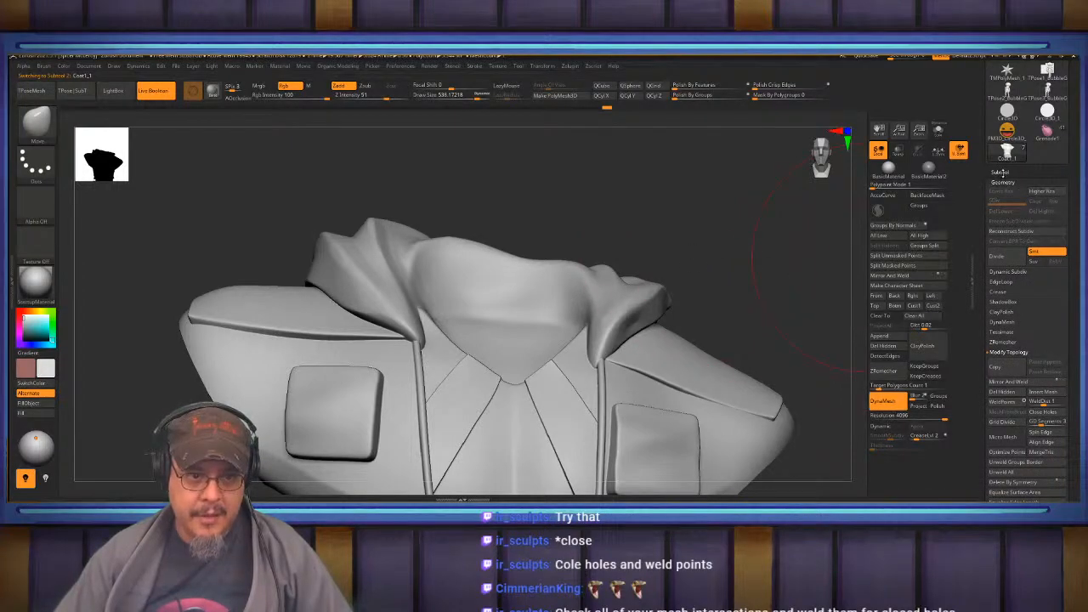
pyautogui.keyDown('ctrl'); pyautogui.moveTo(727, 348); pyautogui.dragTo(711, 227); pyautogui.keyUp('ctrl')
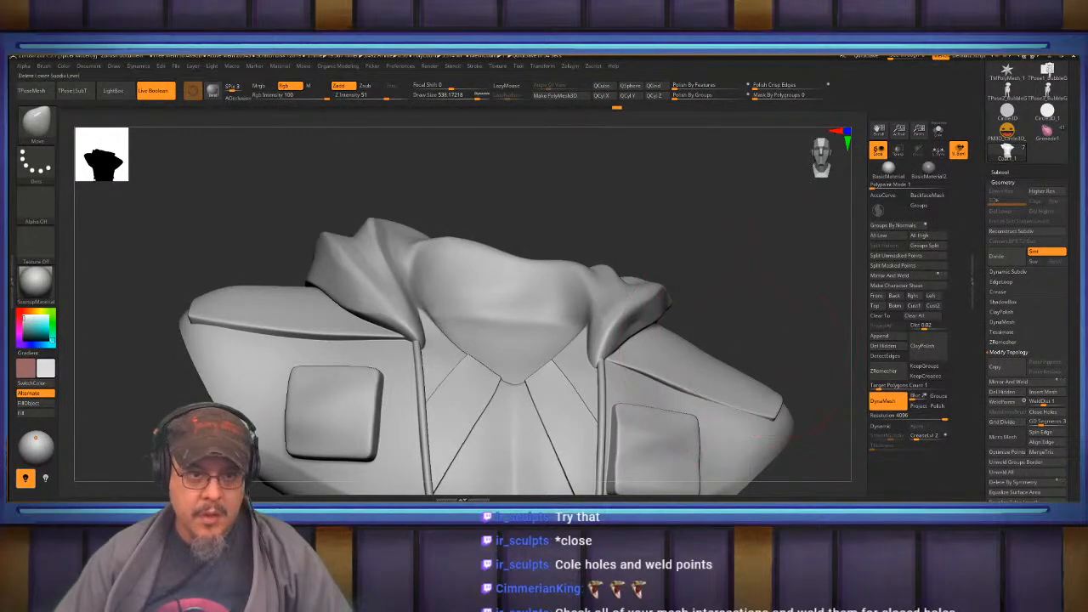
# Select the head subtool and examine the underside and edges of its neck and chest from several angles.
pyautogui.click(1001, 173)
pyautogui.moveTo(1037, 236)
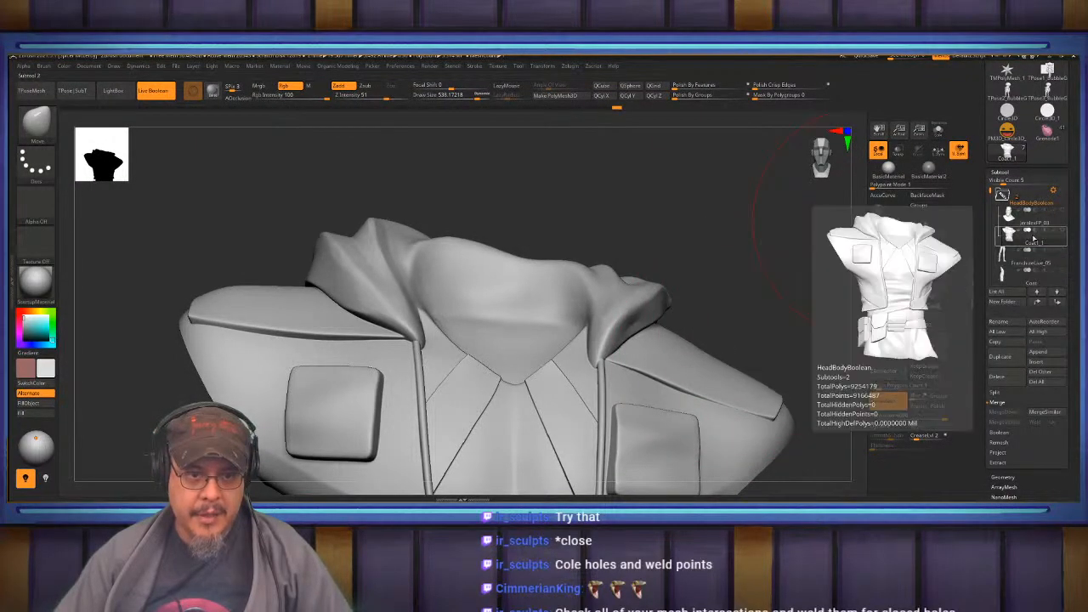
pyautogui.click(1038, 218)
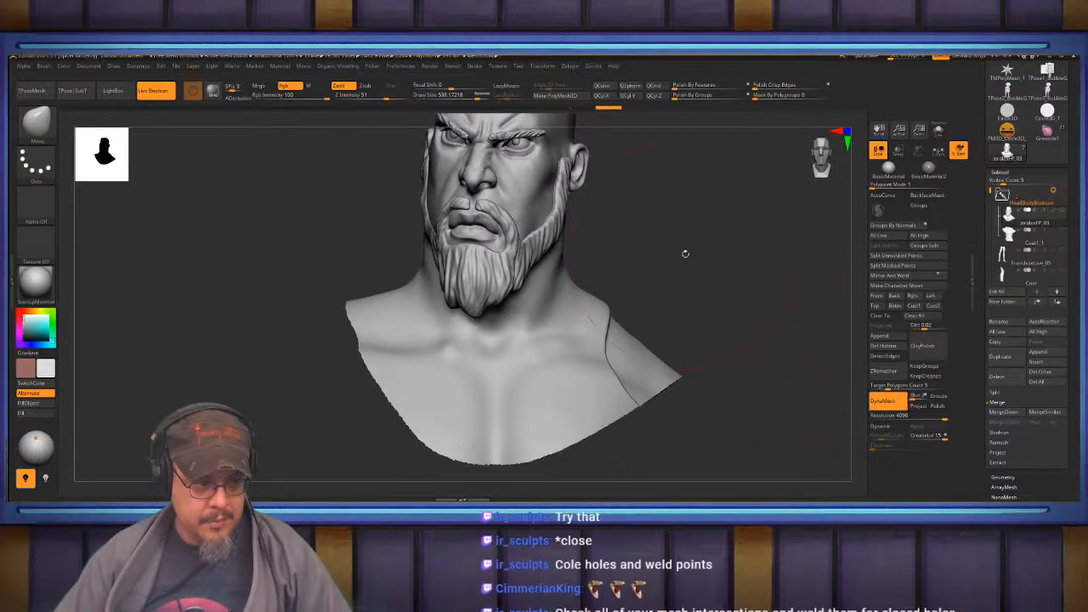
pyautogui.moveTo(762, 425); pyautogui.dragTo(759, 378)
pyautogui.press('shift')
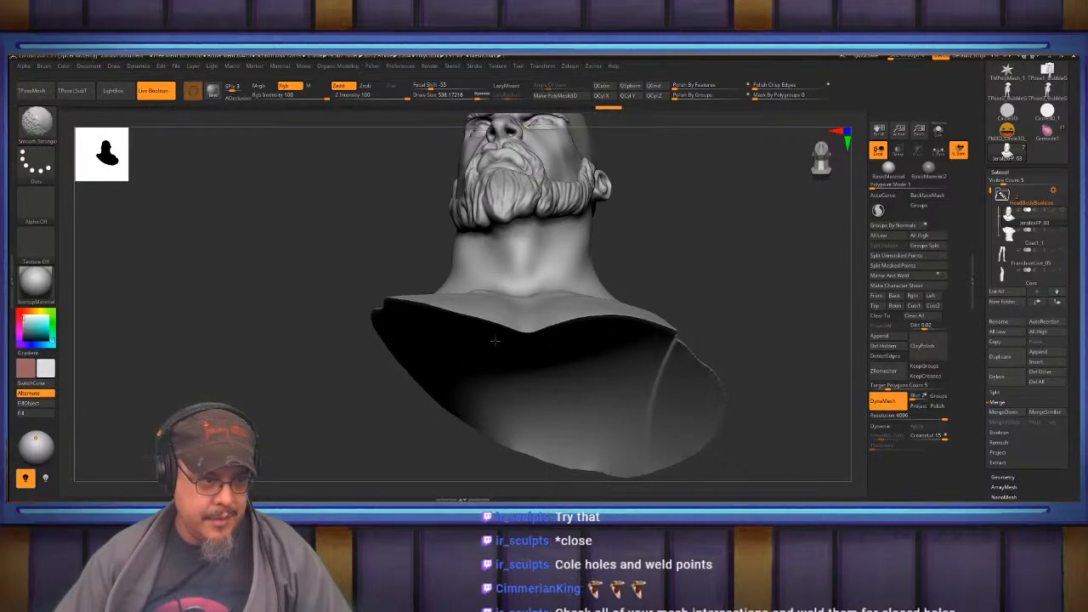
pyautogui.moveTo(330, 398)
pyautogui.mouseDown()
pyautogui.moveTo(338, 377)
pyautogui.moveTo(411, 437)
pyautogui.mouseUp()
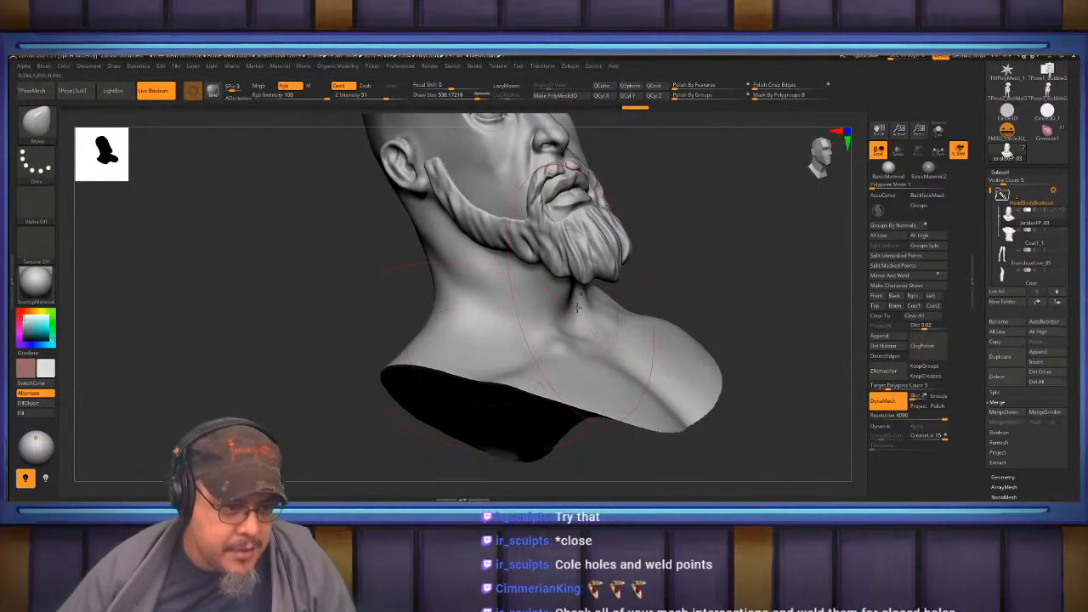
pyautogui.press('shift')
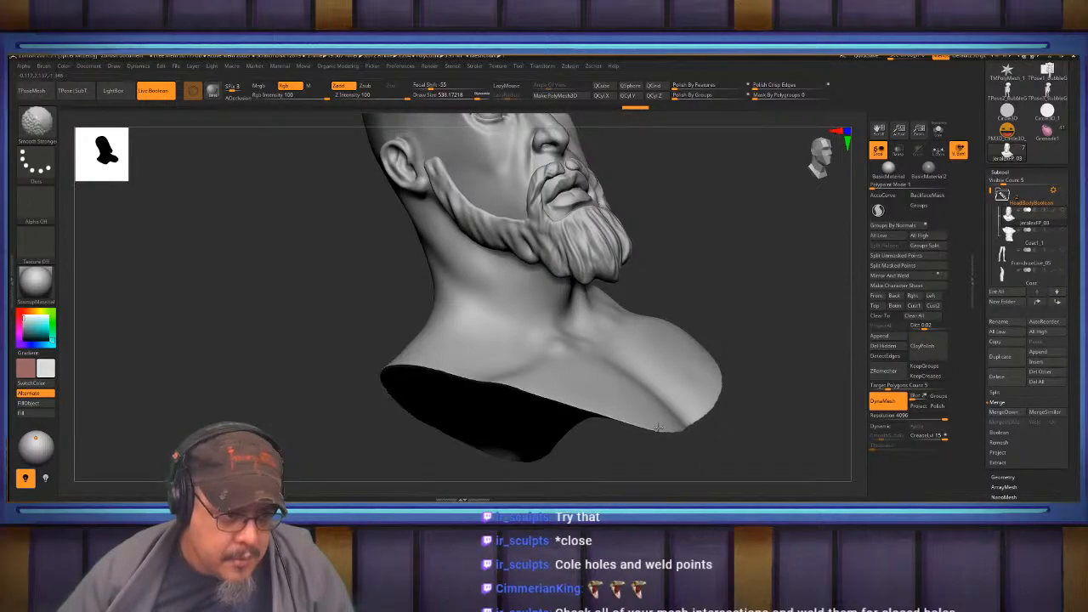
pyautogui.moveTo(746, 402)
pyautogui.mouseDown()
pyautogui.moveTo(751, 424)
pyautogui.moveTo(660, 399)
pyautogui.mouseUp()
pyautogui.press('shift')
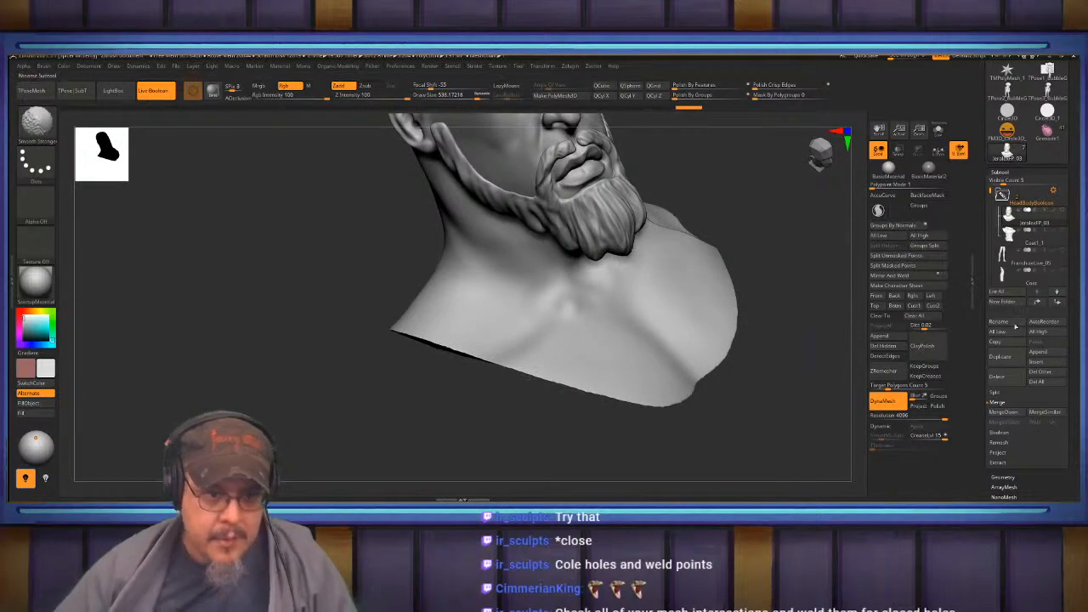
# Review the head's Modify Topology options and run a mesh integrity check on it.
pyautogui.scroll(-3, 1005, 366)
pyautogui.click(1003, 364)
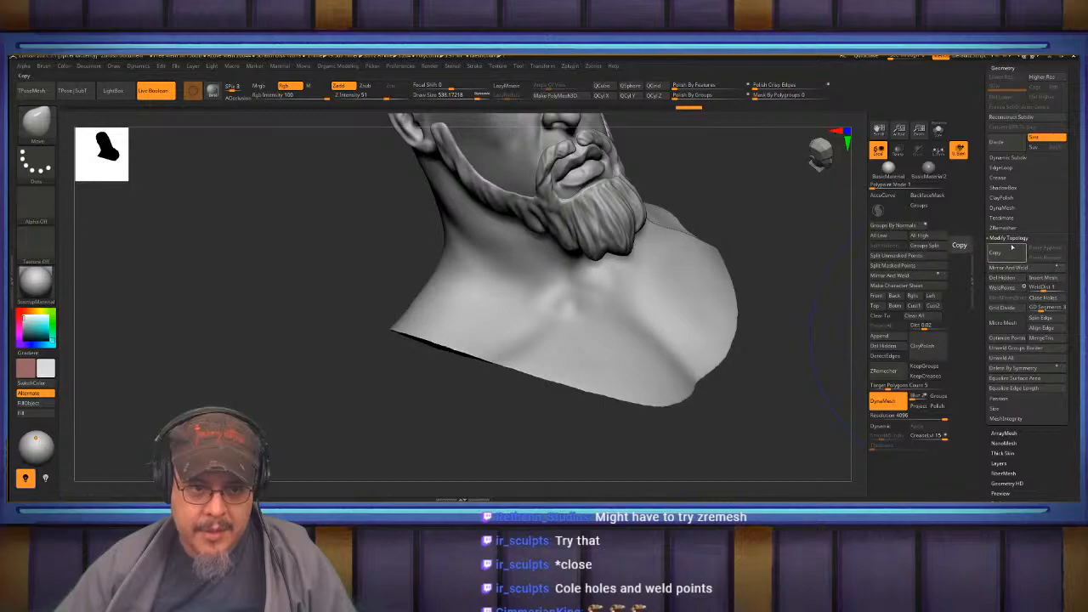
pyautogui.click(1008, 418)
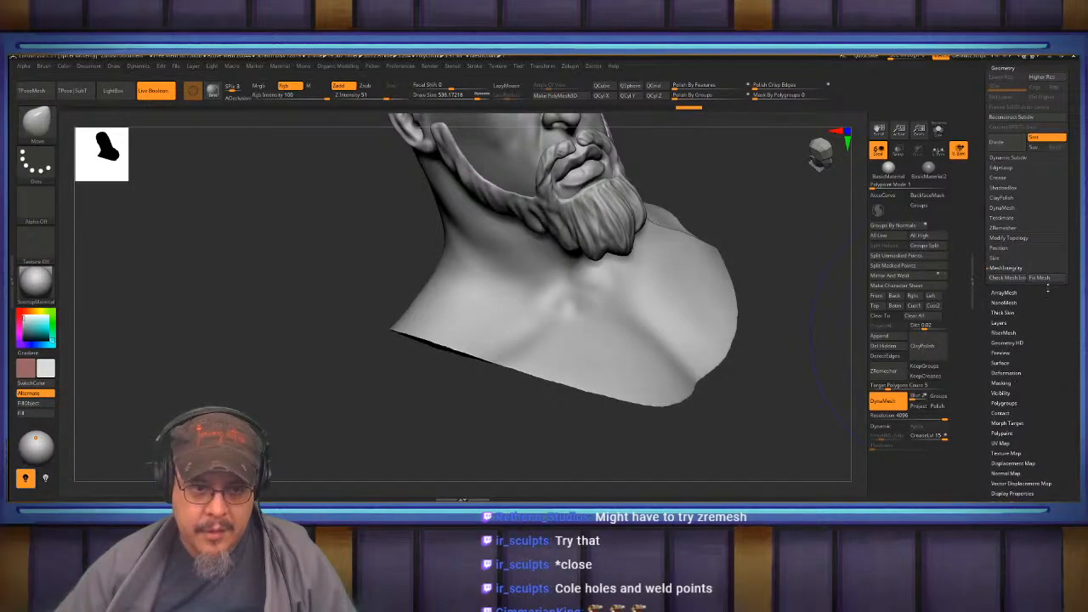
pyautogui.click(1017, 238)
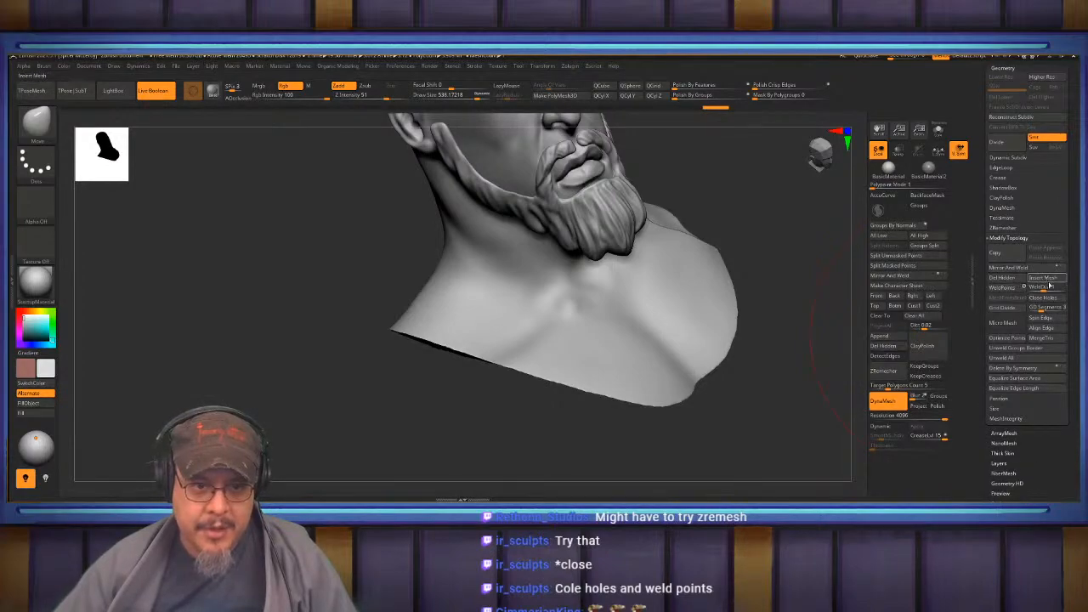
pyautogui.click(1017, 238)
pyautogui.click(1012, 268)
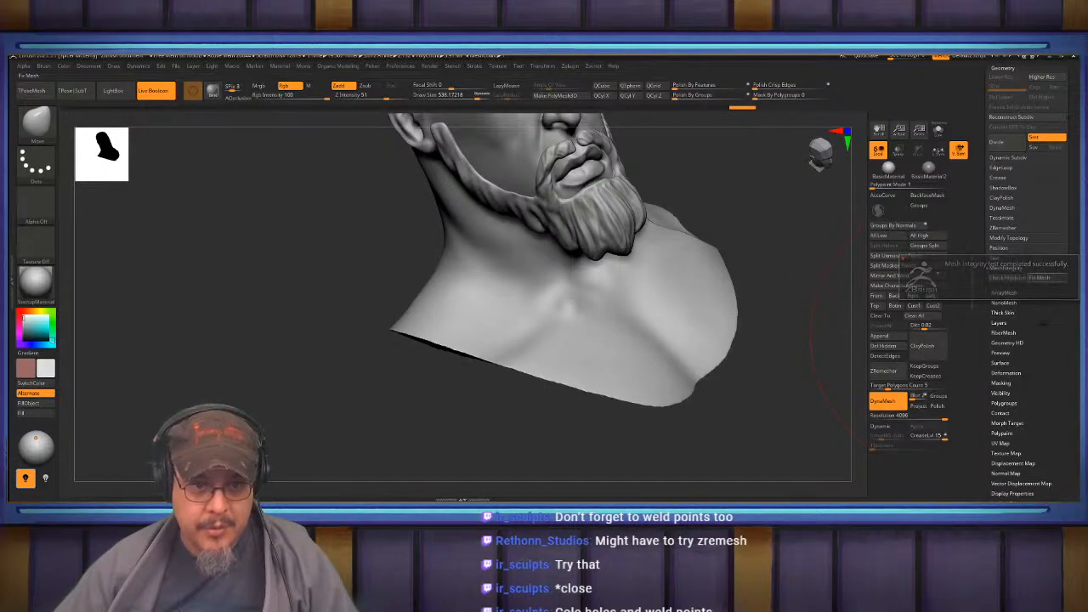
# Show the head in the subtool list and run Boolean Folder on the HeadBodyBoolean folder.
pyautogui.moveTo(1067, 102); pyautogui.dragTo(1067, 189)
pyautogui.click(1000, 145)
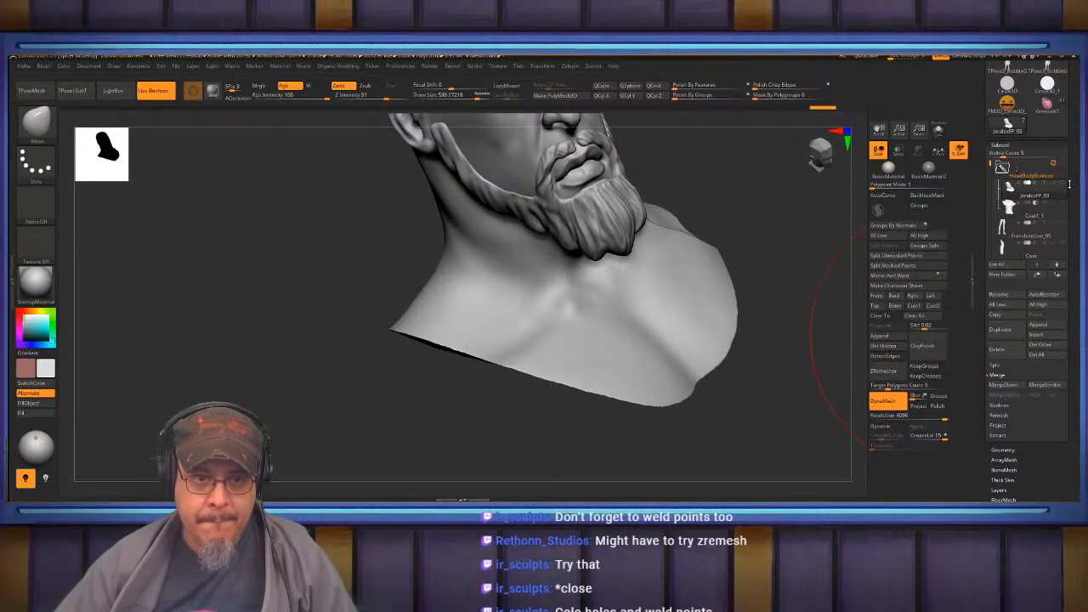
pyautogui.click(1063, 184)
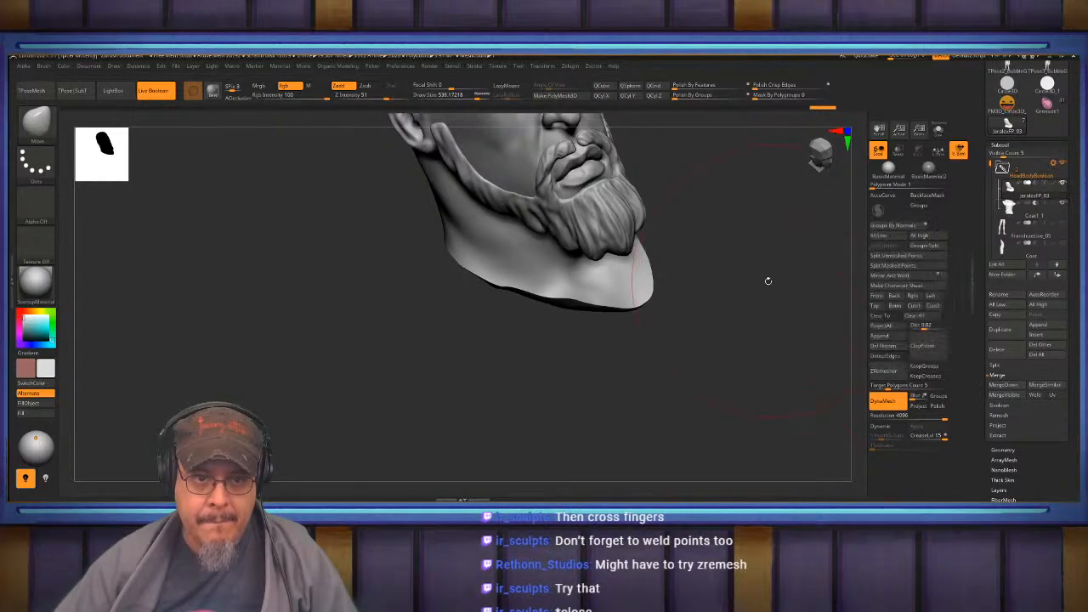
pyautogui.moveTo(698, 255); pyautogui.dragTo(782, 250)
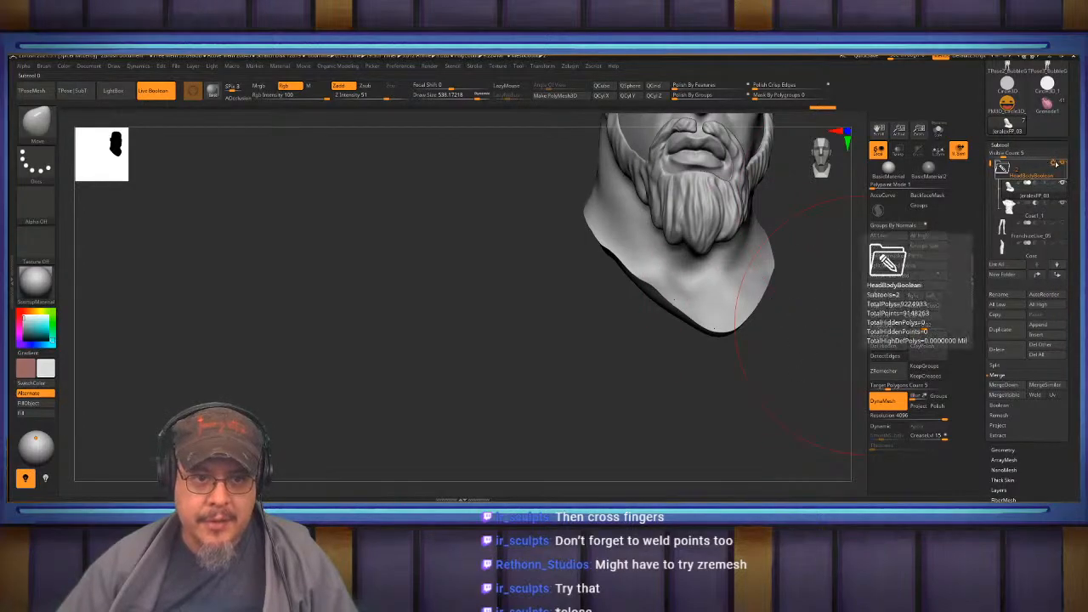
pyautogui.click(1053, 162)
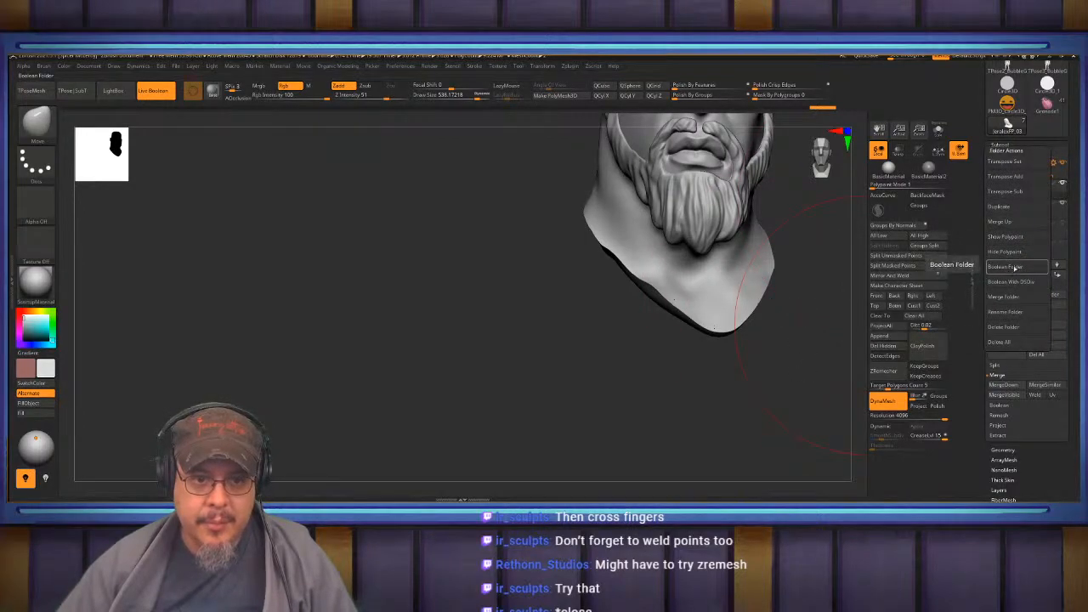
pyautogui.click(1013, 268)
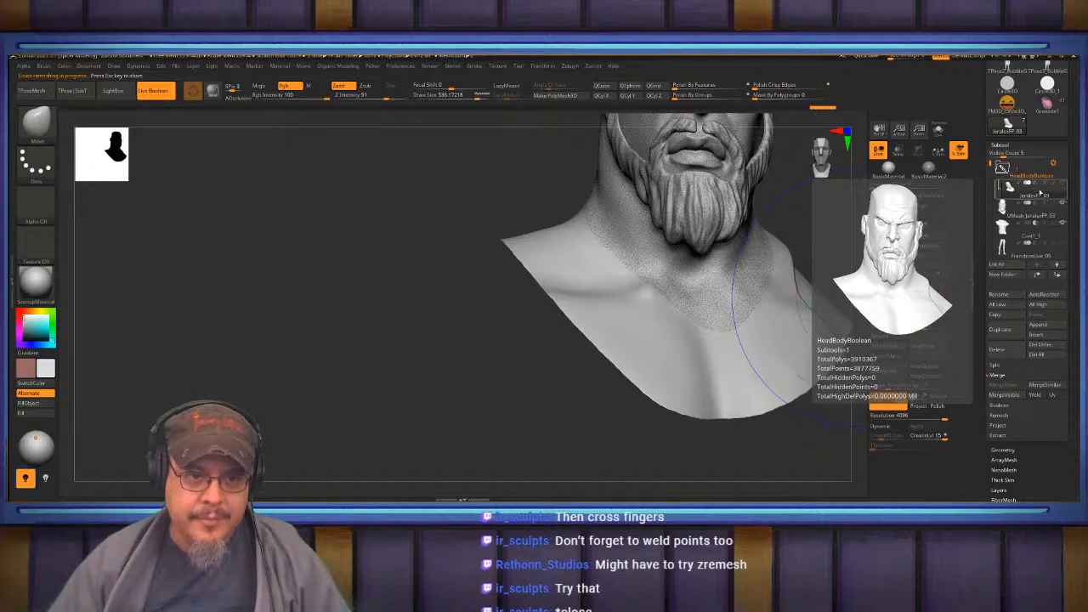
# Hide the HeadBodyBoolean folder and show Coat1_1 together with the new UMesh head, framing both from the front.
pyautogui.click(1063, 164)
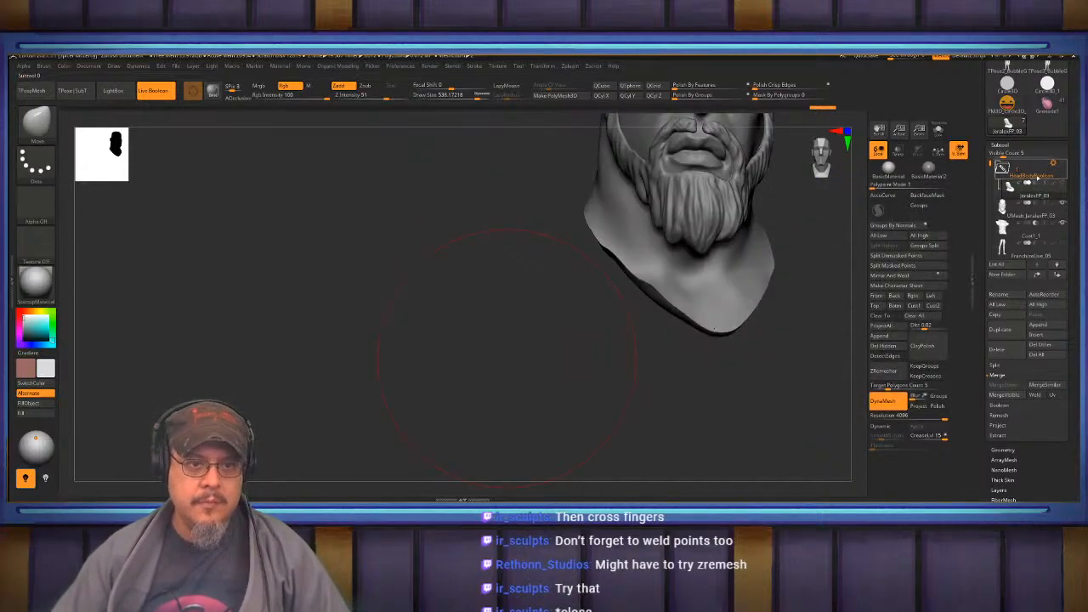
pyautogui.press('f')
pyautogui.moveTo(709, 291)
pyautogui.mouseDown()
pyautogui.moveTo(744, 293)
pyautogui.moveTo(666, 335)
pyautogui.moveTo(712, 291)
pyautogui.mouseUp()
pyautogui.click(1062, 223)
pyautogui.moveTo(745, 189); pyautogui.dragTo(732, 357)
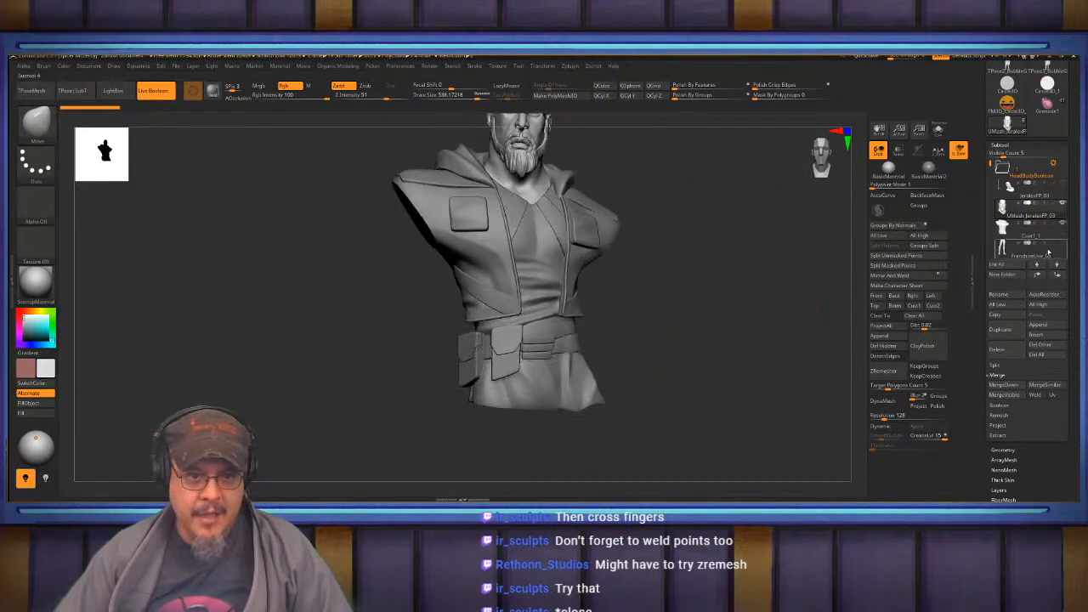
# Rename the HeadBodyBoolean folder to oLDsTUFF.
pyautogui.moveTo(1040, 238)
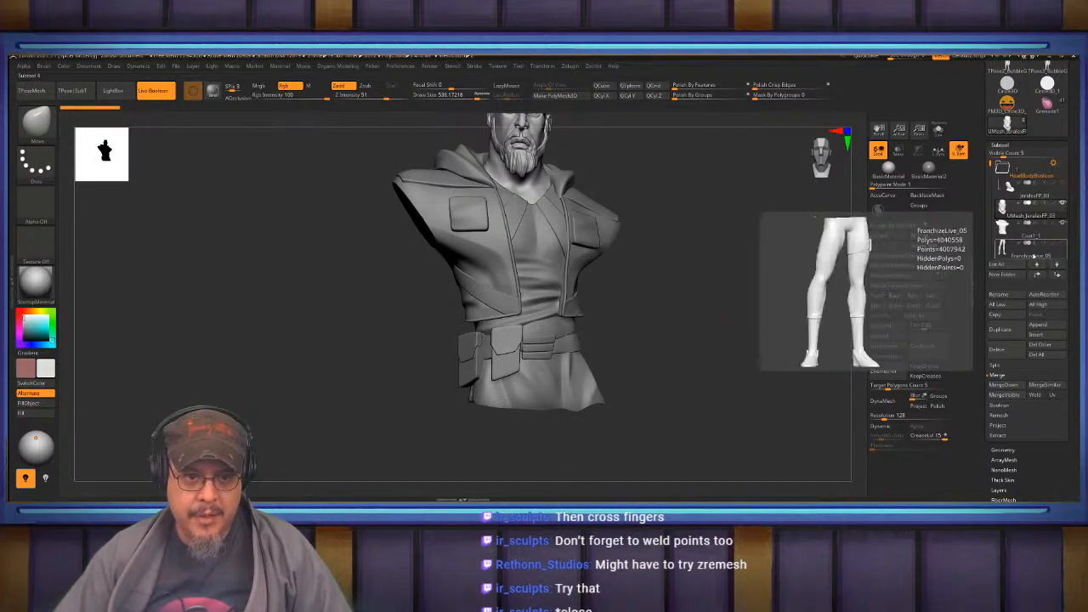
pyautogui.moveTo(1055, 170)
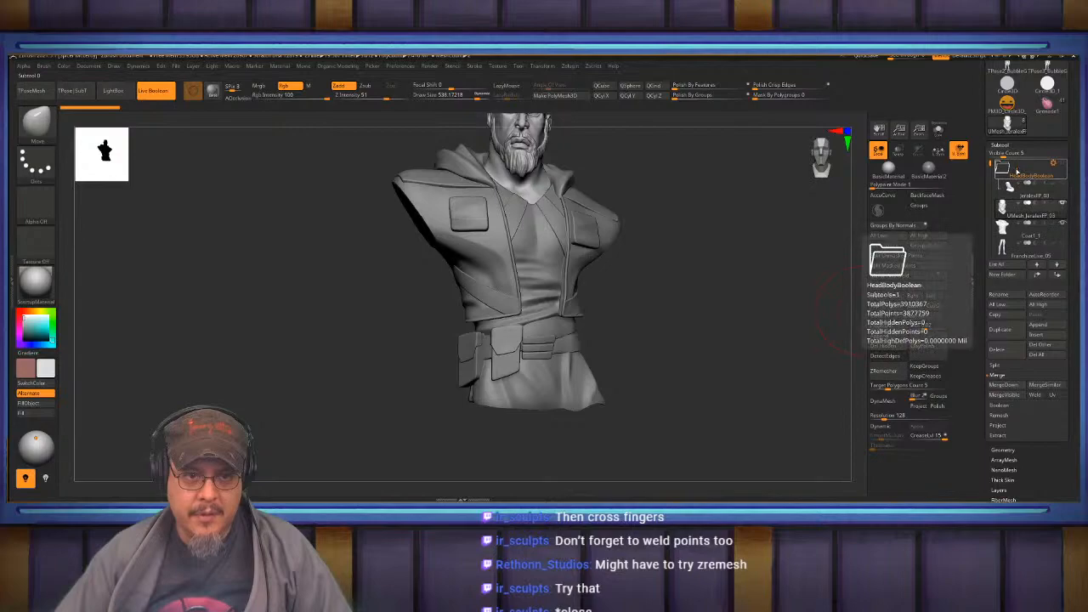
pyautogui.click(1053, 162)
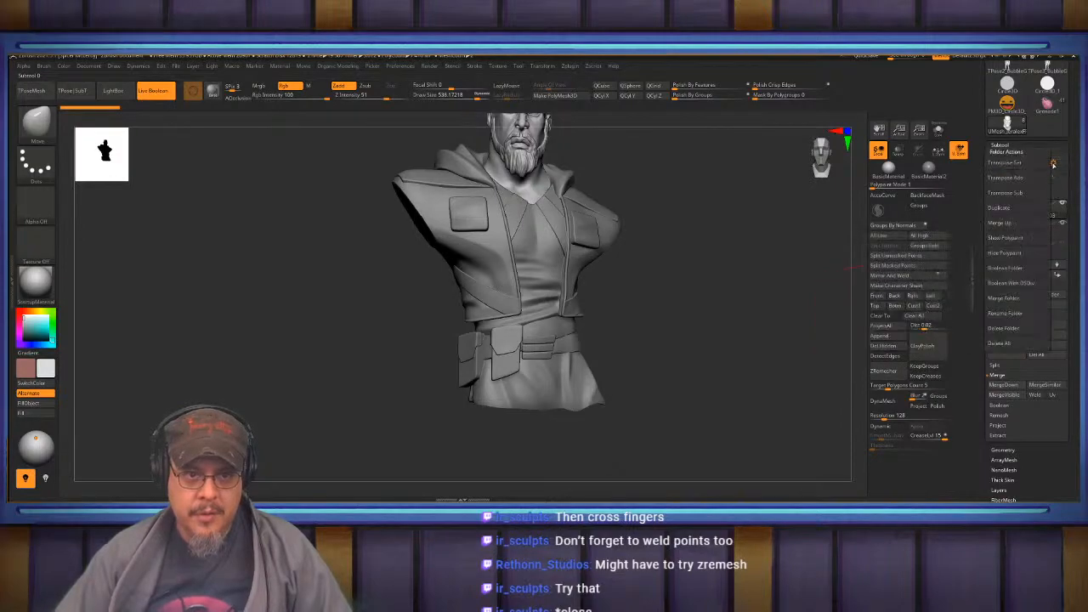
pyautogui.click(1011, 314)
pyautogui.write('oLDsTUFF')
pyautogui.press('Return')
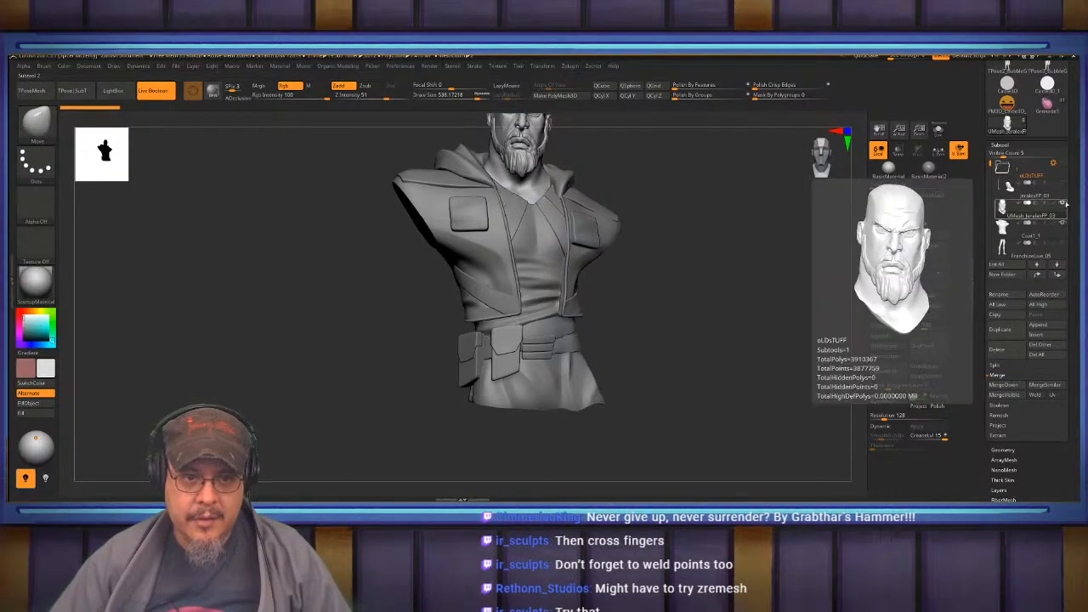
# Select the Coat1_1 subtool and create a new folder named BodyLegs containing it.
pyautogui.click(1027, 226)
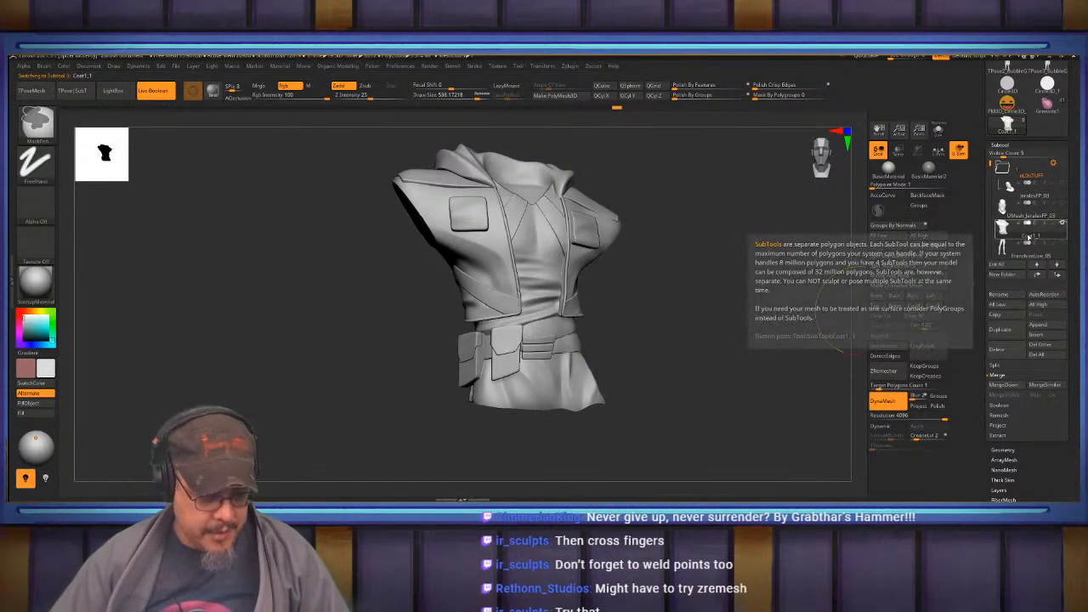
pyautogui.write('BODY')
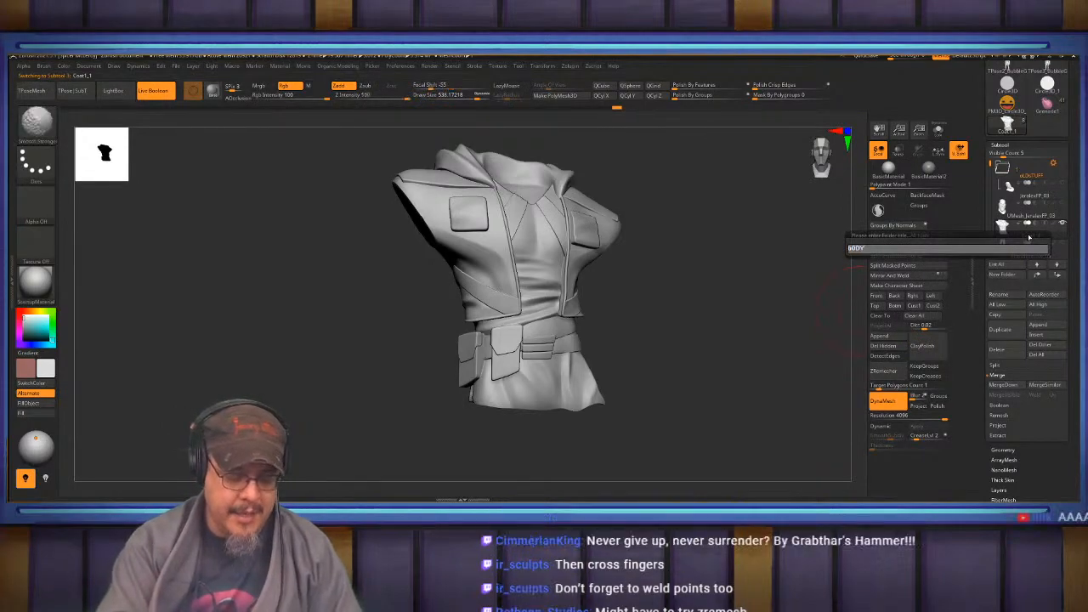
pyautogui.write('lE')
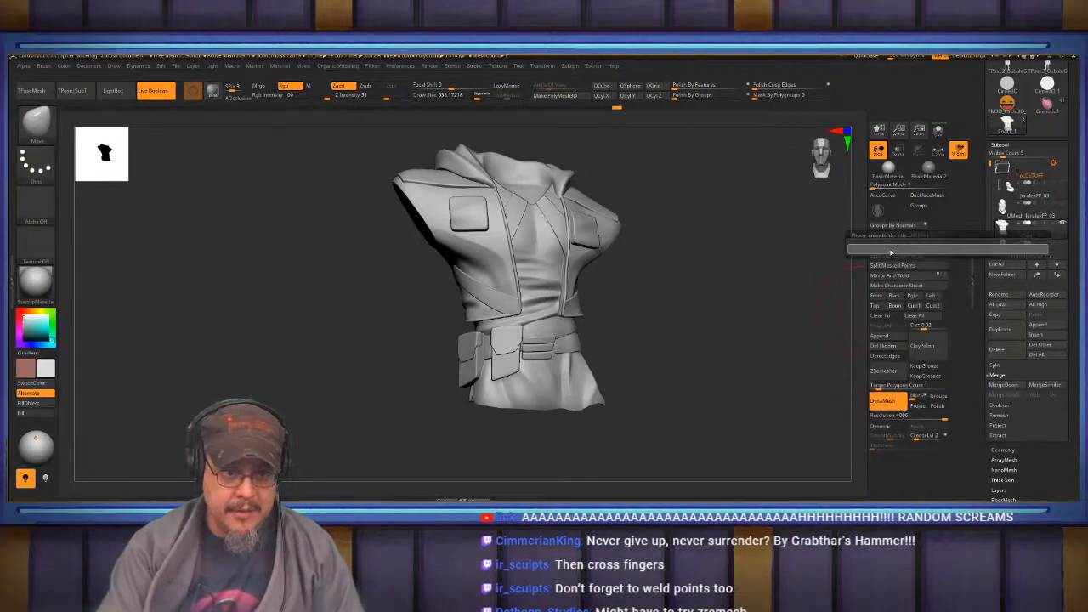
pyautogui.write('BodyLegs')
pyautogui.press('Return')
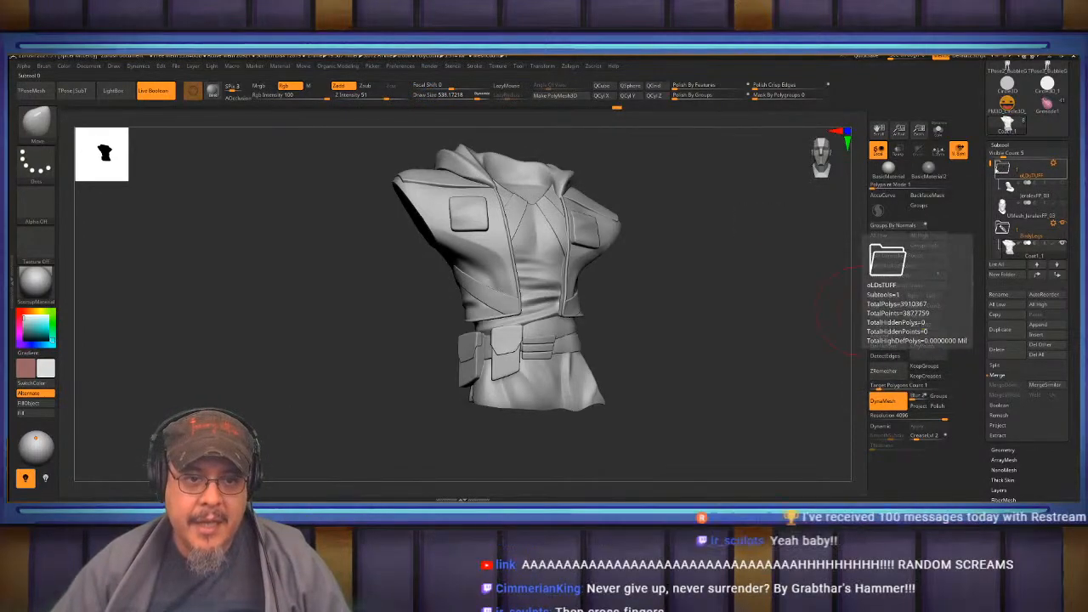
# Move the FranchizeLive_05 legs subtool into the BodyLegs folder above Coat1_1 and make the legs visible.
pyautogui.moveTo(991, 164); pyautogui.dragTo(992, 167)
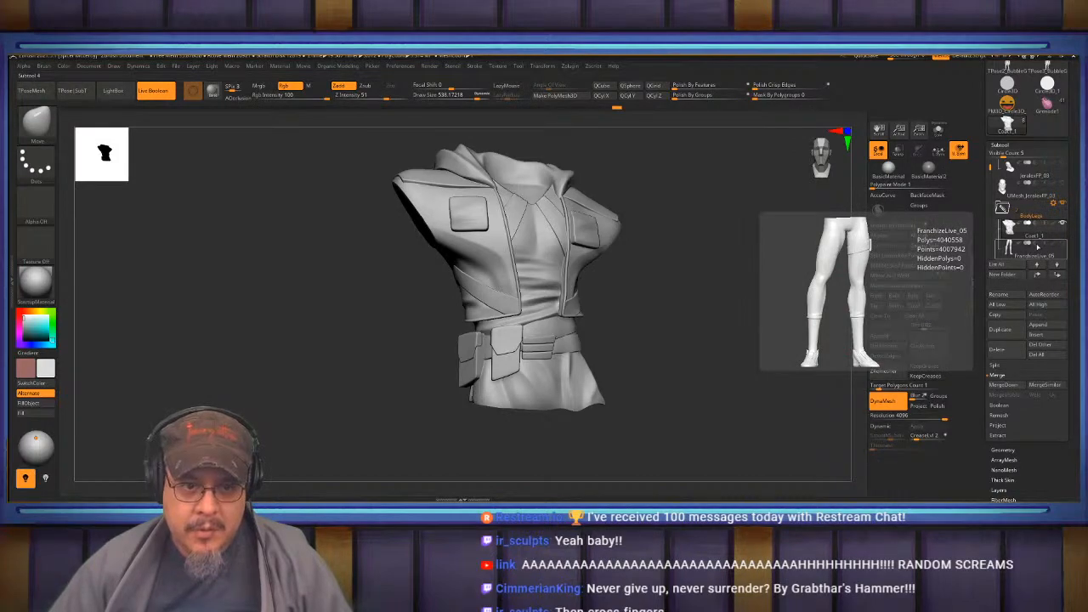
pyautogui.moveTo(1037, 230)
pyautogui.mouseDown()
pyautogui.moveTo(1037, 244)
pyautogui.moveTo(1037, 234)
pyautogui.mouseUp()
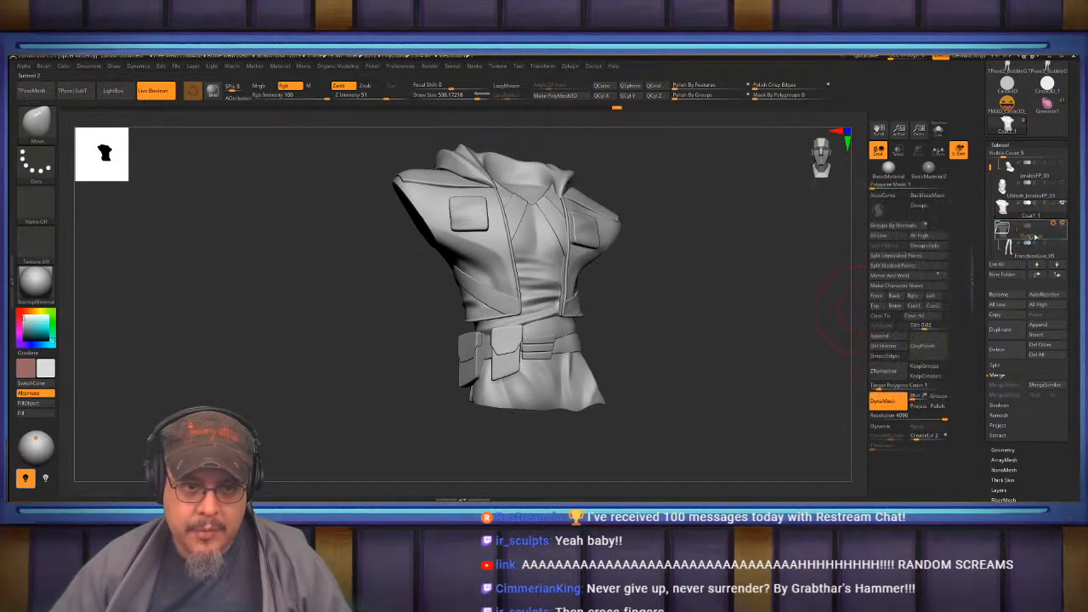
pyautogui.moveTo(1036, 243); pyautogui.dragTo(1041, 229)
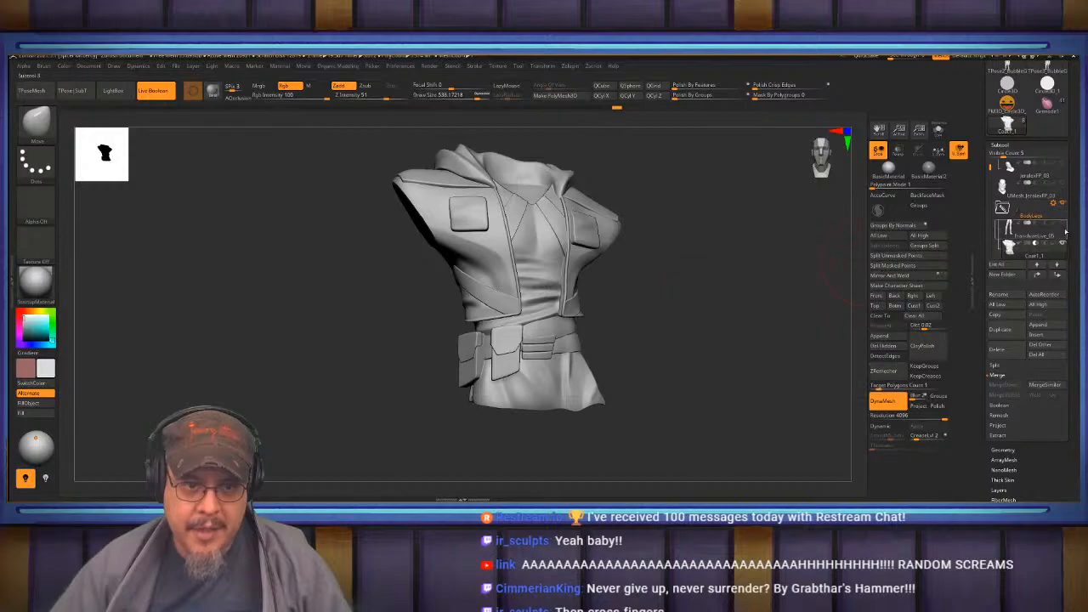
pyautogui.click(1051, 232)
pyautogui.moveTo(668, 286); pyautogui.dragTo(535, 347)
pyautogui.moveTo(760, 326); pyautogui.dragTo(779, 329)
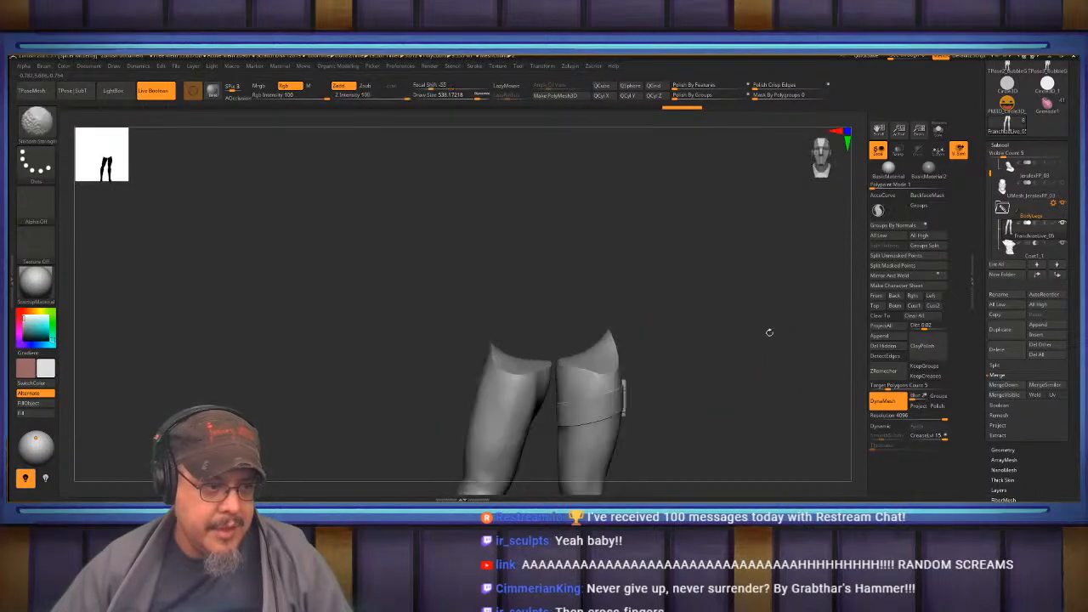
# Select Coat1_1, isolate it with Solo and mask the hollow interior seen from below through the waist opening.
pyautogui.click(1049, 253)
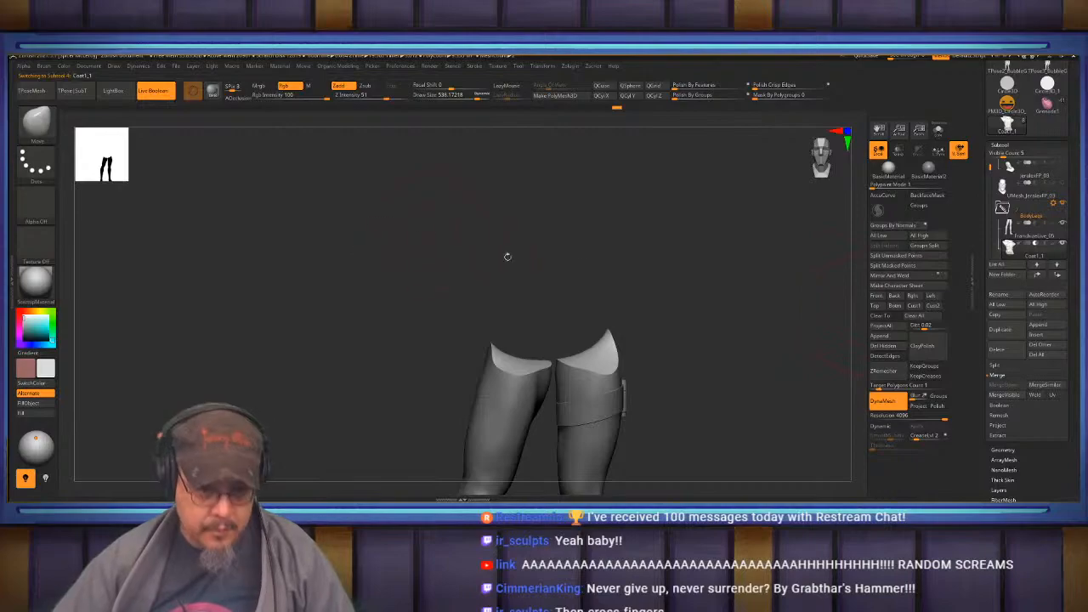
pyautogui.click(939, 131)
pyautogui.moveTo(680, 404); pyautogui.dragTo(650, 340)
pyautogui.keyDown('alt'); pyautogui.moveTo(650, 341); pyautogui.dragTo(714, 413); pyautogui.keyUp('alt')
pyautogui.moveTo(595, 333)
pyautogui.keyDown('ctrl'); pyautogui.mouseDown()
pyautogui.moveTo(609, 334)
pyautogui.moveTo(597, 358)
pyautogui.moveTo(621, 341)
pyautogui.moveTo(502, 357)
pyautogui.moveTo(545, 320)
pyautogui.mouseUp(); pyautogui.keyUp('ctrl')
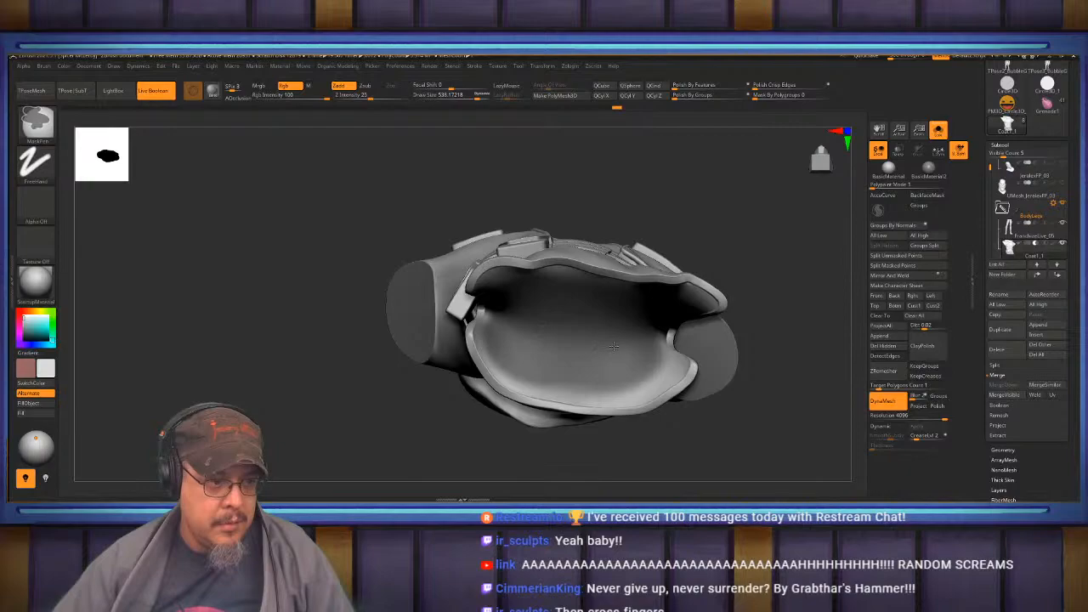
pyautogui.moveTo(778, 354)
pyautogui.mouseDown()
pyautogui.moveTo(815, 289)
pyautogui.moveTo(818, 305)
pyautogui.moveTo(771, 270)
pyautogui.moveTo(757, 283)
pyautogui.moveTo(753, 255)
pyautogui.moveTo(749, 276)
pyautogui.moveTo(755, 259)
pyautogui.moveTo(757, 272)
pyautogui.moveTo(736, 255)
pyautogui.moveTo(735, 340)
pyautogui.mouseUp()
pyautogui.moveTo(595, 195)
pyautogui.mouseDown()
pyautogui.moveTo(616, 221)
pyautogui.moveTo(551, 282)
pyautogui.mouseUp()
# Reduce the mask brush to a draw size of about 97 and erase the mask in a band around the inner waist rim.
pyautogui.press('s')
pyautogui.moveTo(475, 277)
pyautogui.mouseDown()
pyautogui.moveTo(458, 278)
pyautogui.moveTo(590, 263)
pyautogui.moveTo(746, 284)
pyautogui.moveTo(833, 316)
pyautogui.moveTo(851, 333)
pyautogui.mouseUp()
pyautogui.moveTo(639, 260)
pyautogui.keyDown('ctrl'); pyautogui.keyDown('alt'); pyautogui.mouseDown()
pyautogui.moveTo(439, 271)
pyautogui.moveTo(381, 350)
pyautogui.mouseUp(); pyautogui.keyUp('alt'); pyautogui.keyUp('ctrl')
pyautogui.moveTo(414, 332)
pyautogui.mouseDown(button='right')
pyautogui.moveTo(455, 327)
pyautogui.moveTo(403, 341)
pyautogui.moveTo(505, 220)
pyautogui.mouseUp(button='right')
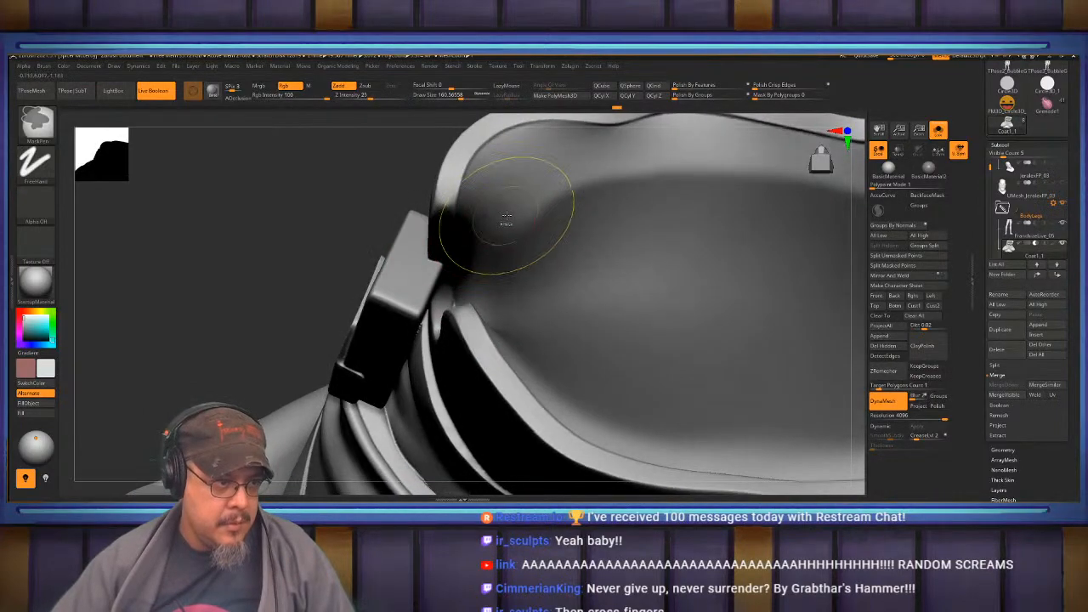
pyautogui.moveTo(491, 338); pyautogui.dragTo(503, 251, button='right')
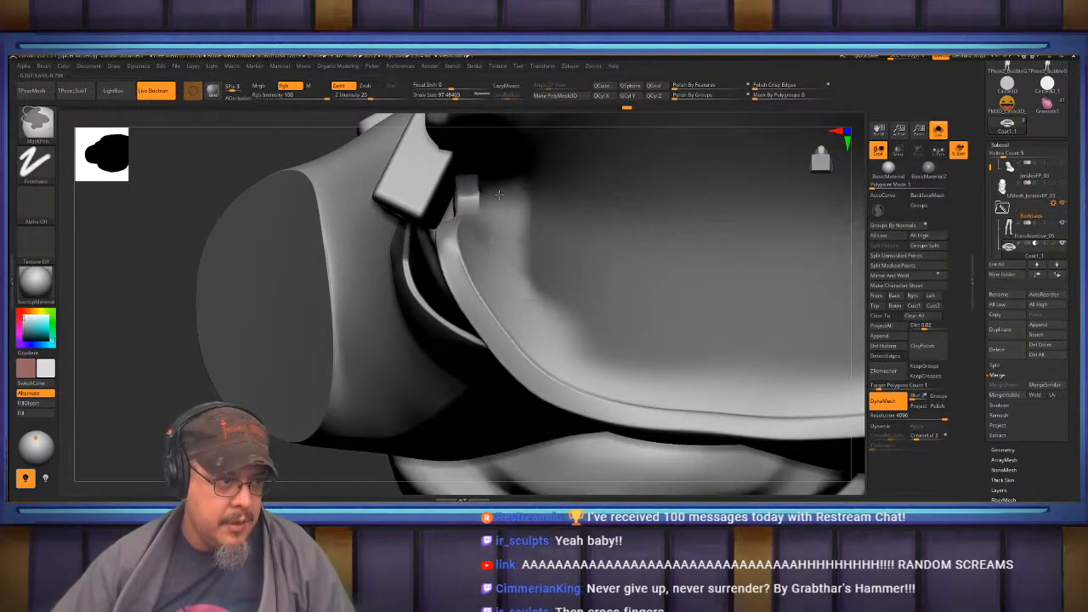
pyautogui.moveTo(516, 286)
pyautogui.keyDown('ctrl'); pyautogui.keyDown('alt'); pyautogui.mouseDown()
pyautogui.moveTo(586, 332)
pyautogui.moveTo(794, 366)
pyautogui.moveTo(562, 331)
pyautogui.mouseUp(); pyautogui.keyUp('alt'); pyautogui.keyUp('ctrl')
pyautogui.moveTo(598, 308); pyautogui.dragTo(510, 336, button='right')
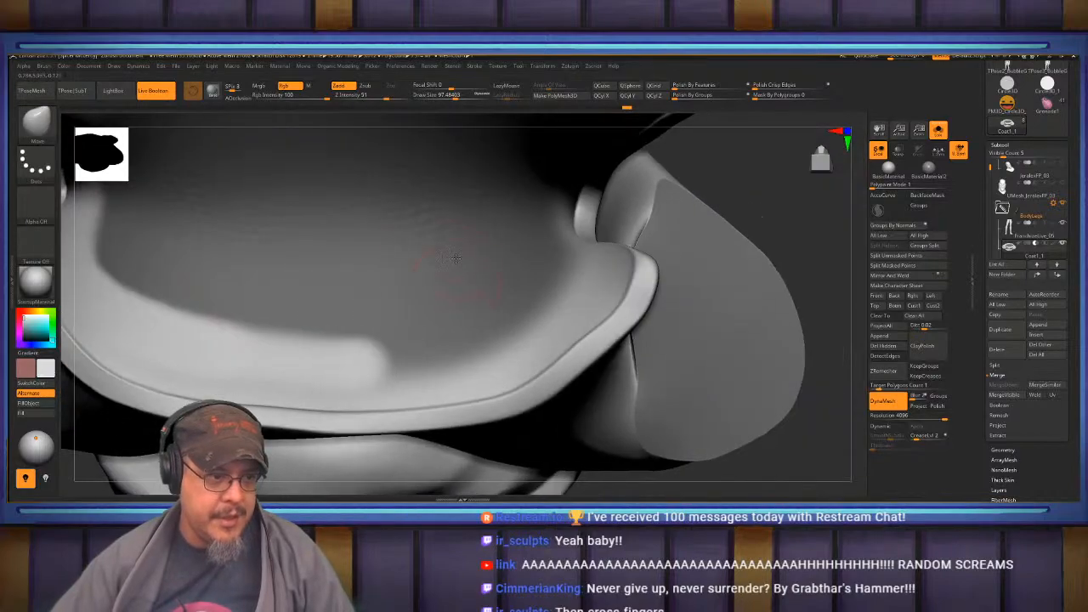
pyautogui.moveTo(369, 359)
pyautogui.keyDown('ctrl'); pyautogui.keyDown('alt'); pyautogui.mouseDown()
pyautogui.moveTo(445, 360)
pyautogui.moveTo(589, 287)
pyautogui.mouseUp(); pyautogui.keyUp('alt'); pyautogui.keyUp('ctrl')
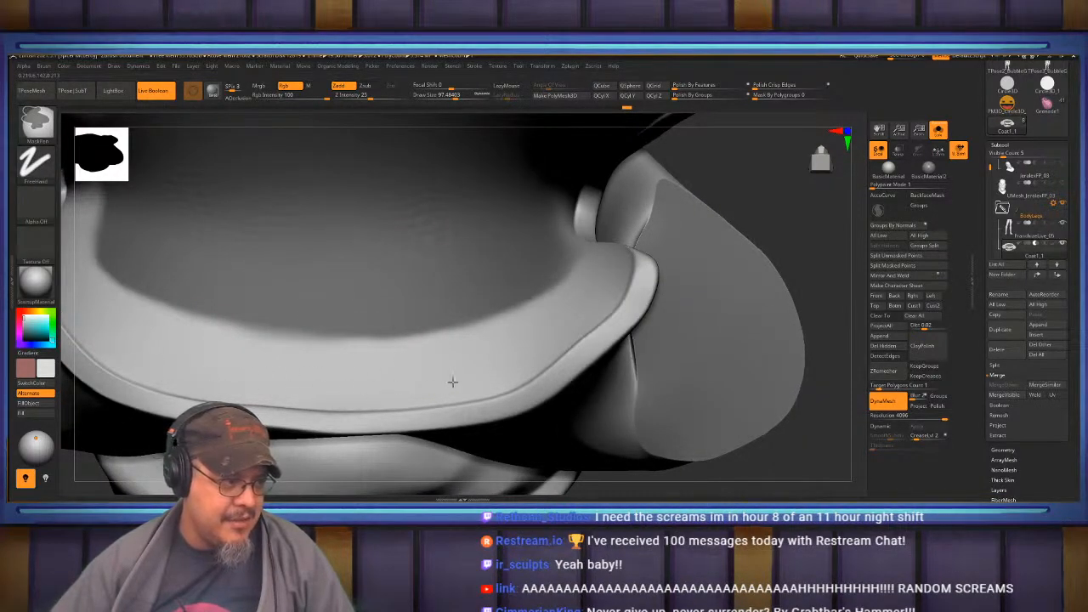
pyautogui.moveTo(464, 346); pyautogui.dragTo(333, 163, button='right')
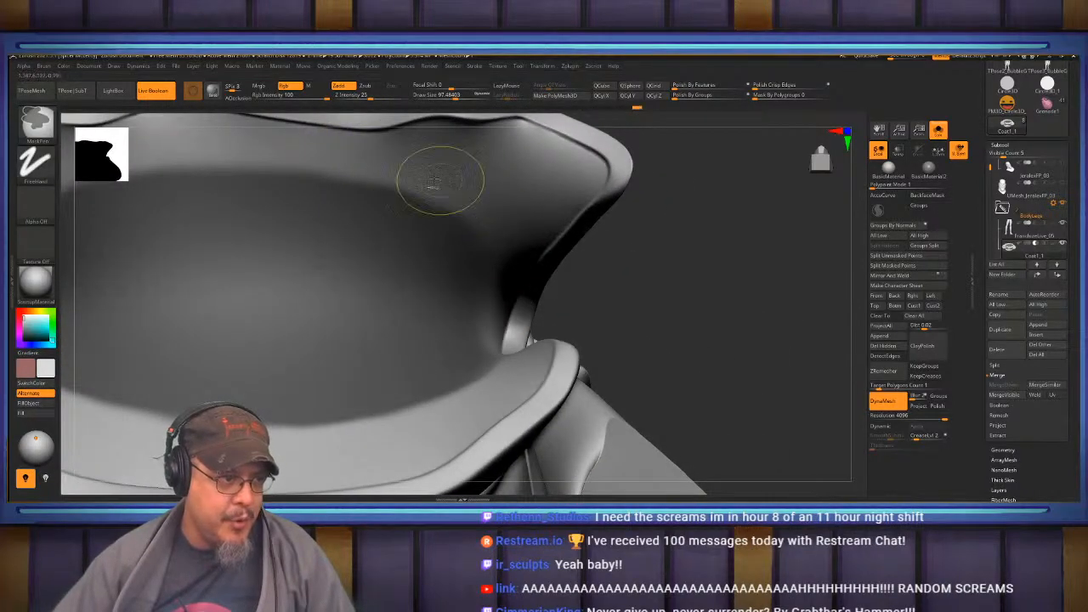
pyautogui.moveTo(473, 267)
pyautogui.mouseDown(button='right')
pyautogui.moveTo(474, 240)
pyautogui.moveTo(543, 279)
pyautogui.mouseUp(button='right')
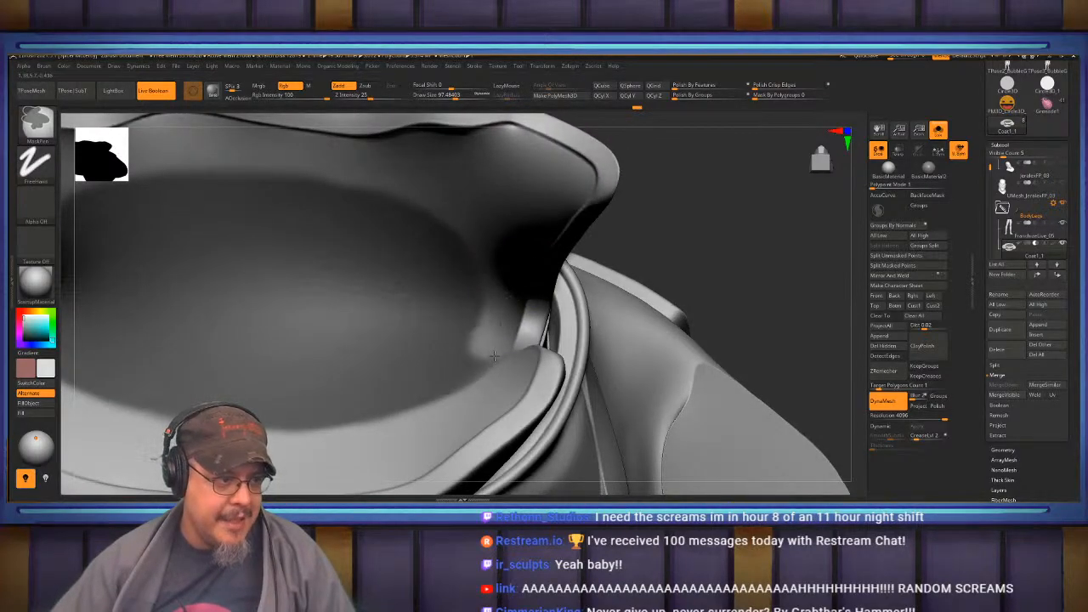
pyautogui.moveTo(415, 445); pyautogui.dragTo(767, 283, button='right')
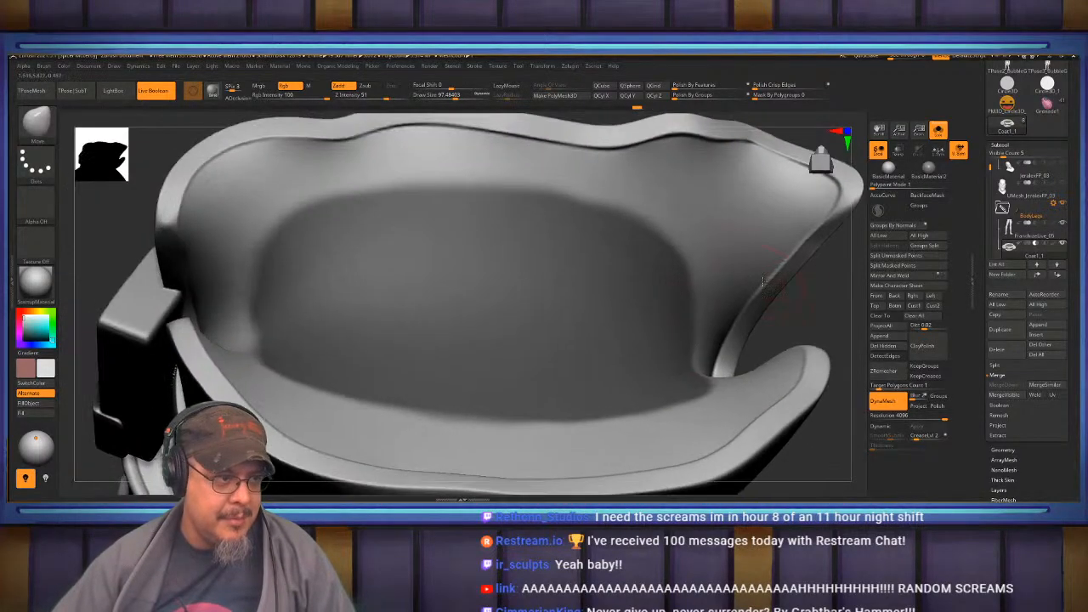
# Blur the mask inside the coat and invert it so only the middle of the interior stays editable.
pyautogui.press('ctrl')
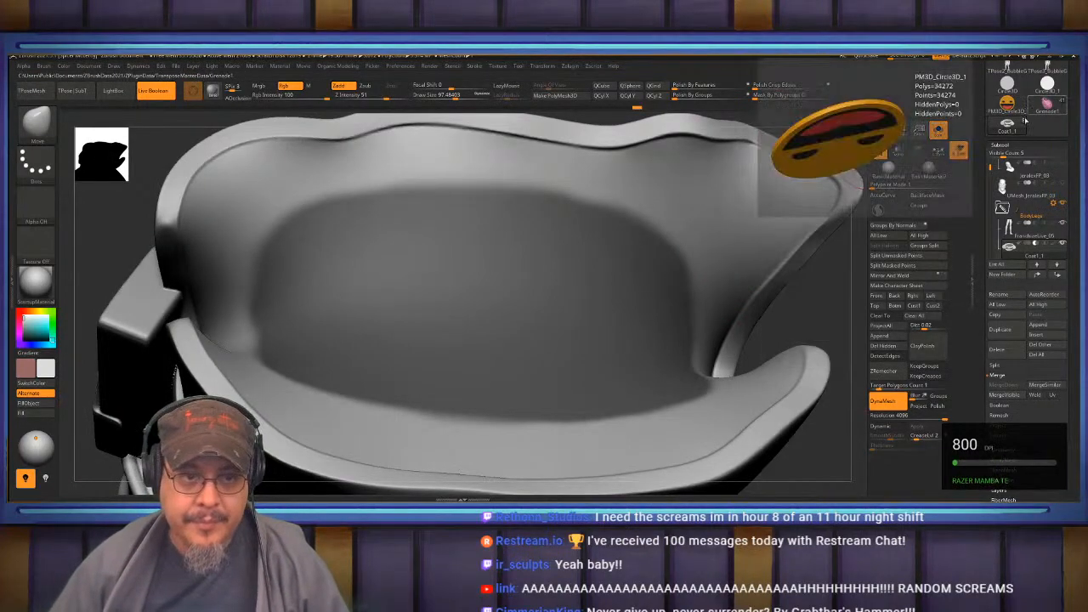
pyautogui.click(1000, 146)
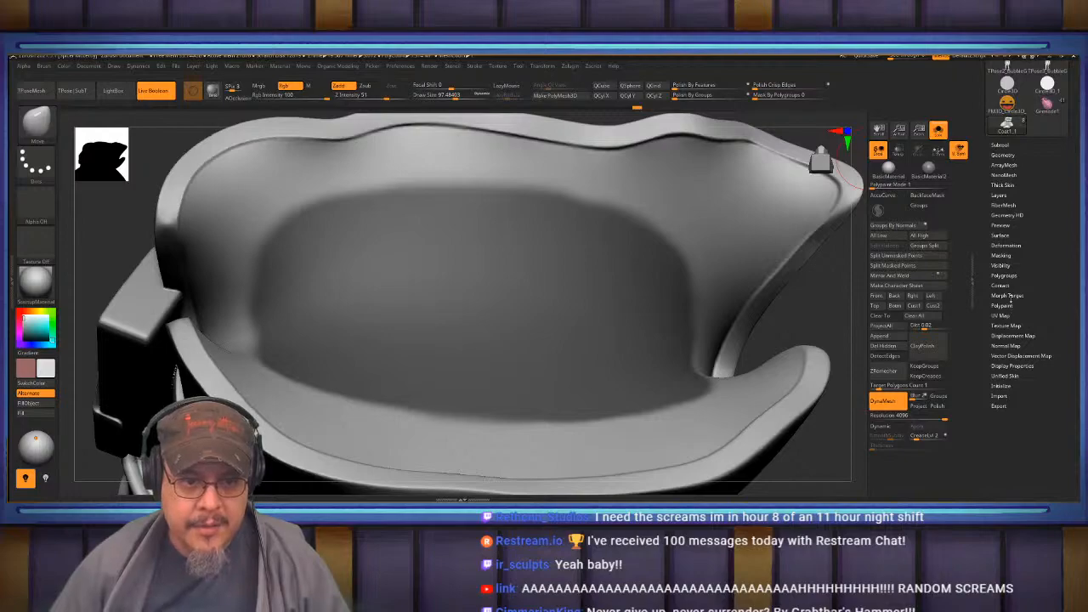
pyautogui.click(1003, 255)
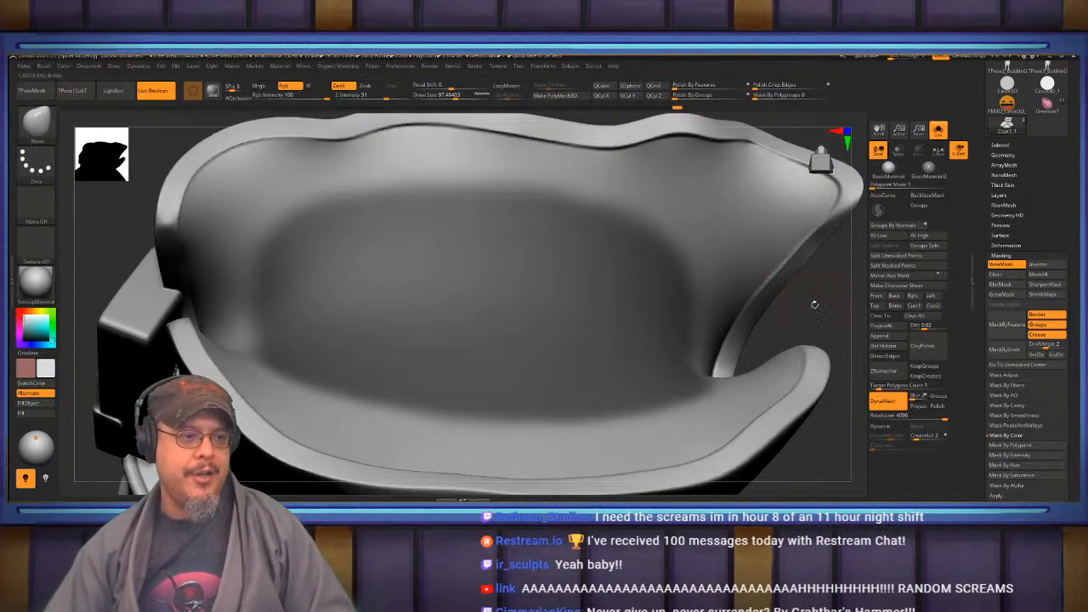
pyautogui.moveTo(846, 278)
pyautogui.mouseDown()
pyautogui.moveTo(815, 277)
pyautogui.moveTo(829, 270)
pyautogui.moveTo(834, 208)
pyautogui.mouseUp()
pyautogui.keyDown('ctrl'); pyautogui.click(827, 266); pyautogui.keyUp('ctrl')
# Try to flatten the unmasked coat interior into a level surface with the gizmo and shift it slightly downward.
pyautogui.moveTo(847, 352)
pyautogui.mouseDown()
pyautogui.moveTo(821, 372)
pyautogui.moveTo(366, 343)
pyautogui.moveTo(371, 327)
pyautogui.moveTo(603, 262)
pyautogui.mouseUp()
pyautogui.press('w')
pyautogui.click(599, 261)
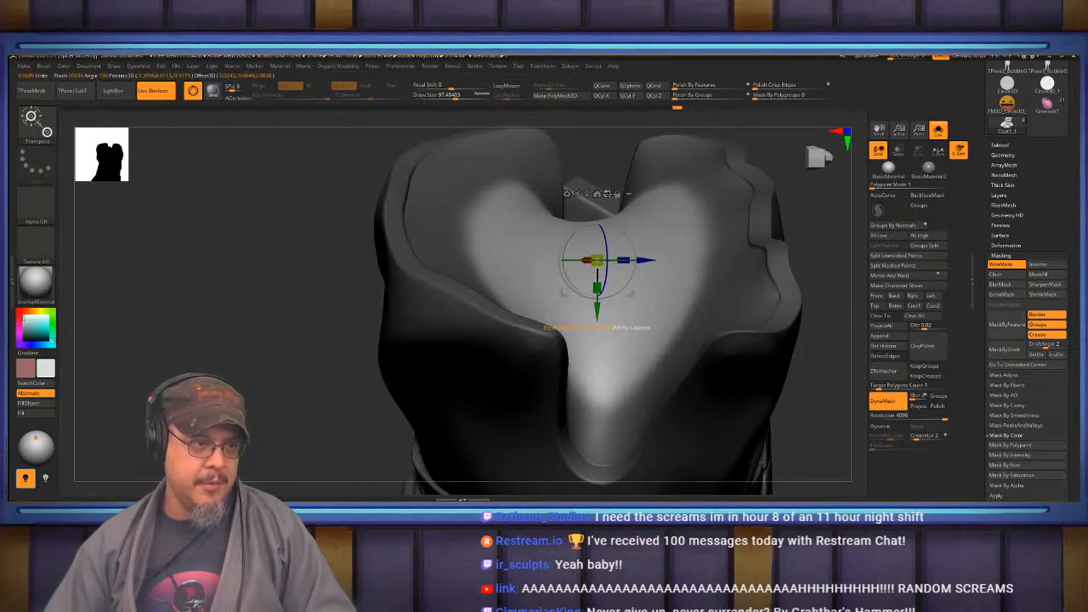
pyautogui.keyDown('alt'); pyautogui.click(608, 193); pyautogui.keyUp('alt')
pyautogui.moveTo(812, 213); pyautogui.dragTo(721, 391)
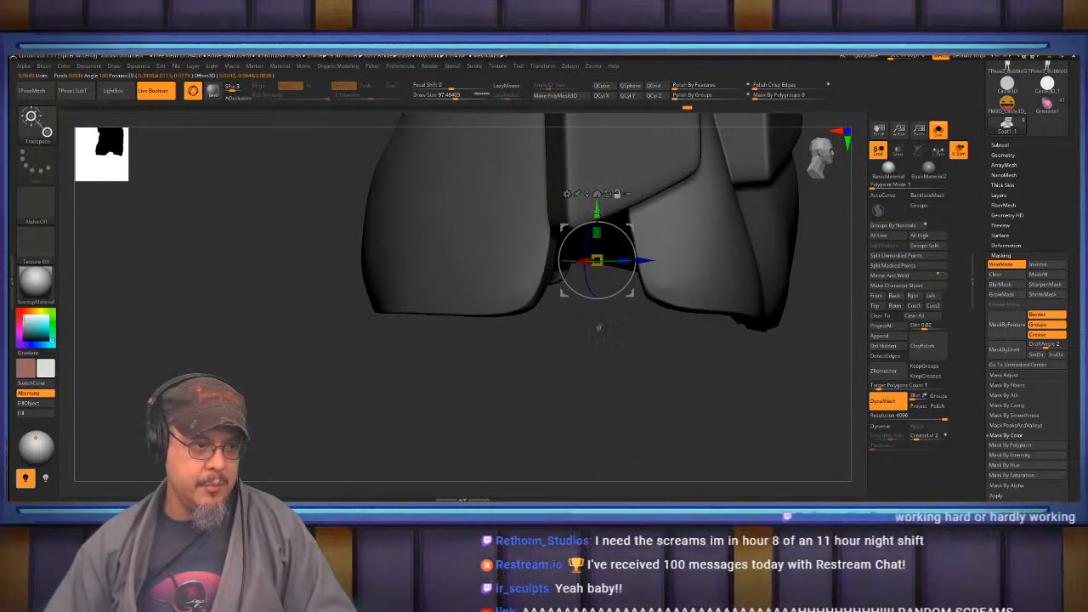
pyautogui.moveTo(597, 212); pyautogui.dragTo(597, 219)
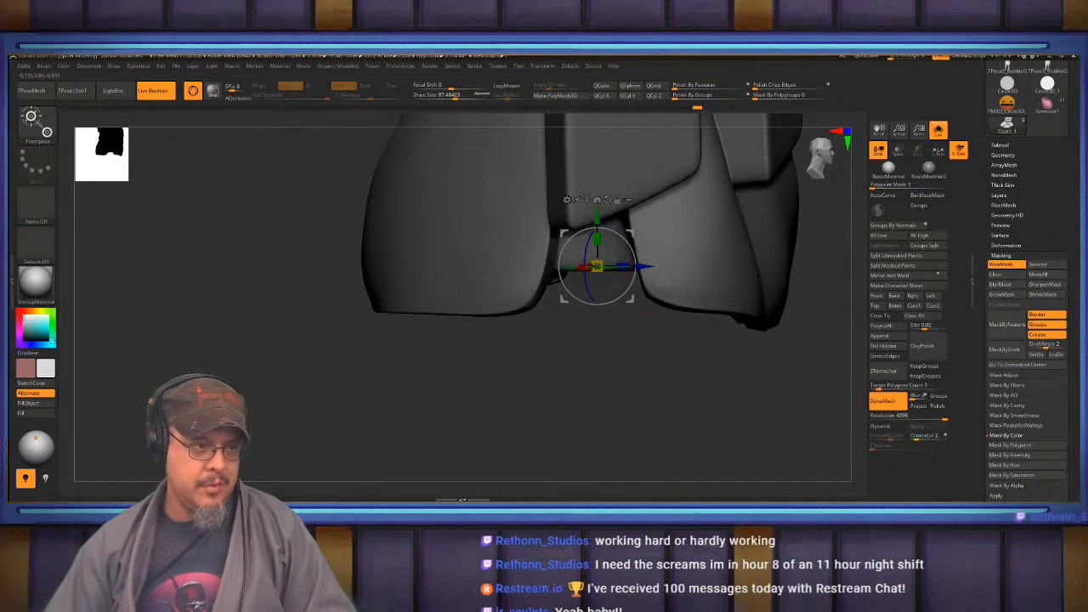
pyautogui.moveTo(596, 362); pyautogui.dragTo(597, 266)
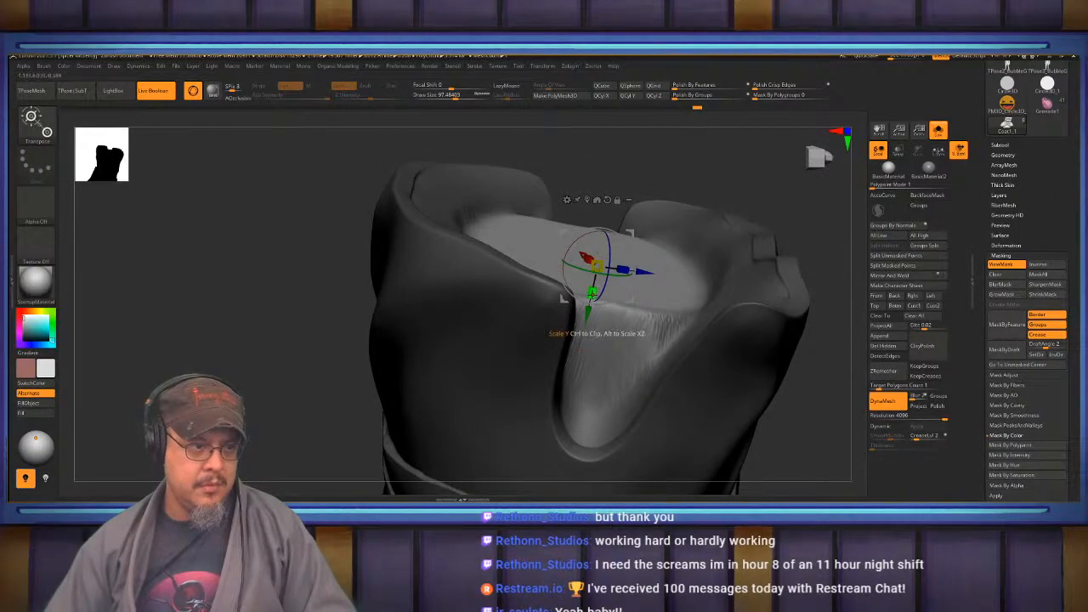
# Clear the mask and try to smooth the rough transition between the flattened interior and the coat's inner wall.
pyautogui.moveTo(702, 180)
pyautogui.mouseDown()
pyautogui.moveTo(708, 140)
pyautogui.moveTo(718, 175)
pyautogui.moveTo(822, 247)
pyautogui.moveTo(835, 296)
pyautogui.mouseUp()
pyautogui.press('q')
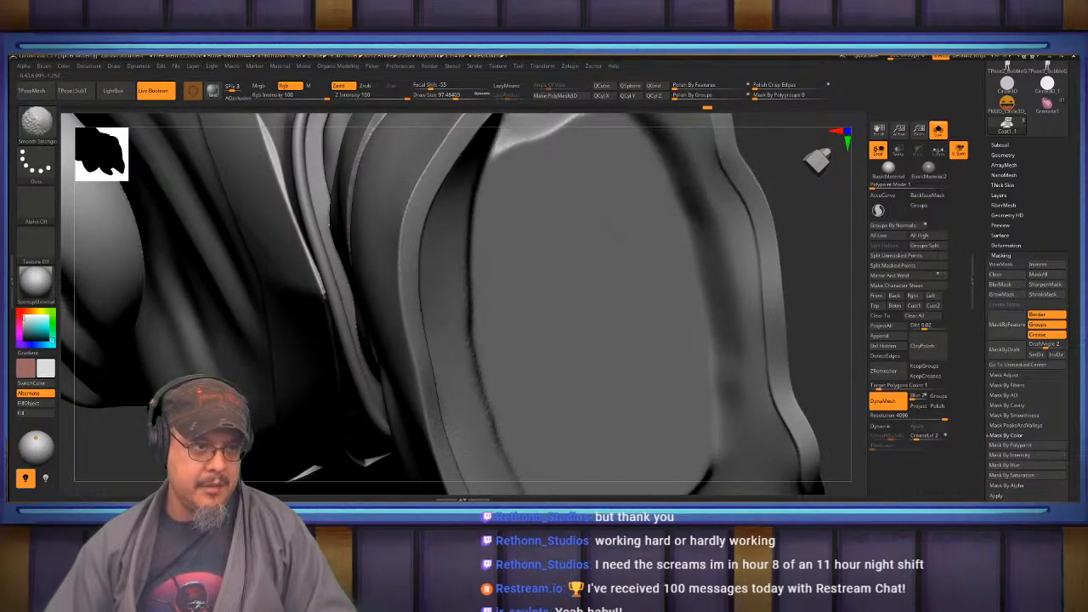
pyautogui.moveTo(805, 202); pyautogui.dragTo(477, 223)
pyautogui.keyDown('shift'); pyautogui.moveTo(466, 177); pyautogui.dragTo(464, 185); pyautogui.keyUp('shift')
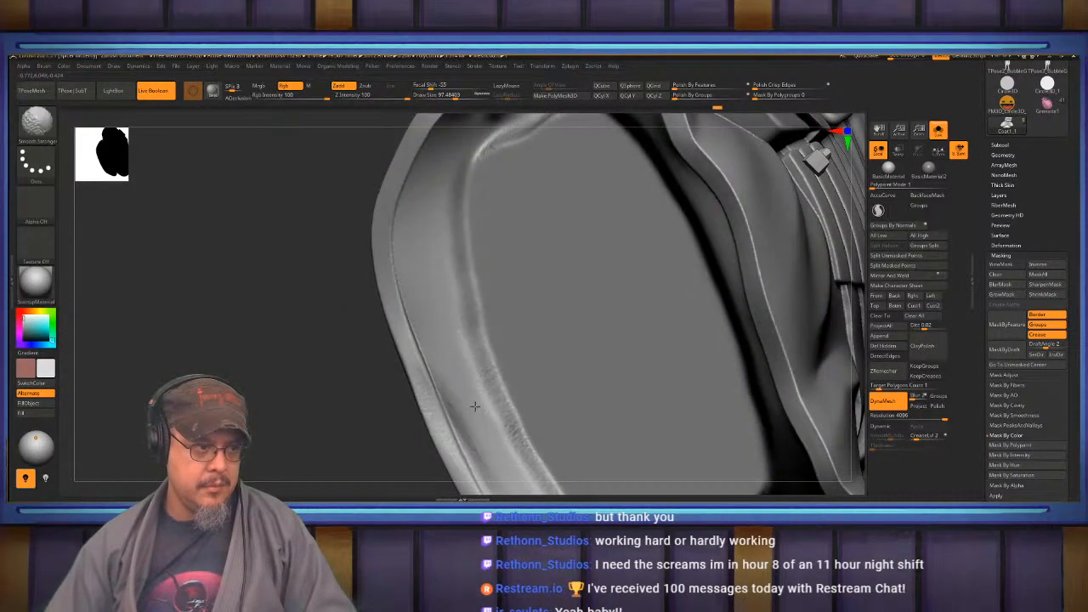
pyautogui.keyDown('alt'); pyautogui.moveTo(382, 334); pyautogui.dragTo(345, 190); pyautogui.keyUp('alt')
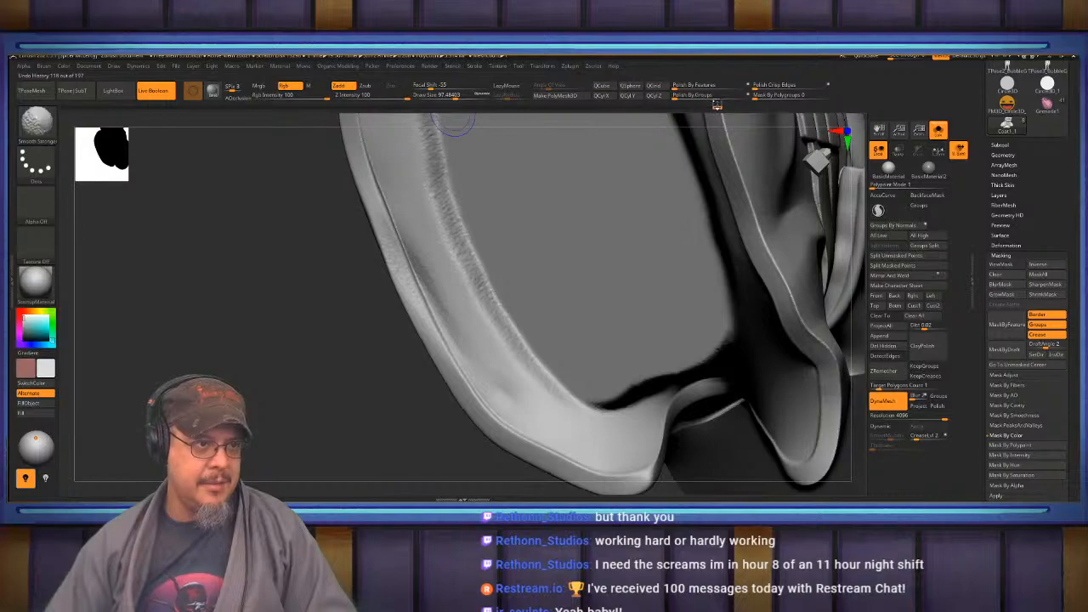
pyautogui.click(768, 115)
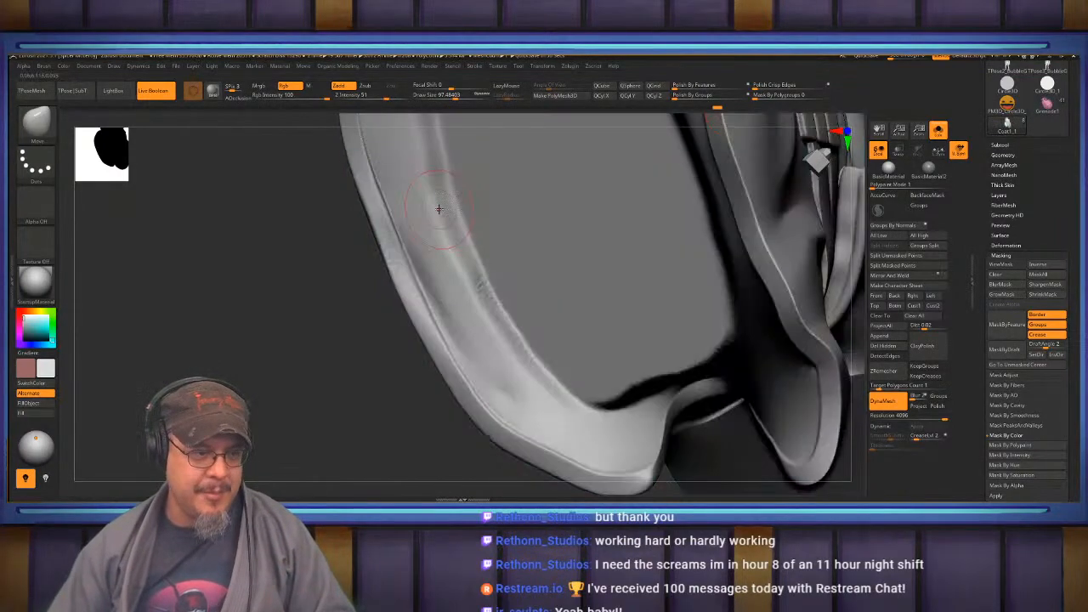
pyautogui.press('shift')
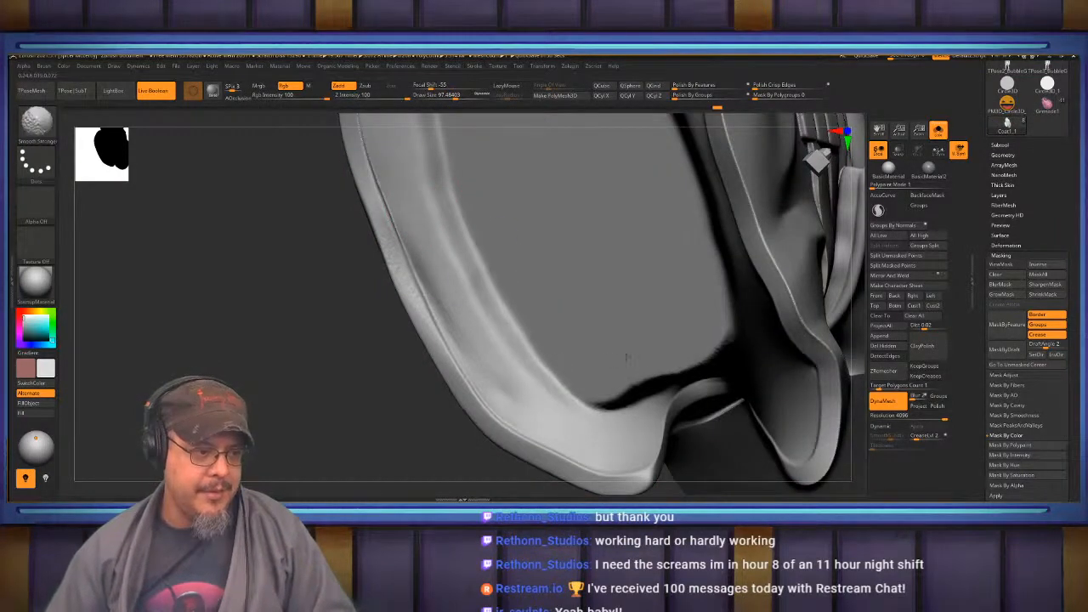
pyautogui.keyDown('alt'); pyautogui.moveTo(315, 183); pyautogui.dragTo(337, 438); pyautogui.keyUp('alt')
pyautogui.press('shift')
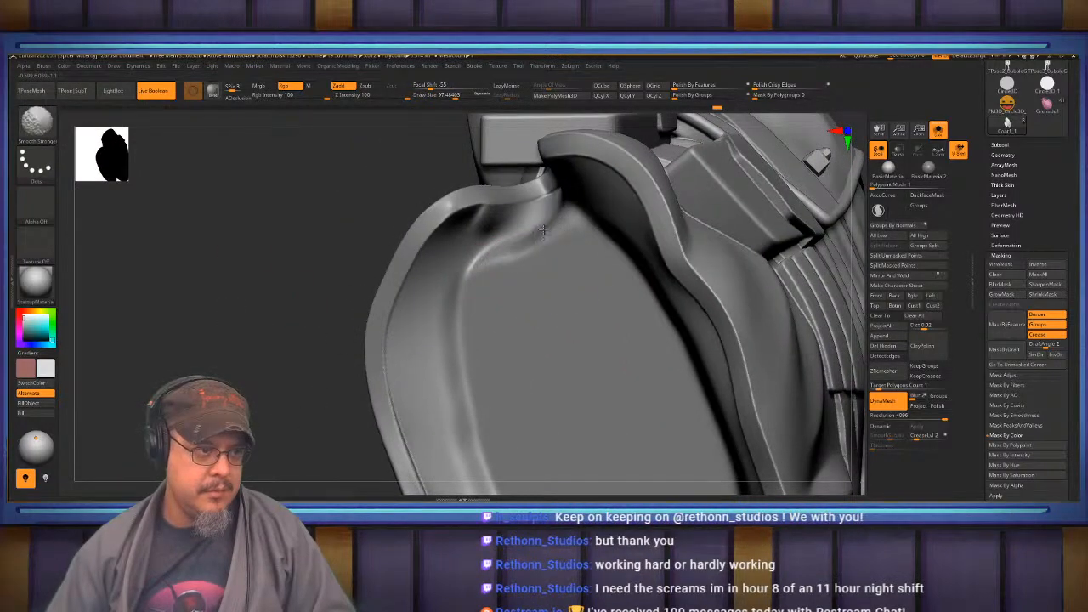
pyautogui.moveTo(294, 289); pyautogui.dragTo(279, 314)
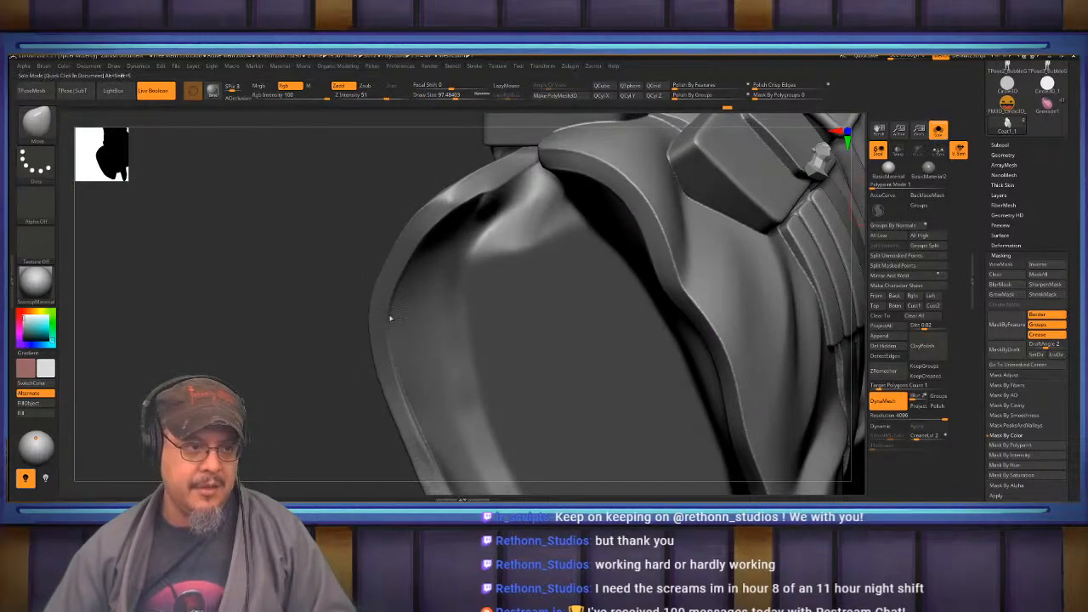
pyautogui.moveTo(441, 311); pyautogui.dragTo(289, 310)
pyautogui.moveTo(730, 326); pyautogui.dragTo(734, 284)
# Undo the smoothing, mask clearing and flattening of the coat interior, back to the masked state.
pyautogui.click(939, 136)
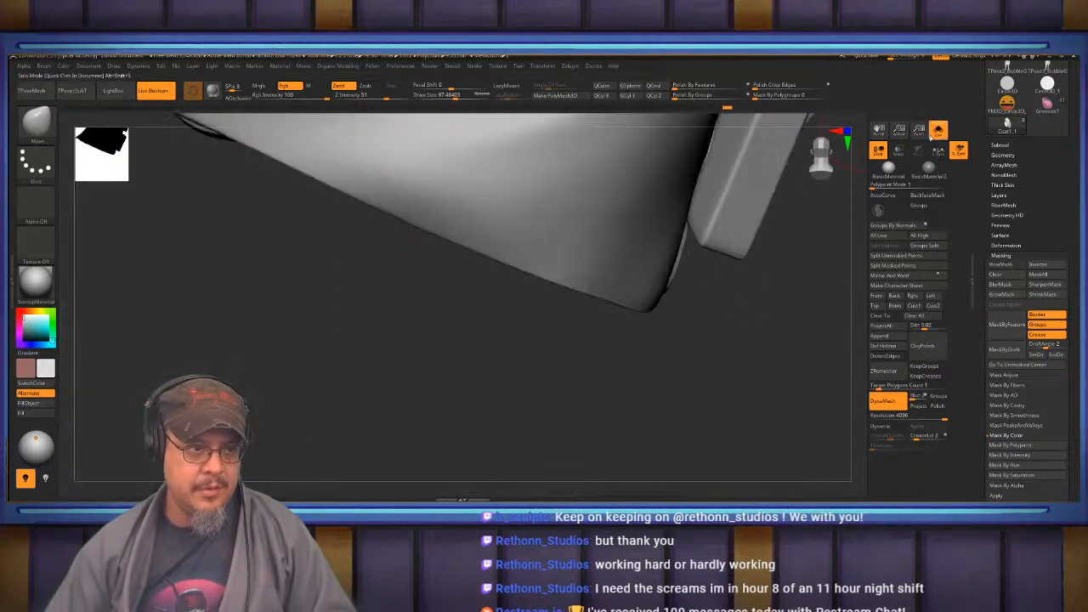
pyautogui.moveTo(720, 365)
pyautogui.mouseDown()
pyautogui.moveTo(705, 252)
pyautogui.moveTo(756, 400)
pyautogui.mouseUp()
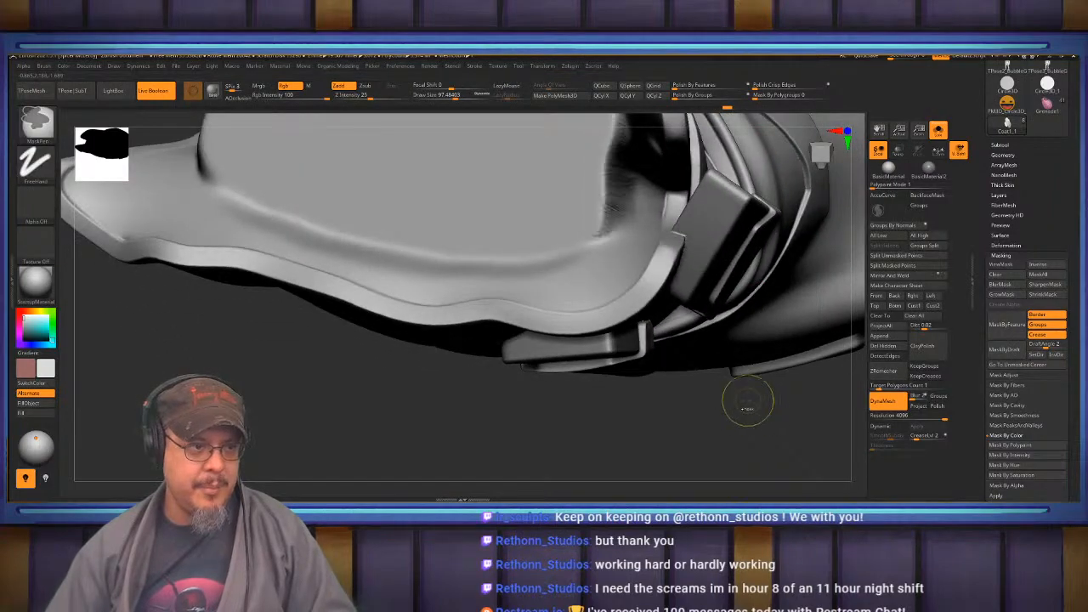
pyautogui.hotkey('ctrl', 'z')
pyautogui.hotkey('ctrl', 'z')
pyautogui.hotkey('ctrl', 'z')
pyautogui.hotkey('ctrl', 'z')
pyautogui.hotkey('ctrl', 'z')
pyautogui.hotkey('ctrl', 'z')
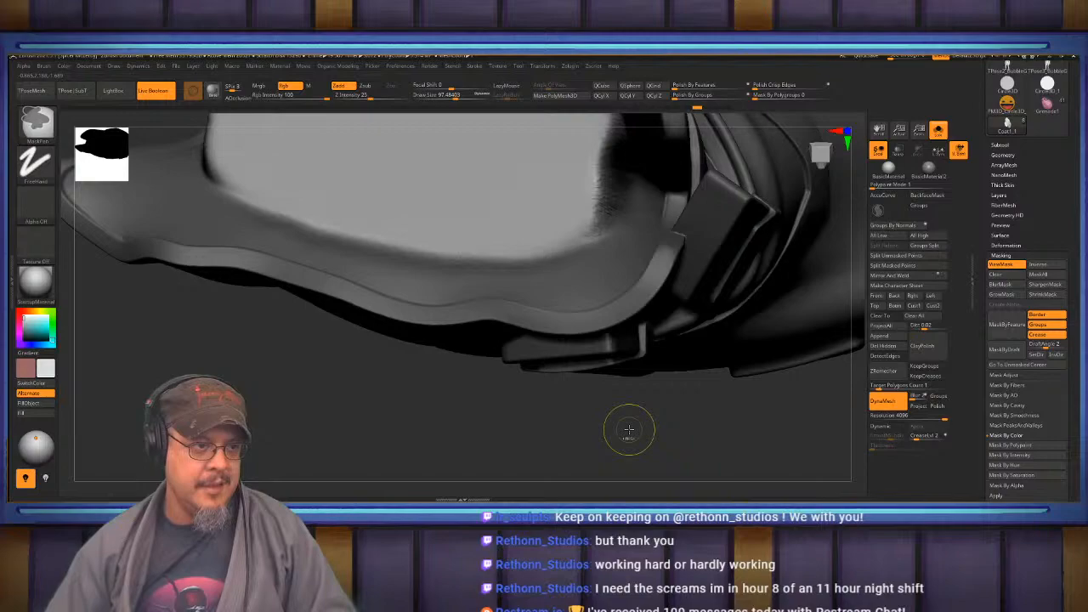
pyautogui.hotkey('ctrl', 'z')
pyautogui.hotkey('ctrl', 'z')
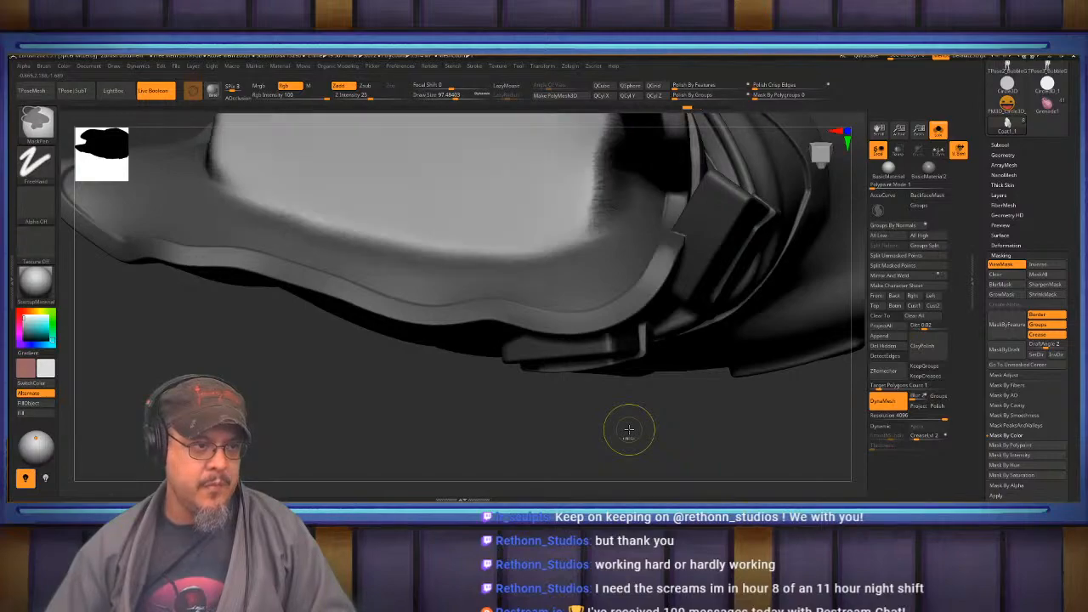
pyautogui.hotkey('ctrl', 'shift')
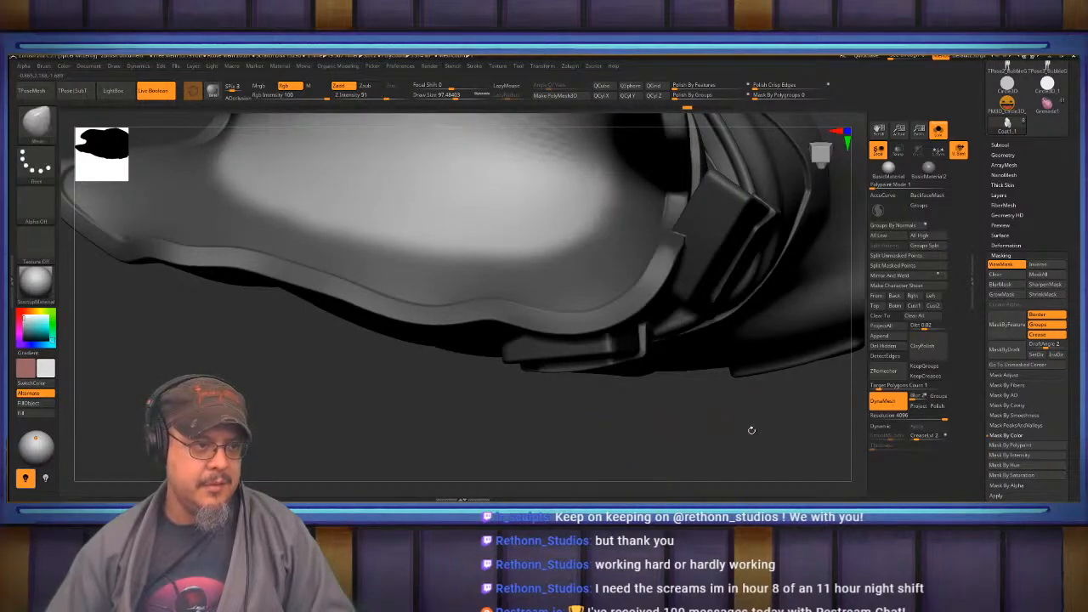
# Erase more of the mask inside the coat to extend the editable area toward both side corners of the waist opening.
pyautogui.moveTo(672, 426); pyautogui.dragTo(776, 251)
pyautogui.moveTo(546, 258)
pyautogui.mouseDown(button='right')
pyautogui.moveTo(486, 230)
pyautogui.moveTo(487, 219)
pyautogui.mouseUp(button='right')
pyautogui.press('ctrl')
pyautogui.moveTo(600, 232)
pyautogui.keyDown('ctrl'); pyautogui.mouseDown()
pyautogui.moveTo(576, 209)
pyautogui.moveTo(590, 231)
pyautogui.mouseUp(); pyautogui.keyUp('ctrl')
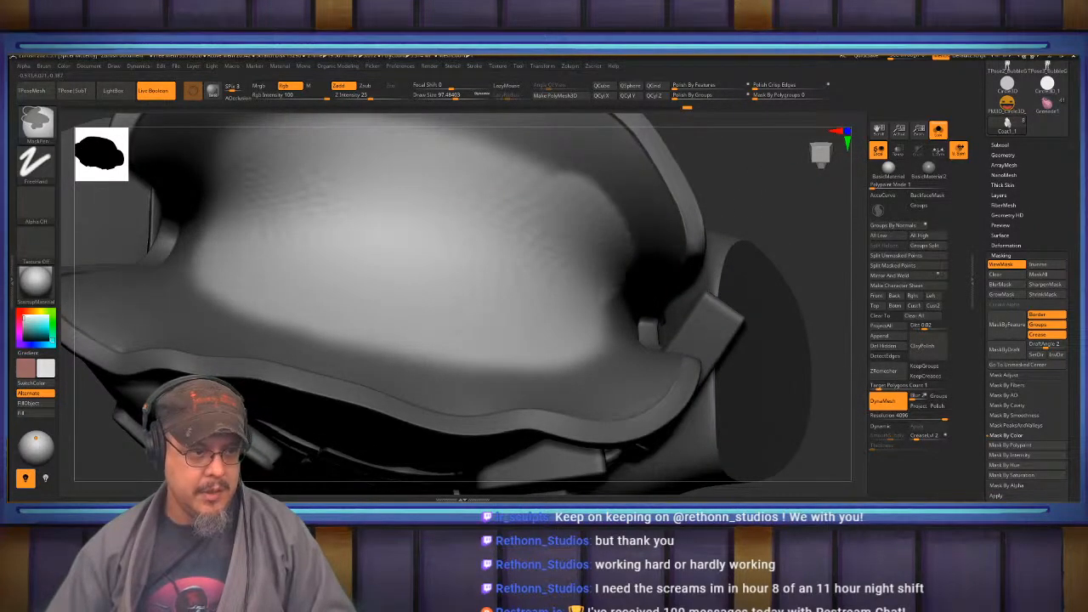
pyautogui.moveTo(768, 218); pyautogui.dragTo(680, 225)
pyautogui.keyDown('ctrl'); pyautogui.keyDown('alt'); pyautogui.moveTo(607, 219); pyautogui.dragTo(618, 260); pyautogui.keyUp('alt'); pyautogui.keyUp('ctrl')
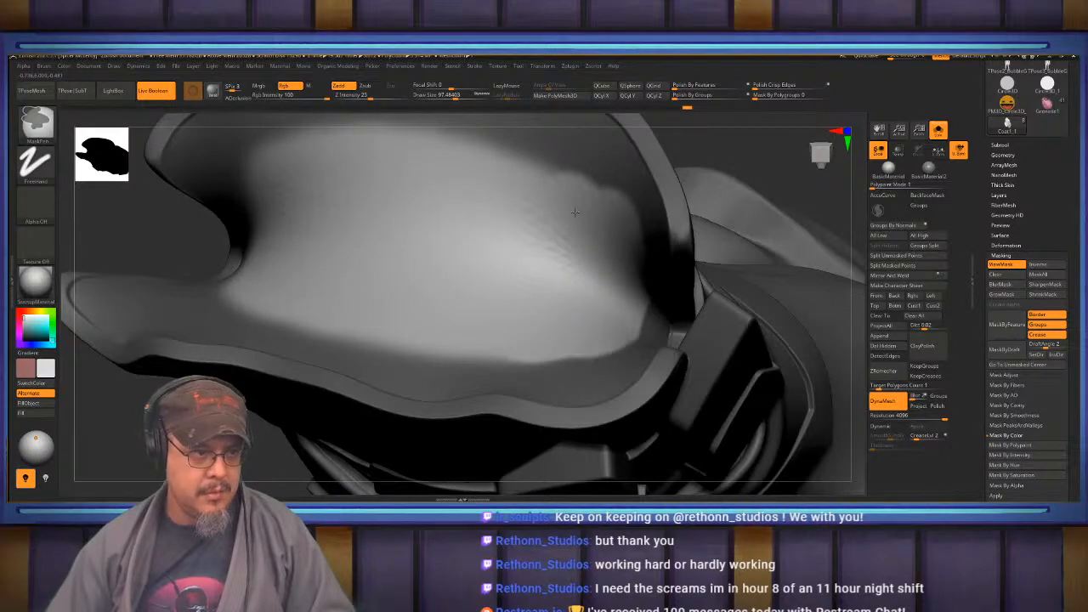
pyautogui.moveTo(368, 222); pyautogui.dragTo(419, 286, button='right')
pyautogui.press('ctrl')
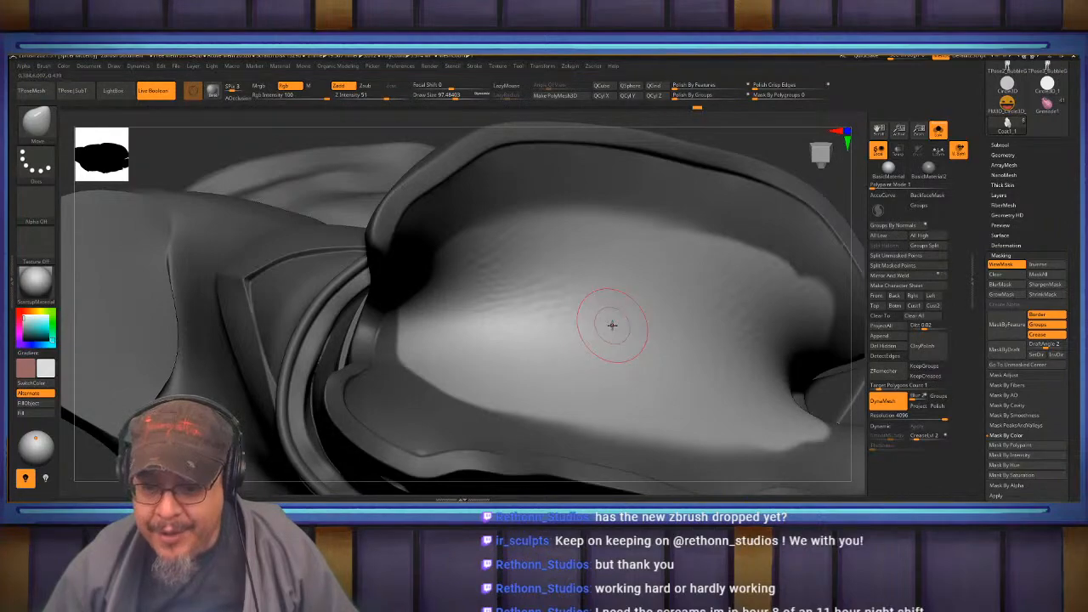
# Flatten the unmasked coat interior into a level surface with the gizmo and check it against the leg tops.
pyautogui.moveTo(619, 324)
pyautogui.mouseDown(button='right')
pyautogui.moveTo(610, 332)
pyautogui.moveTo(639, 343)
pyautogui.moveTo(620, 289)
pyautogui.mouseUp(button='right')
pyautogui.press('ctrl')
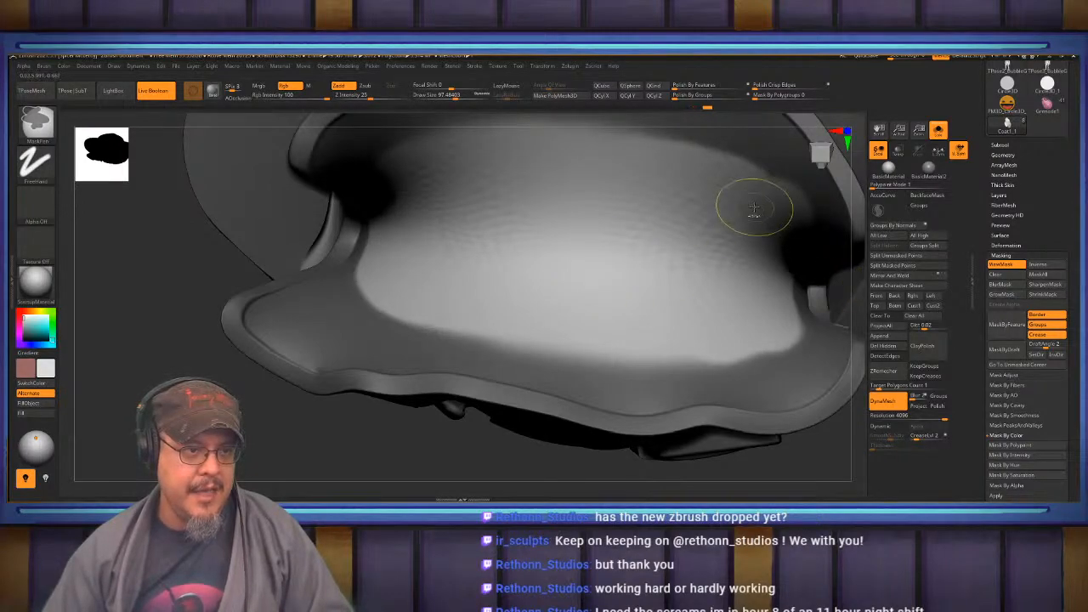
pyautogui.keyDown('alt'); pyautogui.moveTo(570, 200); pyautogui.dragTo(604, 289, button='right'); pyautogui.keyUp('alt')
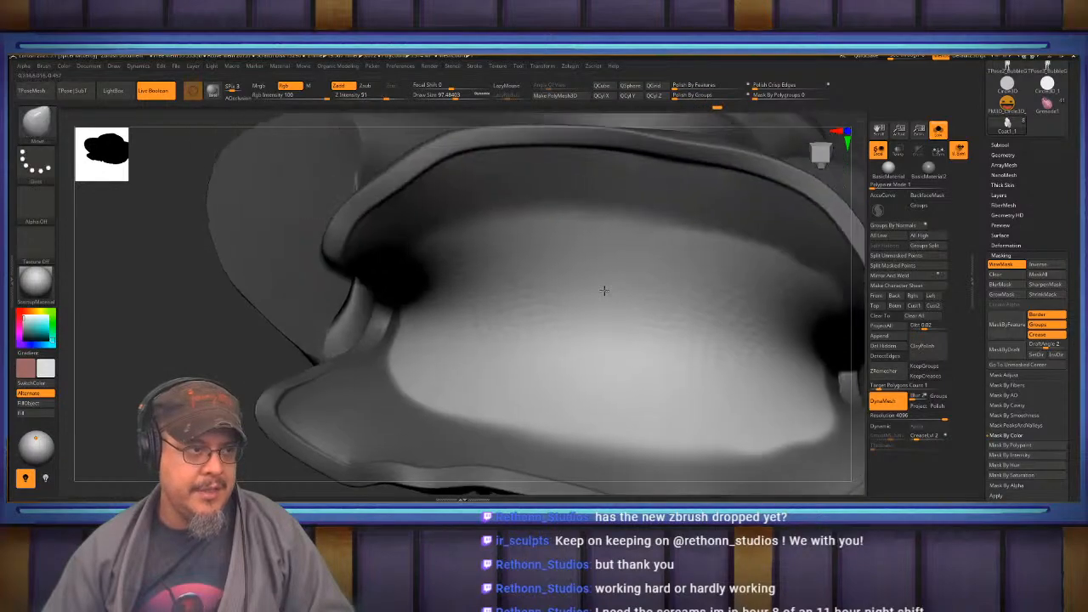
pyautogui.press('f')
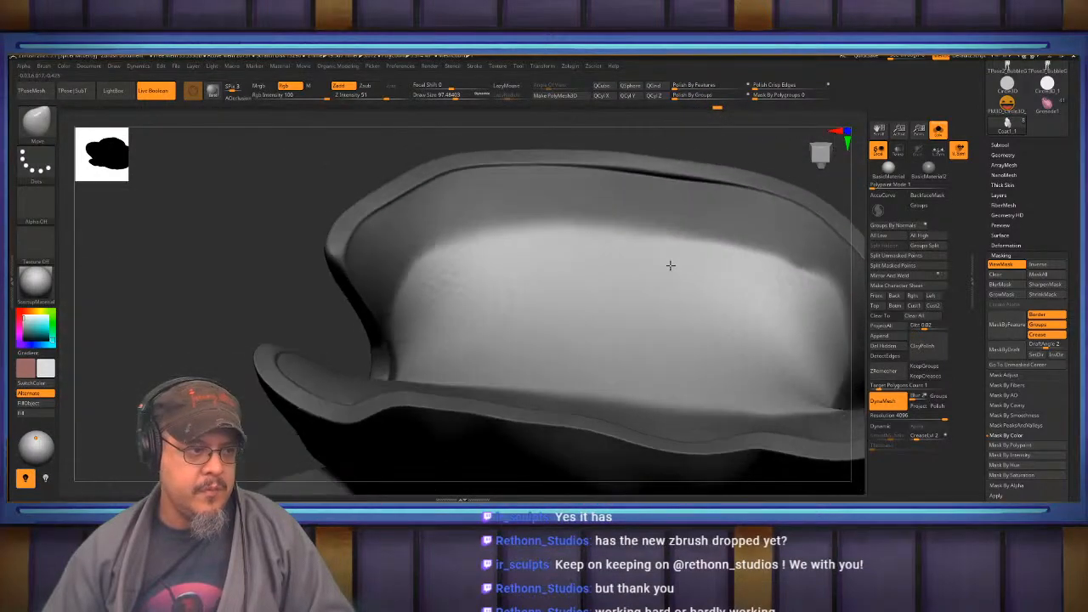
pyautogui.press('w')
pyautogui.moveTo(587, 350); pyautogui.dragTo(596, 175)
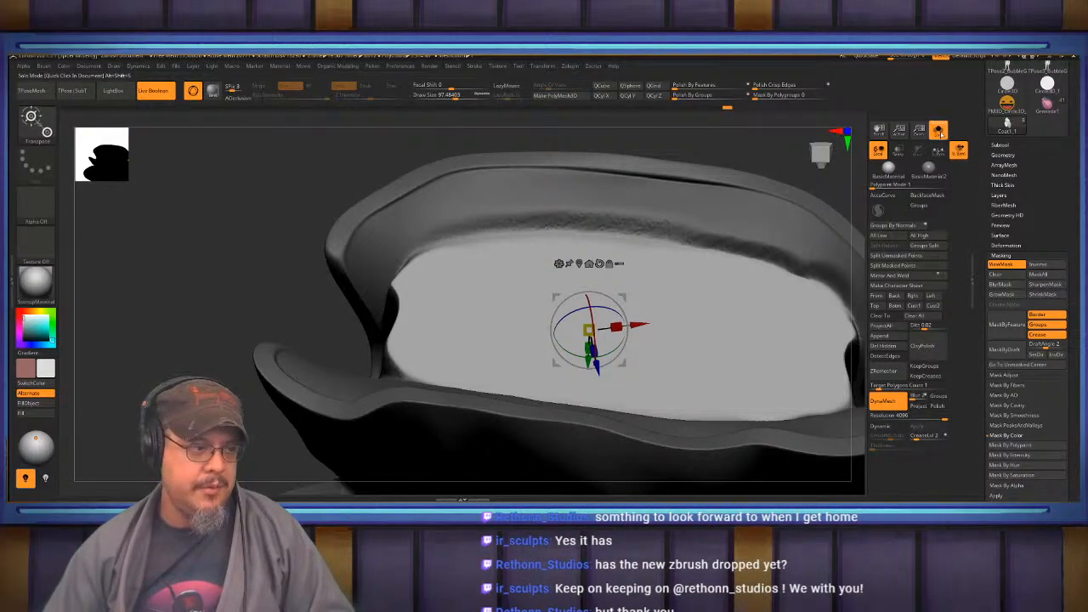
pyautogui.click(941, 134)
pyautogui.moveTo(264, 340); pyautogui.dragTo(264, 299)
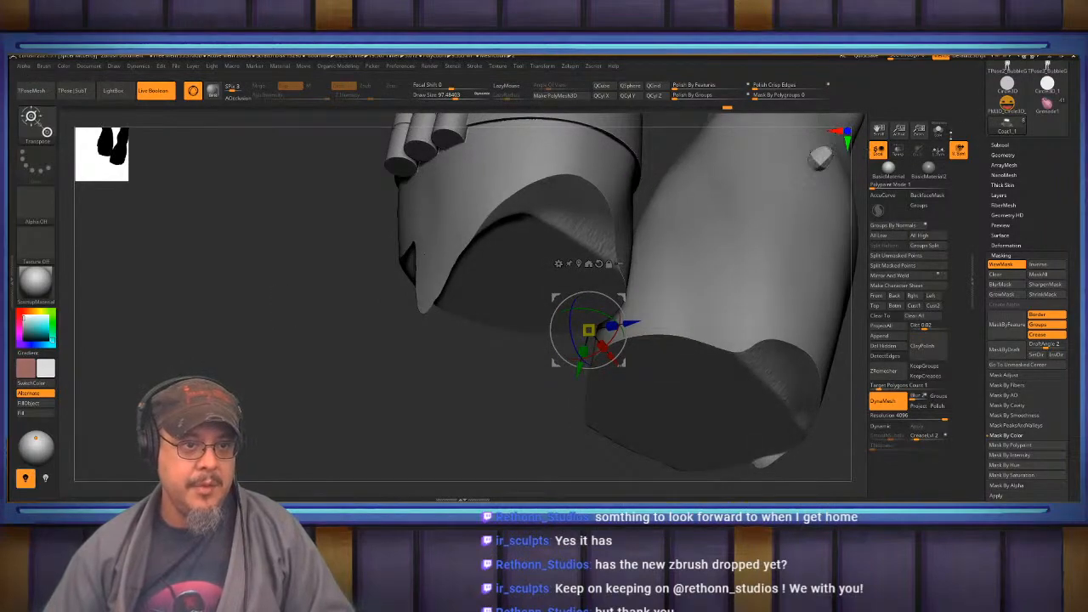
pyautogui.click(939, 133)
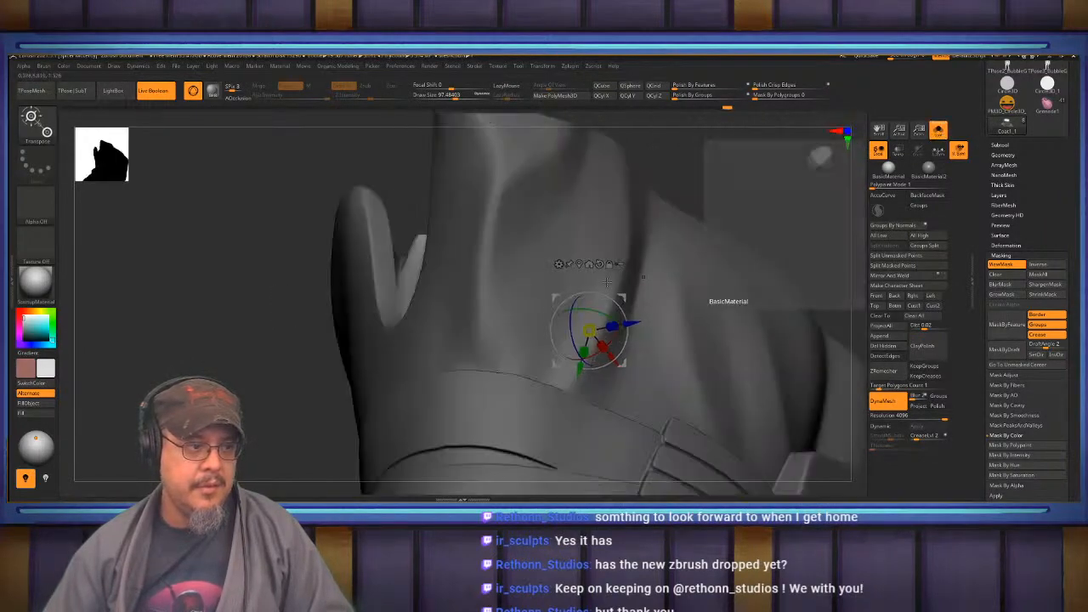
pyautogui.moveTo(204, 340)
pyautogui.mouseDown()
pyautogui.moveTo(263, 399)
pyautogui.moveTo(219, 302)
pyautogui.mouseUp()
# Choose the FormSoft brush and slightly scale the unmasked coat interior with the gizmo.
pyautogui.press('b')
pyautogui.press('q')
pyautogui.press('b')
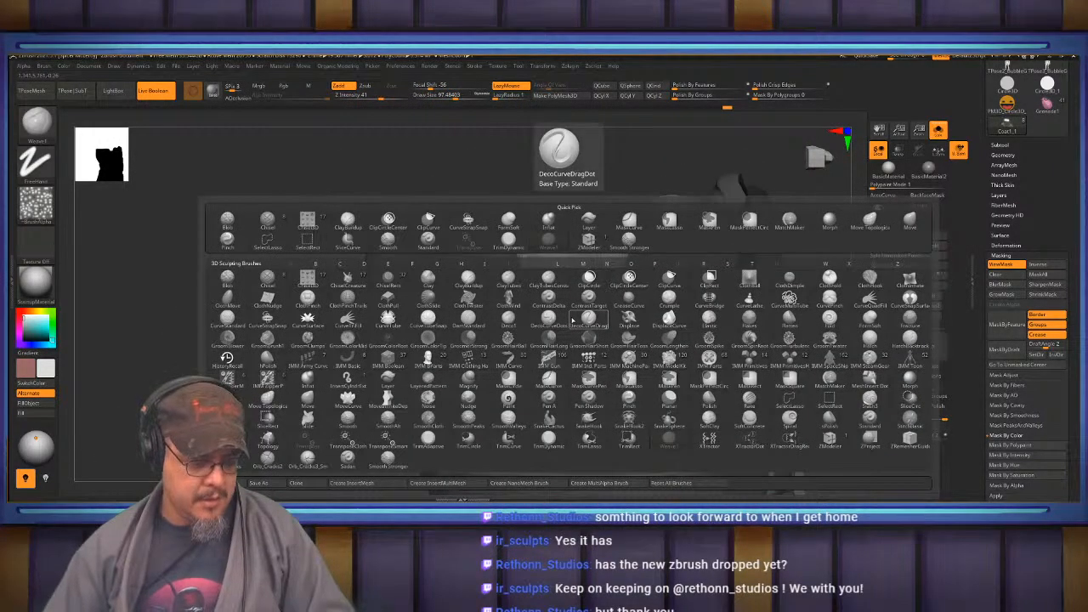
pyautogui.press('f')
pyautogui.press('s')
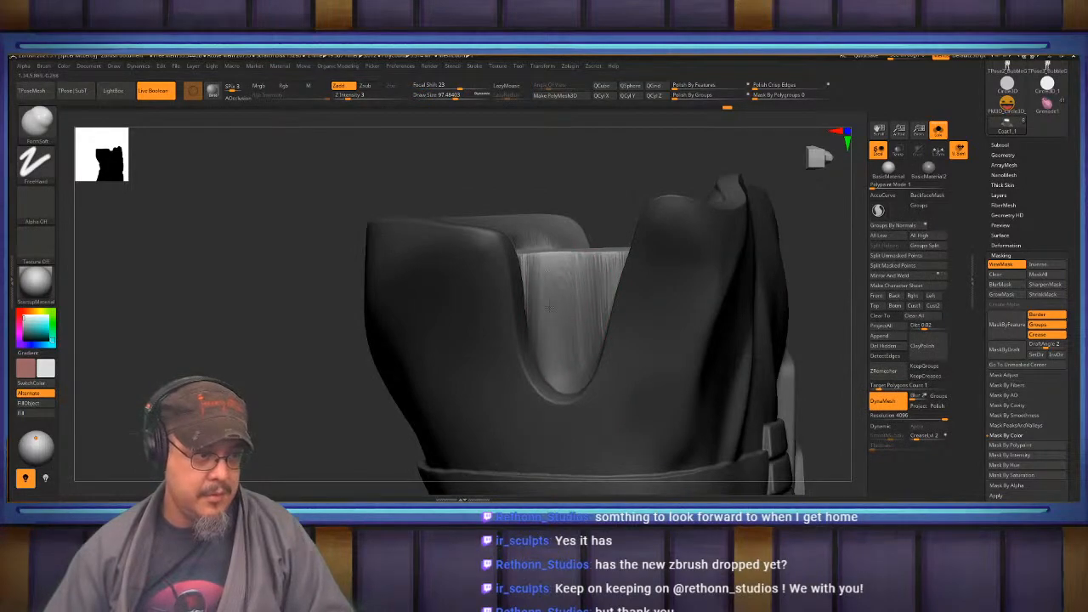
pyautogui.moveTo(231, 327)
pyautogui.mouseDown()
pyautogui.moveTo(206, 345)
pyautogui.moveTo(212, 400)
pyautogui.moveTo(280, 365)
pyautogui.mouseUp()
pyautogui.keyDown('alt'); pyautogui.moveTo(667, 115); pyautogui.dragTo(584, 192, button='right'); pyautogui.keyUp('alt')
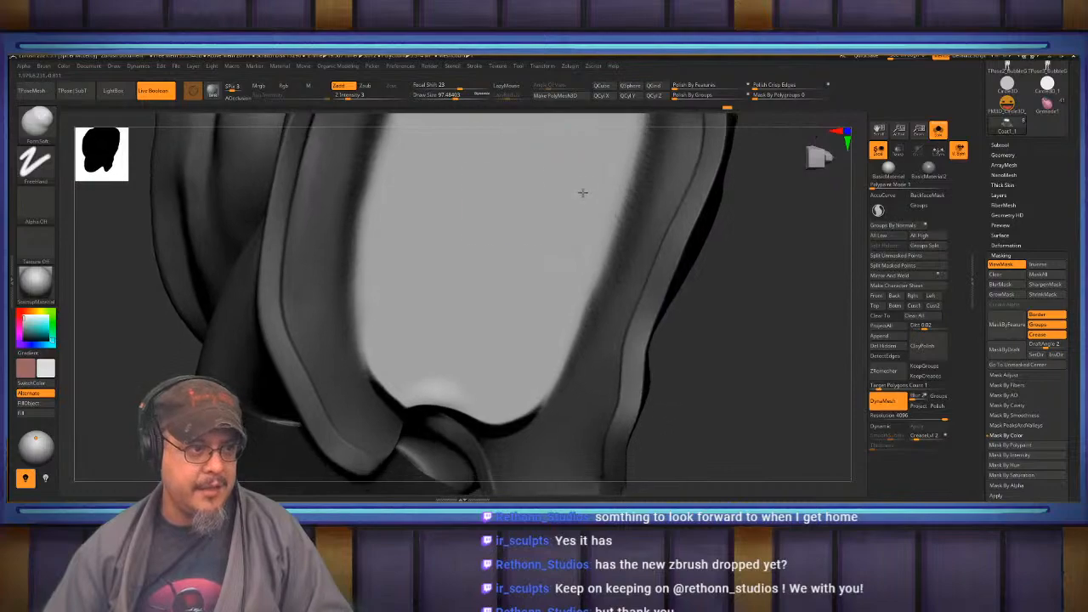
pyautogui.press('w')
pyautogui.keyDown('alt'); pyautogui.moveTo(606, 136); pyautogui.dragTo(620, 267, button='right'); pyautogui.keyUp('alt')
pyautogui.moveTo(541, 318); pyautogui.dragTo(534, 326)
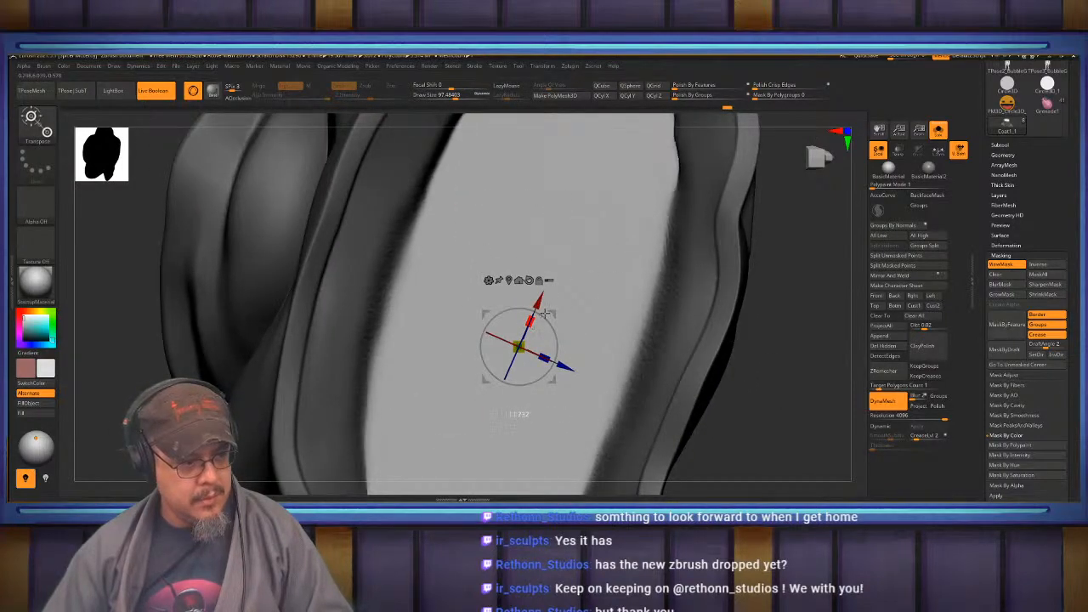
# Blur the mask and further scale the unmasked coat interior with the gizmo to even out its ends.
pyautogui.press('q')
pyautogui.moveTo(794, 370)
pyautogui.mouseDown(button='right')
pyautogui.moveTo(742, 380)
pyautogui.moveTo(732, 414)
pyautogui.moveTo(727, 403)
pyautogui.mouseUp(button='right')
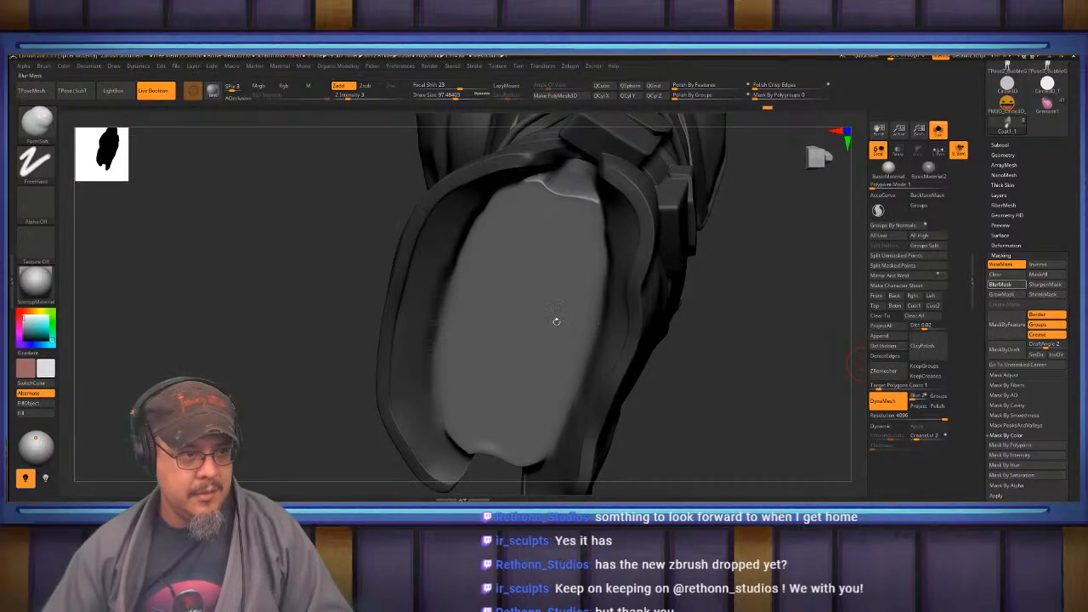
pyautogui.press('w')
pyautogui.moveTo(527, 324); pyautogui.dragTo(529, 324)
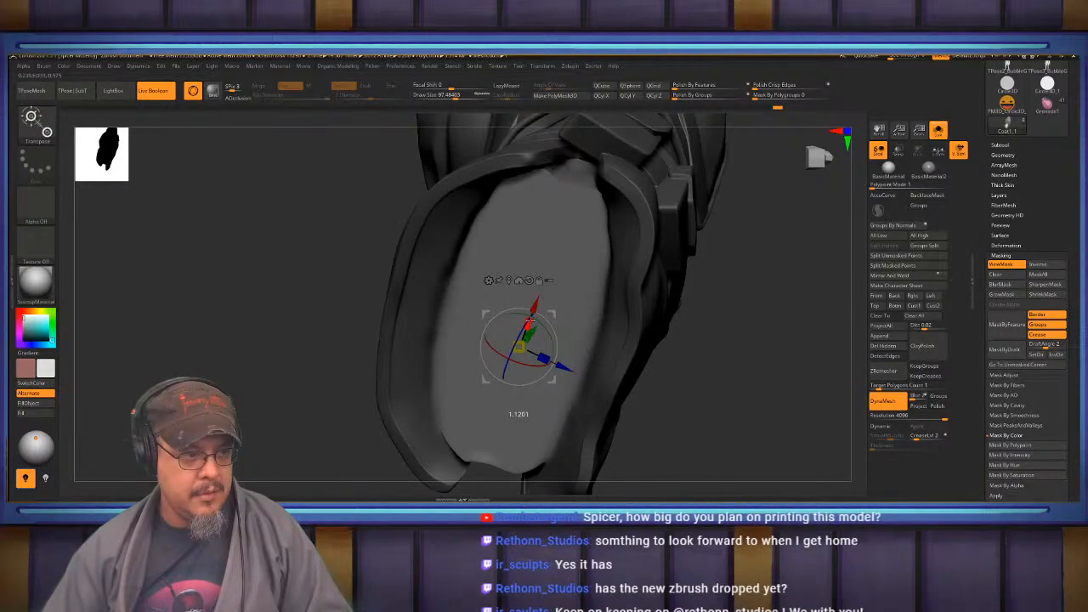
pyautogui.press('q')
pyautogui.moveTo(697, 340)
pyautogui.mouseDown()
pyautogui.moveTo(737, 311)
pyautogui.moveTo(712, 311)
pyautogui.moveTo(748, 366)
pyautogui.moveTo(452, 144)
pyautogui.mouseUp()
pyautogui.moveTo(728, 352); pyautogui.dragTo(697, 345)
pyautogui.press('w')
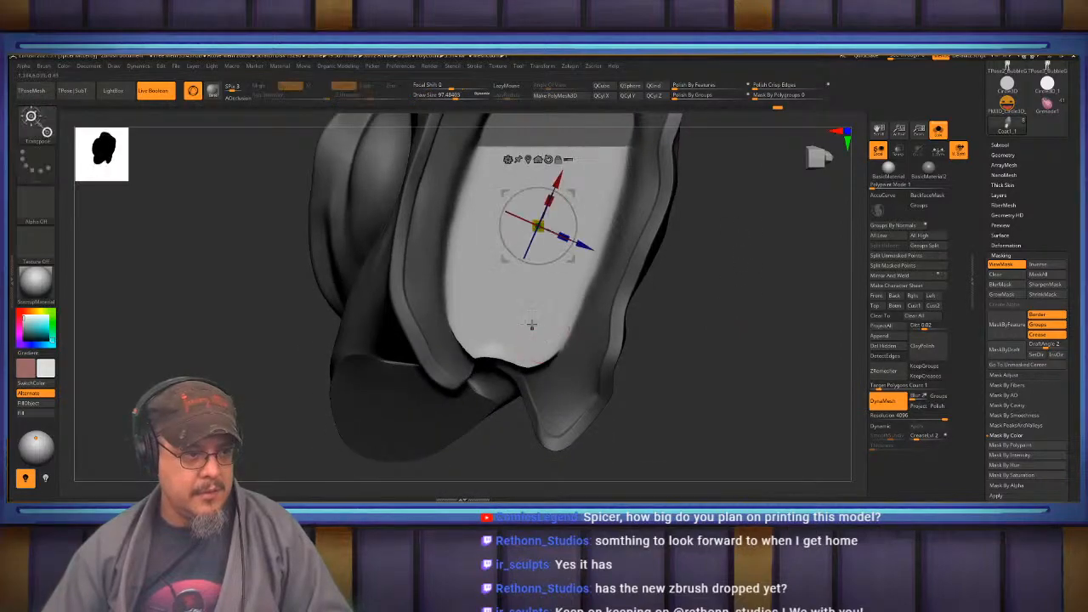
pyautogui.moveTo(554, 194); pyautogui.dragTo(558, 193)
# Smooth the edge of the coat's raised inner surface at the side opening and clear the mask.
pyautogui.press('q')
pyautogui.moveTo(743, 324)
pyautogui.mouseDown()
pyautogui.moveTo(748, 231)
pyautogui.moveTo(734, 227)
pyautogui.moveTo(631, 306)
pyautogui.mouseUp()
pyautogui.press('shift')
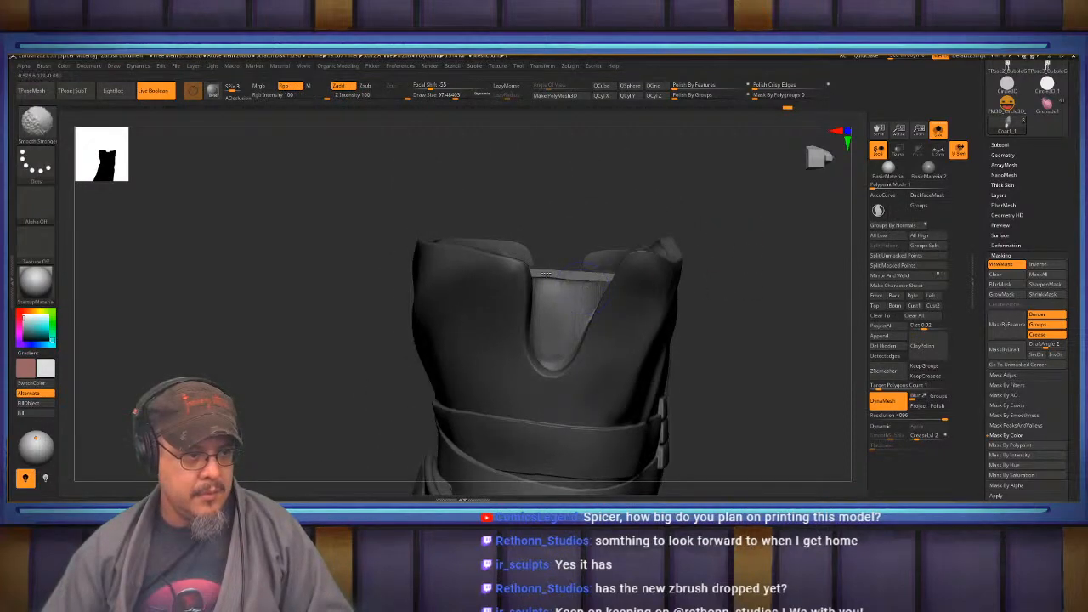
pyautogui.keyDown('ctrl'); pyautogui.moveTo(726, 230); pyautogui.dragTo(767, 306); pyautogui.keyUp('ctrl')
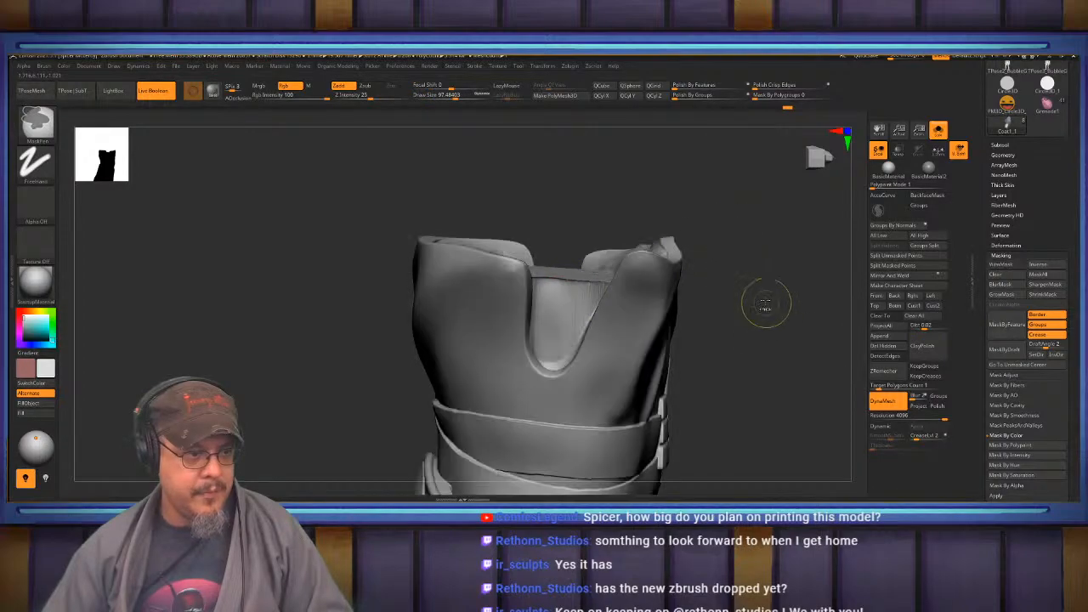
# Turn off Solo, select the Move brush and make the legs the active subtool.
pyautogui.moveTo(752, 225)
pyautogui.mouseDown()
pyautogui.moveTo(765, 232)
pyautogui.moveTo(683, 214)
pyautogui.mouseUp()
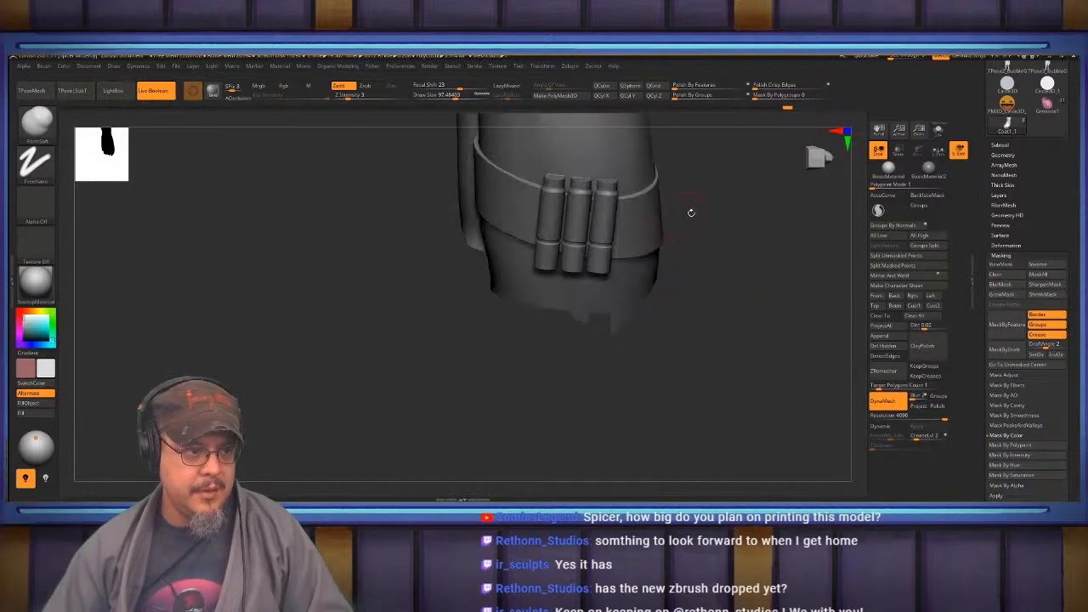
pyautogui.moveTo(739, 182); pyautogui.dragTo(743, 265)
pyautogui.press('b')
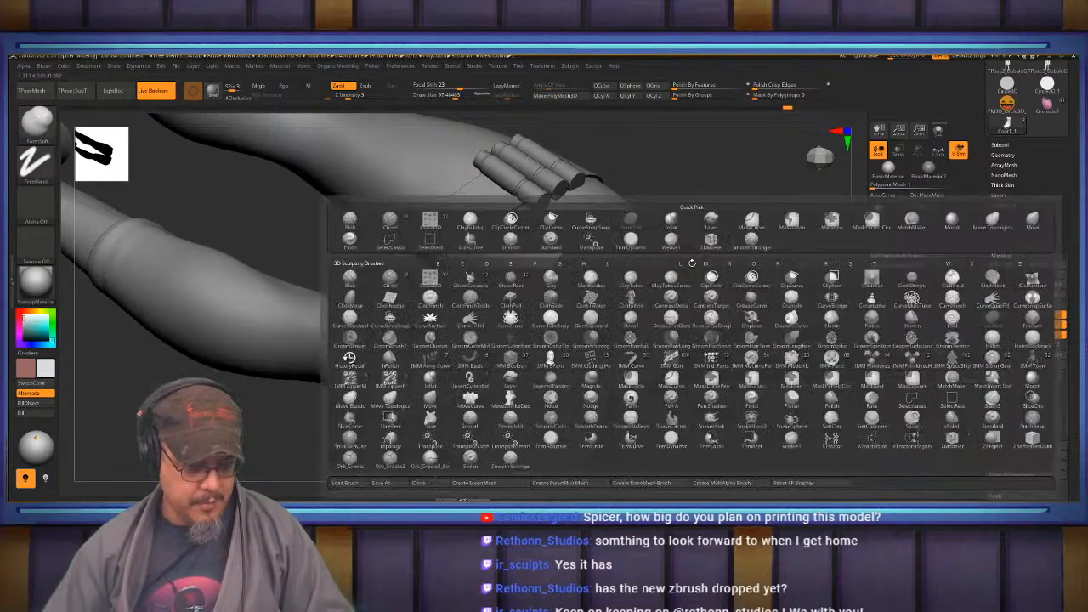
pyautogui.press('m')
pyautogui.press('v')
pyautogui.press('ctrl')
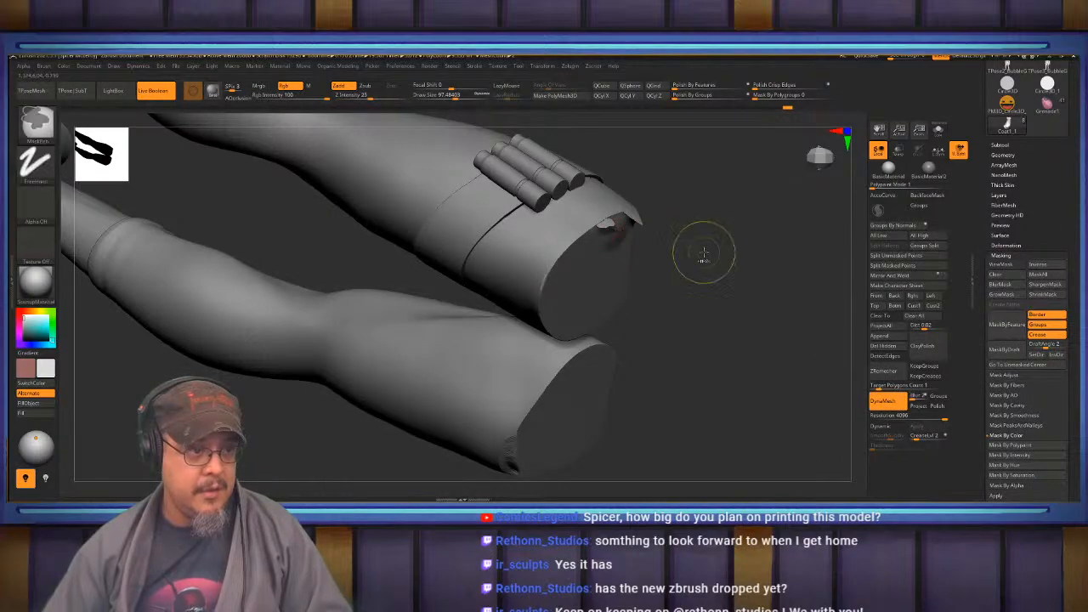
pyautogui.click(1000, 144)
pyautogui.moveTo(1027, 249)
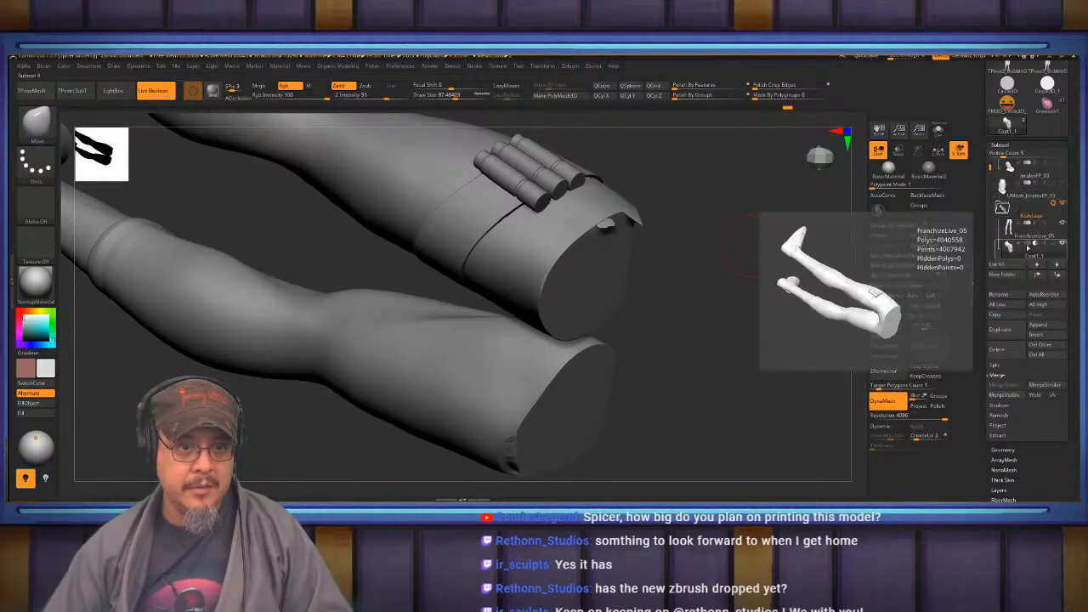
pyautogui.moveTo(752, 243); pyautogui.dragTo(742, 281)
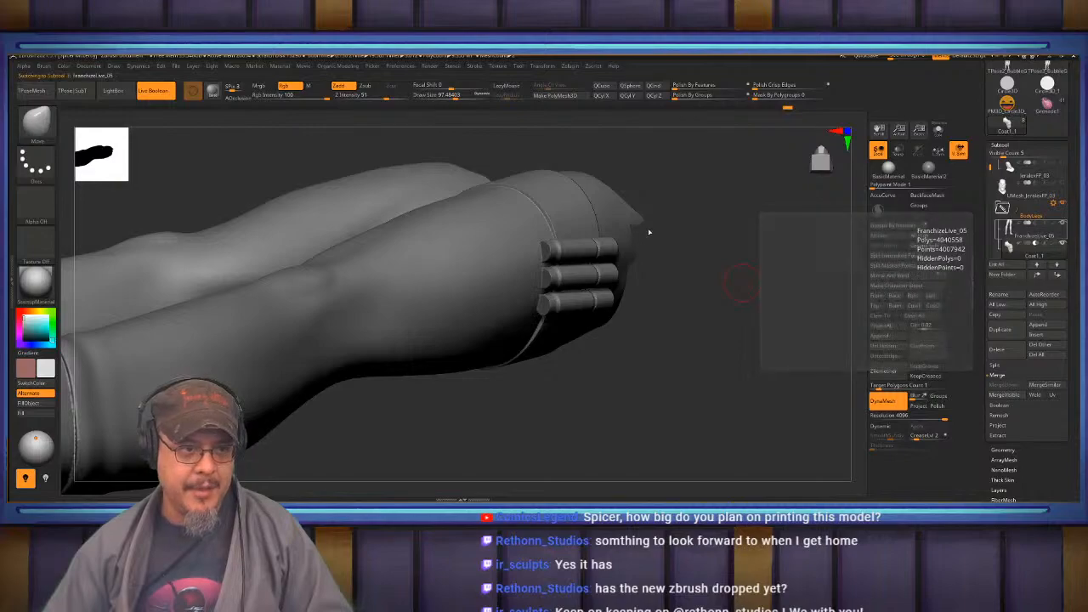
pyautogui.keyDown('alt'); pyautogui.click(640, 229); pyautogui.keyUp('alt')
# Reshape the cut upper ends of the legs with the Move brush at a draw size of about 172.
pyautogui.moveTo(699, 235)
pyautogui.mouseDown()
pyautogui.moveTo(648, 212)
pyautogui.moveTo(613, 246)
pyautogui.moveTo(630, 246)
pyautogui.mouseUp()
pyautogui.press('s')
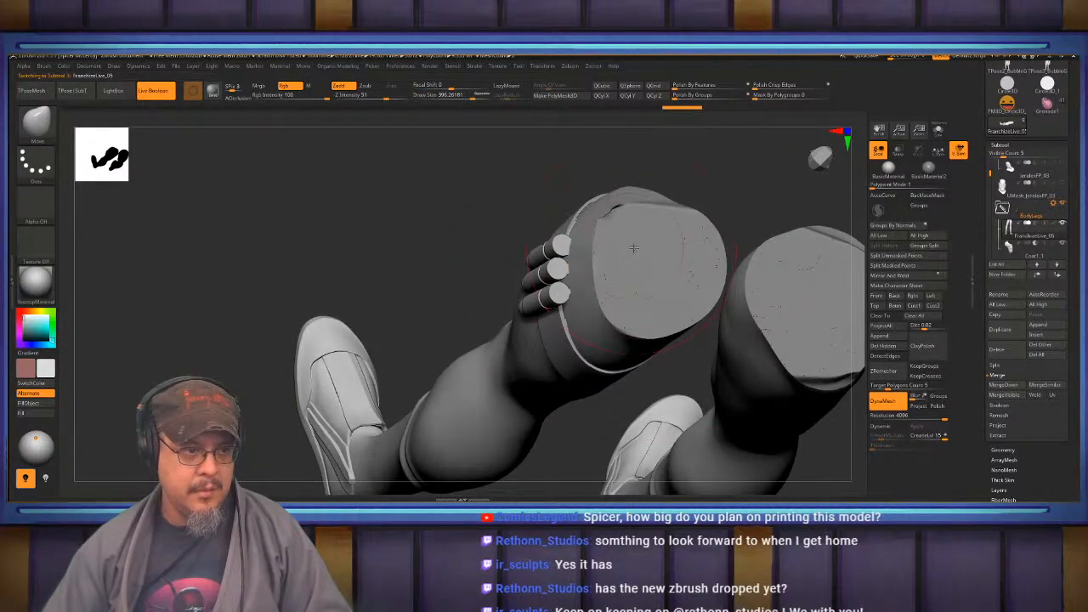
pyautogui.moveTo(696, 174)
pyautogui.mouseDown()
pyautogui.moveTo(629, 236)
pyautogui.moveTo(610, 239)
pyautogui.mouseUp()
pyautogui.press('s')
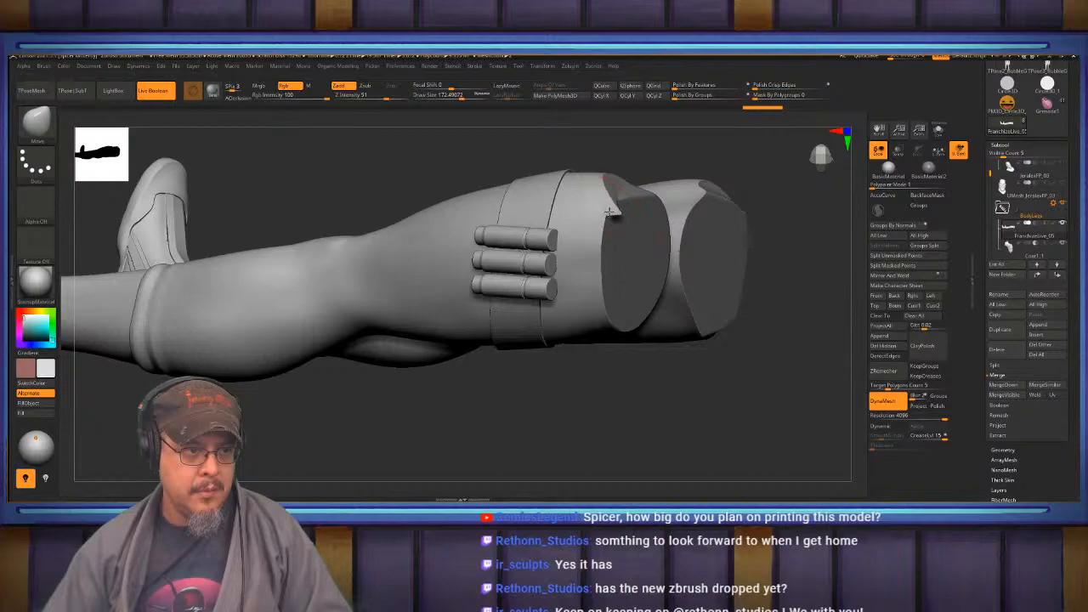
pyautogui.moveTo(760, 212); pyautogui.dragTo(635, 213)
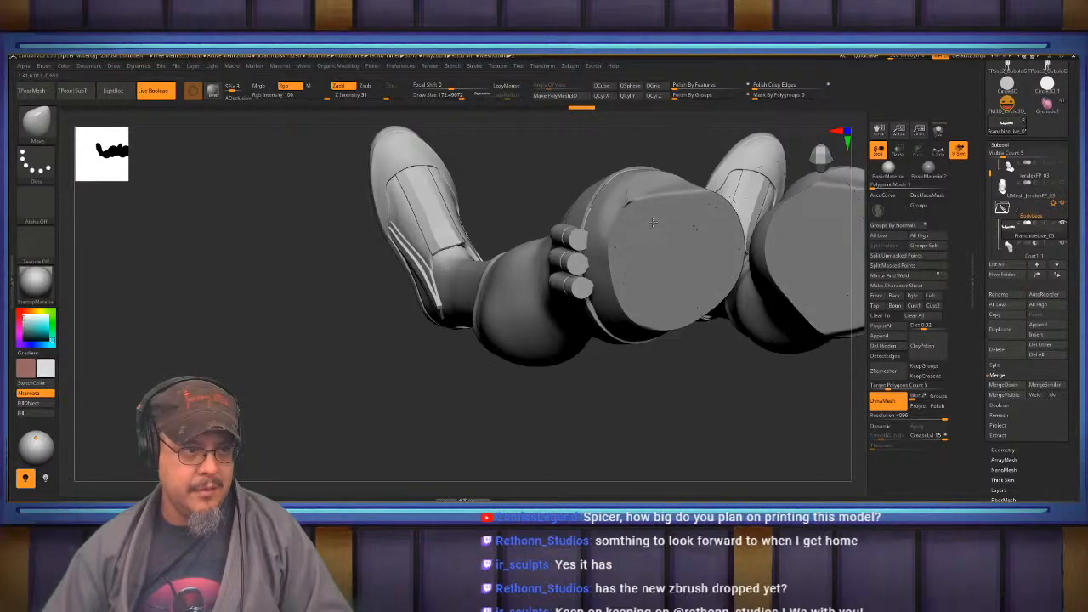
pyautogui.moveTo(282, 360); pyautogui.dragTo(340, 367)
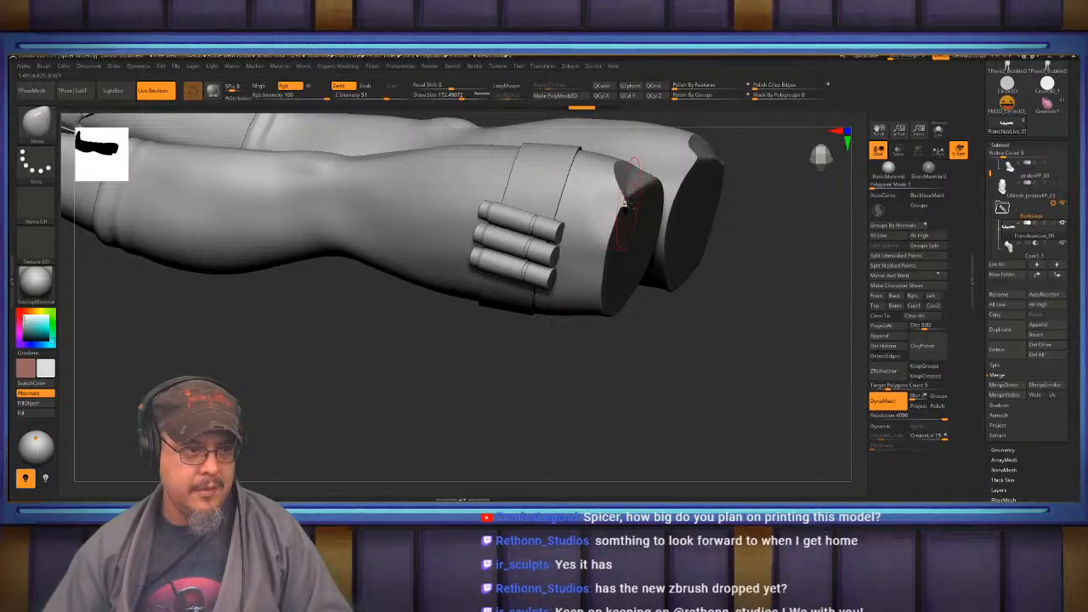
pyautogui.moveTo(733, 223); pyautogui.dragTo(770, 214)
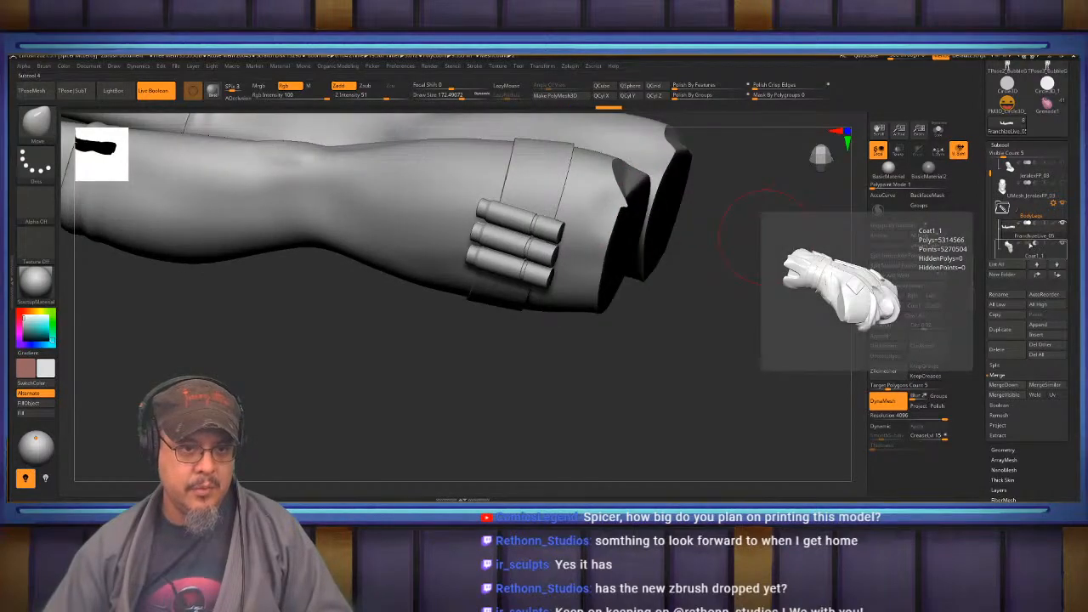
# Bring the coat back into view and smooth its inner surface where it meets the thigh beside the cartridges.
pyautogui.click(1063, 244)
pyautogui.moveTo(551, 403); pyautogui.dragTo(574, 388)
pyautogui.keyDown('alt'); pyautogui.moveTo(741, 198); pyautogui.dragTo(740, 265); pyautogui.keyUp('alt')
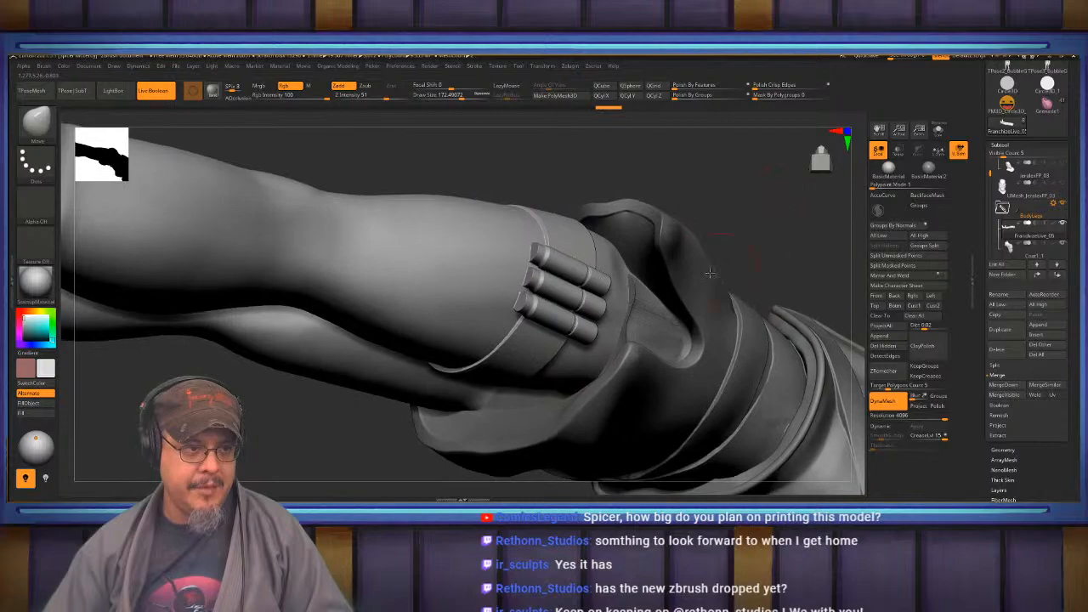
pyautogui.keyDown('alt'); pyautogui.click(628, 257); pyautogui.keyUp('alt')
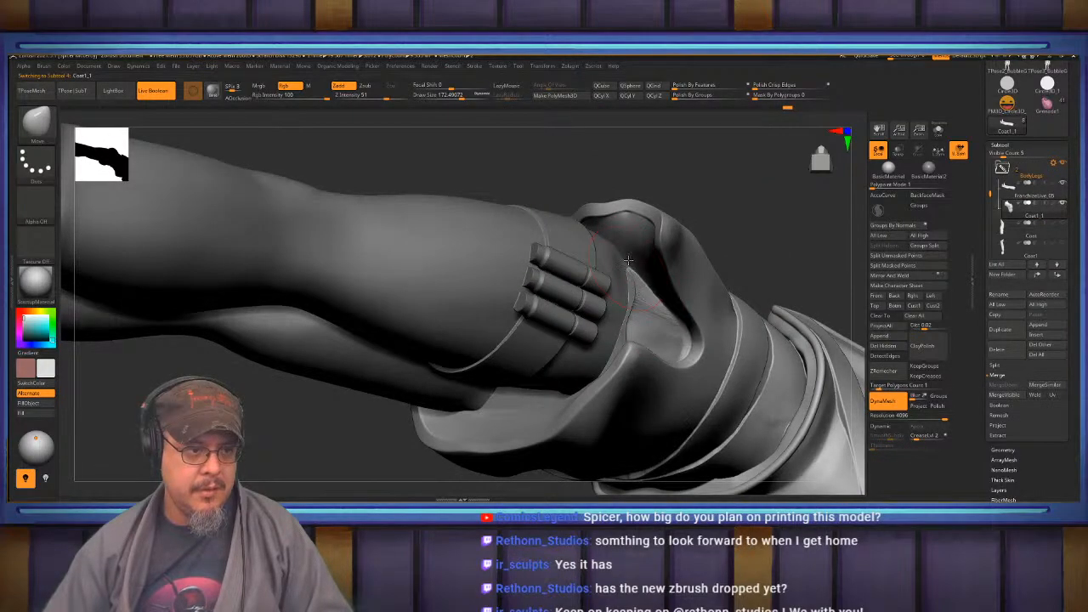
pyautogui.moveTo(628, 257)
pyautogui.keyDown('shift'); pyautogui.mouseDown()
pyautogui.moveTo(633, 312)
pyautogui.moveTo(642, 306)
pyautogui.mouseUp(); pyautogui.keyUp('shift')
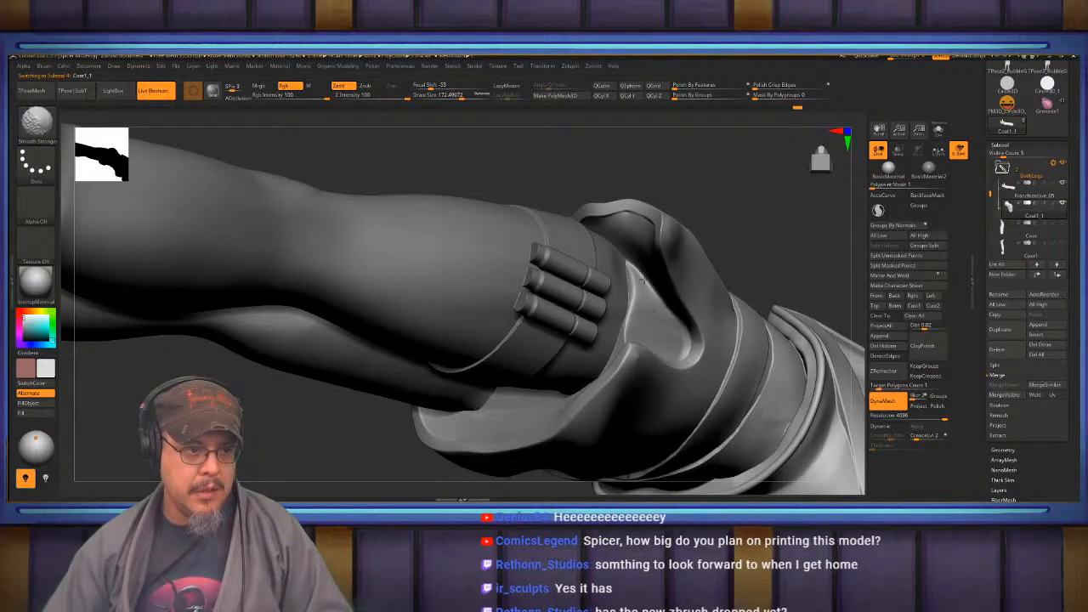
# Adjust the fit between the coat's inner surface and the thigh near the cartridges with the Move brush.
pyautogui.moveTo(717, 207)
pyautogui.mouseDown()
pyautogui.moveTo(765, 241)
pyautogui.moveTo(791, 228)
pyautogui.mouseUp()
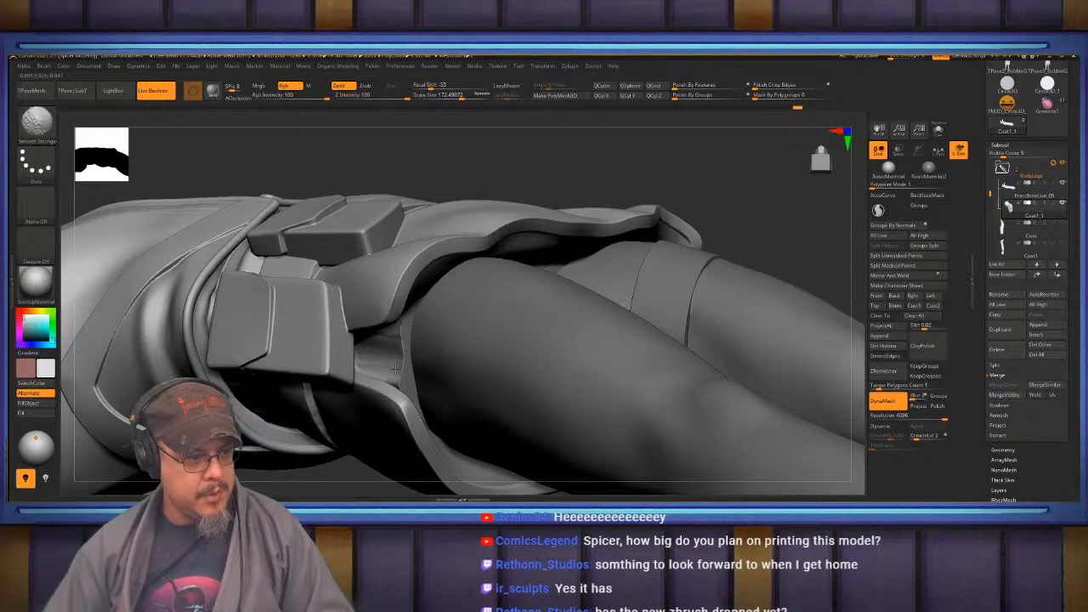
pyautogui.moveTo(706, 218)
pyautogui.mouseDown()
pyautogui.moveTo(784, 260)
pyautogui.moveTo(672, 212)
pyautogui.mouseUp()
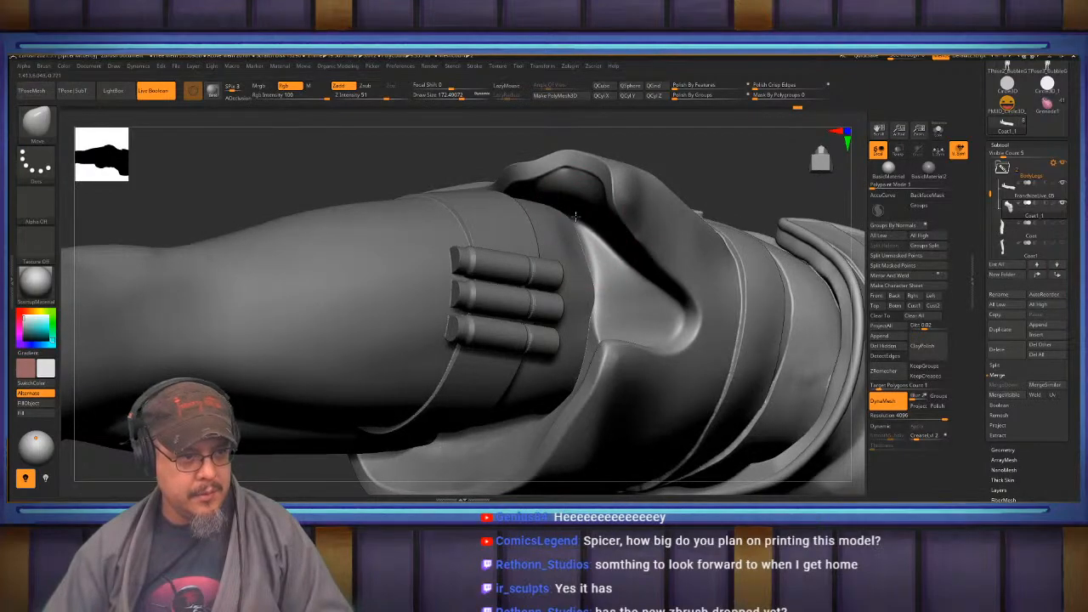
pyautogui.moveTo(580, 234)
pyautogui.mouseDown(button='right')
pyautogui.moveTo(602, 247)
pyautogui.moveTo(577, 255)
pyautogui.mouseUp(button='right')
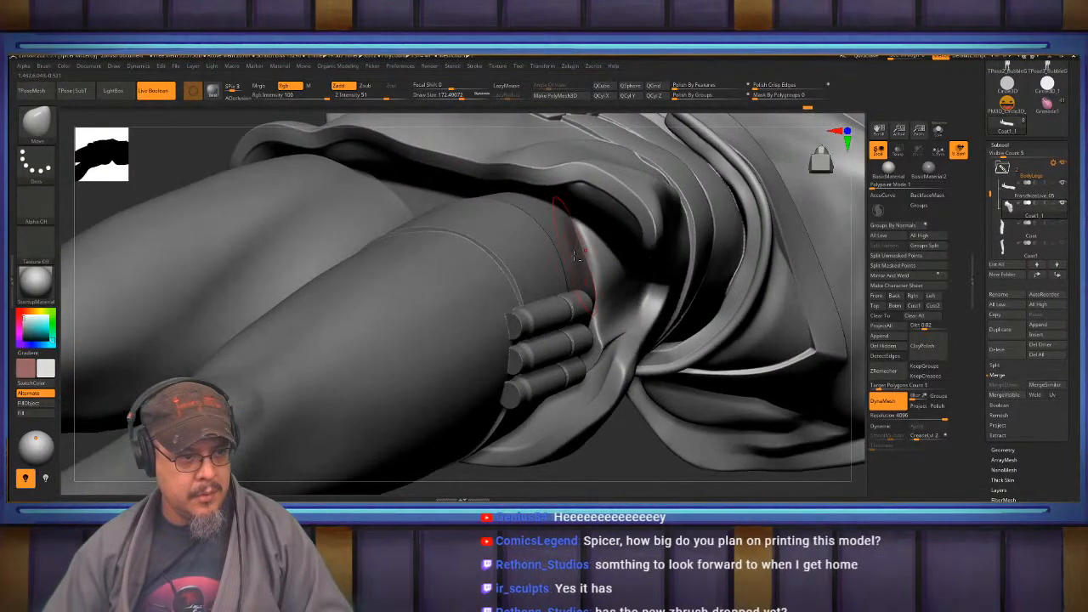
pyautogui.keyDown('alt'); pyautogui.click(671, 289); pyautogui.keyUp('alt')
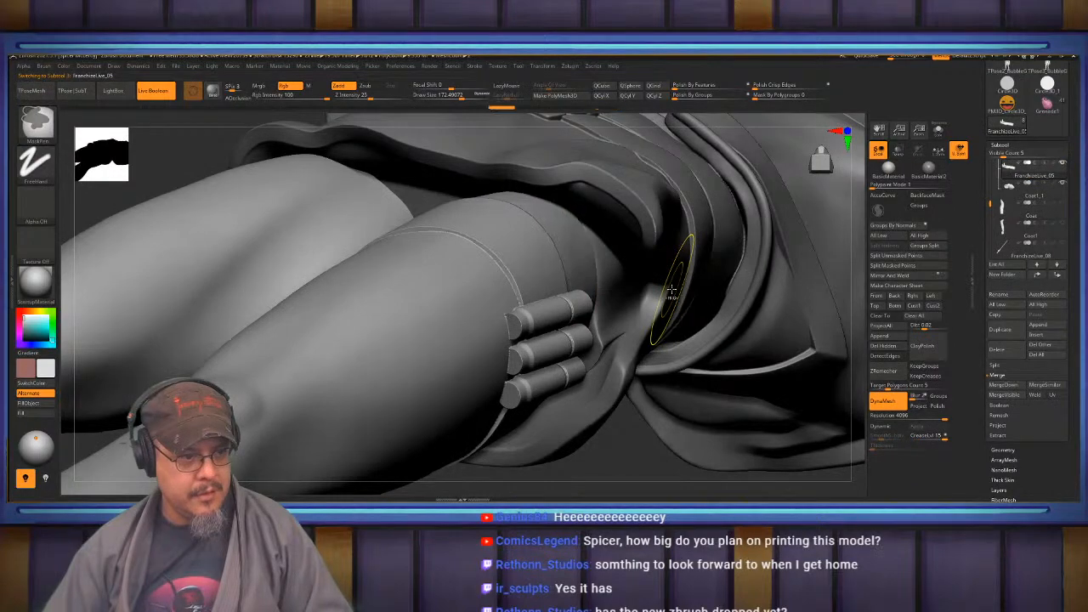
pyautogui.moveTo(671, 289)
pyautogui.mouseDown(button='right')
pyautogui.moveTo(606, 274)
pyautogui.moveTo(582, 228)
pyautogui.moveTo(616, 227)
pyautogui.moveTo(599, 239)
pyautogui.moveTo(668, 318)
pyautogui.moveTo(641, 358)
pyautogui.moveTo(685, 360)
pyautogui.mouseUp(button='right')
pyautogui.keyDown('alt'); pyautogui.click(596, 242); pyautogui.keyUp('alt')
# Reshape and smooth the coat's inner surface where it meets the thigh beneath the belt pouches, using the Move and Smooth brushes.
pyautogui.moveTo(614, 347)
pyautogui.mouseDown(button='right')
pyautogui.moveTo(671, 431)
pyautogui.moveTo(660, 374)
pyautogui.moveTo(552, 310)
pyautogui.mouseUp(button='right')
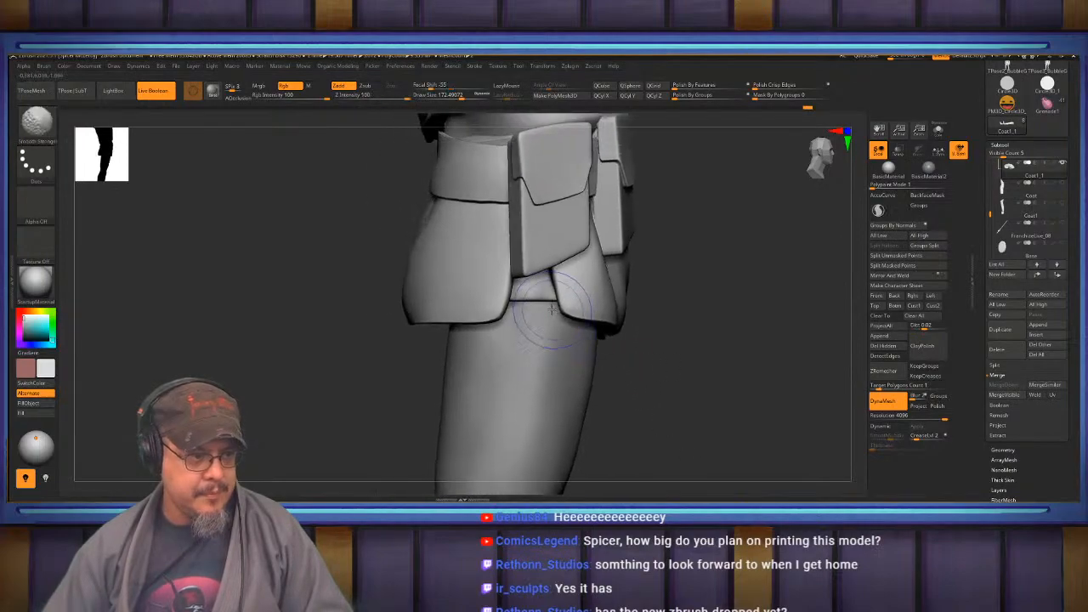
pyautogui.moveTo(626, 413)
pyautogui.mouseDown(button='right')
pyautogui.moveTo(662, 336)
pyautogui.moveTo(700, 316)
pyautogui.moveTo(704, 334)
pyautogui.moveTo(602, 313)
pyautogui.mouseUp(button='right')
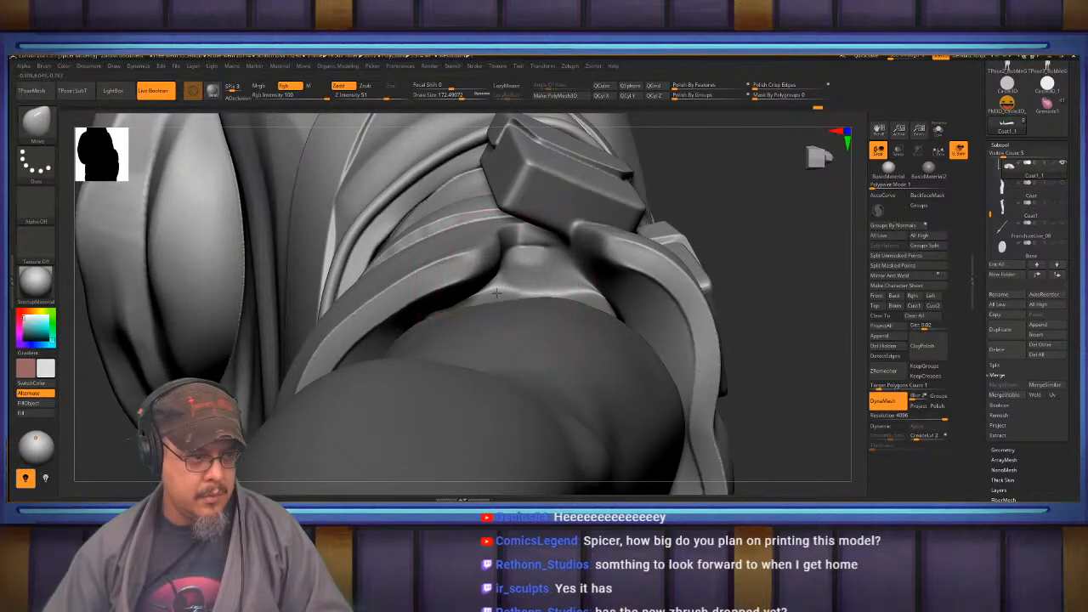
pyautogui.moveTo(498, 303); pyautogui.dragTo(498, 301)
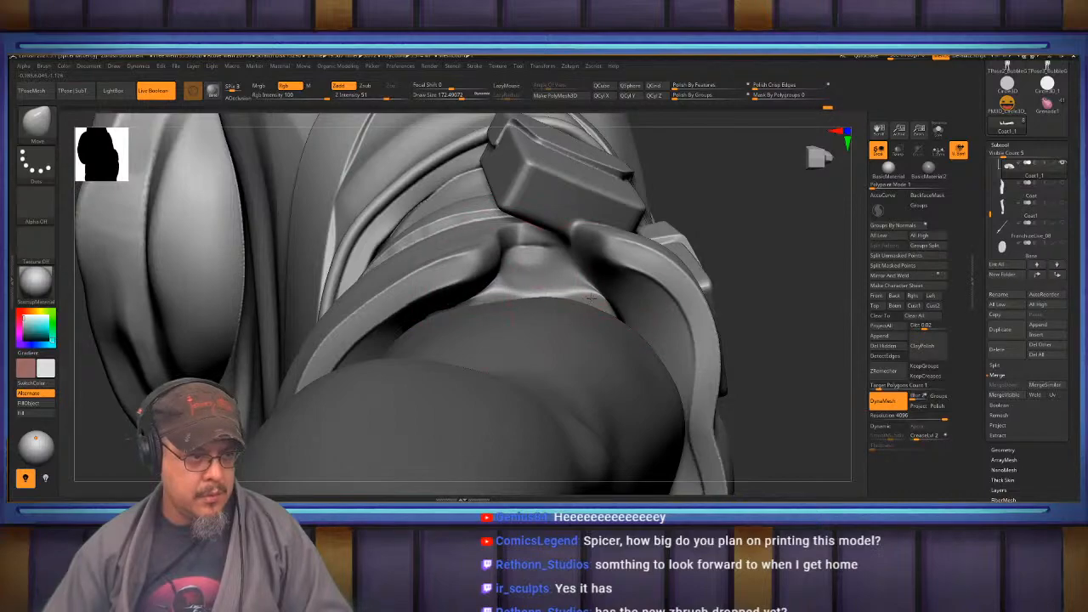
pyautogui.press('shift')
pyautogui.moveTo(561, 303)
pyautogui.mouseDown(button='right')
pyautogui.moveTo(634, 340)
pyautogui.moveTo(729, 348)
pyautogui.moveTo(712, 348)
pyautogui.moveTo(707, 376)
pyautogui.moveTo(705, 274)
pyautogui.moveTo(712, 374)
pyautogui.moveTo(810, 375)
pyautogui.moveTo(886, 174)
pyautogui.mouseUp(button='right')
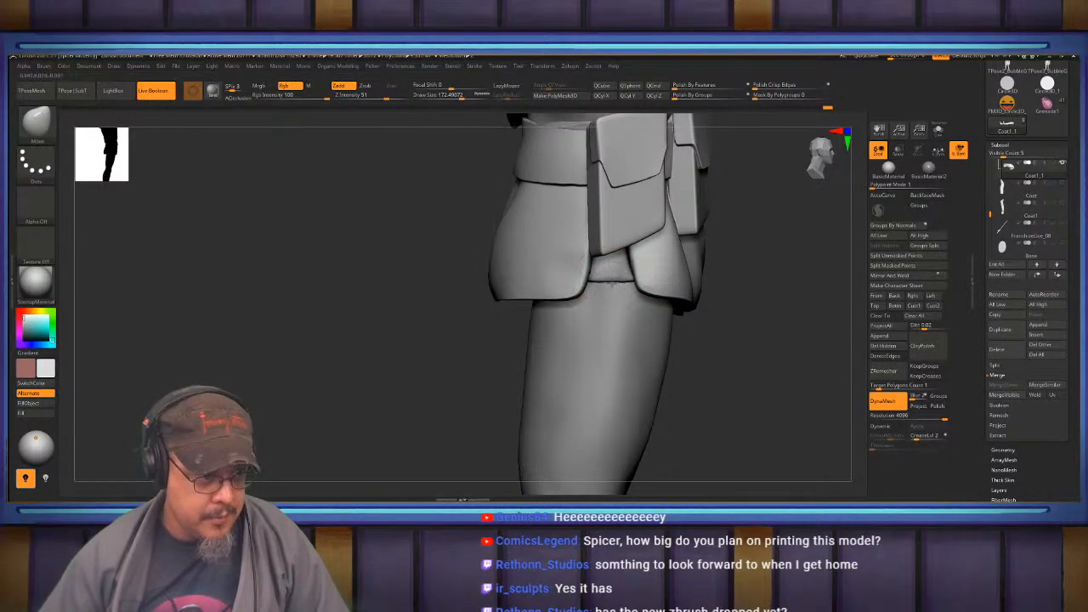
# Refine the coat's inner surface in the slit above the thigh cartridges with the Move brush and smooth it.
pyautogui.moveTo(614, 281); pyautogui.dragTo(345, 276, button='right')
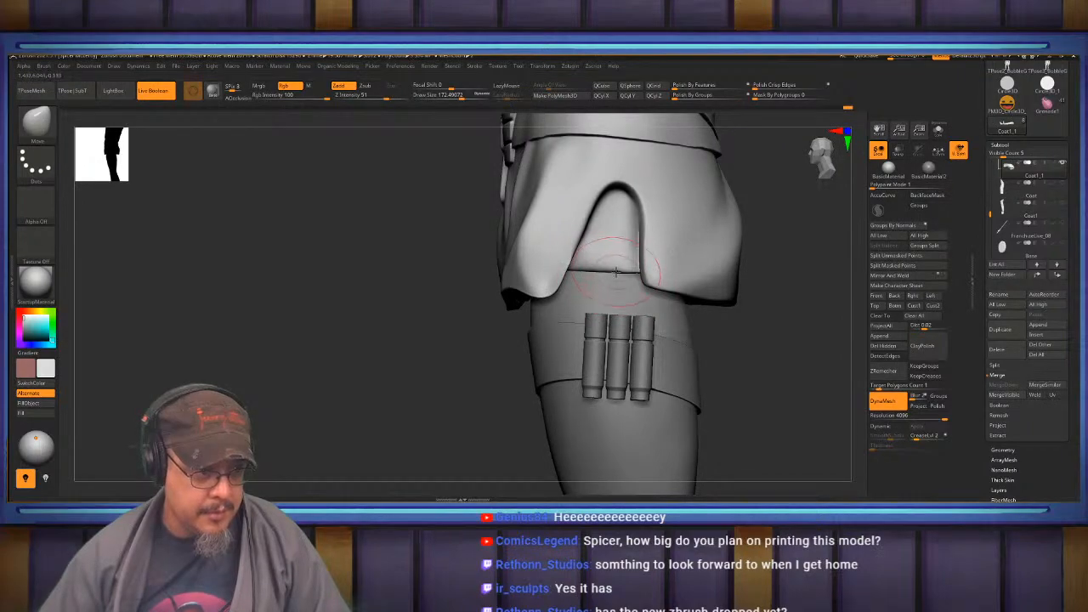
pyautogui.moveTo(744, 358)
pyautogui.mouseDown(button='right')
pyautogui.moveTo(739, 285)
pyautogui.moveTo(642, 267)
pyautogui.mouseUp(button='right')
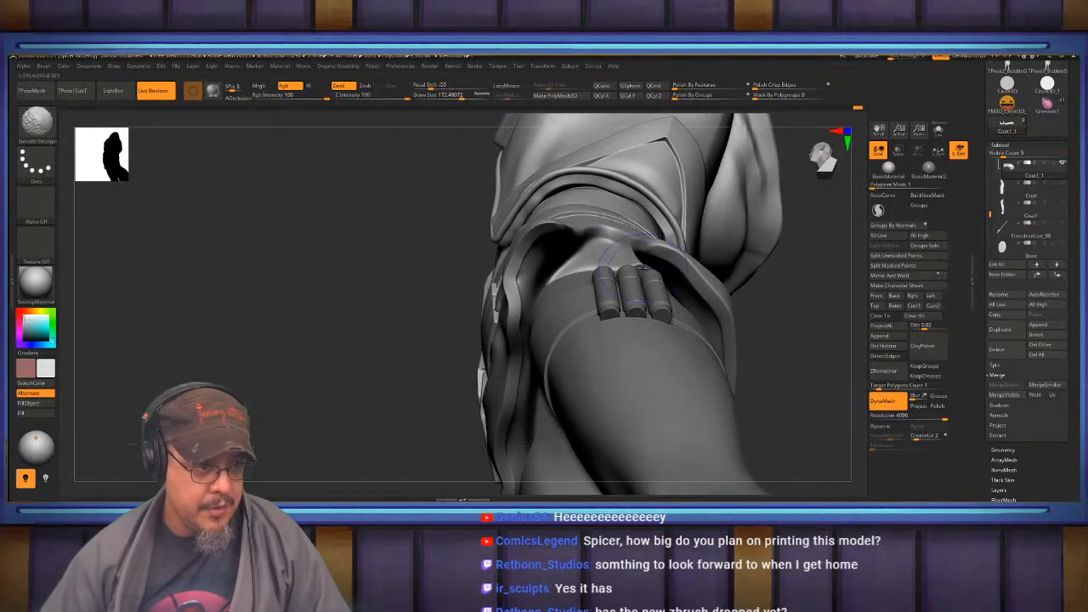
pyautogui.press('ctrl')
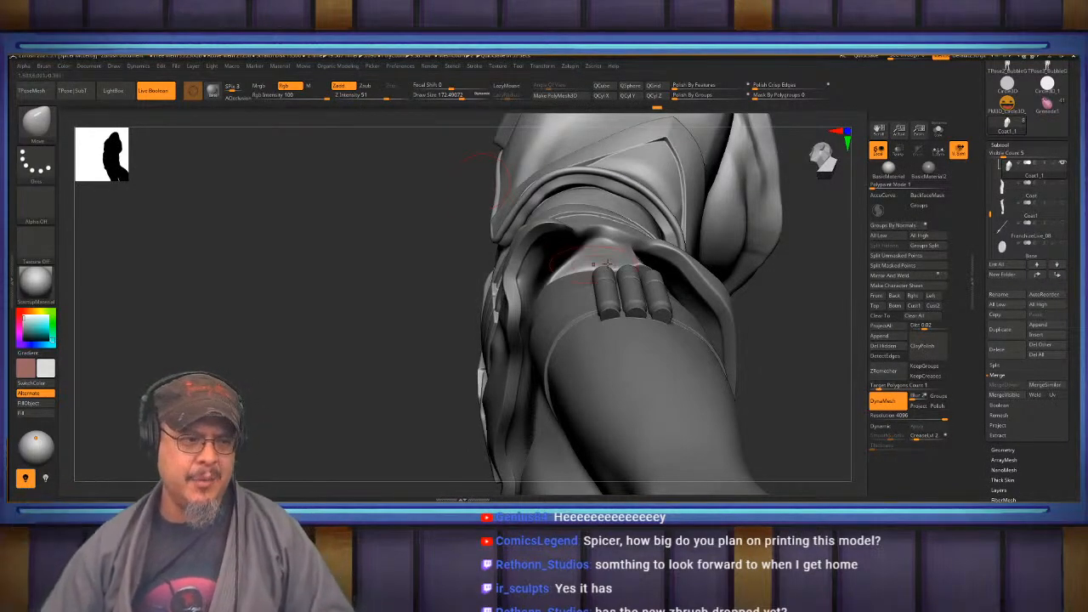
pyautogui.moveTo(814, 238); pyautogui.dragTo(792, 349)
pyautogui.press('shift')
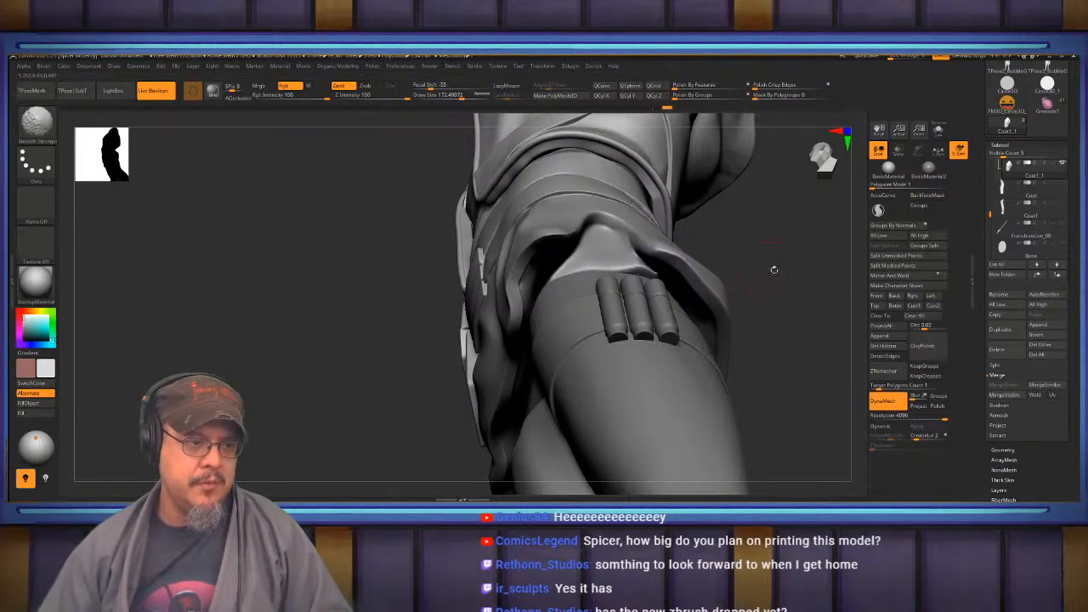
pyautogui.moveTo(757, 270); pyautogui.dragTo(785, 249)
# Shift the lower edge of the coat's interior above the cartridges with the Move brush at a draw size of about 198.
pyautogui.press('s')
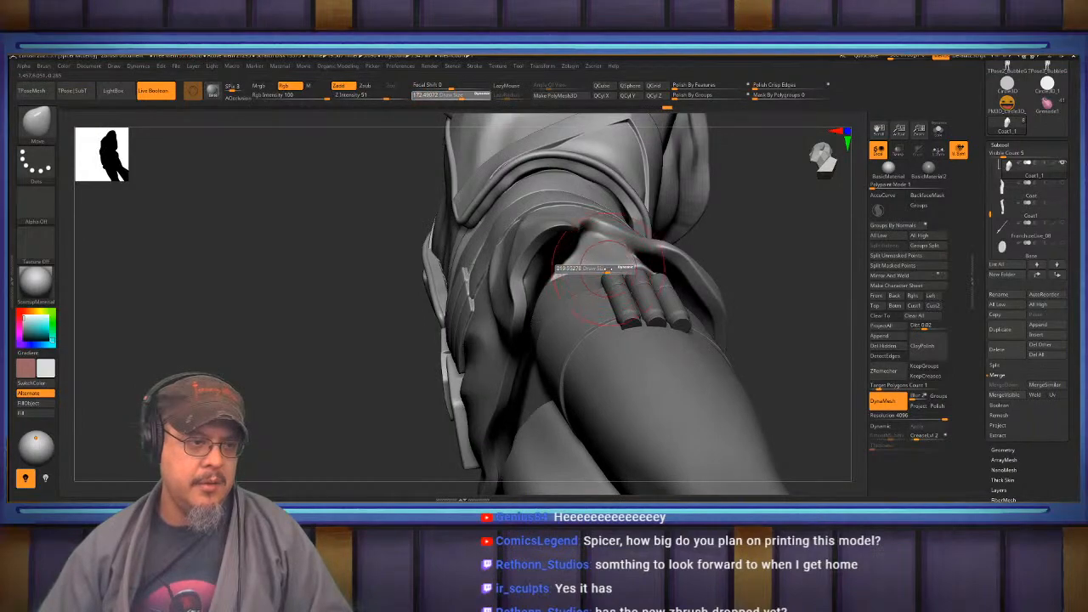
pyautogui.click(610, 269)
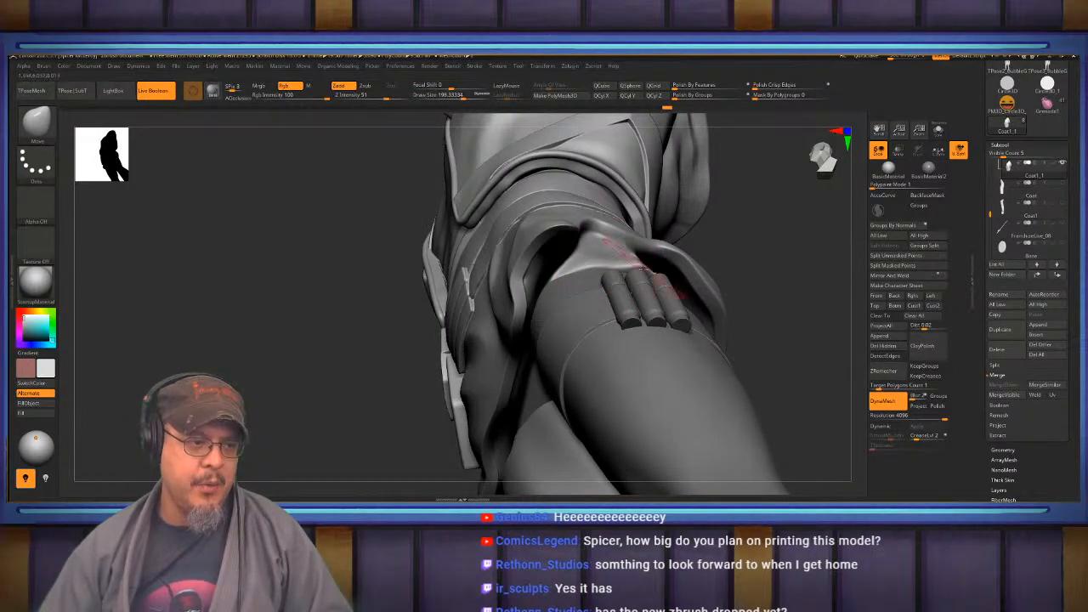
pyautogui.press('shift')
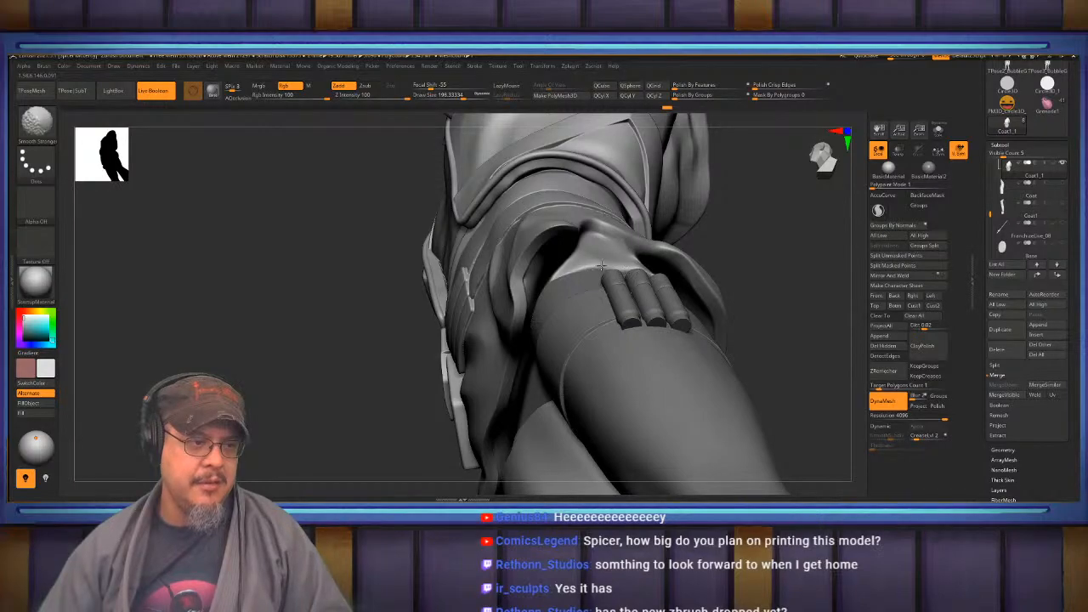
pyautogui.moveTo(777, 252); pyautogui.dragTo(826, 247)
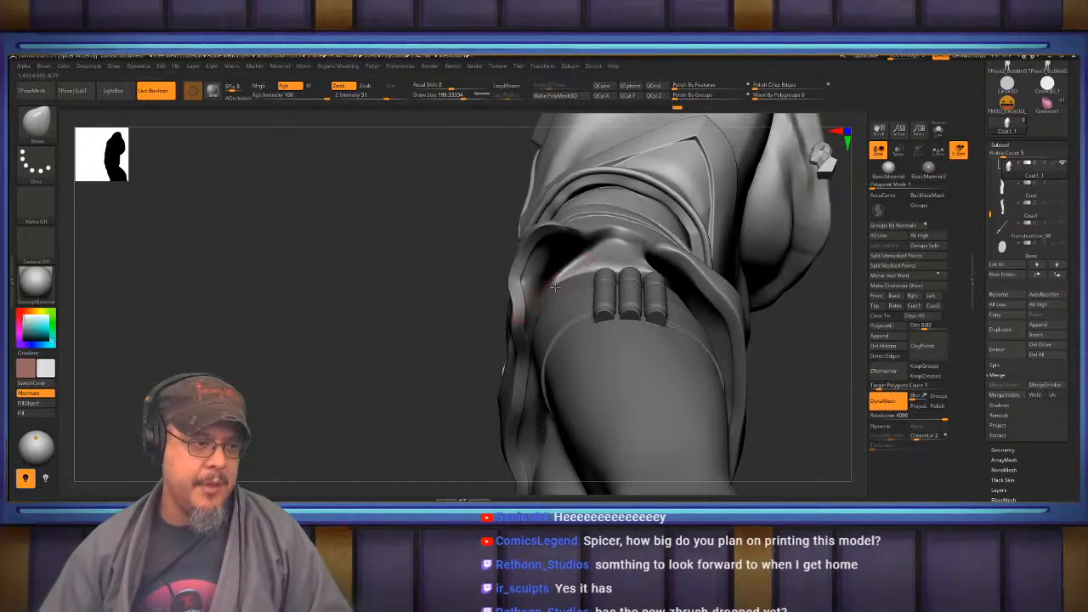
pyautogui.moveTo(603, 267); pyautogui.dragTo(673, 284, button='right')
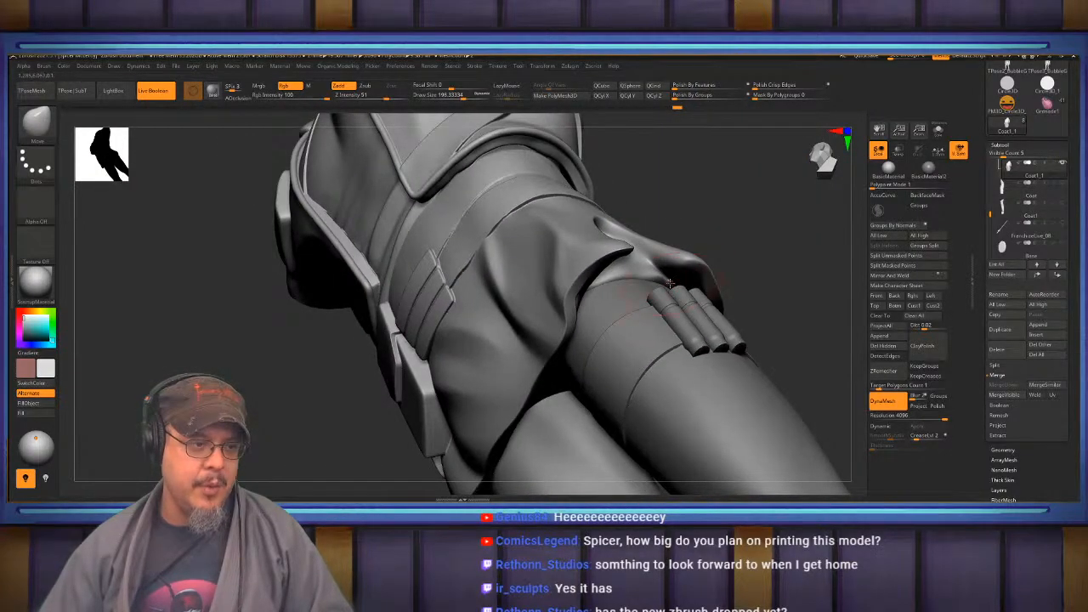
# Nudge the interior edge behind the cartridges with the Move brush at a draw size of about 133 and smooth it.
pyautogui.press('s')
pyautogui.moveTo(648, 278); pyautogui.dragTo(642, 278)
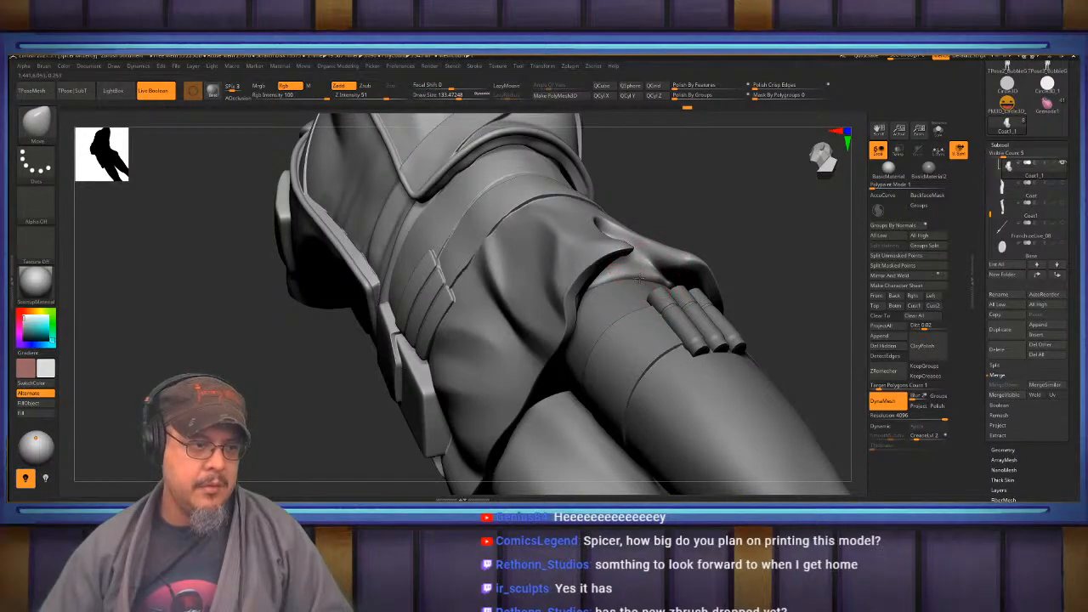
pyautogui.press('shift')
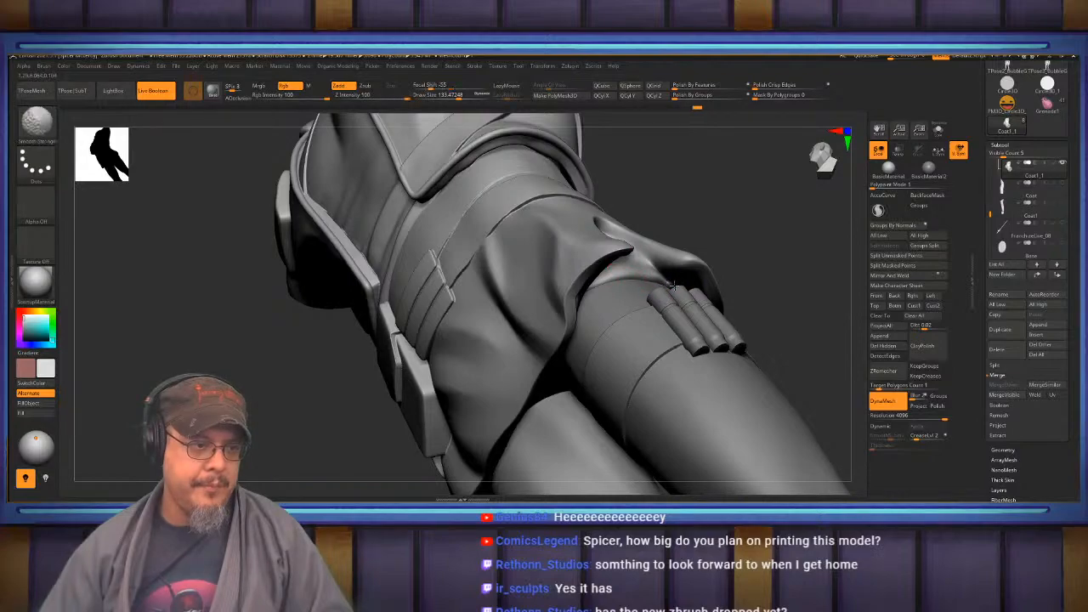
# Adjust the volume of the coat's interior above the cartridges with the Inflate brush and smooth the surface.
pyautogui.press('b')
pyautogui.press('i')
pyautogui.press('n')
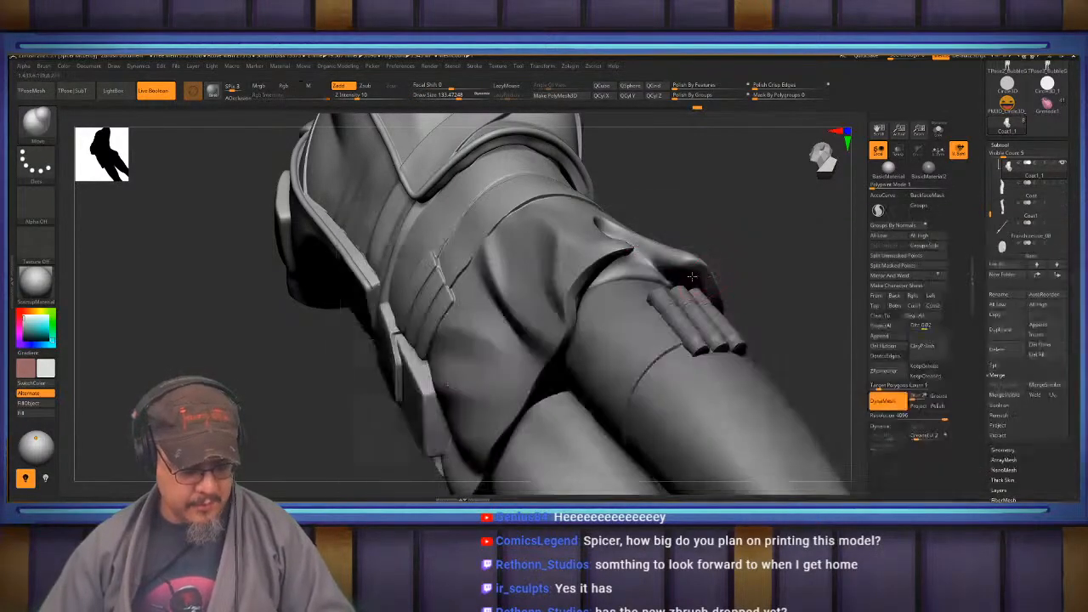
pyautogui.moveTo(772, 265)
pyautogui.mouseDown()
pyautogui.moveTo(748, 244)
pyautogui.moveTo(760, 238)
pyautogui.mouseUp()
pyautogui.press('ctrl')
pyautogui.keyDown('ctrl'); pyautogui.click(670, 278); pyautogui.keyUp('ctrl')
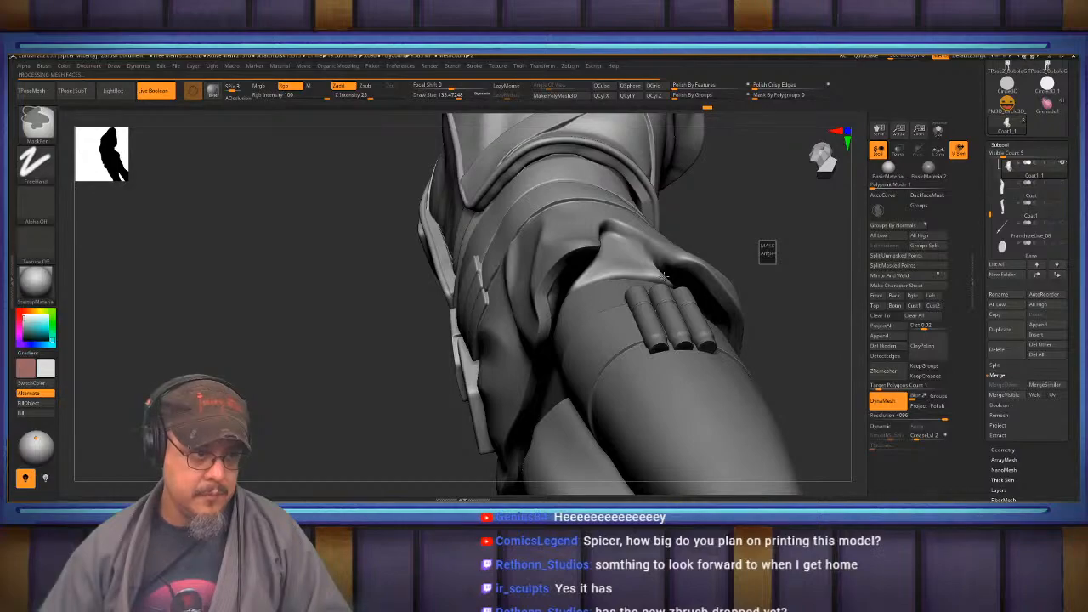
pyautogui.press('shift')
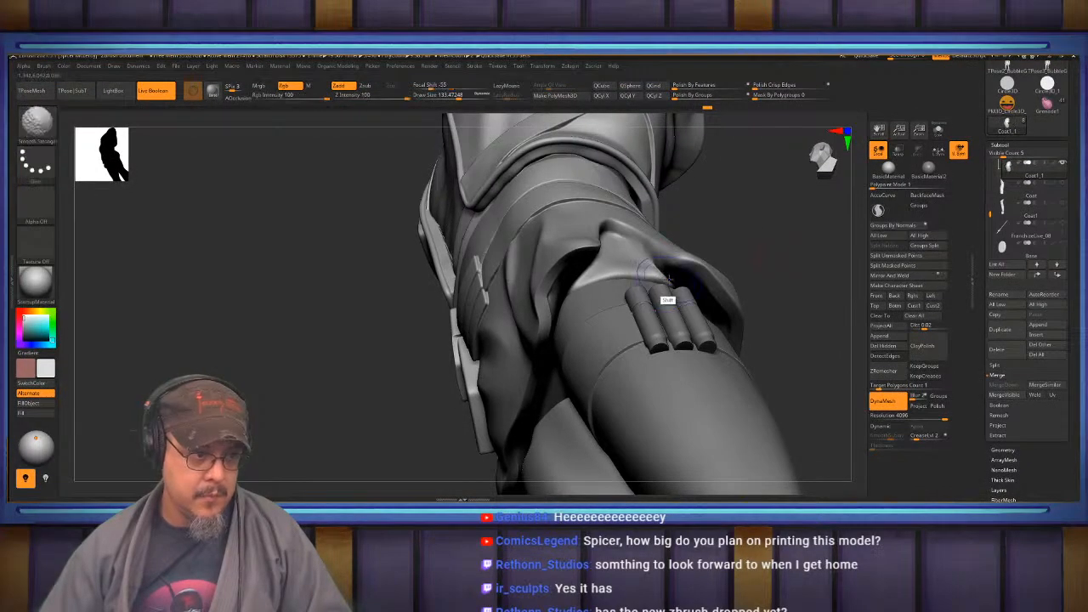
pyautogui.moveTo(754, 227)
pyautogui.keyDown('shift'); pyautogui.mouseDown()
pyautogui.moveTo(753, 268)
pyautogui.moveTo(740, 222)
pyautogui.mouseUp(); pyautogui.keyUp('shift')
# Refine the coat's inner surface inside the slit above the cartridges with the DamStandard brush and smoothing.
pyautogui.press('b')
pyautogui.press('d')
pyautogui.press('s')
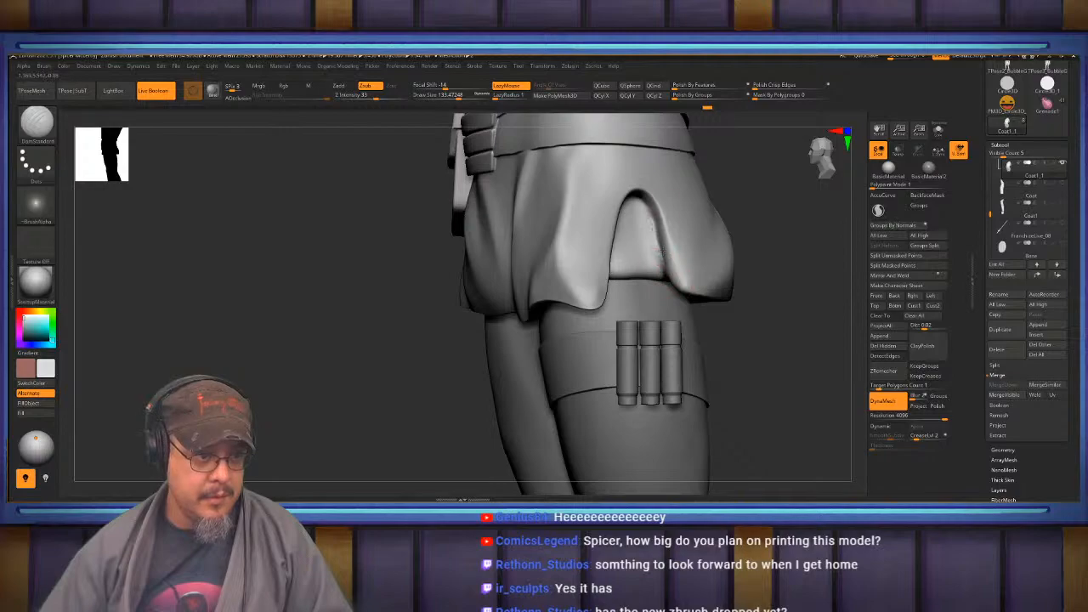
pyautogui.press('shift')
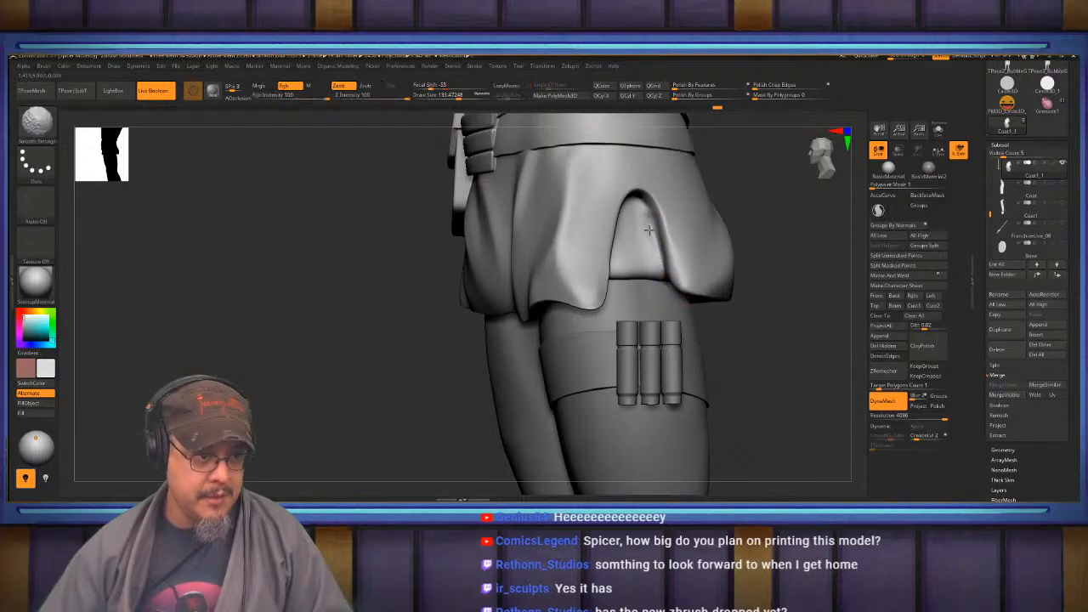
pyautogui.moveTo(704, 272)
pyautogui.mouseDown()
pyautogui.moveTo(753, 235)
pyautogui.moveTo(786, 241)
pyautogui.moveTo(793, 223)
pyautogui.moveTo(771, 225)
pyautogui.mouseUp()
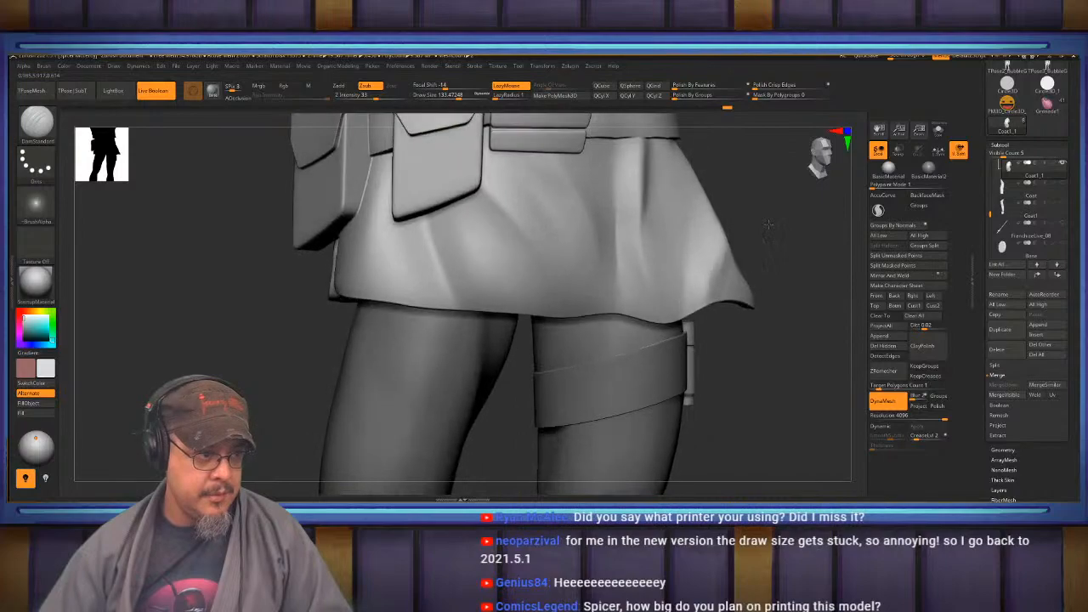
# Frame the lower body and set the coat interior subtool to subtract within the legs folder.
pyautogui.press('f')
pyautogui.moveTo(687, 268); pyautogui.dragTo(734, 257)
pyautogui.press('Down')
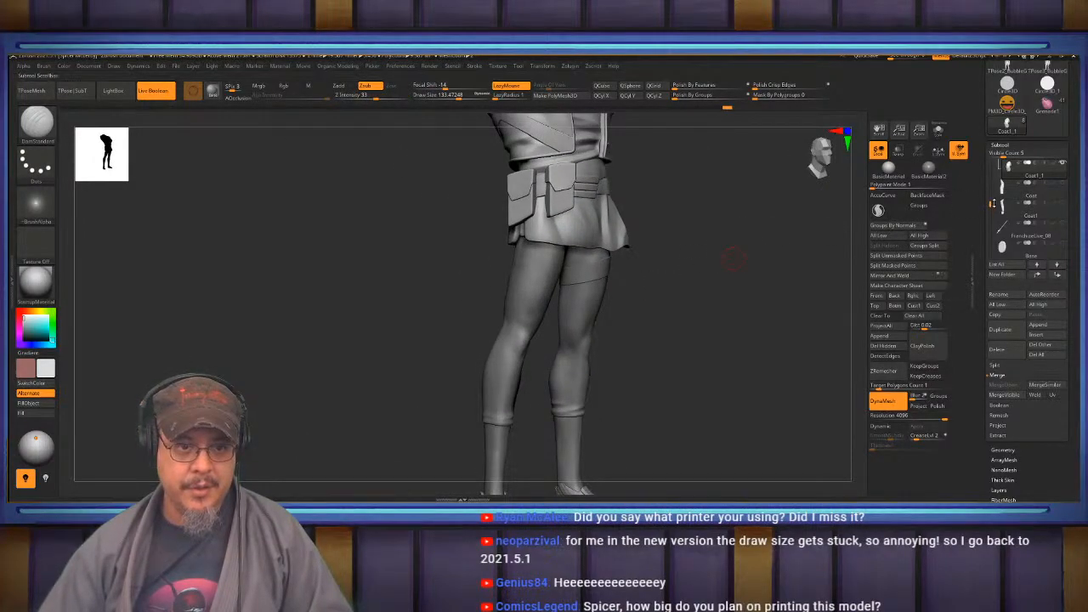
pyautogui.click(1037, 225)
# Set the draw size to about 198 and select the Move brush for working on the cut upper ends of the legs.
pyautogui.moveTo(732, 231); pyautogui.dragTo(601, 342)
pyautogui.press('s')
pyautogui.moveTo(541, 377); pyautogui.dragTo(547, 376)
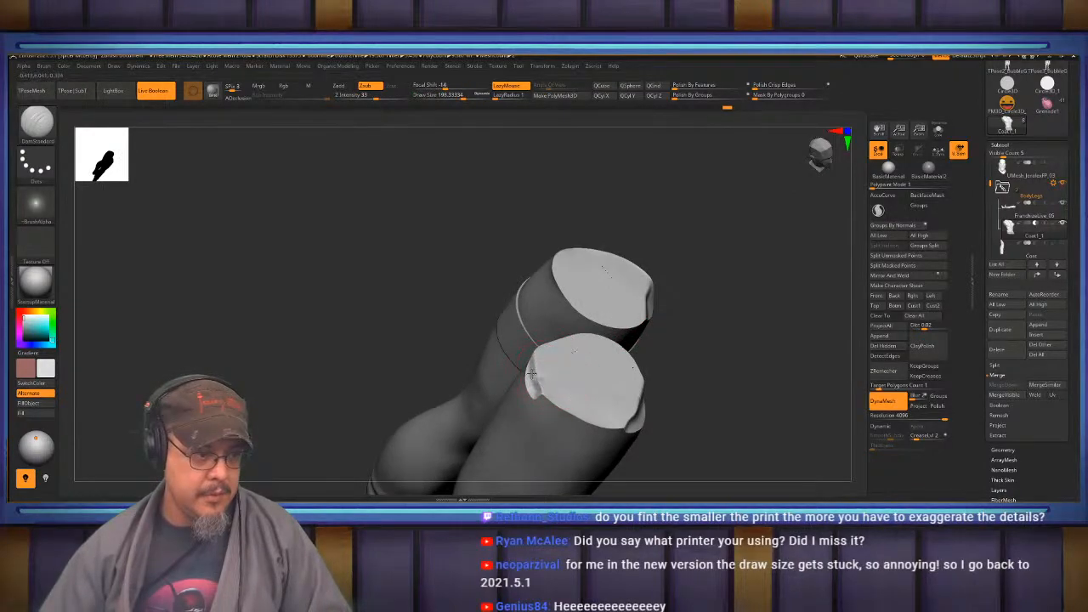
pyautogui.press('ctrl')
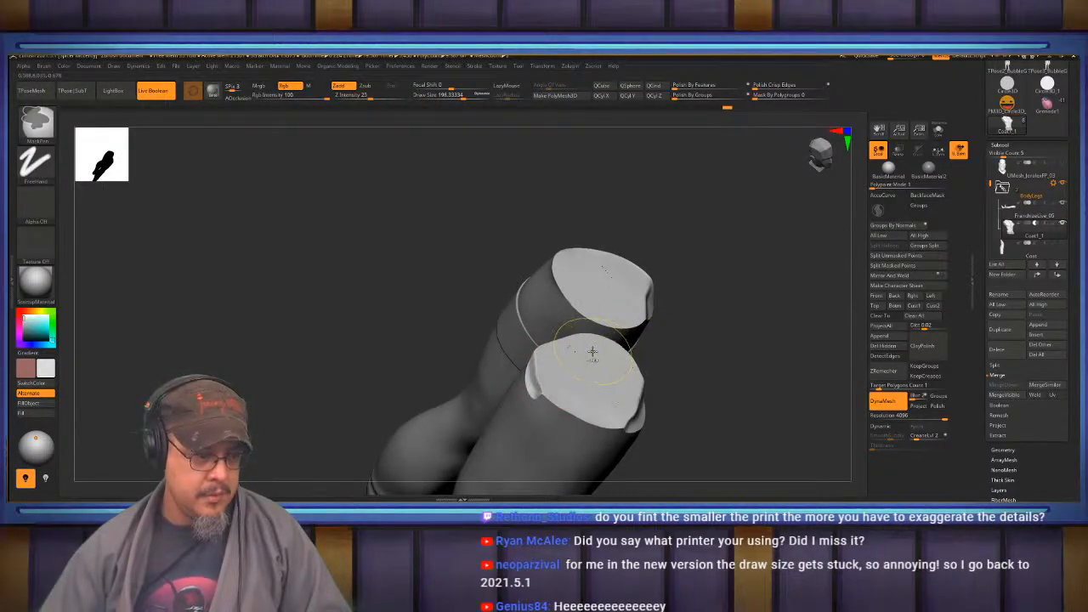
pyautogui.press('v')
pyautogui.press('v')
pyautogui.press('b')
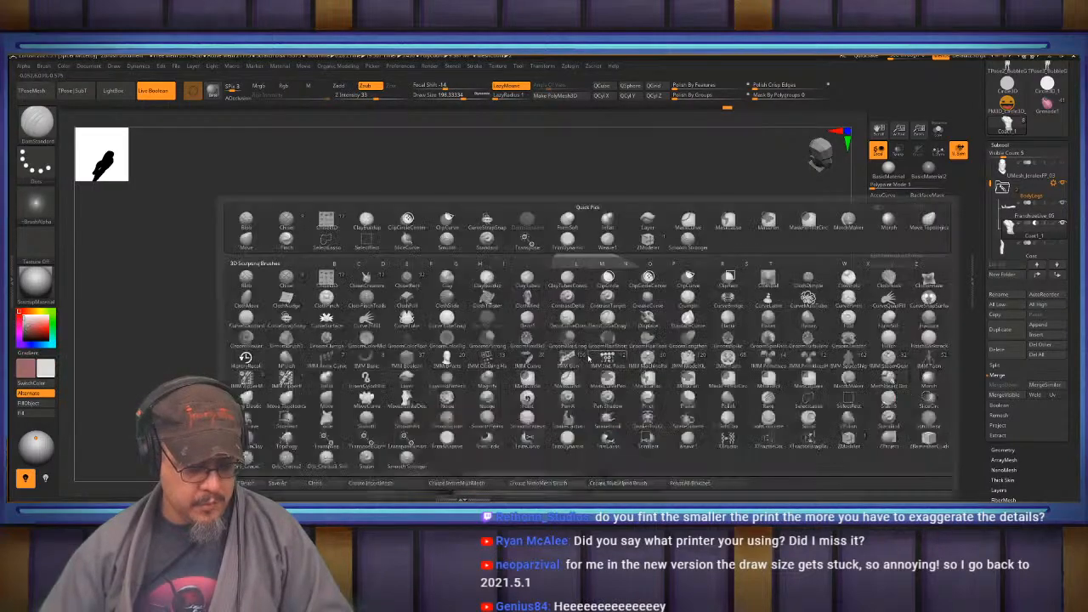
pyautogui.press('m')
pyautogui.press('v')
# Even out the cut upper end of the leg without the strap by pushing the coat interior with the Move brush.
pyautogui.moveTo(731, 295); pyautogui.dragTo(667, 333)
pyautogui.moveTo(547, 381); pyautogui.dragTo(546, 378)
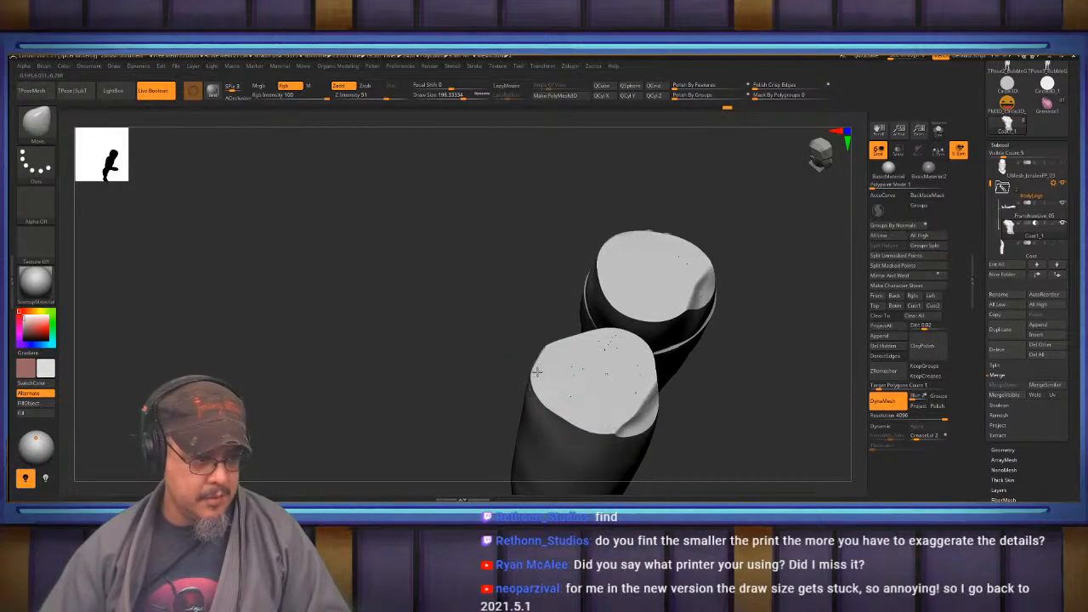
pyautogui.moveTo(534, 374)
pyautogui.mouseDown()
pyautogui.moveTo(511, 370)
pyautogui.moveTo(525, 363)
pyautogui.mouseUp()
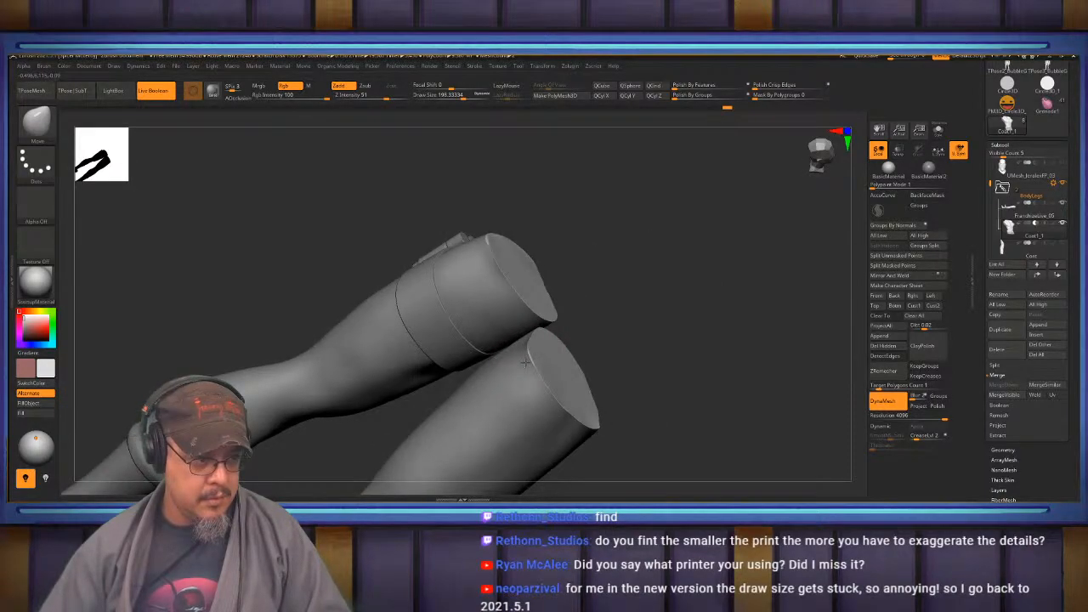
pyautogui.moveTo(668, 306)
pyautogui.mouseDown()
pyautogui.moveTo(638, 306)
pyautogui.moveTo(629, 376)
pyautogui.moveTo(570, 347)
pyautogui.mouseUp()
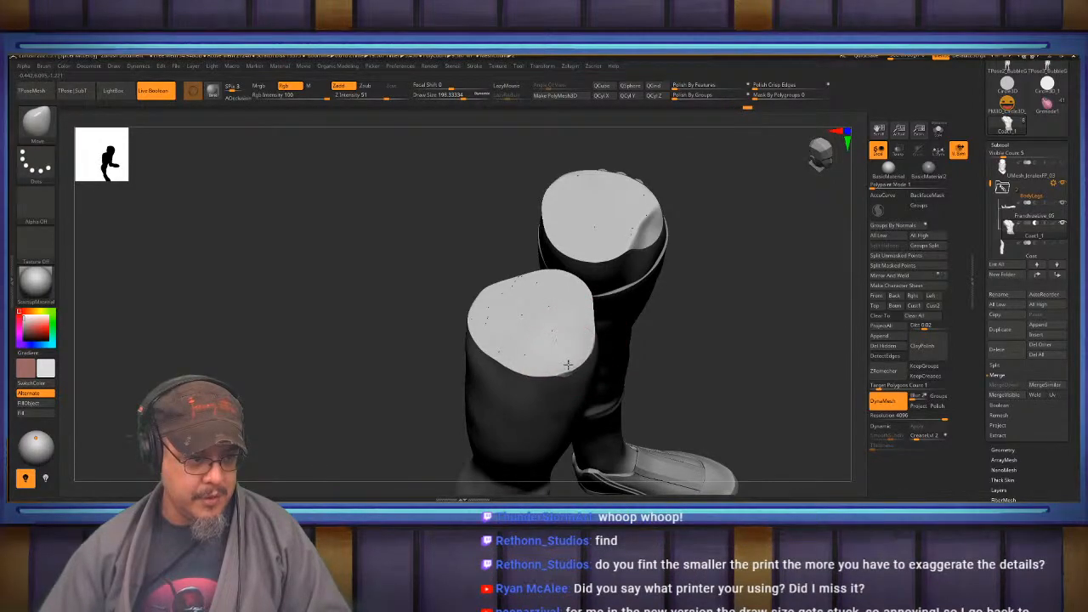
pyautogui.keyDown('alt'); pyautogui.moveTo(738, 292); pyautogui.dragTo(737, 416); pyautogui.keyUp('alt')
pyautogui.moveTo(593, 423); pyautogui.dragTo(580, 422)
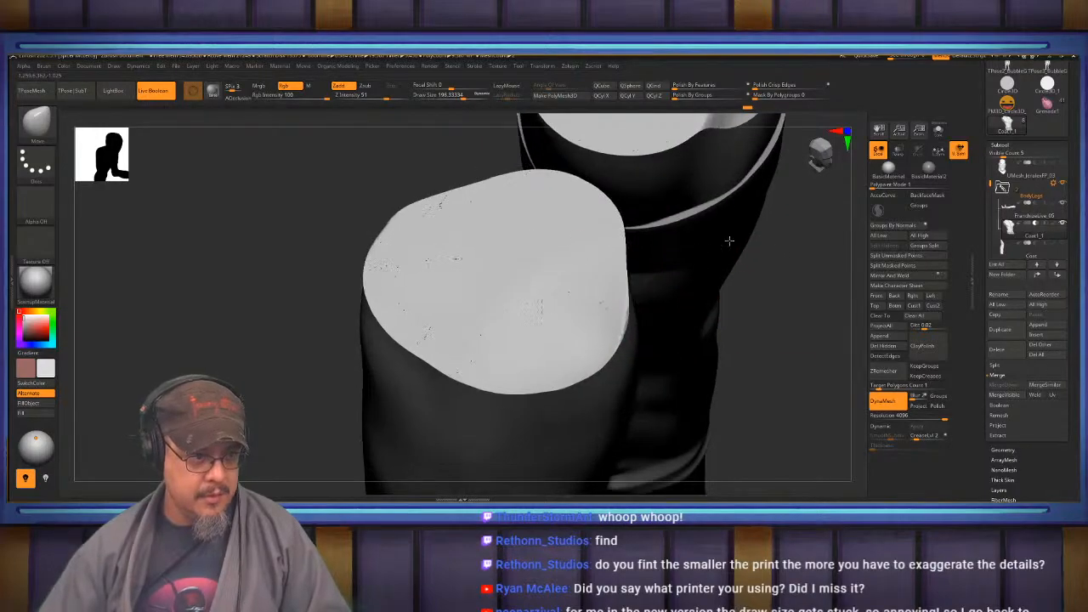
# Push the coat interior with the Move brush to clean up the notch in the strapped leg's cut upper end.
pyautogui.keyDown('alt'); pyautogui.moveTo(729, 241); pyautogui.dragTo(618, 408); pyautogui.keyUp('alt')
pyautogui.moveTo(606, 249)
pyautogui.mouseDown()
pyautogui.moveTo(633, 256)
pyautogui.moveTo(644, 240)
pyautogui.mouseUp()
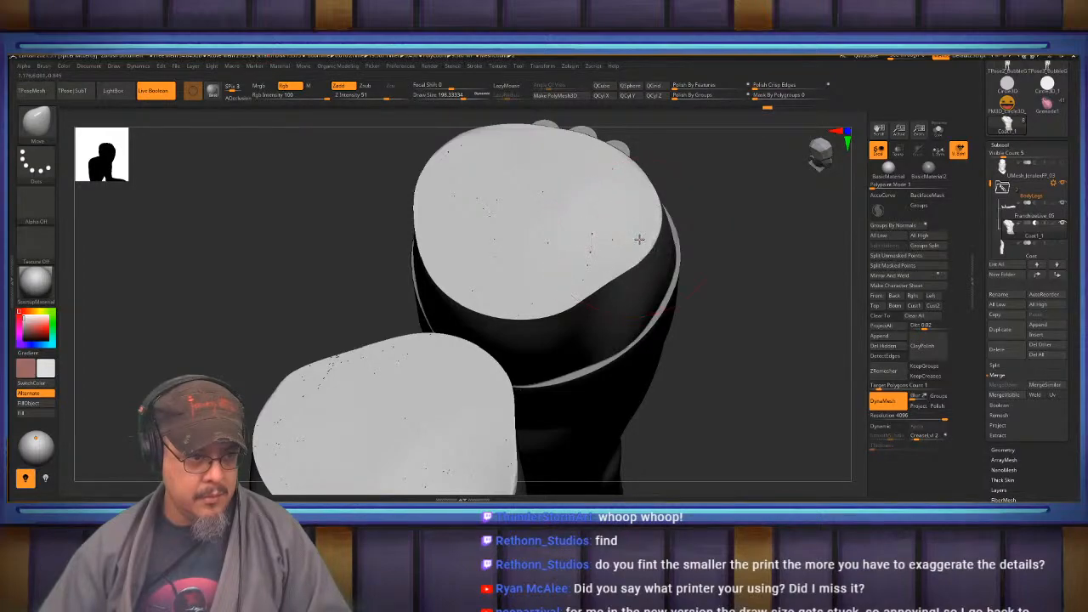
pyautogui.moveTo(788, 260); pyautogui.dragTo(745, 264)
pyautogui.moveTo(670, 257); pyautogui.dragTo(714, 231)
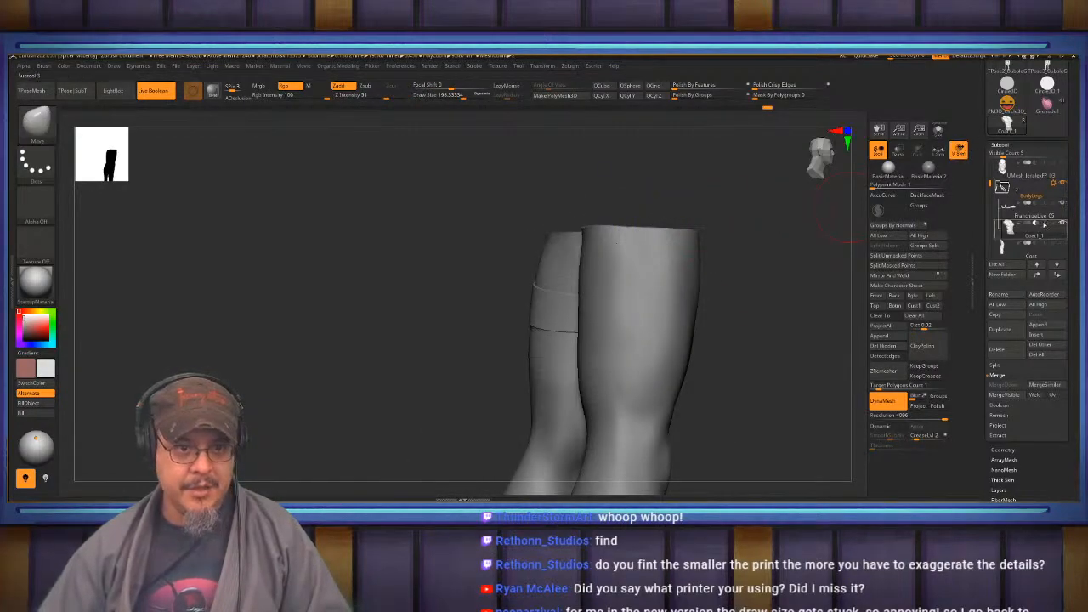
# Isolate the coat with Solo and refine the inner rim beneath the pouch with the Move brush at a draw size of about 99.
pyautogui.click(938, 132)
pyautogui.moveTo(770, 282)
pyautogui.mouseDown()
pyautogui.moveTo(756, 212)
pyautogui.moveTo(704, 377)
pyautogui.moveTo(683, 318)
pyautogui.moveTo(741, 174)
pyautogui.moveTo(694, 186)
pyautogui.mouseUp()
pyautogui.moveTo(751, 246)
pyautogui.mouseDown()
pyautogui.moveTo(728, 245)
pyautogui.moveTo(680, 340)
pyautogui.moveTo(602, 335)
pyautogui.moveTo(578, 316)
pyautogui.moveTo(636, 334)
pyautogui.mouseUp()
pyautogui.press('s')
pyautogui.press('s')
pyautogui.press('s')
pyautogui.moveTo(628, 333); pyautogui.dragTo(626, 334)
pyautogui.moveTo(599, 341)
pyautogui.mouseDown(button='right')
pyautogui.moveTo(603, 315)
pyautogui.moveTo(630, 317)
pyautogui.mouseUp(button='right')
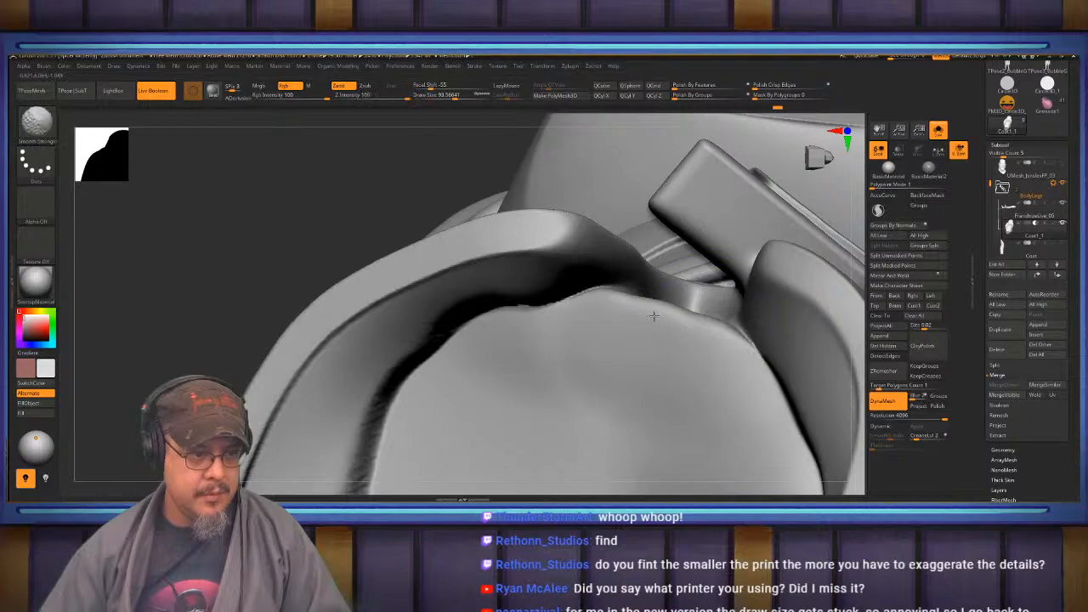
# Build up the inner panel below the pouch with the FormSoft brush at a draw size of about 166 and smooth it.
pyautogui.moveTo(688, 323); pyautogui.dragTo(661, 374, button='right')
pyautogui.press('b')
pyautogui.press('f')
pyautogui.press('s')
pyautogui.press('s')
pyautogui.moveTo(661, 374); pyautogui.dragTo(696, 388)
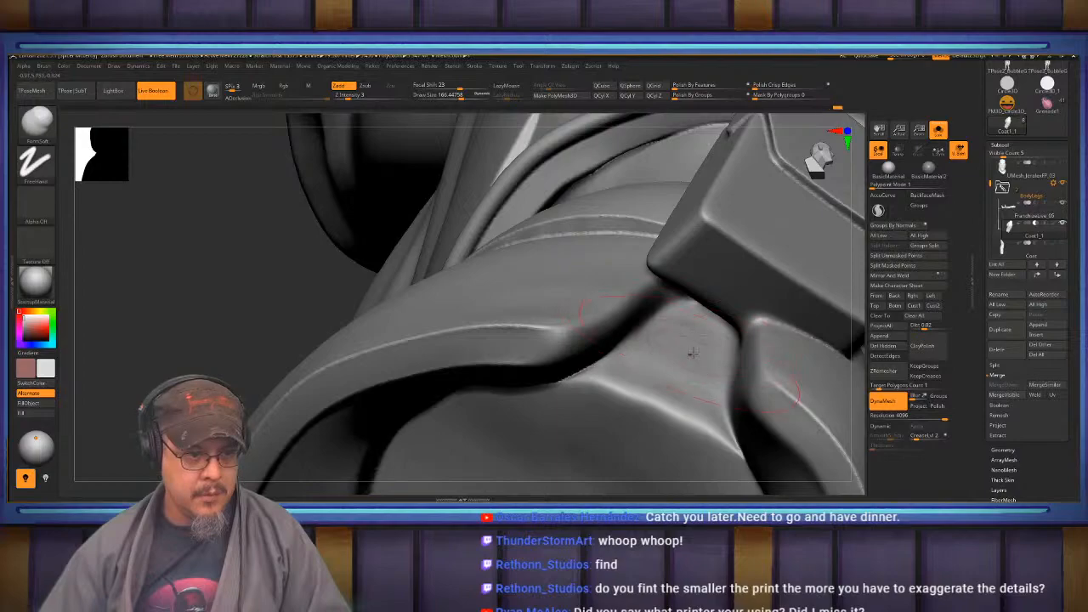
pyautogui.moveTo(683, 380)
pyautogui.keyDown('shift'); pyautogui.mouseDown()
pyautogui.moveTo(652, 380)
pyautogui.moveTo(674, 380)
pyautogui.mouseUp(); pyautogui.keyUp('shift')
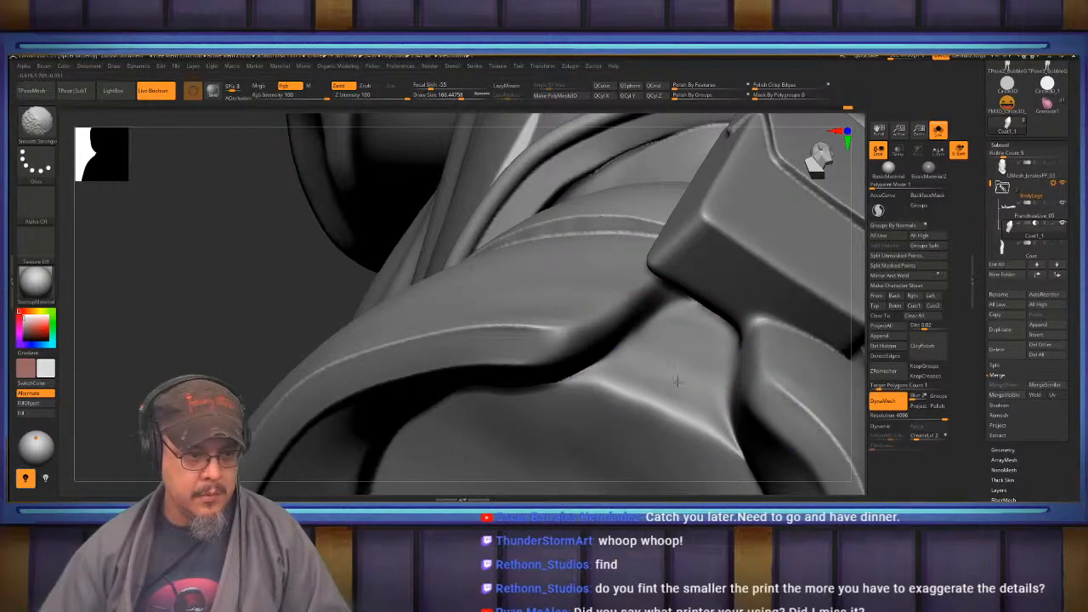
# Smooth the inner rim of the coat beside the hem fold under the pouch.
pyautogui.moveTo(672, 412); pyautogui.dragTo(639, 308, button='right')
pyautogui.keyDown('shift'); pyautogui.moveTo(561, 360); pyautogui.dragTo(582, 341); pyautogui.keyUp('shift')
pyautogui.moveTo(582, 340)
pyautogui.mouseDown(button='right')
pyautogui.moveTo(583, 281)
pyautogui.moveTo(603, 263)
pyautogui.moveTo(595, 258)
pyautogui.moveTo(604, 318)
pyautogui.moveTo(632, 305)
pyautogui.mouseUp(button='right')
pyautogui.keyDown('ctrl'); pyautogui.moveTo(643, 170); pyautogui.dragTo(672, 176); pyautogui.keyUp('ctrl')
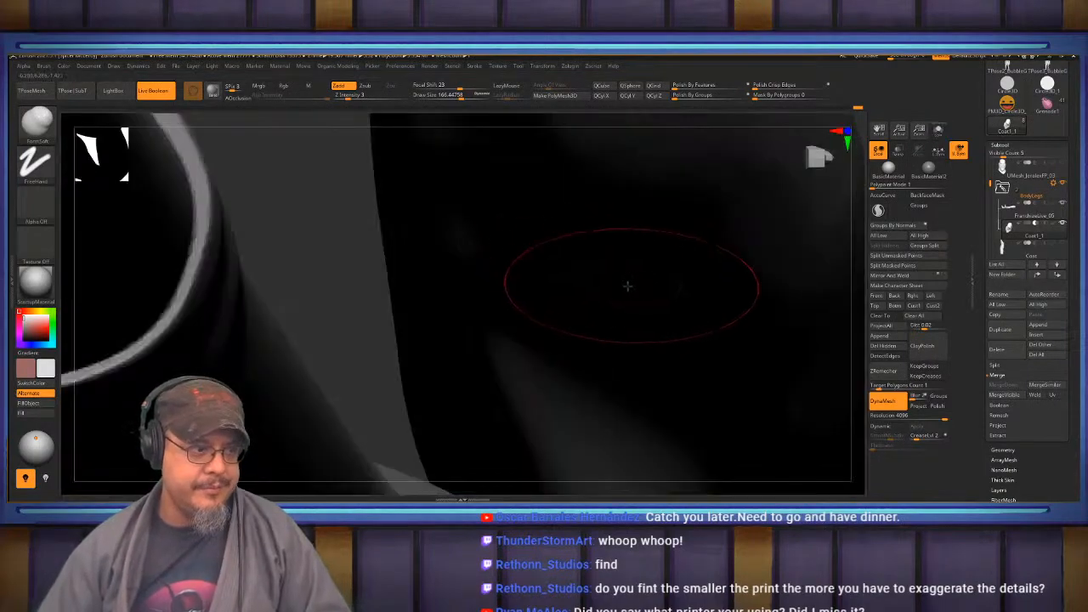
# Work the coat interior at the leg tops with FormSoft at a draw size of about 352 and isolate the coat with Solo.
pyautogui.press('f')
pyautogui.moveTo(637, 267); pyautogui.dragTo(673, 282)
pyautogui.press('s')
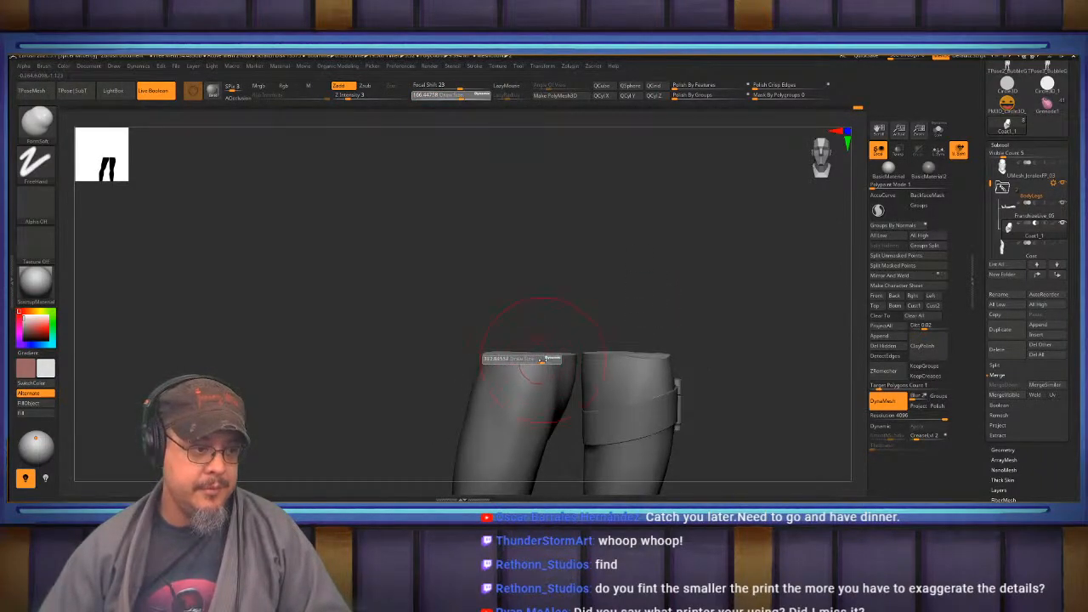
pyautogui.moveTo(542, 359); pyautogui.dragTo(544, 360)
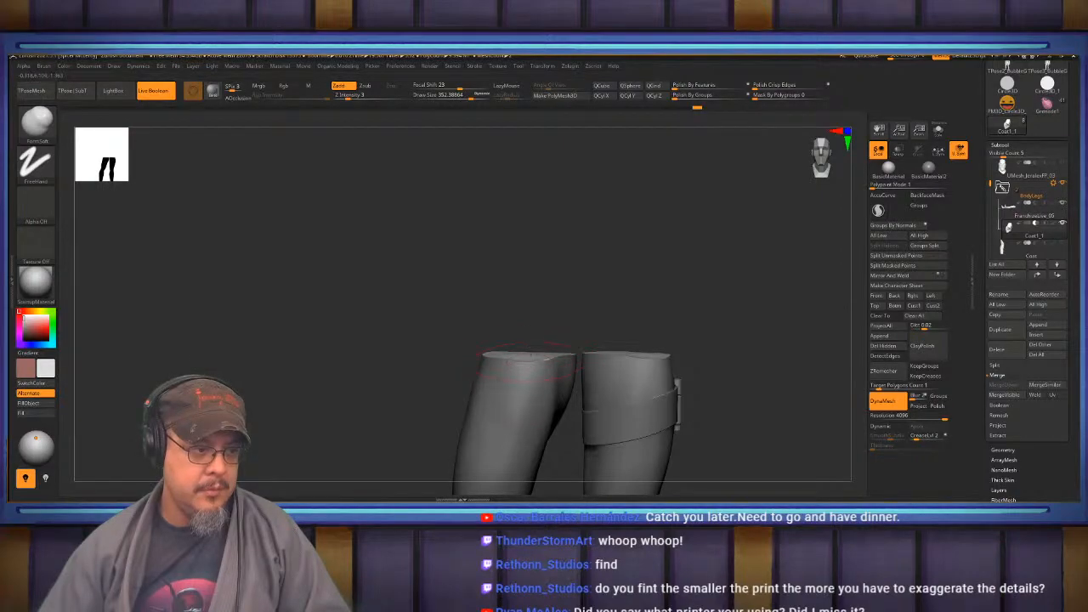
pyautogui.moveTo(618, 304)
pyautogui.mouseDown()
pyautogui.moveTo(666, 329)
pyautogui.moveTo(693, 261)
pyautogui.moveTo(726, 223)
pyautogui.mouseUp()
pyautogui.click(938, 135)
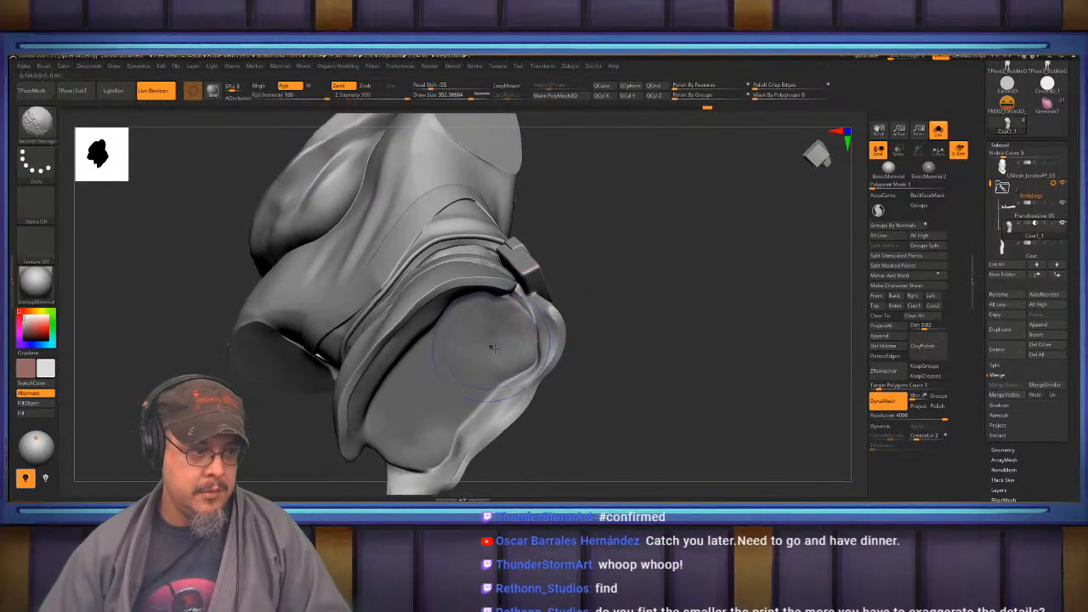
# Check the mesh integrity of the Coat1_1 subtool and look through its topology modification options.
pyautogui.moveTo(594, 319)
pyautogui.mouseDown()
pyautogui.moveTo(649, 304)
pyautogui.moveTo(671, 359)
pyautogui.moveTo(724, 305)
pyautogui.mouseUp()
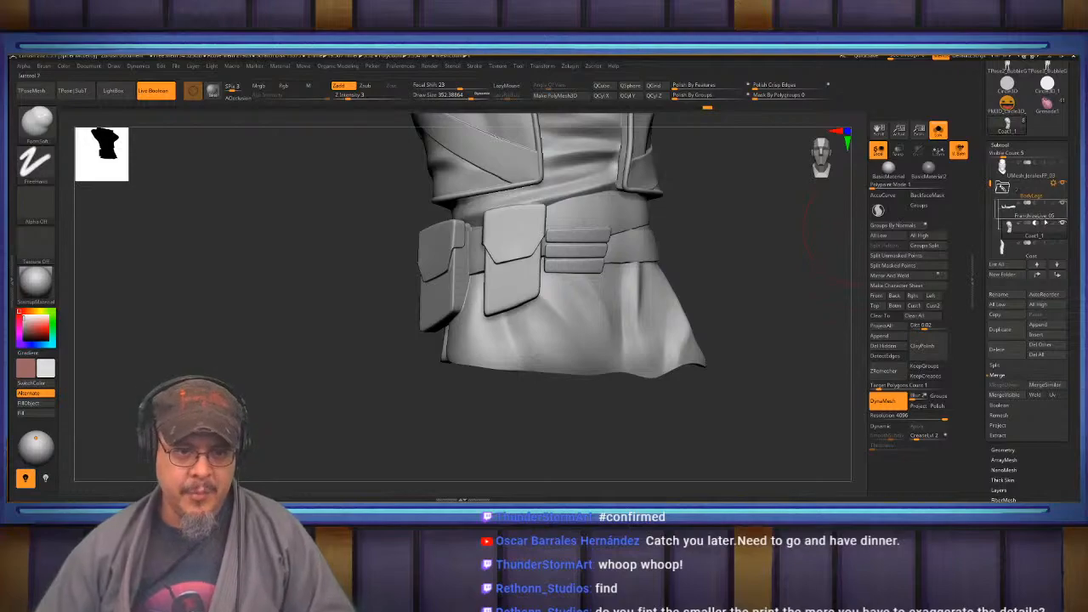
pyautogui.moveTo(771, 292); pyautogui.dragTo(719, 270)
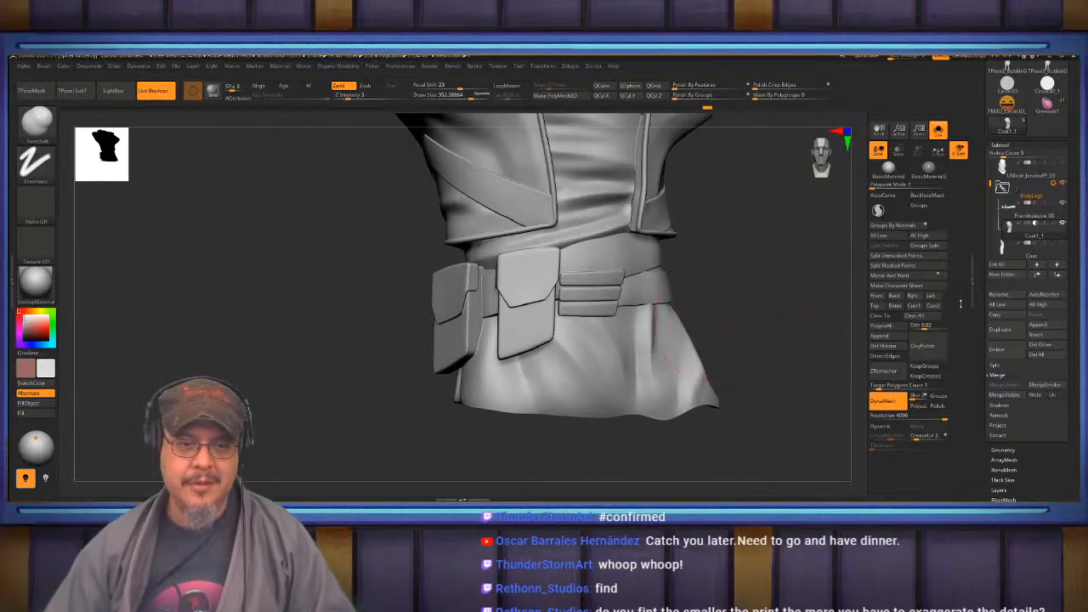
pyautogui.moveTo(1076, 346); pyautogui.dragTo(1074, 227)
pyautogui.click(1008, 332)
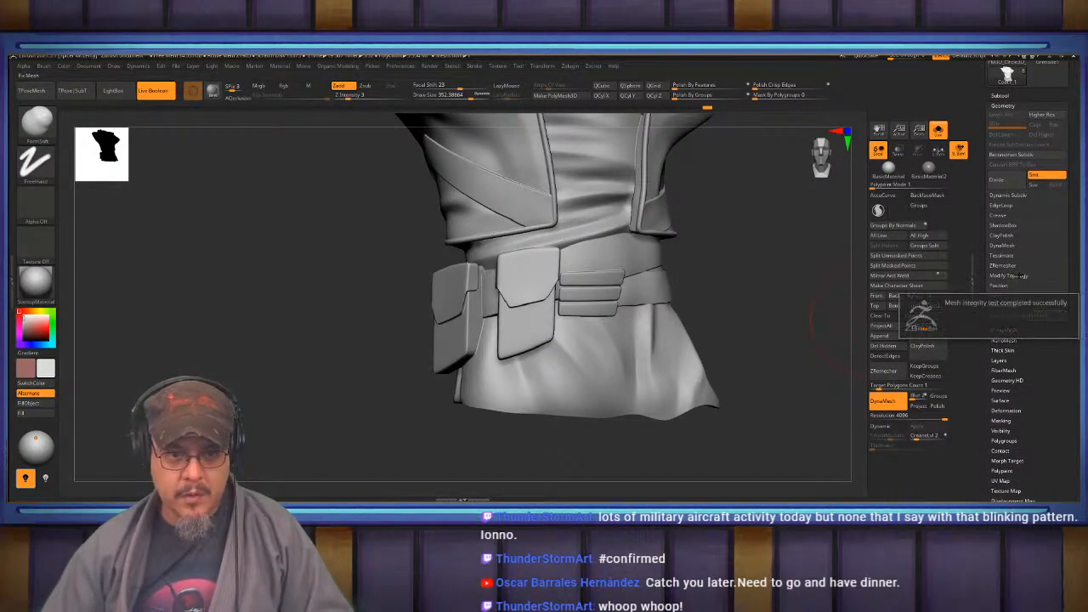
pyautogui.click(1021, 276)
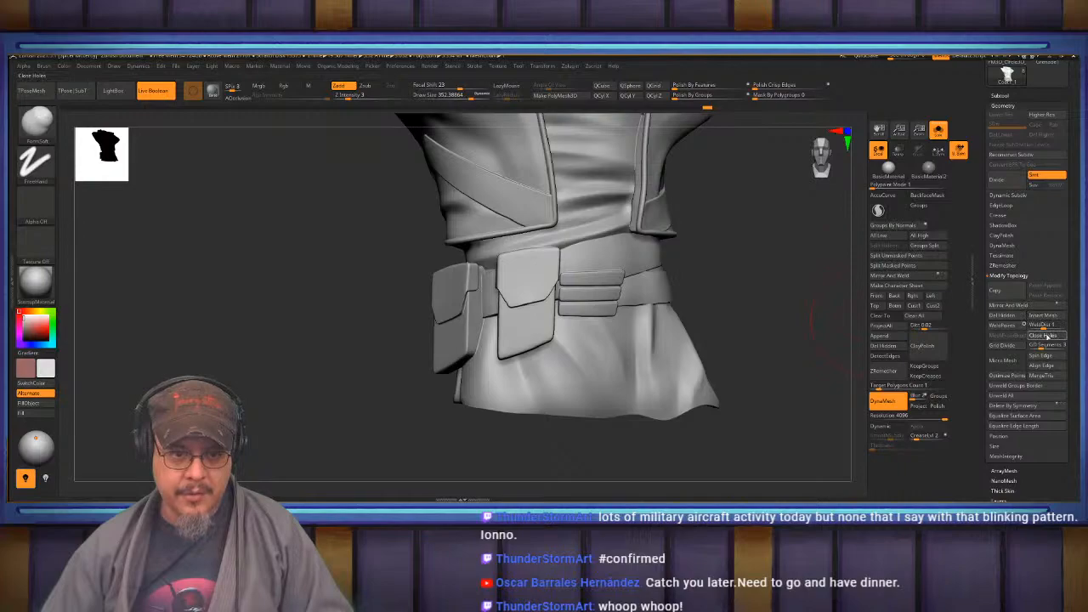
pyautogui.click(1016, 276)
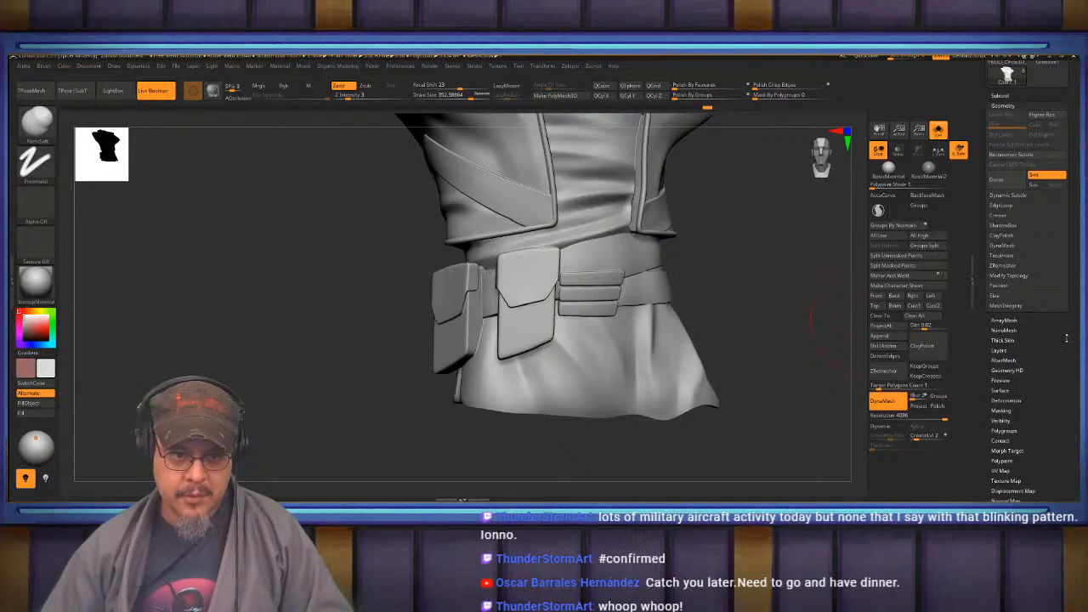
pyautogui.click(1008, 305)
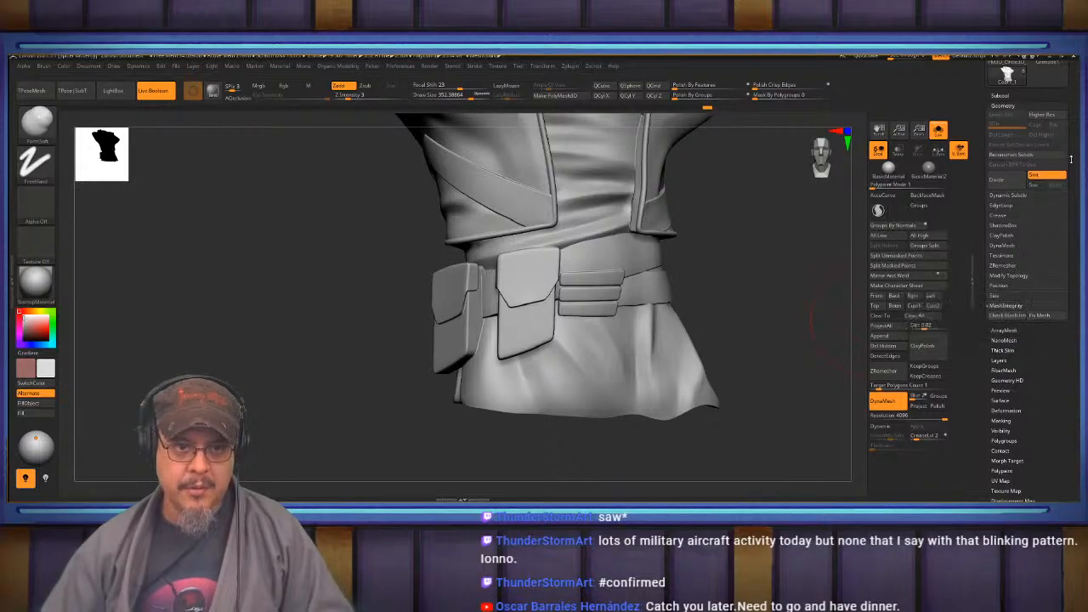
pyautogui.moveTo(1070, 159); pyautogui.dragTo(1070, 268)
# Activate the legs subtool in the BodyLegs folder and check its mesh integrity.
pyautogui.click(1005, 205)
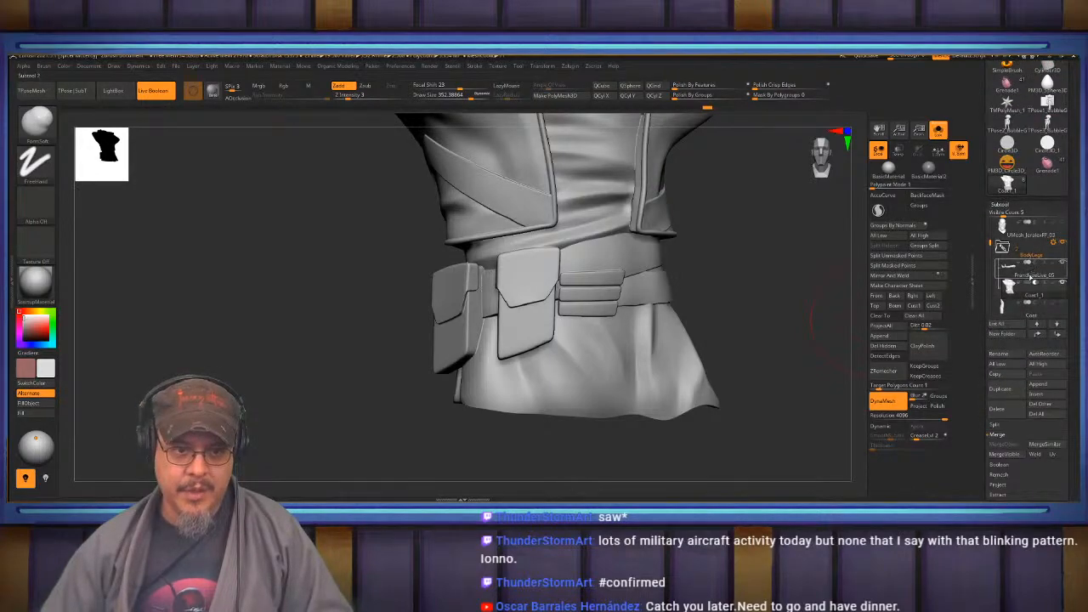
pyautogui.click(1031, 276)
pyautogui.moveTo(1074, 324); pyautogui.dragTo(1072, 155)
pyautogui.click(1004, 339)
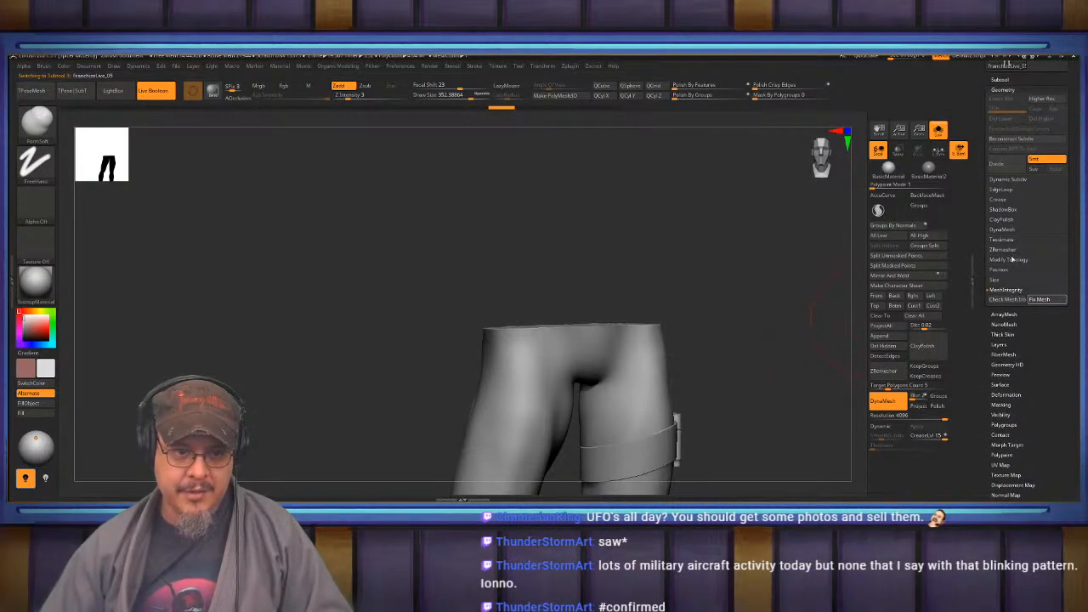
pyautogui.click(1008, 299)
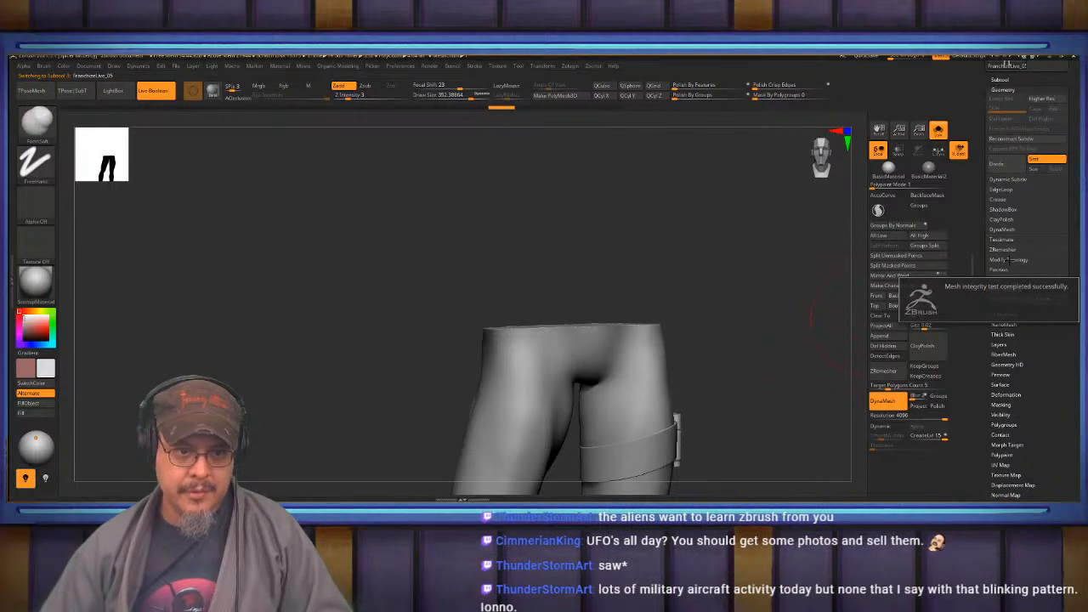
pyautogui.click(1010, 260)
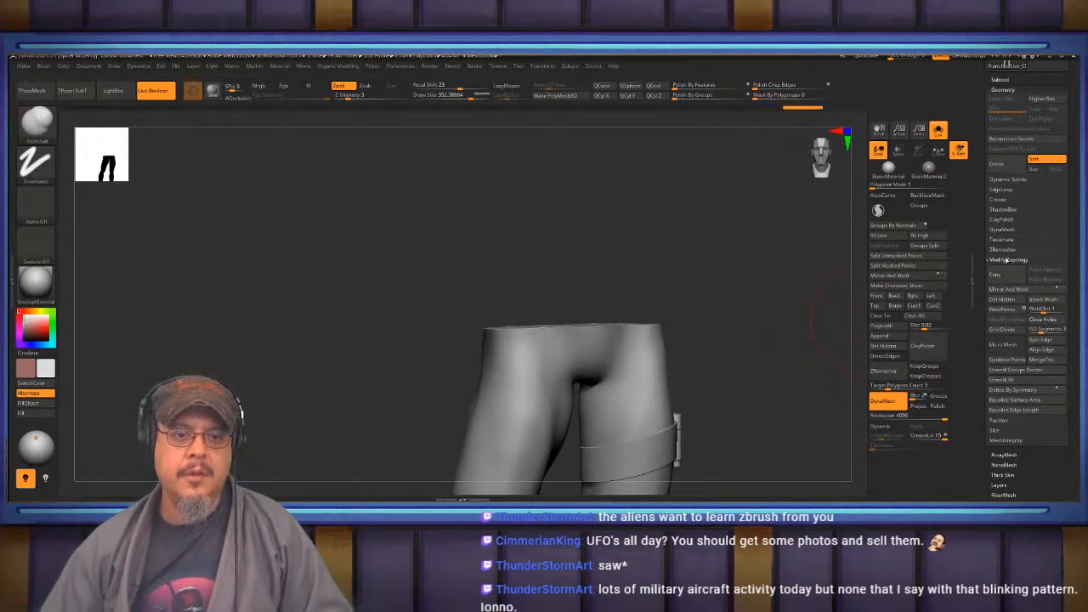
pyautogui.click(1000, 260)
pyautogui.click(1013, 291)
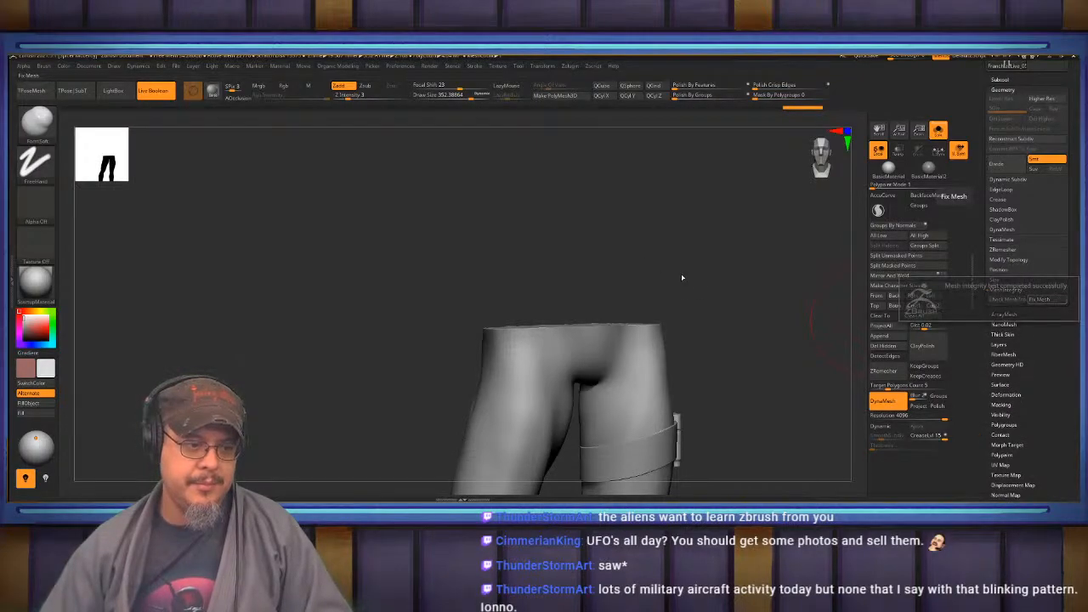
pyautogui.moveTo(779, 272); pyautogui.dragTo(726, 281)
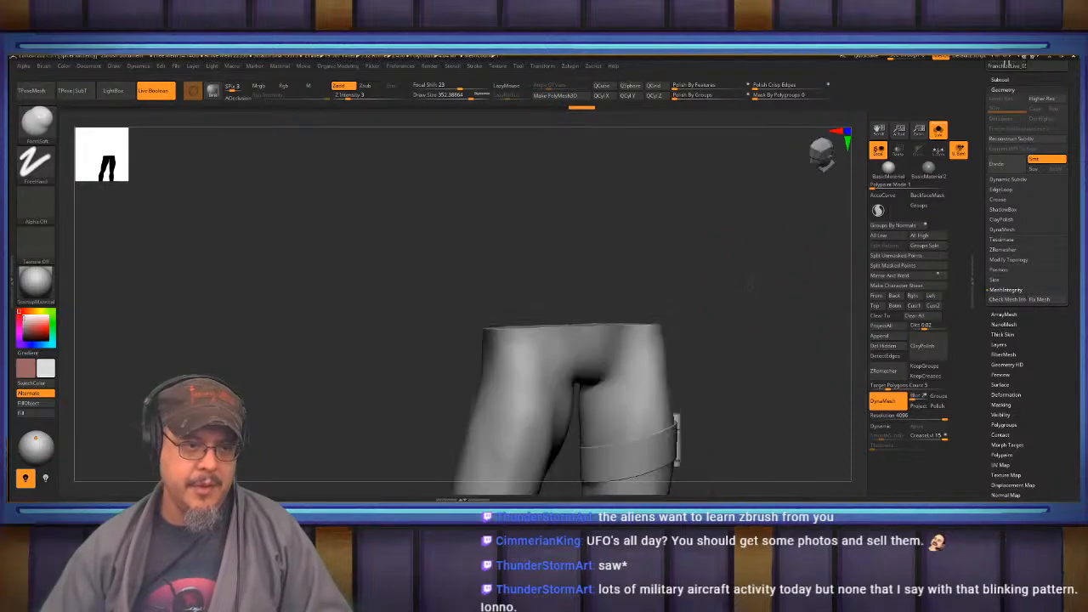
# Save the tool as a new version, changing the last character of the file name to 4.
pyautogui.click(1000, 79)
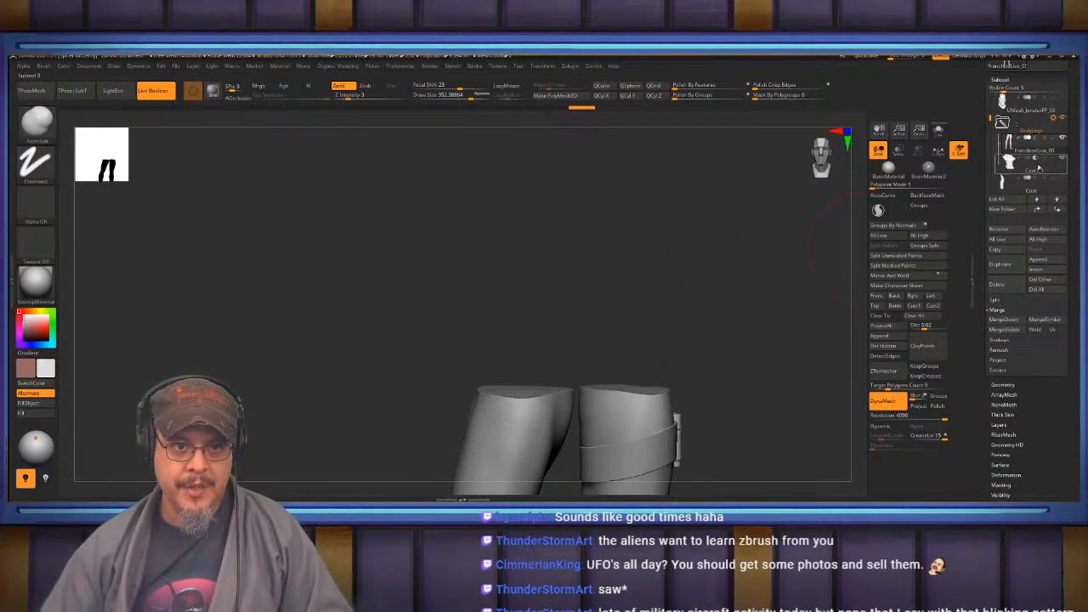
pyautogui.click(1055, 121)
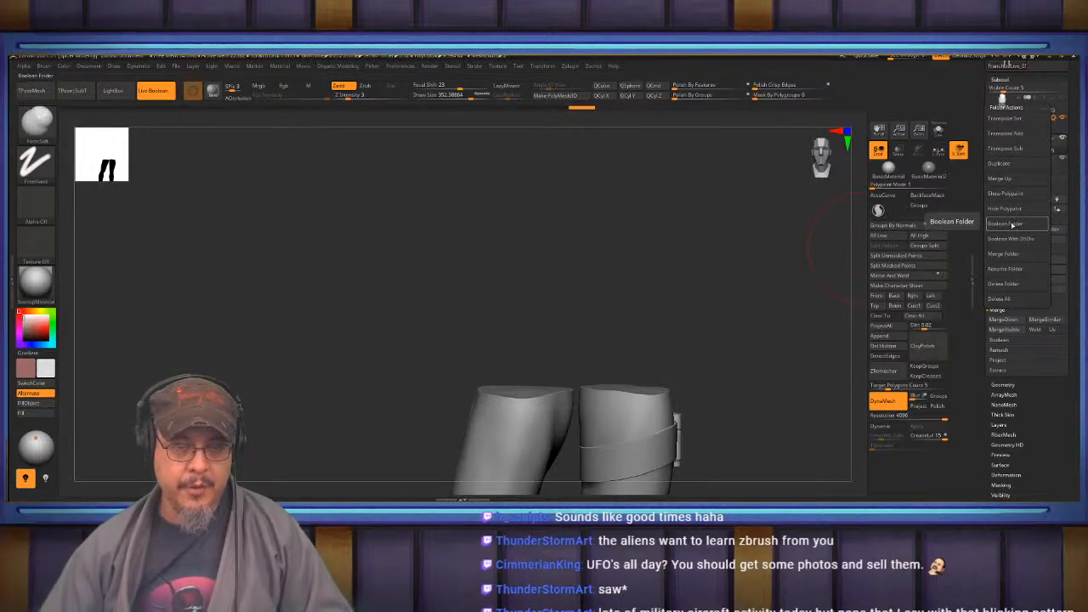
pyautogui.moveTo(1072, 128); pyautogui.dragTo(1073, 223)
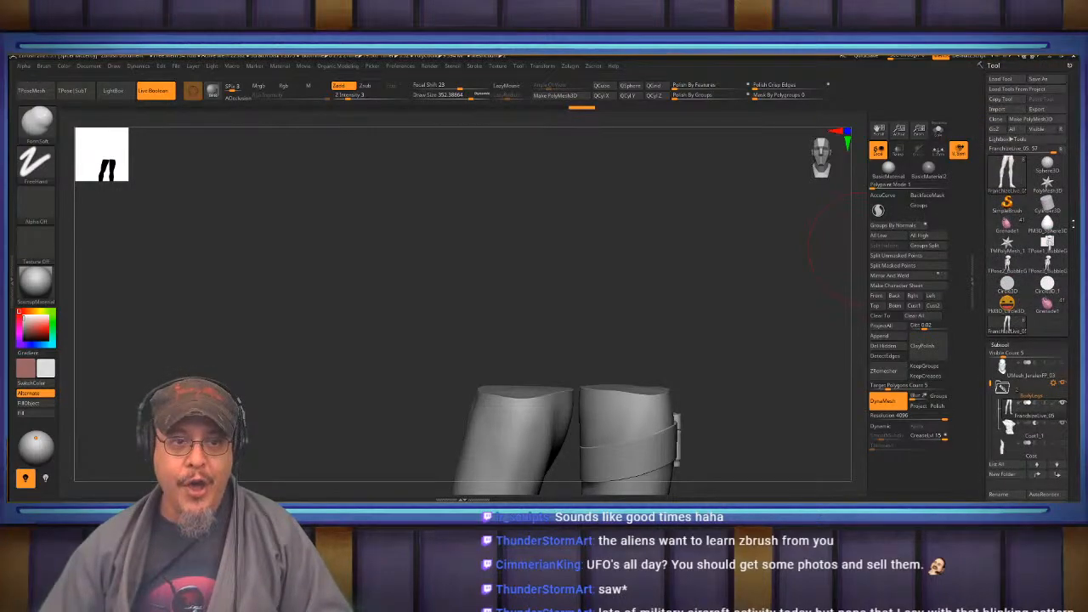
pyautogui.click(1042, 82)
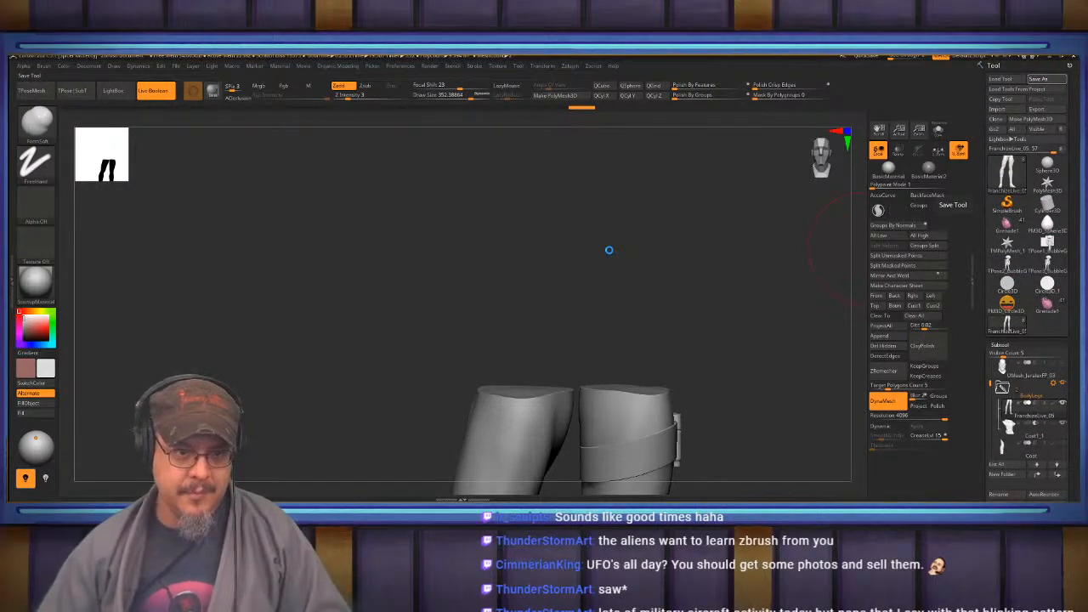
pyautogui.click(633, 361)
pyautogui.press('BackSpace')
pyautogui.write('4')
pyautogui.press('Return')
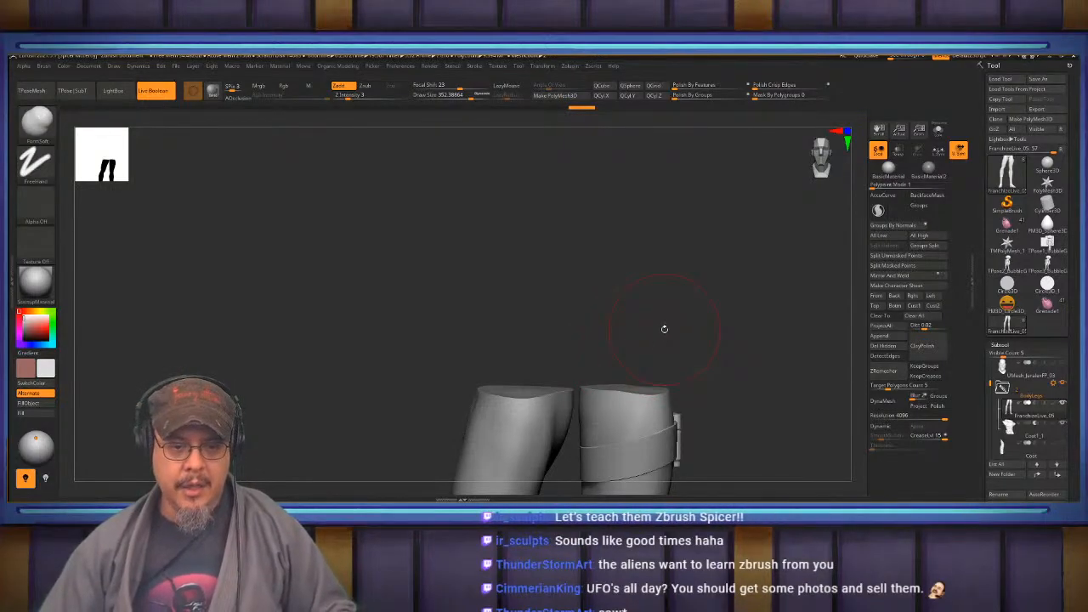
# Run Boolean Folder on the BodyLegs folder to cut the legs with the coat subtool.
pyautogui.moveTo(770, 340); pyautogui.dragTo(729, 364)
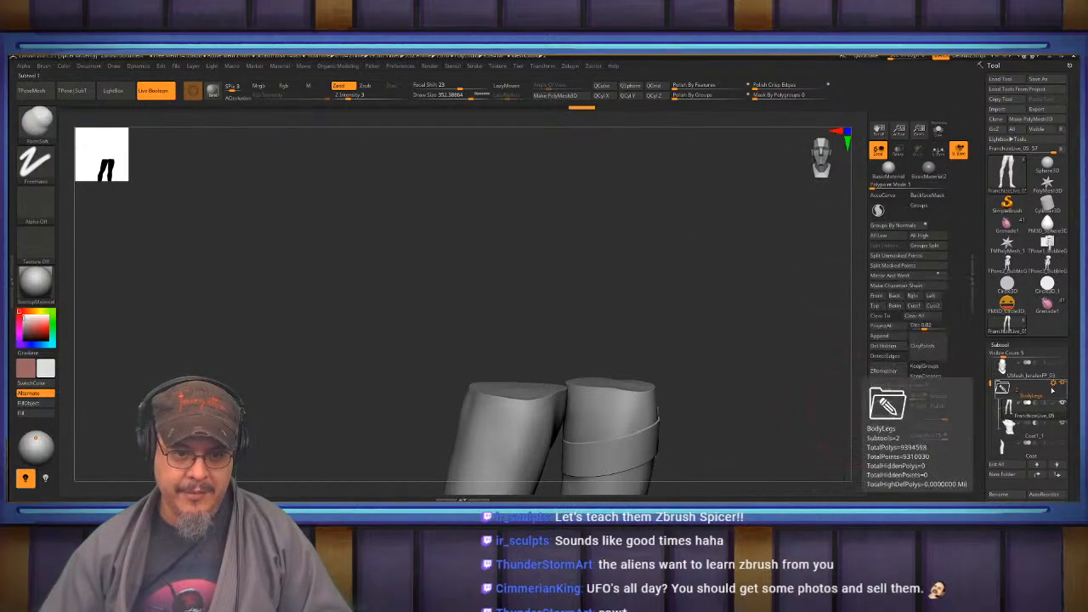
pyautogui.click(1002, 387)
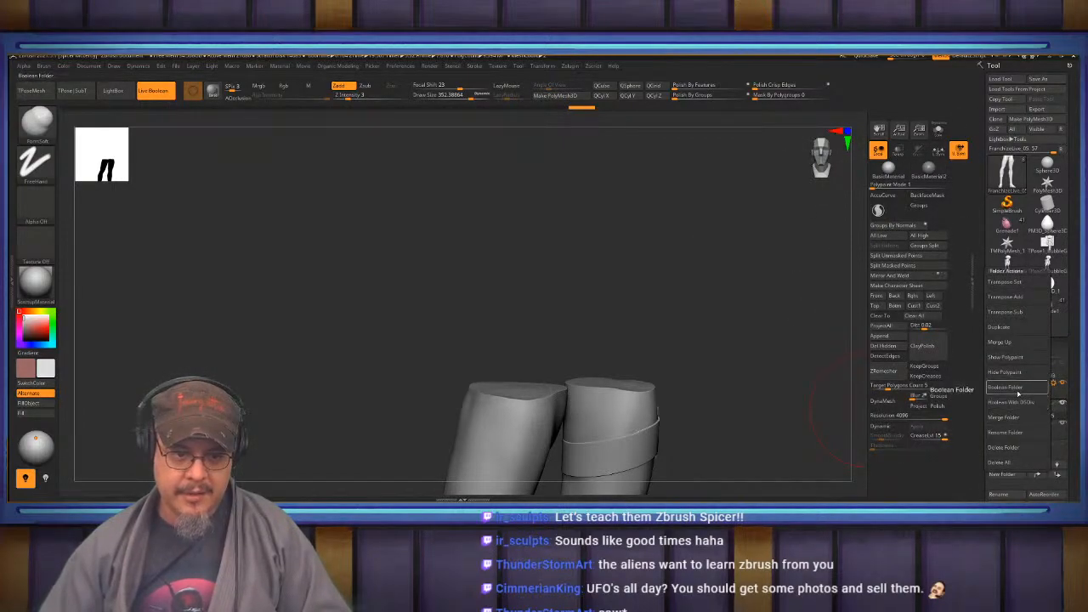
pyautogui.click(1018, 391)
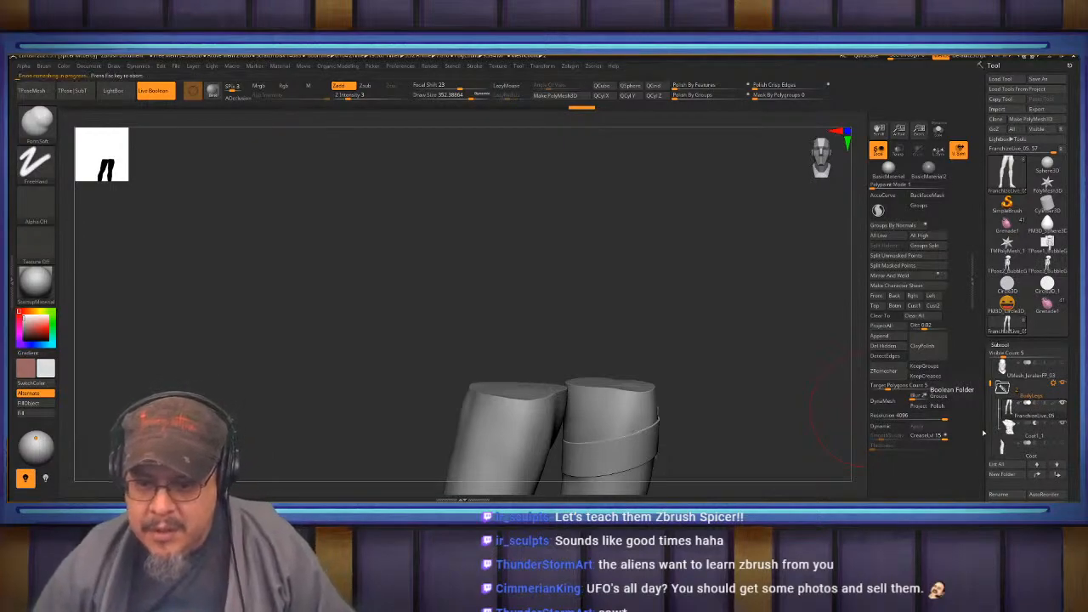
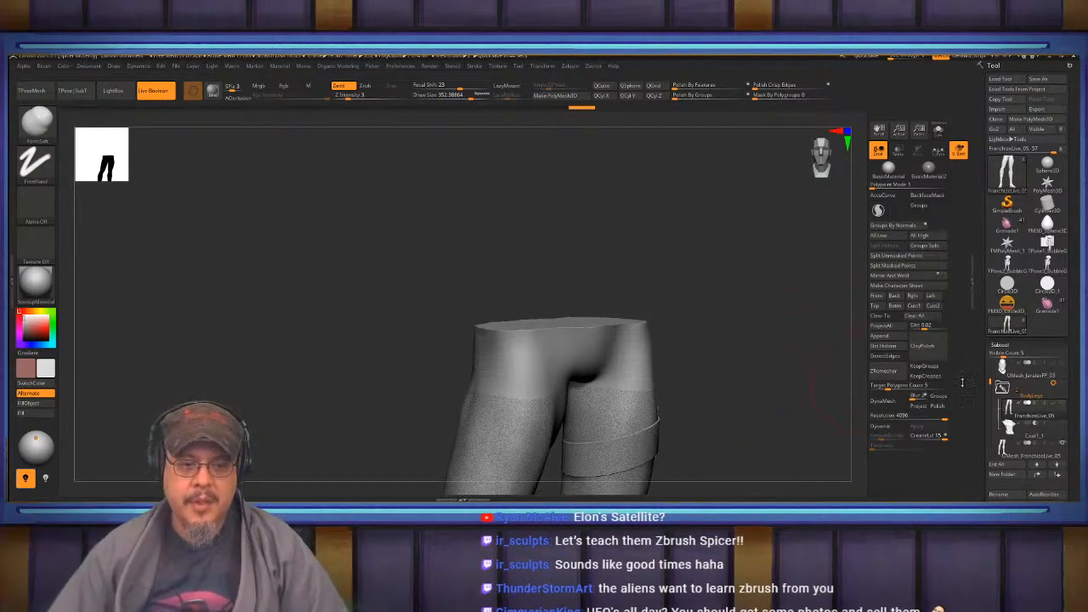
# Rearrange the subtool list so the original legs sit above the UMesh head and Coat1_1 is outside the BodyLegs folder.
pyautogui.moveTo(990, 382); pyautogui.dragTo(991, 371)
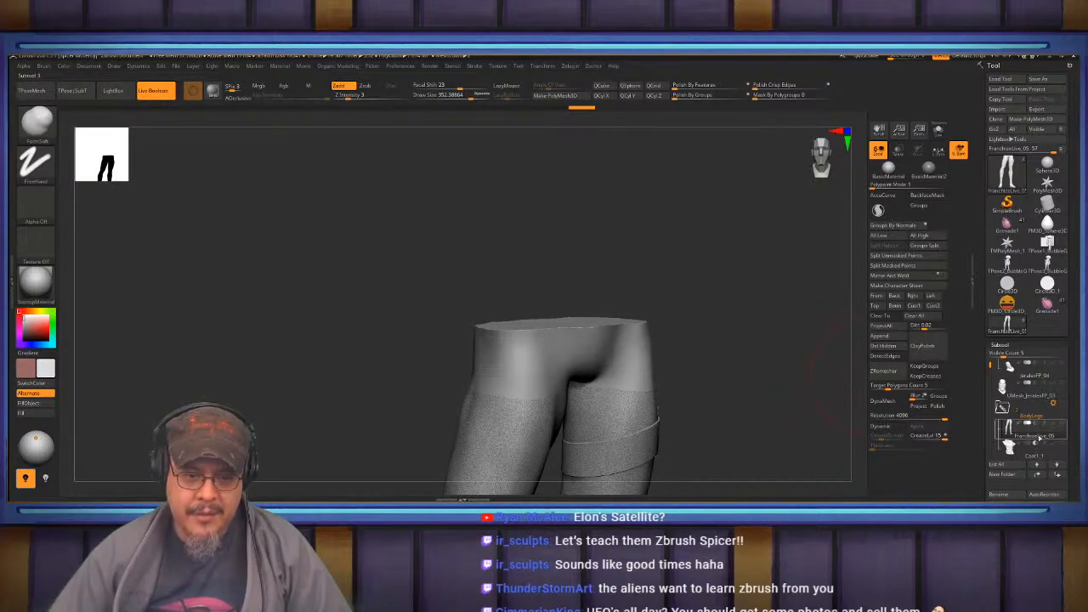
pyautogui.moveTo(1036, 380); pyautogui.dragTo(992, 375)
pyautogui.moveTo(1036, 437); pyautogui.dragTo(1035, 447)
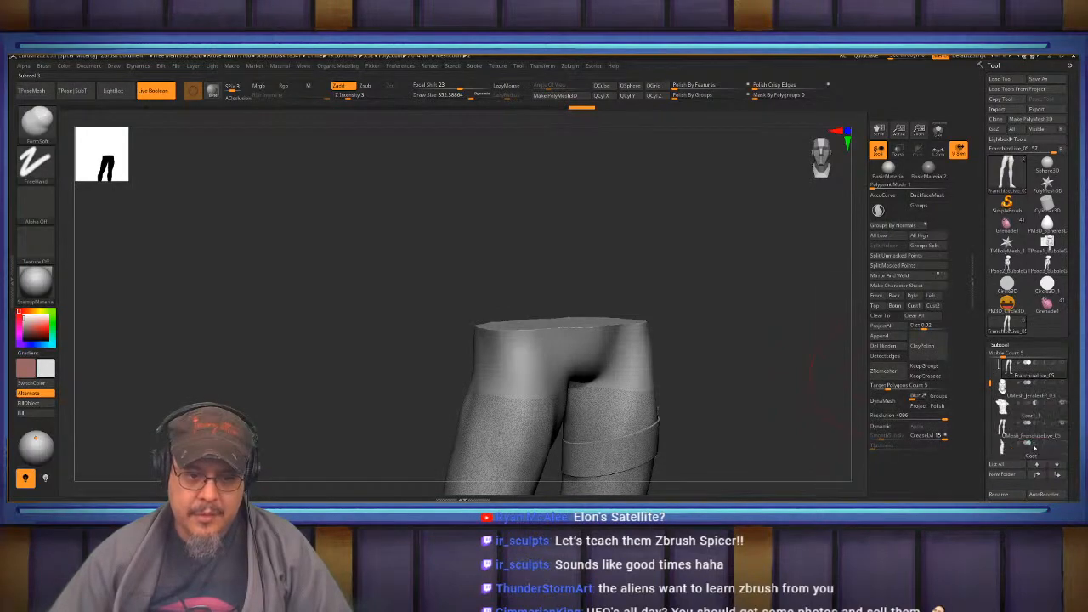
# Show the UMesh head and Coat1_1 subtools together with the boolean legs, and frame the whole figure.
pyautogui.click(1063, 384)
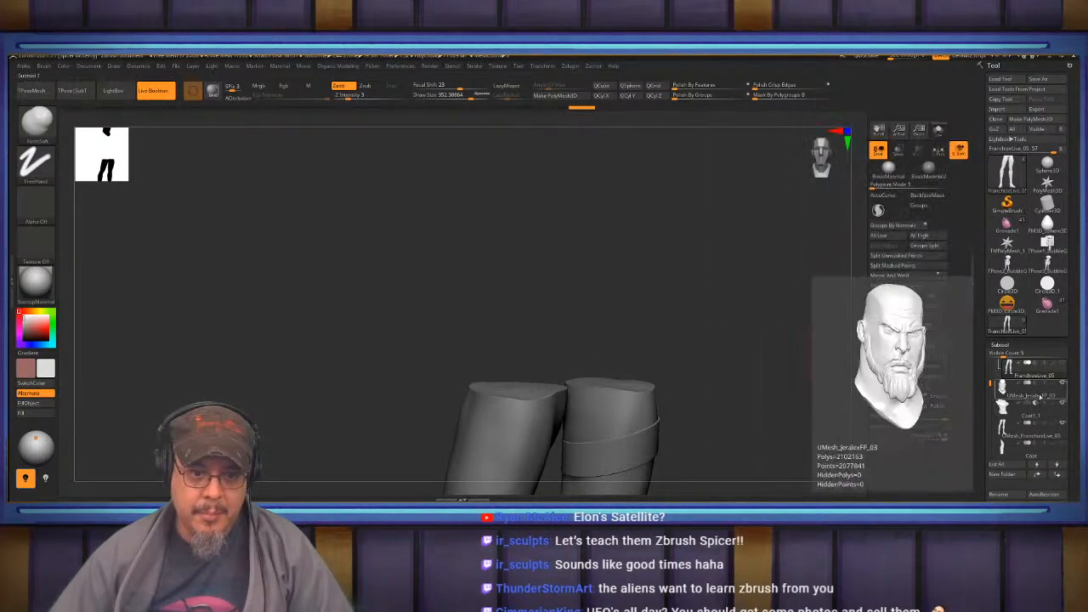
pyautogui.moveTo(730, 295); pyautogui.dragTo(680, 290)
pyautogui.press('f')
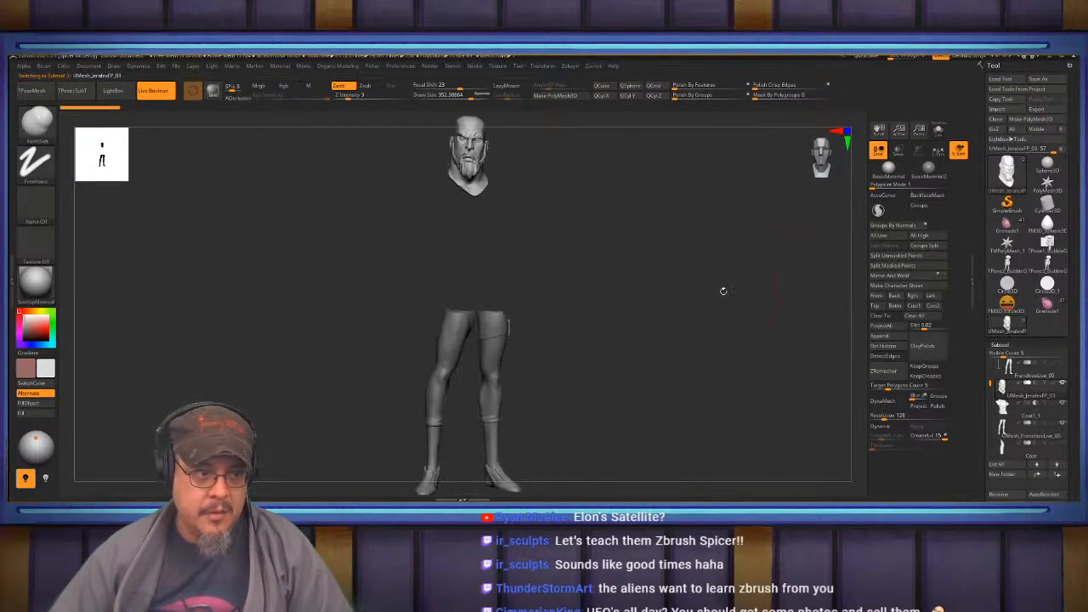
pyautogui.click(1063, 403)
# Choose the Inflat brush with a draw size of about 128 and activate the boolean legs subtool at the thigh strap.
pyautogui.moveTo(681, 293)
pyautogui.mouseDown()
pyautogui.moveTo(640, 294)
pyautogui.moveTo(633, 281)
pyautogui.moveTo(626, 340)
pyautogui.moveTo(610, 316)
pyautogui.moveTo(766, 338)
pyautogui.moveTo(705, 389)
pyautogui.moveTo(769, 382)
pyautogui.moveTo(705, 352)
pyautogui.moveTo(731, 354)
pyautogui.moveTo(726, 367)
pyautogui.moveTo(722, 358)
pyautogui.moveTo(748, 349)
pyautogui.moveTo(705, 336)
pyautogui.moveTo(696, 345)
pyautogui.moveTo(709, 348)
pyautogui.moveTo(668, 355)
pyautogui.moveTo(672, 374)
pyautogui.moveTo(690, 294)
pyautogui.moveTo(717, 282)
pyautogui.moveTo(733, 408)
pyautogui.moveTo(740, 393)
pyautogui.mouseUp()
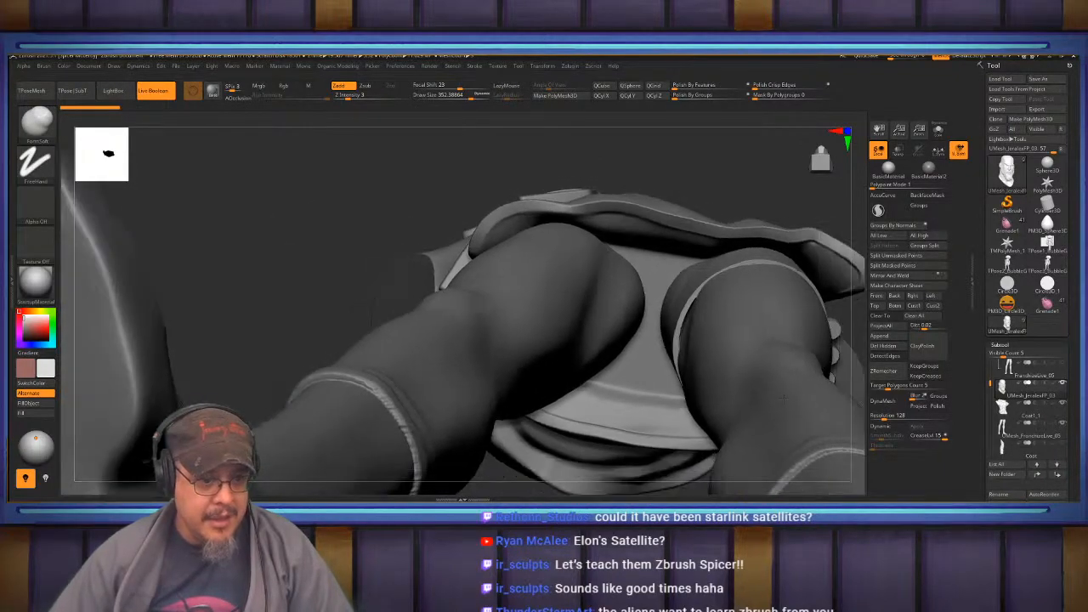
pyautogui.keyDown('ctrl'); pyautogui.moveTo(784, 398); pyautogui.dragTo(778, 377, button='right'); pyautogui.keyUp('ctrl')
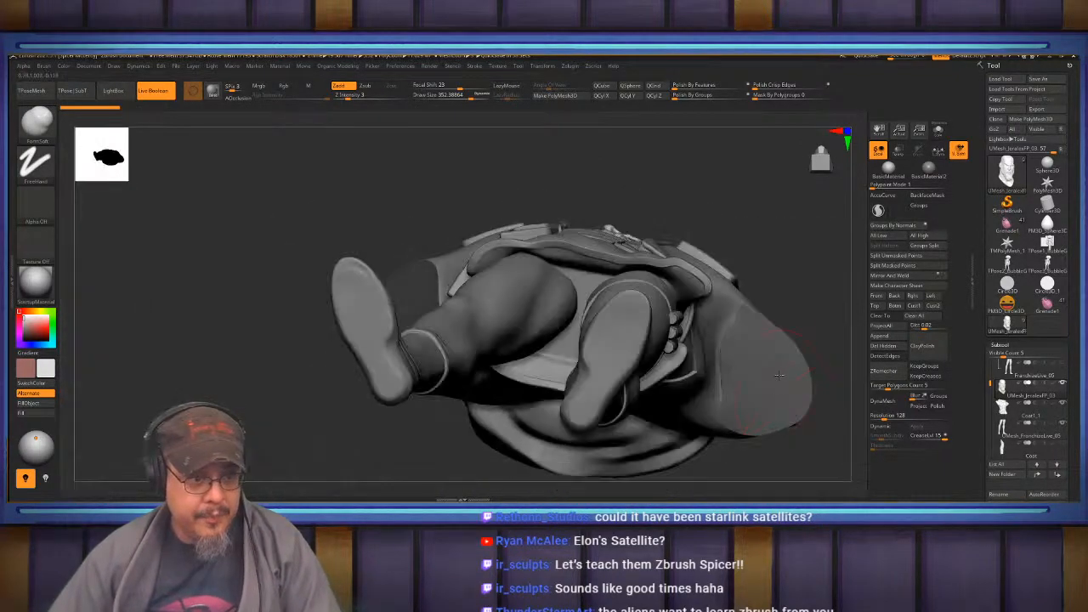
pyautogui.moveTo(783, 248); pyautogui.dragTo(834, 333)
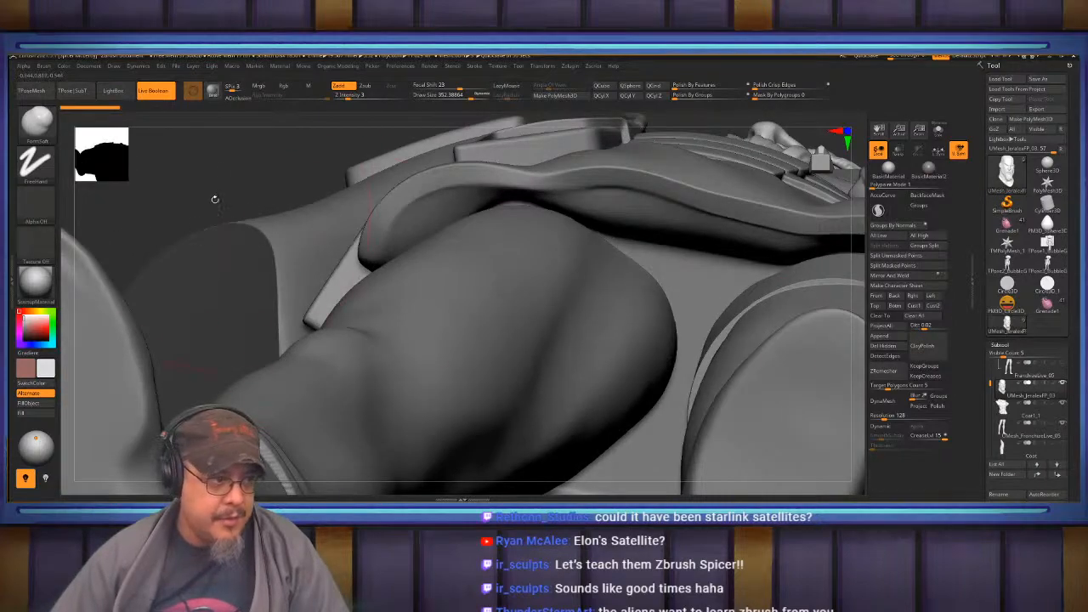
pyautogui.moveTo(213, 208); pyautogui.dragTo(222, 184)
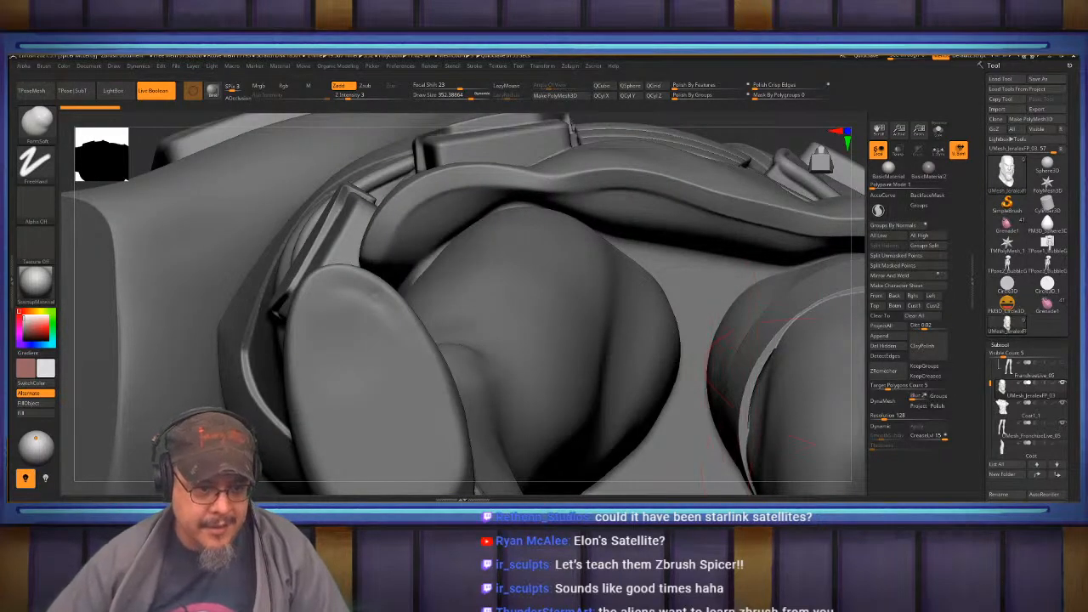
pyautogui.moveTo(612, 363)
pyautogui.keyDown('alt'); pyautogui.mouseDown(button='right')
pyautogui.moveTo(555, 344)
pyautogui.moveTo(714, 374)
pyautogui.moveTo(684, 332)
pyautogui.mouseUp(button='right'); pyautogui.keyUp('alt')
pyautogui.press('b')
pyautogui.press('i')
pyautogui.press('n')
pyautogui.press('s')
pyautogui.moveTo(673, 359); pyautogui.dragTo(668, 356)
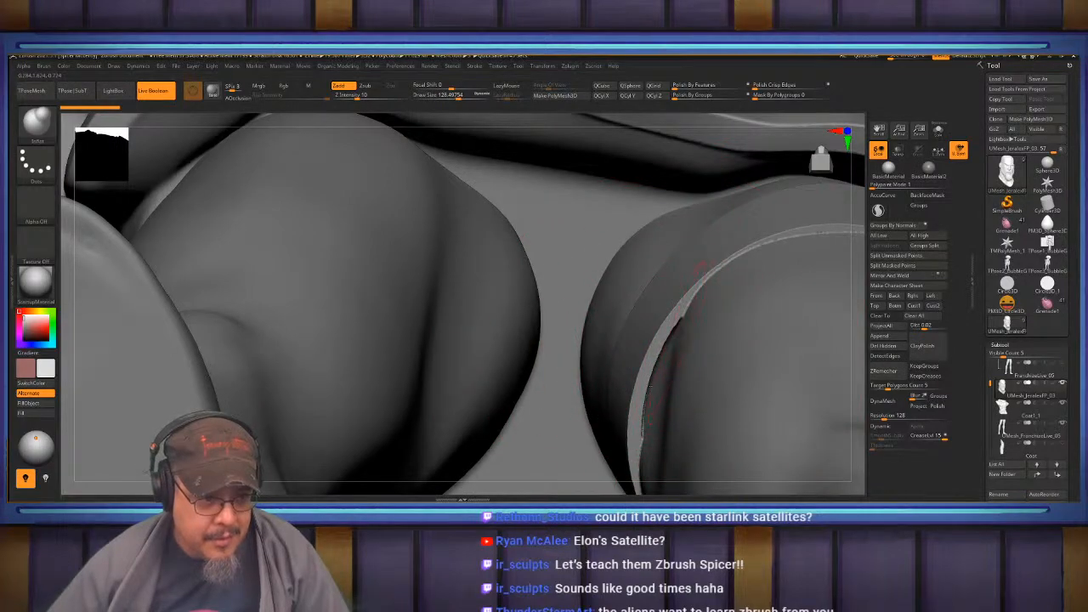
pyautogui.press('b')
pyautogui.press('i')
pyautogui.press('n')
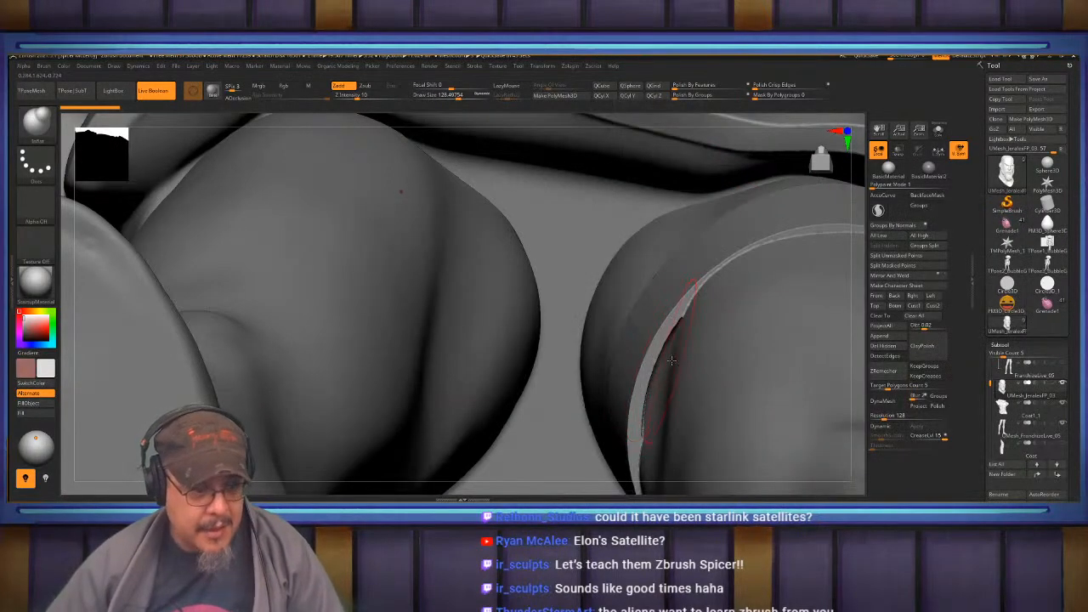
pyautogui.keyDown('alt'); pyautogui.click(671, 341); pyautogui.keyUp('alt')
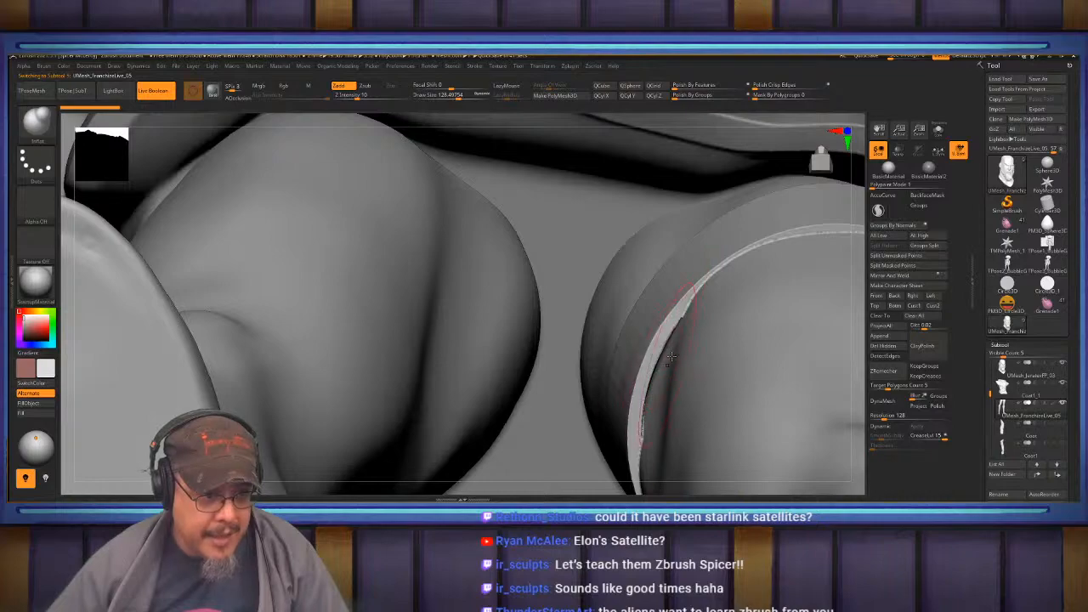
# Try to inflate the thigh surface along the gap beside the strap, then undo the stroke.
pyautogui.hotkey('ctrl', 'z')
pyautogui.moveTo(669, 364)
pyautogui.mouseDown(button='right')
pyautogui.moveTo(680, 381)
pyautogui.moveTo(662, 376)
pyautogui.mouseUp(button='right')
pyautogui.moveTo(656, 387); pyautogui.dragTo(671, 346)
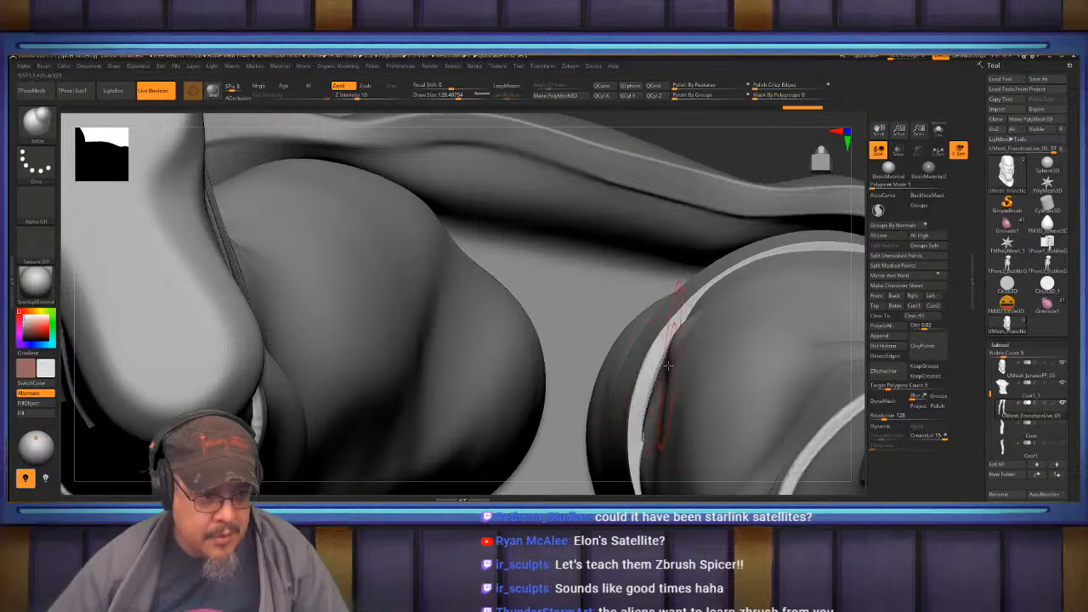
pyautogui.hotkey('ctrl', 'z')
# Reduce the draw size to about 86 and build up the thigh surface along the strap gap with the Inflat brush.
pyautogui.moveTo(667, 365)
pyautogui.mouseDown(button='right')
pyautogui.moveTo(686, 369)
pyautogui.moveTo(672, 366)
pyautogui.mouseUp(button='right')
pyautogui.press('s')
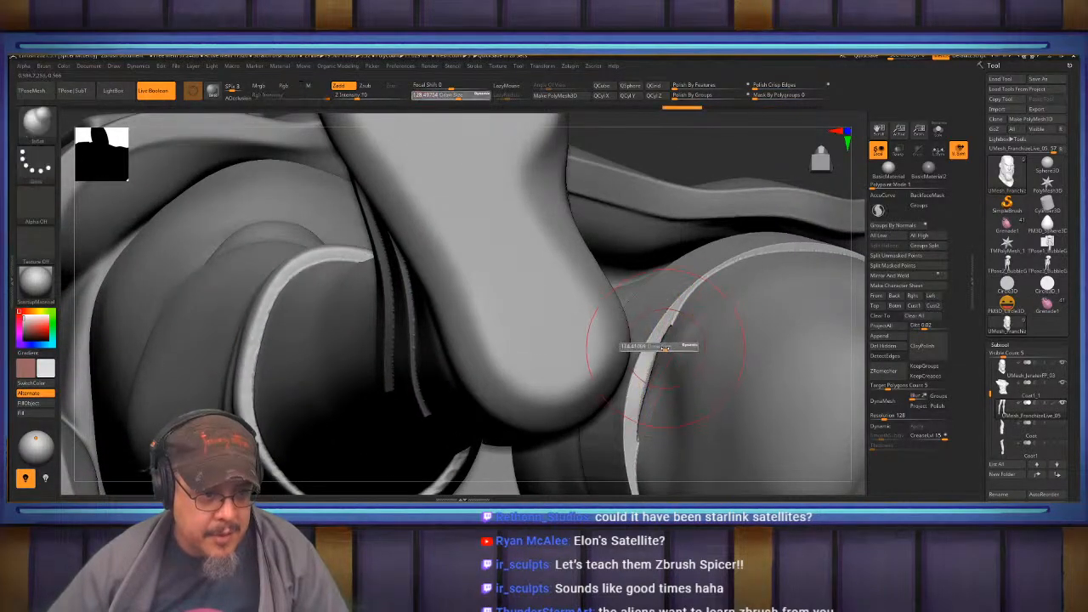
pyautogui.moveTo(664, 348); pyautogui.dragTo(666, 361)
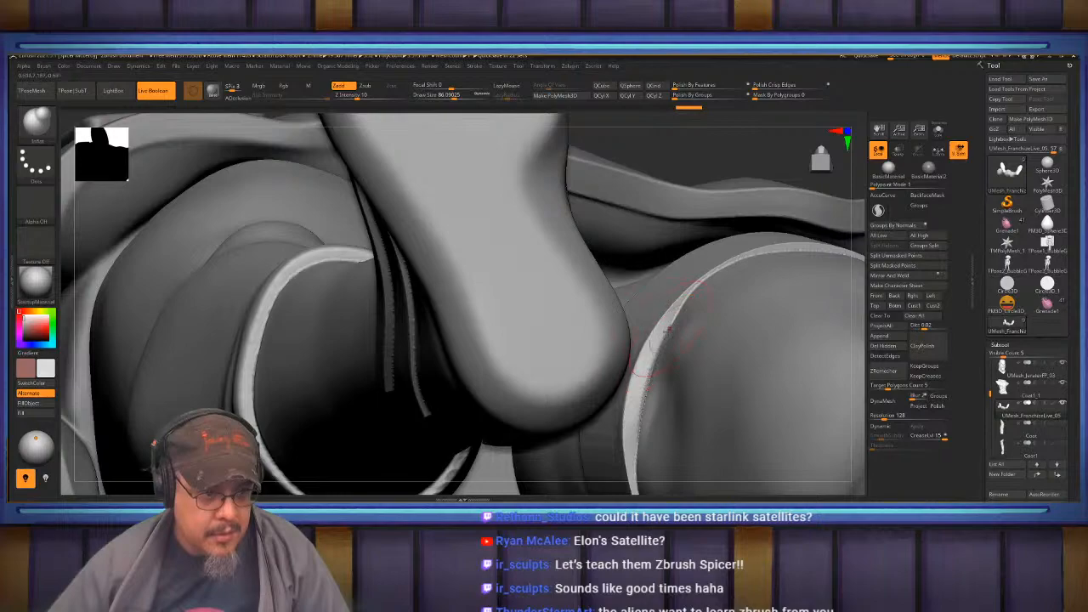
pyautogui.moveTo(674, 319); pyautogui.dragTo(689, 376, button='right')
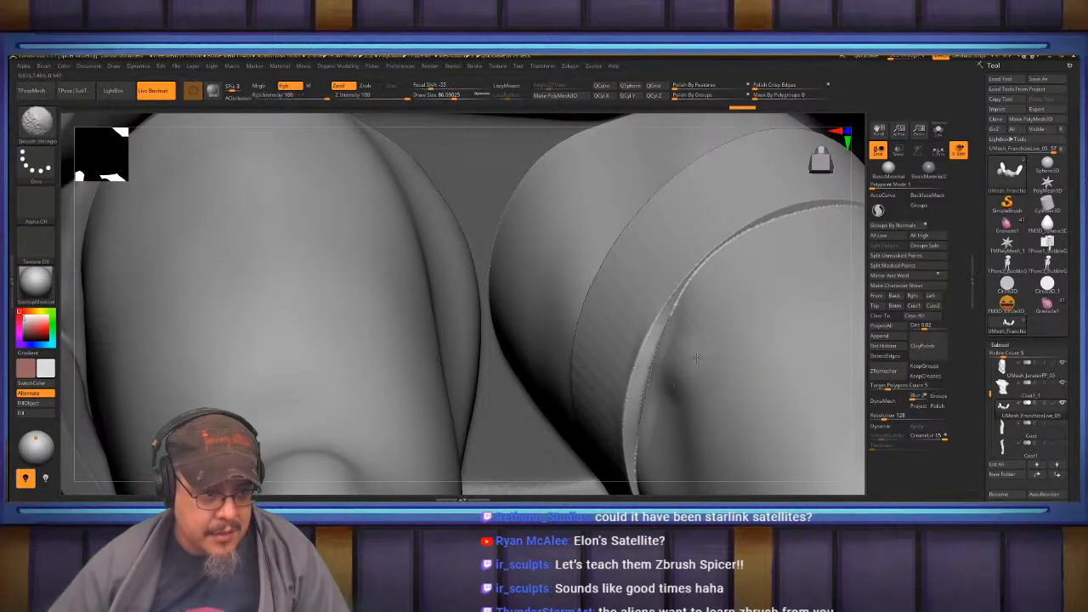
pyautogui.press('ctrl')
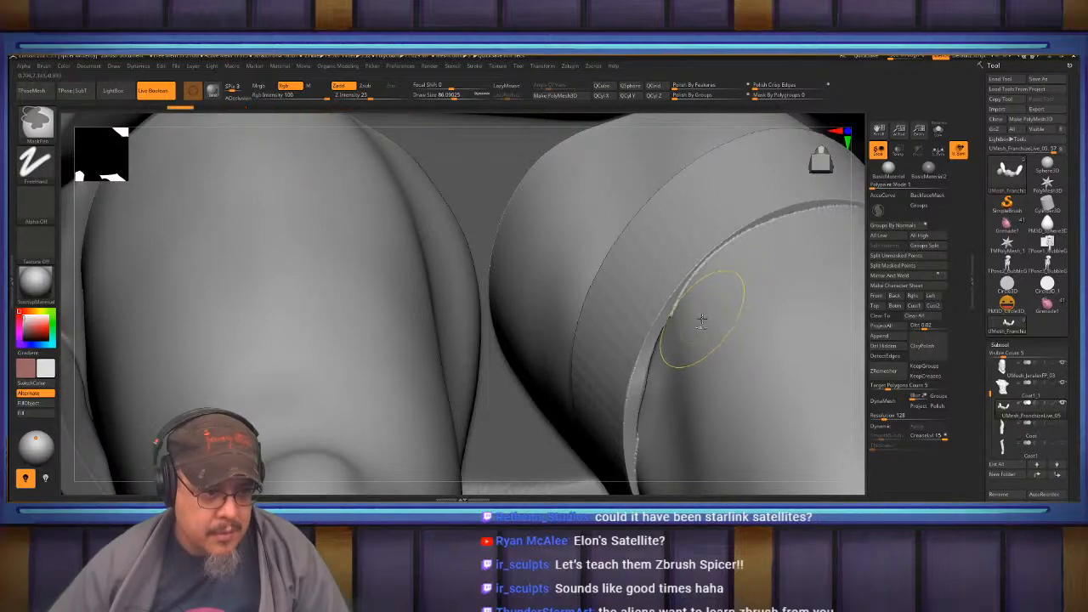
pyautogui.moveTo(664, 349)
pyautogui.mouseDown(button='right')
pyautogui.moveTo(655, 293)
pyautogui.moveTo(673, 303)
pyautogui.moveTo(663, 331)
pyautogui.mouseUp(button='right')
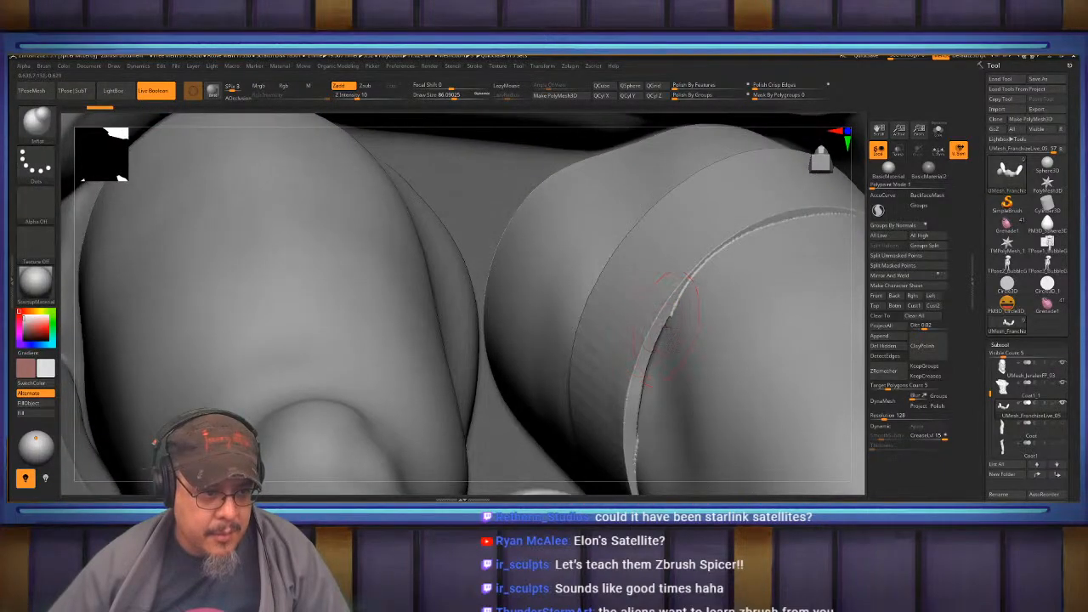
pyautogui.click(660, 330)
pyautogui.click(654, 380)
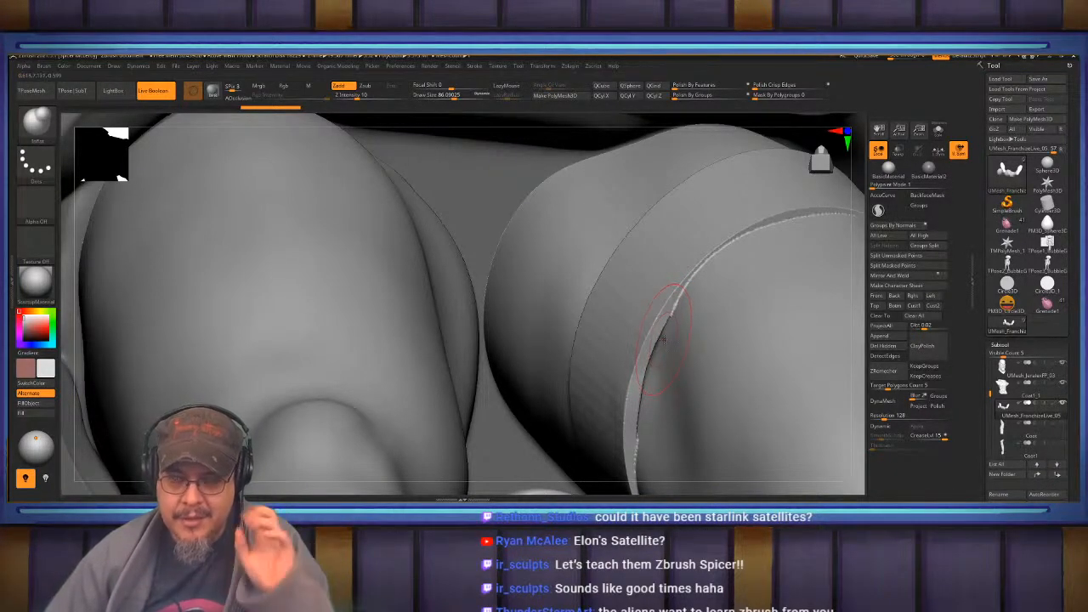
pyautogui.moveTo(666, 337)
pyautogui.mouseDown(button='right')
pyautogui.moveTo(746, 309)
pyautogui.moveTo(682, 323)
pyautogui.mouseUp(button='right')
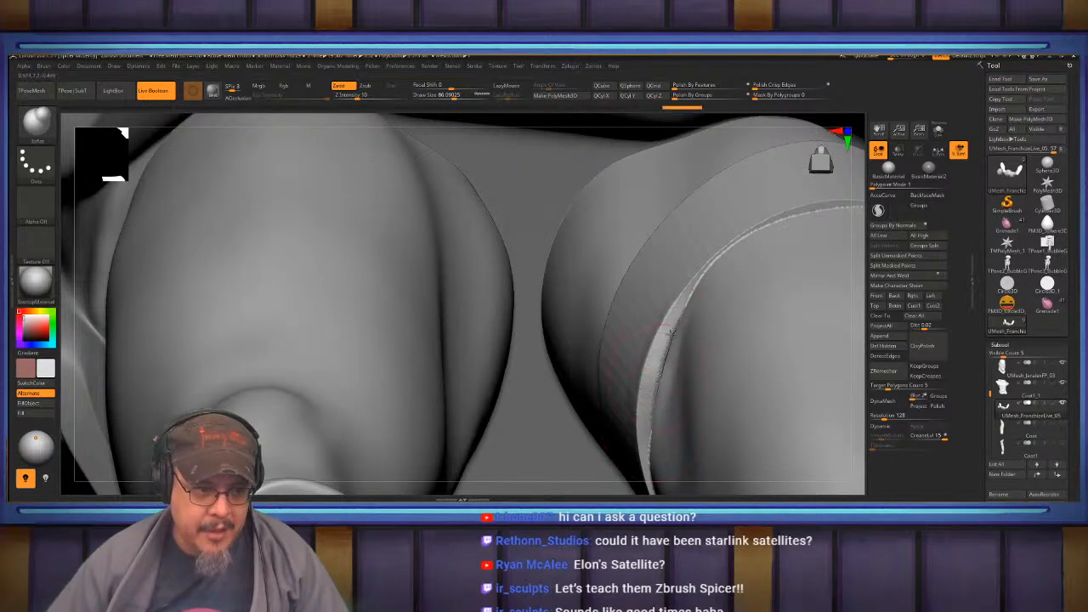
# Try to pull the thigh surface against the strap with the Move brush, then undo the stroke.
pyautogui.moveTo(675, 351)
pyautogui.mouseDown(button='right')
pyautogui.moveTo(666, 341)
pyautogui.moveTo(692, 367)
pyautogui.mouseUp(button='right')
pyautogui.press('b')
pyautogui.press('m')
pyautogui.press('v')
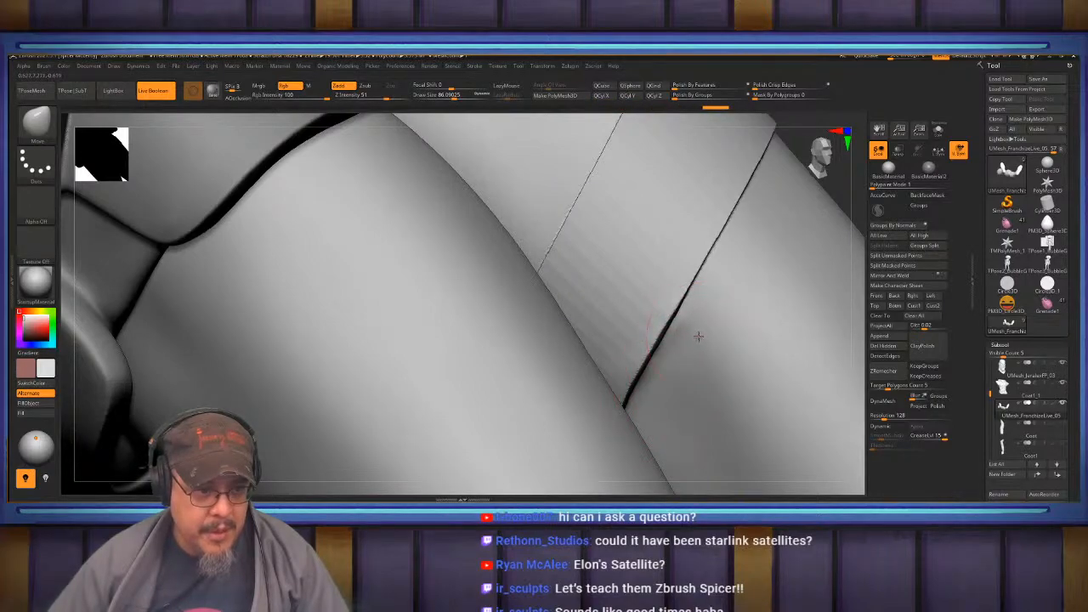
pyautogui.moveTo(677, 346); pyautogui.dragTo(638, 346, button='right')
pyautogui.moveTo(662, 377); pyautogui.dragTo(670, 378)
pyautogui.hotkey('ctrl', 'z')
pyautogui.press('f')
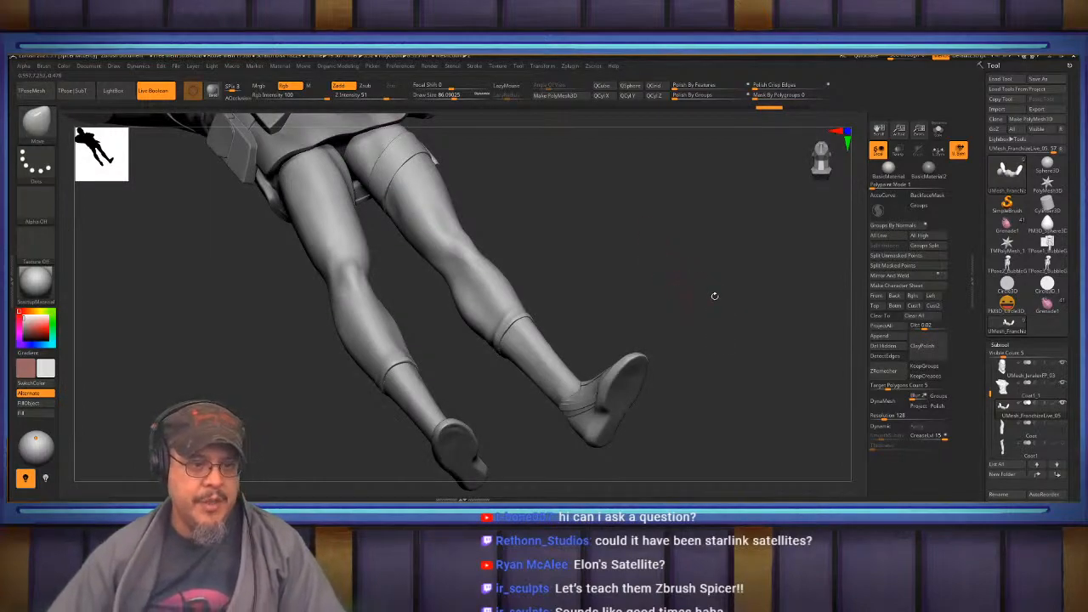
# DynaMesh the boolean legs at resolution 4096 and smooth the thigh surface beside the strap.
pyautogui.click(951, 418)
pyautogui.click(890, 406)
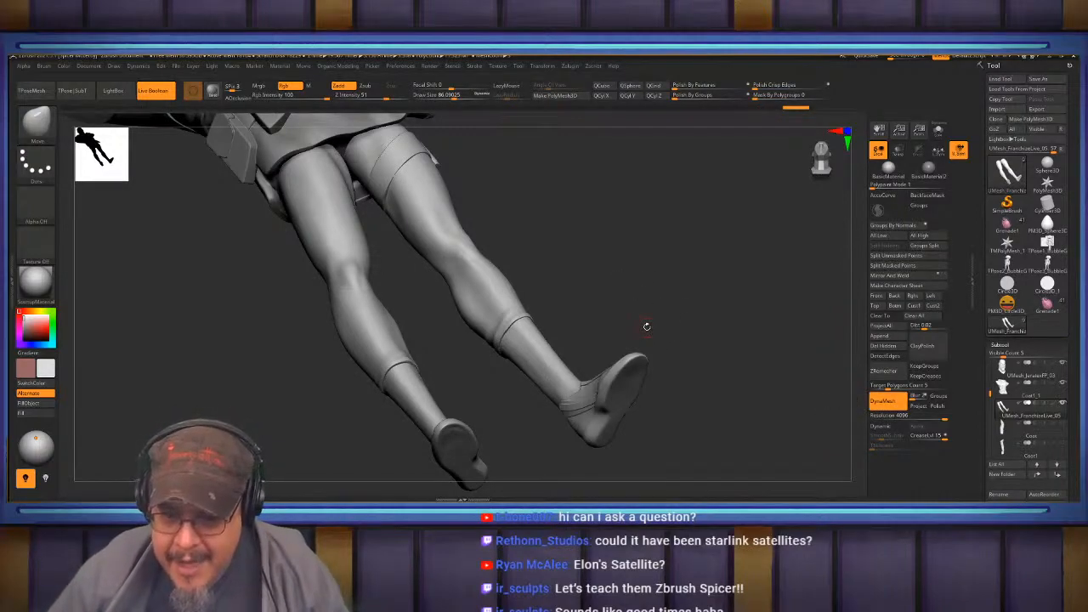
pyautogui.moveTo(649, 308)
pyautogui.mouseDown()
pyautogui.moveTo(647, 359)
pyautogui.moveTo(630, 334)
pyautogui.moveTo(638, 317)
pyautogui.mouseUp()
pyautogui.moveTo(437, 163)
pyautogui.keyDown('alt'); pyautogui.mouseDown(button='right')
pyautogui.moveTo(584, 306)
pyautogui.moveTo(572, 299)
pyautogui.moveTo(536, 332)
pyautogui.moveTo(535, 300)
pyautogui.moveTo(515, 274)
pyautogui.moveTo(559, 384)
pyautogui.moveTo(554, 333)
pyautogui.mouseUp(button='right'); pyautogui.keyUp('alt')
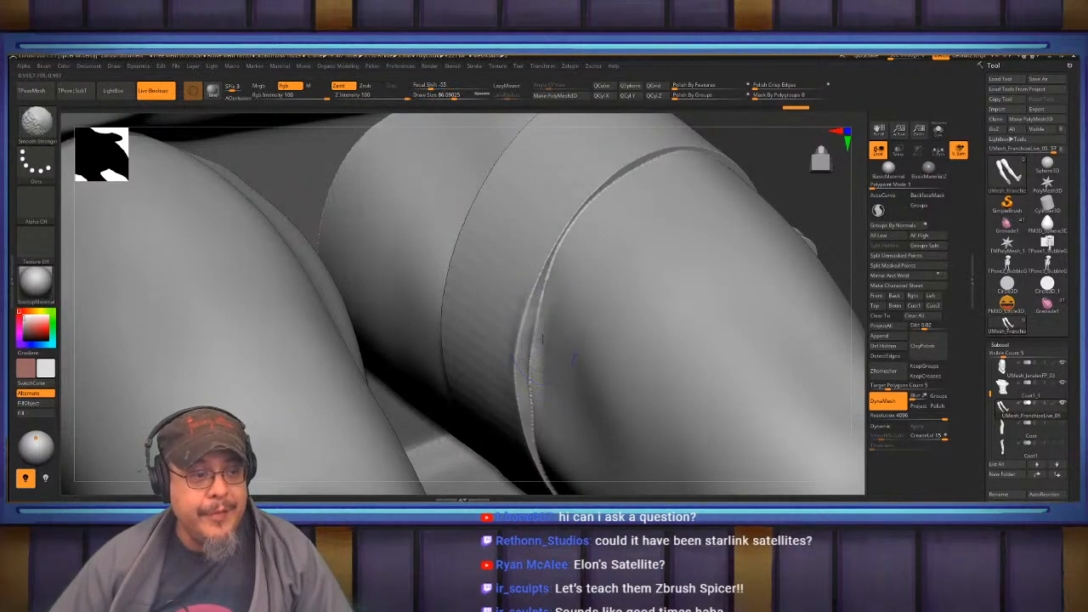
pyautogui.moveTo(563, 312)
pyautogui.keyDown('shift'); pyautogui.mouseDown()
pyautogui.moveTo(553, 352)
pyautogui.moveTo(565, 307)
pyautogui.mouseUp(); pyautogui.keyUp('shift')
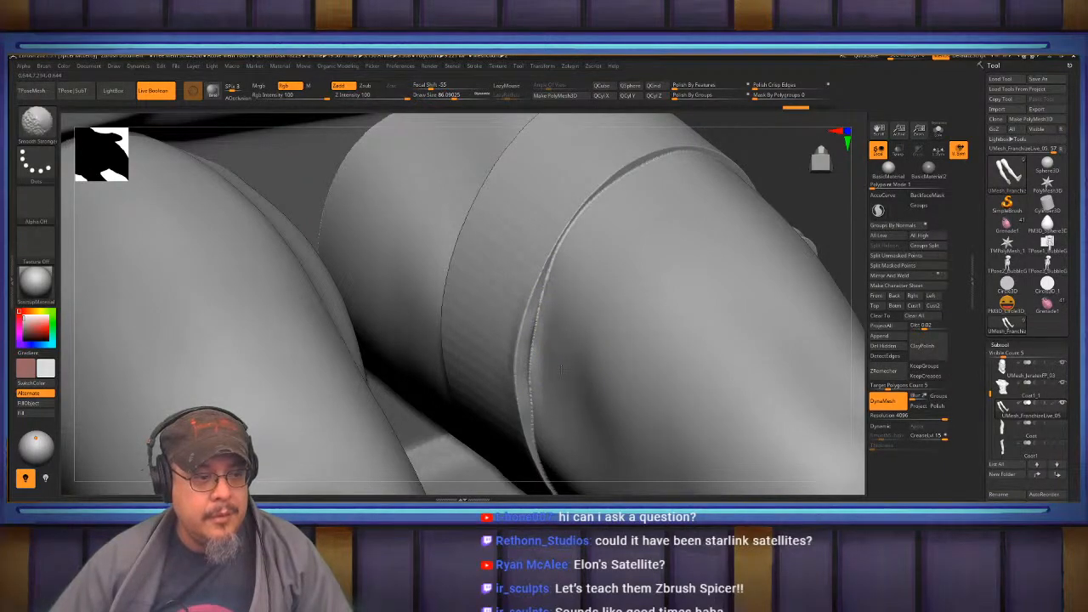
# Save the tool in the ForPrint folder as the next numbered version, ending in FP_05.
pyautogui.press('f')
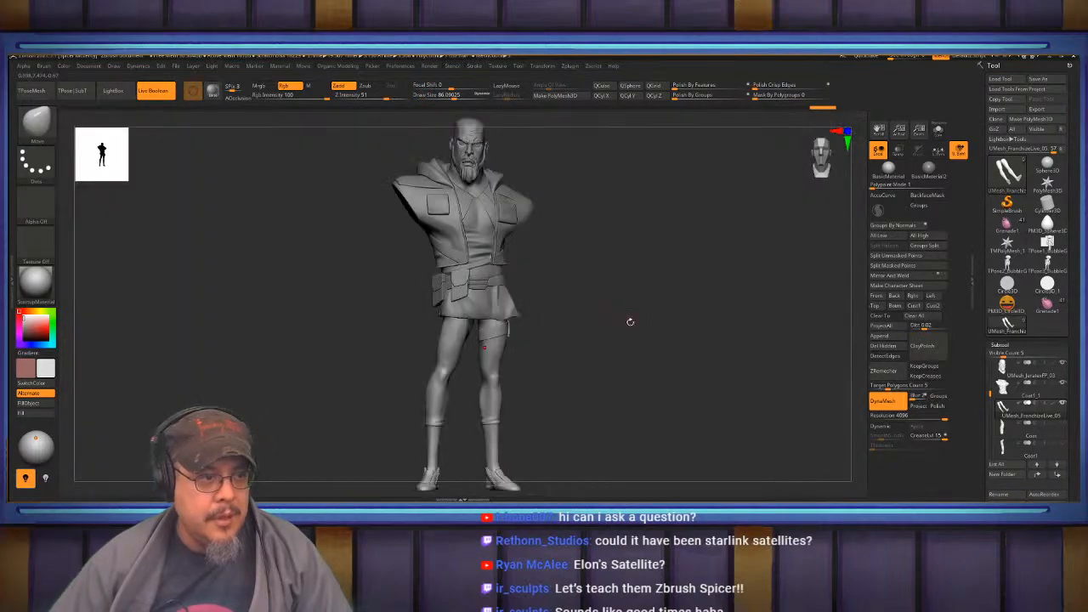
pyautogui.moveTo(630, 322)
pyautogui.keyDown('alt'); pyautogui.mouseDown()
pyautogui.moveTo(671, 363)
pyautogui.moveTo(662, 355)
pyautogui.mouseUp(); pyautogui.keyUp('alt')
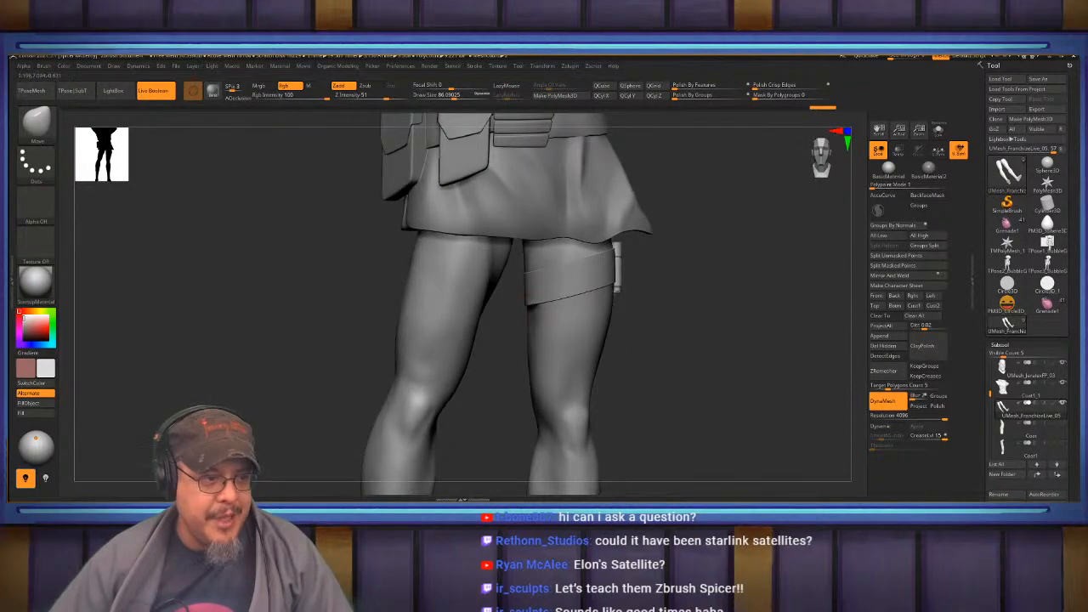
pyautogui.press('f')
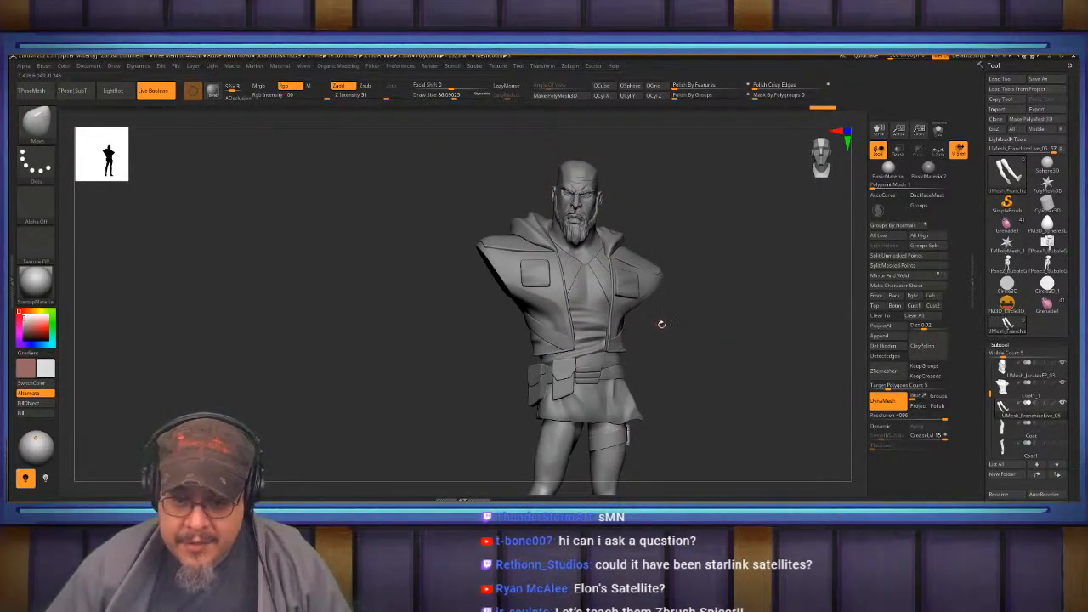
pyautogui.moveTo(705, 352); pyautogui.dragTo(720, 265)
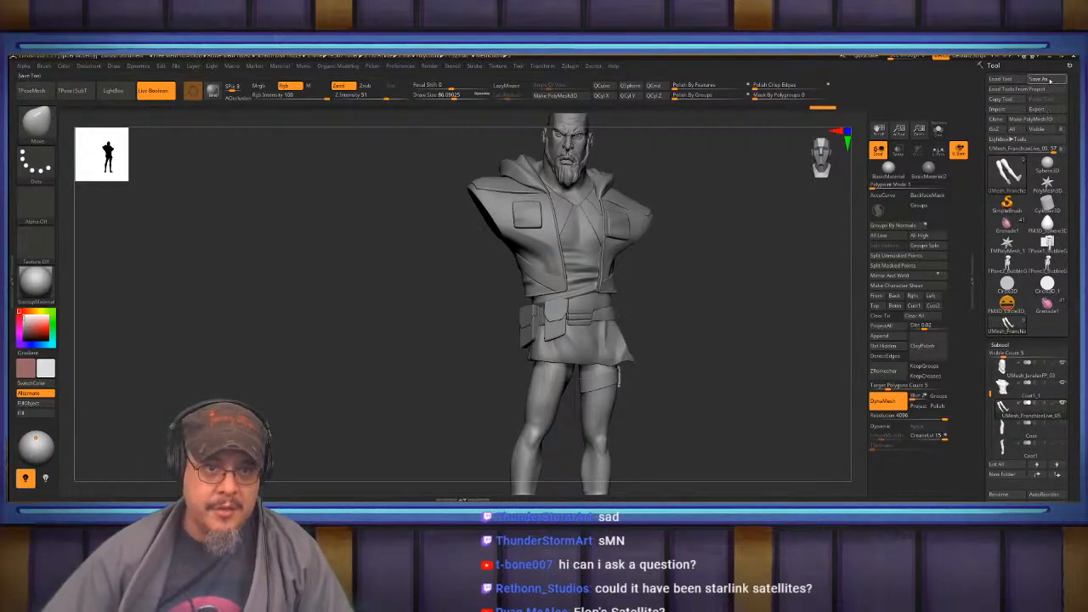
pyautogui.hotkey('ctrl', 's')
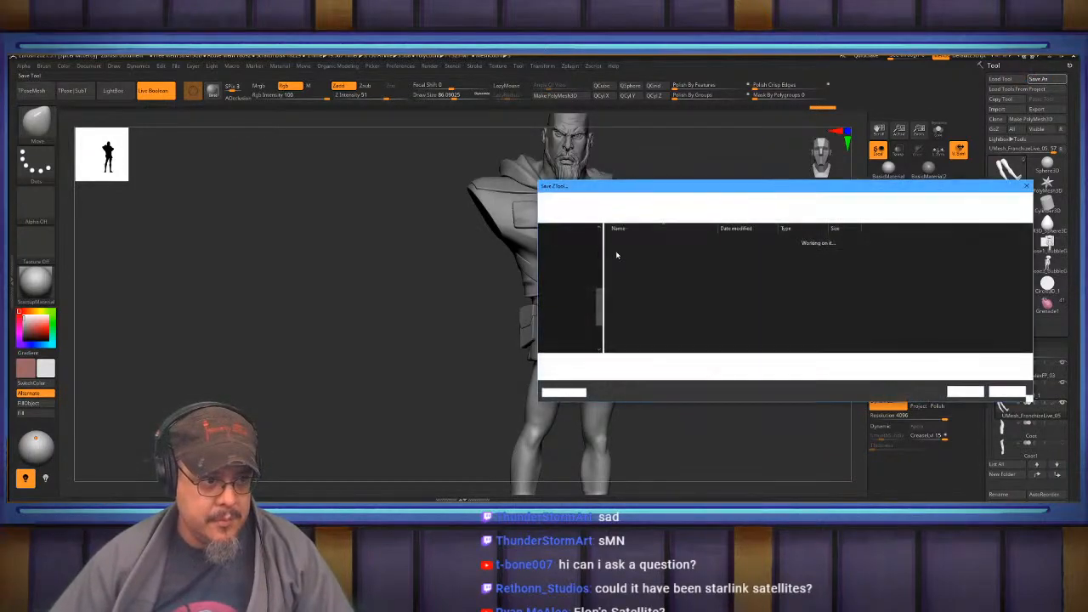
pyautogui.click(627, 362)
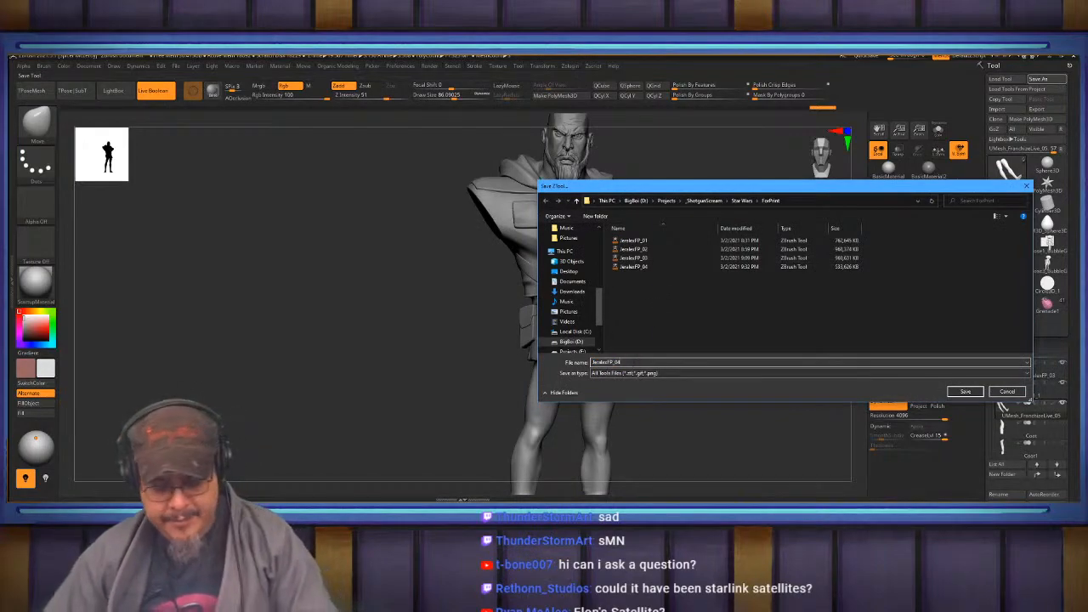
pyautogui.press('BackSpace')
pyautogui.write('5')
pyautogui.press('Return')
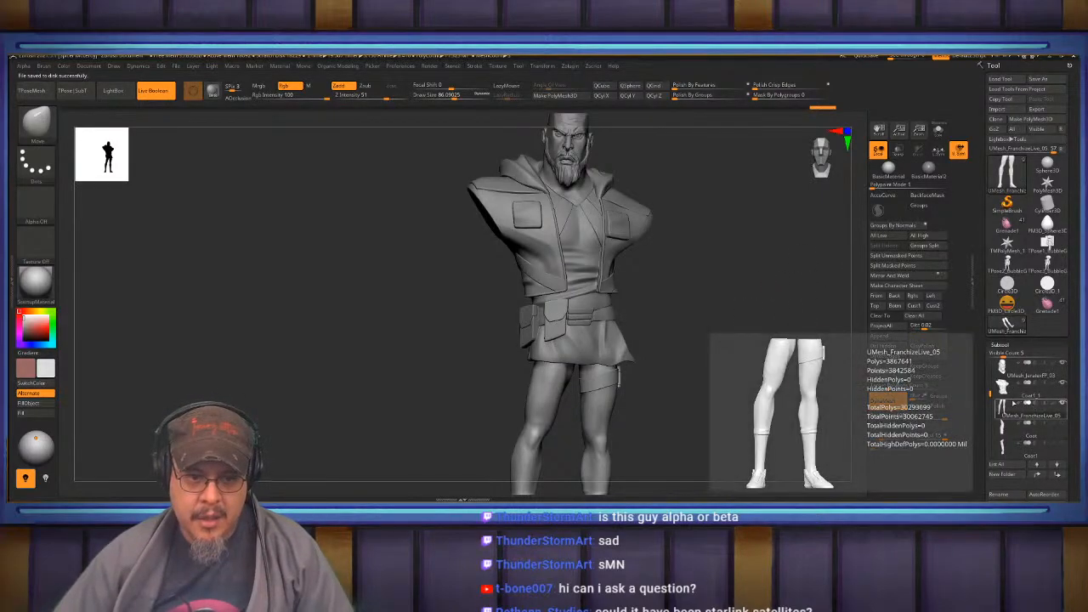
# Unhide all subtools of the character, including the arms, the staff and the Base.
pyautogui.moveTo(992, 395); pyautogui.dragTo(991, 413)
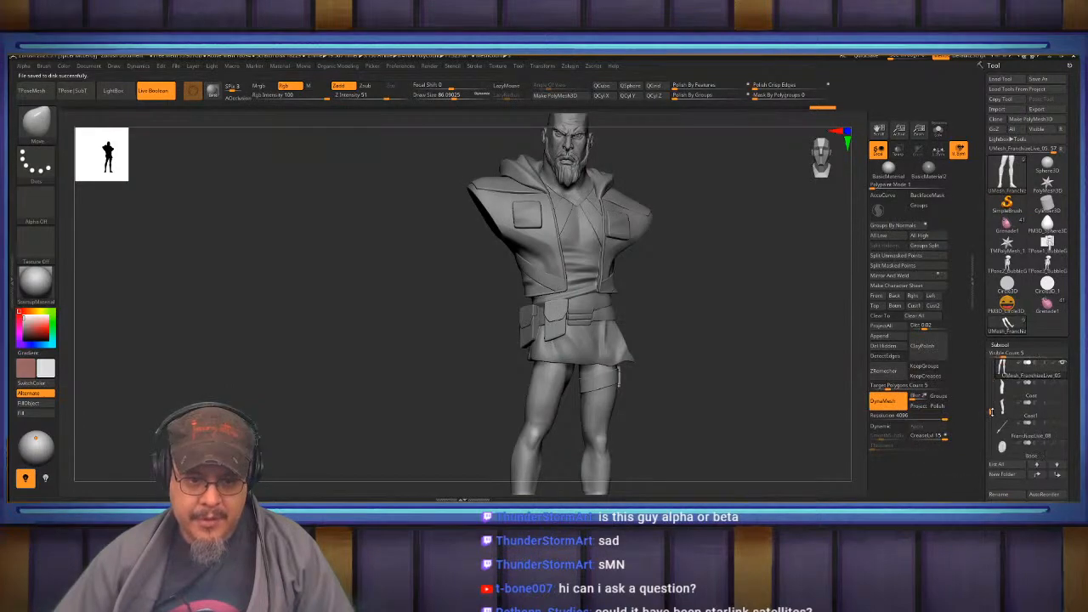
pyautogui.press('shift')
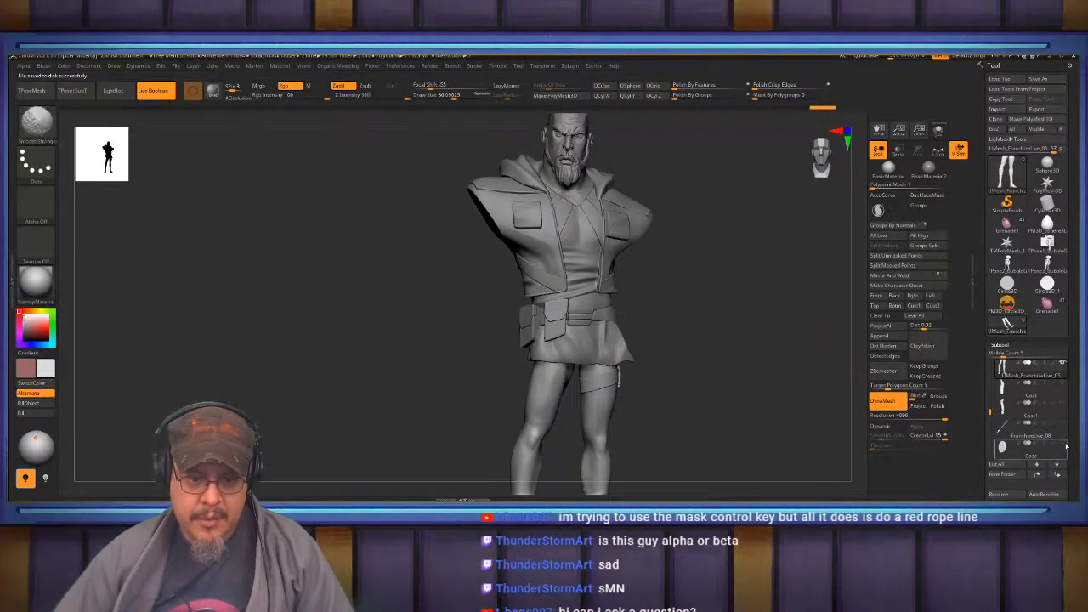
pyautogui.keyDown('shift'); pyautogui.click(1064, 446); pyautogui.keyUp('shift')
pyautogui.press('f')
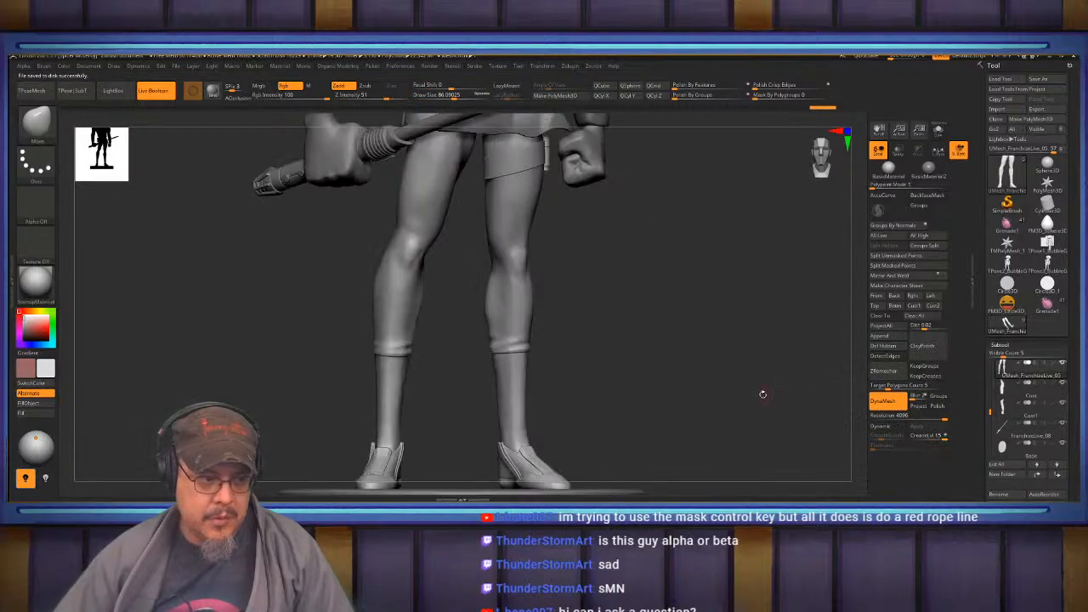
pyautogui.moveTo(685, 399)
pyautogui.mouseDown()
pyautogui.moveTo(660, 411)
pyautogui.moveTo(699, 297)
pyautogui.moveTo(725, 307)
pyautogui.moveTo(721, 321)
pyautogui.moveTo(752, 313)
pyautogui.moveTo(723, 313)
pyautogui.mouseUp()
# Activate the Base subtool and check its polygroups and wireframe from above.
pyautogui.click(1005, 448)
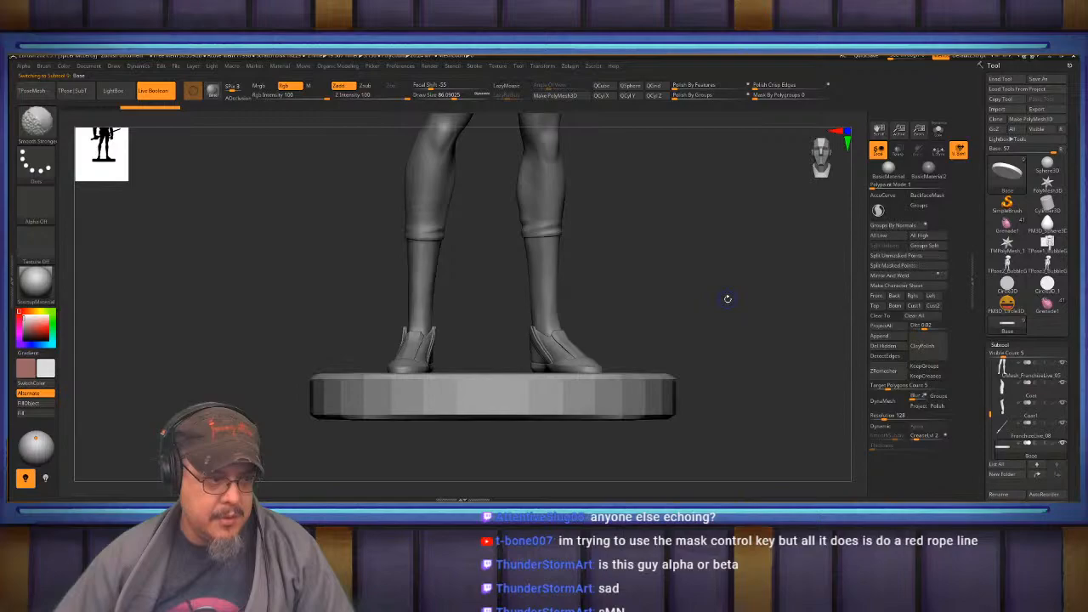
pyautogui.keyDown('alt'); pyautogui.moveTo(741, 383); pyautogui.dragTo(792, 367); pyautogui.keyUp('alt')
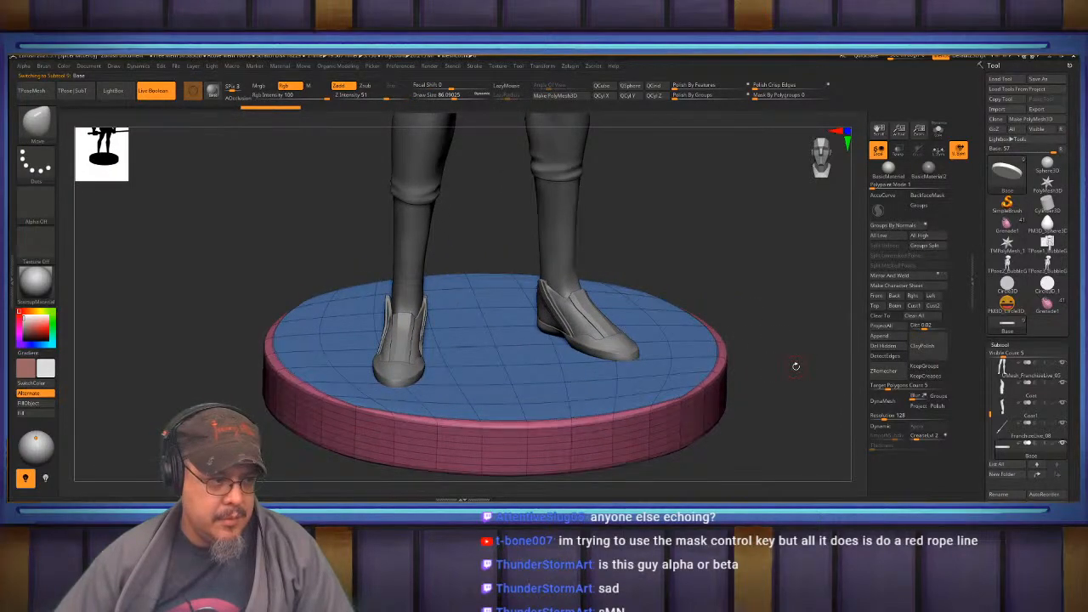
pyautogui.hotkey('shift', 'f')
pyautogui.hotkey('shift', 'f')
# Delete the Base's lower subdivision levels and replace its mesh with a quick Y-axis cylinder.
pyautogui.keyDown('shift'); pyautogui.moveTo(804, 380); pyautogui.dragTo(658, 82); pyautogui.keyUp('shift')
pyautogui.click(630, 99)
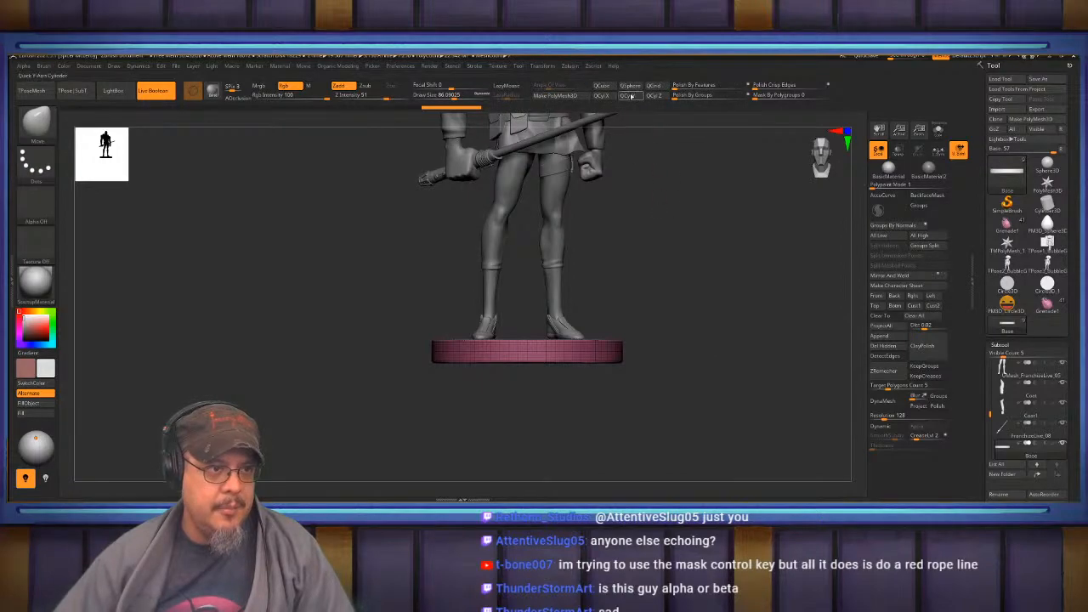
pyautogui.click(1000, 344)
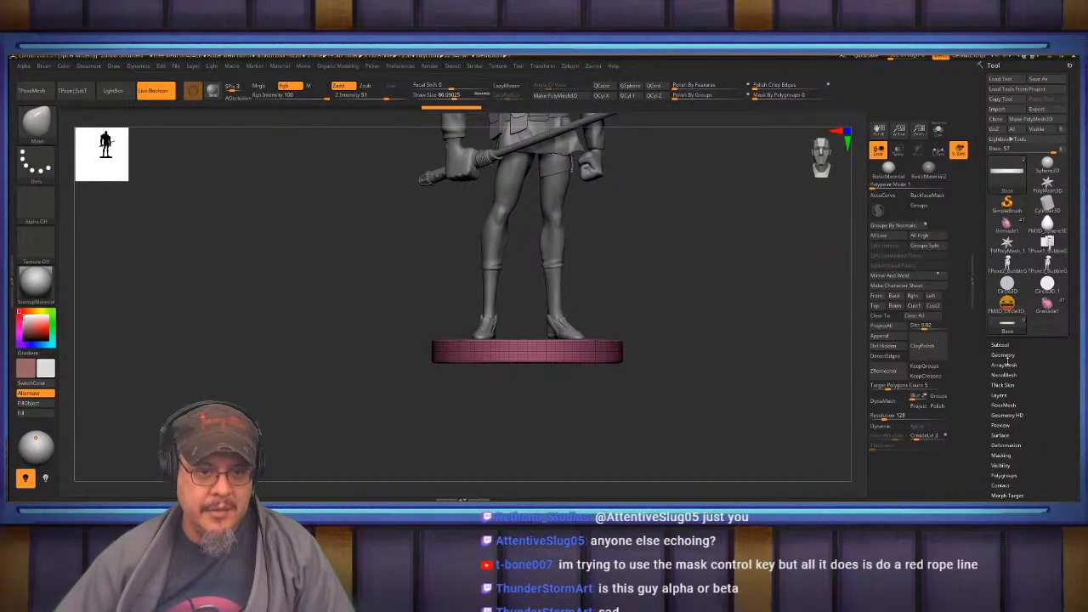
pyautogui.click(1004, 355)
pyautogui.click(1006, 386)
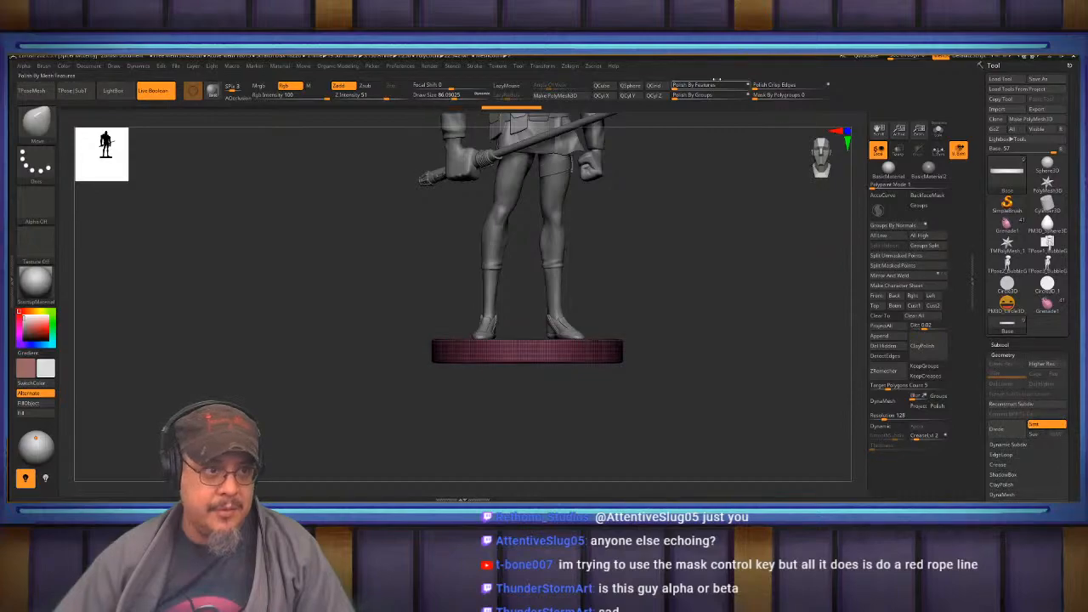
pyautogui.click(631, 98)
# Position the gizmo on the new Base cylinder, show its polyframe and adjust the cylinder beneath the feet.
pyautogui.keyDown('alt'); pyautogui.moveTo(693, 247); pyautogui.dragTo(706, 316); pyautogui.keyUp('alt')
pyautogui.press('w')
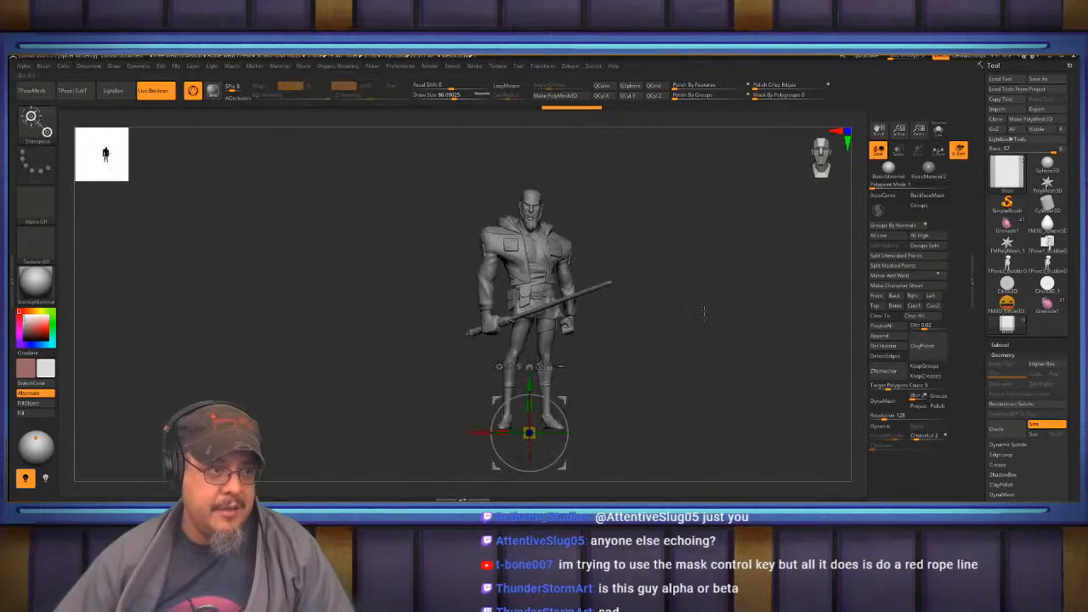
pyautogui.click(520, 367)
pyautogui.click(530, 151)
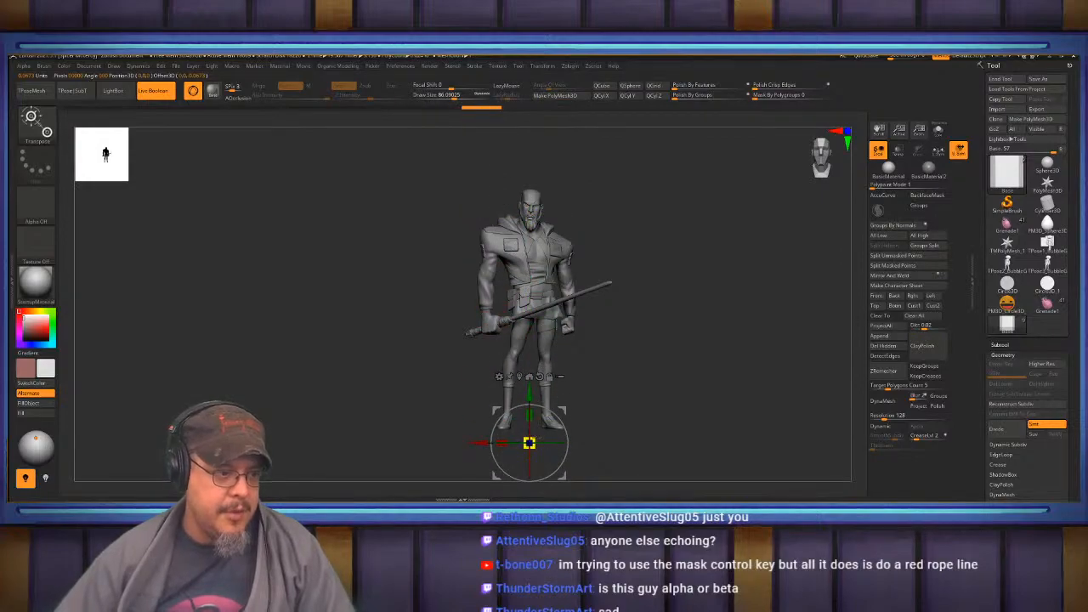
pyautogui.hotkey('shift', 'f')
pyautogui.moveTo(528, 442); pyautogui.dragTo(528, 415)
# Flatten the Base cylinder vertically to a scale of about 0.3 and raise it against the soles of the feet.
pyautogui.keyDown('alt'); pyautogui.moveTo(644, 428); pyautogui.dragTo(657, 343); pyautogui.keyUp('alt')
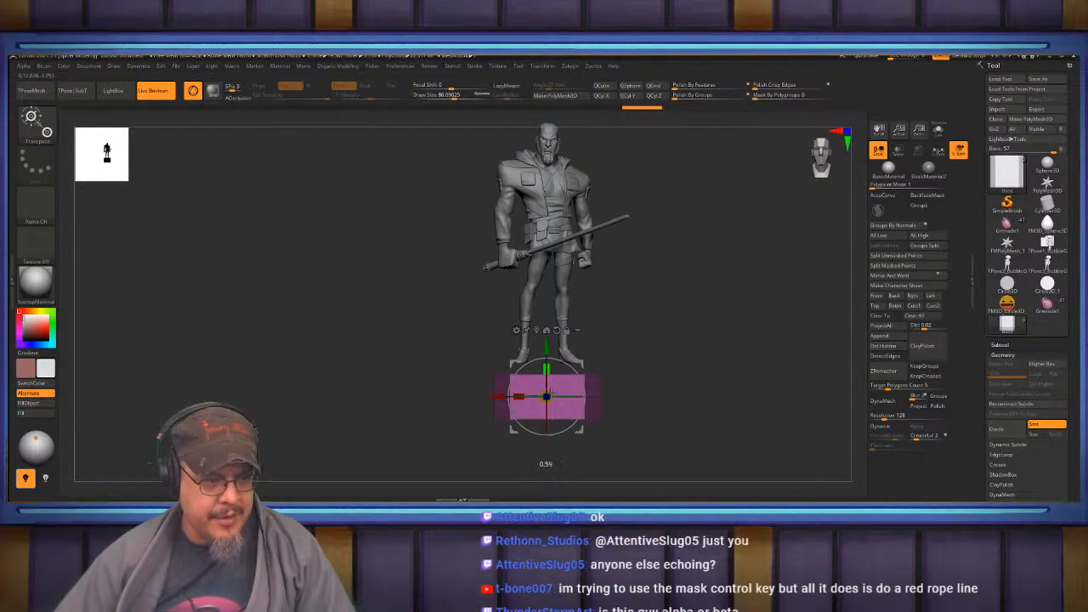
pyautogui.moveTo(550, 393); pyautogui.dragTo(553, 397)
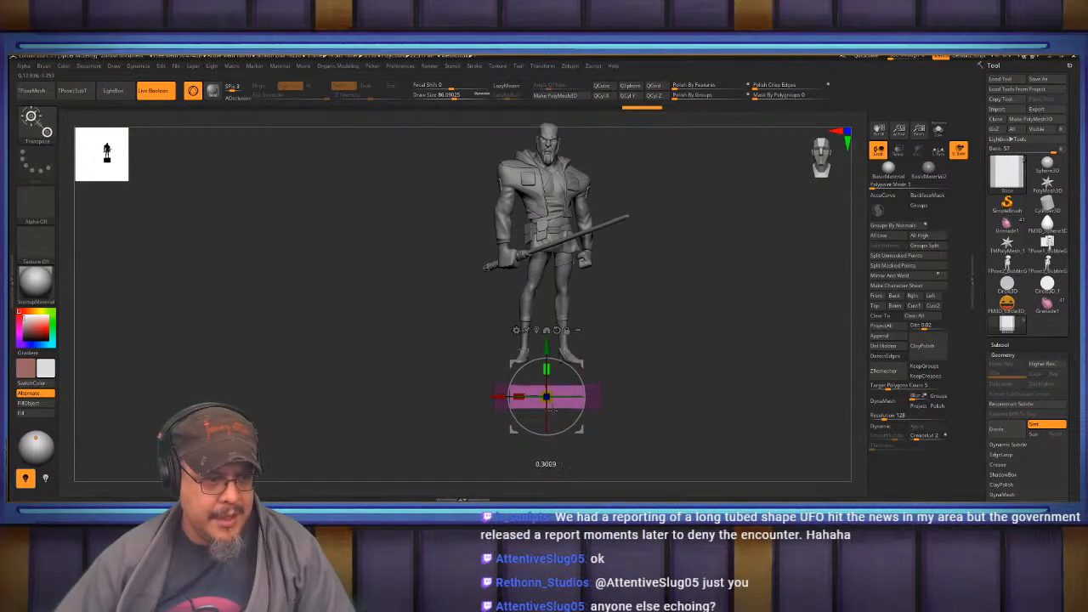
pyautogui.moveTo(550, 344); pyautogui.dragTo(549, 321)
pyautogui.press('q')
# Choose the ZModeler brush for editing the Base cylinder.
pyautogui.moveTo(646, 357); pyautogui.dragTo(717, 369)
pyautogui.press('b')
pyautogui.press('z')
pyautogui.press('m')
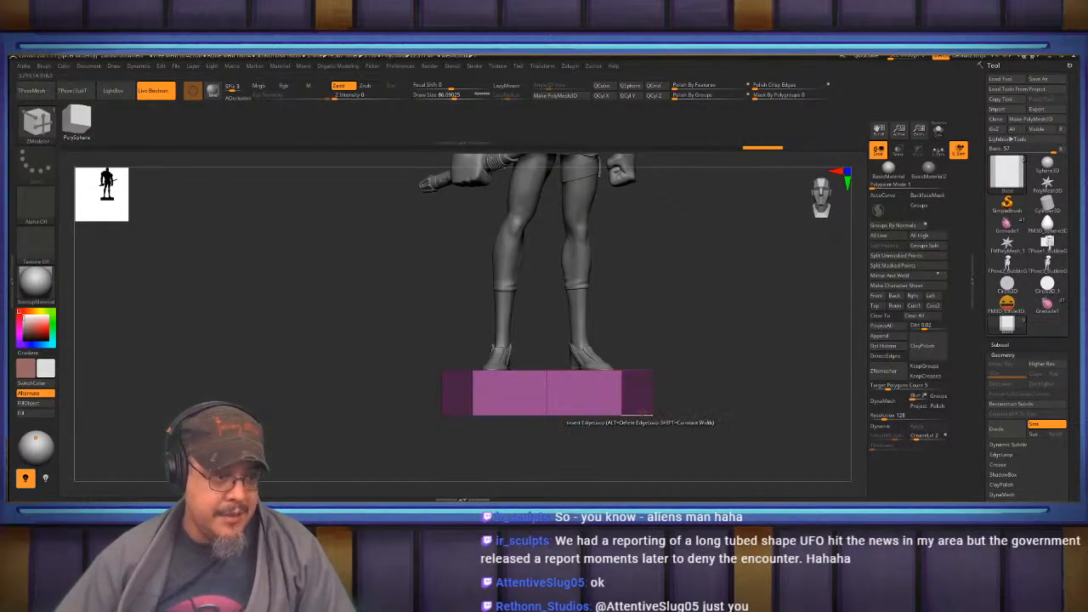
# Apply a taper deformer to the Base cylinder so its lower rim flares outward beneath the feet.
pyautogui.press('w')
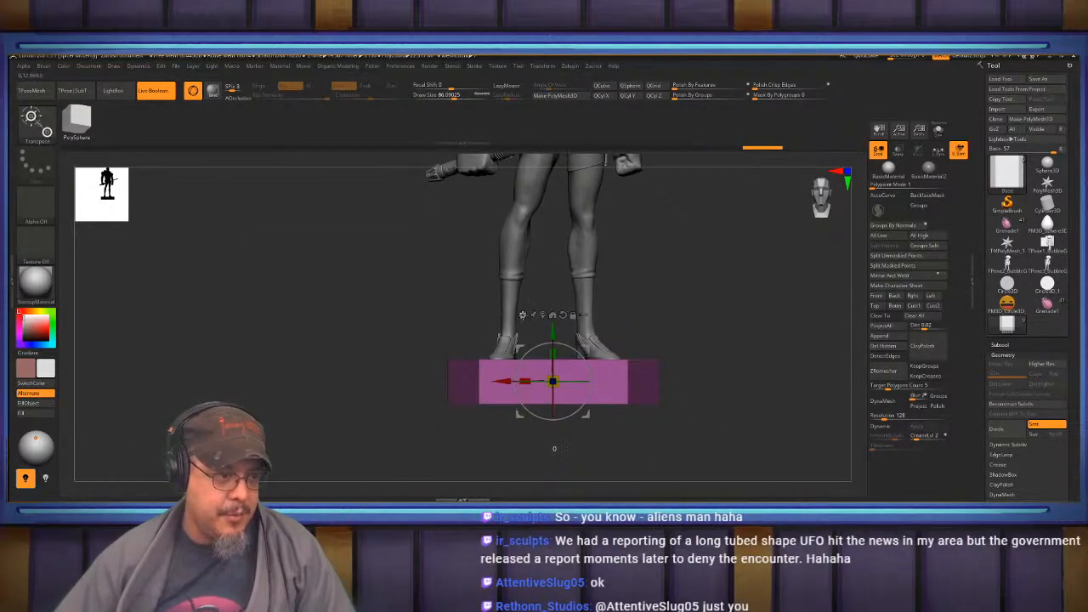
pyautogui.click(522, 314)
pyautogui.click(610, 403)
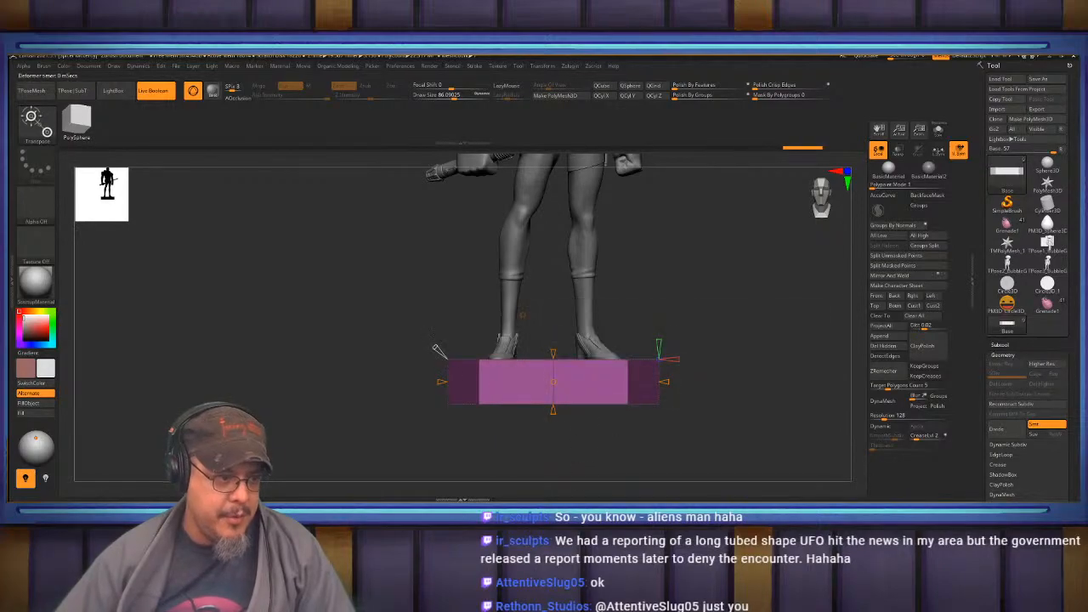
pyautogui.moveTo(553, 412); pyautogui.dragTo(552, 423)
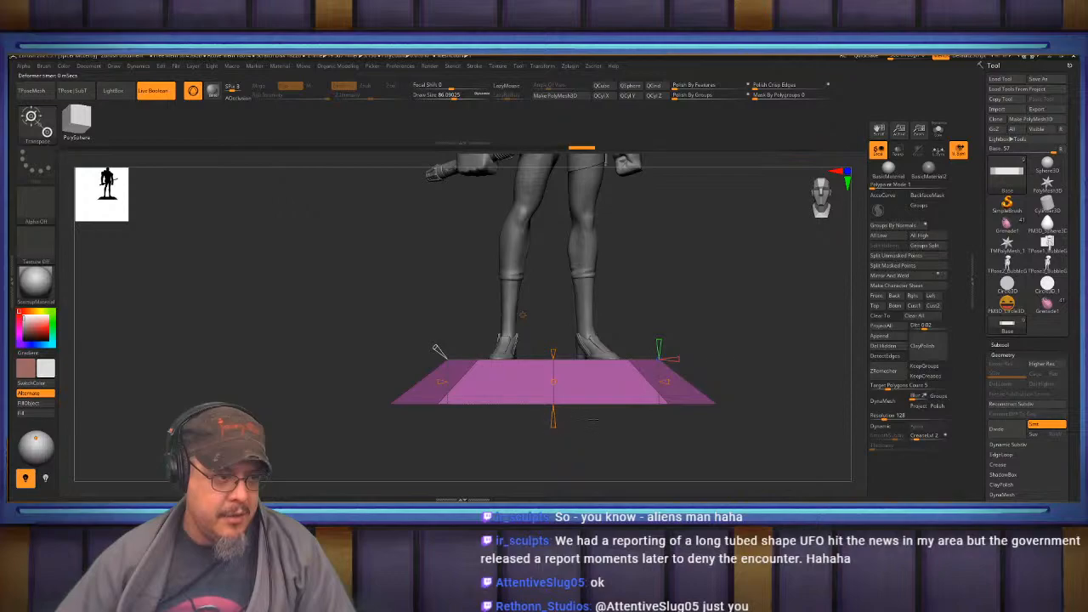
pyautogui.press('q')
pyautogui.moveTo(737, 299); pyautogui.dragTo(738, 346)
# Turn on dynamic subdivision for the tapered Base and select the ZModeler brush for working on its top face.
pyautogui.press('space')
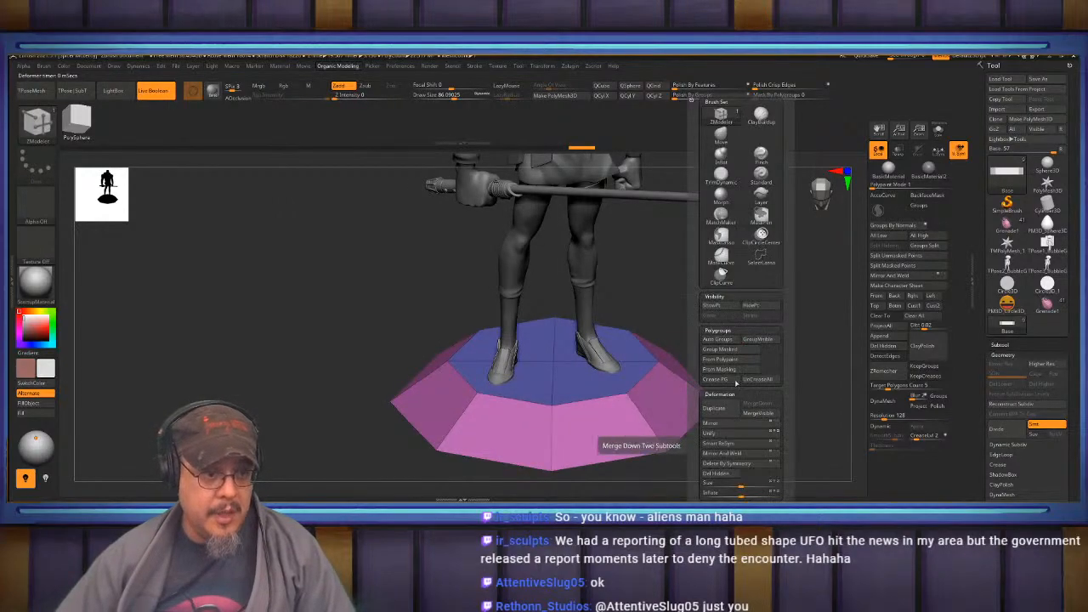
pyautogui.press('d')
pyautogui.moveTo(742, 334); pyautogui.dragTo(690, 228)
pyautogui.hotkey('shift', 'f')
pyautogui.hotkey('shift', 'f')
pyautogui.moveTo(747, 368); pyautogui.dragTo(750, 332)
pyautogui.press('b')
pyautogui.press('z')
pyautogui.press('m')
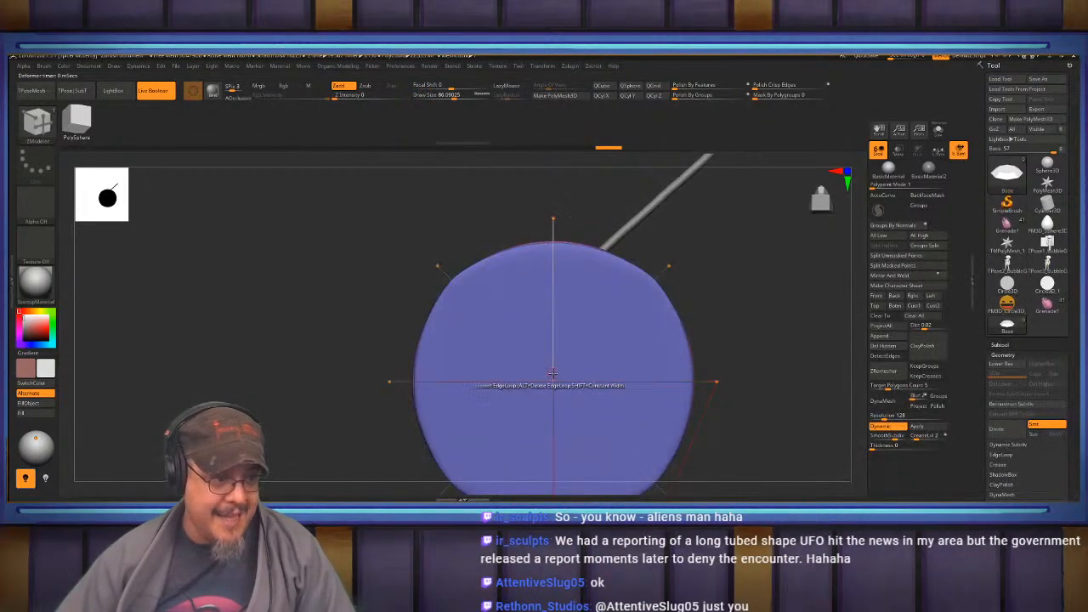
# Use the ZModeler Split point action on the Base's top centre point to create a concentric inner disc beneath the feet.
pyautogui.press('space')
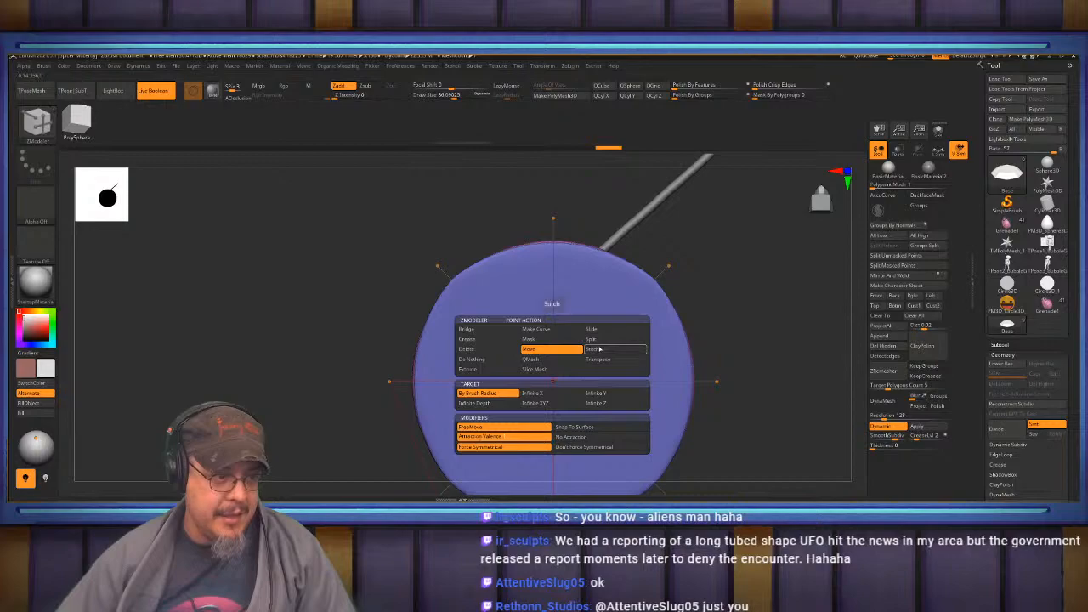
pyautogui.click(593, 339)
pyautogui.moveTo(553, 384)
pyautogui.mouseDown()
pyautogui.moveTo(638, 445)
pyautogui.moveTo(560, 401)
pyautogui.mouseUp()
pyautogui.hotkey('ctrl', 'z')
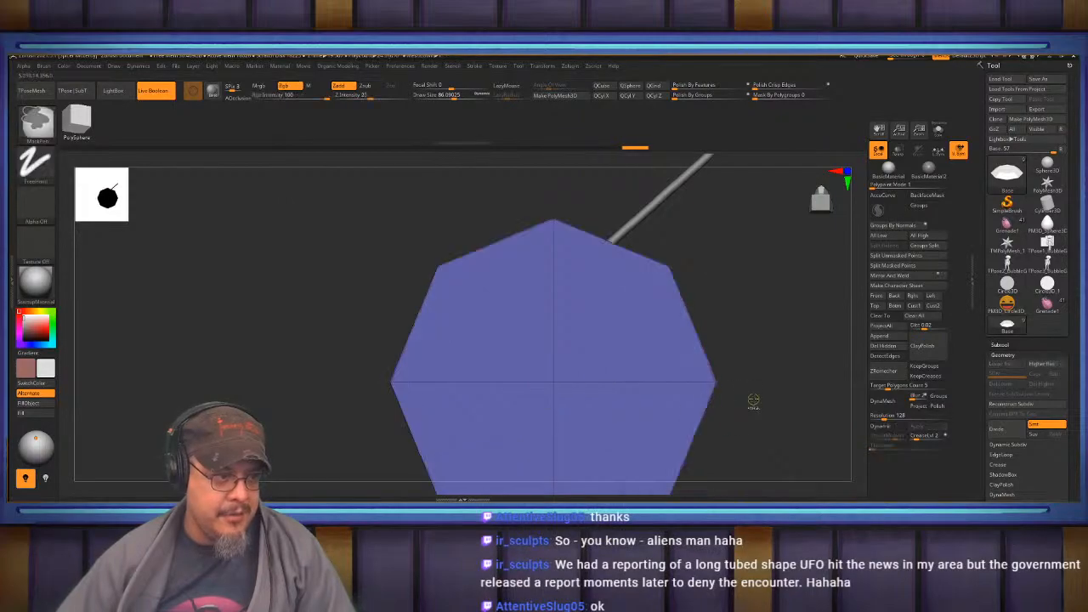
pyautogui.press('d')
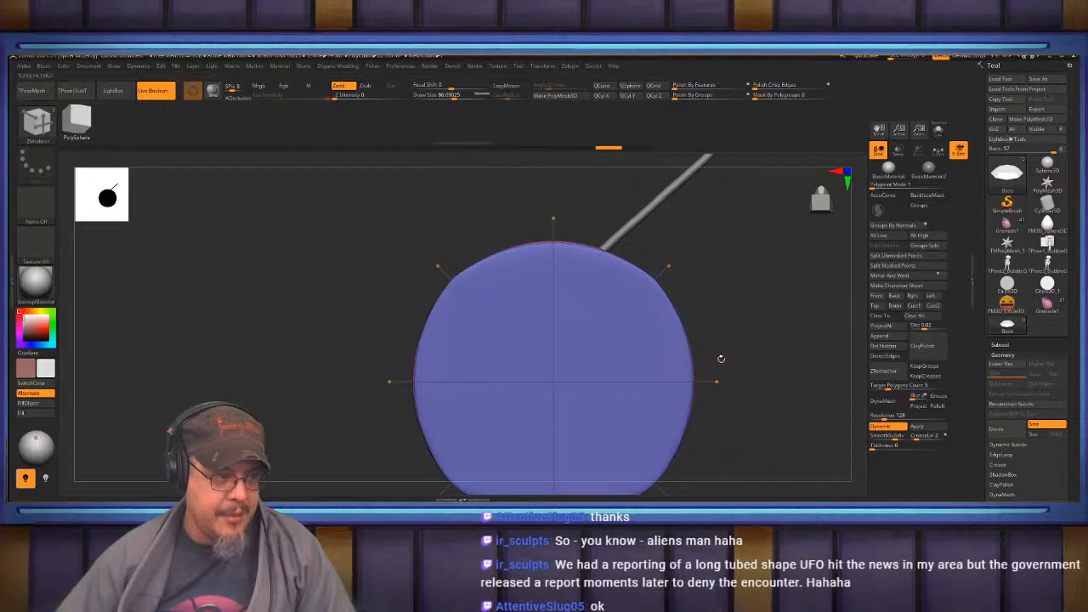
pyautogui.moveTo(553, 384); pyautogui.dragTo(658, 445)
pyautogui.moveTo(815, 302); pyautogui.dragTo(815, 476)
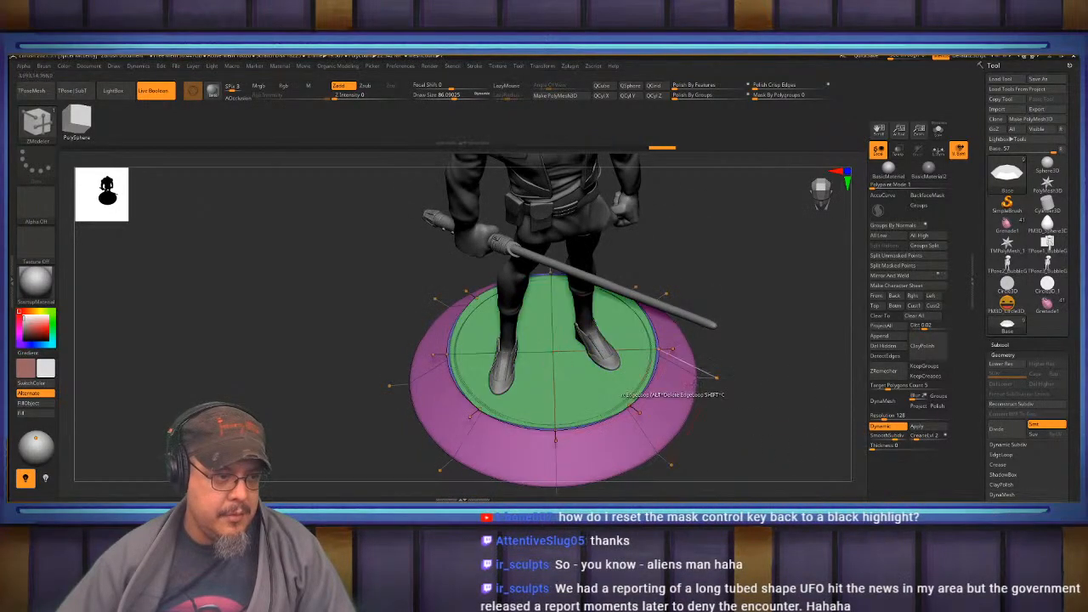
pyautogui.moveTo(553, 350); pyautogui.dragTo(595, 356)
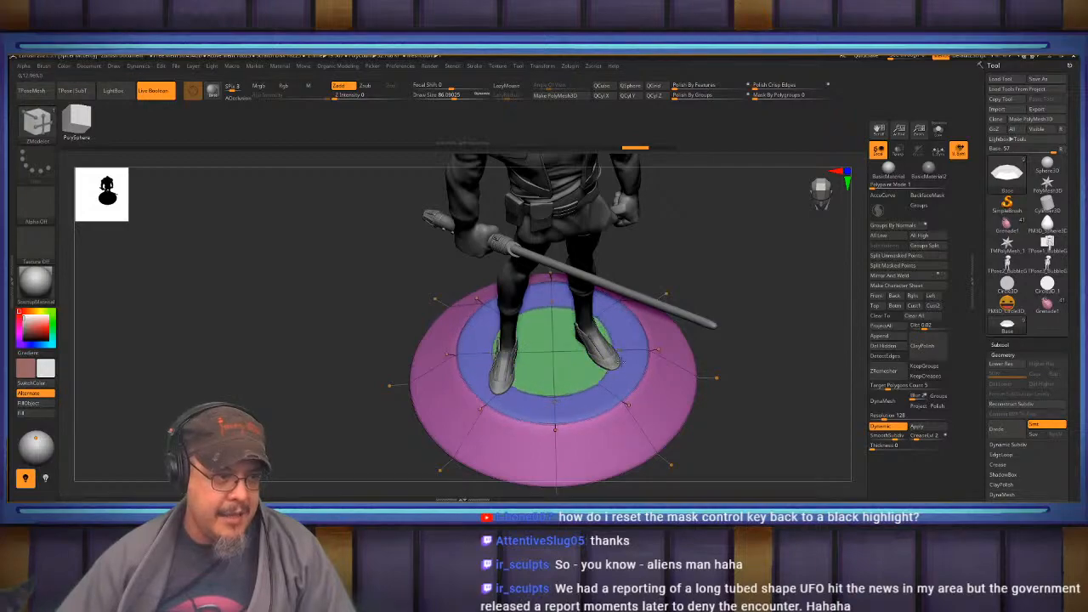
# Flatten the Base slightly and adjust its height so its top sits against the soles of the feet.
pyautogui.keyDown('shift'); pyautogui.moveTo(750, 417); pyautogui.dragTo(750, 341); pyautogui.keyUp('shift')
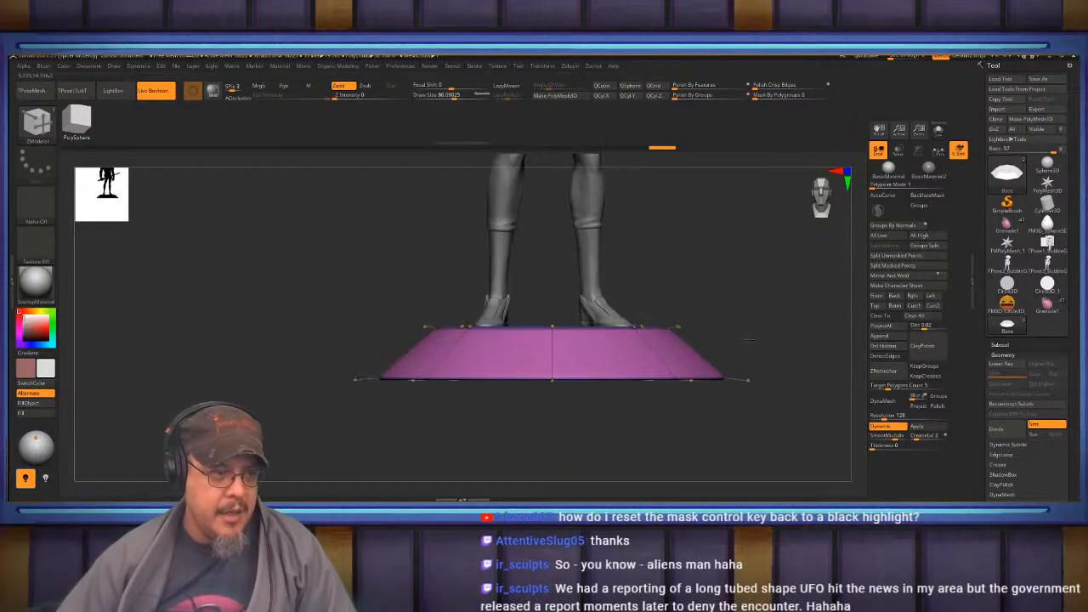
pyautogui.press('w')
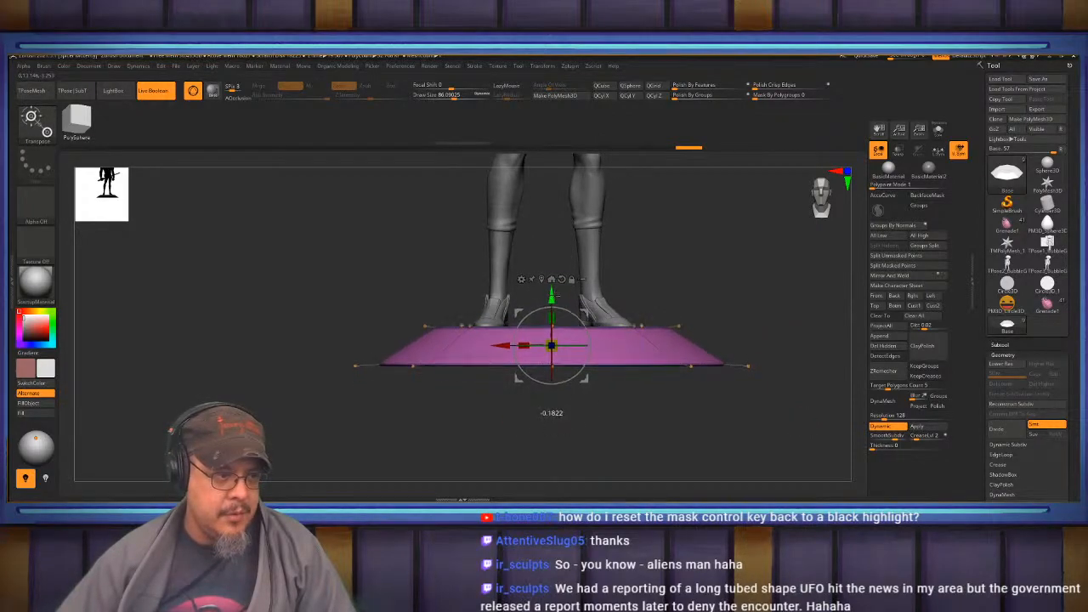
pyautogui.moveTo(555, 296); pyautogui.dragTo(554, 297)
pyautogui.press('q')
pyautogui.moveTo(695, 279)
pyautogui.mouseDown()
pyautogui.moveTo(715, 304)
pyautogui.moveTo(718, 348)
pyautogui.mouseUp()
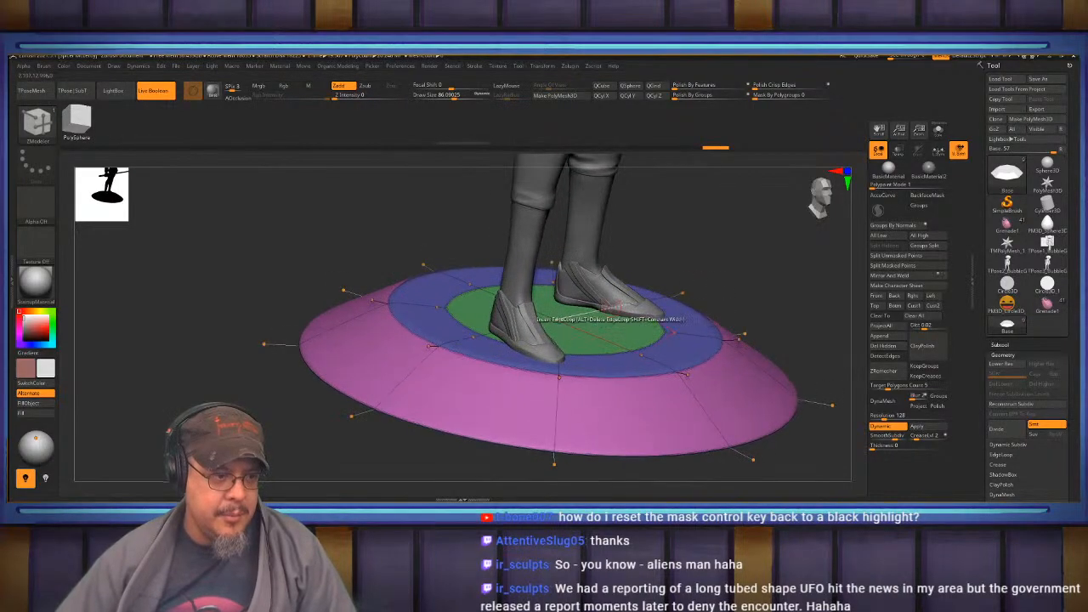
pyautogui.press('w')
pyautogui.moveTo(558, 295); pyautogui.dragTo(557, 300)
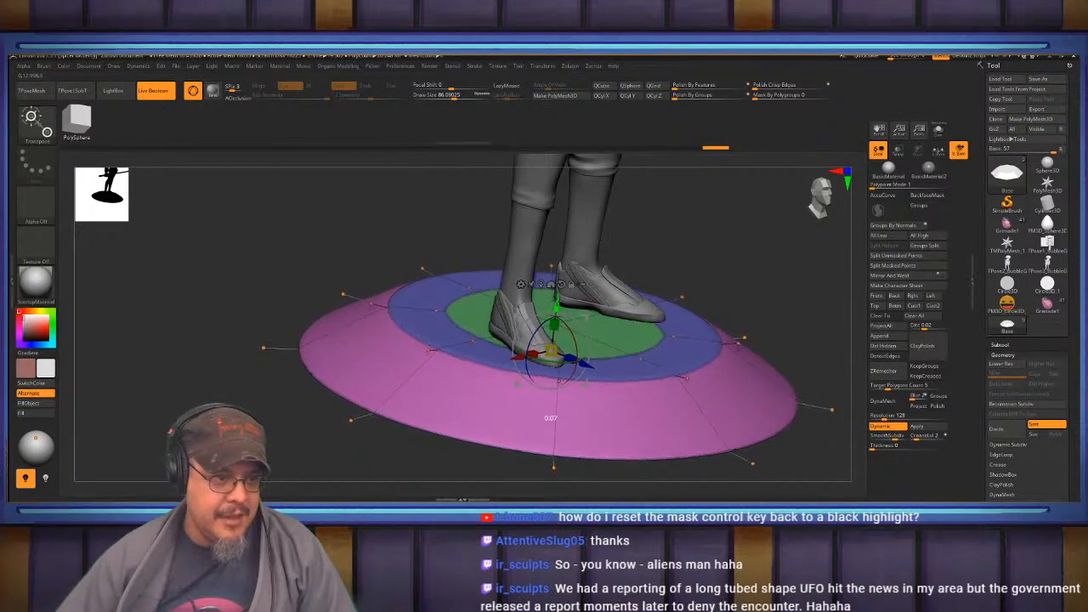
# Insert an edge loop around the sloped side of the Base just below its upper rim.
pyautogui.press('q')
pyautogui.moveTo(713, 308)
pyautogui.mouseDown()
pyautogui.moveTo(752, 291)
pyautogui.moveTo(780, 259)
pyautogui.moveTo(731, 247)
pyautogui.moveTo(752, 287)
pyautogui.moveTo(781, 294)
pyautogui.moveTo(783, 269)
pyautogui.mouseUp()
pyautogui.hotkey('shift', 'f')
pyautogui.hotkey('shift', 'f')
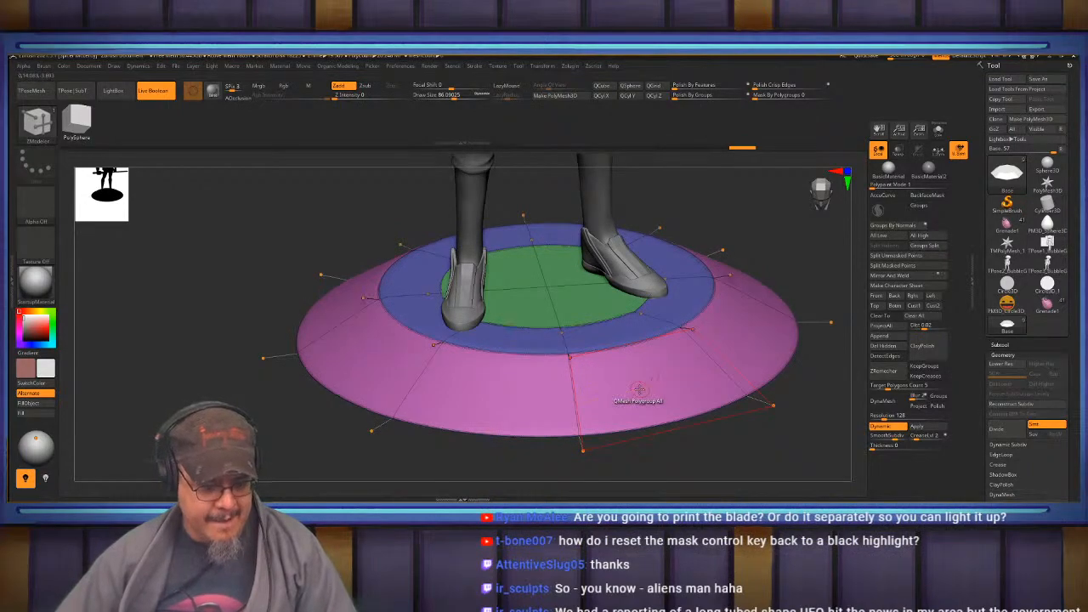
pyautogui.moveTo(574, 387); pyautogui.dragTo(573, 374)
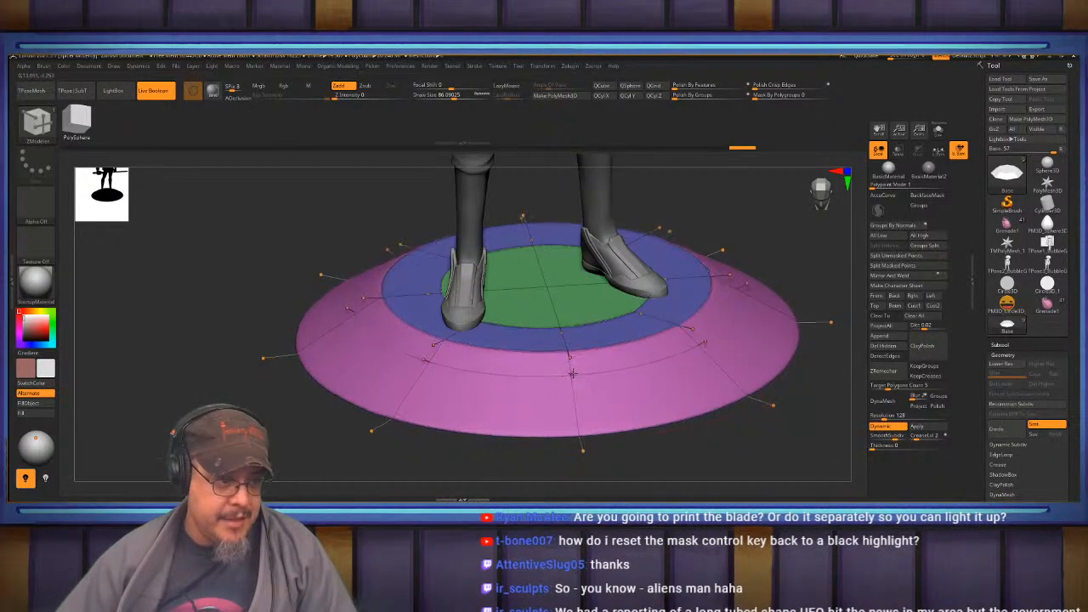
pyautogui.hotkey('shift', 'f')
pyautogui.moveTo(817, 431); pyautogui.dragTo(821, 420)
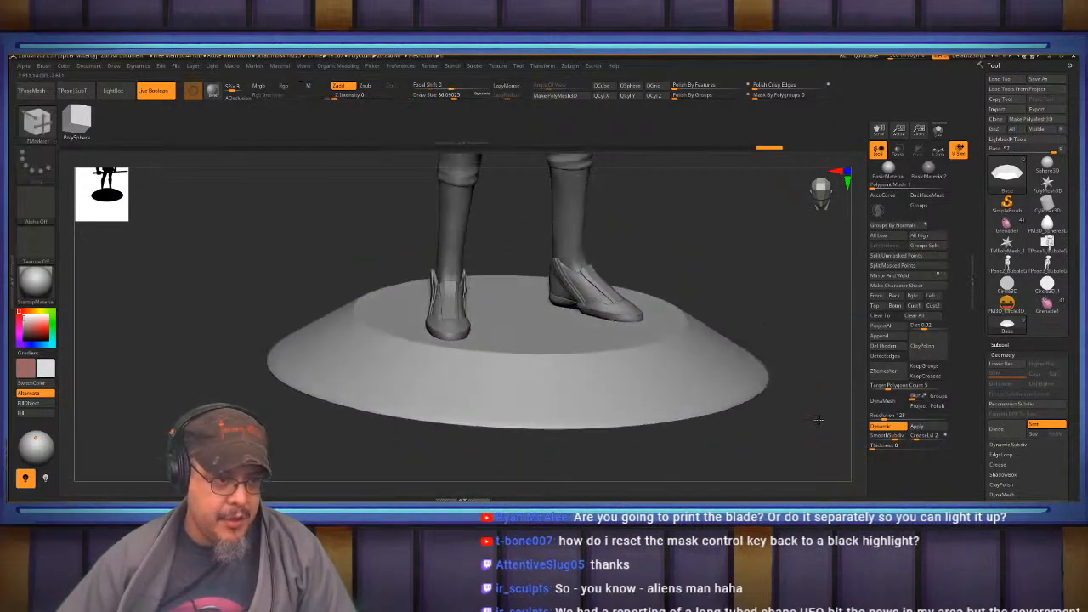
# Try a supporting edge loop just above the Base's lower rim, with dynamic subdivision on and off.
pyautogui.hotkey('shift', 'f')
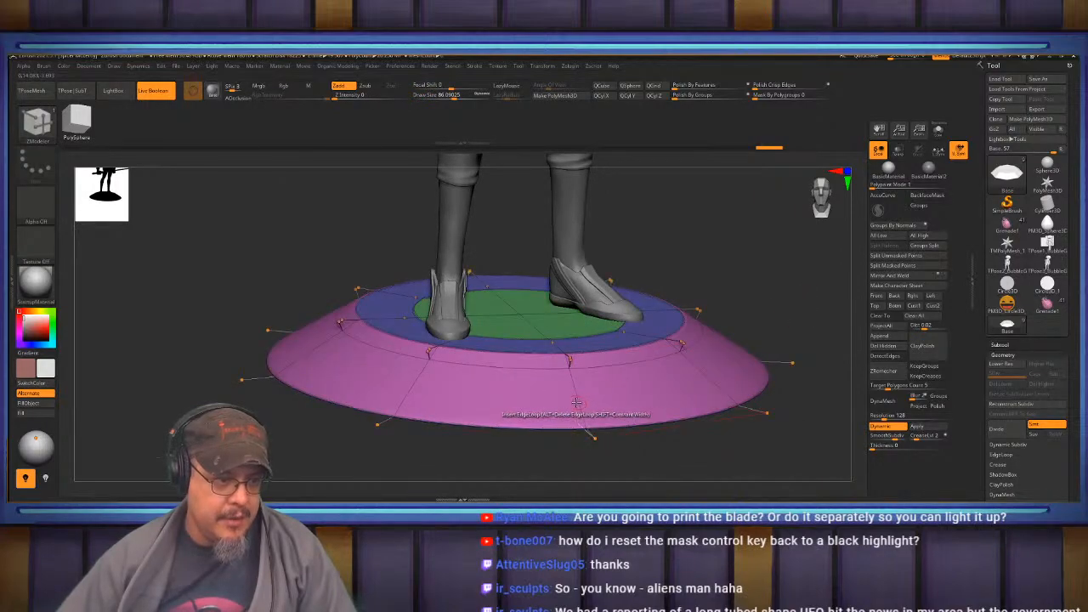
pyautogui.moveTo(579, 402); pyautogui.dragTo(592, 486)
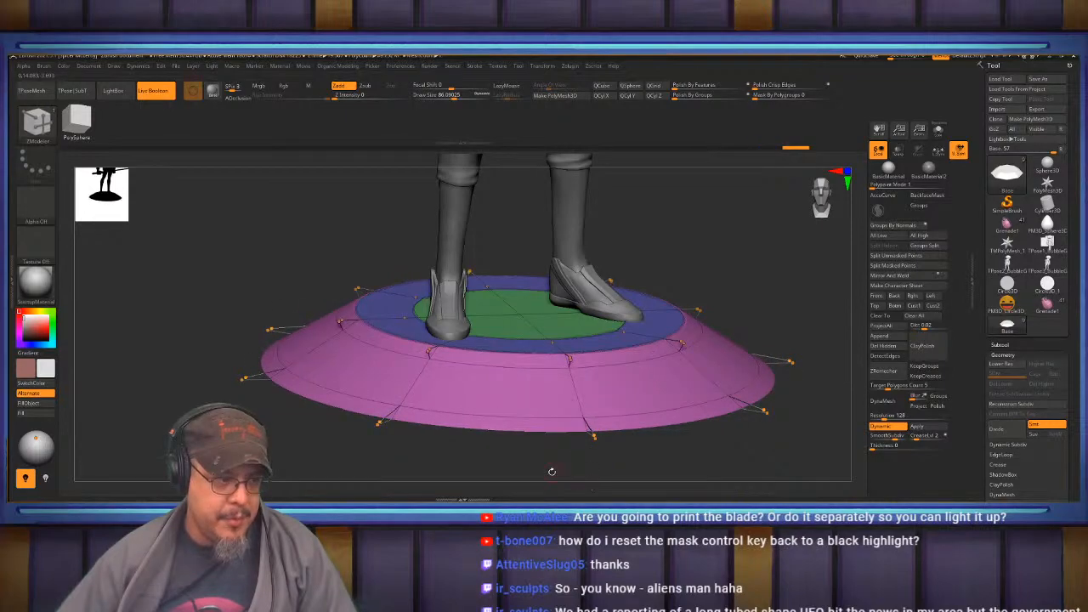
pyautogui.hotkey('shift', 'f')
pyautogui.hotkey('shift', 'd')
pyautogui.hotkey('shift', 'f')
pyautogui.keyDown('alt'); pyautogui.moveTo(558, 457); pyautogui.dragTo(599, 410); pyautogui.keyUp('alt')
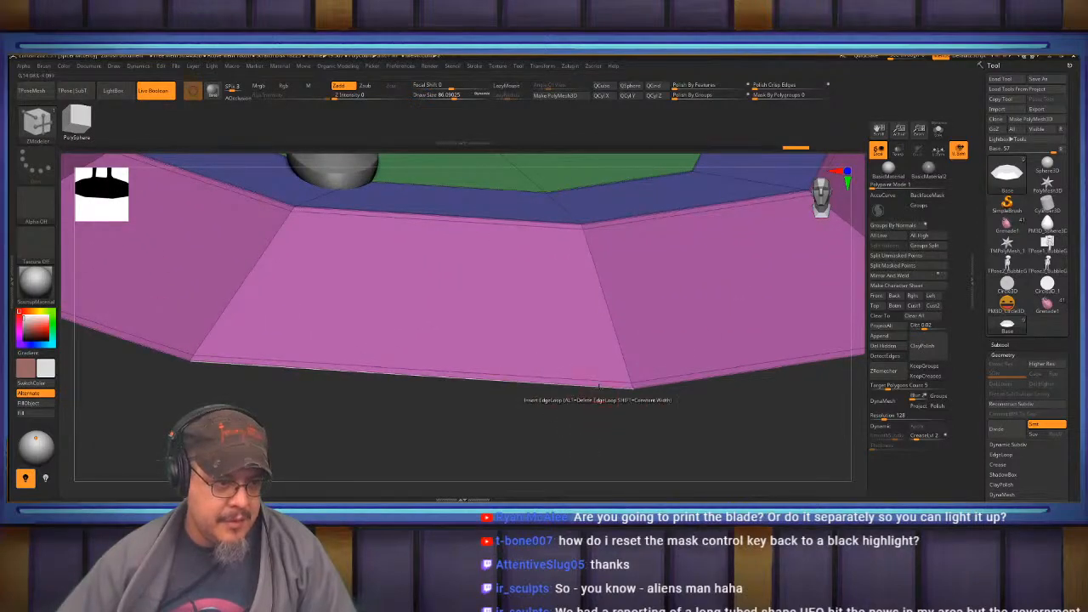
pyautogui.moveTo(535, 448); pyautogui.dragTo(557, 351)
pyautogui.press('d')
pyautogui.press('f')
pyautogui.moveTo(727, 349); pyautogui.dragTo(661, 431)
pyautogui.moveTo(539, 408)
pyautogui.mouseDown()
pyautogui.moveTo(459, 393)
pyautogui.moveTo(500, 446)
pyautogui.moveTo(475, 435)
pyautogui.moveTo(529, 473)
pyautogui.mouseUp()
# Bevel the complete lower outer edge loop of the Base with ZModeler and check the rim with dynamic subdivision on.
pyautogui.press('b')
pyautogui.press('z')
pyautogui.press('m')
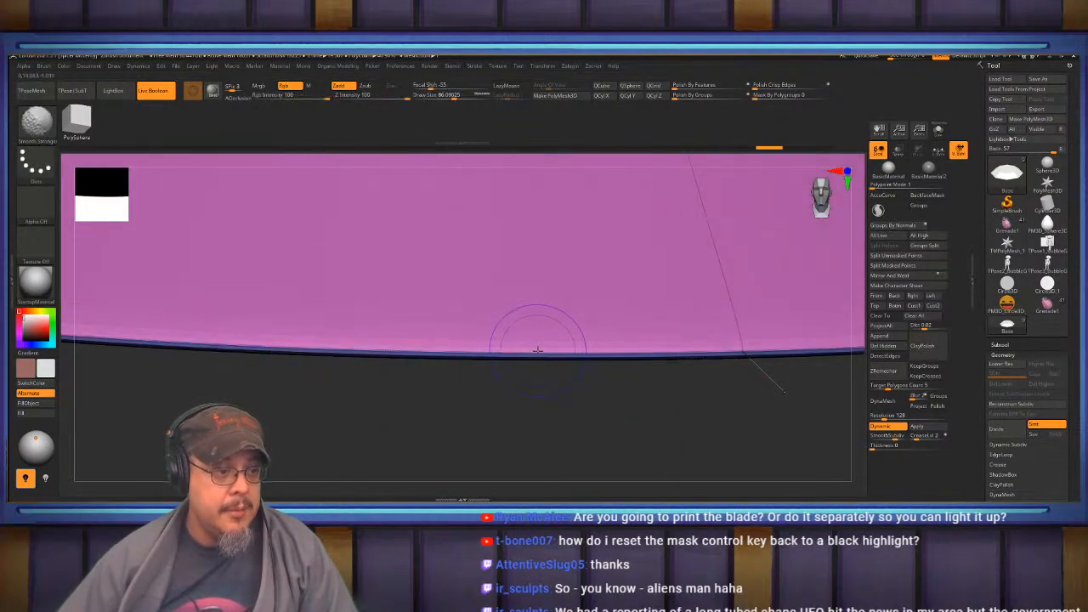
pyautogui.press('space')
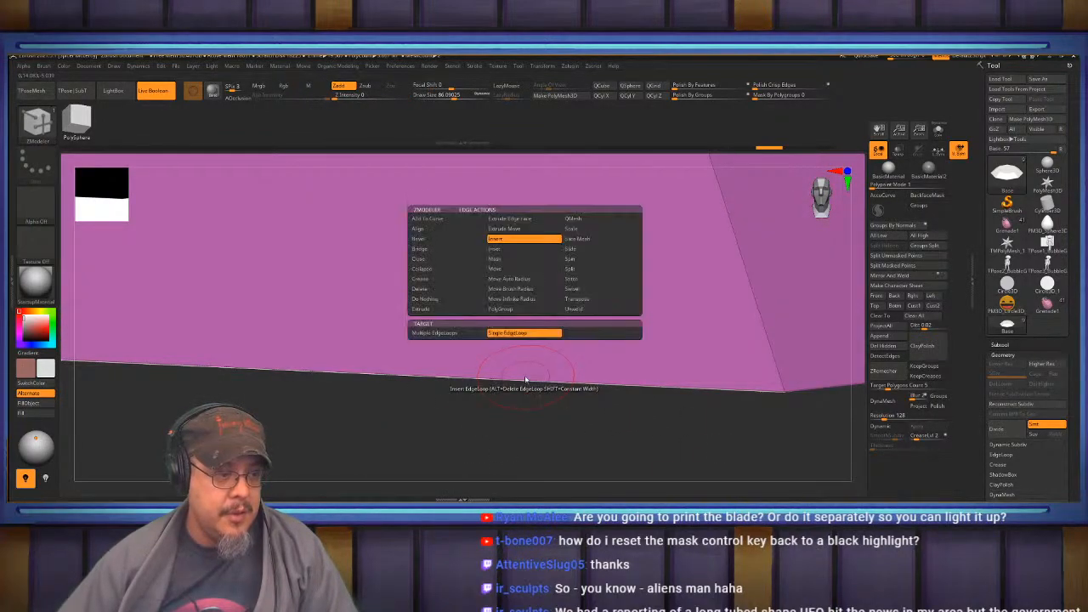
pyautogui.click(430, 239)
pyautogui.moveTo(518, 372); pyautogui.dragTo(522, 415)
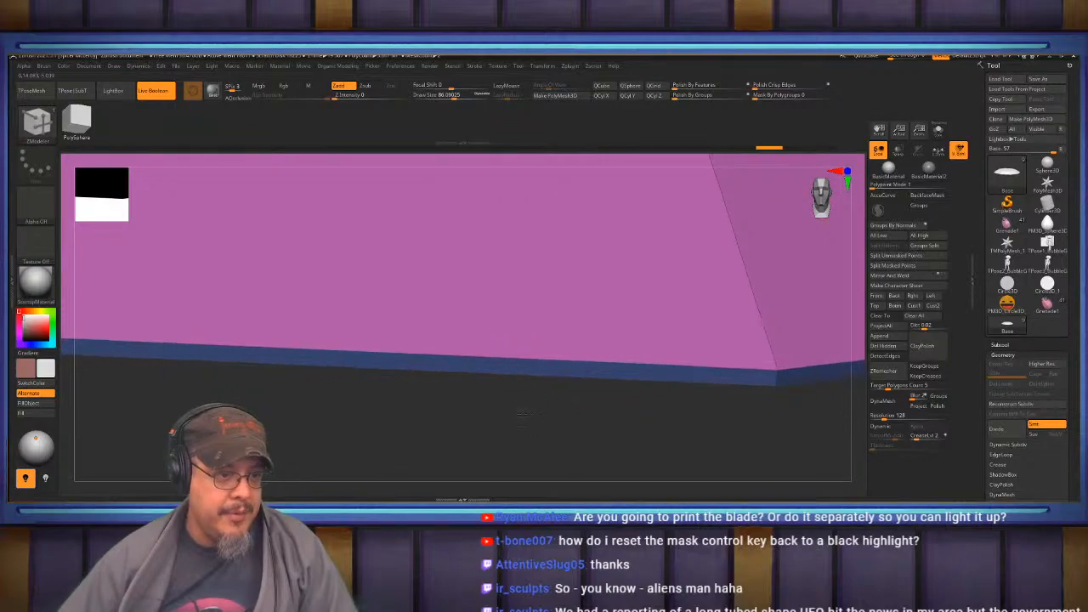
pyautogui.press('space')
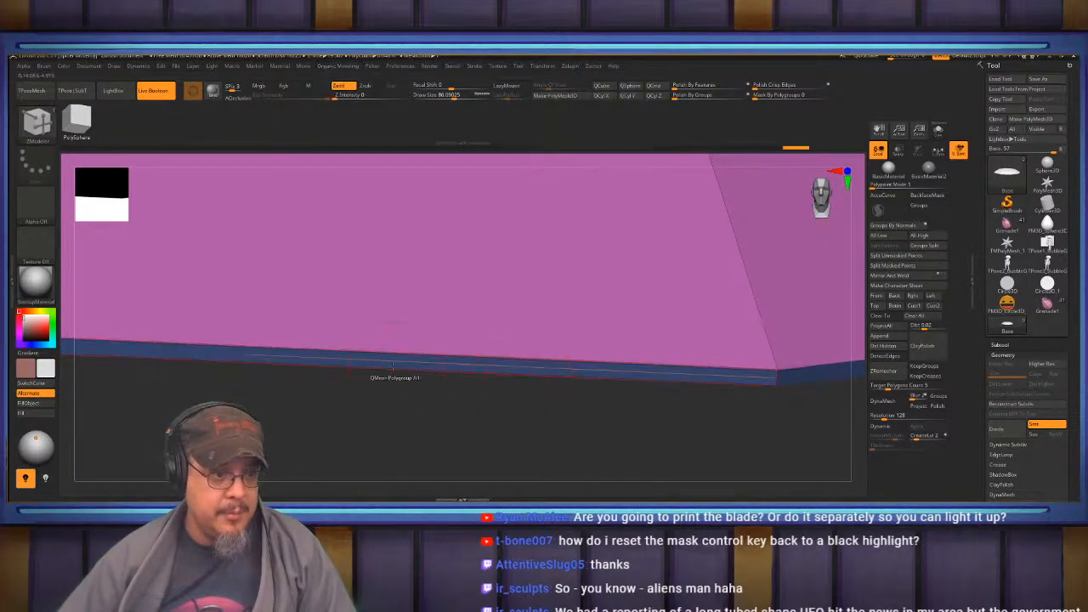
pyautogui.press('d')
pyautogui.moveTo(560, 450); pyautogui.dragTo(612, 433)
pyautogui.press('f')
pyautogui.hotkey('shift', 'f')
pyautogui.keyDown('alt'); pyautogui.moveTo(779, 463); pyautogui.dragTo(748, 423); pyautogui.keyUp('alt')
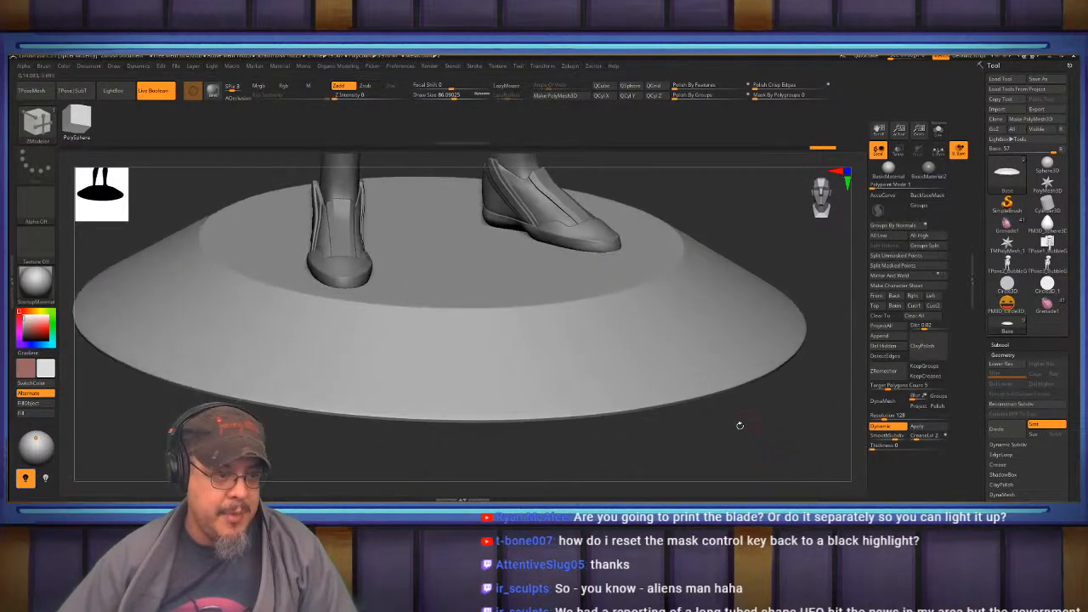
# Insert single edge loops around the lower and middle parts of the Base's sloped side.
pyautogui.hotkey('shift', 'f')
pyautogui.press('space')
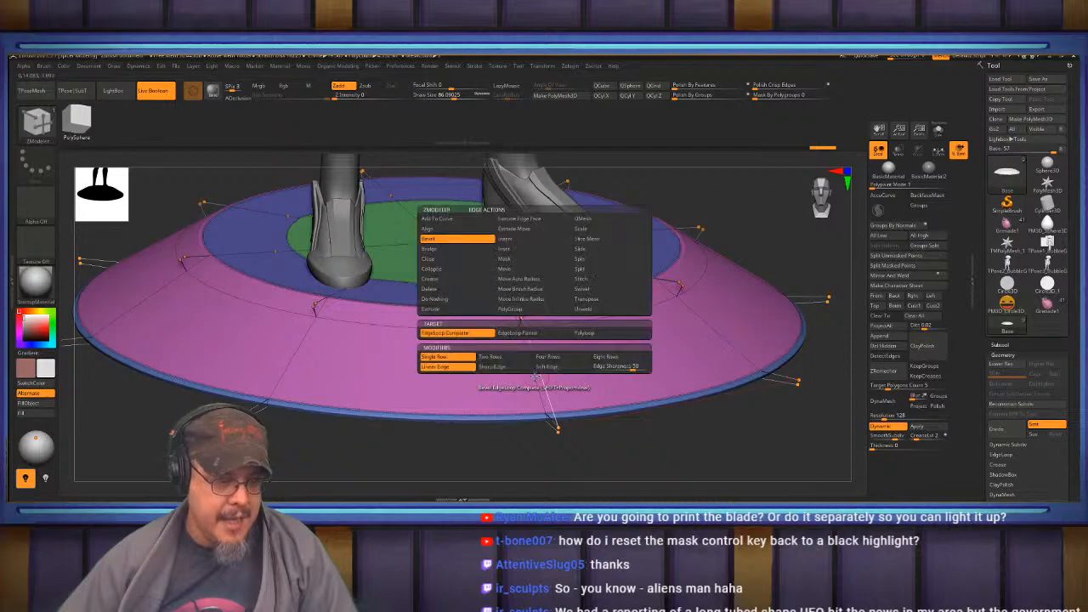
pyautogui.click(516, 248)
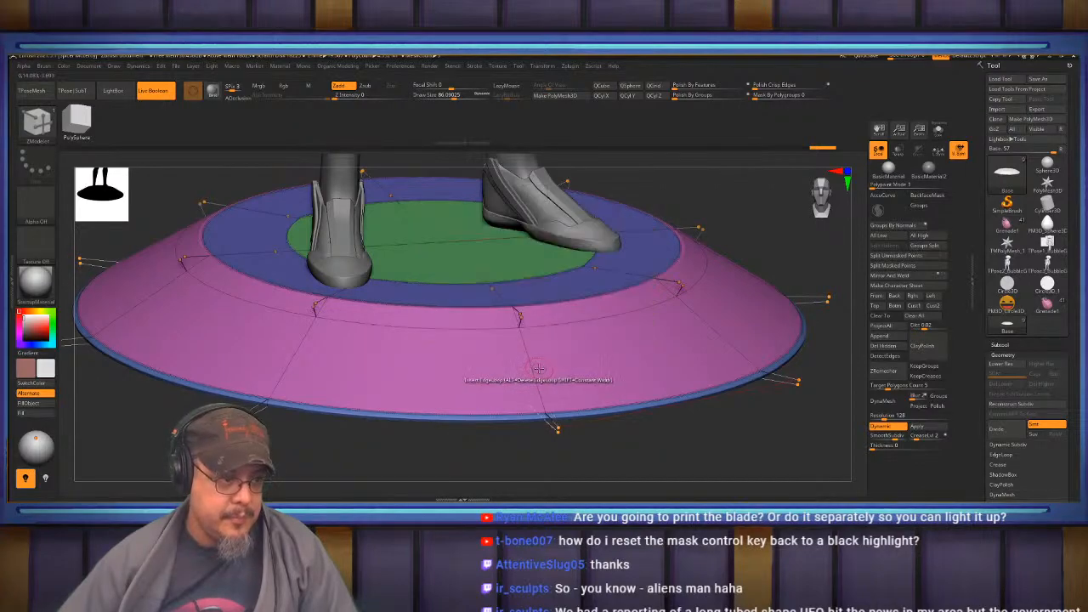
pyautogui.click(539, 391)
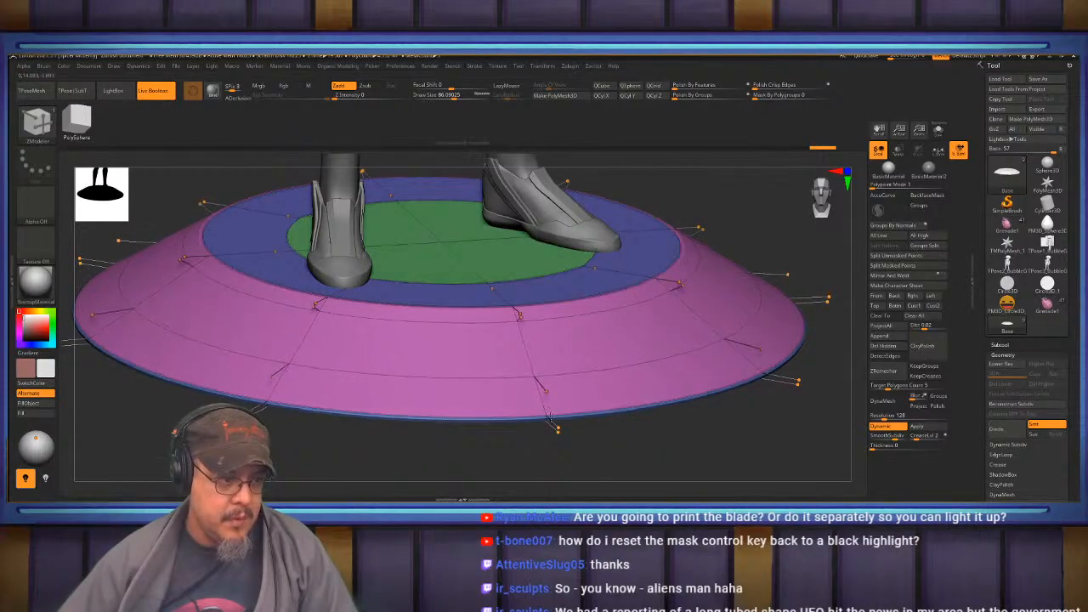
pyautogui.hotkey('shift', 'f')
pyautogui.moveTo(505, 480); pyautogui.dragTo(658, 466)
pyautogui.hotkey('shift', 'f')
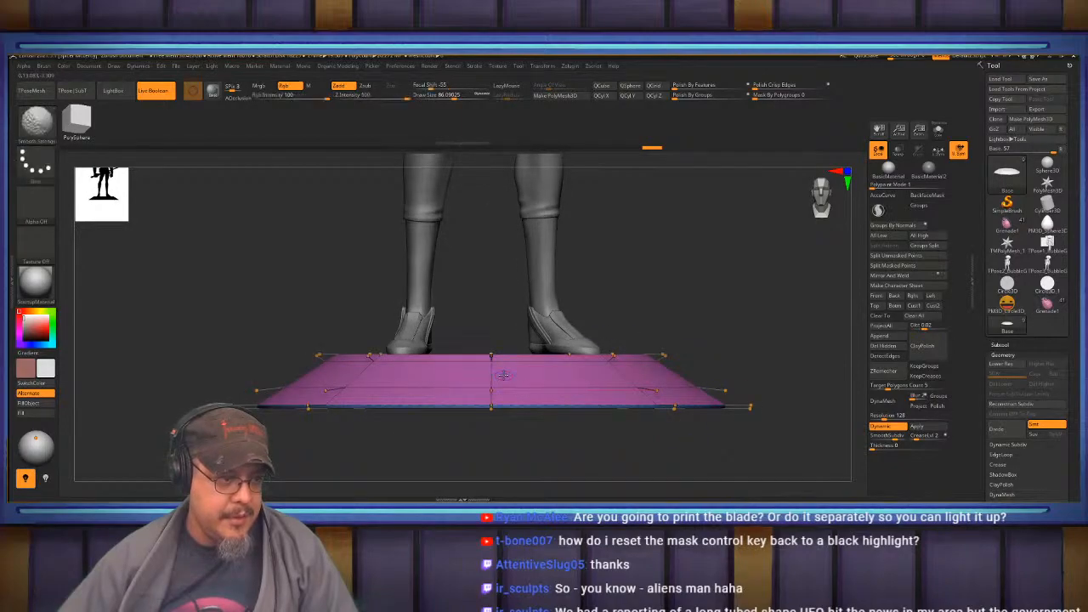
pyautogui.hotkey('shift', 'f')
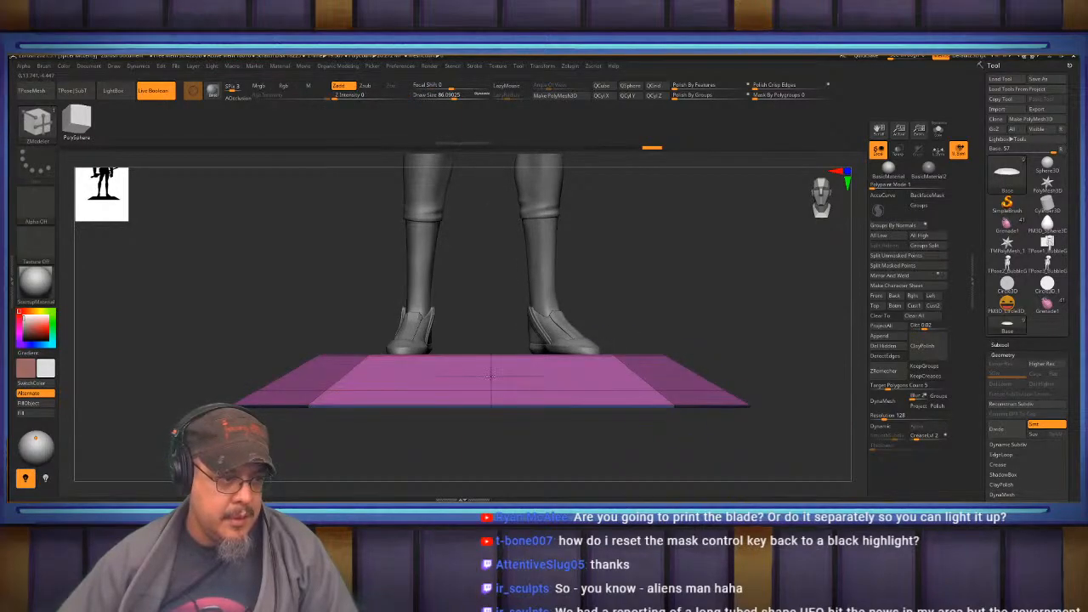
# Mask the Base except for the edge loop midway down its side and scale that loop inward to about 0.91.
pyautogui.moveTo(225, 364)
pyautogui.keyDown('ctrl'); pyautogui.mouseDown()
pyautogui.moveTo(740, 368)
pyautogui.moveTo(826, 382)
pyautogui.mouseUp(); pyautogui.keyUp('ctrl')
pyautogui.press('w')
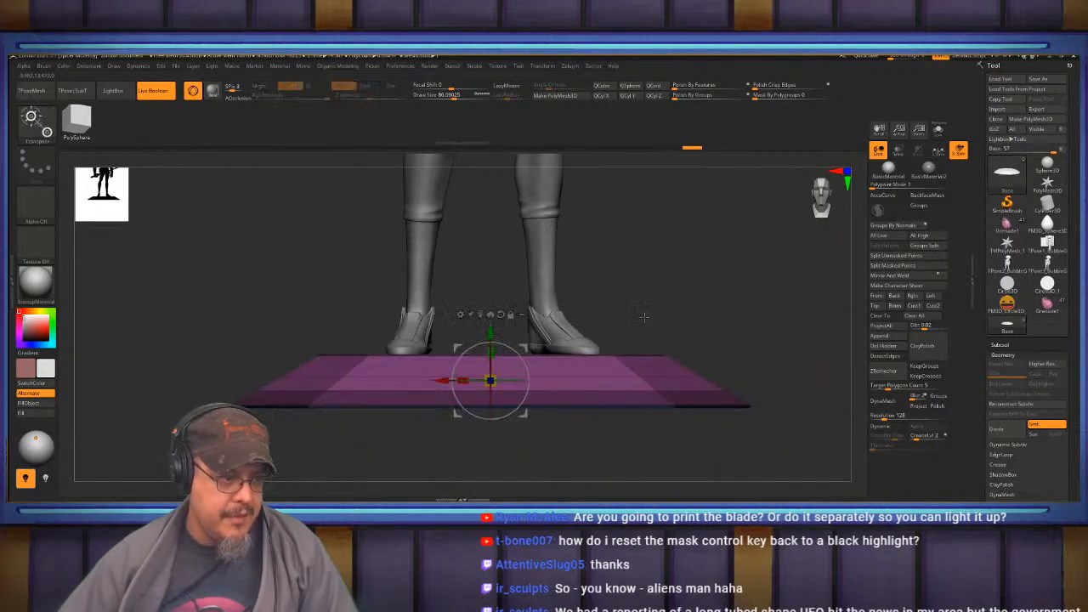
pyautogui.click(480, 314)
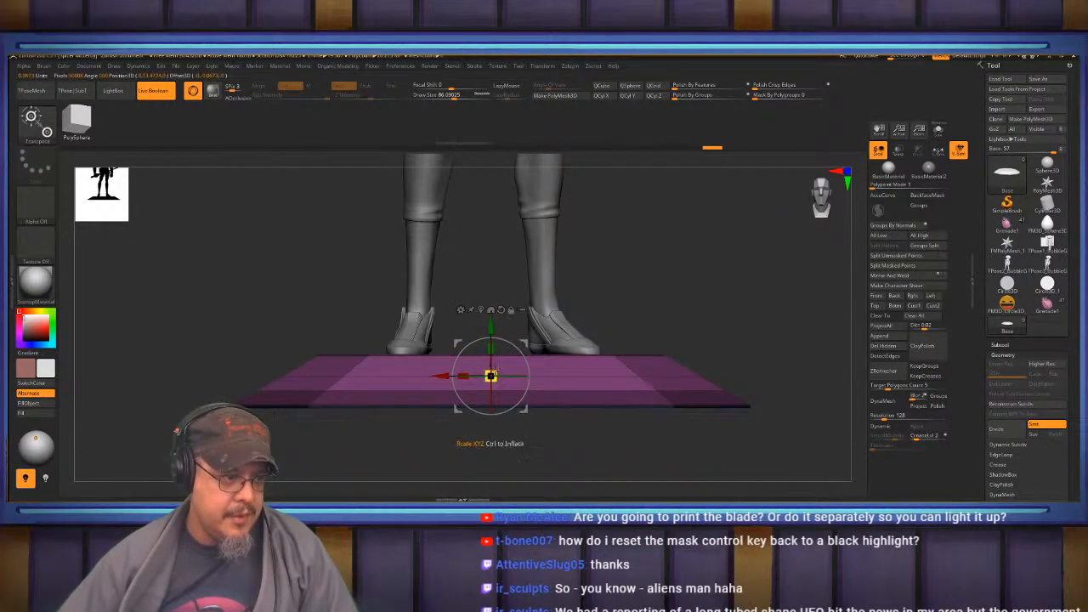
pyautogui.press('d')
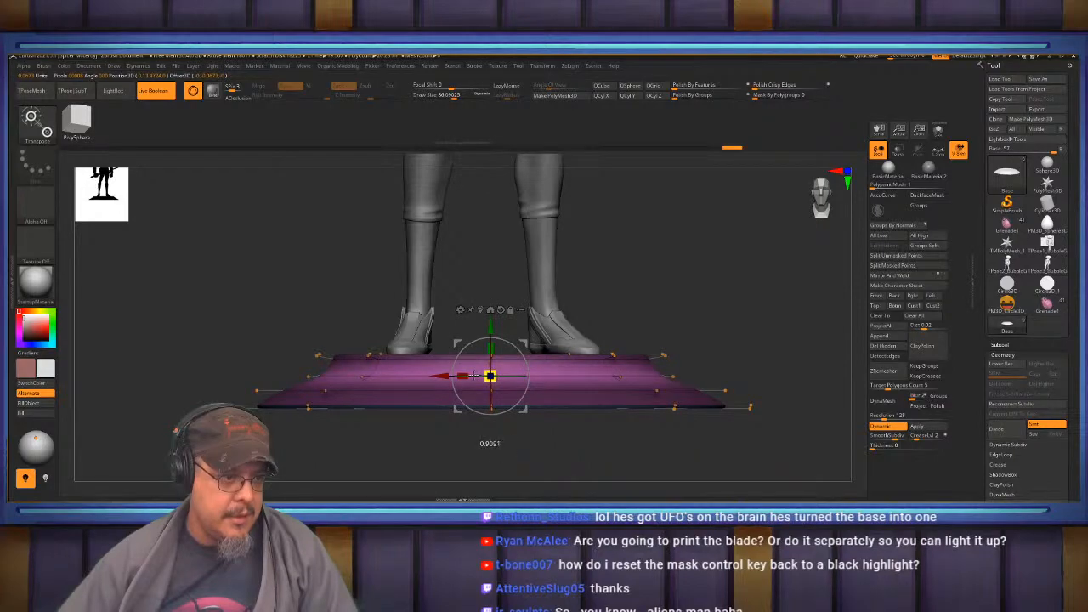
pyautogui.press('q')
pyautogui.moveTo(685, 304)
pyautogui.mouseDown()
pyautogui.moveTo(723, 325)
pyautogui.moveTo(714, 298)
pyautogui.moveTo(631, 298)
pyautogui.moveTo(642, 348)
pyautogui.moveTo(671, 334)
pyautogui.moveTo(633, 344)
pyautogui.moveTo(620, 334)
pyautogui.moveTo(619, 290)
pyautogui.moveTo(620, 324)
pyautogui.moveTo(645, 363)
pyautogui.moveTo(660, 330)
pyautogui.moveTo(658, 278)
pyautogui.mouseUp()
pyautogui.hotkey('shift', 'f')
pyautogui.hotkey('shift', 'f')
# Mask part of the Base's side, shift the unmasked loops slightly in height and clear the mask.
pyautogui.keyDown('ctrl'); pyautogui.moveTo(703, 434); pyautogui.dragTo(270, 367); pyautogui.keyUp('ctrl')
pyautogui.press('w')
pyautogui.moveTo(498, 303); pyautogui.dragTo(498, 316)
pyautogui.press('q')
pyautogui.keyDown('alt'); pyautogui.moveTo(694, 326); pyautogui.dragTo(736, 347); pyautogui.keyUp('alt')
pyautogui.keyDown('ctrl'); pyautogui.moveTo(747, 328); pyautogui.dragTo(768, 363); pyautogui.keyUp('ctrl')
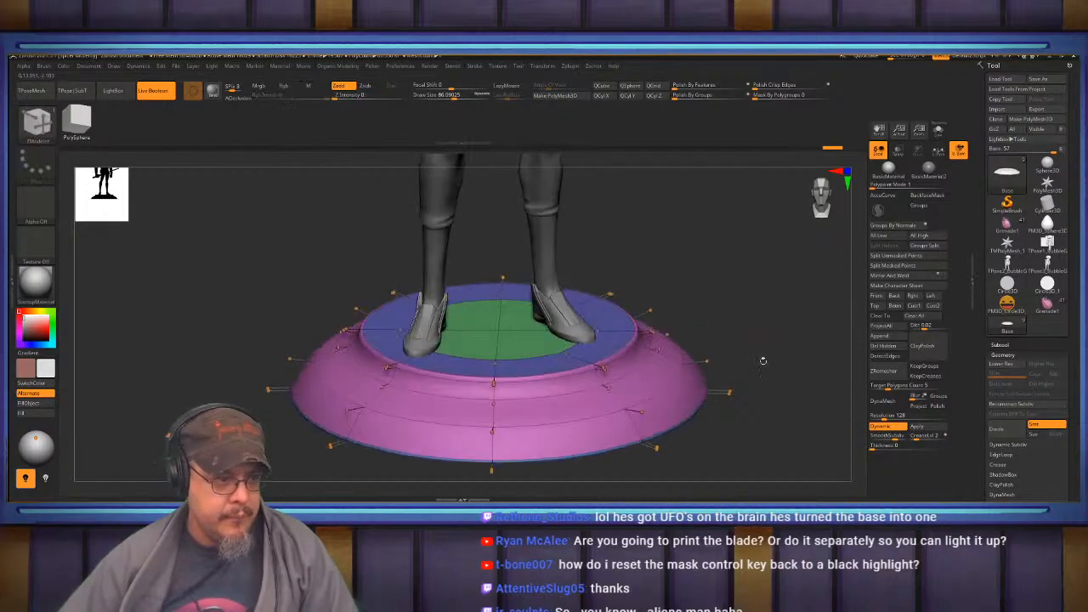
# Crease a complete edge loop on the Base with ZModeler, set the crease level to 3 and check its profile.
pyautogui.press('space')
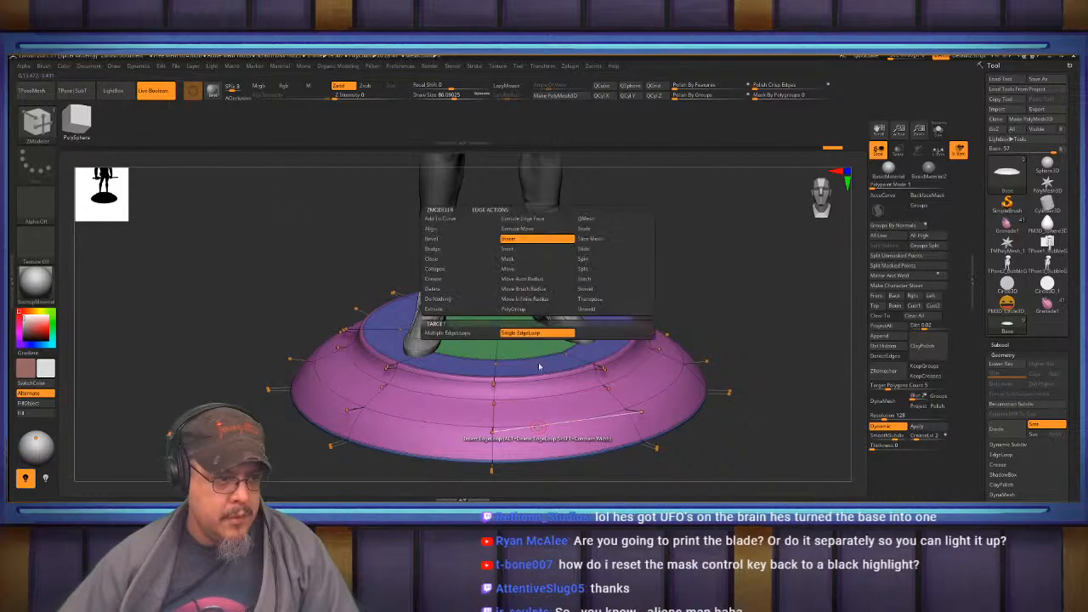
pyautogui.click(435, 279)
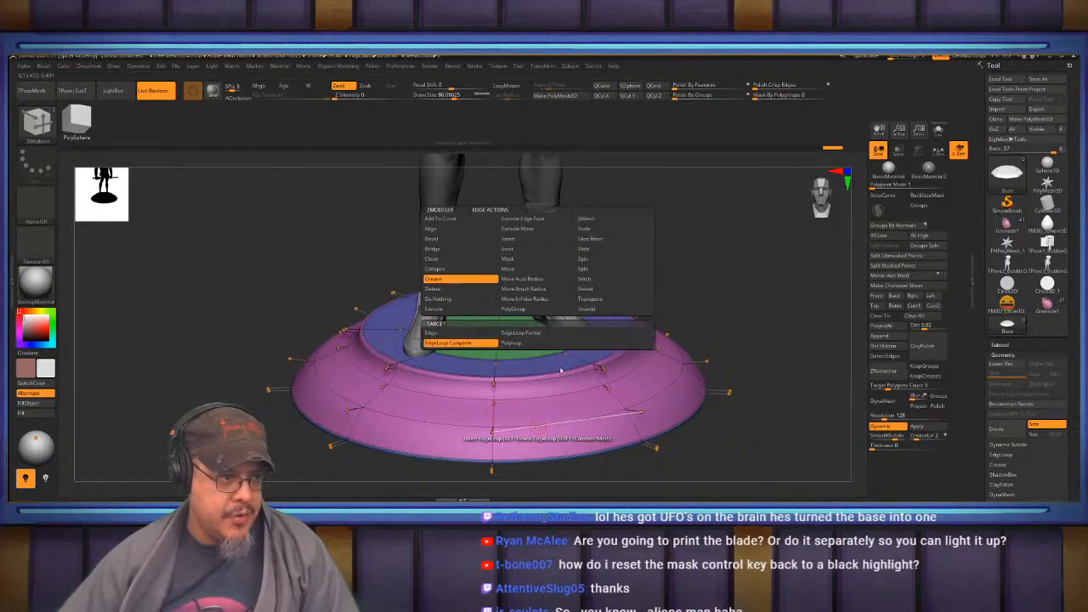
pyautogui.moveTo(746, 463); pyautogui.dragTo(748, 442)
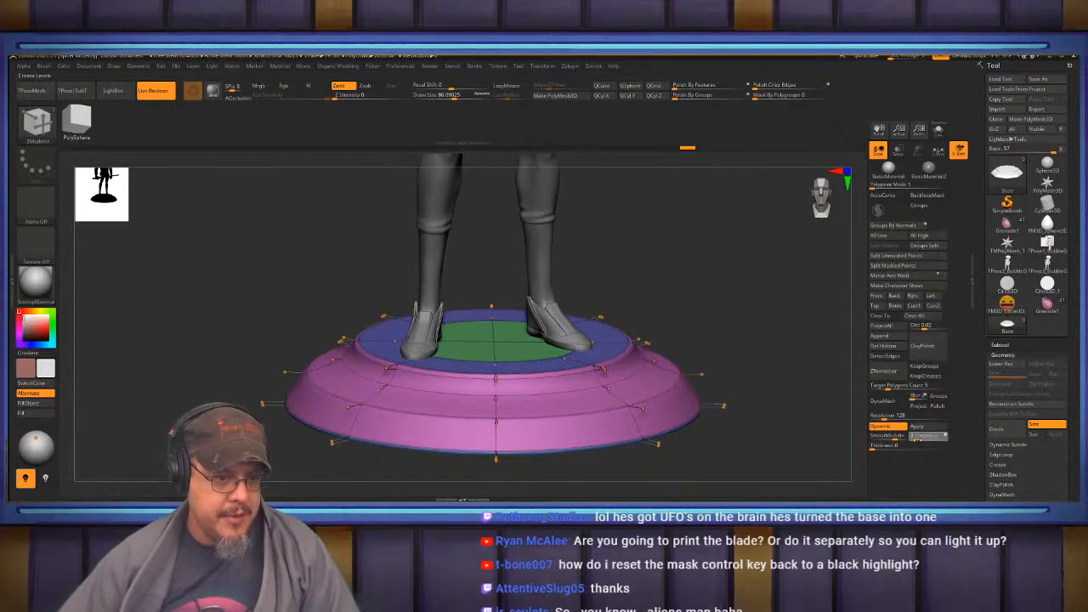
pyautogui.hotkey('shift', 'f')
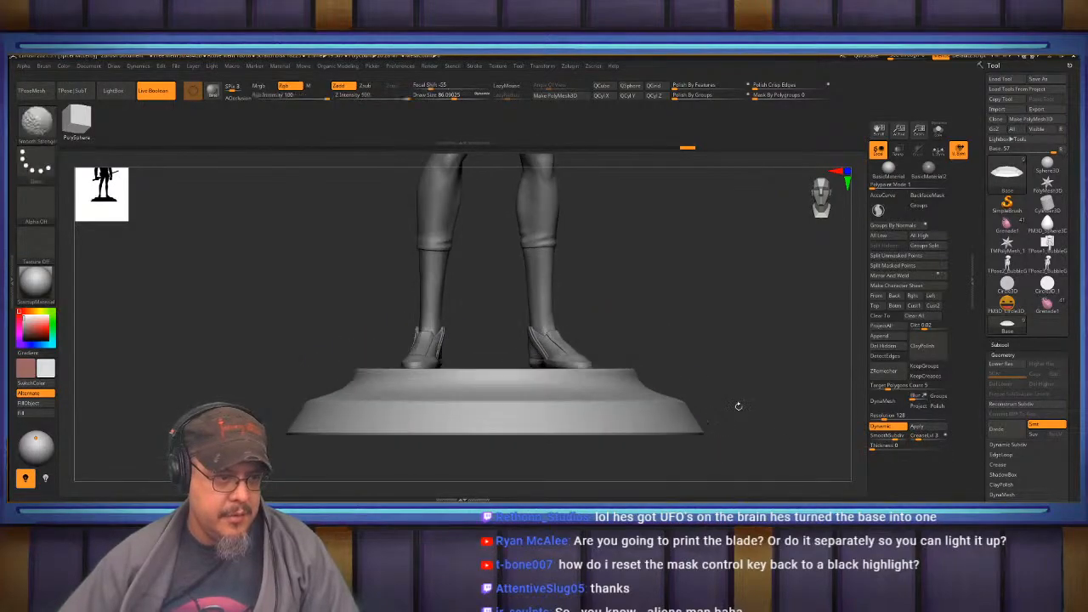
pyautogui.scroll(-5, 683, 370)
pyautogui.moveTo(683, 370); pyautogui.dragTo(557, 408)
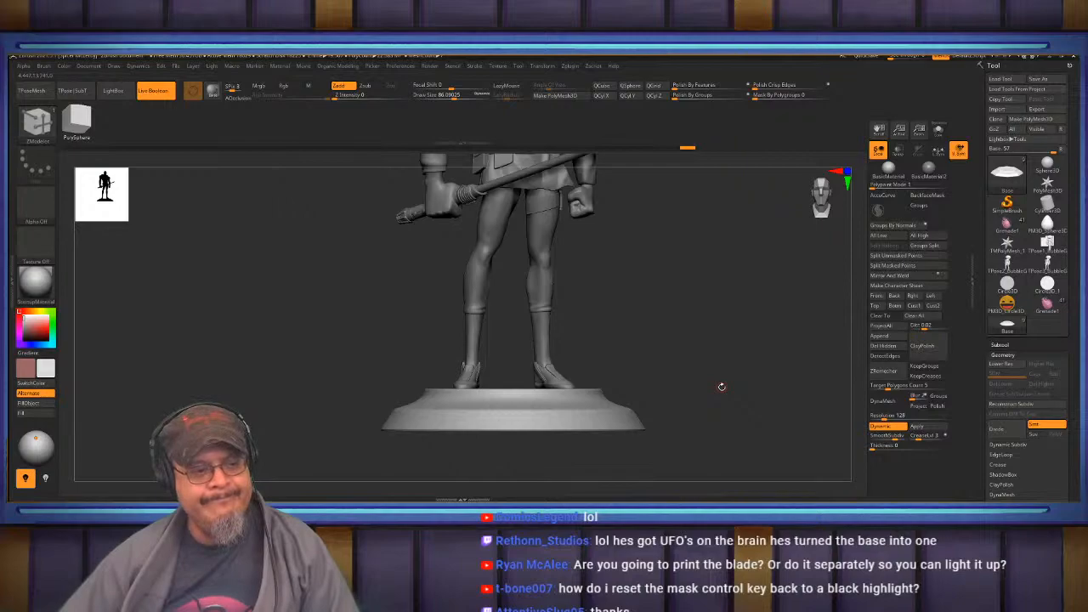
# Step back through the Base's edit history to the plain tapered shape with straight sides.
pyautogui.hotkey('ctrl', 'z')
pyautogui.hotkey('ctrl', 'z')
pyautogui.hotkey('ctrl', 'z')
pyautogui.hotkey('ctrl', 'z')
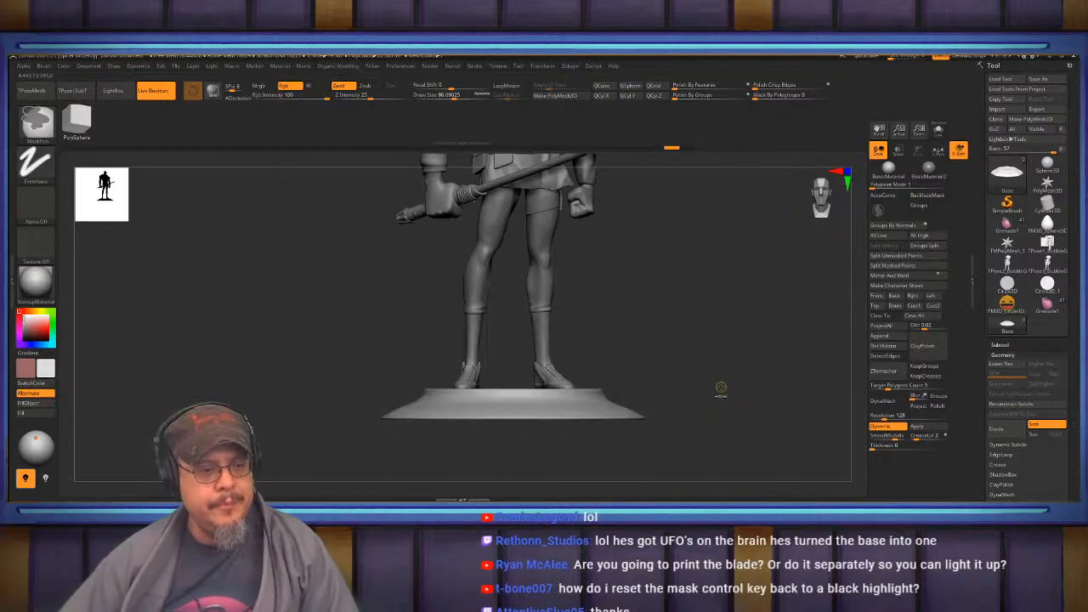
pyautogui.hotkey('ctrl', 'shift', 'z')
pyautogui.hotkey('ctrl', 'shift', 'z')
pyautogui.hotkey('ctrl', 'shift', 'z')
pyautogui.hotkey('ctrl', 'shift', 'z')
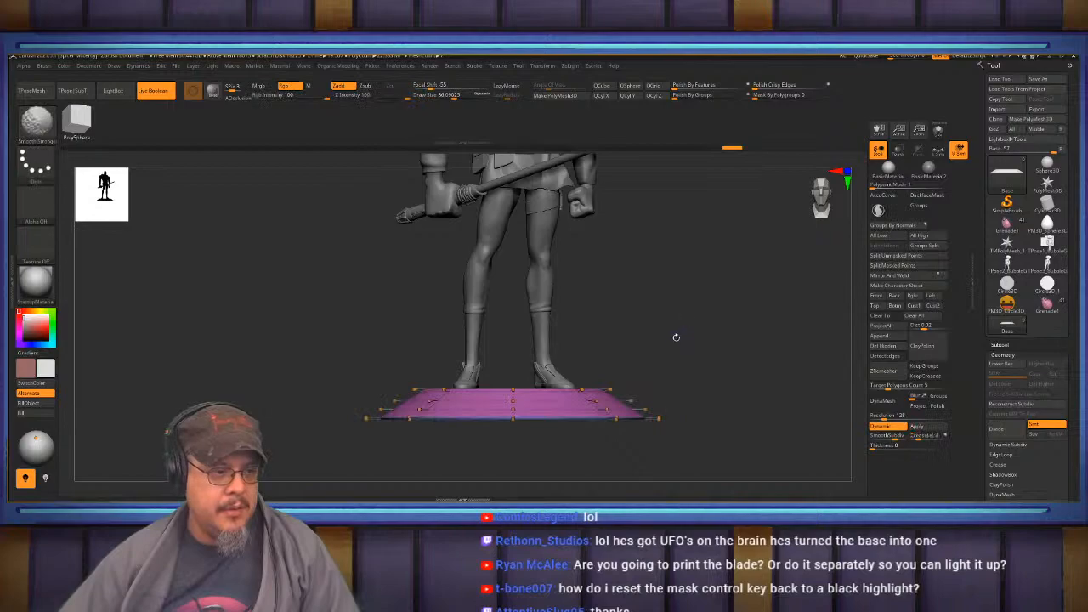
# Apply the Base's dynamic subdivision and convert it to a DynaMesh at resolution 4096.
pyautogui.moveTo(640, 312); pyautogui.dragTo(671, 365)
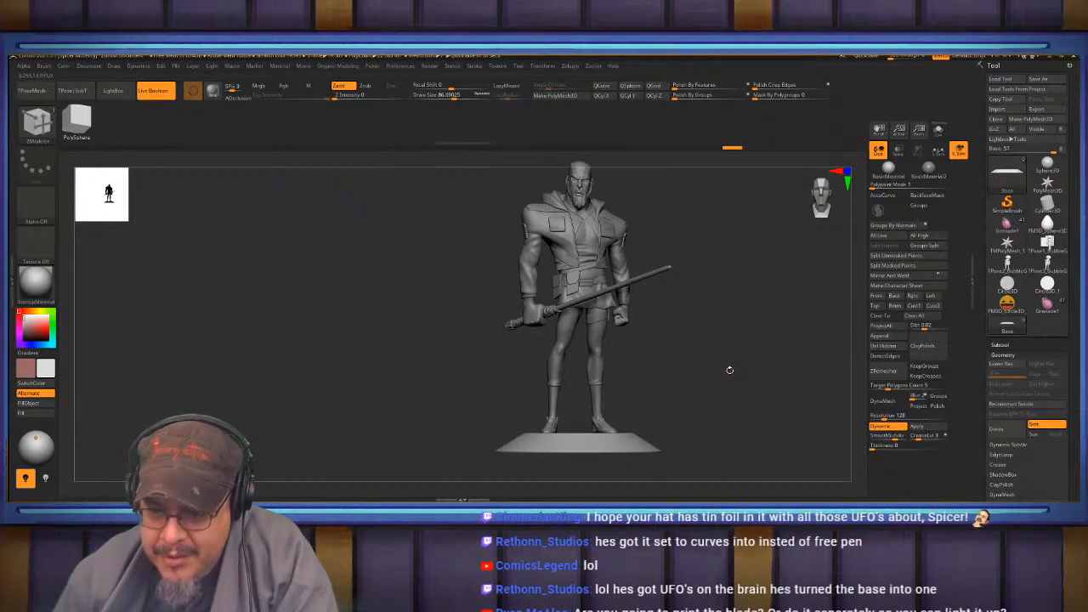
pyautogui.moveTo(668, 311)
pyautogui.mouseDown()
pyautogui.moveTo(718, 332)
pyautogui.moveTo(697, 349)
pyautogui.mouseUp()
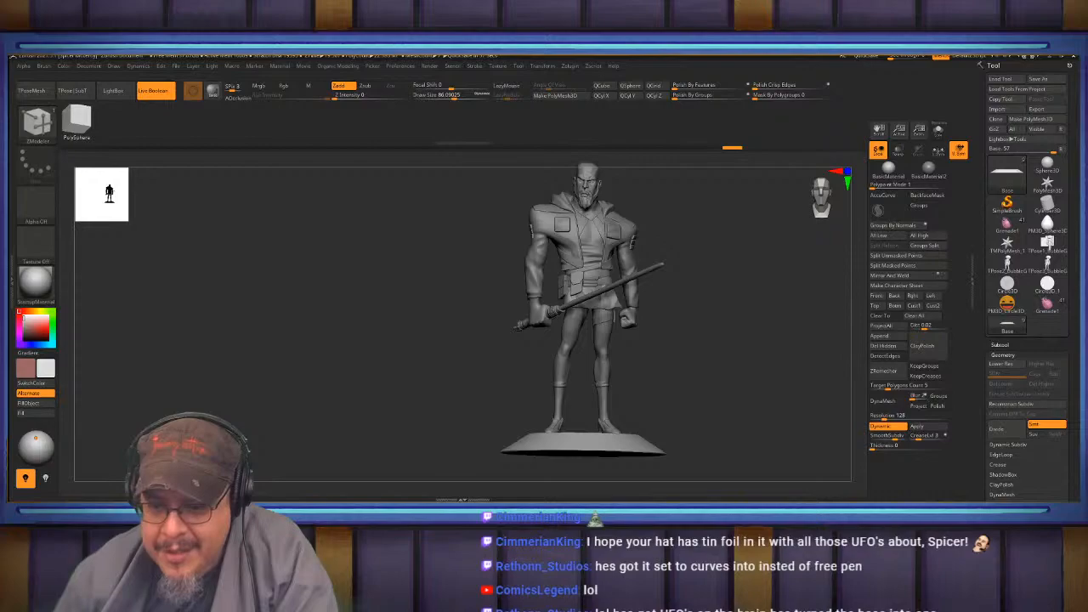
pyautogui.moveTo(701, 386); pyautogui.dragTo(697, 405)
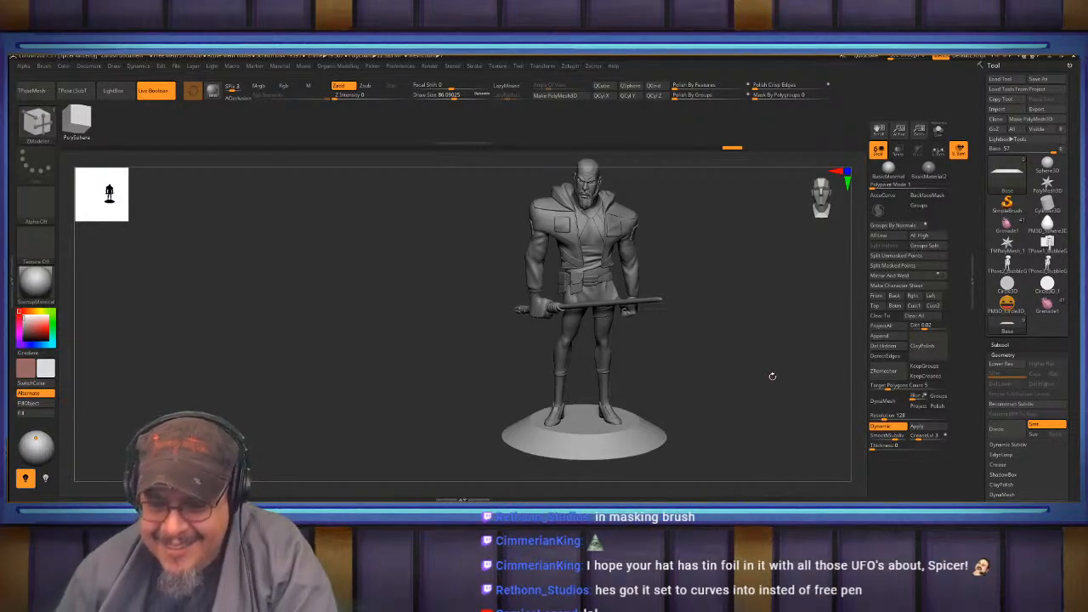
pyautogui.moveTo(773, 376); pyautogui.dragTo(684, 369)
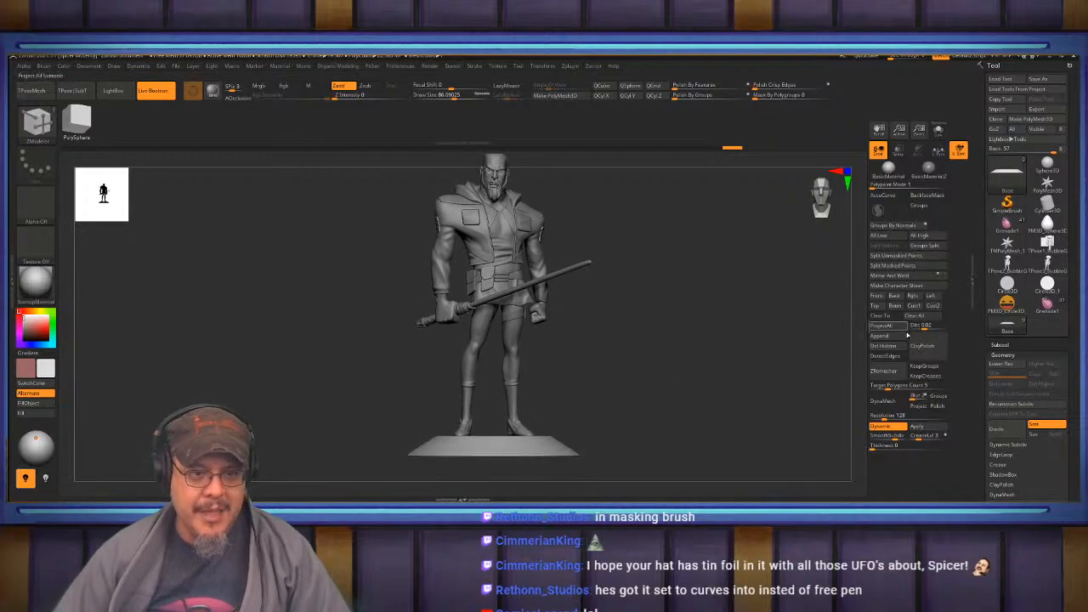
pyautogui.click(917, 426)
pyautogui.moveTo(889, 418); pyautogui.dragTo(956, 422)
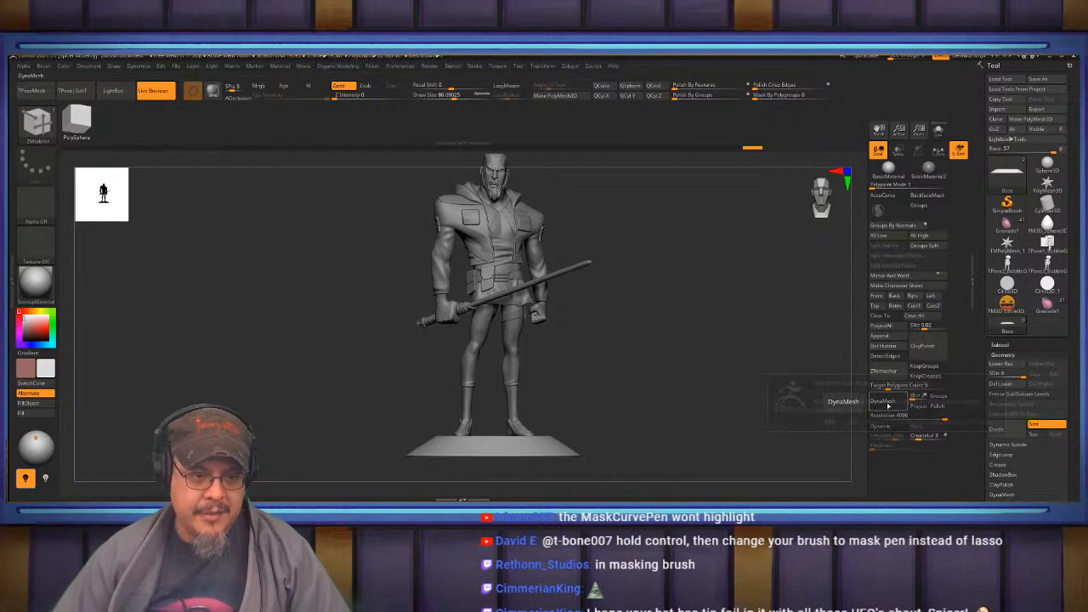
pyautogui.click(882, 400)
pyautogui.click(853, 422)
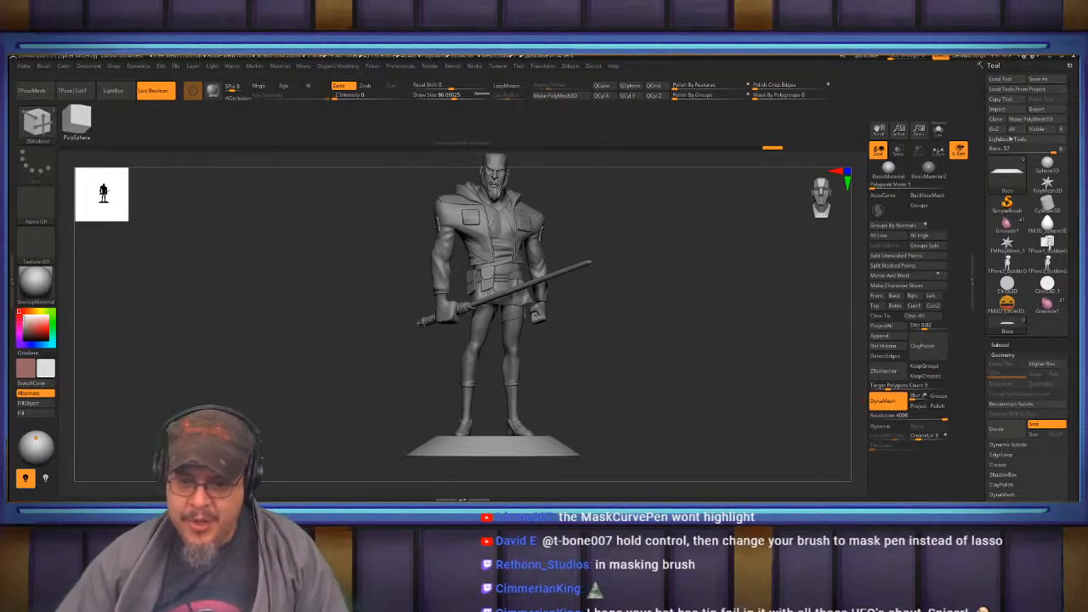
# Place the Base directly below the legs in the subtool order and group both in a new folder named LegsBase.
pyautogui.moveTo(610, 333); pyautogui.dragTo(655, 371)
pyautogui.moveTo(715, 390); pyautogui.dragTo(684, 433)
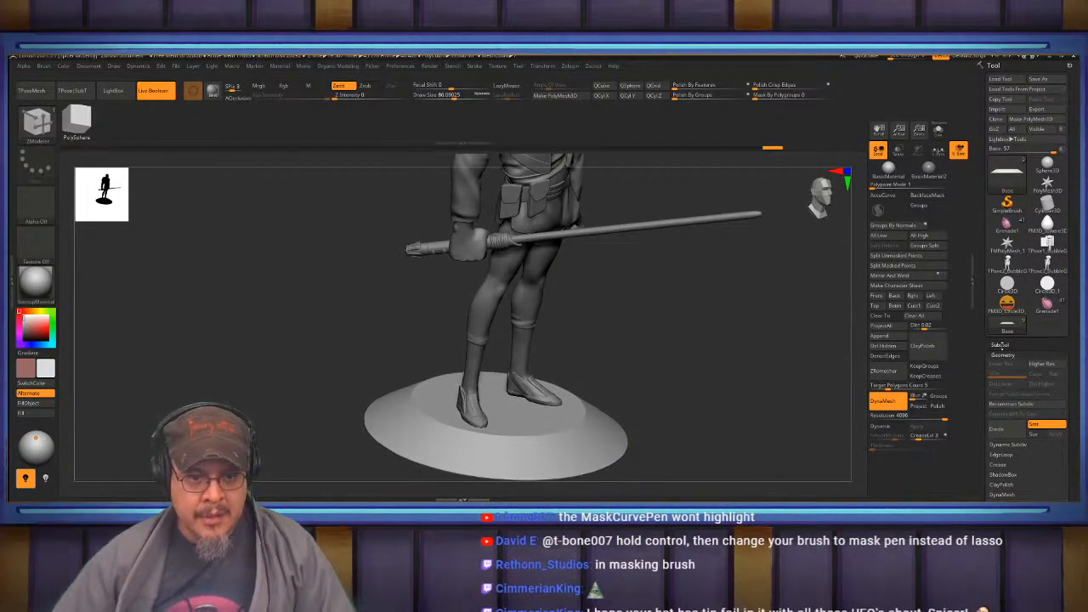
pyautogui.click(1000, 345)
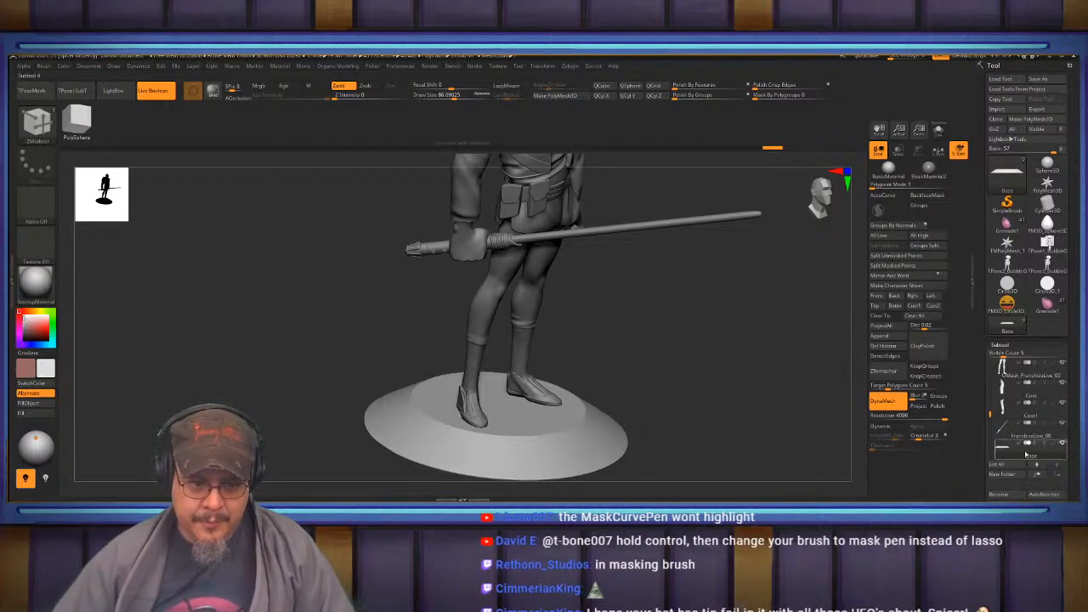
pyautogui.moveTo(1027, 454); pyautogui.dragTo(1027, 383)
pyautogui.click(1033, 374)
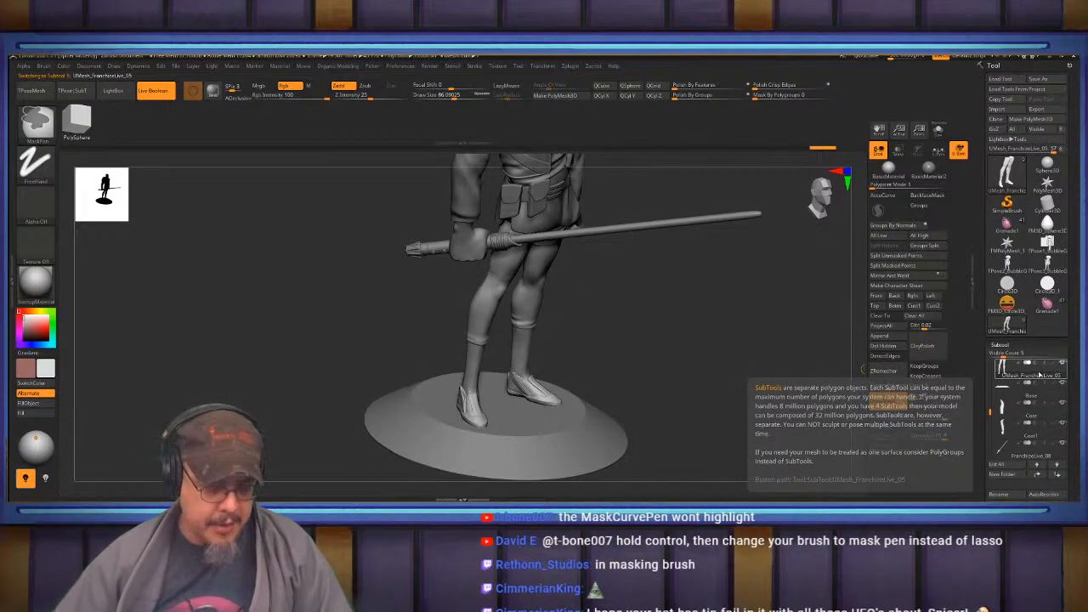
pyautogui.keyDown('ctrl'); pyautogui.click(1040, 375); pyautogui.keyUp('ctrl')
pyautogui.write('LegsBe')
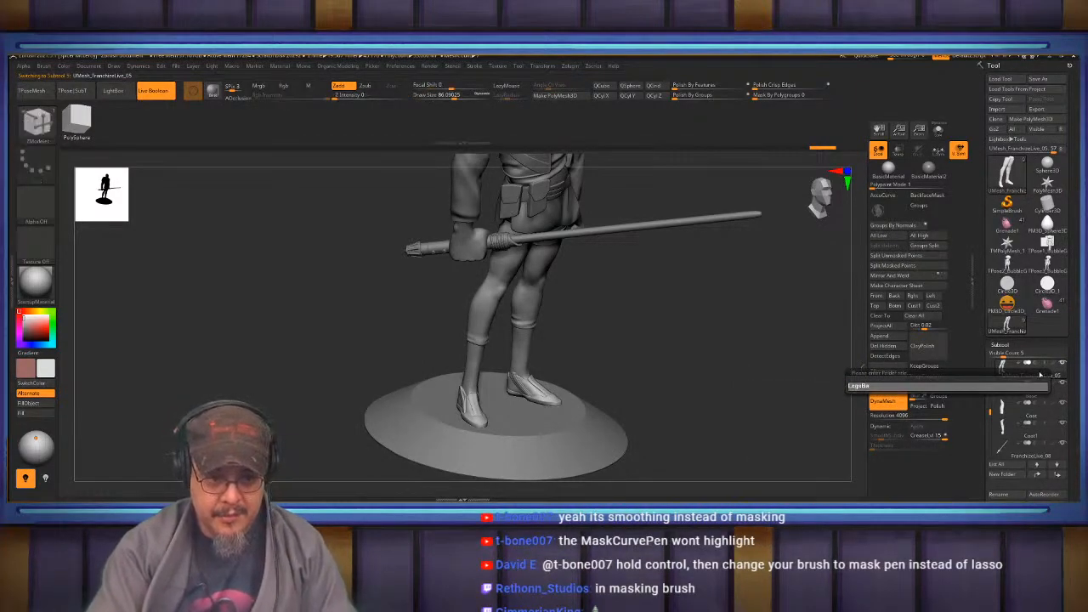
pyautogui.press('Return')
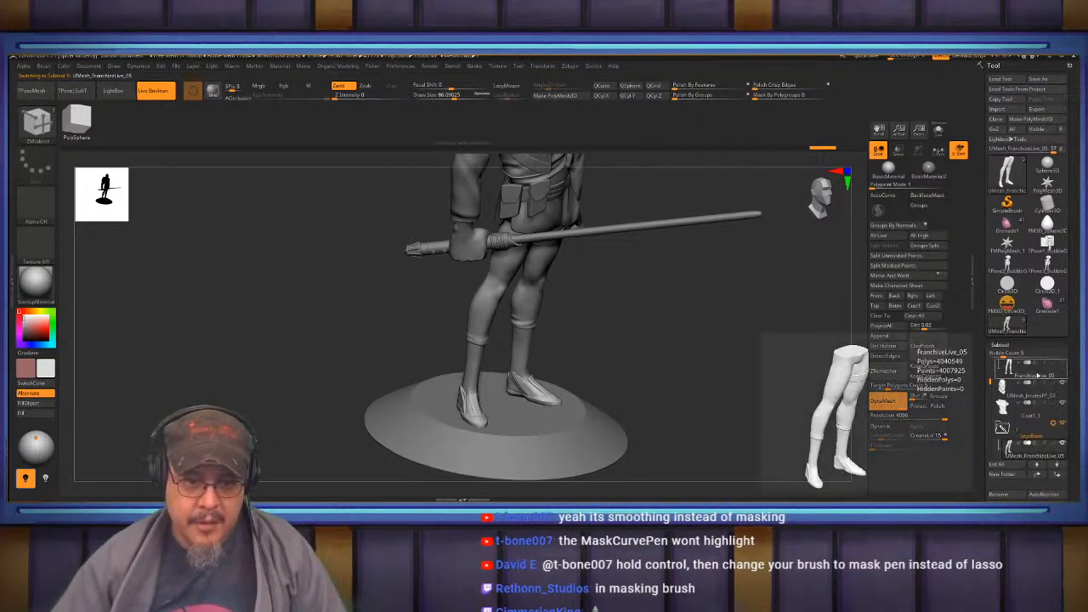
# Reorder the legs below the Base inside the LegsBase folder and set the legs to Boolean subtraction.
pyautogui.moveTo(989, 375); pyautogui.dragTo(991, 407)
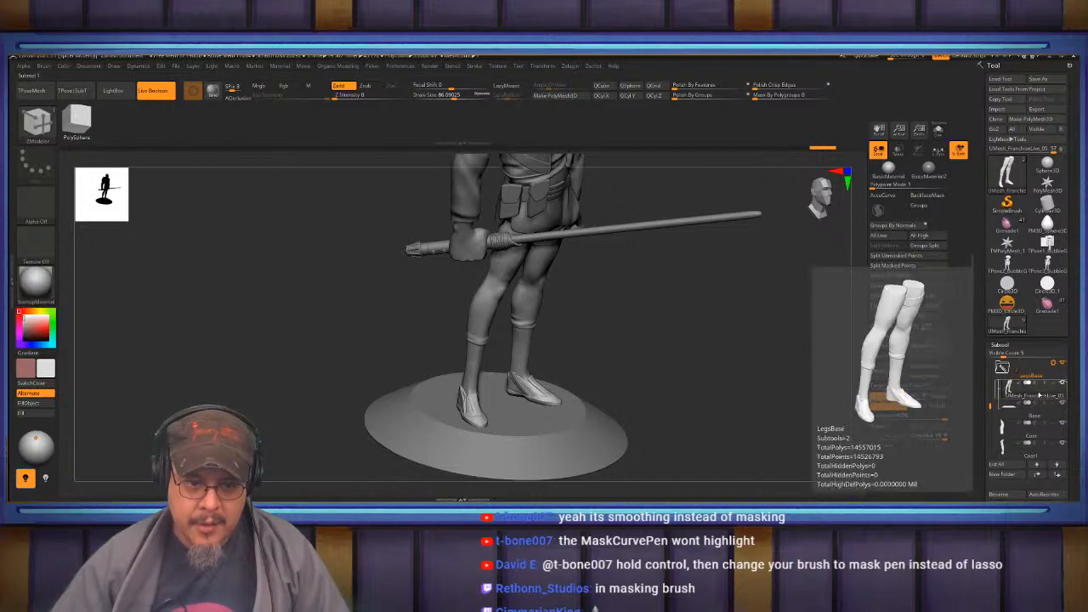
pyautogui.moveTo(1039, 410)
pyautogui.mouseDown()
pyautogui.moveTo(1040, 377)
pyautogui.moveTo(1039, 425)
pyautogui.mouseUp()
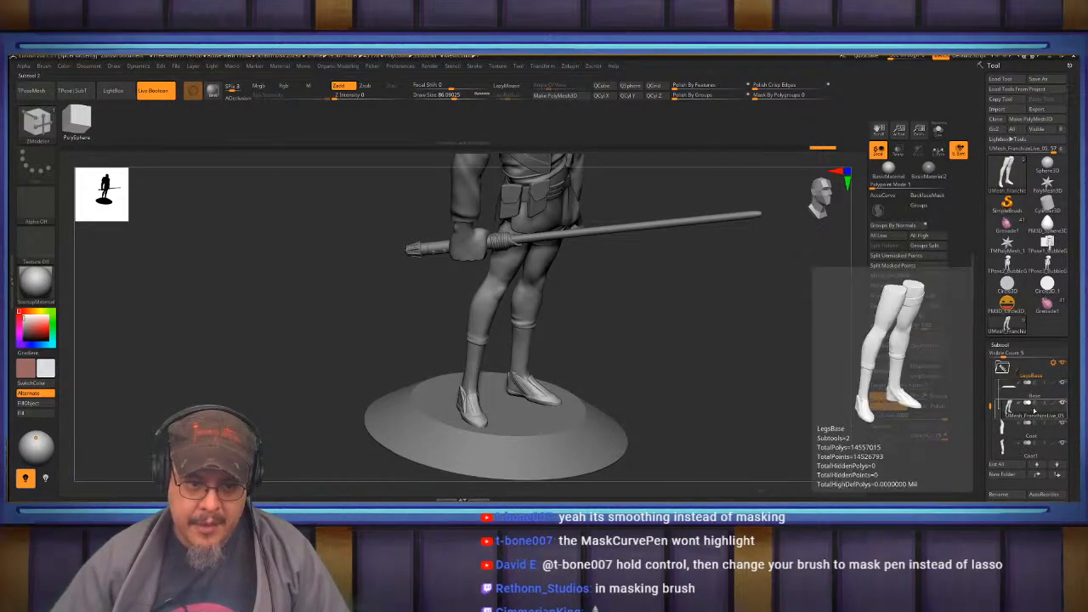
pyautogui.click(1035, 404)
pyautogui.moveTo(762, 388); pyautogui.dragTo(723, 396)
pyautogui.moveTo(1023, 416)
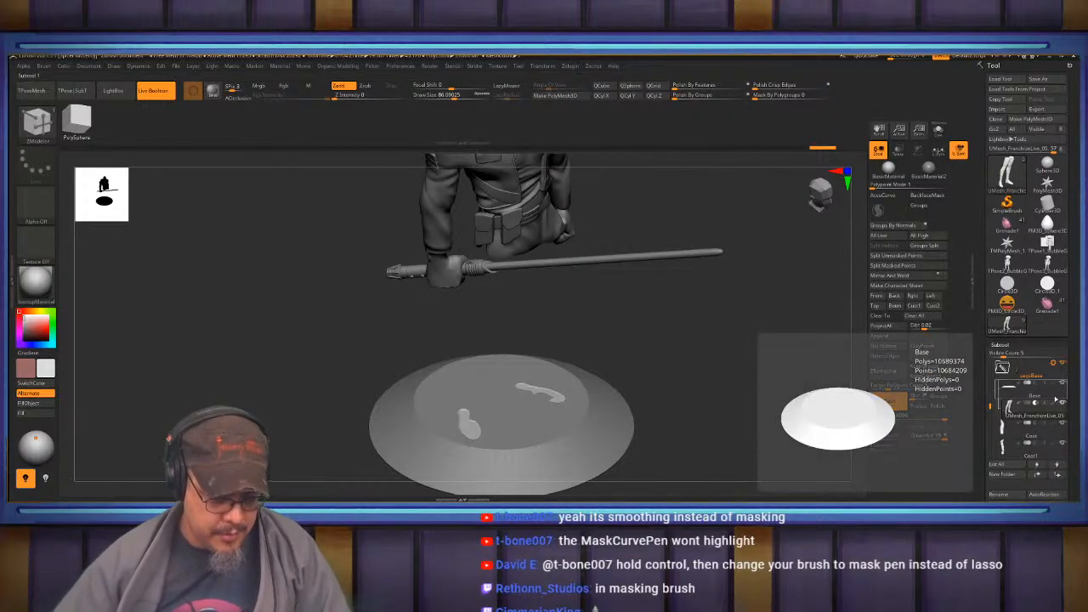
# Adjust the sole of the foot where it cuts into the Base's top, using the Move brush at draw size about 352.
pyautogui.press('b')
pyautogui.press('m')
pyautogui.press('v')
pyautogui.moveTo(748, 349)
pyautogui.mouseDown()
pyautogui.moveTo(550, 304)
pyautogui.moveTo(551, 369)
pyautogui.moveTo(581, 416)
pyautogui.moveTo(532, 403)
pyautogui.mouseUp()
pyautogui.press('s')
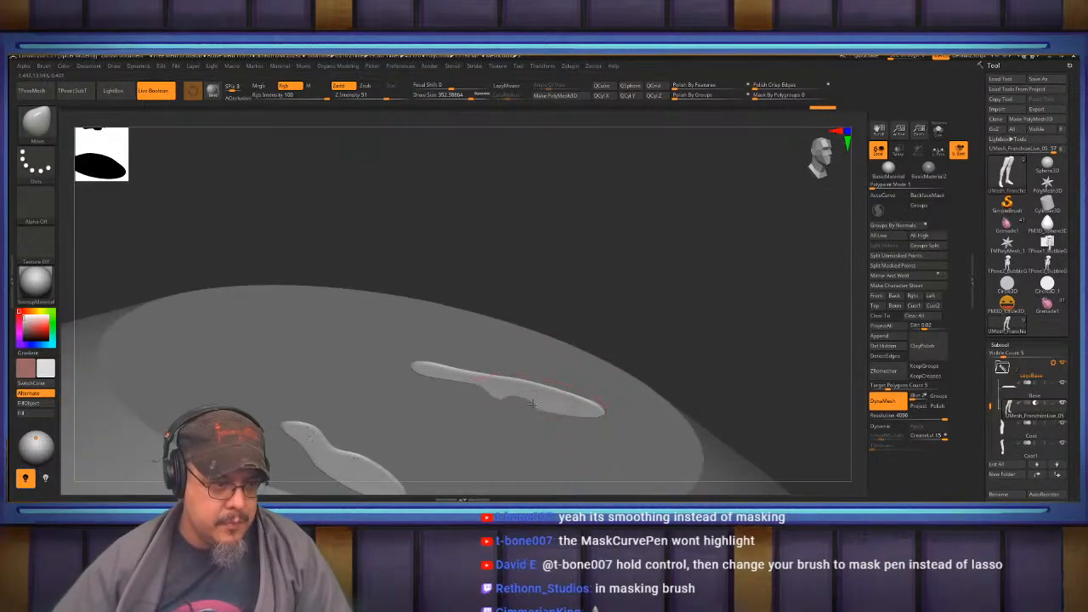
pyautogui.moveTo(689, 340)
pyautogui.mouseDown()
pyautogui.moveTo(670, 347)
pyautogui.moveTo(680, 316)
pyautogui.moveTo(680, 339)
pyautogui.mouseUp()
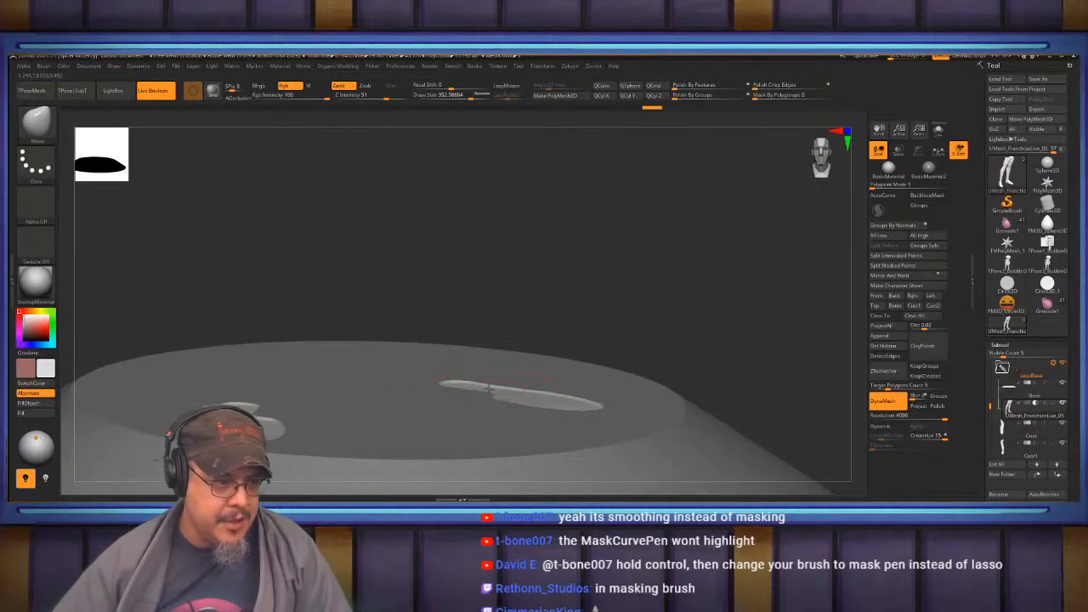
pyautogui.moveTo(523, 397); pyautogui.dragTo(524, 399)
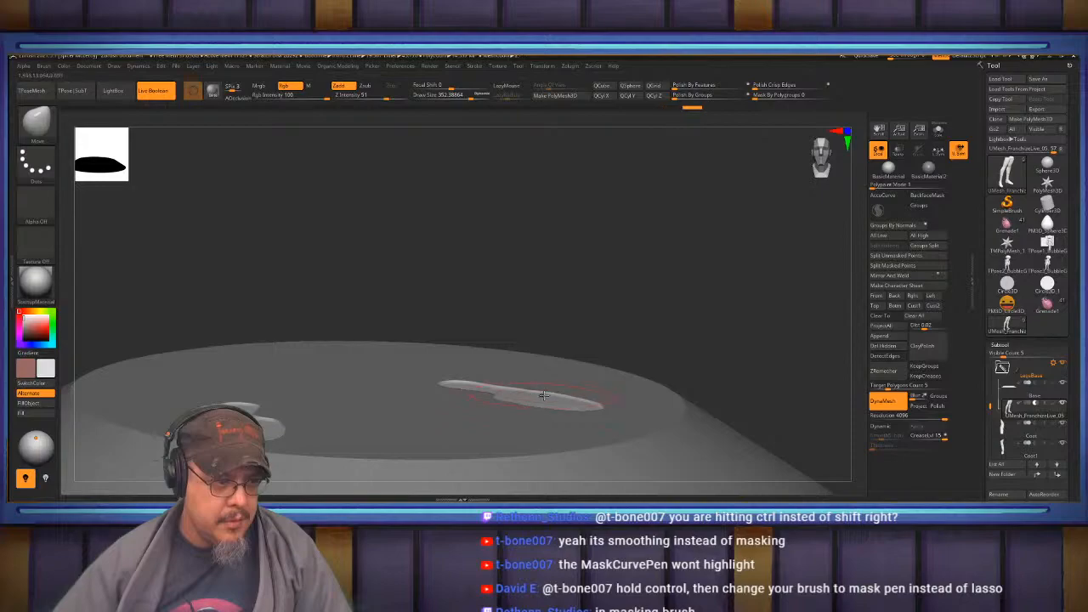
pyautogui.moveTo(673, 308); pyautogui.dragTo(634, 326)
pyautogui.moveTo(695, 296); pyautogui.dragTo(678, 311)
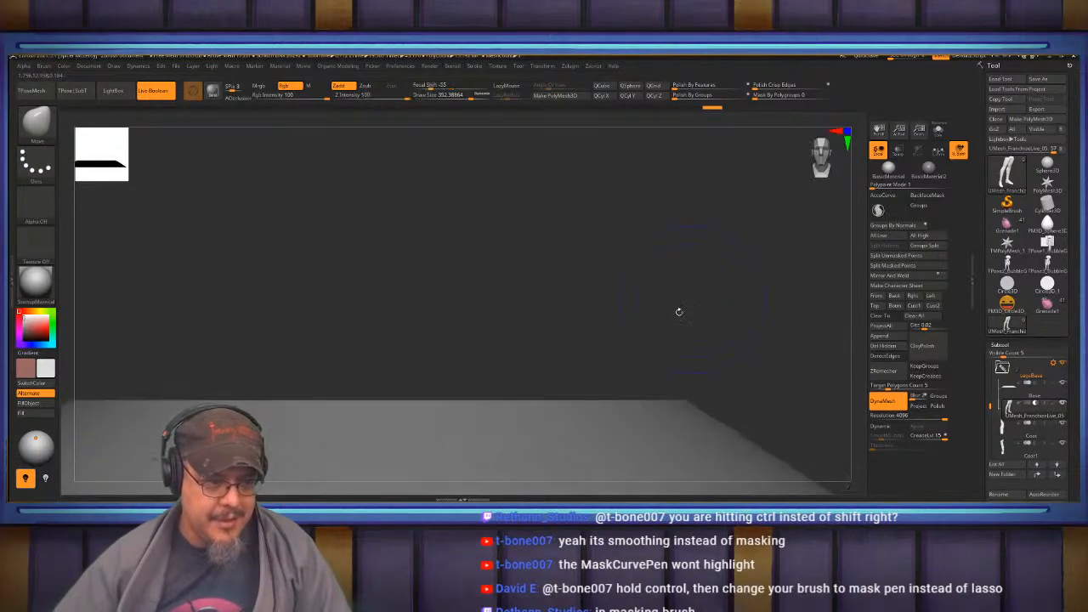
pyautogui.press('f')
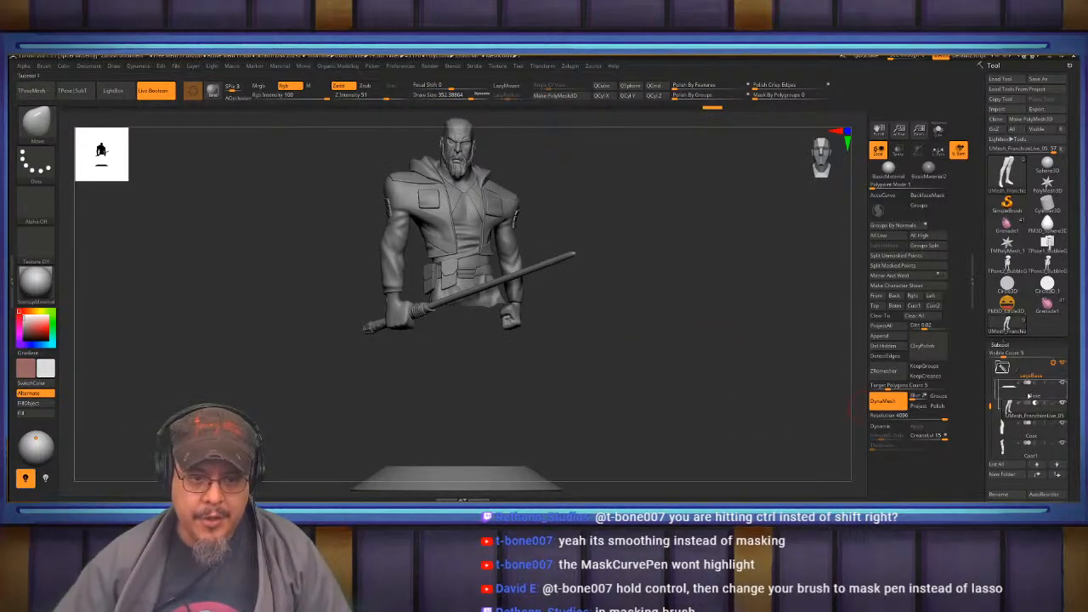
# Close the holes in the Base mesh and repair it with Fix Mesh.
pyautogui.click(1031, 396)
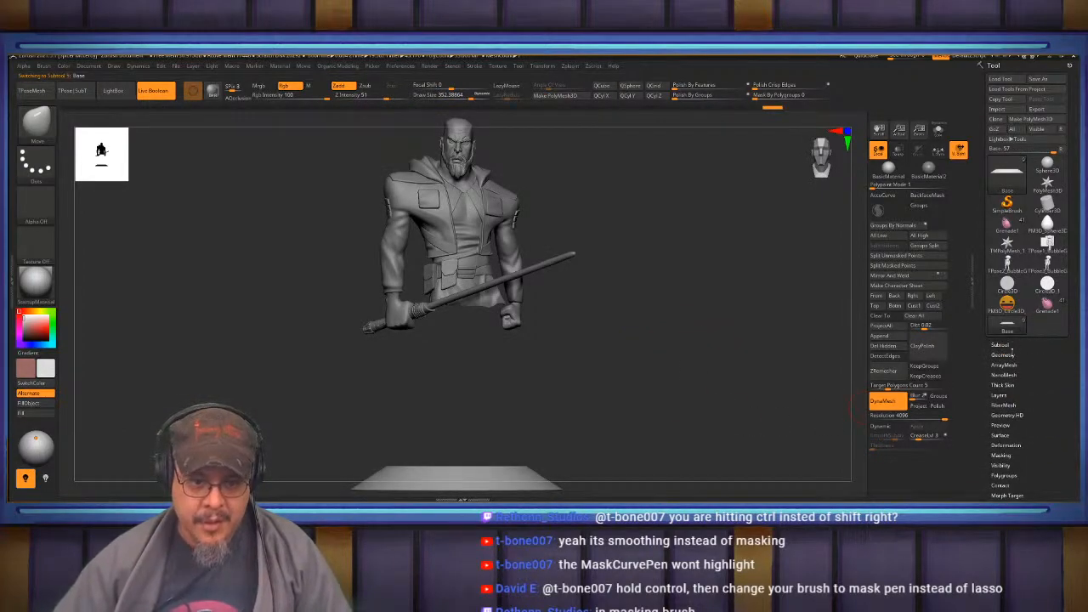
pyautogui.scroll(-5, 1059, 408)
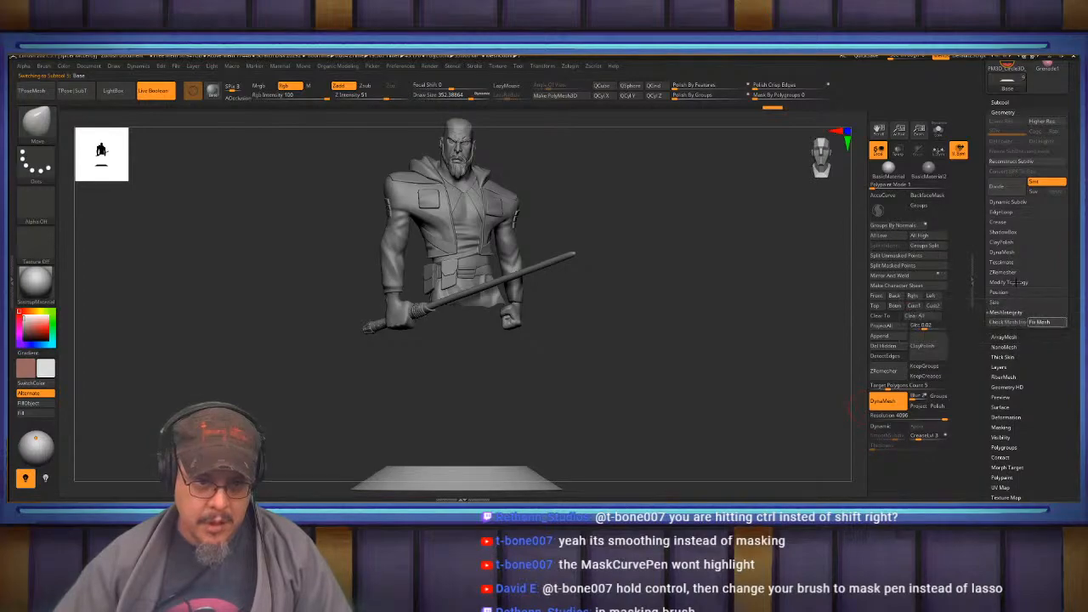
pyautogui.click(1017, 283)
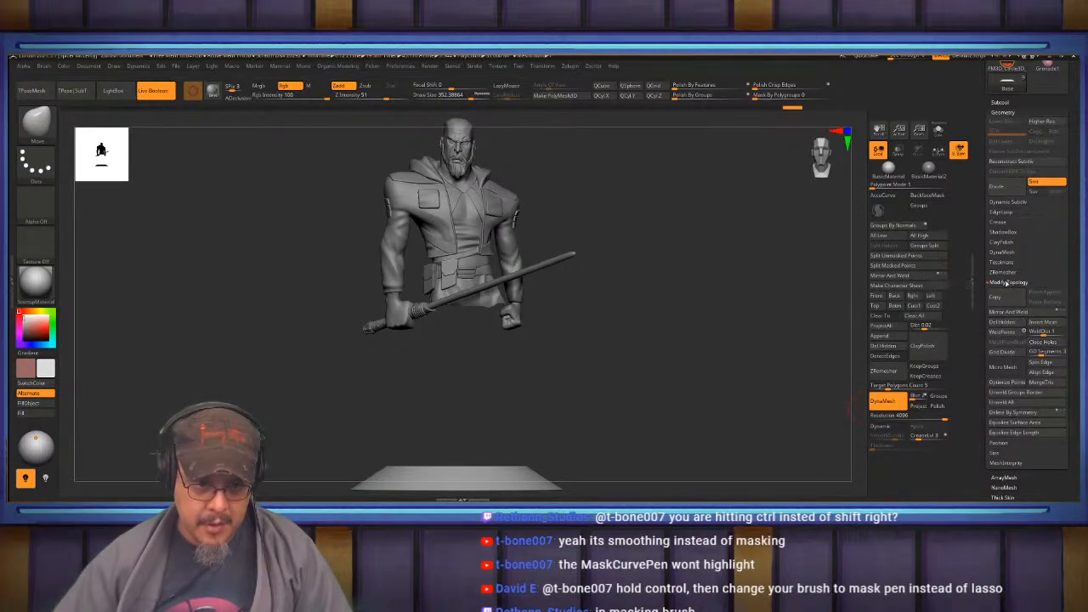
pyautogui.click(1008, 283)
pyautogui.click(1009, 312)
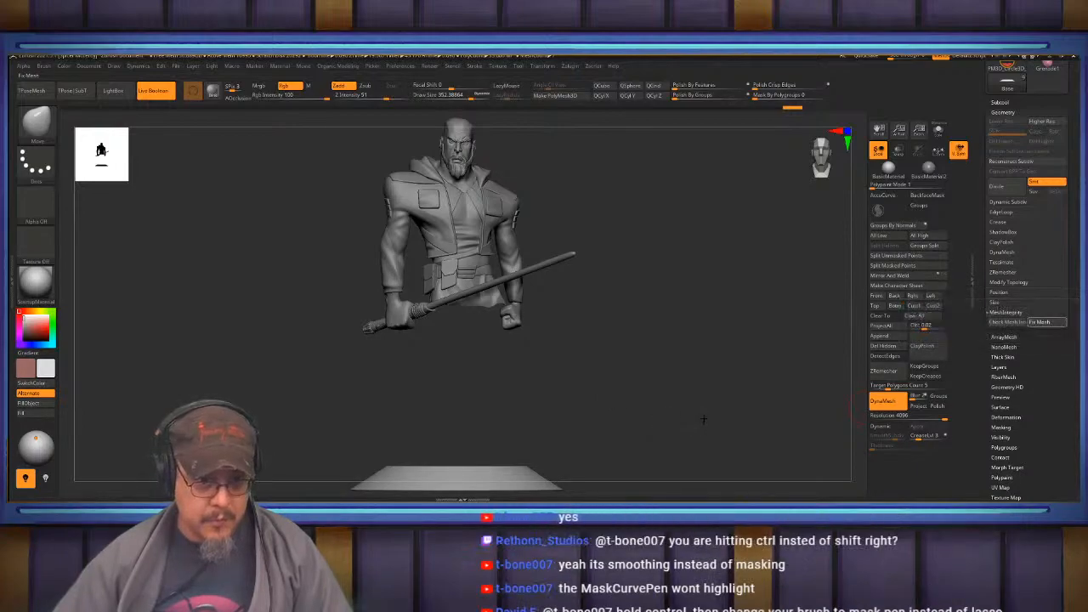
# Select the legs mesh in the LegsBase folder, close its holes and repair its mesh integrity.
pyautogui.click(999, 103)
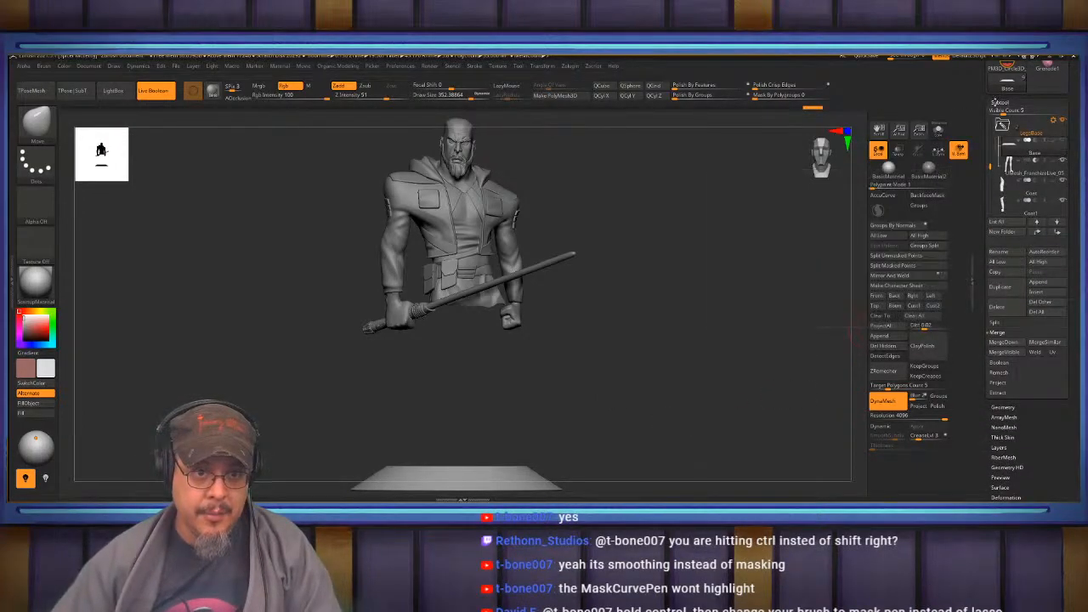
pyautogui.moveTo(1040, 163)
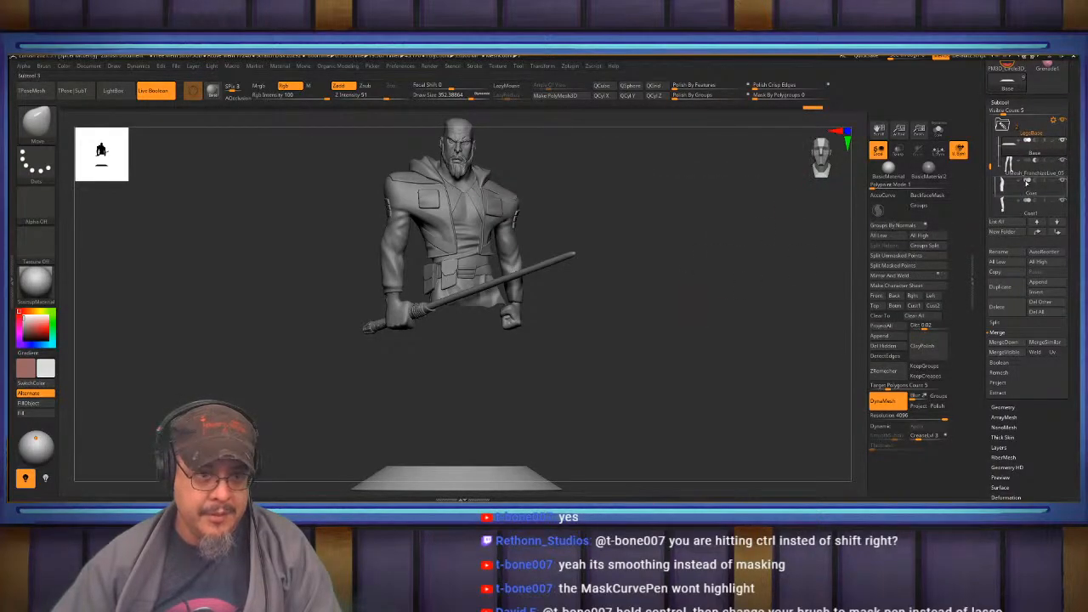
pyautogui.click(1003, 130)
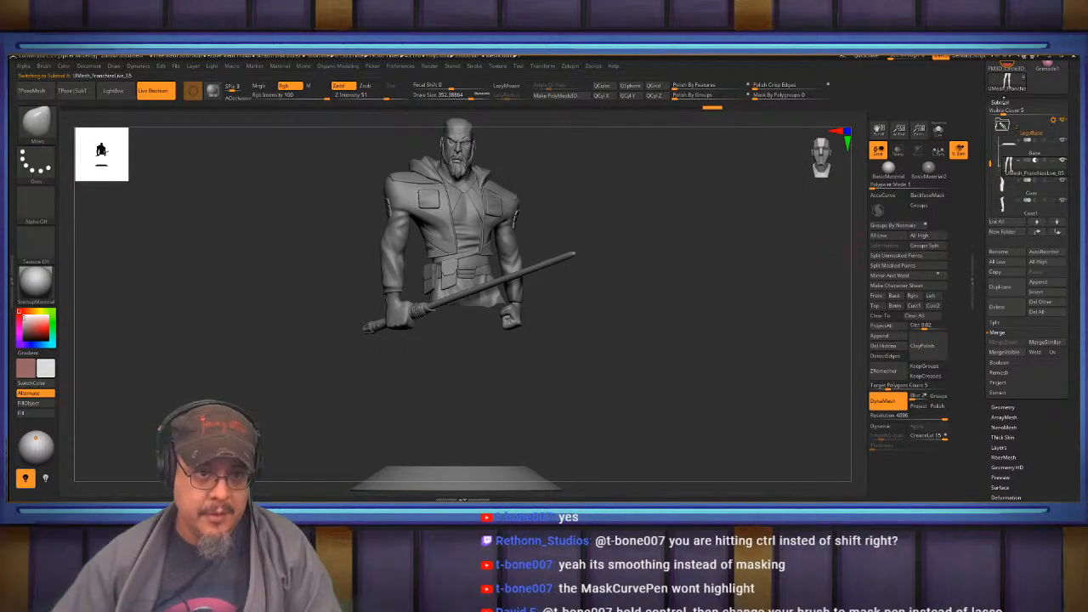
pyautogui.click(1001, 103)
pyautogui.click(1004, 112)
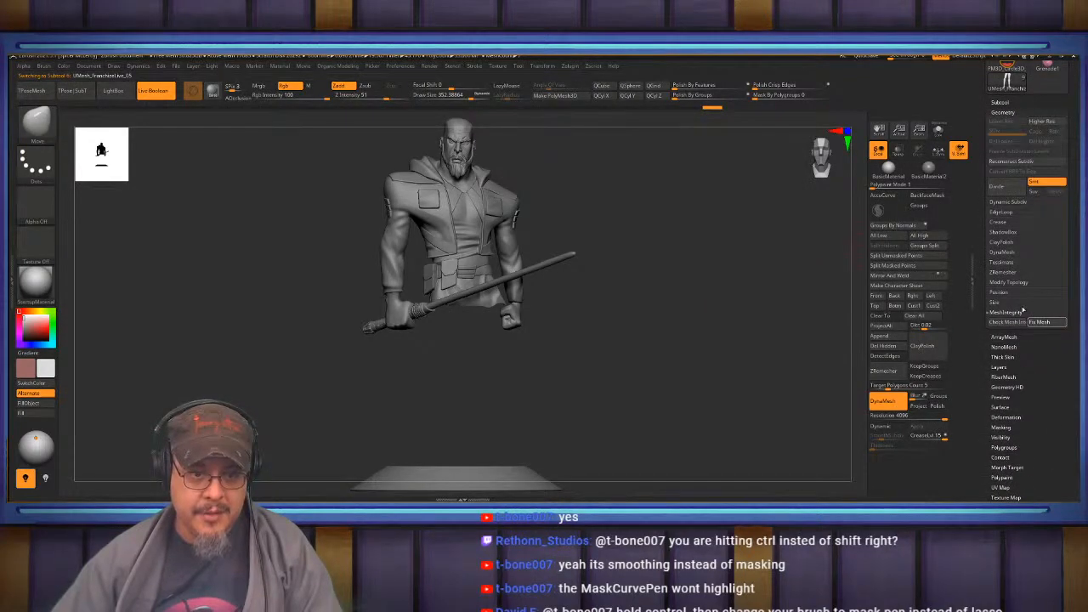
pyautogui.click(1010, 282)
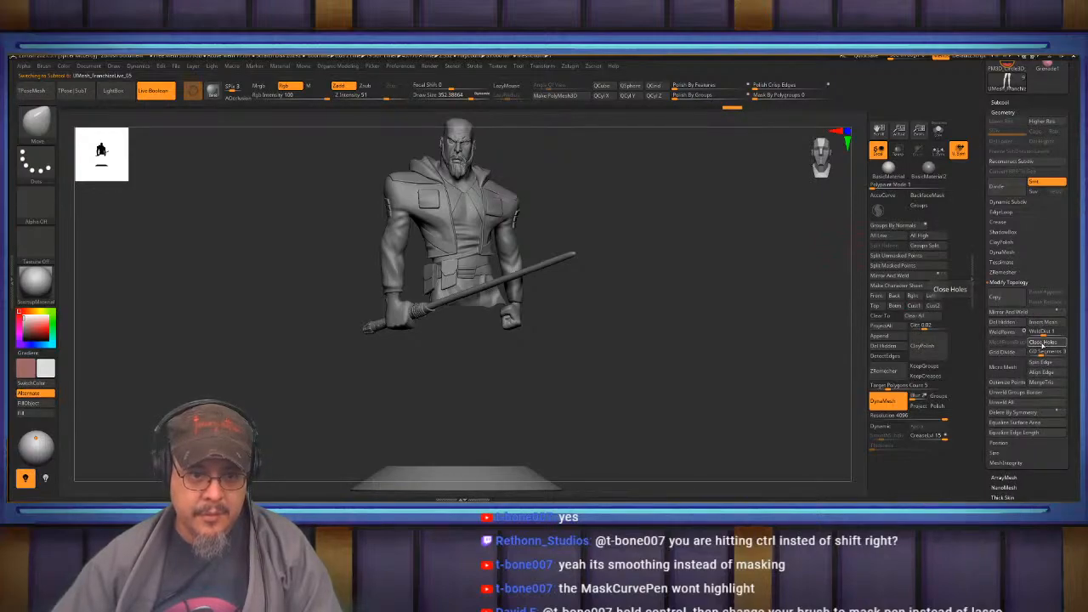
pyautogui.click(1010, 282)
pyautogui.click(1008, 313)
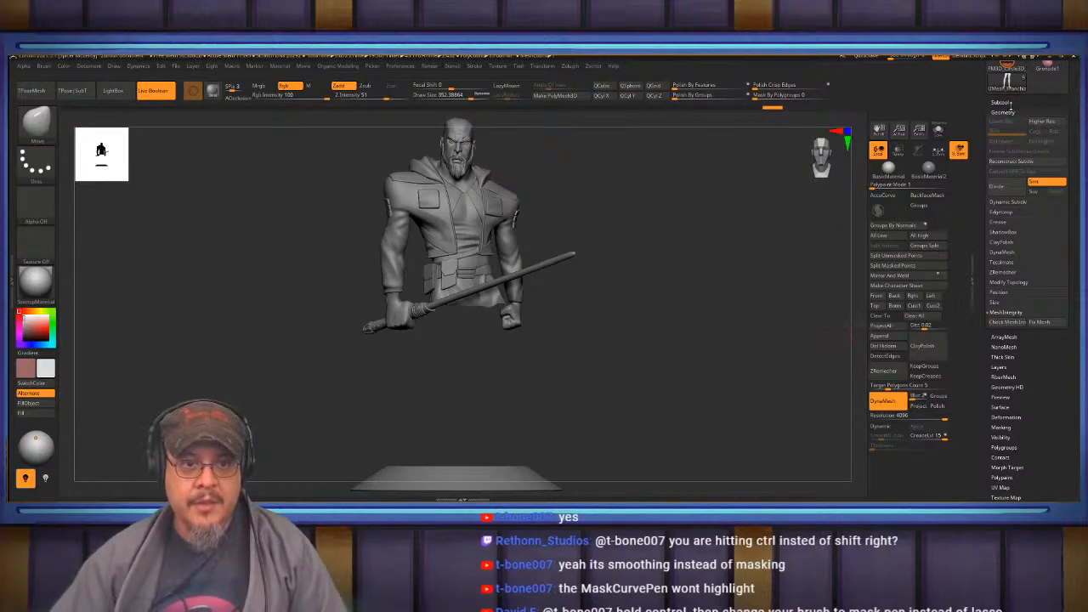
pyautogui.click(1000, 102)
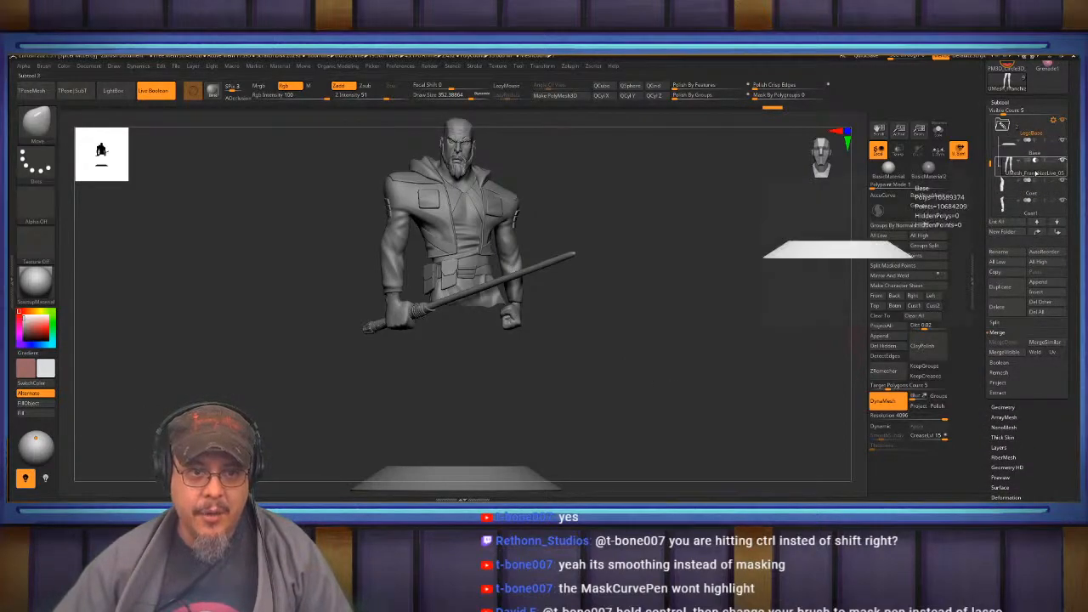
# Save the tool as a new incremental file named JeralexFP_06.
pyautogui.moveTo(1073, 109); pyautogui.dragTo(1070, 193)
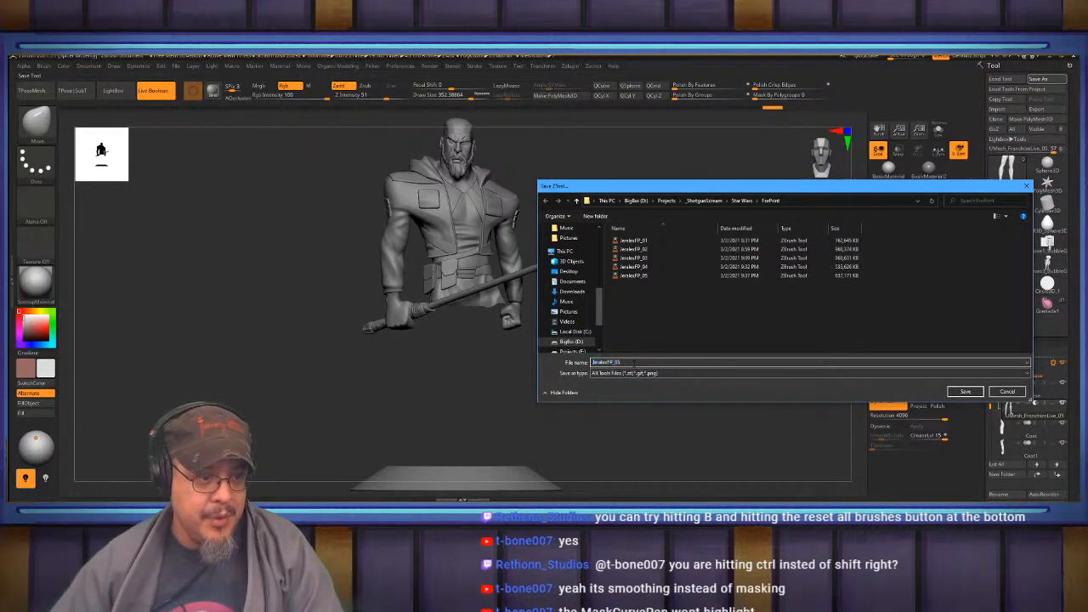
pyautogui.click(633, 363)
pyautogui.press('BackSpace')
pyautogui.write('6')
pyautogui.press('Return')
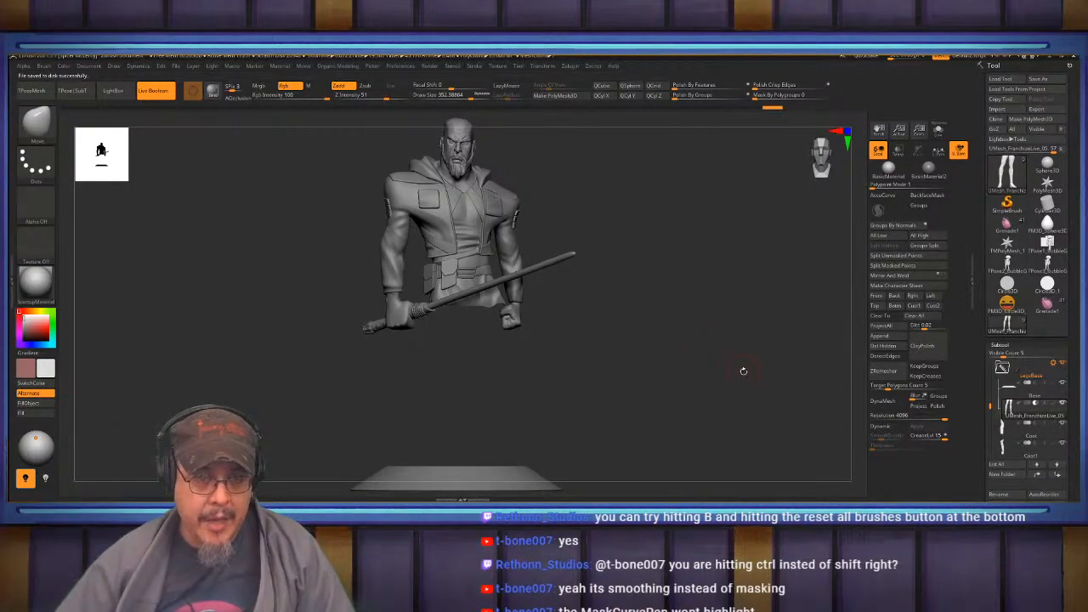
# Bake the LegsBase folder's Boolean into a new mesh and store the original Base in the collapsed oLDSTUFF folder.
pyautogui.keyDown('alt'); pyautogui.moveTo(749, 382); pyautogui.dragTo(755, 335); pyautogui.keyUp('alt')
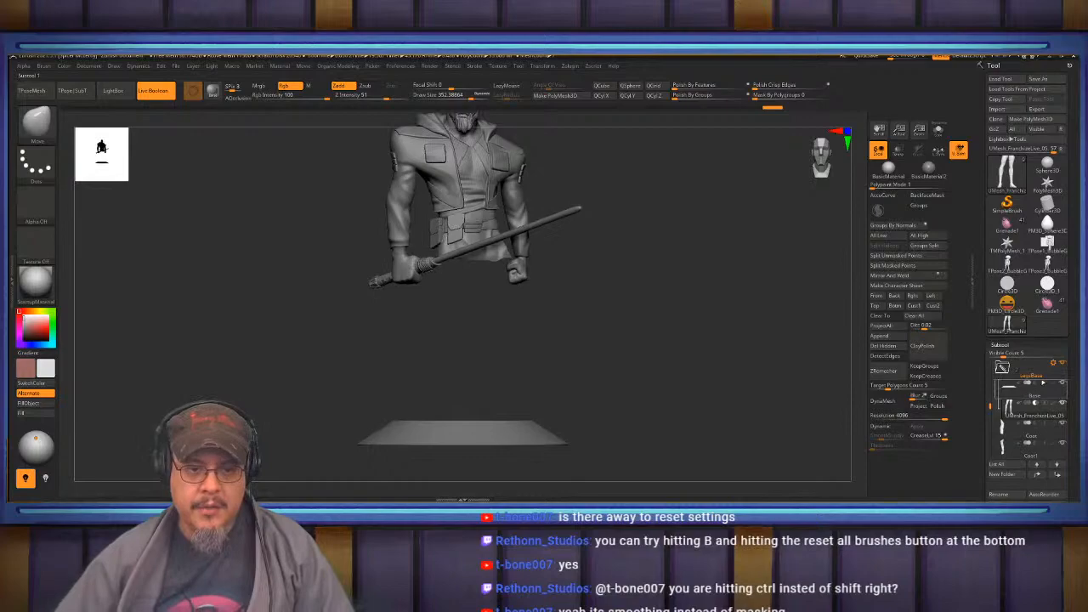
pyautogui.click(1054, 363)
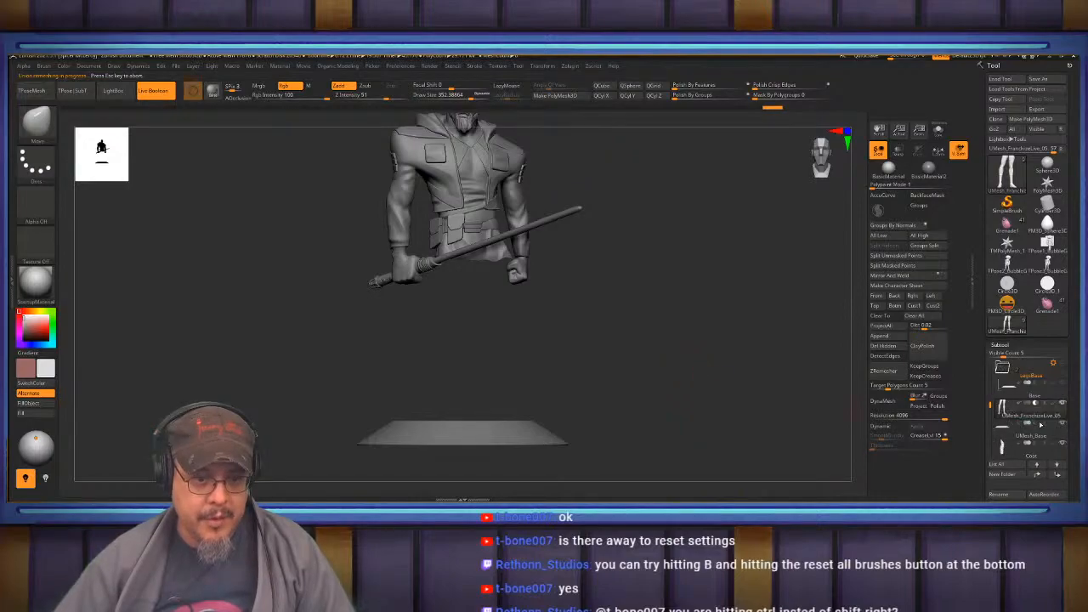
pyautogui.moveTo(1031, 397)
pyautogui.scroll(5, 1030, 397)
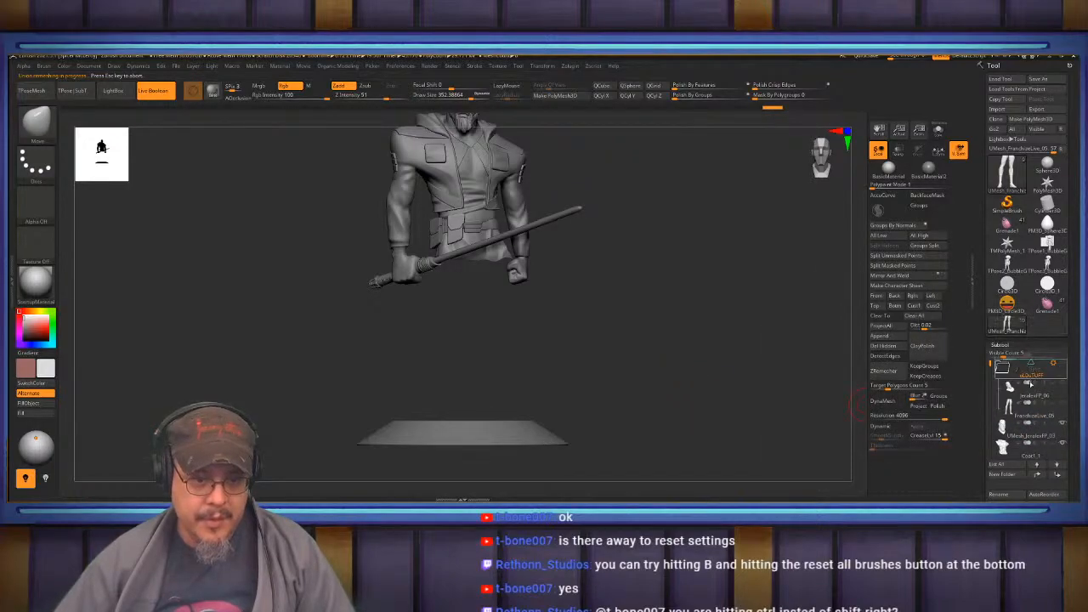
pyautogui.click(1031, 375)
pyautogui.moveTo(1051, 396)
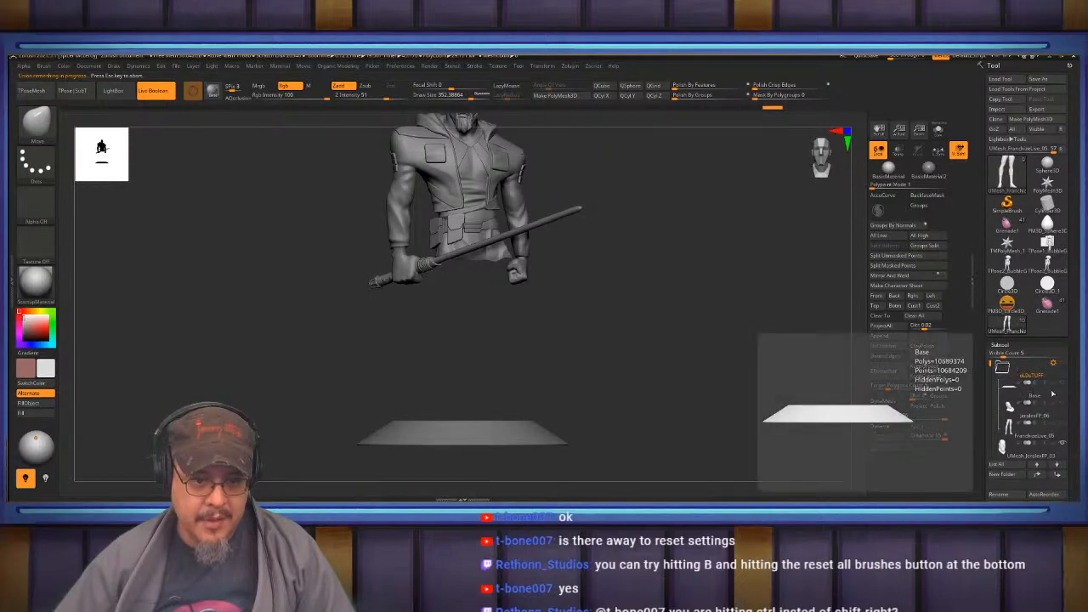
pyautogui.click(999, 369)
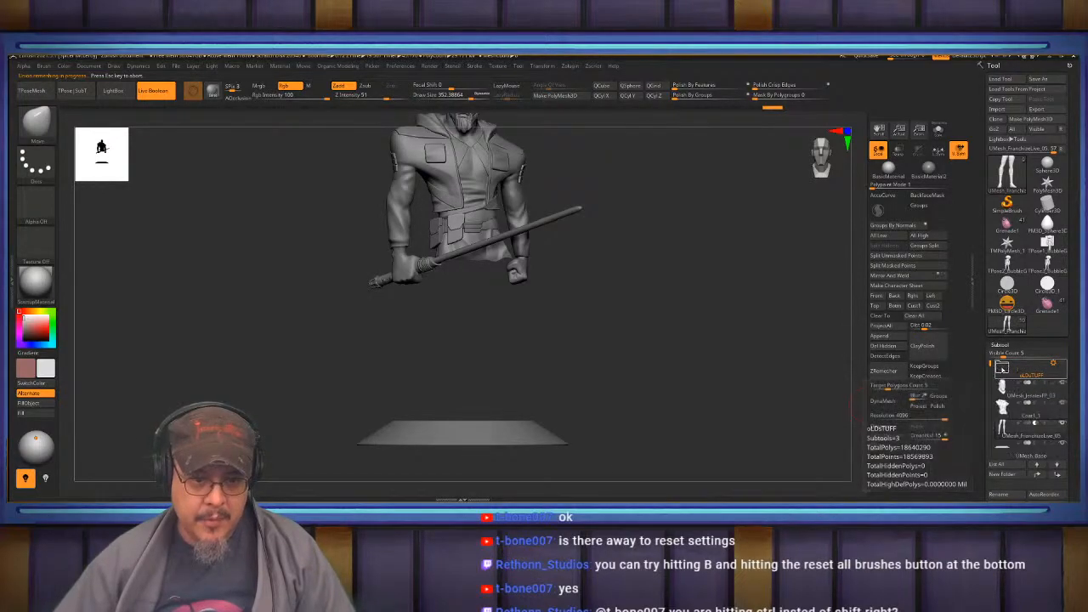
# Select the head mesh UMesh_JeralexFP_03 and show the legs together with the upper body.
pyautogui.click(1026, 390)
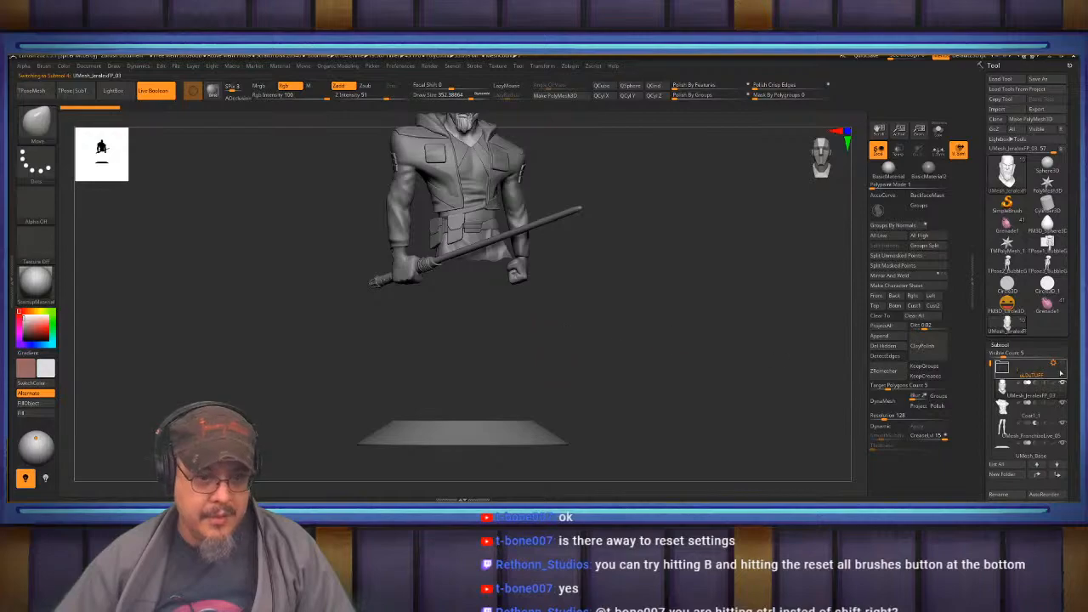
pyautogui.click(1063, 423)
pyautogui.moveTo(732, 271); pyautogui.dragTo(709, 272)
pyautogui.keyDown('alt'); pyautogui.moveTo(690, 318); pyautogui.dragTo(748, 286); pyautogui.keyUp('alt')
pyautogui.keyDown('alt'); pyautogui.moveTo(750, 309); pyautogui.dragTo(784, 284); pyautogui.keyUp('alt')
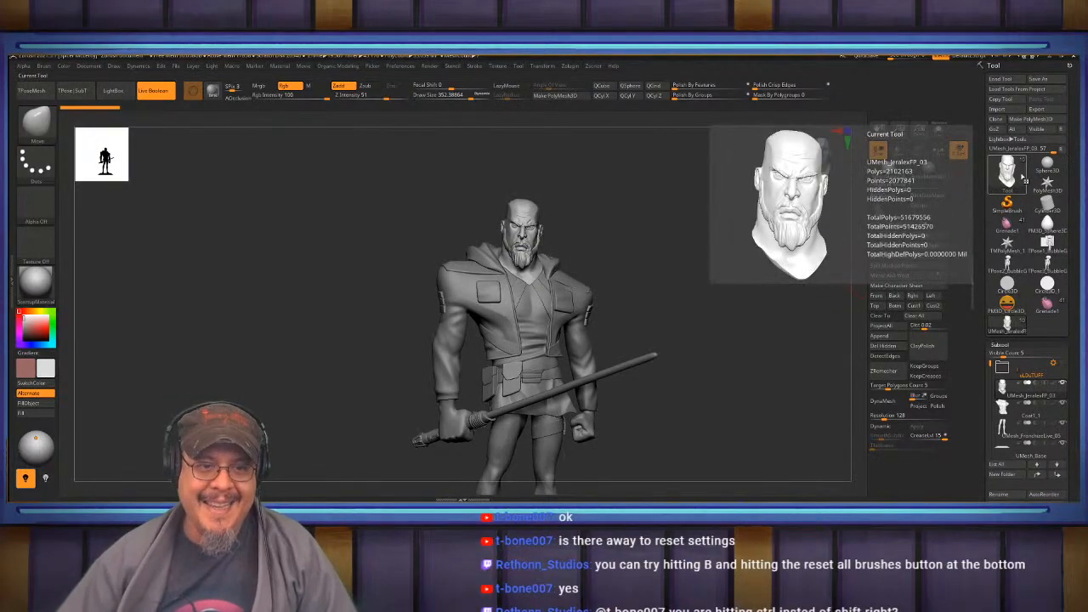
# Switch to a Cube3D tool, make it a PolyMesh3D and rebuild it as a QCube.
pyautogui.click(1007, 170)
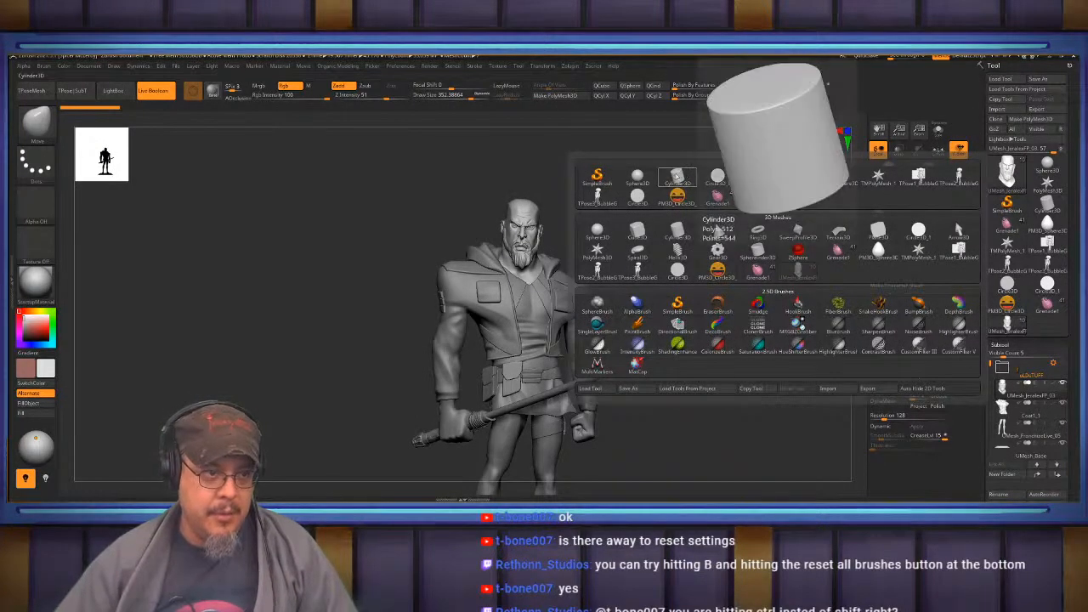
pyautogui.click(685, 238)
pyautogui.keyDown('alt'); pyautogui.moveTo(634, 218); pyautogui.dragTo(716, 280); pyautogui.keyUp('alt')
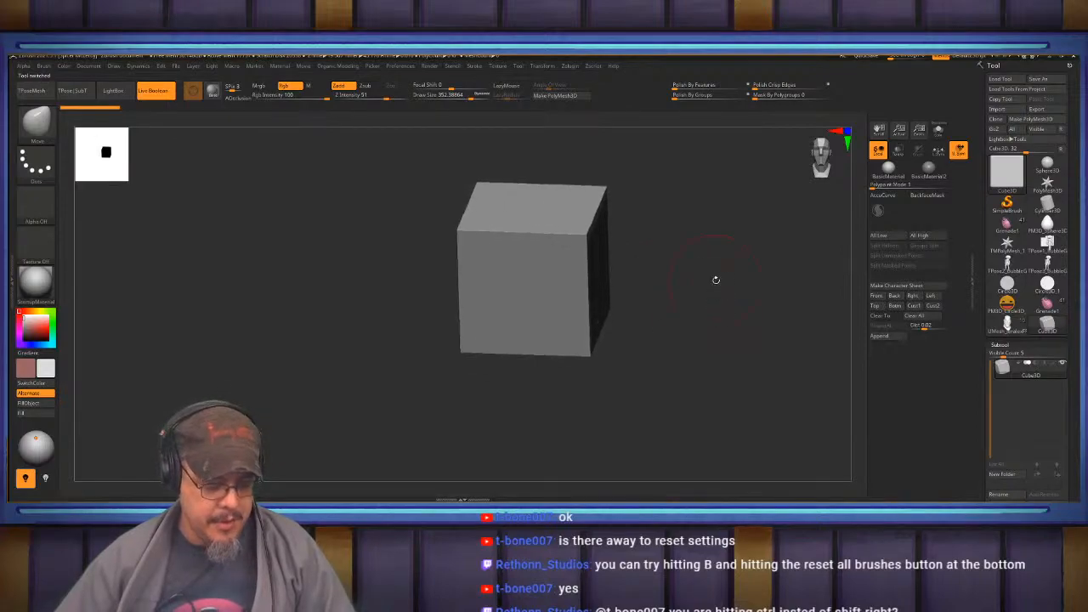
pyautogui.press('b')
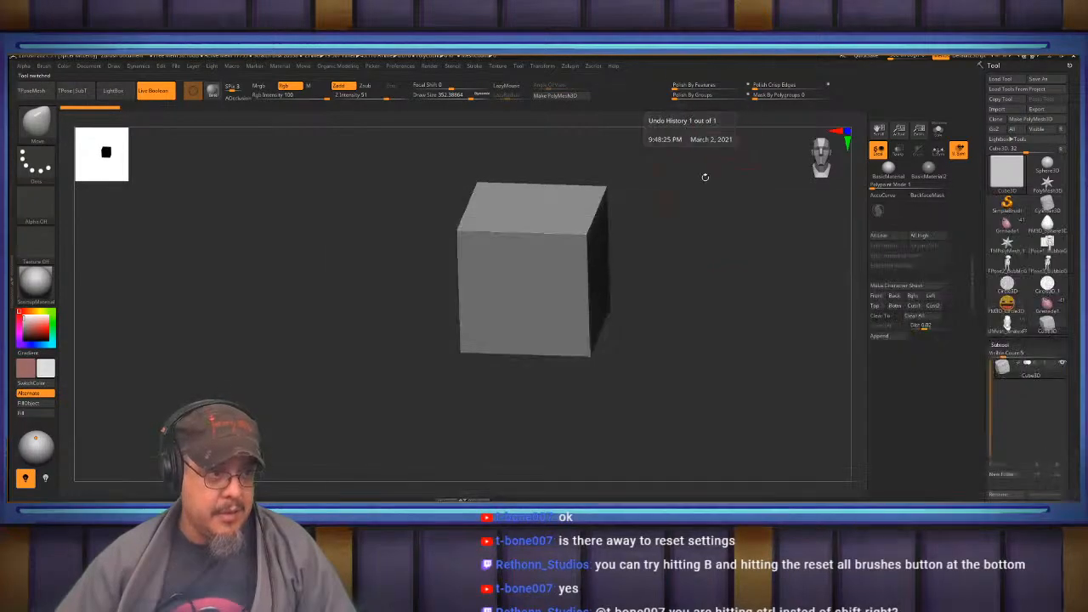
pyautogui.click(556, 96)
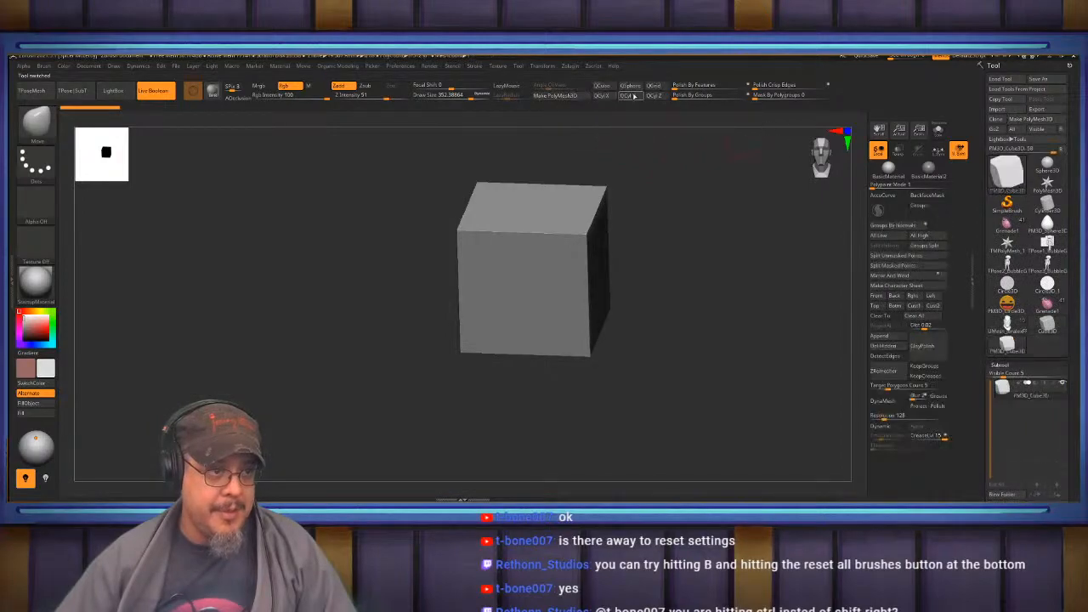
pyautogui.click(603, 86)
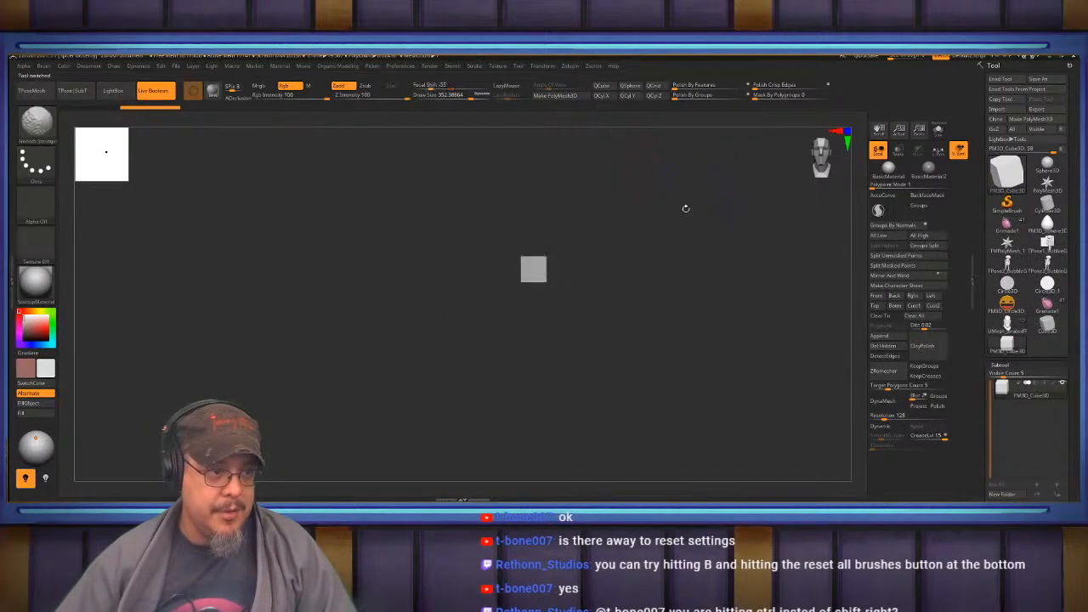
# Crease the cube's polygroup borders and turn on its polyframe display.
pyautogui.press('space')
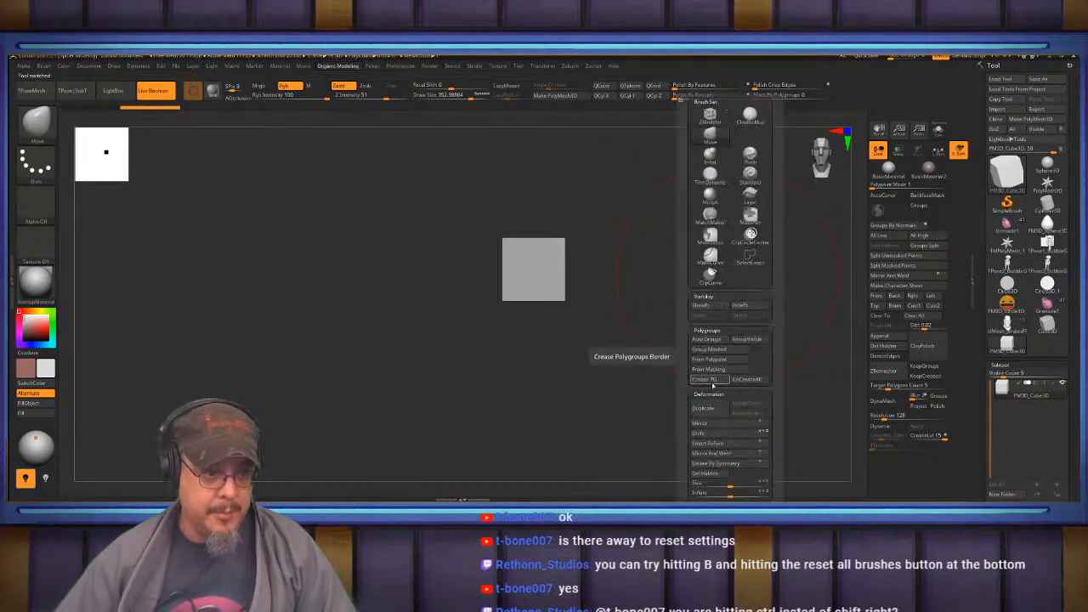
pyautogui.click(713, 381)
pyautogui.moveTo(678, 235)
pyautogui.mouseDown()
pyautogui.moveTo(674, 264)
pyautogui.moveTo(648, 274)
pyautogui.moveTo(661, 304)
pyautogui.mouseUp()
pyautogui.hotkey('shift', 'f')
# Choose the ZModeler brush and set its edge action to Insert.
pyautogui.press('b')
pyautogui.press('z')
pyautogui.press('m')
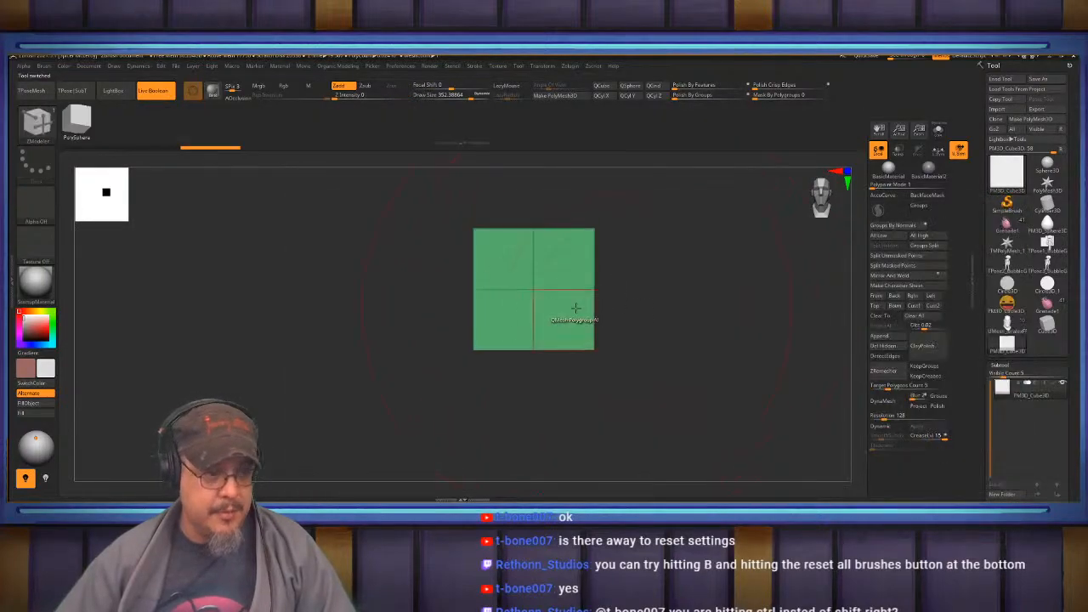
pyautogui.press('space')
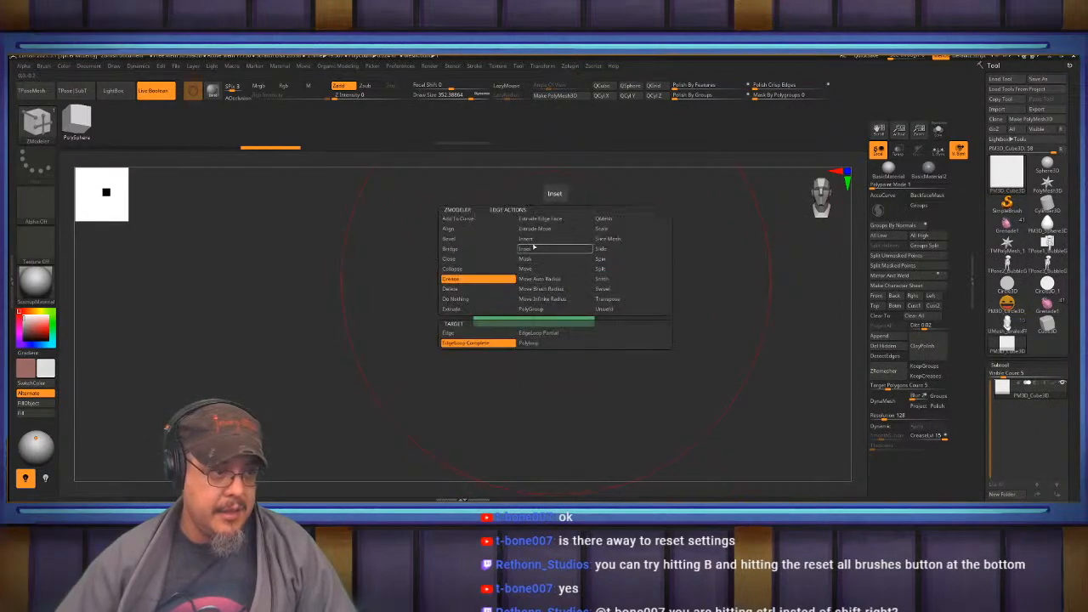
pyautogui.click(539, 240)
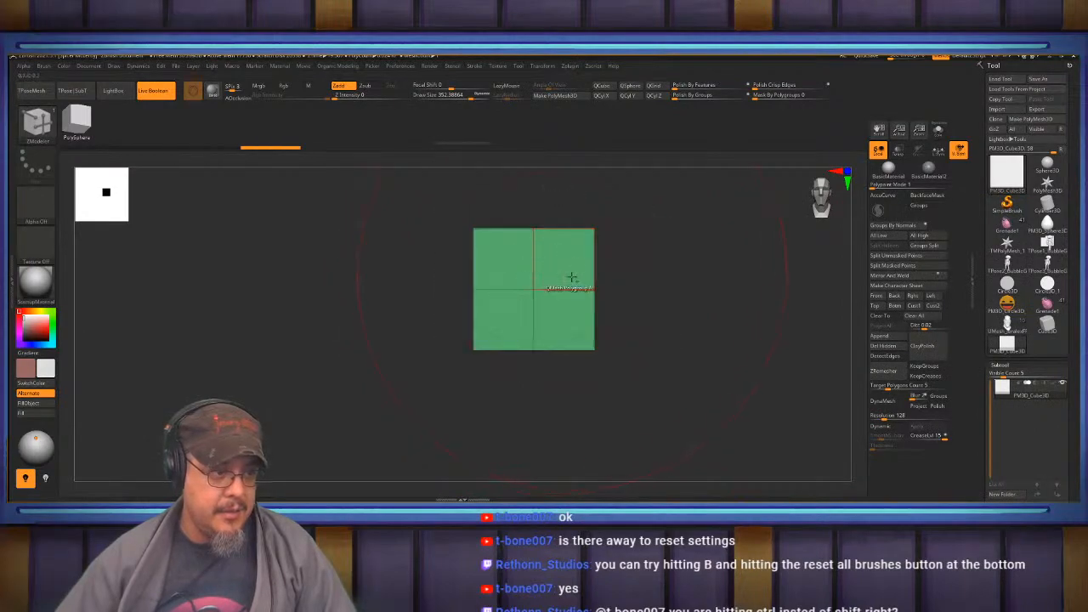
pyautogui.moveTo(691, 264); pyautogui.dragTo(731, 280)
# Stretch the cube vertically to about twice its height and narrow its lower end with a Taper of about -0.436.
pyautogui.press('w')
pyautogui.moveTo(562, 280); pyautogui.dragTo(554, 210)
pyautogui.click(531, 239)
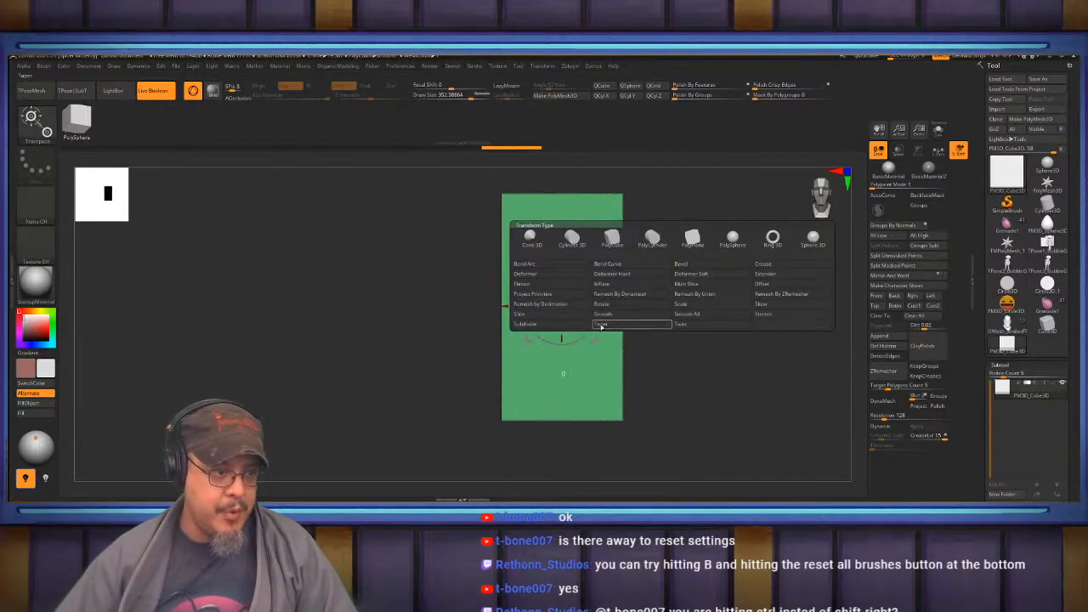
pyautogui.click(602, 326)
pyautogui.moveTo(562, 420); pyautogui.dragTo(566, 399)
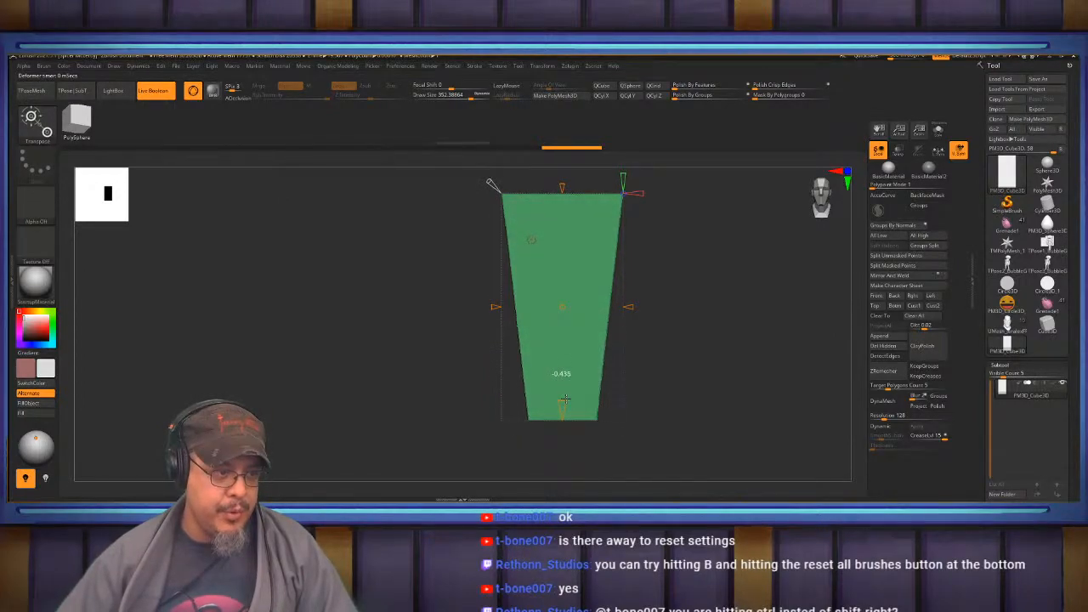
pyautogui.press('q')
pyautogui.moveTo(700, 381)
pyautogui.mouseDown()
pyautogui.moveTo(777, 432)
pyautogui.moveTo(699, 396)
pyautogui.mouseUp()
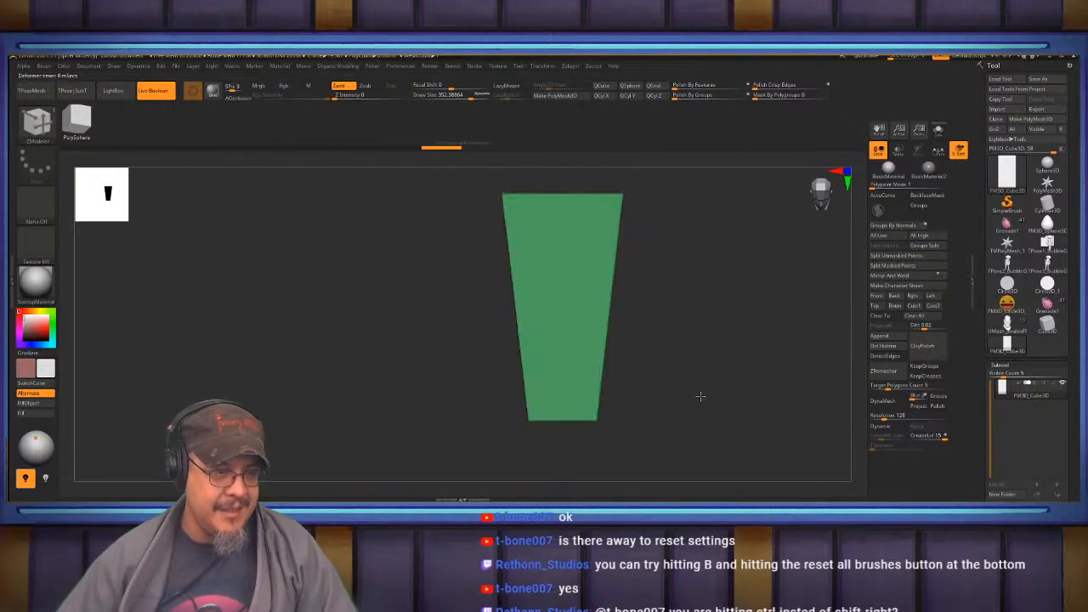
pyautogui.keyDown('alt'); pyautogui.moveTo(721, 329); pyautogui.dragTo(710, 374); pyautogui.keyUp('alt')
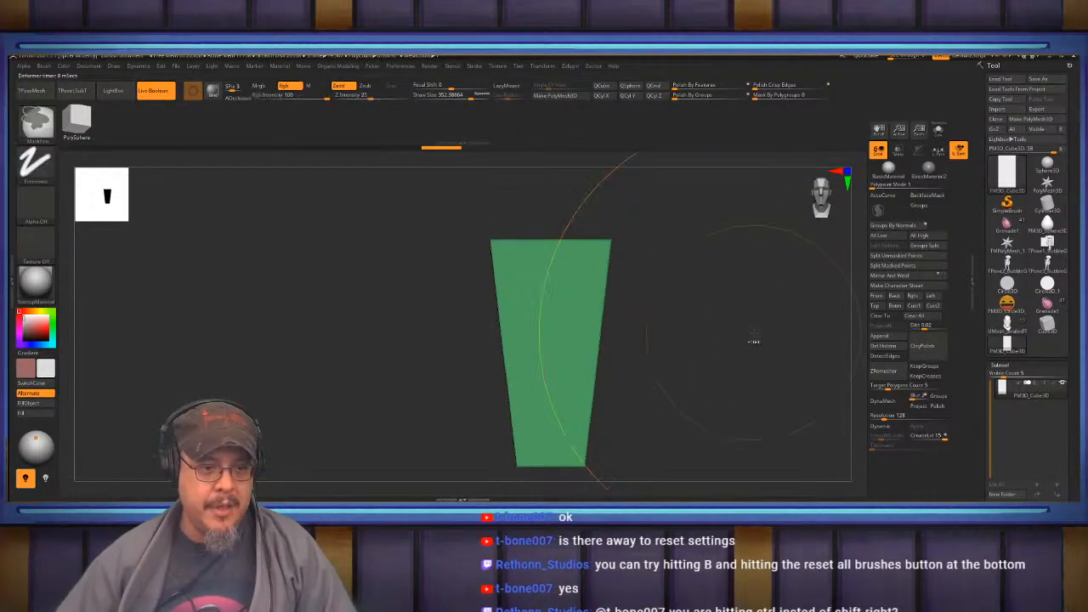
# Turn on dynamic subdivision for the tapered block and apply it as real geometry, keeping the polyframe displayed.
pyautogui.click(886, 427)
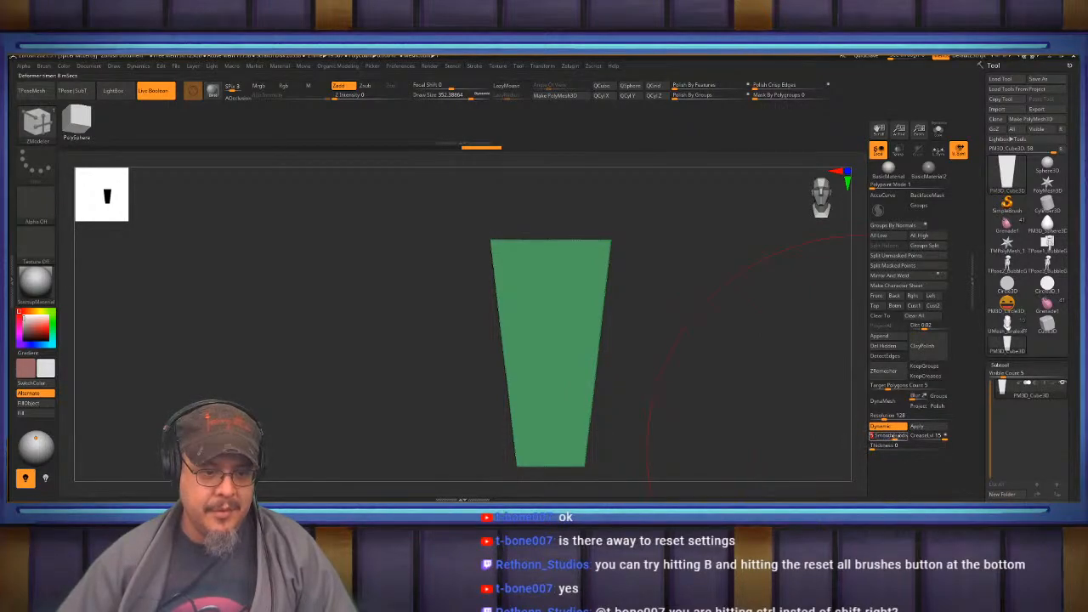
pyautogui.click(925, 428)
pyautogui.click(1007, 364)
pyautogui.hotkey('shift', 'f')
pyautogui.hotkey('shift', 'f')
pyautogui.moveTo(652, 371); pyautogui.dragTo(685, 384)
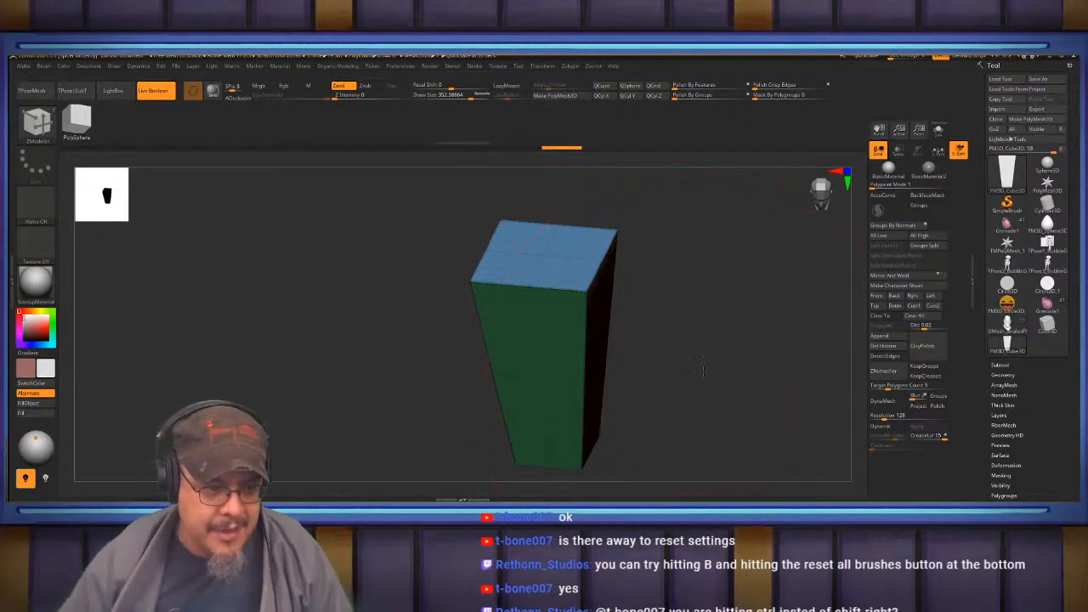
pyautogui.moveTo(686, 390); pyautogui.dragTo(711, 354)
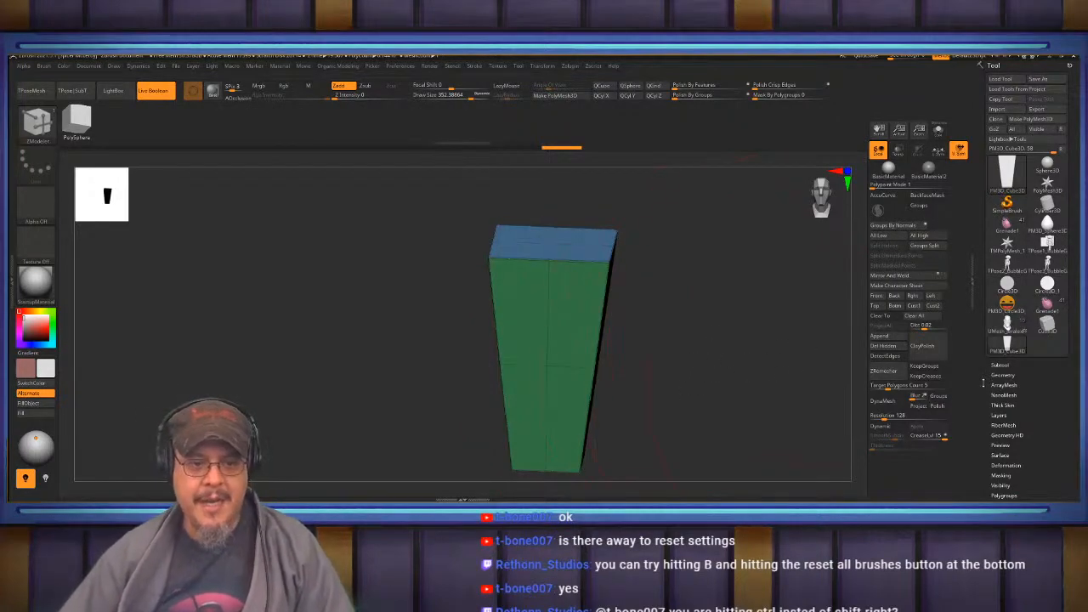
# Delete the tapered block's lower subdivision levels and view its narrow end from below.
pyautogui.click(1003, 375)
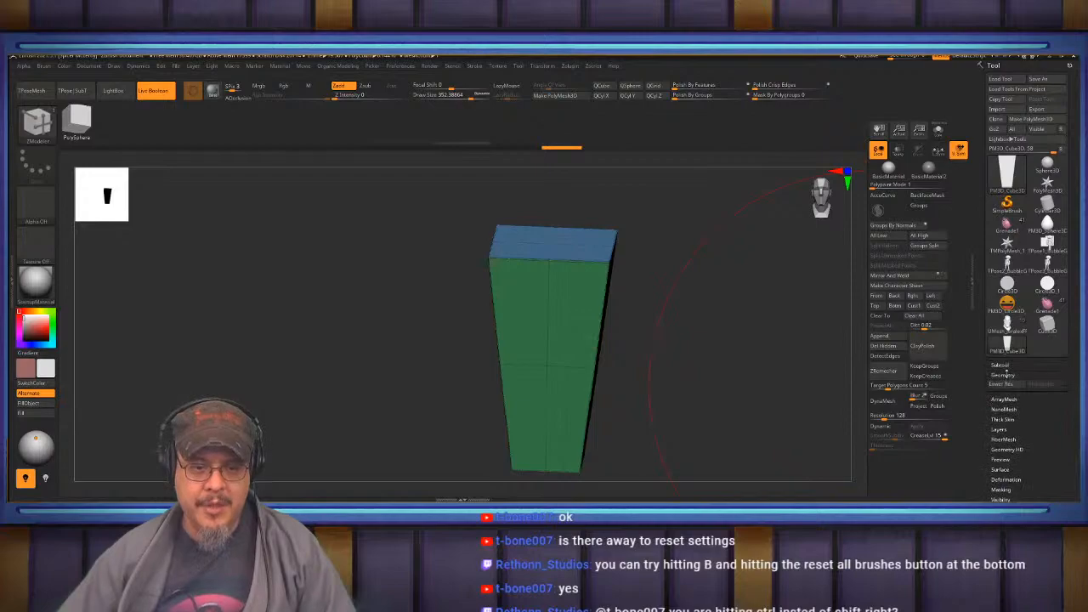
pyautogui.click(1006, 404)
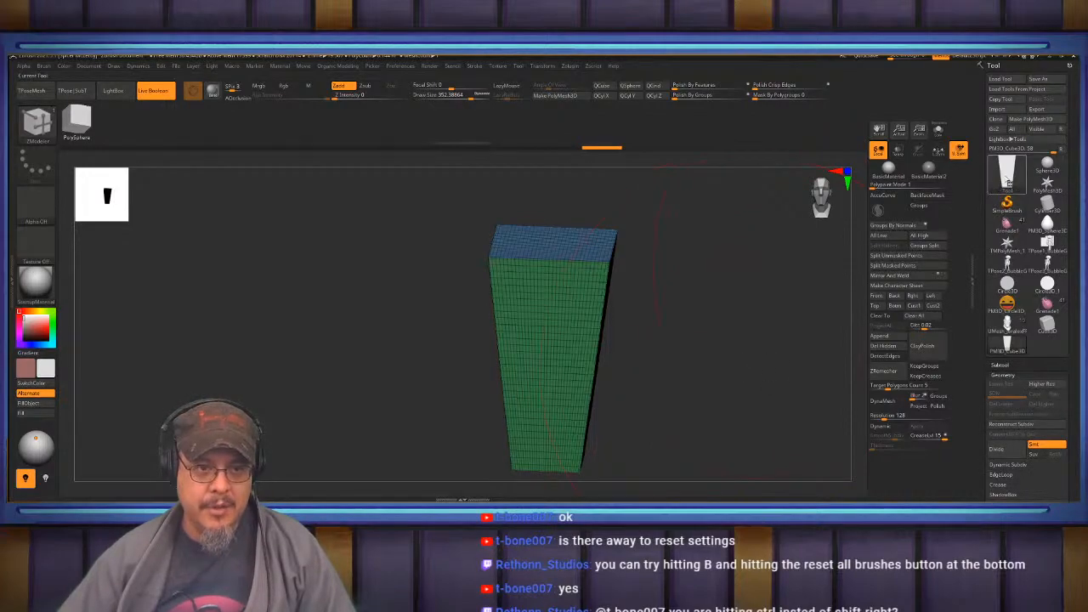
pyautogui.moveTo(1007, 181)
pyautogui.moveTo(733, 330); pyautogui.dragTo(704, 280)
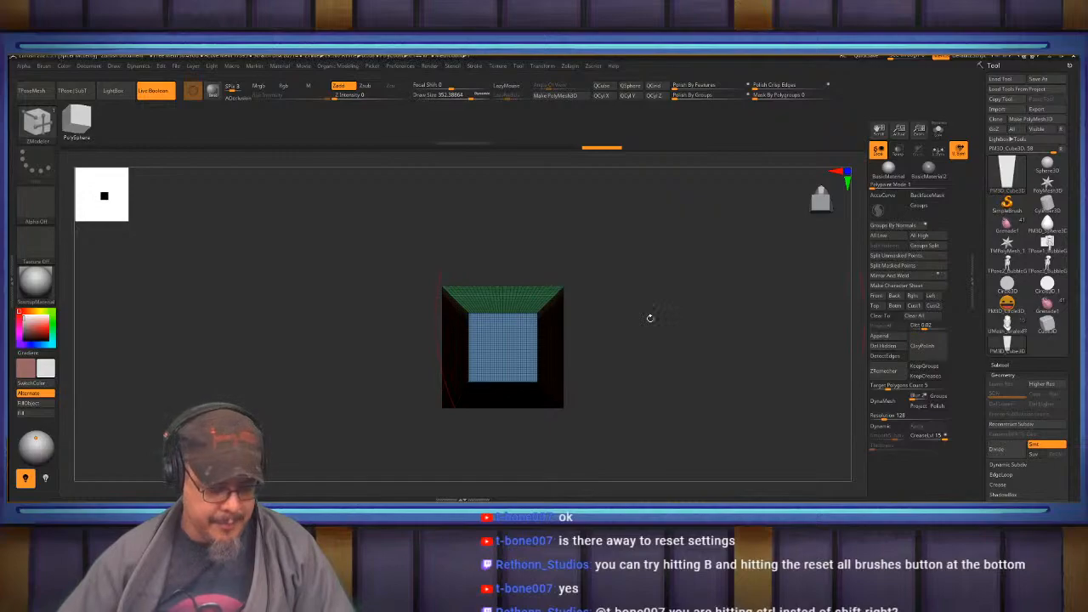
# Create a new InsertMesh brush from the tapered block.
pyautogui.press('b')
pyautogui.click(449, 483)
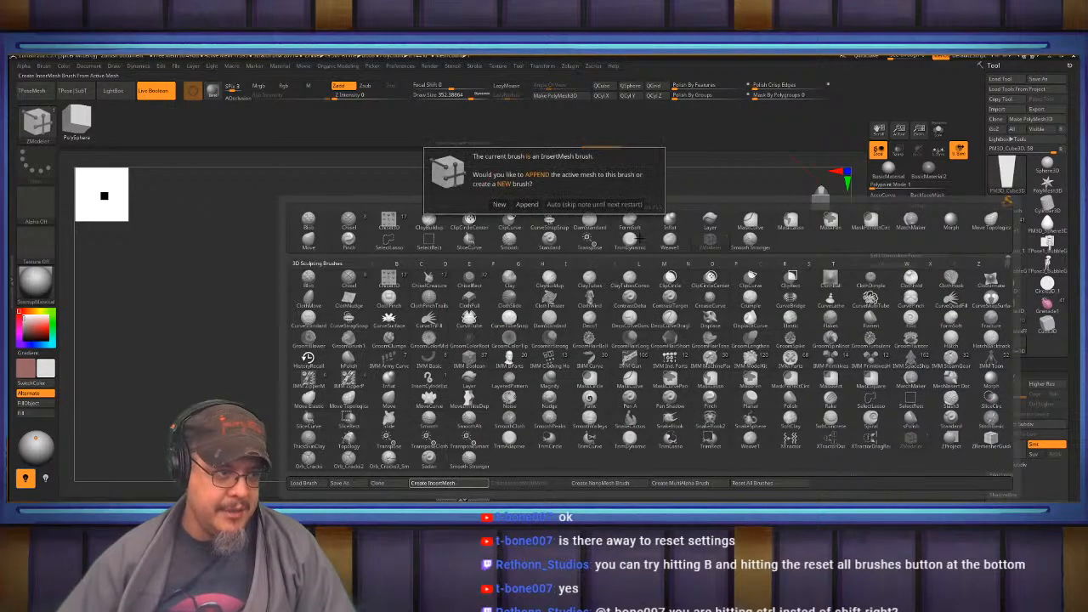
pyautogui.click(500, 205)
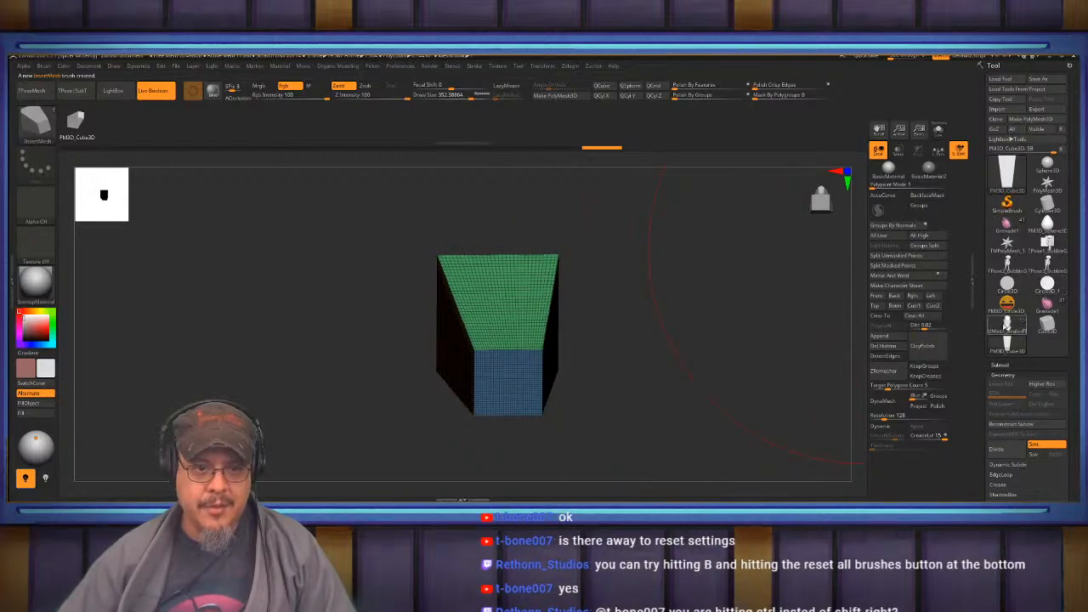
# Switch to the character model, isolate the head and insert the tapered block as a peg on the underside of the neck.
pyautogui.click(1006, 327)
pyautogui.press('f')
pyautogui.moveTo(783, 261)
pyautogui.keyDown('alt'); pyautogui.mouseDown()
pyautogui.moveTo(784, 321)
pyautogui.moveTo(652, 312)
pyautogui.moveTo(692, 330)
pyautogui.moveTo(813, 240)
pyautogui.mouseUp(); pyautogui.keyUp('alt')
pyautogui.keyDown('alt'); pyautogui.click(544, 323); pyautogui.keyUp('alt')
pyautogui.click(941, 136)
pyautogui.moveTo(650, 277)
pyautogui.mouseDown()
pyautogui.moveTo(657, 237)
pyautogui.moveTo(631, 209)
pyautogui.moveTo(581, 279)
pyautogui.moveTo(699, 292)
pyautogui.mouseUp()
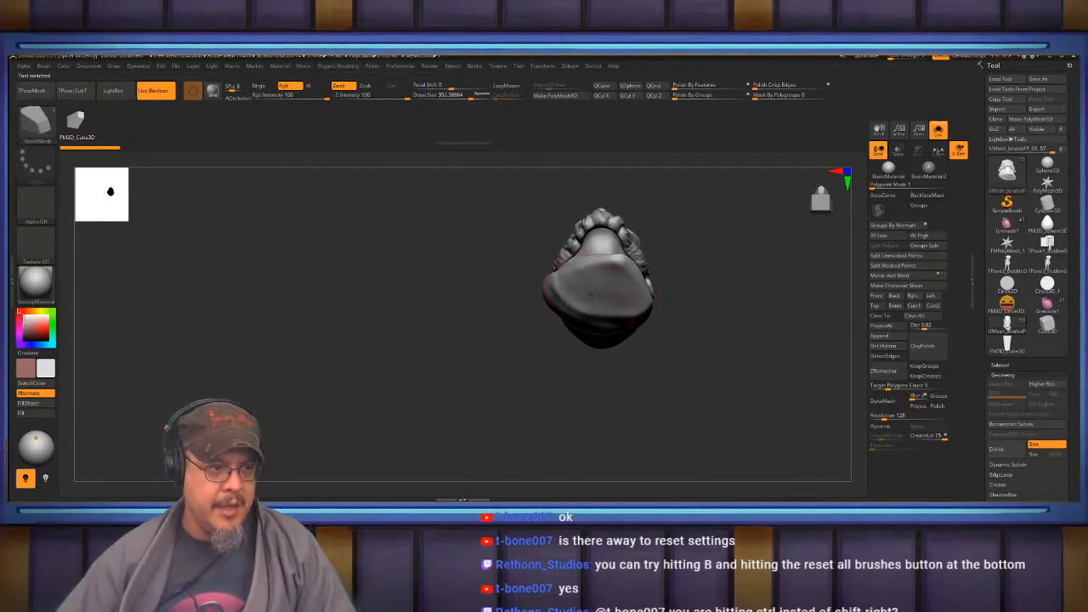
pyautogui.moveTo(599, 291); pyautogui.dragTo(600, 317)
# Push the peg up into the base of the neck and rotate it slightly in the side view.
pyautogui.moveTo(757, 228); pyautogui.dragTo(748, 308)
pyautogui.press('w')
pyautogui.moveTo(600, 345); pyautogui.dragTo(599, 331)
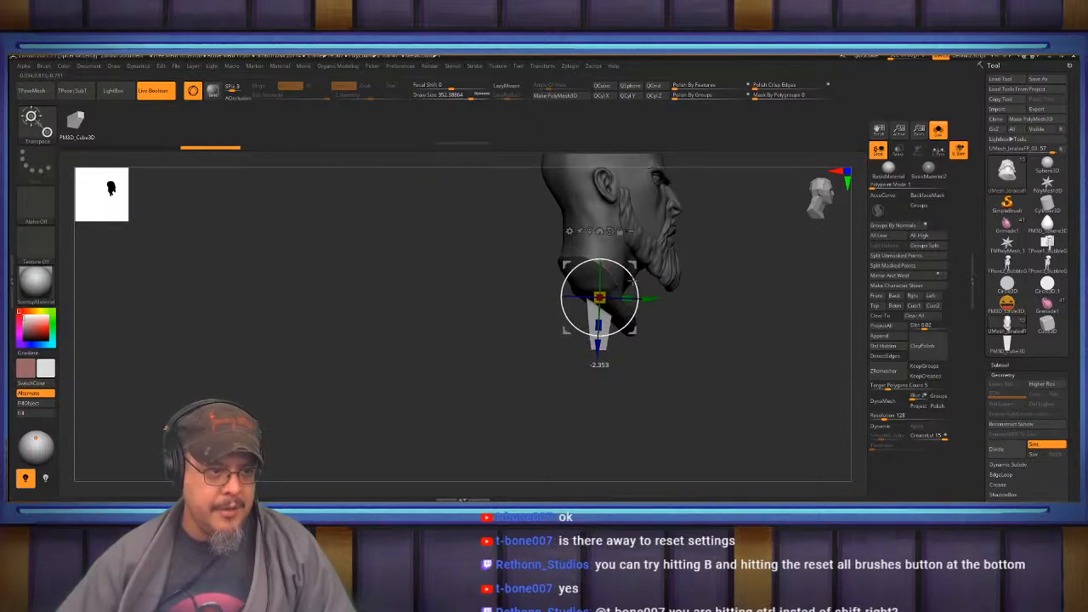
pyautogui.moveTo(633, 281); pyautogui.dragTo(634, 284)
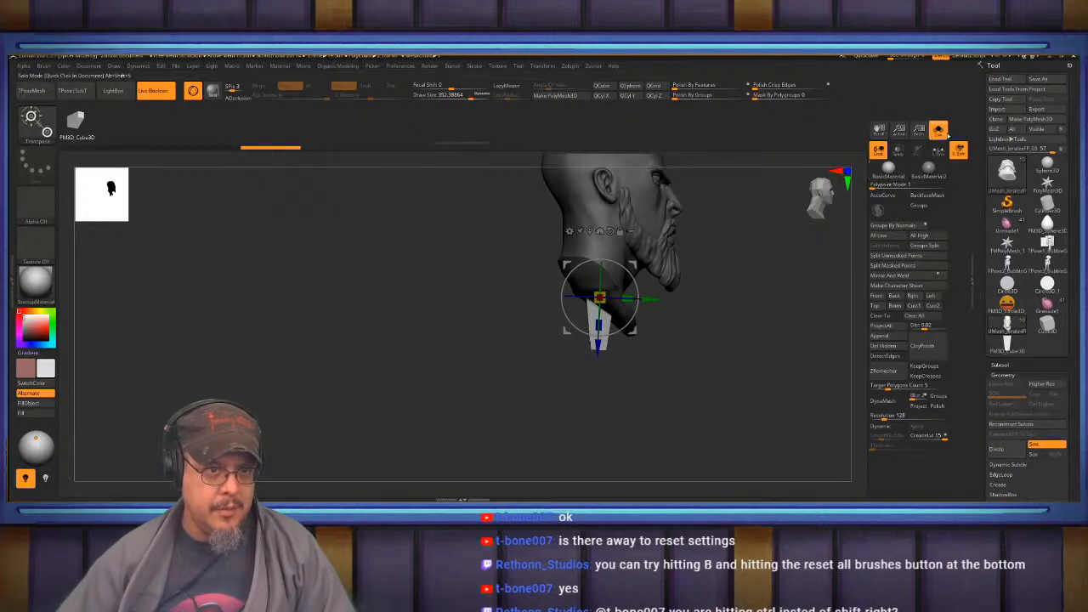
# Tilt the peg about 5.4 degrees to fit inside the transparent torso, and check its placement on the isolated head.
pyautogui.click(940, 130)
pyautogui.click(903, 153)
pyautogui.moveTo(755, 253); pyautogui.dragTo(752, 253)
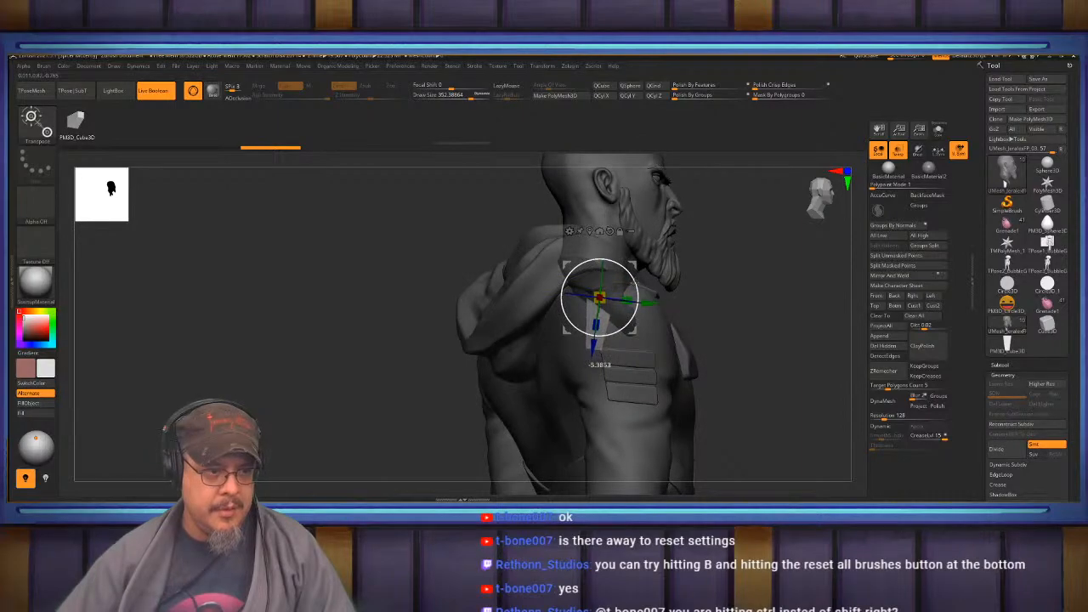
pyautogui.press('q')
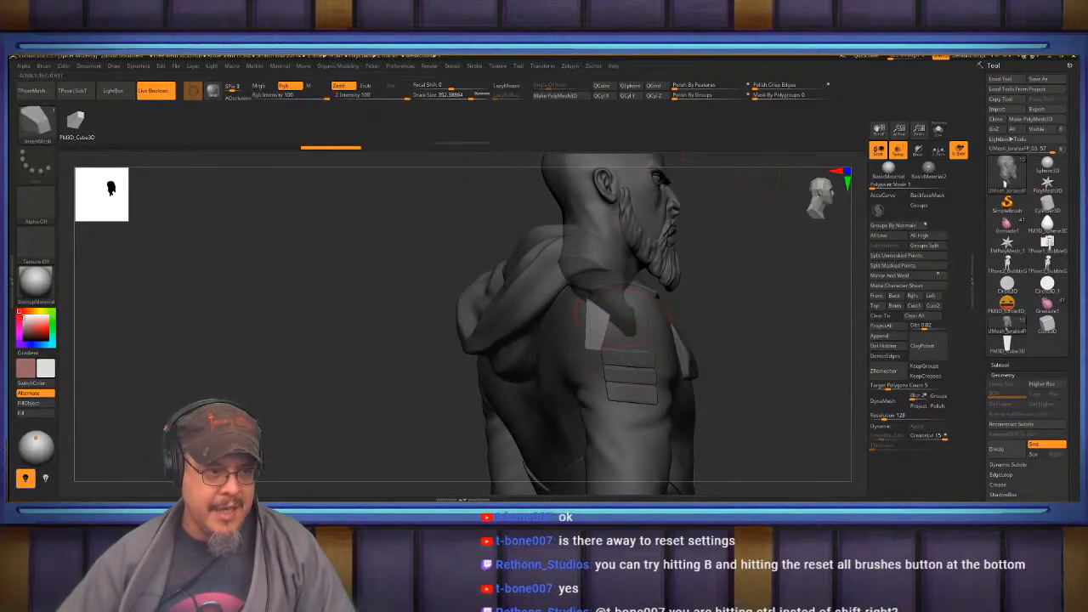
pyautogui.moveTo(774, 266); pyautogui.dragTo(753, 221)
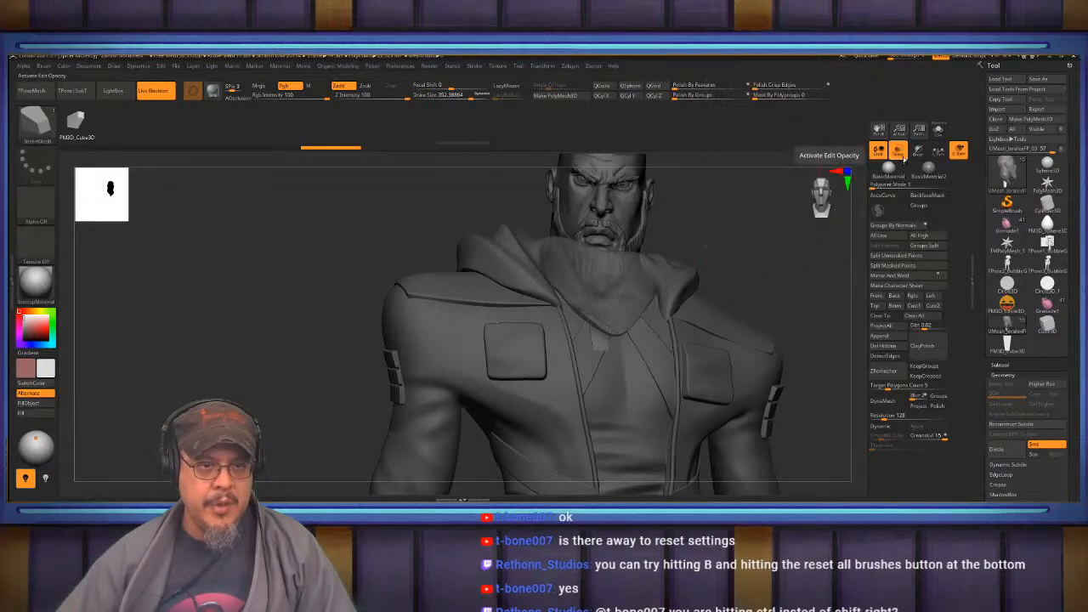
pyautogui.click(939, 130)
pyautogui.moveTo(717, 250)
pyautogui.mouseDown()
pyautogui.moveTo(714, 301)
pyautogui.moveTo(770, 314)
pyautogui.moveTo(756, 313)
pyautogui.mouseUp()
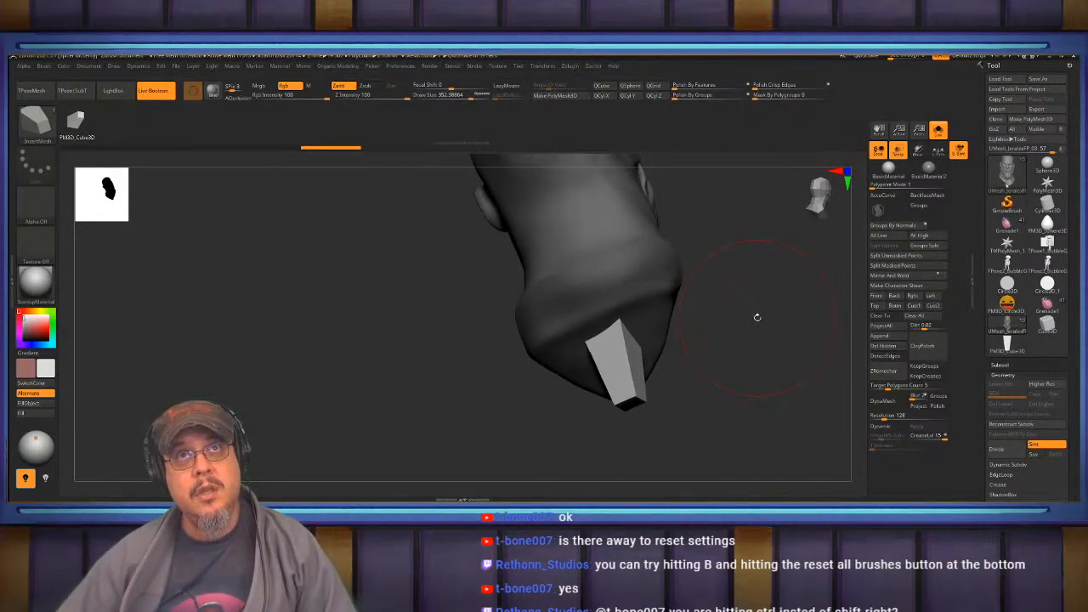
pyautogui.moveTo(761, 317); pyautogui.dragTo(953, 357)
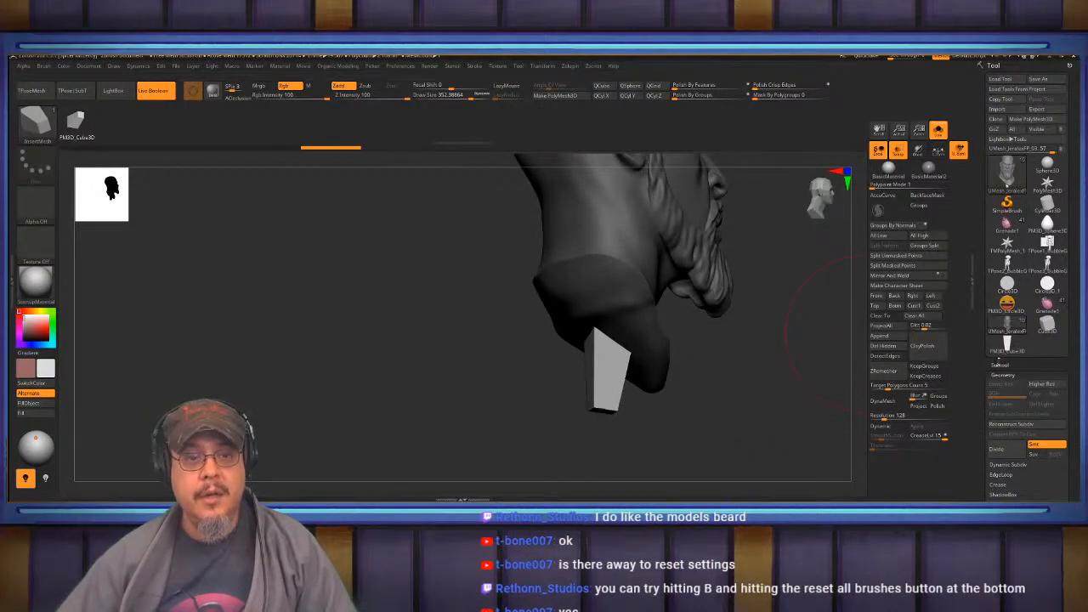
# Create a subtool folder named HeadKeyBody containing the head subtool.
pyautogui.click(1000, 365)
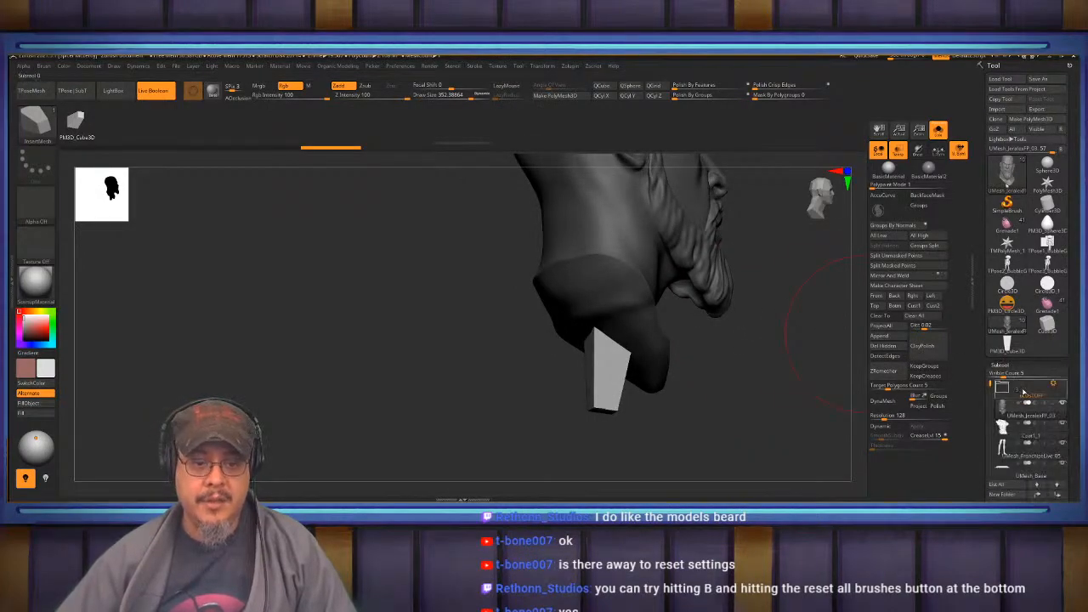
pyautogui.moveTo(1071, 409); pyautogui.dragTo(1070, 379)
pyautogui.press('ctrl')
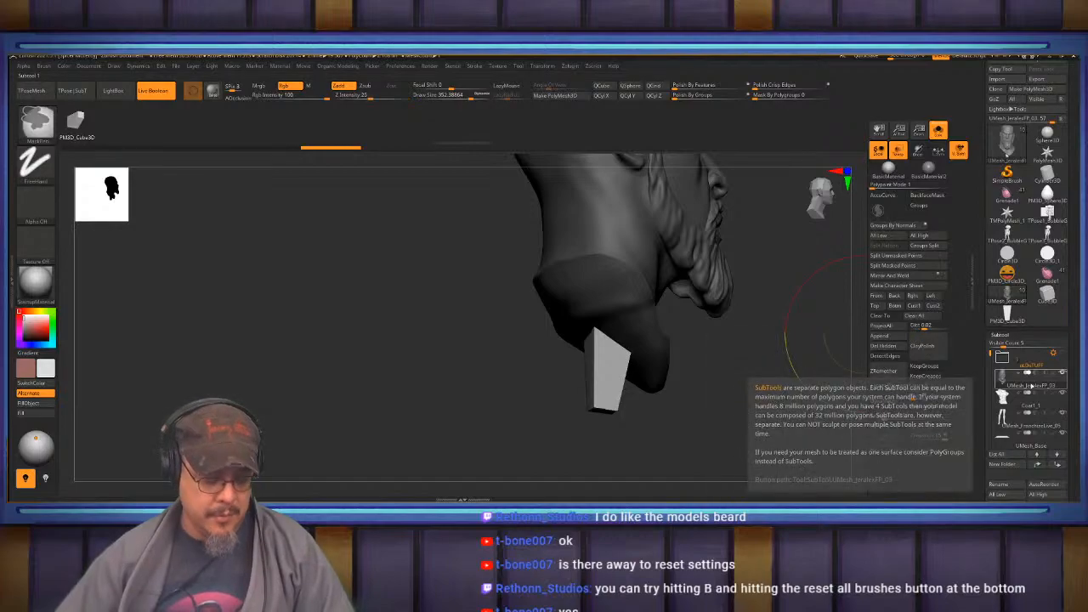
pyautogui.click(1000, 484)
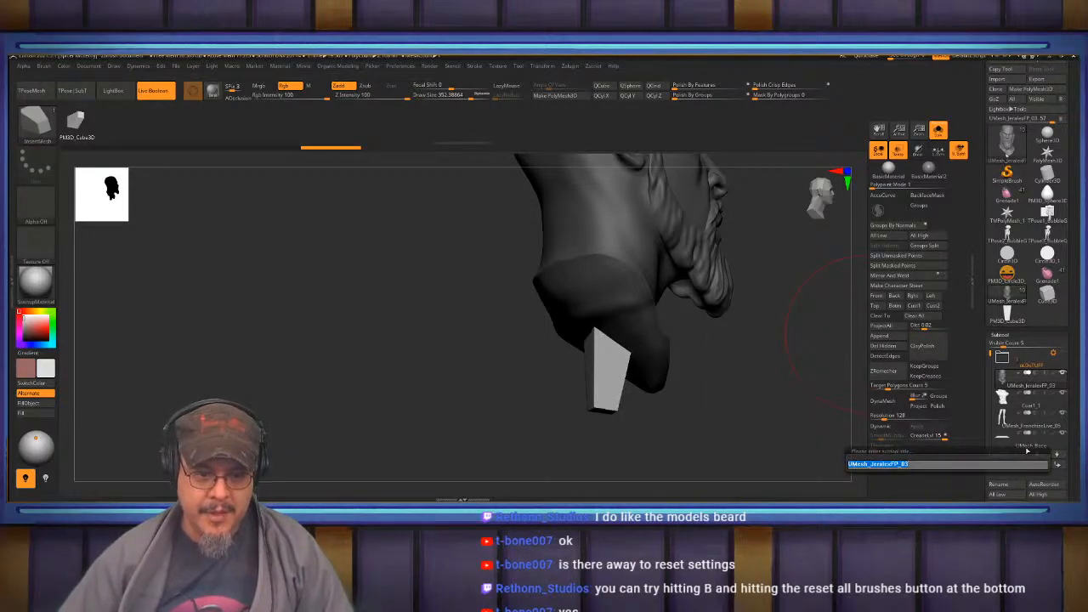
pyautogui.press('Escape')
pyautogui.hotkey('ctrl', 'f')
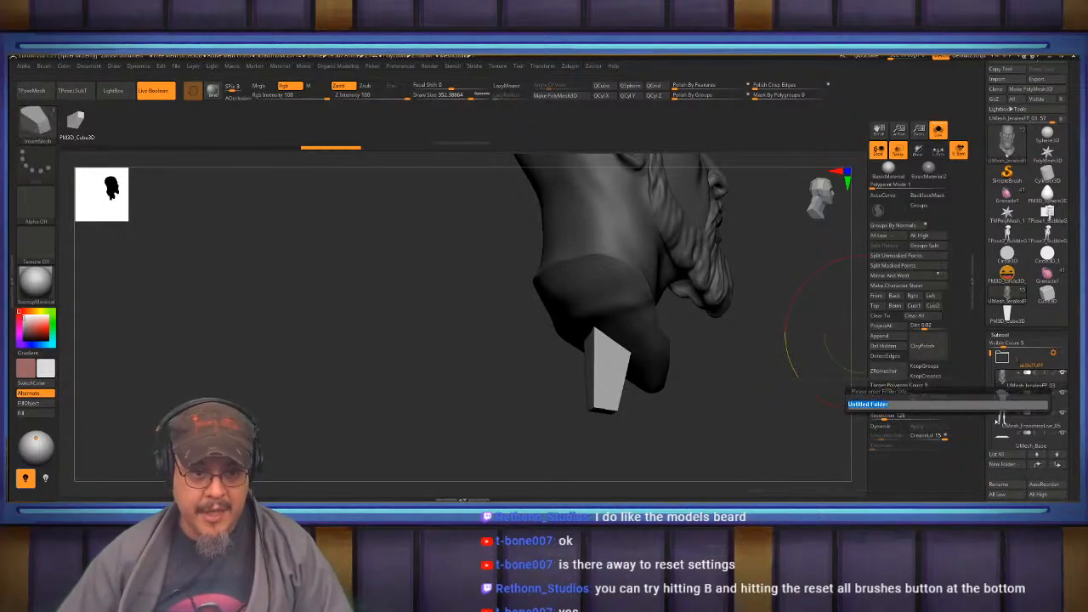
pyautogui.write('HeadKeyBody')
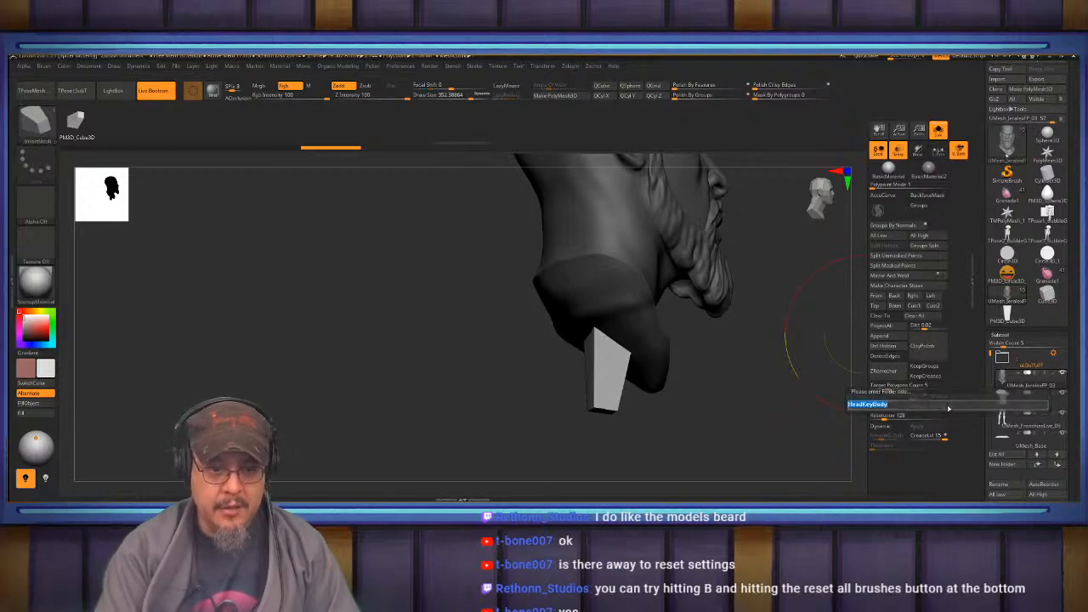
pyautogui.press('Return')
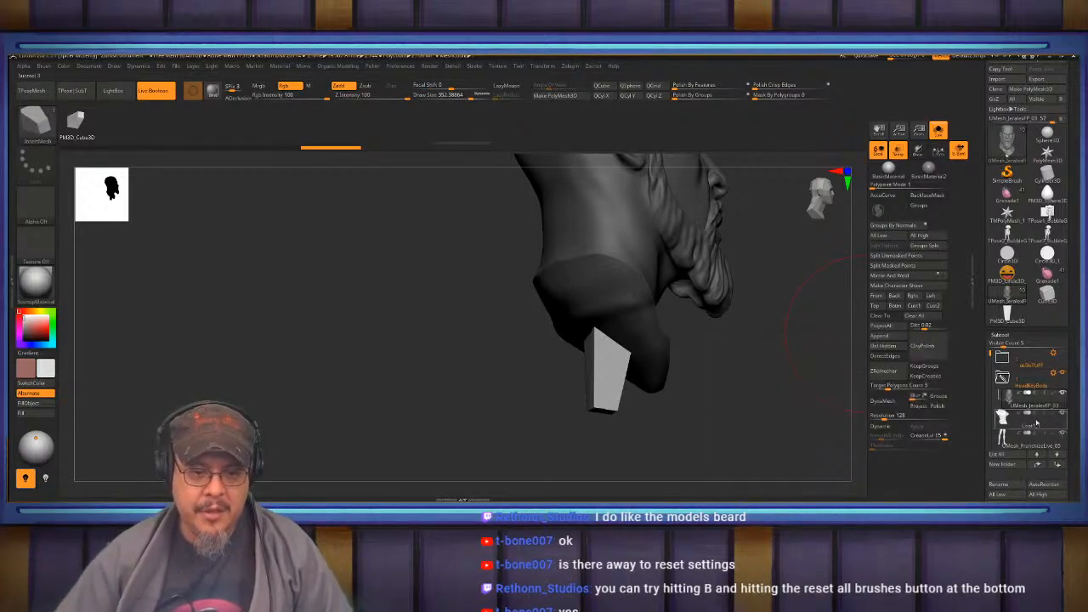
# Add the coat to the HeadKeyBody folder and place the head below it as a subtractive subtool.
pyautogui.moveTo(811, 409); pyautogui.dragTo(710, 405)
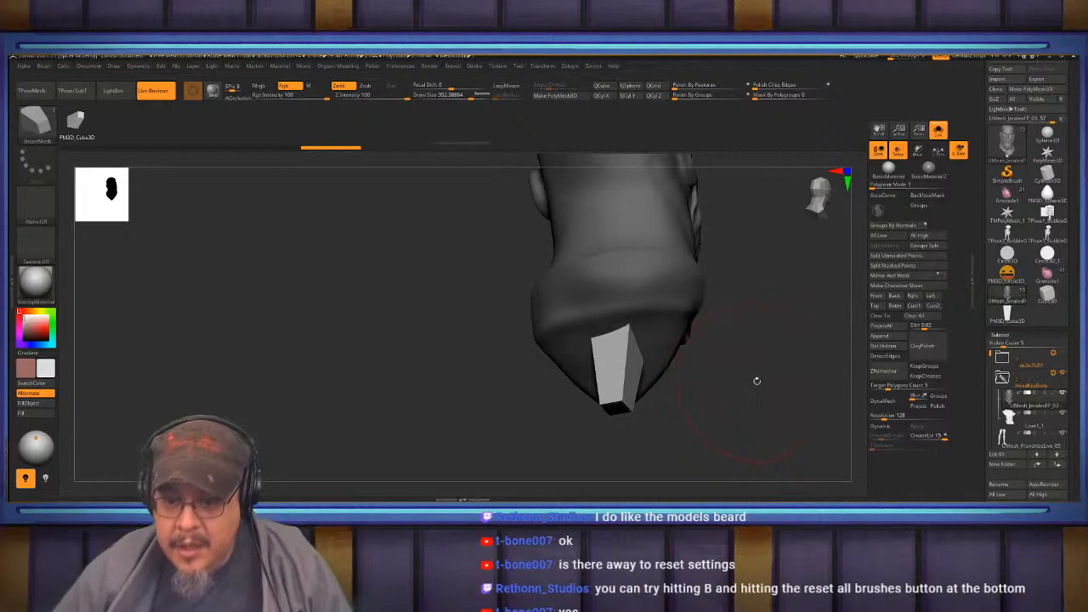
pyautogui.moveTo(787, 363); pyautogui.dragTo(776, 310)
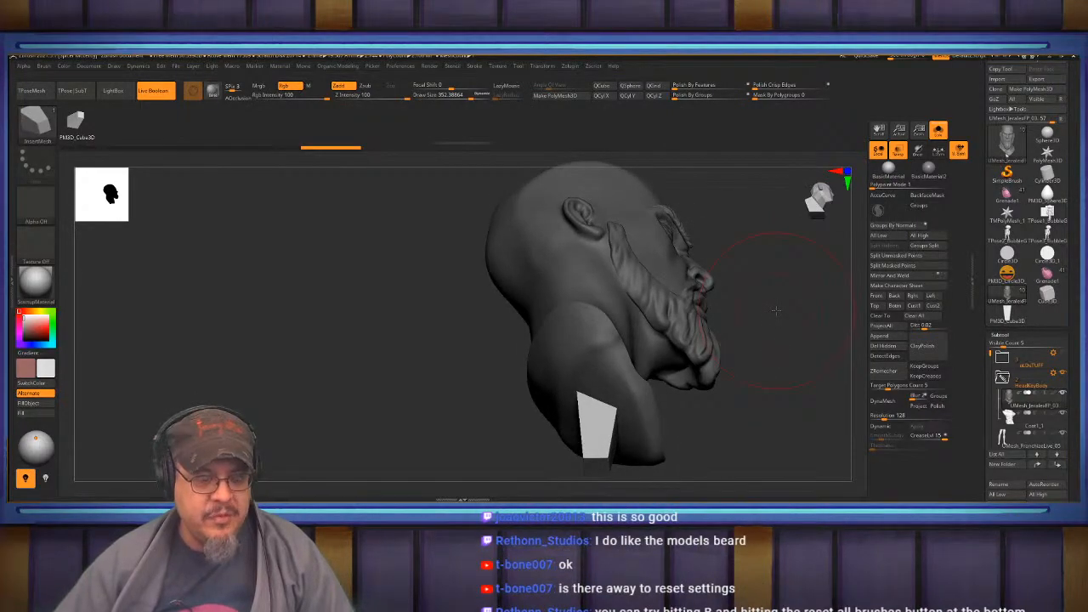
pyautogui.moveTo(776, 311); pyautogui.dragTo(745, 360)
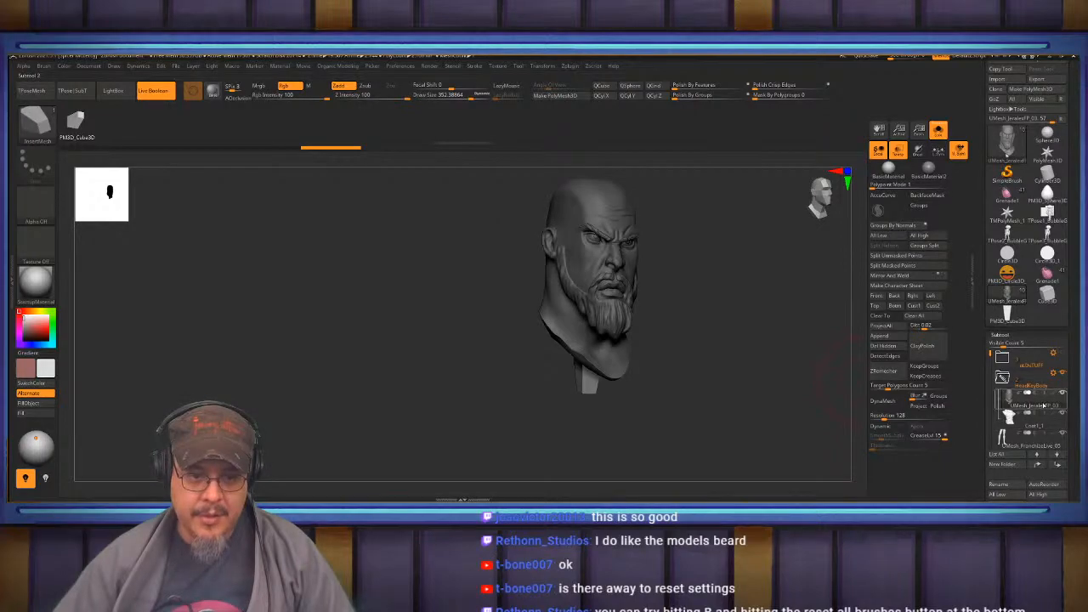
pyautogui.moveTo(1044, 406); pyautogui.dragTo(1041, 433)
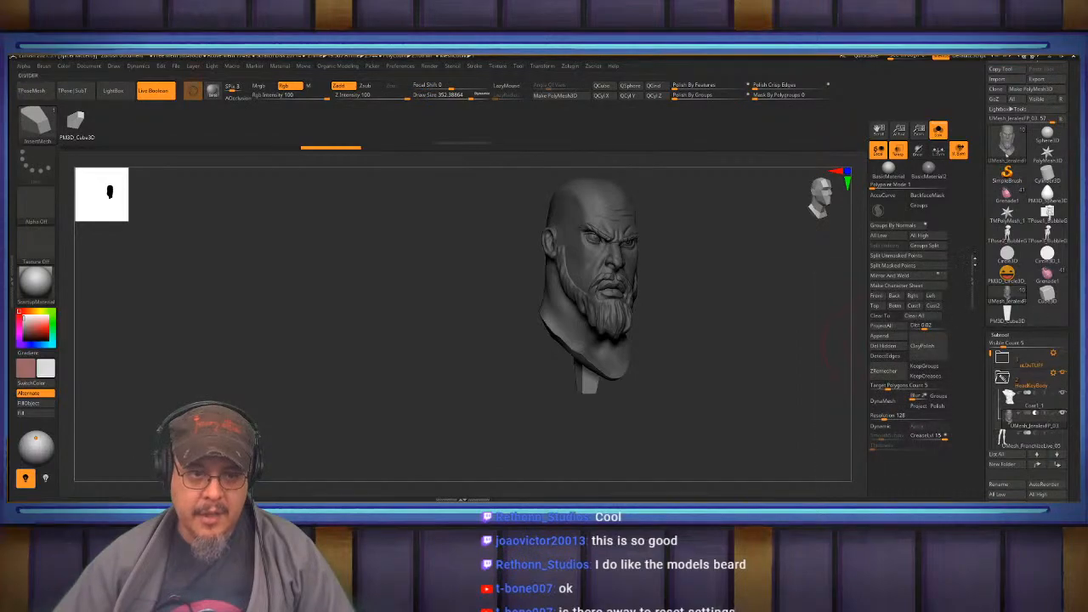
# Display all subtools without transparency and examine the Live Boolean cut for the neck and peg in the coat.
pyautogui.click(942, 135)
pyautogui.keyDown('shift'); pyautogui.moveTo(809, 260); pyautogui.dragTo(735, 323); pyautogui.keyUp('shift')
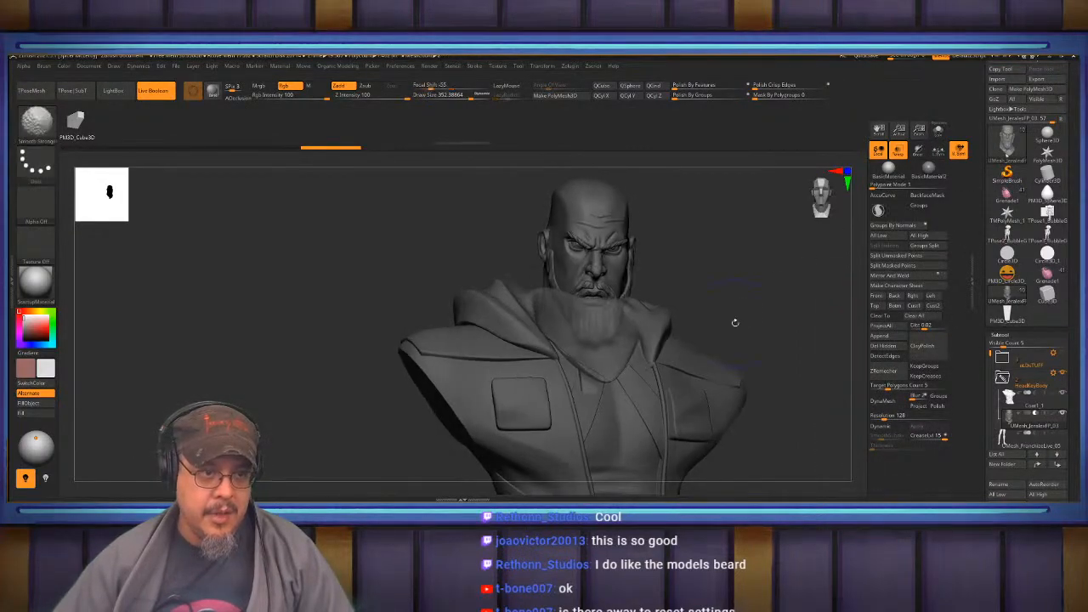
pyautogui.click(899, 152)
pyautogui.moveTo(750, 267)
pyautogui.mouseDown()
pyautogui.moveTo(713, 339)
pyautogui.moveTo(736, 382)
pyautogui.moveTo(699, 271)
pyautogui.moveTo(725, 282)
pyautogui.moveTo(725, 335)
pyautogui.moveTo(739, 277)
pyautogui.moveTo(748, 283)
pyautogui.mouseUp()
pyautogui.moveTo(1071, 420); pyautogui.dragTo(1073, 368)
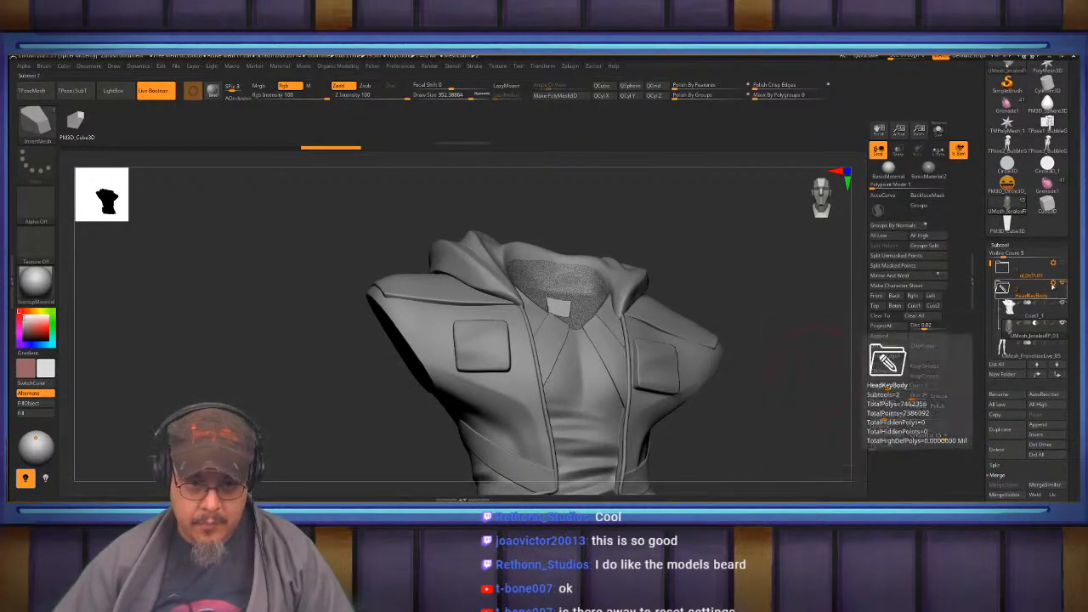
# Save the tool in the ForPrint folder as JeralesFP_07.
pyautogui.moveTo(1072, 293); pyautogui.dragTo(1072, 413)
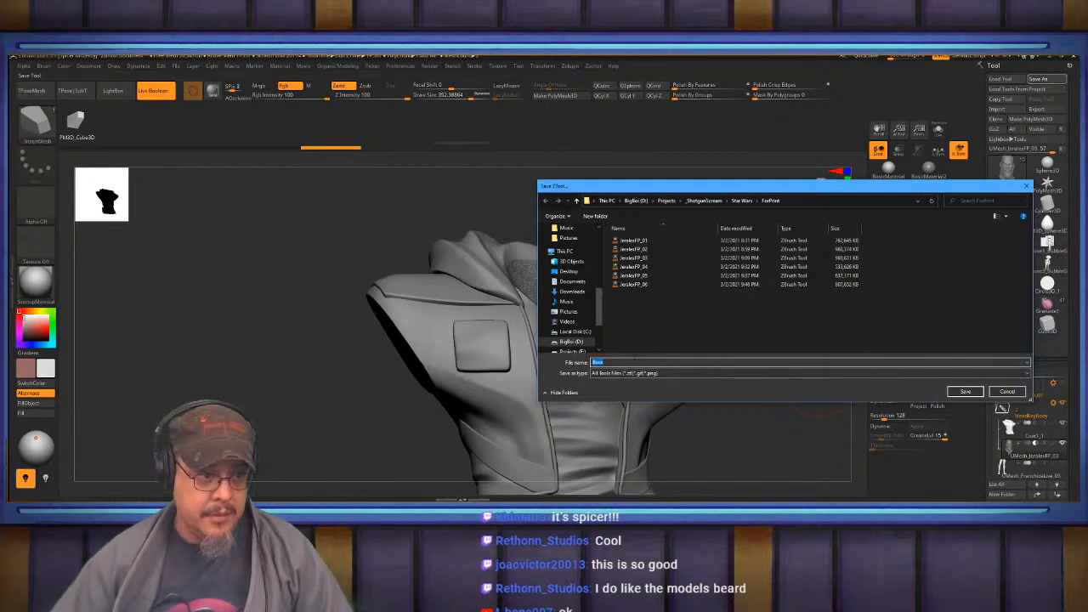
pyautogui.click(650, 286)
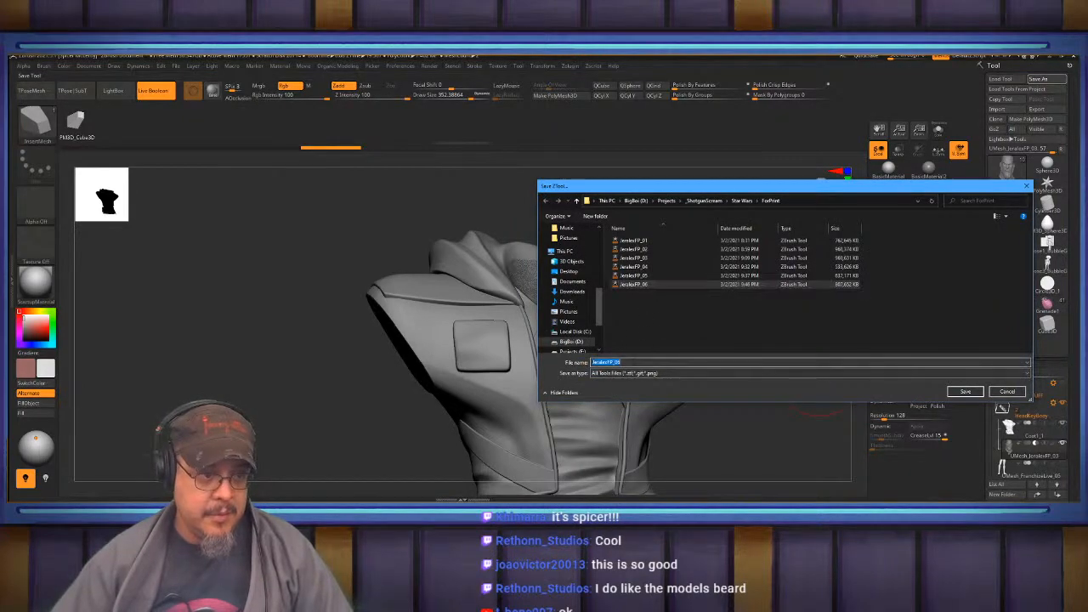
pyautogui.press('BackSpace')
pyautogui.write('7')
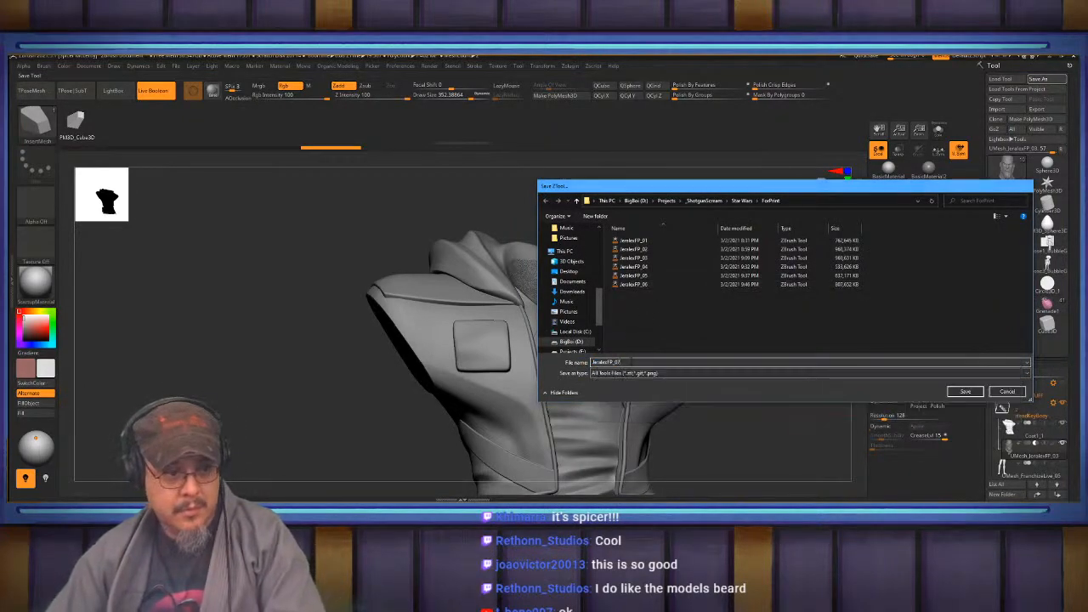
pyautogui.press('Return')
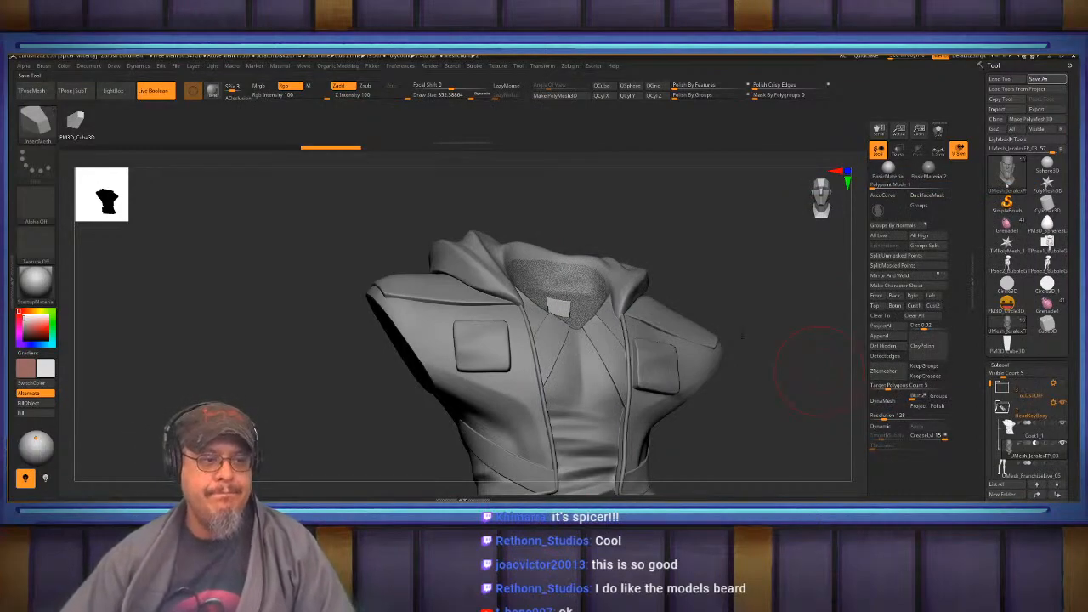
pyautogui.hotkey('ctrl', 's')
# Enlarge the peg uniformly by a factor of about 1.22 and inspect its socket in the coat from above.
pyautogui.moveTo(724, 295); pyautogui.dragTo(735, 340)
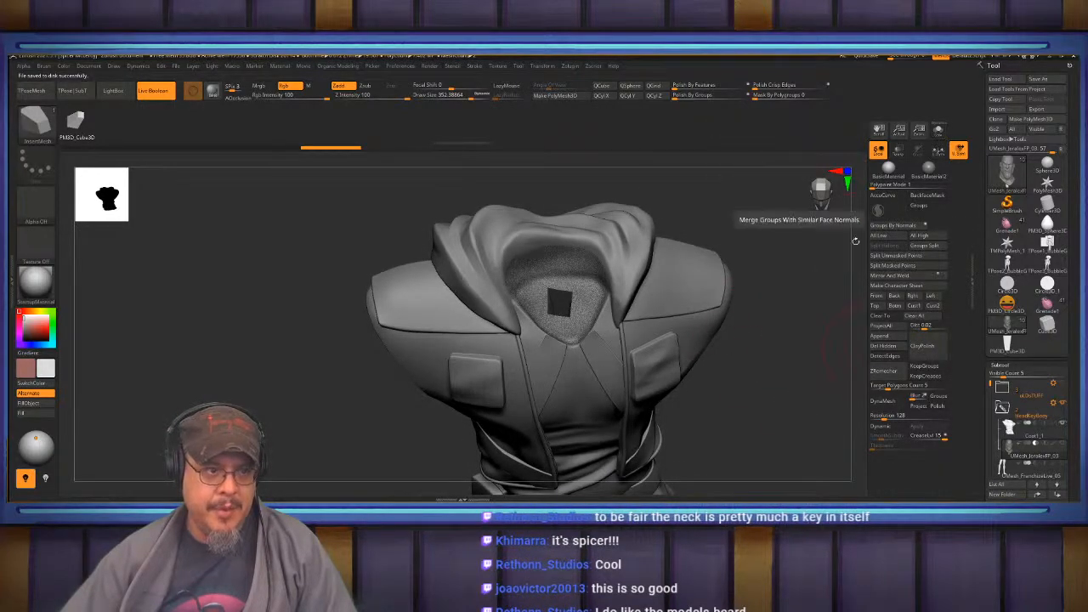
pyautogui.press('w')
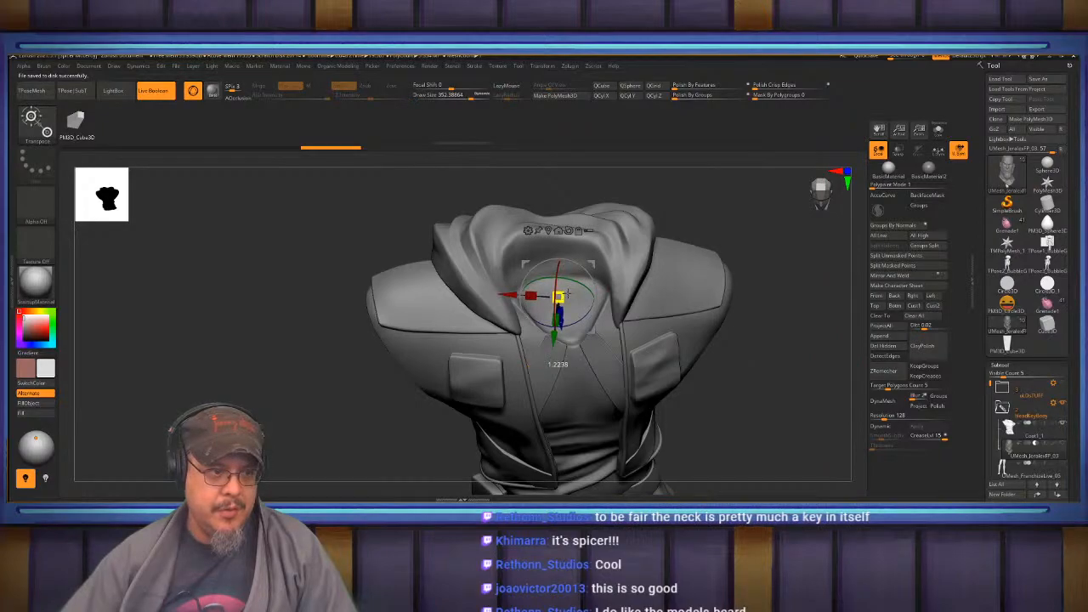
pyautogui.click(1035, 436)
pyautogui.moveTo(783, 380)
pyautogui.keyDown('alt'); pyautogui.mouseDown()
pyautogui.moveTo(782, 336)
pyautogui.moveTo(784, 364)
pyautogui.mouseUp(); pyautogui.keyUp('alt')
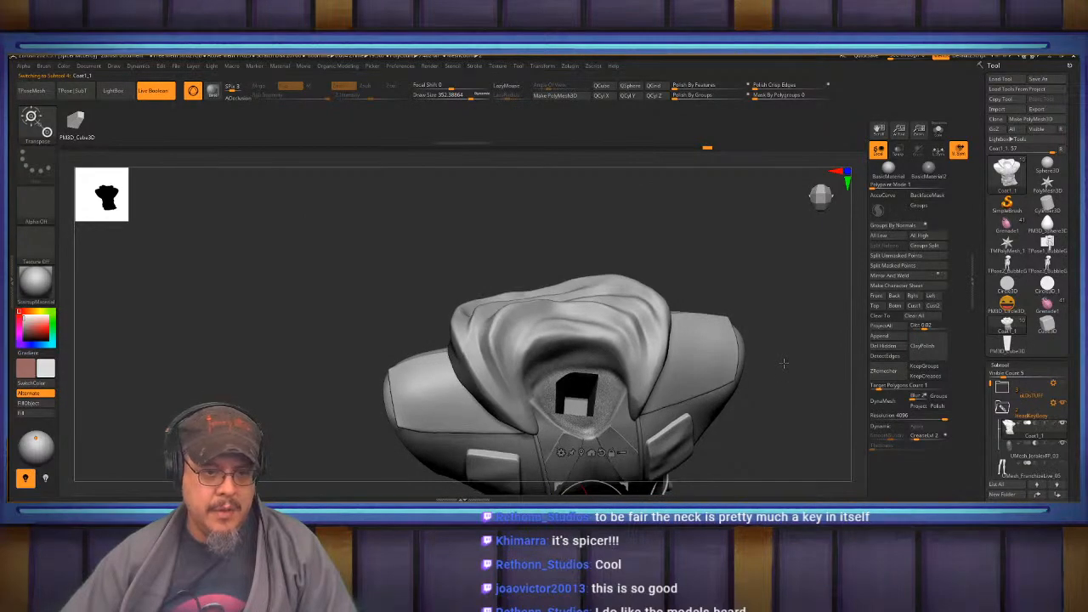
# Isolate the head subtool and fine-tune the enlarged peg's height and front-to-back position under the neck.
pyautogui.click(1018, 453)
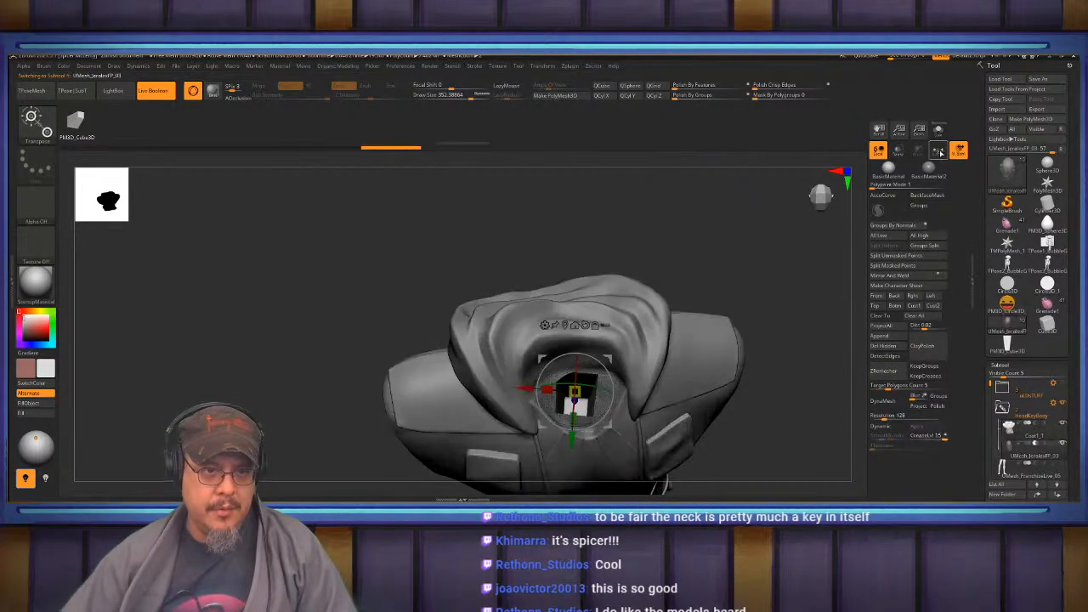
pyautogui.click(938, 131)
pyautogui.moveTo(772, 316); pyautogui.dragTo(719, 351)
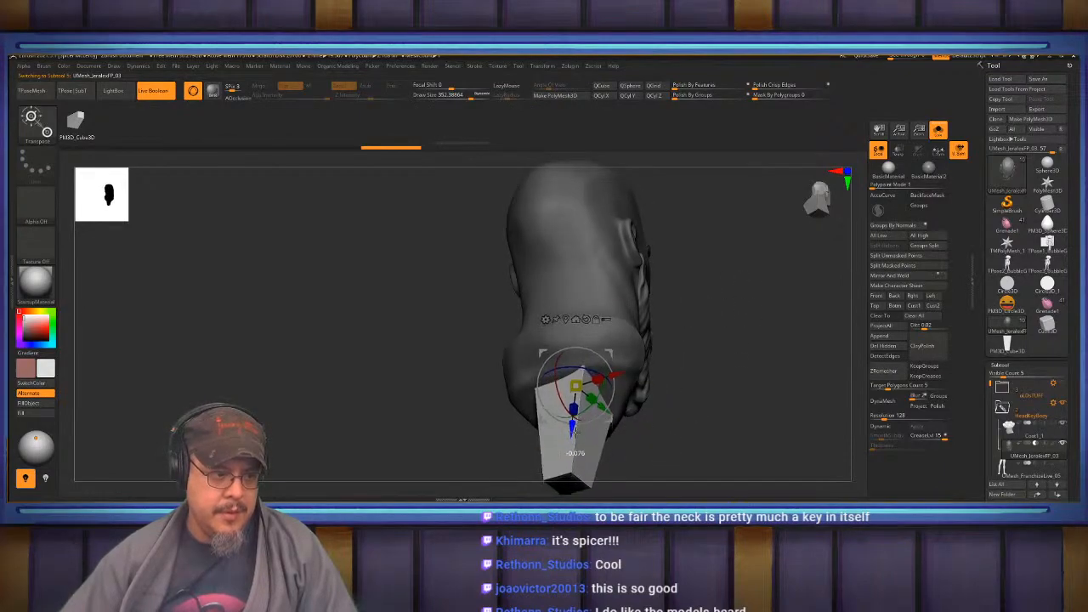
pyautogui.press('q')
pyautogui.moveTo(812, 374)
pyautogui.mouseDown()
pyautogui.moveTo(766, 401)
pyautogui.moveTo(721, 396)
pyautogui.moveTo(768, 397)
pyautogui.moveTo(748, 390)
pyautogui.mouseUp()
pyautogui.press('w')
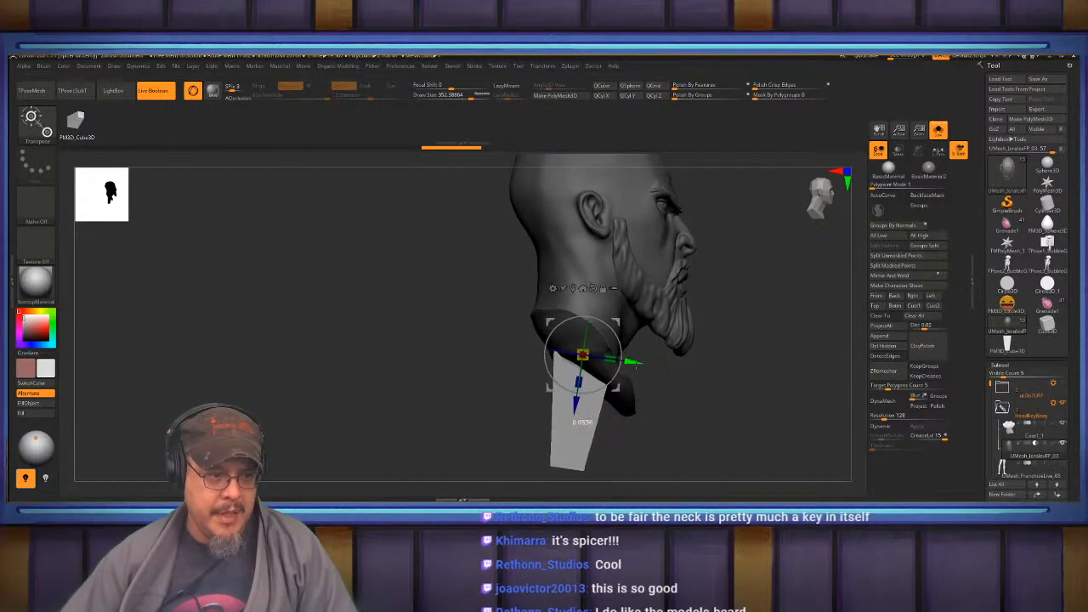
pyautogui.moveTo(636, 366); pyautogui.dragTo(639, 367)
# Check the peg from below and scale it down uniformly by a factor of about 0.87.
pyautogui.press('q')
pyautogui.moveTo(720, 367)
pyautogui.mouseDown()
pyautogui.moveTo(678, 368)
pyautogui.moveTo(694, 263)
pyautogui.moveTo(707, 293)
pyautogui.mouseUp()
pyautogui.press('w')
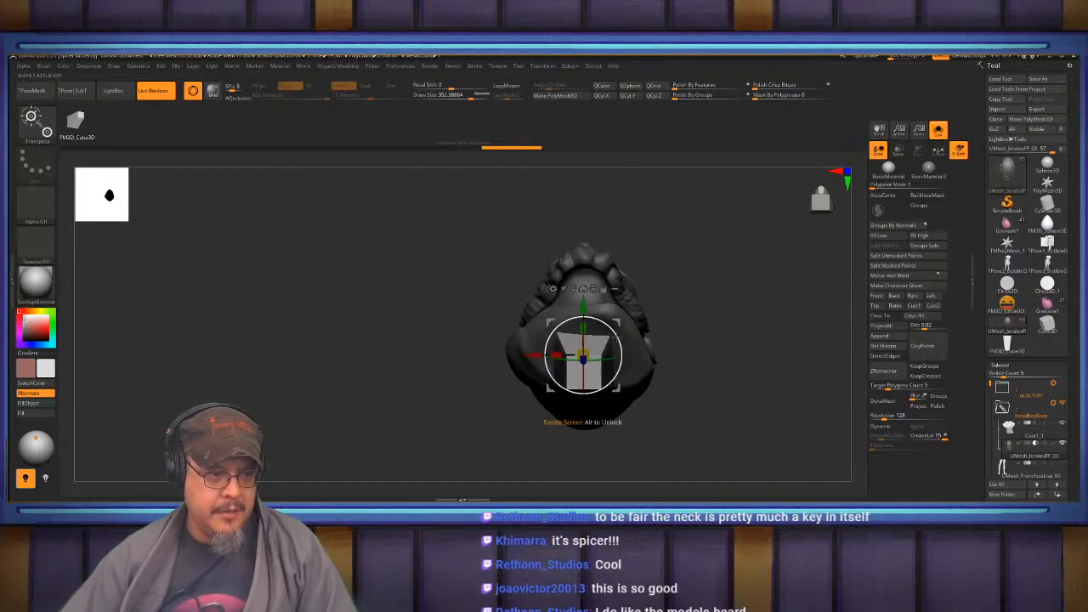
pyautogui.press('q')
pyautogui.moveTo(621, 341)
pyautogui.mouseDown()
pyautogui.moveTo(715, 368)
pyautogui.moveTo(712, 389)
pyautogui.moveTo(646, 388)
pyautogui.mouseUp()
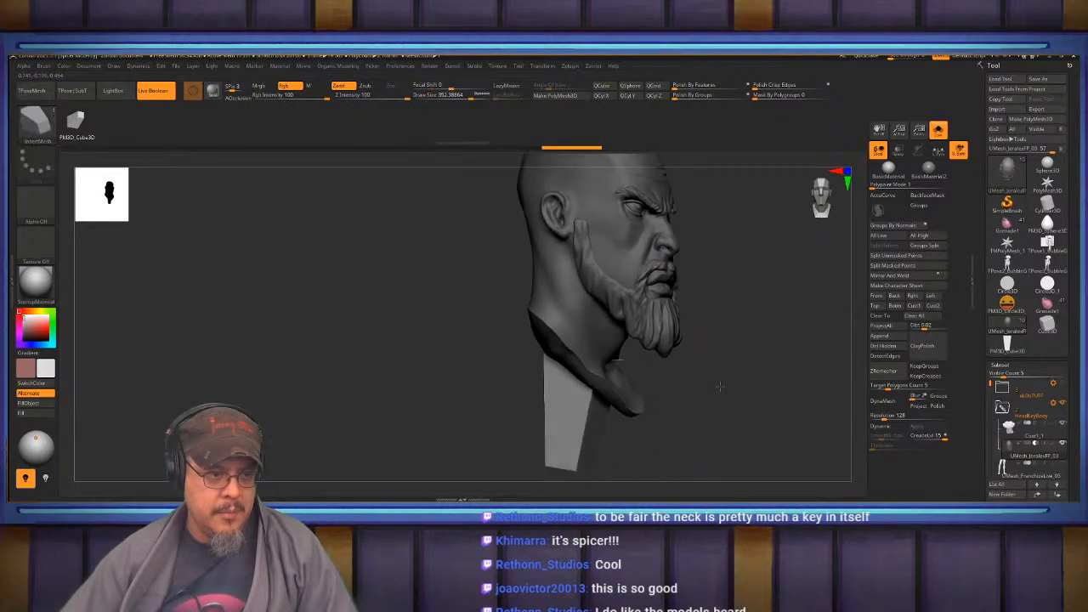
pyautogui.press('w')
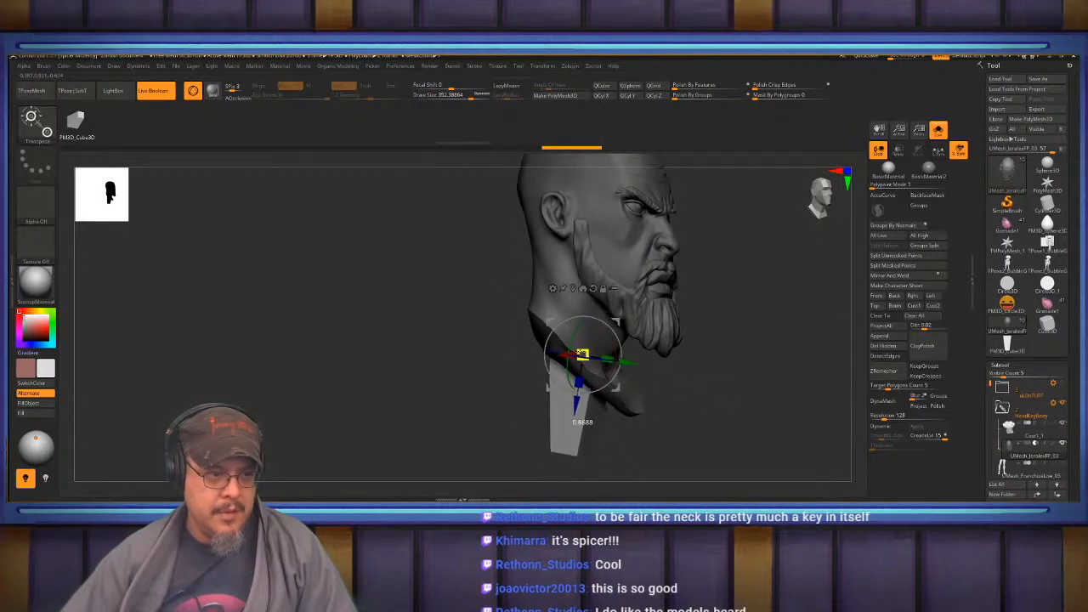
# View the neck peg from below and rotate it slightly about its vertical axis.
pyautogui.press('q')
pyautogui.moveTo(717, 374); pyautogui.dragTo(703, 267)
pyautogui.moveTo(722, 318); pyautogui.dragTo(681, 350)
pyautogui.press('w')
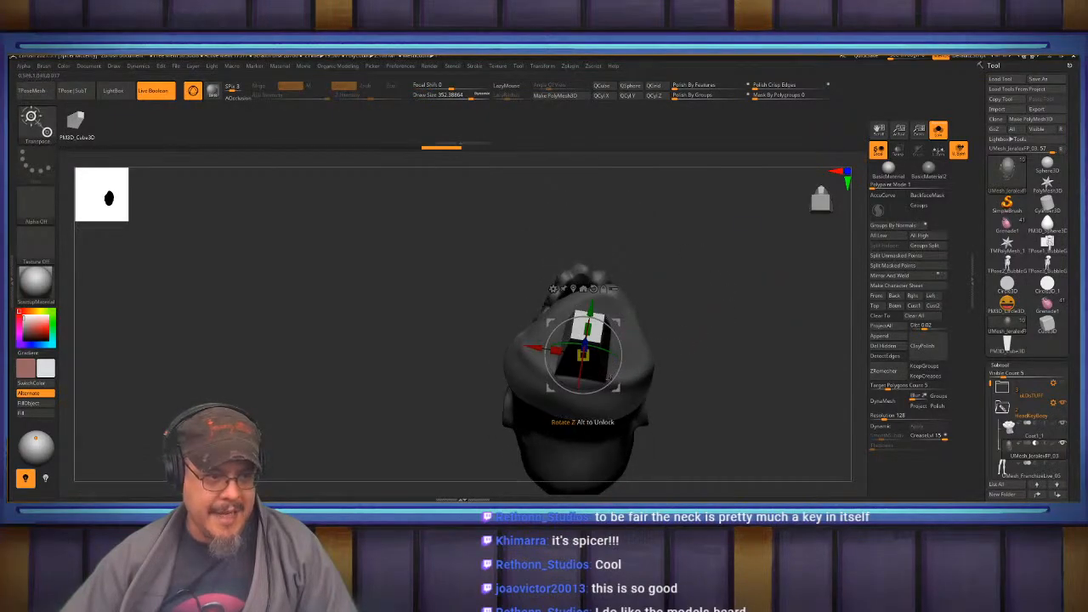
pyautogui.moveTo(607, 383); pyautogui.dragTo(612, 379)
pyautogui.press('q')
pyautogui.moveTo(711, 297); pyautogui.dragTo(712, 415)
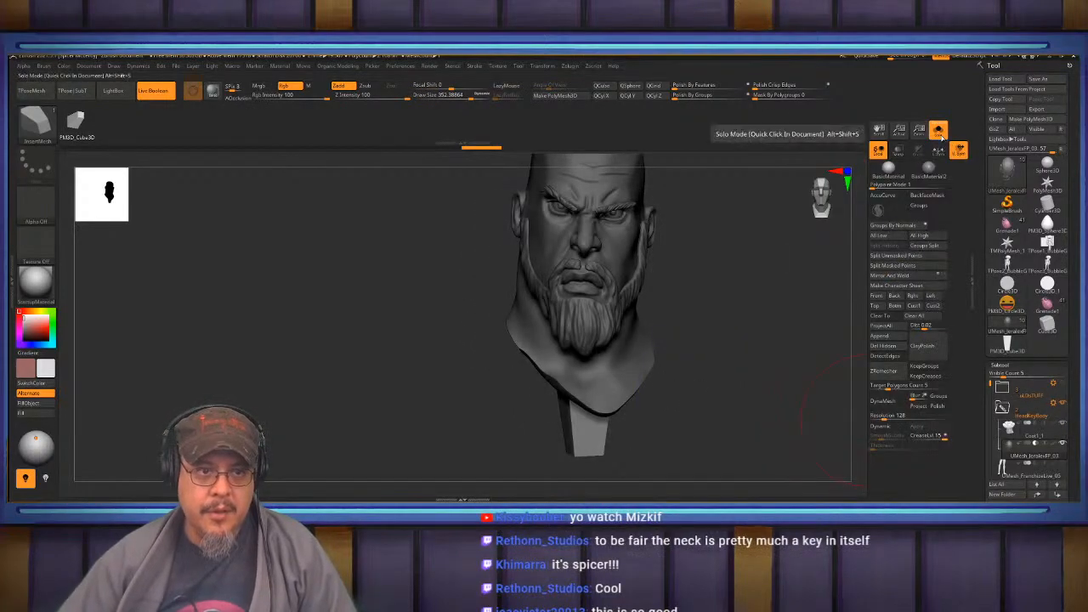
# Leave solo view, run Boolean Folder on HeadKeyBody to cut the peg socket into the coat, and inspect the resulting hole.
pyautogui.moveTo(747, 291); pyautogui.dragTo(764, 339)
pyautogui.press('f')
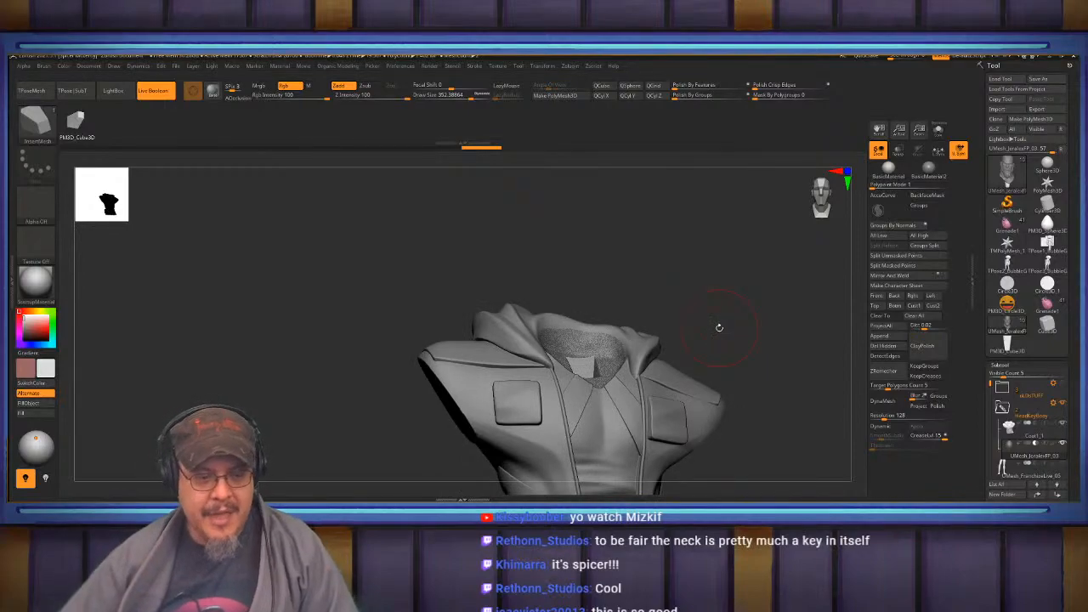
pyautogui.moveTo(760, 318); pyautogui.dragTo(763, 260)
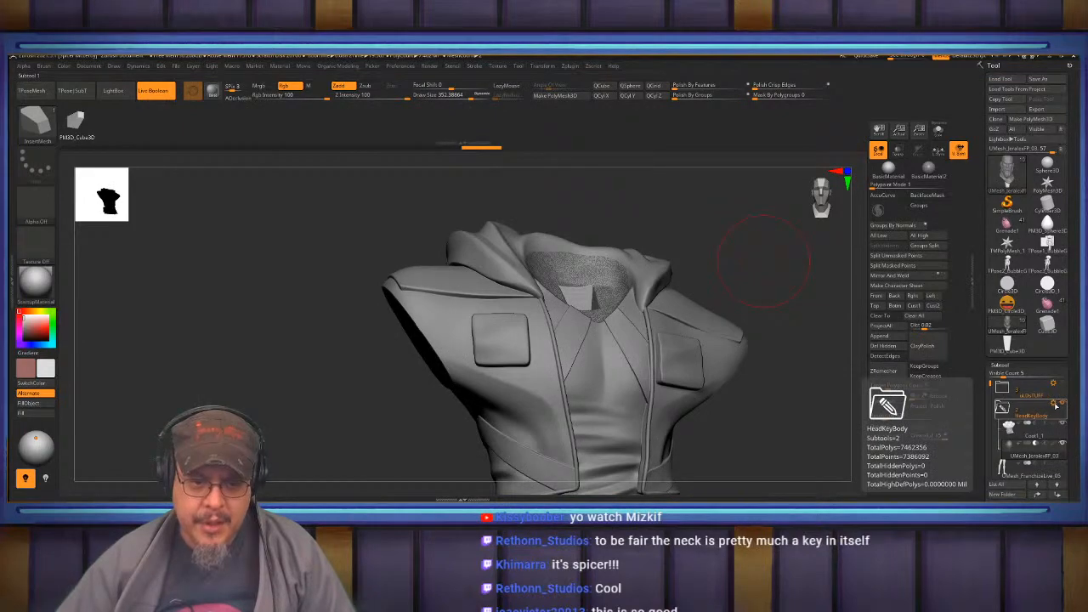
pyautogui.click(1054, 404)
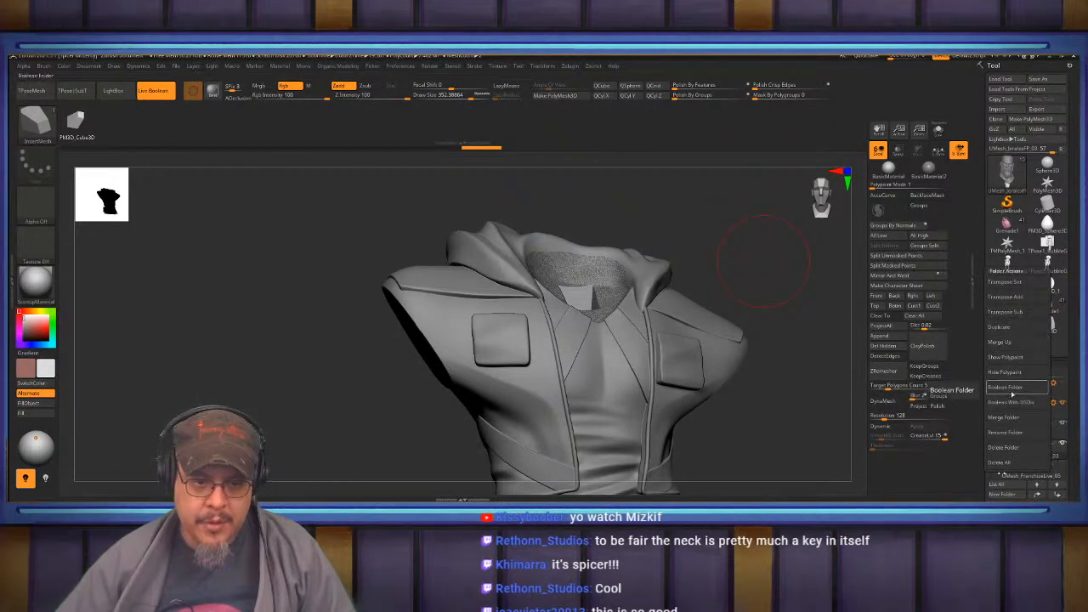
pyautogui.click(1012, 393)
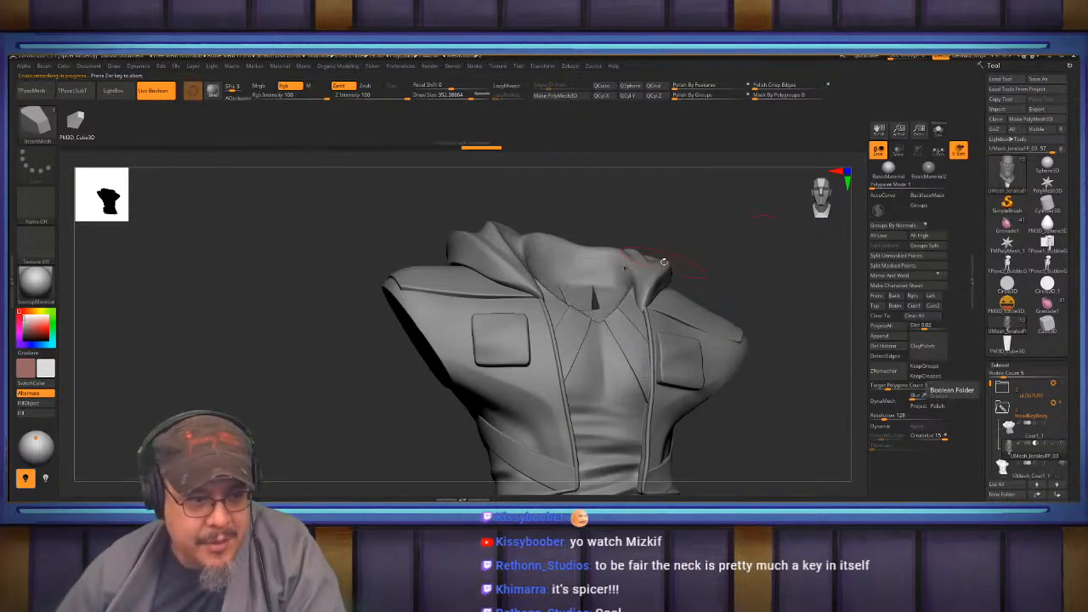
pyautogui.moveTo(723, 263); pyautogui.dragTo(768, 329)
pyautogui.moveTo(765, 386); pyautogui.dragTo(763, 379)
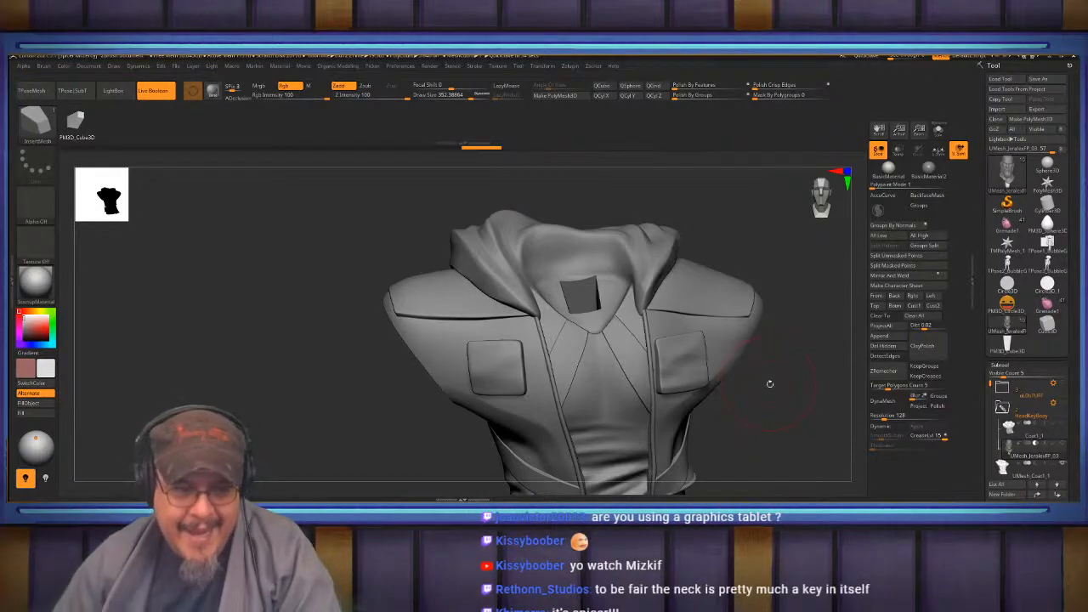
pyautogui.moveTo(772, 418); pyautogui.dragTo(729, 389)
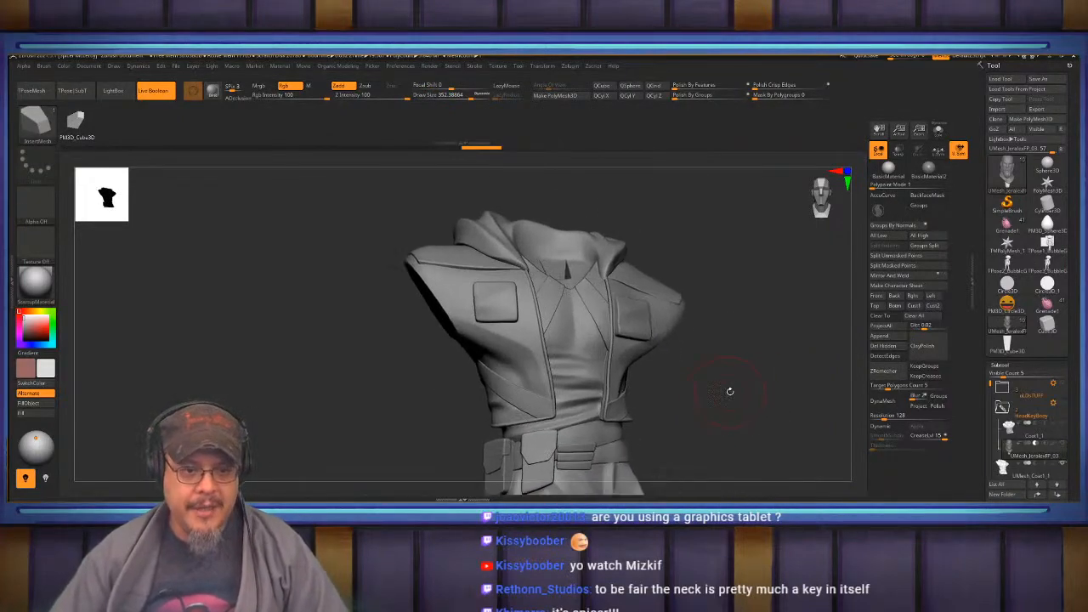
# Show and isolate the head subtool again and scale its neck peg down uniformly by a factor of about 0.95.
pyautogui.click(1063, 443)
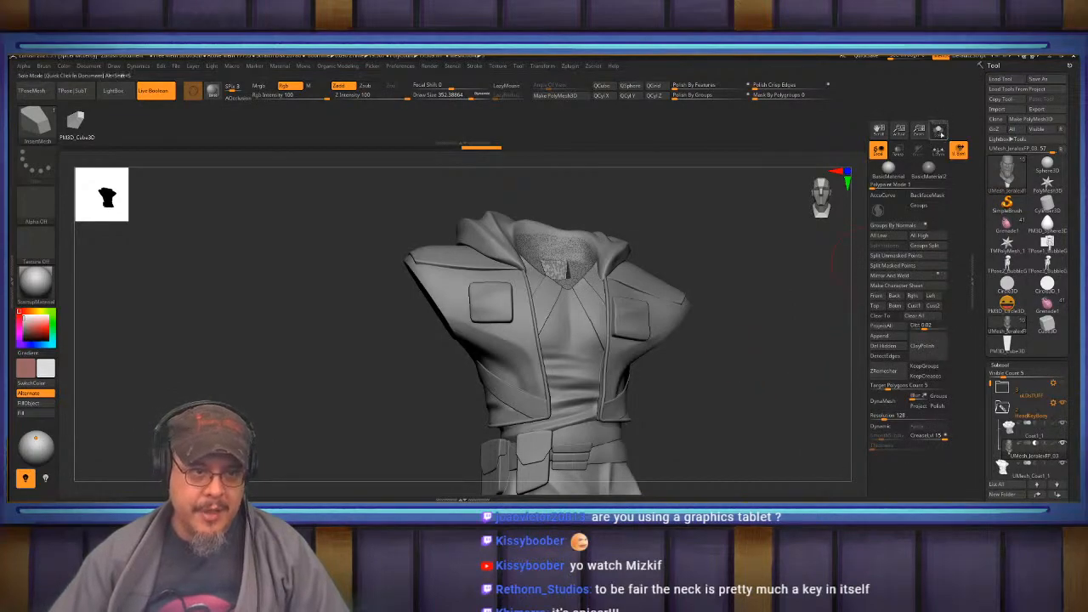
pyautogui.click(939, 130)
pyautogui.moveTo(753, 340); pyautogui.dragTo(749, 293)
pyautogui.press('w')
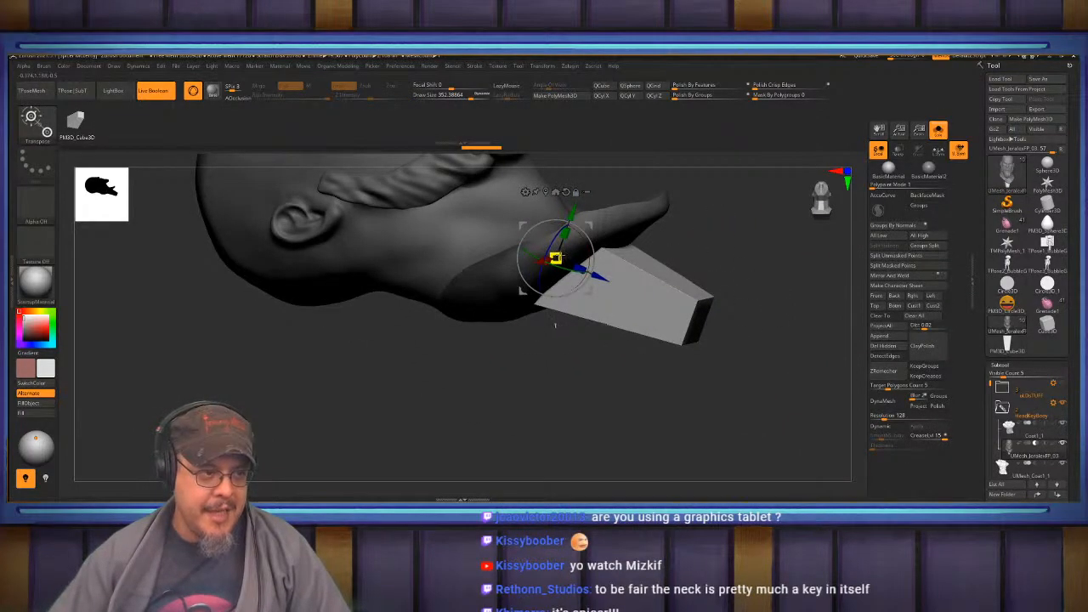
pyautogui.moveTo(558, 257); pyautogui.dragTo(555, 257)
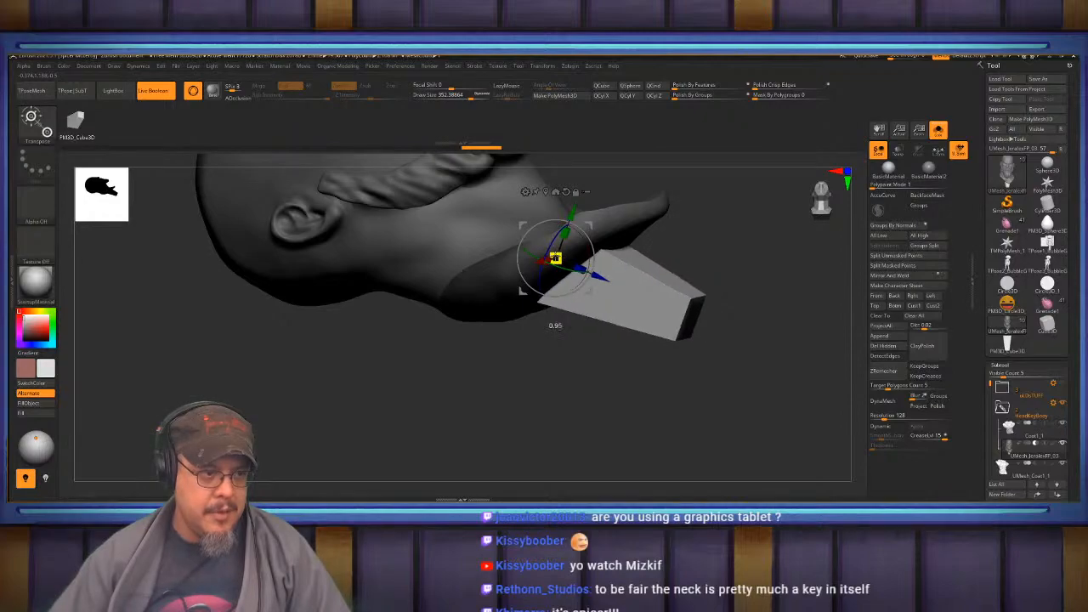
pyautogui.press('q')
# DynaMesh the head together with its peg at a resolution of 4096.
pyautogui.moveTo(726, 244)
pyautogui.mouseDown()
pyautogui.moveTo(667, 263)
pyautogui.moveTo(721, 259)
pyautogui.moveTo(705, 311)
pyautogui.moveTo(721, 340)
pyautogui.mouseUp()
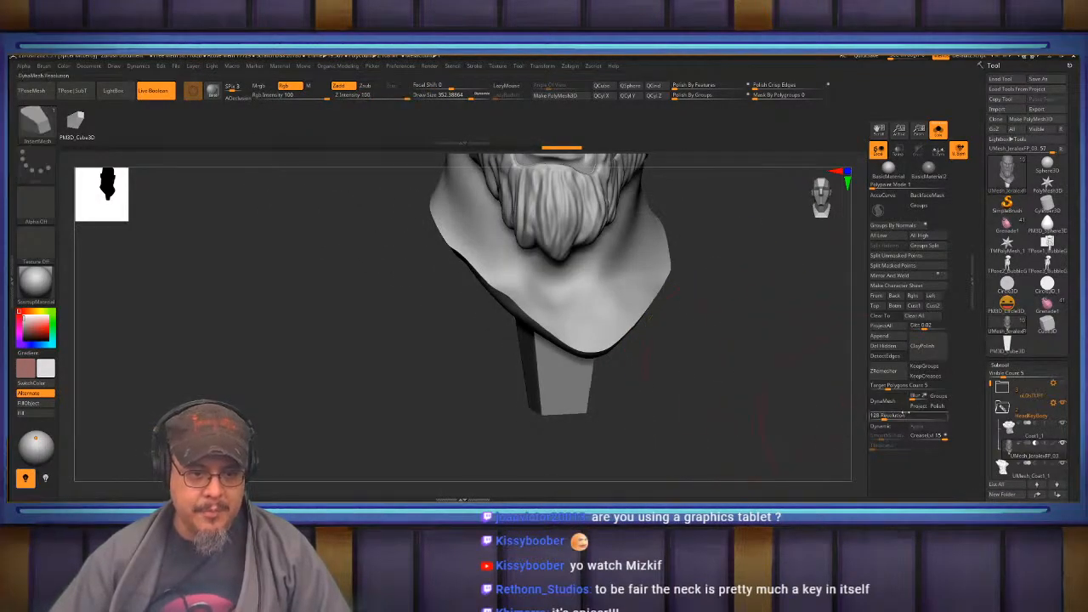
pyautogui.moveTo(890, 419); pyautogui.dragTo(949, 416)
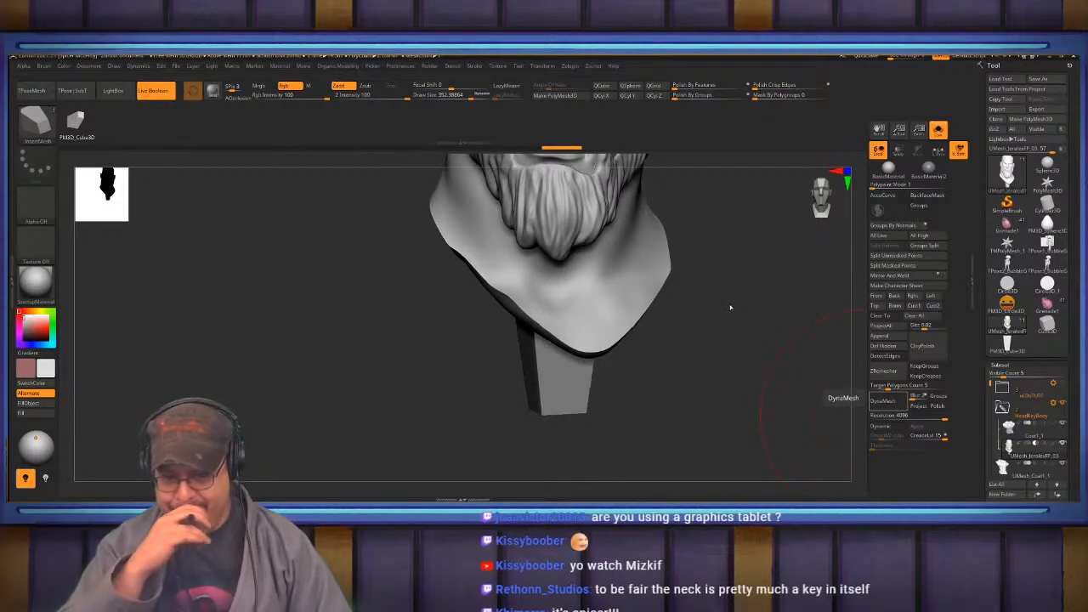
pyautogui.moveTo(729, 304); pyautogui.dragTo(733, 404)
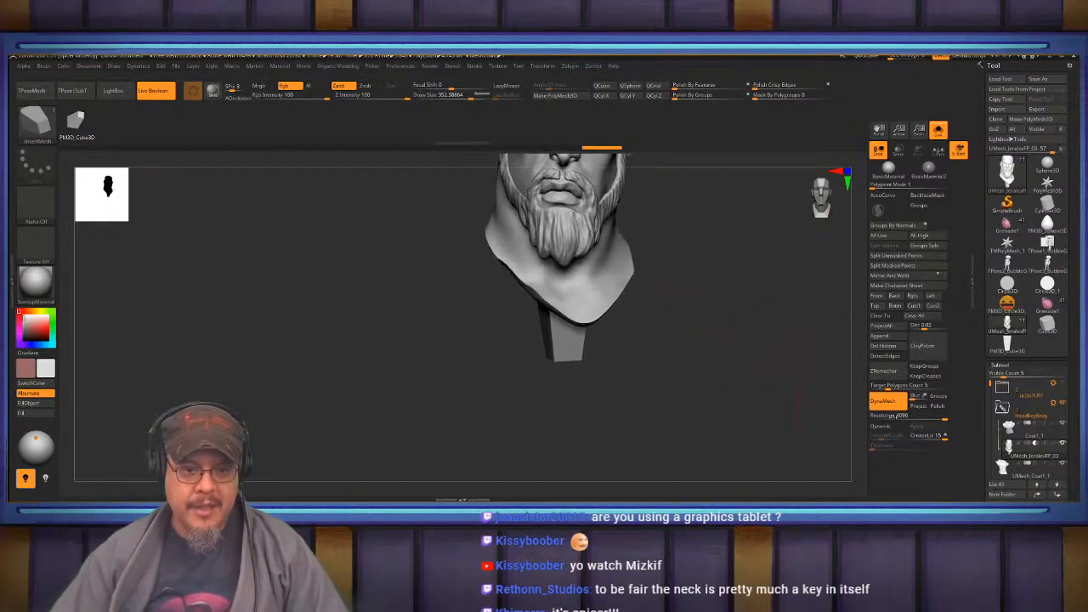
# Move the original Coat1_1 subtool into the oLDsTUFF folder and take the head subtool out of the HeadKeyBody folder.
pyautogui.click(1026, 396)
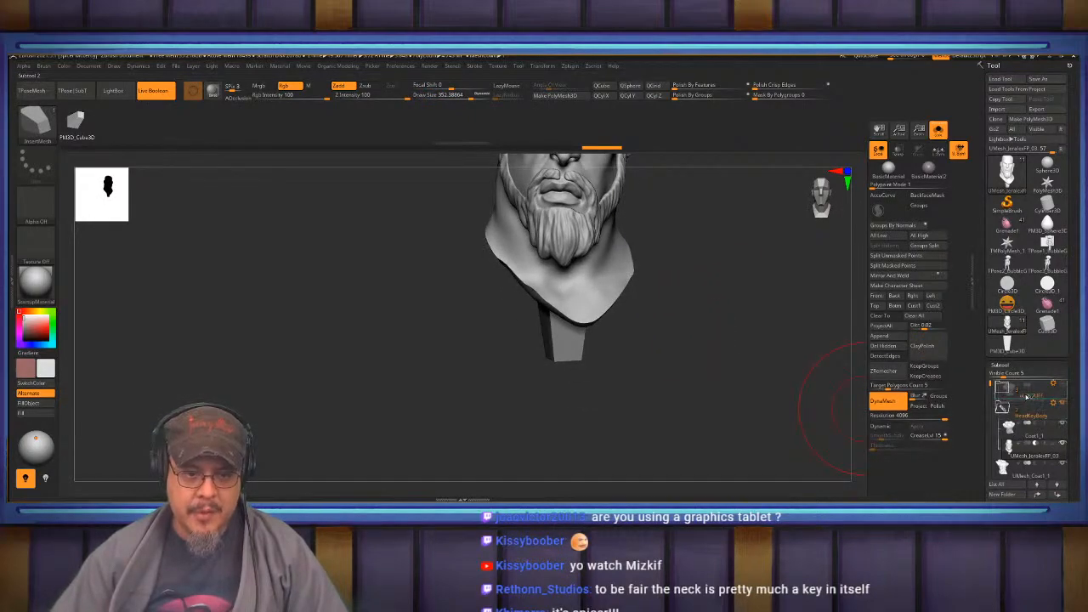
pyautogui.moveTo(1026, 394); pyautogui.dragTo(1031, 418)
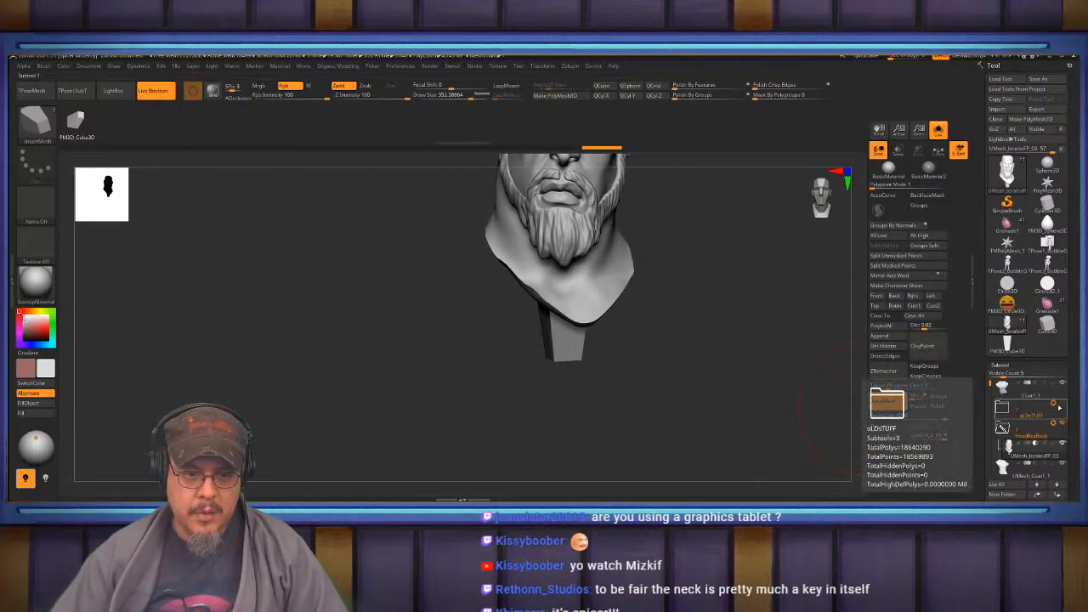
pyautogui.click(1003, 409)
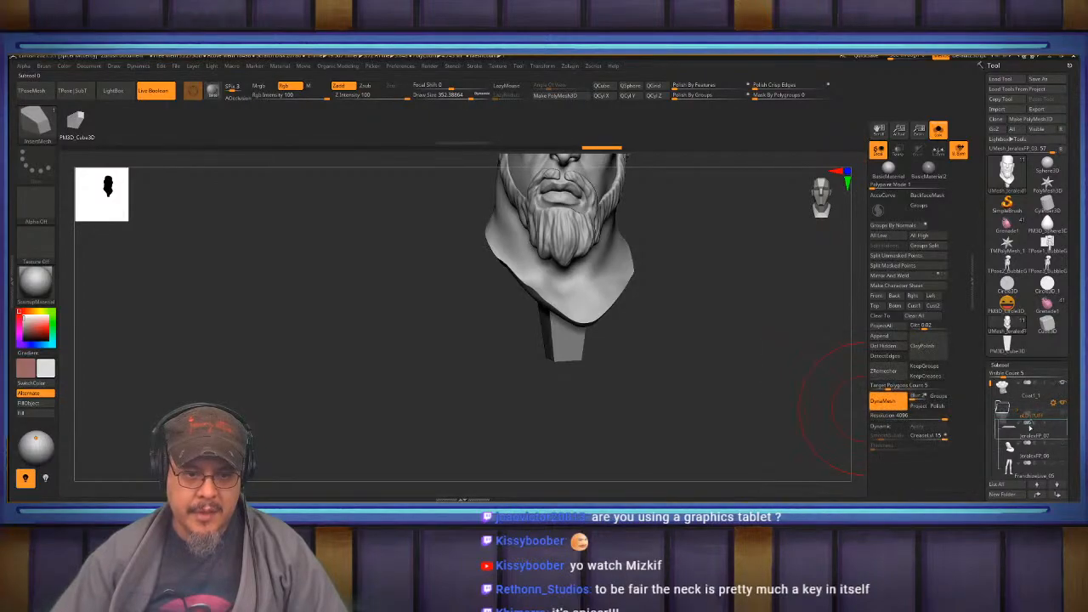
pyautogui.click(1003, 388)
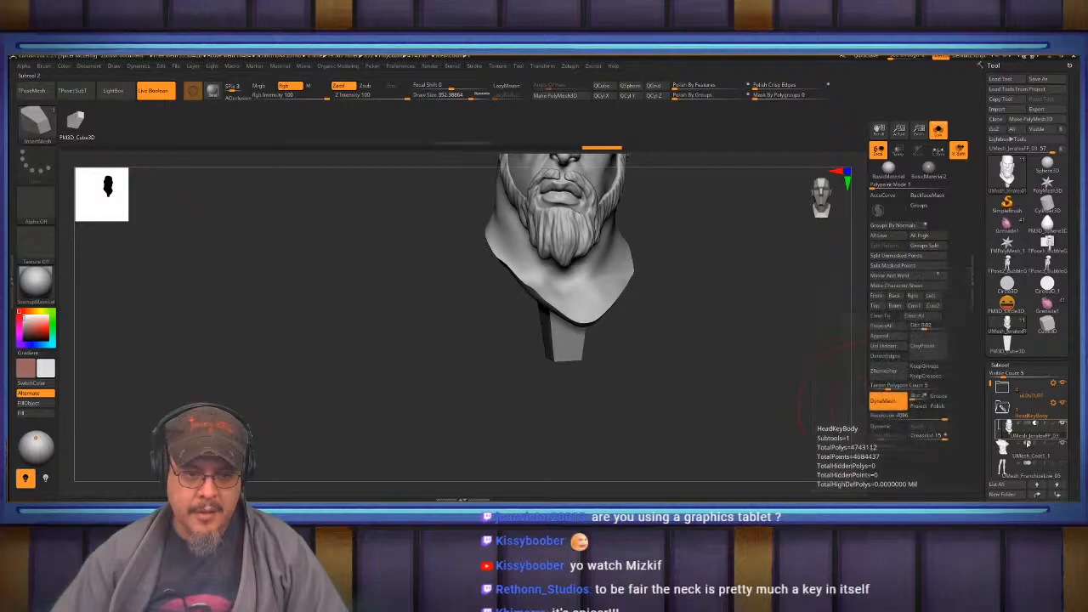
pyautogui.moveTo(1029, 448); pyautogui.dragTo(1028, 446)
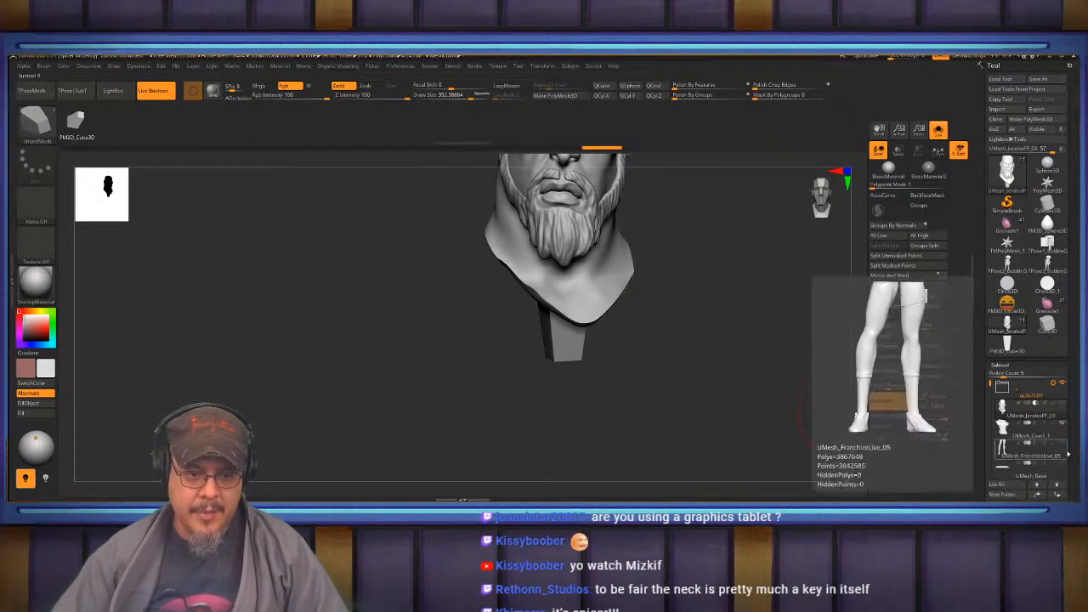
# Rename the head subtool as Head and the UMesh_Coat1_1 subtool as Body.
pyautogui.scroll(-3, 1007, 459)
pyautogui.click(1012, 418)
pyautogui.write('Head')
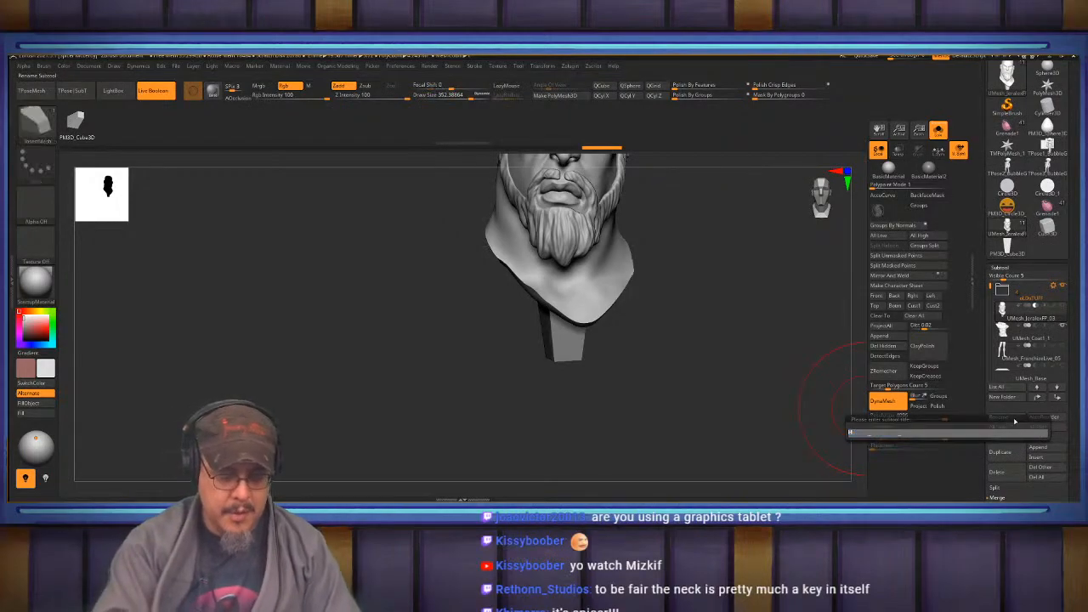
pyautogui.press('Return')
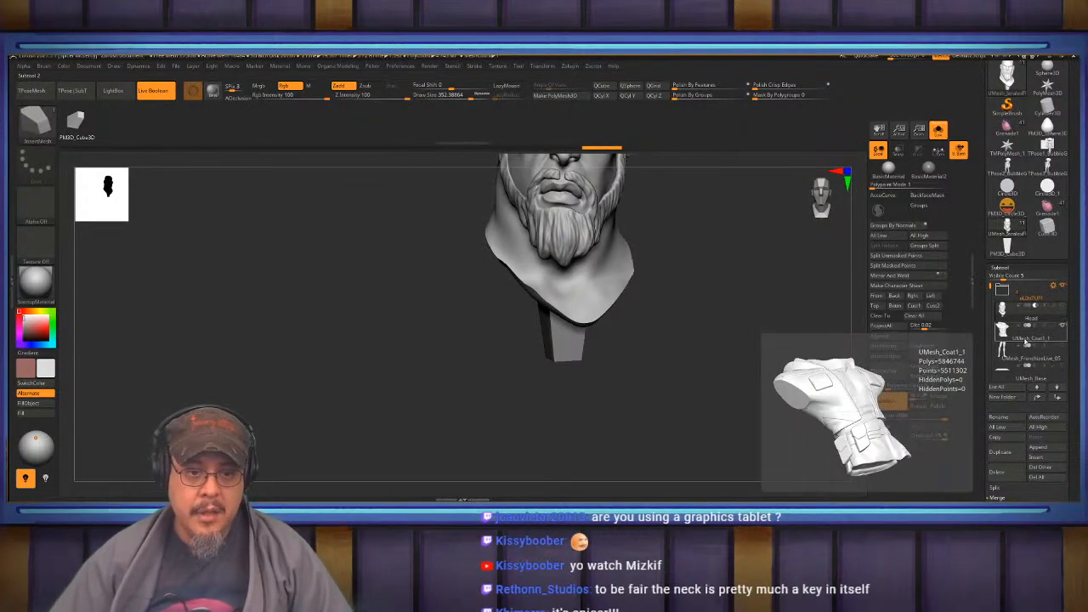
pyautogui.click(1020, 338)
pyautogui.click(1007, 417)
pyautogui.write('Body')
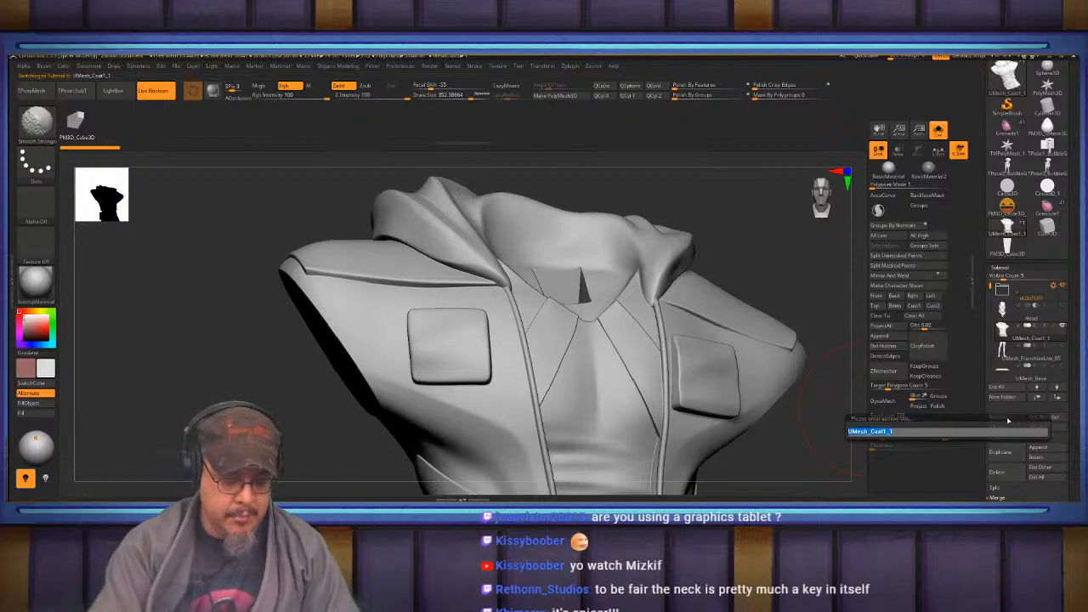
pyautogui.press('Return')
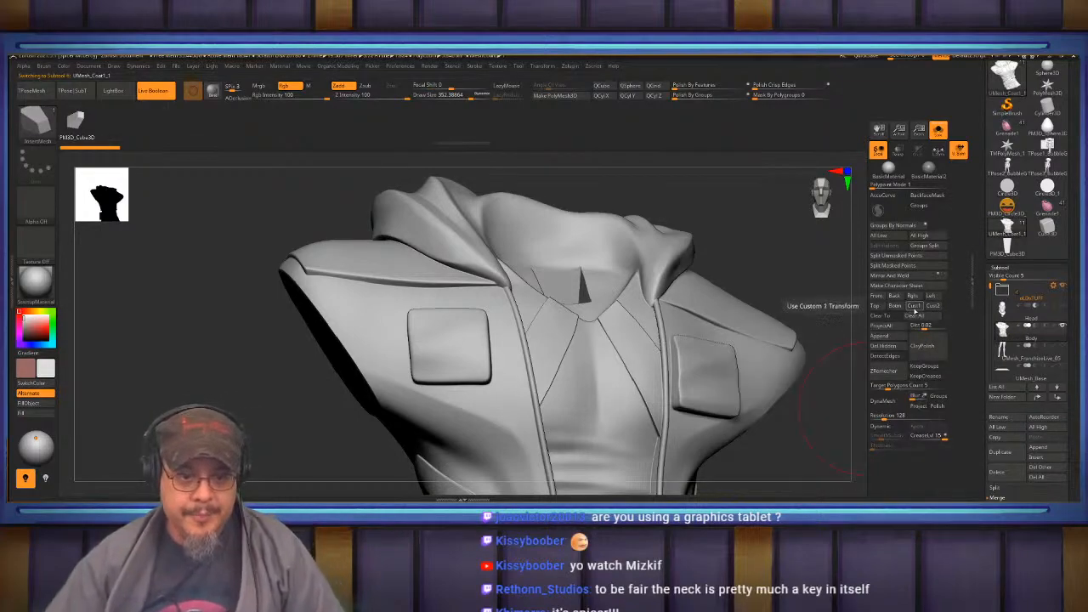
# Select the legs subtool and insert a tapered peg on the flat top of the strapped thigh.
pyautogui.click(1023, 358)
pyautogui.moveTo(758, 245); pyautogui.dragTo(720, 384)
pyautogui.moveTo(799, 369); pyautogui.dragTo(752, 299)
pyautogui.moveTo(677, 341)
pyautogui.mouseDown()
pyautogui.moveTo(676, 224)
pyautogui.moveTo(662, 288)
pyautogui.moveTo(583, 297)
pyautogui.moveTo(620, 381)
pyautogui.moveTo(554, 357)
pyautogui.moveTo(643, 328)
pyautogui.moveTo(656, 287)
pyautogui.moveTo(675, 315)
pyautogui.moveTo(737, 291)
pyautogui.moveTo(746, 344)
pyautogui.mouseUp()
pyautogui.press('w')
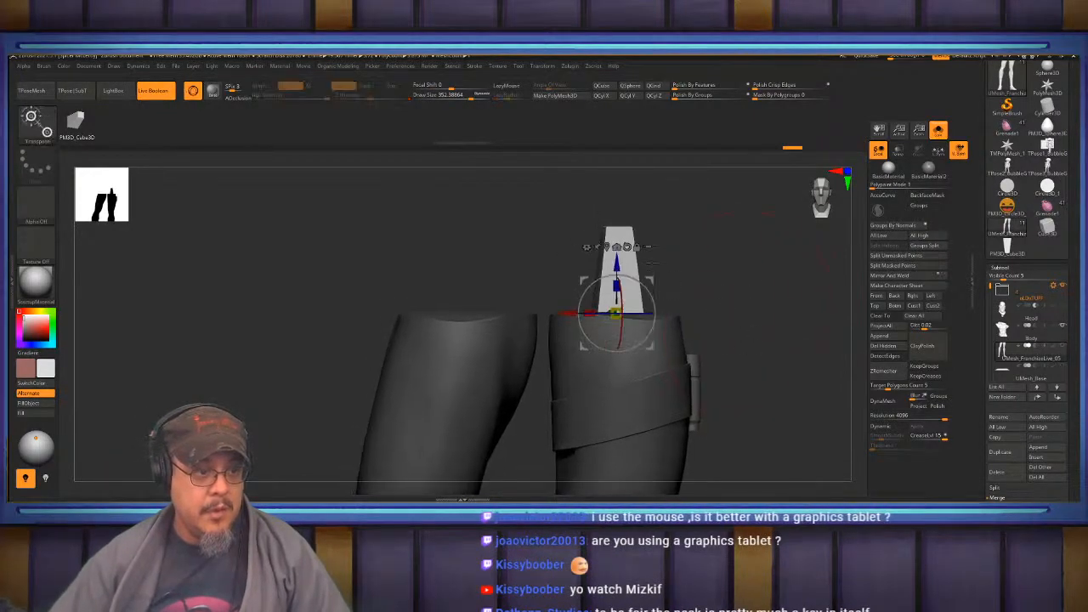
# Enlarge the thigh peg uniformly and sink it about 0.1 units into the leg.
pyautogui.moveTo(617, 313); pyautogui.dragTo(627, 303)
pyautogui.moveTo(735, 283); pyautogui.dragTo(725, 336)
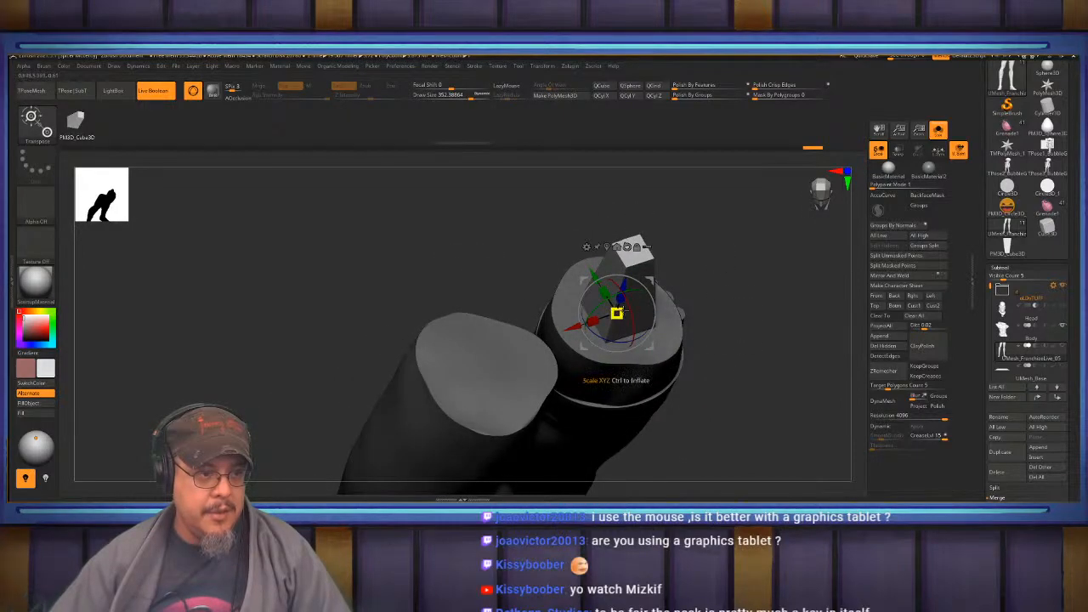
pyautogui.moveTo(616, 313); pyautogui.dragTo(632, 309)
pyautogui.keyDown('shift'); pyautogui.moveTo(733, 340); pyautogui.dragTo(764, 309); pyautogui.keyUp('shift')
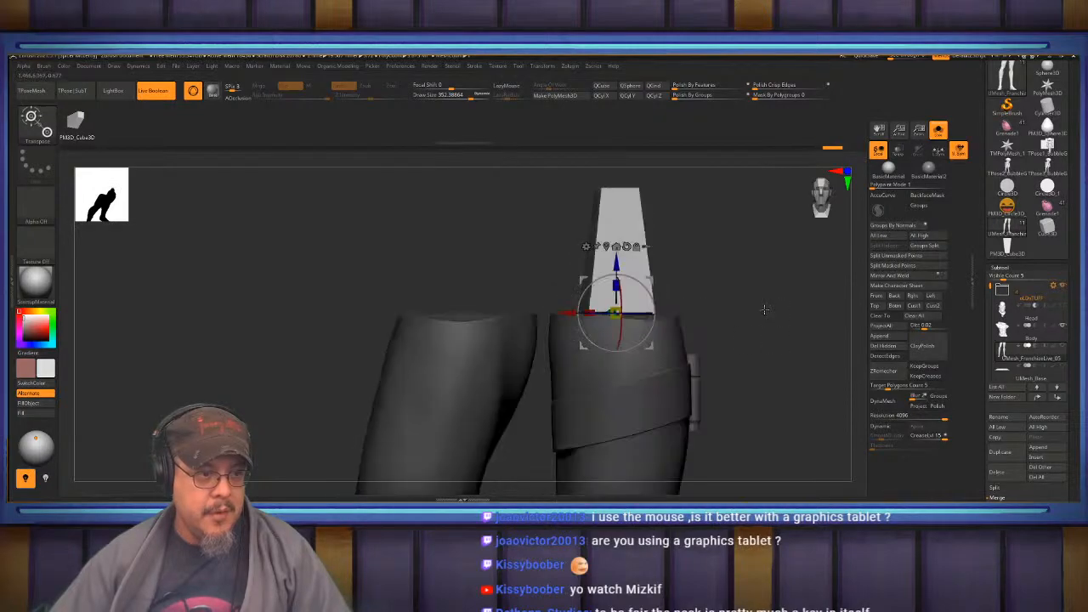
pyautogui.moveTo(621, 265); pyautogui.dragTo(621, 277)
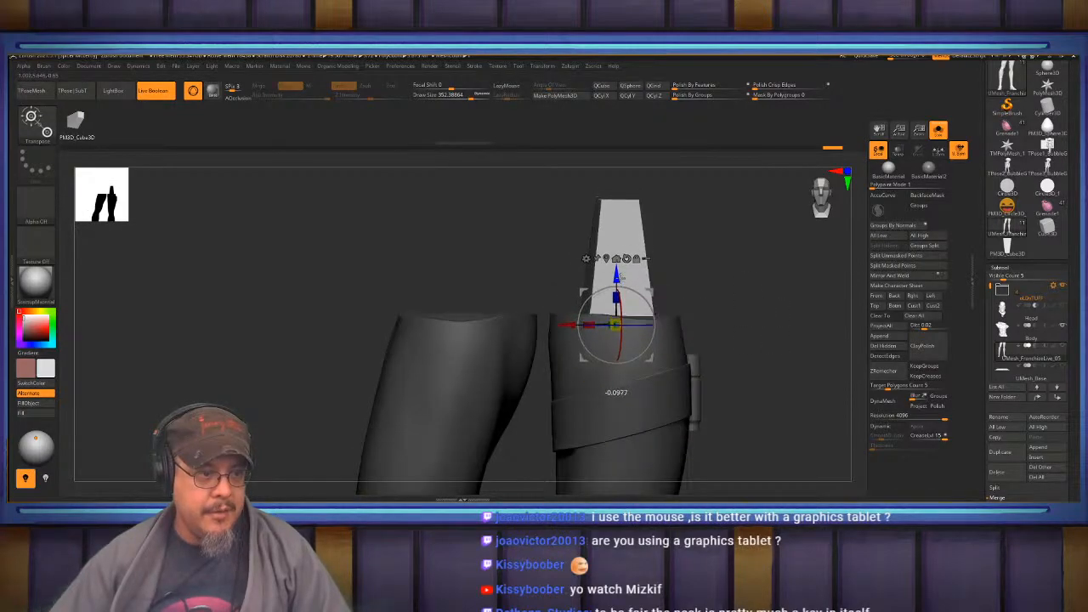
# Duplicate the peg onto the other thigh and centre the copy on that leg's cut surface.
pyautogui.keyDown('ctrl'); pyautogui.moveTo(562, 325); pyautogui.dragTo(408, 325); pyautogui.keyUp('ctrl')
pyautogui.moveTo(537, 243); pyautogui.dragTo(600, 254)
pyautogui.moveTo(418, 324); pyautogui.dragTo(427, 325)
pyautogui.moveTo(614, 299); pyautogui.dragTo(652, 392)
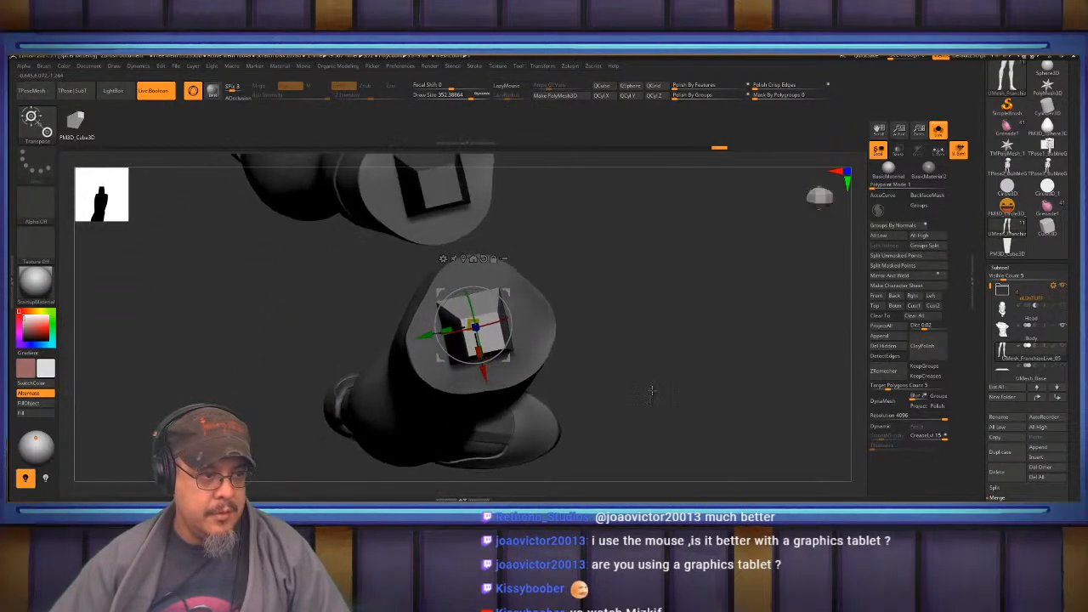
pyautogui.moveTo(424, 336); pyautogui.dragTo(429, 335)
pyautogui.moveTo(489, 375); pyautogui.dragTo(485, 361)
pyautogui.press('q')
pyautogui.moveTo(634, 397)
pyautogui.mouseDown()
pyautogui.moveTo(637, 293)
pyautogui.moveTo(765, 318)
pyautogui.moveTo(748, 305)
pyautogui.mouseUp()
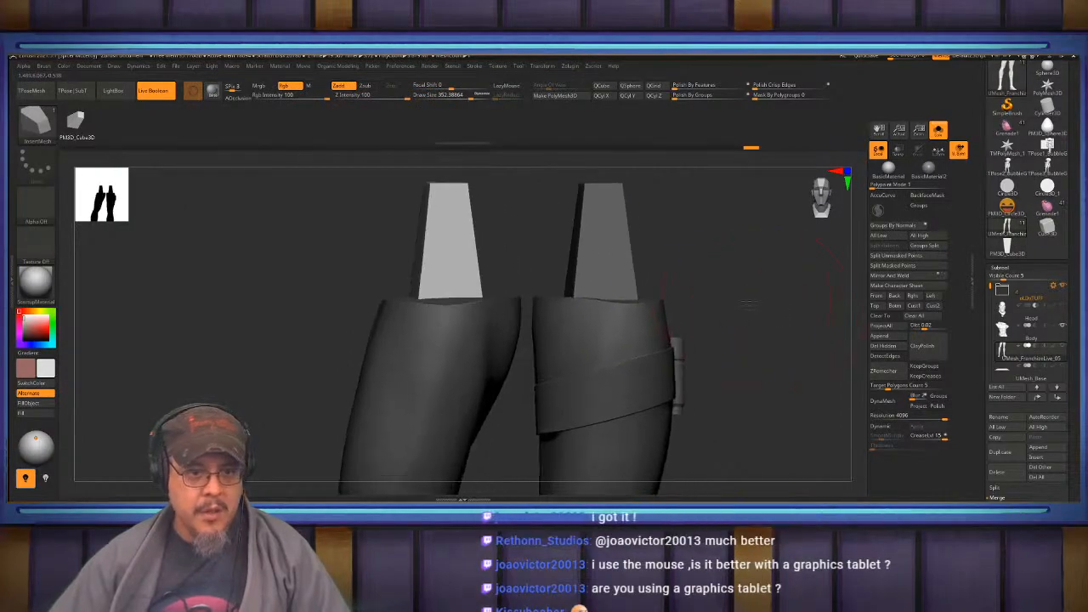
# Hide the leg meshes so that only the two thigh pegs remain visible.
pyautogui.keyDown('alt'); pyautogui.moveTo(760, 268); pyautogui.dragTo(750, 296); pyautogui.keyUp('alt')
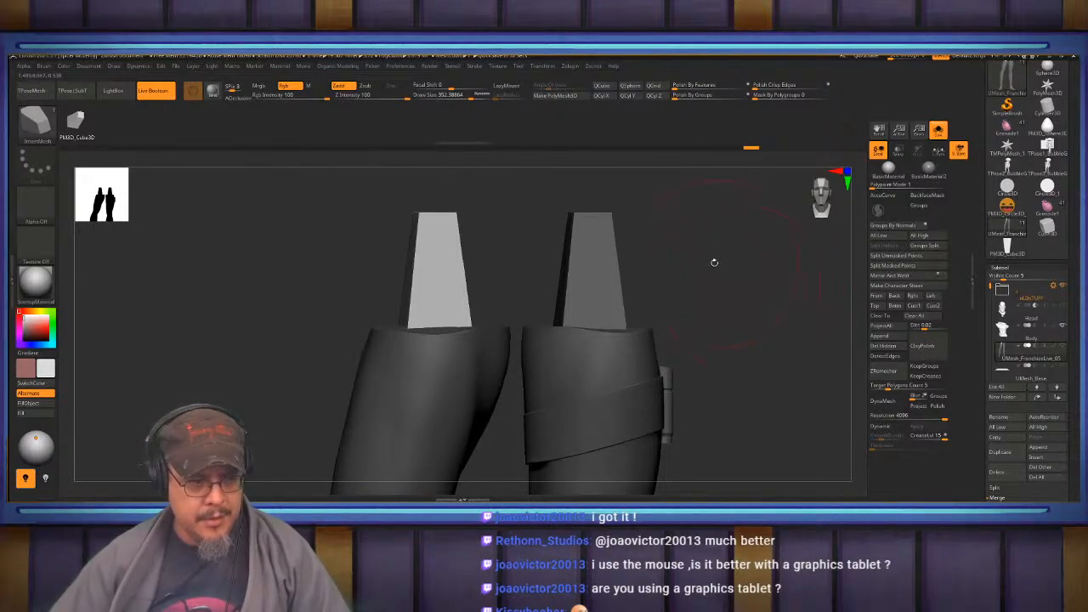
pyautogui.keyDown('alt'); pyautogui.moveTo(714, 263); pyautogui.dragTo(725, 283); pyautogui.keyUp('alt')
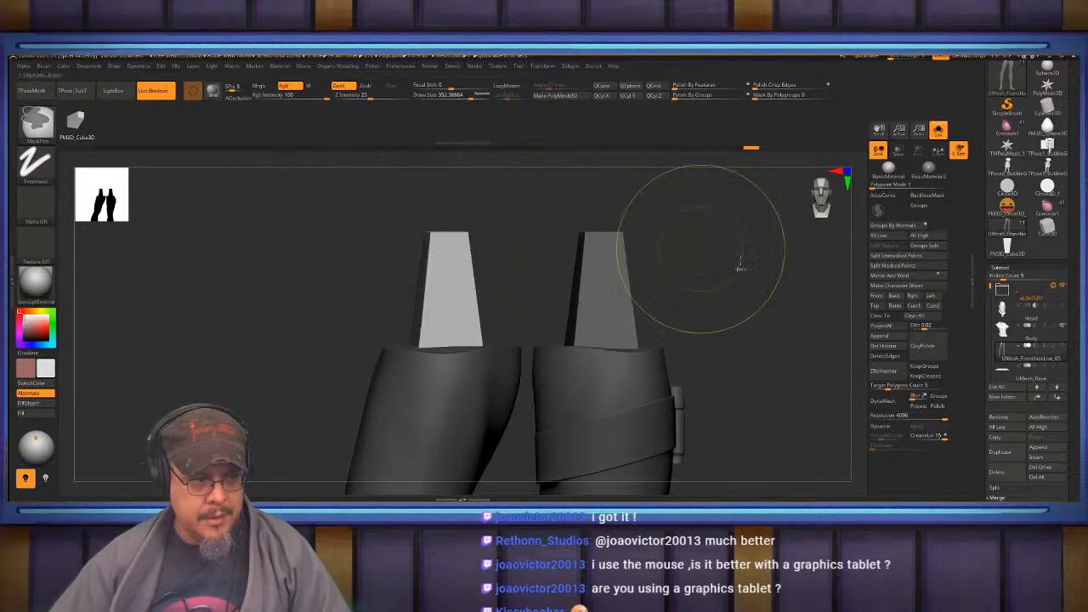
pyautogui.keyDown('ctrl'); pyautogui.keyDown('shift'); pyautogui.moveTo(636, 174); pyautogui.dragTo(396, 264); pyautogui.keyUp('shift'); pyautogui.keyUp('ctrl')
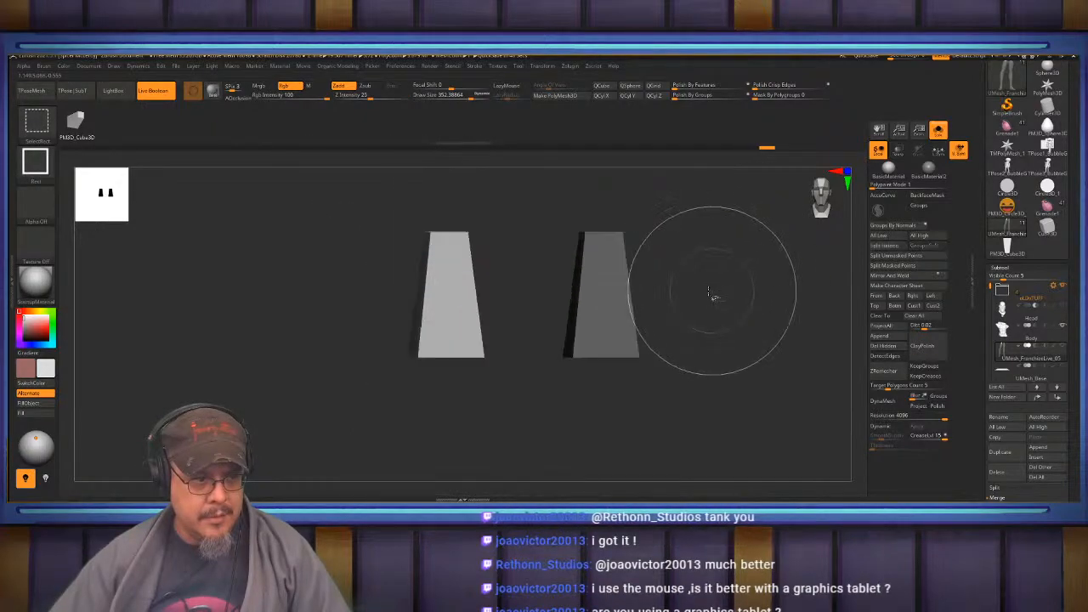
# Fine-tune the scale of the two isolated thigh pegs with the transform gizmo, then unhide the leg meshes.
pyautogui.press('w')
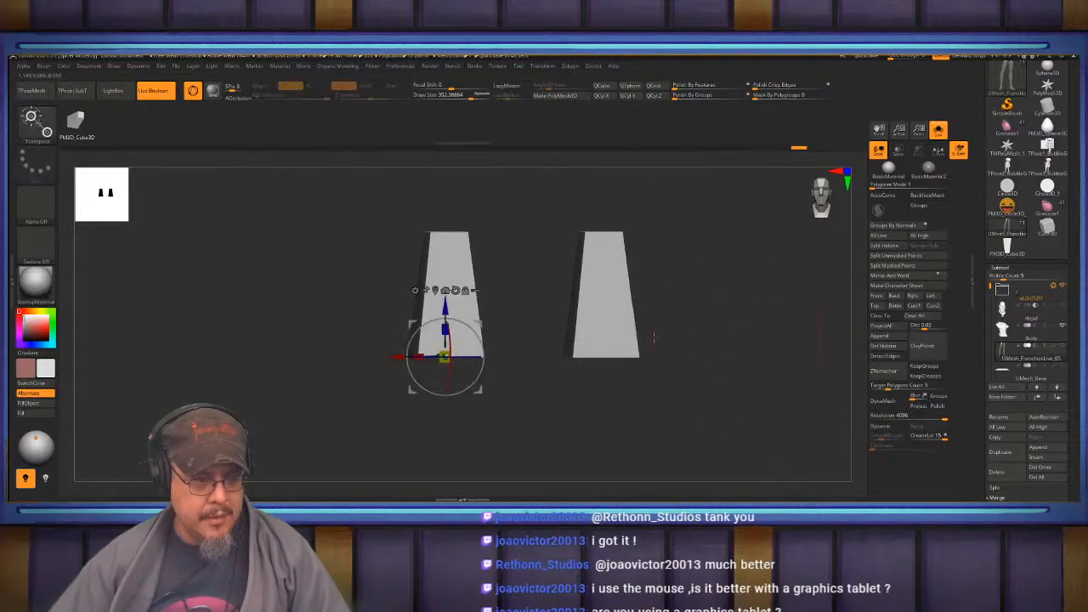
pyautogui.moveTo(444, 357)
pyautogui.mouseDown()
pyautogui.moveTo(429, 354)
pyautogui.moveTo(454, 355)
pyautogui.moveTo(444, 357)
pyautogui.mouseUp()
pyautogui.hotkey('ctrl', 'z')
pyautogui.moveTo(723, 334); pyautogui.dragTo(771, 360)
pyautogui.moveTo(448, 355); pyautogui.dragTo(444, 357)
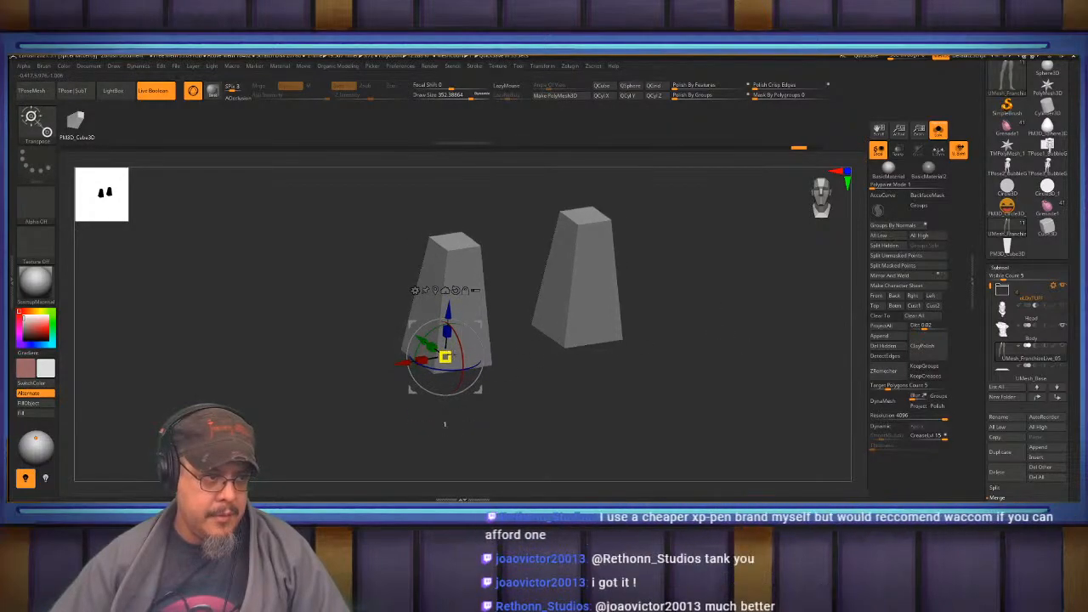
pyautogui.moveTo(445, 357); pyautogui.dragTo(448, 355)
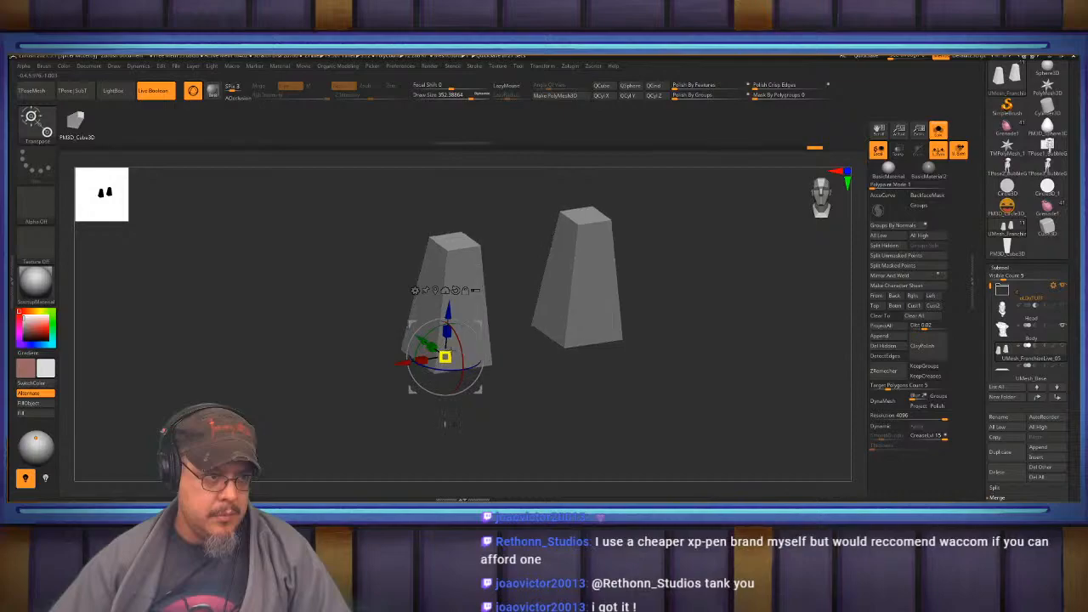
pyautogui.press('q')
pyautogui.moveTo(732, 333)
pyautogui.mouseDown()
pyautogui.moveTo(748, 292)
pyautogui.moveTo(765, 332)
pyautogui.mouseUp()
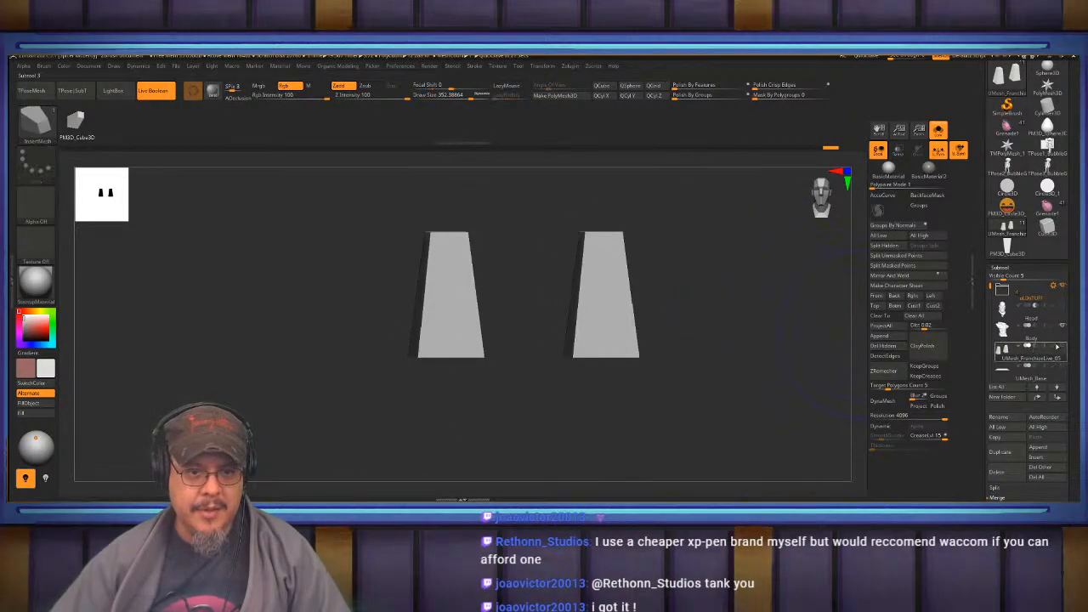
pyautogui.keyDown('ctrl'); pyautogui.keyDown('shift'); pyautogui.click(715, 310); pyautogui.keyUp('shift'); pyautogui.keyUp('ctrl')
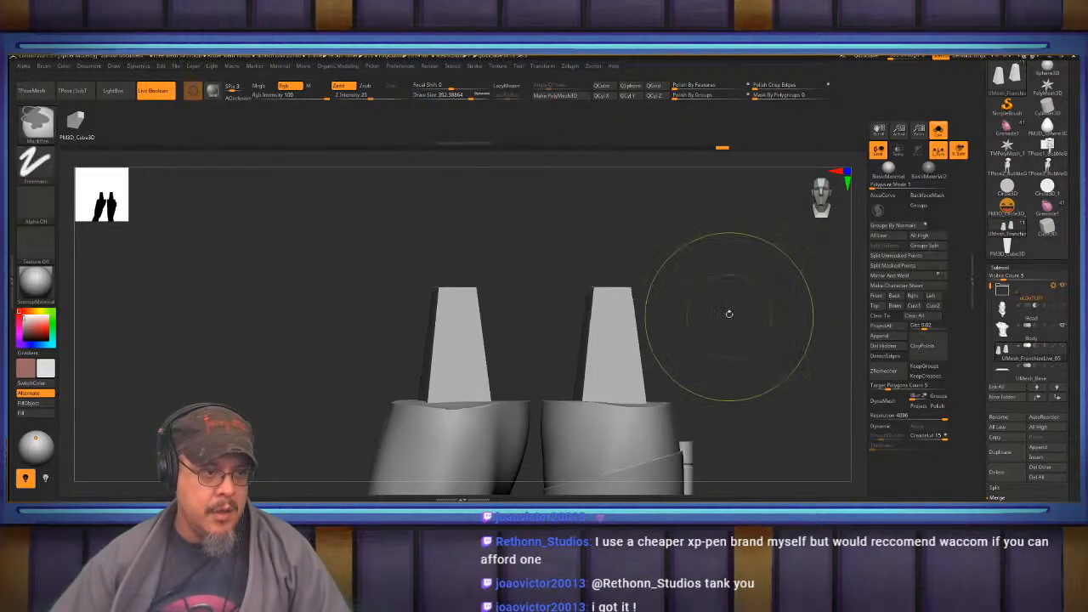
pyautogui.moveTo(728, 311); pyautogui.dragTo(736, 348)
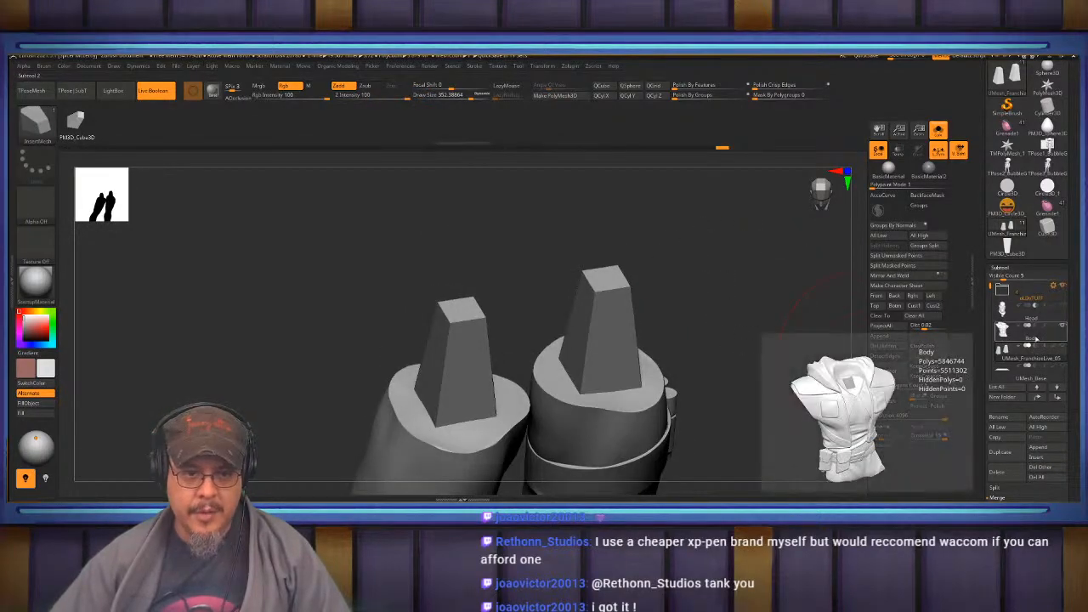
# Select the Body subtool and place it in a new subtool folder named LegsBody.
pyautogui.click(1032, 339)
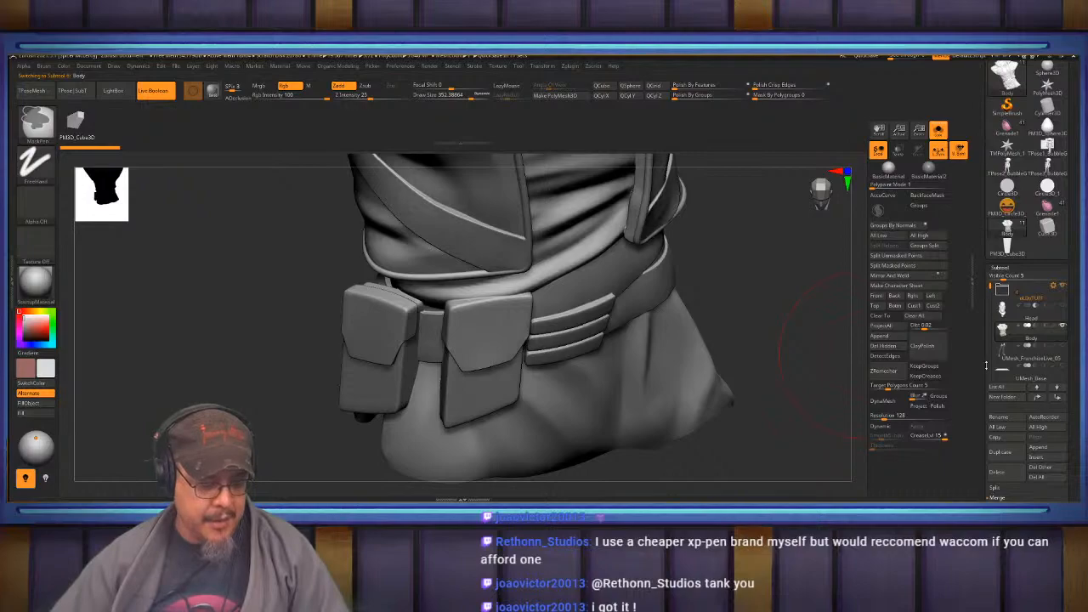
pyautogui.hotkey('ctrl', 'f')
pyautogui.write('LegsDody')
pyautogui.press('Return')
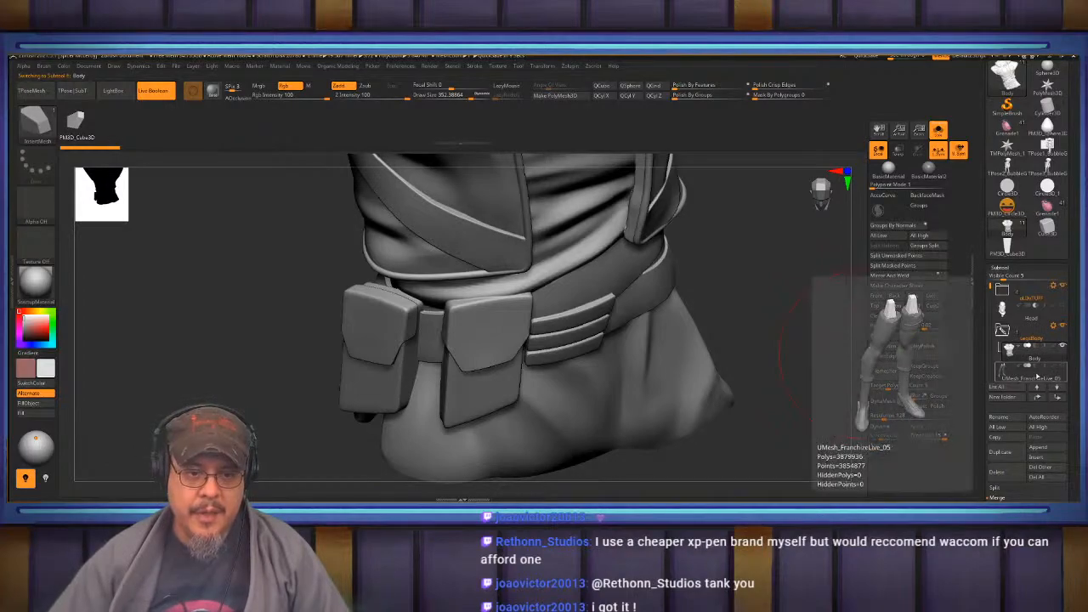
# Move the legs subtool into the LegsBody folder and order it directly beneath Body.
pyautogui.moveTo(1036, 347); pyautogui.dragTo(1038, 343)
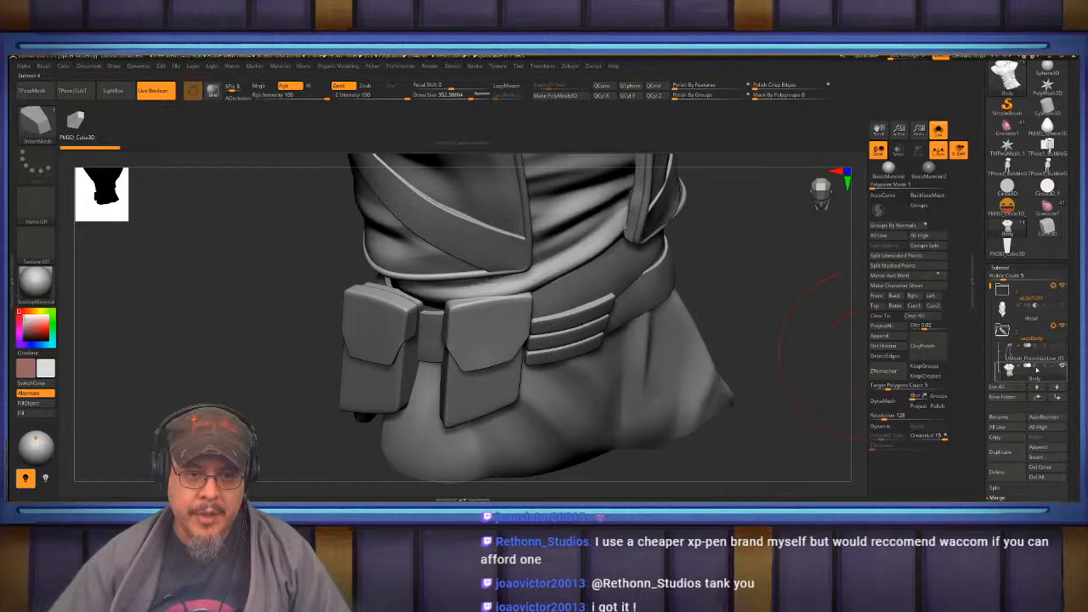
pyautogui.moveTo(1034, 355)
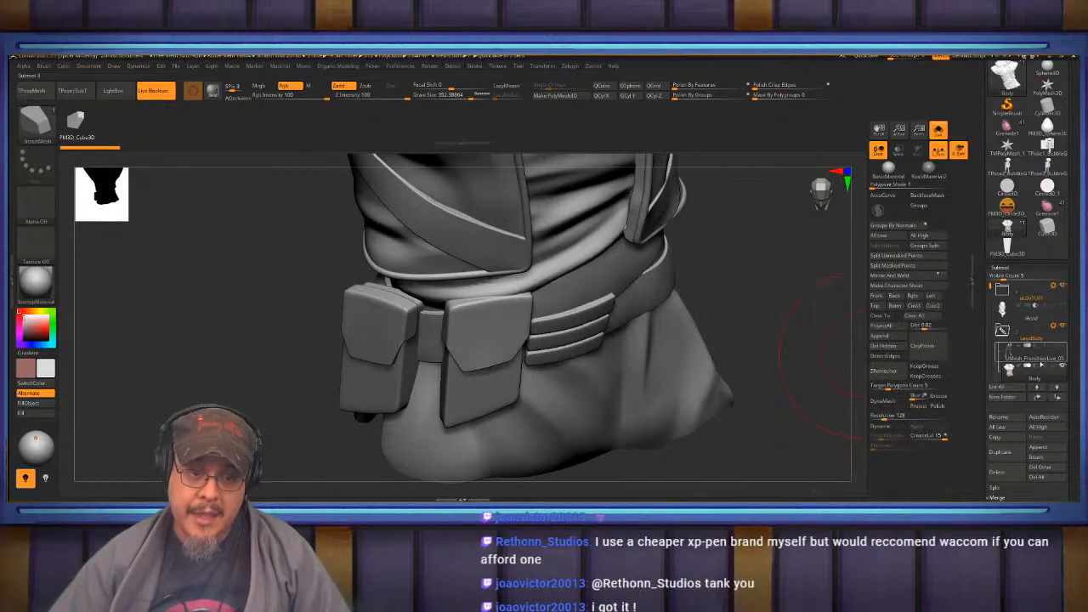
pyautogui.moveTo(1032, 338); pyautogui.dragTo(1032, 363)
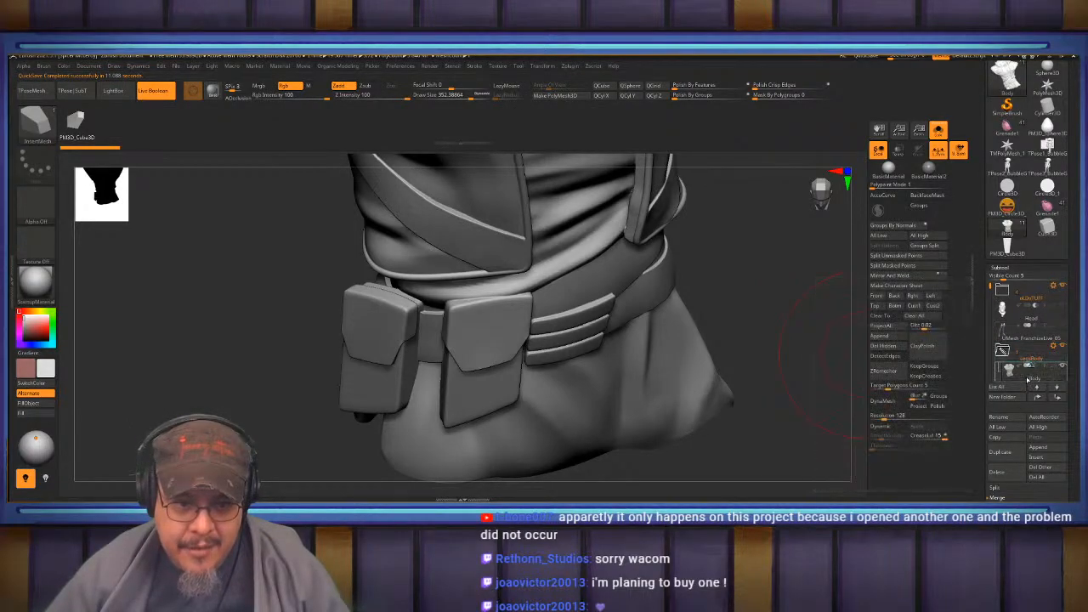
pyautogui.moveTo(1027, 384); pyautogui.dragTo(1029, 381)
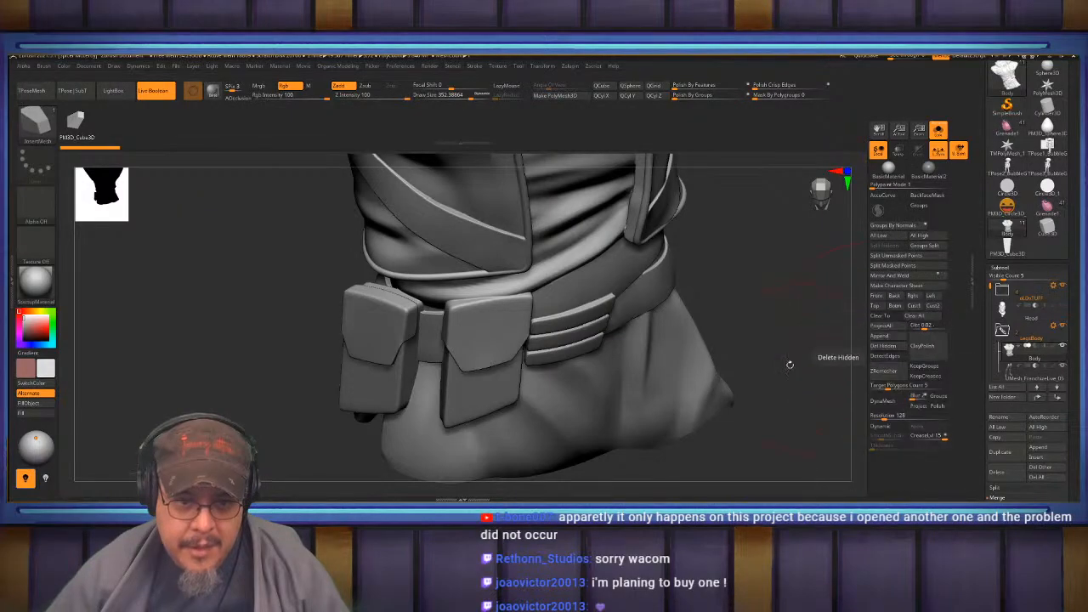
# Leave Solo mode with the legs set to Boolean subtraction from the body, and hide the first subtool folder.
pyautogui.moveTo(754, 272); pyautogui.dragTo(778, 244)
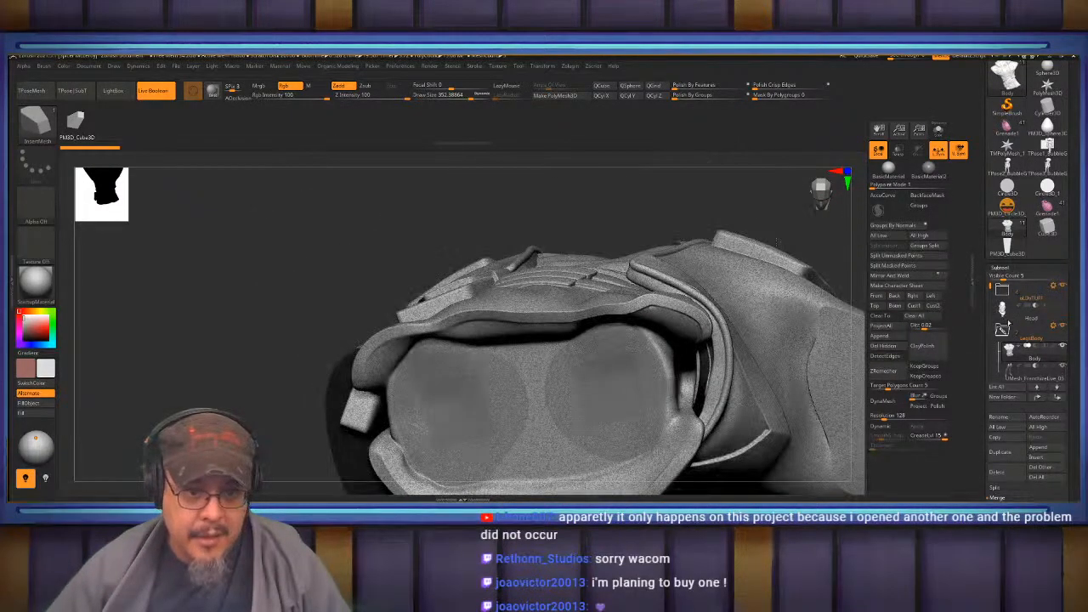
pyautogui.keyDown('alt'); pyautogui.click(778, 244); pyautogui.keyUp('alt')
pyautogui.moveTo(989, 289)
pyautogui.mouseDown()
pyautogui.moveTo(990, 310)
pyautogui.moveTo(990, 285)
pyautogui.mouseUp()
pyautogui.moveTo(1035, 360)
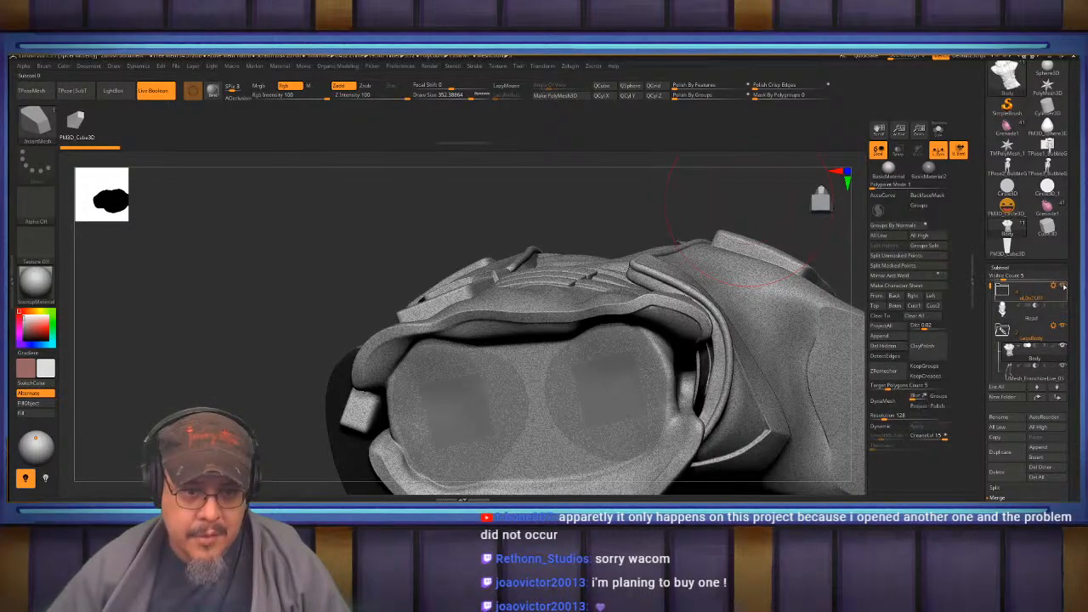
pyautogui.moveTo(586, 220); pyautogui.dragTo(742, 354)
pyautogui.press('f')
# Save the tool as a new version named JerslesFP_08 in the ForPrint folder.
pyautogui.moveTo(1076, 139); pyautogui.dragTo(1075, 239)
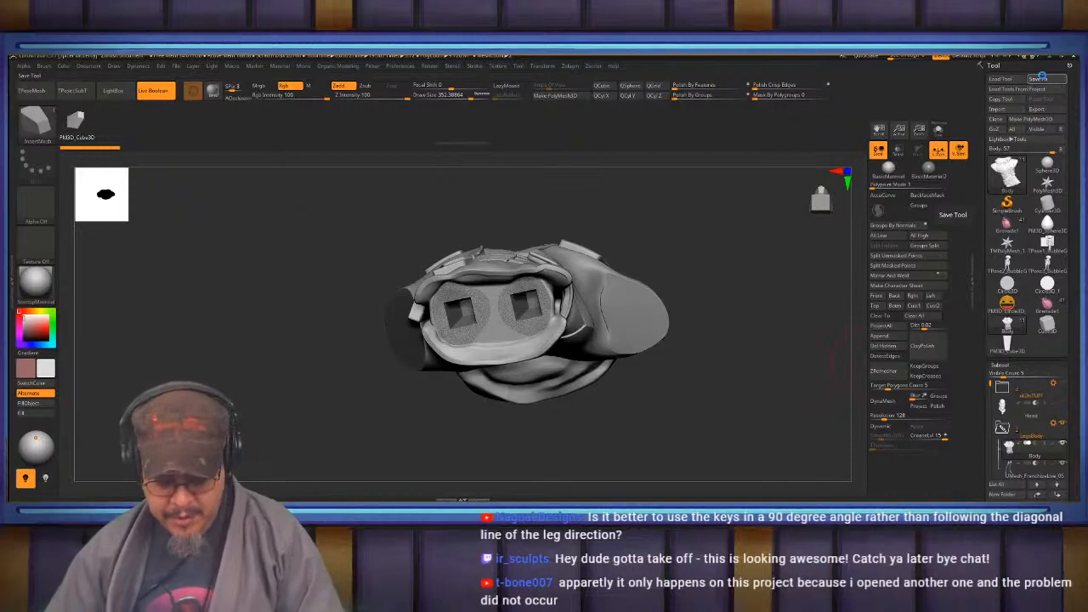
pyautogui.click(1038, 78)
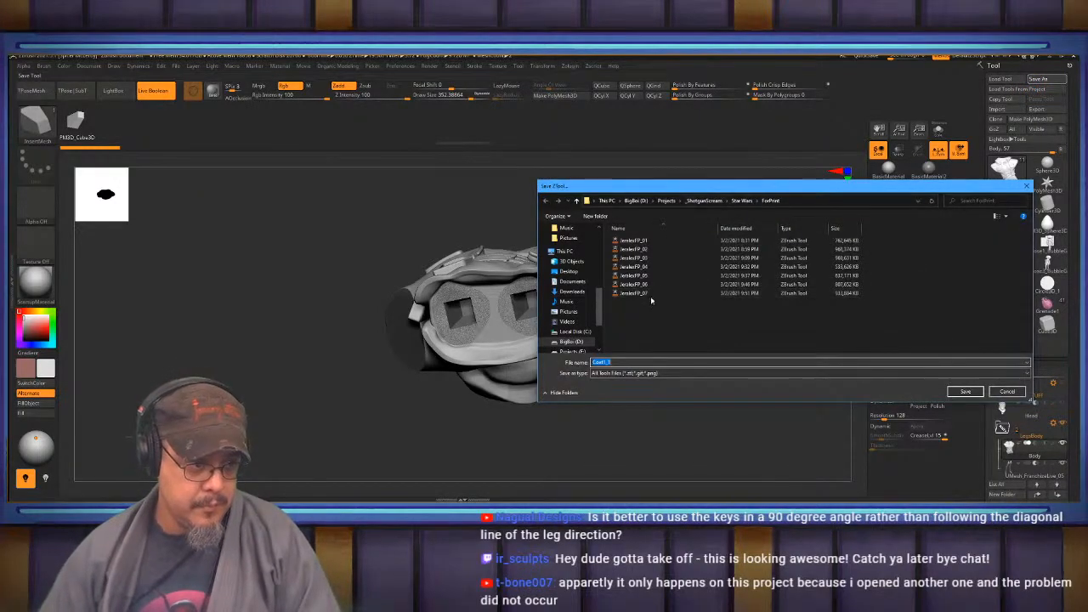
pyautogui.click(634, 293)
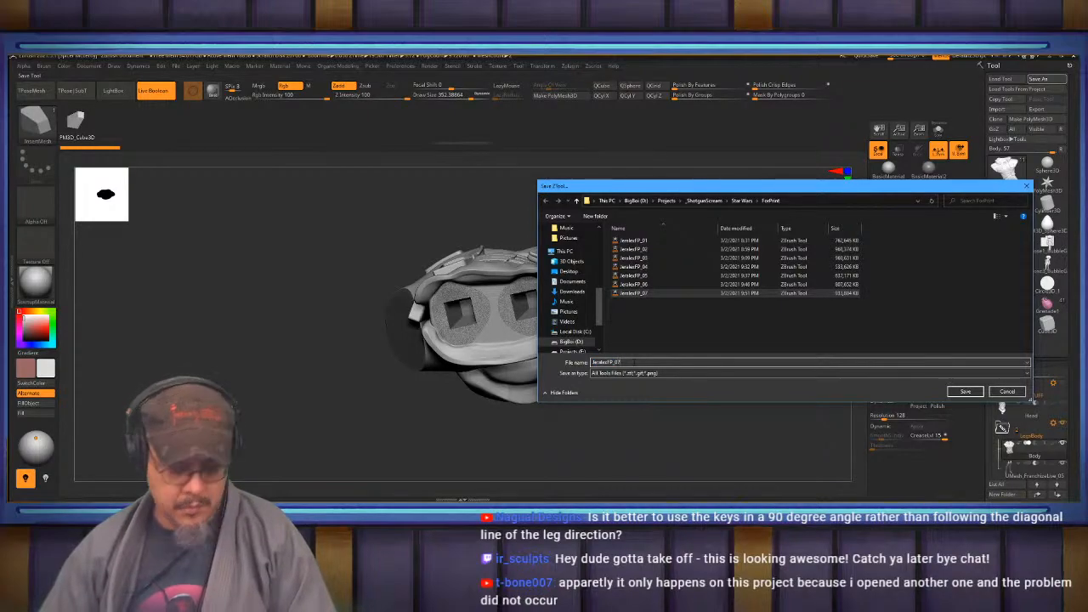
pyautogui.press('BackSpace')
pyautogui.write('8')
pyautogui.press('Return')
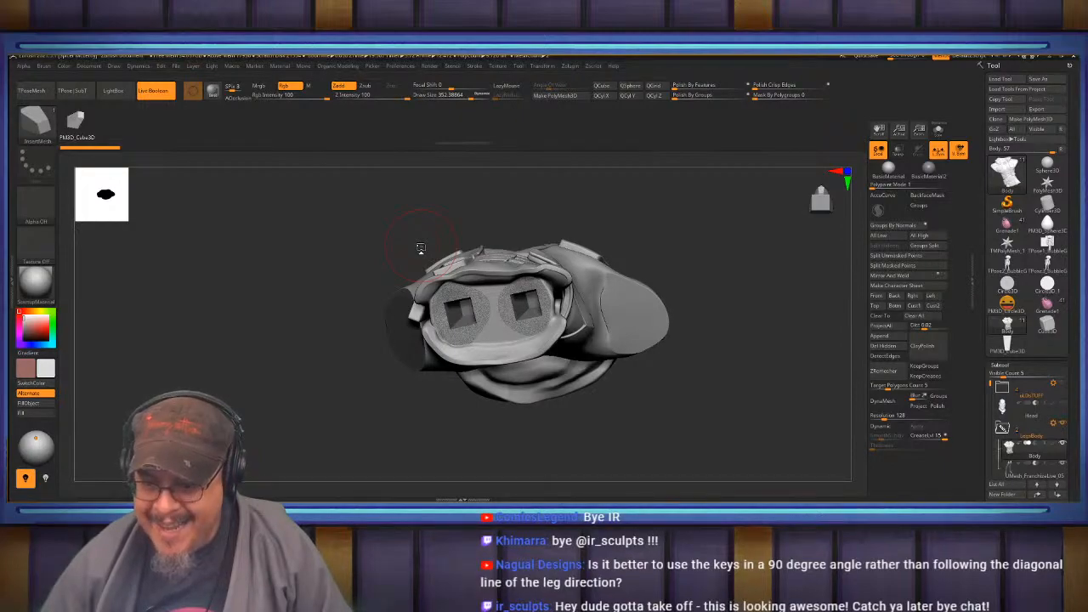
# Examine the coat body and its two leg sockets from several angles, comparing with Live Boolean off and on.
pyautogui.moveTo(705, 284); pyautogui.dragTo(651, 230)
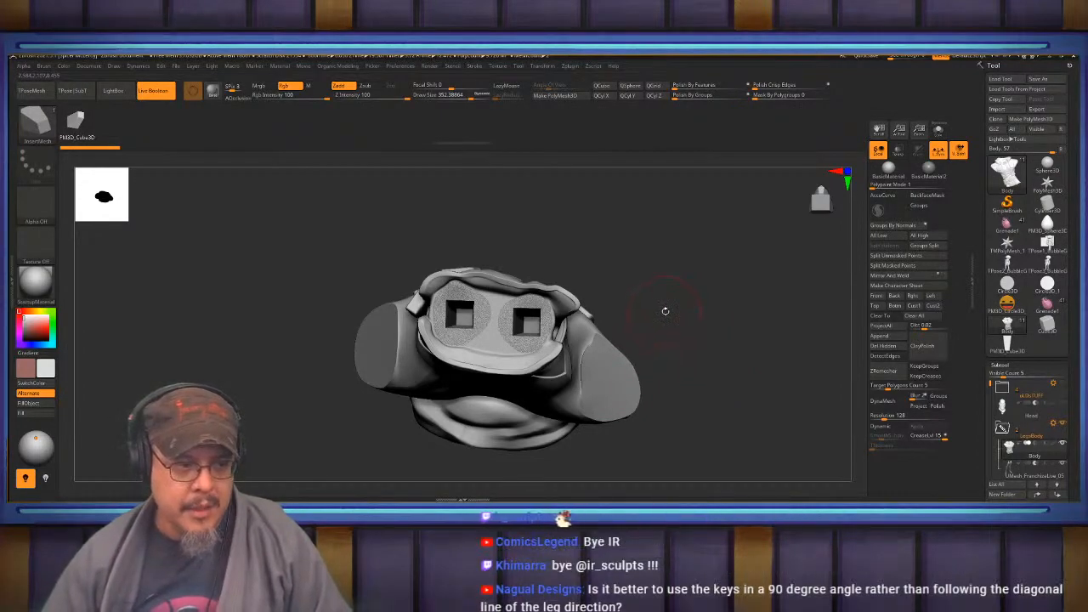
pyautogui.moveTo(674, 290); pyautogui.dragTo(617, 307)
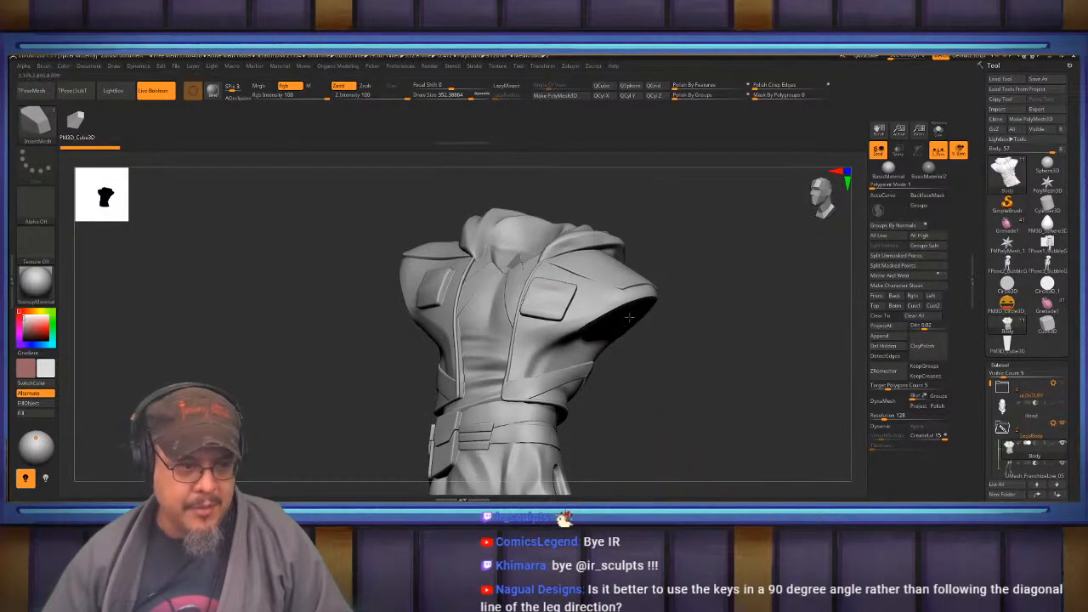
pyautogui.moveTo(696, 344); pyautogui.dragTo(573, 277)
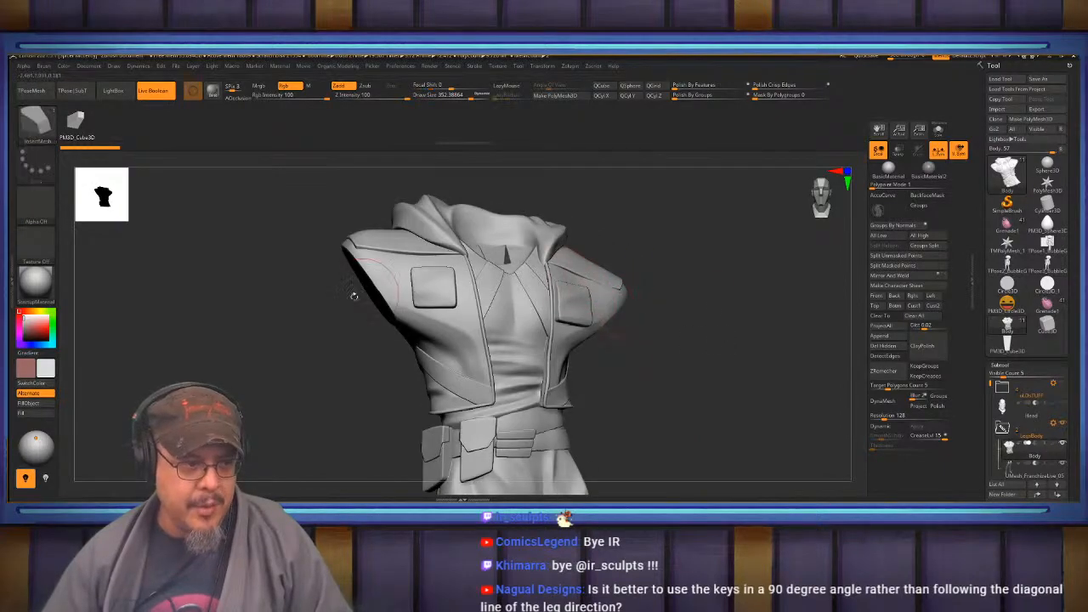
pyautogui.keyDown('alt'); pyautogui.moveTo(466, 423); pyautogui.dragTo(480, 327, button='right'); pyautogui.keyUp('alt')
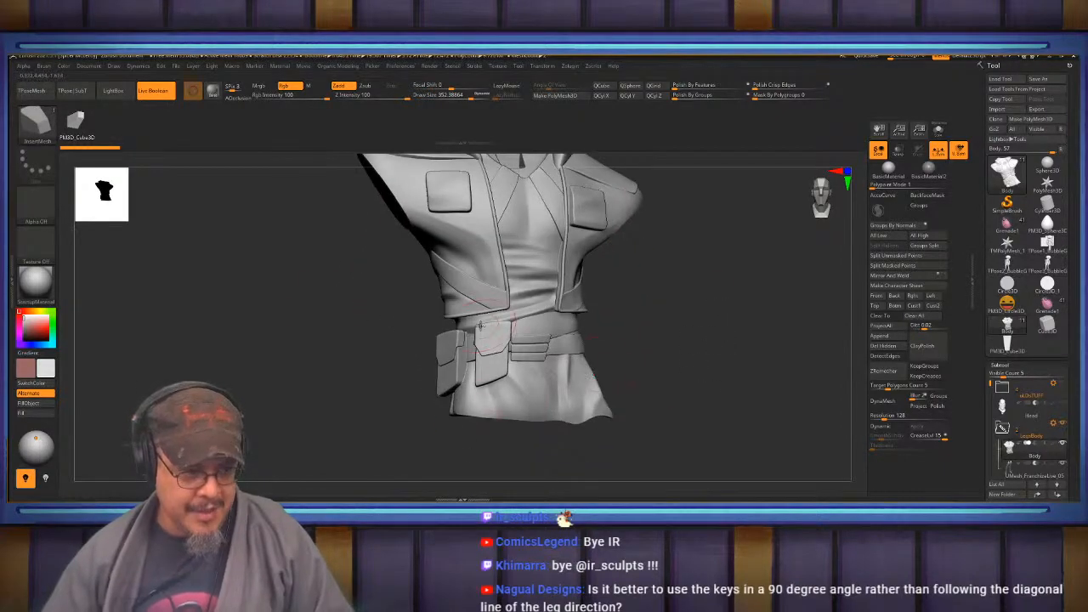
pyautogui.moveTo(688, 391); pyautogui.dragTo(687, 341)
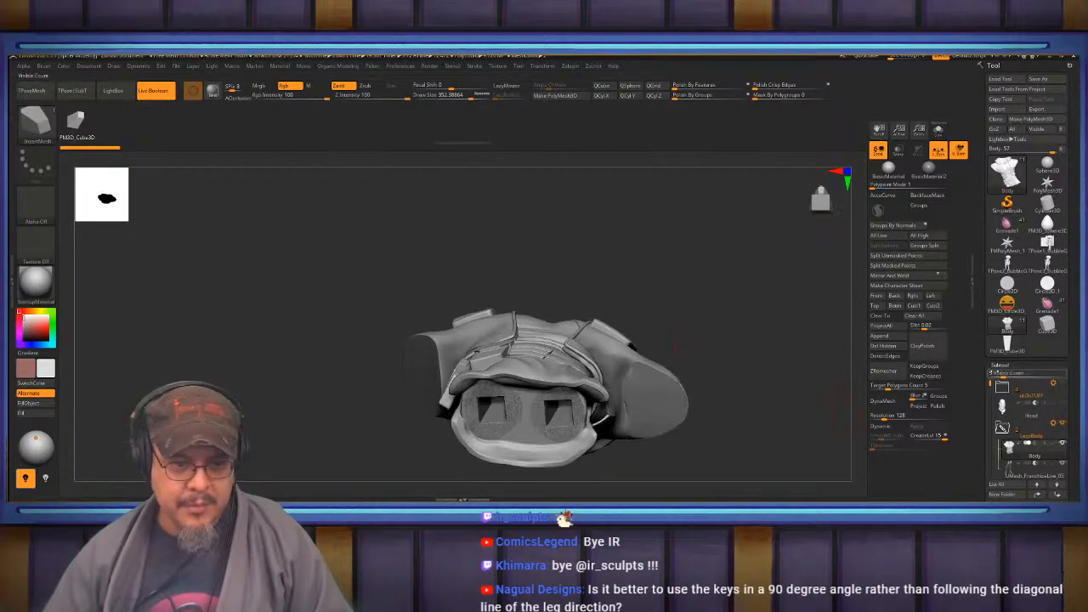
pyautogui.moveTo(1036, 471)
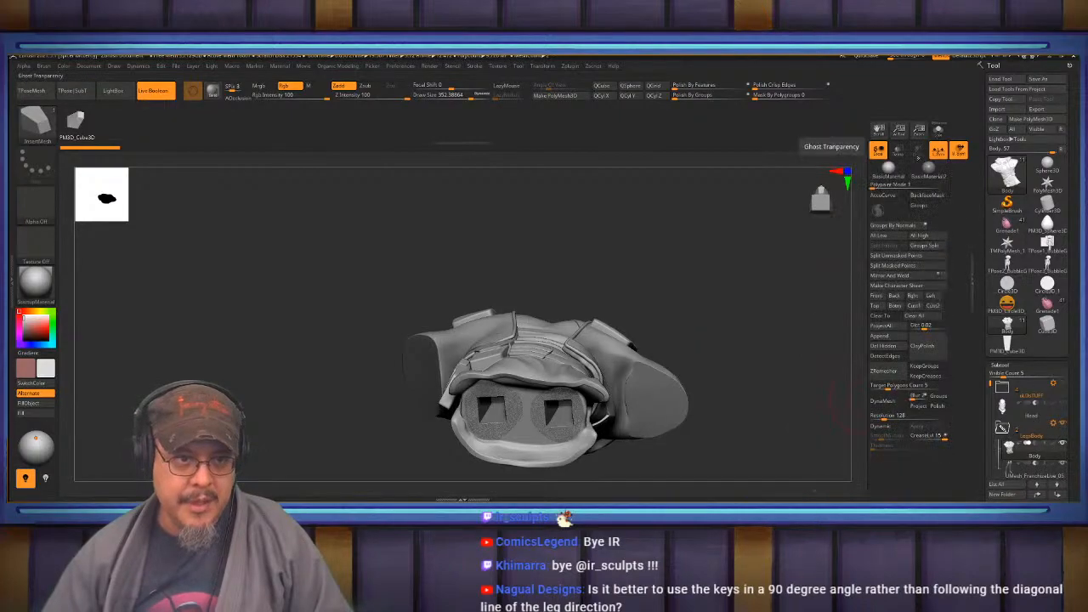
pyautogui.click(156, 91)
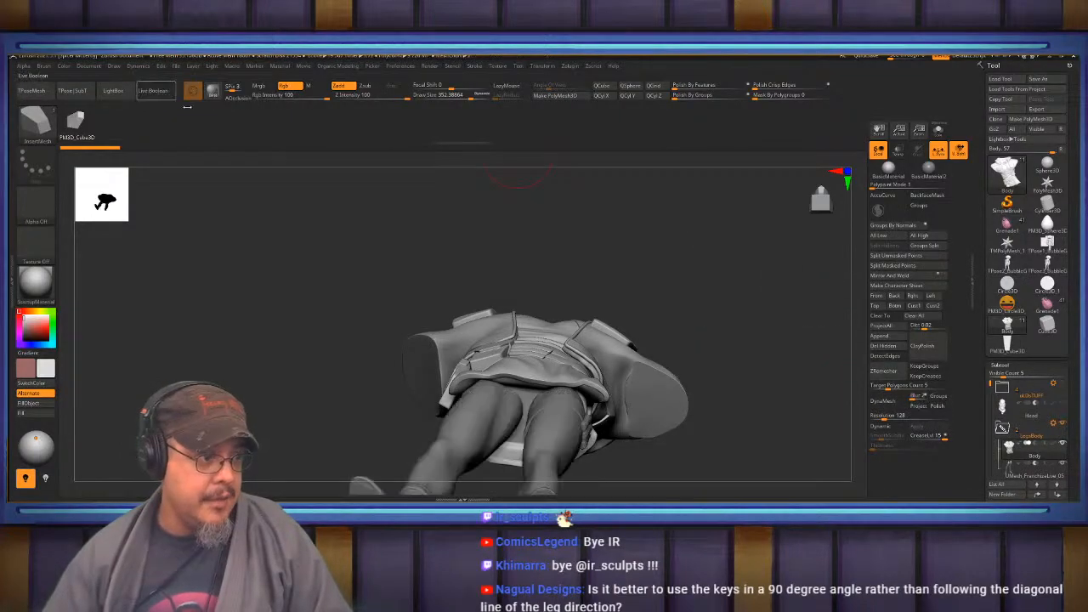
pyautogui.moveTo(699, 338); pyautogui.dragTo(685, 280)
pyautogui.moveTo(644, 343); pyautogui.dragTo(660, 311)
pyautogui.click(155, 91)
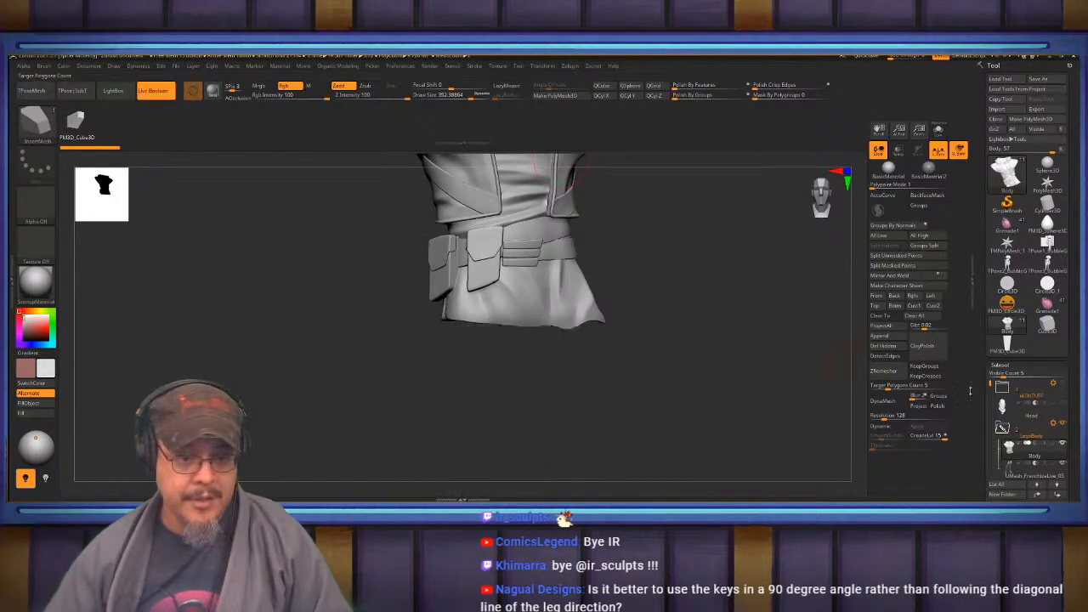
# Isolate the legs subtool and DynaMesh the legs together with their pegs at resolution 4096.
pyautogui.scroll(-3, 1053, 422)
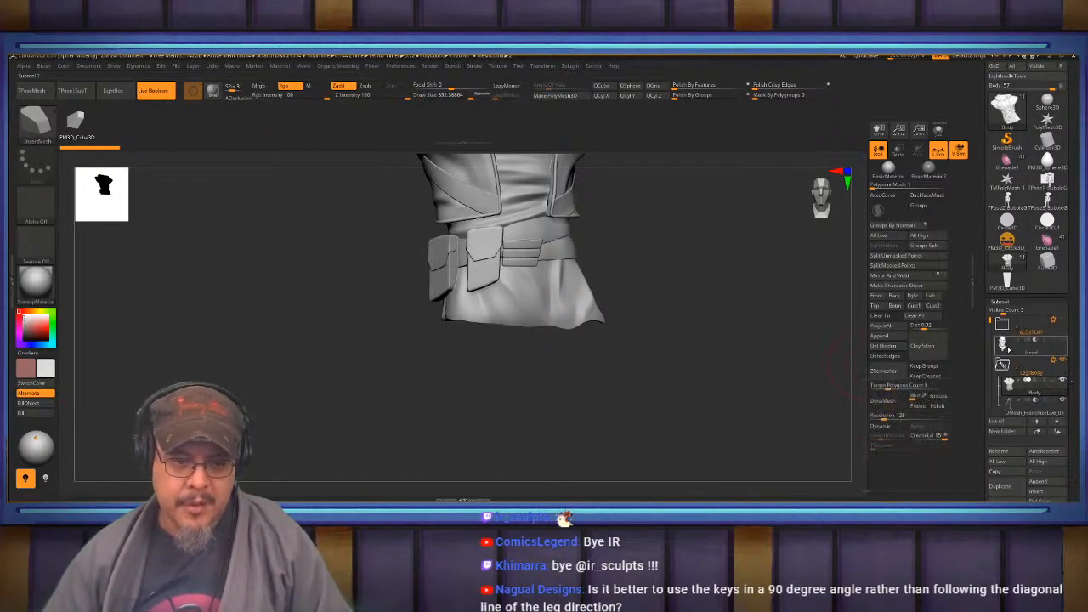
pyautogui.scroll(-1, 990, 323)
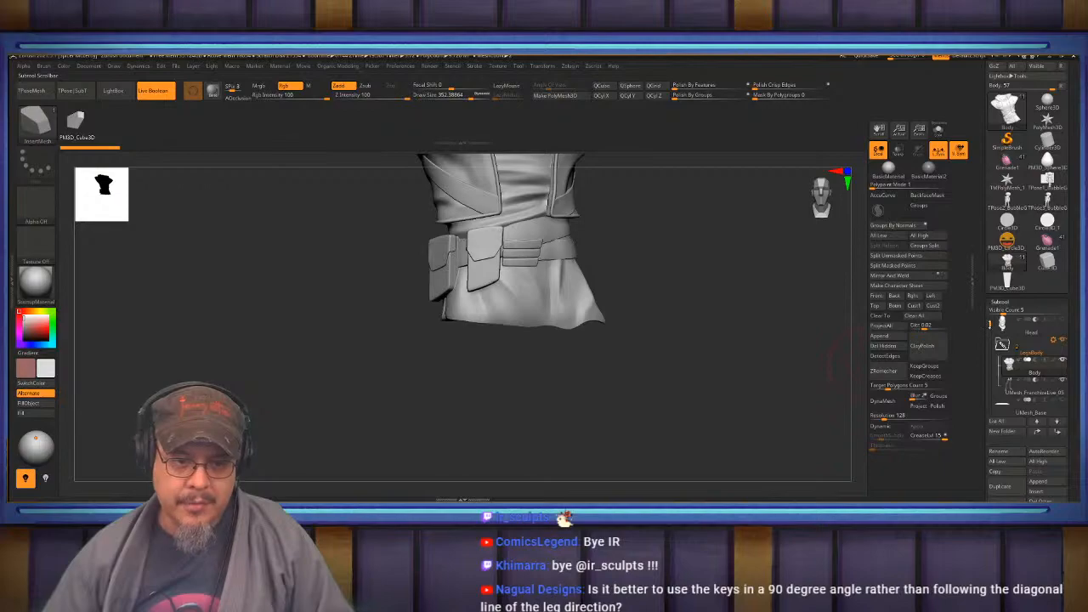
pyautogui.click(1046, 338)
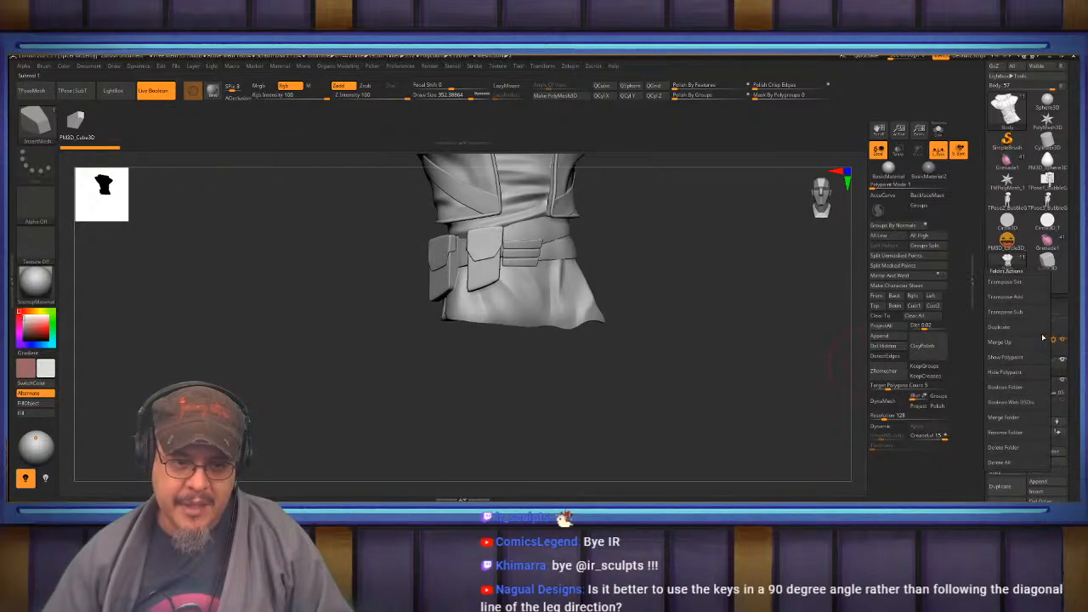
pyautogui.click(1027, 393)
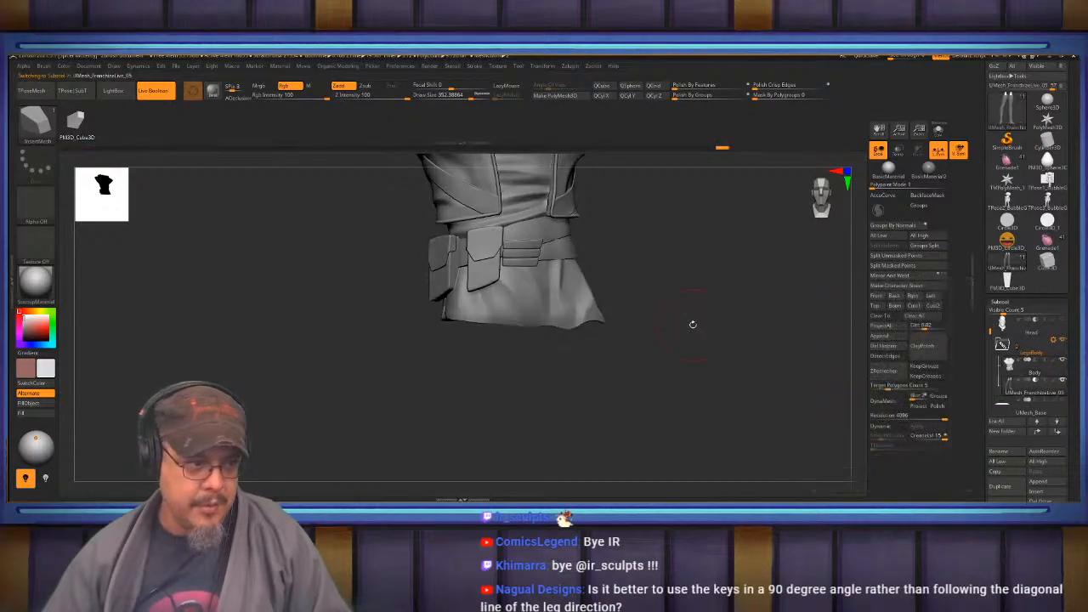
pyautogui.click(939, 131)
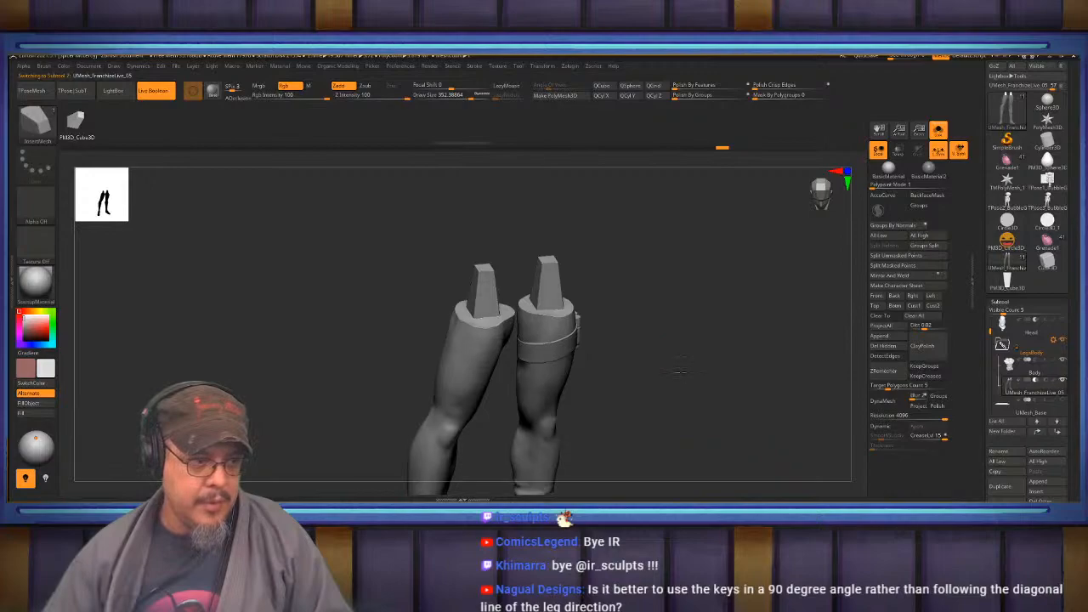
pyautogui.click(888, 406)
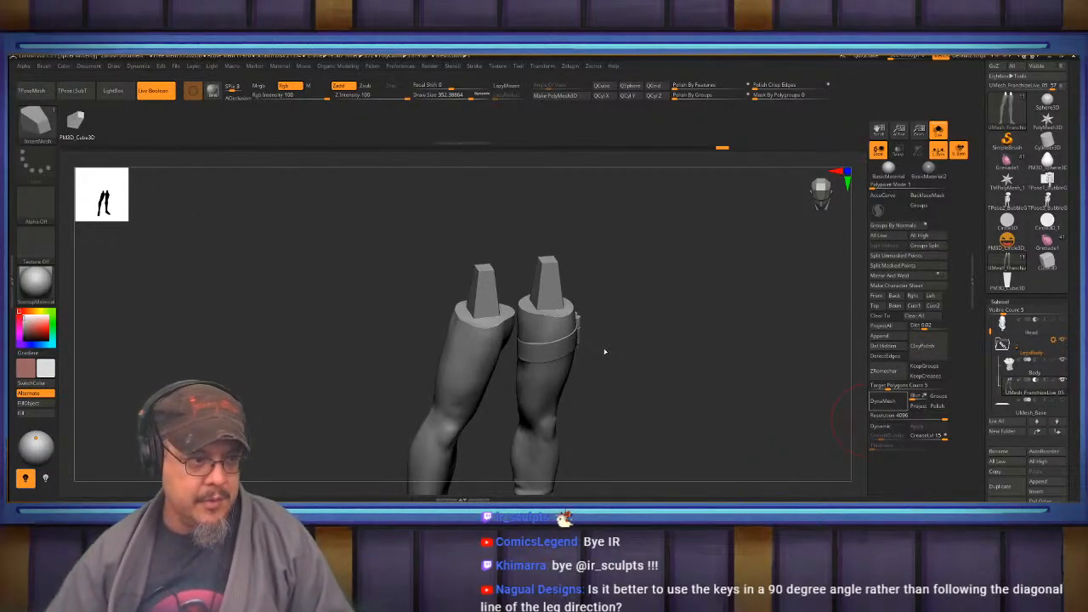
pyautogui.moveTo(627, 315)
pyautogui.mouseDown()
pyautogui.moveTo(631, 372)
pyautogui.moveTo(655, 381)
pyautogui.moveTo(619, 319)
pyautogui.mouseUp()
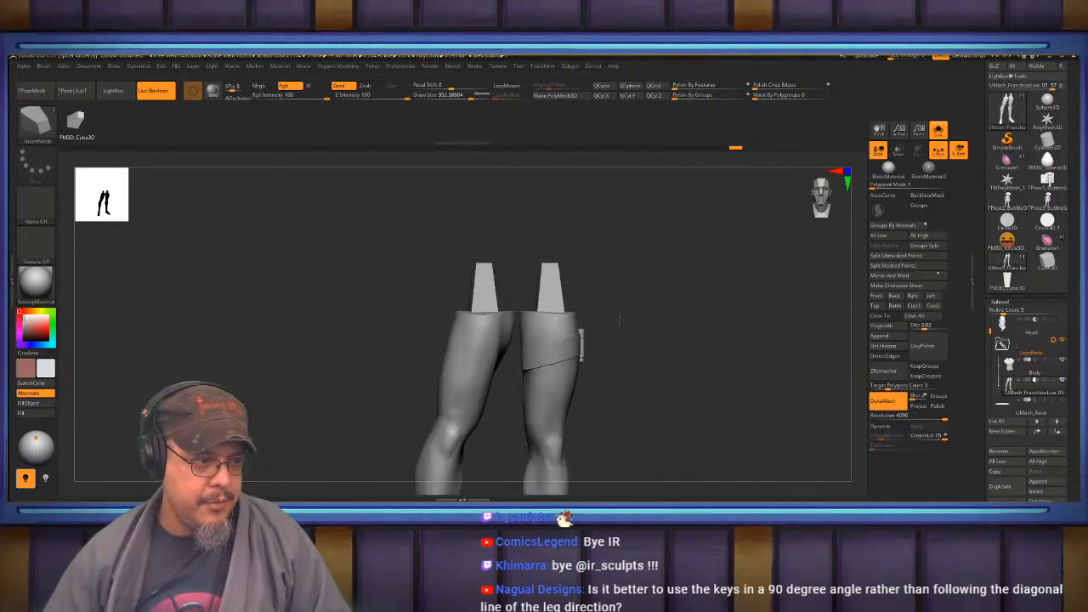
pyautogui.moveTo(1034, 372)
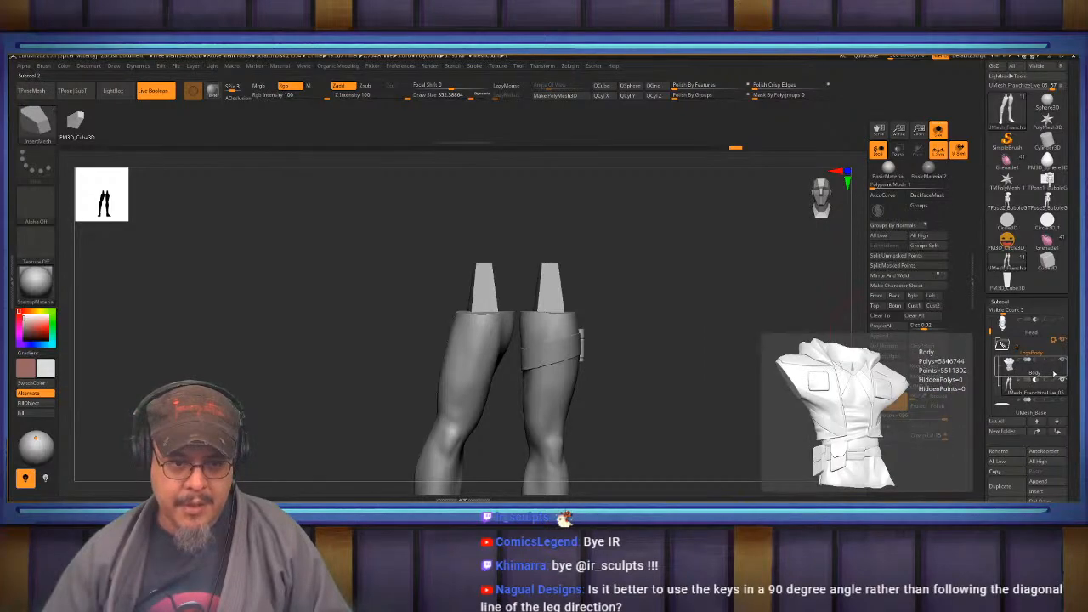
pyautogui.click(939, 132)
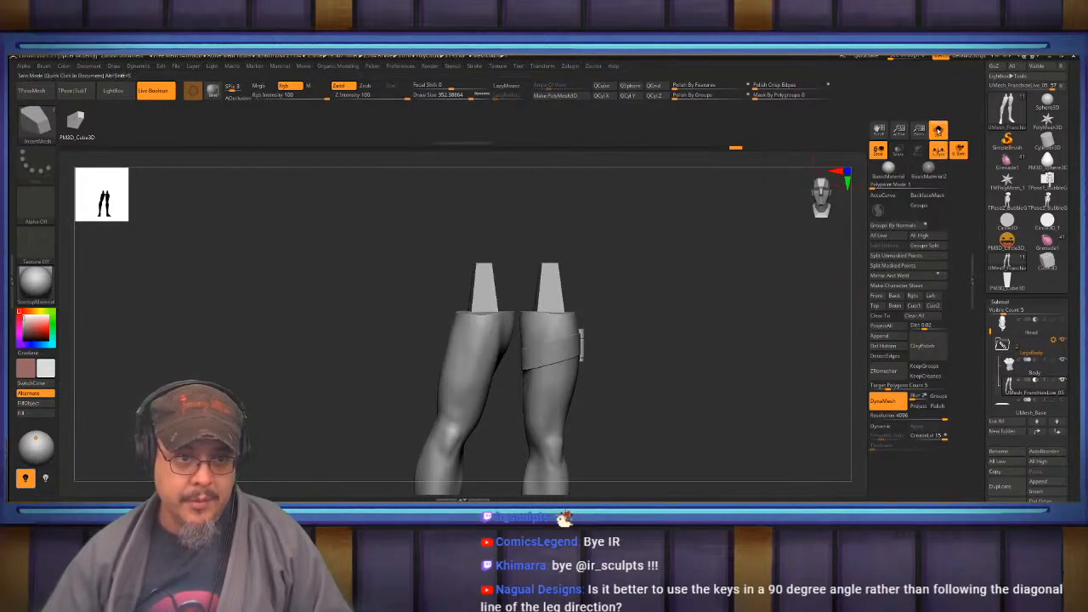
# Run Boolean Folder on the LegsBody folder to cut the leg sockets into the coat body, and inspect the result from below.
pyautogui.click(1054, 342)
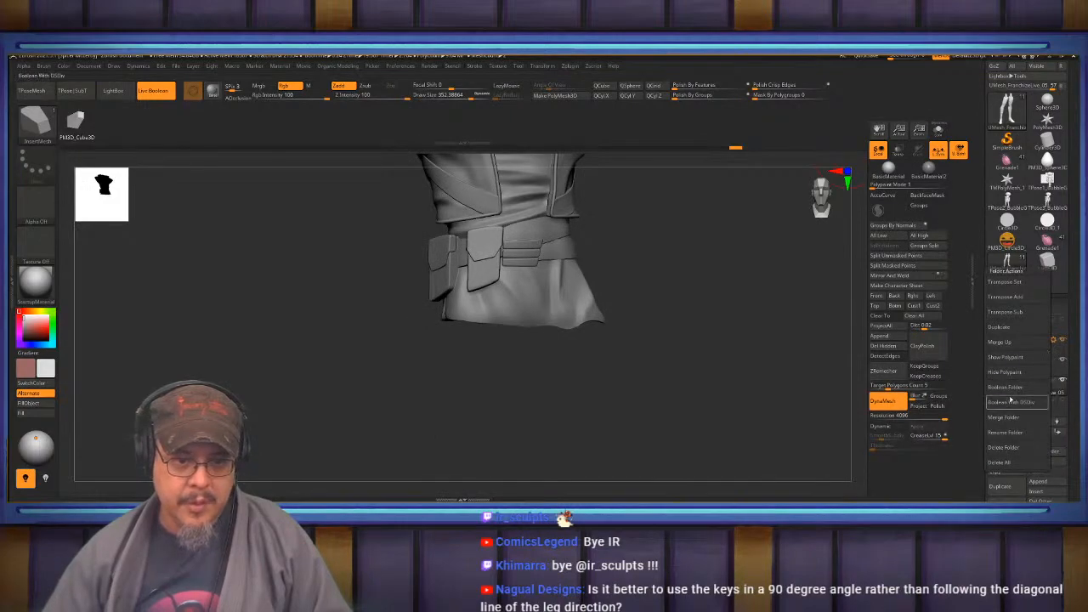
pyautogui.click(1013, 393)
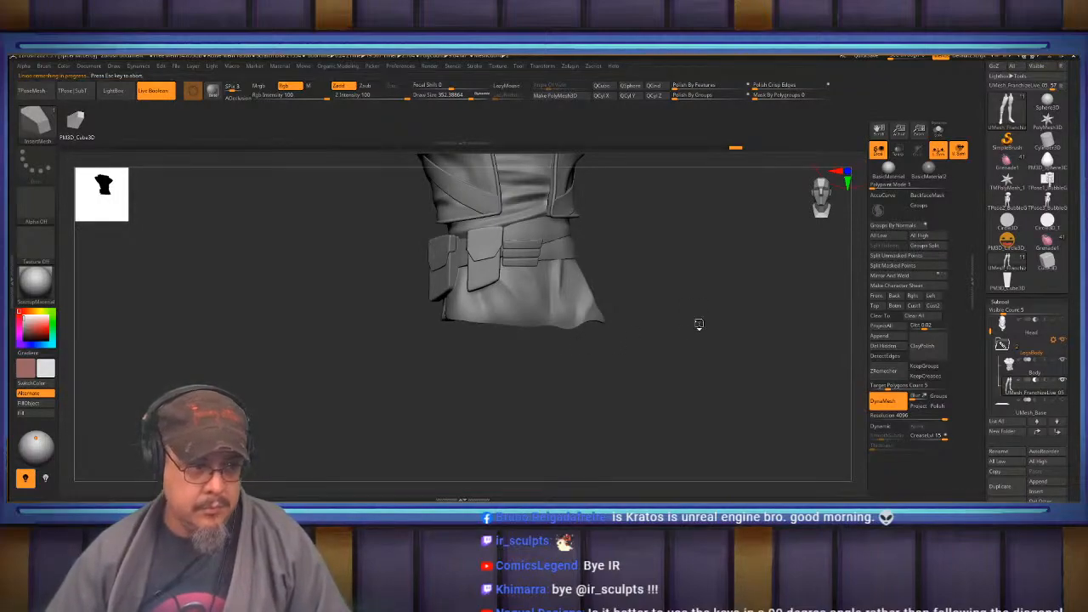
pyautogui.keyDown('alt'); pyautogui.moveTo(735, 300); pyautogui.dragTo(757, 359); pyautogui.keyUp('alt')
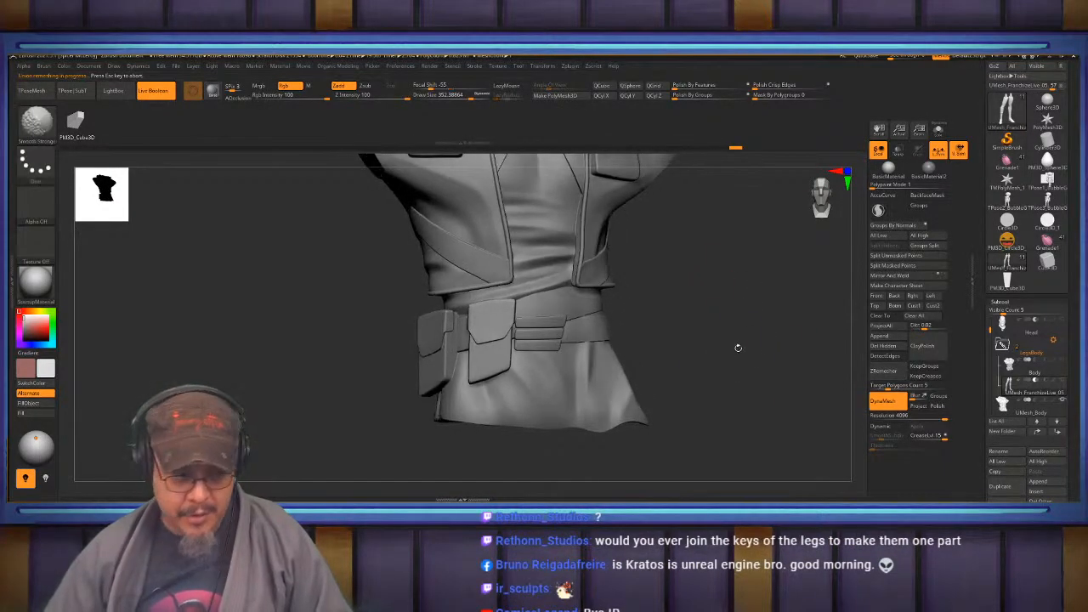
pyautogui.press('f')
pyautogui.moveTo(719, 348); pyautogui.dragTo(691, 343)
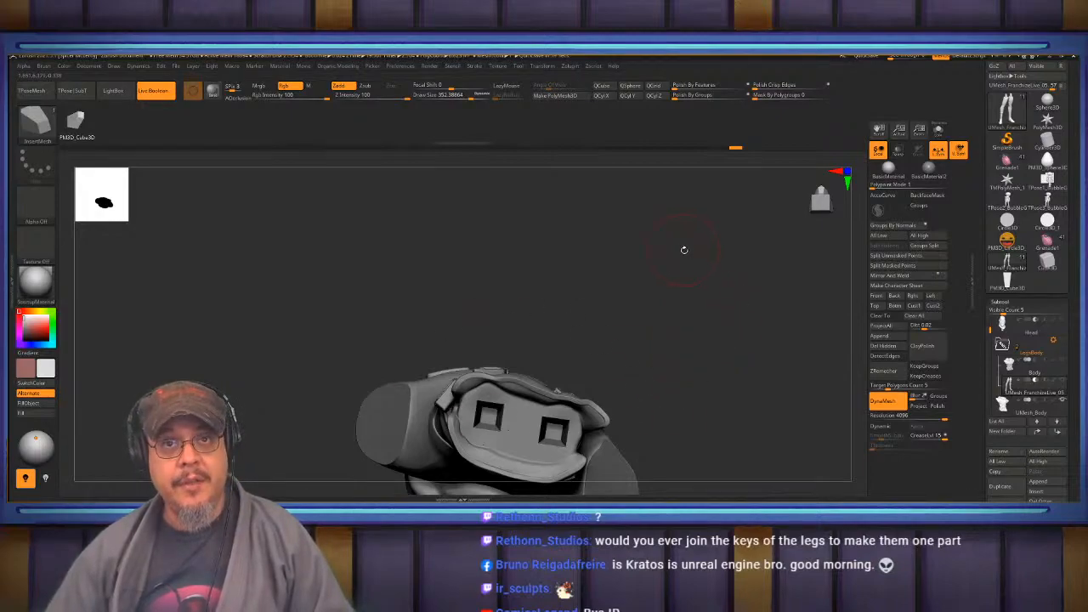
pyautogui.moveTo(667, 291); pyautogui.dragTo(857, 404)
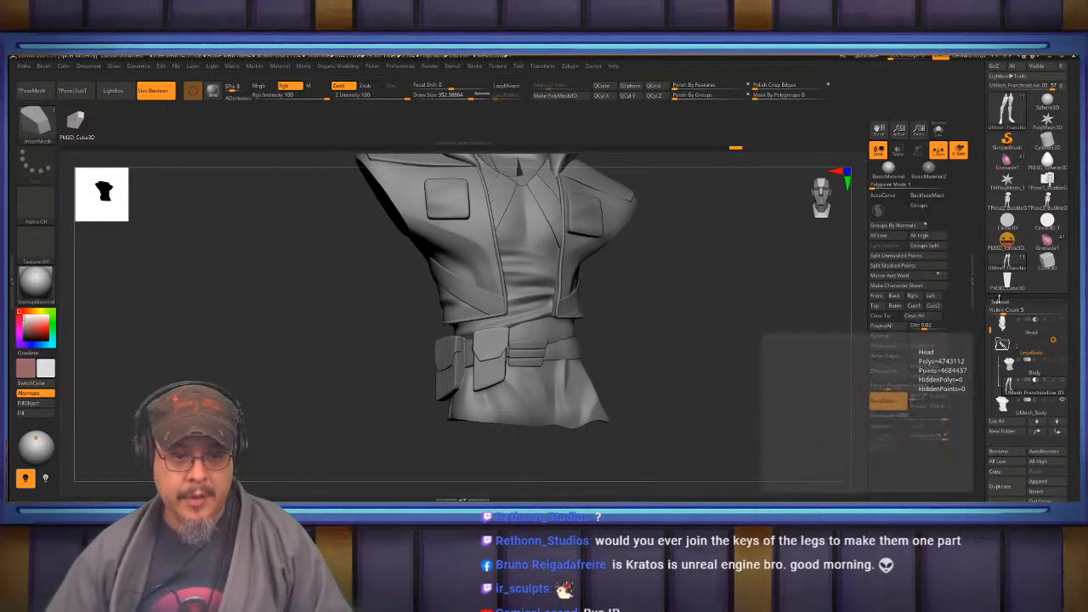
# Extend the subtool list to 11 visible entries, take the legs out of the LegsBody folder, and show them with the new body.
pyautogui.moveTo(1005, 312)
pyautogui.mouseDown()
pyautogui.moveTo(1021, 312)
pyautogui.moveTo(994, 321)
pyautogui.mouseUp()
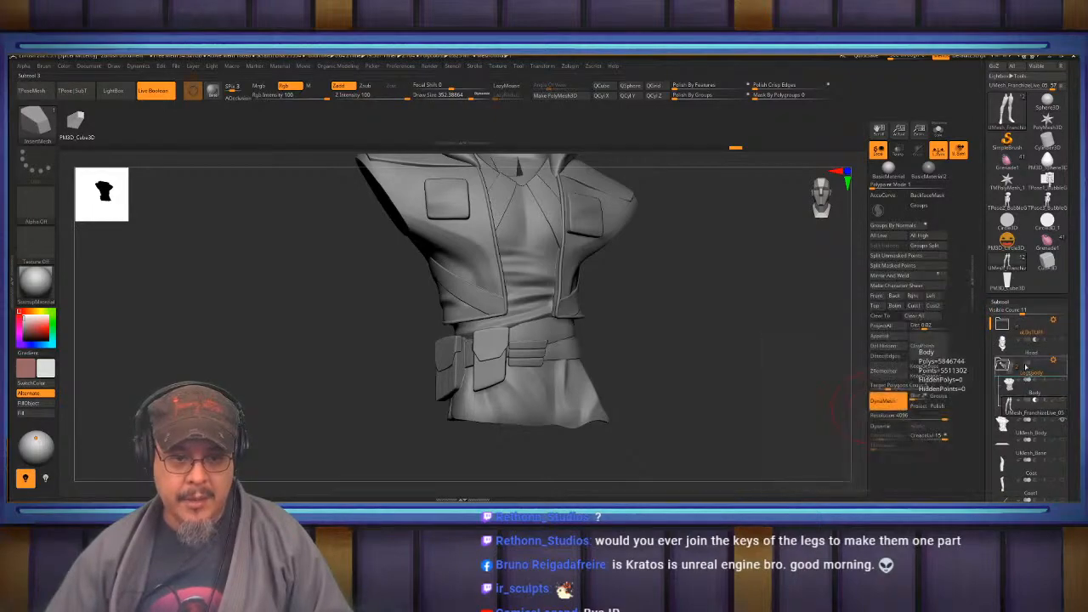
pyautogui.scroll(1, 1030, 339)
pyautogui.scroll(-1, 1030, 349)
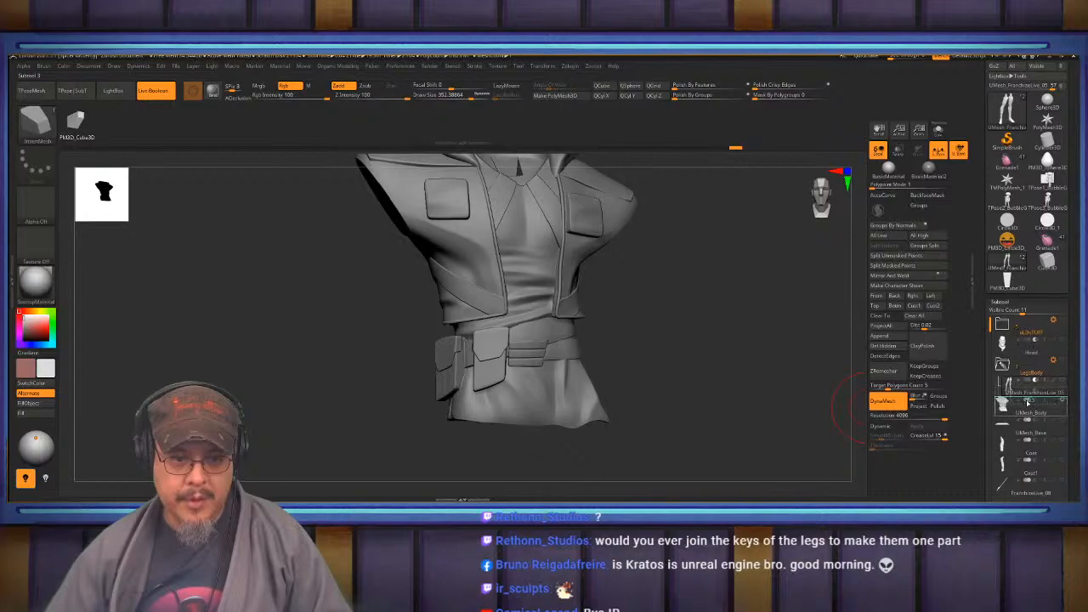
pyautogui.moveTo(1028, 403); pyautogui.dragTo(1027, 401)
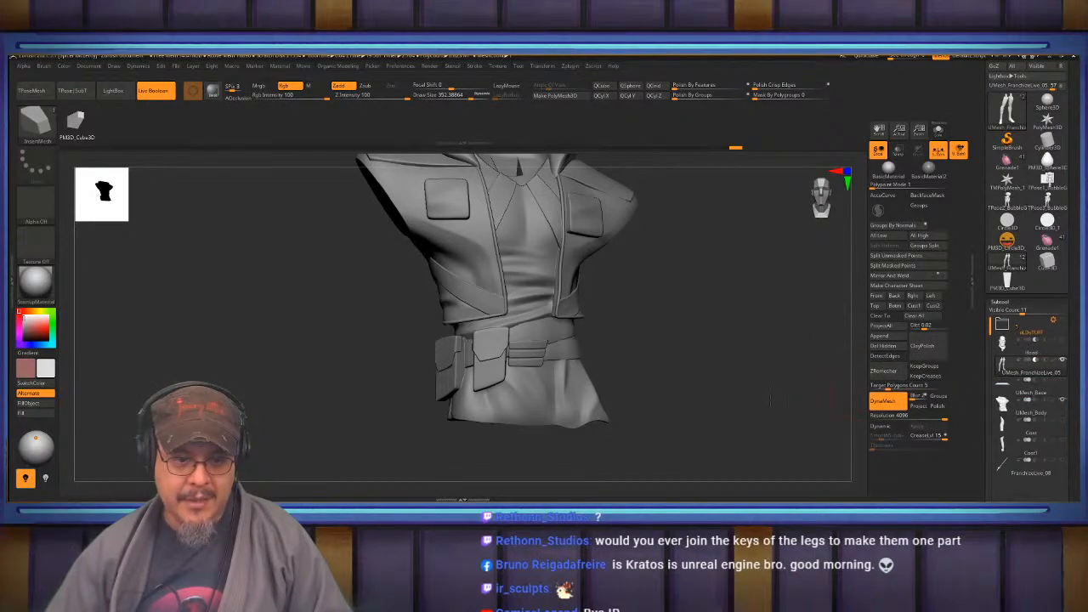
pyautogui.click(860, 399)
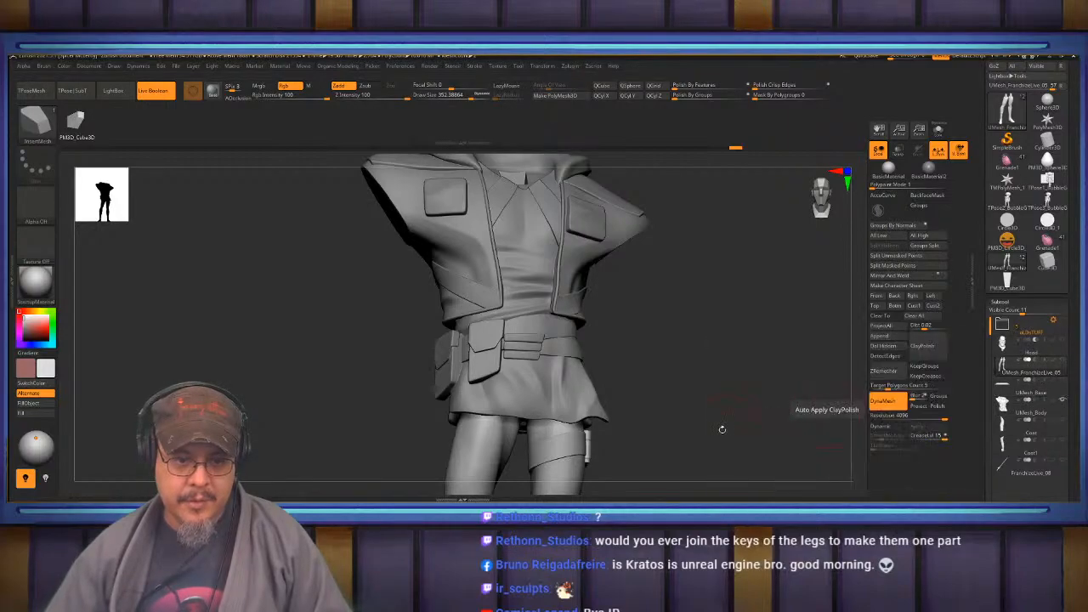
# Insert a tapered cube peg on the sole of the character's left shoe and nudge it up into the foot.
pyautogui.moveTo(699, 415)
pyautogui.mouseDown()
pyautogui.moveTo(693, 329)
pyautogui.moveTo(711, 316)
pyautogui.moveTo(724, 265)
pyautogui.moveTo(748, 297)
pyautogui.moveTo(744, 273)
pyautogui.mouseUp()
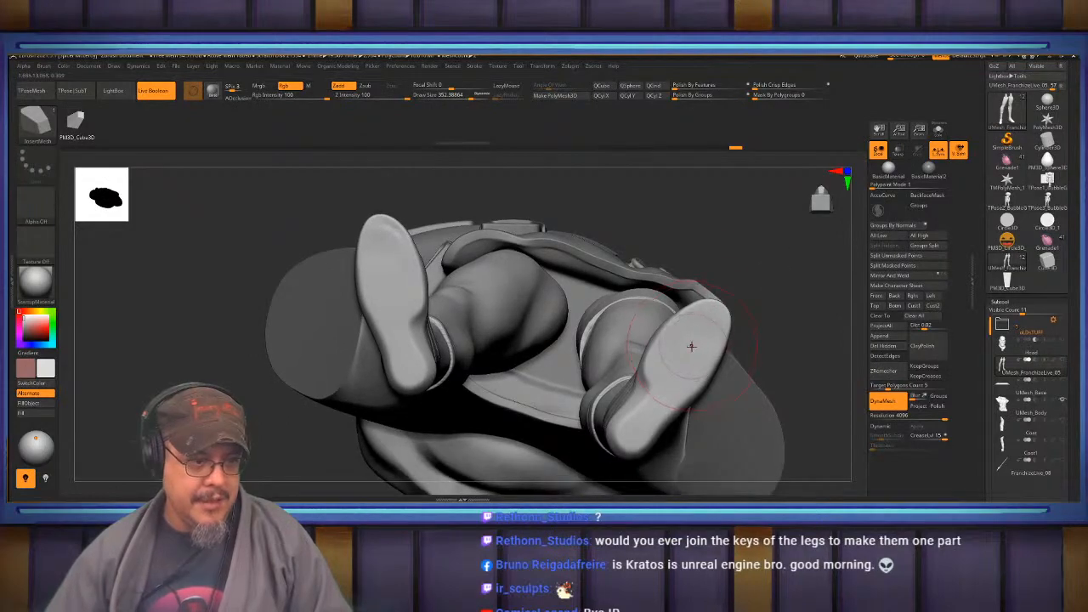
pyautogui.moveTo(690, 348); pyautogui.dragTo(718, 369)
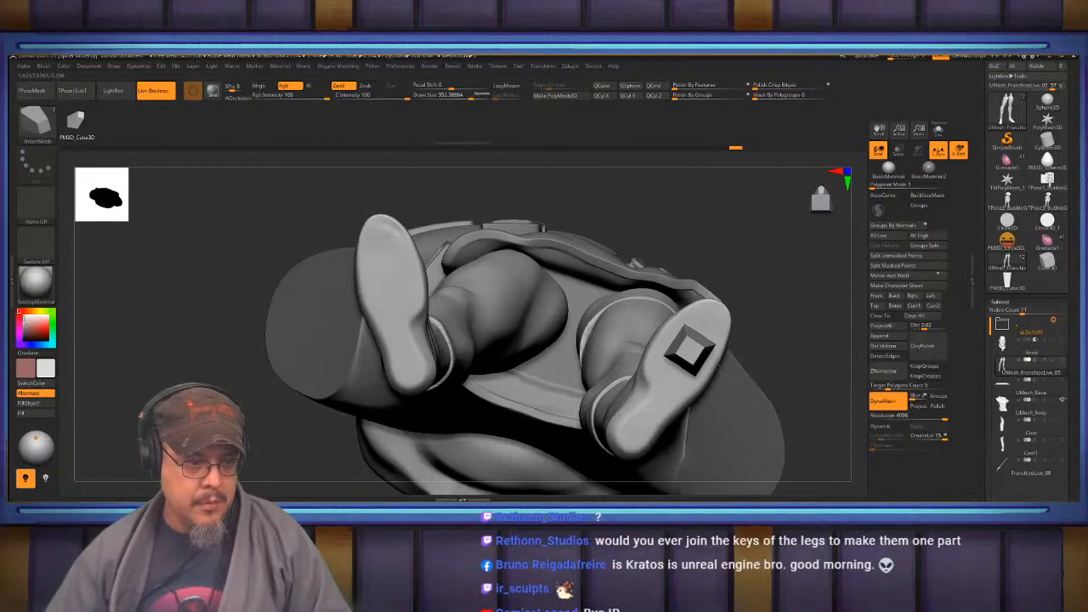
pyautogui.moveTo(787, 316); pyautogui.dragTo(789, 408)
pyautogui.press('w')
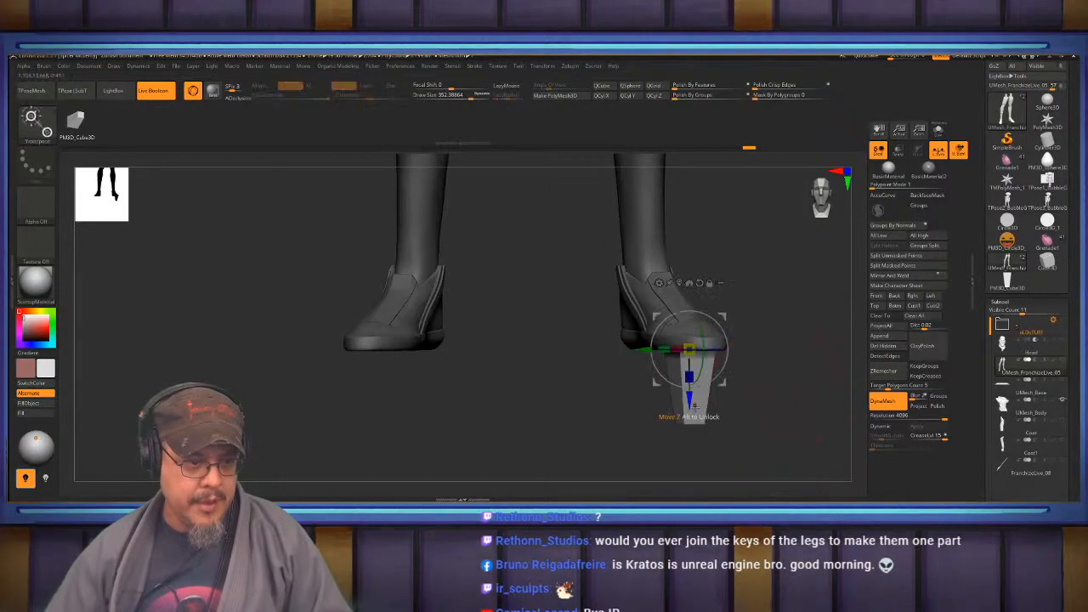
pyautogui.moveTo(688, 401); pyautogui.dragTo(688, 399)
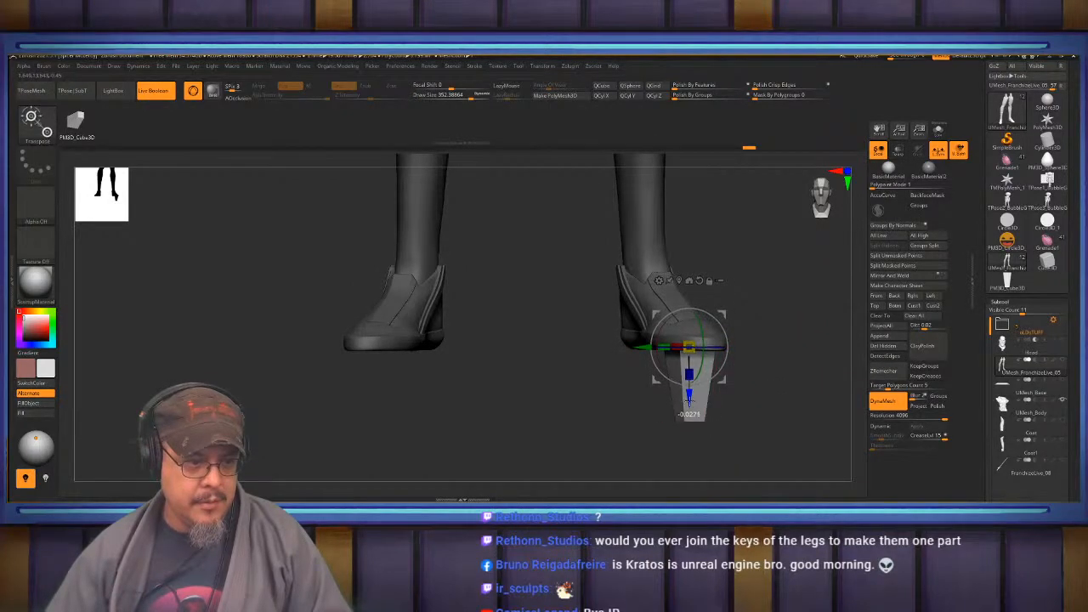
pyautogui.press('q')
pyautogui.moveTo(763, 379)
pyautogui.mouseDown()
pyautogui.moveTo(746, 378)
pyautogui.moveTo(738, 313)
pyautogui.moveTo(755, 297)
pyautogui.moveTo(768, 376)
pyautogui.moveTo(806, 339)
pyautogui.mouseUp()
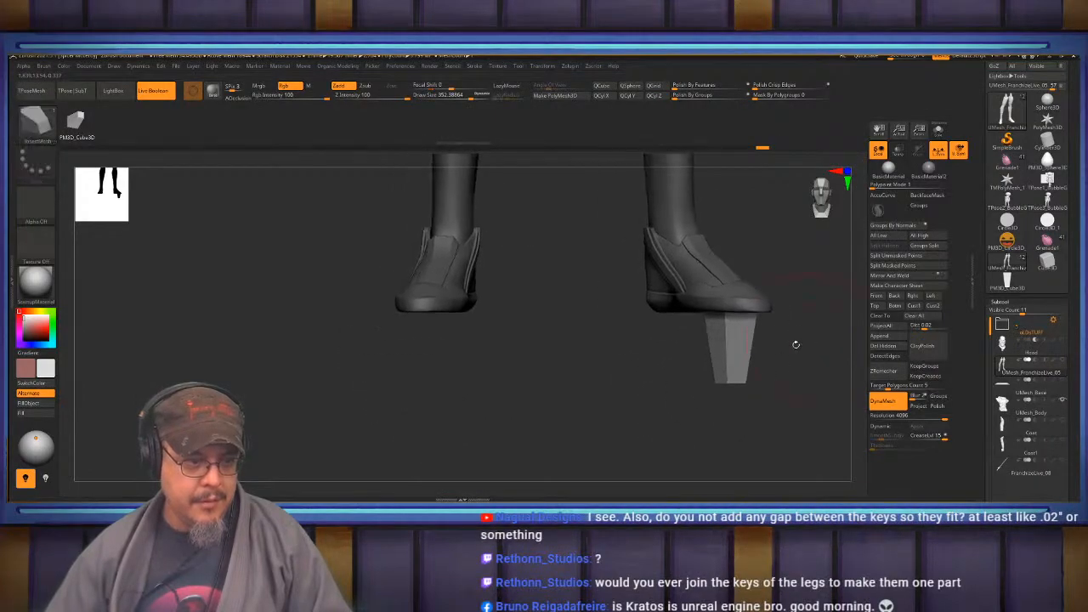
# Duplicate the sole peg across to the other foot and position the copy under that shoe.
pyautogui.press('w')
pyautogui.moveTo(687, 308); pyautogui.dragTo(373, 305)
pyautogui.moveTo(547, 394); pyautogui.dragTo(552, 287)
pyautogui.keyDown('ctrl'); pyautogui.keyDown('shift'); pyautogui.click(436, 311); pyautogui.keyUp('shift'); pyautogui.keyUp('ctrl')
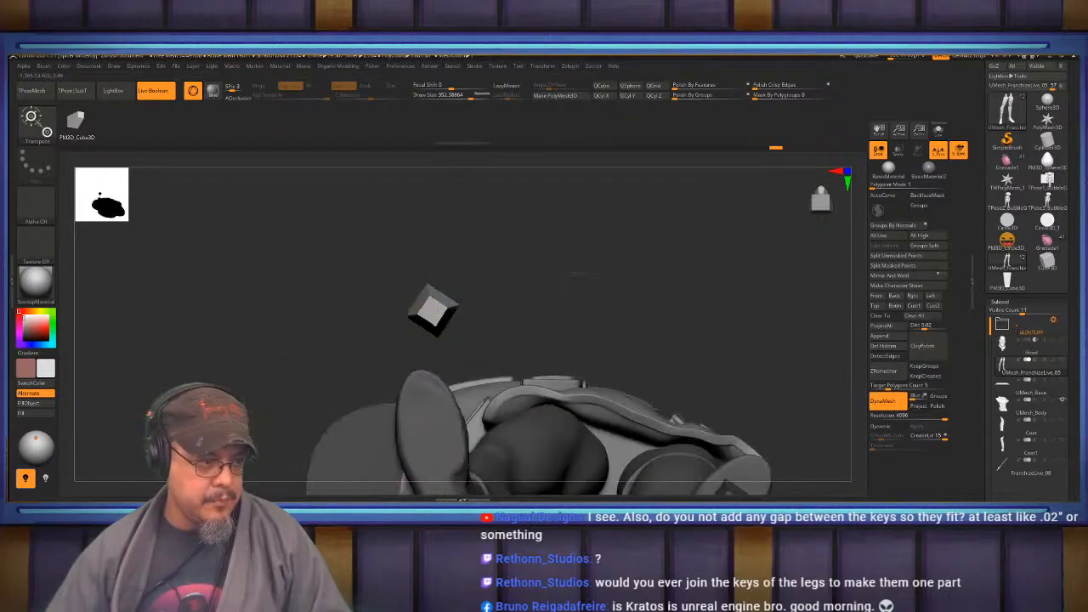
pyautogui.moveTo(542, 176); pyautogui.dragTo(521, 285)
pyautogui.press('q')
pyautogui.moveTo(593, 255)
pyautogui.mouseDown()
pyautogui.moveTo(649, 372)
pyautogui.moveTo(594, 376)
pyautogui.moveTo(647, 374)
pyautogui.mouseUp()
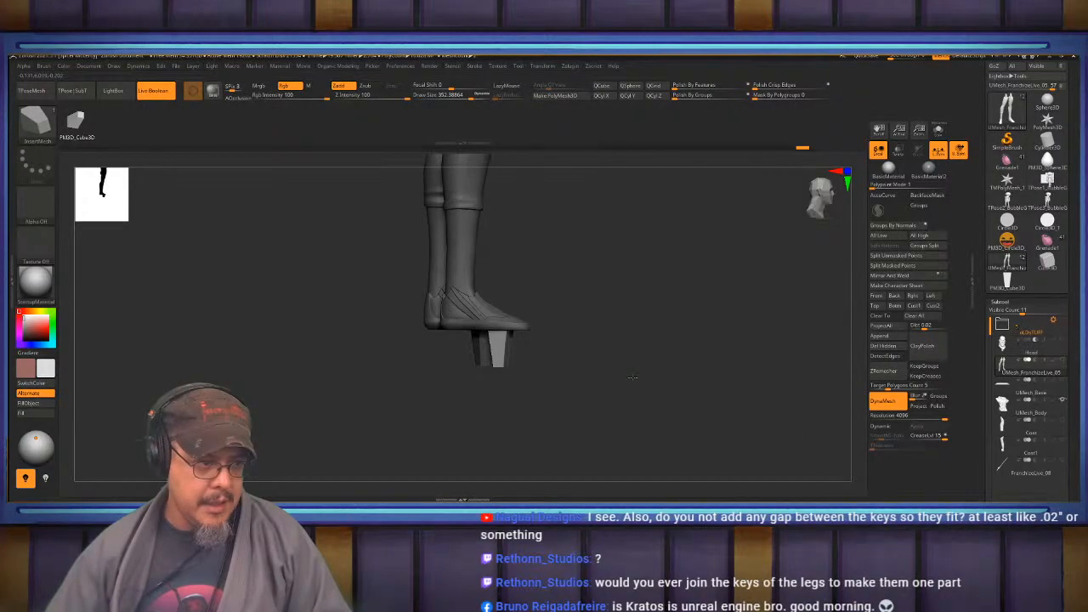
# Show the base, move it above the legs in the subtool order, and set the legs to Boolean subtraction.
pyautogui.click(1062, 384)
pyautogui.moveTo(708, 361)
pyautogui.mouseDown()
pyautogui.moveTo(705, 350)
pyautogui.moveTo(709, 372)
pyautogui.moveTo(708, 361)
pyautogui.mouseUp()
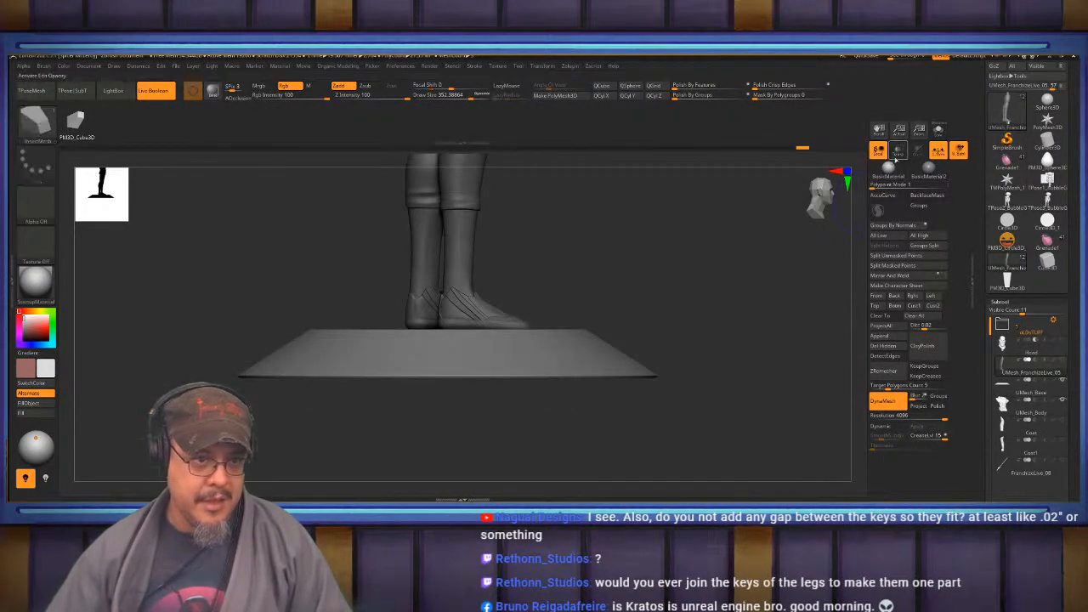
pyautogui.click(898, 151)
pyautogui.click(897, 155)
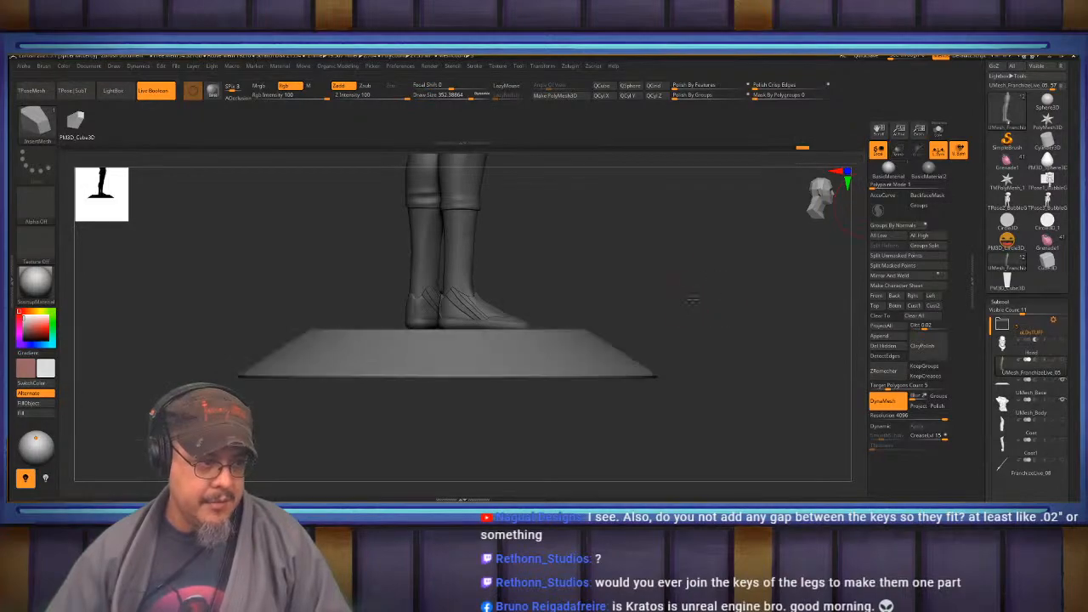
pyautogui.moveTo(697, 301); pyautogui.dragTo(648, 302)
pyautogui.keyDown('alt'); pyautogui.moveTo(747, 284); pyautogui.dragTo(733, 324); pyautogui.keyUp('alt')
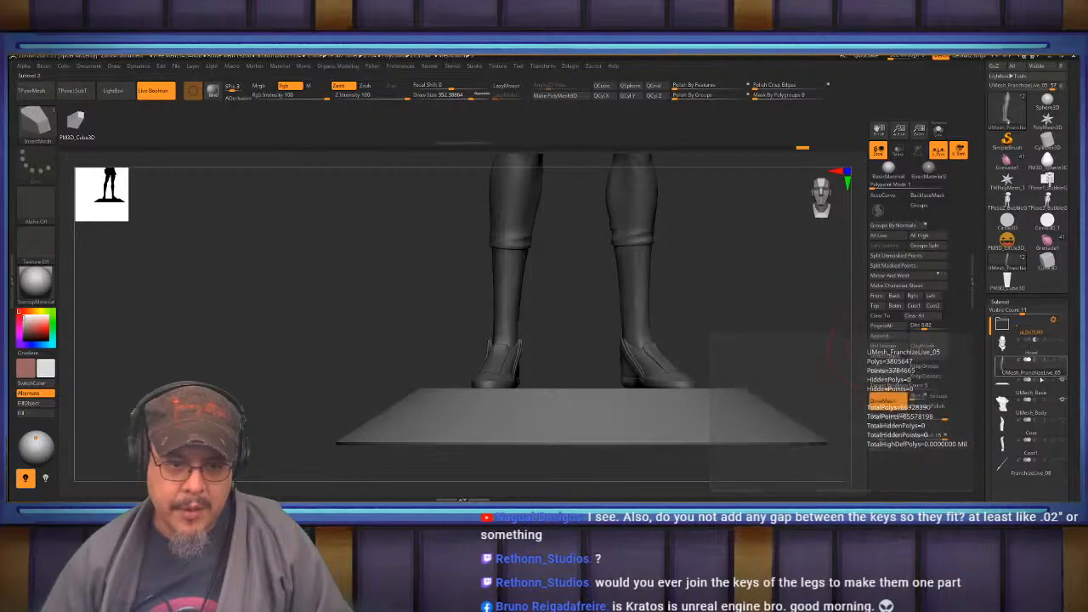
pyautogui.click(1030, 383)
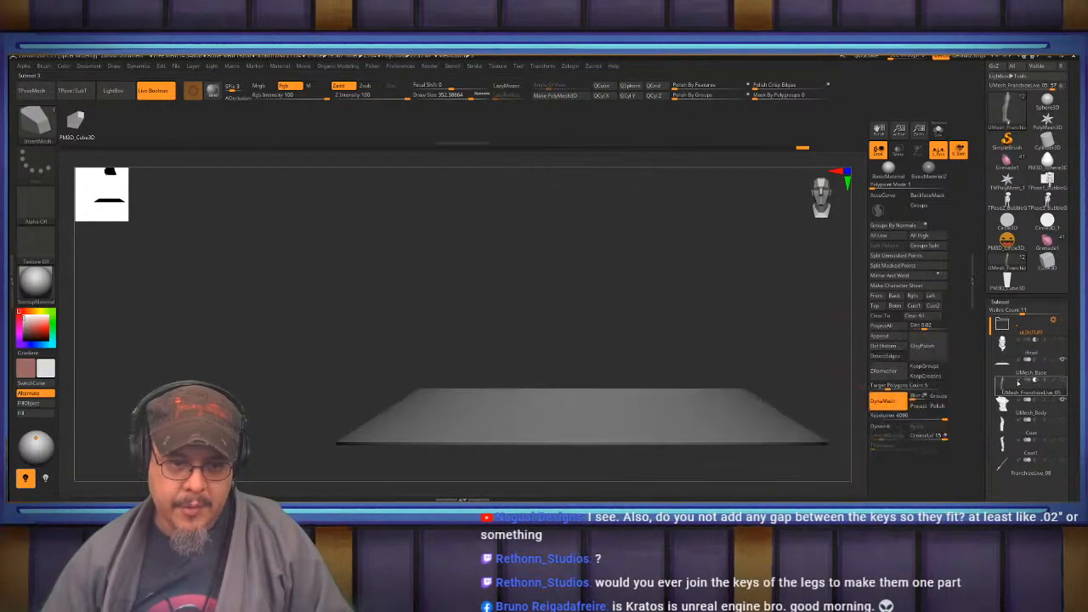
pyautogui.moveTo(738, 289); pyautogui.dragTo(754, 326)
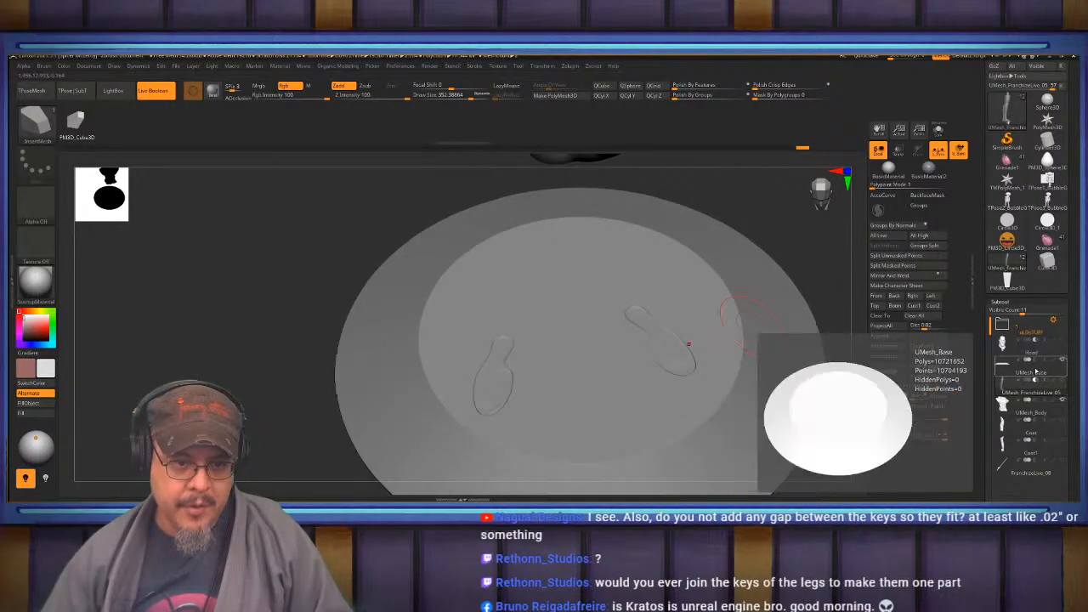
# Group the base and legs subtools in a new folder named BaseLegs.
pyautogui.click(1037, 373)
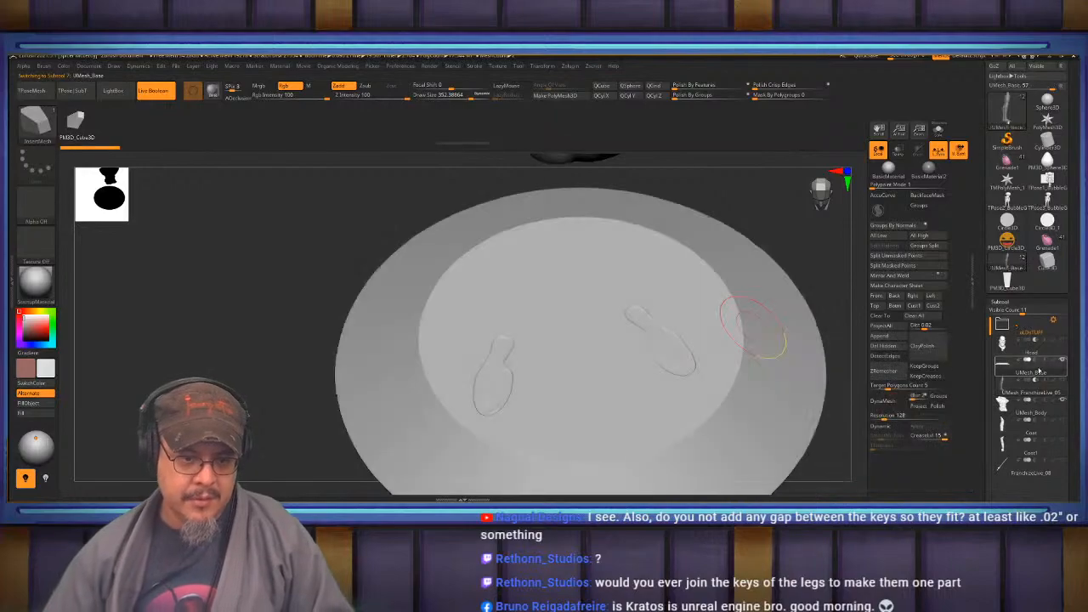
pyautogui.write('Ba')
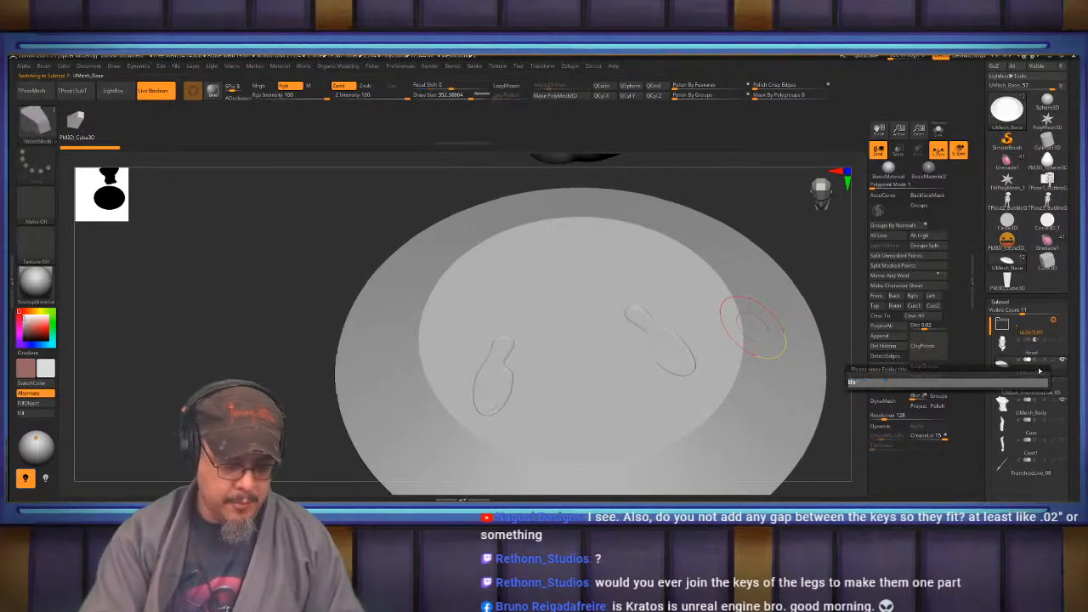
pyautogui.write('seLegs')
pyautogui.press('Return')
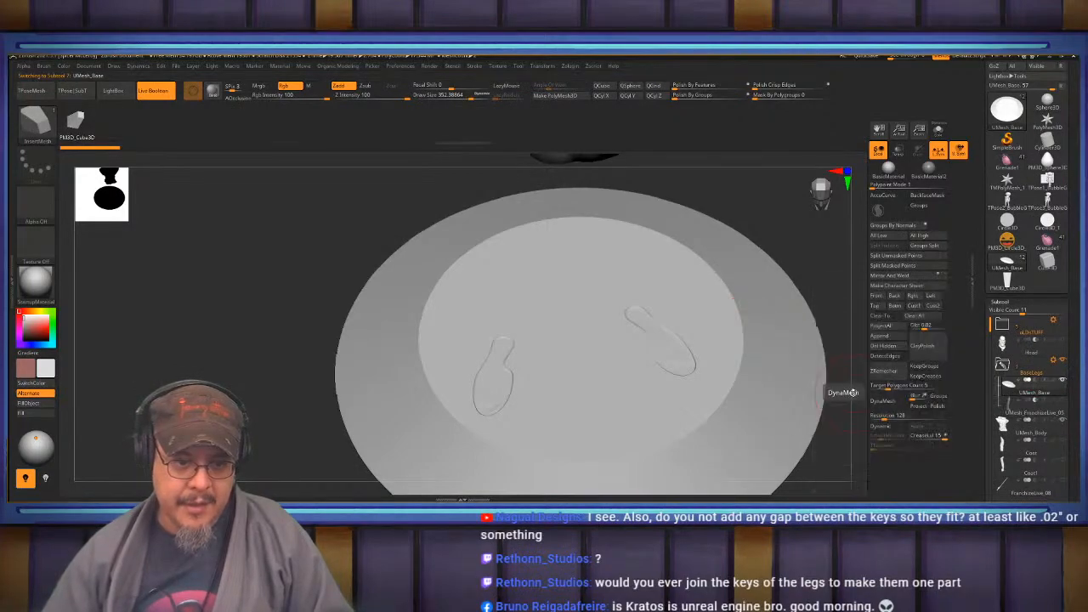
# Turn on the legs' subtraction in the base, hide the coat body, and check both foot sockets from above.
pyautogui.moveTo(836, 430); pyautogui.dragTo(826, 356)
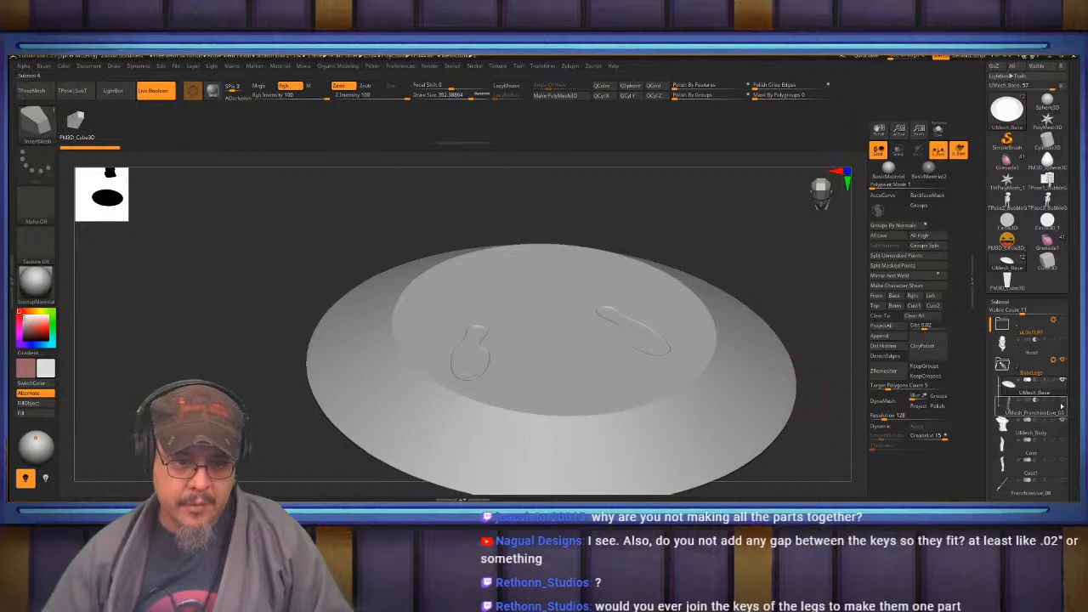
pyautogui.click(1062, 400)
pyautogui.moveTo(786, 283)
pyautogui.mouseDown()
pyautogui.moveTo(779, 357)
pyautogui.moveTo(785, 269)
pyautogui.mouseUp()
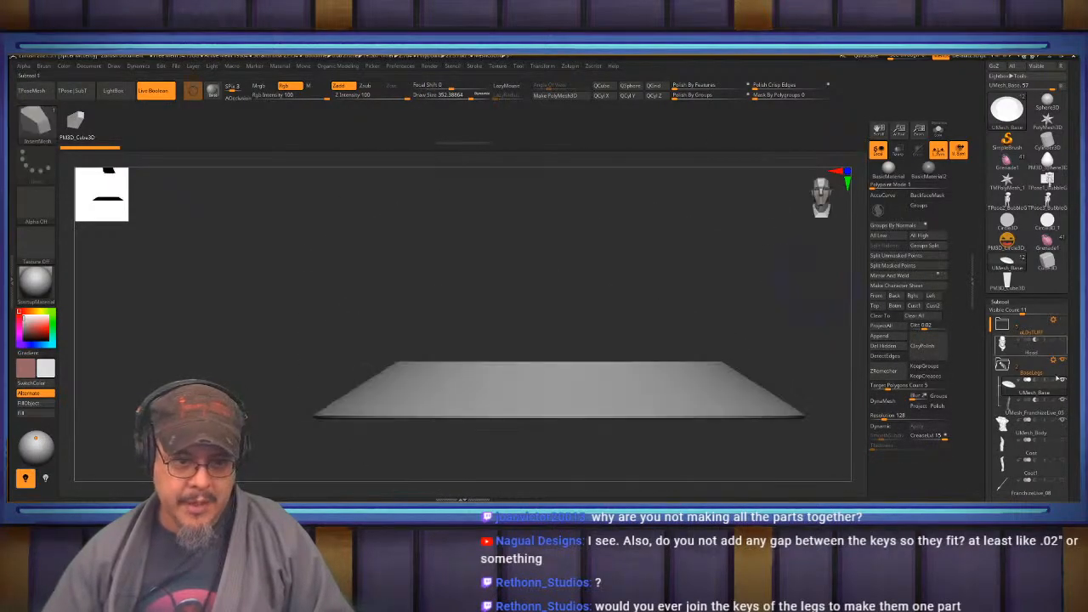
pyautogui.moveTo(735, 296); pyautogui.dragTo(647, 408)
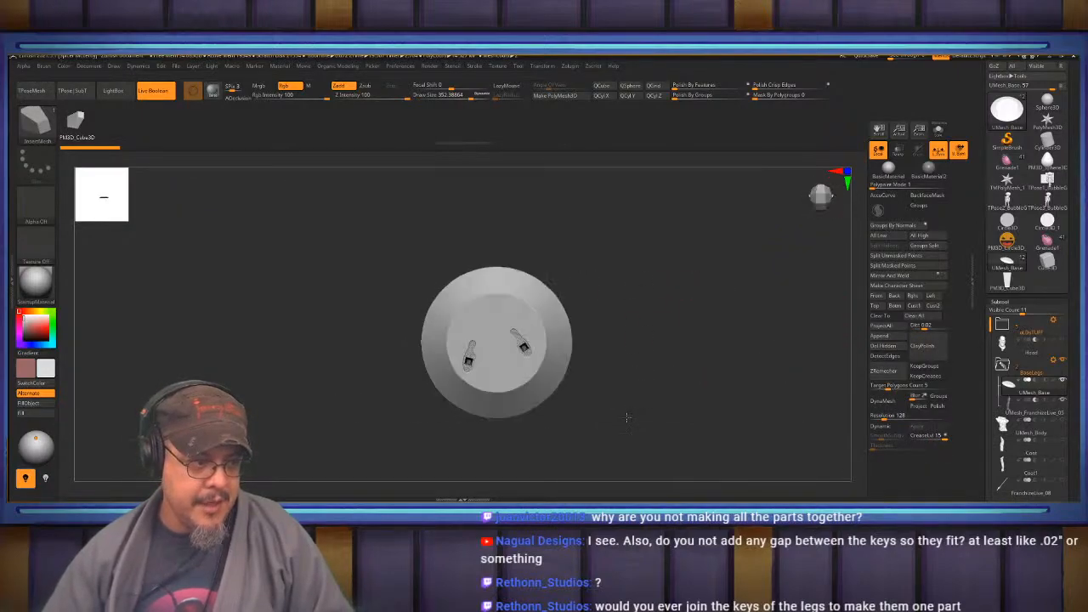
pyautogui.press('f')
pyautogui.moveTo(730, 370); pyautogui.dragTo(744, 308)
pyautogui.keyDown('alt'); pyautogui.moveTo(745, 370); pyautogui.dragTo(748, 292); pyautogui.keyUp('alt')
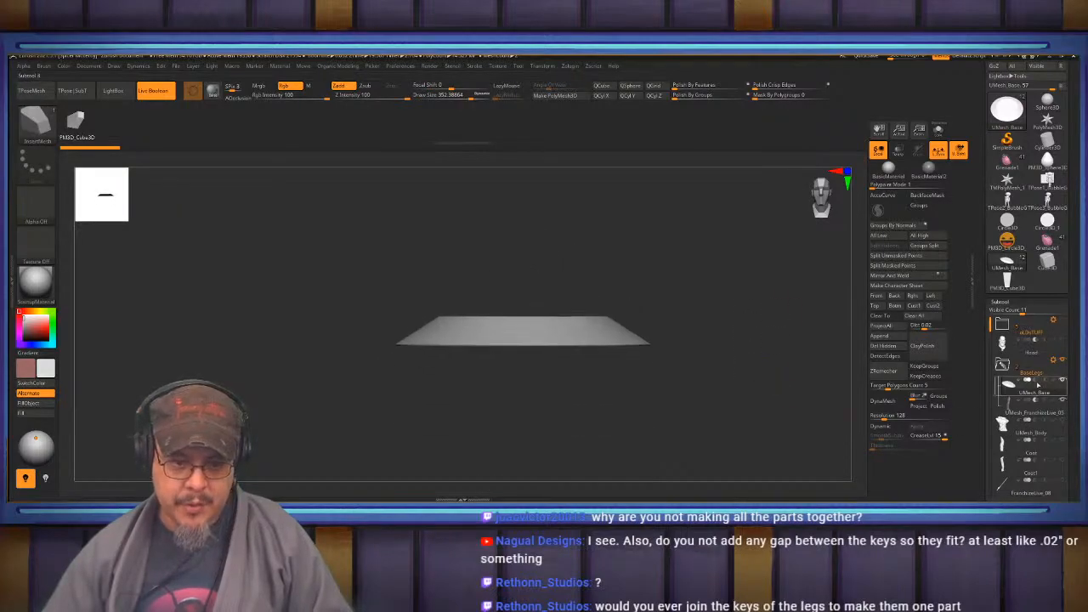
# Save the tool as a new version named JerslesFP_09 in the ForPrint folder.
pyautogui.moveTo(1073, 136); pyautogui.dragTo(1073, 201)
pyautogui.click(1052, 69)
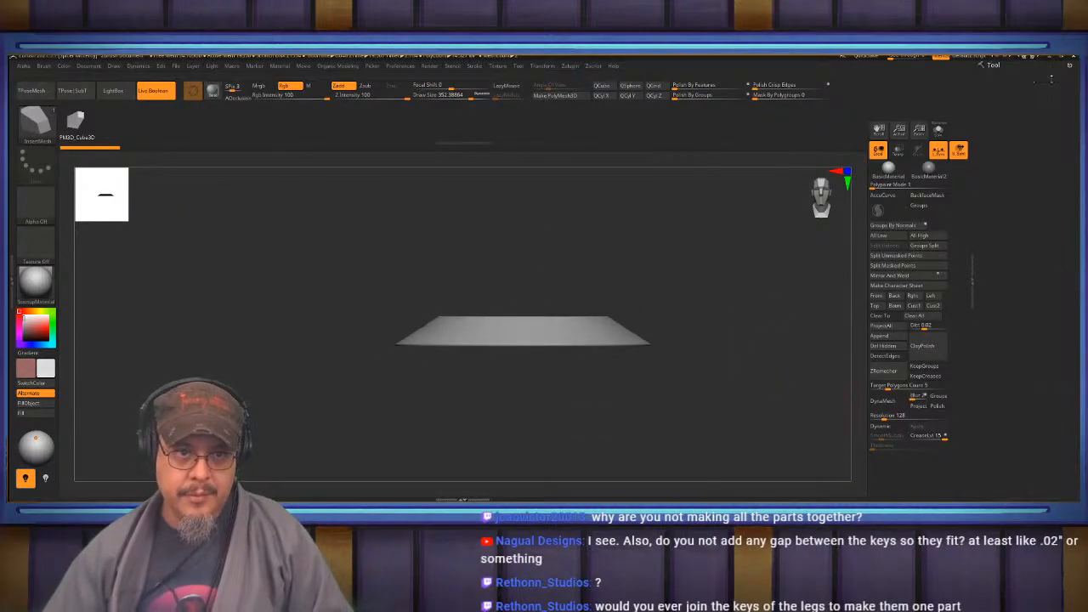
pyautogui.click(1018, 64)
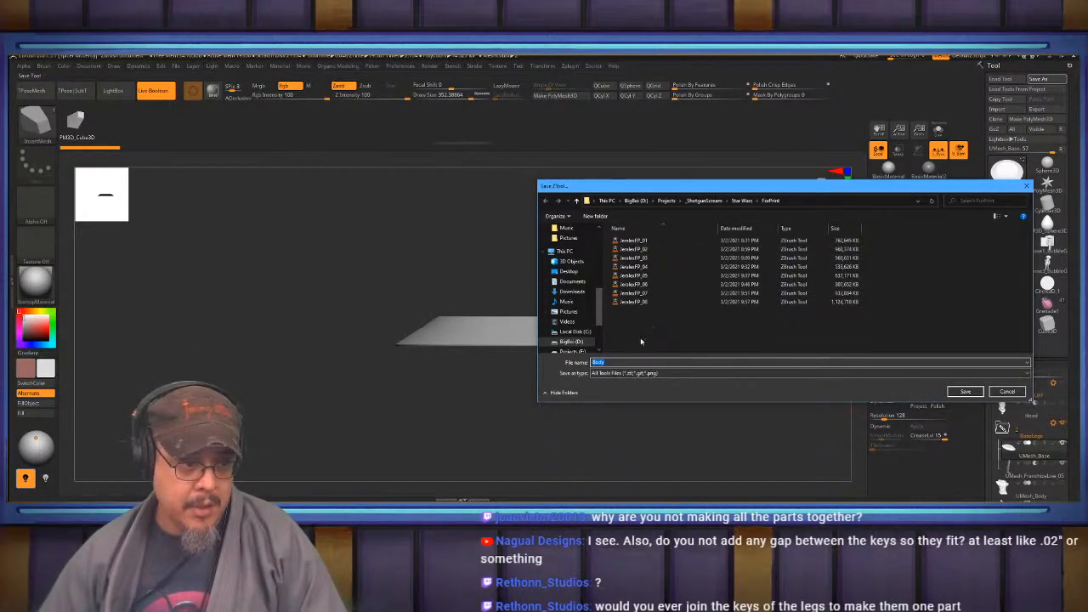
pyautogui.click(638, 302)
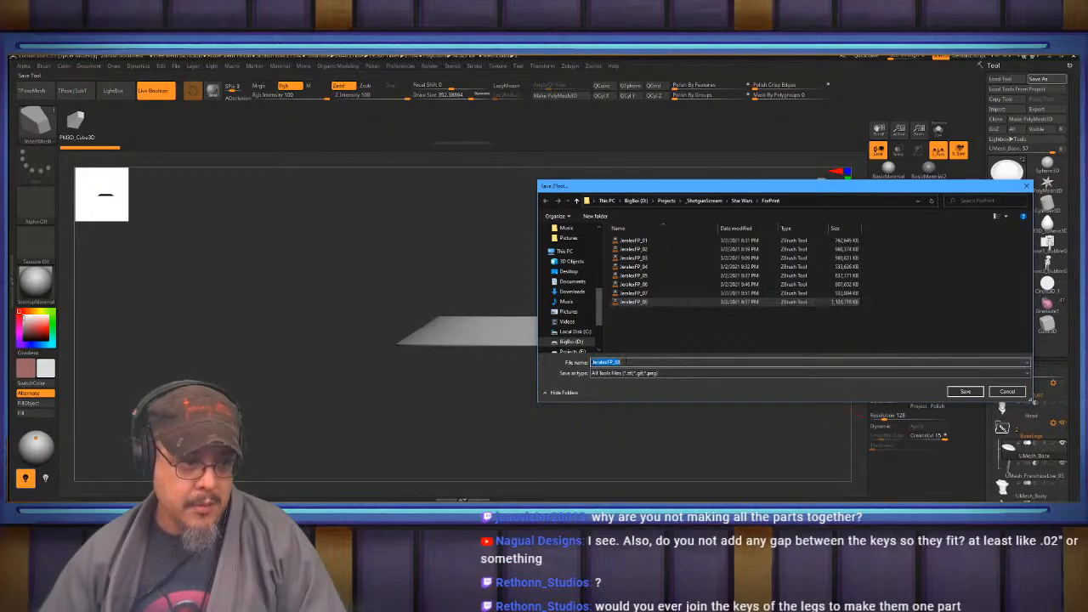
pyautogui.press('BackSpace')
pyautogui.write('9')
pyautogui.press('Return')
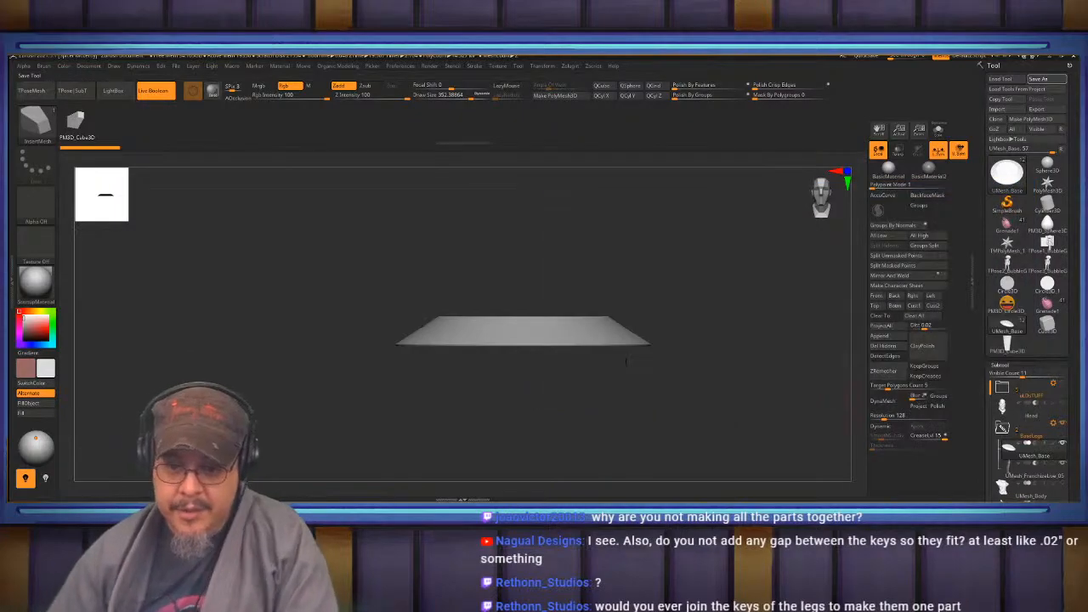
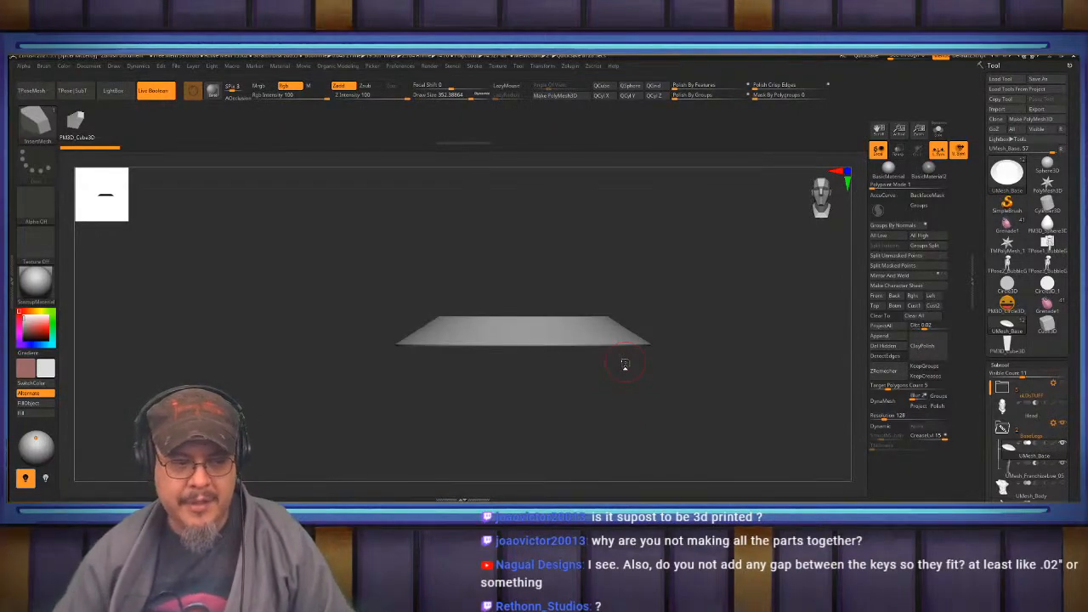
# Run Boolean Folder on the BaseLegs folder to cut the foot sockets into the base, and take the legs out of the folder.
pyautogui.moveTo(683, 410); pyautogui.dragTo(706, 311)
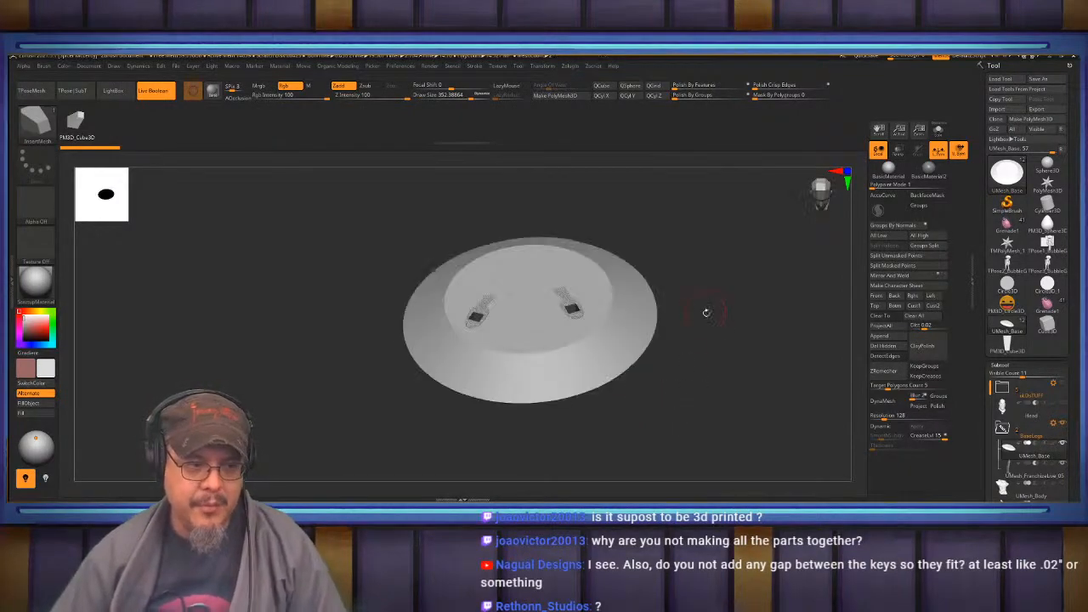
pyautogui.click(1055, 423)
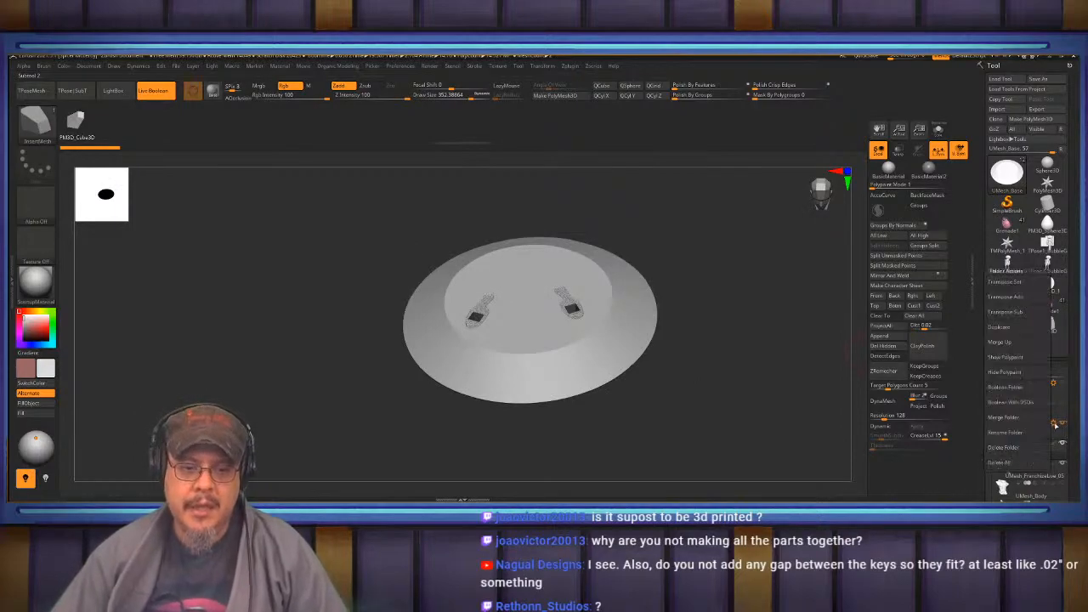
pyautogui.click(1018, 388)
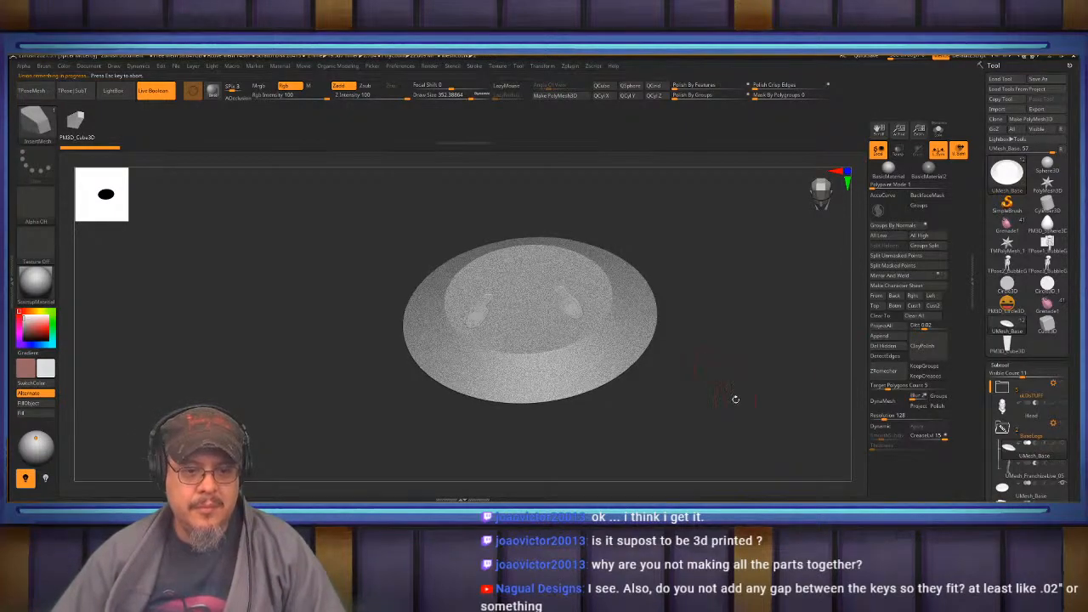
pyautogui.moveTo(1033, 453); pyautogui.dragTo(1034, 394)
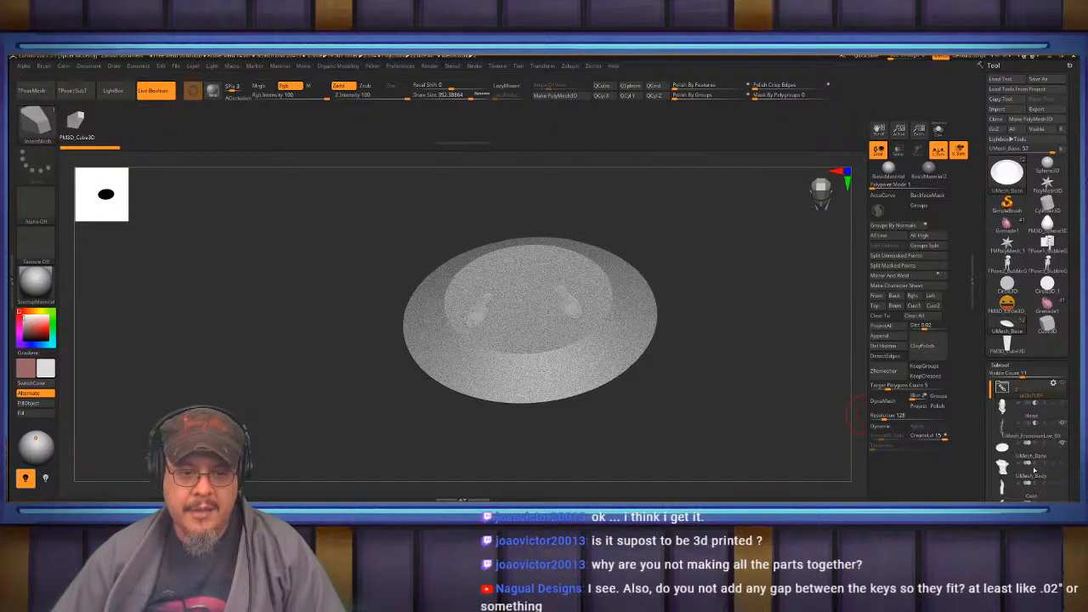
# Isolate the legs subtool, DynaMesh it at resolution 4096, and inspect its hip and foot pegs.
pyautogui.click(1033, 435)
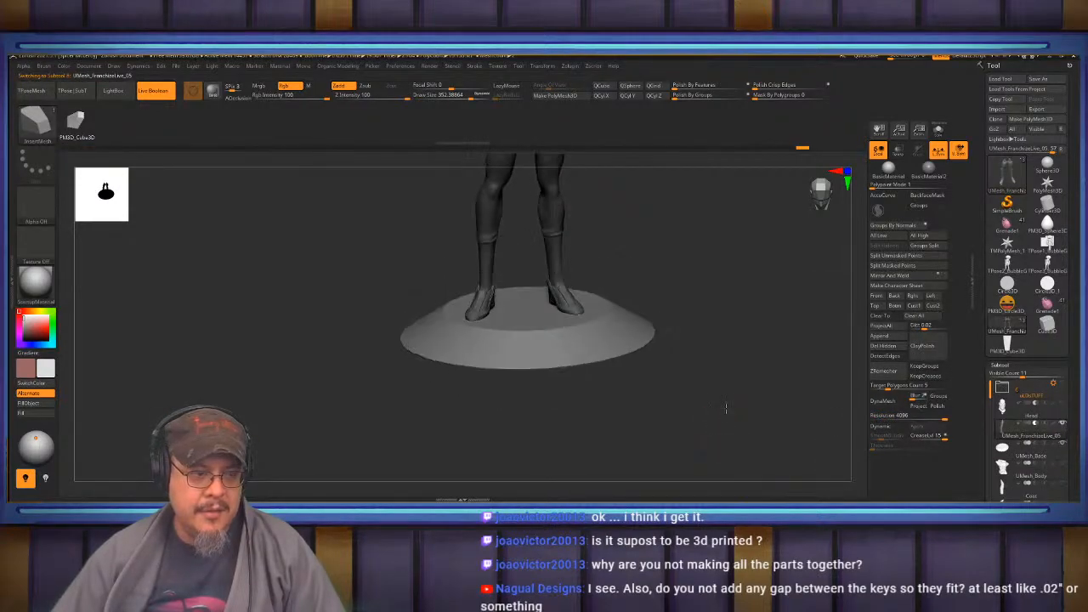
pyautogui.moveTo(823, 300); pyautogui.dragTo(722, 365)
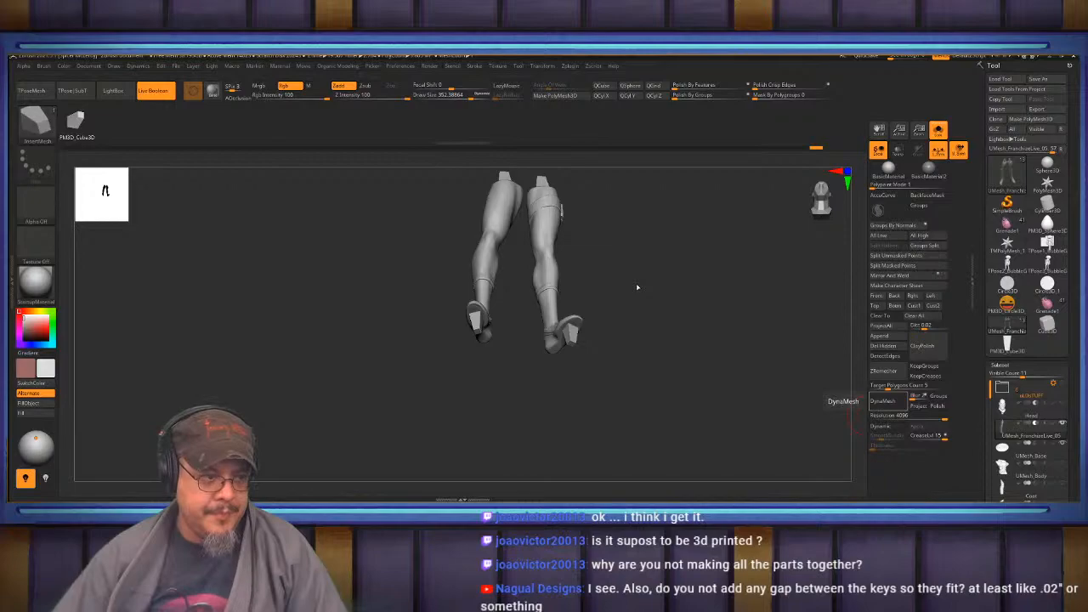
pyautogui.moveTo(637, 285); pyautogui.dragTo(661, 417)
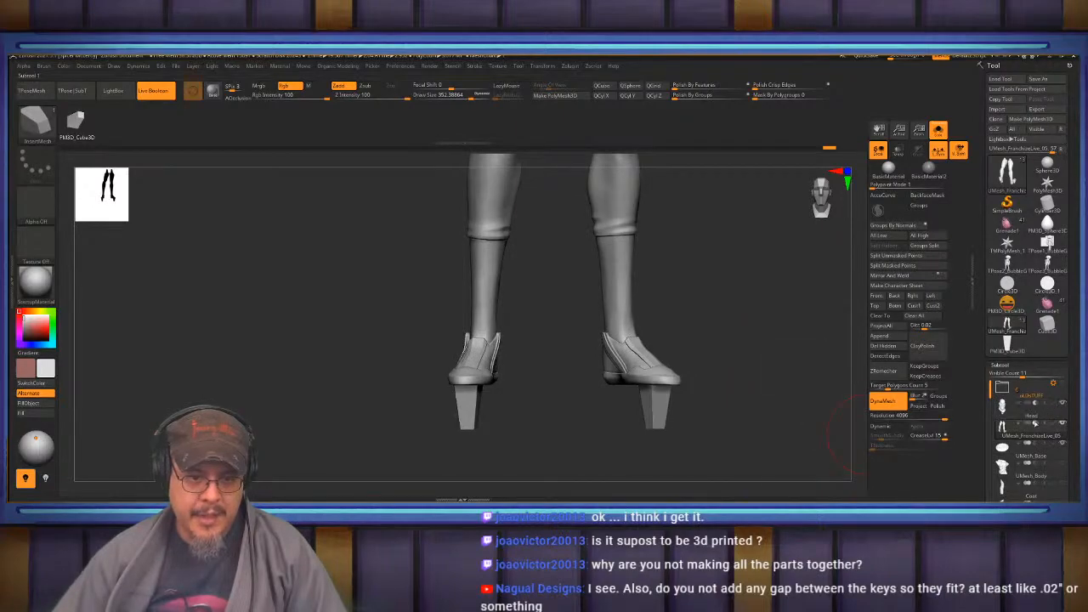
pyautogui.moveTo(1063, 485)
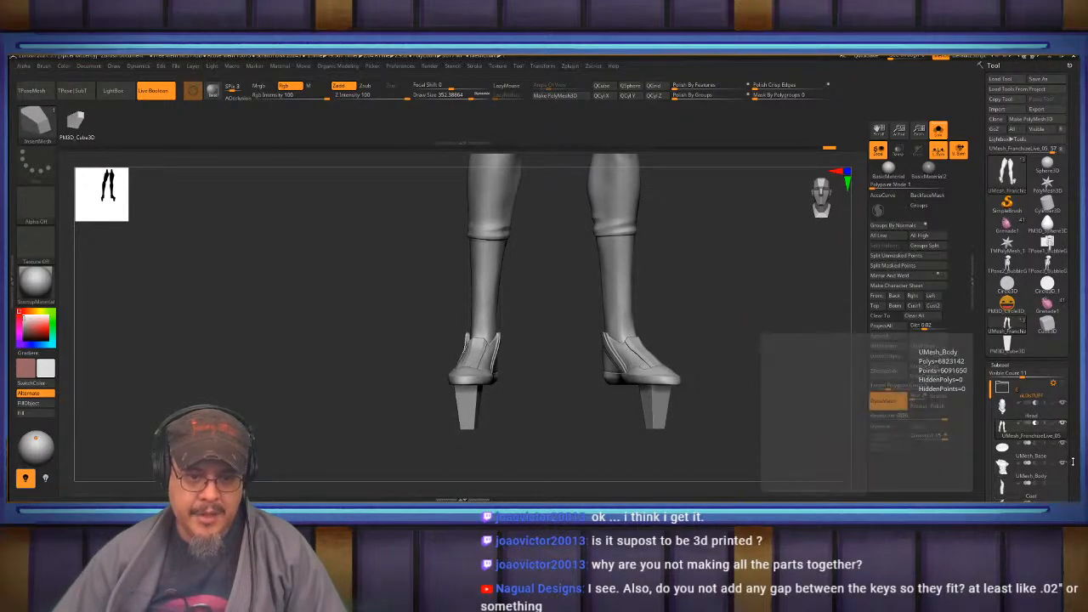
pyautogui.moveTo(1072, 452); pyautogui.dragTo(1072, 406)
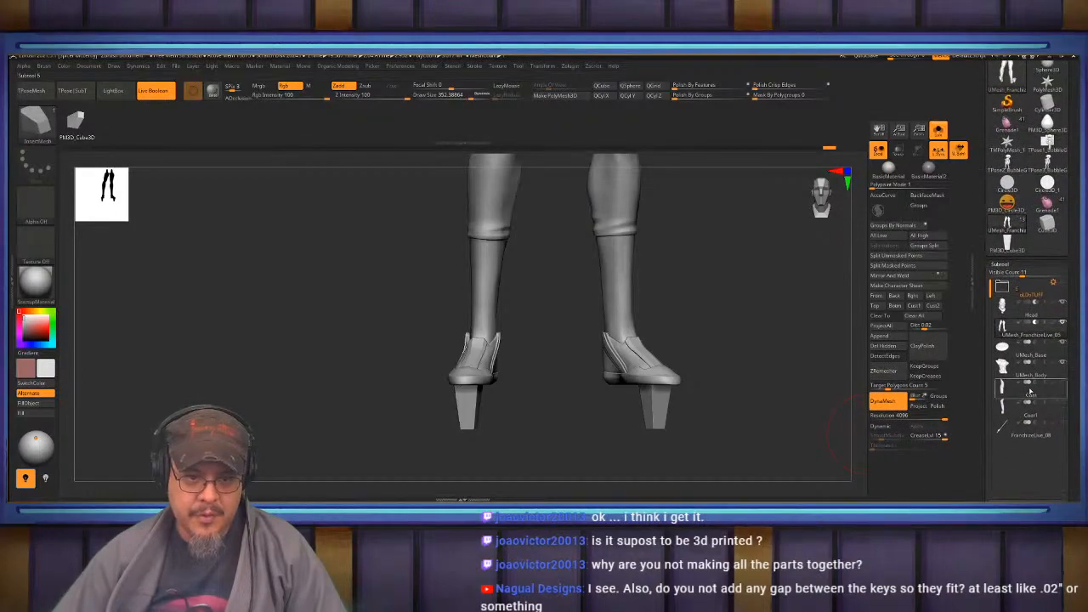
pyautogui.moveTo(1032, 396)
pyautogui.moveTo(1029, 433)
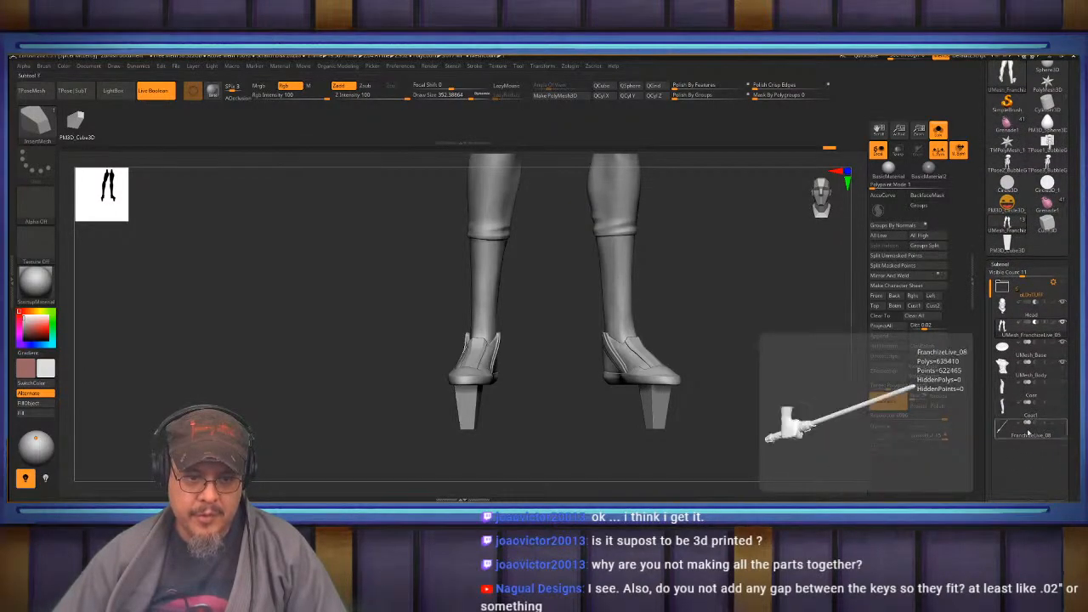
pyautogui.moveTo(1039, 374)
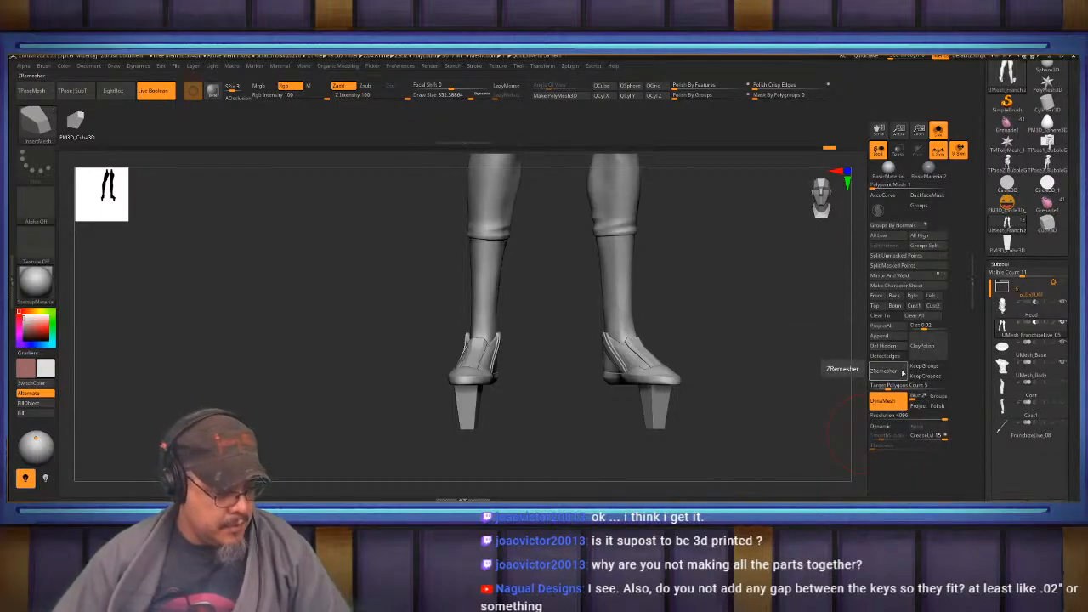
pyautogui.moveTo(749, 347)
pyautogui.mouseDown()
pyautogui.moveTo(731, 340)
pyautogui.moveTo(757, 342)
pyautogui.mouseUp()
pyautogui.moveTo(657, 340); pyautogui.dragTo(676, 341)
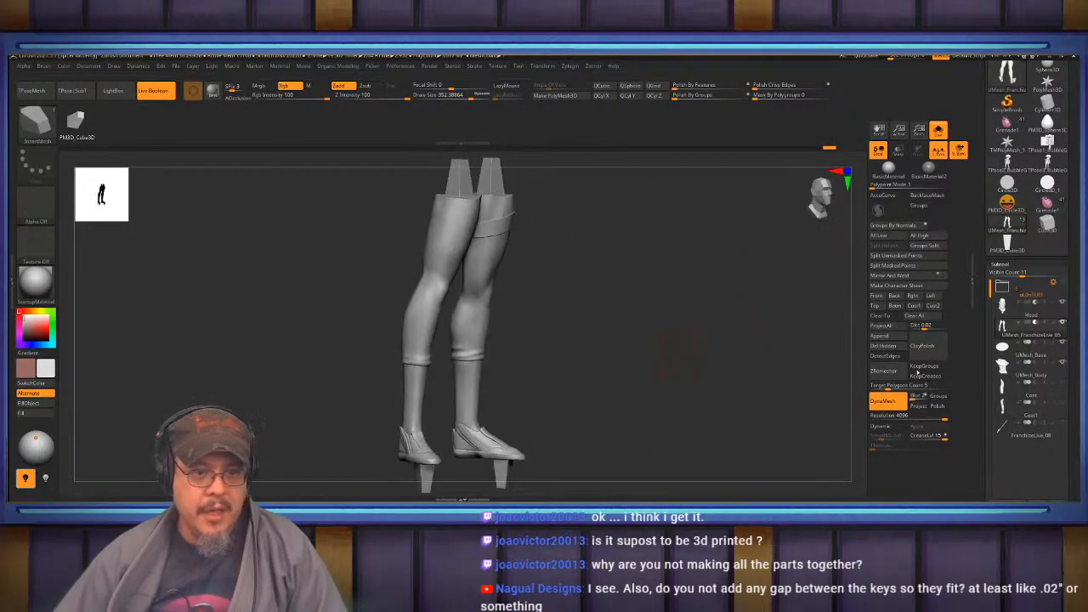
# Group the coat body in a new folder named ArmRBody and add the right arm subtool to it.
pyautogui.click(1031, 371)
pyautogui.moveTo(641, 340); pyautogui.dragTo(718, 374)
pyautogui.moveTo(1029, 367)
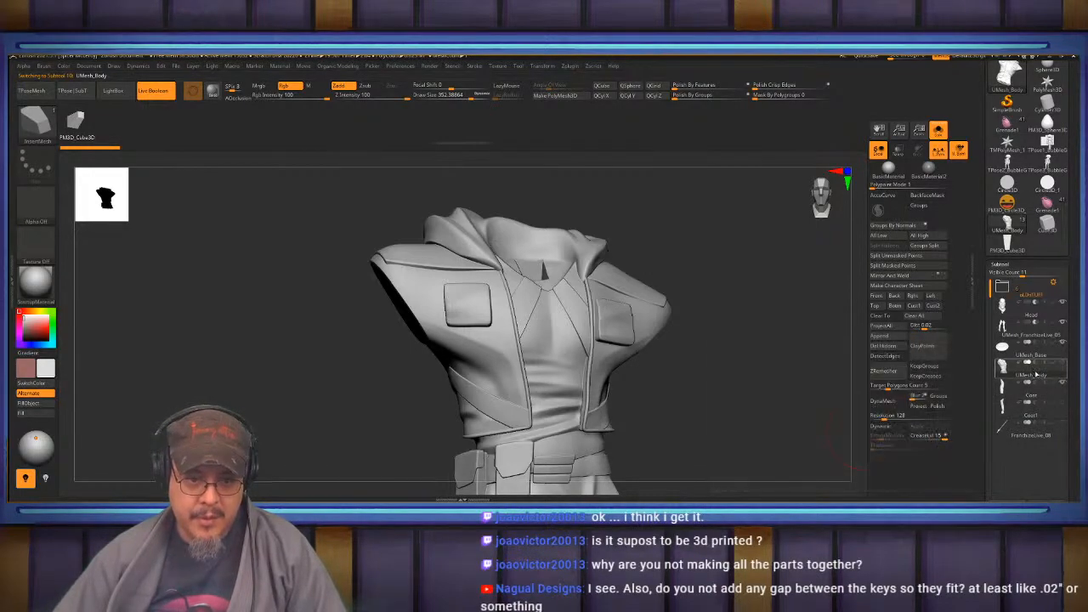
pyautogui.press('ctrl')
pyautogui.moveTo(708, 411)
pyautogui.mouseDown()
pyautogui.moveTo(728, 348)
pyautogui.moveTo(697, 341)
pyautogui.mouseUp()
pyautogui.moveTo(680, 378)
pyautogui.keyDown('alt'); pyautogui.mouseDown()
pyautogui.moveTo(637, 186)
pyautogui.moveTo(619, 165)
pyautogui.mouseUp(); pyautogui.keyUp('alt')
pyautogui.moveTo(656, 286)
pyautogui.keyDown('shift'); pyautogui.mouseDown()
pyautogui.moveTo(692, 280)
pyautogui.moveTo(740, 433)
pyautogui.mouseUp(); pyautogui.keyUp('shift')
pyautogui.press('ctrl')
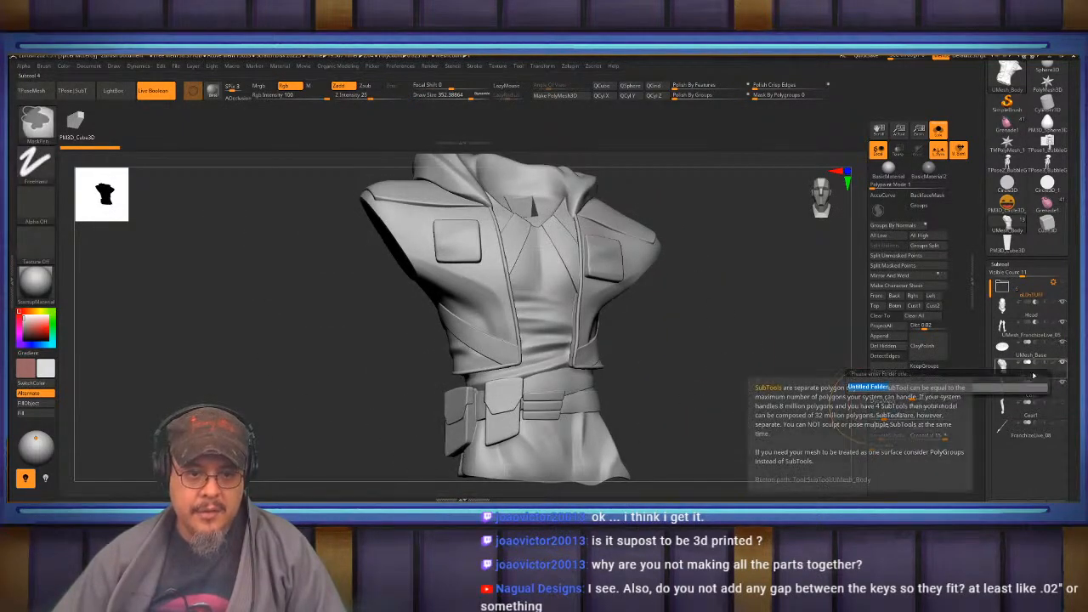
pyautogui.click(1034, 374)
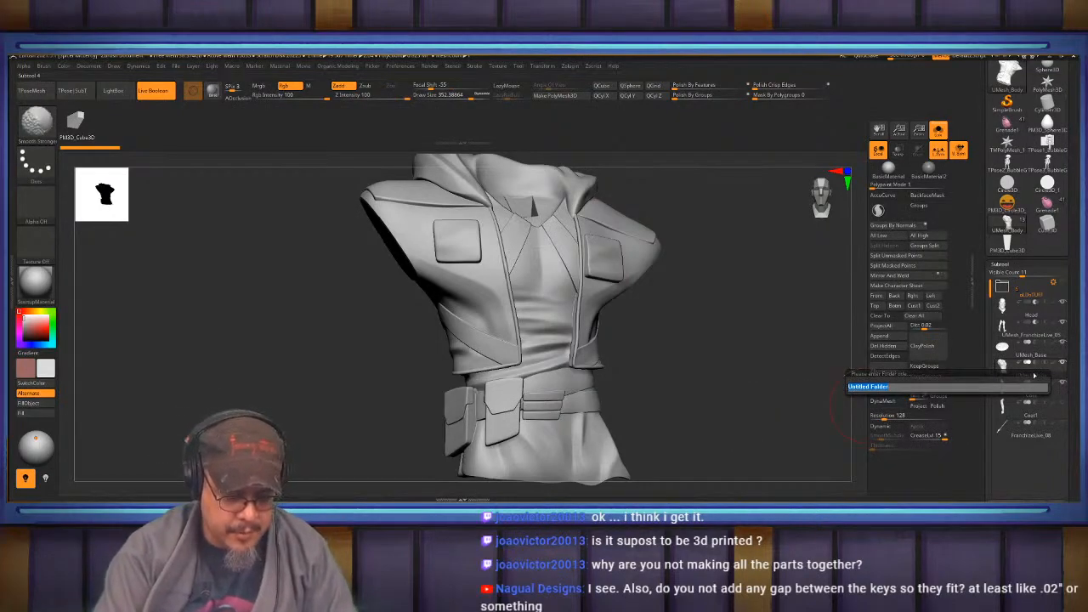
pyautogui.write('h')
pyautogui.write('rm')
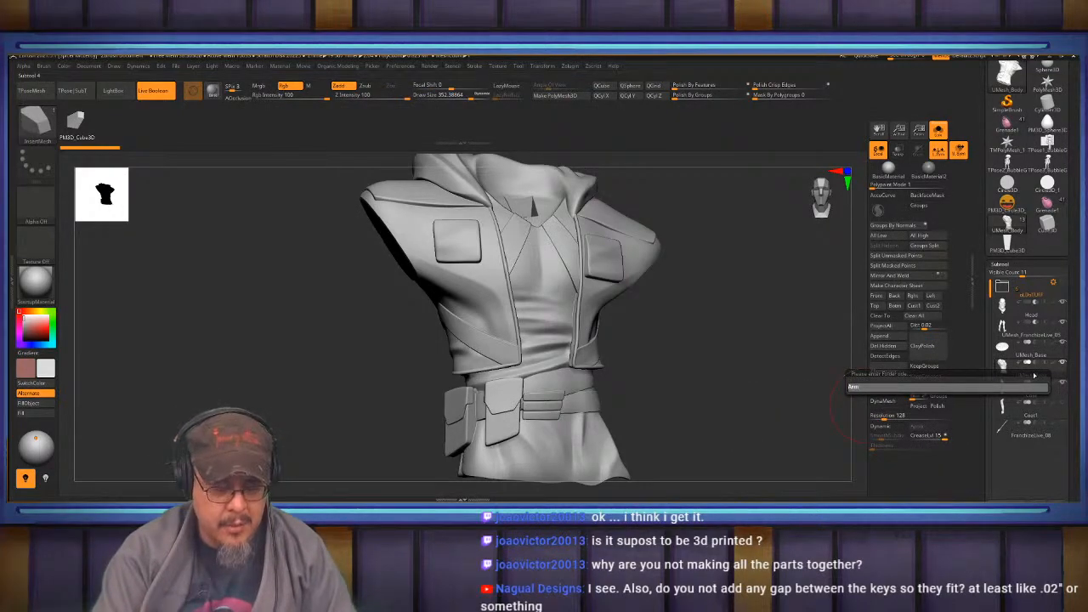
pyautogui.write('RBic')
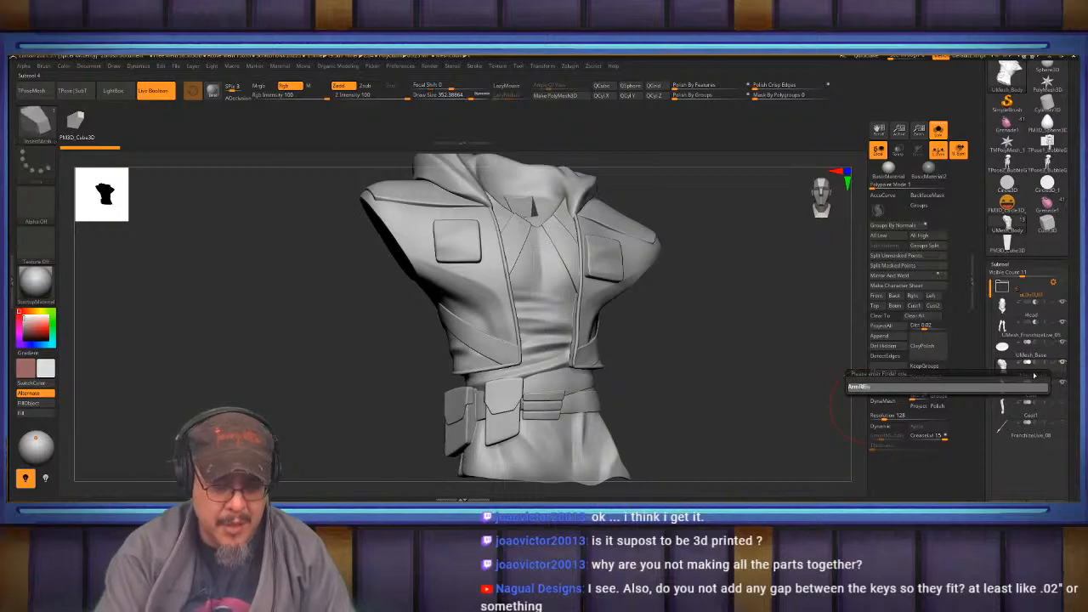
pyautogui.press('Return')
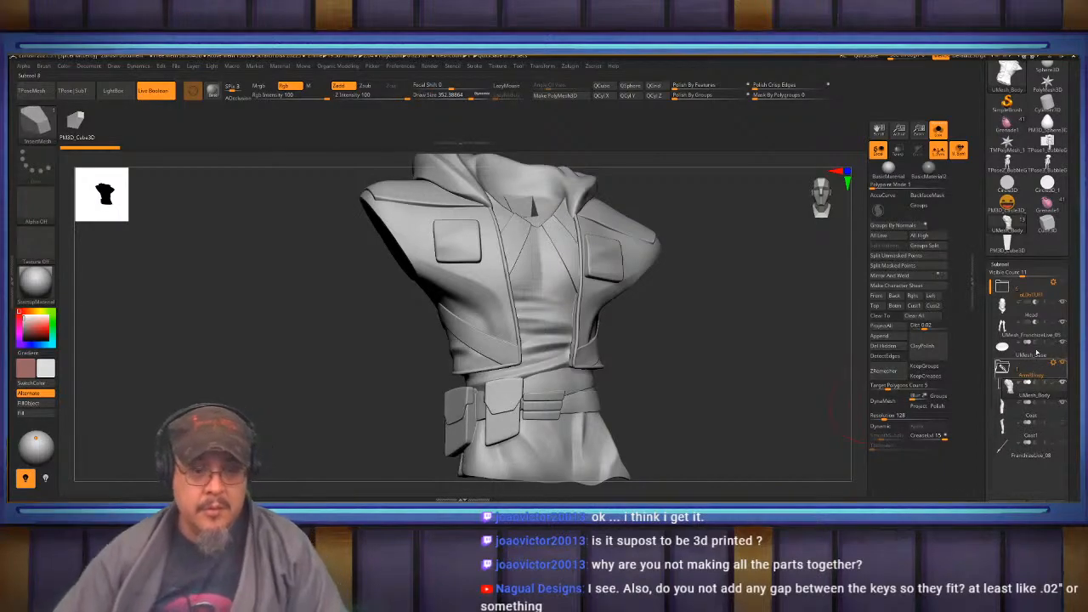
pyautogui.moveTo(1035, 415); pyautogui.dragTo(1034, 402)
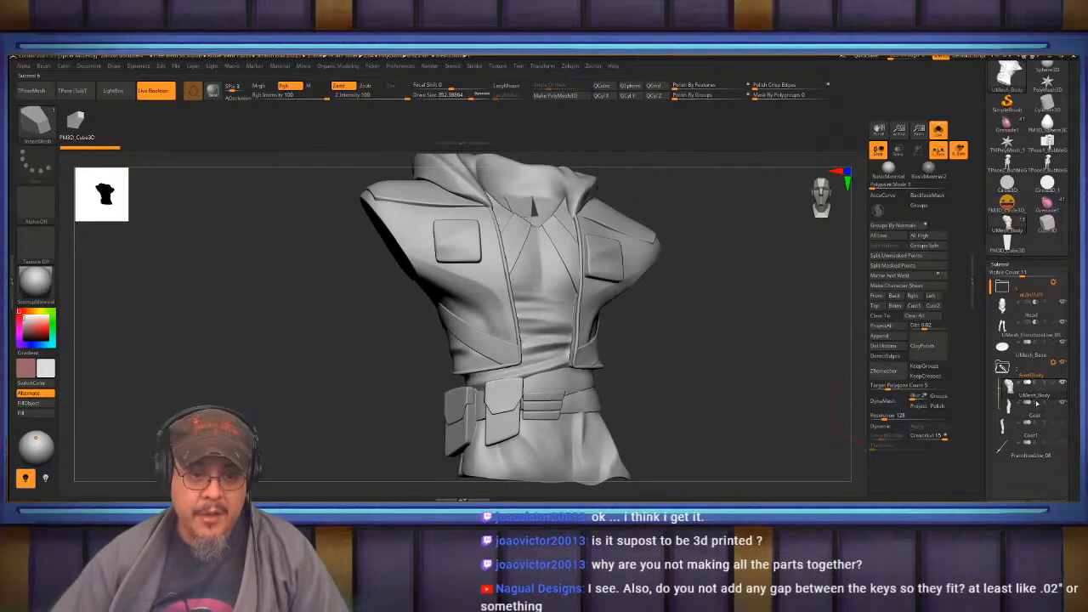
# Inspect the right arm's shoulder peg in isolation and show it with the whole figure.
pyautogui.click(1034, 416)
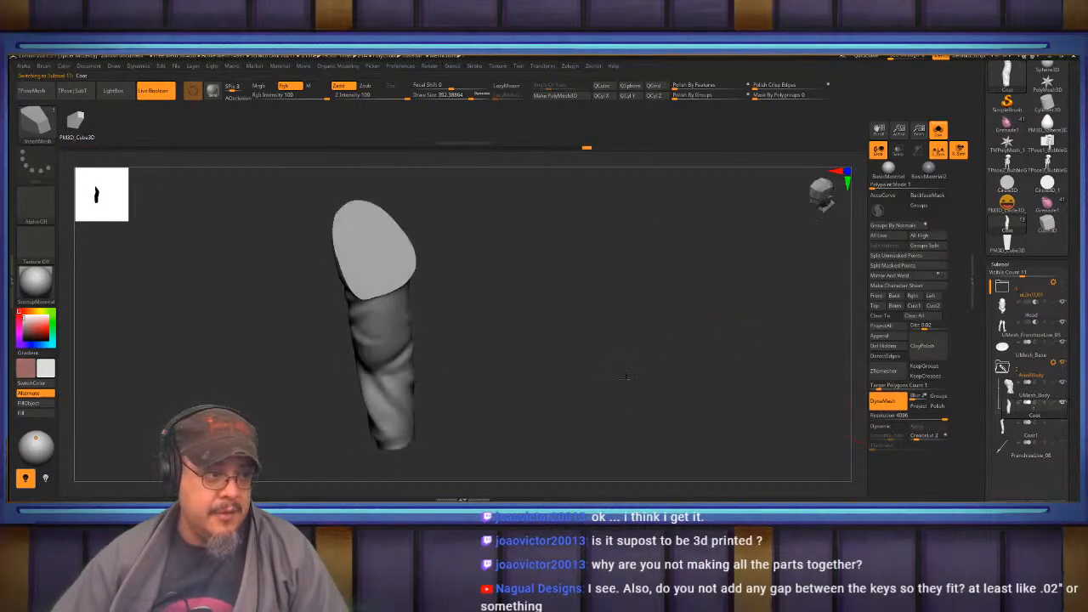
pyautogui.moveTo(618, 412)
pyautogui.keyDown('alt'); pyautogui.mouseDown()
pyautogui.moveTo(634, 383)
pyautogui.moveTo(567, 326)
pyautogui.mouseUp(); pyautogui.keyUp('alt')
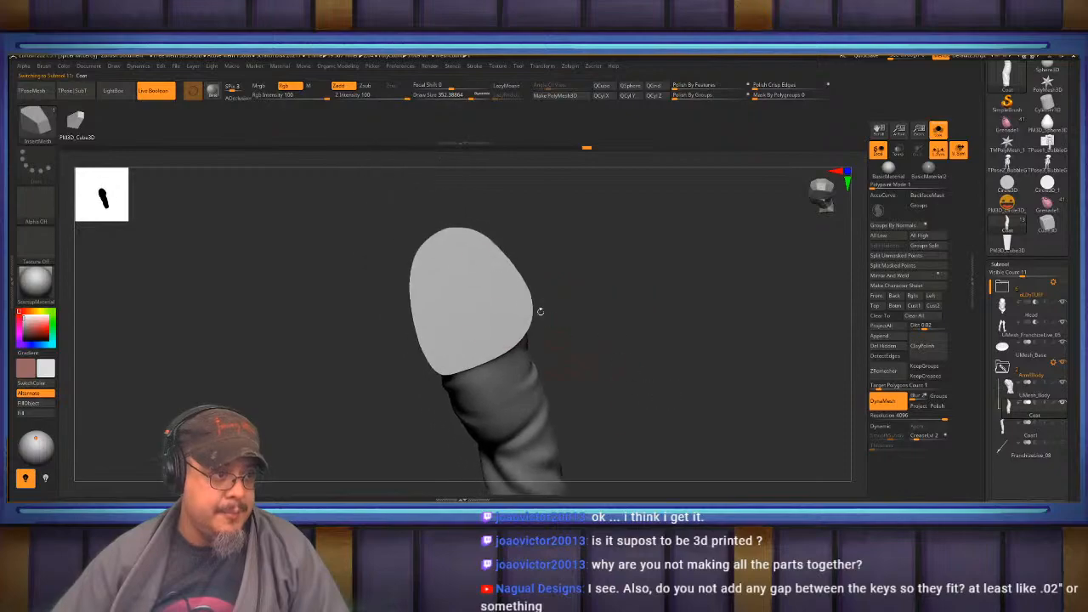
pyautogui.moveTo(464, 298); pyautogui.dragTo(478, 333)
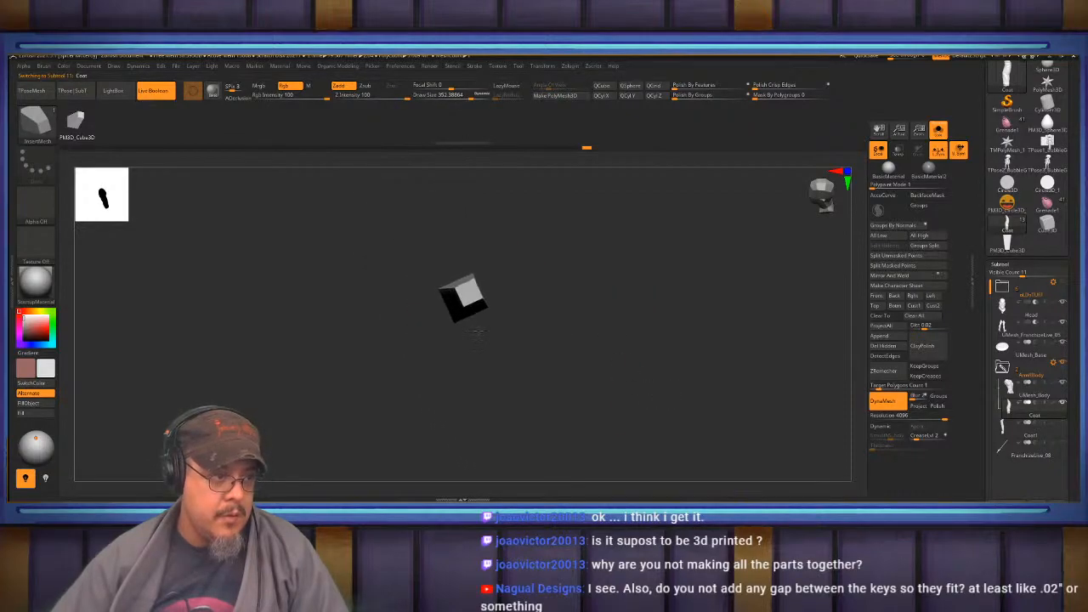
pyautogui.moveTo(657, 369); pyautogui.dragTo(808, 357)
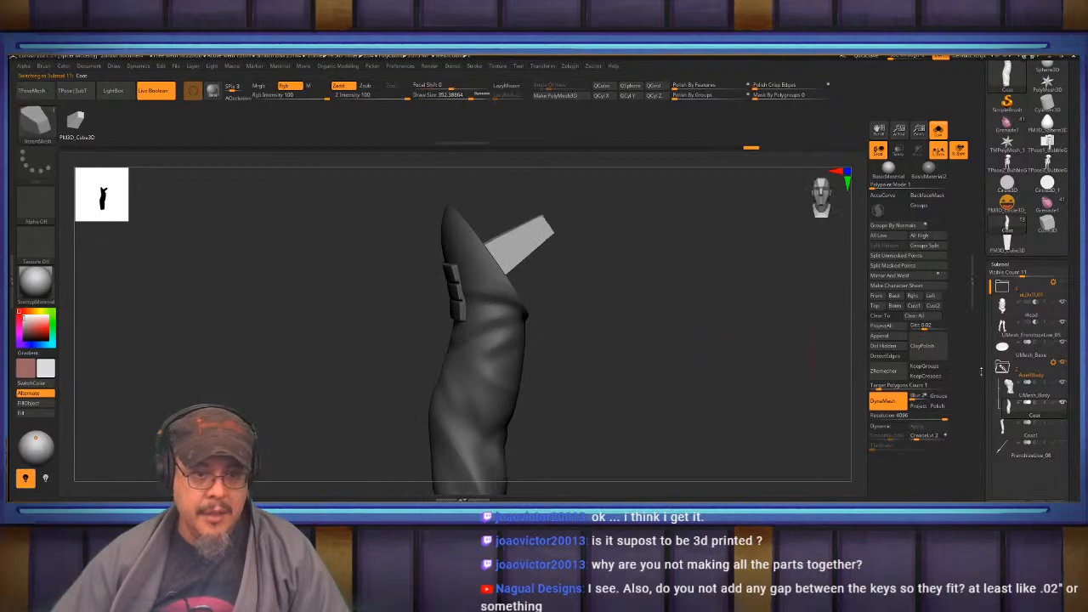
pyautogui.click(939, 131)
pyautogui.moveTo(328, 304)
pyautogui.mouseDown()
pyautogui.moveTo(573, 325)
pyautogui.moveTo(319, 320)
pyautogui.mouseUp()
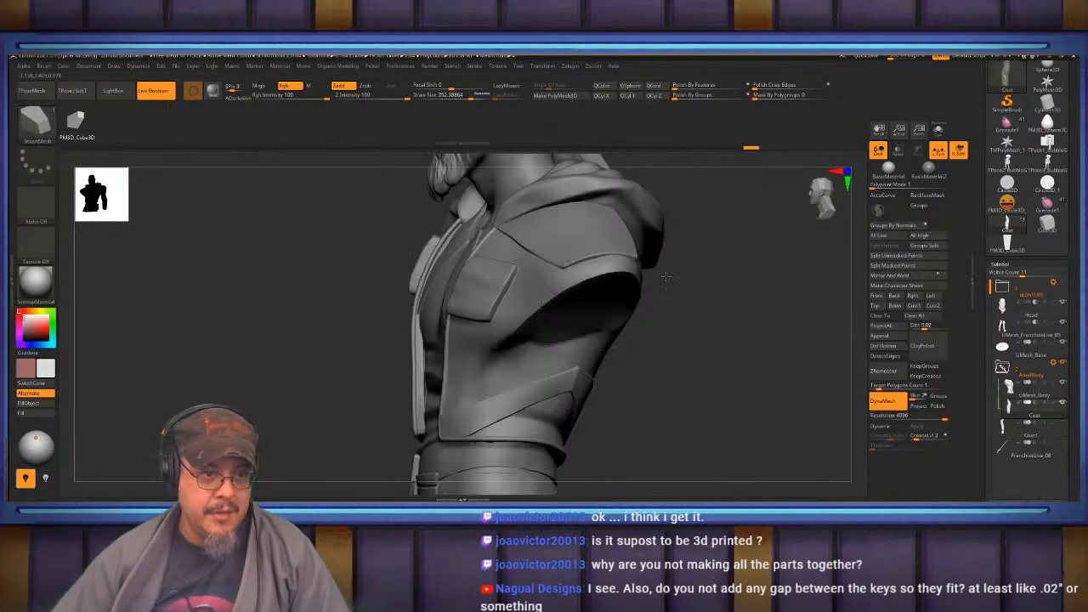
# Make the other parts transparent and nudge the right arm slightly along its peg axis to adjust its fit at the shoulder.
pyautogui.click(899, 150)
pyautogui.moveTo(727, 345)
pyautogui.mouseDown()
pyautogui.moveTo(745, 365)
pyautogui.moveTo(730, 362)
pyautogui.mouseUp()
pyautogui.moveTo(278, 292); pyautogui.dragTo(444, 316)
pyautogui.press('w')
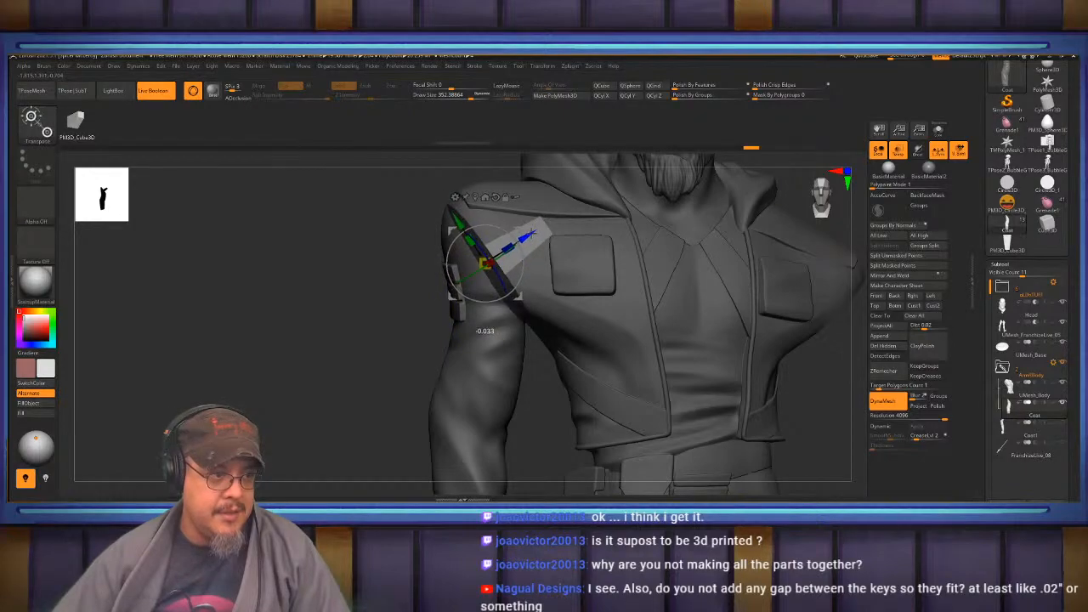
pyautogui.press('q')
pyautogui.moveTo(346, 326)
pyautogui.keyDown('alt'); pyautogui.mouseDown()
pyautogui.moveTo(355, 349)
pyautogui.moveTo(379, 344)
pyautogui.mouseUp(); pyautogui.keyUp('alt')
pyautogui.press('w')
pyautogui.moveTo(508, 280); pyautogui.dragTo(504, 283)
pyautogui.press('q')
pyautogui.moveTo(357, 349)
pyautogui.mouseDown()
pyautogui.moveTo(340, 360)
pyautogui.moveTo(540, 368)
pyautogui.mouseUp()
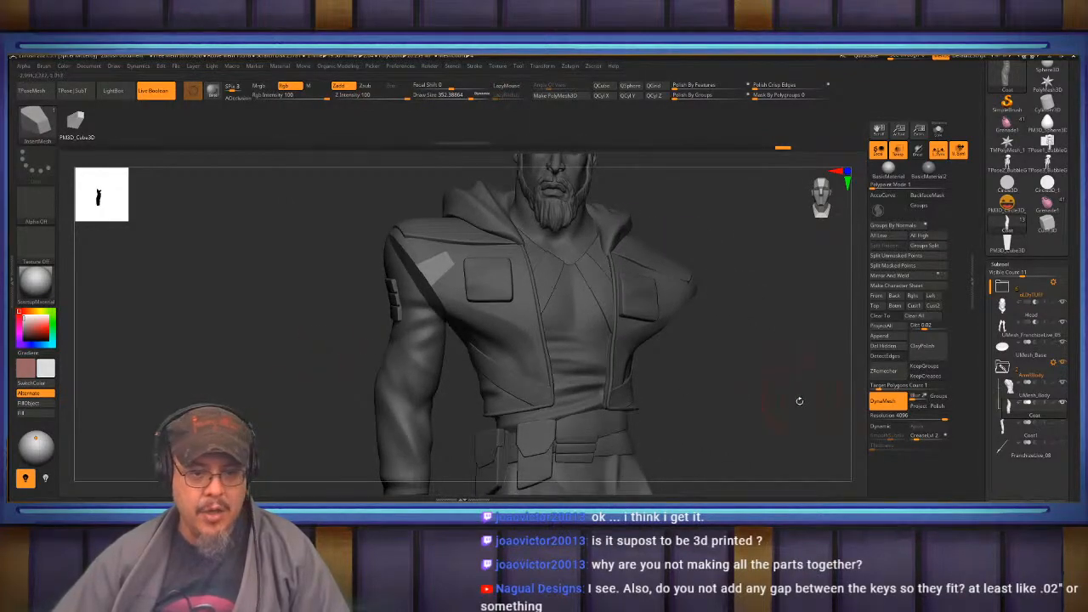
# Set the right arm to Boolean subtraction, turn off transparency, and check the shoulder socket in the coat body.
pyautogui.moveTo(1039, 407)
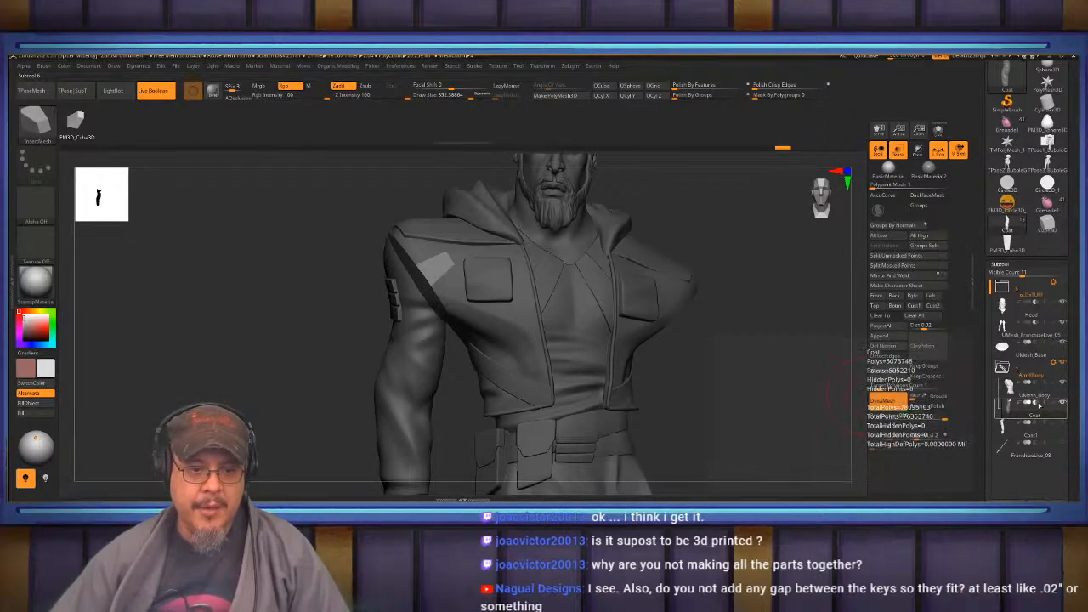
pyautogui.moveTo(775, 338); pyautogui.dragTo(785, 348)
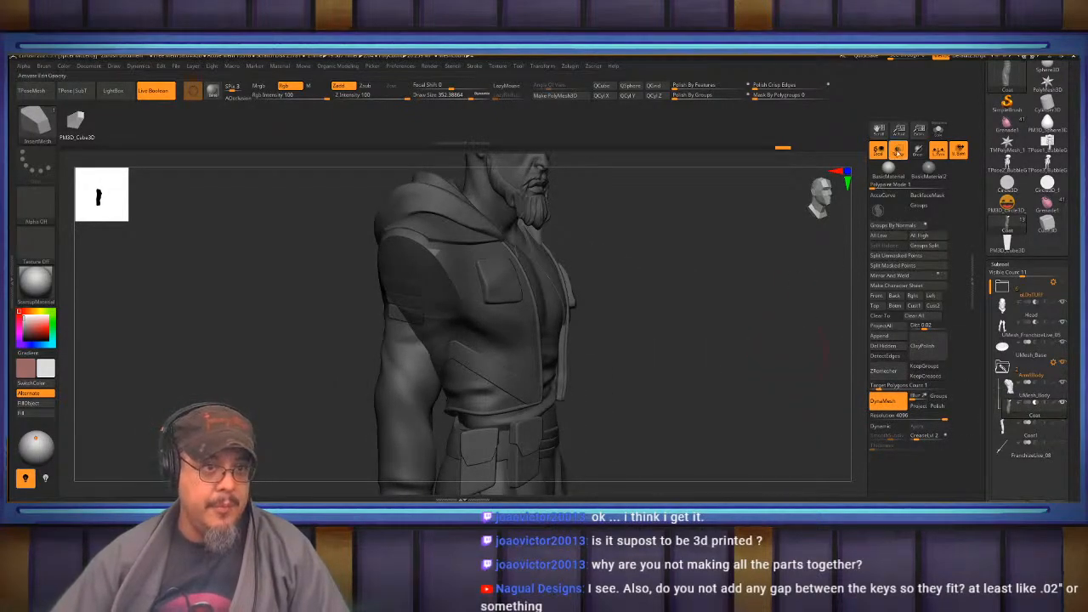
pyautogui.moveTo(684, 325)
pyautogui.mouseDown()
pyautogui.moveTo(685, 286)
pyautogui.moveTo(650, 297)
pyautogui.moveTo(711, 312)
pyautogui.moveTo(701, 323)
pyautogui.mouseUp()
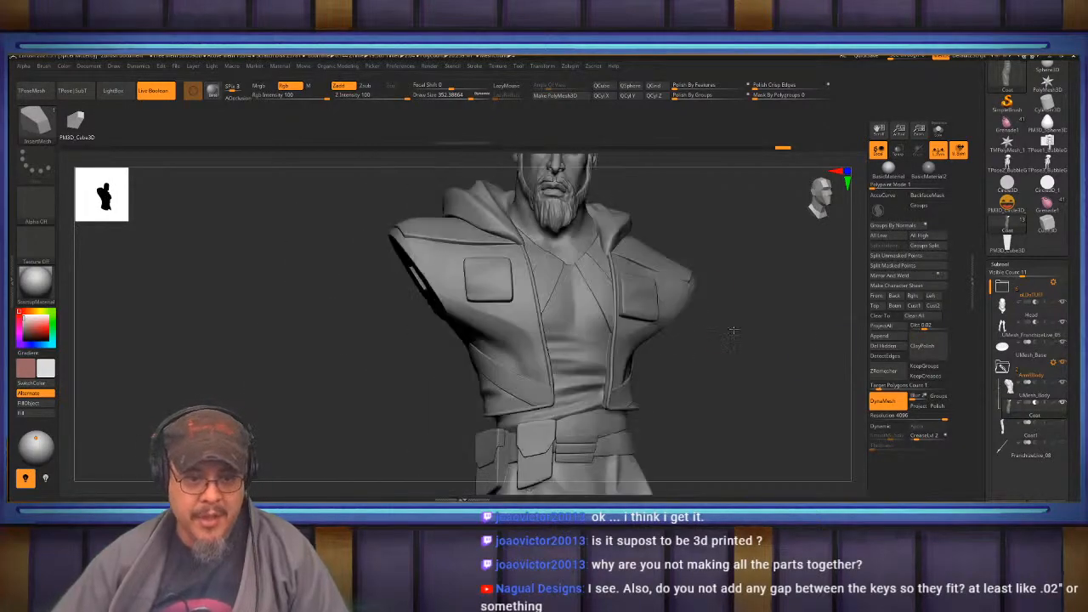
# Save the tool as a new version named JerslesFP_10 in the ForPrint folder.
pyautogui.scroll(3, 1073, 155)
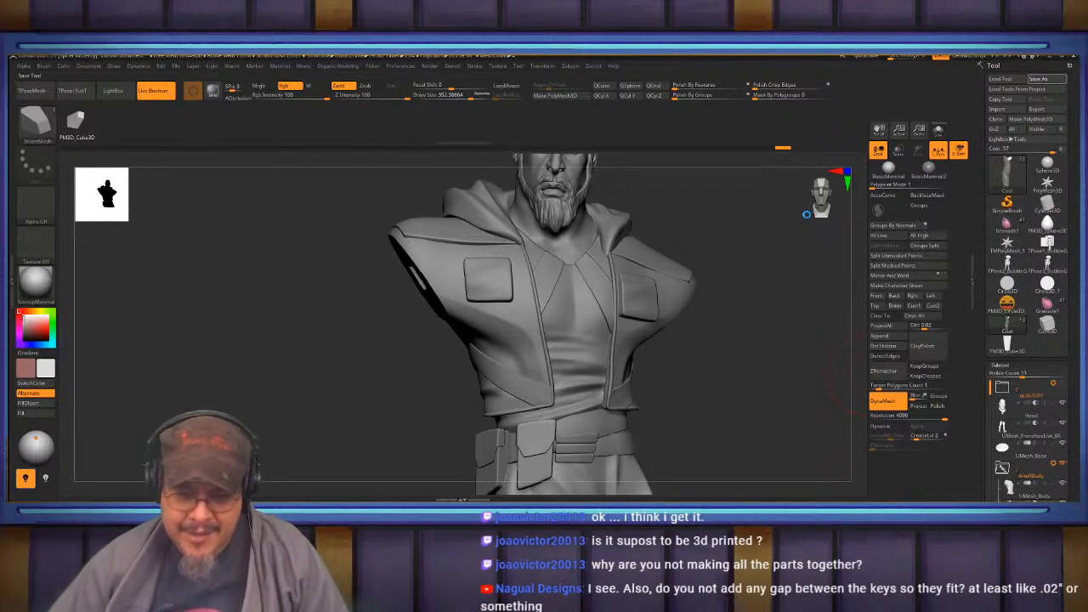
pyautogui.click(1038, 78)
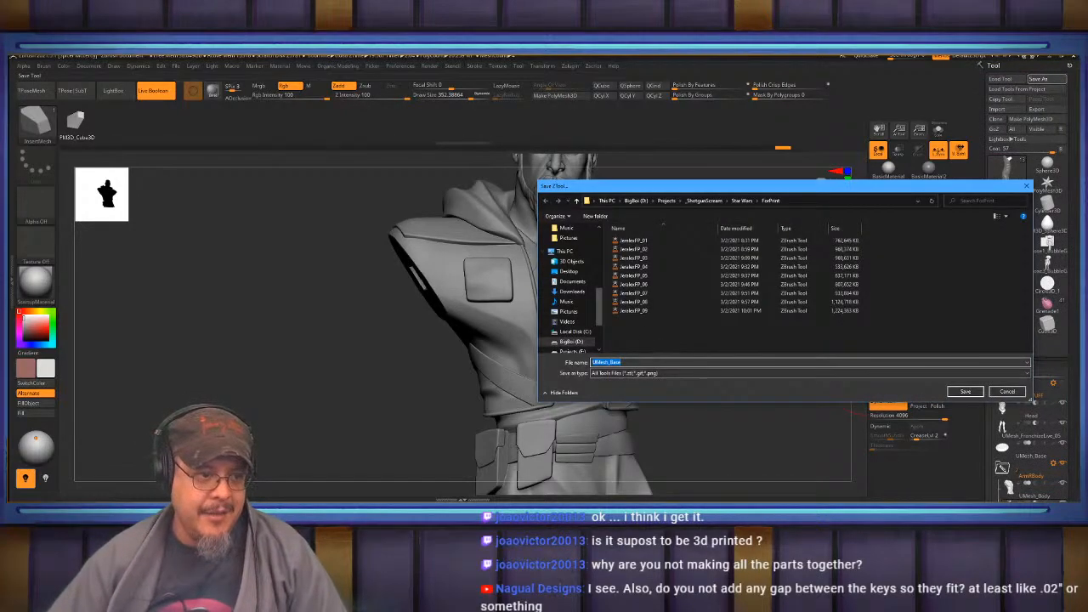
pyautogui.click(633, 310)
pyautogui.click(625, 362)
pyautogui.press('BackSpace')
pyautogui.press('BackSpace')
pyautogui.write('10')
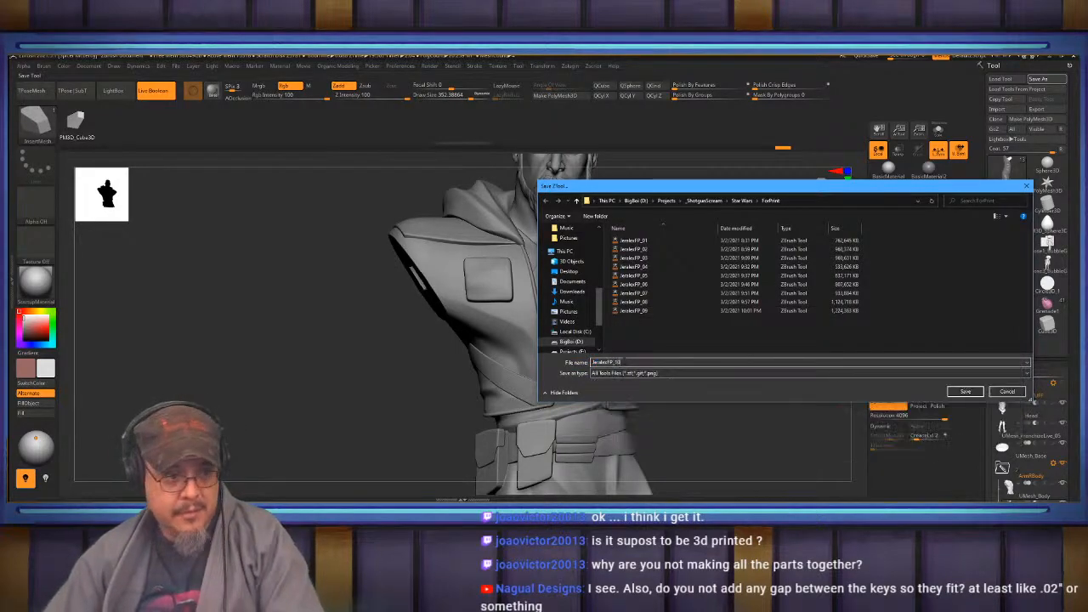
pyautogui.press('Return')
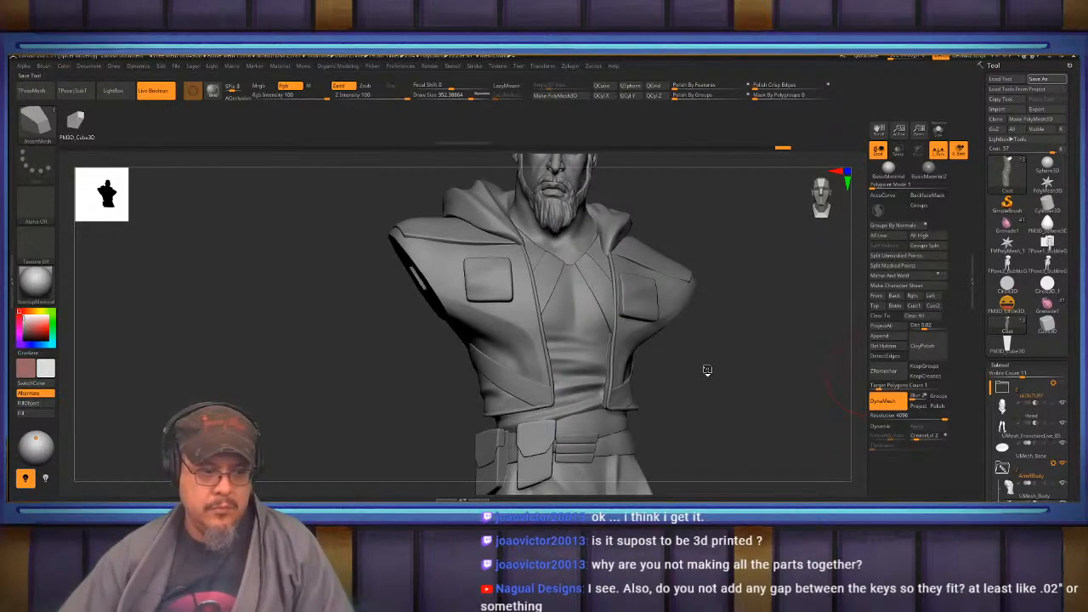
# Run Boolean Folder on the folder holding the coat body and right arm to cut the shoulder socket into a new body mesh.
pyautogui.press('f')
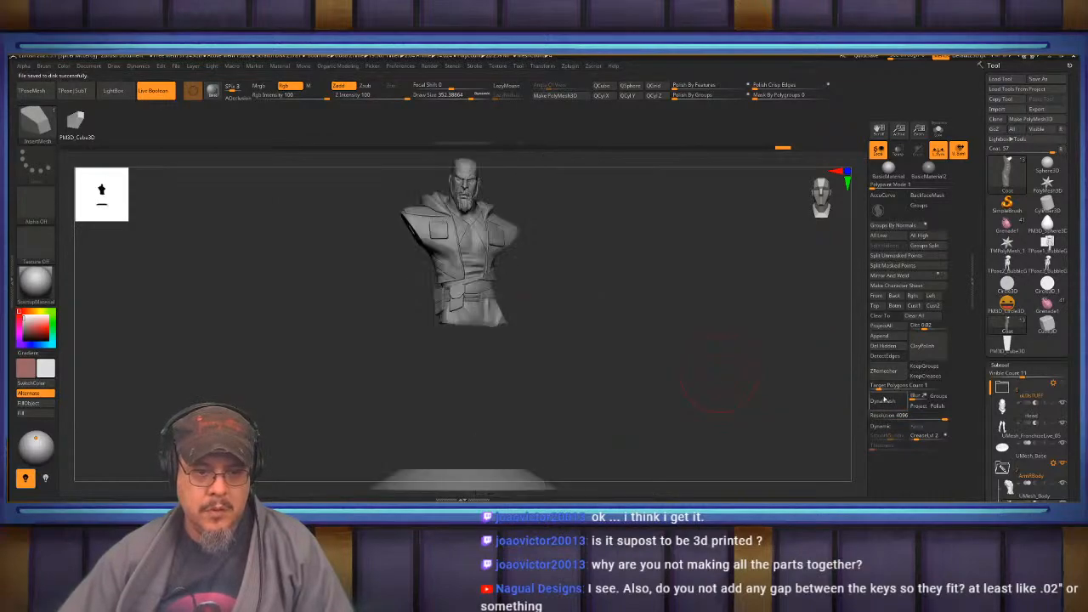
pyautogui.moveTo(990, 384); pyautogui.dragTo(990, 449)
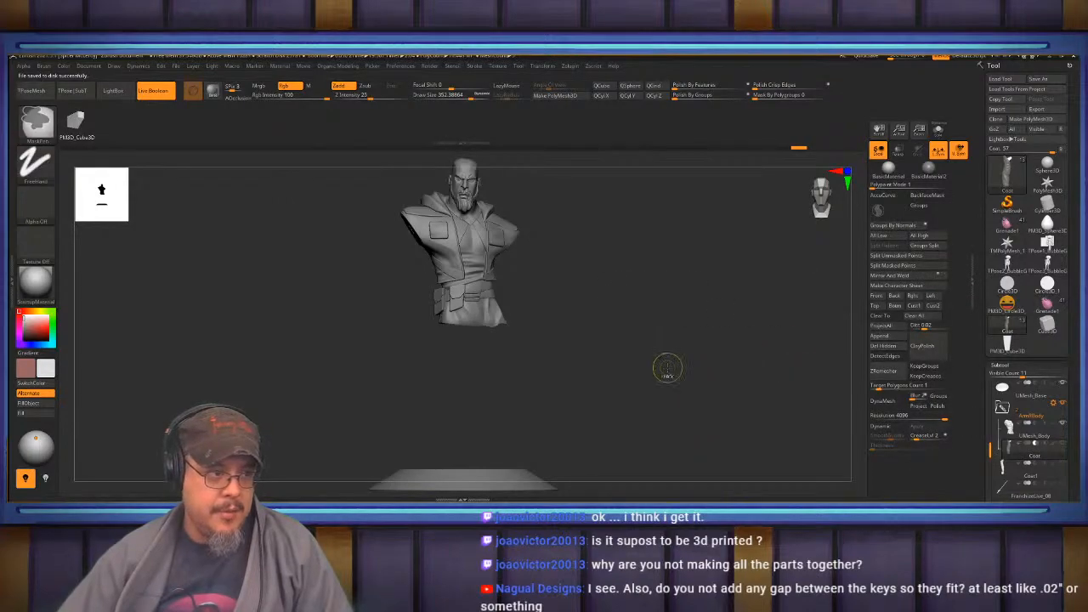
pyautogui.moveTo(680, 345)
pyautogui.mouseDown()
pyautogui.moveTo(694, 315)
pyautogui.moveTo(632, 337)
pyautogui.mouseUp()
pyautogui.click(1062, 445)
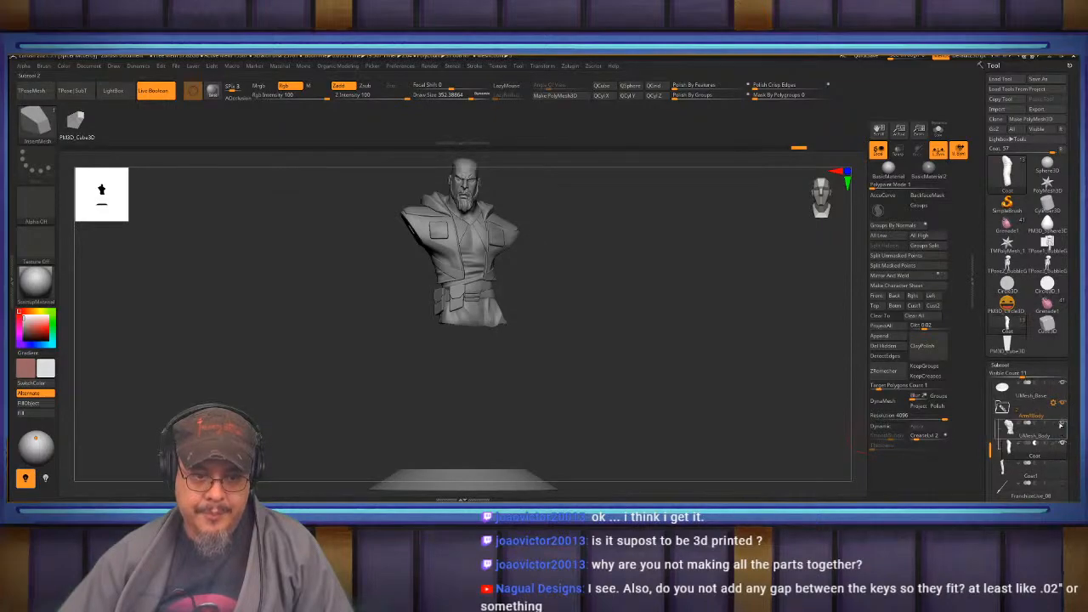
pyautogui.click(1054, 403)
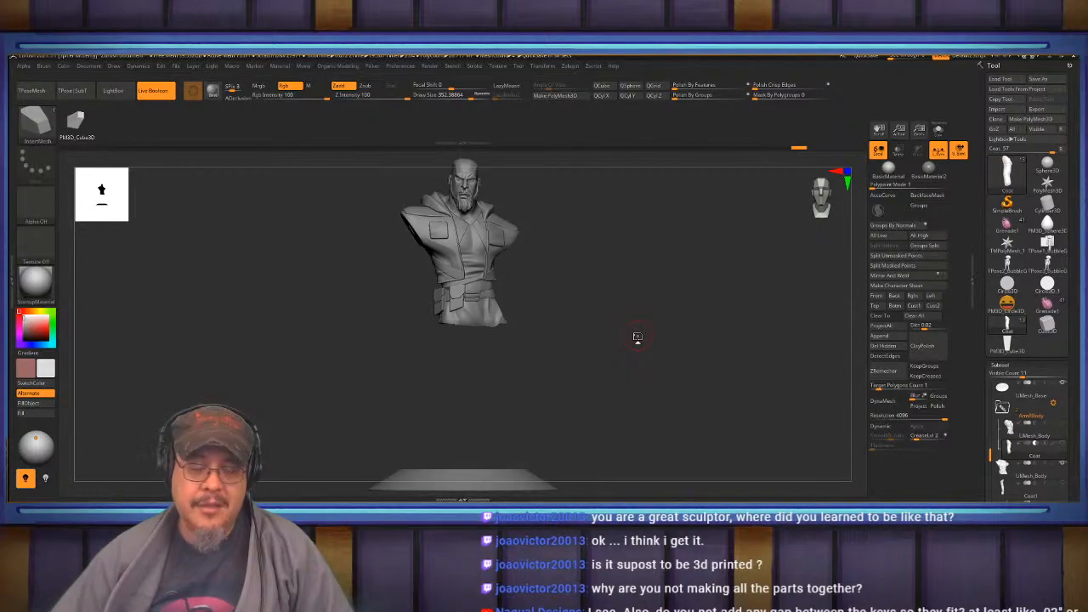
# Move the folder with the original coat body and right arm up the subtool list, directly below oLDsTUFF.
pyautogui.moveTo(609, 355); pyautogui.dragTo(665, 322)
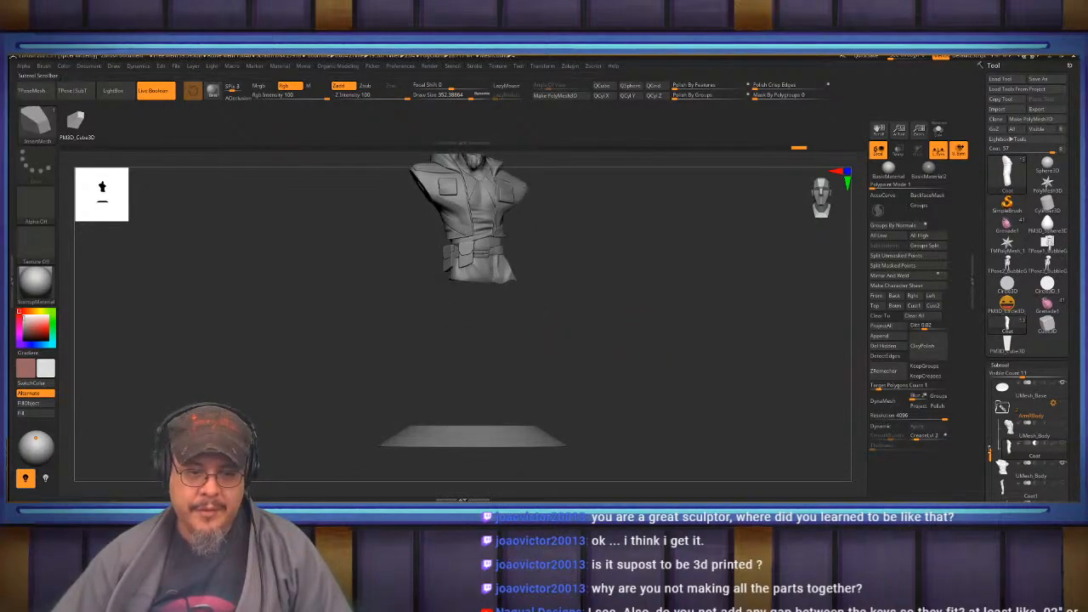
pyautogui.moveTo(991, 444); pyautogui.dragTo(991, 391)
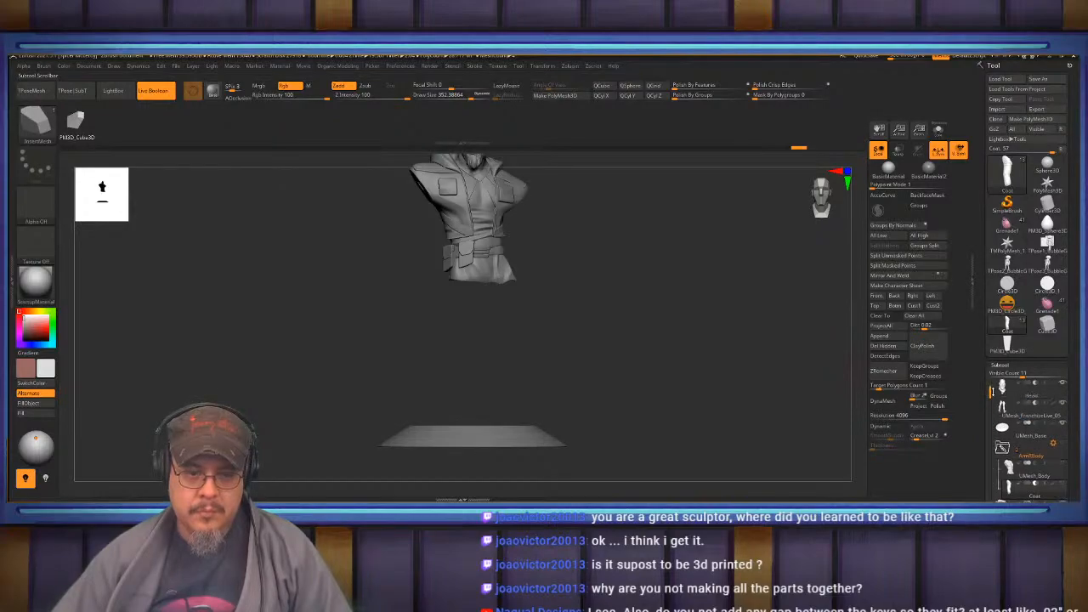
pyautogui.moveTo(1003, 448); pyautogui.dragTo(1002, 387)
pyautogui.click(1002, 388)
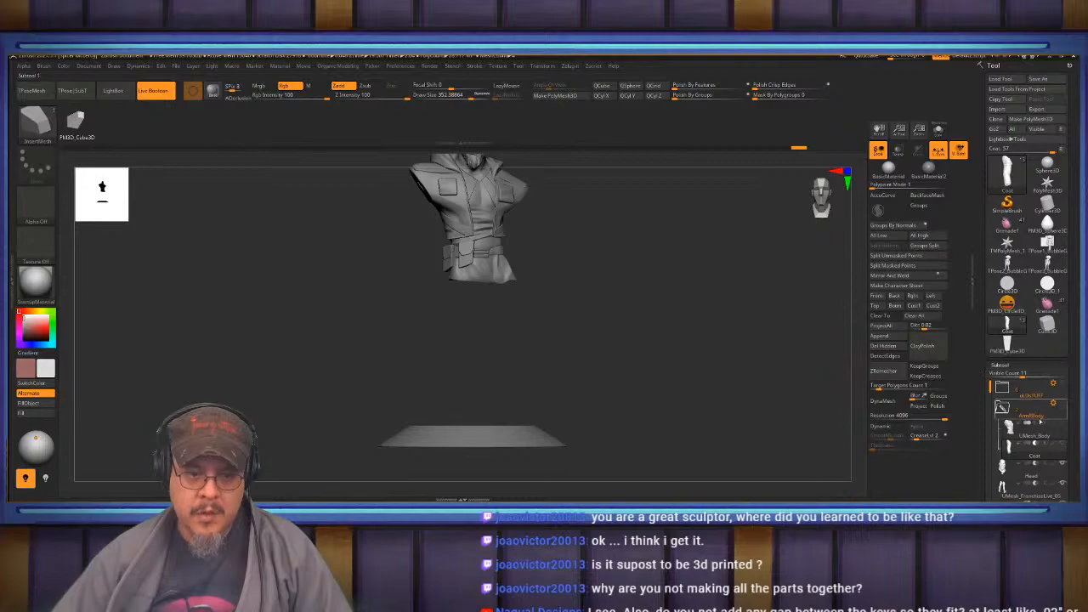
# Isolate the new Boolean coat body and examine the socket cut into its right shoulder.
pyautogui.moveTo(1030, 436)
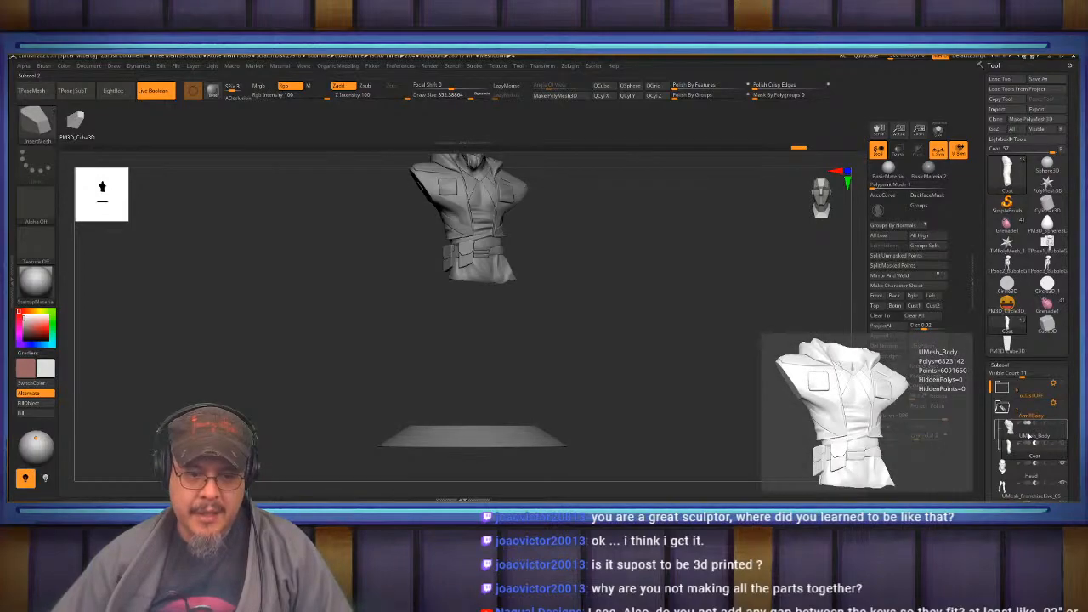
pyautogui.moveTo(695, 369); pyautogui.dragTo(707, 371)
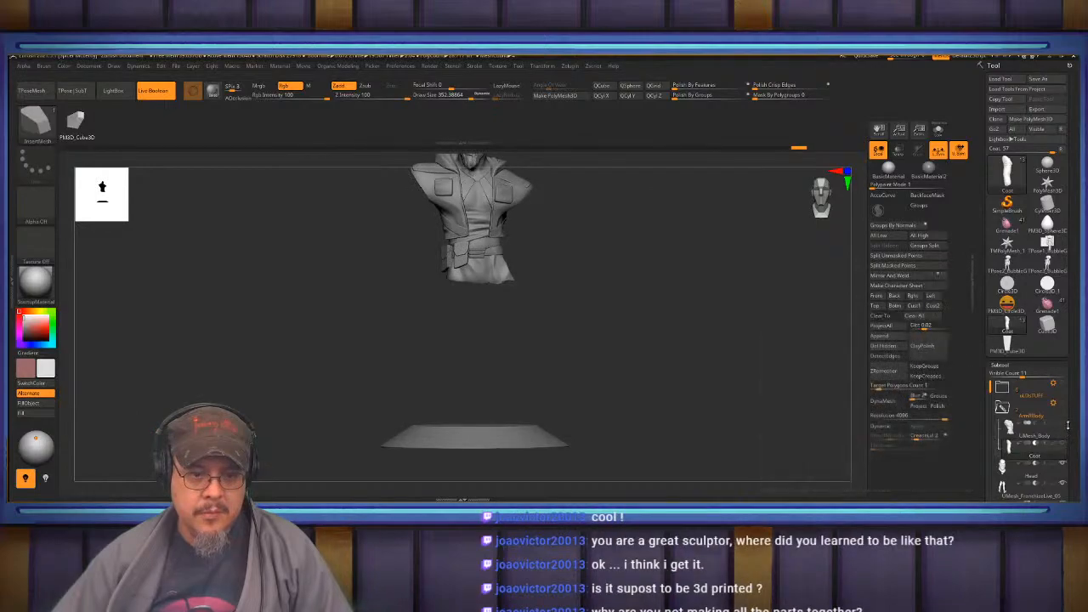
pyautogui.moveTo(1066, 426)
pyautogui.scroll(-4, 1029, 442)
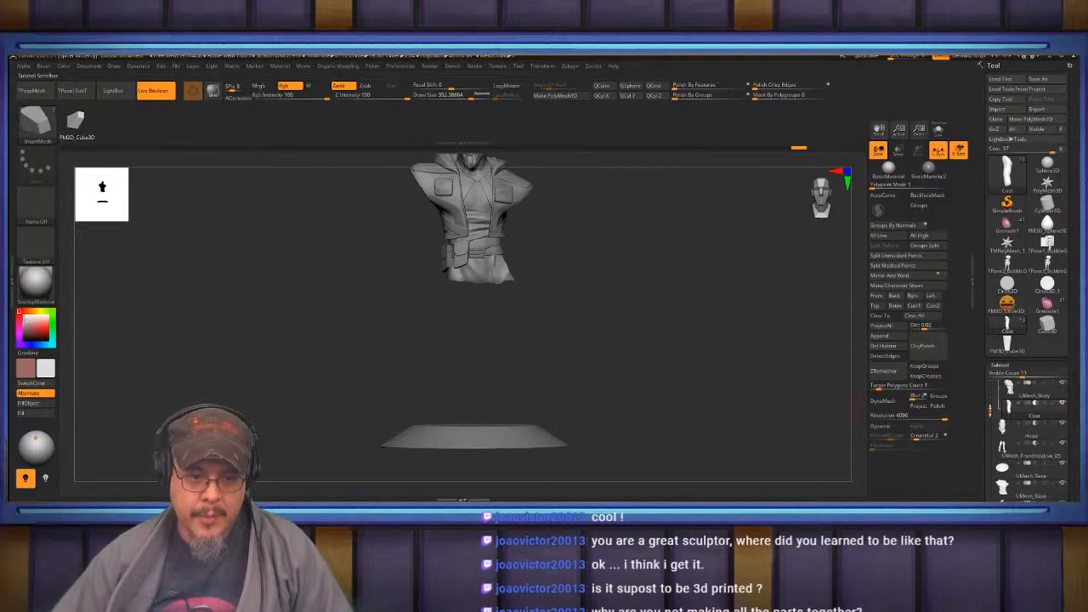
pyautogui.click(1038, 472)
pyautogui.moveTo(602, 312); pyautogui.dragTo(749, 299)
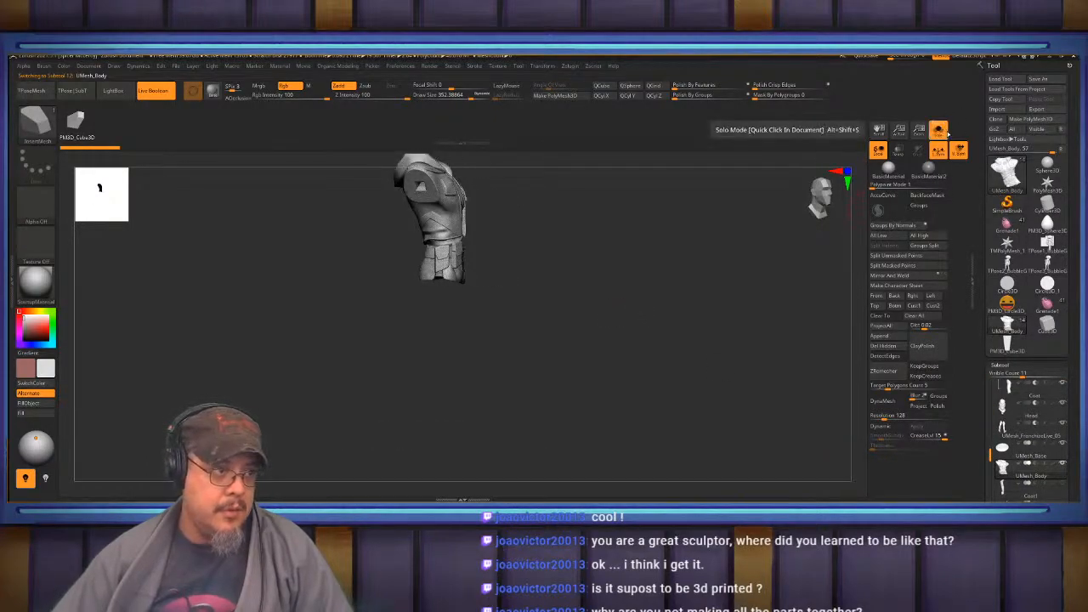
# Store the original coat body in the oLDsTUFF folder and take the right arm out of its Boolean folder.
pyautogui.moveTo(1036, 424)
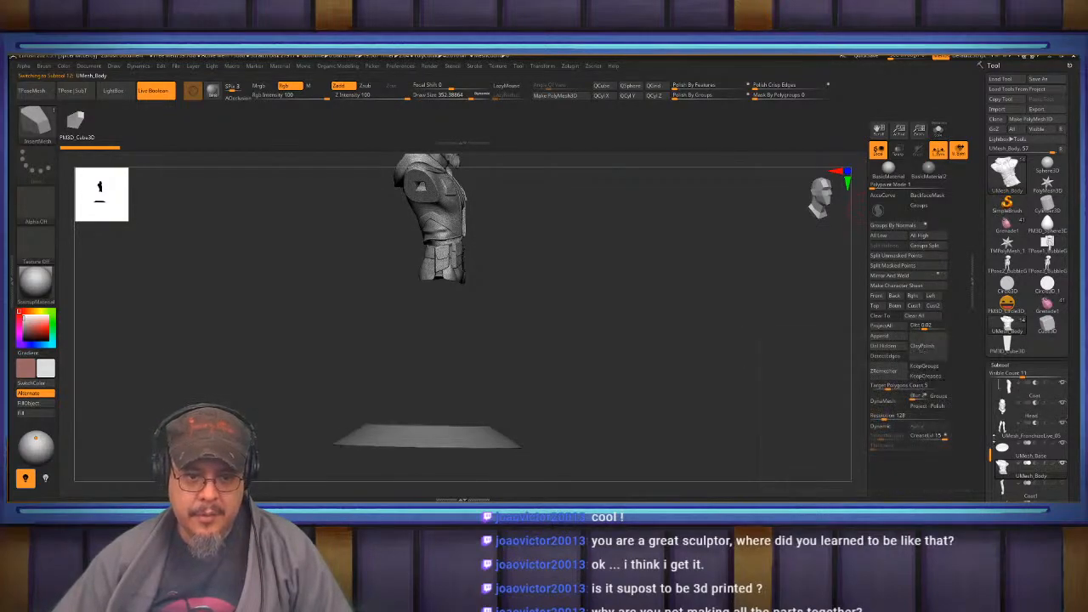
pyautogui.scroll(2, 1029, 438)
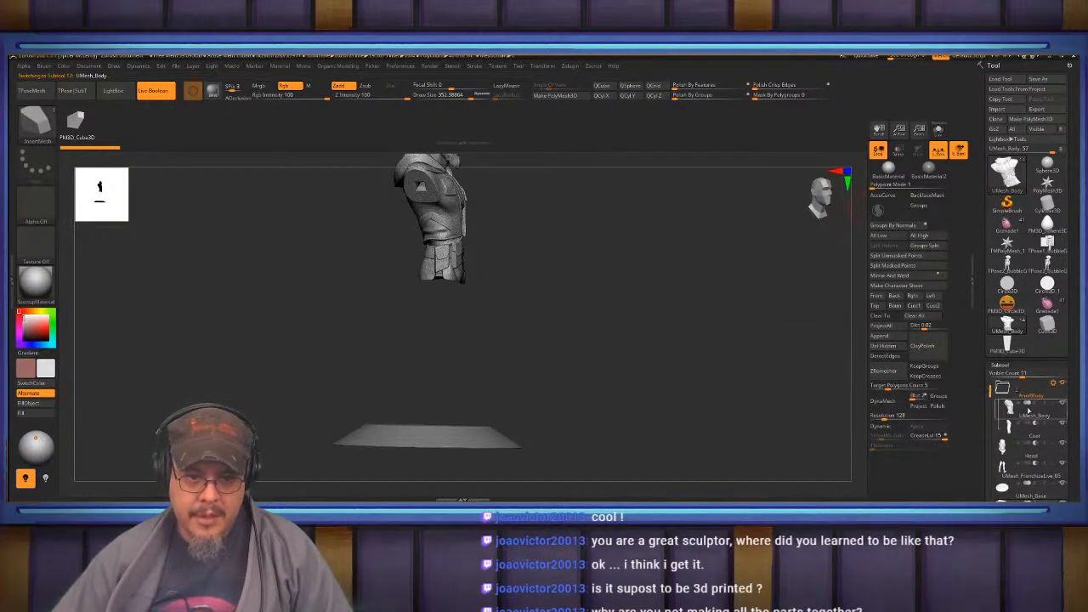
pyautogui.scroll(2, 1030, 398)
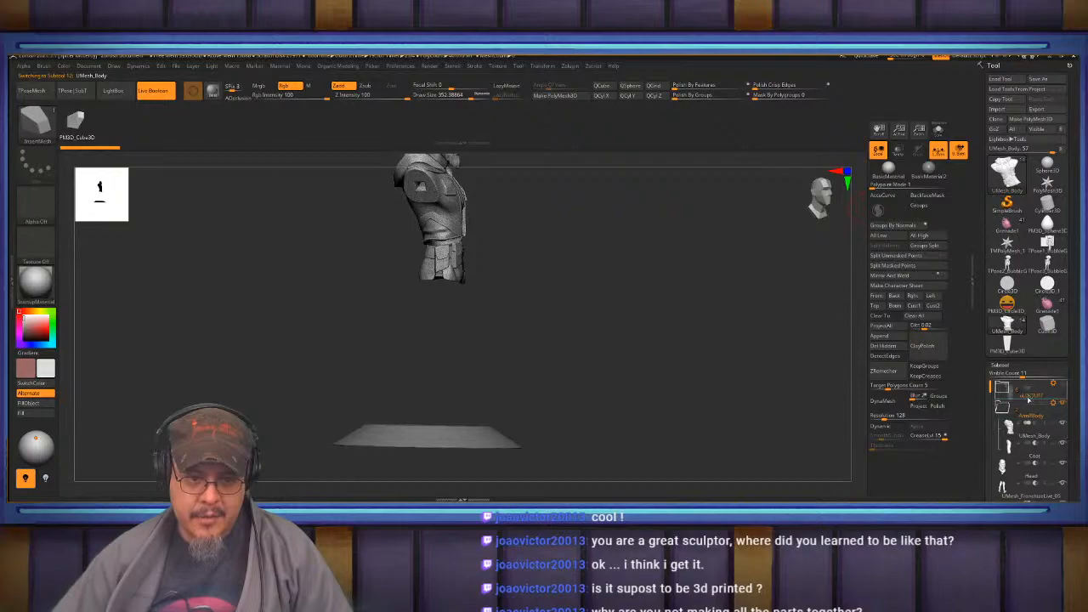
pyautogui.scroll(-1, 1029, 400)
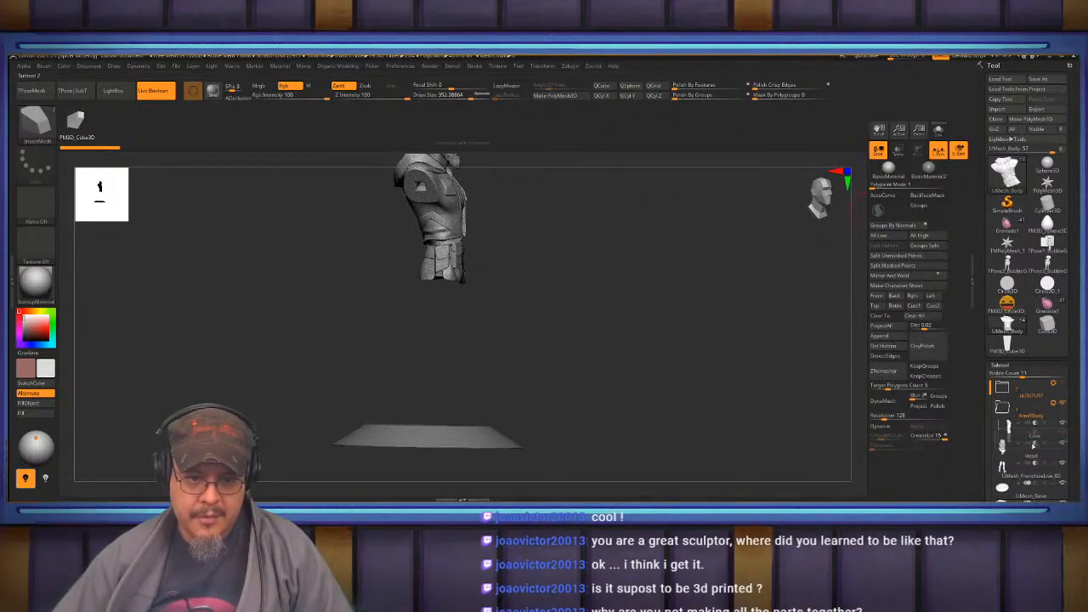
pyautogui.scroll(-1, 1012, 438)
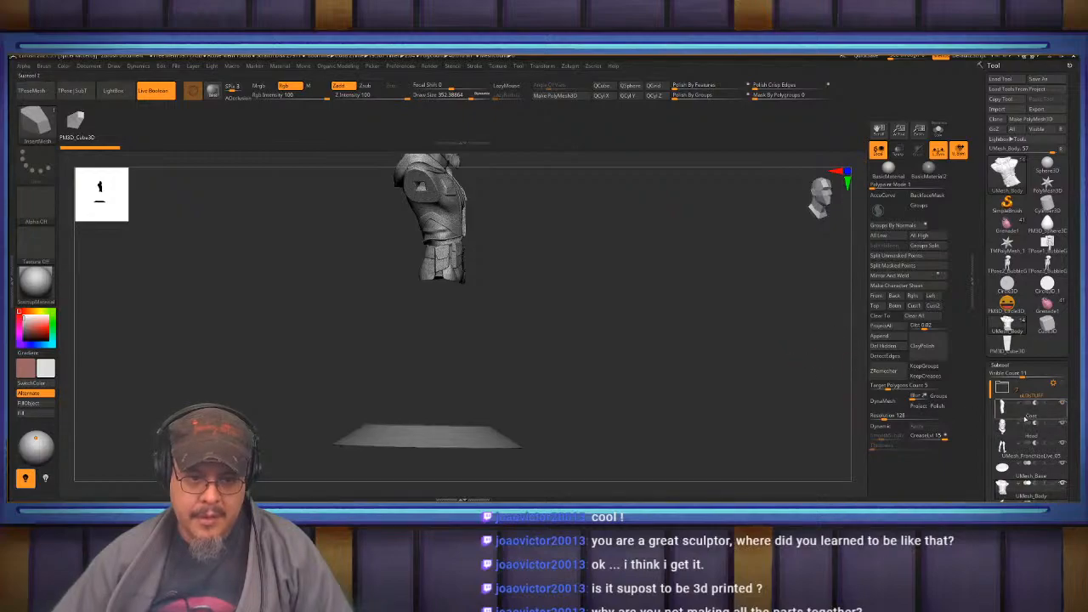
pyautogui.moveTo(661, 312); pyautogui.dragTo(703, 357)
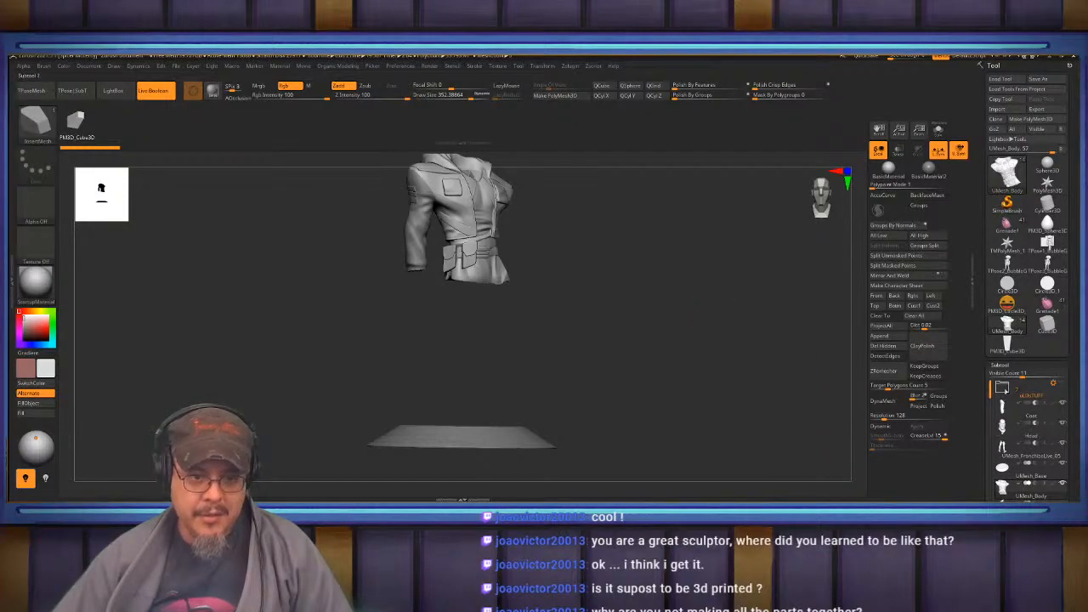
# Isolate the left arm and nudge its shoulder peg slightly deeper into the arm along the peg's axis.
pyautogui.moveTo(993, 392); pyautogui.dragTo(993, 420)
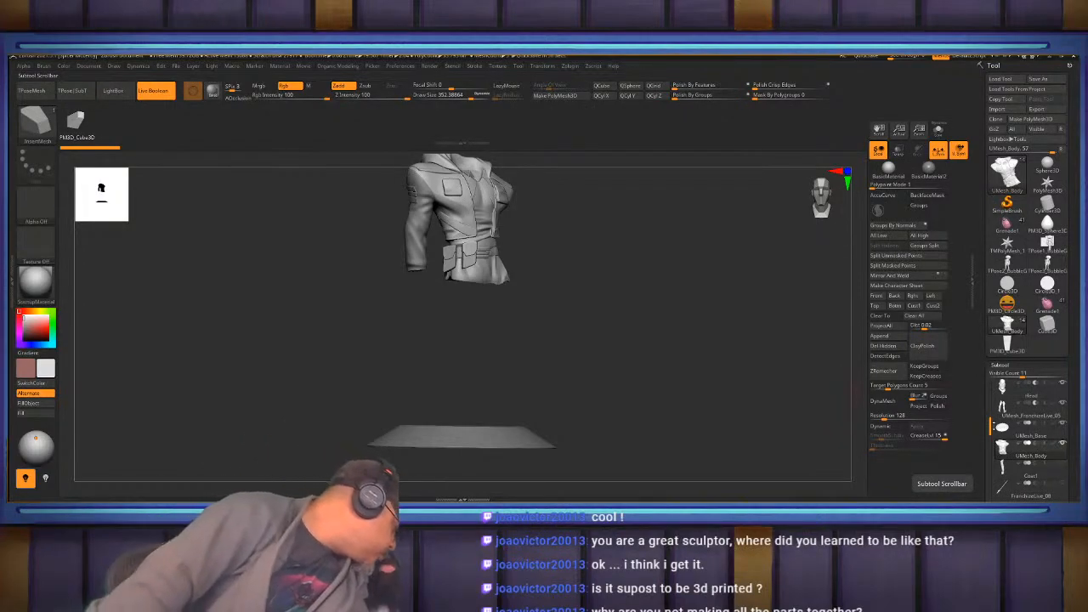
pyautogui.click(1005, 470)
pyautogui.moveTo(647, 258); pyautogui.dragTo(680, 300)
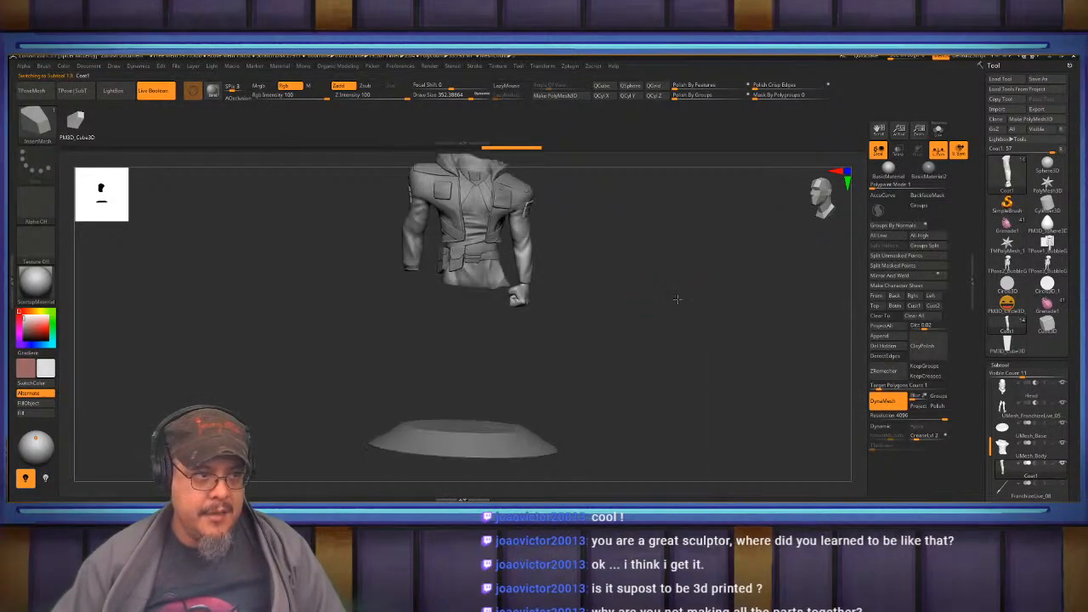
pyautogui.click(938, 132)
pyautogui.moveTo(641, 266); pyautogui.dragTo(619, 339)
pyautogui.moveTo(691, 372); pyautogui.dragTo(665, 301)
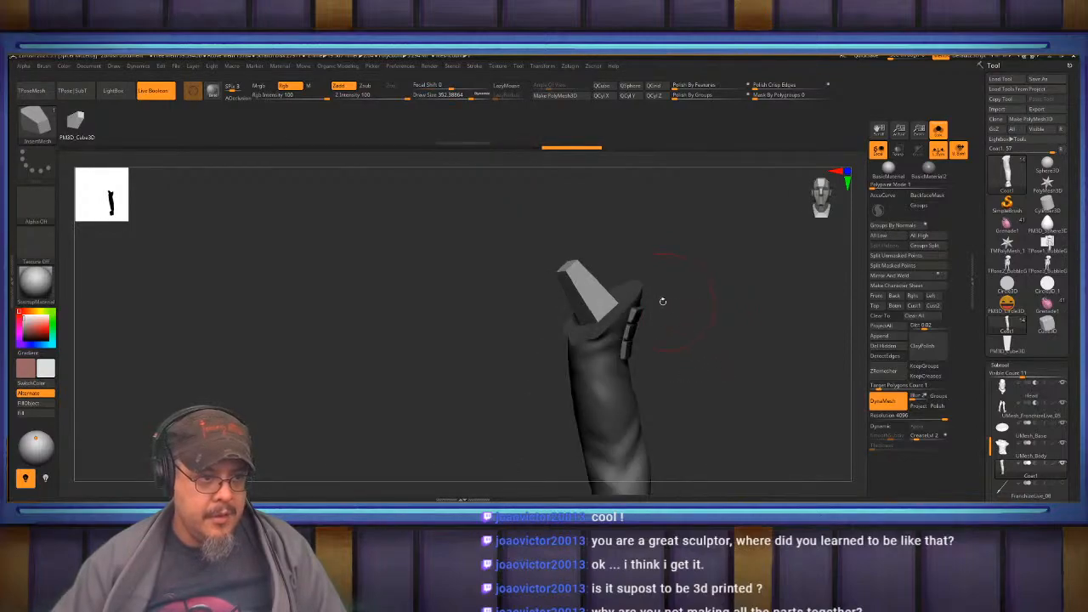
pyautogui.press('w')
pyautogui.moveTo(571, 273); pyautogui.dragTo(578, 283)
pyautogui.press('q')
pyautogui.moveTo(733, 313)
pyautogui.mouseDown()
pyautogui.moveTo(697, 303)
pyautogui.moveTo(669, 338)
pyautogui.moveTo(739, 315)
pyautogui.mouseUp()
pyautogui.press('w')
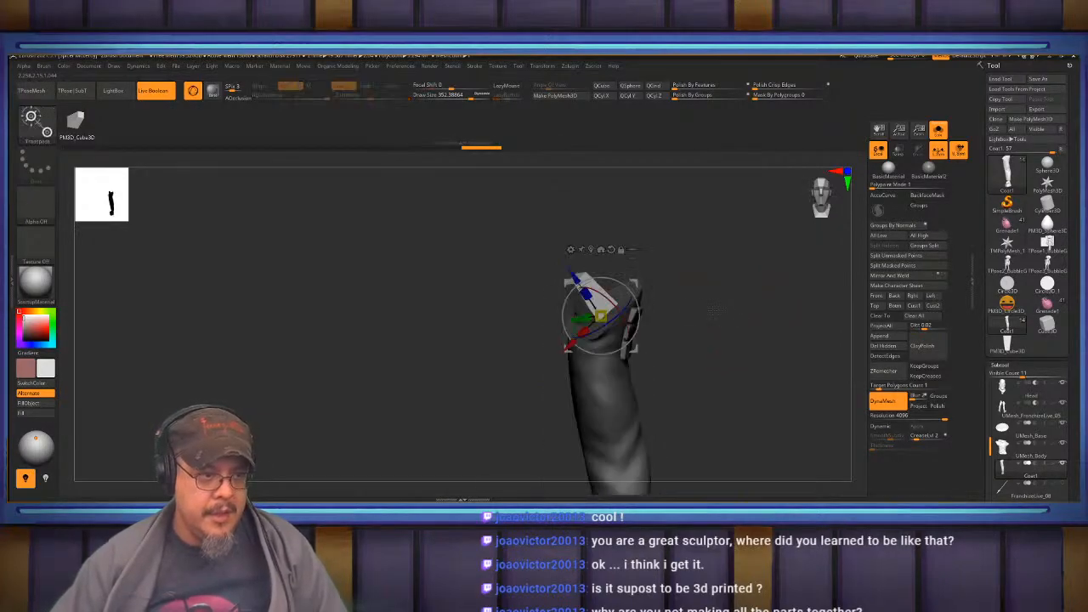
# Shift the left arm's peg slightly sideways across the shoulder cut to adjust its placement.
pyautogui.moveTo(620, 324)
pyautogui.mouseDown()
pyautogui.moveTo(615, 316)
pyautogui.moveTo(675, 318)
pyautogui.moveTo(707, 332)
pyautogui.mouseUp()
pyautogui.press('q')
pyautogui.press('w')
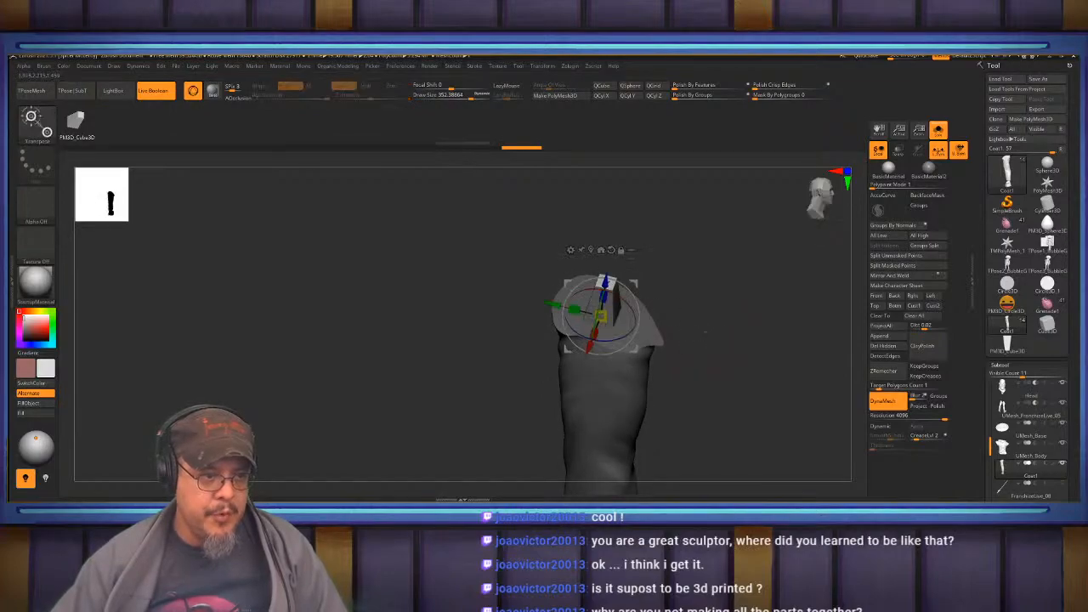
pyautogui.moveTo(612, 290); pyautogui.dragTo(619, 291)
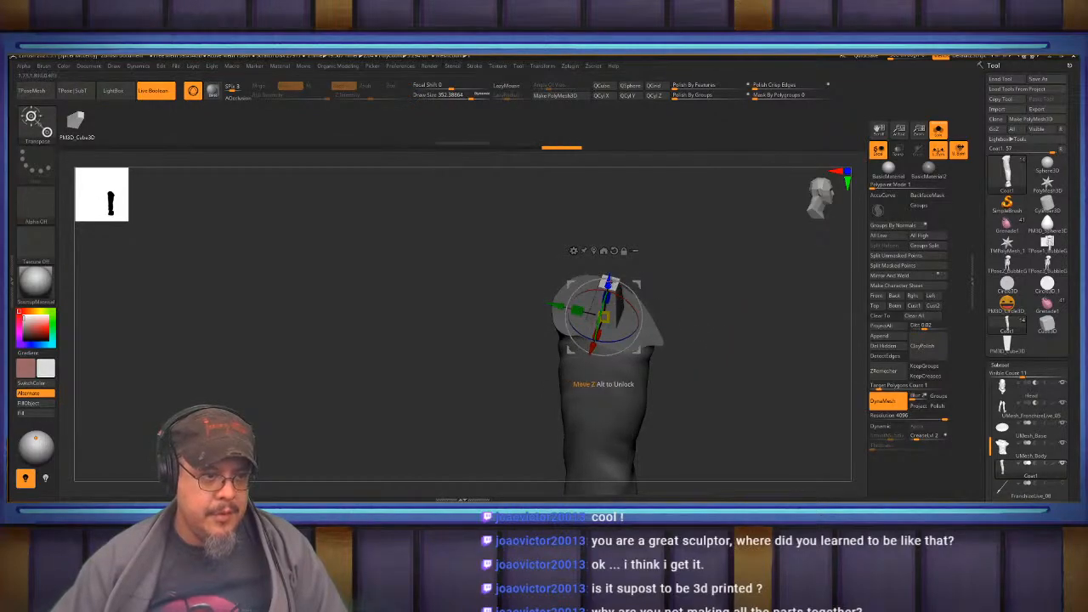
pyautogui.press('q')
pyautogui.moveTo(702, 307); pyautogui.dragTo(739, 340)
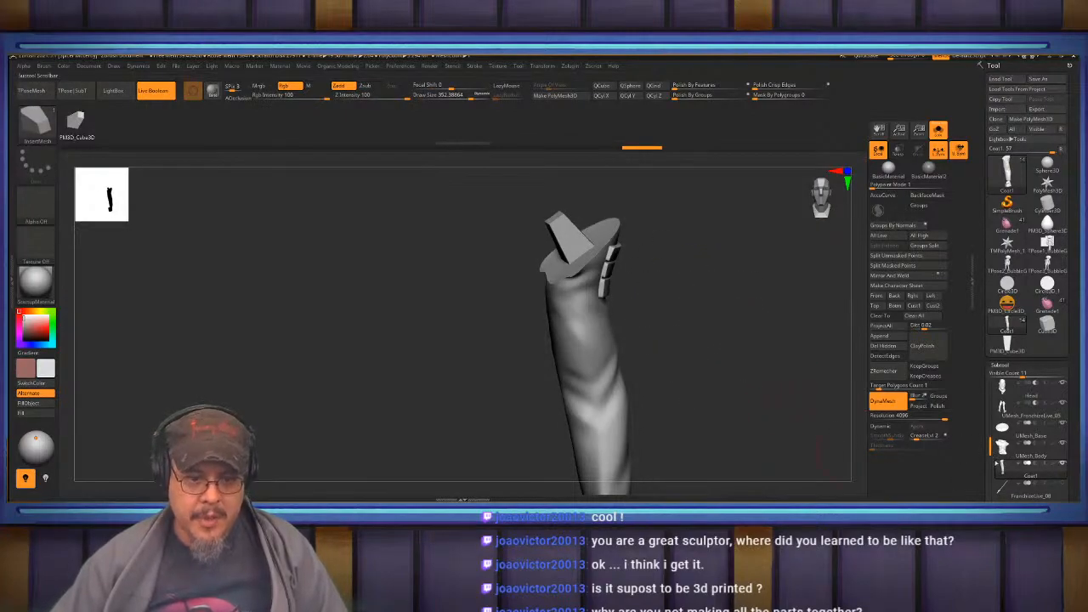
# Inspect the right arm's shoulder peg and its polyframe in isolation, with DynaMesh turned off.
pyautogui.moveTo(989, 445); pyautogui.dragTo(990, 388)
pyautogui.click(1017, 412)
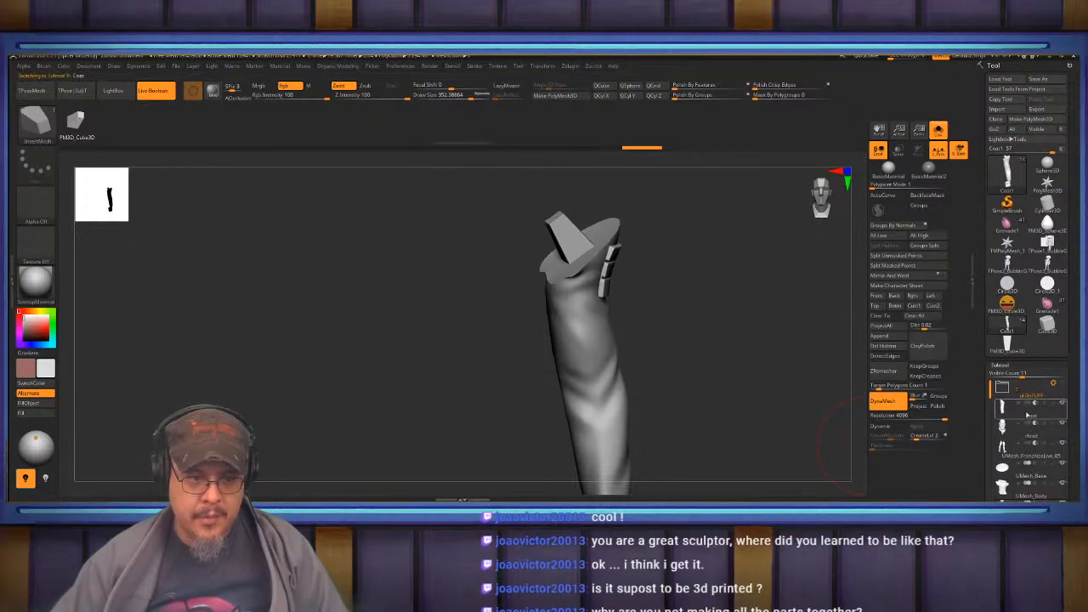
pyautogui.moveTo(692, 336)
pyautogui.mouseDown()
pyautogui.moveTo(673, 351)
pyautogui.moveTo(653, 345)
pyautogui.moveTo(633, 371)
pyautogui.moveTo(746, 383)
pyautogui.mouseUp()
pyautogui.hotkey('shift', 'f')
pyautogui.hotkey('shift', 'f')
pyautogui.click(884, 402)
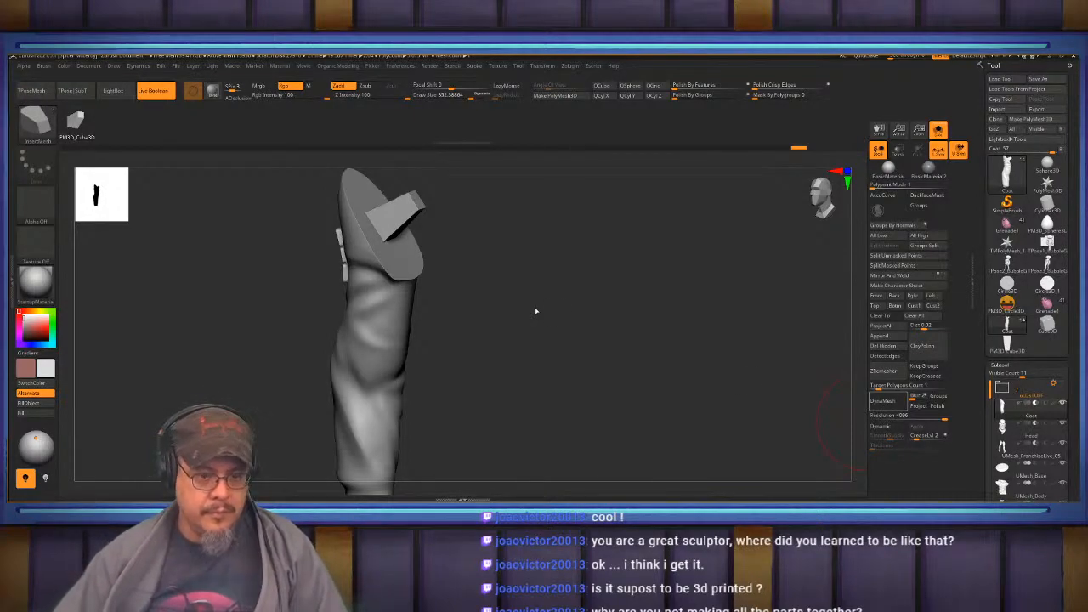
pyautogui.moveTo(536, 307); pyautogui.dragTo(506, 202)
# Create a subtool folder named BodyArmLeft for the coat body with the right shoulder socket.
pyautogui.moveTo(990, 387); pyautogui.dragTo(993, 451)
pyautogui.moveTo(1026, 455)
pyautogui.click(1039, 435)
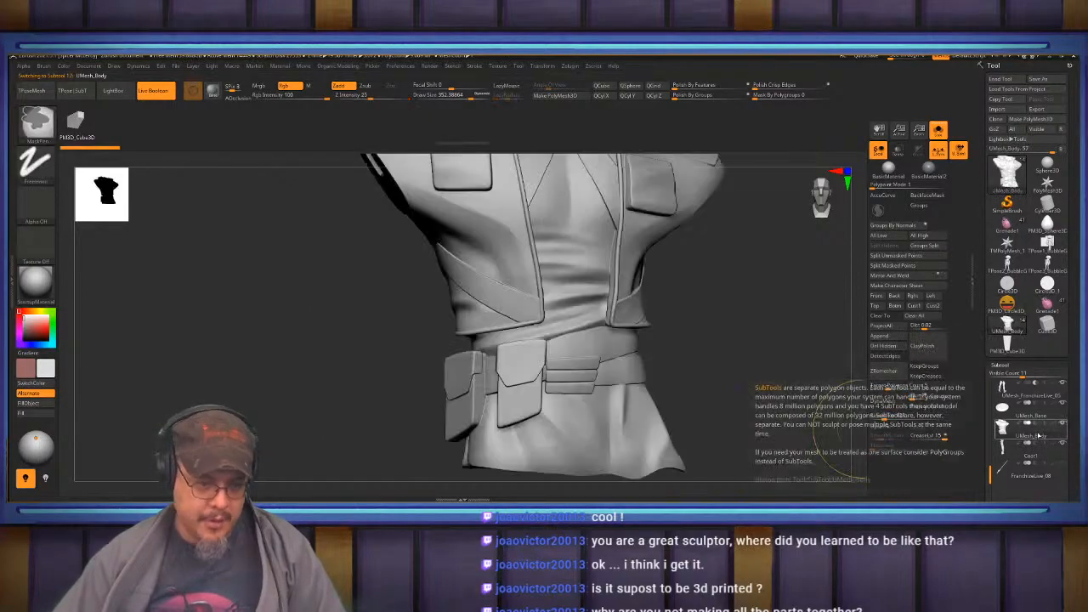
pyautogui.click(1038, 435)
pyautogui.write('BodyArmor')
pyautogui.press('Return')
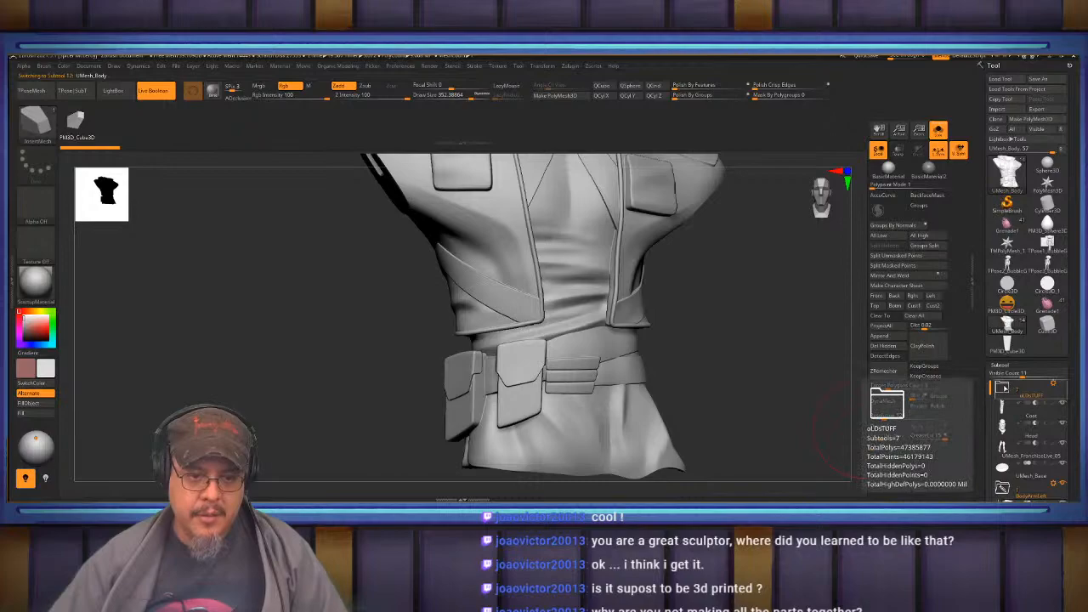
# Collapse the oLDsTUFF folder and place the left arm in the BodyArmLeft folder below the coat body.
pyautogui.click(1003, 388)
pyautogui.scroll(3, 1028, 434)
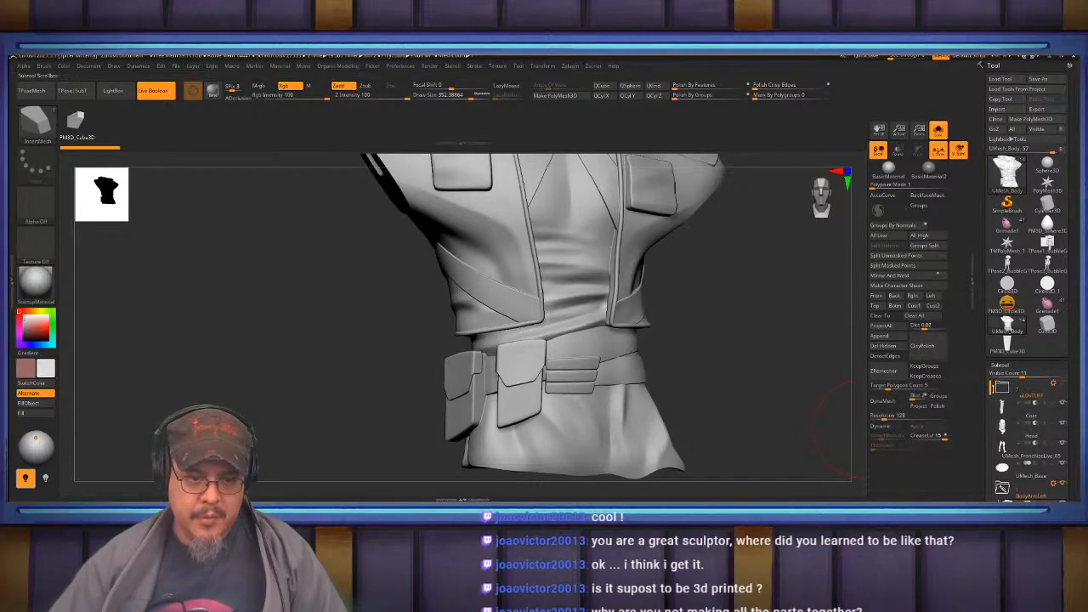
pyautogui.scroll(-2, 1029, 434)
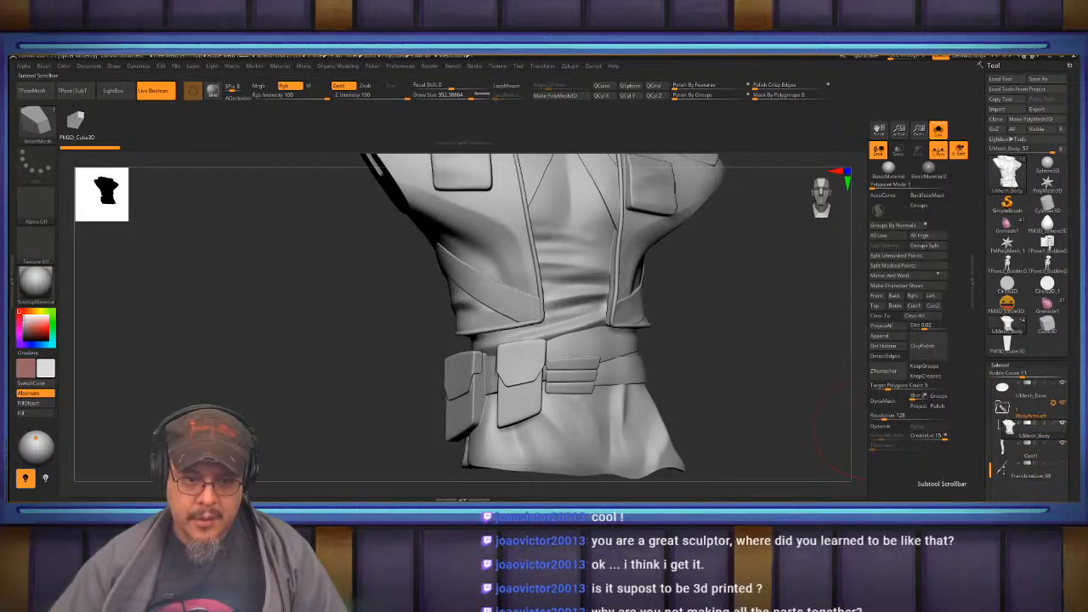
pyautogui.click(1036, 451)
# Update the left arm's DynaMesh with its repositioned peg and set the arm to Boolean subtraction.
pyautogui.moveTo(768, 319); pyautogui.dragTo(760, 401)
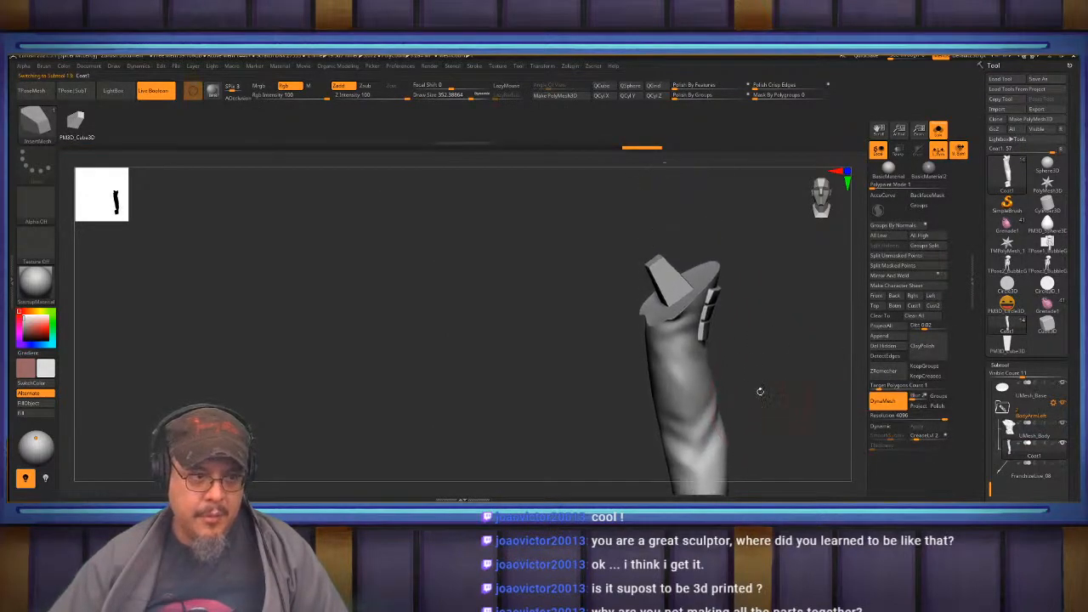
pyautogui.keyDown('ctrl'); pyautogui.click(761, 311); pyautogui.keyUp('ctrl')
pyautogui.keyDown('ctrl'); pyautogui.click(761, 309); pyautogui.keyUp('ctrl')
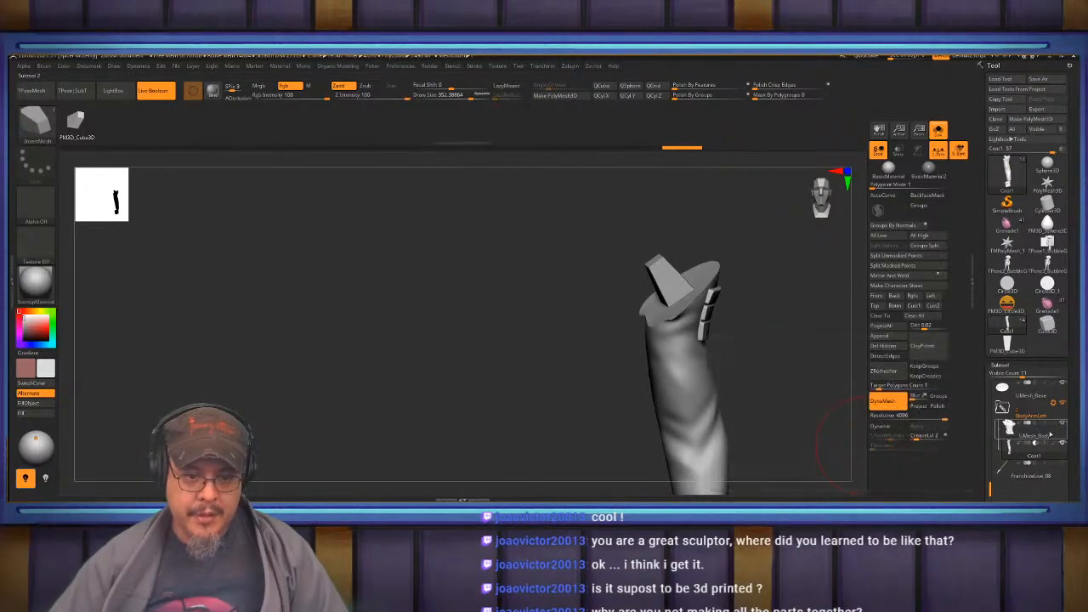
# Turn off solo display on the coat body and examine the socket that the left arm's peg cuts into the shoulder.
pyautogui.moveTo(756, 360); pyautogui.dragTo(659, 425)
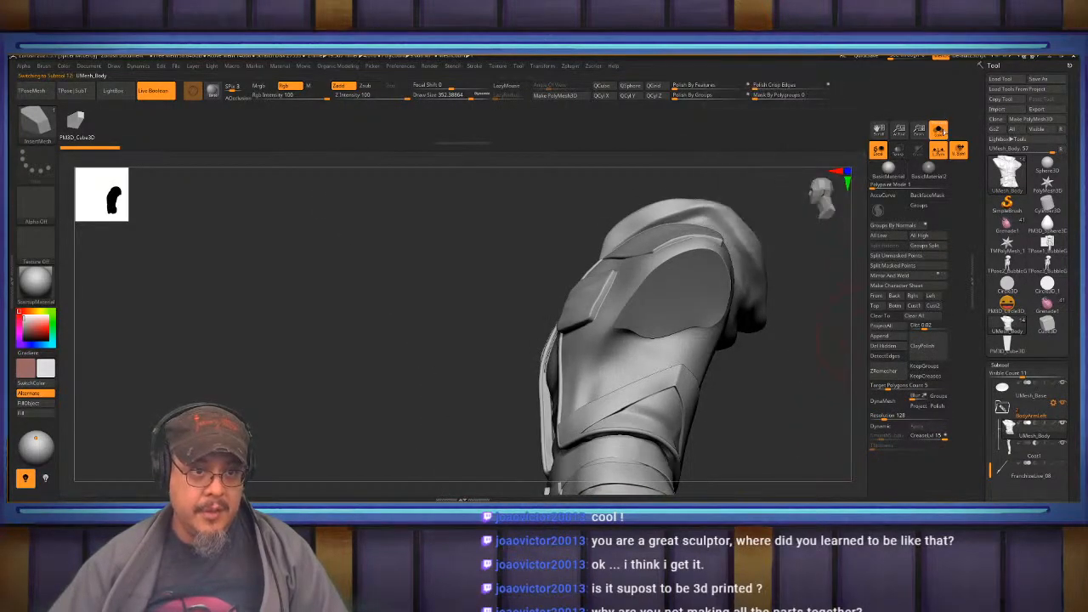
pyautogui.moveTo(417, 354)
pyautogui.mouseDown()
pyautogui.moveTo(416, 315)
pyautogui.moveTo(409, 332)
pyautogui.mouseUp()
pyautogui.moveTo(788, 414); pyautogui.dragTo(791, 476)
pyautogui.keyDown('alt'); pyautogui.moveTo(455, 371); pyautogui.dragTo(458, 371); pyautogui.keyUp('alt')
pyautogui.moveTo(405, 415); pyautogui.dragTo(384, 392)
pyautogui.moveTo(1014, 455)
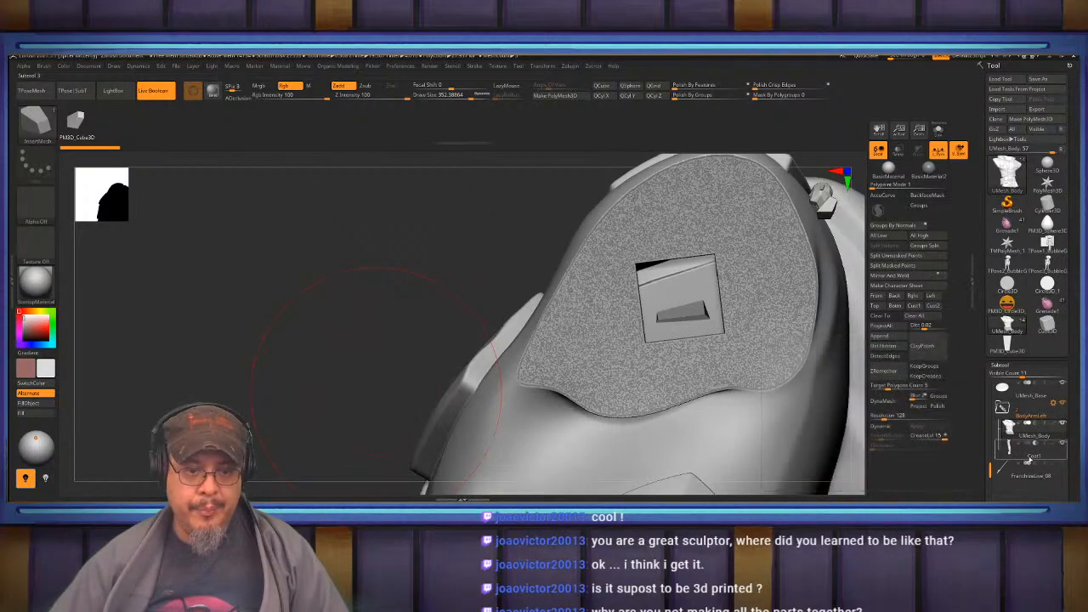
pyautogui.moveTo(1035, 437)
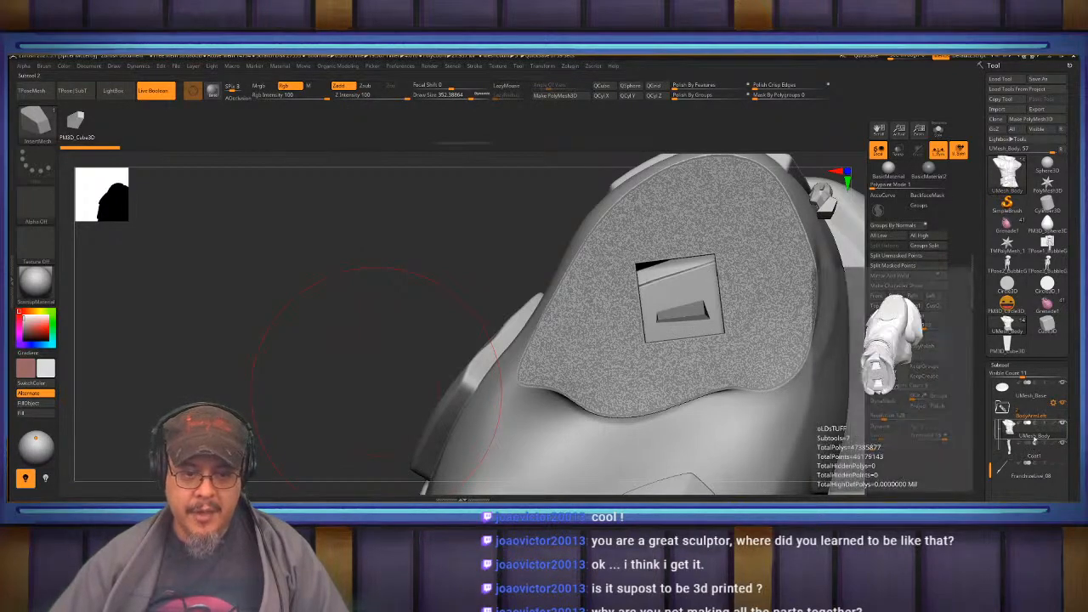
# Hide the left arm subtool in the BodyArmLeft folder so it stops cutting the shoulder socket.
pyautogui.scroll(-3, 1078, 386)
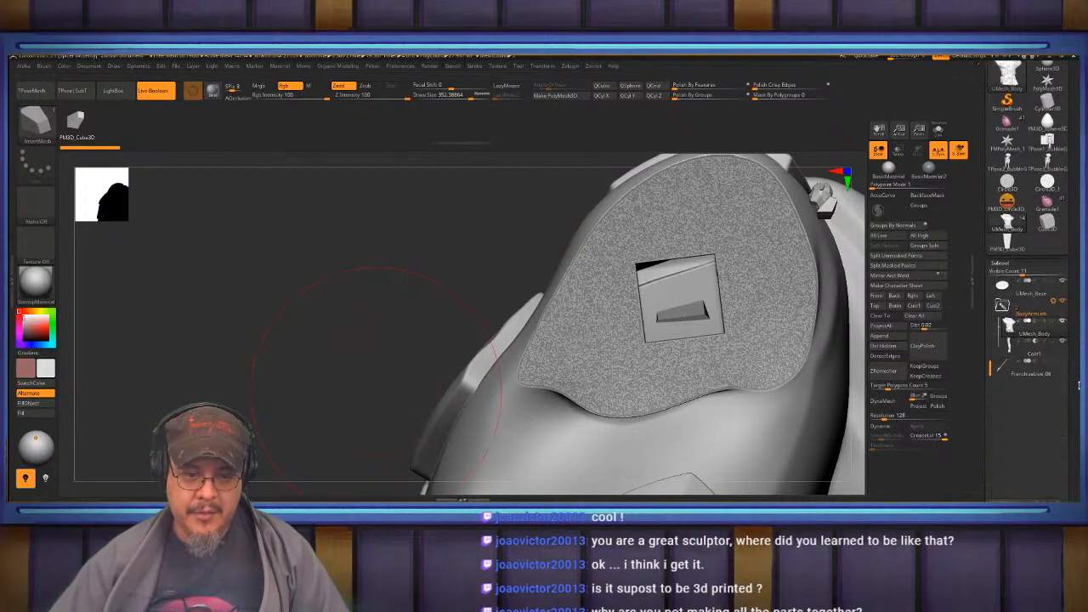
pyautogui.scroll(-2, 1078, 385)
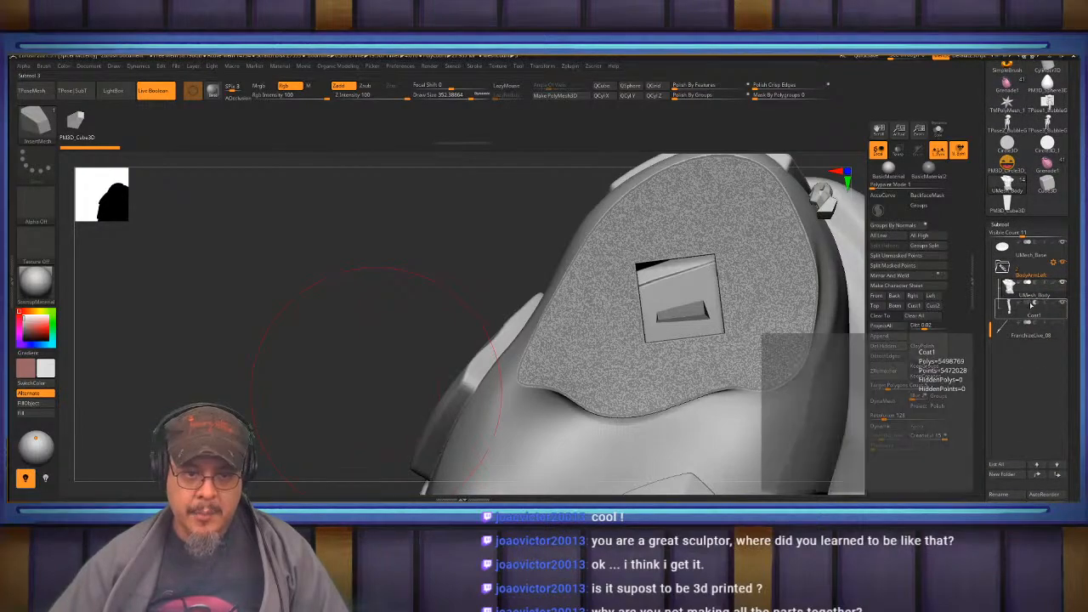
pyautogui.click(1063, 304)
pyautogui.click(1062, 303)
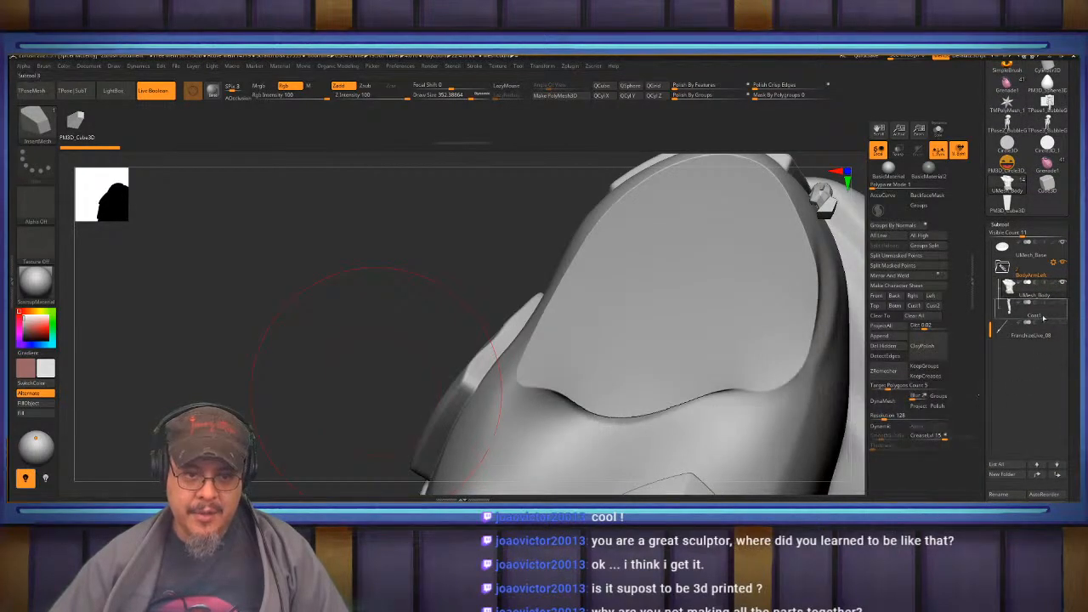
# Insert a PM3D_Cube3D subtool below the coat body and set it to Boolean subtraction.
pyautogui.scroll(-4, 1045, 340)
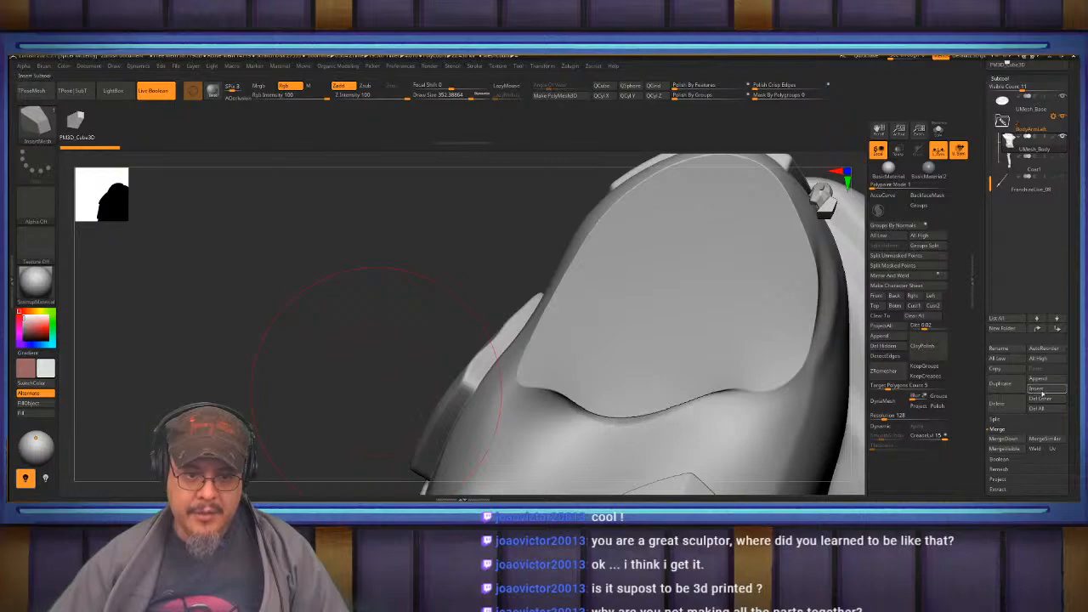
pyautogui.click(1039, 389)
pyautogui.click(713, 288)
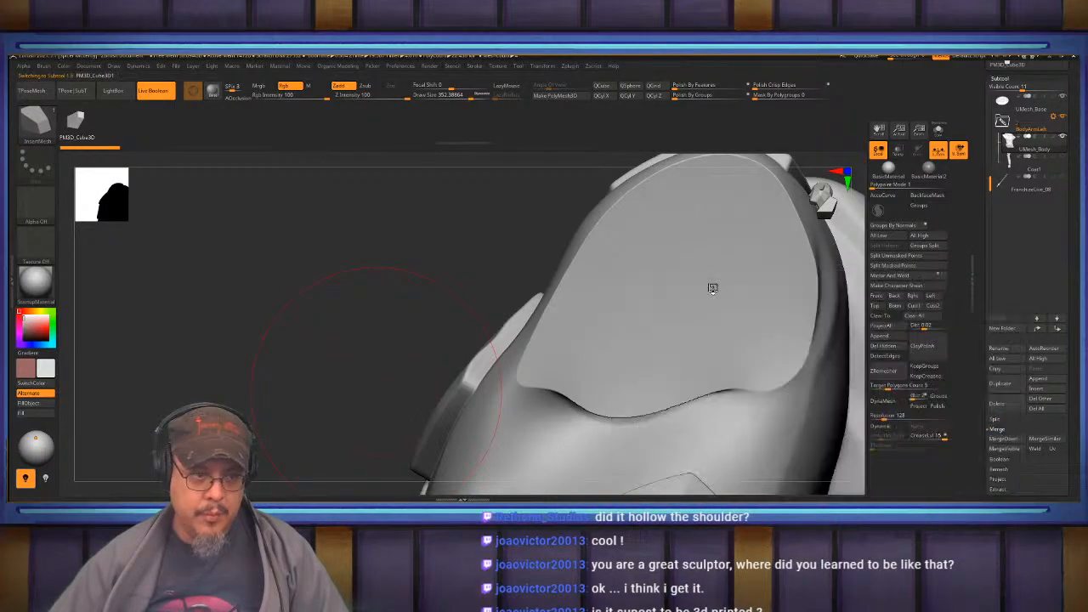
pyautogui.click(1036, 158)
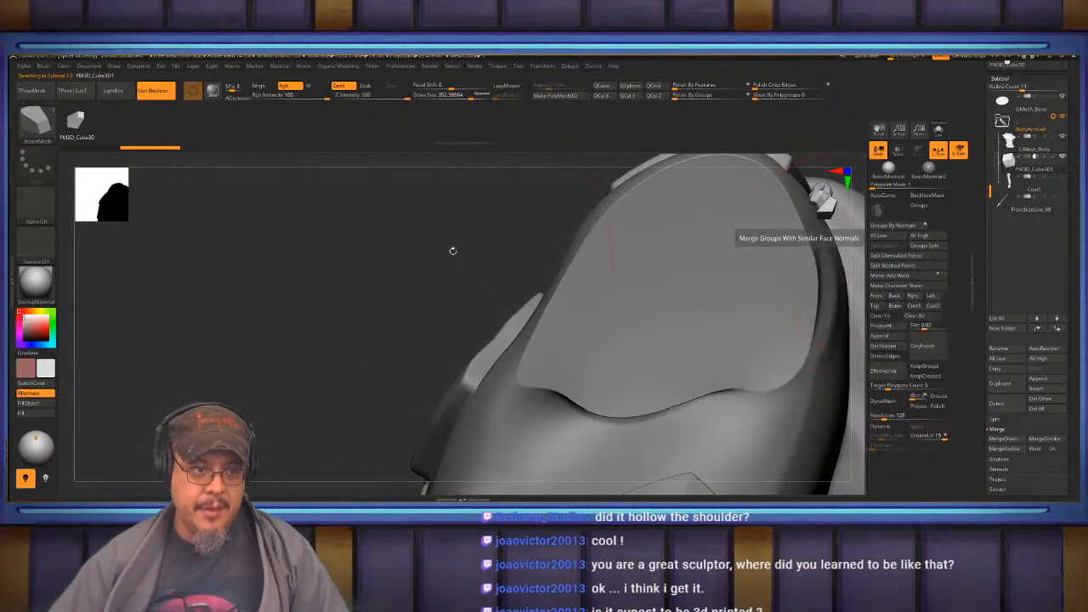
# Frame the character and scale up the subtraction cube around the coat's upper torso.
pyautogui.moveTo(384, 291); pyautogui.dragTo(536, 318)
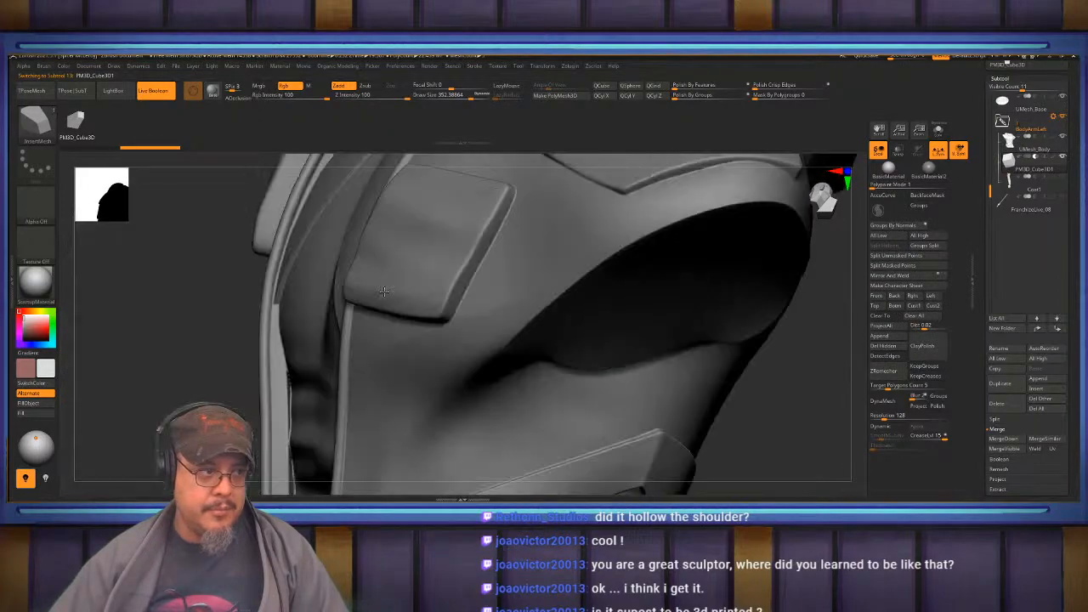
pyautogui.moveTo(681, 345); pyautogui.dragTo(736, 448)
pyautogui.press('f')
pyautogui.press('w')
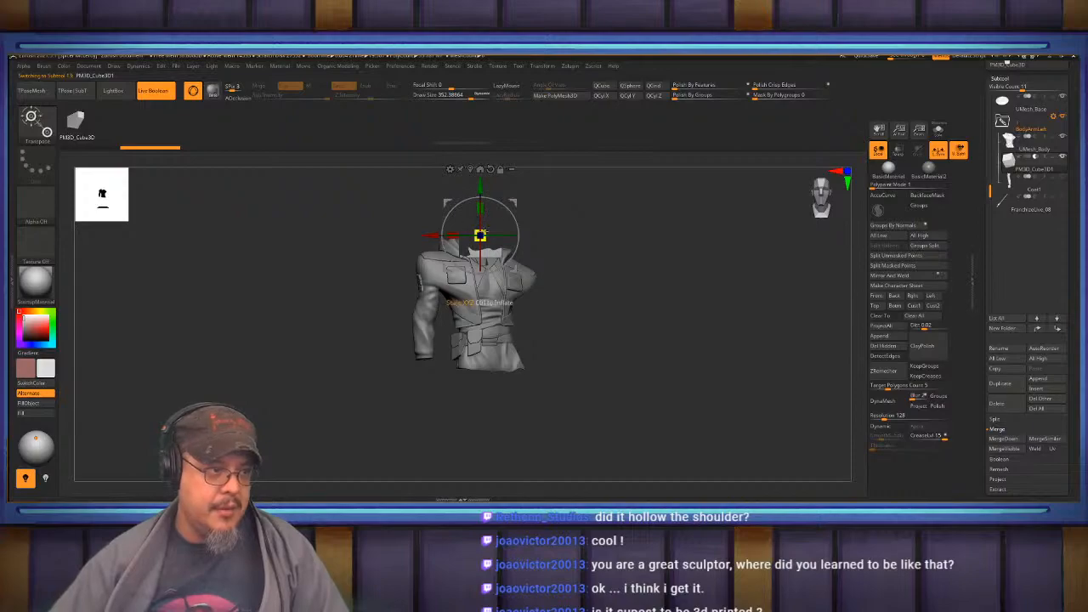
pyautogui.moveTo(483, 234)
pyautogui.mouseDown()
pyautogui.moveTo(601, 213)
pyautogui.moveTo(670, 289)
pyautogui.mouseUp()
pyautogui.press('q')
pyautogui.press('w')
pyautogui.moveTo(470, 197); pyautogui.dragTo(466, 184)
# Adjust the cube's height and size to cut away the upper torso, and inspect the waist cross-section and right arm's peg.
pyautogui.moveTo(619, 277); pyautogui.dragTo(606, 312)
pyautogui.keyDown('alt'); pyautogui.moveTo(605, 311); pyautogui.dragTo(643, 238); pyautogui.keyUp('alt')
pyautogui.moveTo(482, 214); pyautogui.dragTo(478, 240)
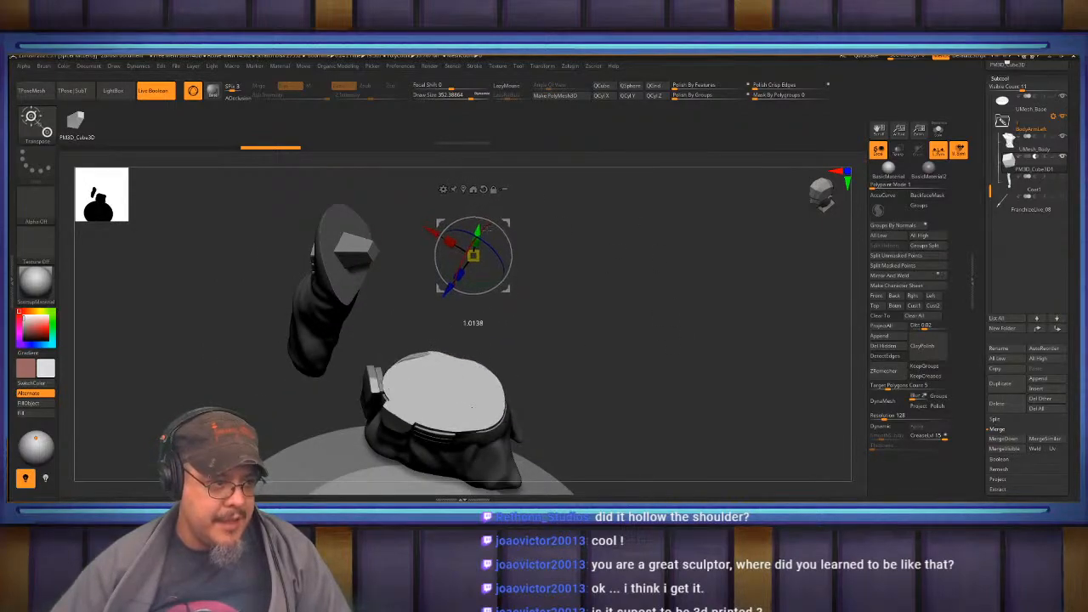
pyautogui.moveTo(494, 240)
pyautogui.mouseDown()
pyautogui.moveTo(489, 259)
pyautogui.moveTo(490, 236)
pyautogui.mouseUp()
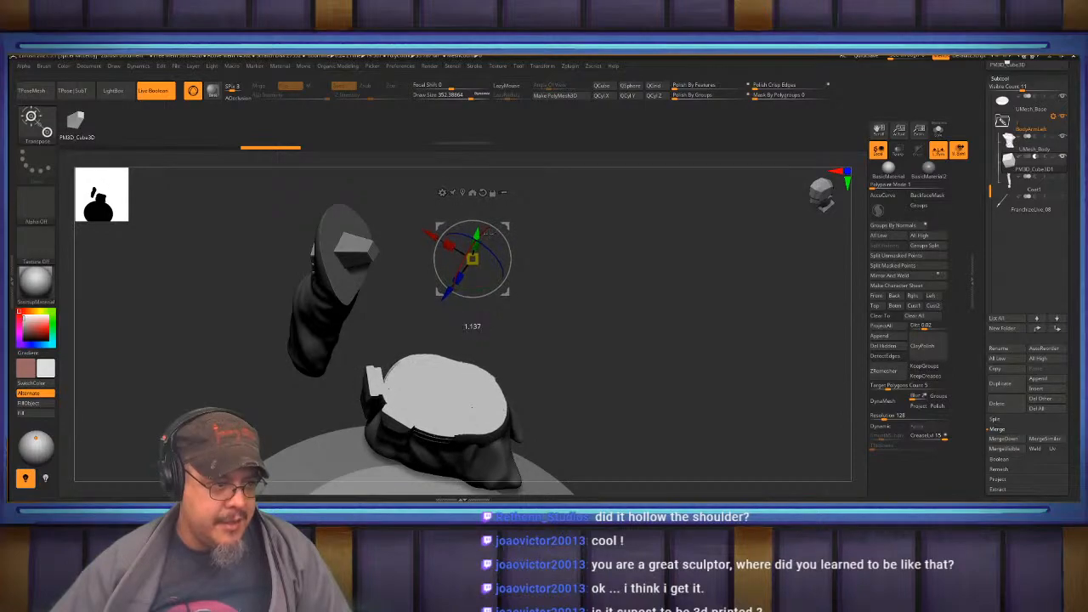
pyautogui.moveTo(488, 232); pyautogui.dragTo(600, 303)
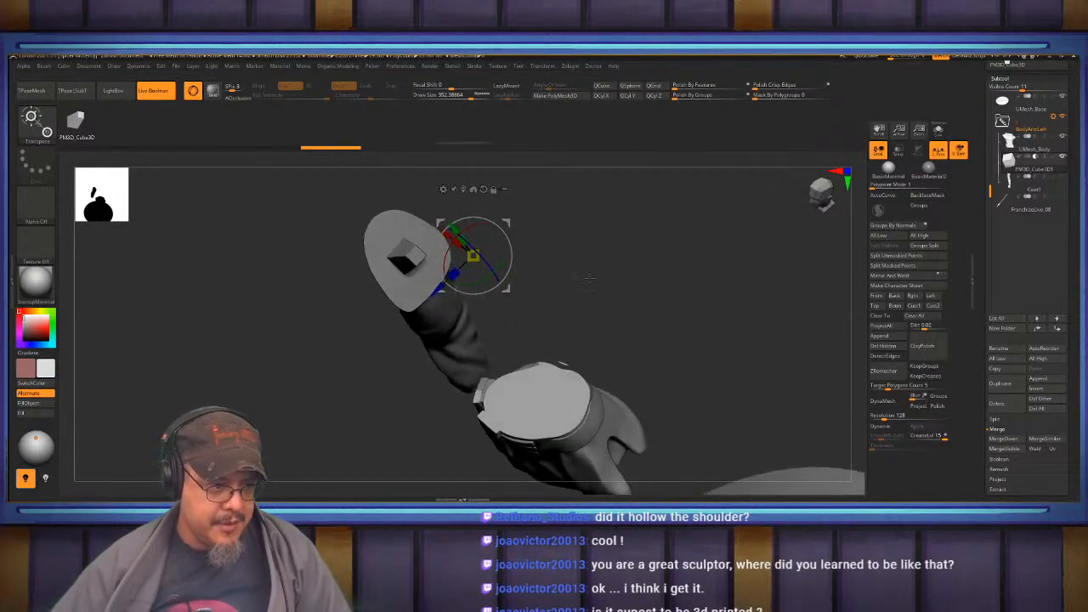
pyautogui.moveTo(450, 226); pyautogui.dragTo(446, 221)
pyautogui.press('q')
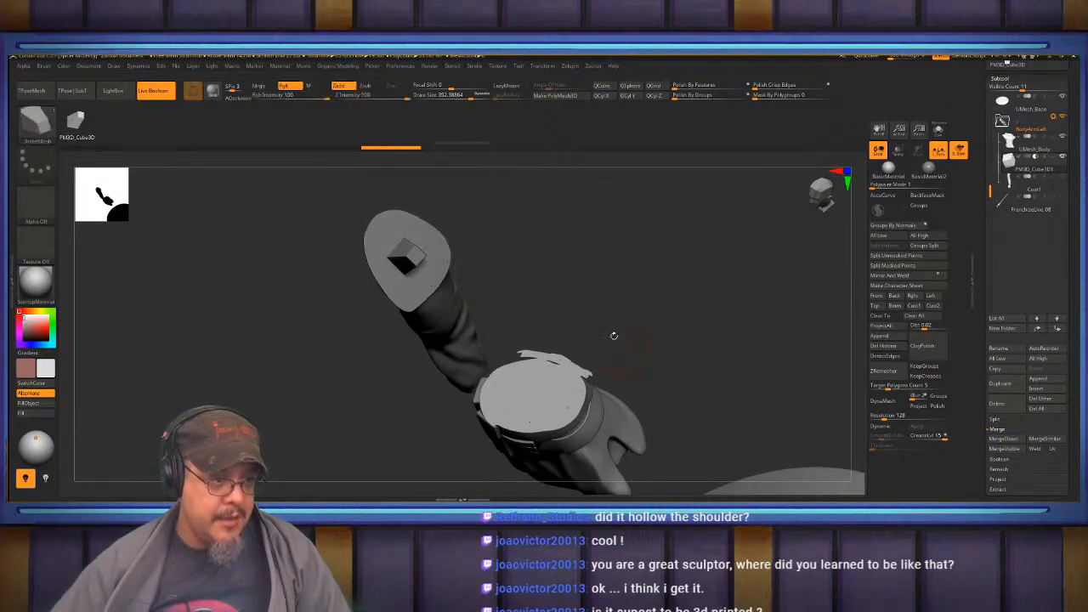
pyautogui.keyDown('alt'); pyautogui.moveTo(634, 333); pyautogui.dragTo(715, 329); pyautogui.keyUp('alt')
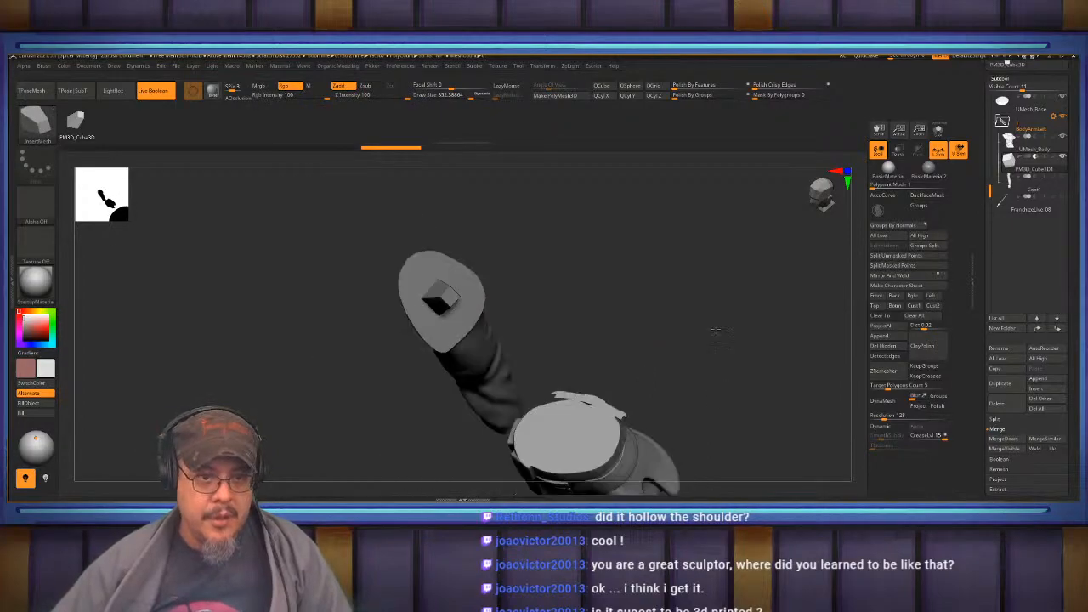
pyautogui.moveTo(714, 286); pyautogui.dragTo(645, 401)
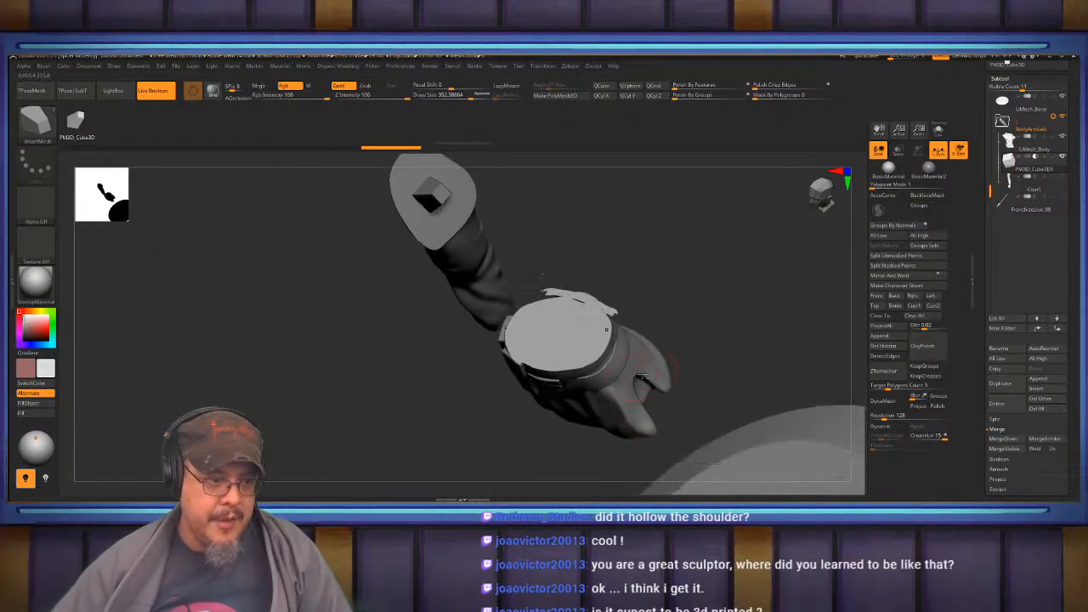
# Make the UMesh_Body subtool active and choose the Inflate brush.
pyautogui.keyDown('alt'); pyautogui.click(648, 363); pyautogui.keyUp('alt')
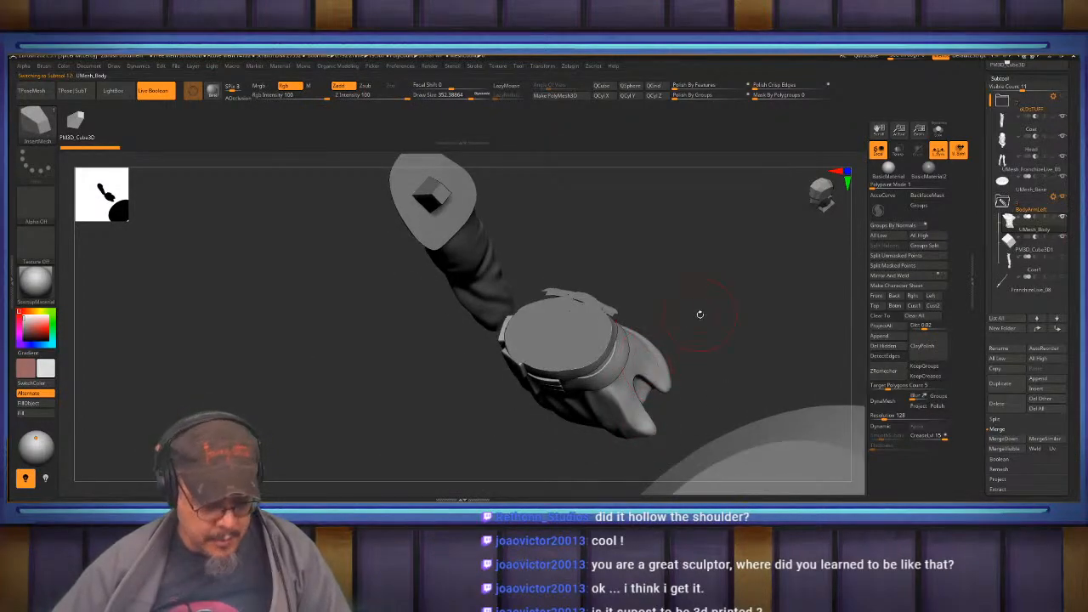
pyautogui.press('b')
pyautogui.press('i')
pyautogui.press('n')
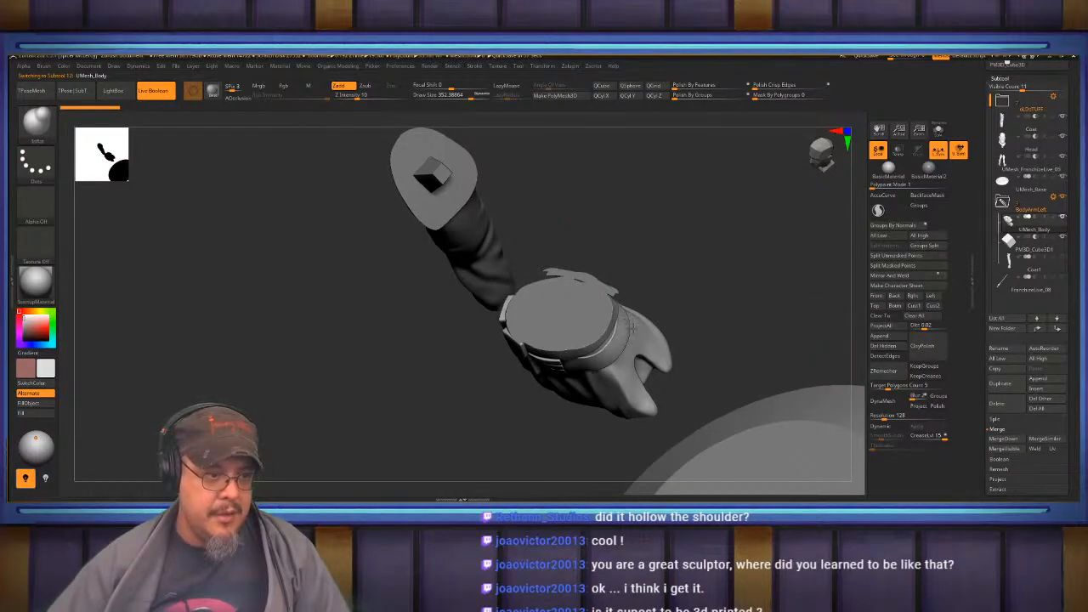
# Toggle the visibility of the PM3D_Cube3D1 cutter and examine the cross-section through the body's waist.
pyautogui.keyDown('ctrl'); pyautogui.moveTo(636, 329); pyautogui.dragTo(814, 282, button='right'); pyautogui.keyUp('ctrl')
pyautogui.keyDown('ctrl'); pyautogui.moveTo(636, 328); pyautogui.dragTo(765, 289, button='right'); pyautogui.keyUp('ctrl')
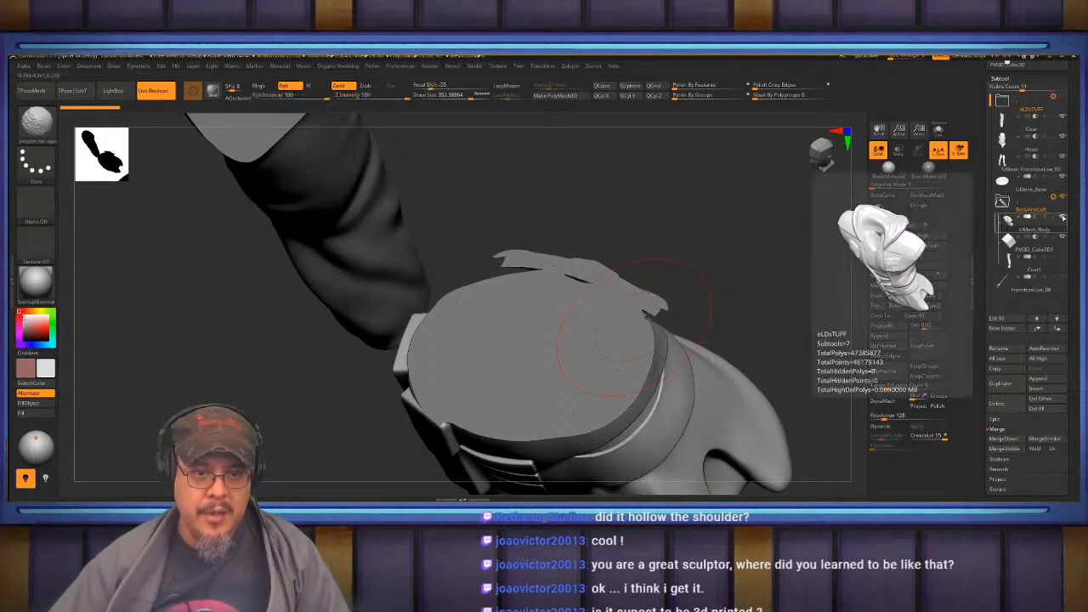
pyautogui.click(1063, 219)
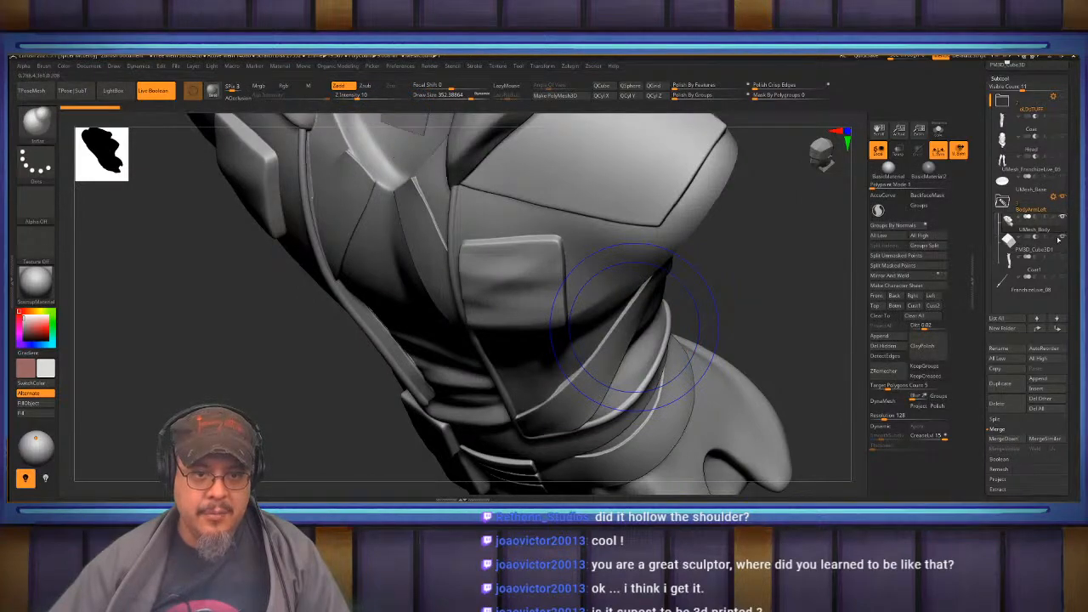
pyautogui.keyDown('ctrl'); pyautogui.keyDown('shift'); pyautogui.click(668, 309); pyautogui.keyUp('shift'); pyautogui.keyUp('ctrl')
pyautogui.moveTo(629, 361); pyautogui.dragTo(566, 269, button='right')
pyautogui.press('b')
pyautogui.click(559, 278)
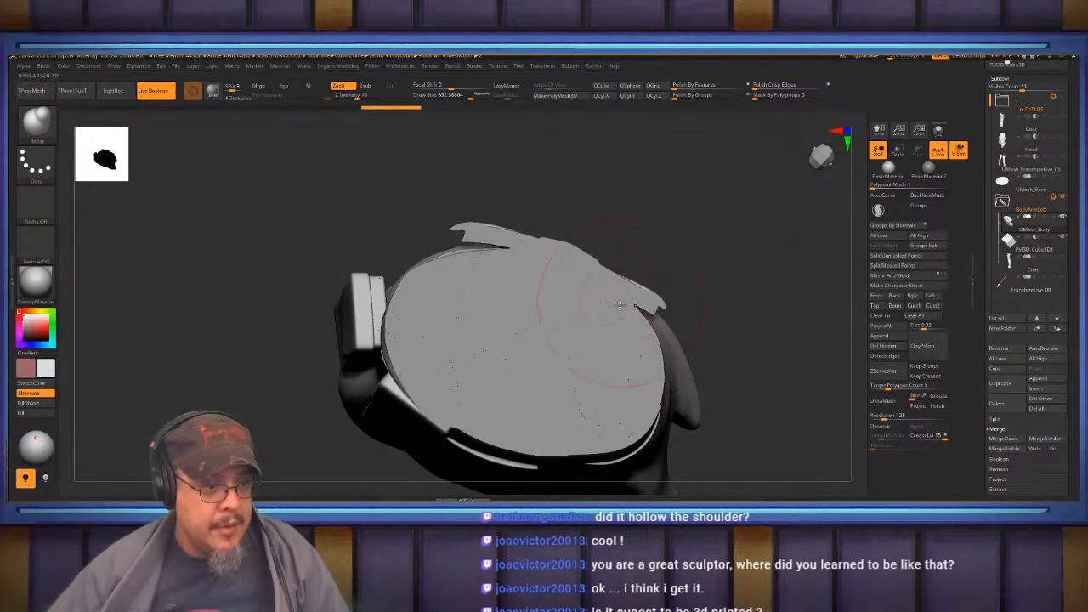
# Select the PM3D_Cube3D1 cutter and move it slightly upward so the live boolean slices the torso higher.
pyautogui.moveTo(770, 276); pyautogui.dragTo(721, 276)
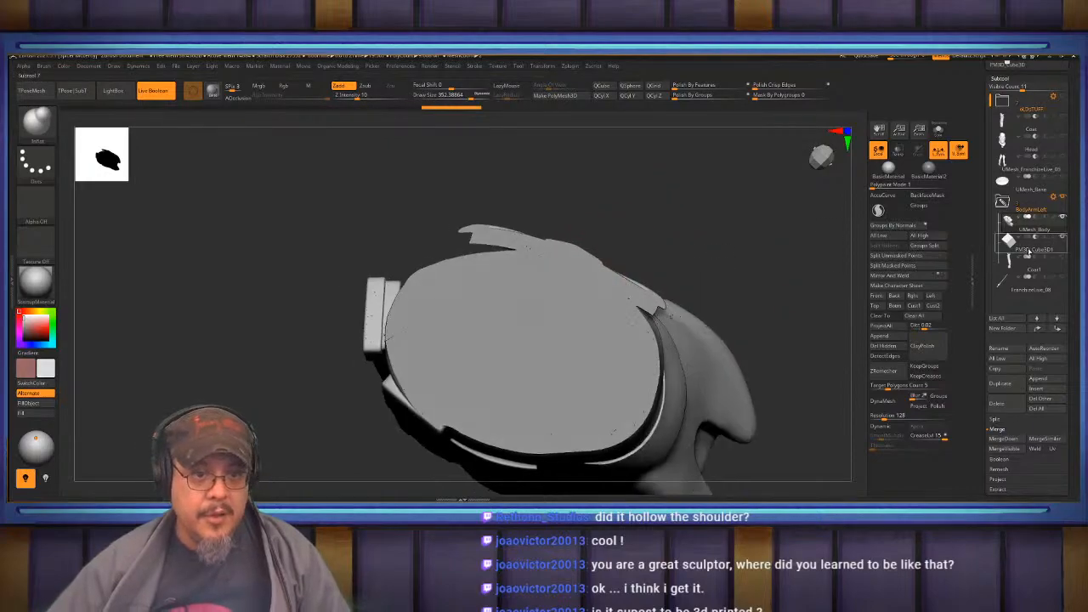
pyautogui.press('w')
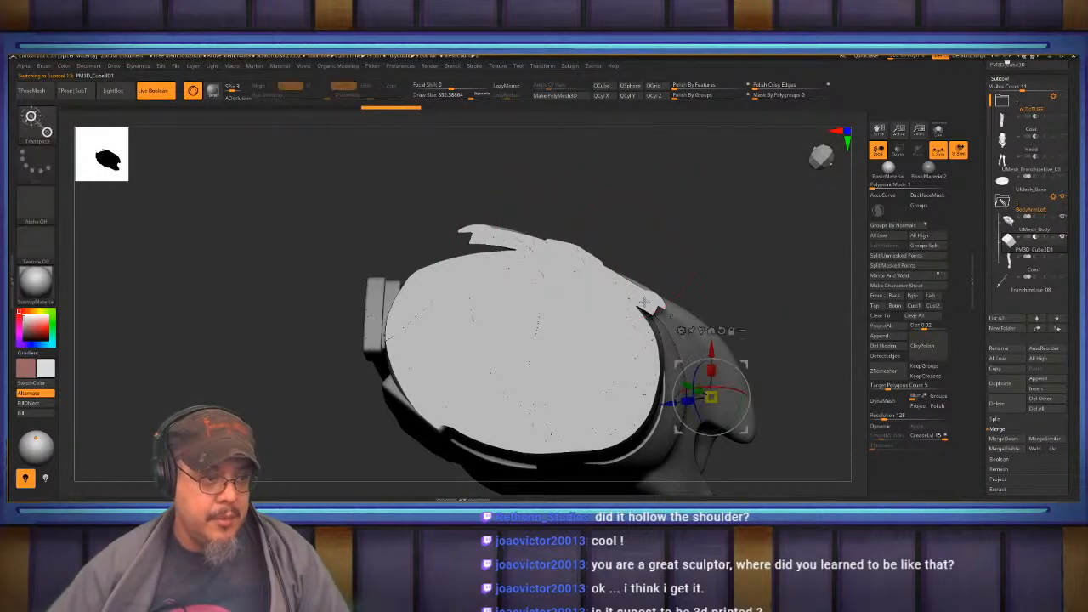
pyautogui.moveTo(685, 388); pyautogui.dragTo(680, 387)
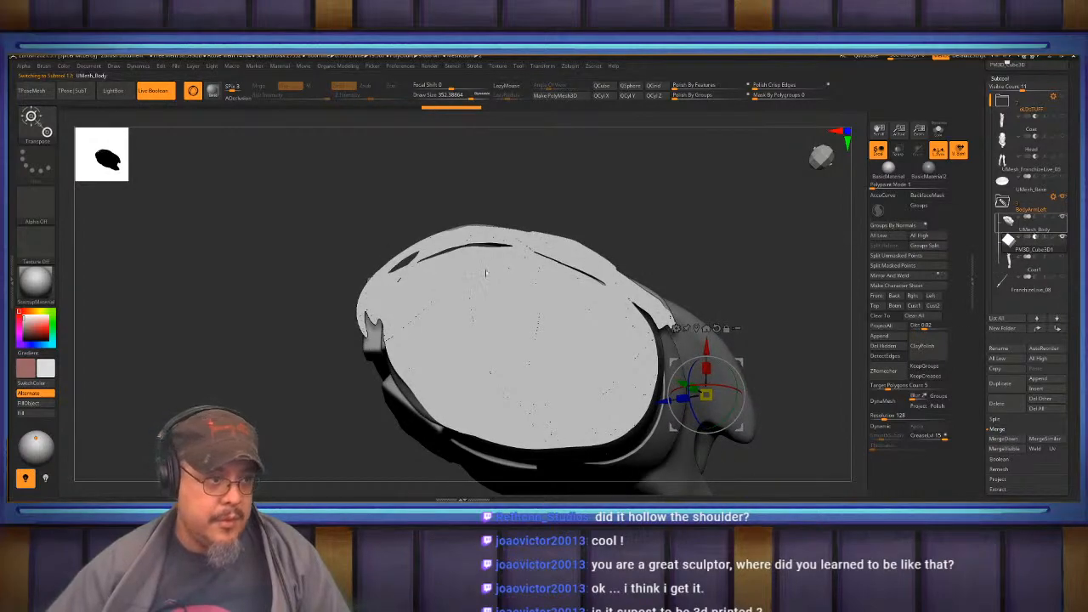
# Inflate UMesh_Body around the gaps along the rim of the cross-section until the overlapping layers merge.
pyautogui.keyDown('alt'); pyautogui.click(449, 274); pyautogui.keyUp('alt')
pyautogui.press('q')
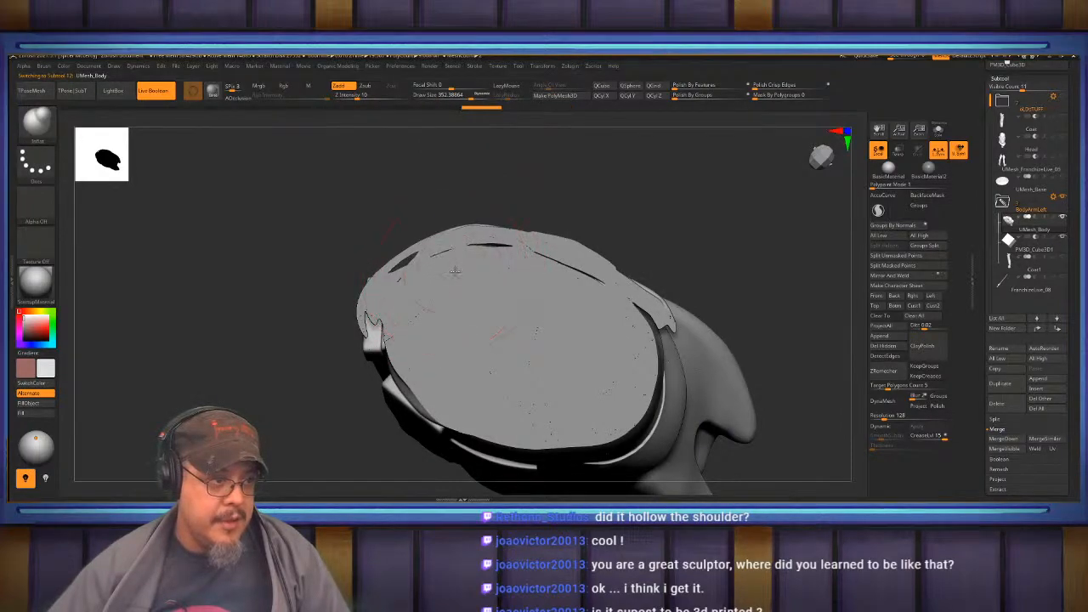
pyautogui.moveTo(698, 241); pyautogui.dragTo(672, 236)
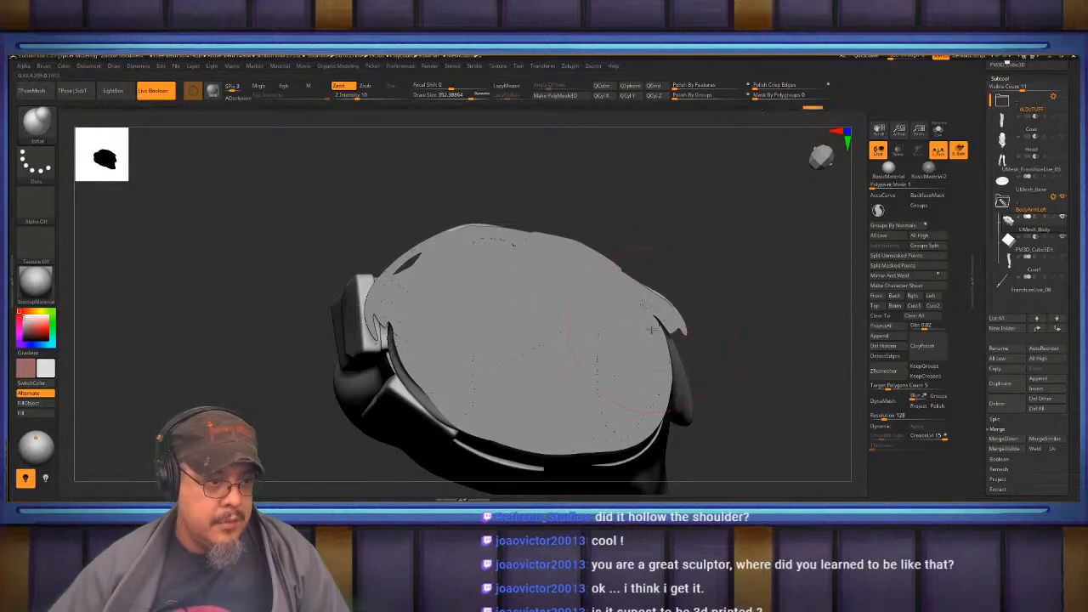
pyautogui.moveTo(750, 305)
pyautogui.mouseDown()
pyautogui.moveTo(686, 266)
pyautogui.moveTo(716, 275)
pyautogui.moveTo(646, 310)
pyautogui.mouseUp()
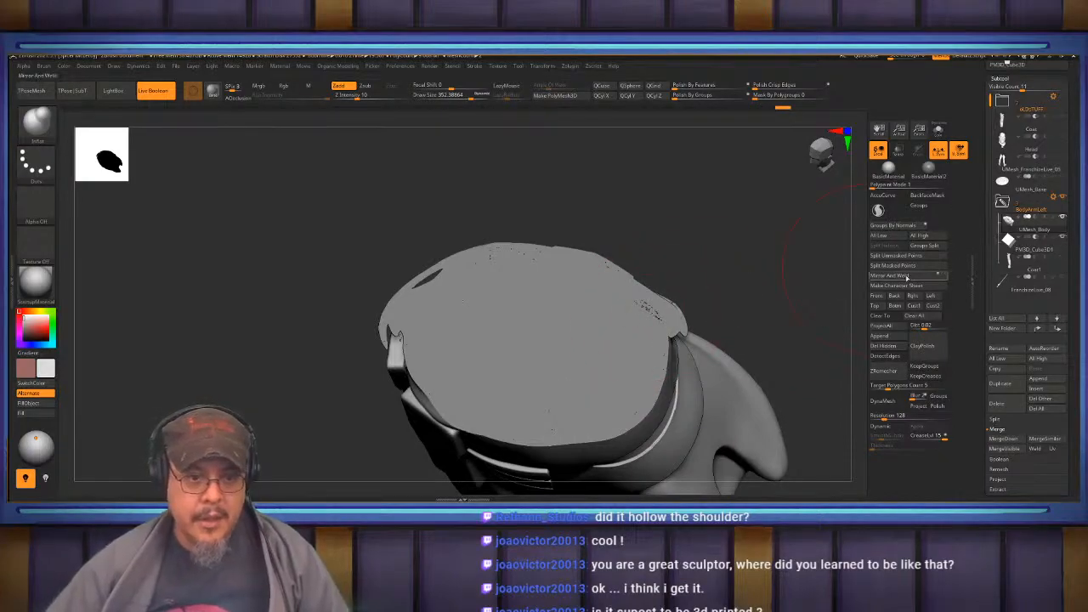
# Reset the orientation of the PM3D_Cube3D1 cutter's gizmo and shift the cutter about -0.17 along Y to raise the cut.
pyautogui.click(1039, 249)
pyautogui.press('w')
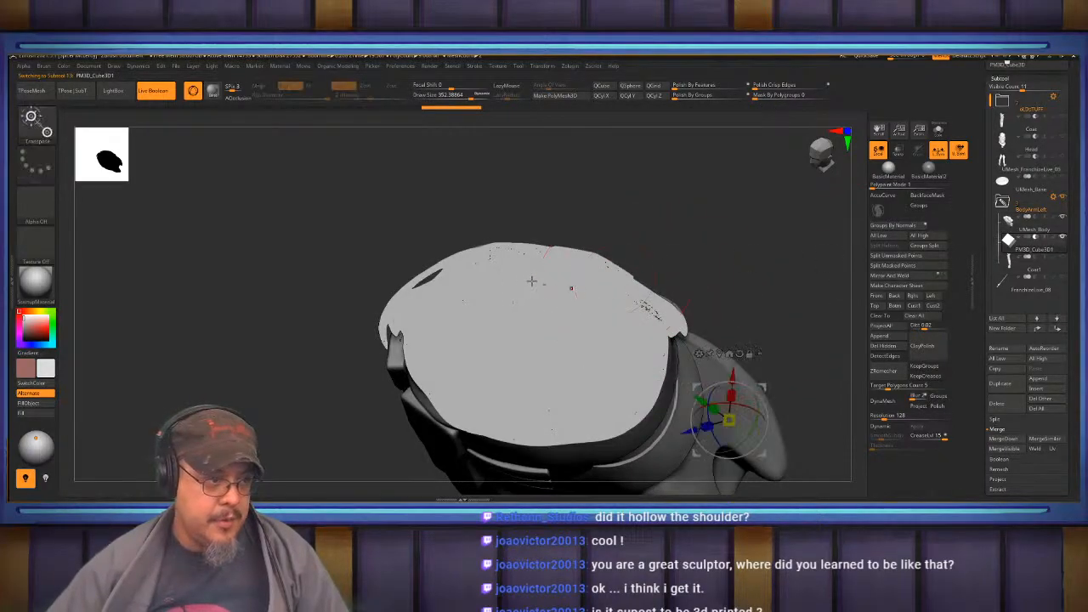
pyautogui.press('q')
pyautogui.moveTo(713, 294)
pyautogui.mouseDown()
pyautogui.moveTo(687, 250)
pyautogui.moveTo(690, 231)
pyautogui.moveTo(498, 267)
pyautogui.mouseUp()
pyautogui.moveTo(715, 255)
pyautogui.keyDown('alt'); pyautogui.mouseDown()
pyautogui.moveTo(734, 263)
pyautogui.moveTo(610, 306)
pyautogui.moveTo(701, 266)
pyautogui.moveTo(605, 275)
pyautogui.moveTo(636, 259)
pyautogui.mouseUp(); pyautogui.keyUp('alt')
pyautogui.press('w')
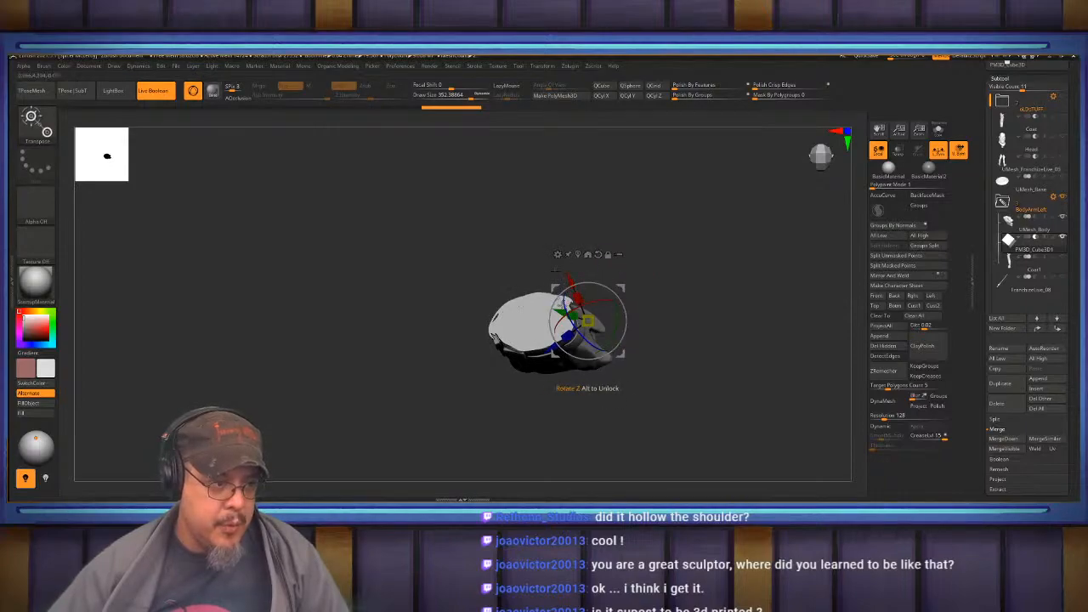
pyautogui.moveTo(554, 267); pyautogui.dragTo(667, 244)
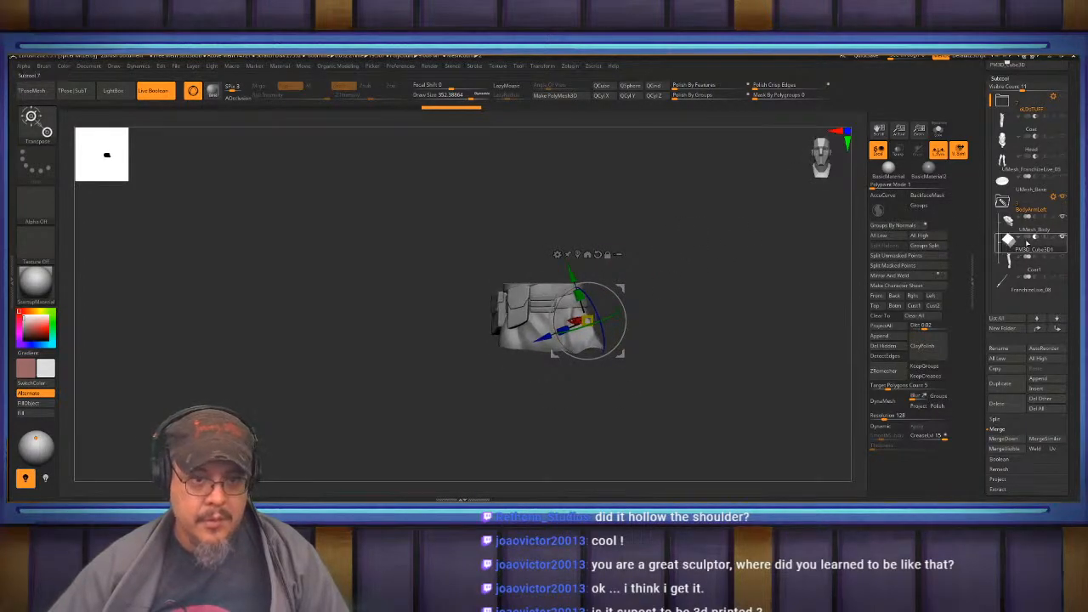
pyautogui.keyDown('alt'); pyautogui.click(598, 254); pyautogui.keyUp('alt')
pyautogui.moveTo(669, 256); pyautogui.dragTo(671, 295)
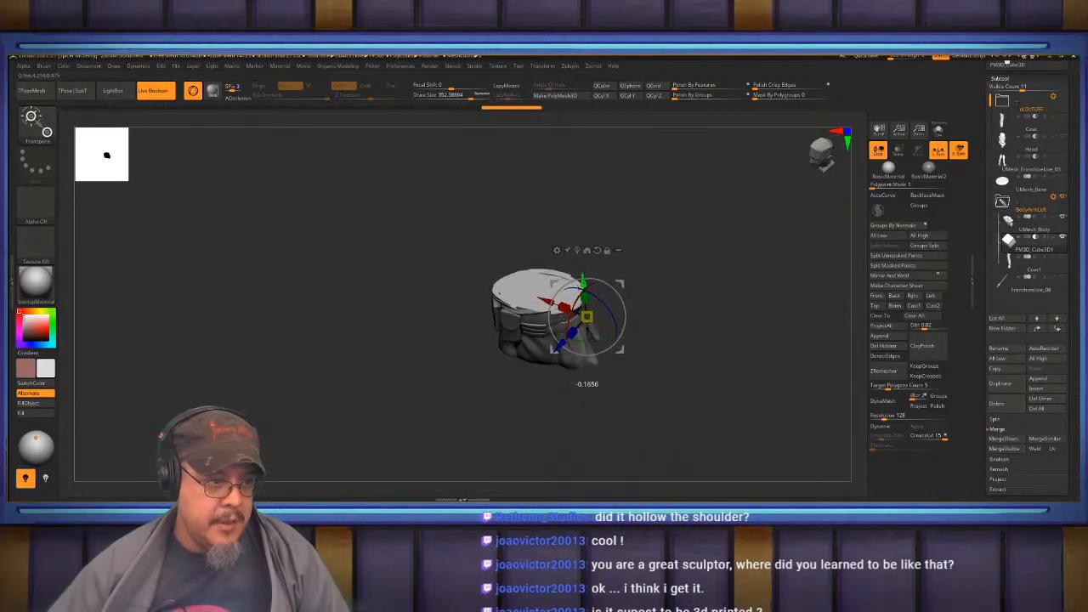
# Return to UMesh_Body and inflate the gaps at the back and side rims of the new cross-section.
pyautogui.press('q')
pyautogui.moveTo(701, 304)
pyautogui.keyDown('alt'); pyautogui.mouseDown()
pyautogui.moveTo(680, 274)
pyautogui.moveTo(682, 293)
pyautogui.mouseUp(); pyautogui.keyUp('alt')
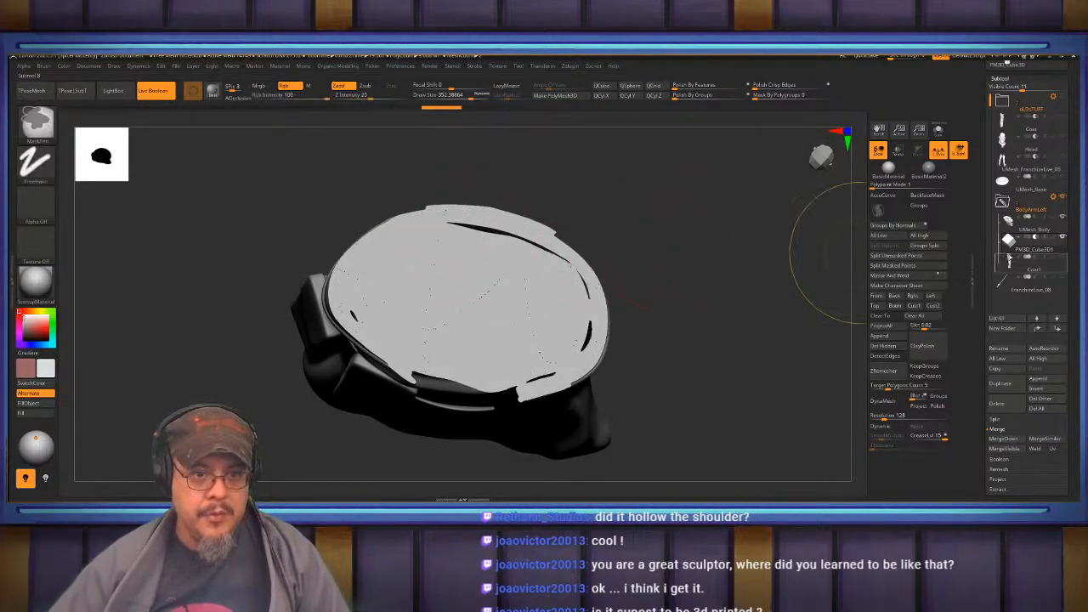
pyautogui.click(1033, 226)
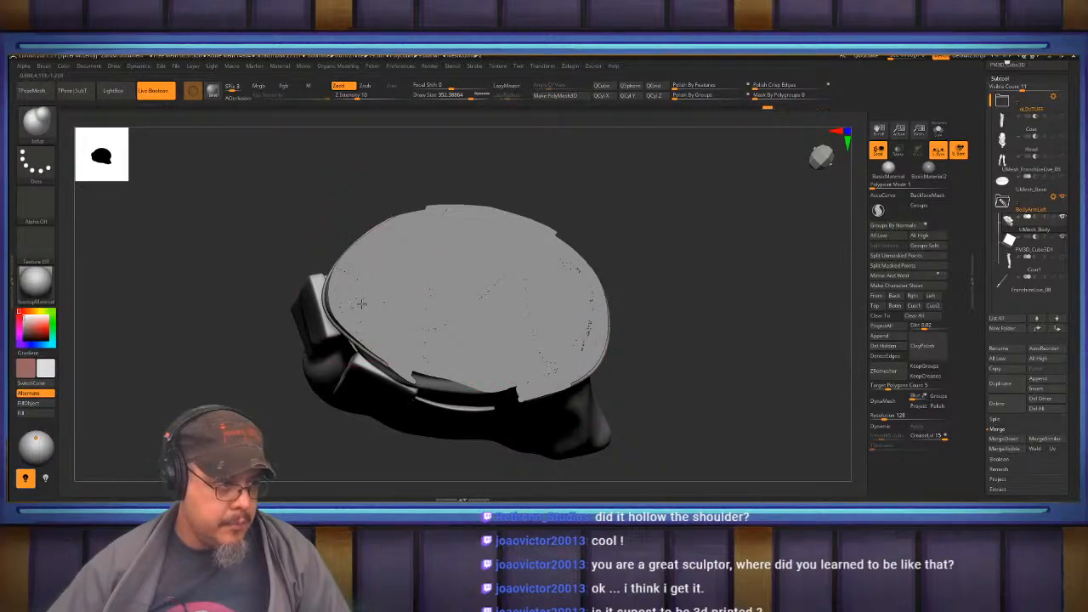
# Raise the PM3D_Cube3D1 cutter slightly along Y, and inflate UMesh_Body to close the long gap near the upper rim.
pyautogui.keyDown('alt'); pyautogui.click(459, 257); pyautogui.keyUp('alt')
pyautogui.press('w')
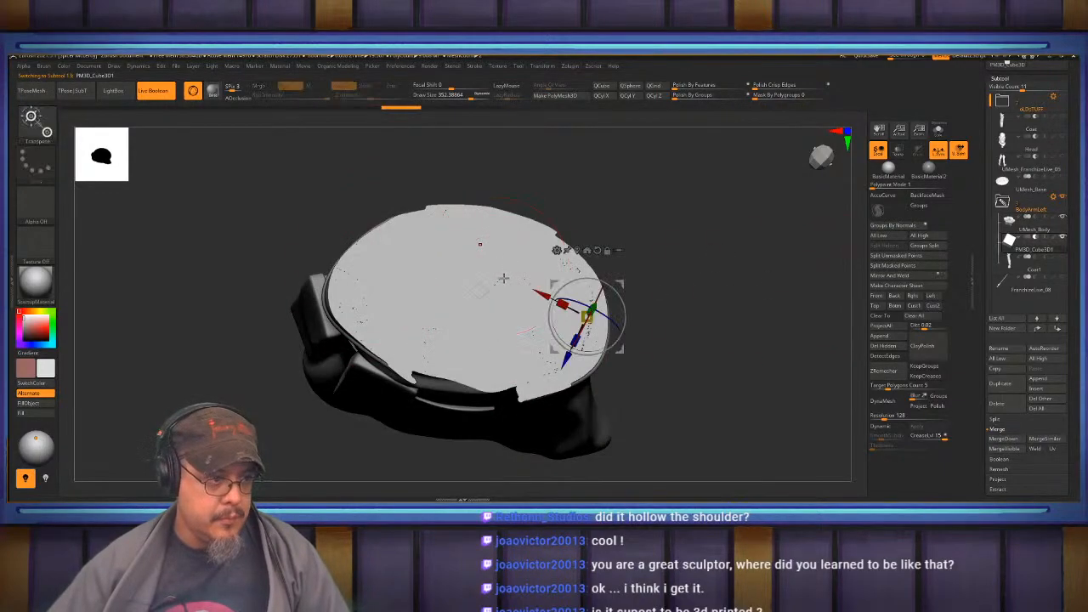
pyautogui.moveTo(594, 307); pyautogui.dragTo(597, 305)
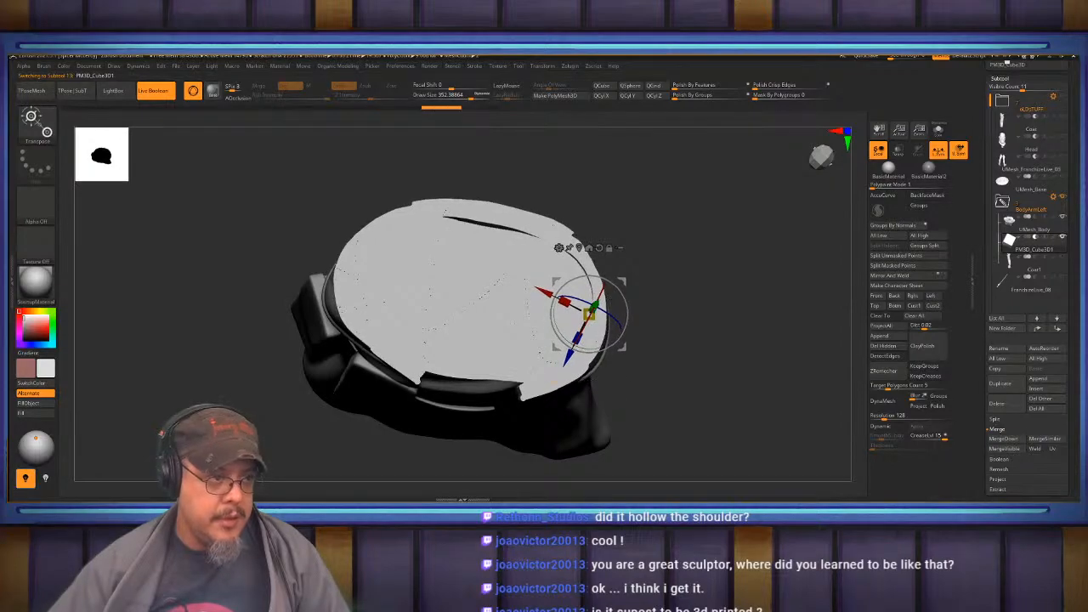
pyautogui.press('q')
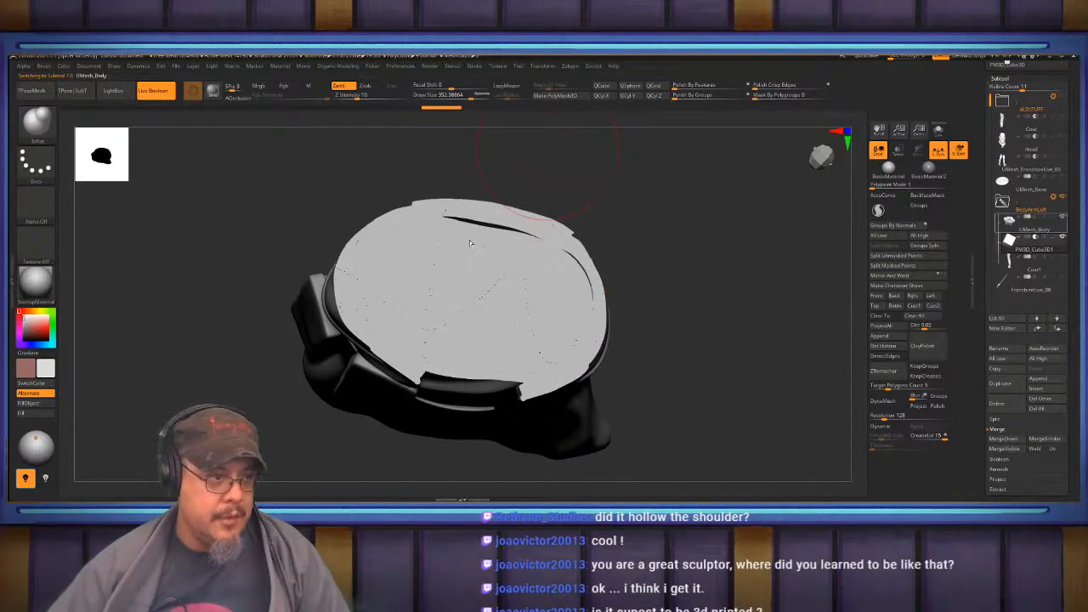
pyautogui.keyDown('alt'); pyautogui.click(460, 225); pyautogui.keyUp('alt')
pyautogui.moveTo(460, 226); pyautogui.dragTo(488, 232)
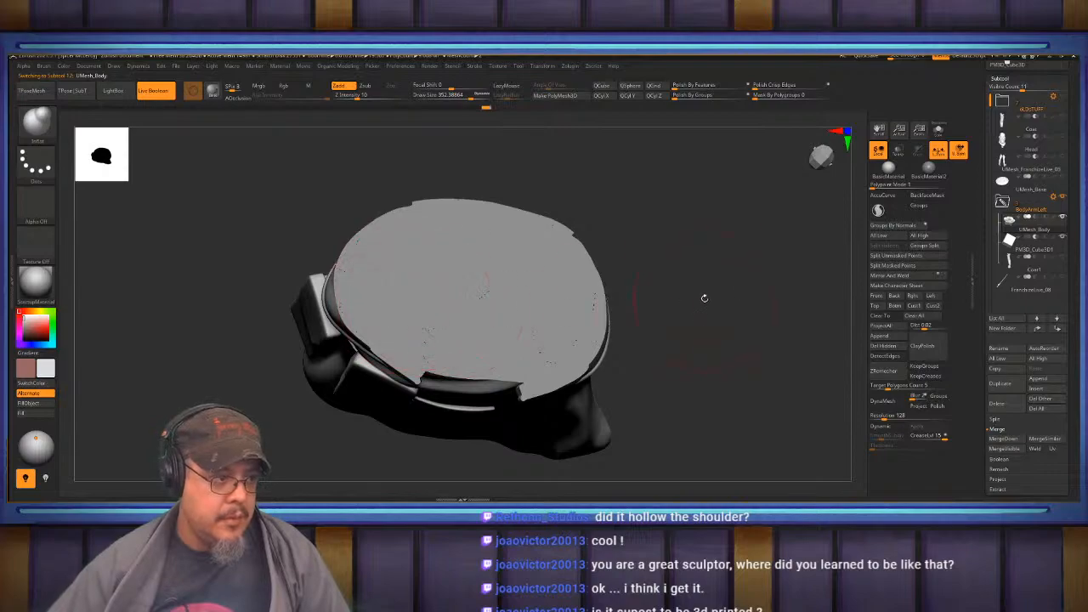
# Shift the PM3D_Cube3D1 cutter about -0.13 along Y and inflate UMesh_Body over the gaps this slice exposes.
pyautogui.press('w')
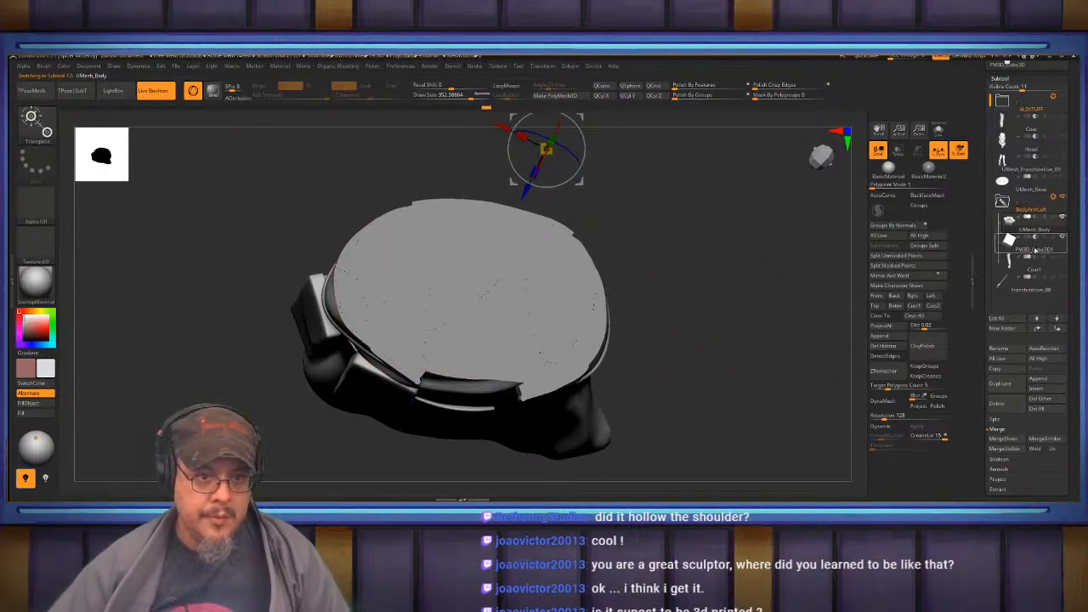
pyautogui.click(1029, 249)
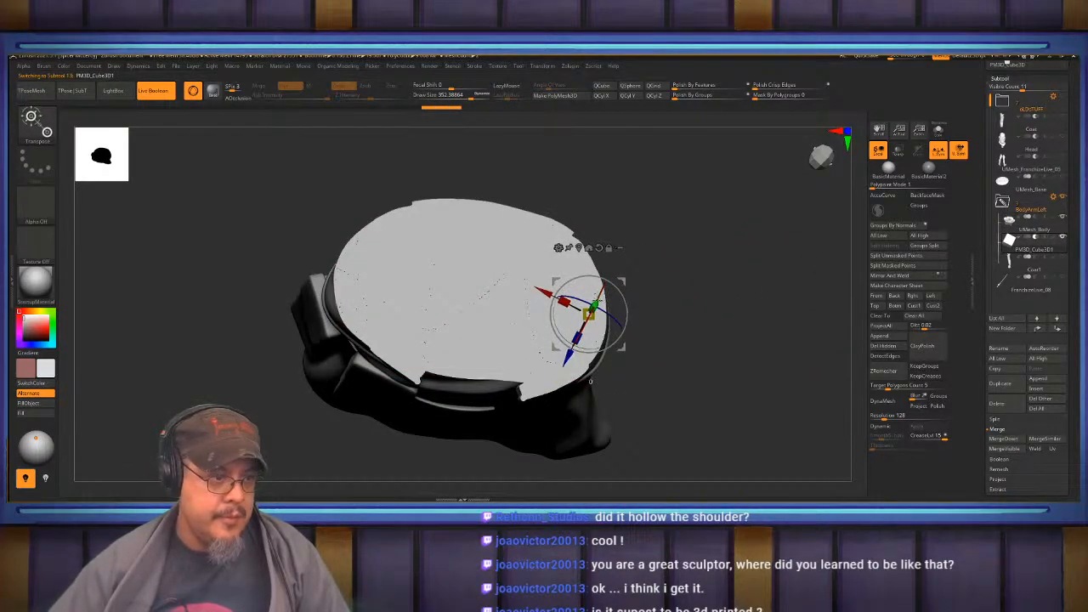
pyautogui.moveTo(598, 303); pyautogui.dragTo(600, 298)
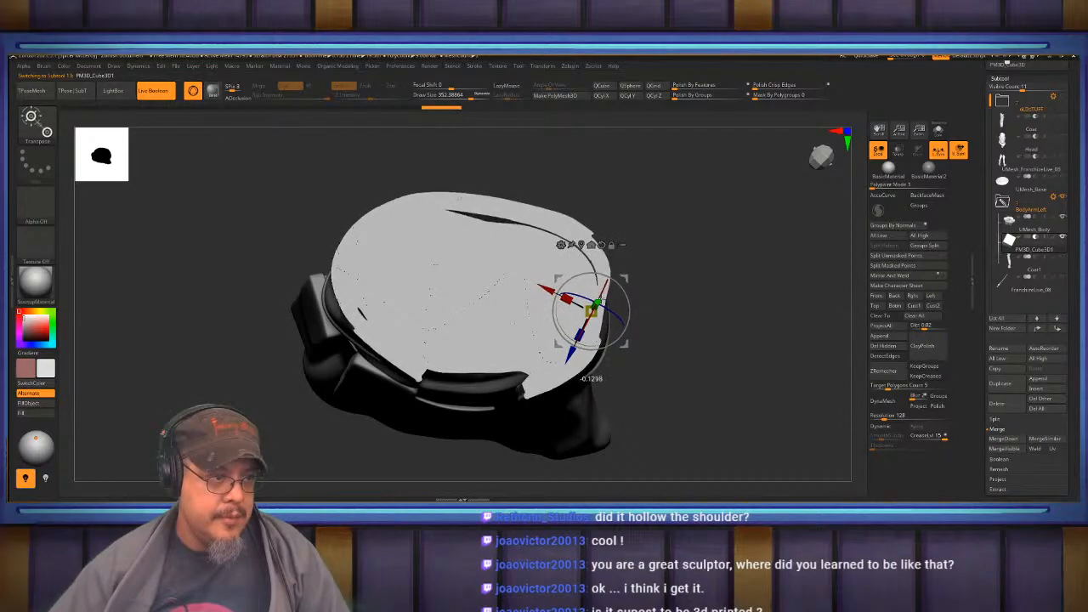
pyautogui.press('q')
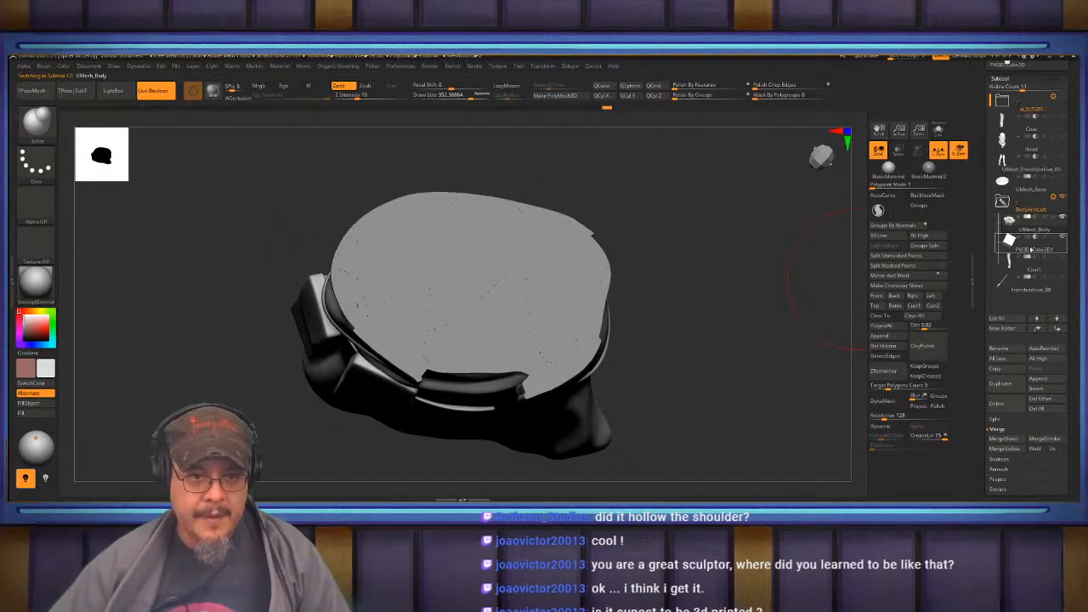
# Shift the PM3D_Cube3D1 cutter about -0.19 along Y to slice the torso higher.
pyautogui.click(1010, 242)
pyautogui.press('w')
pyautogui.moveTo(591, 375); pyautogui.dragTo(593, 370)
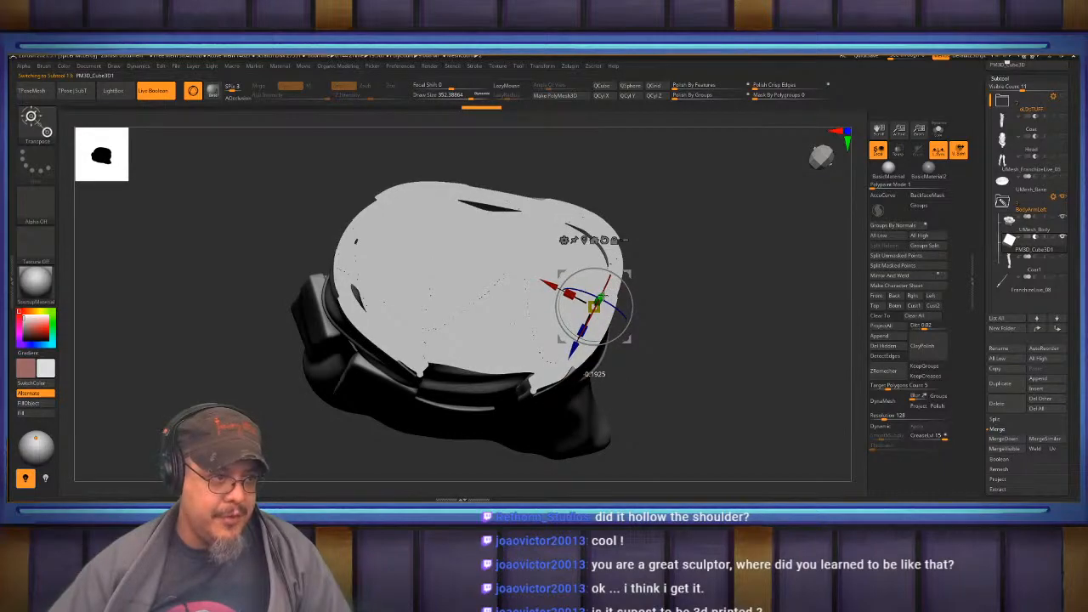
# Inflate UMesh_Body at the upper, left and right rim gaps to fuse the clothing layers in this slice.
pyautogui.press('q')
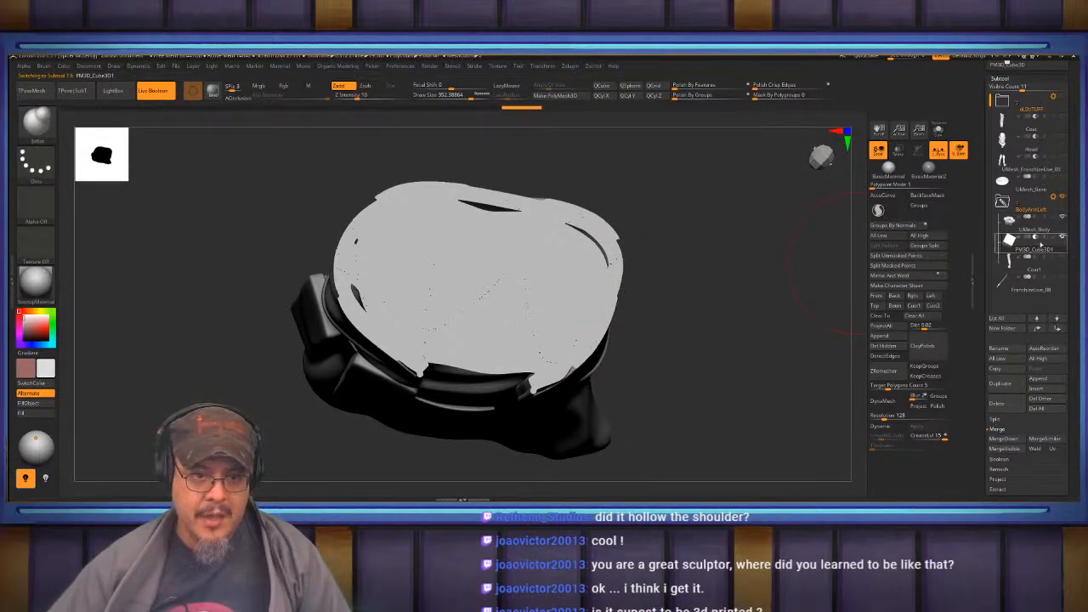
pyautogui.click(1027, 224)
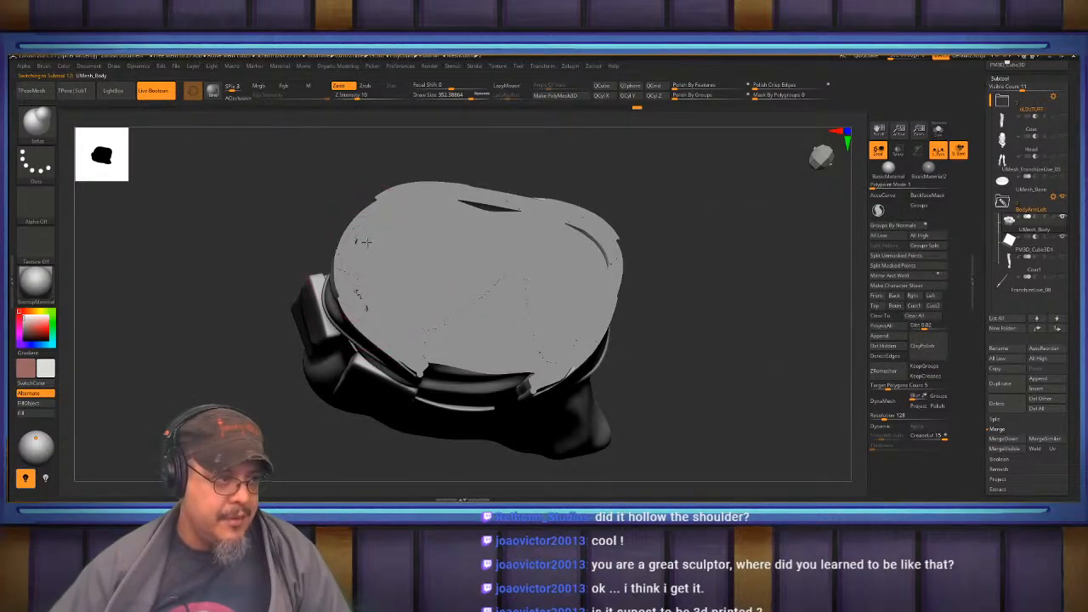
pyautogui.moveTo(497, 222)
pyautogui.mouseDown()
pyautogui.moveTo(509, 217)
pyautogui.moveTo(465, 211)
pyautogui.mouseUp()
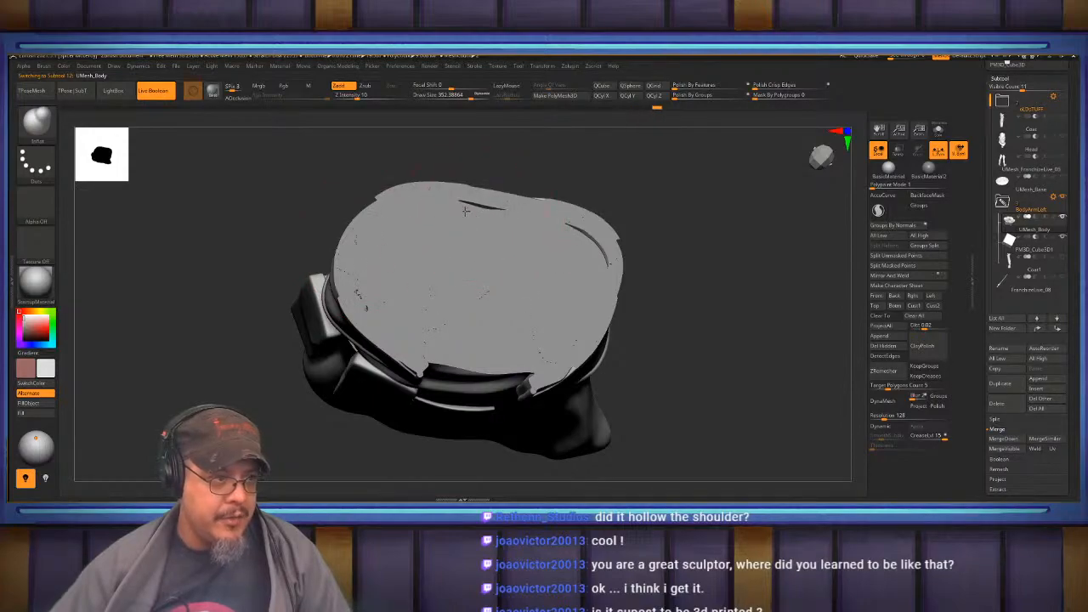
pyautogui.moveTo(585, 241); pyautogui.dragTo(600, 258)
pyautogui.moveTo(639, 306)
pyautogui.mouseDown()
pyautogui.moveTo(655, 304)
pyautogui.moveTo(675, 263)
pyautogui.moveTo(676, 292)
pyautogui.moveTo(666, 282)
pyautogui.mouseUp()
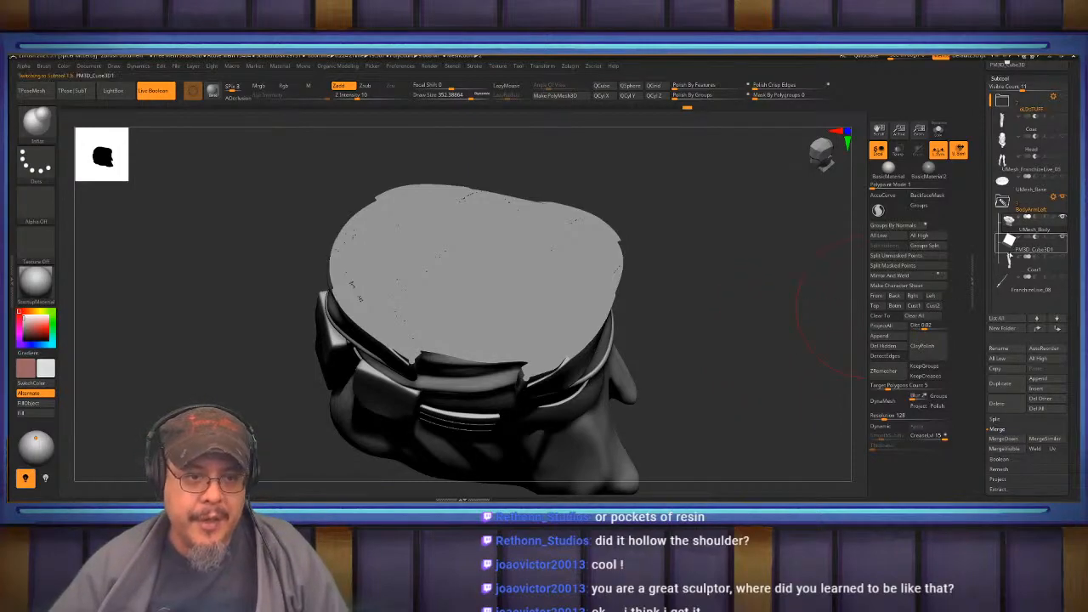
# Raise the PM3D_Cube3D1 cutter another small amount along Y and inflate UMesh_Body where the cross-section has gaps.
pyautogui.keyDown('alt'); pyautogui.click(622, 267); pyautogui.keyUp('alt')
pyautogui.press('w')
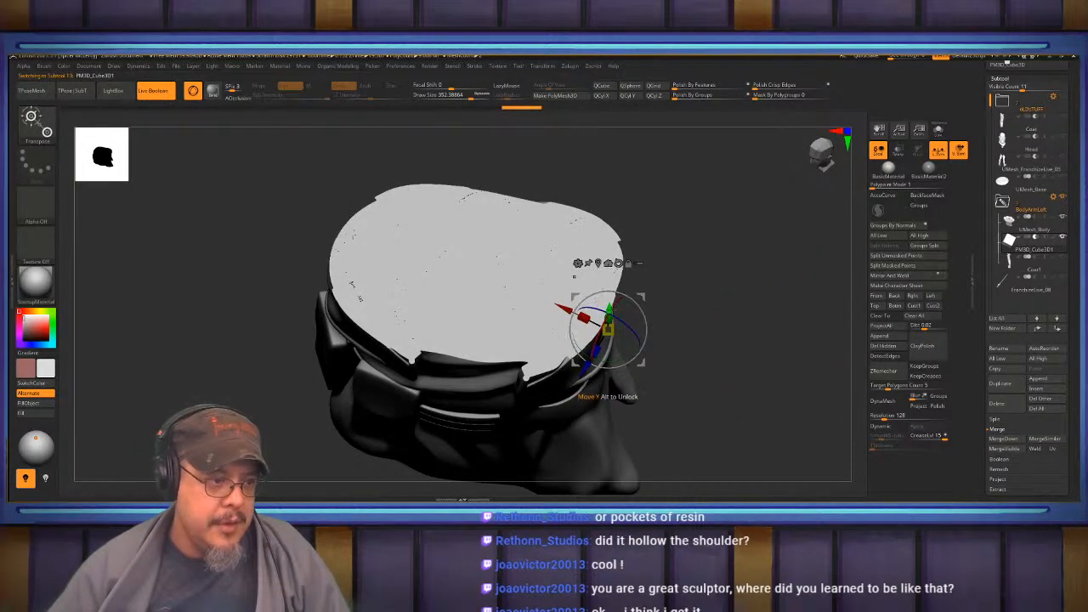
pyautogui.moveTo(609, 305); pyautogui.dragTo(619, 298)
pyautogui.press('q')
pyautogui.click(1033, 224)
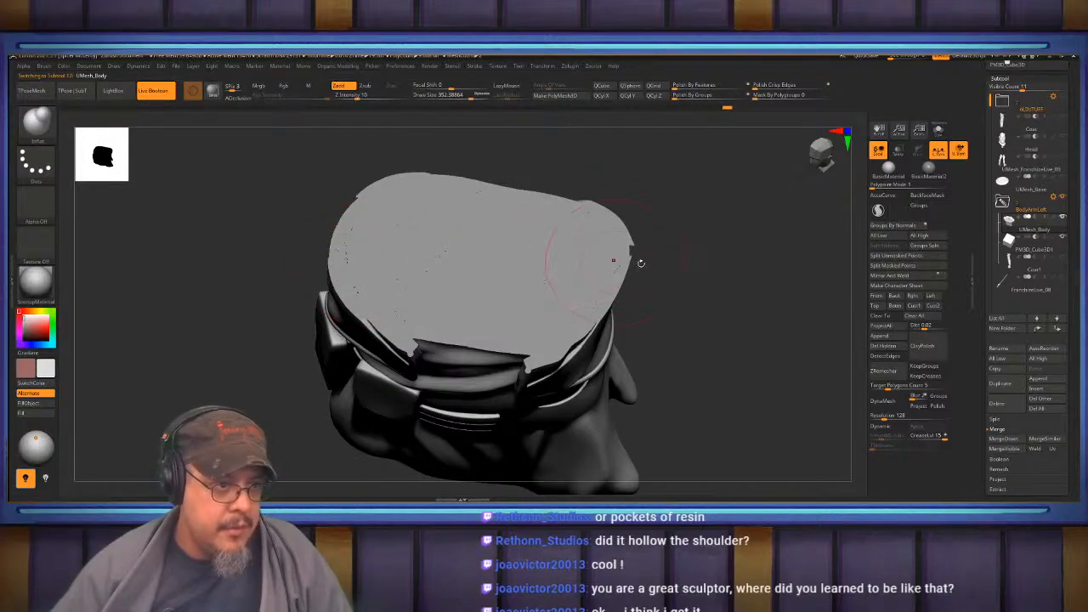
# Shift the PM3D_Cube3D1 cutter about -0.11 along Y and inflate UMesh_Body over the two side gaps.
pyautogui.press('w')
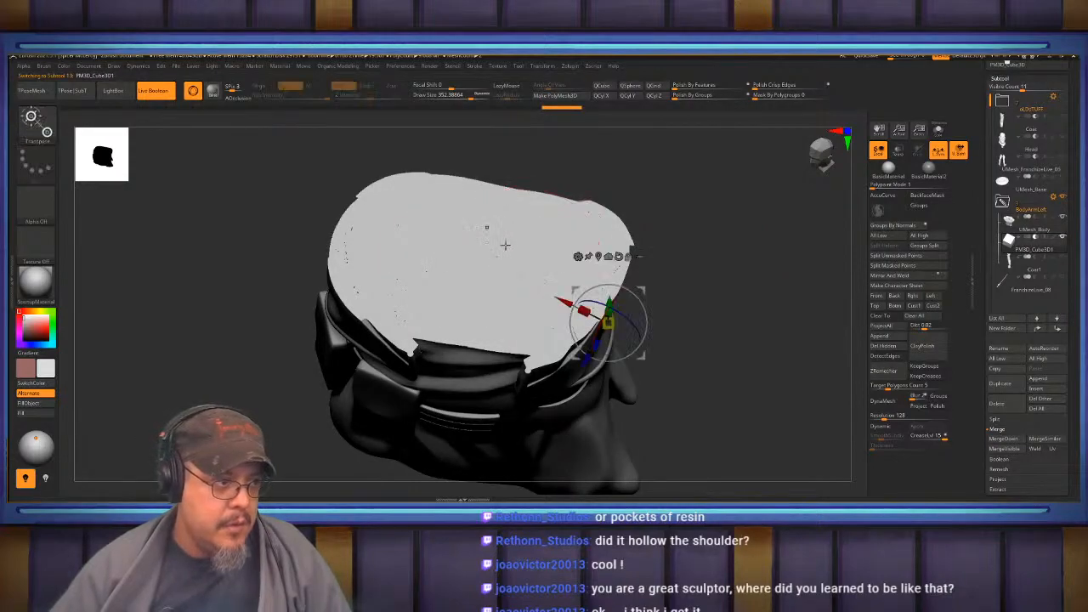
pyautogui.moveTo(610, 300); pyautogui.dragTo(608, 296)
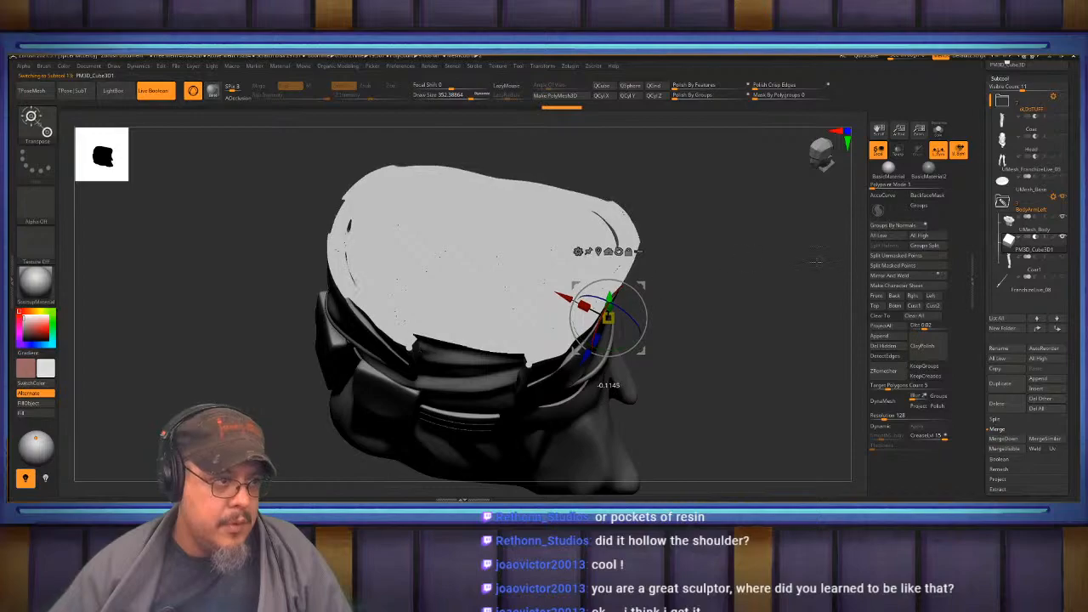
pyautogui.press('q')
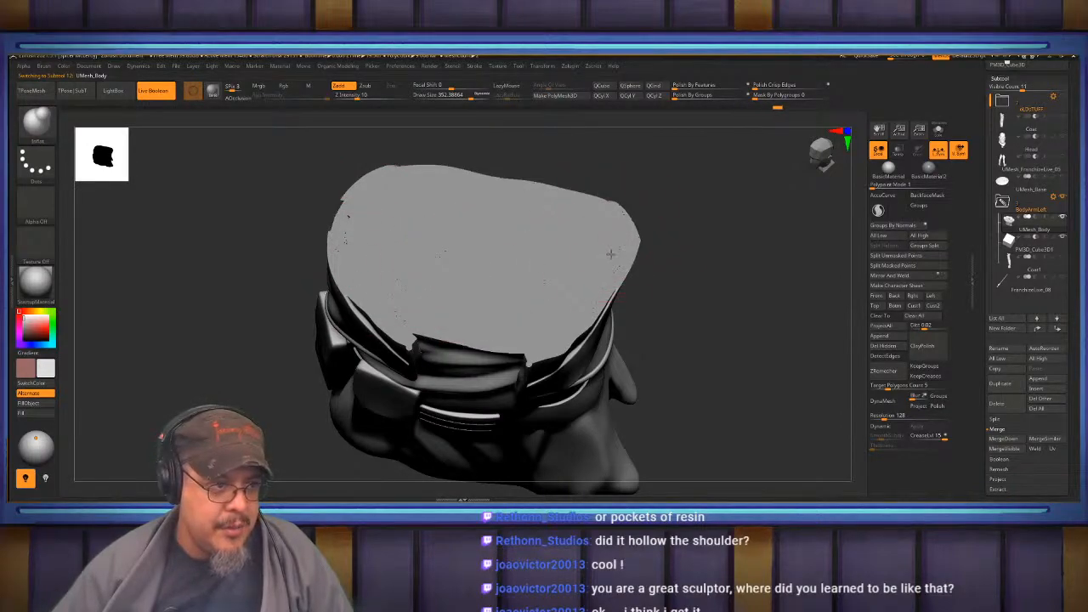
# Raise the PM3D_Cube3D1 cutter slightly along Y and inflate UMesh_Body over the two curved side gaps.
pyautogui.press('w')
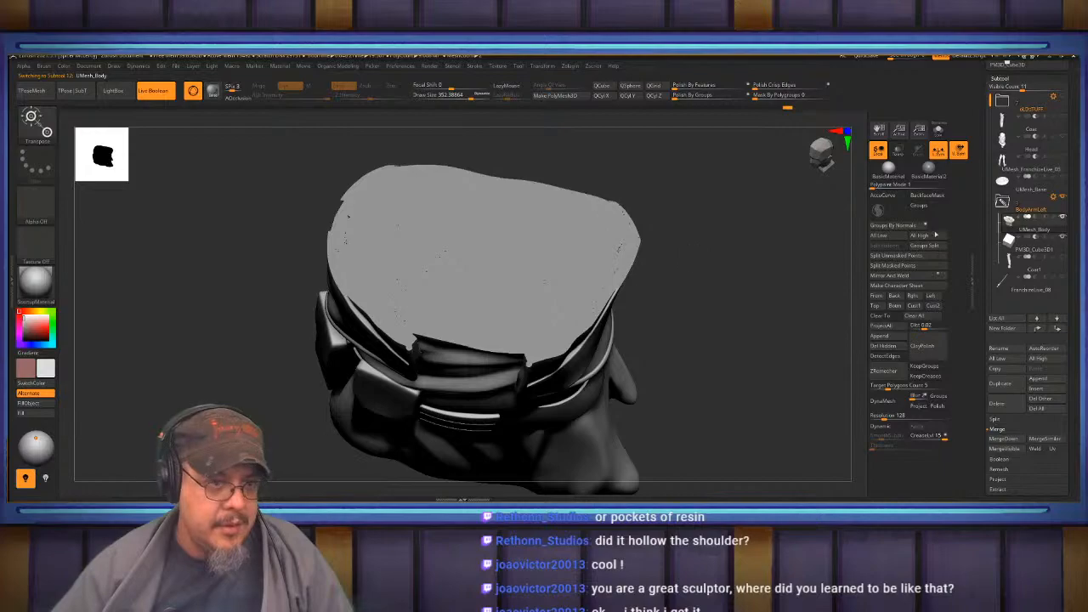
pyautogui.click(1027, 245)
pyautogui.moveTo(609, 298); pyautogui.dragTo(610, 290)
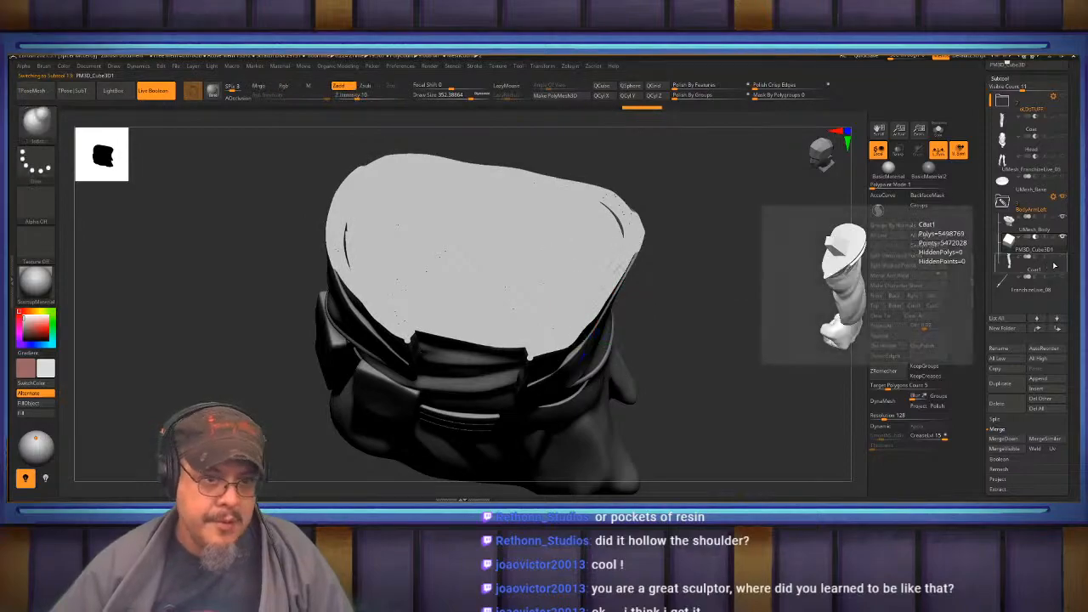
pyautogui.click(1028, 230)
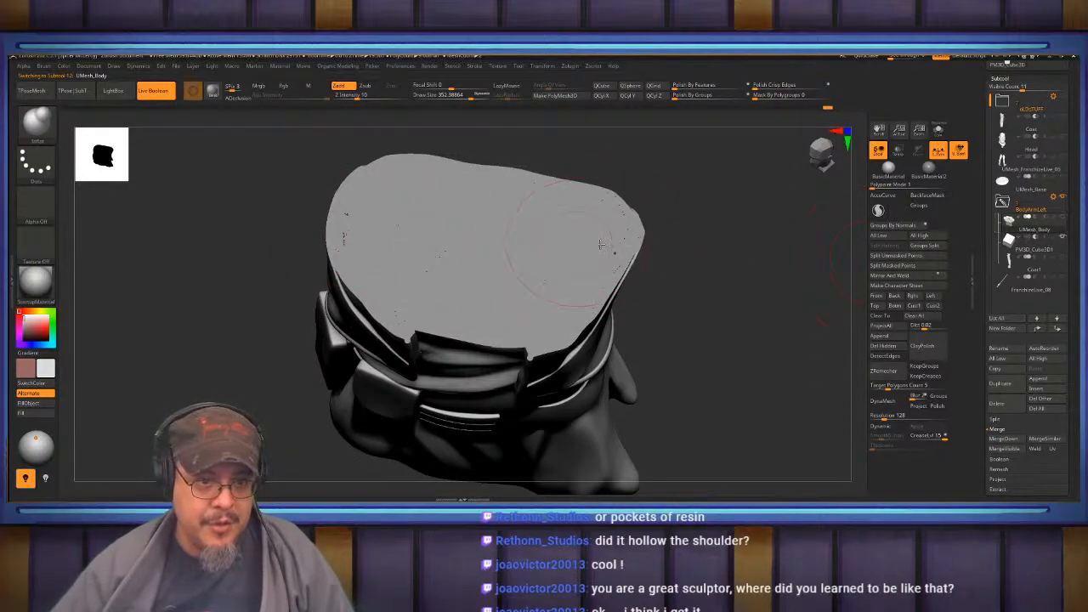
# Shift the PM3D_Cube3D1 cutter about -0.12 along Y and inflate UMesh_Body over the thin gaps near both sides.
pyautogui.click(1035, 249)
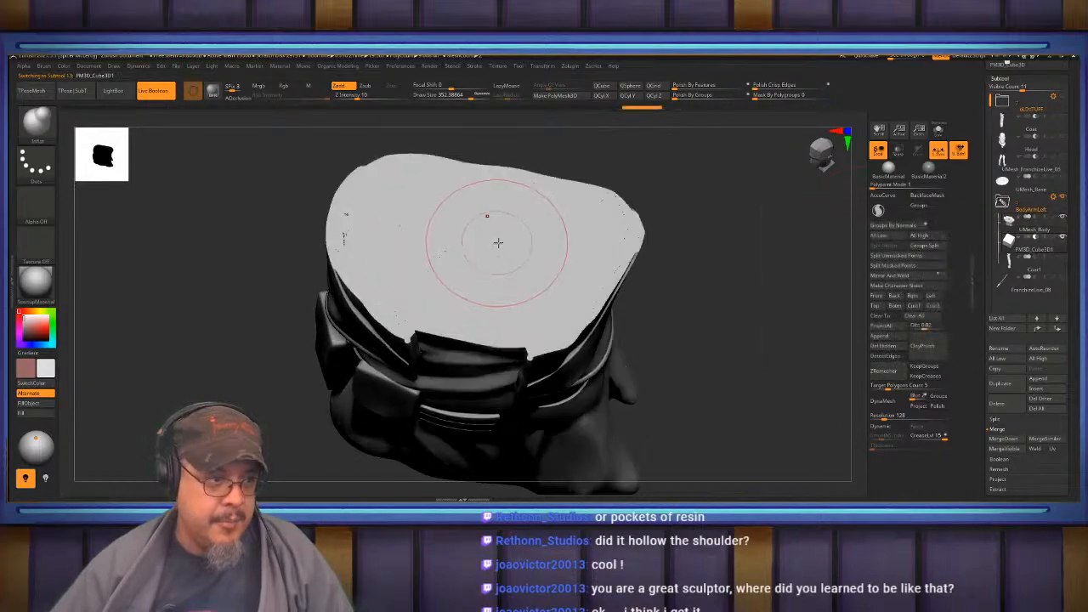
pyautogui.press('w')
pyautogui.moveTo(609, 294); pyautogui.dragTo(608, 286)
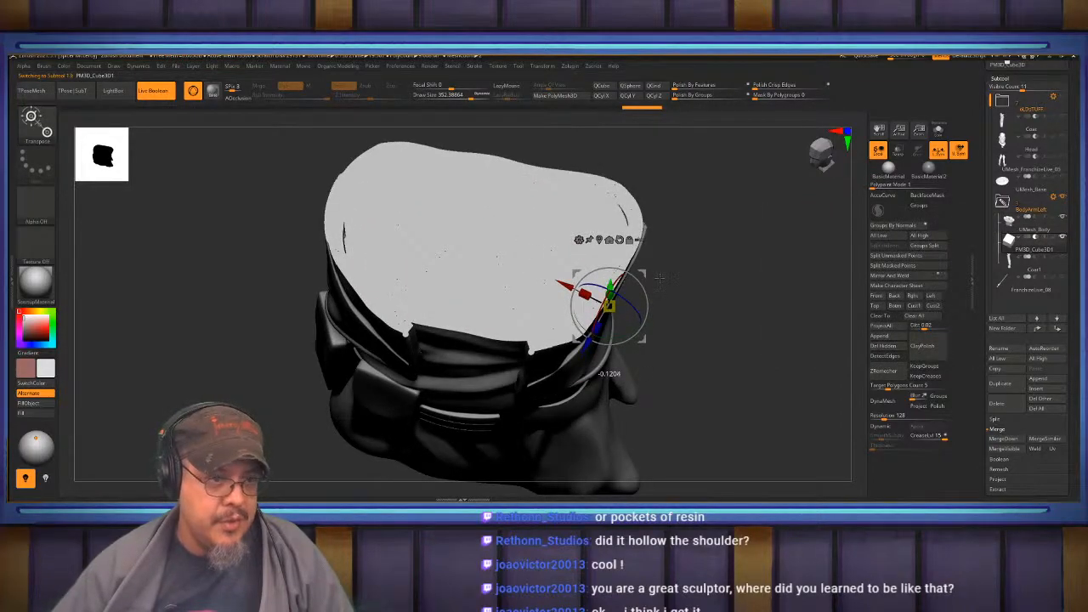
pyautogui.press('q')
pyautogui.click(1039, 228)
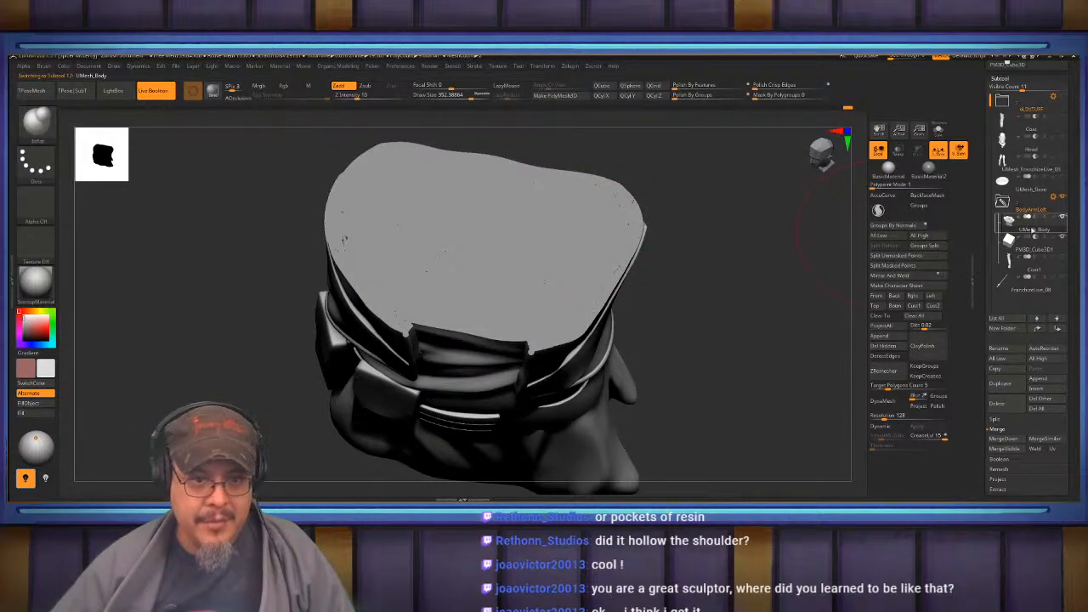
# Raise PM3D_Cube3D1 to the next slice and inflate UMesh_Body at the left rim gap and the upper-right corner gap.
pyautogui.click(1040, 249)
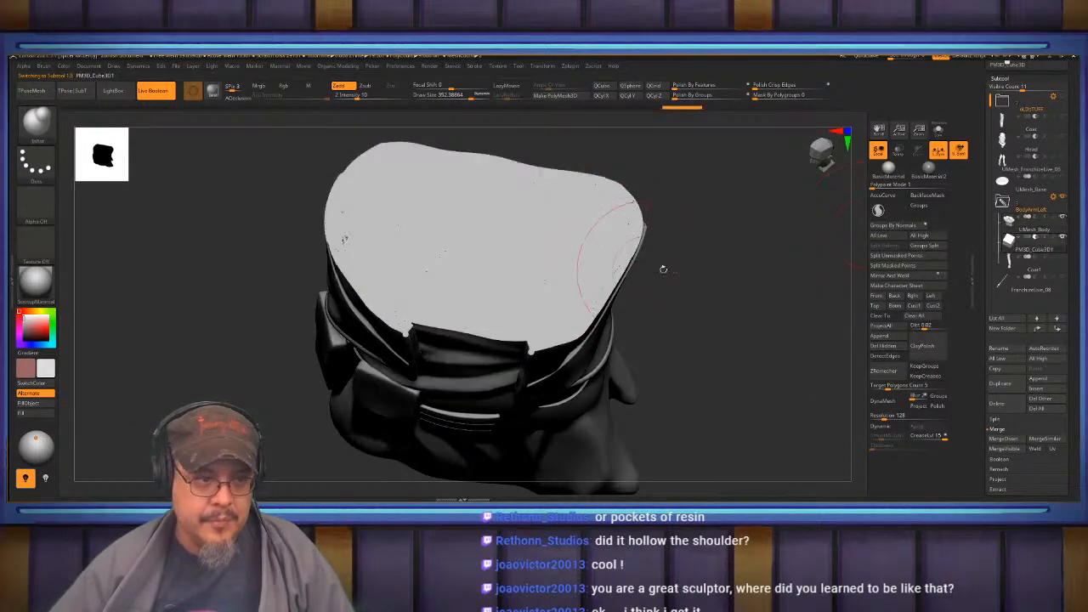
pyautogui.press('w')
pyautogui.moveTo(609, 282); pyautogui.dragTo(609, 274)
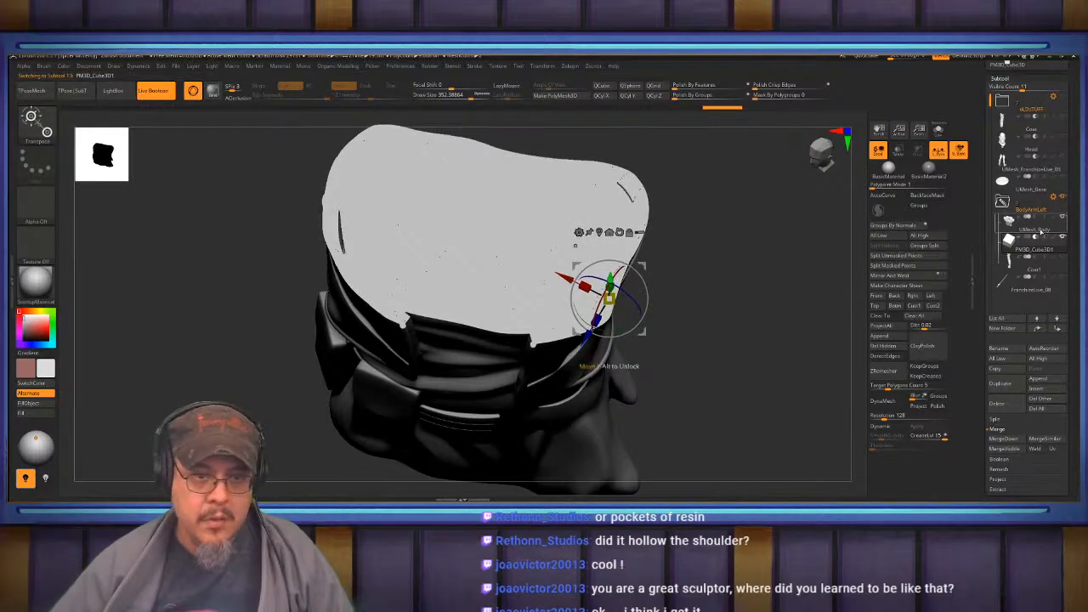
pyautogui.press('q')
pyautogui.click(1035, 228)
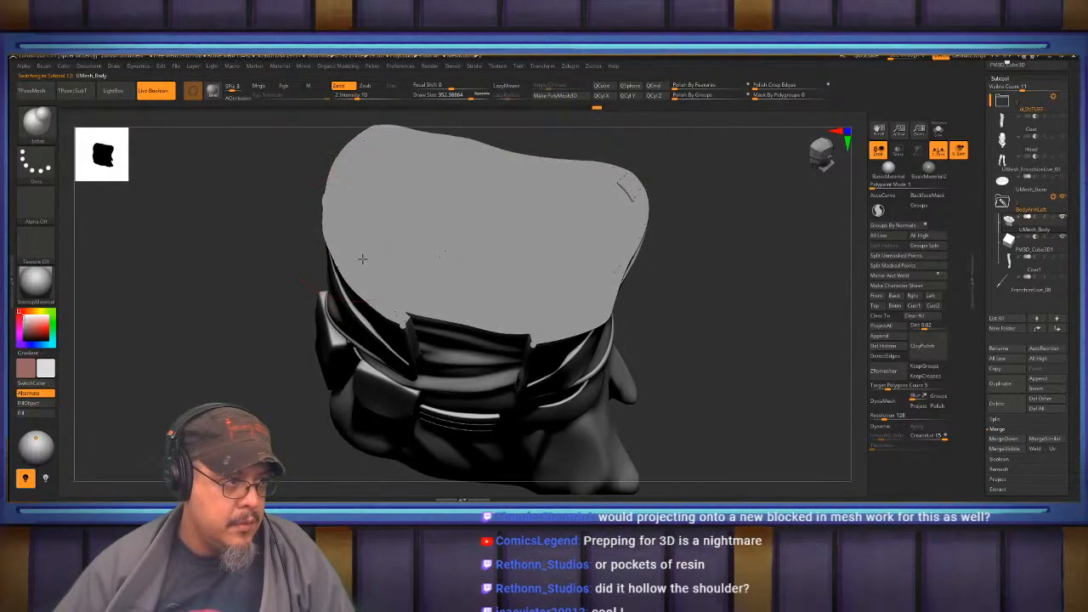
pyautogui.moveTo(708, 241); pyautogui.dragTo(705, 239)
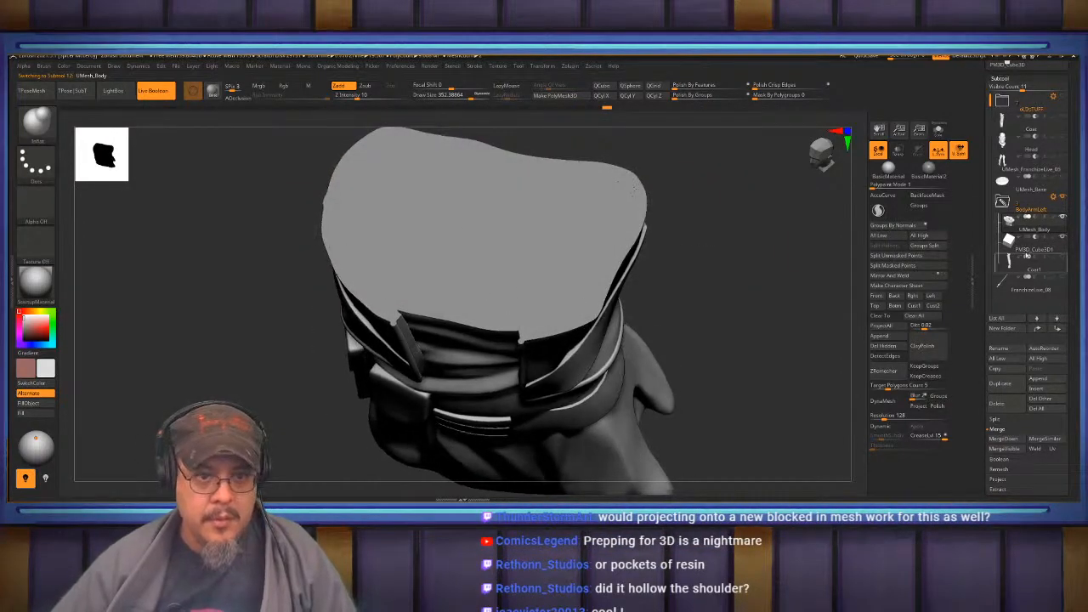
# Move PM3D_Cube3D1 higher along Y and inflate UMesh_Body at the left, upper-right and lower-right gaps of the cross-section.
pyautogui.click(1031, 249)
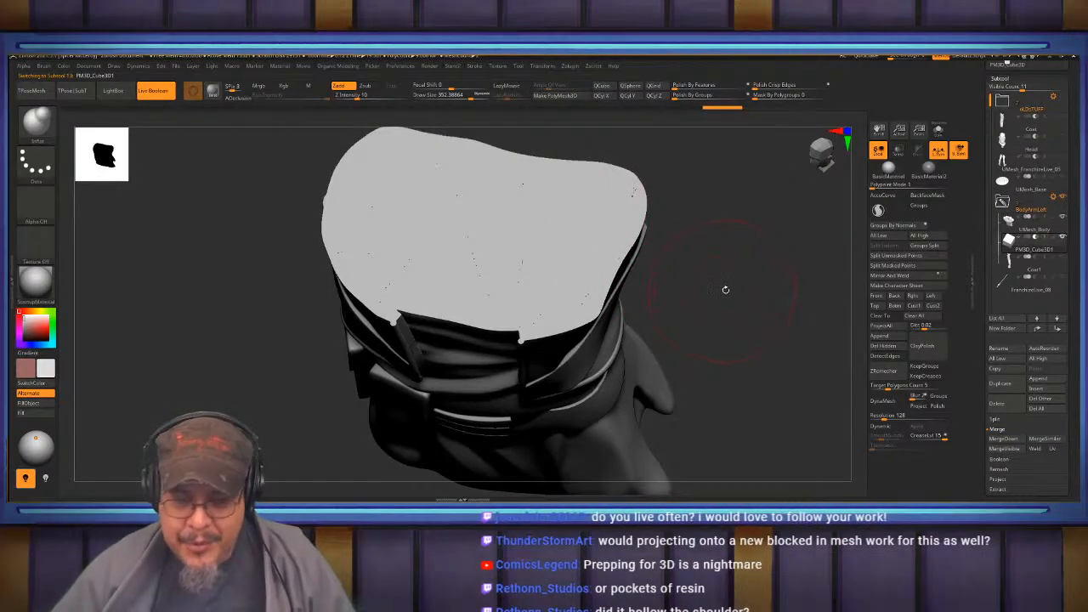
pyautogui.press('w')
pyautogui.moveTo(612, 278); pyautogui.dragTo(607, 267)
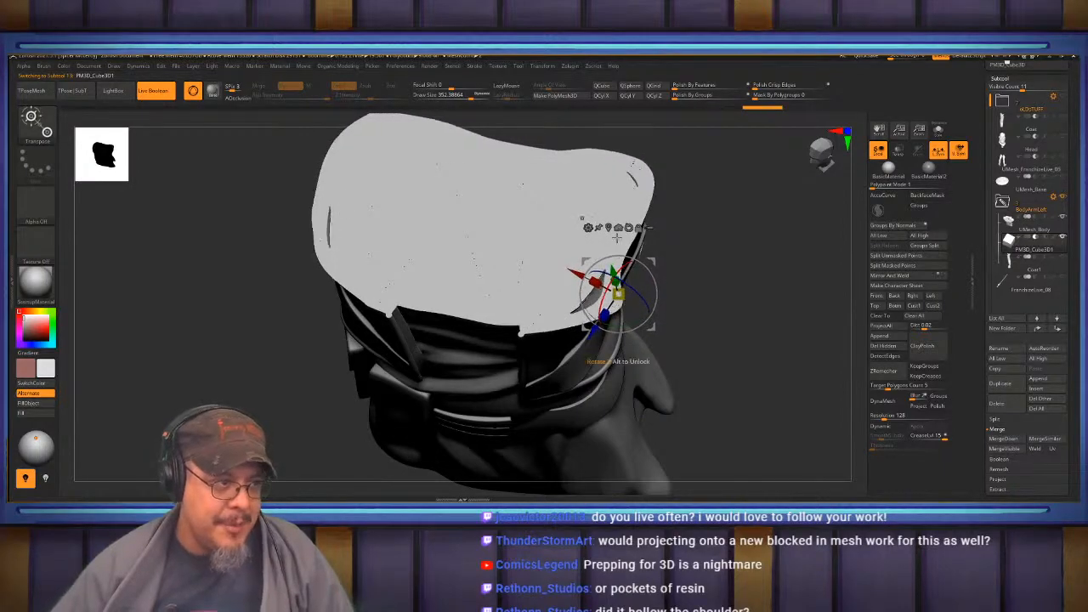
pyautogui.press('q')
pyautogui.click(1028, 222)
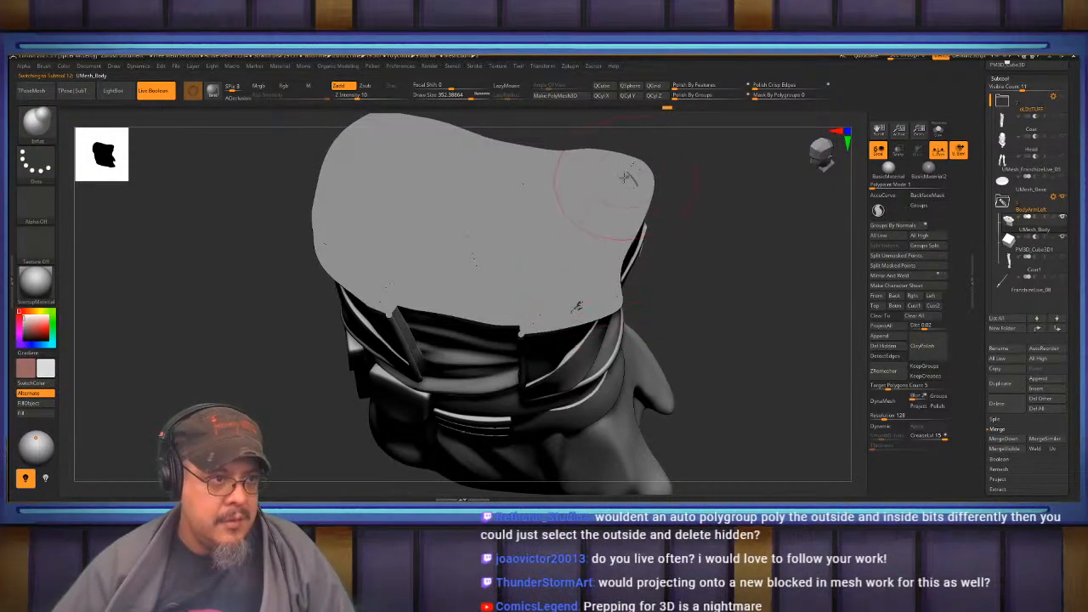
# Raise PM3D_Cube3D1 by another small amount and inflate UMesh_Body over the slivers at the left, upper-right and lower-right rim.
pyautogui.click(1059, 247)
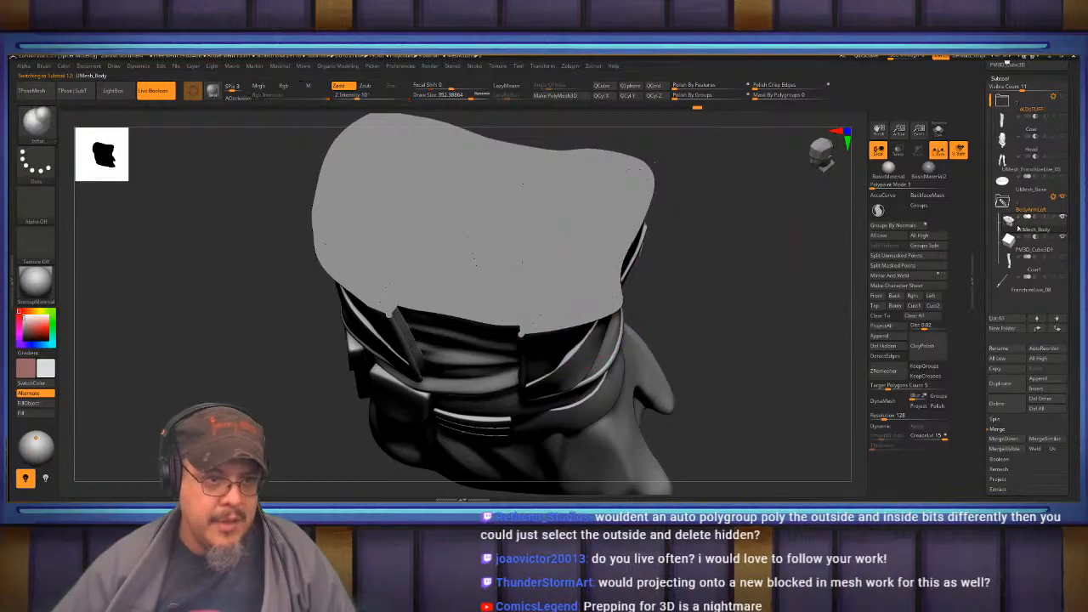
pyautogui.keyDown('alt'); pyautogui.click(568, 248); pyautogui.keyUp('alt')
pyautogui.press('w')
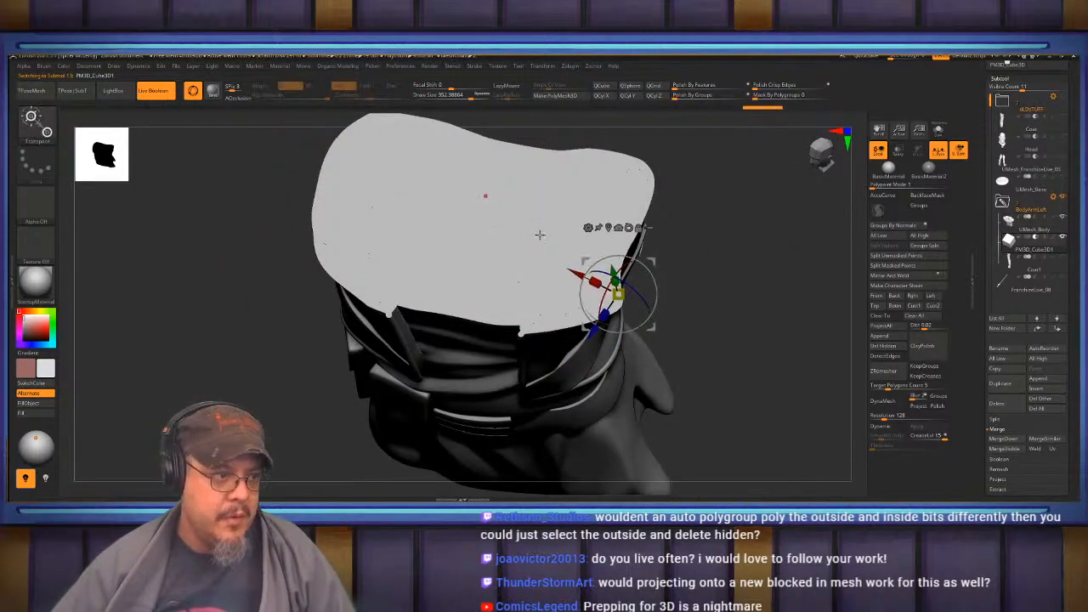
pyautogui.moveTo(613, 272); pyautogui.dragTo(611, 267)
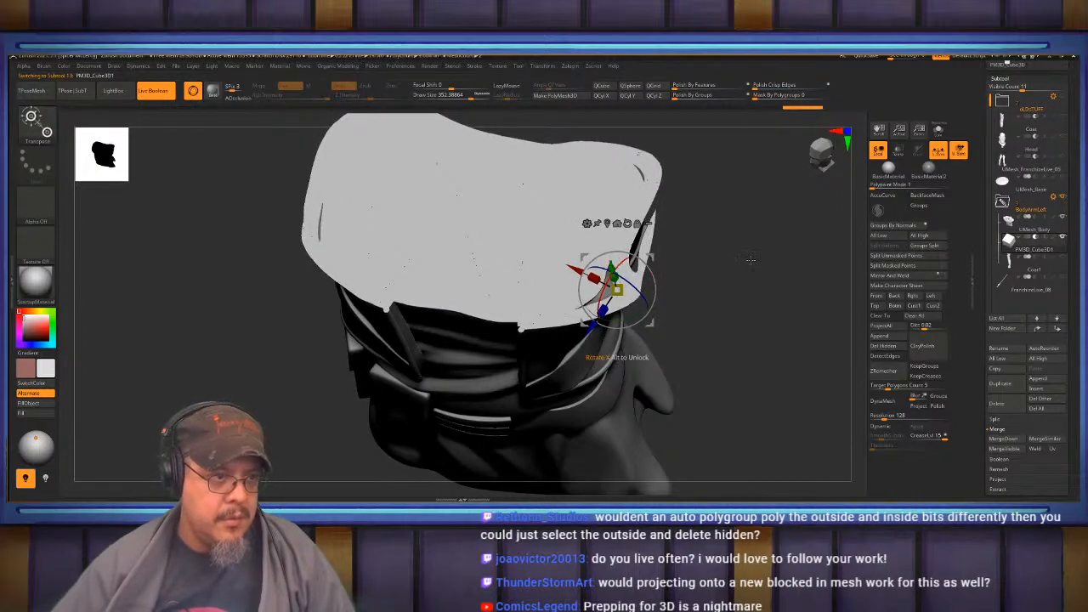
pyautogui.press('q')
pyautogui.click(1030, 229)
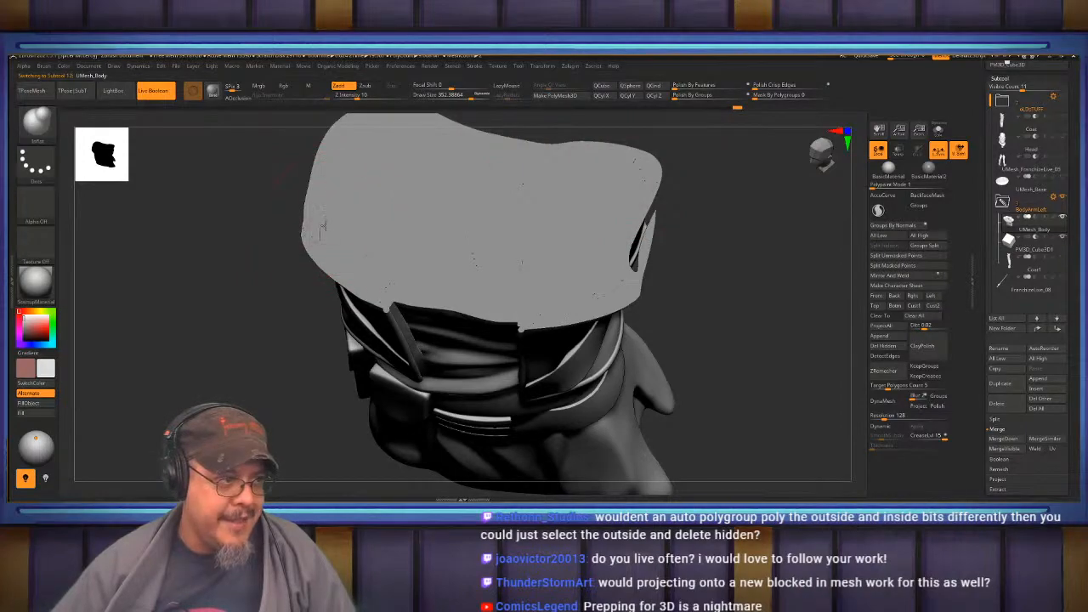
pyautogui.keyDown('alt'); pyautogui.moveTo(777, 299); pyautogui.dragTo(775, 340); pyautogui.keyUp('alt')
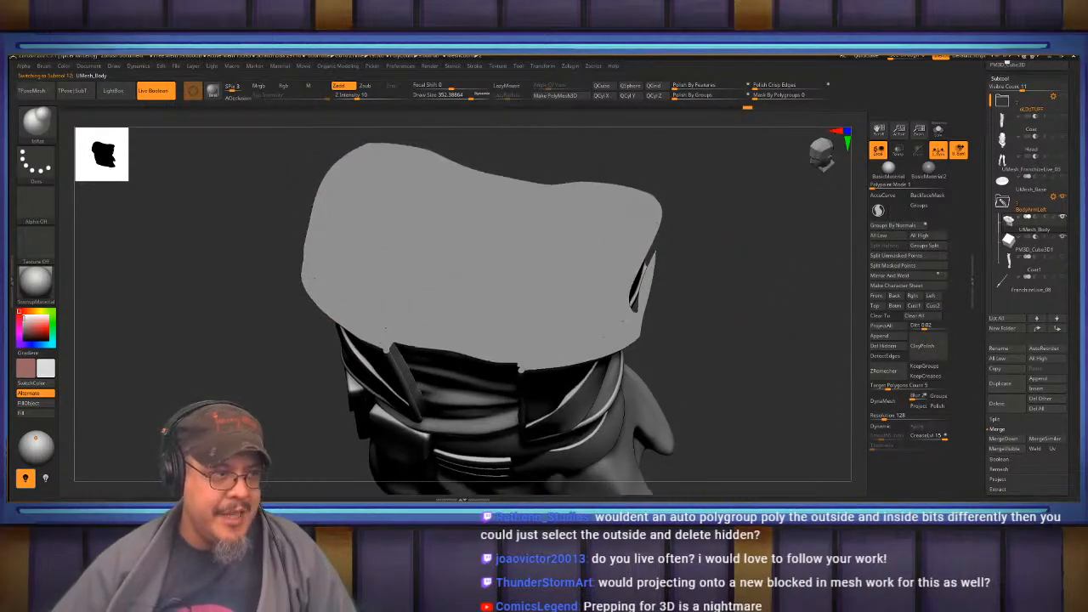
# Raise PM3D_Cube3D1 above the right-side notch and inflate UMesh_Body over the three right-side gaps in the new cross-section.
pyautogui.click(1032, 242)
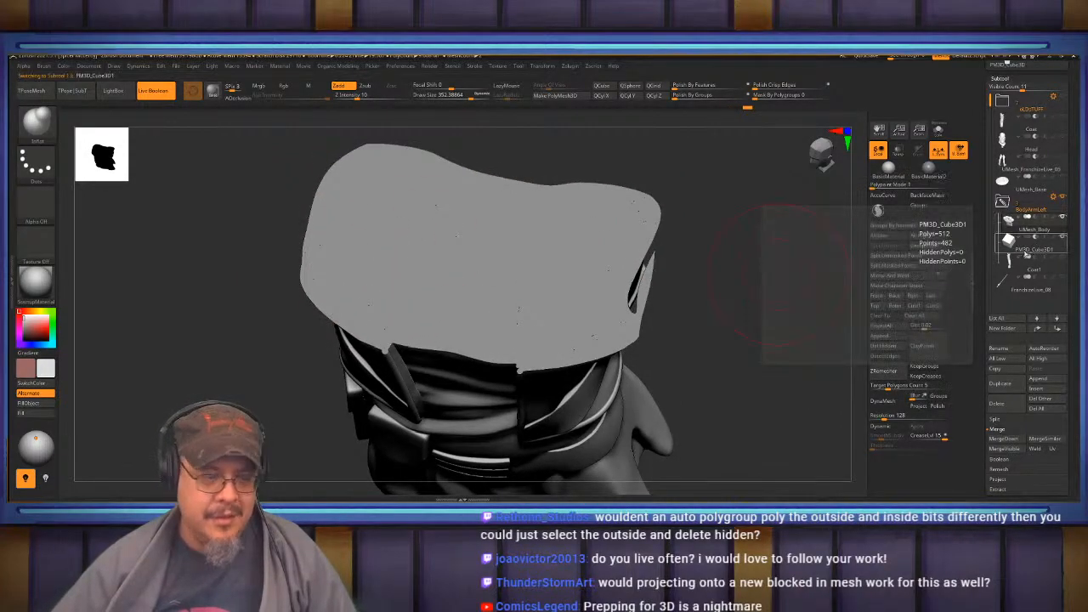
pyautogui.press('w')
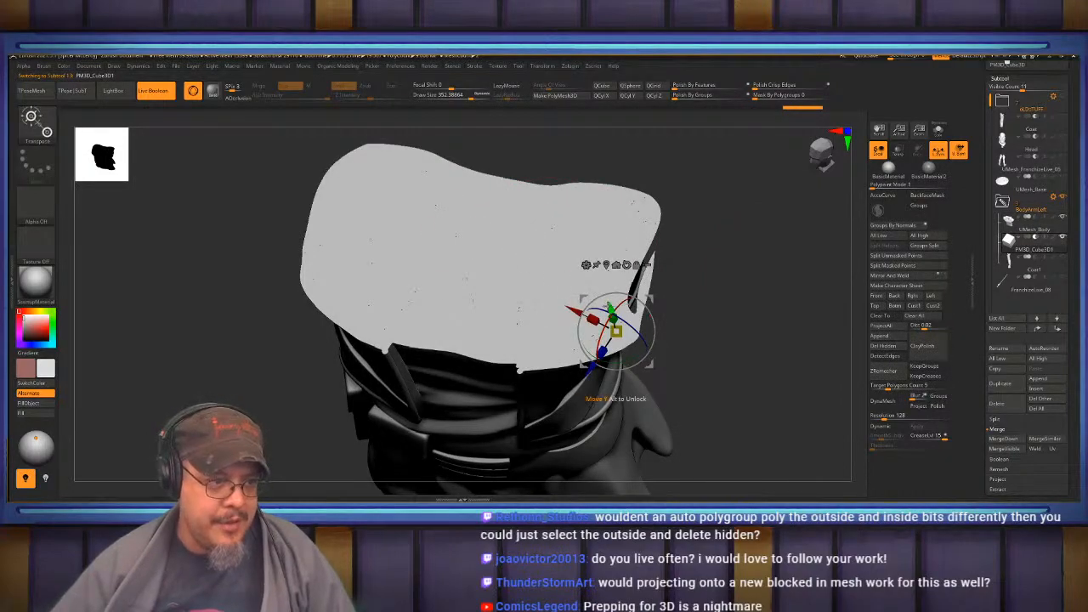
pyautogui.moveTo(610, 393)
pyautogui.mouseDown()
pyautogui.moveTo(610, 384)
pyautogui.moveTo(612, 394)
pyautogui.mouseUp()
pyautogui.moveTo(611, 304); pyautogui.dragTo(611, 310)
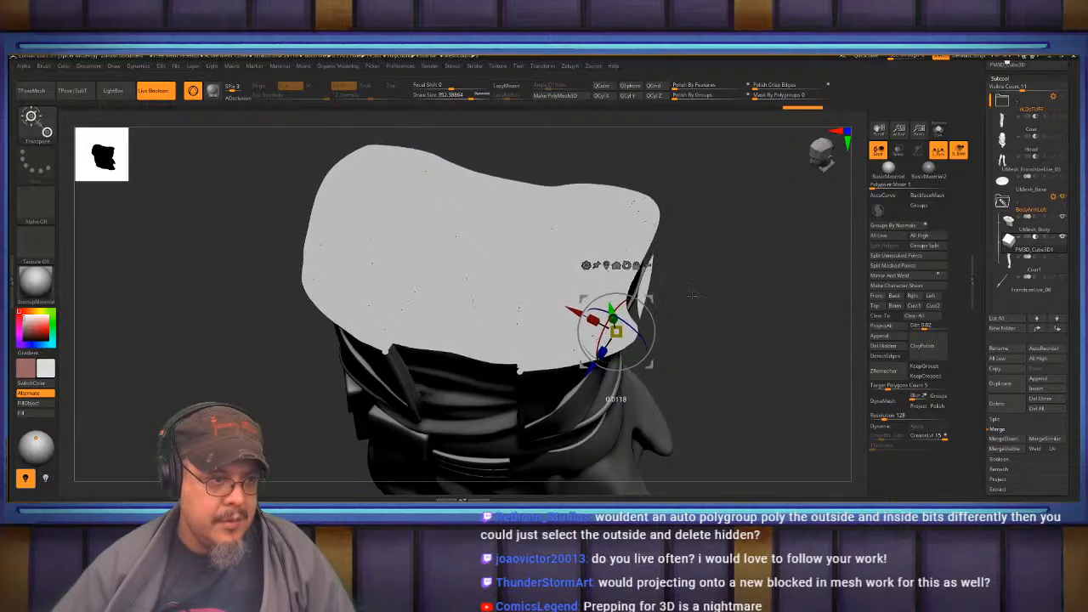
pyautogui.moveTo(724, 272); pyautogui.dragTo(685, 170)
pyautogui.moveTo(607, 276); pyautogui.dragTo(606, 269)
pyautogui.press('q')
pyautogui.moveTo(725, 260); pyautogui.dragTo(719, 327)
pyautogui.moveTo(631, 230); pyautogui.dragTo(634, 248, button='right')
pyautogui.moveTo(620, 296); pyautogui.dragTo(619, 297)
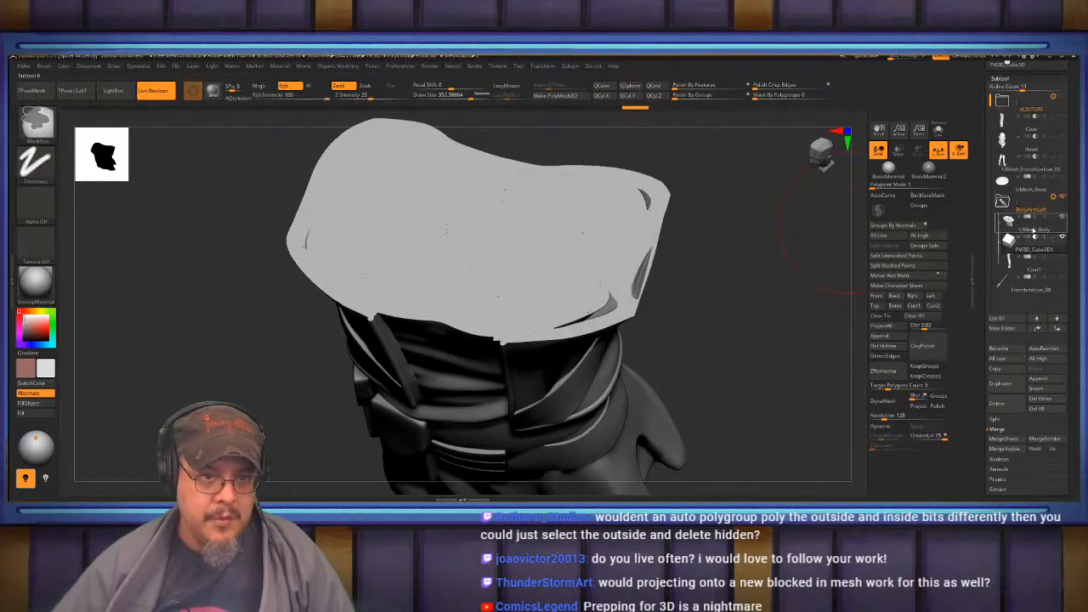
pyautogui.keyDown('alt'); pyautogui.click(619, 277); pyautogui.keyUp('alt')
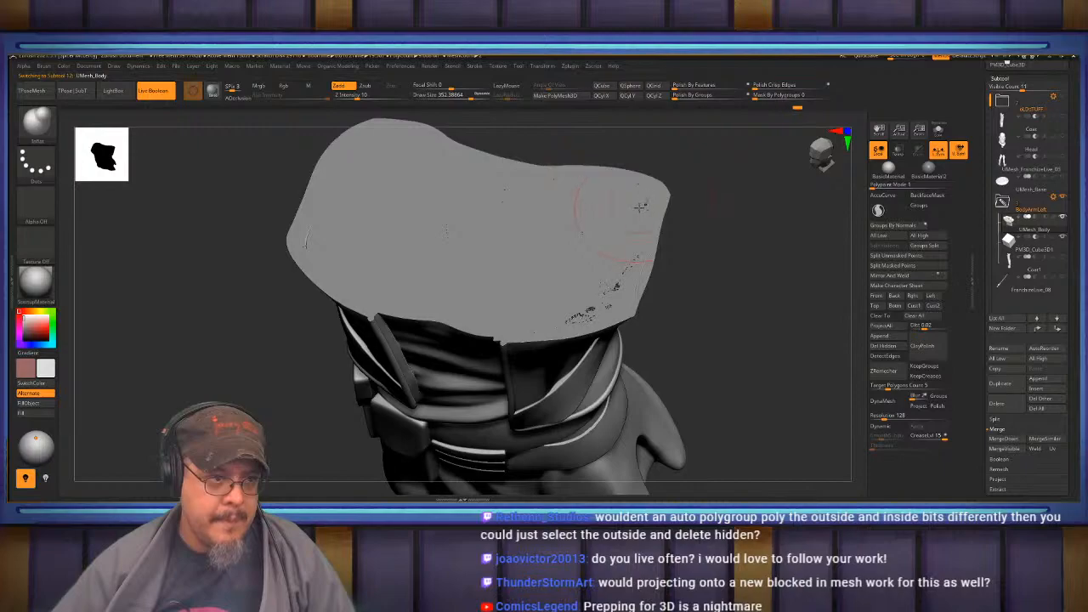
# Move PM3D_Cube3D1 up one more slice and inflate UMesh_Body over the gaps along the right rim.
pyautogui.click(1045, 244)
pyautogui.press('w')
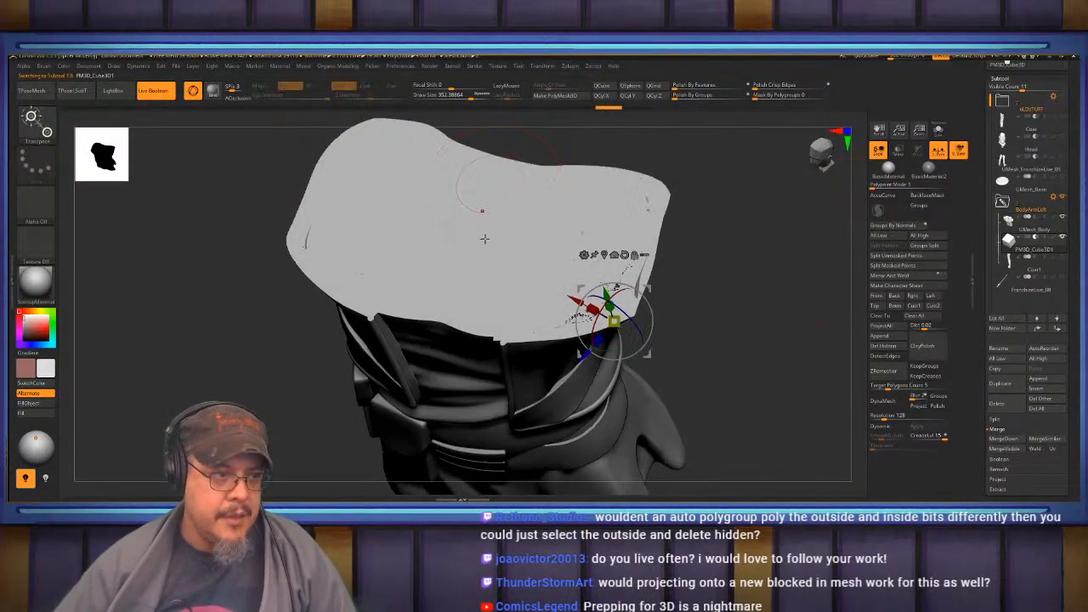
pyautogui.moveTo(613, 320); pyautogui.dragTo(604, 289)
pyautogui.press('q')
pyautogui.press('w')
pyautogui.press('q')
pyautogui.keyDown('alt'); pyautogui.click(652, 198); pyautogui.keyUp('alt')
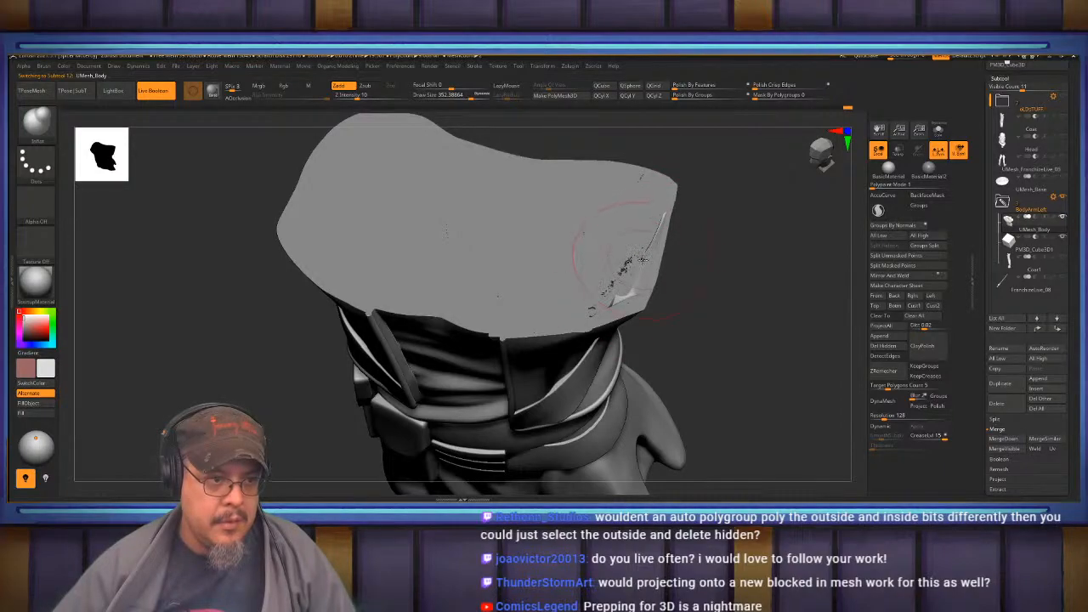
# Reduce the draw size to about 205 and inflate UMesh_Body over the remaining opening at the lower-right rim.
pyautogui.press('ctrl')
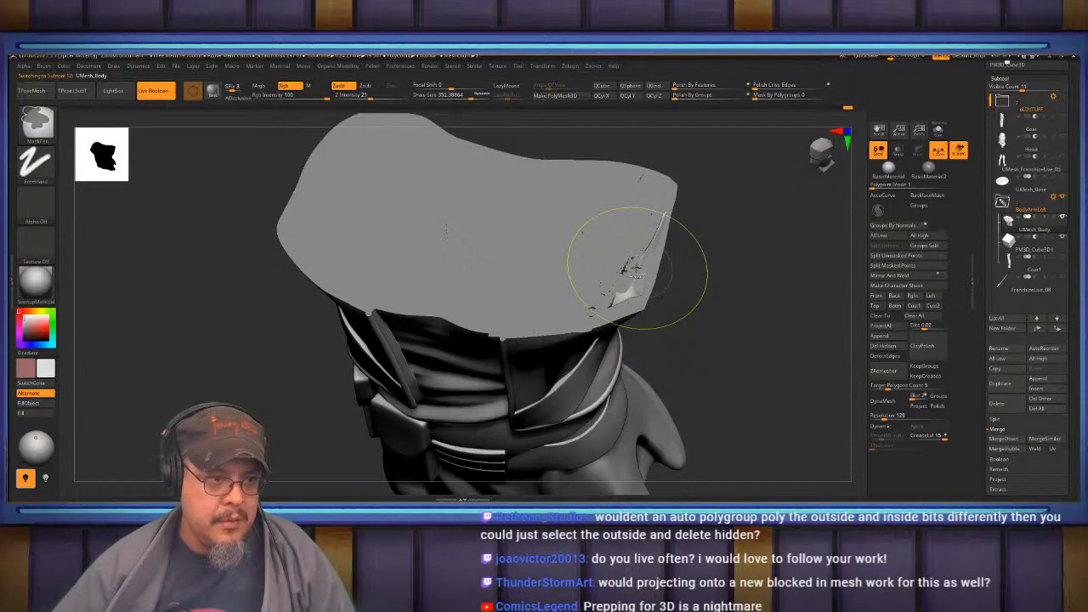
pyautogui.press('s')
pyautogui.moveTo(635, 269); pyautogui.dragTo(625, 267)
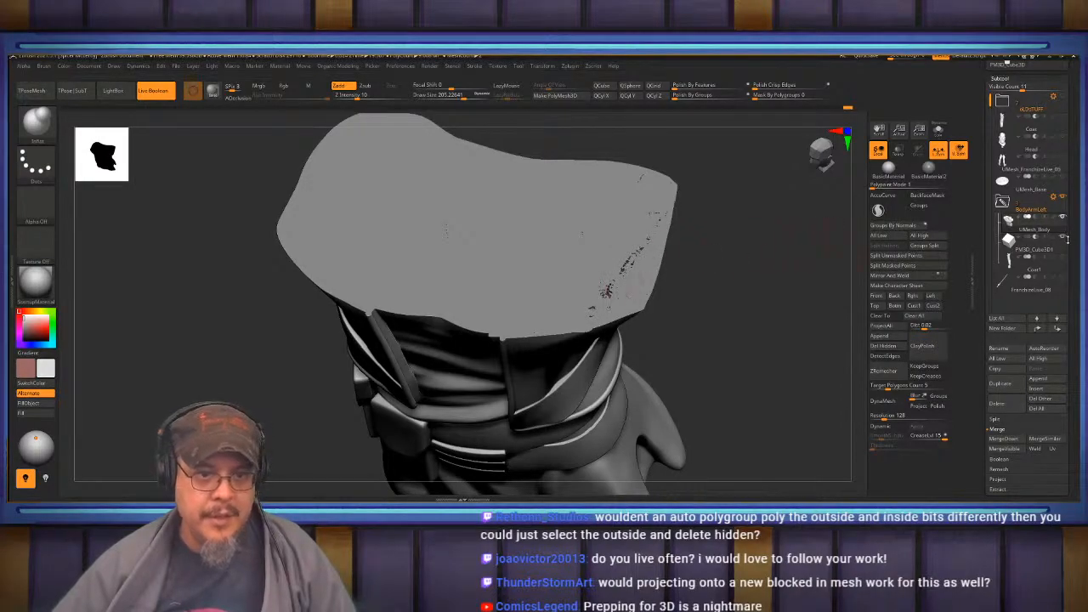
# Raise the PM3D_Cube3D1 cutter along Y to slice through the wide hollow on the torso's right side.
pyautogui.keyDown('alt'); pyautogui.click(564, 230); pyautogui.keyUp('alt')
pyautogui.press('w')
pyautogui.moveTo(609, 351); pyautogui.dragTo(611, 365)
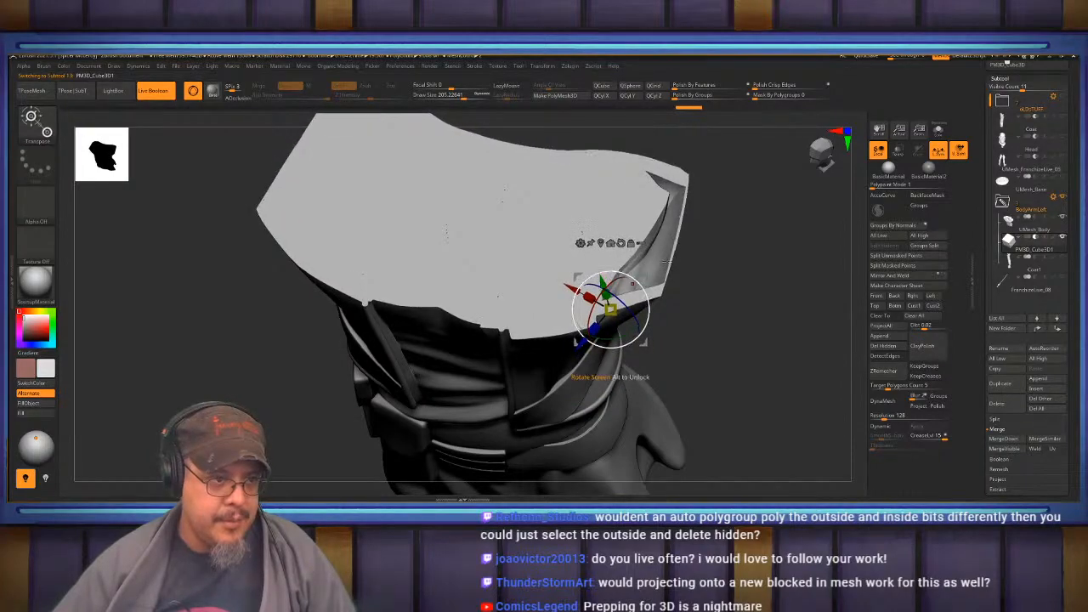
pyautogui.press('q')
pyautogui.moveTo(729, 238)
pyautogui.mouseDown()
pyautogui.moveTo(735, 225)
pyautogui.moveTo(716, 206)
pyautogui.moveTo(730, 276)
pyautogui.moveTo(651, 302)
pyautogui.mouseUp()
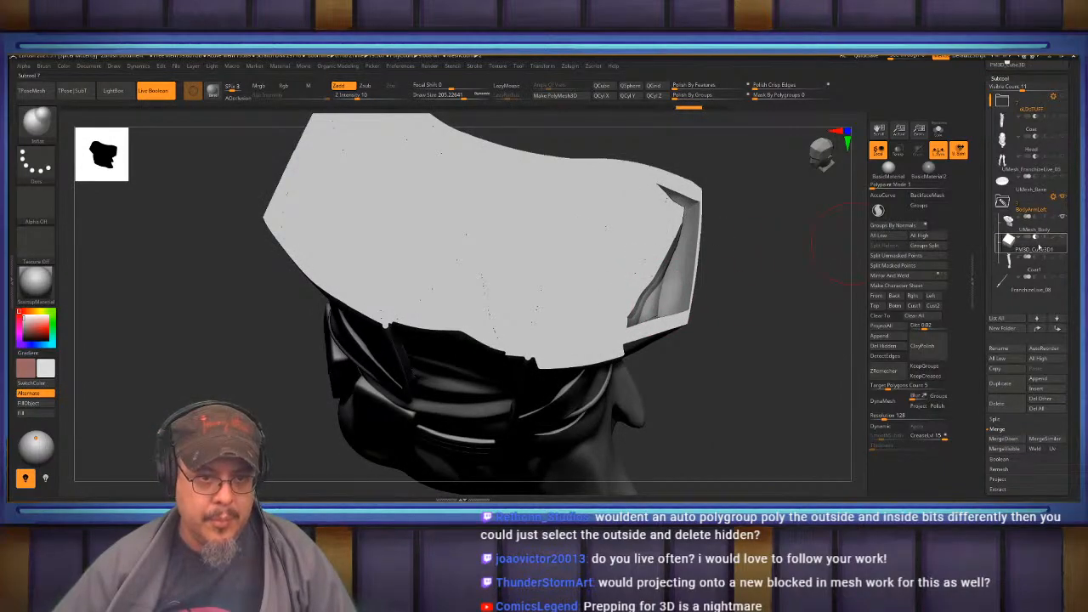
# Try to inflate UMesh_Body across the wide hollow on the right side of the cross-section.
pyautogui.keyDown('alt'); pyautogui.click(655, 295); pyautogui.keyUp('alt')
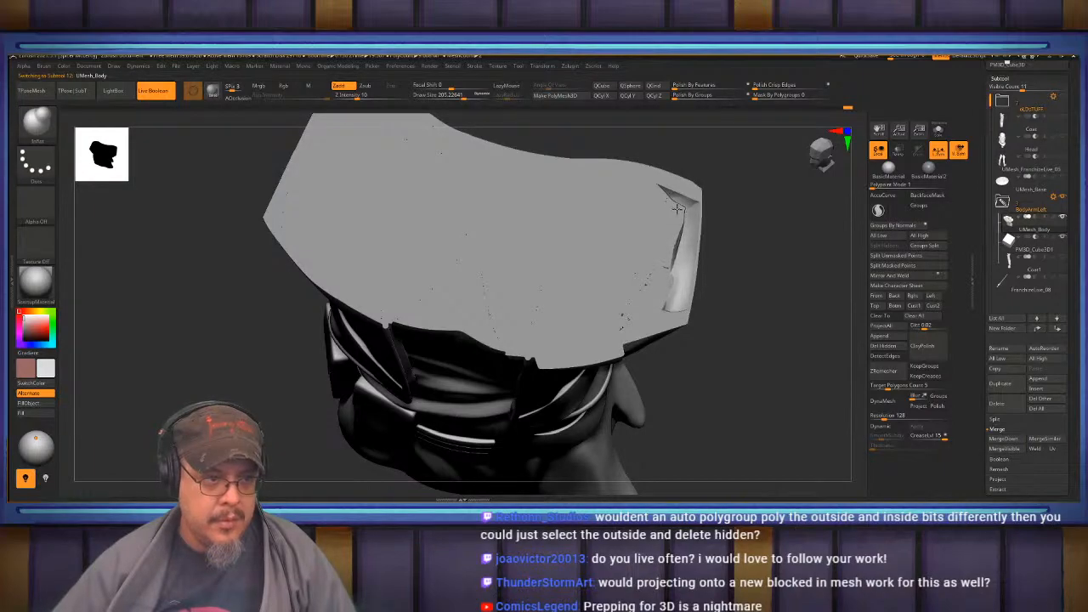
pyautogui.moveTo(681, 207); pyautogui.dragTo(672, 299)
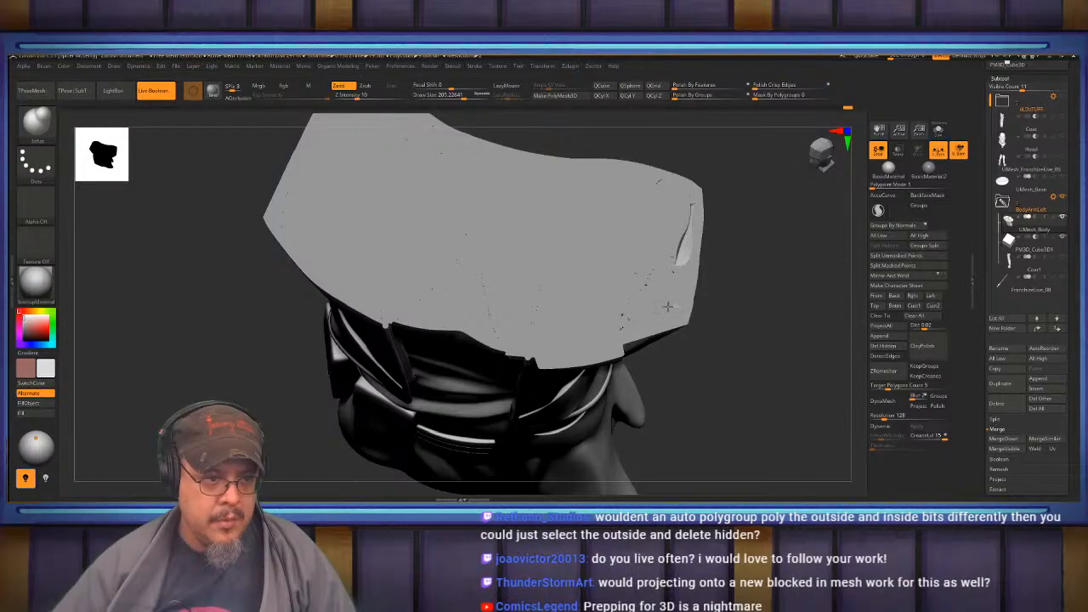
pyautogui.moveTo(678, 258); pyautogui.dragTo(688, 202)
# Check the outer surface beside the filled hollow and undo the last inflate strokes on UMesh_Body.
pyautogui.moveTo(743, 245)
pyautogui.mouseDown()
pyautogui.moveTo(743, 227)
pyautogui.moveTo(748, 238)
pyautogui.moveTo(728, 241)
pyautogui.moveTo(748, 247)
pyautogui.moveTo(721, 239)
pyautogui.mouseUp()
pyautogui.press('ctrl')
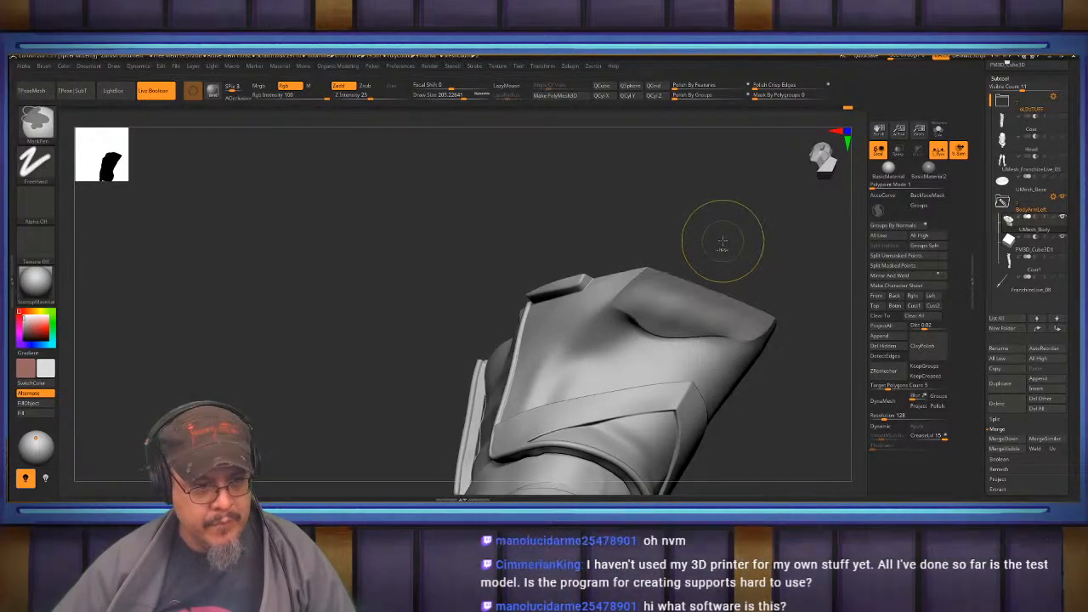
pyautogui.hotkey('ctrl', 'z')
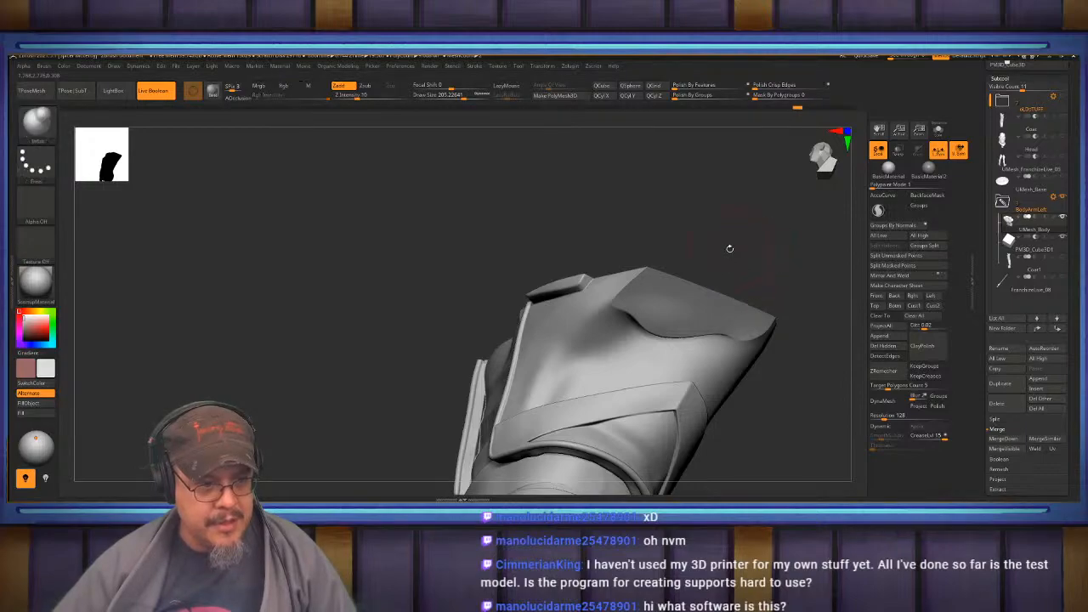
# Try to inflate UMesh_Body across the wide hollow on the torso's side with backface masking enabled.
pyautogui.moveTo(741, 292); pyautogui.dragTo(932, 189)
pyautogui.click(927, 194)
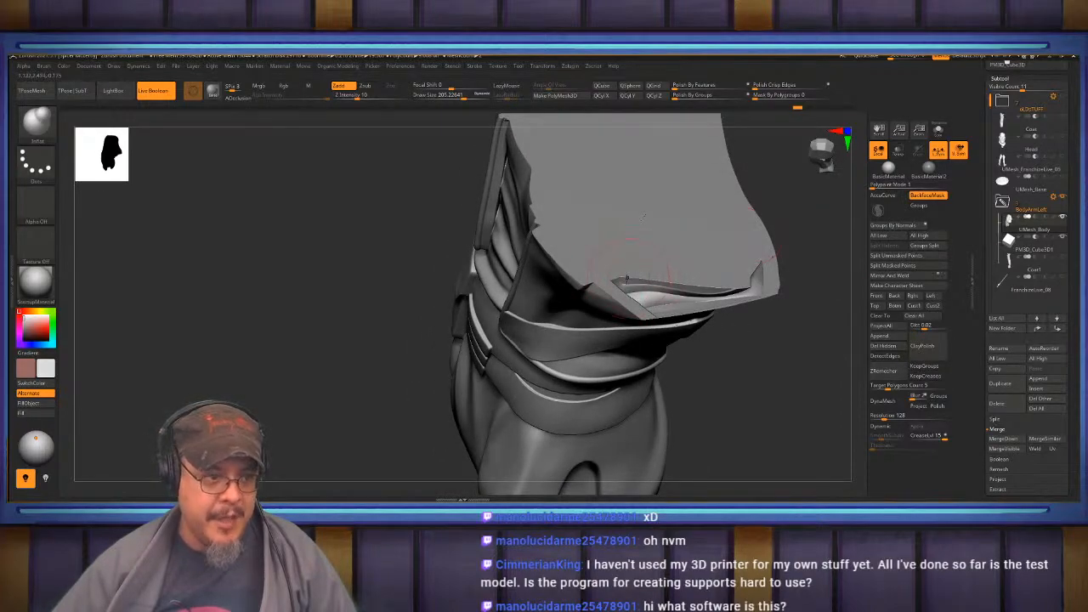
pyautogui.moveTo(628, 290)
pyautogui.mouseDown()
pyautogui.moveTo(707, 296)
pyautogui.moveTo(651, 297)
pyautogui.mouseUp()
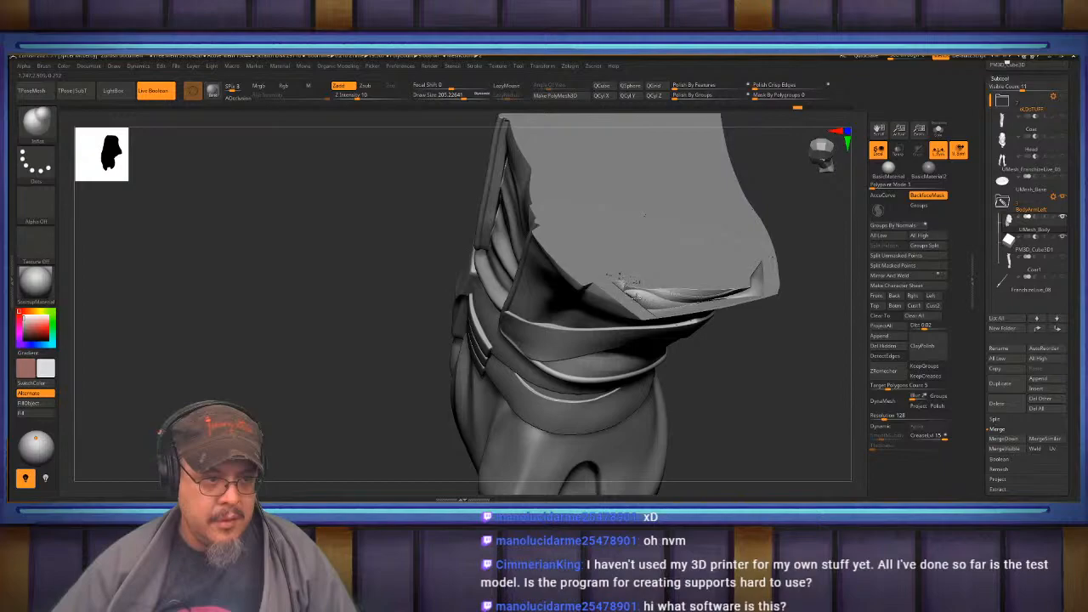
pyautogui.moveTo(685, 304); pyautogui.dragTo(724, 295)
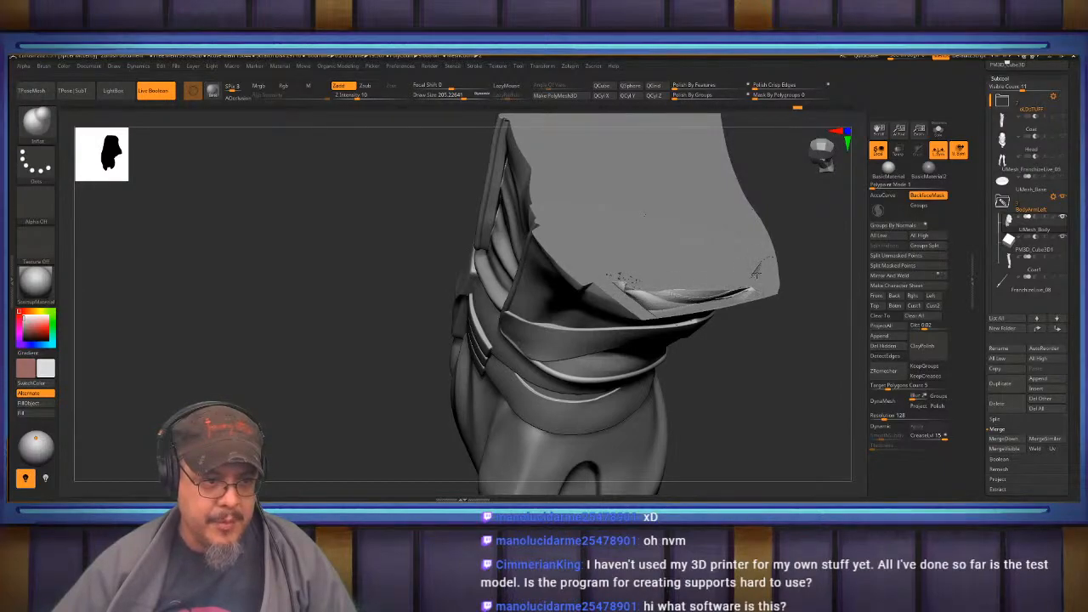
pyautogui.moveTo(731, 291)
pyautogui.mouseDown()
pyautogui.moveTo(742, 290)
pyautogui.moveTo(675, 302)
pyautogui.mouseUp()
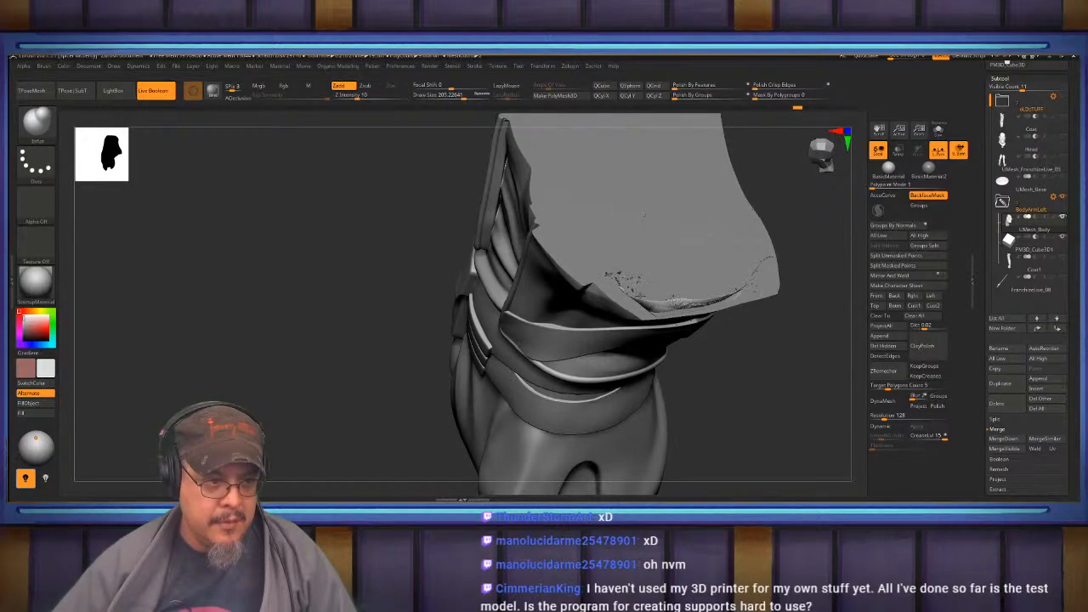
pyautogui.moveTo(670, 305)
pyautogui.mouseDown()
pyautogui.moveTo(694, 307)
pyautogui.moveTo(649, 309)
pyautogui.mouseUp()
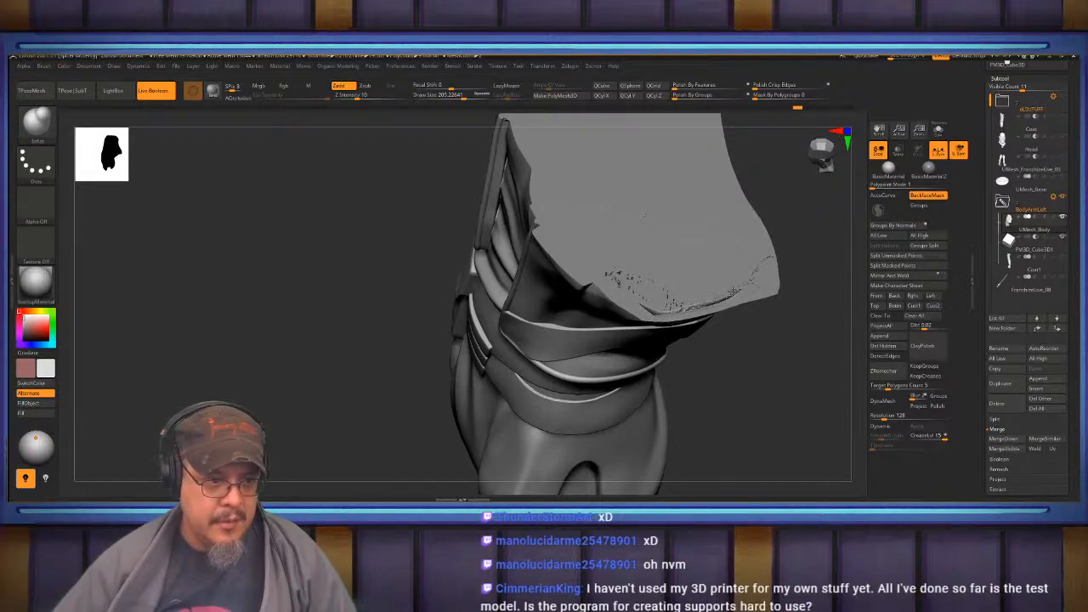
pyautogui.moveTo(768, 348); pyautogui.dragTo(722, 169)
pyautogui.hotkey('ctrl', 'z')
pyautogui.moveTo(729, 218)
pyautogui.mouseDown()
pyautogui.moveTo(768, 224)
pyautogui.moveTo(711, 278)
pyautogui.moveTo(698, 317)
pyautogui.moveTo(748, 264)
pyautogui.mouseUp()
# Switch to the Move brush with backface masking at a draw size of about 312 and pull the inner walls across the hollow.
pyautogui.press('b')
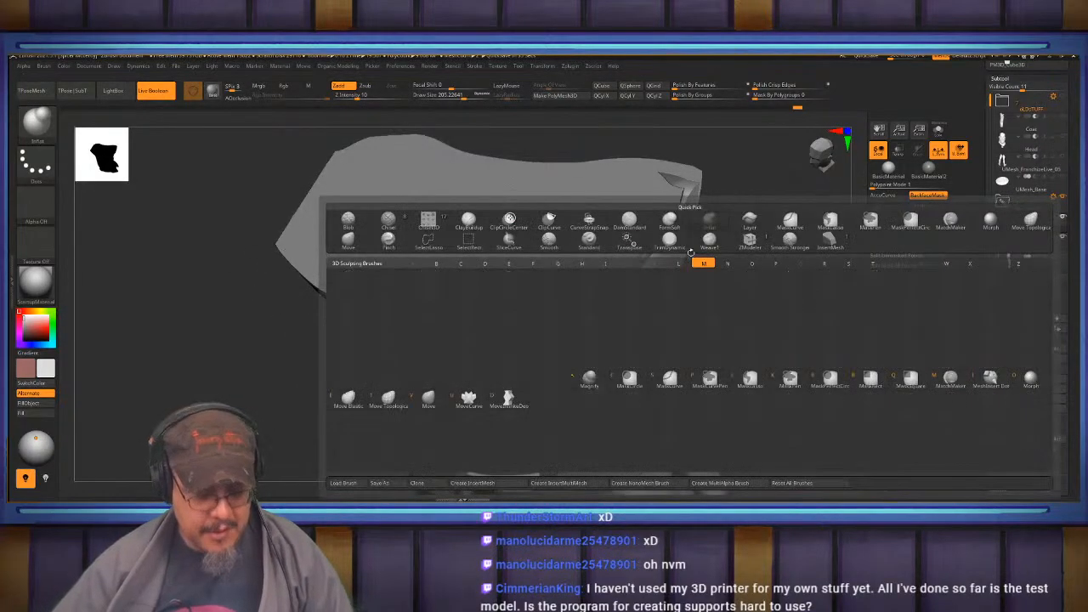
pyautogui.press('m')
pyautogui.press('v')
pyautogui.click(927, 195)
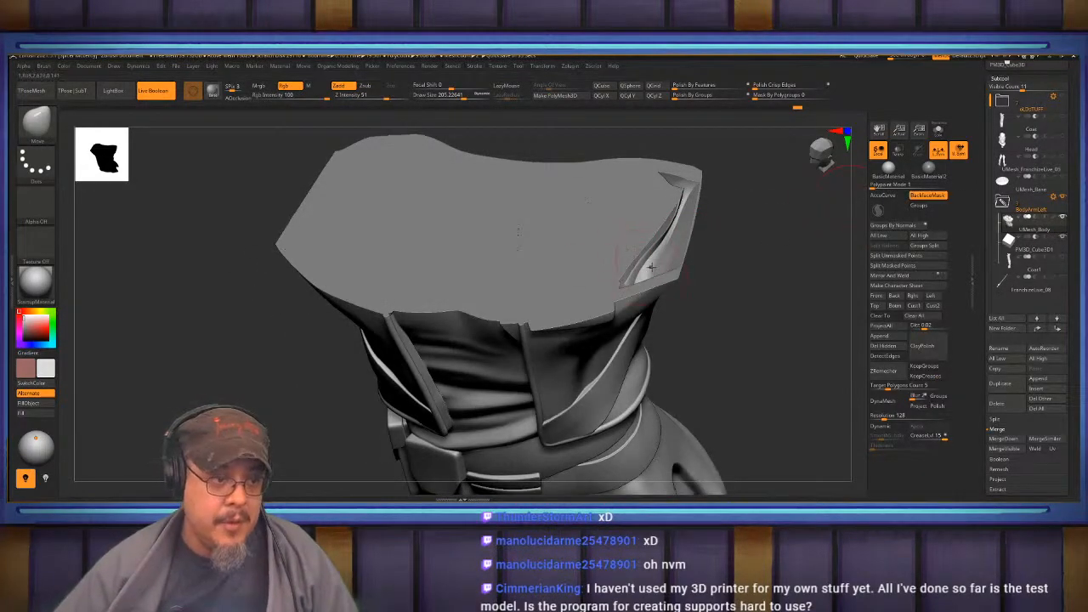
pyautogui.press('s')
pyautogui.moveTo(657, 265)
pyautogui.mouseDown()
pyautogui.moveTo(636, 261)
pyautogui.moveTo(562, 291)
pyautogui.mouseUp()
pyautogui.moveTo(763, 220)
pyautogui.mouseDown()
pyautogui.moveTo(673, 295)
pyautogui.moveTo(636, 295)
pyautogui.moveTo(640, 274)
pyautogui.mouseUp()
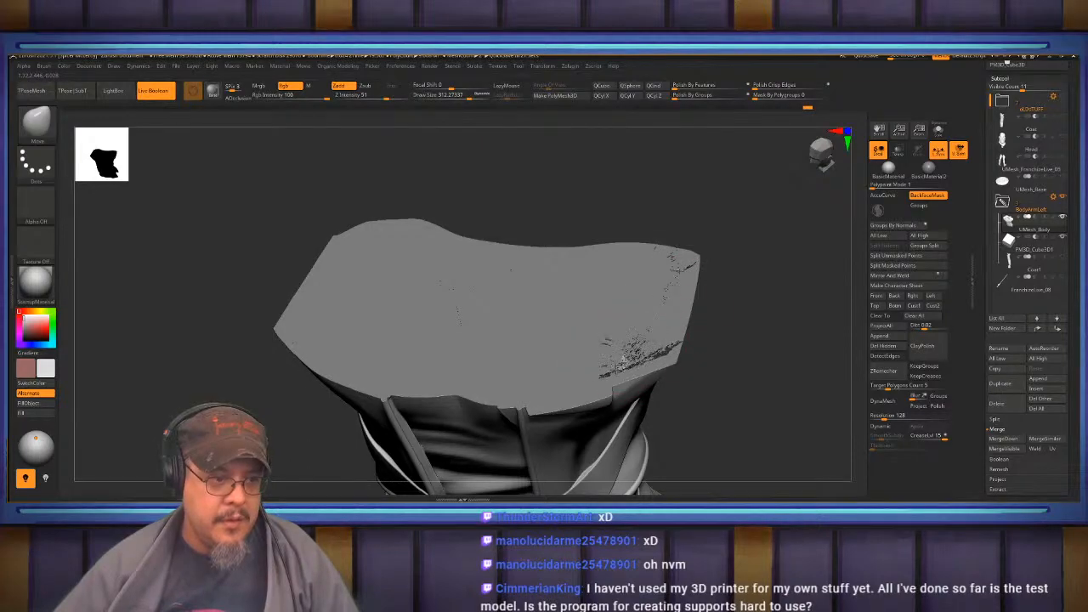
# Try to smooth the moved surface around the hollow, both at the cut rim and along the outer crease.
pyautogui.moveTo(749, 297); pyautogui.dragTo(748, 345)
pyautogui.moveTo(642, 353)
pyautogui.keyDown('shift'); pyautogui.mouseDown()
pyautogui.moveTo(634, 345)
pyautogui.moveTo(636, 368)
pyautogui.mouseUp(); pyautogui.keyUp('shift')
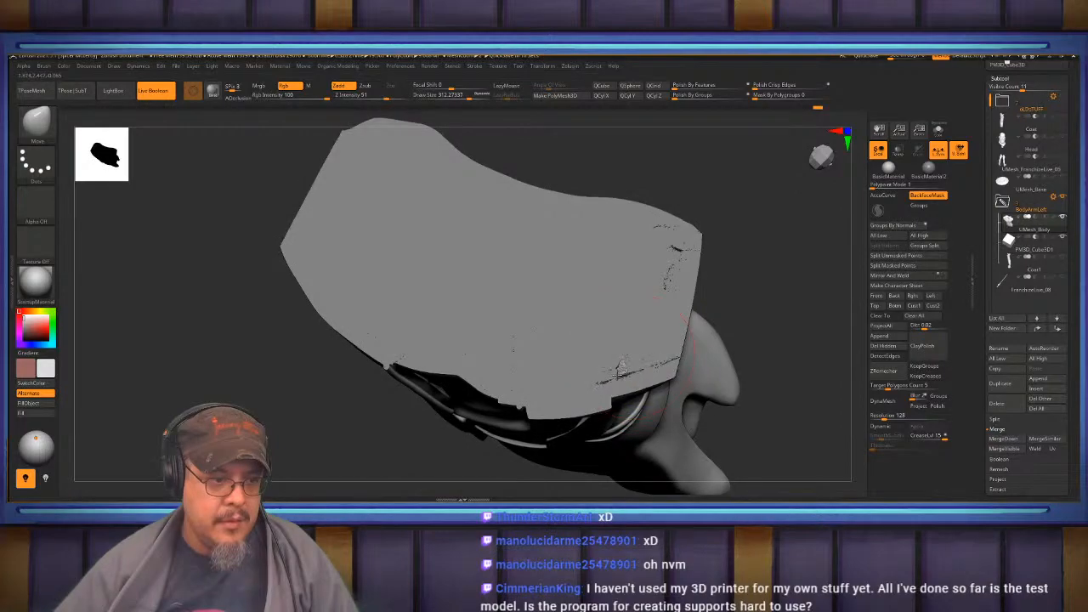
pyautogui.moveTo(602, 371)
pyautogui.keyDown('shift'); pyautogui.mouseDown()
pyautogui.moveTo(620, 352)
pyautogui.moveTo(607, 365)
pyautogui.mouseUp(); pyautogui.keyUp('shift')
pyautogui.moveTo(788, 255); pyautogui.dragTo(697, 304)
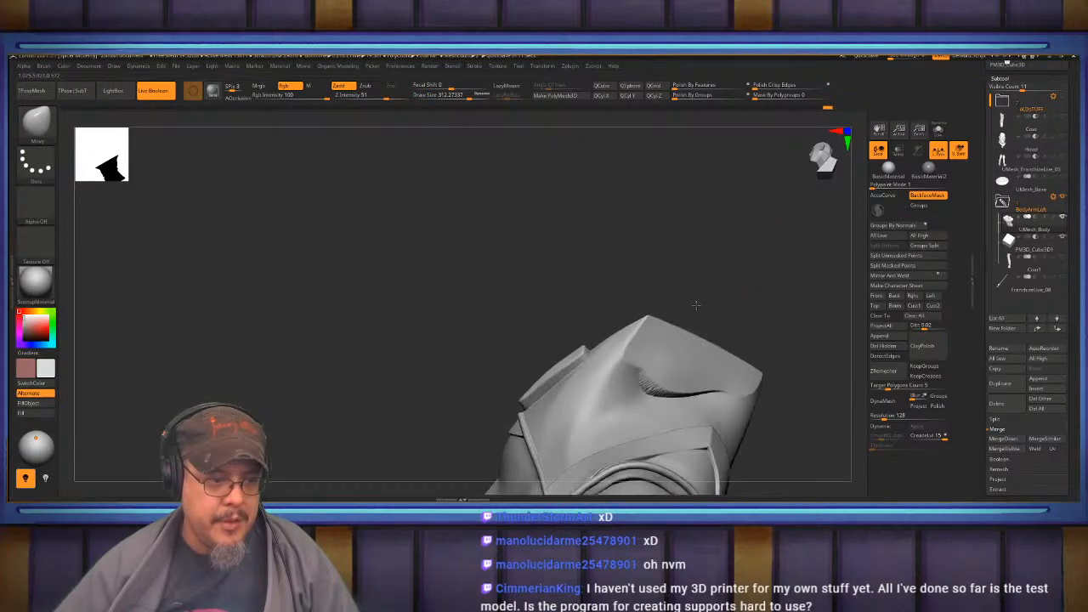
pyautogui.keyDown('shift'); pyautogui.moveTo(707, 393); pyautogui.dragTo(673, 387); pyautogui.keyUp('shift')
pyautogui.press('ctrl')
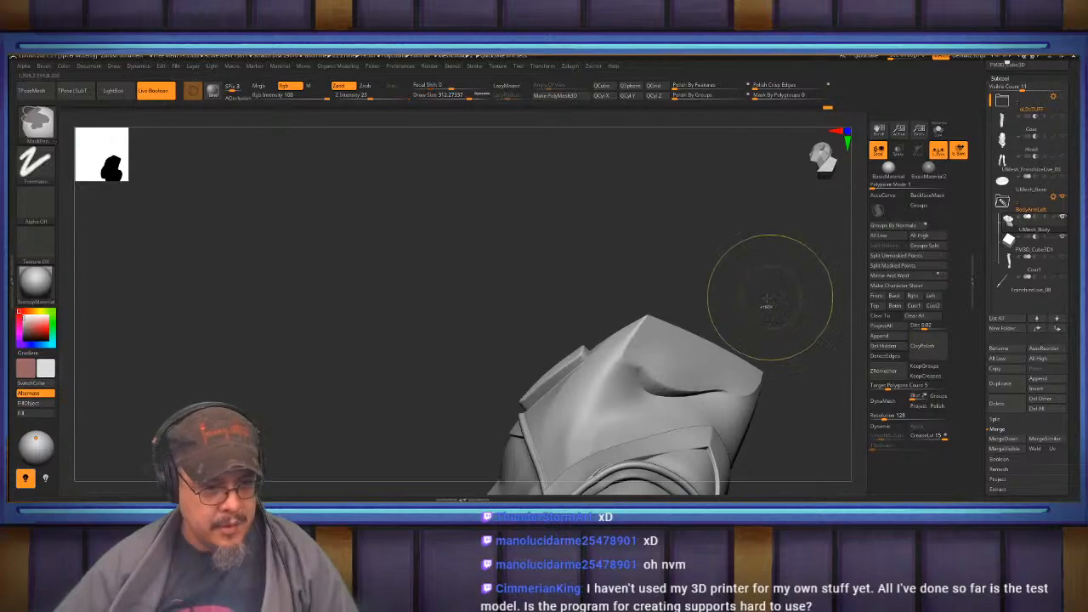
# Undo the recent smoothing and Move strokes on UMesh_Body and step back through its history.
pyautogui.keyDown('ctrl'); pyautogui.click(764, 303); pyautogui.keyUp('ctrl')
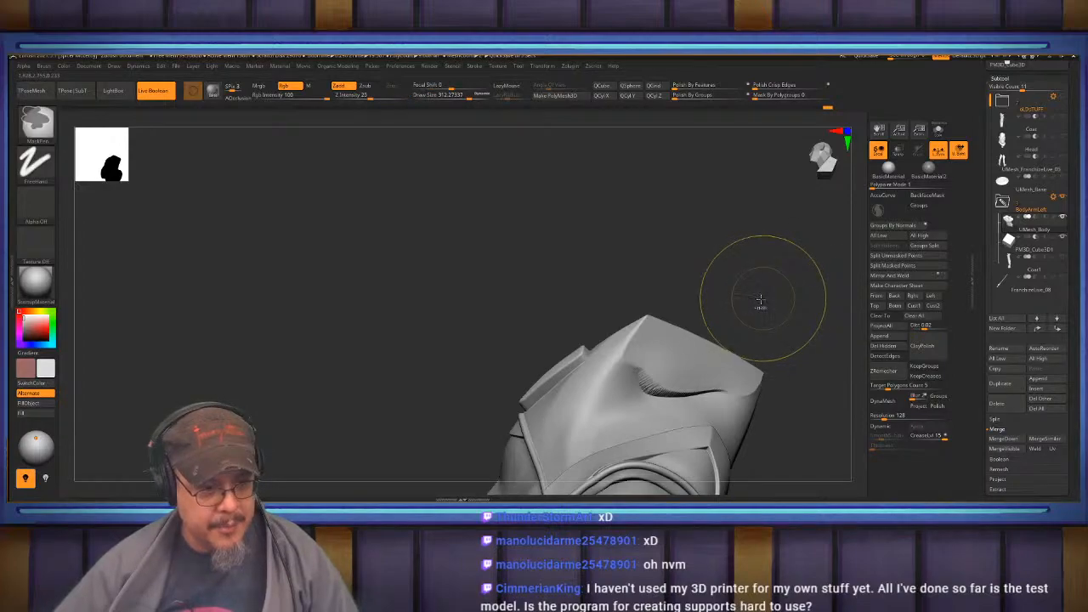
pyautogui.hotkey('ctrl', 'z')
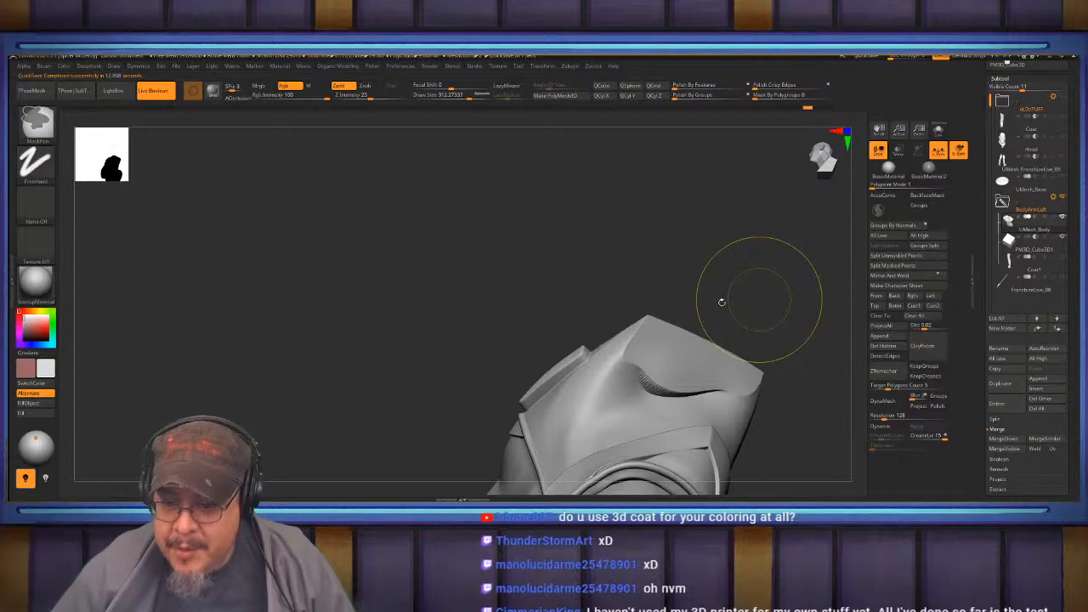
pyautogui.hotkey('ctrl', 'z')
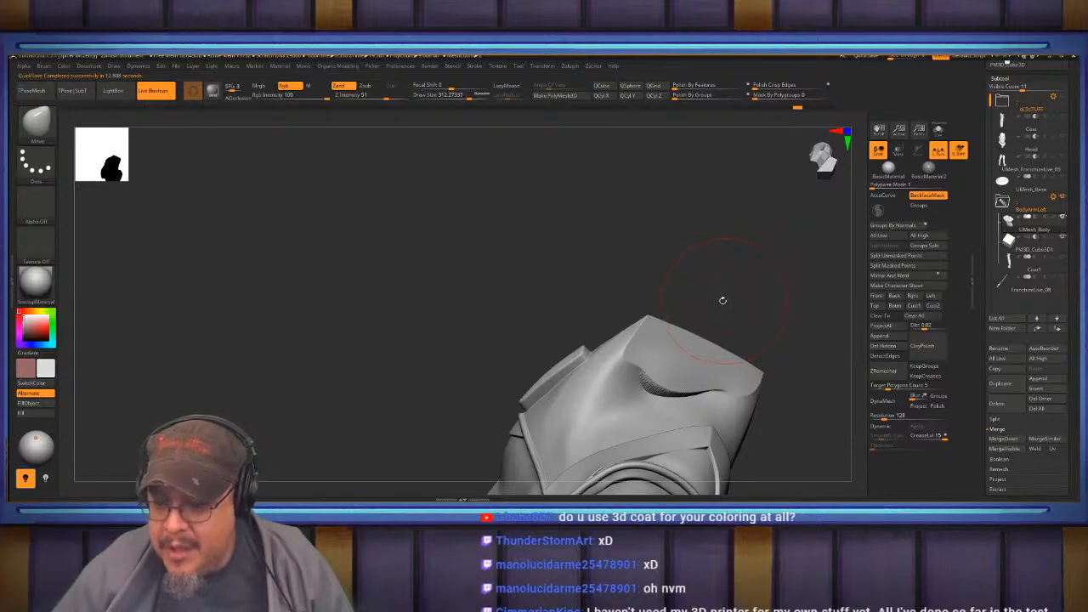
pyautogui.moveTo(732, 292); pyautogui.dragTo(756, 274)
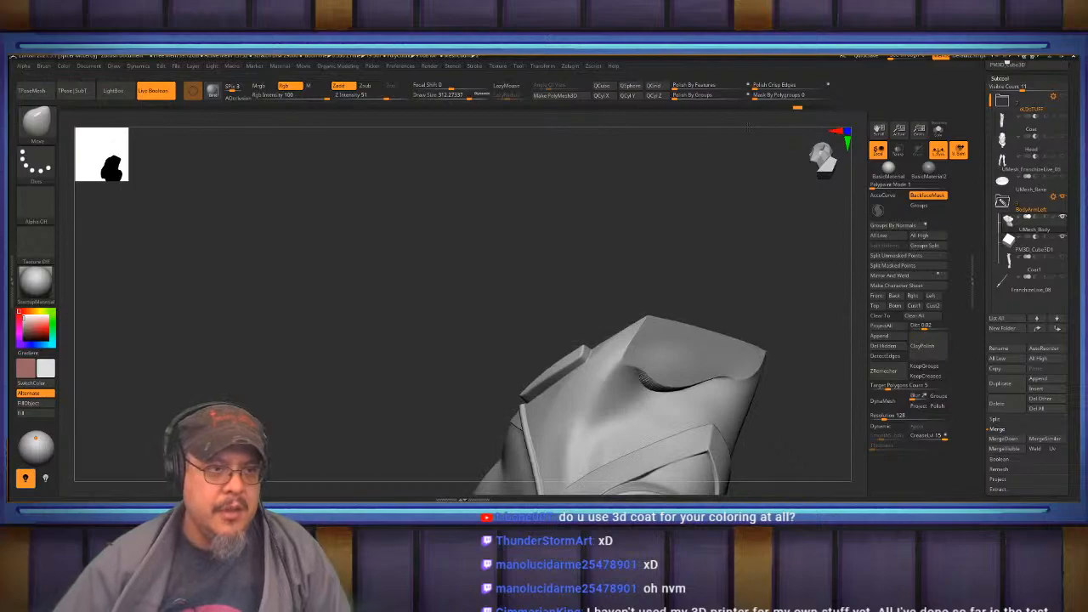
pyautogui.moveTo(777, 110); pyautogui.dragTo(786, 110)
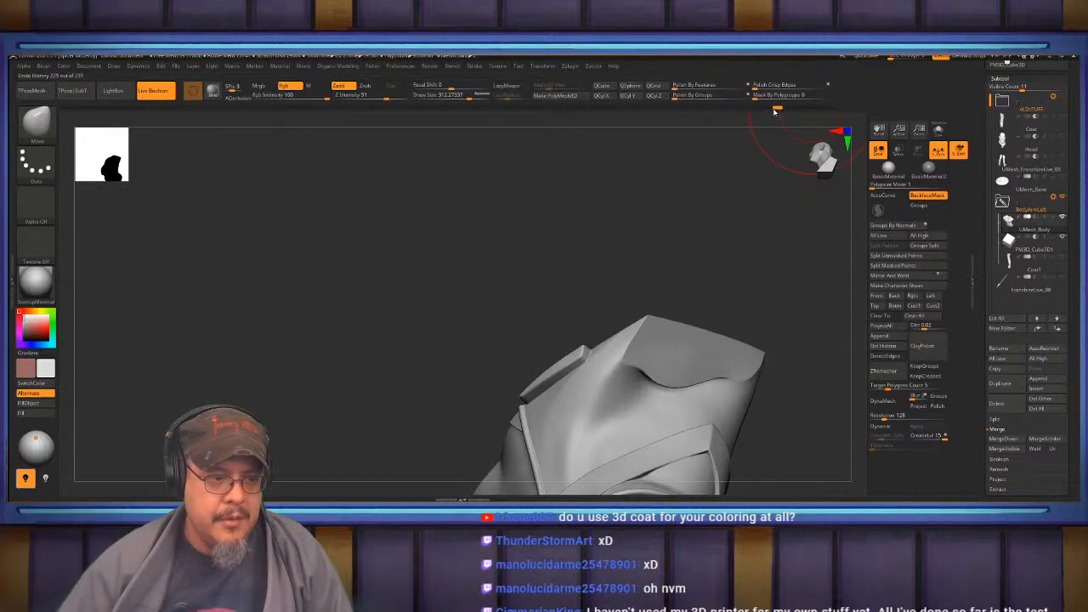
# Push UMesh_Body's inner walls together with the Move brush to close the hollow, and check the outer surface beside it.
pyautogui.moveTo(727, 257); pyautogui.dragTo(655, 353)
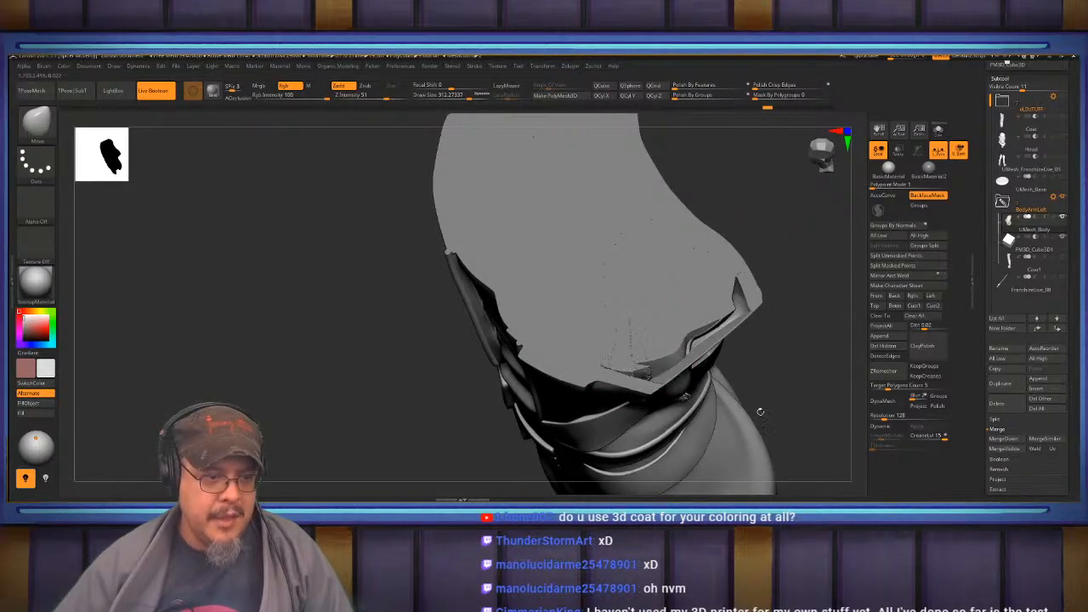
pyautogui.press('ctrl')
pyautogui.moveTo(795, 327)
pyautogui.mouseDown()
pyautogui.moveTo(803, 307)
pyautogui.moveTo(680, 336)
pyautogui.mouseUp()
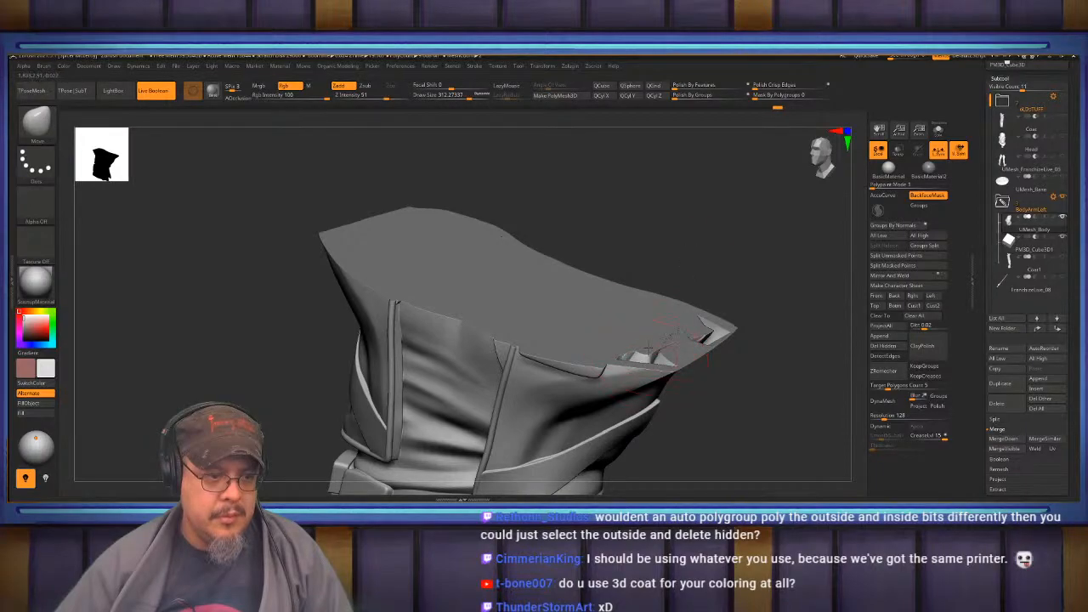
pyautogui.moveTo(651, 316)
pyautogui.mouseDown()
pyautogui.moveTo(648, 335)
pyautogui.moveTo(668, 340)
pyautogui.moveTo(714, 323)
pyautogui.mouseUp()
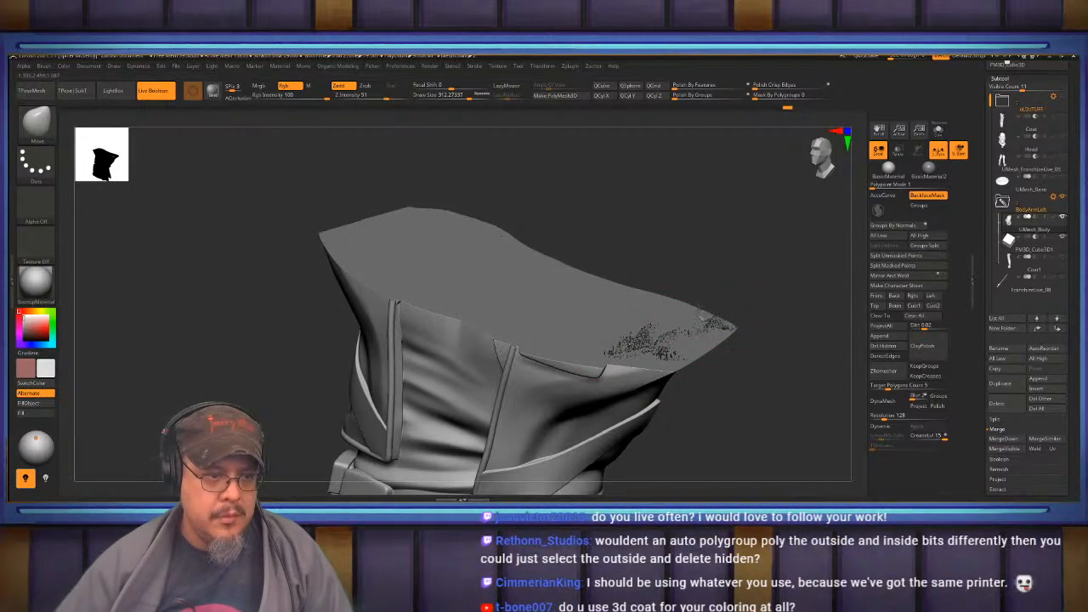
pyautogui.moveTo(741, 284); pyautogui.dragTo(713, 305)
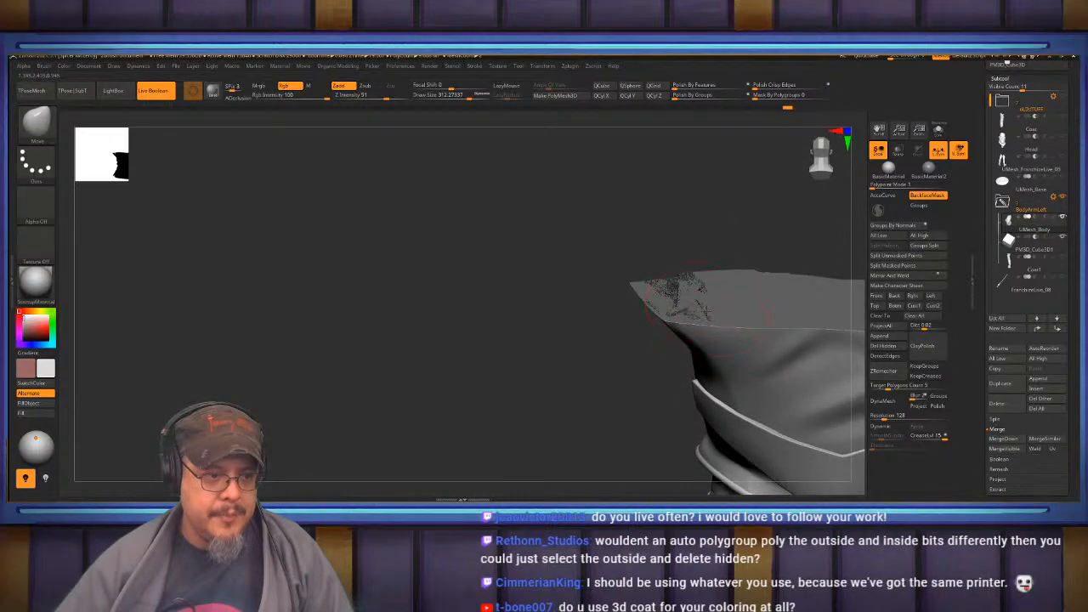
pyautogui.moveTo(551, 330); pyautogui.dragTo(702, 209)
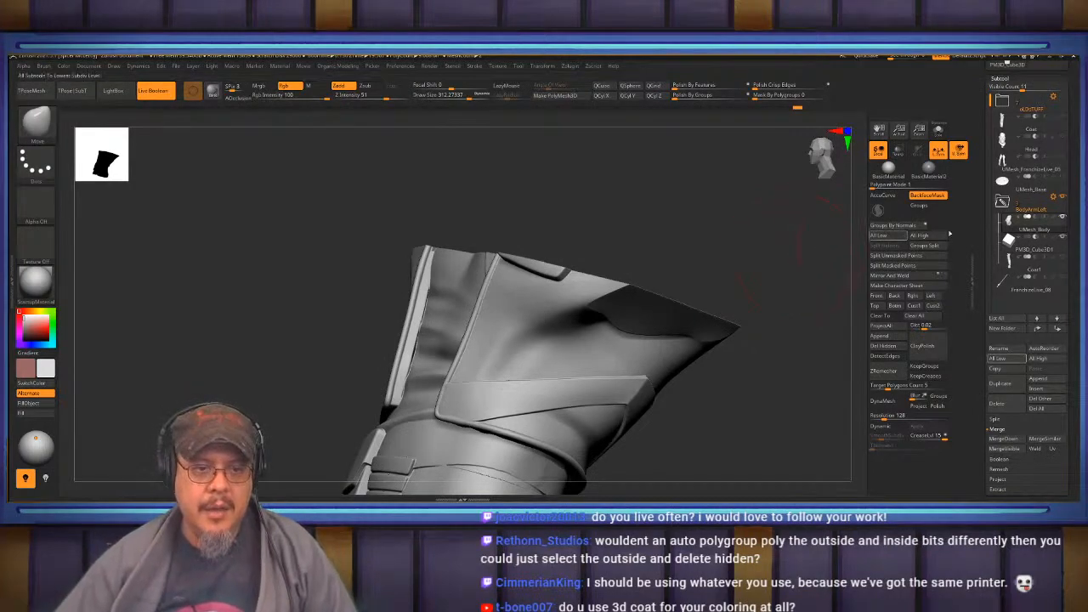
# Set the DynaMesh resolution to 4096 and save the tool as the next numbered version, ending in _11, in the ForPrint folder.
pyautogui.moveTo(887, 416); pyautogui.dragTo(936, 416)
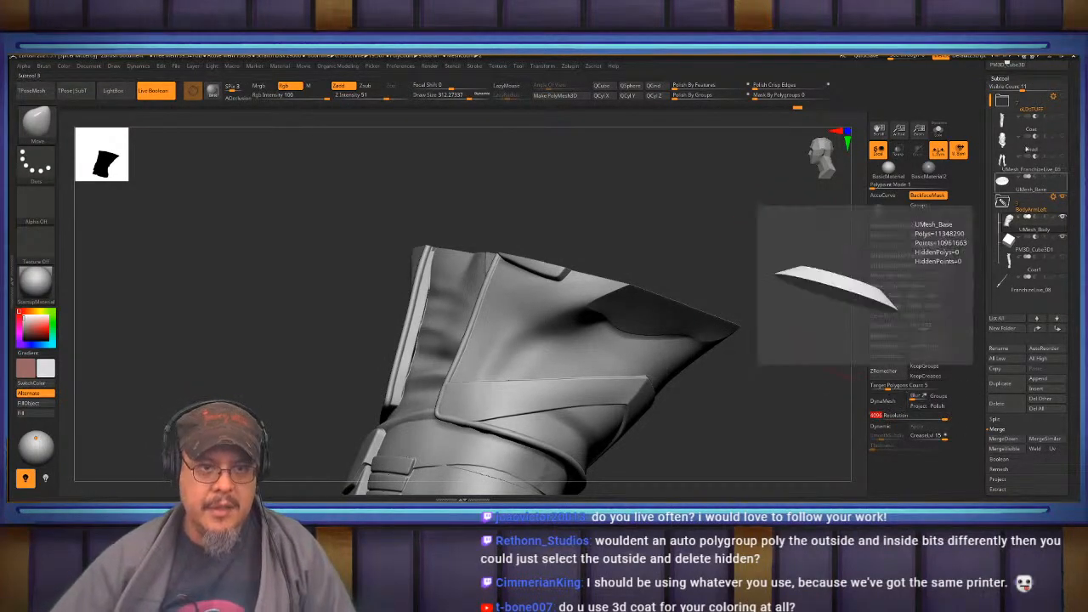
pyautogui.moveTo(1069, 111); pyautogui.dragTo(1070, 397)
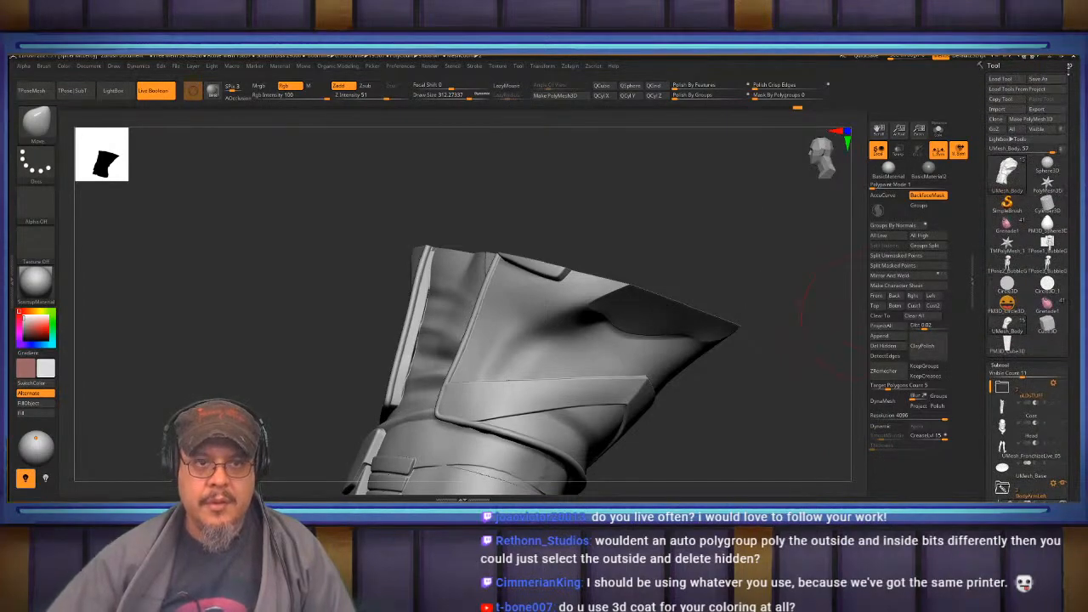
pyautogui.click(1049, 80)
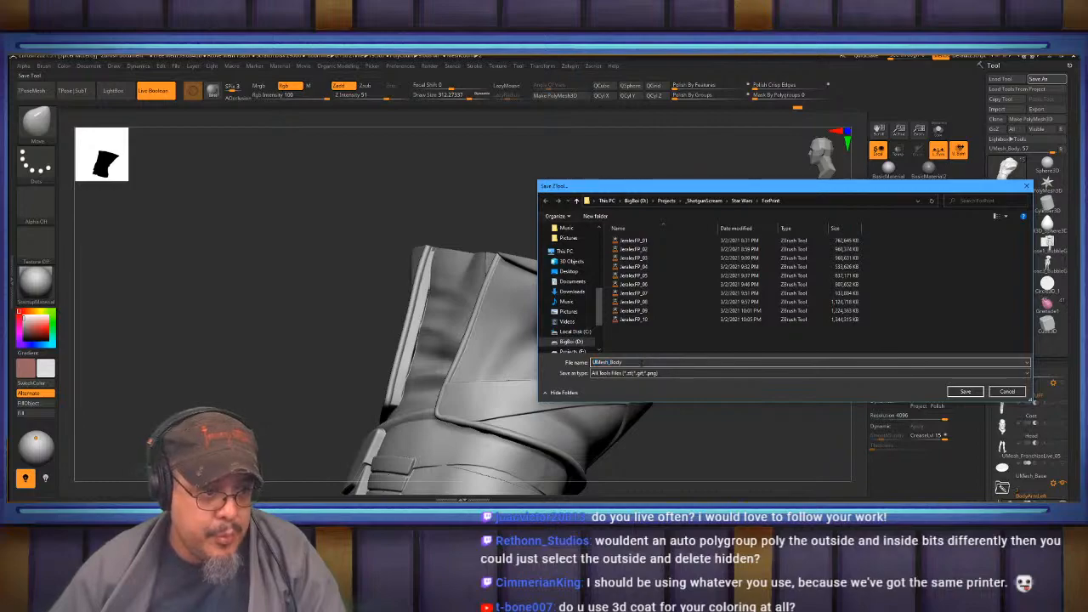
pyautogui.click(634, 319)
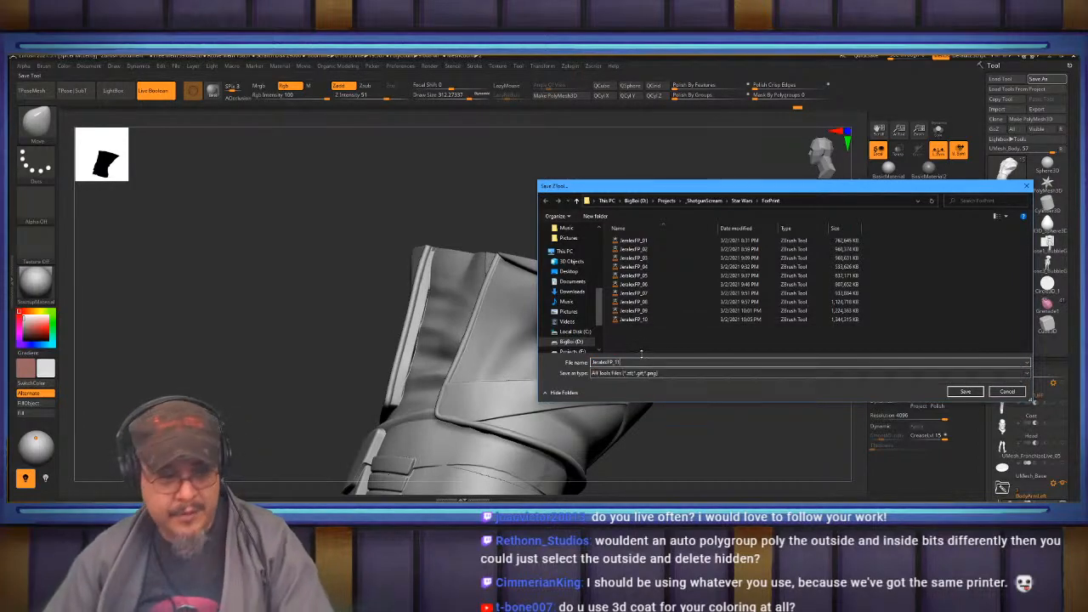
pyautogui.press('Return')
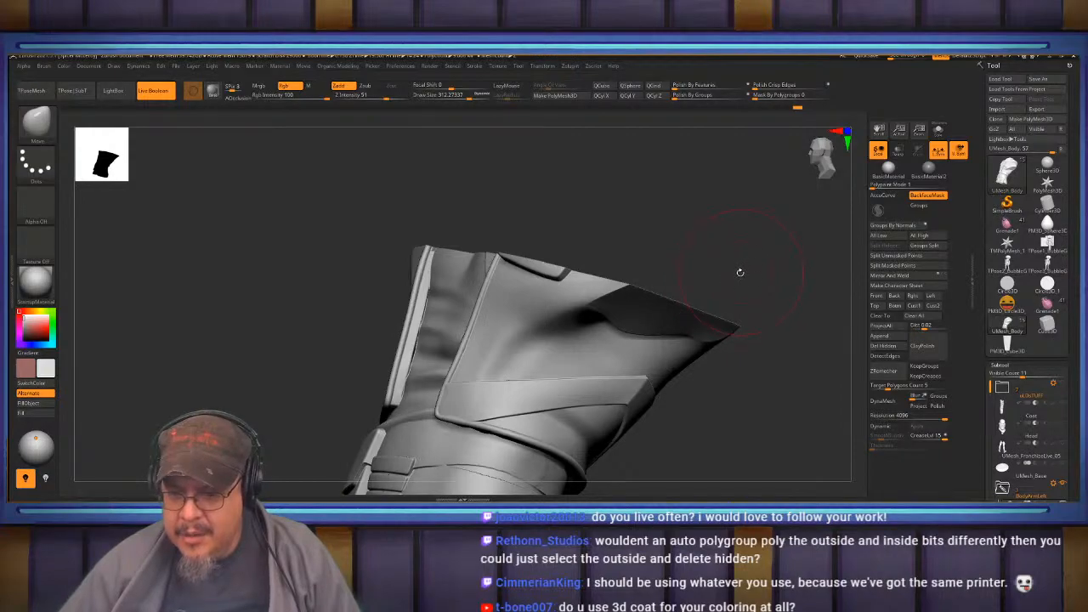
pyautogui.click(1006, 364)
pyautogui.moveTo(1039, 493); pyautogui.dragTo(1038, 314)
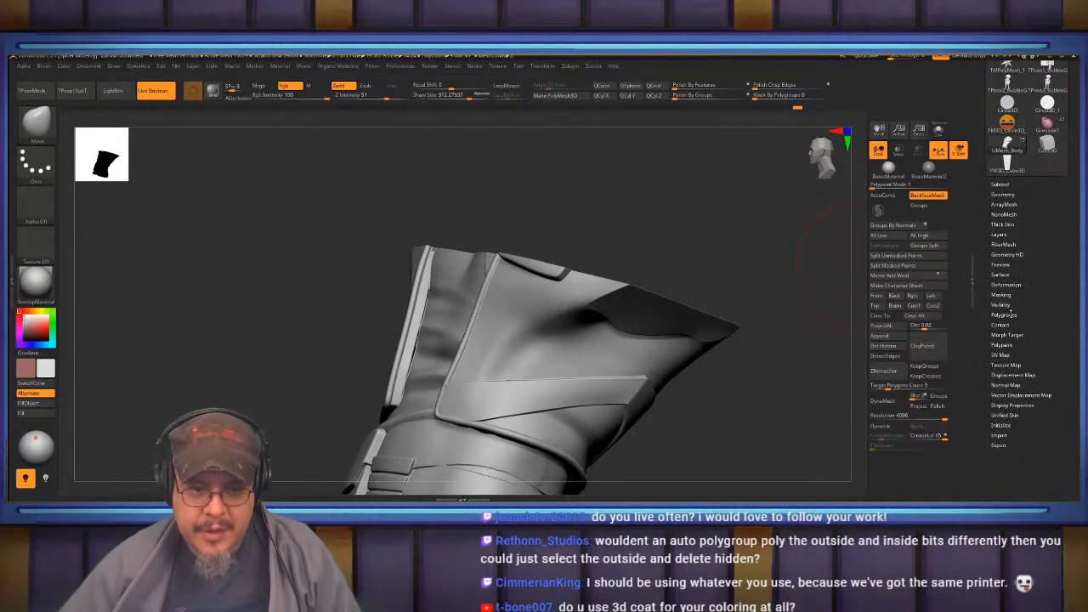
pyautogui.click(1006, 315)
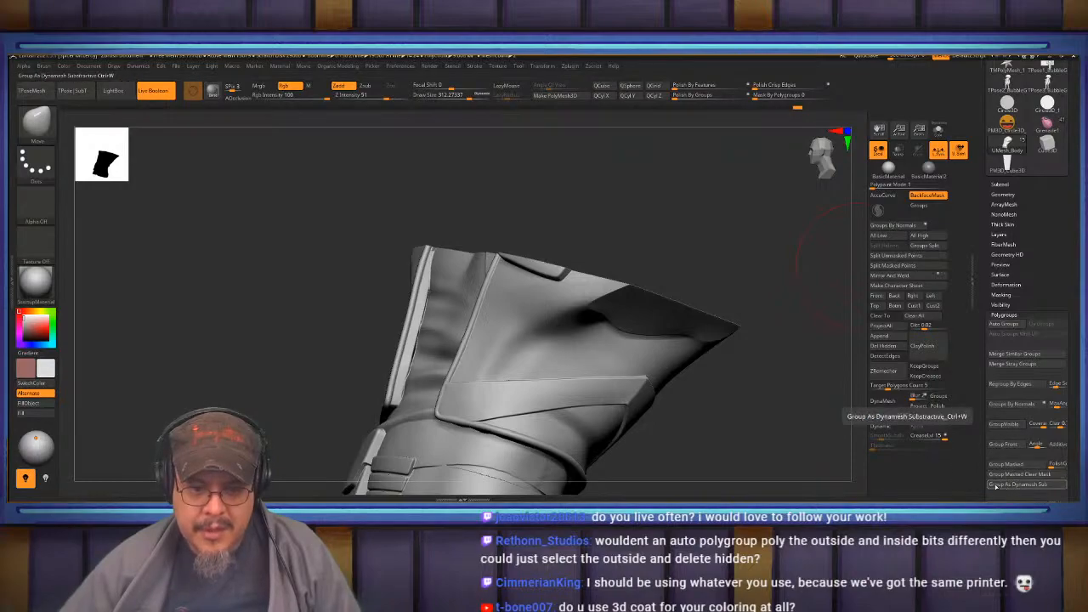
pyautogui.moveTo(988, 406); pyautogui.dragTo(983, 359)
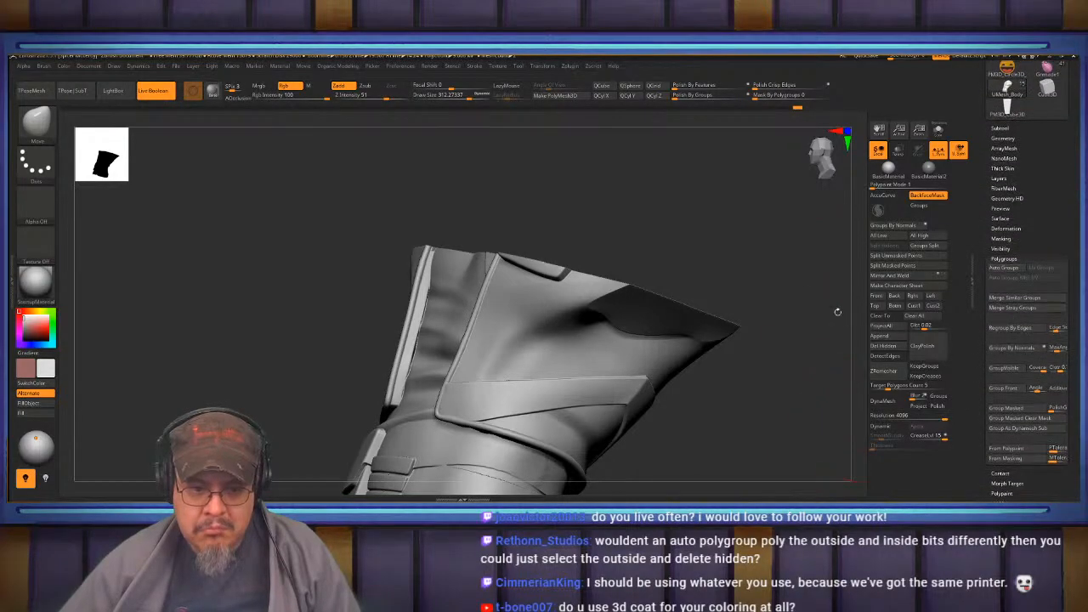
# Rebuild UMesh_Body with DynaMesh at resolution 4096 and inspect the cut cross-section.
pyautogui.moveTo(770, 324)
pyautogui.mouseDown()
pyautogui.moveTo(767, 355)
pyautogui.moveTo(781, 305)
pyautogui.mouseUp()
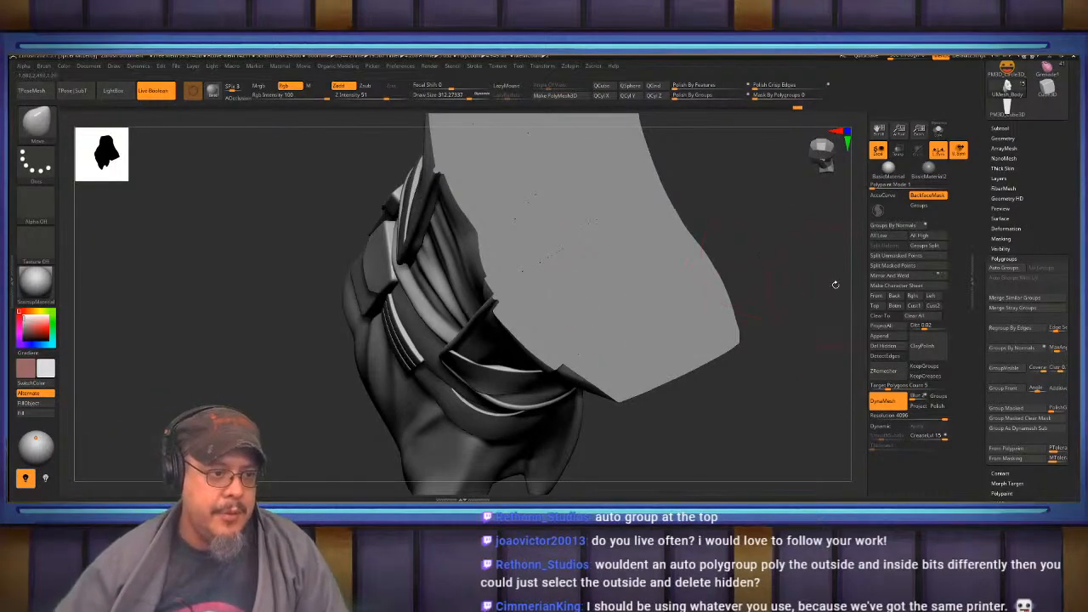
pyautogui.moveTo(775, 303)
pyautogui.mouseDown()
pyautogui.moveTo(756, 251)
pyautogui.moveTo(787, 263)
pyautogui.moveTo(777, 261)
pyautogui.mouseUp()
# Select the PM3D_Cube3D1 cutter and raise it along Y to reveal the torso's upper chest and shoulder.
pyautogui.click(1001, 128)
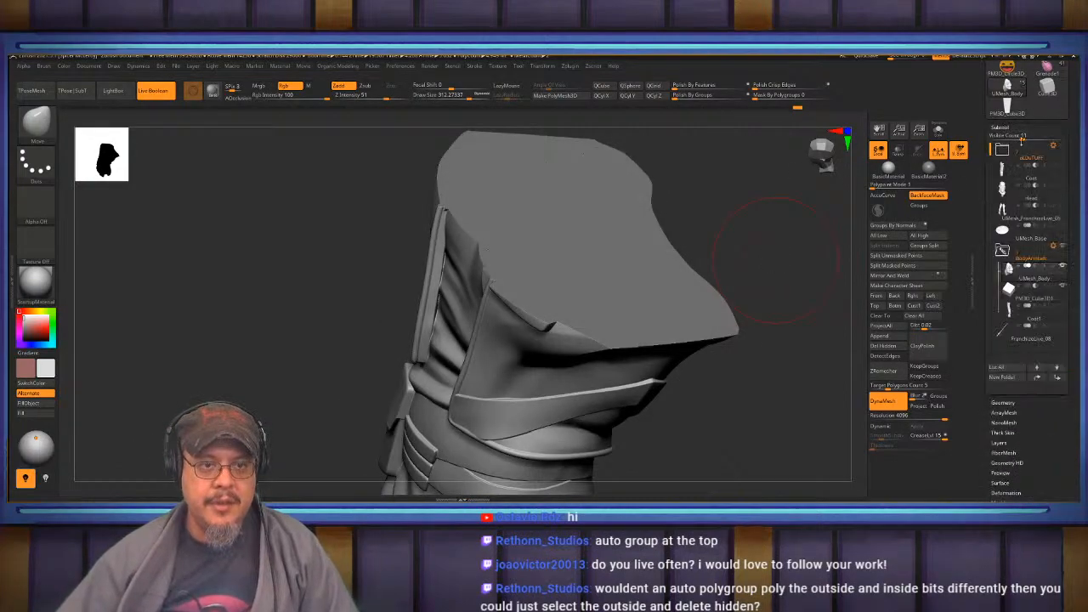
pyautogui.click(1030, 293)
pyautogui.press('w')
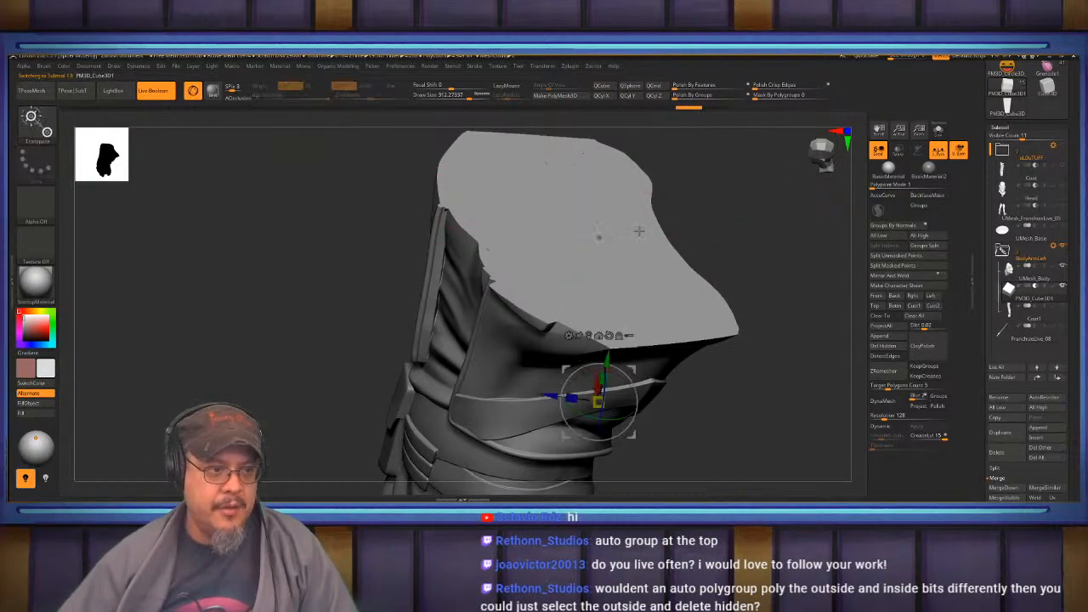
pyautogui.moveTo(611, 352); pyautogui.dragTo(738, 188)
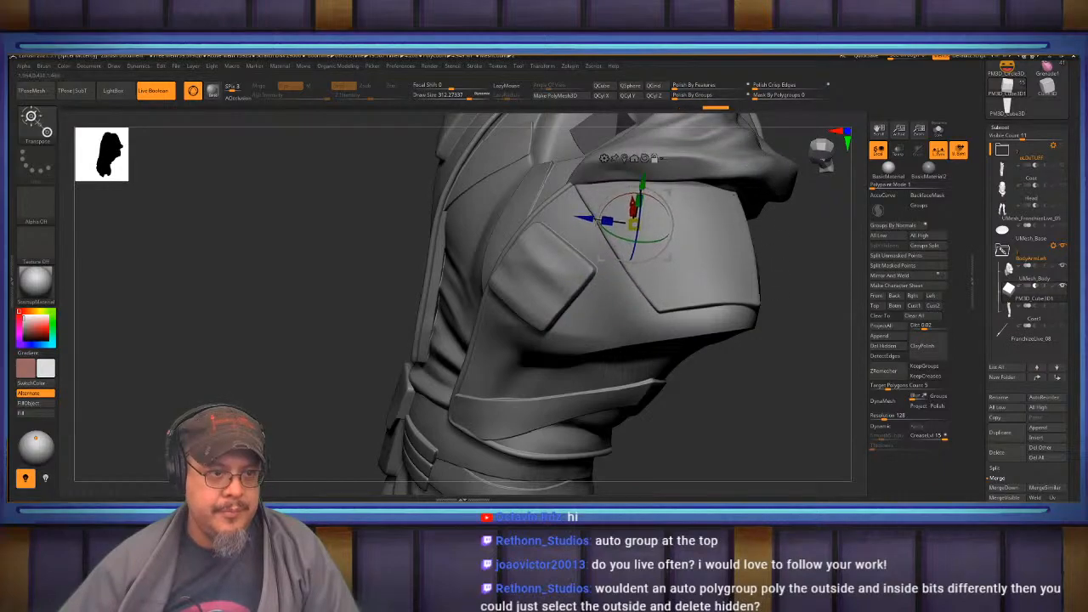
# Readjust the PM3D_Cube3D1 cutter's height along Y and inspect the cut torso from above and from the side.
pyautogui.keyDown('alt'); pyautogui.moveTo(787, 277); pyautogui.dragTo(670, 280); pyautogui.keyUp('alt')
pyautogui.moveTo(713, 281); pyautogui.dragTo(702, 309)
pyautogui.moveTo(619, 316); pyautogui.dragTo(595, 330)
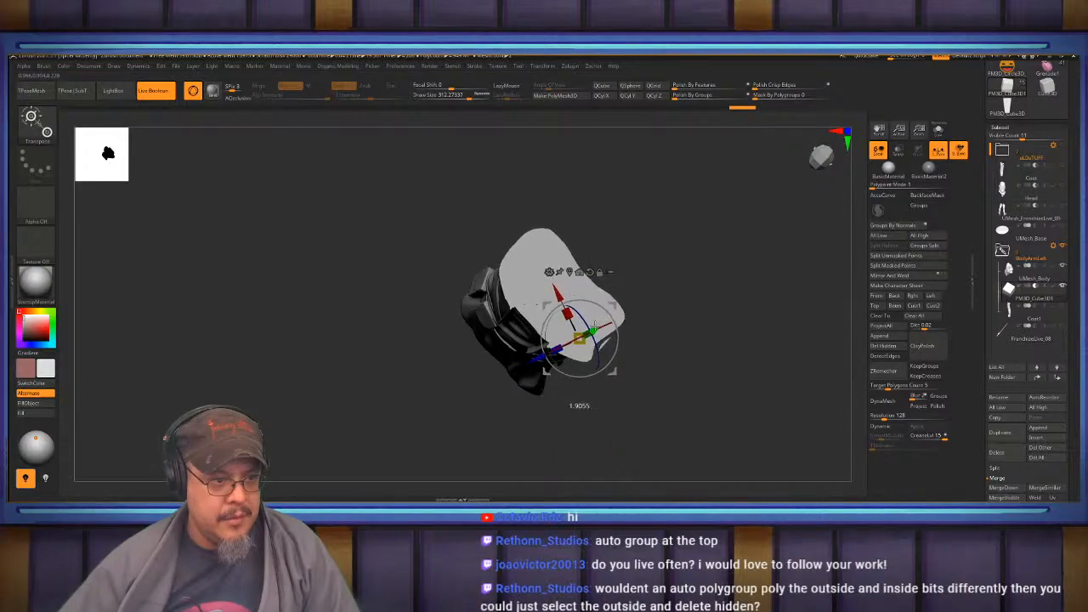
pyautogui.moveTo(595, 329); pyautogui.dragTo(594, 330)
pyautogui.press('q')
pyautogui.moveTo(672, 382); pyautogui.dragTo(663, 273)
pyautogui.keyDown('alt'); pyautogui.moveTo(703, 306); pyautogui.dragTo(717, 238); pyautogui.keyUp('alt')
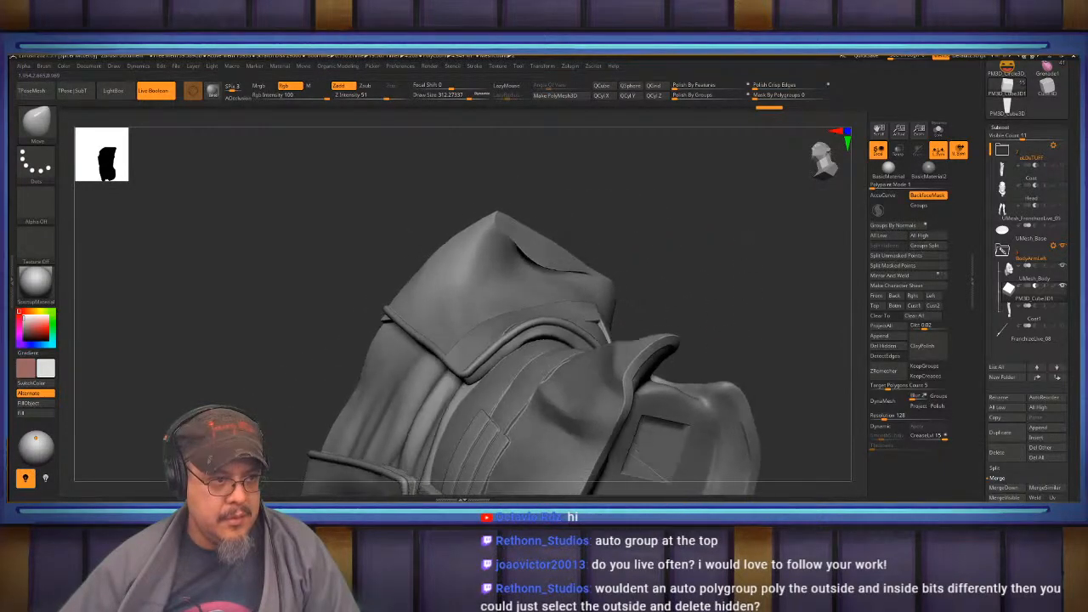
# Shift the PM3D_Cube3D1 cutter slightly and inspect the cut shoulder from the front and from the side.
pyautogui.moveTo(734, 312); pyautogui.dragTo(467, 315)
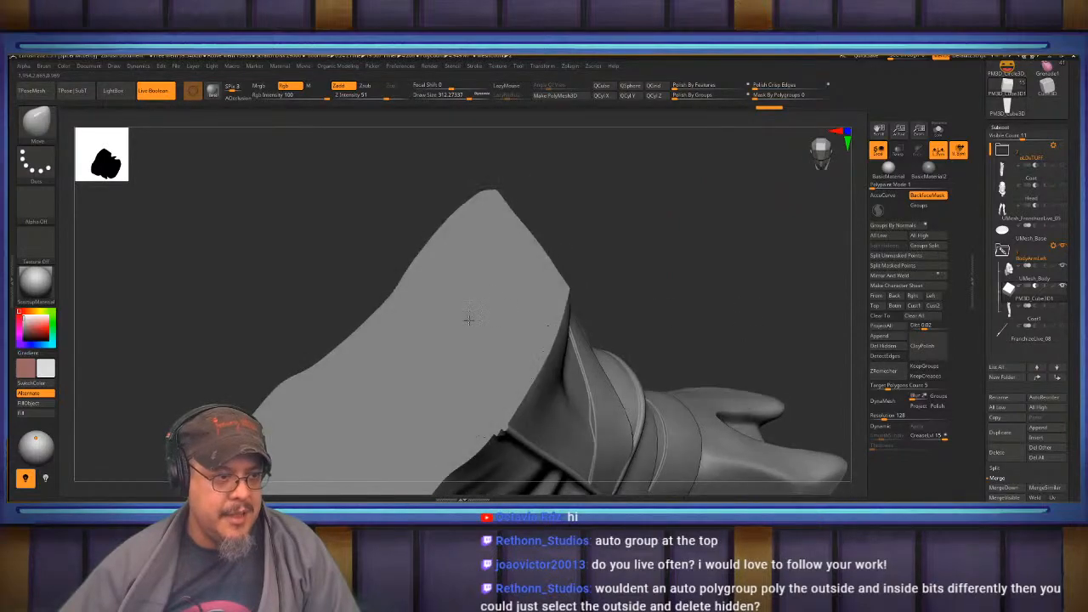
pyautogui.press('w')
pyautogui.moveTo(585, 378); pyautogui.dragTo(596, 380)
pyautogui.press('q')
pyautogui.moveTo(683, 280)
pyautogui.mouseDown()
pyautogui.moveTo(536, 271)
pyautogui.moveTo(536, 256)
pyautogui.mouseUp()
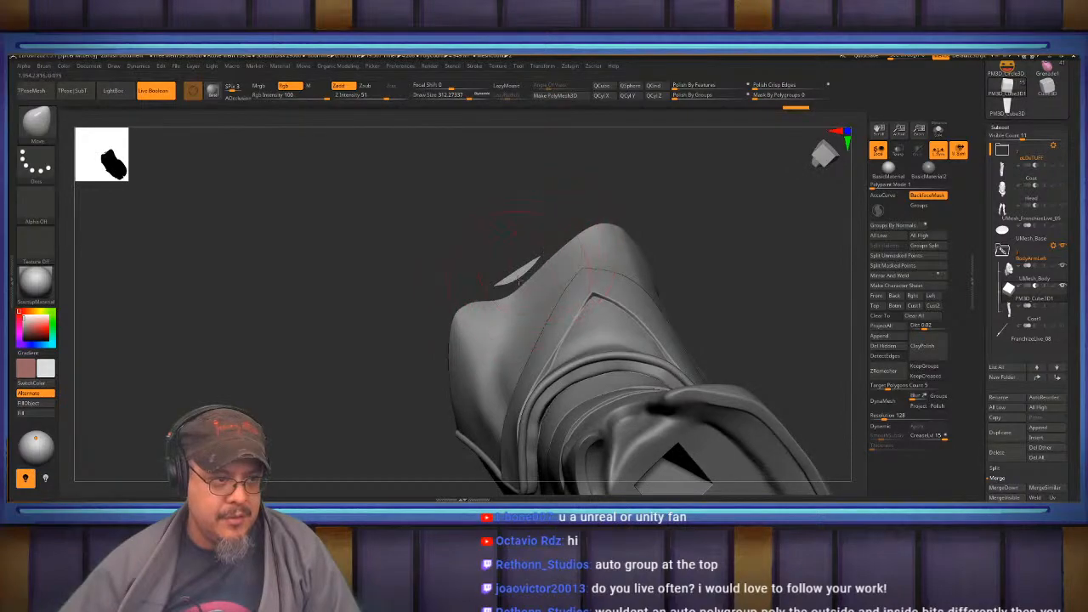
# Move the PM3D_Cube3D1 cutter to another slice of the torso and view the full cross-section and its edge gaps from above.
pyautogui.moveTo(426, 301); pyautogui.dragTo(553, 285)
pyautogui.press('w')
pyautogui.moveTo(551, 324); pyautogui.dragTo(665, 374)
pyautogui.moveTo(366, 248); pyautogui.dragTo(492, 92)
pyautogui.moveTo(715, 241); pyautogui.dragTo(735, 253)
pyautogui.press('q')
pyautogui.moveTo(602, 418)
pyautogui.mouseDown()
pyautogui.moveTo(720, 315)
pyautogui.moveTo(720, 289)
pyautogui.moveTo(735, 311)
pyautogui.mouseUp()
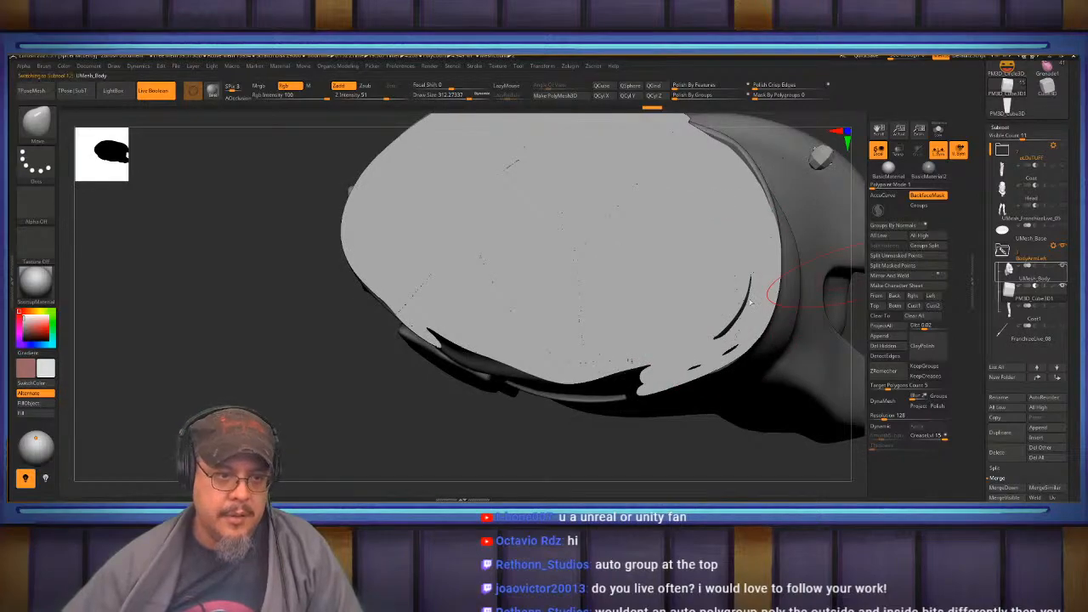
# Swell UMesh_Body with the Inflat brush around the crescent gap at the cut's edge, reducing the draw size to about 106.
pyautogui.click(1033, 278)
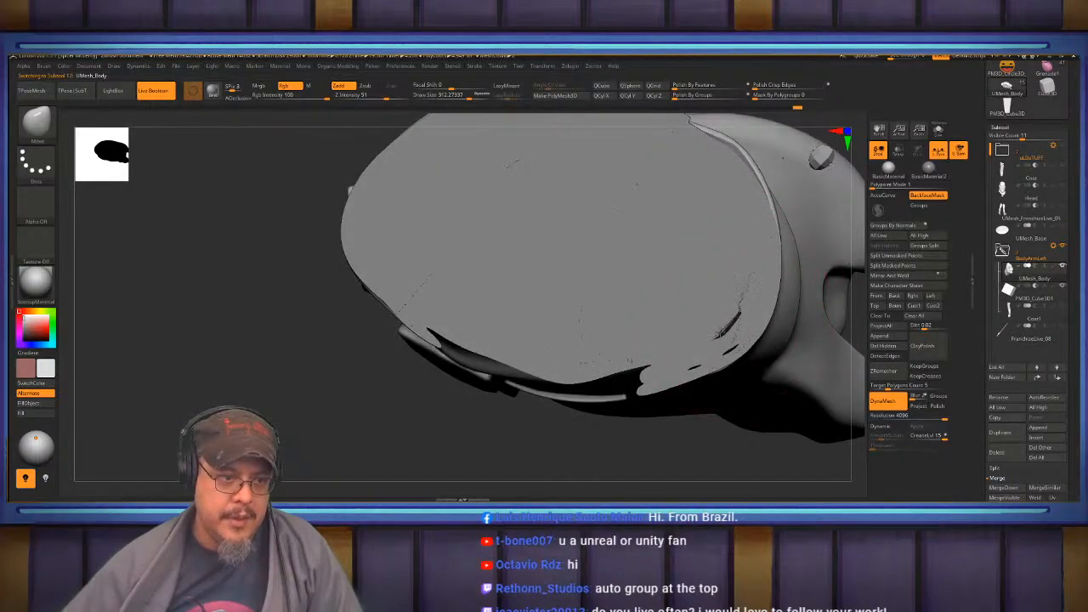
pyautogui.press('ctrl')
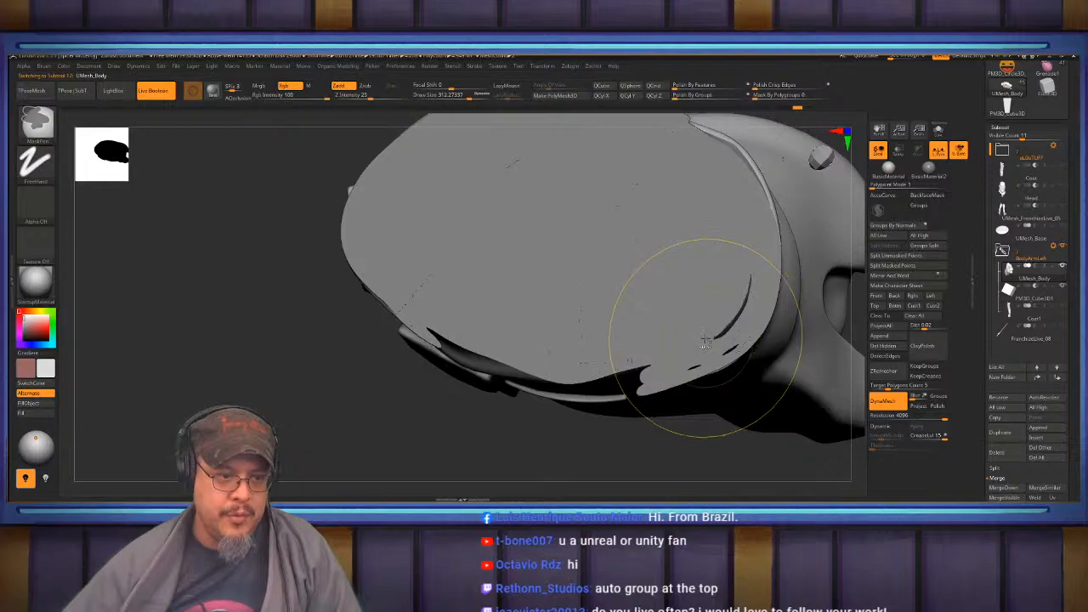
pyautogui.press('b')
pyautogui.press('i')
pyautogui.press('n')
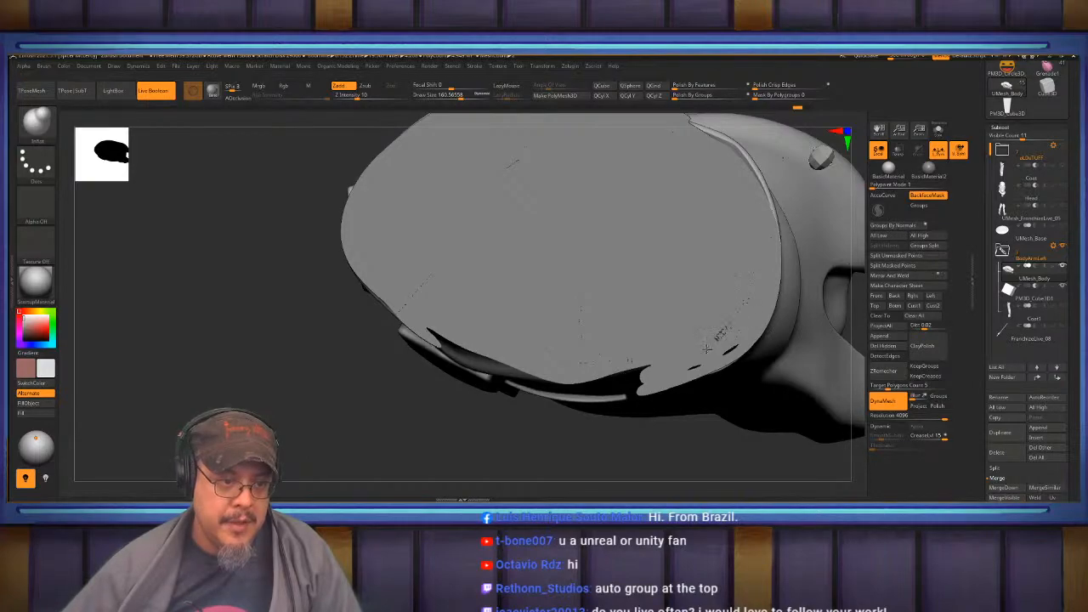
pyautogui.hotkey('ctrl', 'z')
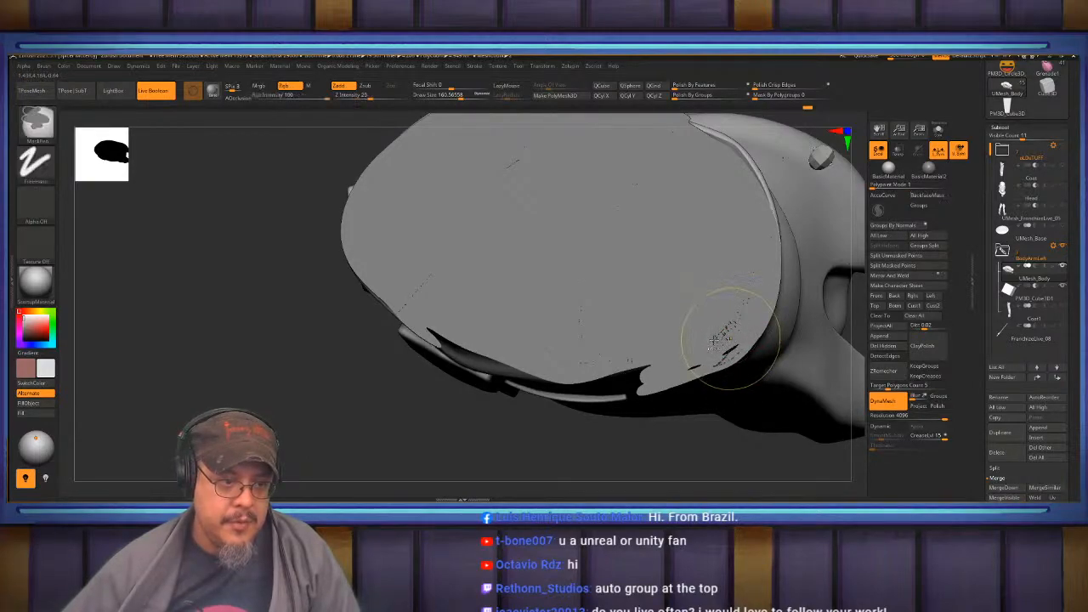
pyautogui.press('[')
pyautogui.press('[')
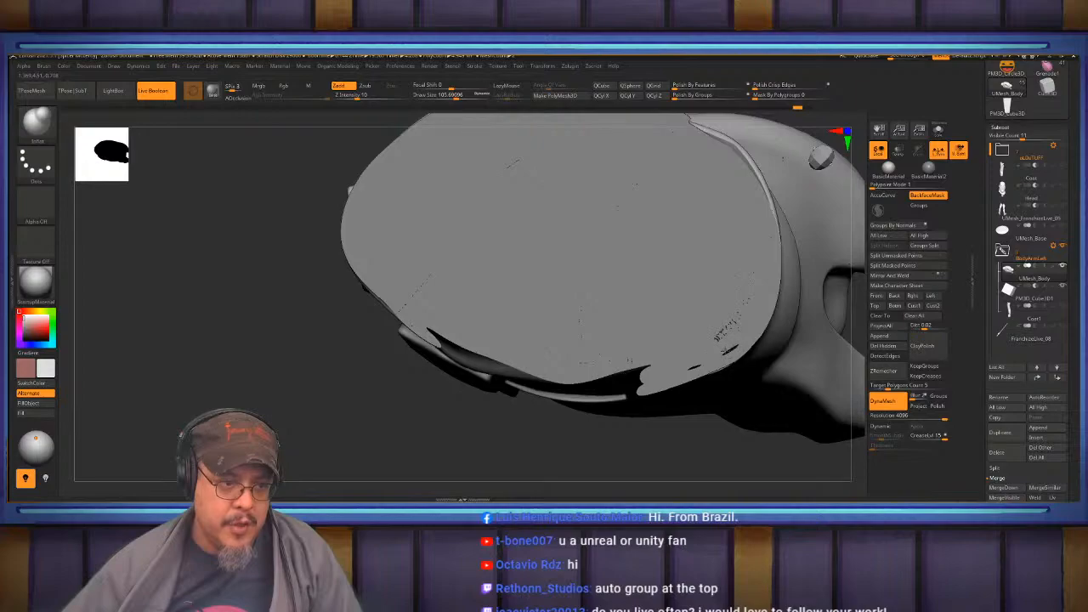
pyautogui.press('ctrl')
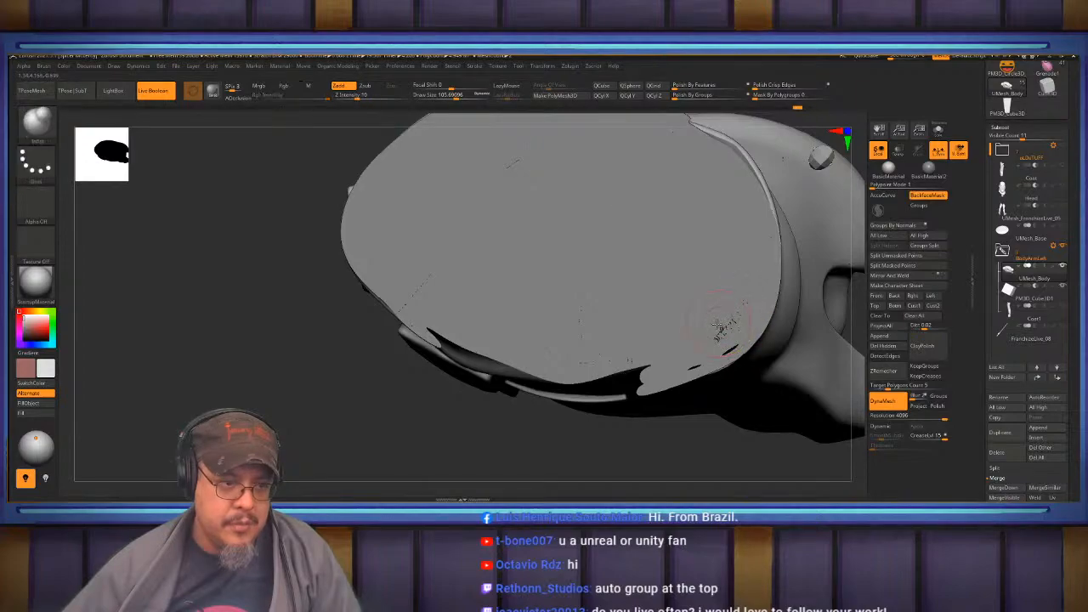
# Close the remaining small slits near the cut's edge on UMesh_Body with the Move brush.
pyautogui.press('b')
pyautogui.press('m')
pyautogui.press('v')
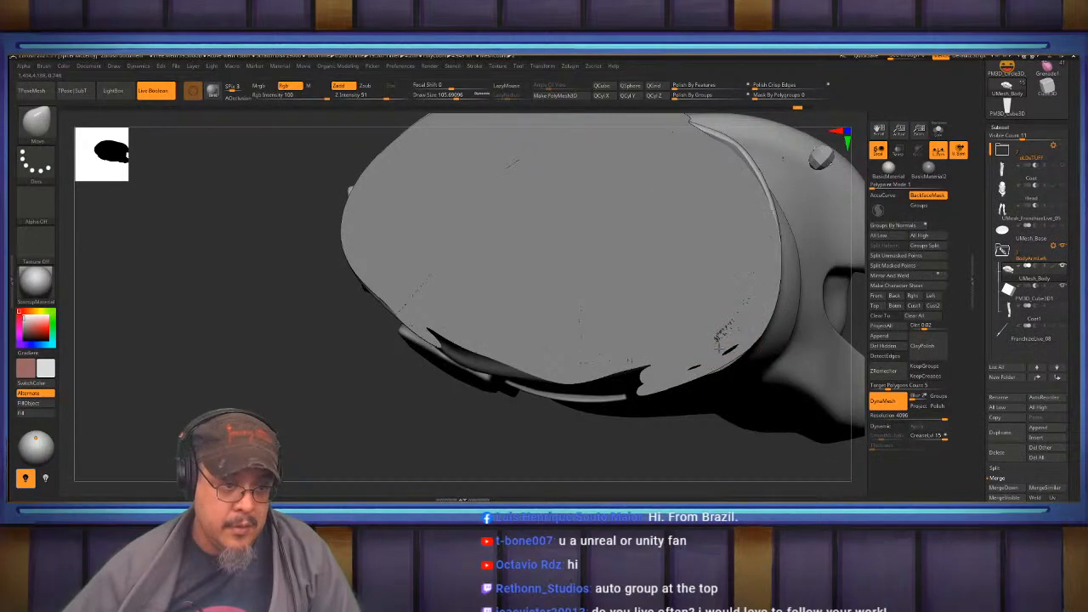
pyautogui.press('ctrl')
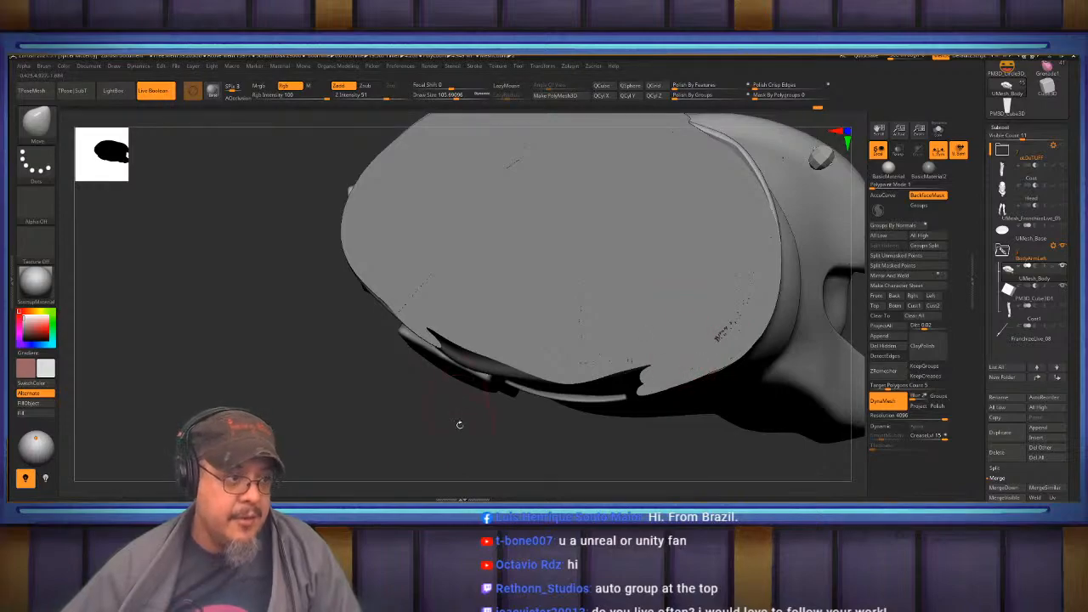
# Select the PM3D_Cube3D1 cutter and nudge it along Y to expose the next slice of the torso.
pyautogui.moveTo(459, 418); pyautogui.dragTo(523, 397)
pyautogui.click(1040, 298)
pyautogui.press('w')
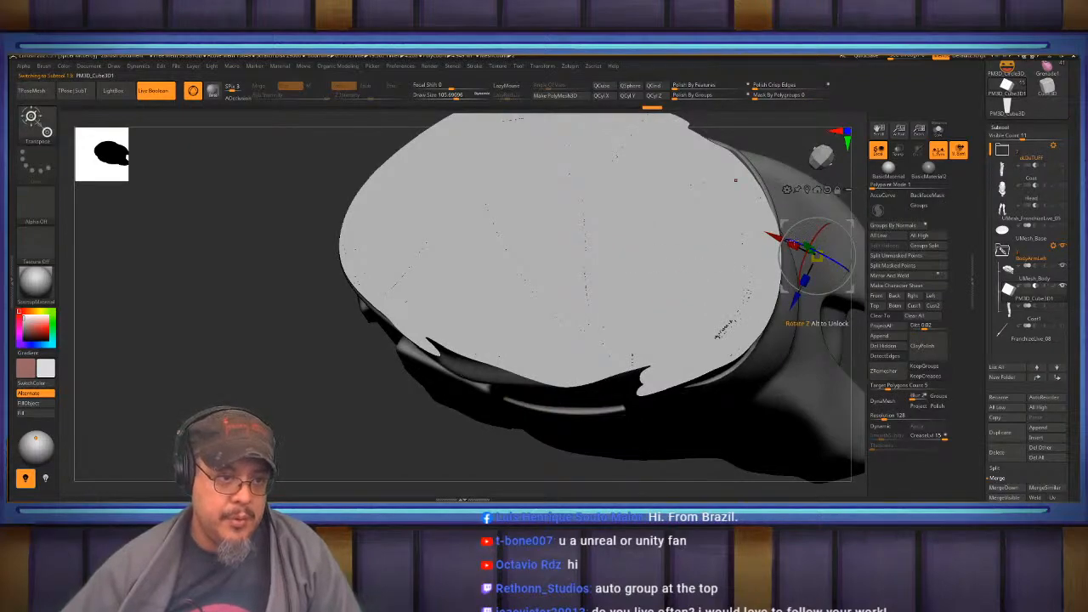
pyautogui.moveTo(806, 247); pyautogui.dragTo(809, 248)
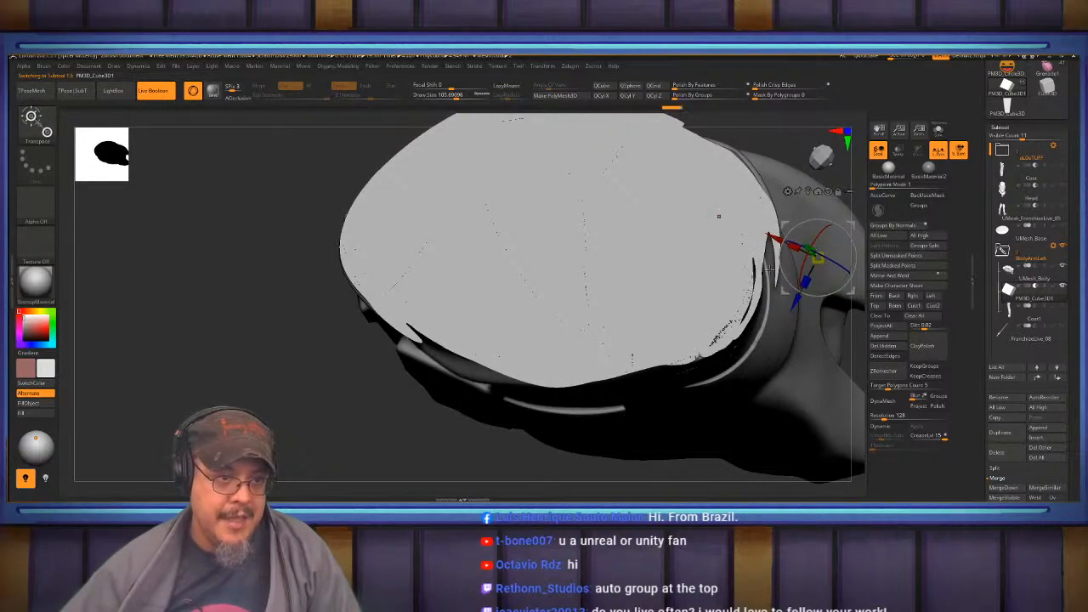
pyautogui.press('q')
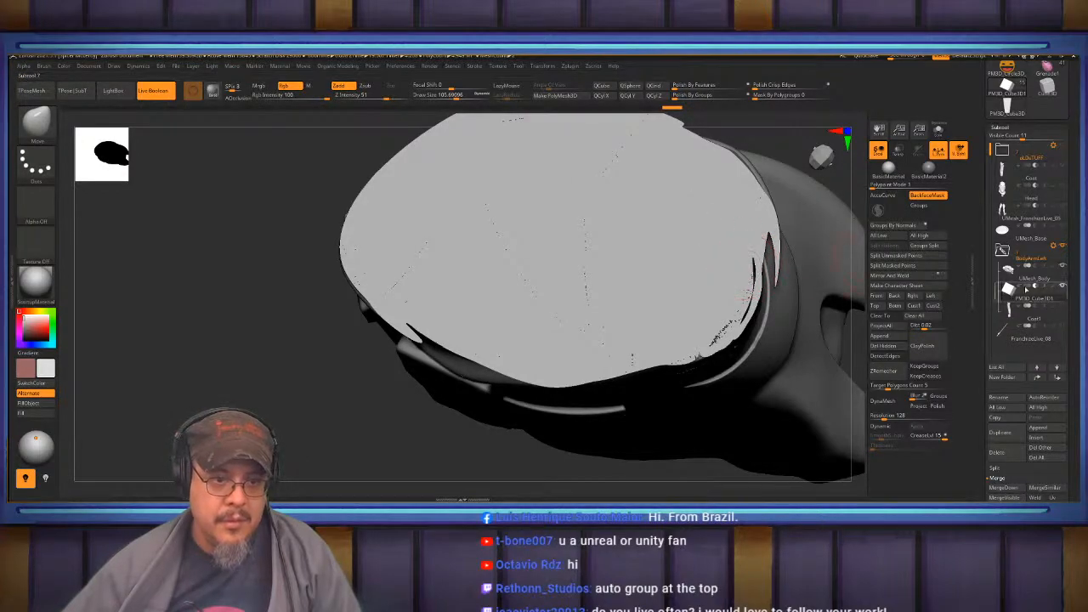
# Try to close the gaps at the new slice's edge on UMesh_Body with the Move brush, and undo the strokes.
pyautogui.click(1039, 278)
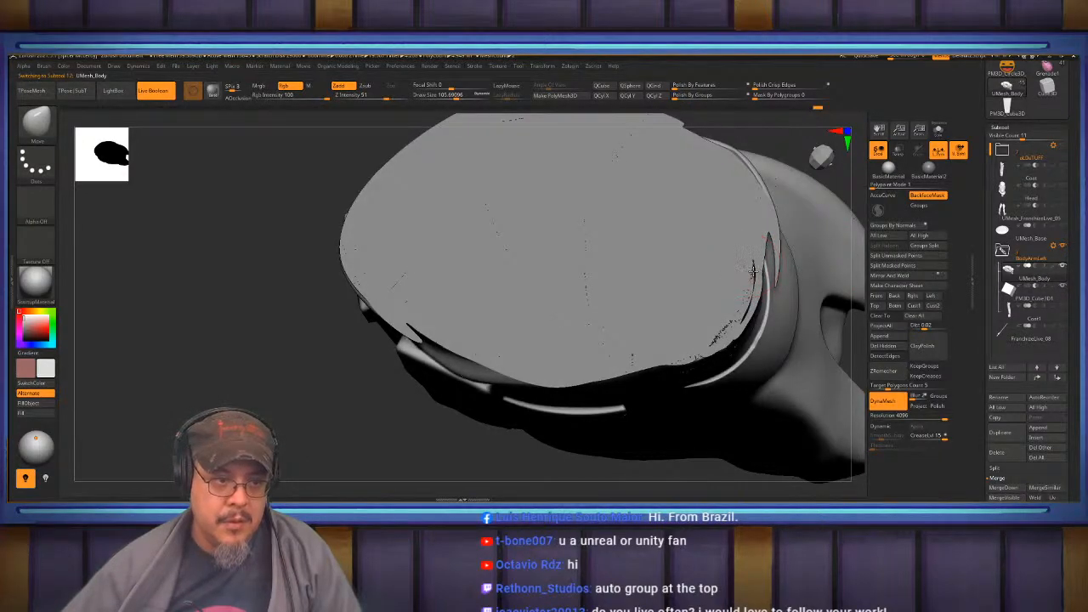
pyautogui.press('ctrl')
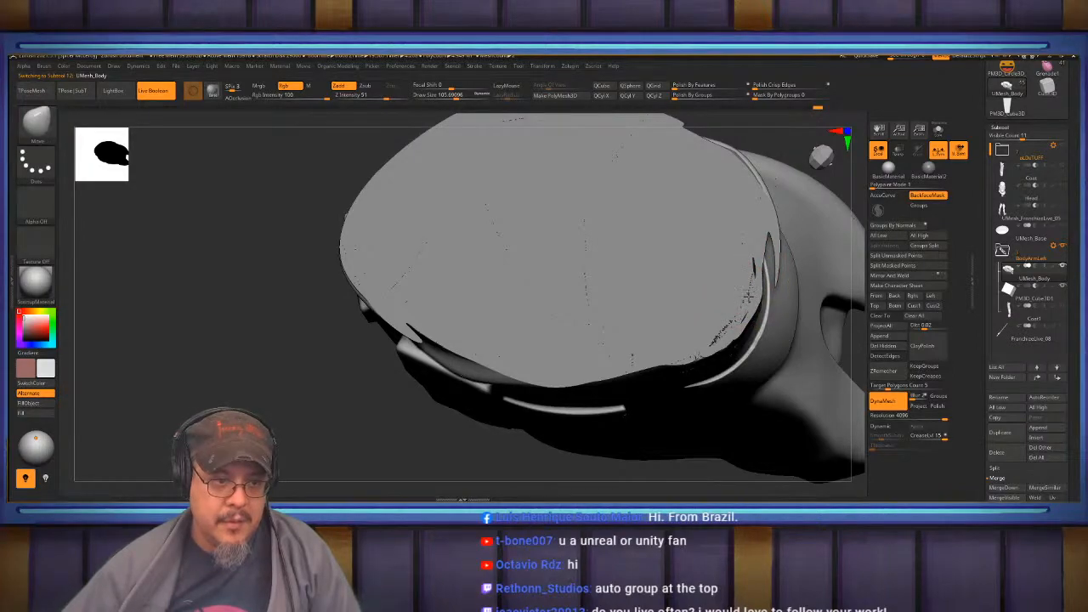
pyautogui.press('ctrl')
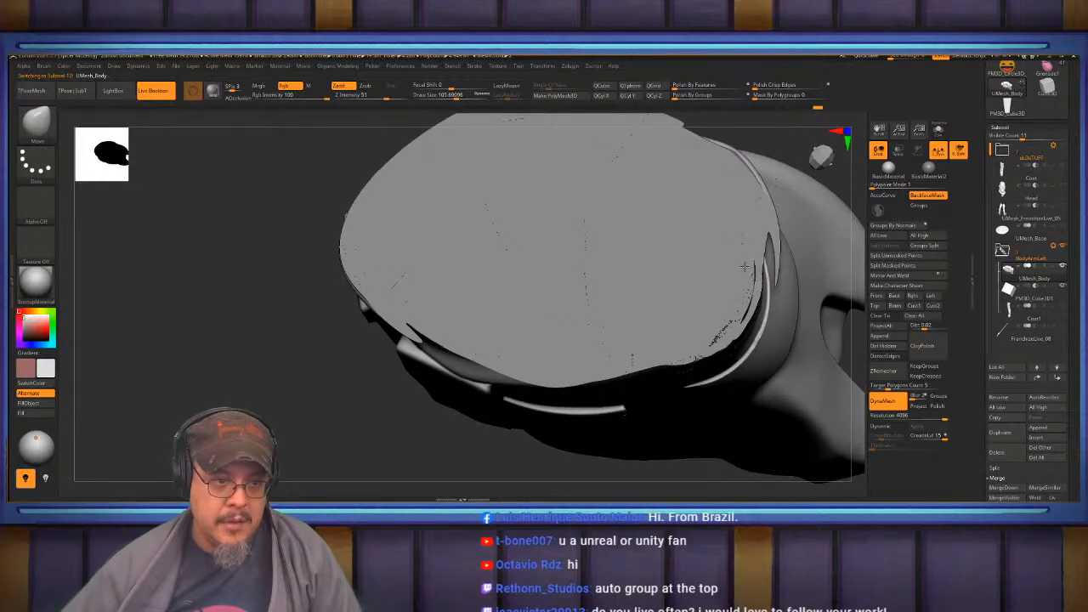
pyautogui.moveTo(744, 258); pyautogui.dragTo(650, 245, button='right')
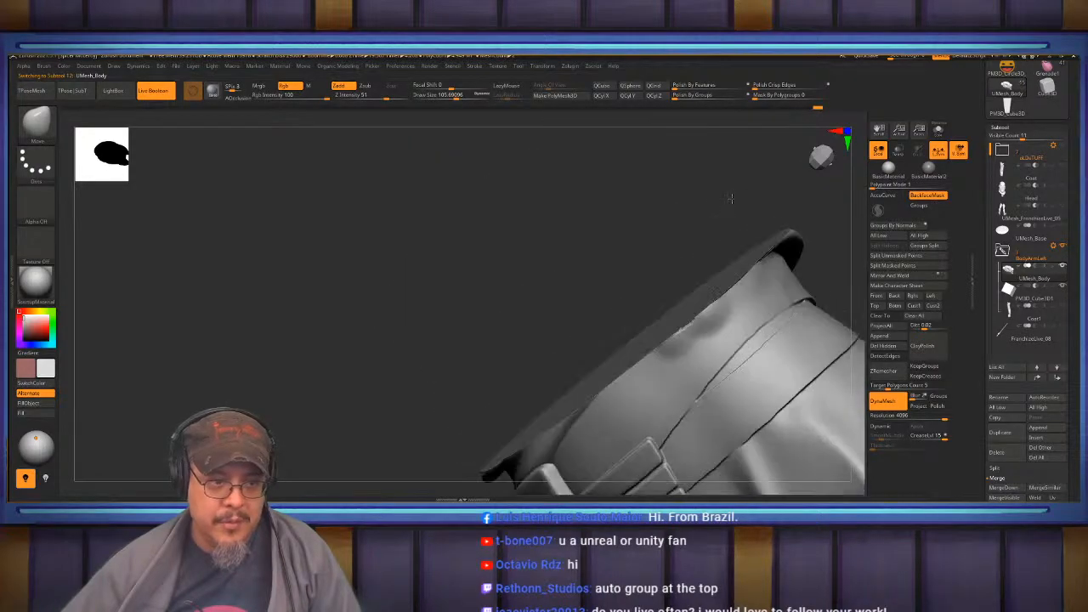
pyautogui.press('ctrl')
pyautogui.press('ctrl')
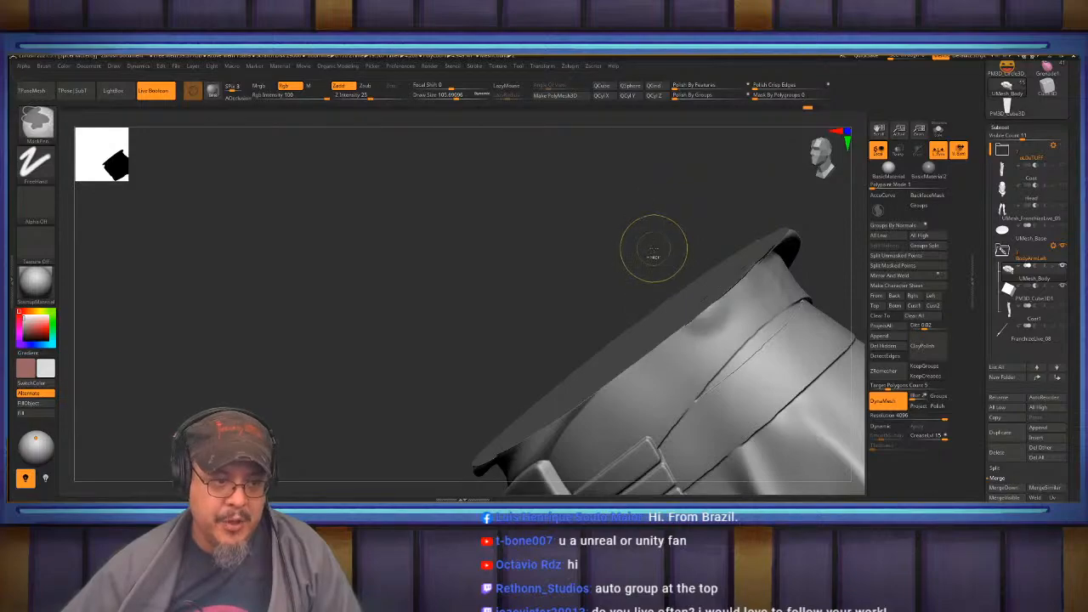
pyautogui.hotkey('ctrl', 'z')
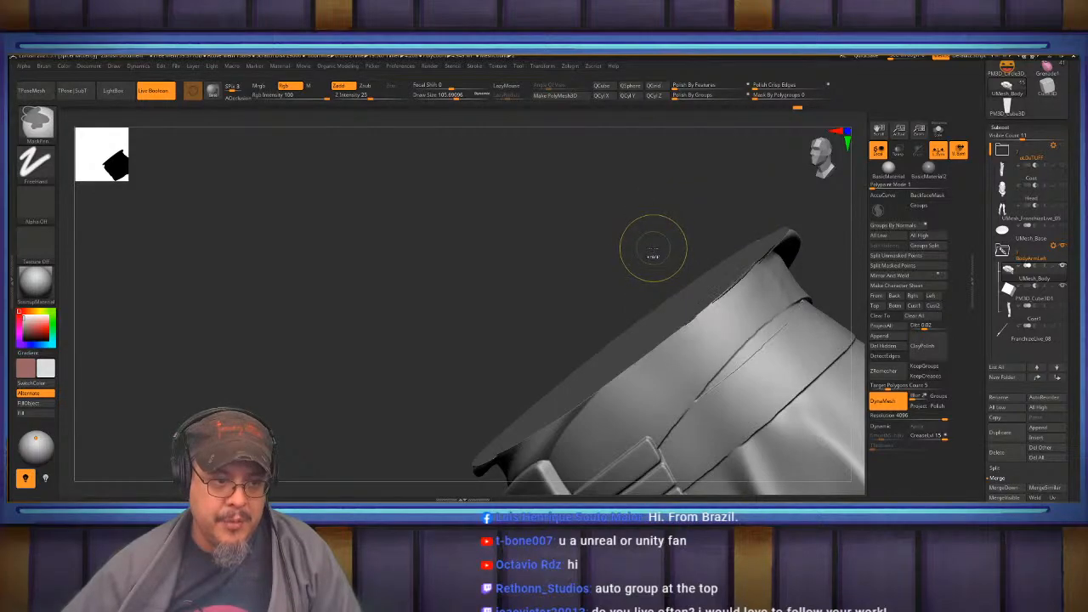
pyautogui.moveTo(671, 230); pyautogui.dragTo(696, 252)
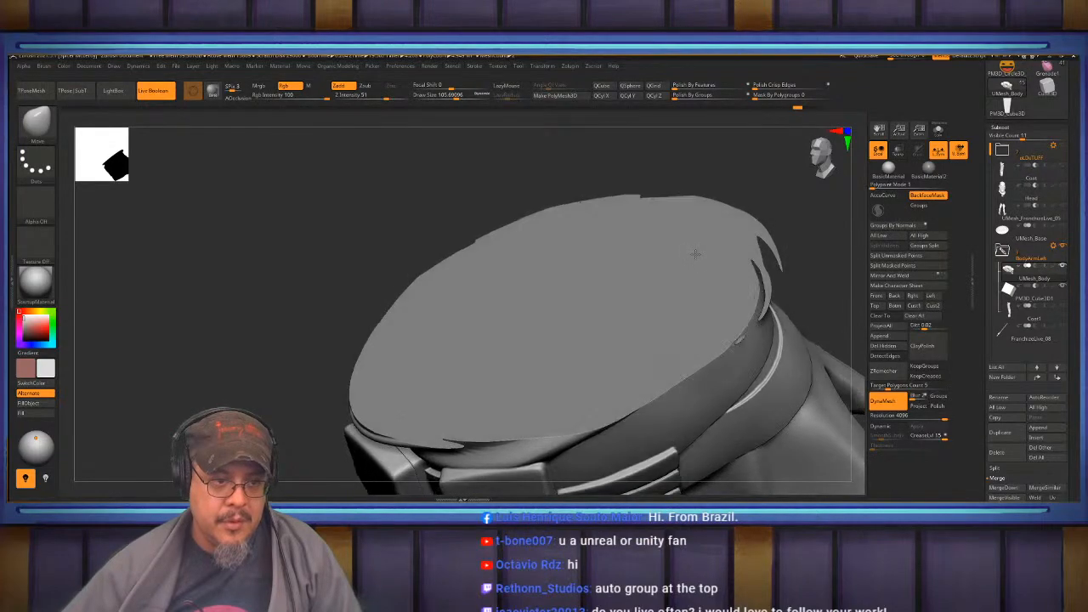
# Select the PM3D_Cube3D1 cutter, shift it slightly, and view the cut torso's raised rim from the side.
pyautogui.keyDown('alt'); pyautogui.click(710, 240); pyautogui.keyUp('alt')
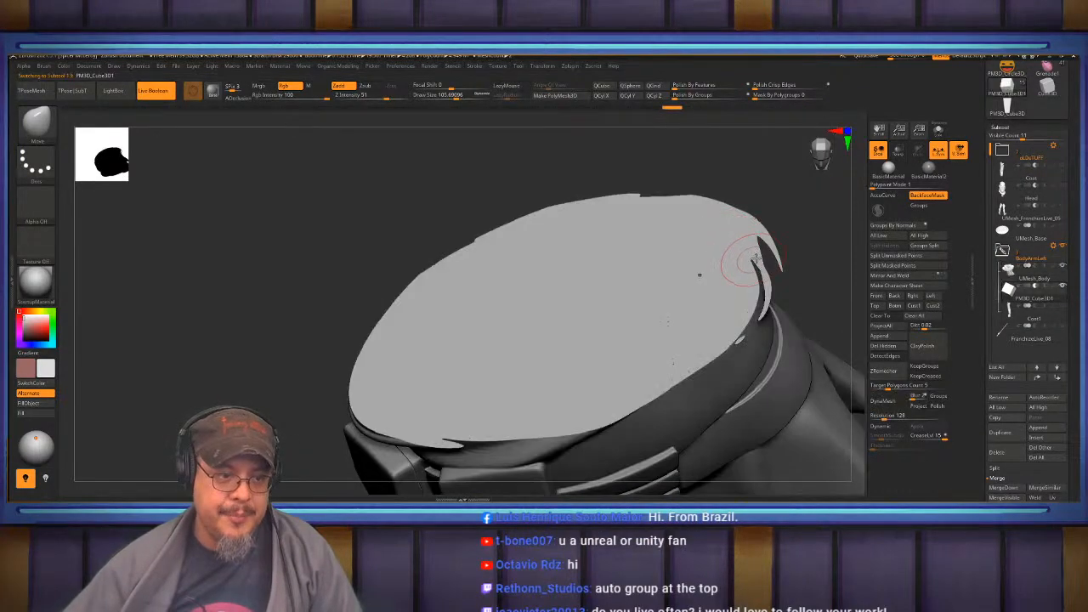
pyautogui.press('w')
pyautogui.moveTo(795, 300); pyautogui.dragTo(792, 295)
pyautogui.press('q')
pyautogui.moveTo(793, 239); pyautogui.dragTo(767, 197)
# Push the seam beneath the raised rim of UMesh_Body together with the Move brush, undoing a misplaced stroke.
pyautogui.press('b')
pyautogui.press('i')
pyautogui.press('n')
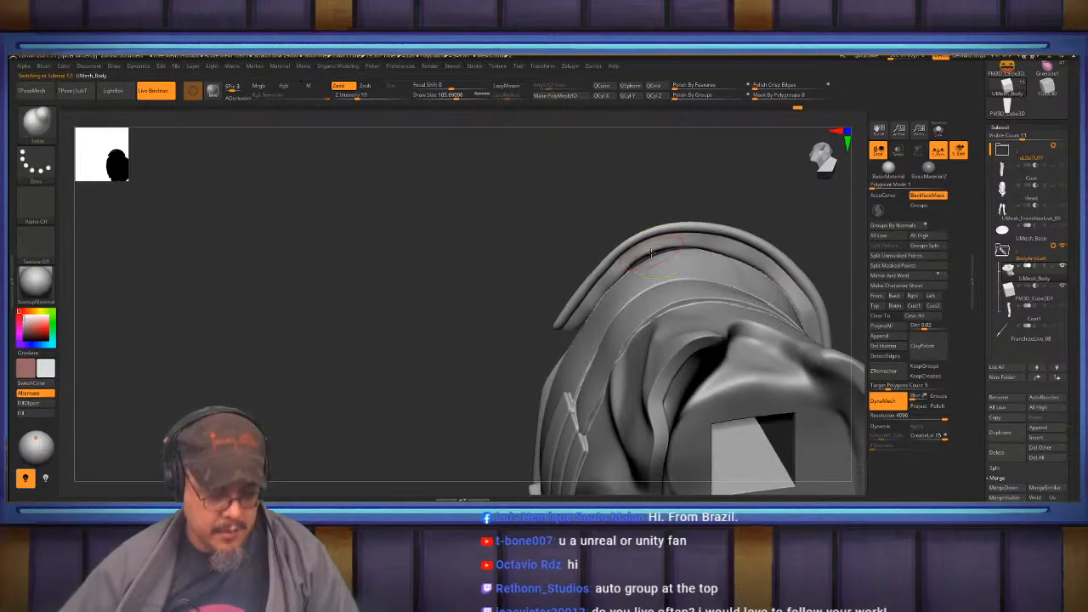
pyautogui.press('b')
pyautogui.press('m')
pyautogui.press('v')
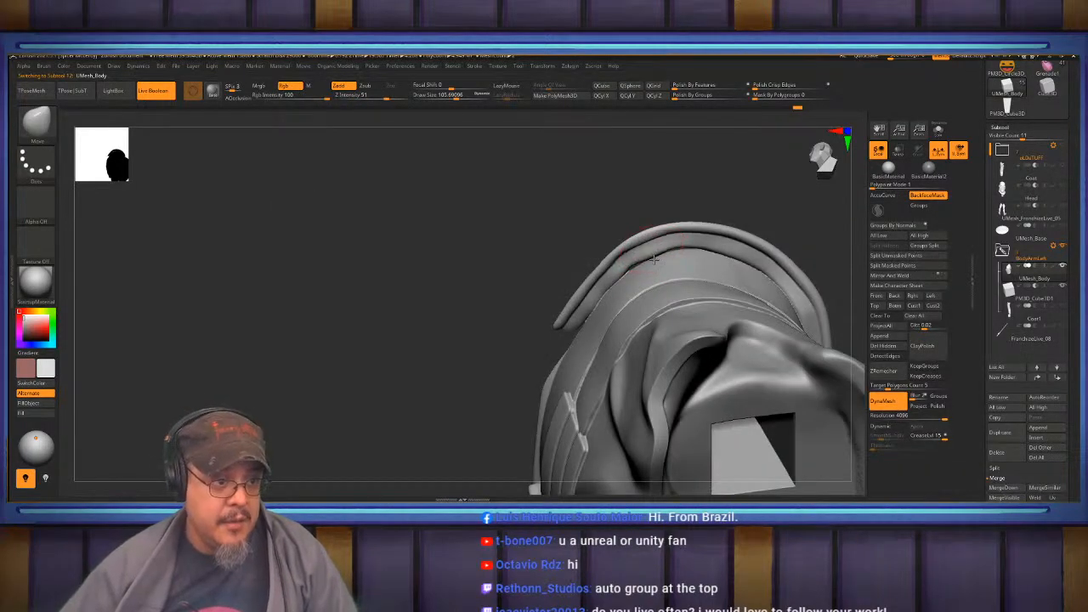
pyautogui.moveTo(637, 260)
pyautogui.mouseDown(button='right')
pyautogui.moveTo(641, 247)
pyautogui.moveTo(721, 292)
pyautogui.mouseUp(button='right')
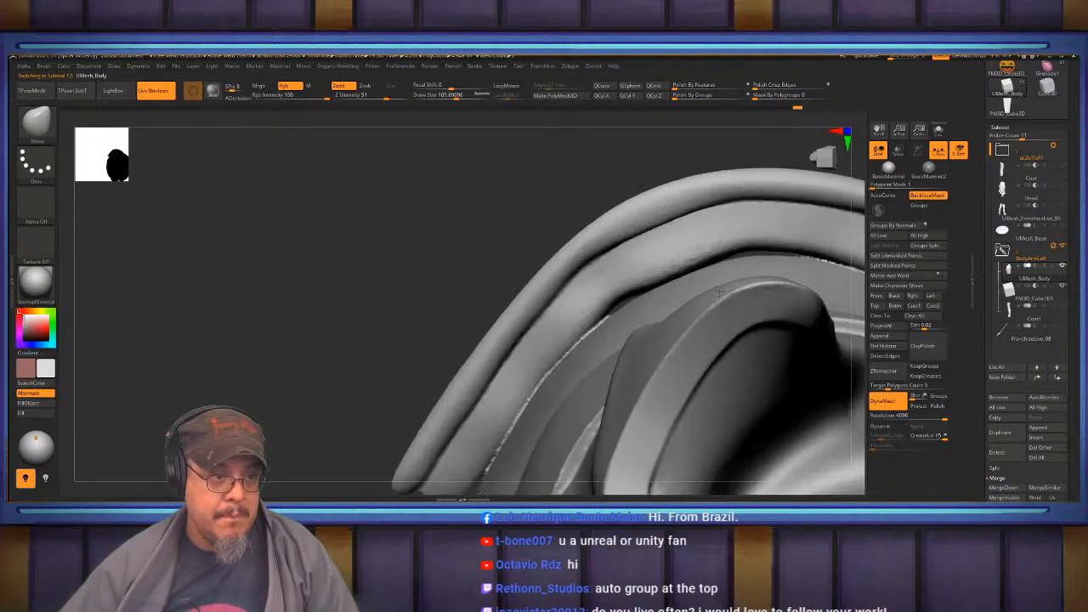
pyautogui.hotkey('ctrl', 'z')
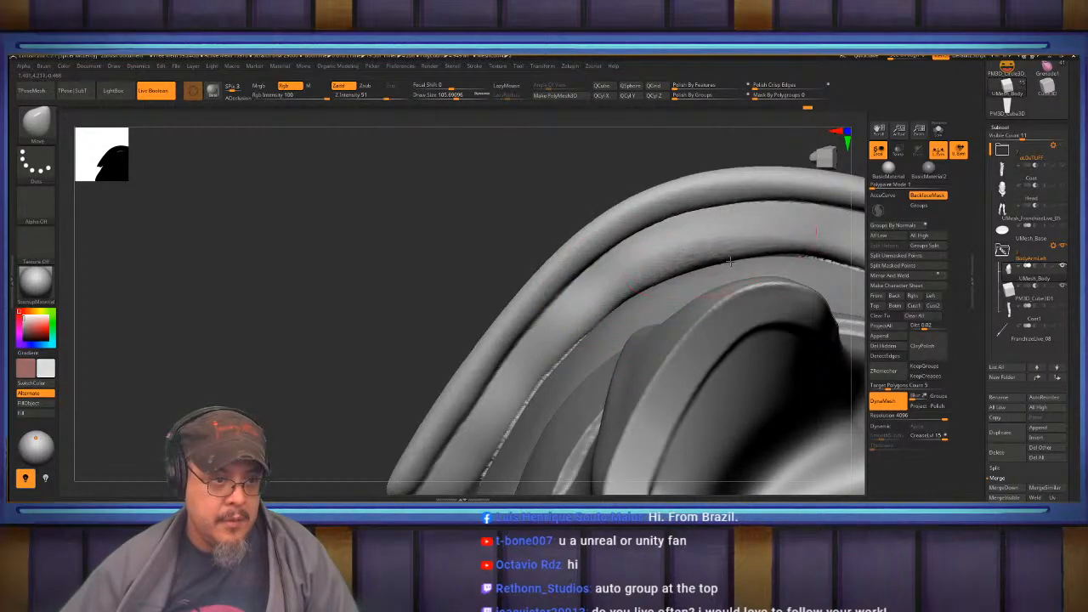
pyautogui.moveTo(807, 251); pyautogui.dragTo(806, 256)
pyautogui.moveTo(692, 264); pyautogui.dragTo(619, 303)
pyautogui.moveTo(633, 256)
pyautogui.mouseDown(button='right')
pyautogui.moveTo(610, 363)
pyautogui.moveTo(621, 392)
pyautogui.mouseUp(button='right')
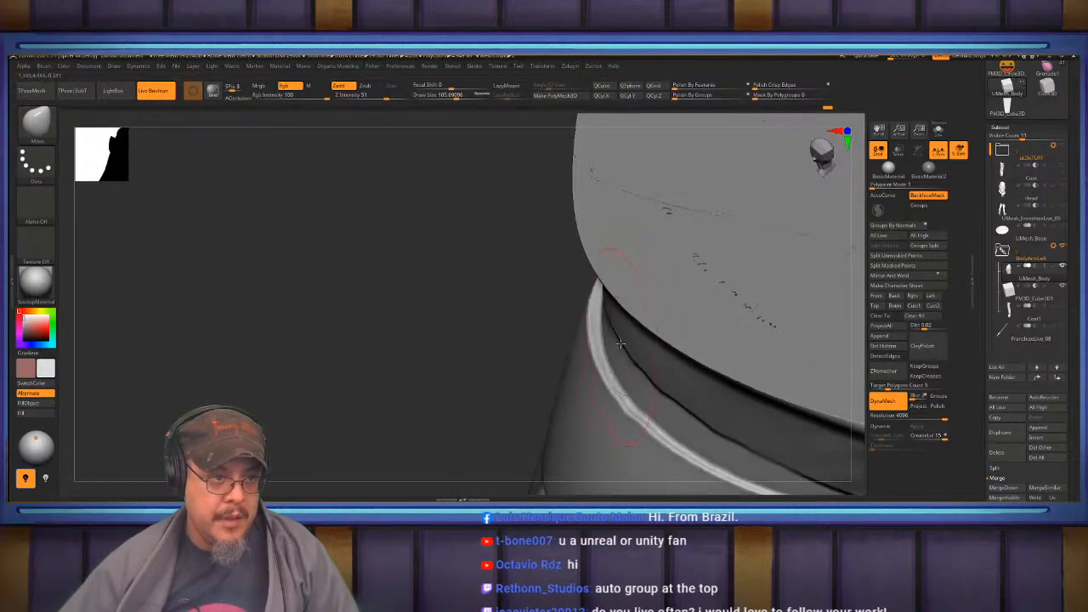
# Rebuild UMesh_Body with DynaMesh and inspect the cut torso from the front and the other side.
pyautogui.press('f')
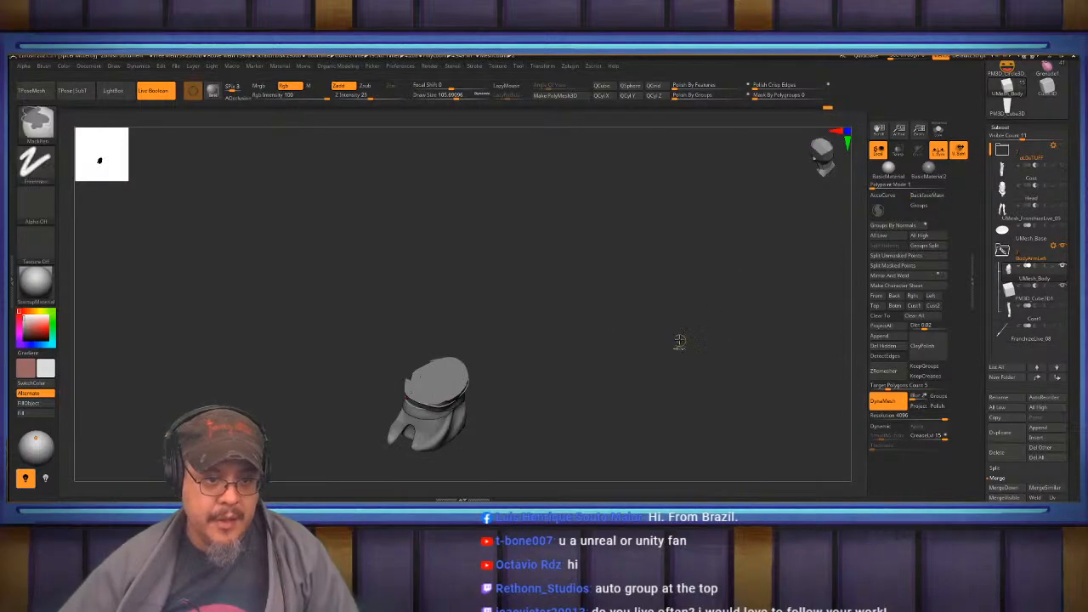
pyautogui.keyDown('ctrl'); pyautogui.moveTo(681, 333); pyautogui.dragTo(719, 367); pyautogui.keyUp('ctrl')
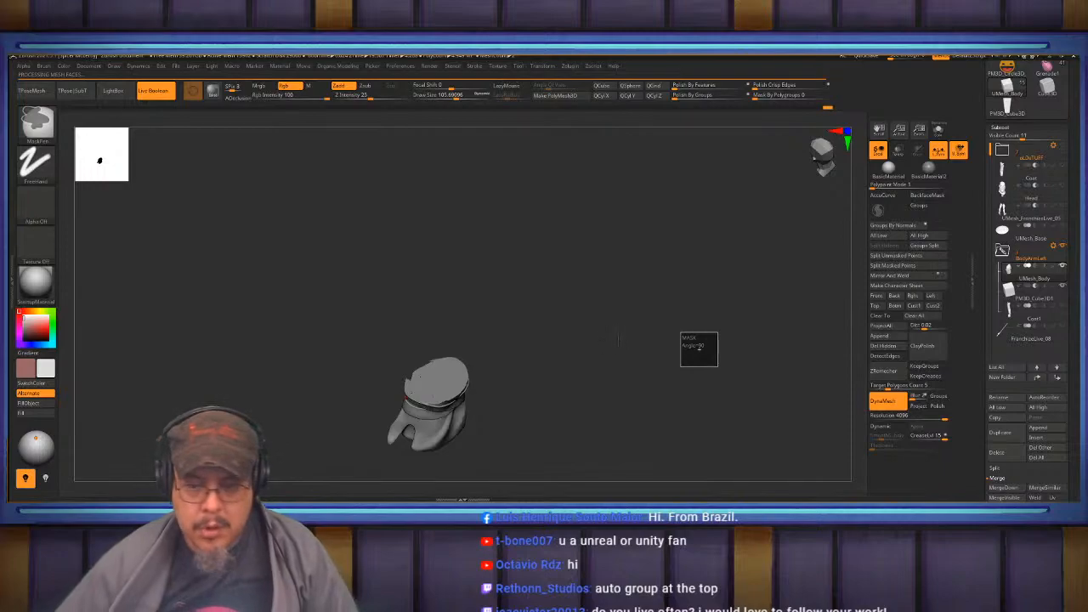
pyautogui.moveTo(654, 323); pyautogui.dragTo(757, 292)
pyautogui.press('f')
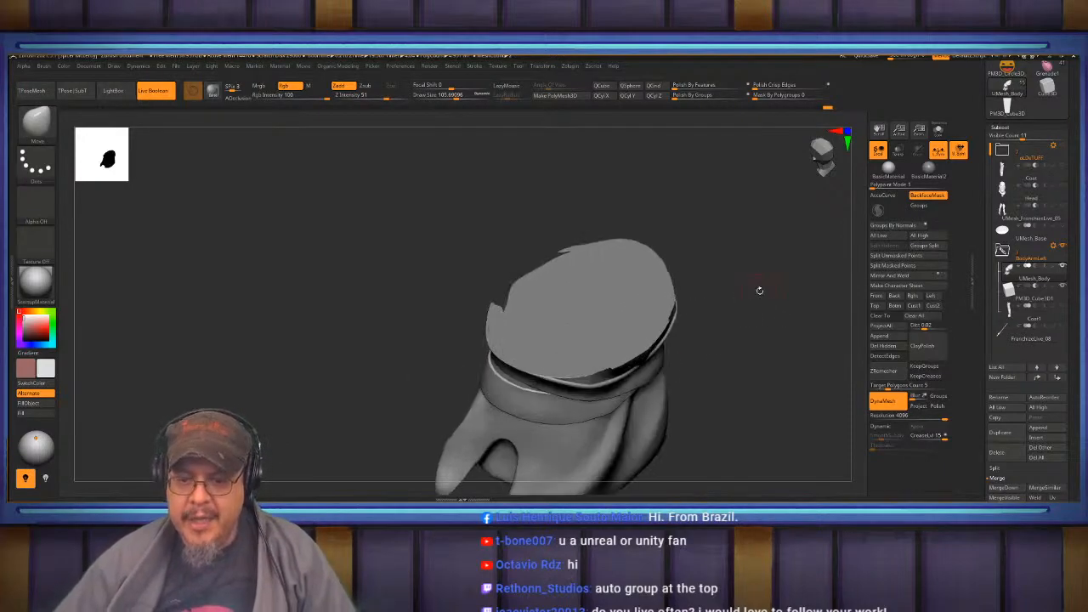
pyautogui.moveTo(803, 355); pyautogui.dragTo(650, 330)
# Select the PM3D_Cube3D1 cutter, nudge it along Y, and check the resulting slice of the torso.
pyautogui.click(1026, 298)
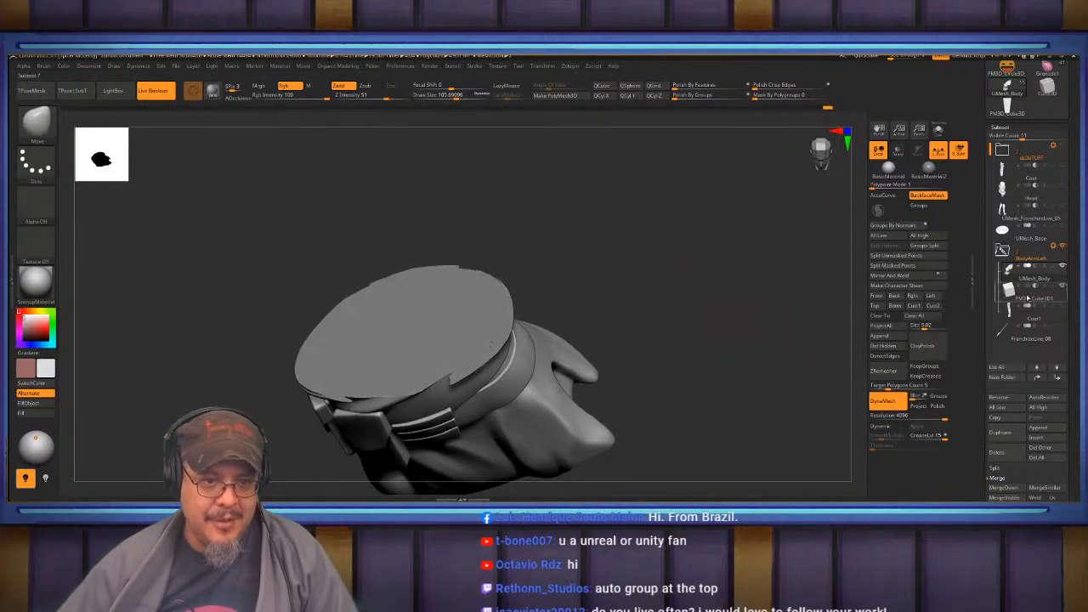
pyautogui.press('w')
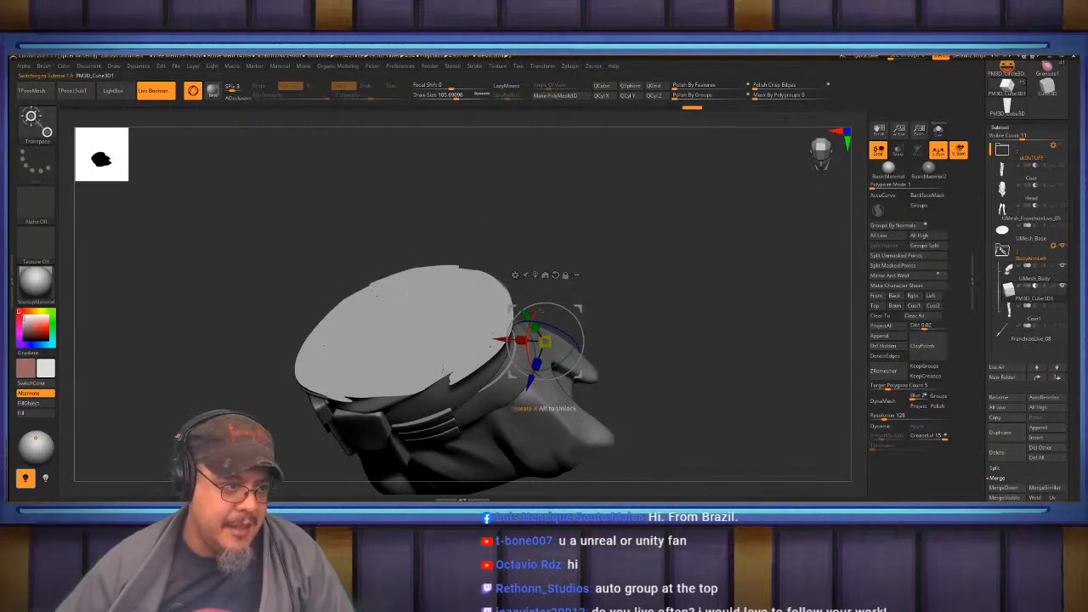
pyautogui.moveTo(527, 317); pyautogui.dragTo(525, 315)
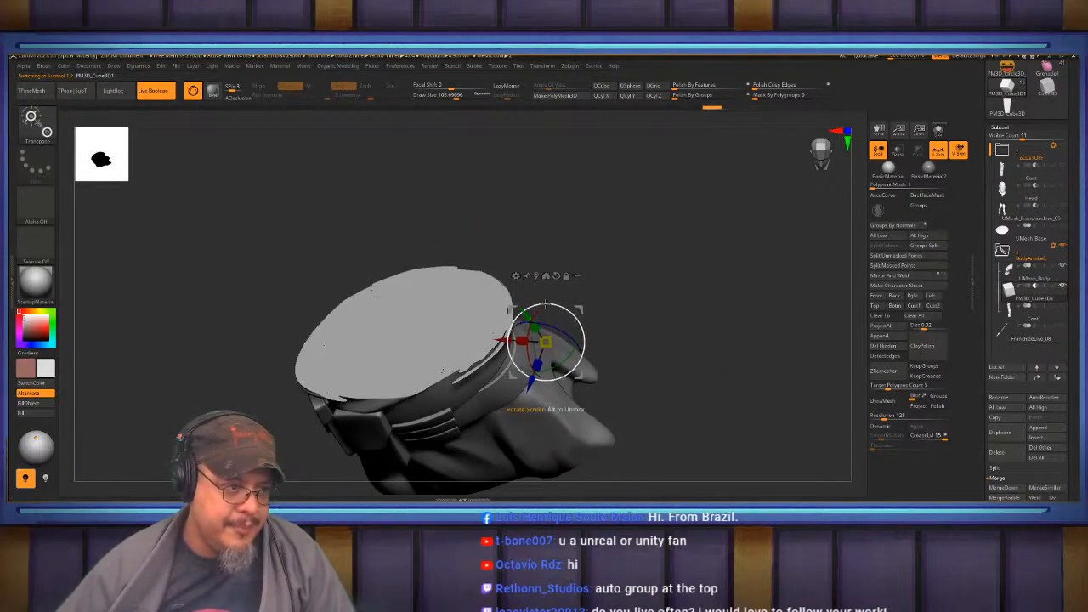
pyautogui.press('q')
pyautogui.moveTo(650, 340)
pyautogui.mouseDown()
pyautogui.moveTo(614, 240)
pyautogui.moveTo(613, 278)
pyautogui.moveTo(646, 257)
pyautogui.moveTo(697, 264)
pyautogui.mouseUp()
# Activate the PM3D_Cube3D1 cutter and bring the cut torso's raised rim into a side view.
pyautogui.click(1027, 279)
pyautogui.moveTo(510, 259)
pyautogui.mouseDown()
pyautogui.moveTo(634, 260)
pyautogui.moveTo(532, 257)
pyautogui.moveTo(238, 295)
pyautogui.moveTo(237, 305)
pyautogui.mouseUp()
pyautogui.press('w')
pyautogui.click(1032, 301)
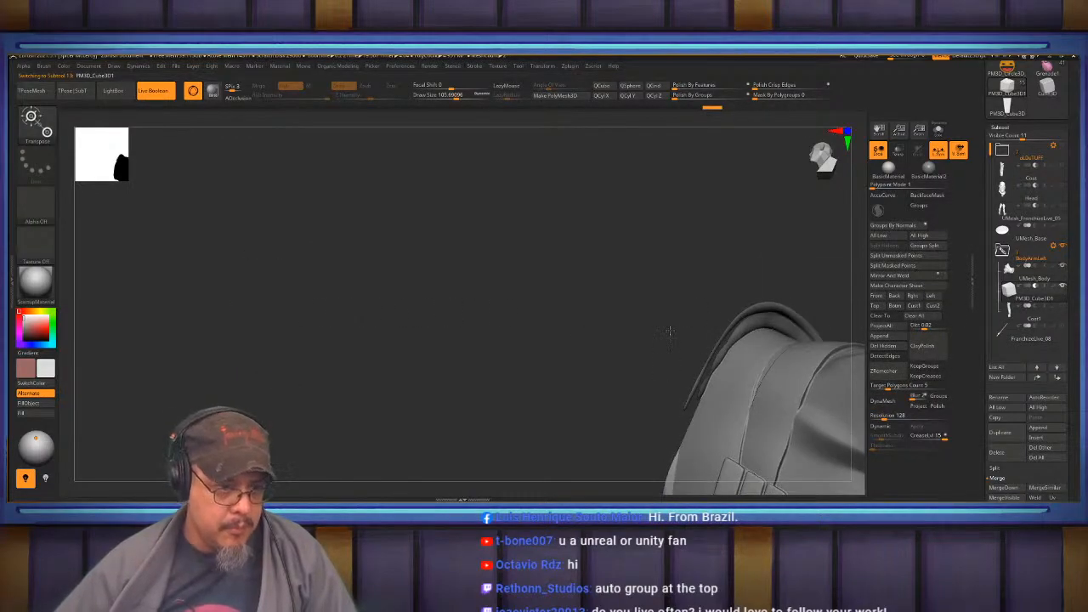
pyautogui.moveTo(638, 336); pyautogui.dragTo(672, 355)
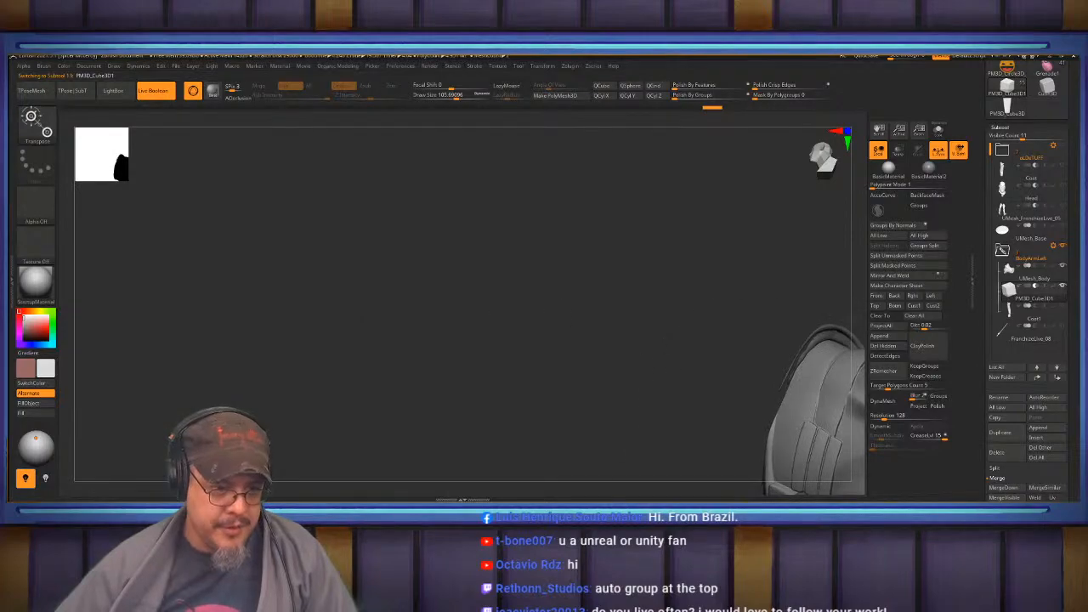
pyautogui.moveTo(530, 313); pyautogui.dragTo(577, 319)
pyautogui.keyDown('alt'); pyautogui.moveTo(747, 280); pyautogui.dragTo(700, 294); pyautogui.keyUp('alt')
pyautogui.click(640, 290)
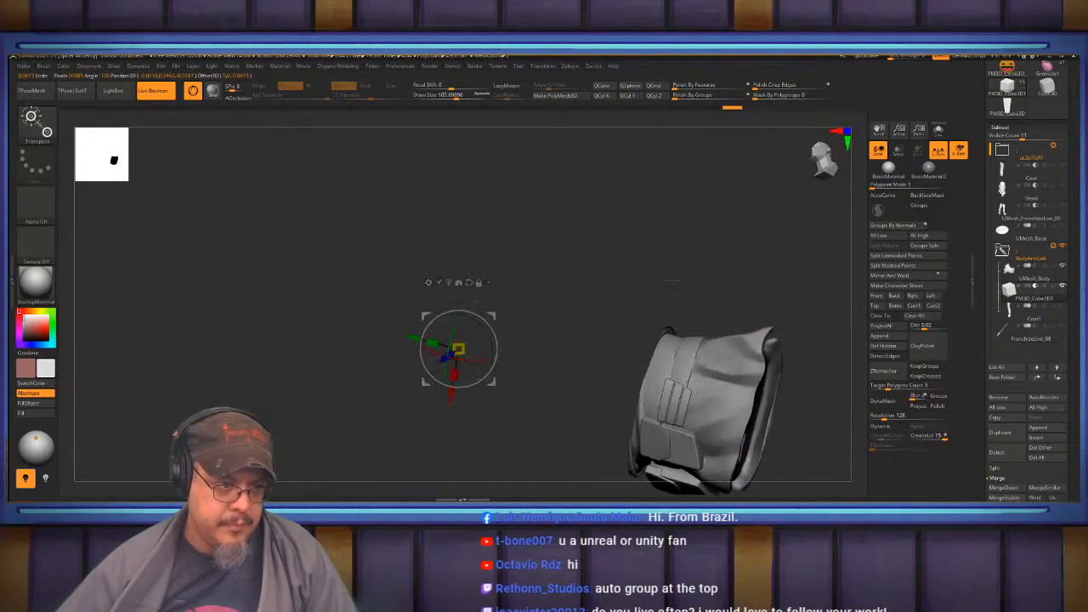
# Shift the PM3D_Cube3D1 cutter by about 0.08 and examine the new slice and raised rim from the side.
pyautogui.moveTo(415, 334)
pyautogui.keyDown('alt'); pyautogui.mouseDown()
pyautogui.moveTo(594, 374)
pyautogui.moveTo(583, 381)
pyautogui.moveTo(687, 301)
pyautogui.moveTo(677, 258)
pyautogui.moveTo(713, 307)
pyautogui.mouseUp(); pyautogui.keyUp('alt')
pyautogui.press('q')
pyautogui.press('w')
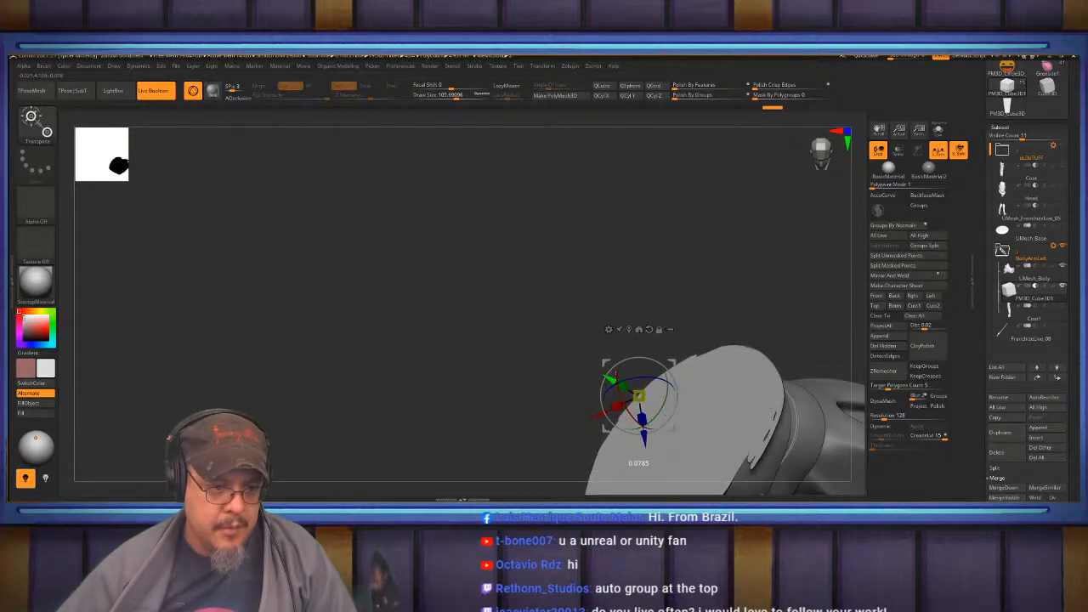
pyautogui.press('q')
pyautogui.moveTo(778, 304)
pyautogui.mouseDown()
pyautogui.moveTo(626, 270)
pyautogui.moveTo(748, 328)
pyautogui.mouseUp()
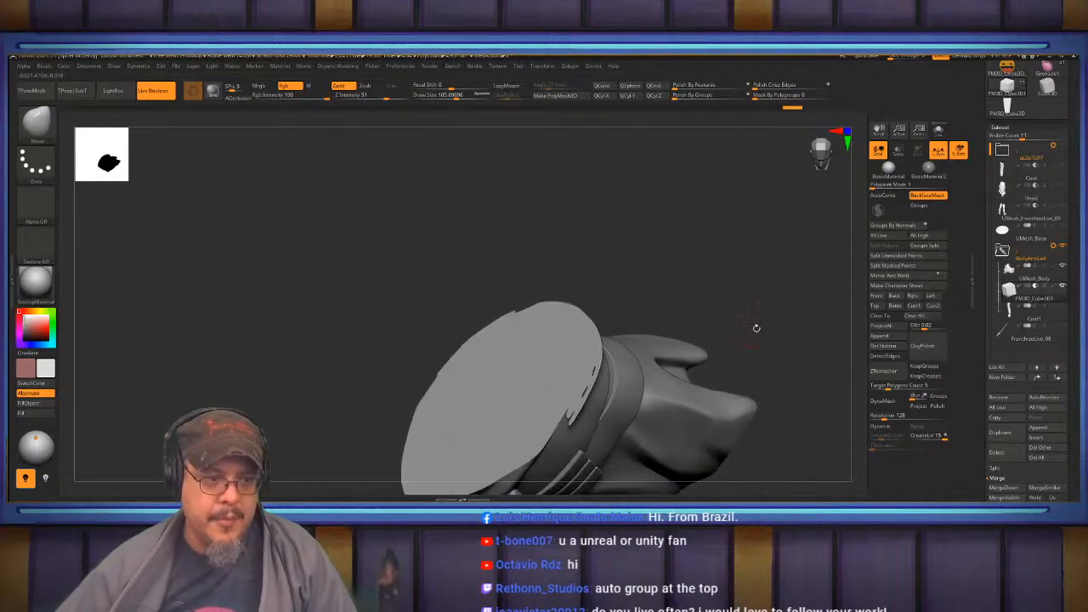
pyautogui.moveTo(718, 280); pyautogui.dragTo(472, 333)
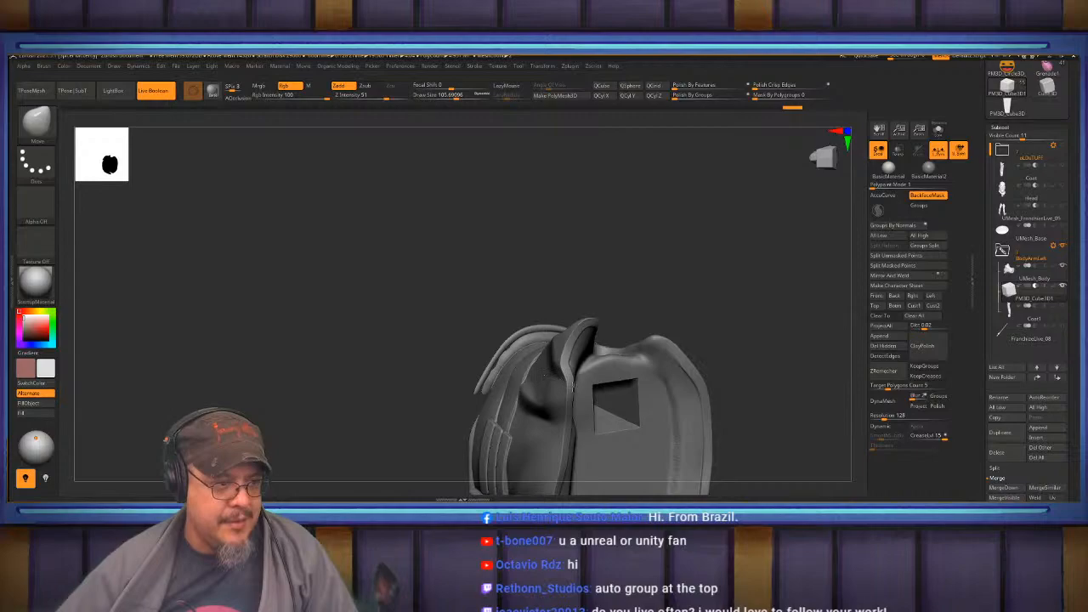
# Select UMesh_Body and thicken the inner band beneath the raised rim with the Inflat brush.
pyautogui.press('b')
pyautogui.press('i')
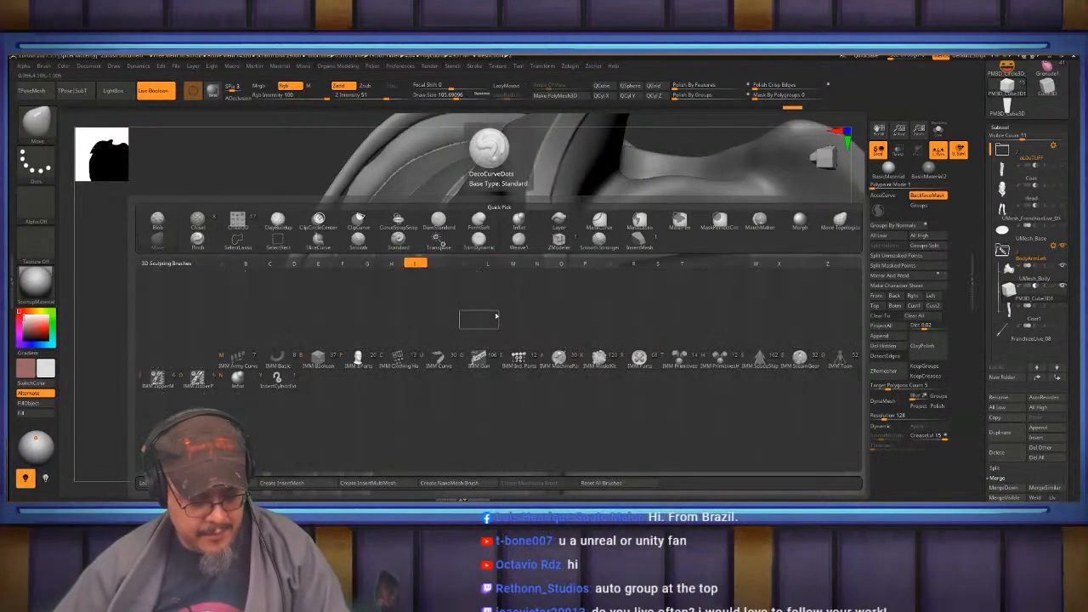
pyautogui.press('n')
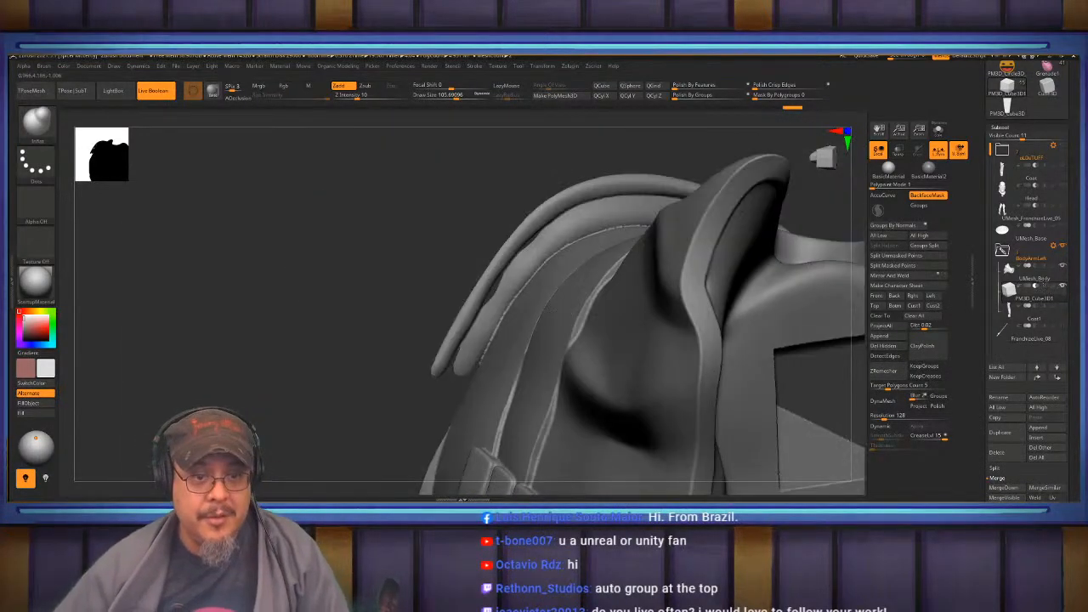
pyautogui.moveTo(383, 272); pyautogui.dragTo(568, 260)
pyautogui.keyDown('alt'); pyautogui.click(568, 259); pyautogui.keyUp('alt')
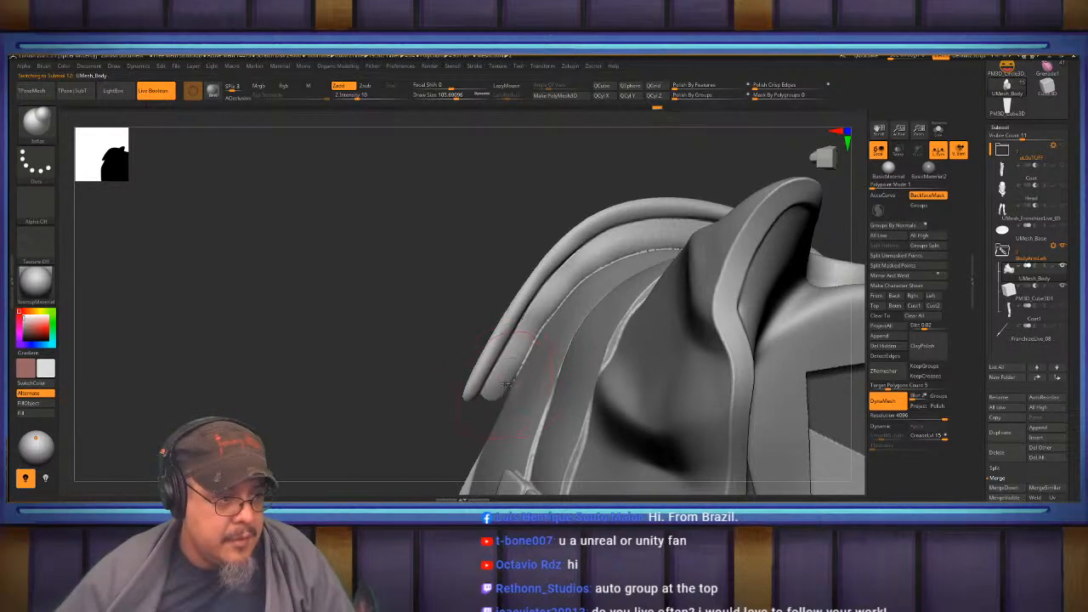
# Push the inner band against the raised rim with the Move brush and rebuild UMesh_Body with DynaMesh.
pyautogui.press('b')
pyautogui.press('m')
pyautogui.press('v')
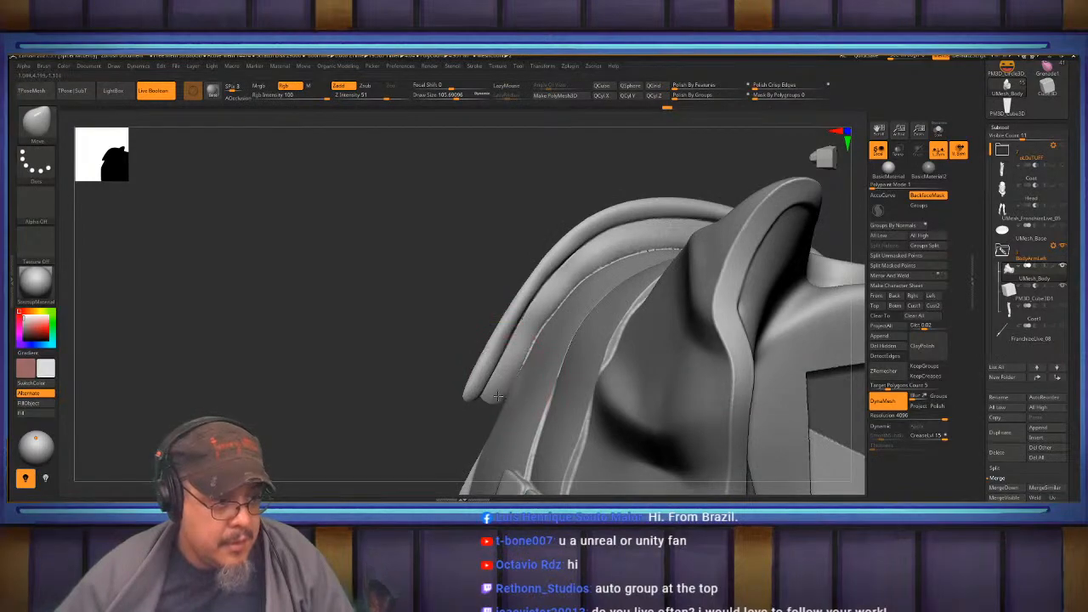
pyautogui.moveTo(519, 318); pyautogui.dragTo(564, 342, button='right')
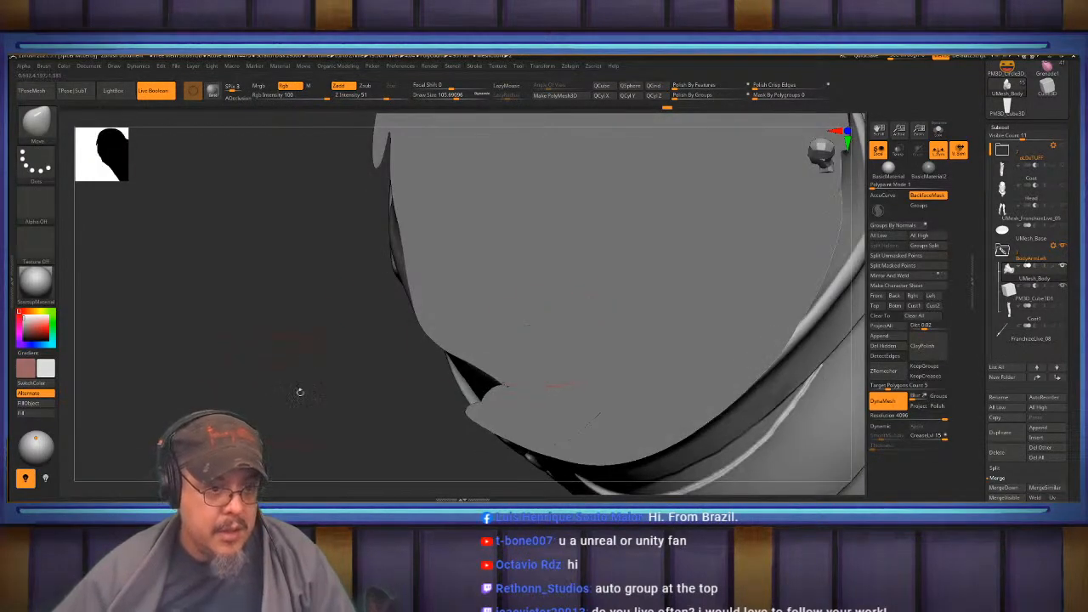
pyautogui.keyDown('ctrl'); pyautogui.moveTo(245, 403); pyautogui.dragTo(202, 425); pyautogui.keyUp('ctrl')
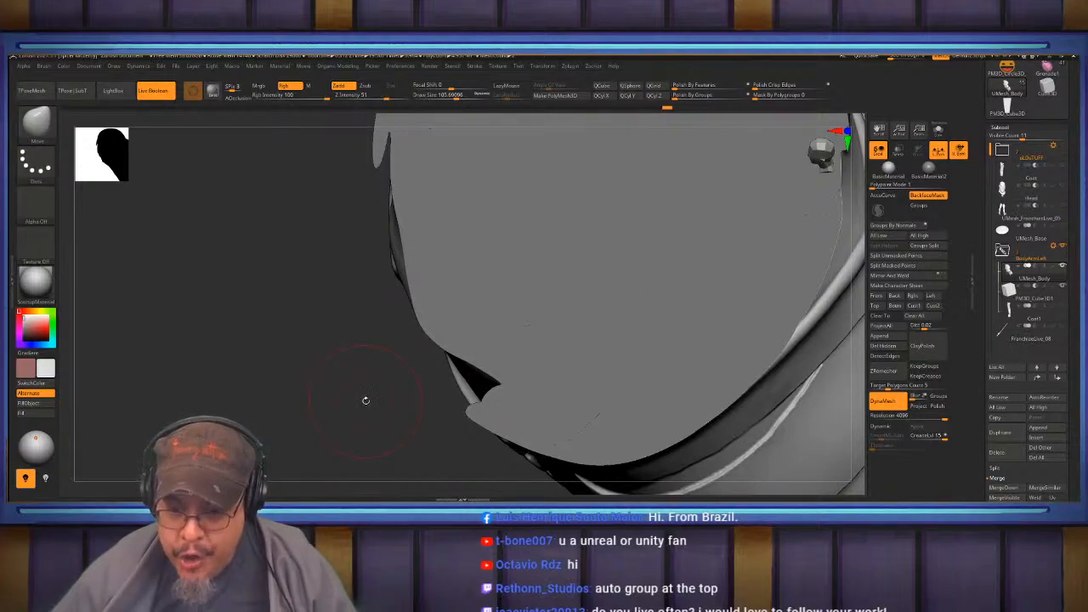
# Select the PM3D_Cube3D1 cutter, nudge it slightly along Y, and check the slice and the gap under the rim.
pyautogui.press('f')
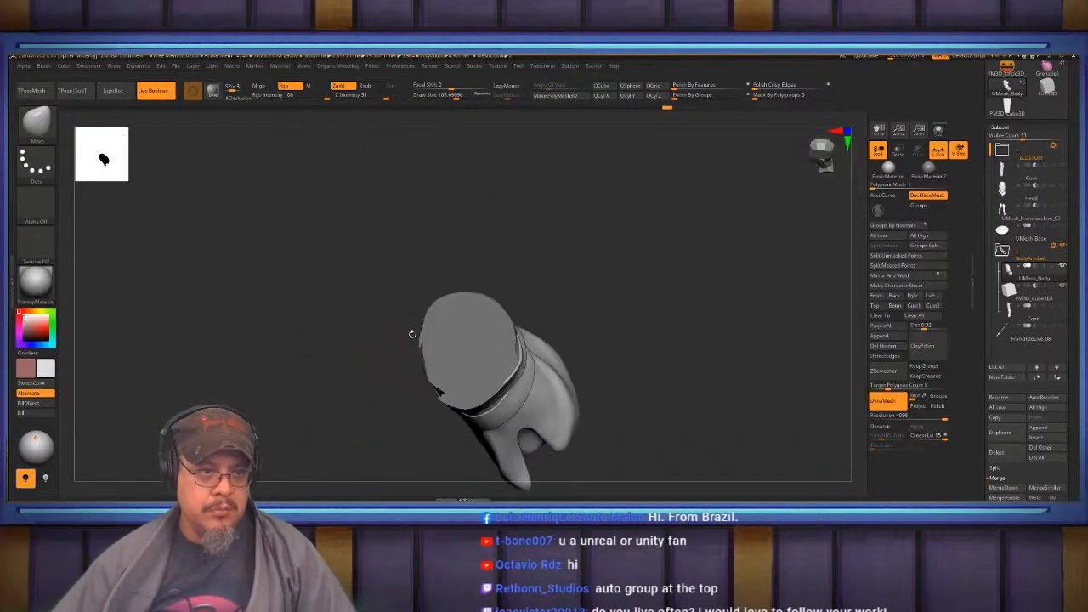
pyautogui.moveTo(662, 270); pyautogui.dragTo(763, 323)
pyautogui.keyDown('alt'); pyautogui.click(518, 374); pyautogui.keyUp('alt')
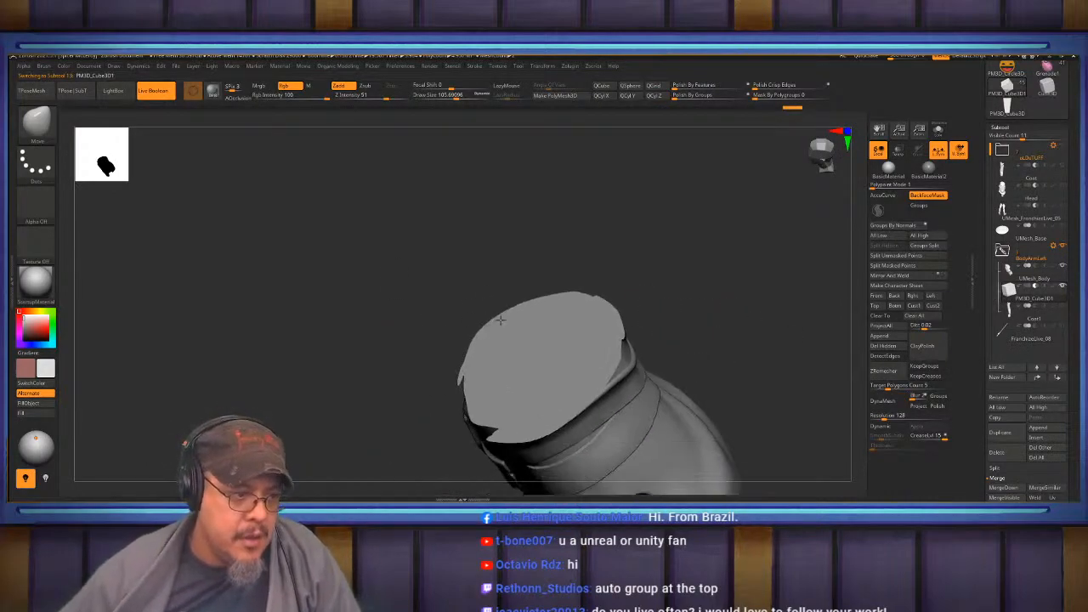
pyautogui.press('w')
pyautogui.moveTo(536, 266); pyautogui.dragTo(535, 266)
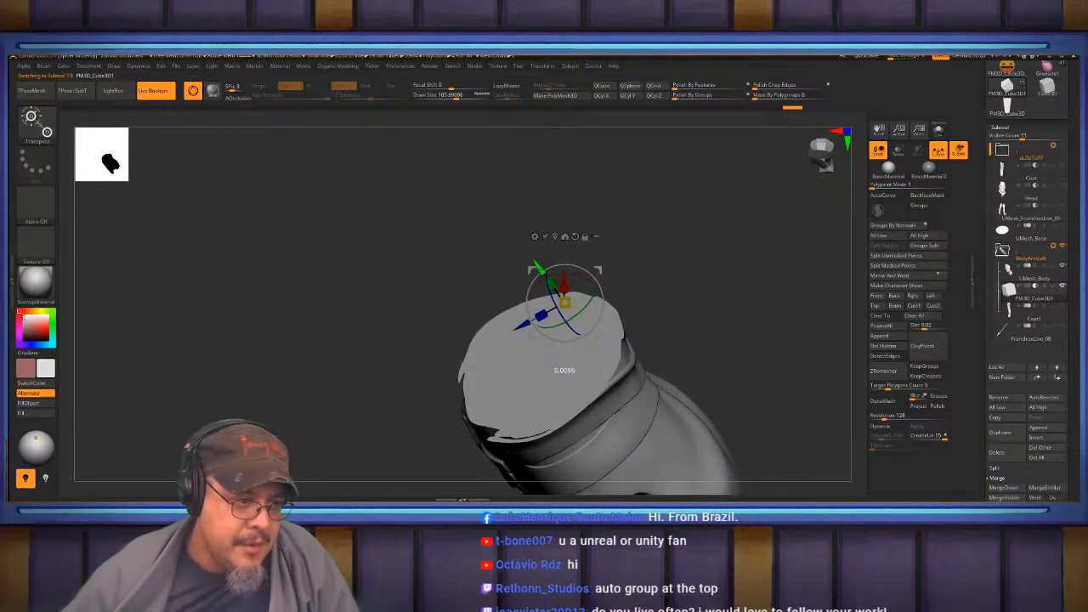
pyautogui.moveTo(536, 268); pyautogui.dragTo(540, 269)
pyautogui.press('q')
pyautogui.press('w')
pyautogui.press('q')
pyautogui.moveTo(683, 301)
pyautogui.mouseDown()
pyautogui.moveTo(687, 225)
pyautogui.moveTo(692, 234)
pyautogui.mouseUp()
pyautogui.moveTo(437, 271)
pyautogui.mouseDown()
pyautogui.moveTo(491, 283)
pyautogui.moveTo(480, 283)
pyautogui.mouseUp()
pyautogui.moveTo(623, 327)
pyautogui.keyDown('ctrl'); pyautogui.mouseDown(button='right')
pyautogui.moveTo(614, 366)
pyautogui.moveTo(587, 383)
pyautogui.moveTo(543, 340)
pyautogui.moveTo(609, 436)
pyautogui.mouseUp(button='right'); pyautogui.keyUp('ctrl')
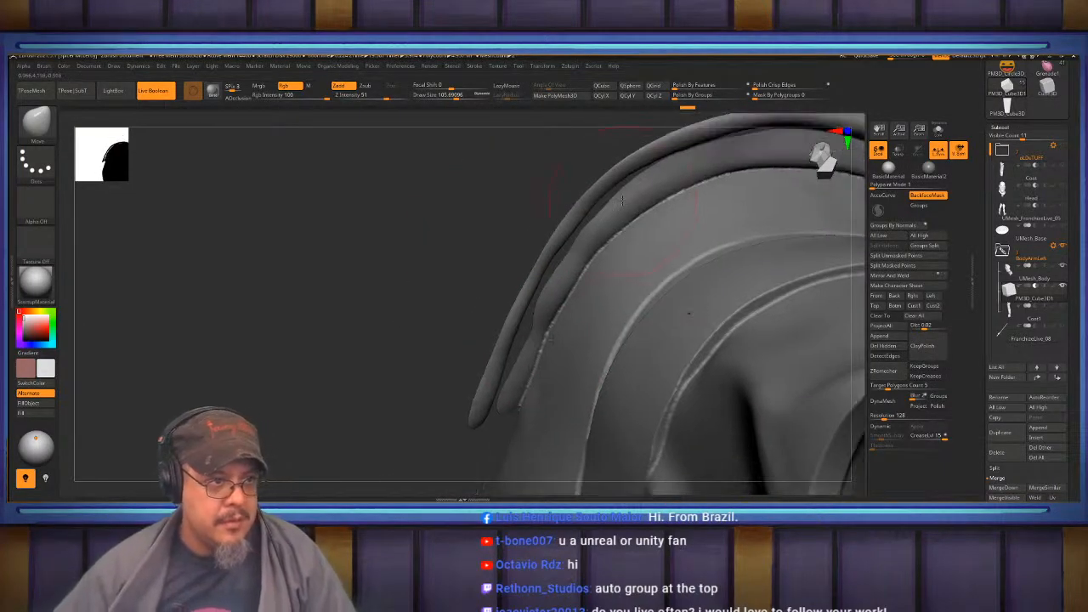
pyautogui.press('b')
pyautogui.click(638, 219)
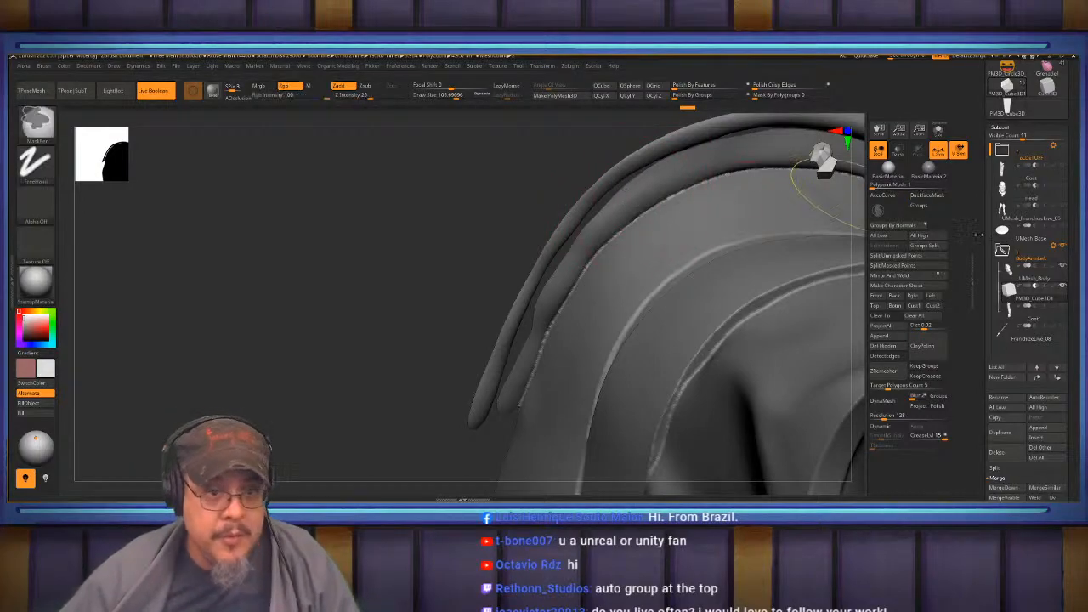
pyautogui.hotkey('ctrl', 'z')
pyautogui.hotkey('ctrl', 'z')
pyautogui.hotkey('ctrl', 'z')
pyautogui.hotkey('ctrl', 'z')
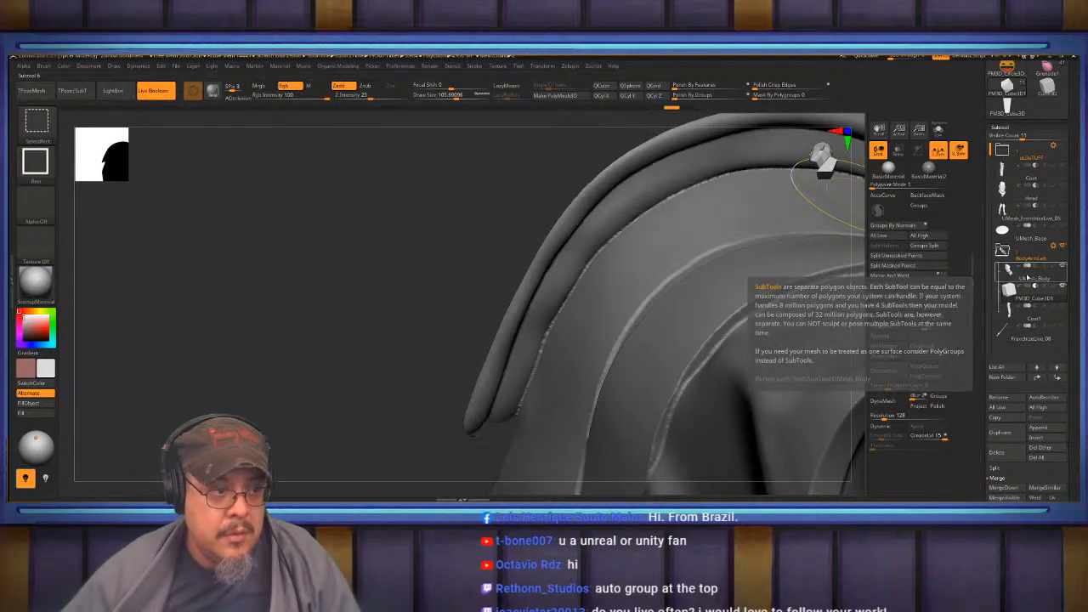
# Inflate the inner band of UMesh_Body beneath the raised rim and examine the resulting slice.
pyautogui.click(1031, 280)
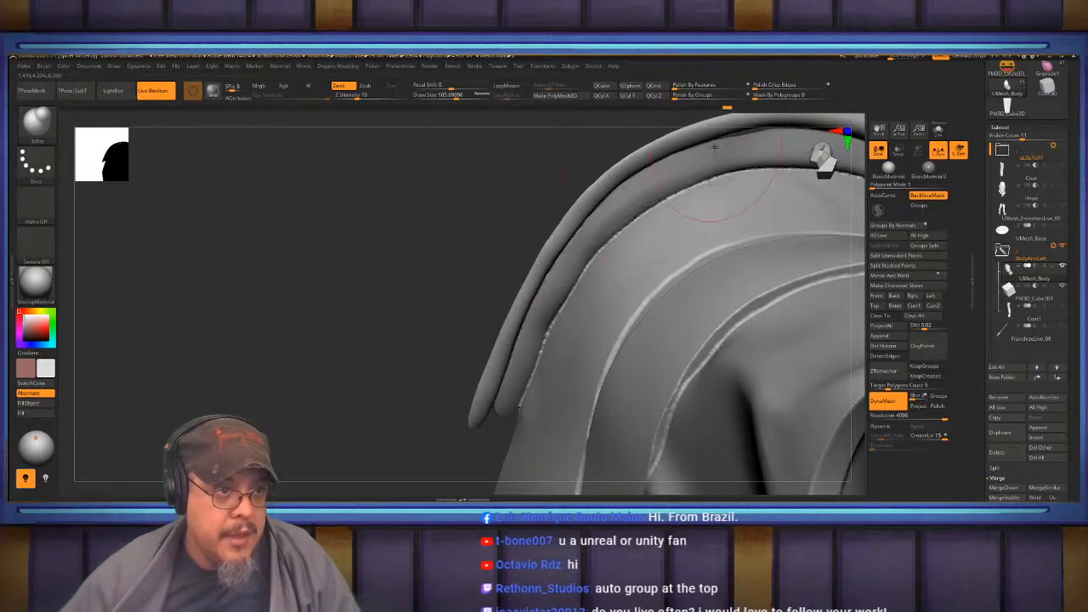
pyautogui.moveTo(522, 202); pyautogui.dragTo(408, 316)
pyautogui.moveTo(685, 214)
pyautogui.mouseDown()
pyautogui.moveTo(671, 224)
pyautogui.moveTo(677, 248)
pyautogui.moveTo(790, 441)
pyautogui.mouseUp()
pyautogui.press('ctrl')
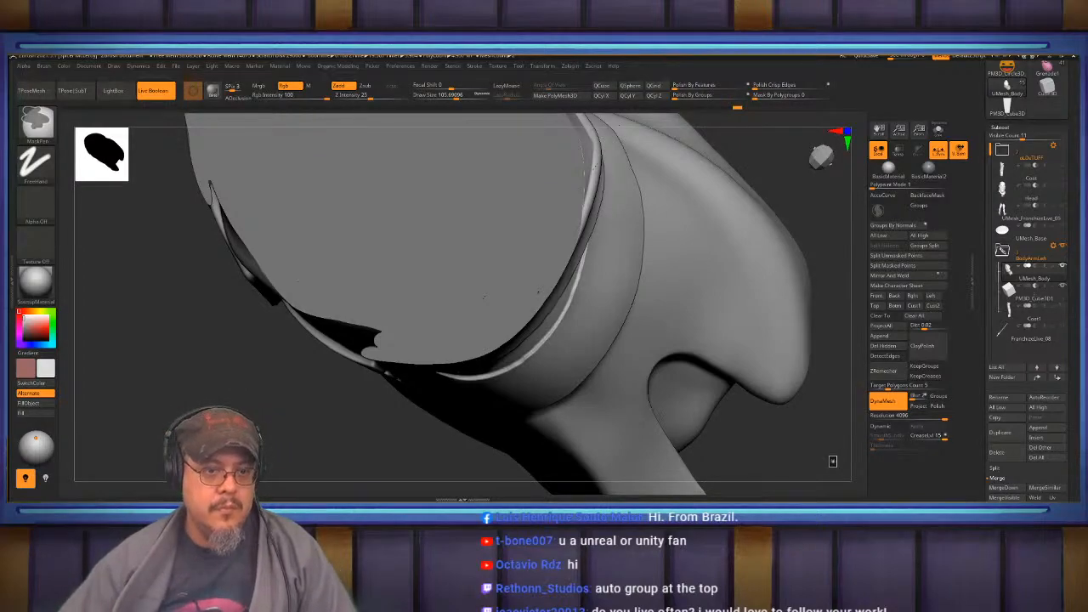
# Select the PM3D_Cube3D1 cutter and shift it about 0.13 along Y to expose the next slice of the torso.
pyautogui.keyDown('alt'); pyautogui.click(541, 238); pyautogui.keyUp('alt')
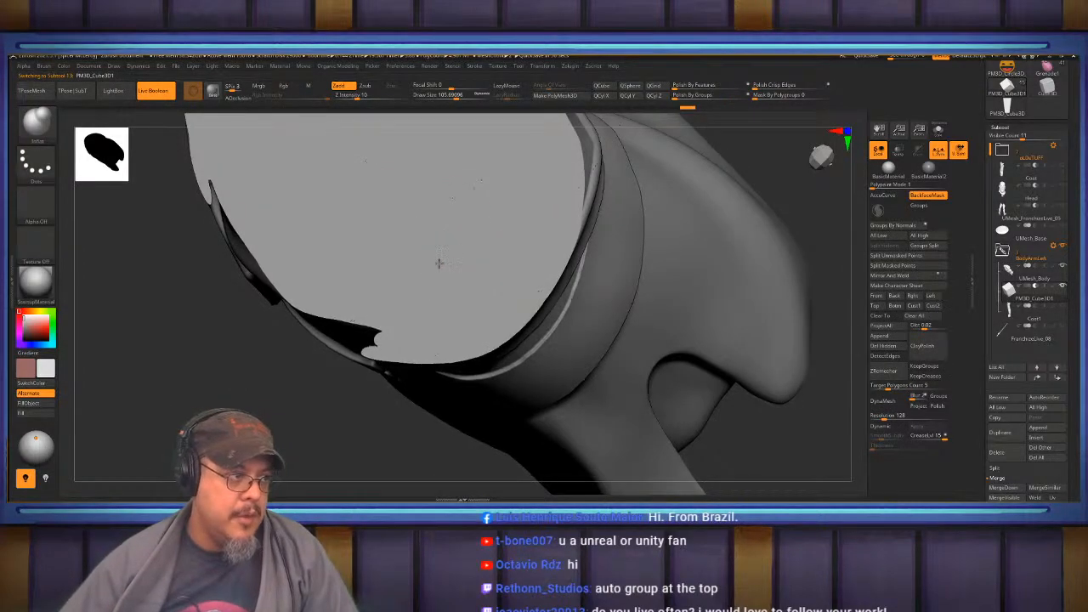
pyautogui.keyDown('ctrl'); pyautogui.moveTo(405, 259); pyautogui.dragTo(489, 252, button='right'); pyautogui.keyUp('ctrl')
pyautogui.keyDown('alt'); pyautogui.moveTo(670, 204); pyautogui.dragTo(714, 253, button='right'); pyautogui.keyUp('alt')
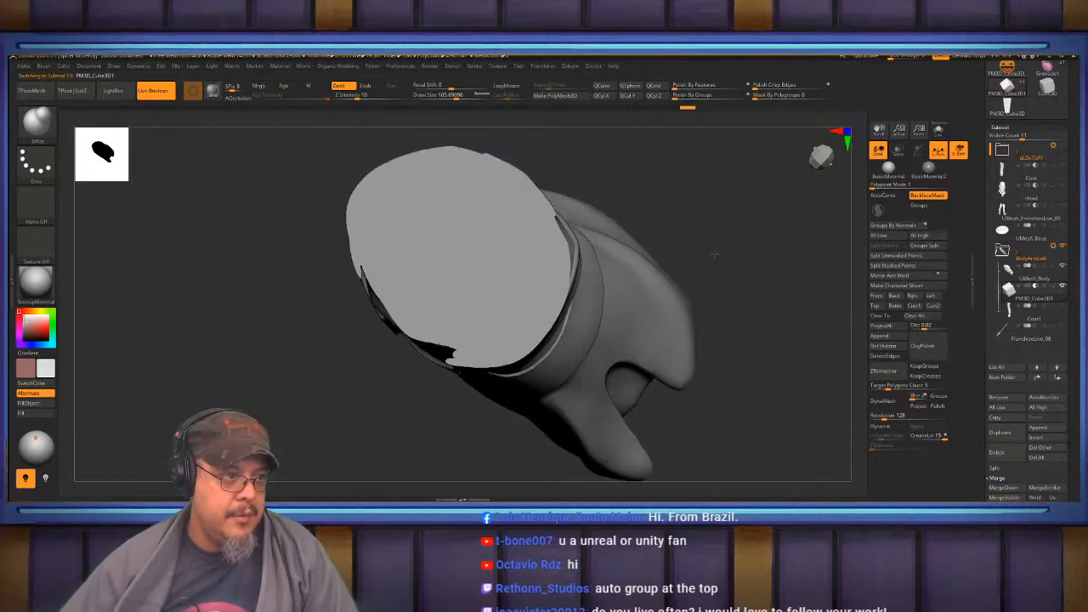
pyautogui.press('w')
pyautogui.keyDown('ctrl'); pyautogui.moveTo(500, 251); pyautogui.dragTo(624, 262, button='right'); pyautogui.keyUp('ctrl')
pyautogui.press('f')
pyautogui.moveTo(489, 322); pyautogui.dragTo(488, 322)
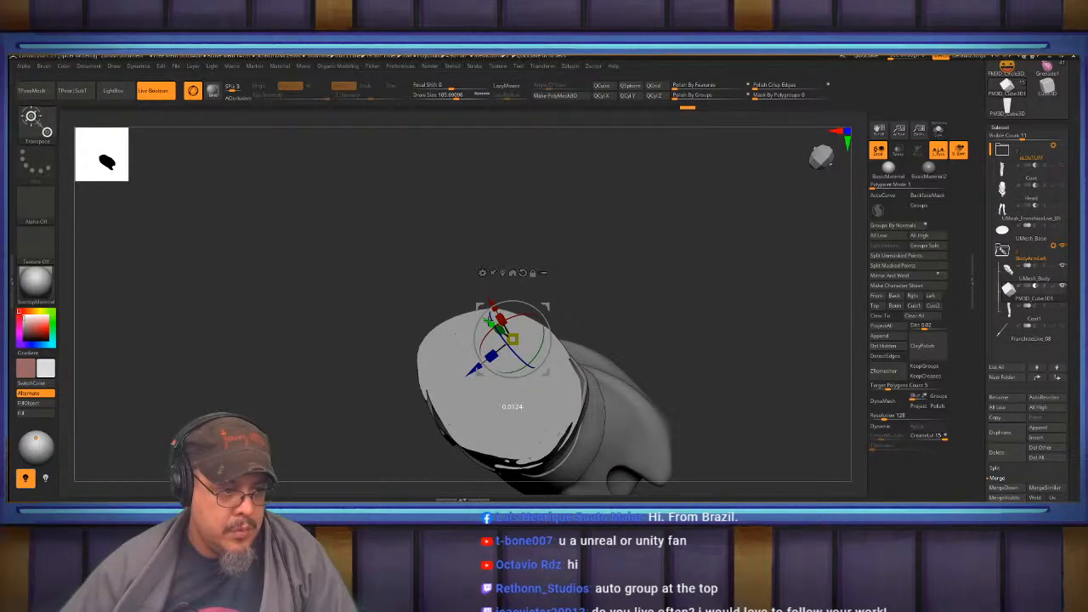
pyautogui.moveTo(488, 322); pyautogui.dragTo(491, 323)
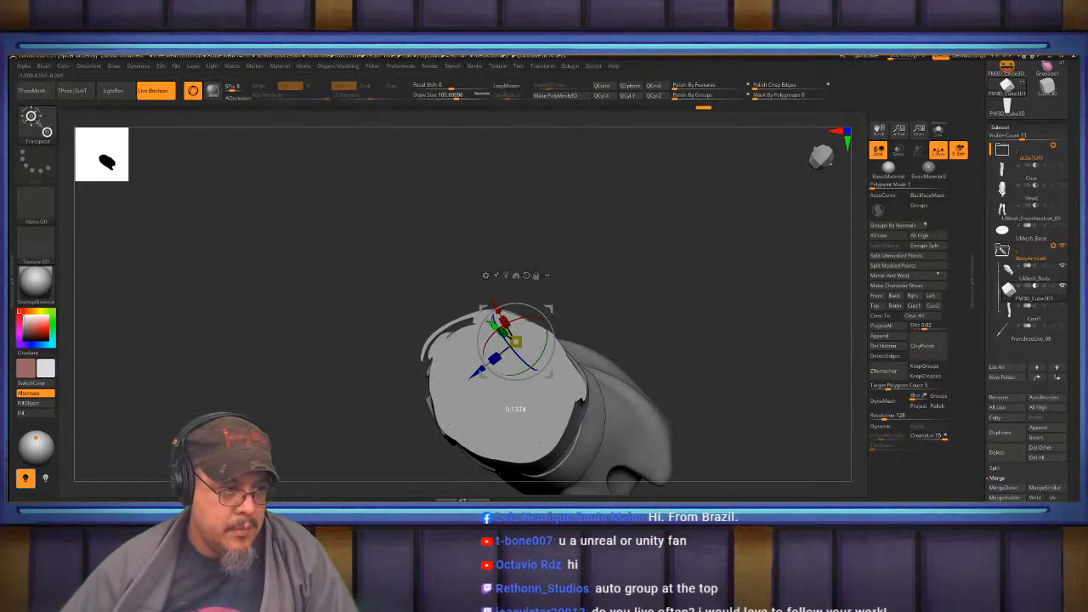
pyautogui.press('q')
pyautogui.moveTo(566, 280)
pyautogui.mouseDown()
pyautogui.moveTo(636, 305)
pyautogui.moveTo(627, 309)
pyautogui.moveTo(644, 328)
pyautogui.moveTo(670, 316)
pyautogui.moveTo(668, 307)
pyautogui.moveTo(639, 319)
pyautogui.mouseUp()
# Push the seam beneath UMesh_Body's raised rim together above the side pouch, using the Move brush at a draw size of about 294.
pyautogui.press('b')
pyautogui.press('m')
pyautogui.press('v')
pyautogui.press('s')
pyautogui.moveTo(527, 361); pyautogui.dragTo(561, 370)
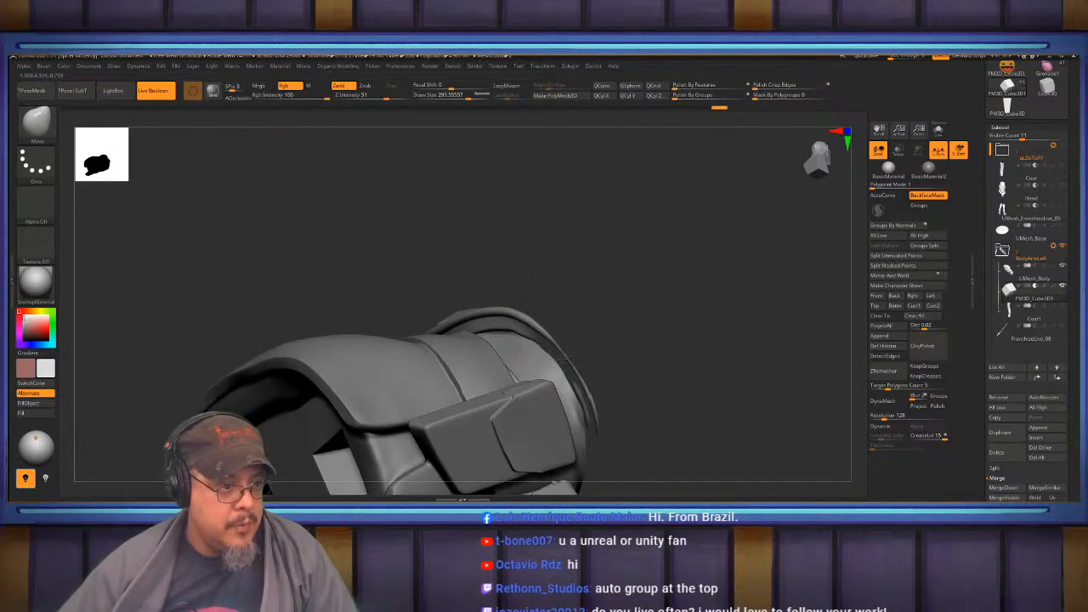
pyautogui.moveTo(634, 330); pyautogui.dragTo(580, 372)
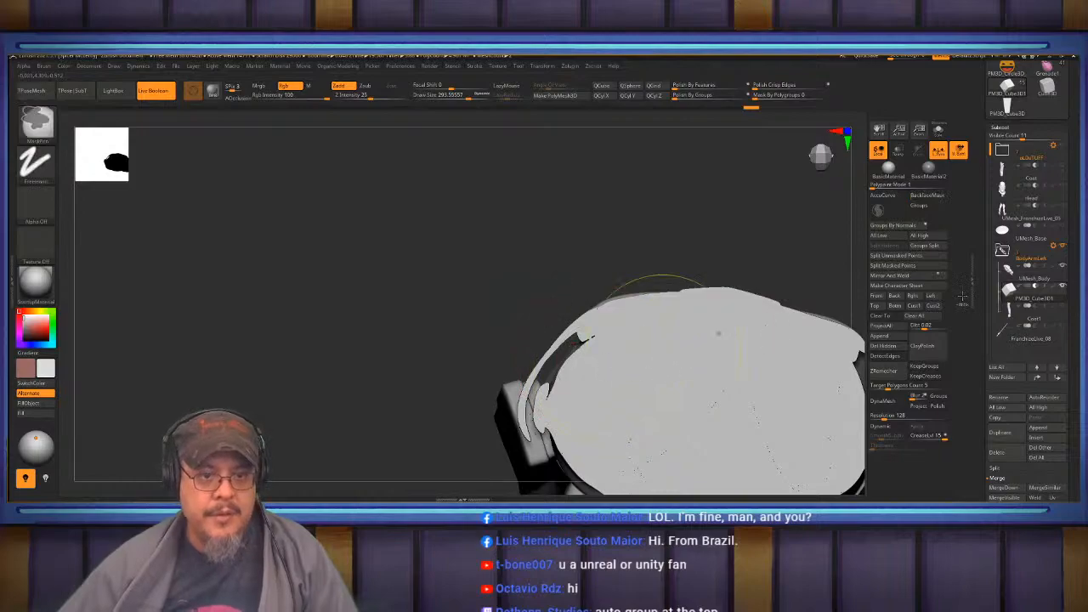
pyautogui.click(1032, 279)
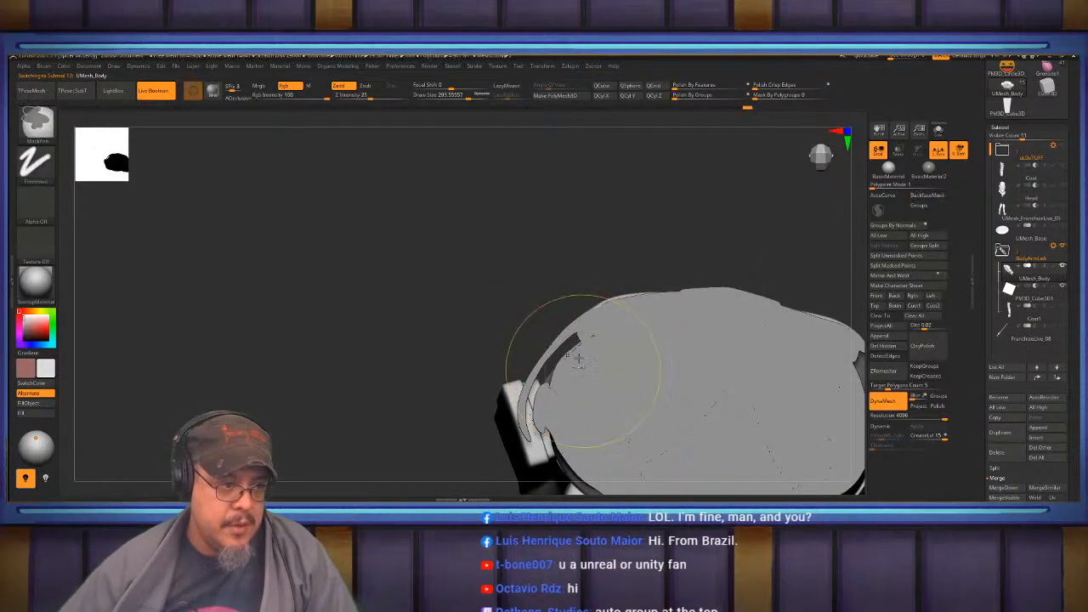
pyautogui.moveTo(647, 344); pyautogui.dragTo(593, 364, button='right')
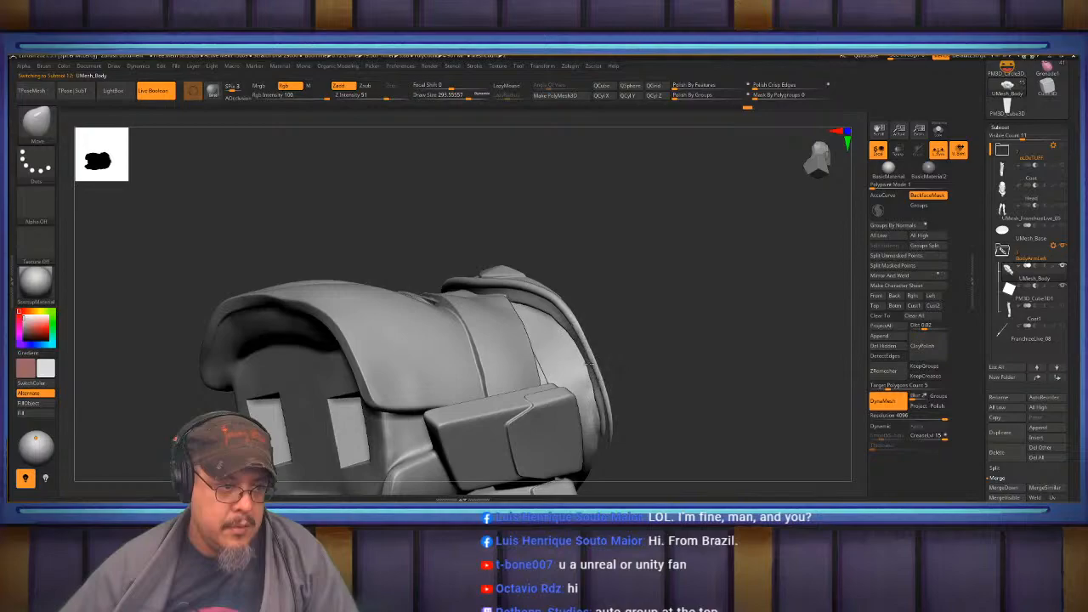
pyautogui.moveTo(583, 352); pyautogui.dragTo(528, 319, button='right')
pyautogui.keyDown('ctrl'); pyautogui.moveTo(564, 357); pyautogui.dragTo(594, 380, button='right'); pyautogui.keyUp('ctrl')
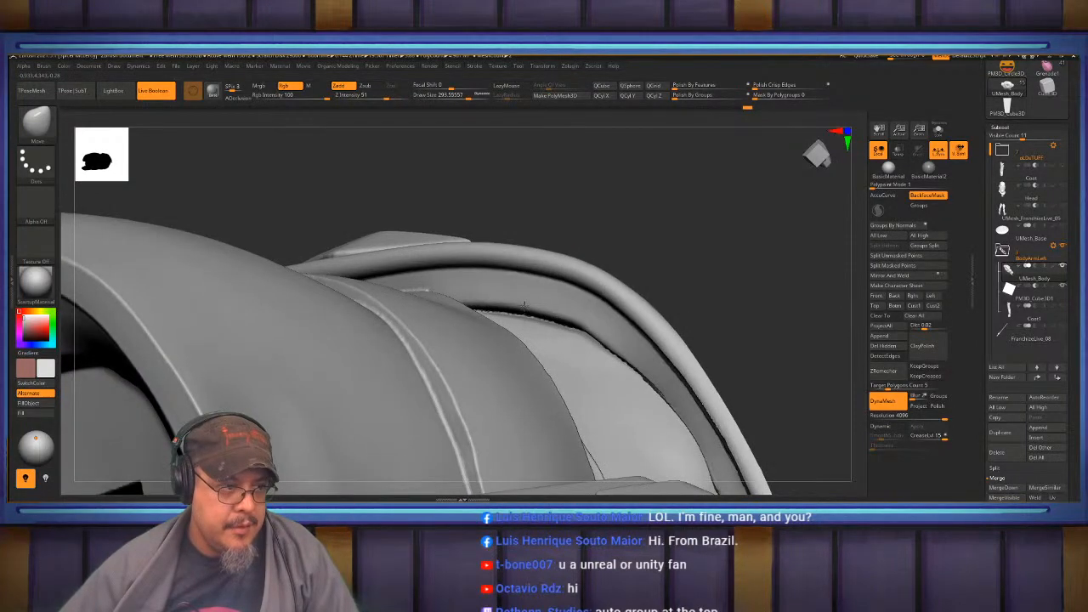
# Inflate and smooth the band beneath the raised rim with the Inflat brush at a draw size of about 90.
pyautogui.moveTo(493, 280); pyautogui.dragTo(537, 308, button='right')
pyautogui.press('b')
pyautogui.press('i')
pyautogui.press('n')
pyautogui.press('s')
pyautogui.moveTo(554, 320); pyautogui.dragTo(539, 321)
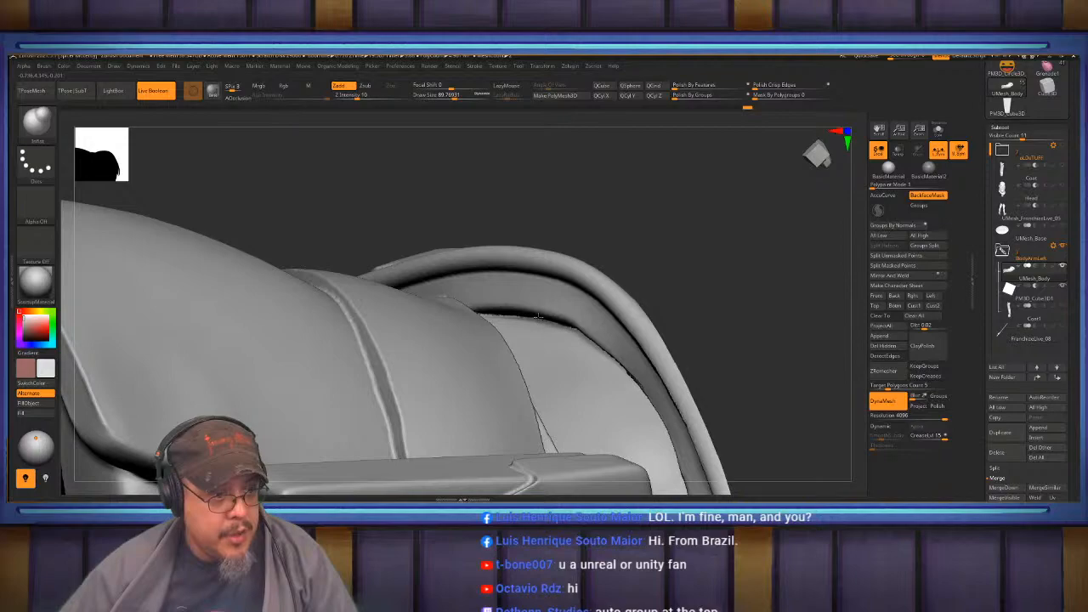
pyautogui.moveTo(525, 315); pyautogui.dragTo(510, 276, button='right')
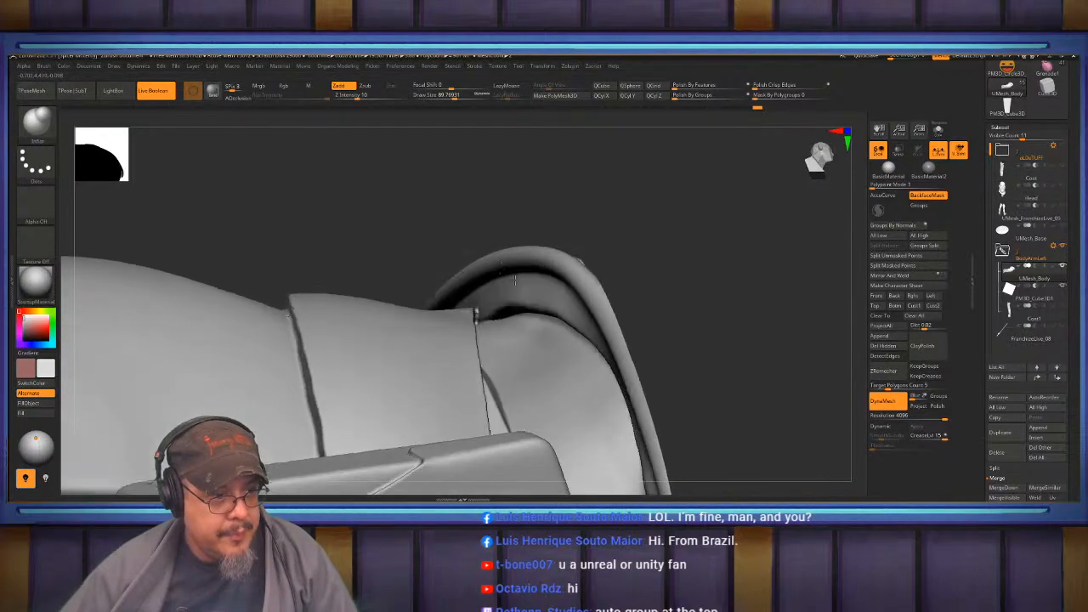
pyautogui.keyDown('shift'); pyautogui.moveTo(511, 276); pyautogui.dragTo(548, 316); pyautogui.keyUp('shift')
# Pull the band and the neighbouring surface together beneath the raised rim with the Move brush and check the slice.
pyautogui.press('b')
pyautogui.press('m')
pyautogui.press('v')
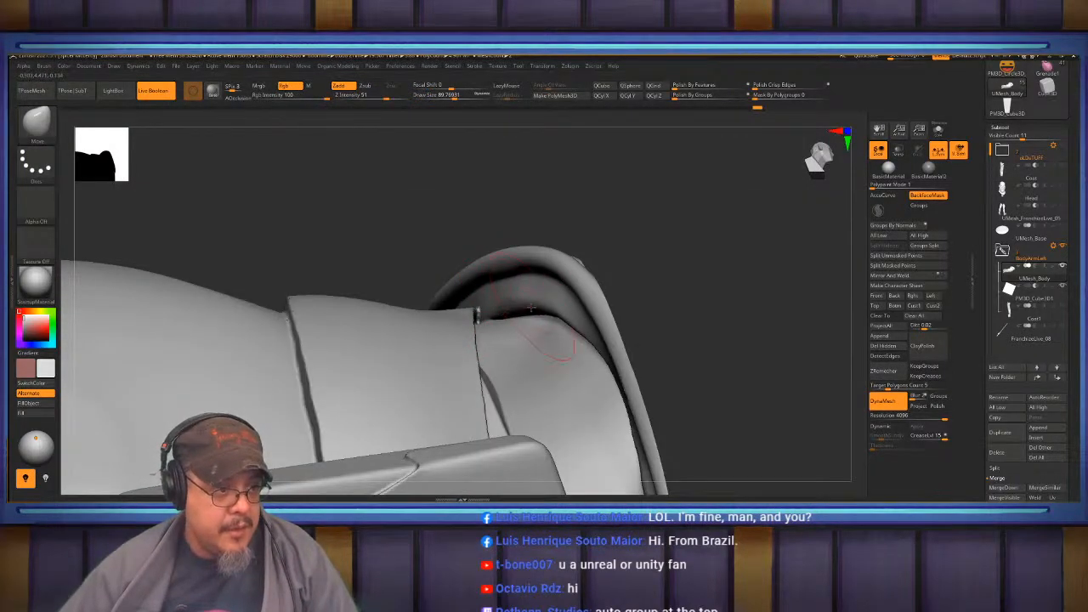
pyautogui.moveTo(552, 326); pyautogui.dragTo(568, 330, button='right')
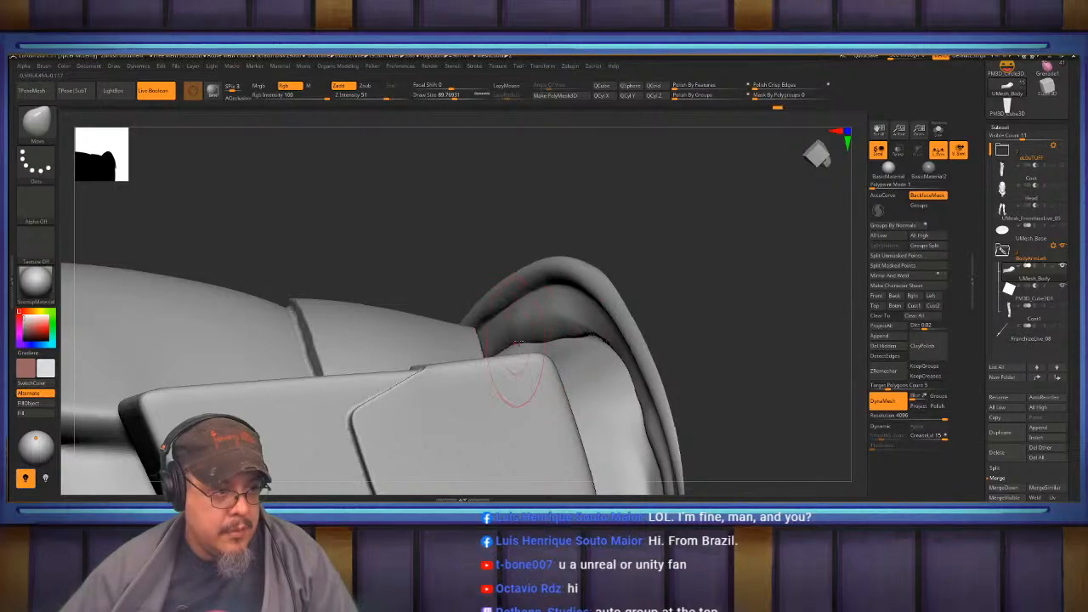
pyautogui.moveTo(583, 336)
pyautogui.mouseDown(button='right')
pyautogui.moveTo(602, 332)
pyautogui.moveTo(587, 338)
pyautogui.mouseUp(button='right')
pyautogui.moveTo(687, 311)
pyautogui.mouseDown(button='right')
pyautogui.moveTo(444, 294)
pyautogui.moveTo(428, 311)
pyautogui.mouseUp(button='right')
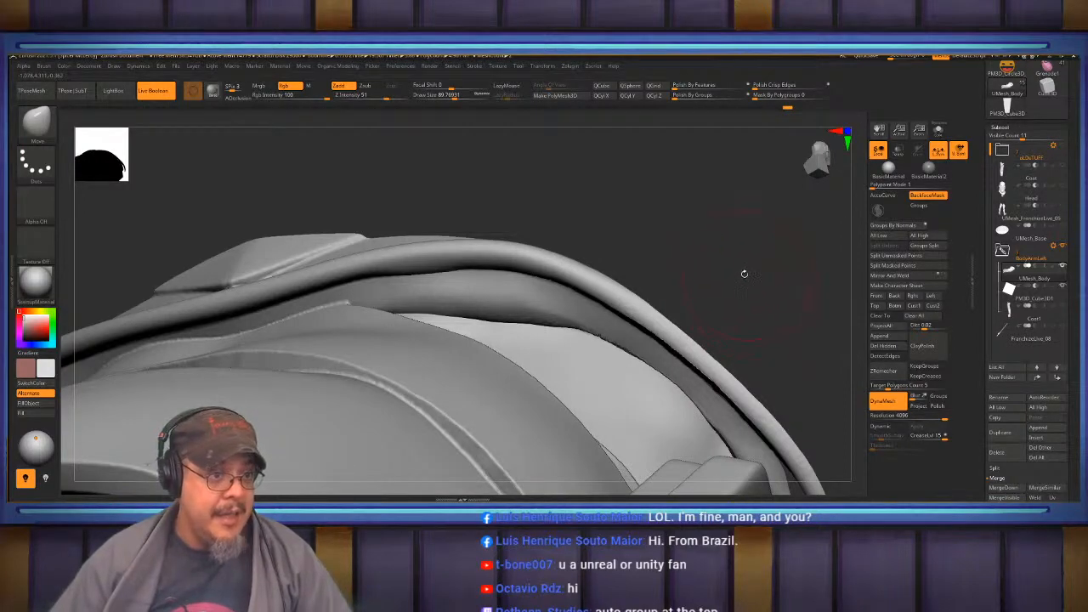
pyautogui.moveTo(700, 307); pyautogui.dragTo(706, 304, button='right')
pyautogui.moveTo(643, 314); pyautogui.dragTo(557, 348)
pyautogui.keyDown('ctrl'); pyautogui.moveTo(581, 375); pyautogui.dragTo(525, 318, button='right'); pyautogui.keyUp('ctrl')
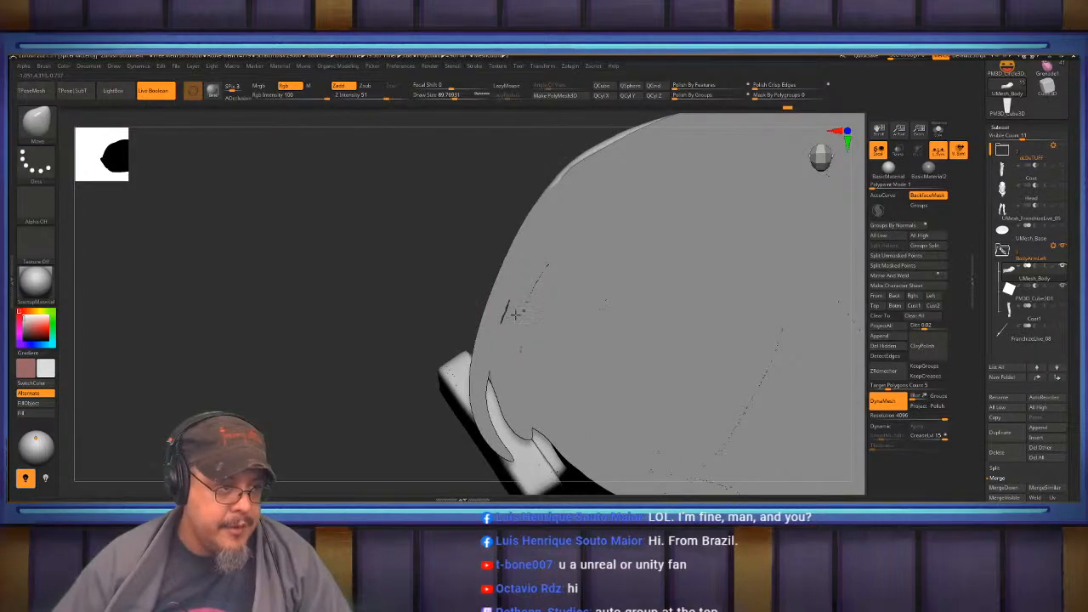
# Inflate the remaining seam slits in the torso slice with the Inflat brush at a draw size of about 90 and re-DynaMesh the body.
pyautogui.press('ctrl')
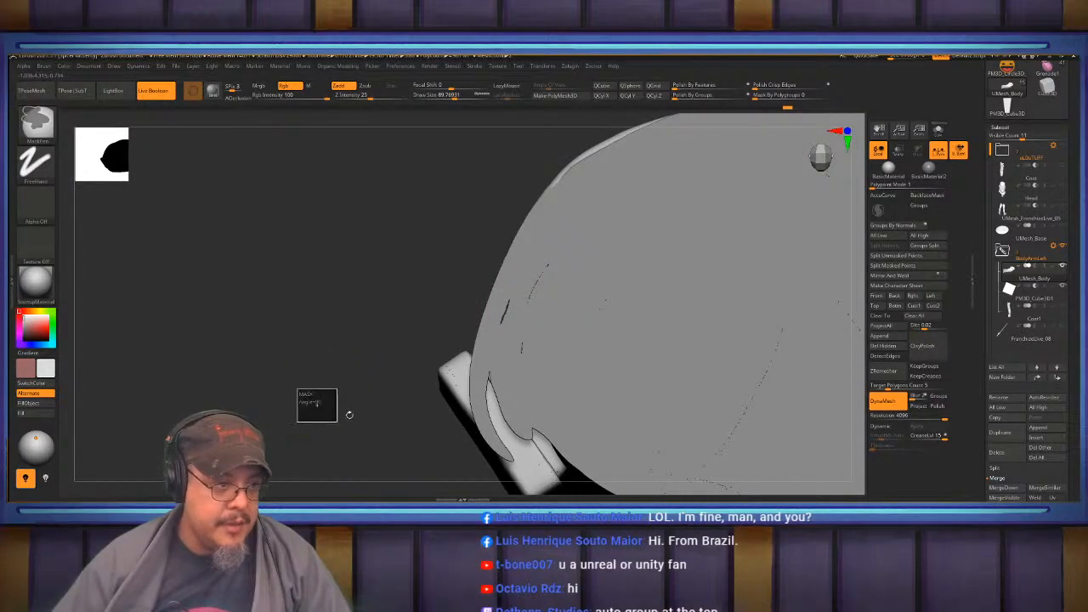
pyautogui.press('b')
pyautogui.press('i')
pyautogui.press('n')
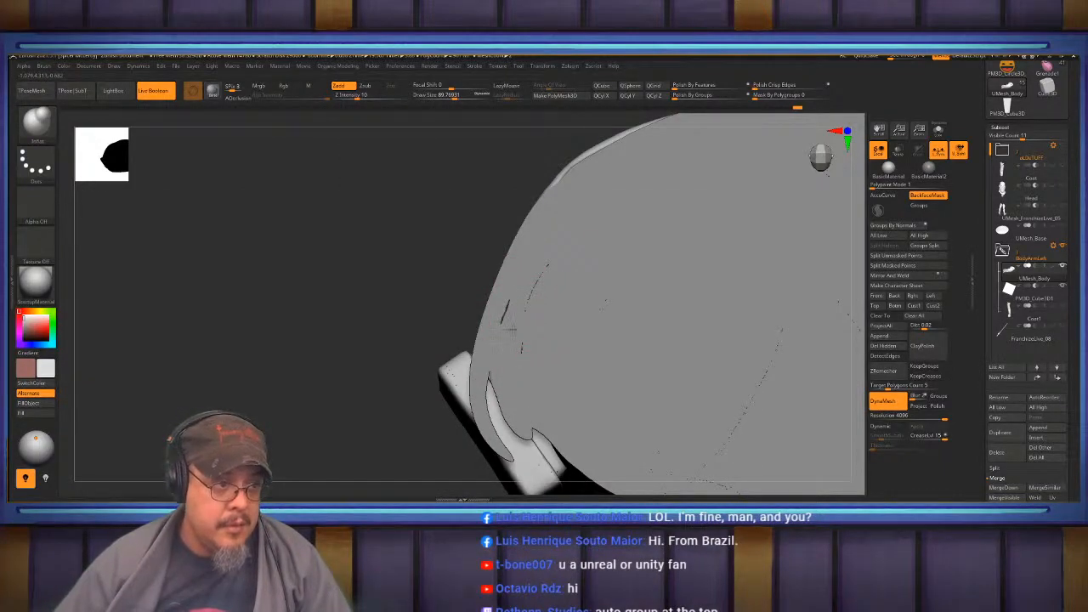
pyautogui.moveTo(369, 303); pyautogui.dragTo(518, 319)
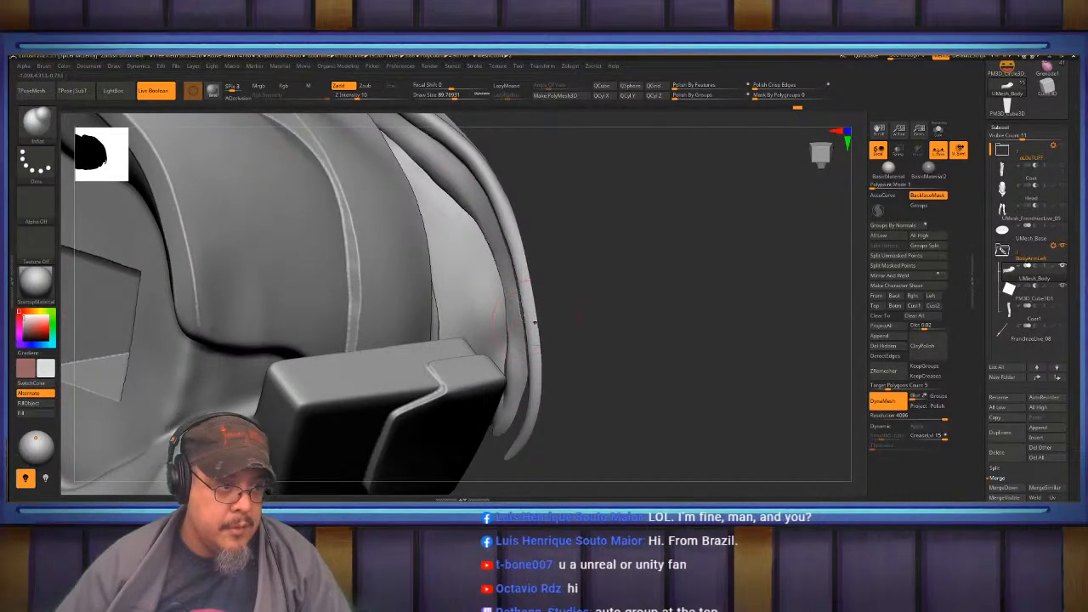
pyautogui.moveTo(580, 295); pyautogui.dragTo(535, 347)
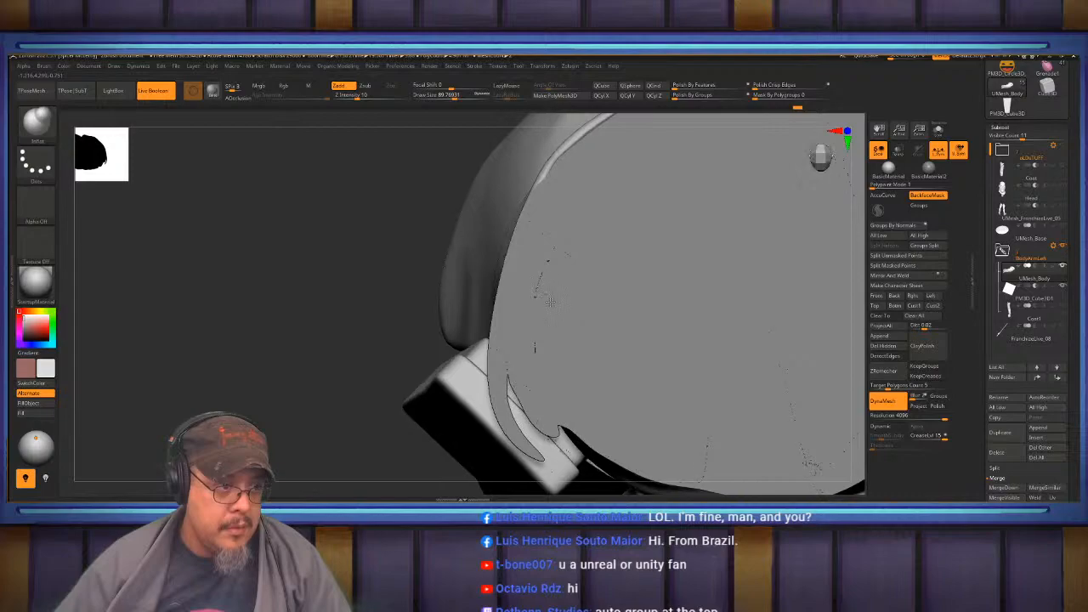
pyautogui.keyDown('ctrl'); pyautogui.moveTo(330, 325); pyautogui.dragTo(348, 354); pyautogui.keyUp('ctrl')
pyautogui.moveTo(264, 355)
pyautogui.keyDown('ctrl'); pyautogui.mouseDown()
pyautogui.moveTo(315, 405)
pyautogui.moveTo(318, 365)
pyautogui.moveTo(292, 365)
pyautogui.moveTo(305, 390)
pyautogui.moveTo(362, 349)
pyautogui.mouseUp(); pyautogui.keyUp('ctrl')
# Hide the PM3D_Cube3D1 cutter, frame the whole torso, and toggle Coat1's visibility to check the arm joint.
pyautogui.hotkey('shift', 'f')
pyautogui.hotkey('shift', 'f')
pyautogui.press('f')
pyautogui.moveTo(602, 342); pyautogui.dragTo(603, 289)
pyautogui.click(1064, 289)
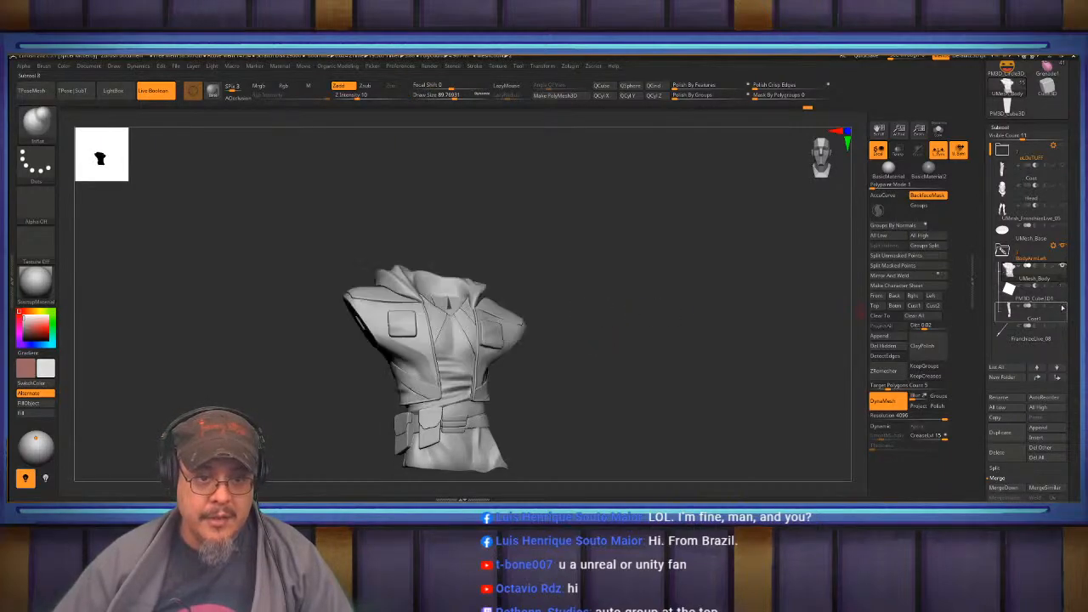
pyautogui.click(1063, 307)
pyautogui.moveTo(661, 302); pyautogui.dragTo(772, 327)
pyautogui.click(1063, 307)
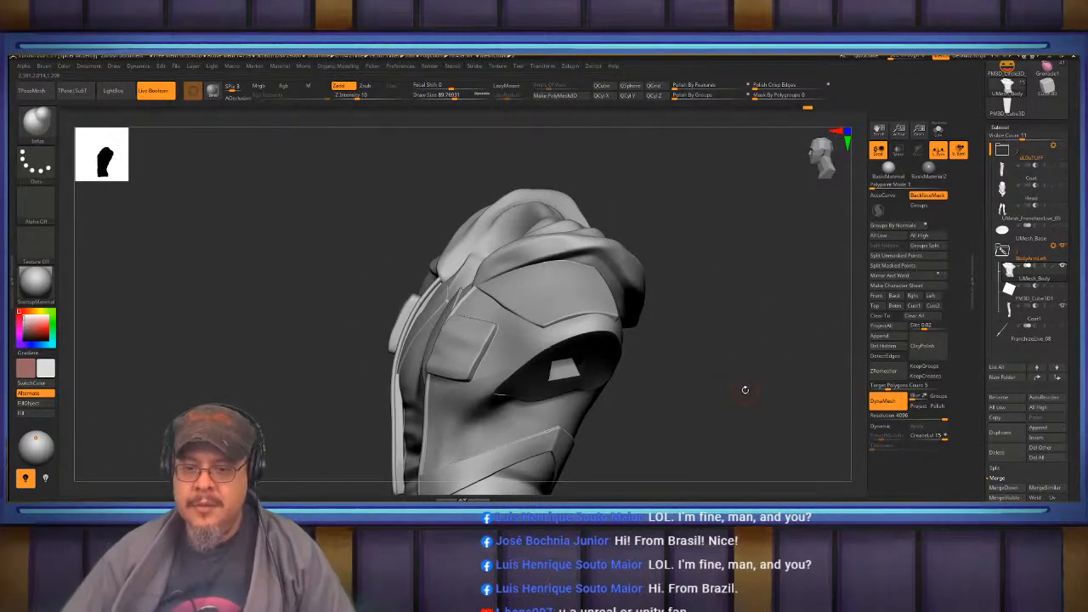
# Turn off backface masking and reshape the armhole's lower front edge with the Move brush at a draw size of about 284.
pyautogui.moveTo(498, 393)
pyautogui.mouseDown()
pyautogui.moveTo(737, 382)
pyautogui.moveTo(697, 371)
pyautogui.moveTo(722, 387)
pyautogui.moveTo(736, 323)
pyautogui.mouseUp()
pyautogui.press('b')
pyautogui.press('v')
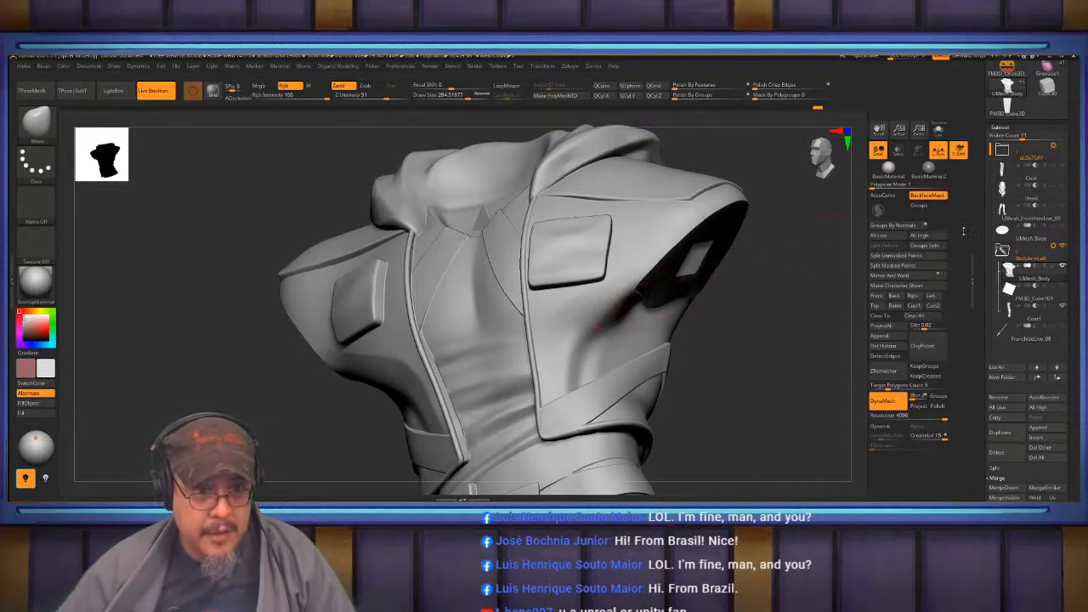
pyautogui.click(929, 195)
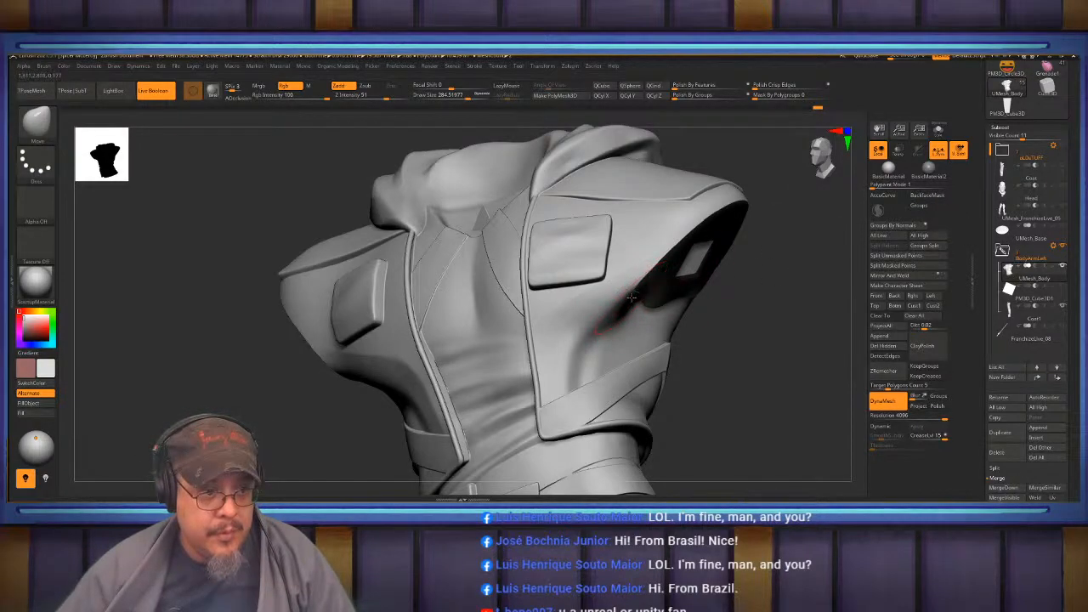
pyautogui.moveTo(773, 320)
pyautogui.mouseDown()
pyautogui.moveTo(654, 294)
pyautogui.moveTo(637, 297)
pyautogui.moveTo(654, 299)
pyautogui.moveTo(647, 311)
pyautogui.moveTo(647, 297)
pyautogui.mouseUp()
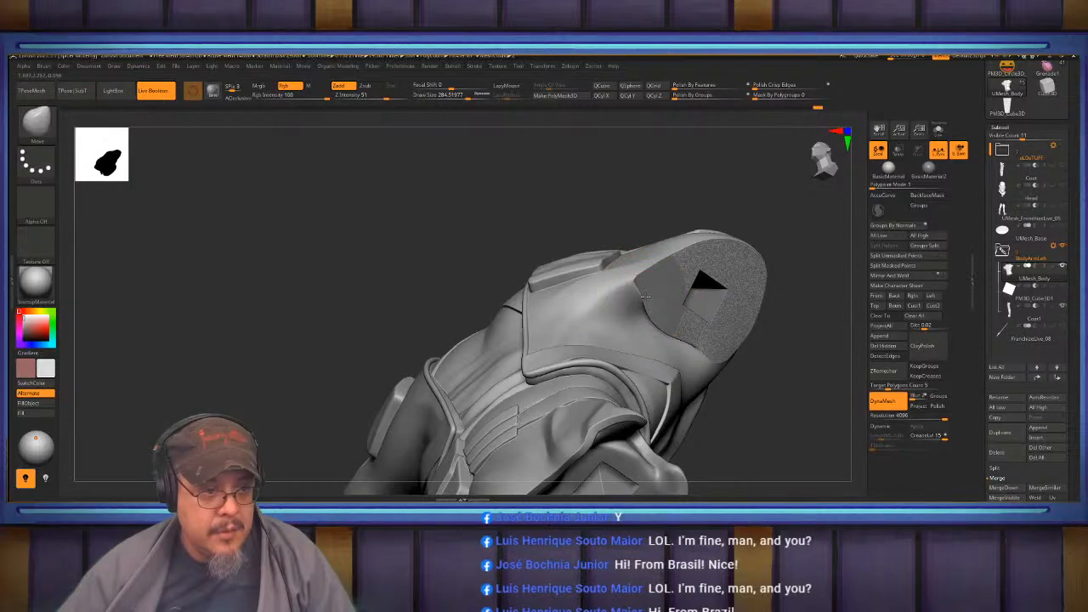
pyautogui.moveTo(801, 349); pyautogui.dragTo(735, 325)
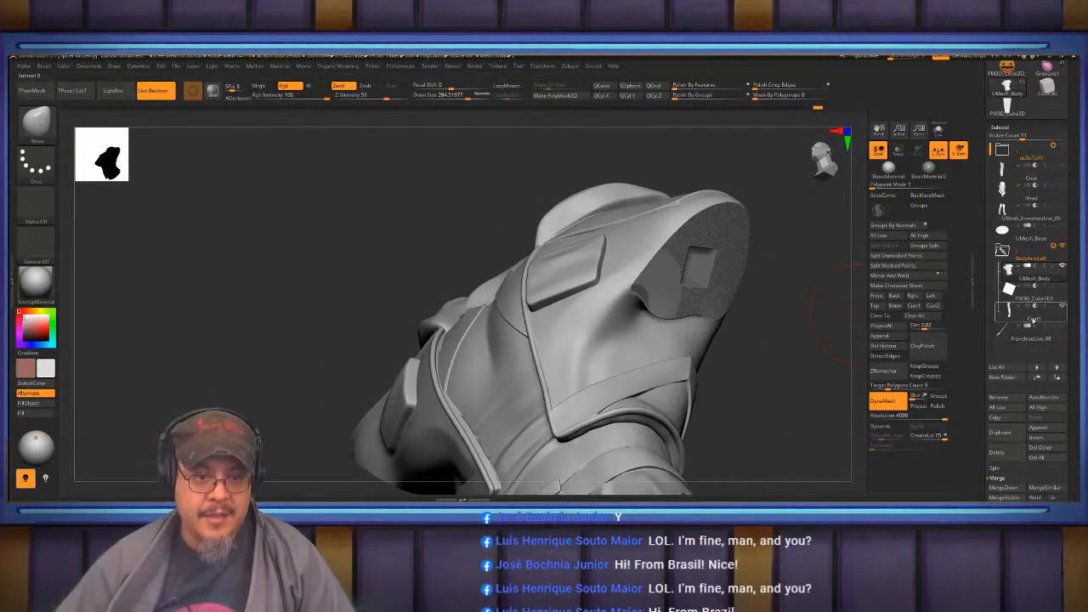
# Show Coat1 and delete the PM3D_Cube3D1 cutter from the BodyArmLeft folder.
pyautogui.click(1032, 319)
pyautogui.moveTo(774, 318); pyautogui.dragTo(839, 319)
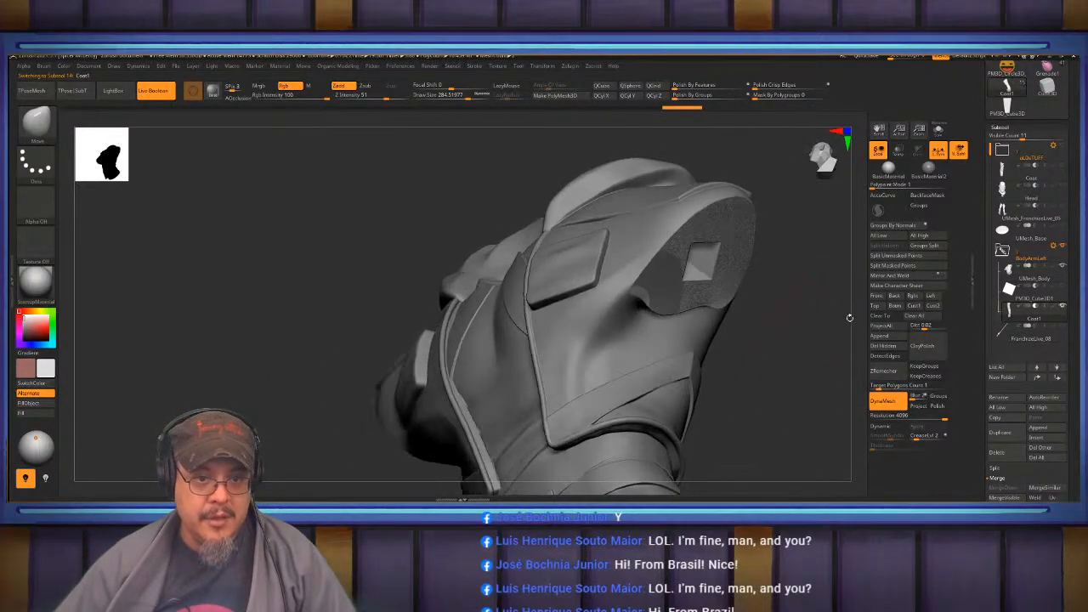
pyautogui.click(996, 452)
pyautogui.click(931, 467)
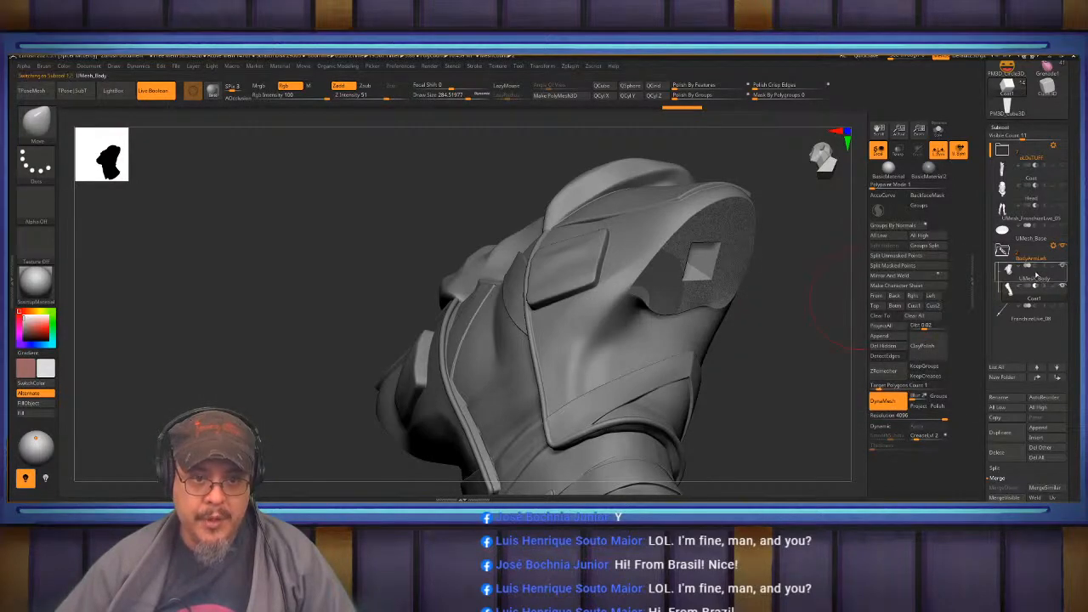
# Select UMesh_Body and run the mesh integrity check and Fix Mesh on it.
pyautogui.click(1035, 277)
pyautogui.scroll(-4, 1039, 306)
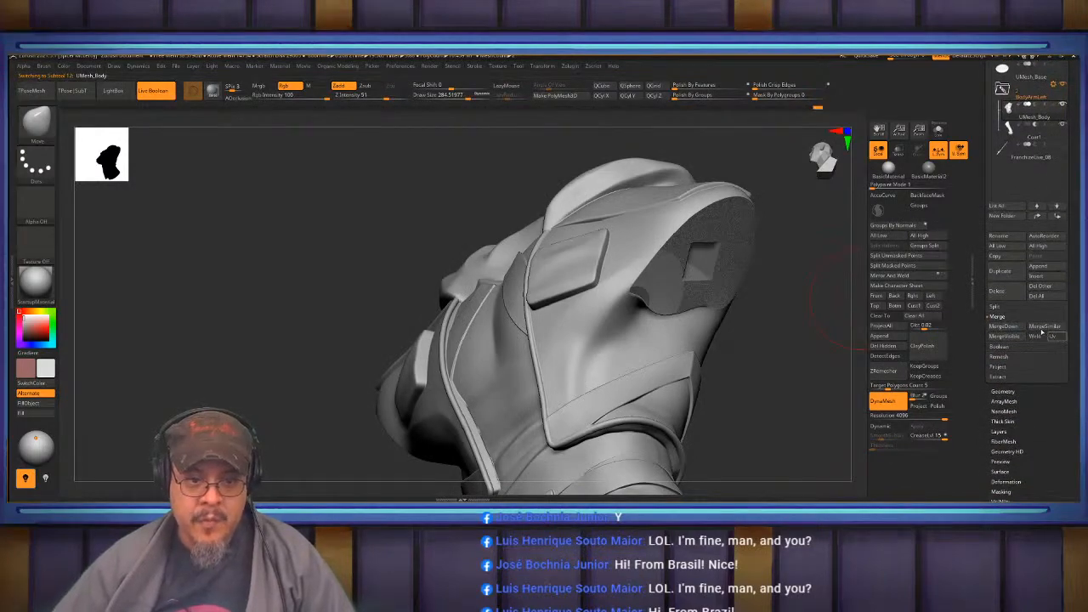
pyautogui.click(1004, 391)
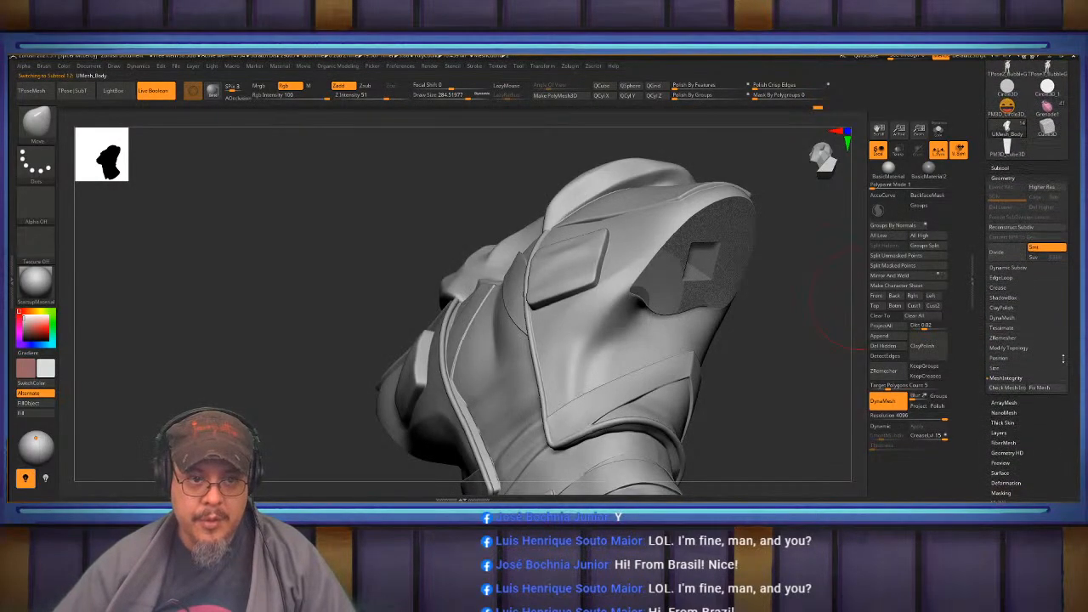
pyautogui.click(1010, 348)
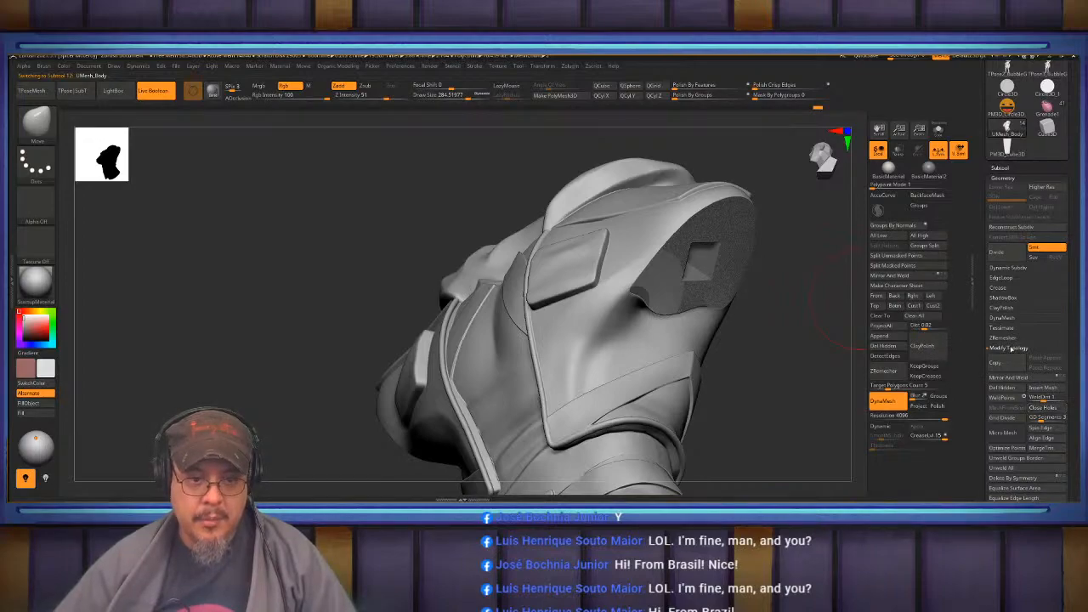
pyautogui.click(1011, 348)
pyautogui.click(1010, 378)
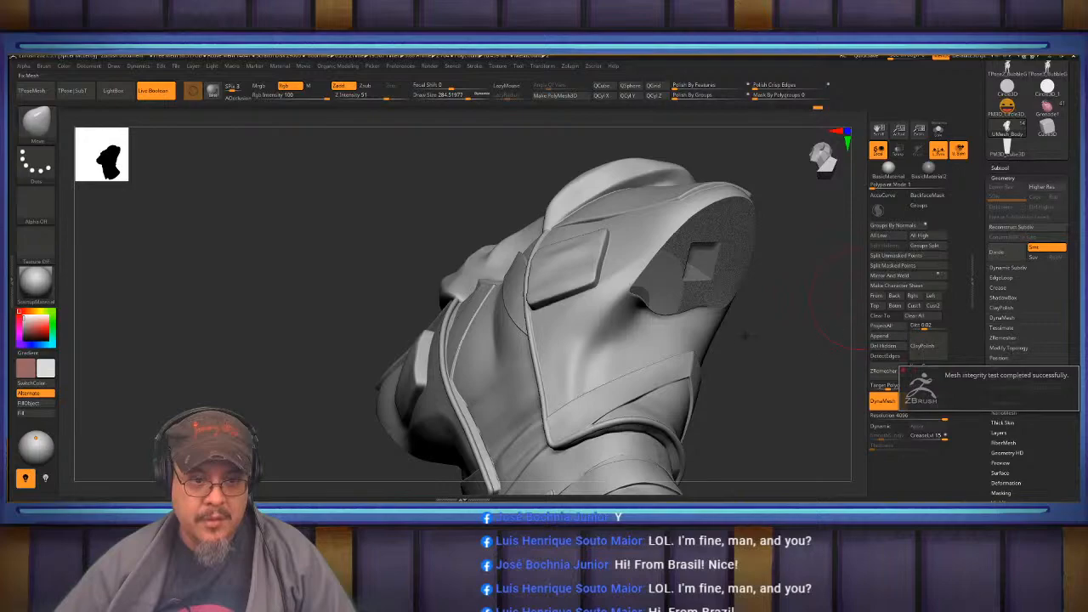
# Inspect the Coat1 arm and the UMesh_Body torso in Solo mode, leaving UMesh_Body selected with Solo off.
pyautogui.click(1002, 168)
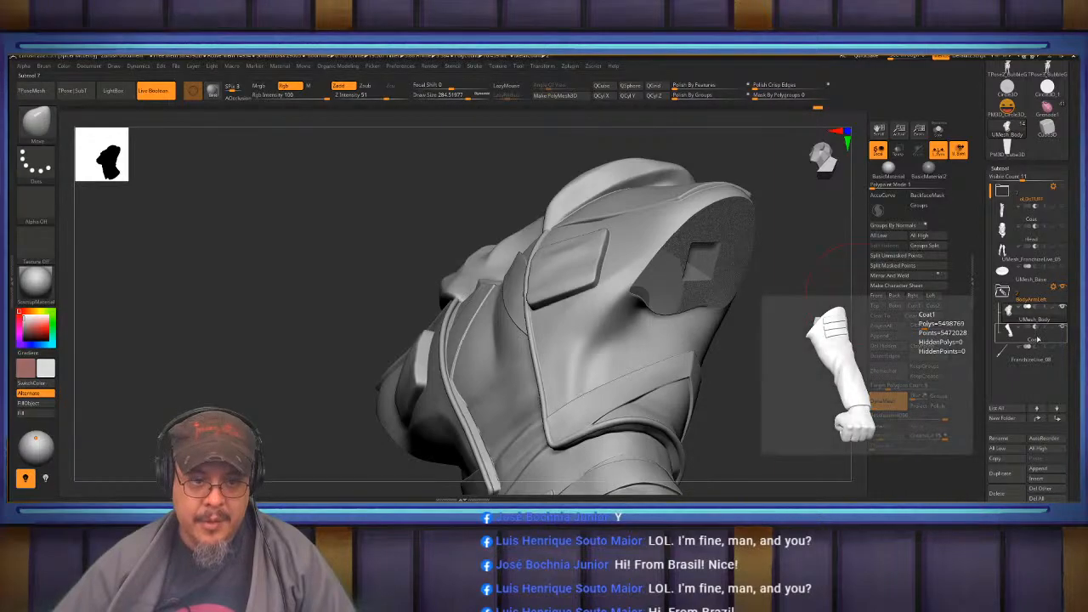
pyautogui.click(1041, 340)
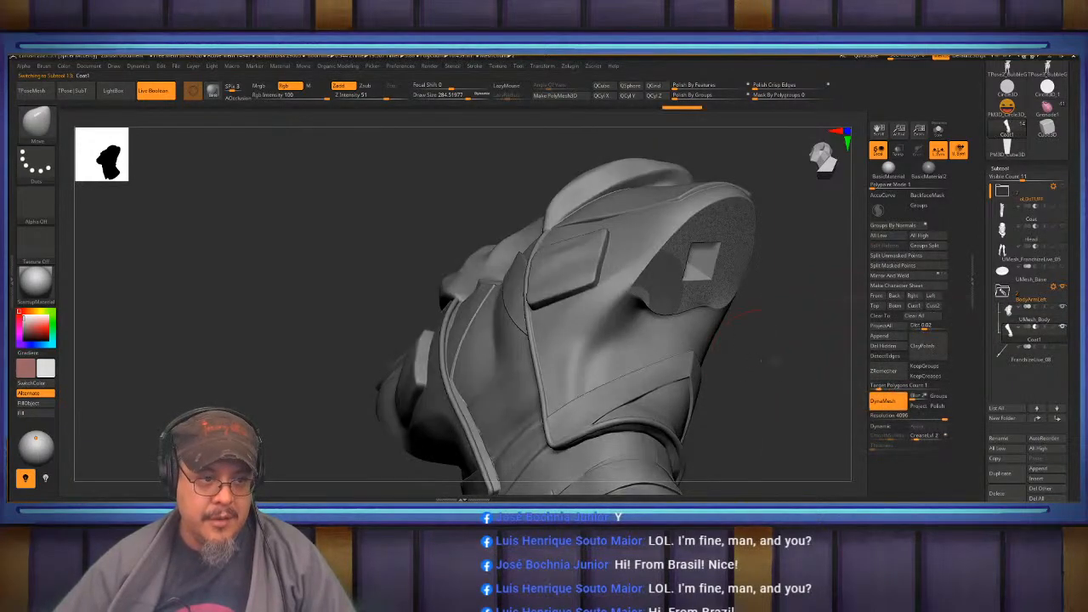
pyautogui.moveTo(760, 358); pyautogui.dragTo(829, 386)
pyautogui.click(939, 130)
pyautogui.moveTo(793, 250)
pyautogui.mouseDown()
pyautogui.moveTo(728, 261)
pyautogui.moveTo(696, 224)
pyautogui.moveTo(740, 219)
pyautogui.moveTo(749, 285)
pyautogui.moveTo(769, 280)
pyautogui.moveTo(784, 228)
pyautogui.moveTo(746, 282)
pyautogui.moveTo(727, 258)
pyautogui.moveTo(785, 282)
pyautogui.mouseUp()
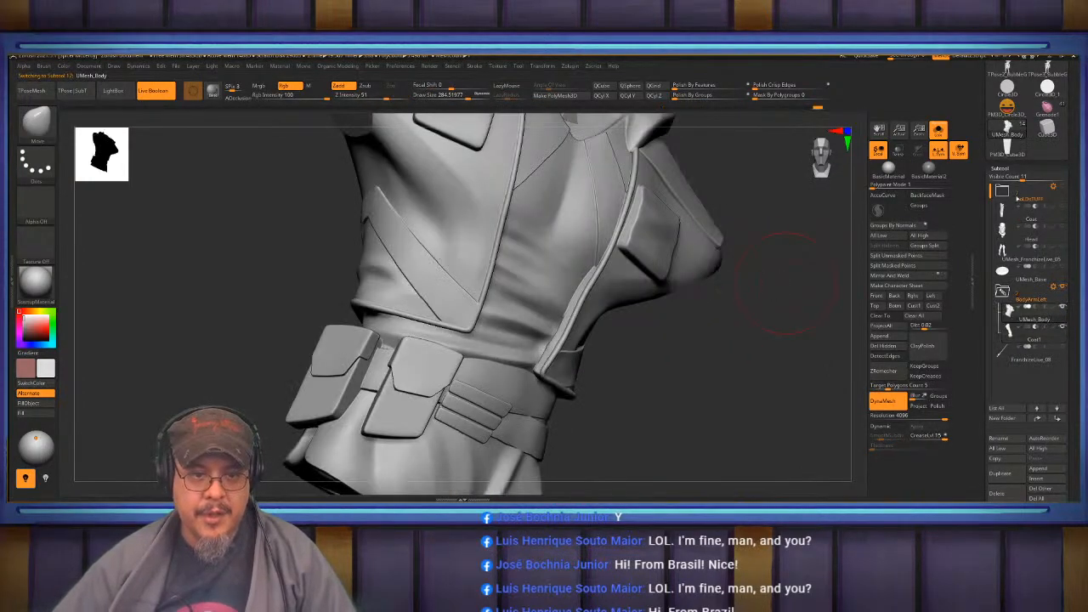
pyautogui.click(939, 131)
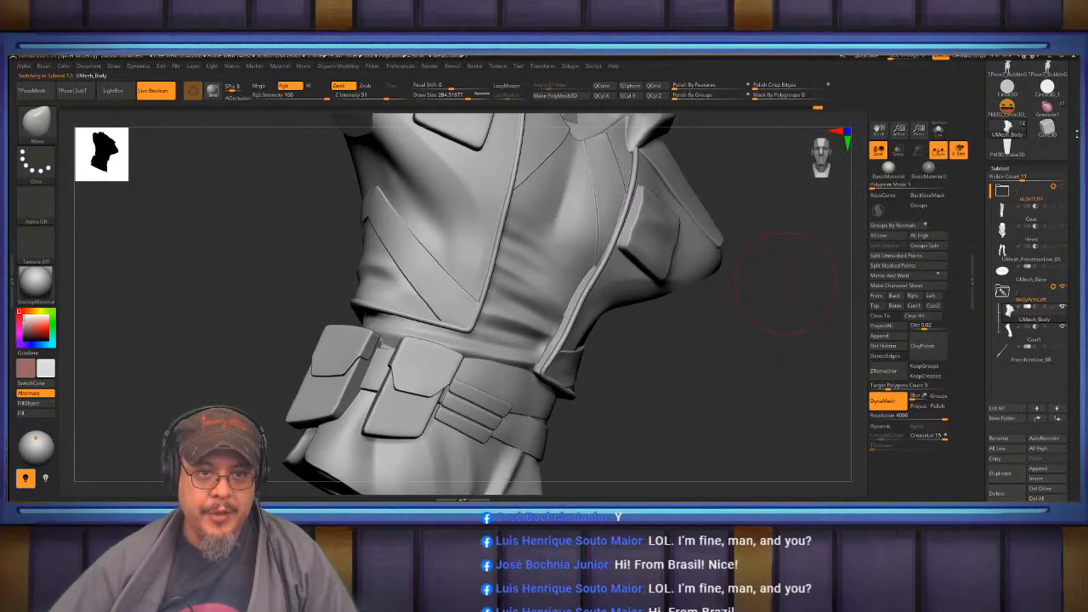
# Save the tool as a new file version ending in 12 in the ForPrint folder.
pyautogui.moveTo(1064, 95); pyautogui.dragTo(1063, 194)
pyautogui.click(1038, 78)
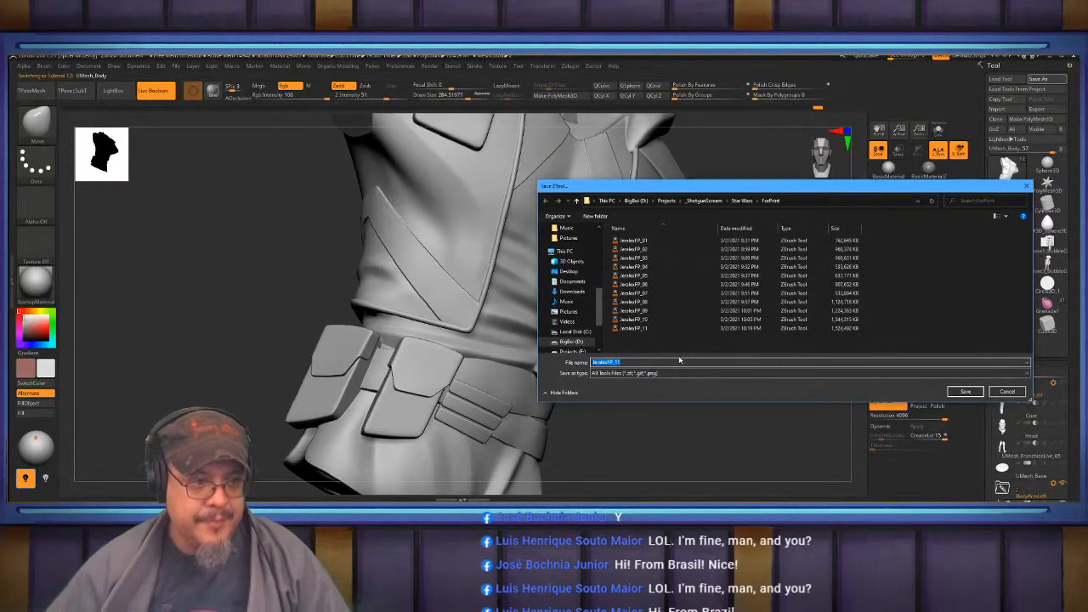
pyautogui.click(640, 363)
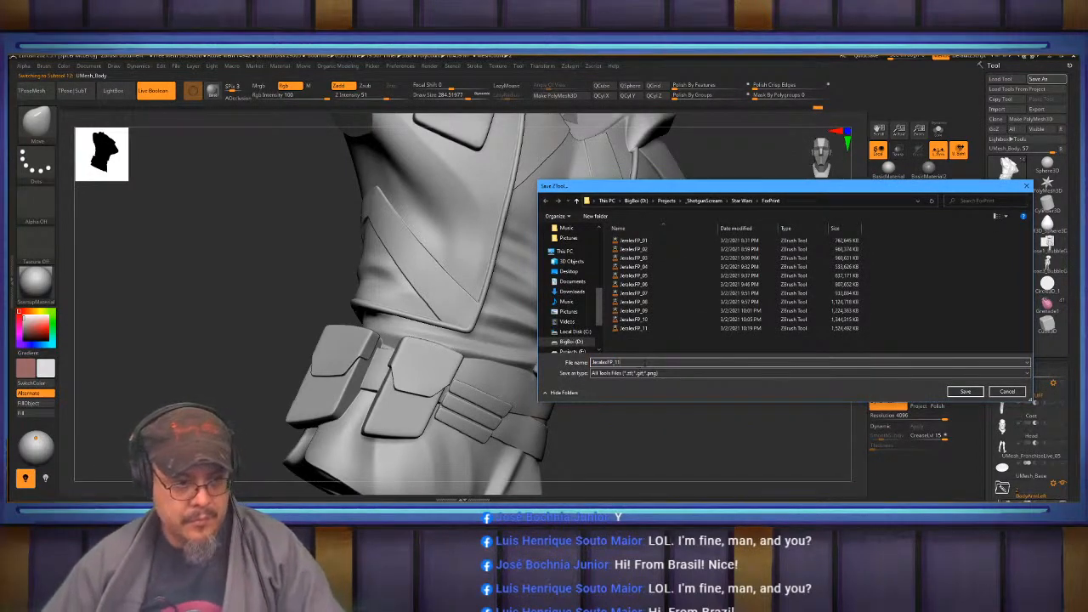
pyautogui.press('BackSpace')
pyautogui.write('2')
pyautogui.press('Return')
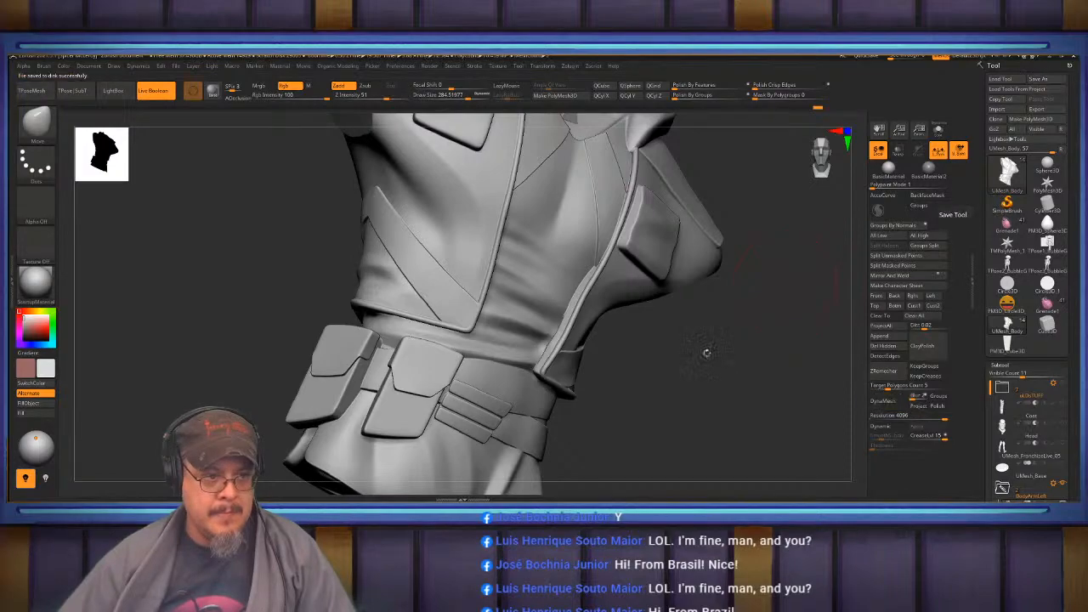
# Try to combine the torso and arm by running Boolean Folder on the BodyArmLeft folder.
pyautogui.moveTo(721, 364); pyautogui.dragTo(748, 361)
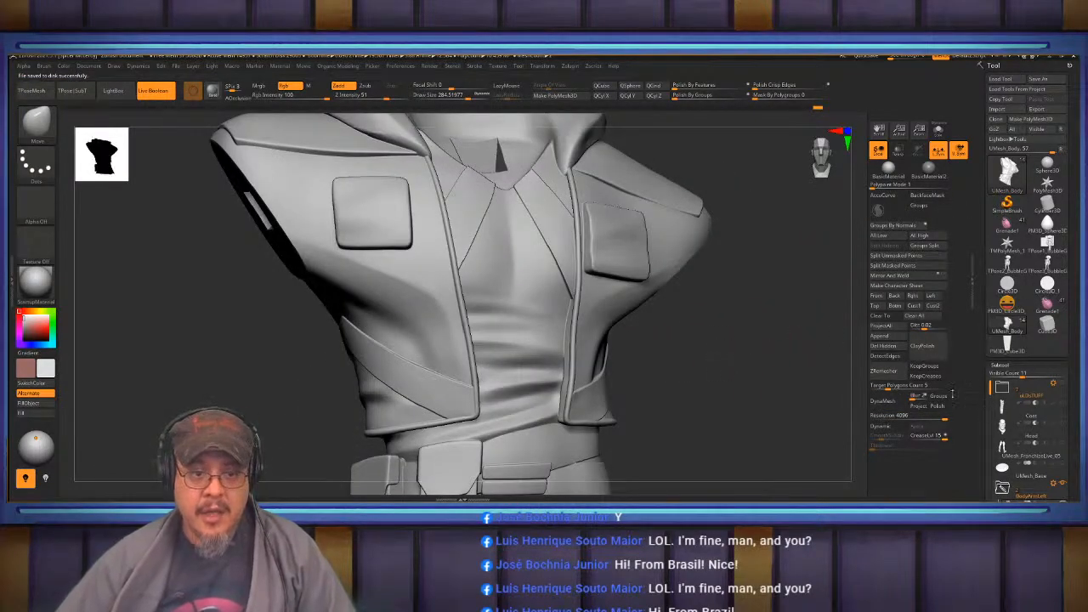
pyautogui.scroll(-5, 1062, 346)
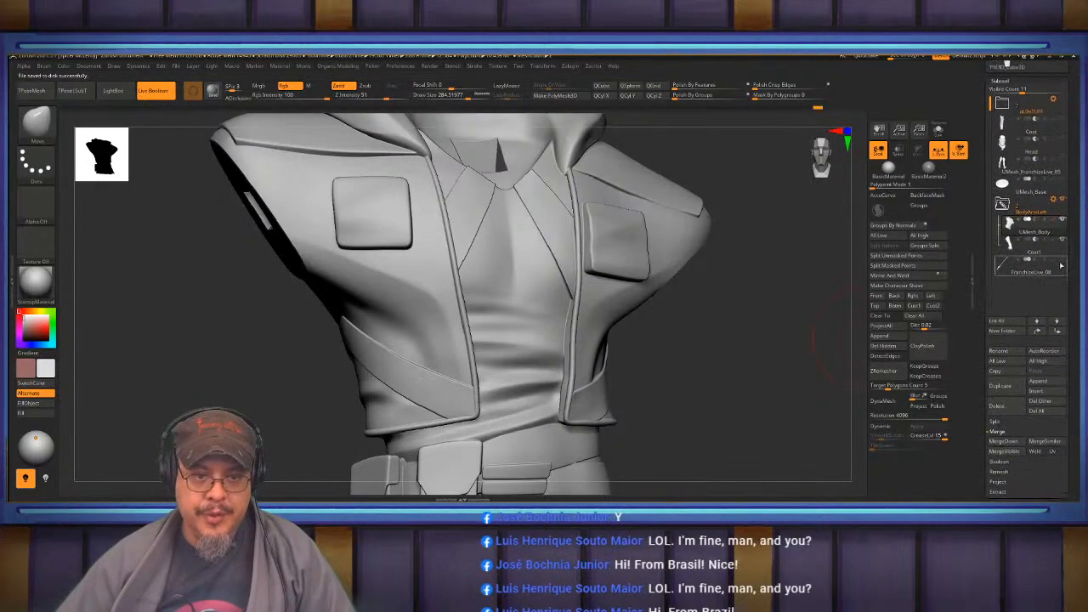
pyautogui.click(1053, 201)
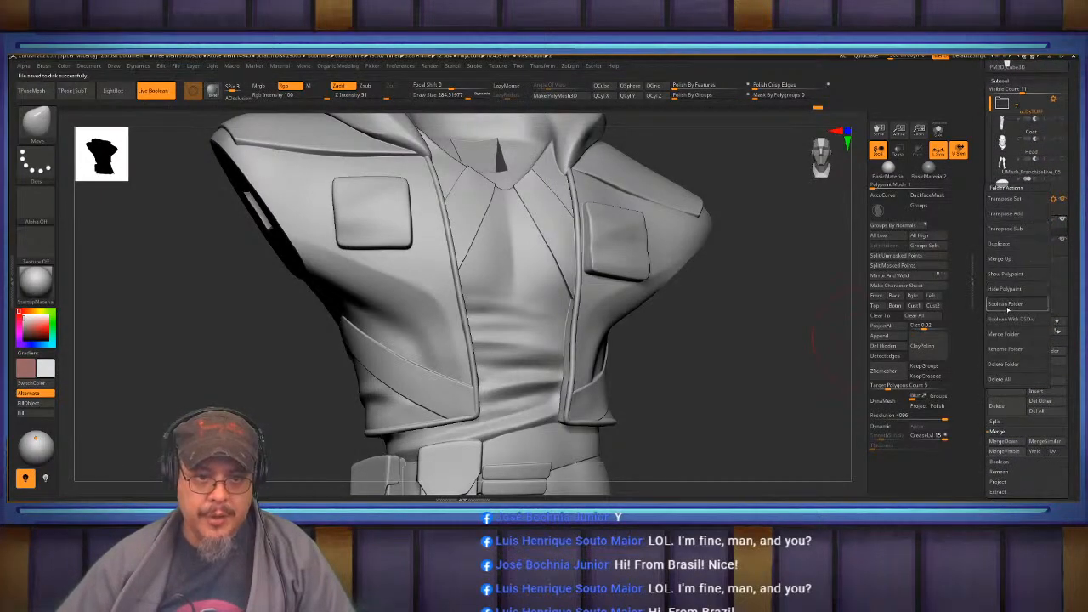
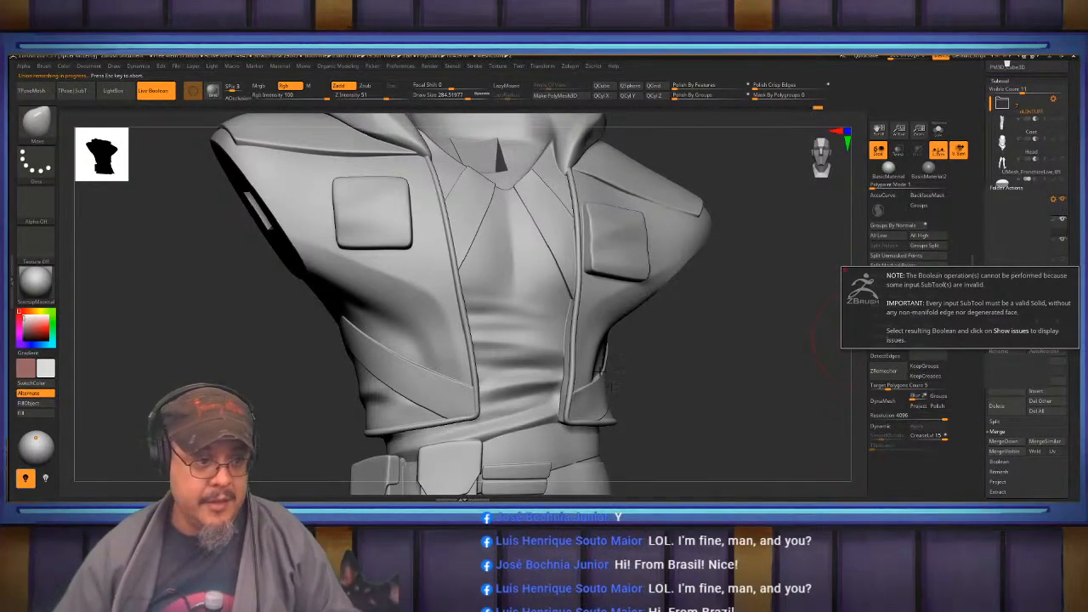
pyautogui.click(901, 276)
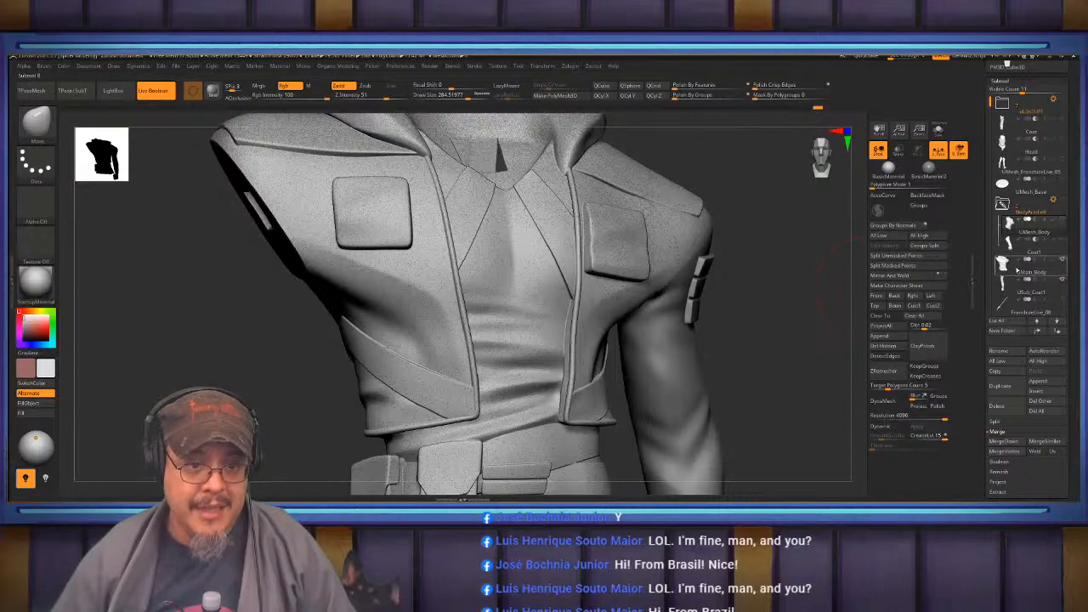
# Inspect UMain_Body in Solo mode, and delete the UMain_Body and USub_Coat1 subtools left by the boolean attempt.
pyautogui.click(1020, 274)
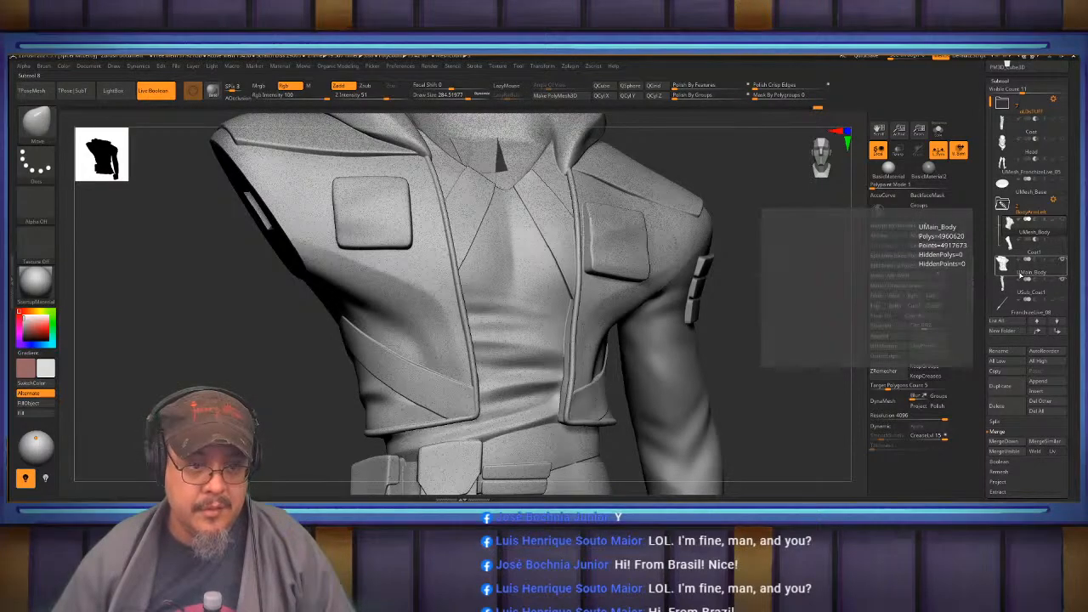
pyautogui.click(939, 132)
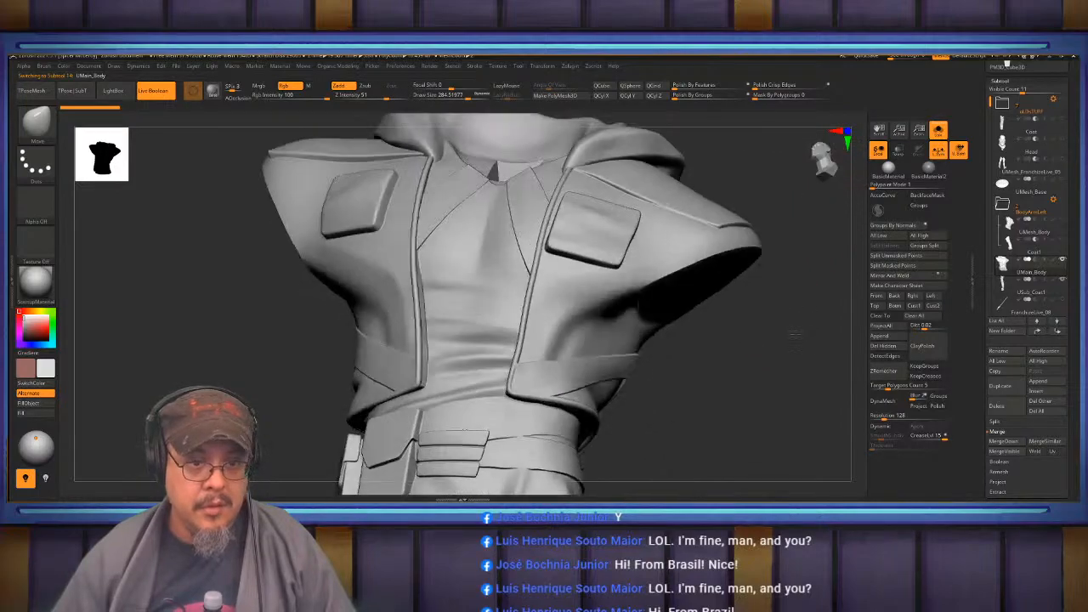
pyautogui.click(1002, 408)
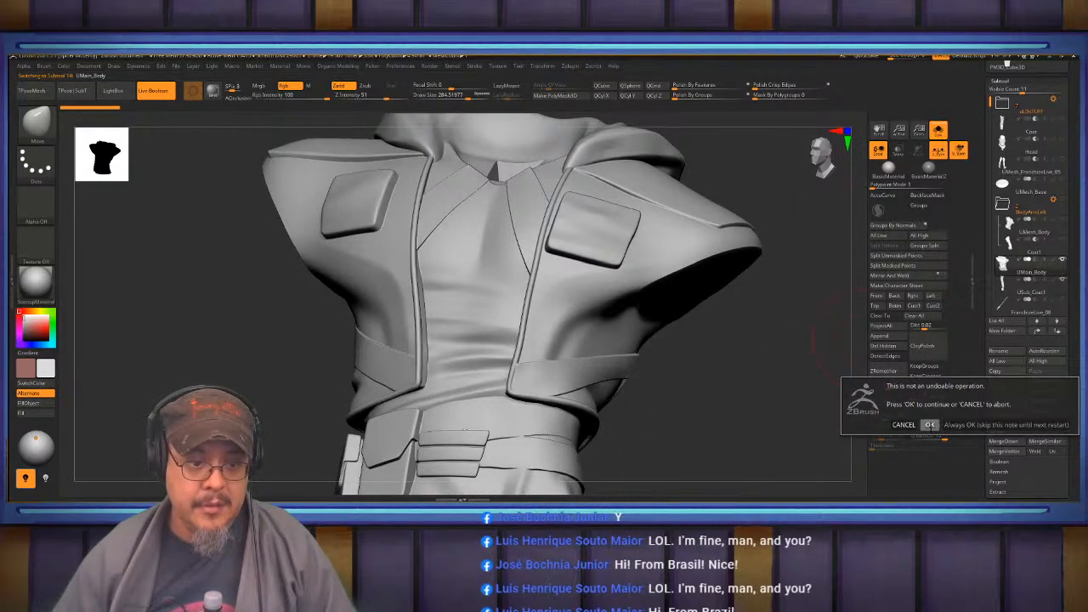
pyautogui.click(930, 425)
pyautogui.moveTo(1023, 281)
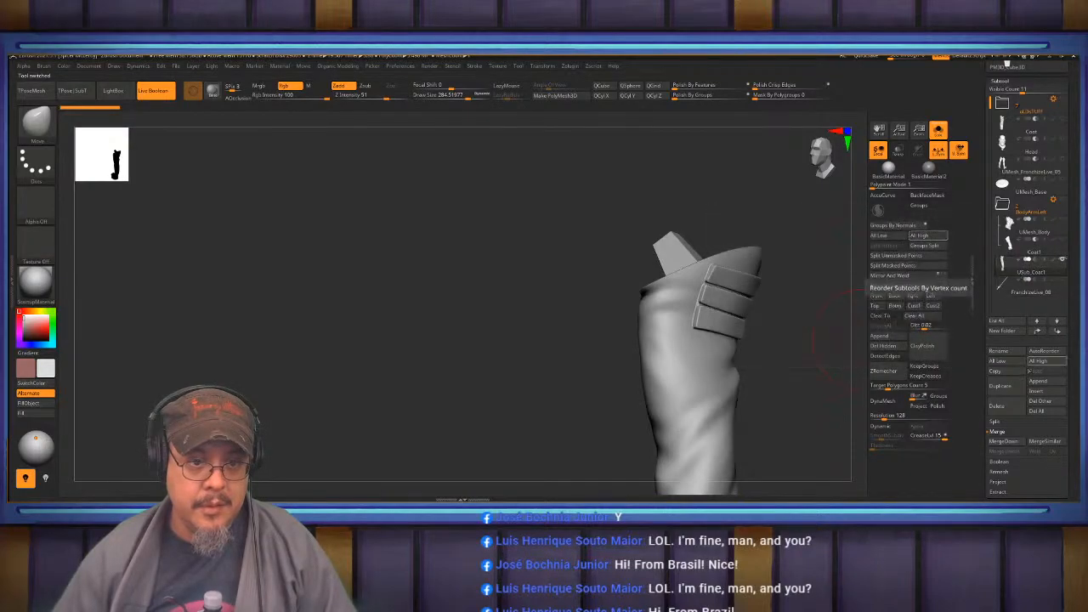
pyautogui.click(1000, 407)
pyautogui.click(930, 427)
# Select the Coat1 arm and run Fix Mesh on it with the mesh integrity tools.
pyautogui.click(1025, 244)
pyautogui.scroll(-5, 1027, 281)
pyautogui.click(1005, 331)
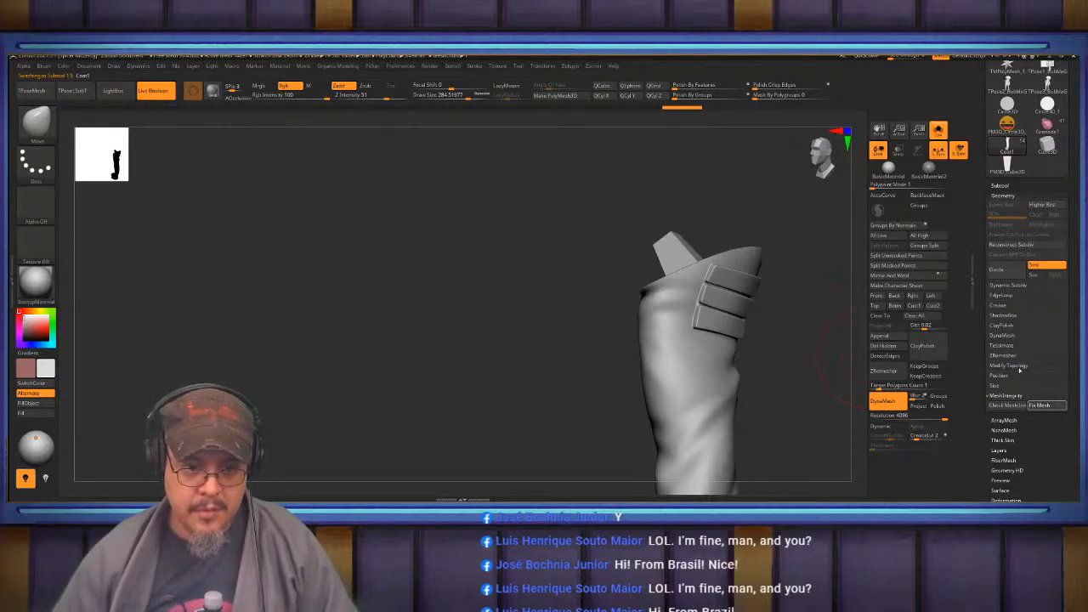
pyautogui.click(1020, 367)
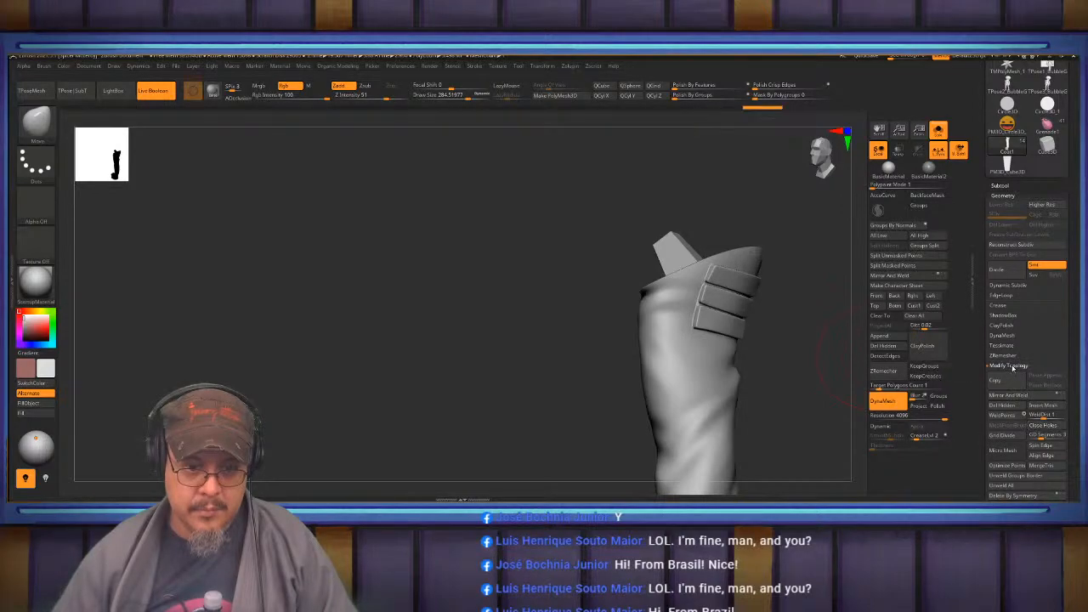
pyautogui.click(1012, 366)
pyautogui.click(1006, 395)
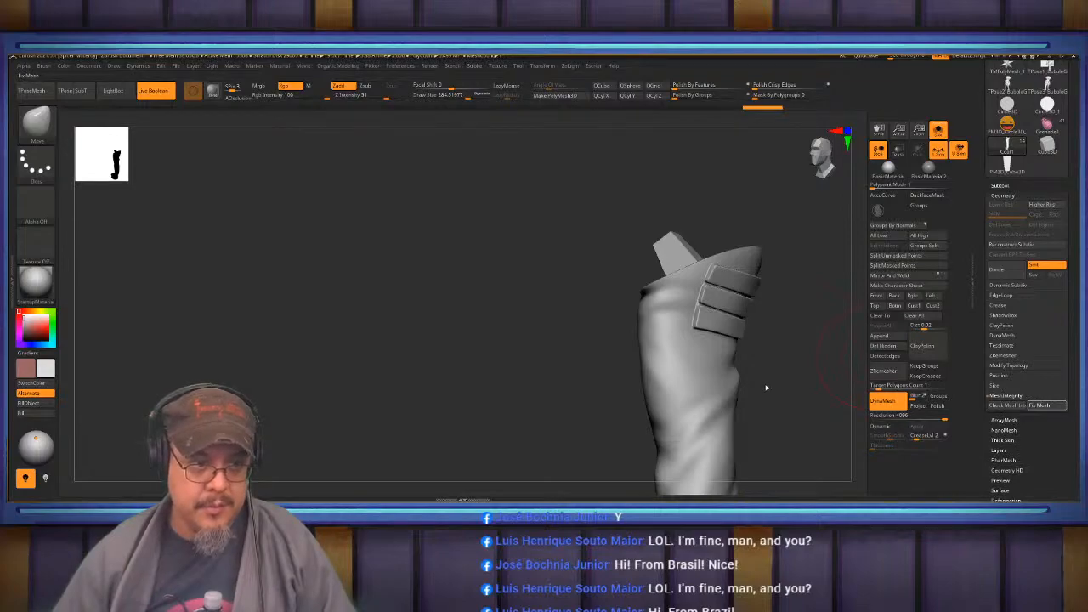
# Run Fix Mesh once more on the Coat1 arm, and select and show the UMesh_Body torso.
pyautogui.click(1044, 406)
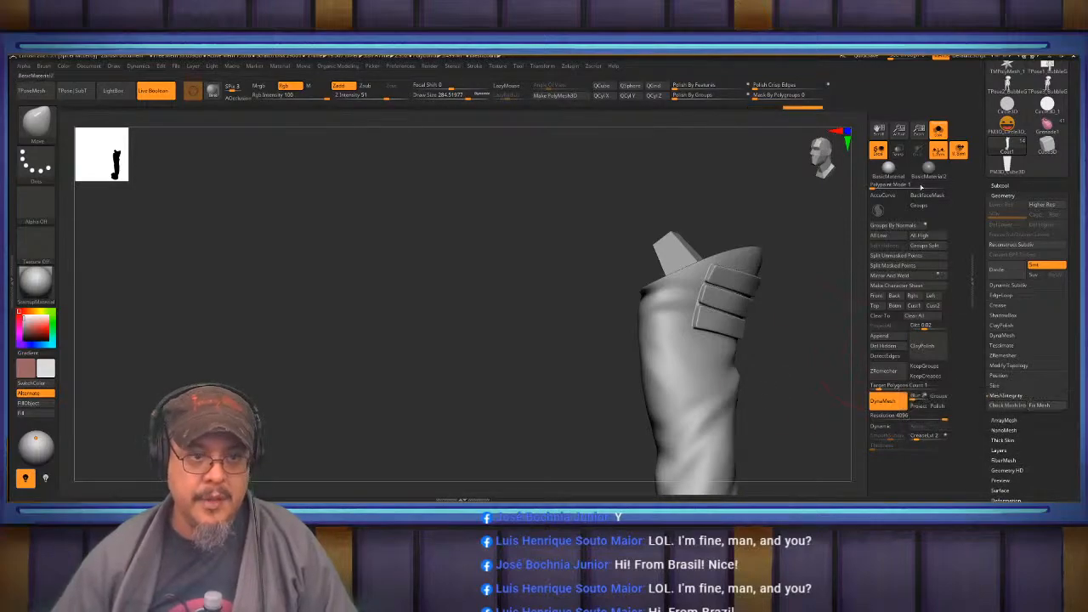
pyautogui.click(1001, 185)
pyautogui.click(1009, 329)
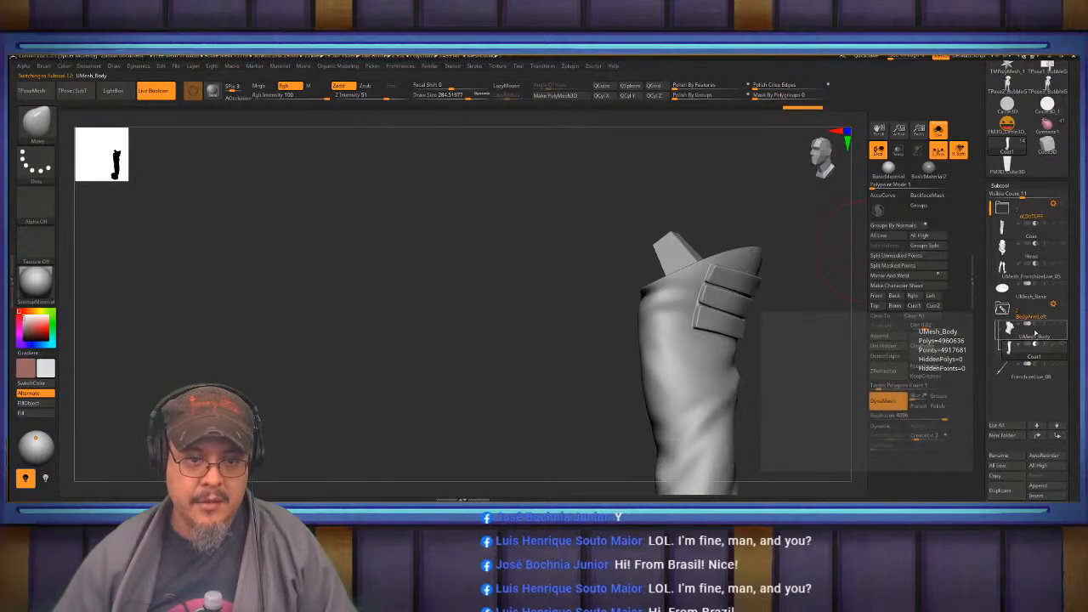
pyautogui.click(1064, 327)
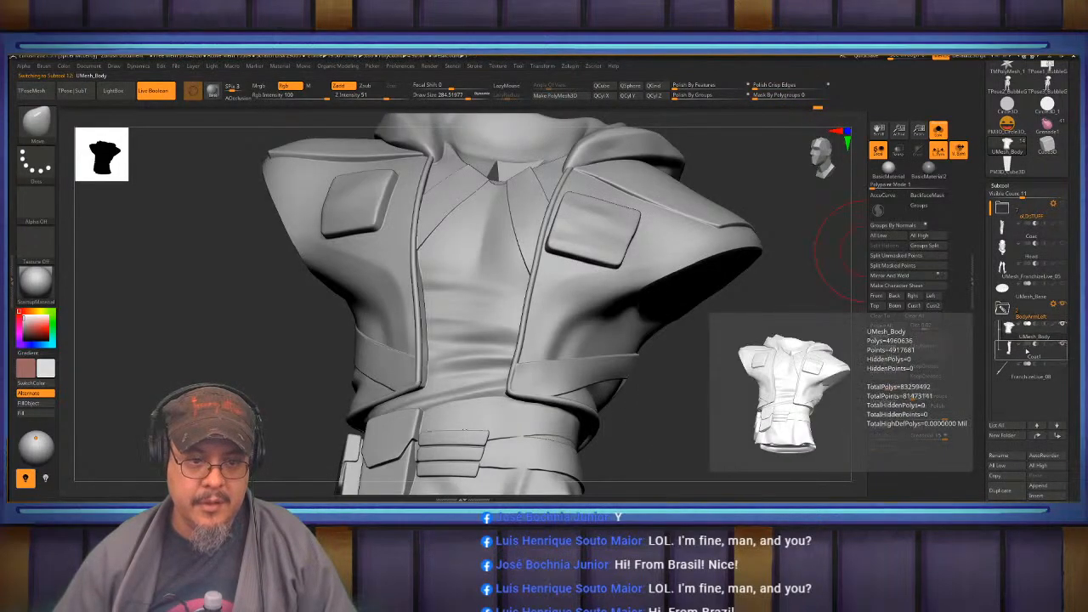
# Check the mesh integrity of UMesh_Body and run Fix Mesh on it.
pyautogui.click(997, 184)
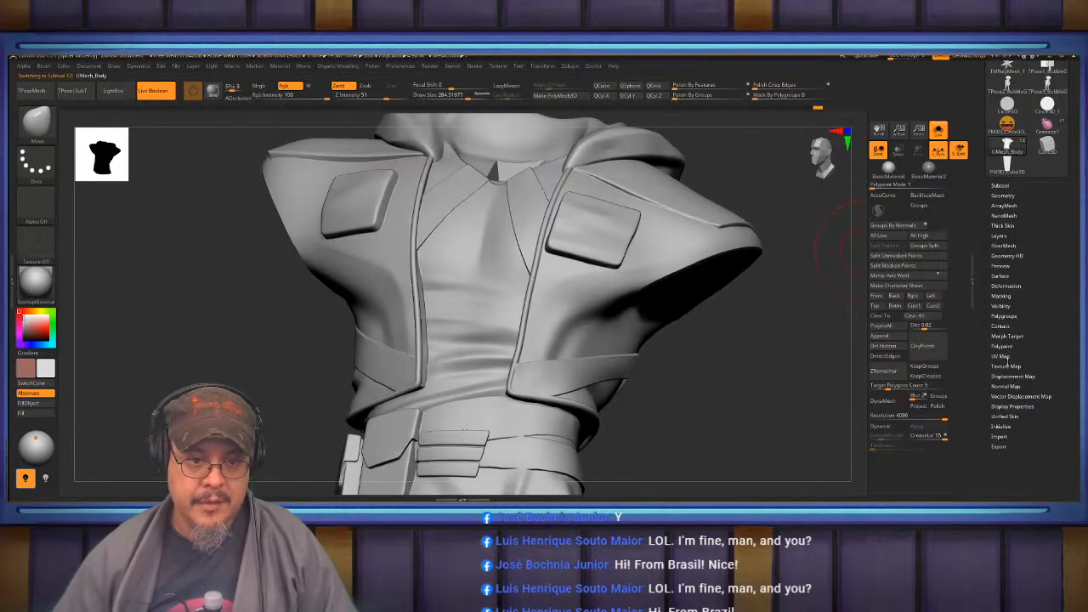
pyautogui.click(1003, 196)
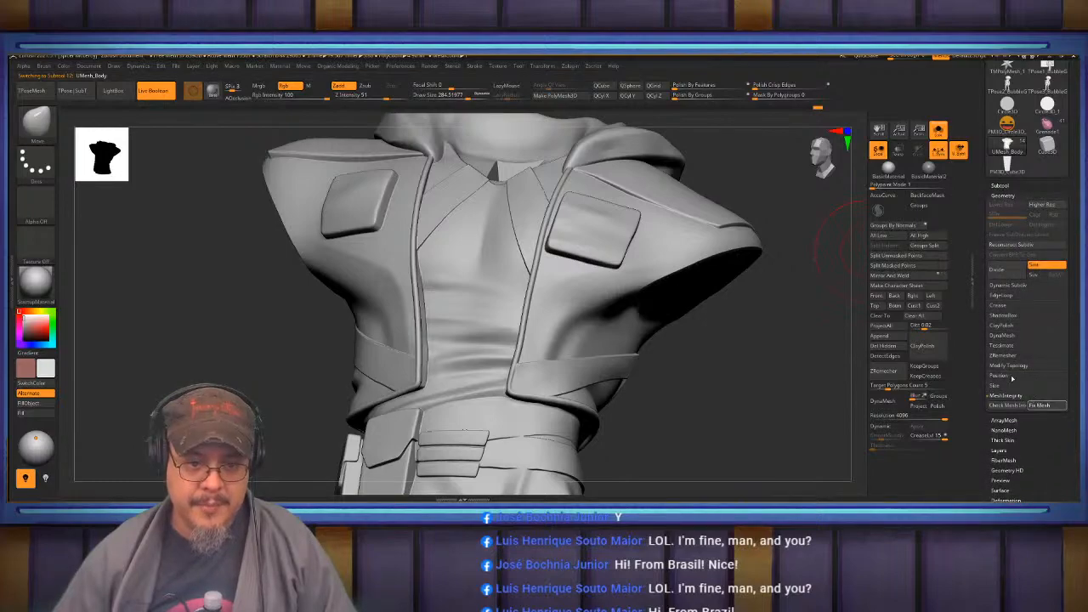
pyautogui.click(1006, 405)
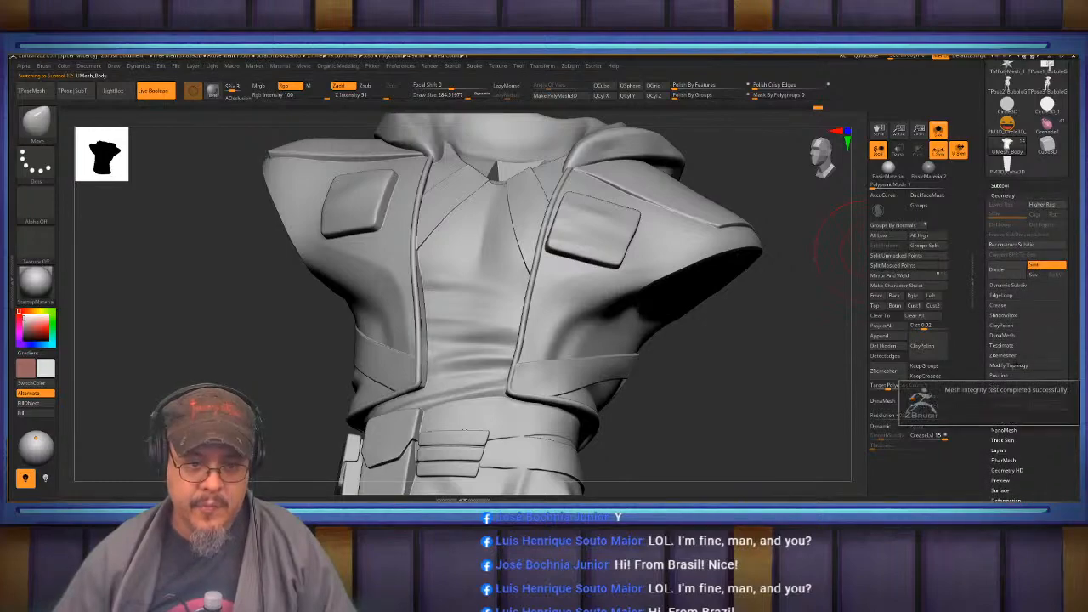
pyautogui.click(1014, 366)
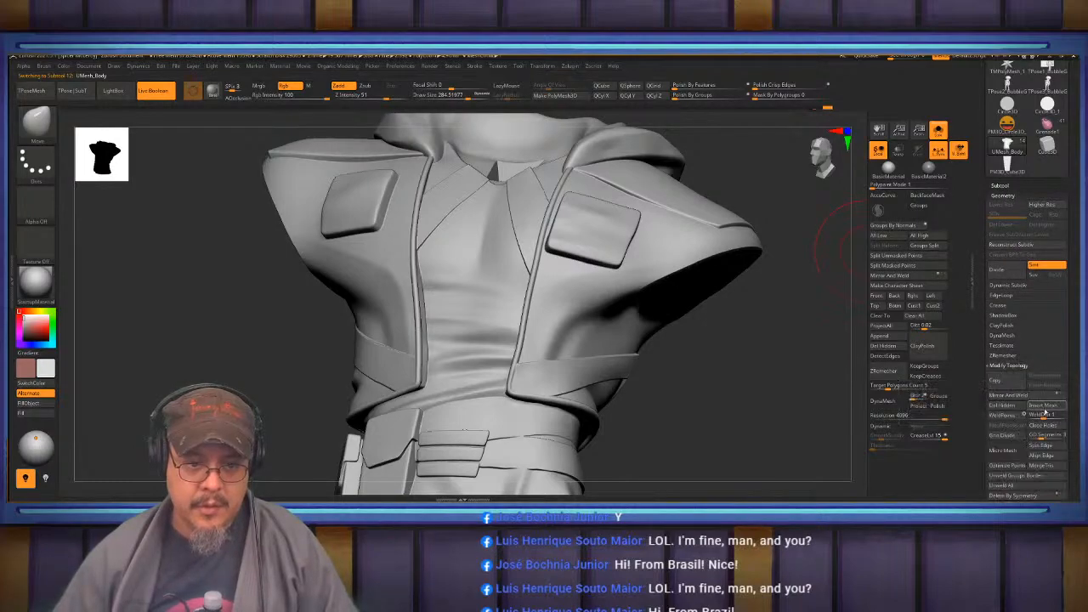
pyautogui.click(1010, 367)
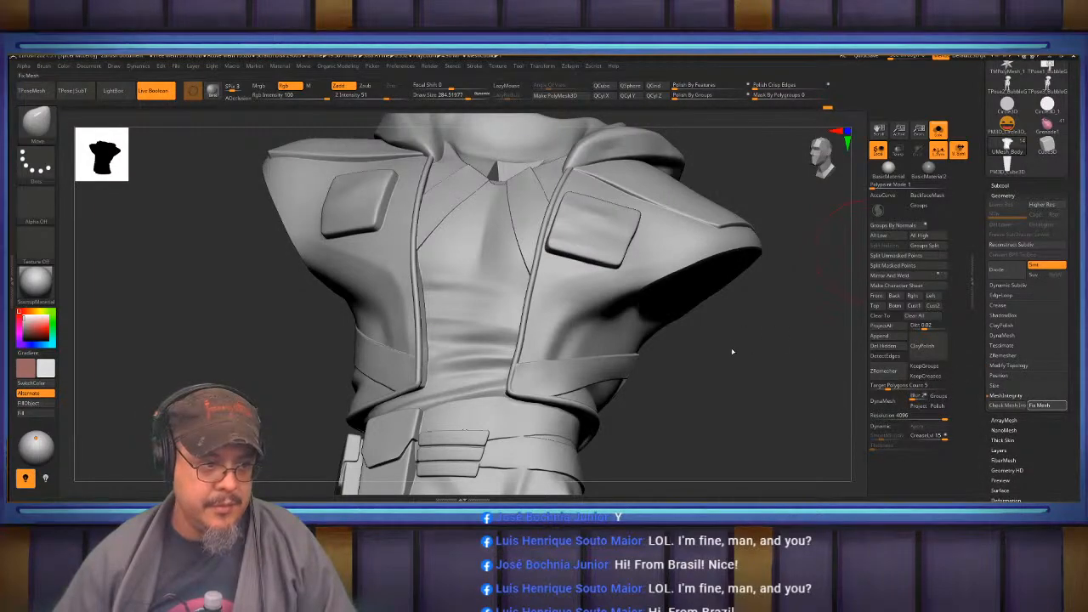
pyautogui.moveTo(766, 383); pyautogui.dragTo(792, 382)
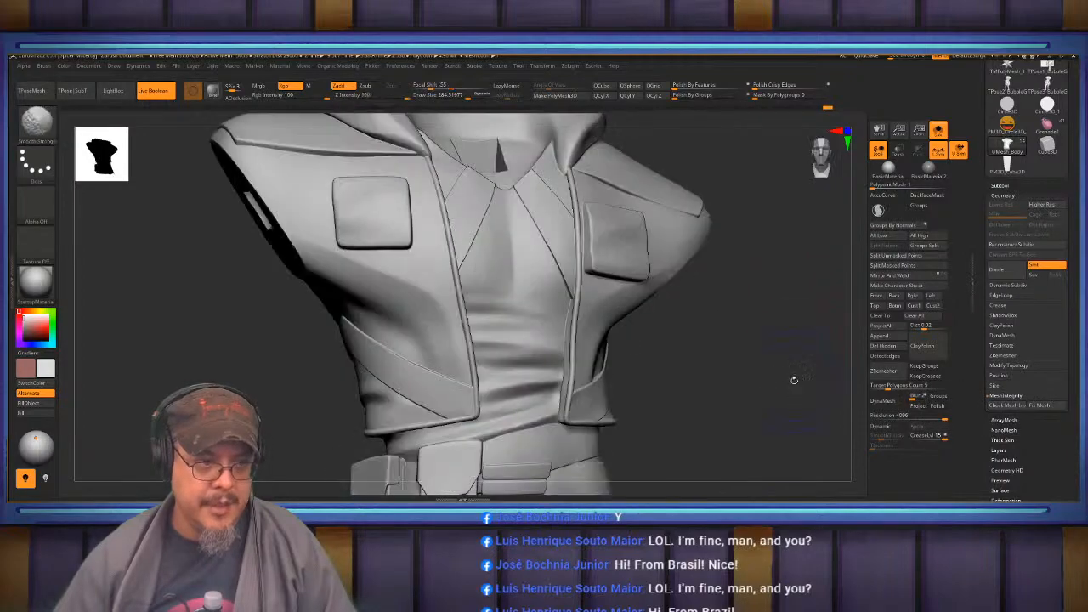
# Examine the torso's left shoulder socket with Solo mode off and the Coat1 arm selected.
pyautogui.click(1000, 186)
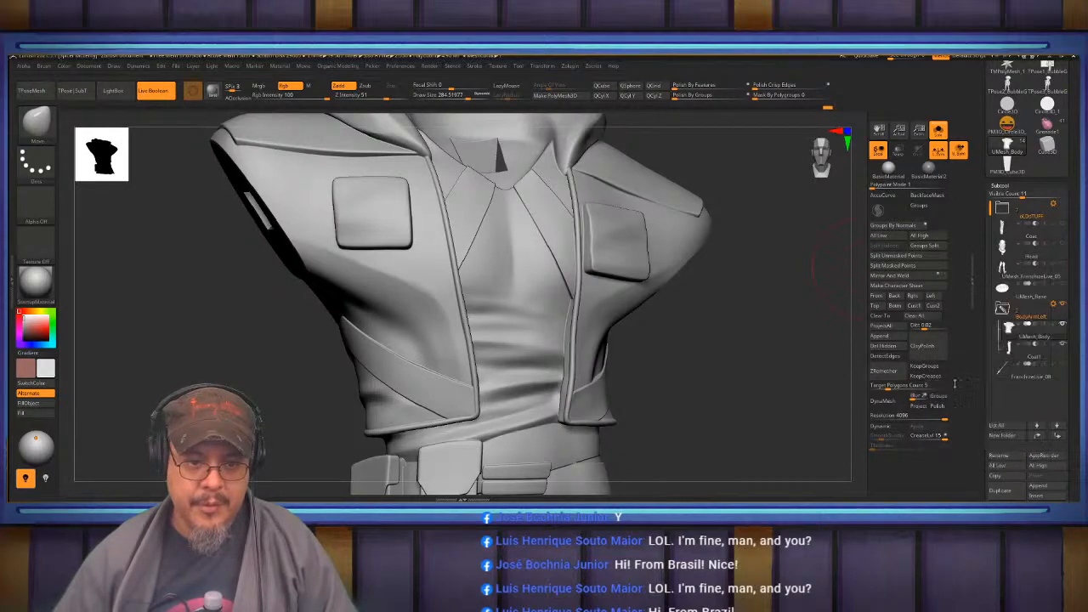
pyautogui.moveTo(762, 363); pyautogui.dragTo(753, 364)
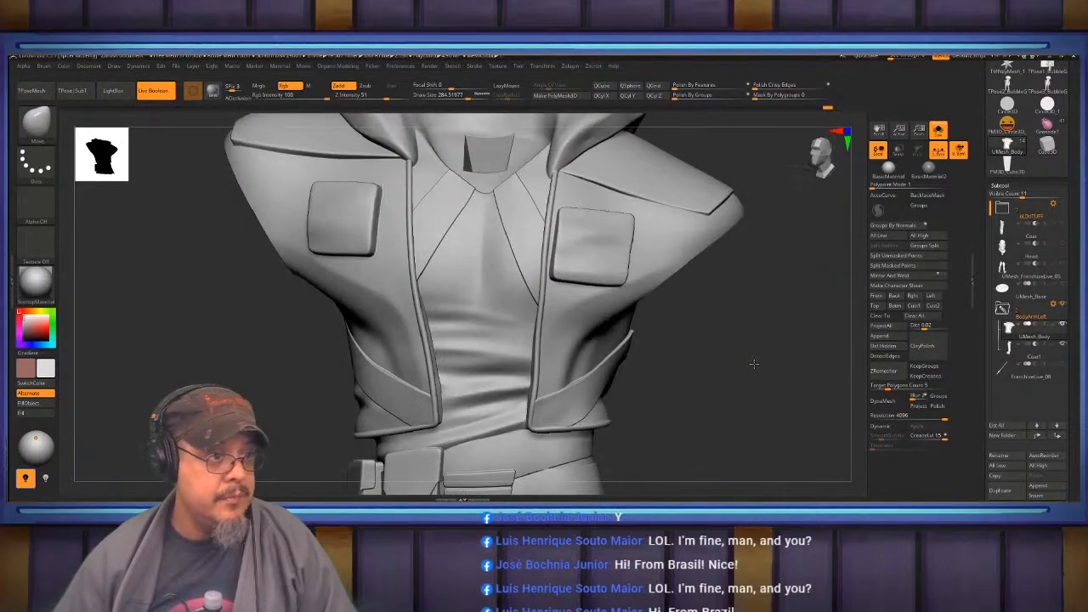
pyautogui.moveTo(821, 338); pyautogui.dragTo(671, 308)
pyautogui.click(1031, 352)
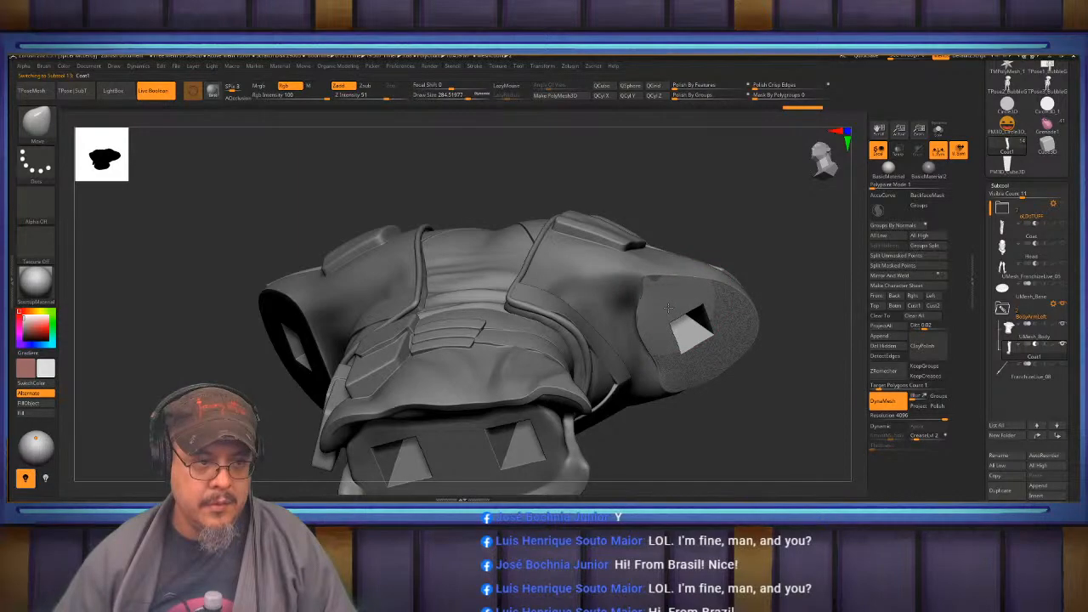
pyautogui.moveTo(668, 311); pyautogui.dragTo(675, 296, button='right')
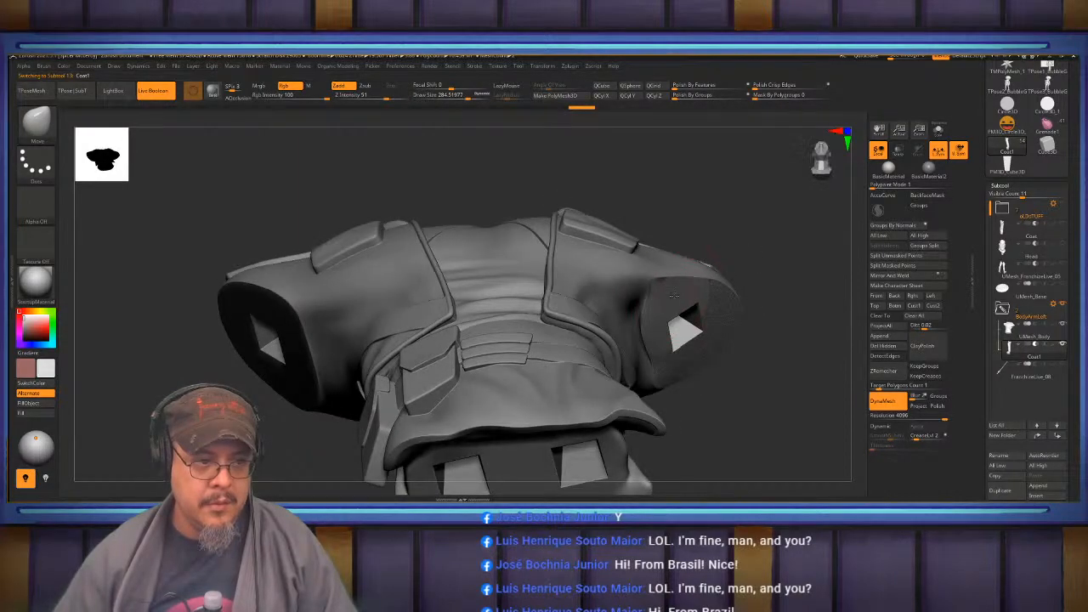
pyautogui.moveTo(795, 273)
pyautogui.mouseDown()
pyautogui.moveTo(766, 321)
pyautogui.moveTo(783, 320)
pyautogui.moveTo(731, 293)
pyautogui.moveTo(744, 281)
pyautogui.moveTo(769, 289)
pyautogui.mouseUp()
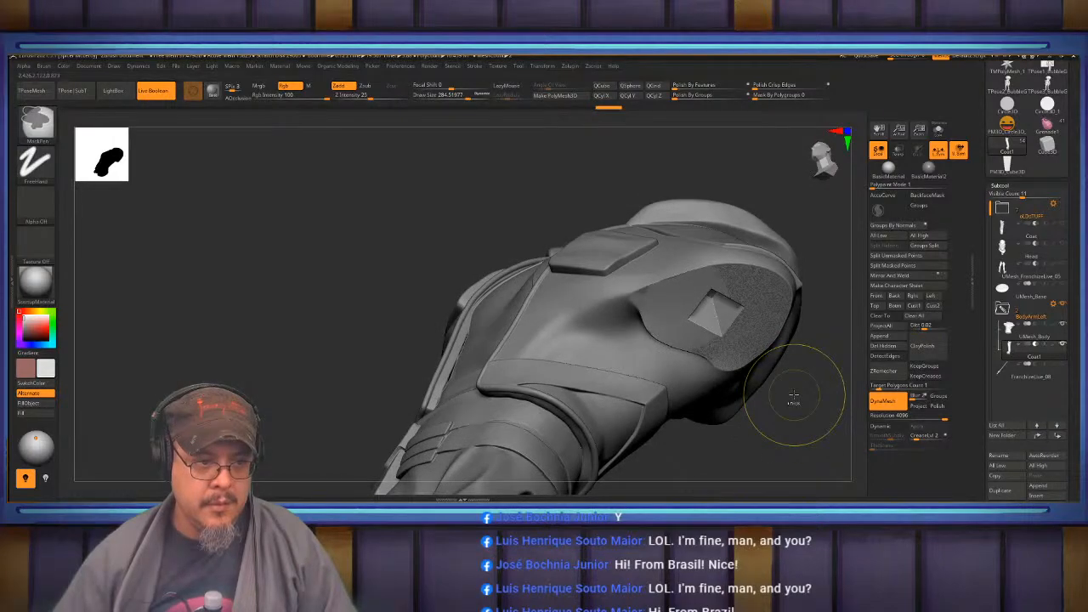
# Compare the shoulder socket while stepping back and forth through Coat1's undo history.
pyautogui.hotkey('ctrl', 'z')
pyautogui.hotkey('ctrl', 'shift', 'z')
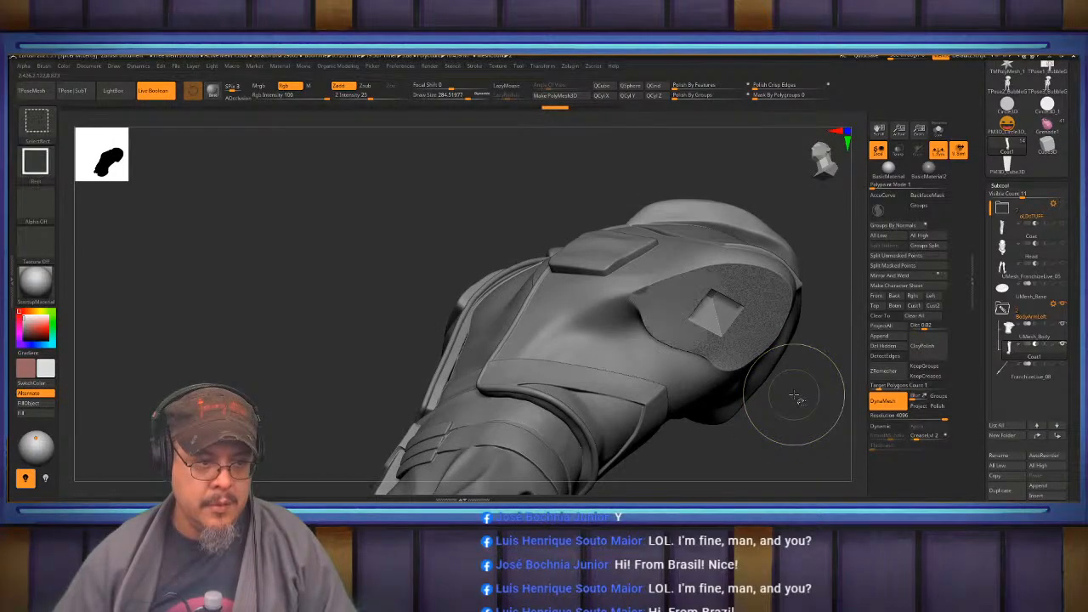
pyautogui.moveTo(795, 392); pyautogui.dragTo(801, 393)
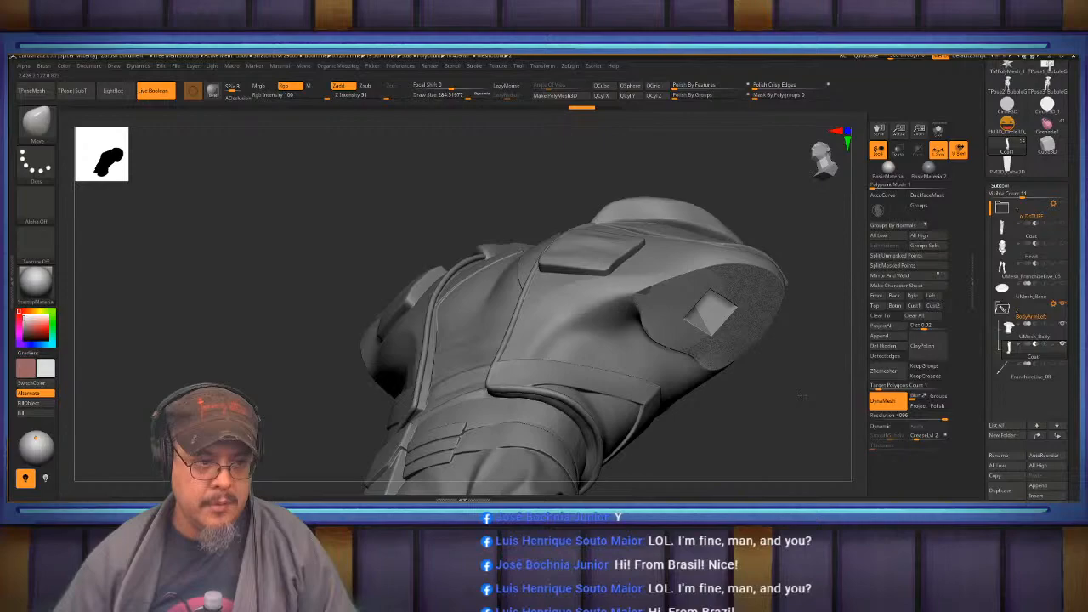
pyautogui.press('ctrl')
pyautogui.hotkey('ctrl', 'z')
pyautogui.hotkey('ctrl', 'shift')
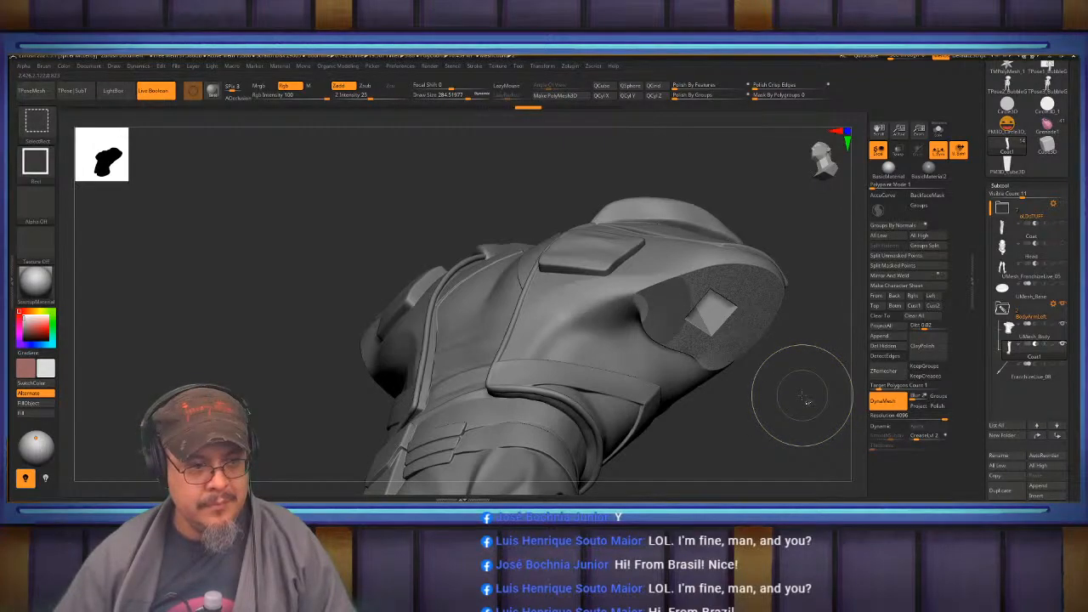
pyautogui.hotkey('ctrl', 'shift', 'z')
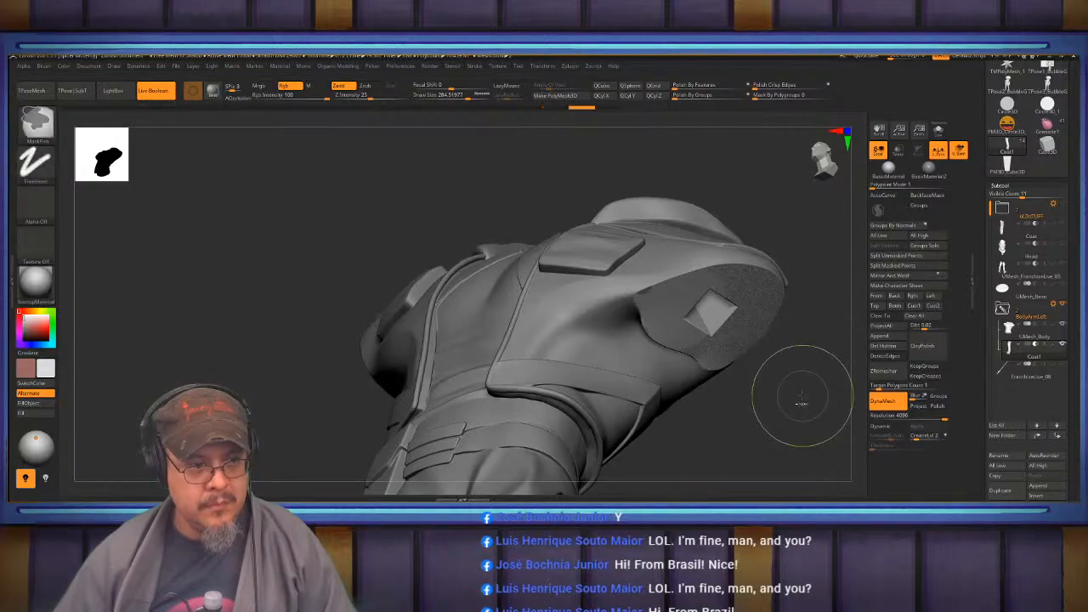
pyautogui.hotkey('ctrl', 'z')
pyautogui.moveTo(801, 390); pyautogui.dragTo(818, 391)
# Run Boolean Folder on the BodyArmLeft folder to cut the left arm joint into the torso.
pyautogui.click(1051, 336)
pyautogui.click(1053, 303)
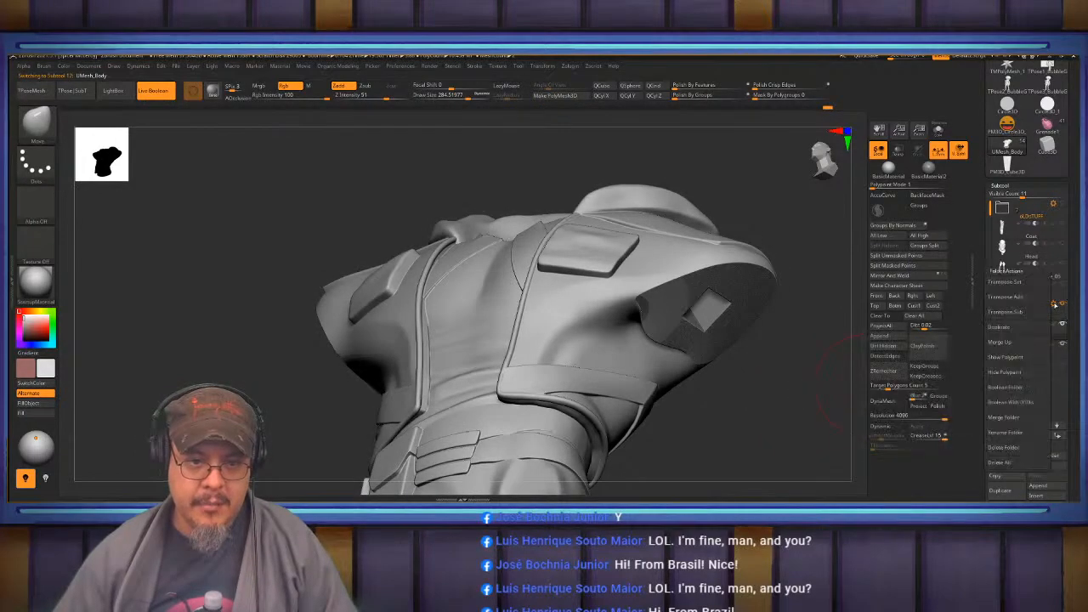
pyautogui.click(1010, 392)
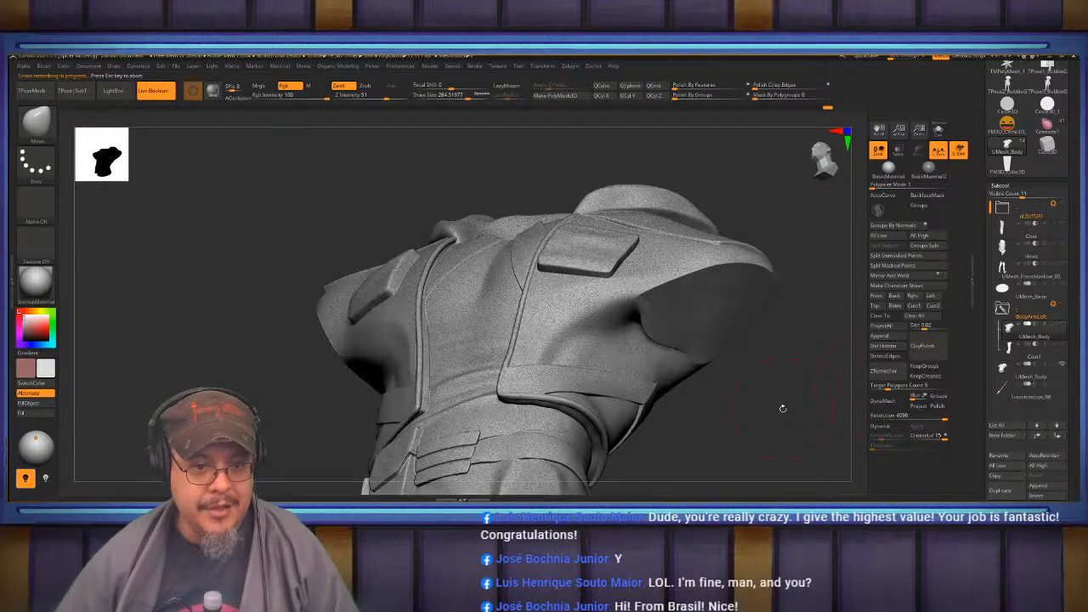
# Move the original UMesh_Body into the OLDSTUFF folder and take Coat1 out of the BodyArmLeft folder.
pyautogui.moveTo(1044, 335)
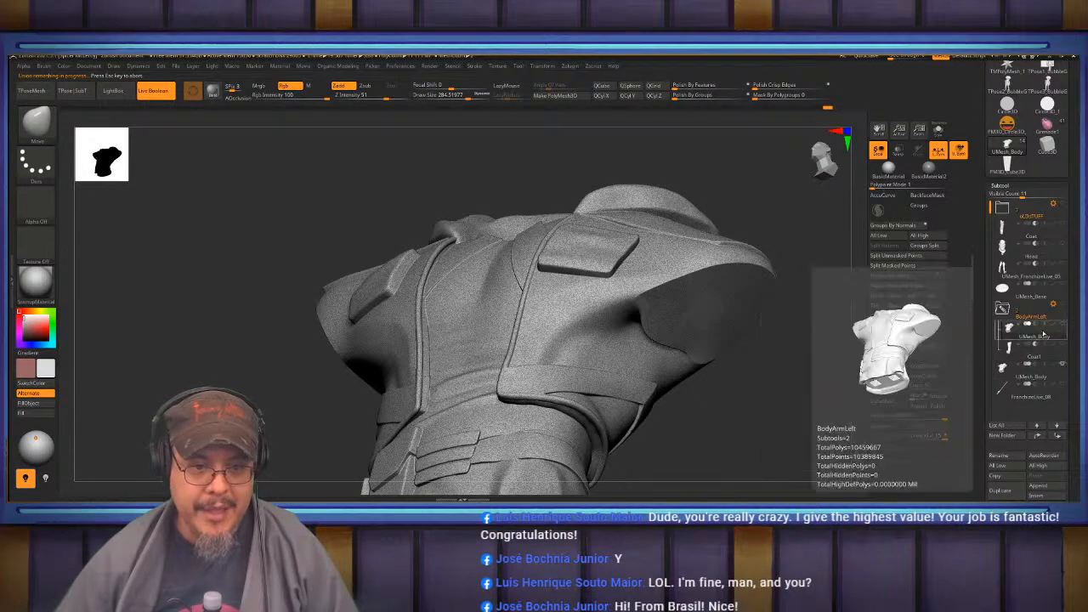
pyautogui.moveTo(1037, 338); pyautogui.dragTo(1035, 222)
pyautogui.moveTo(1033, 340); pyautogui.dragTo(1032, 352)
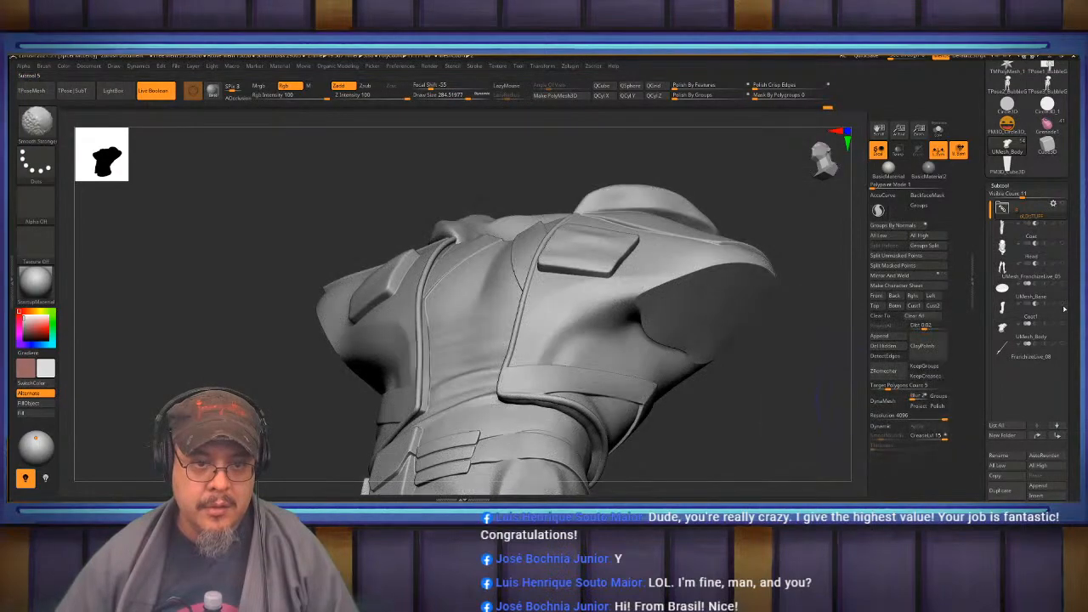
# Show all subtools and switch the subtractive body parts back to additive so the full figure displays.
pyautogui.keyDown('shift'); pyautogui.click(1065, 309); pyautogui.keyUp('shift')
pyautogui.moveTo(781, 282); pyautogui.dragTo(836, 268)
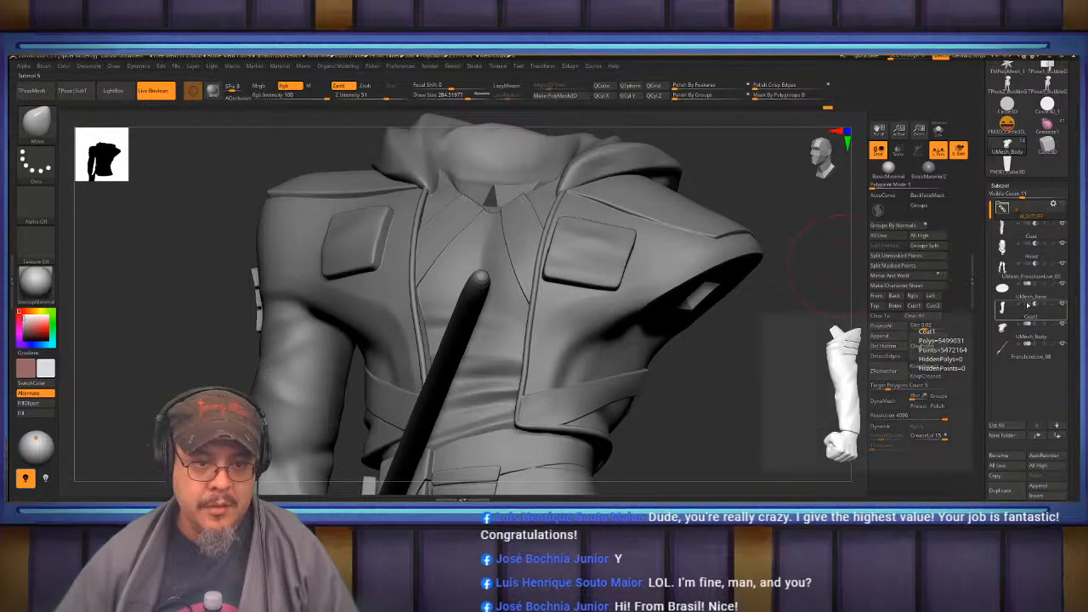
pyautogui.click(1063, 244)
pyautogui.click(1063, 224)
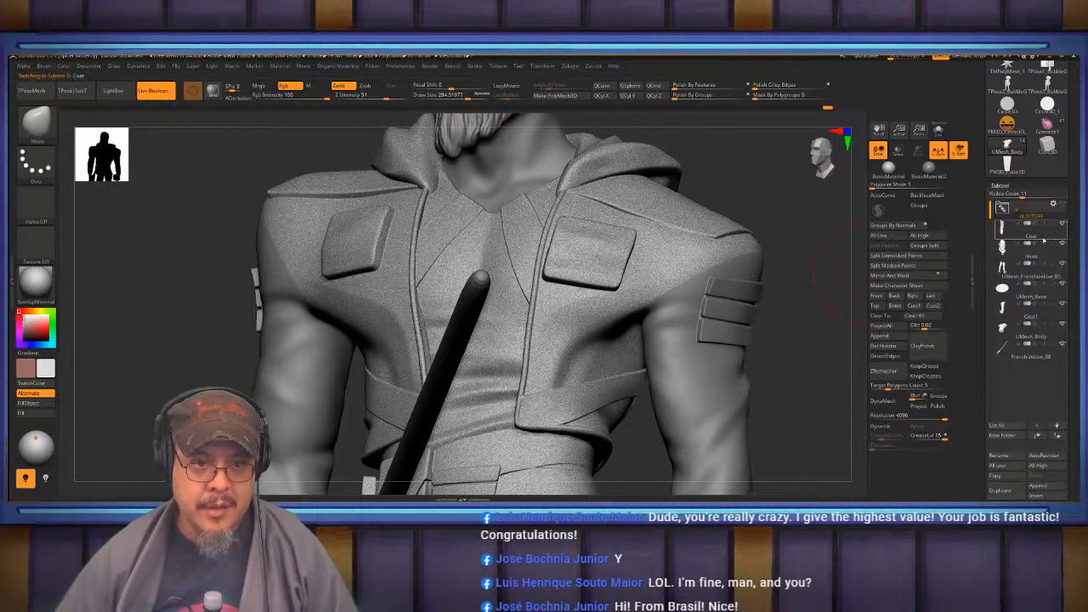
# Inspect the assembled figure from several angles and select the FranchizeLive_08 hand and sword.
pyautogui.moveTo(824, 319); pyautogui.dragTo(787, 334)
pyautogui.press('f')
pyautogui.press('f')
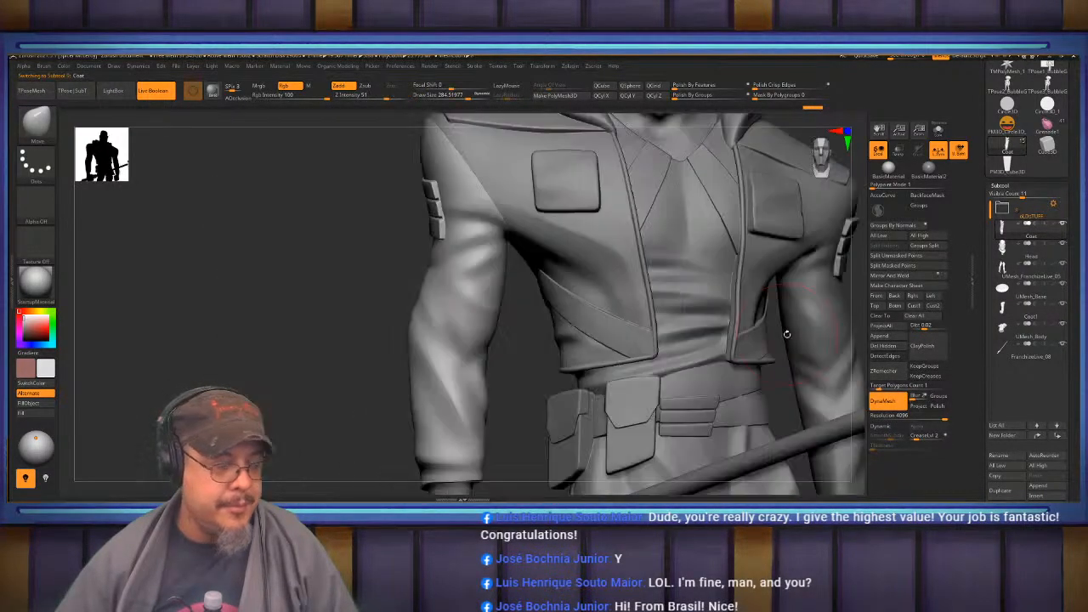
pyautogui.moveTo(694, 358); pyautogui.dragTo(748, 393)
pyautogui.moveTo(671, 392); pyautogui.dragTo(684, 374)
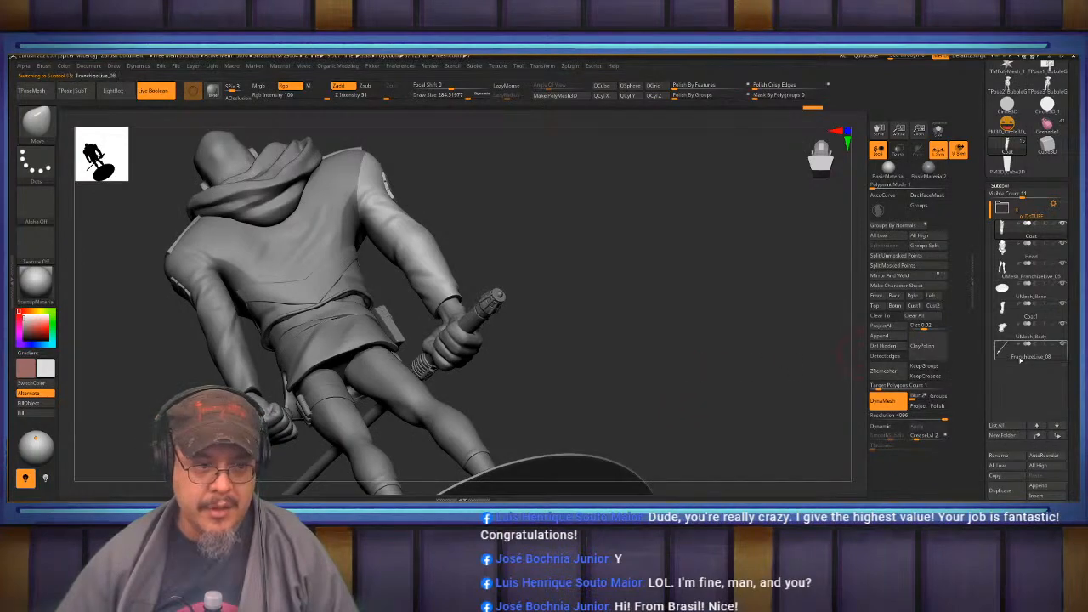
pyautogui.moveTo(630, 295); pyautogui.dragTo(604, 328)
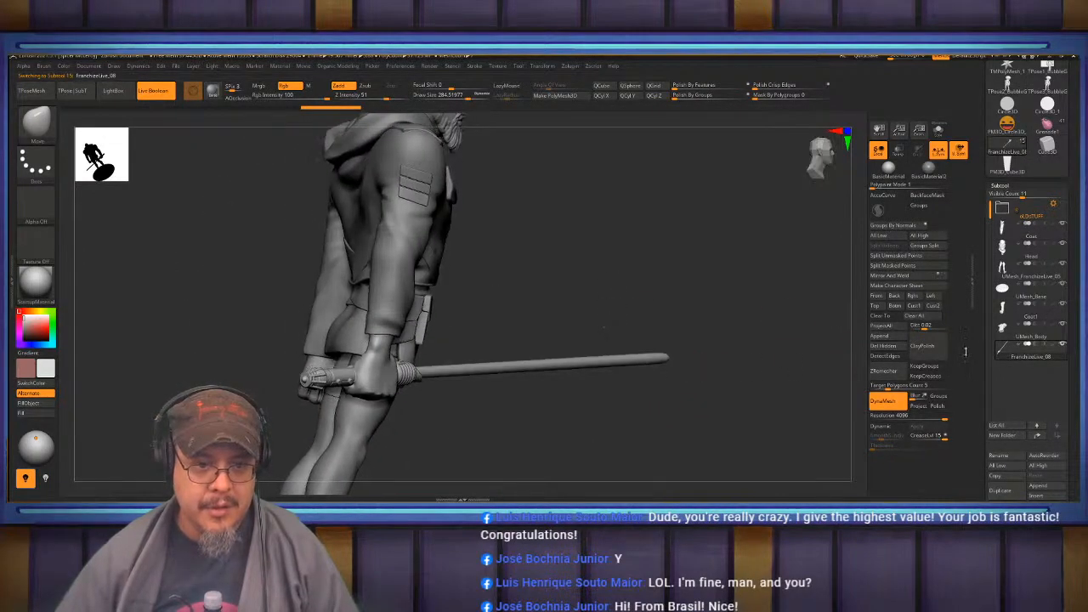
# Isolate UMesh_Body in Solo mode, put it in a new folder named BodyLSHand, and move FranchizeLive_08 into that folder.
pyautogui.click(1031, 337)
pyautogui.click(939, 130)
pyautogui.moveTo(654, 281); pyautogui.dragTo(681, 306)
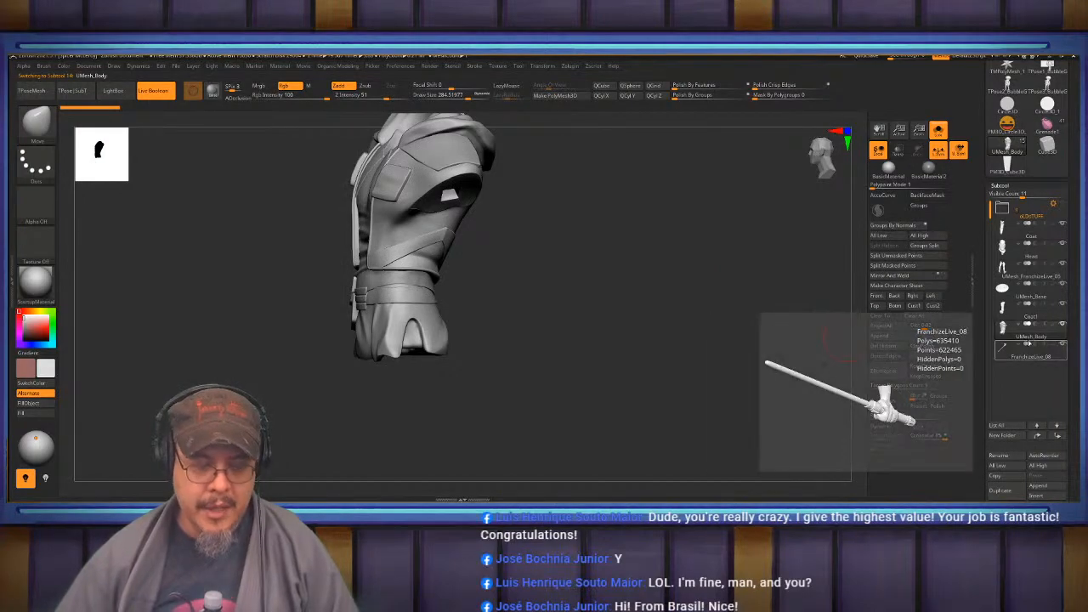
pyautogui.hotkey('ctrl', 'g')
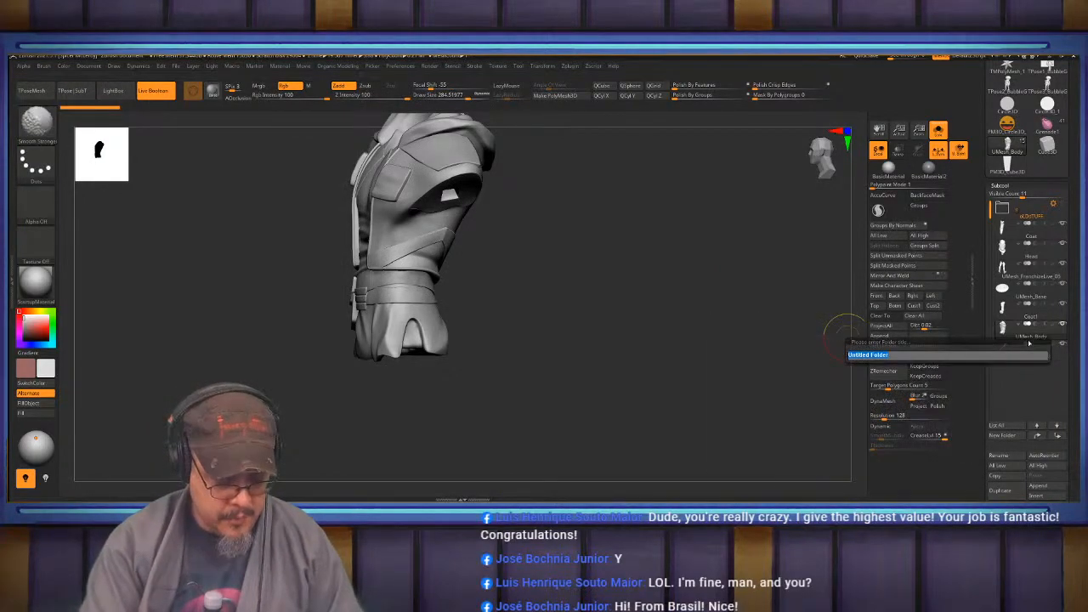
pyautogui.write('Body_Str')
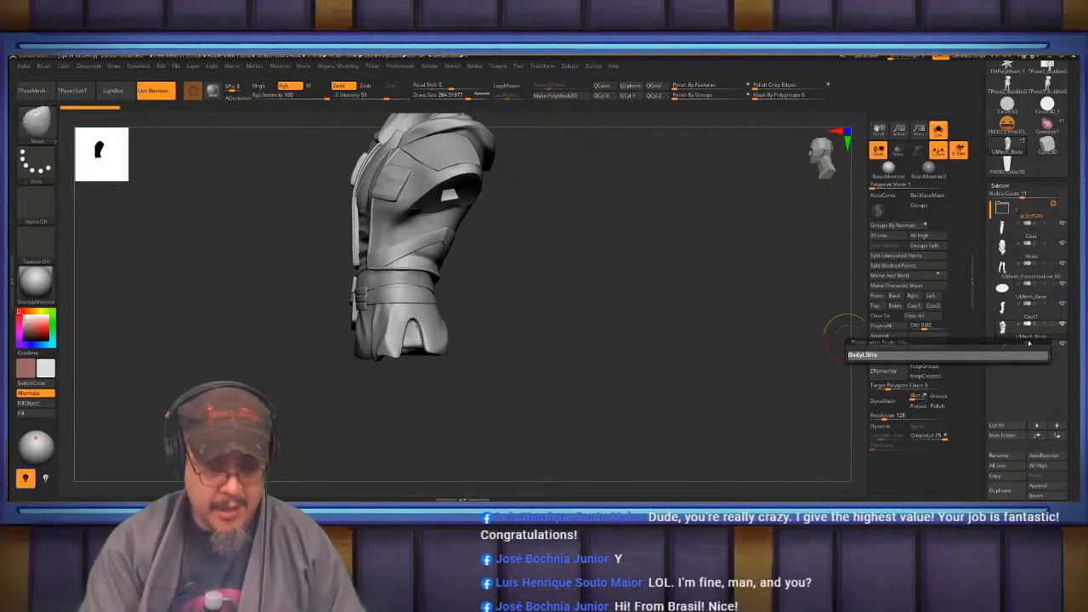
pyautogui.press('Return')
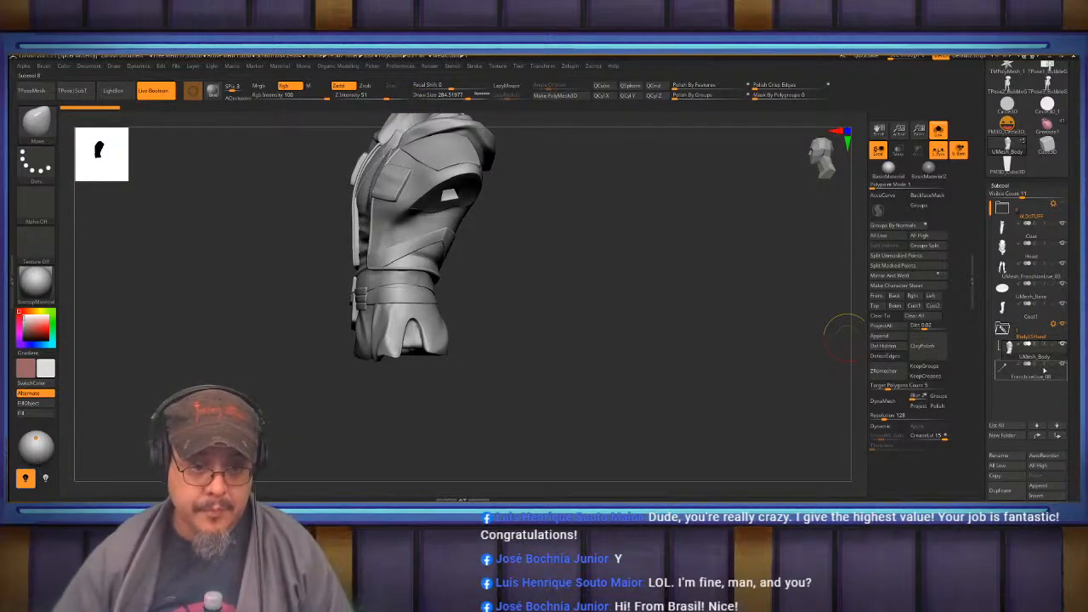
pyautogui.moveTo(1036, 369); pyautogui.dragTo(1036, 352)
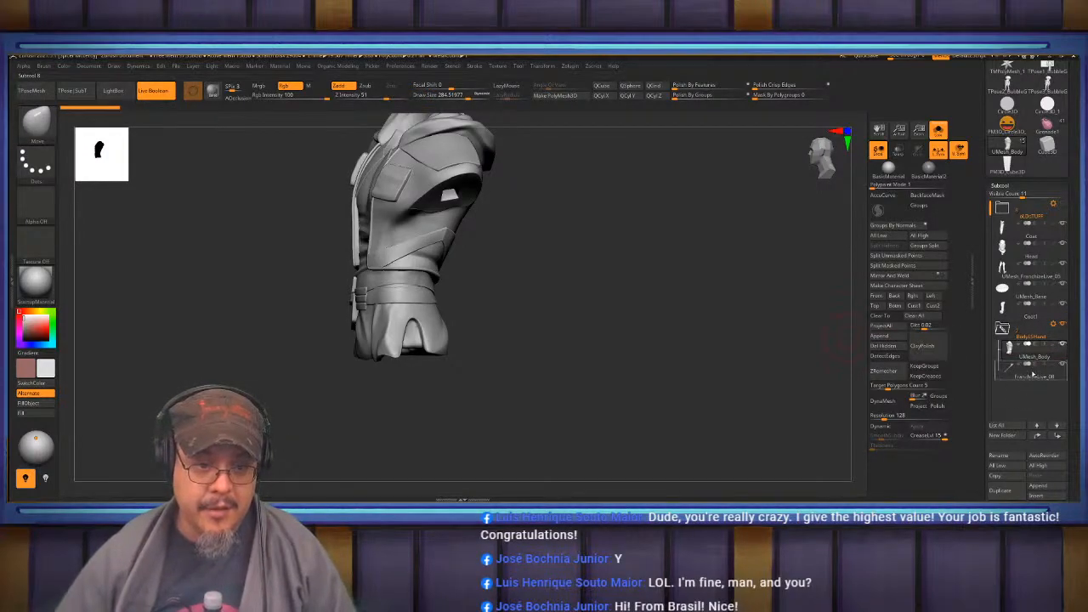
# Select FranchizeLive_08 and insert a PM3D_Cube3D peg onto the flat cut face of the sword hand's wrist.
pyautogui.click(1035, 382)
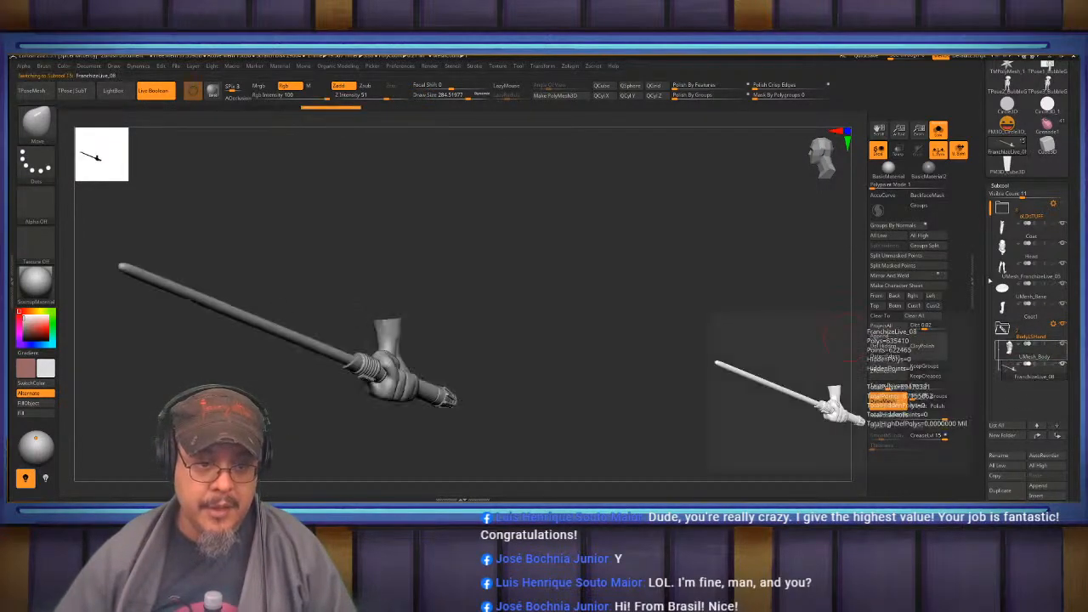
pyautogui.moveTo(646, 306)
pyautogui.mouseDown()
pyautogui.moveTo(585, 329)
pyautogui.moveTo(697, 337)
pyautogui.mouseUp()
pyautogui.press('b')
pyautogui.click(839, 242)
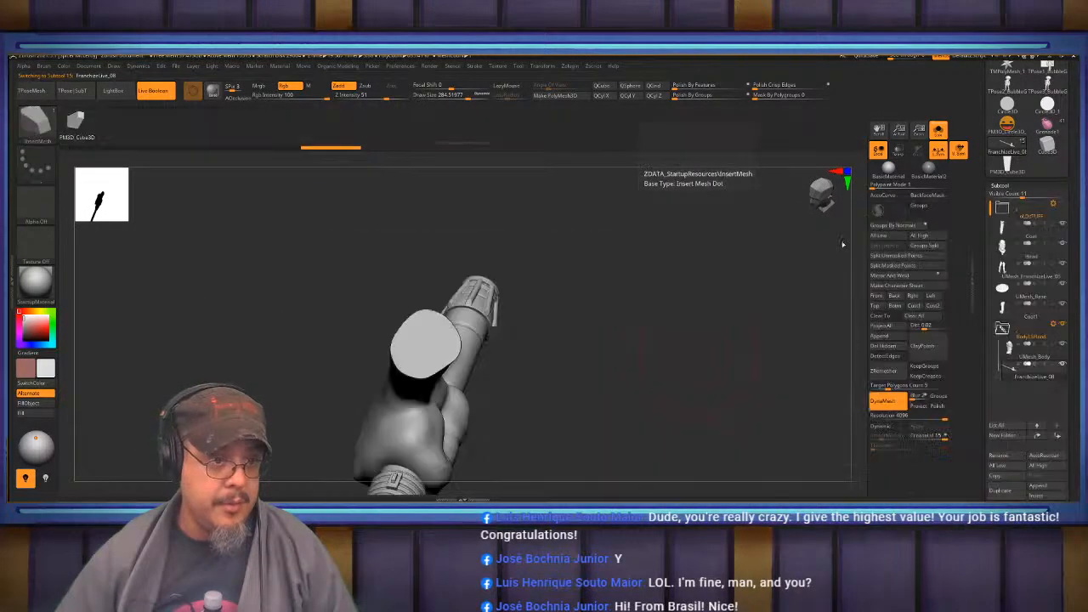
pyautogui.moveTo(614, 267)
pyautogui.mouseDown()
pyautogui.moveTo(607, 294)
pyautogui.moveTo(653, 367)
pyautogui.mouseUp()
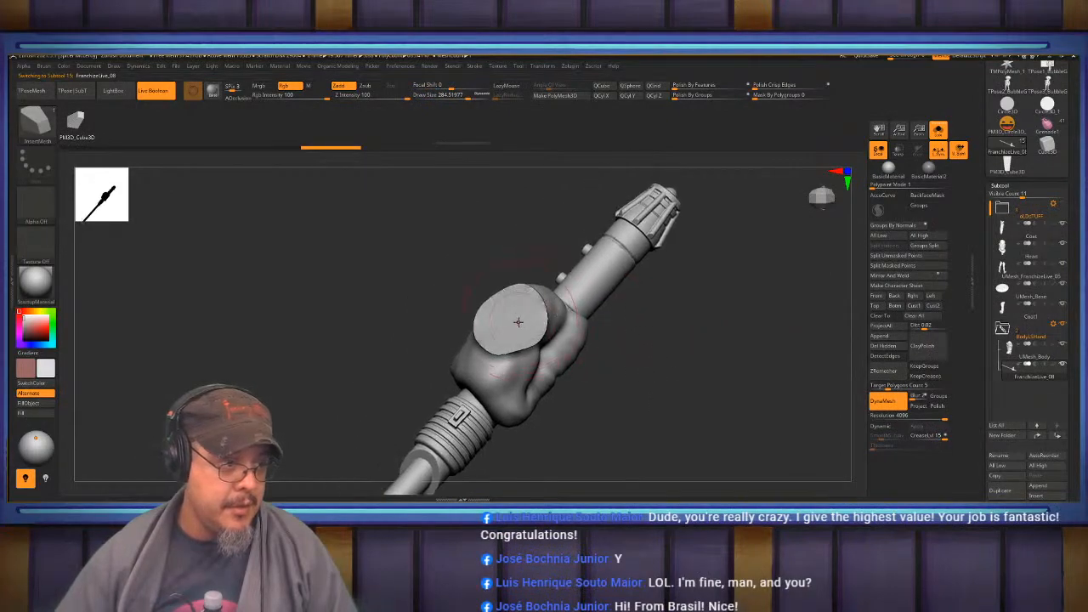
pyautogui.moveTo(508, 319); pyautogui.dragTo(544, 357)
pyautogui.moveTo(650, 361); pyautogui.dragTo(666, 332)
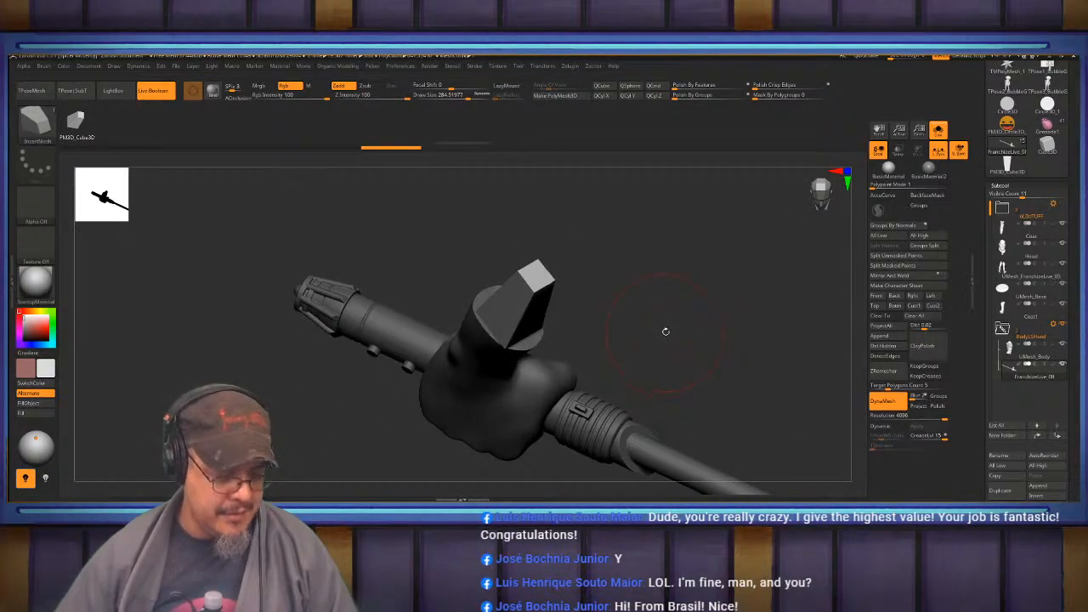
# Scale and position the cube peg so it fits within the wrist's cut face, and clear the mask from the hand.
pyautogui.press('w')
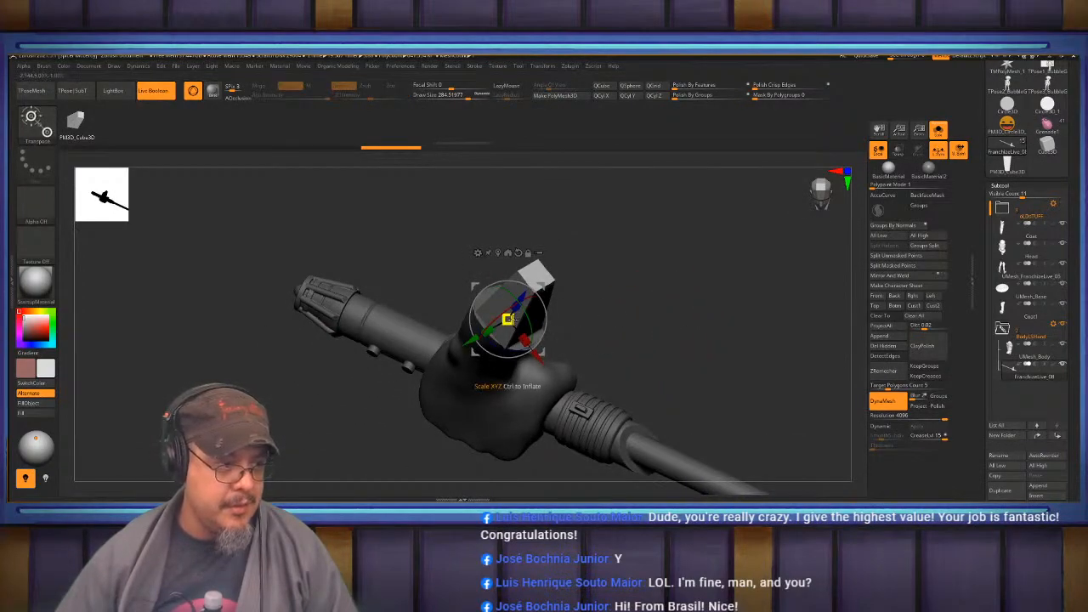
pyautogui.moveTo(510, 321); pyautogui.dragTo(509, 323)
pyautogui.moveTo(609, 311); pyautogui.dragTo(632, 371)
pyautogui.moveTo(541, 287); pyautogui.dragTo(546, 284)
pyautogui.moveTo(712, 300); pyautogui.dragTo(675, 239)
pyautogui.moveTo(527, 275); pyautogui.dragTo(524, 280)
pyautogui.press('q')
pyautogui.moveTo(719, 313)
pyautogui.mouseDown()
pyautogui.moveTo(658, 358)
pyautogui.moveTo(706, 348)
pyautogui.mouseUp()
pyautogui.keyDown('ctrl'); pyautogui.click(669, 288); pyautogui.keyUp('ctrl')
pyautogui.keyDown('ctrl'); pyautogui.moveTo(669, 288); pyautogui.dragTo(683, 309); pyautogui.keyUp('ctrl')
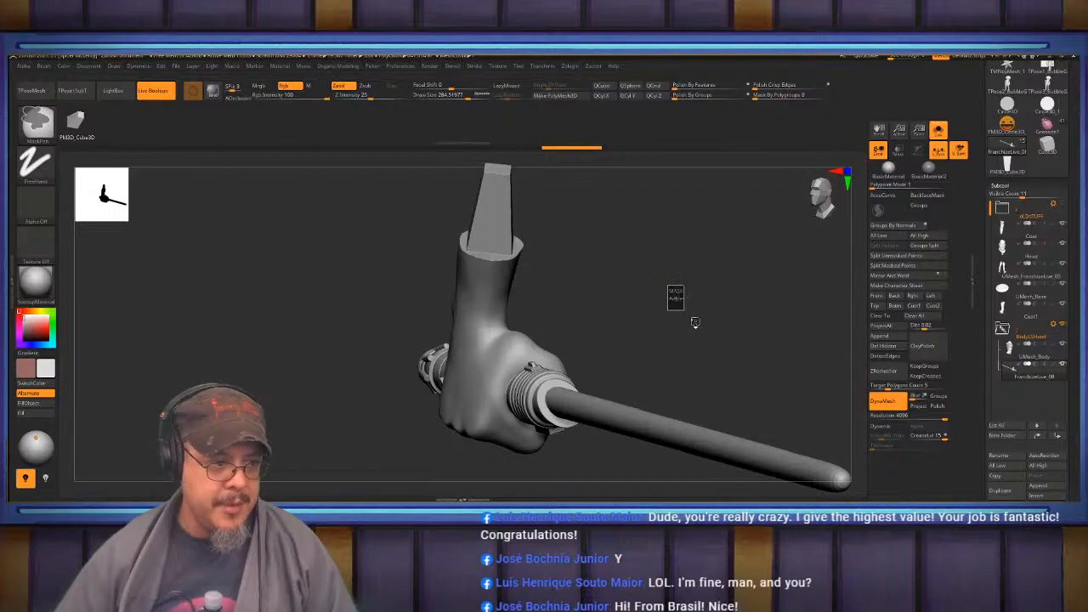
# Close the holes in FranchizeLive_08 and run Fix Mesh on it.
pyautogui.click(1001, 186)
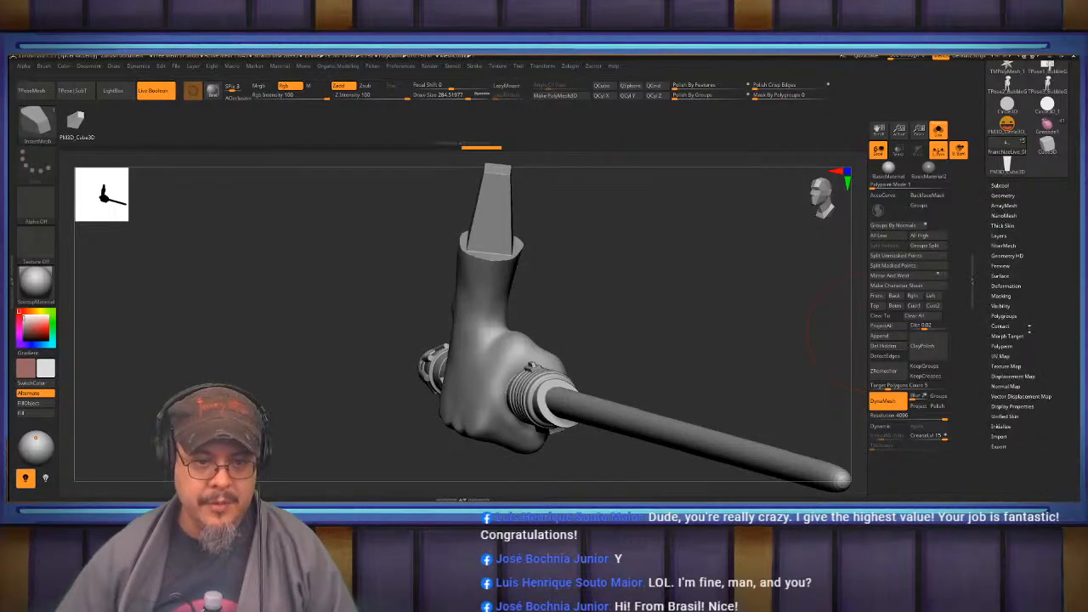
pyautogui.click(1012, 195)
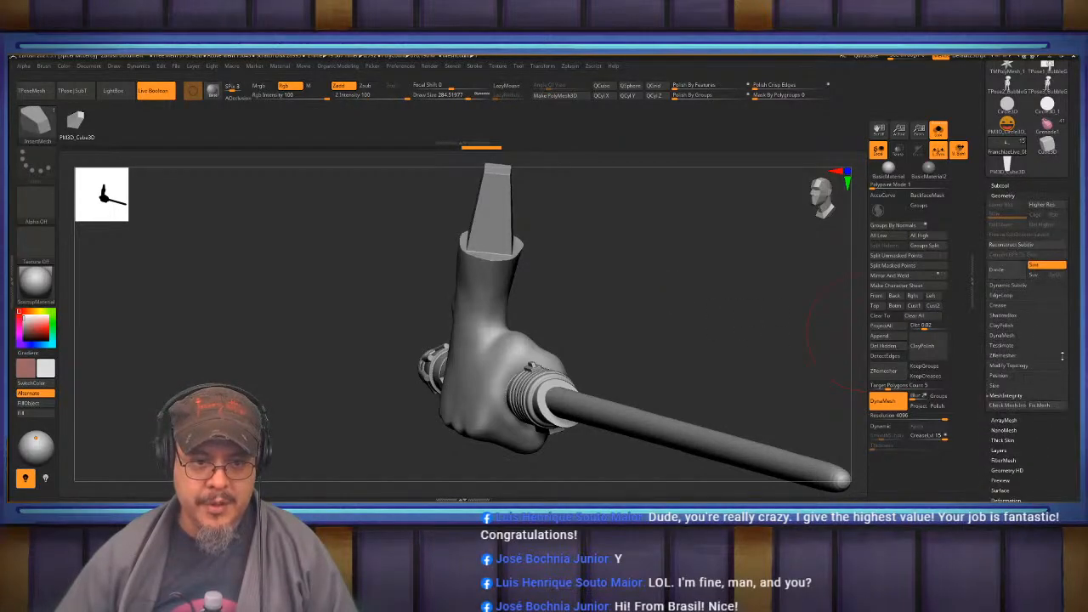
pyautogui.click(1014, 367)
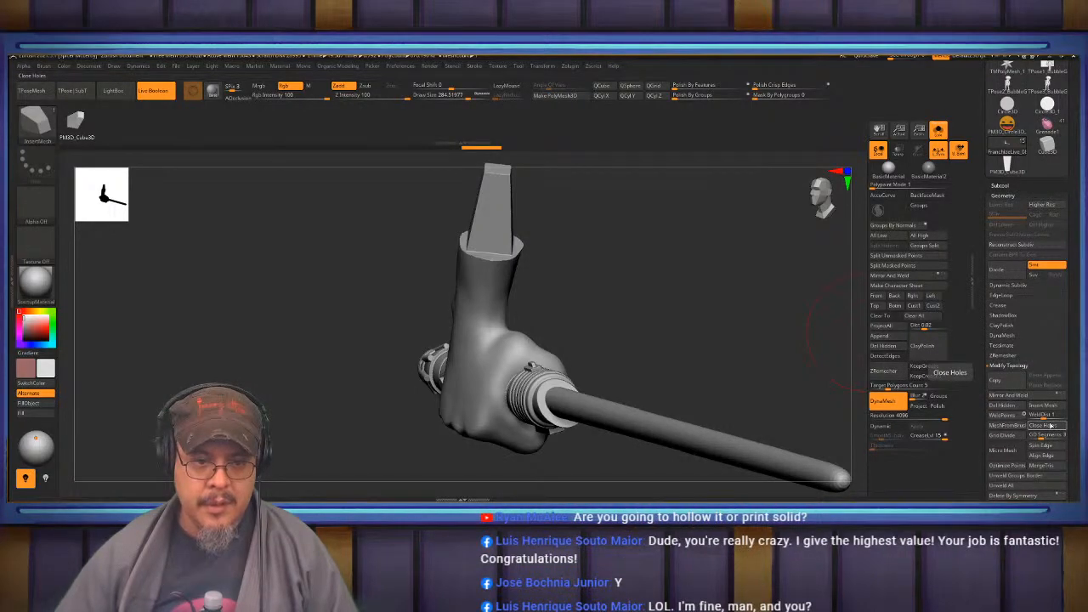
pyautogui.click(1009, 365)
pyautogui.click(1011, 396)
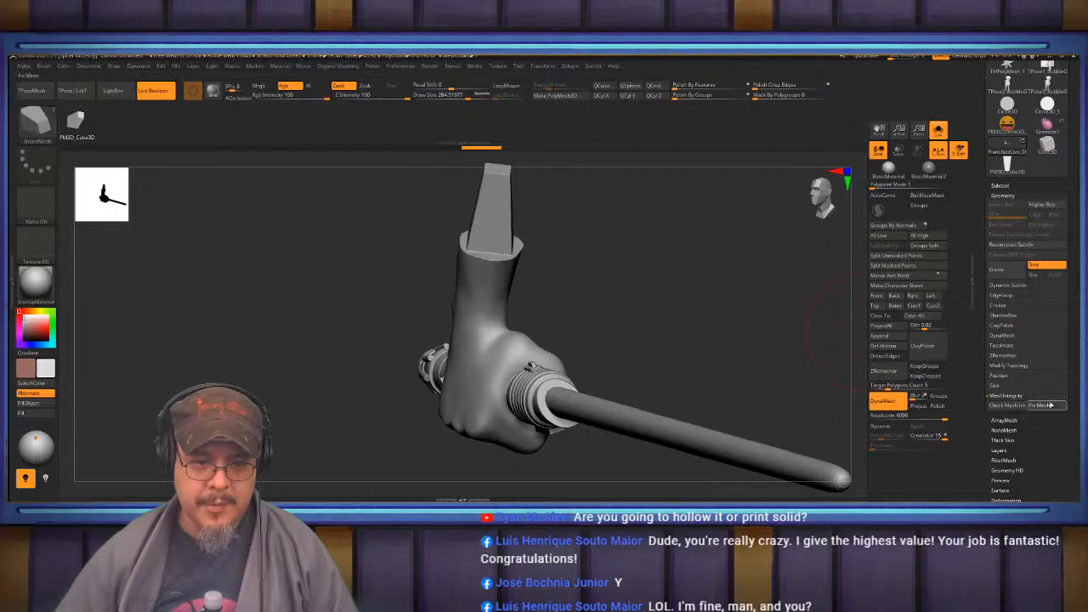
pyautogui.click(1051, 405)
pyautogui.click(1008, 365)
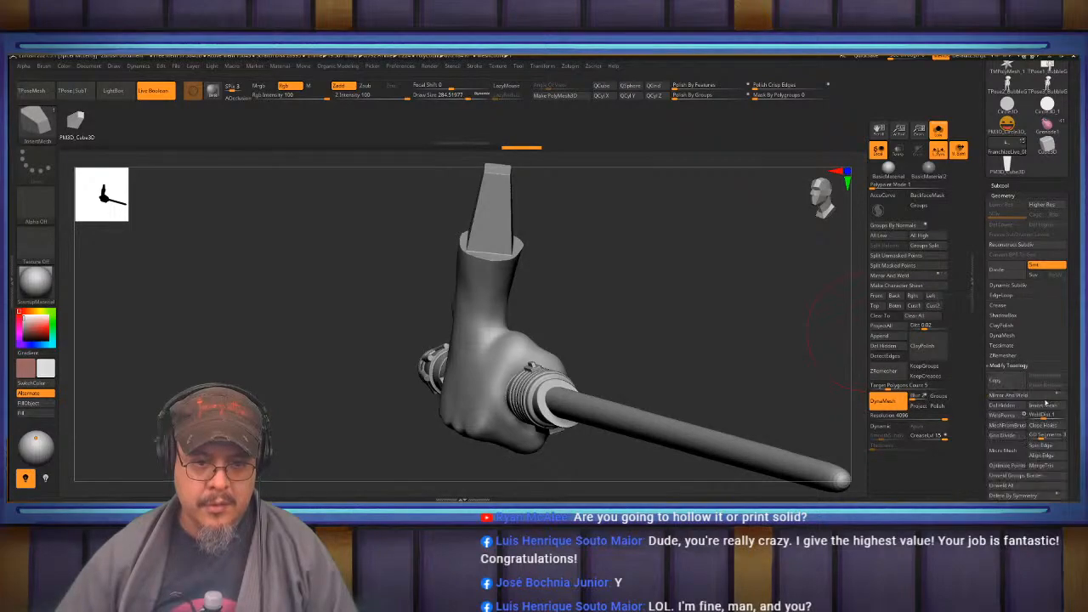
pyautogui.click(1019, 366)
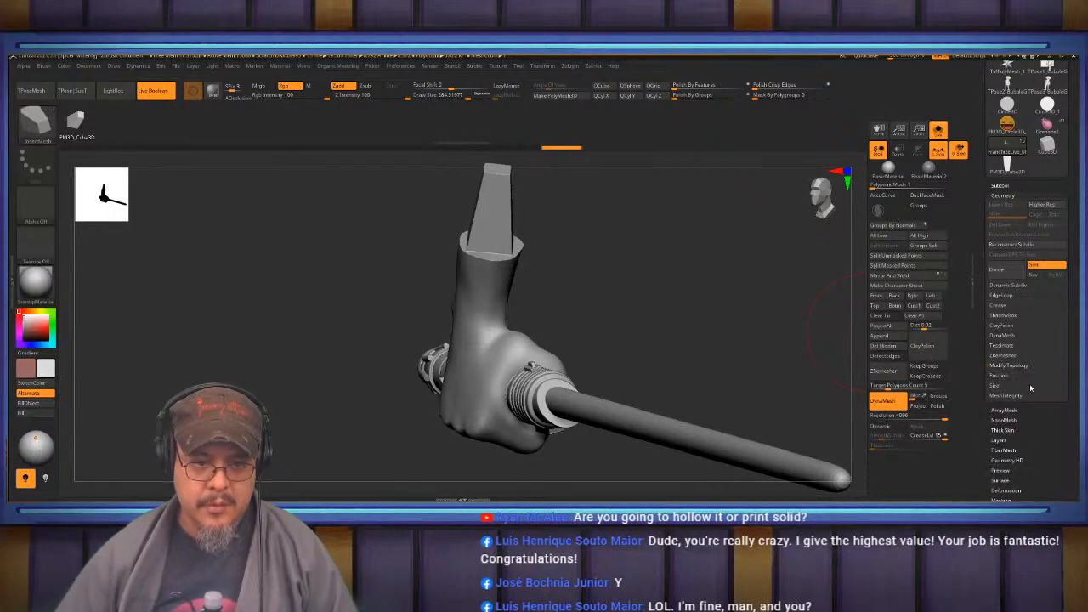
pyautogui.click(1019, 397)
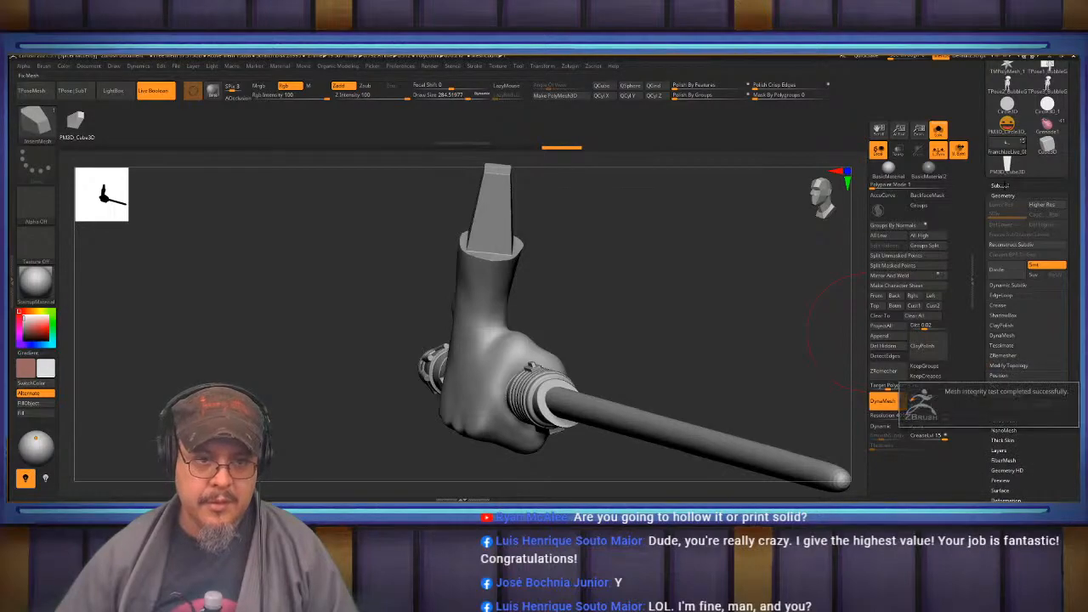
# Select UMesh_Body, close its holes and run Fix Mesh on it.
pyautogui.click(1001, 186)
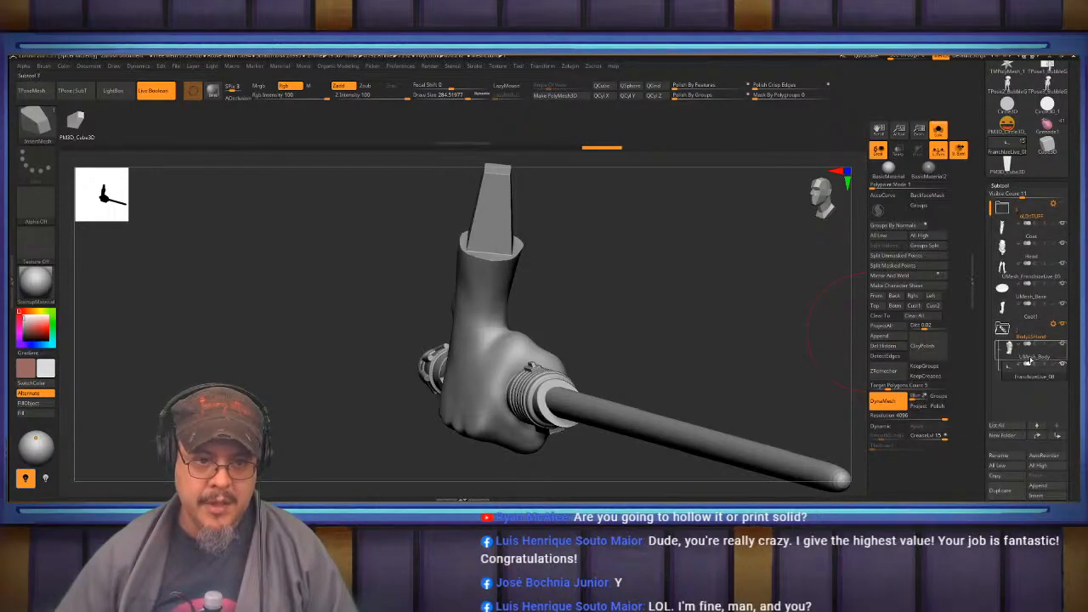
pyautogui.click(1001, 185)
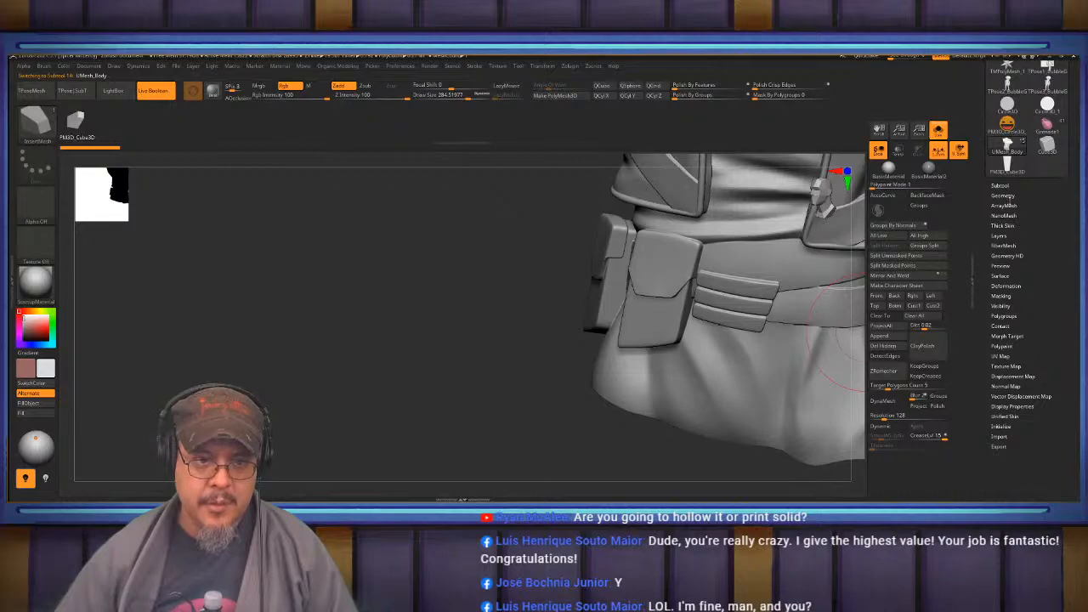
pyautogui.click(1004, 196)
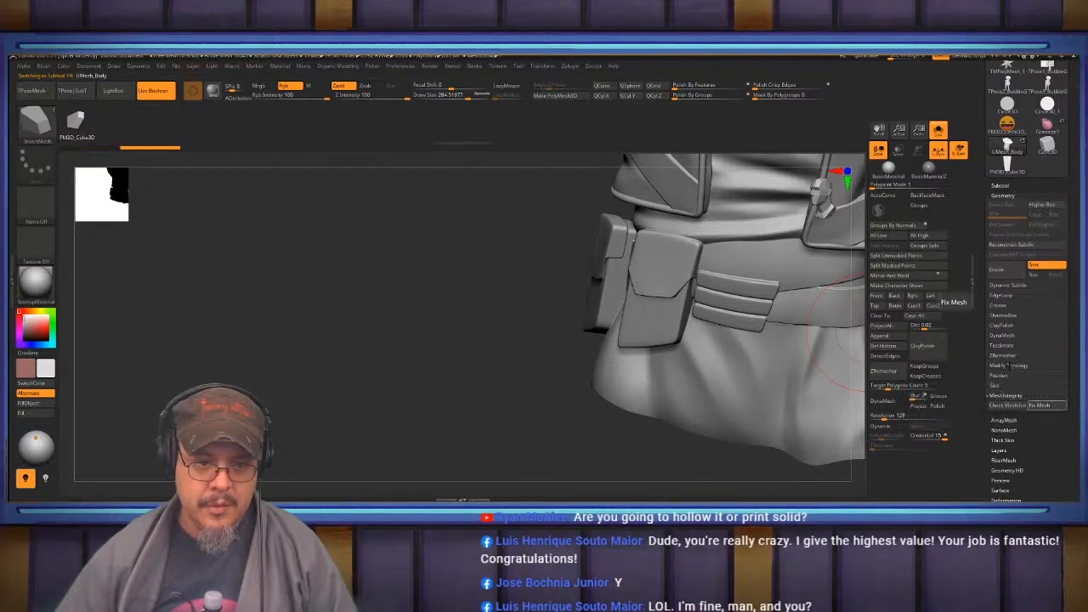
pyautogui.click(1011, 366)
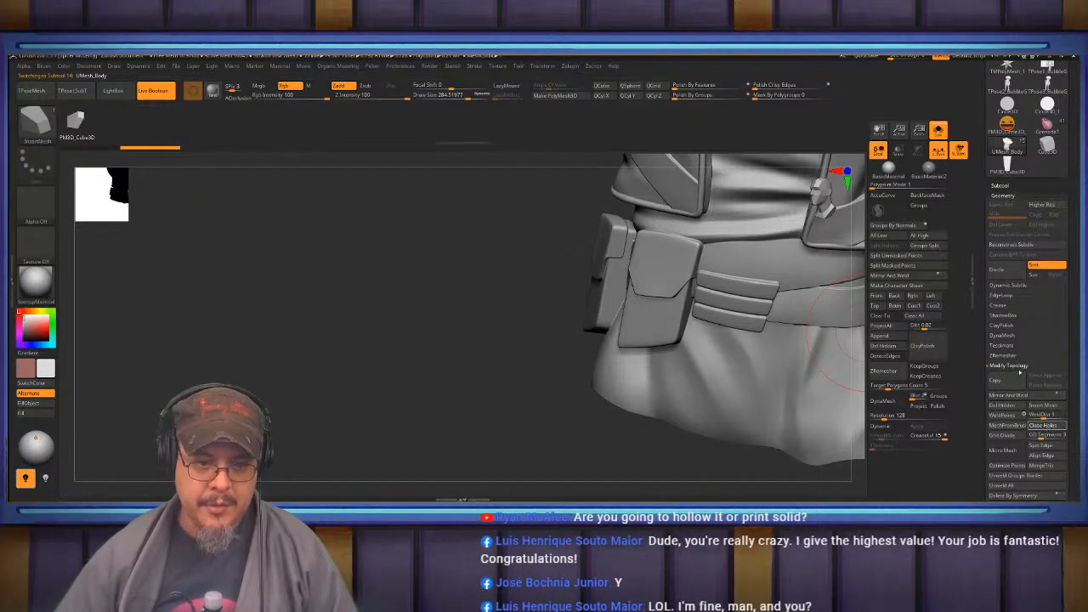
pyautogui.click(1012, 367)
pyautogui.click(1008, 396)
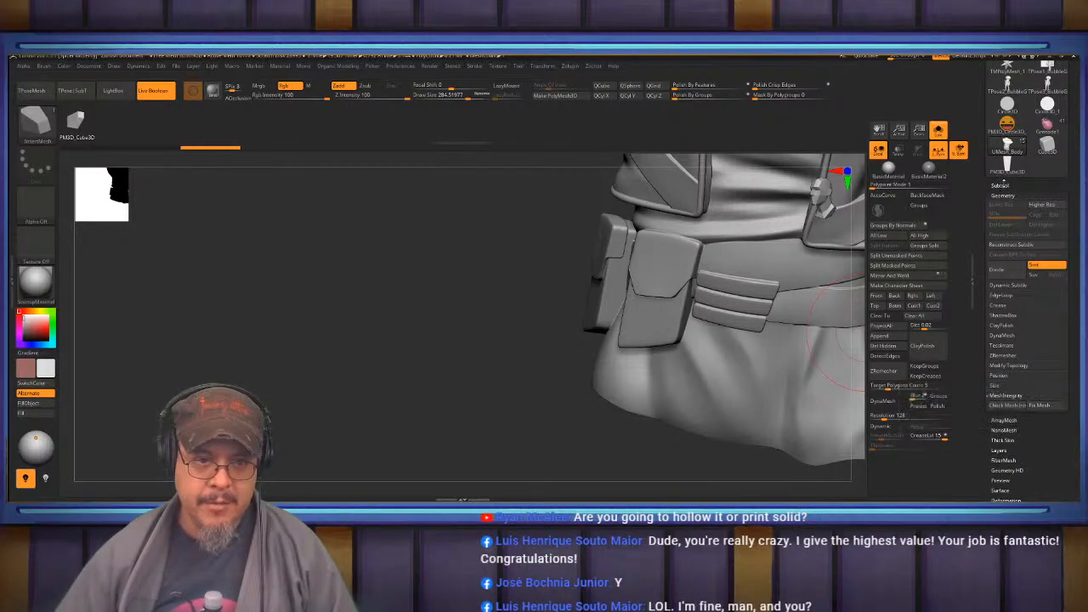
pyautogui.click(1002, 185)
# Replace UMesh_Body with Coat in the BodyLSHand folder, with FranchizeLive_08 set as the subtractive part.
pyautogui.moveTo(544, 387); pyautogui.dragTo(574, 413)
pyautogui.press('f')
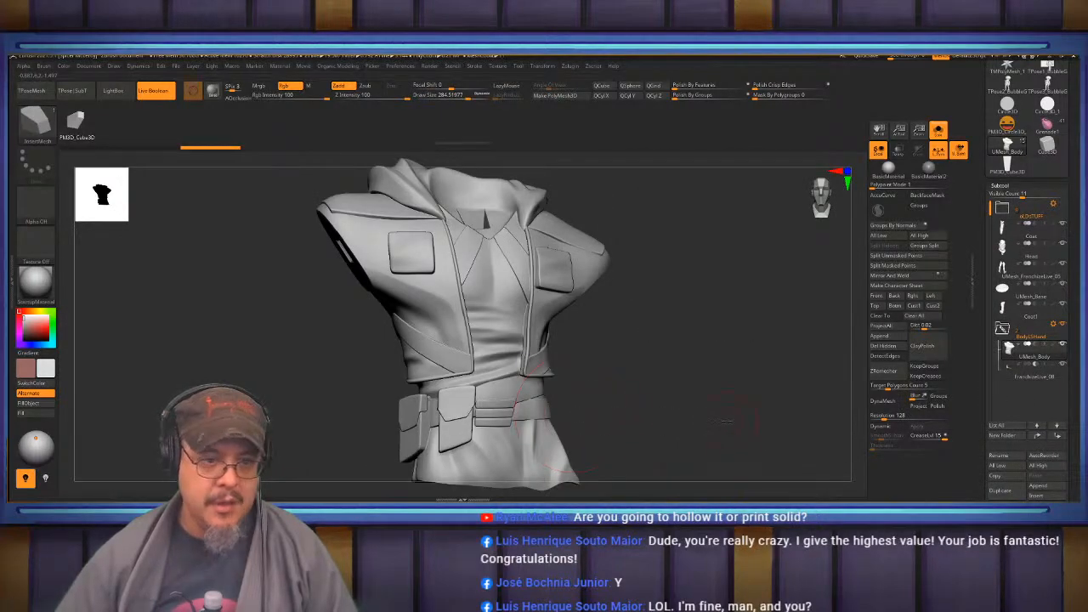
pyautogui.moveTo(727, 421); pyautogui.dragTo(730, 422)
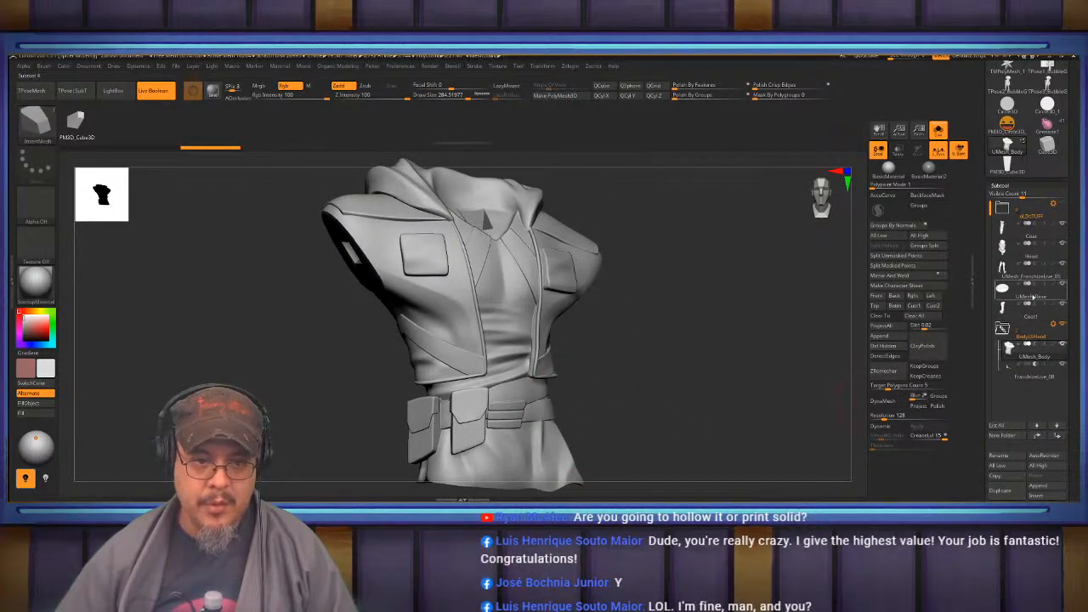
pyautogui.moveTo(1035, 296)
pyautogui.mouseDown()
pyautogui.moveTo(1031, 363)
pyautogui.moveTo(1029, 311)
pyautogui.mouseUp()
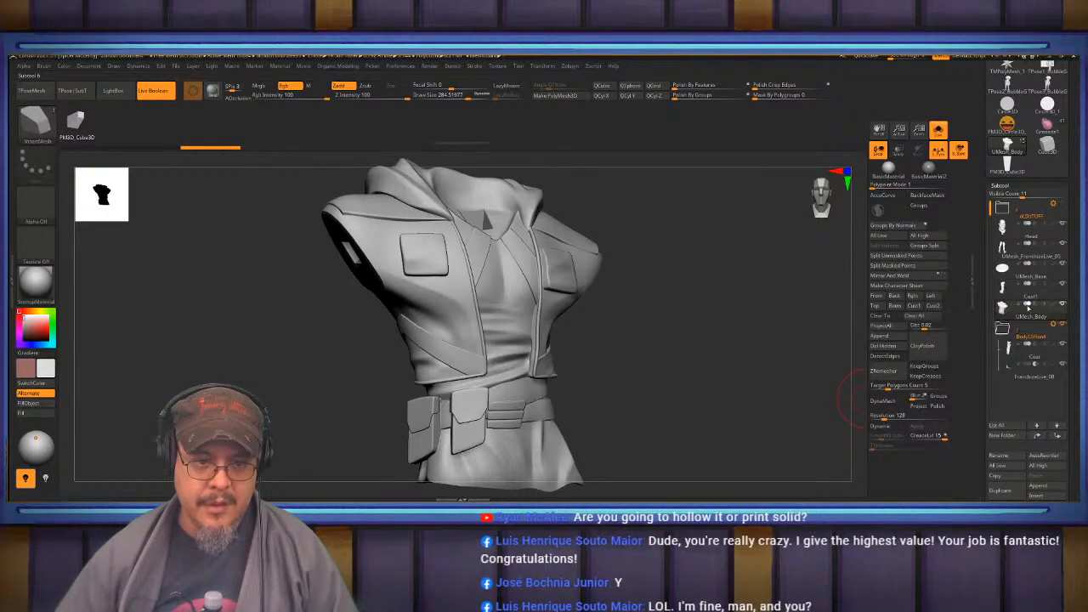
pyautogui.click(1038, 356)
# Examine the Coat sleeve in Solo mode and within the full figure, including the boolean socket cut inside the cuff.
pyautogui.moveTo(684, 359); pyautogui.dragTo(680, 284)
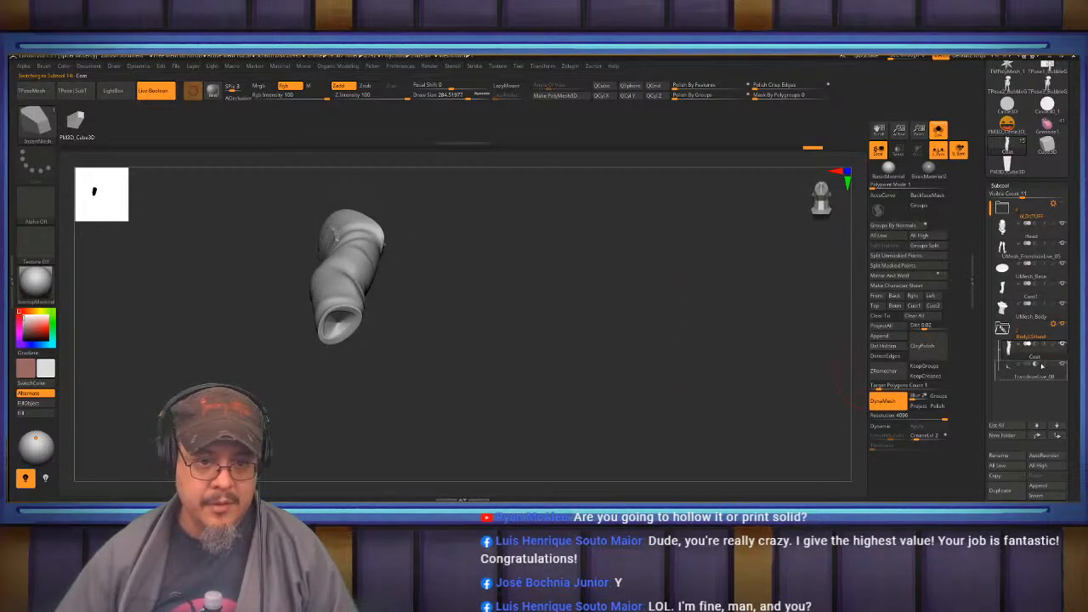
pyautogui.click(939, 132)
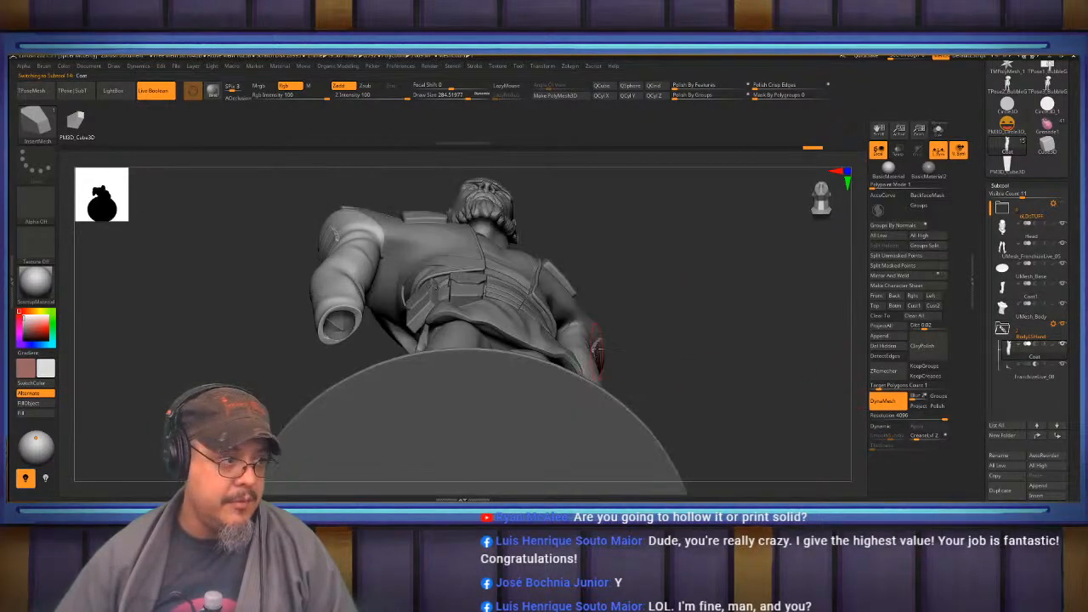
pyautogui.moveTo(698, 355)
pyautogui.mouseDown()
pyautogui.moveTo(698, 337)
pyautogui.moveTo(726, 342)
pyautogui.moveTo(689, 358)
pyautogui.moveTo(699, 350)
pyautogui.mouseUp()
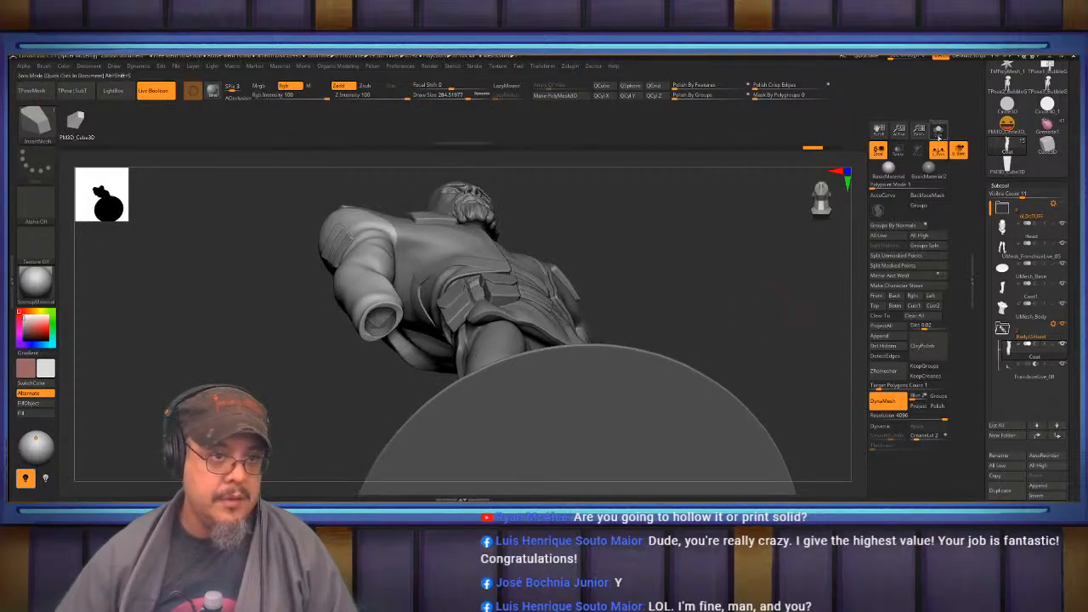
pyautogui.click(939, 135)
pyautogui.moveTo(794, 297)
pyautogui.mouseDown()
pyautogui.moveTo(703, 316)
pyautogui.moveTo(848, 376)
pyautogui.mouseUp()
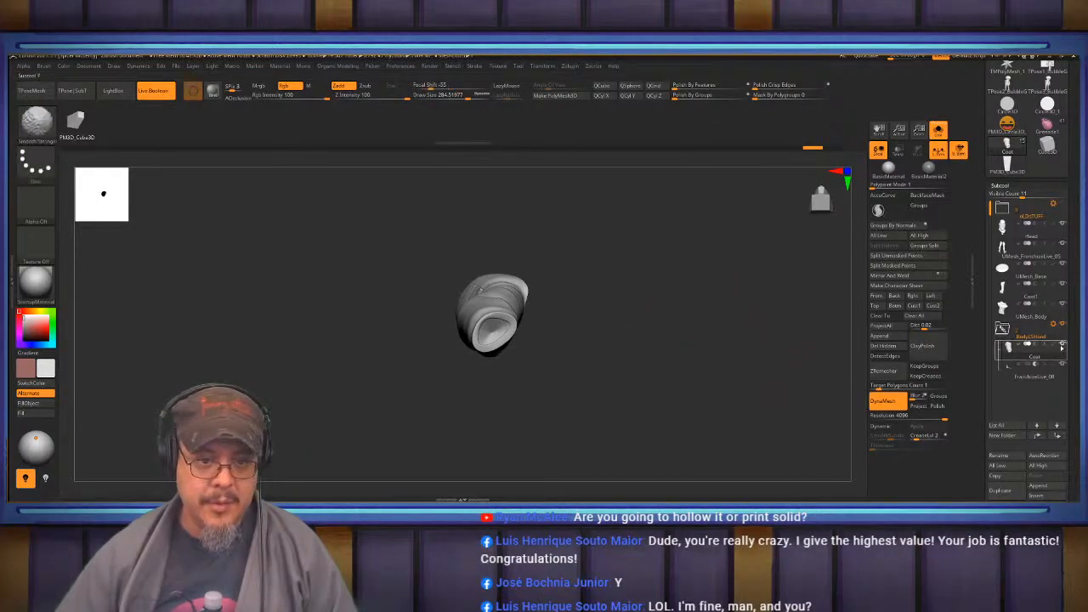
pyautogui.moveTo(996, 374)
pyautogui.moveTo(723, 366); pyautogui.dragTo(766, 364)
pyautogui.keyDown('alt'); pyautogui.moveTo(705, 323); pyautogui.dragTo(719, 375); pyautogui.keyUp('alt')
pyautogui.moveTo(695, 300); pyautogui.dragTo(742, 397)
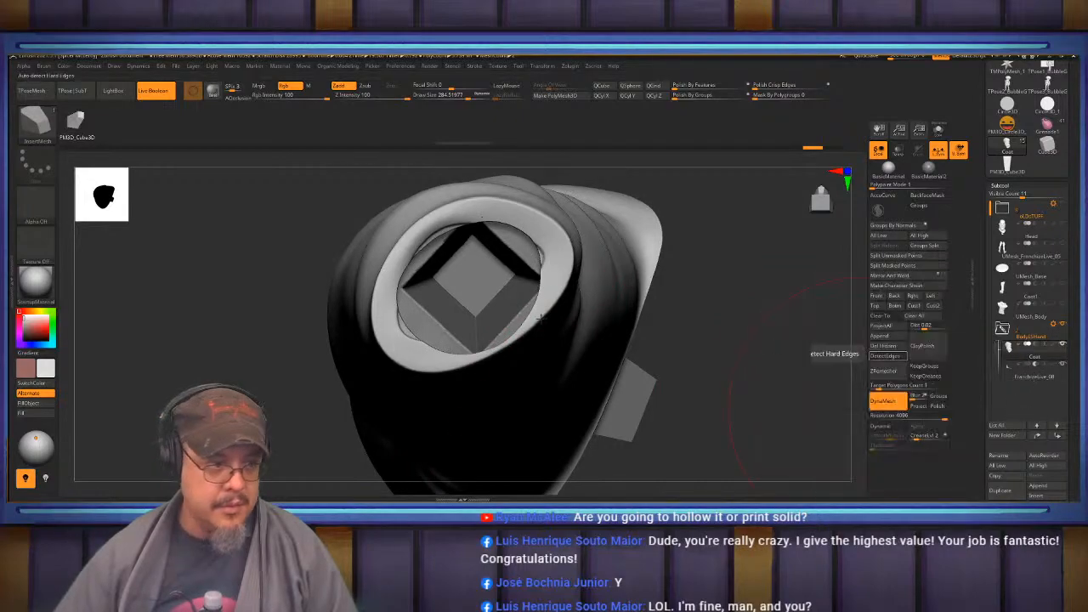
# Reshape the sleeve cuff's inner rim around the socket using the Move brush with BackfaceMask on and Draw Size about 114.
pyautogui.press('b')
pyautogui.press('m')
pyautogui.press('v')
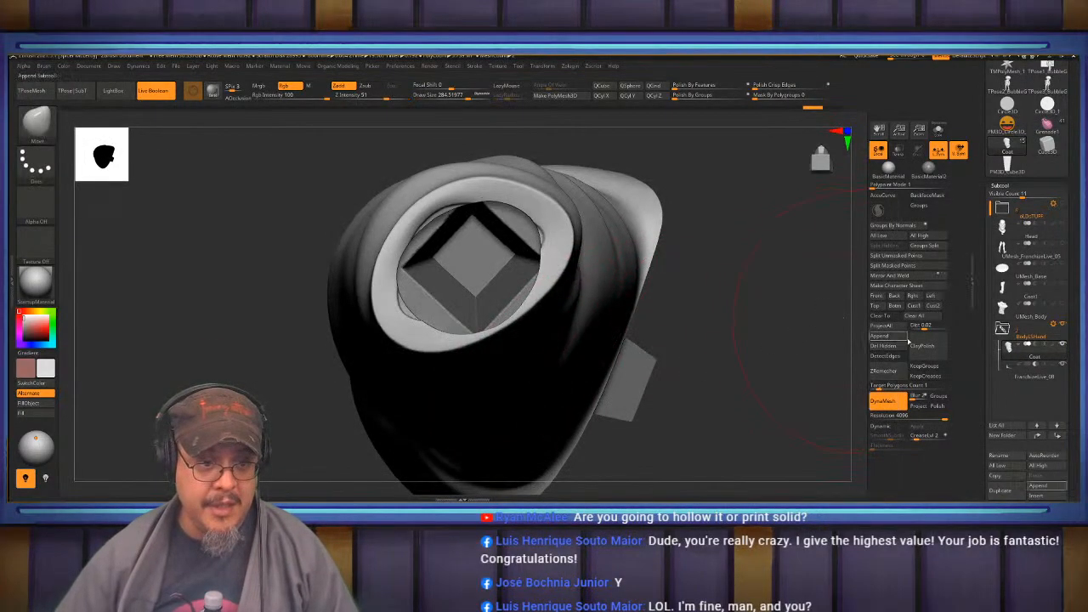
pyautogui.click(926, 195)
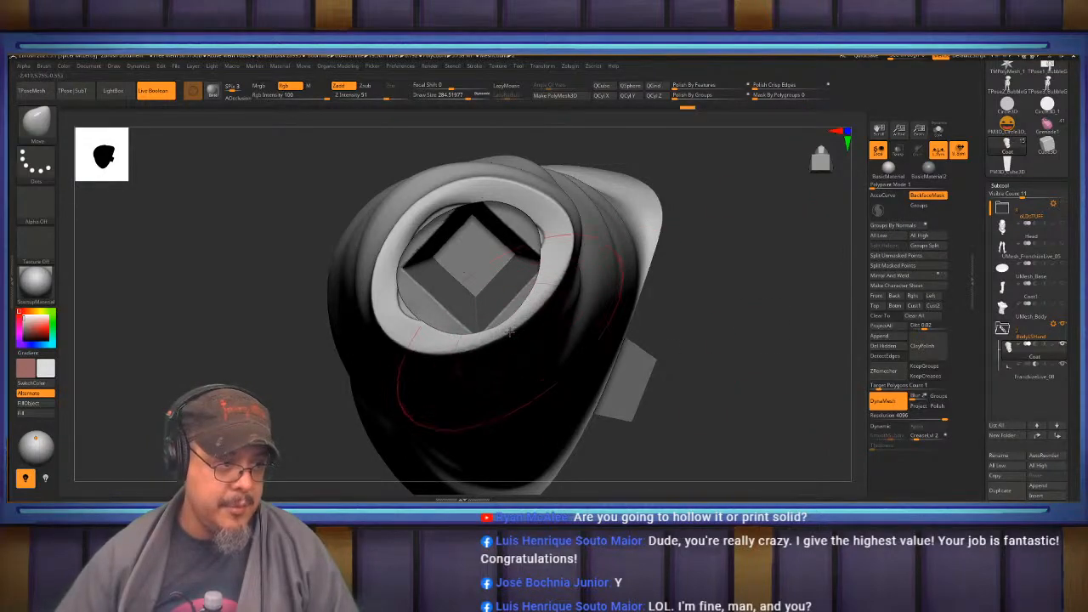
pyautogui.press('s')
pyautogui.moveTo(402, 312); pyautogui.dragTo(390, 311)
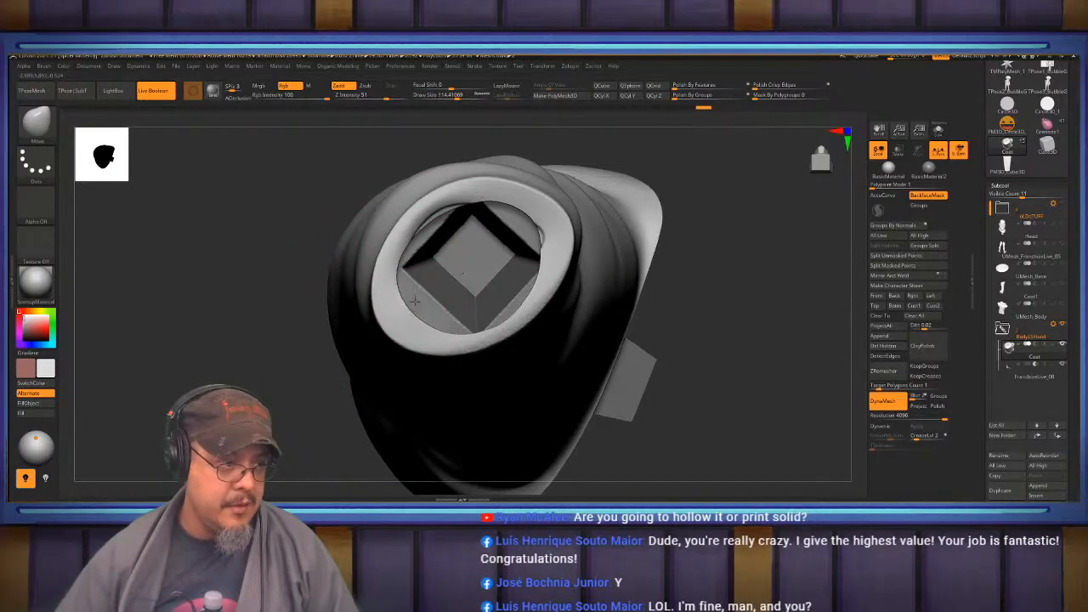
pyautogui.moveTo(806, 299); pyautogui.dragTo(473, 230)
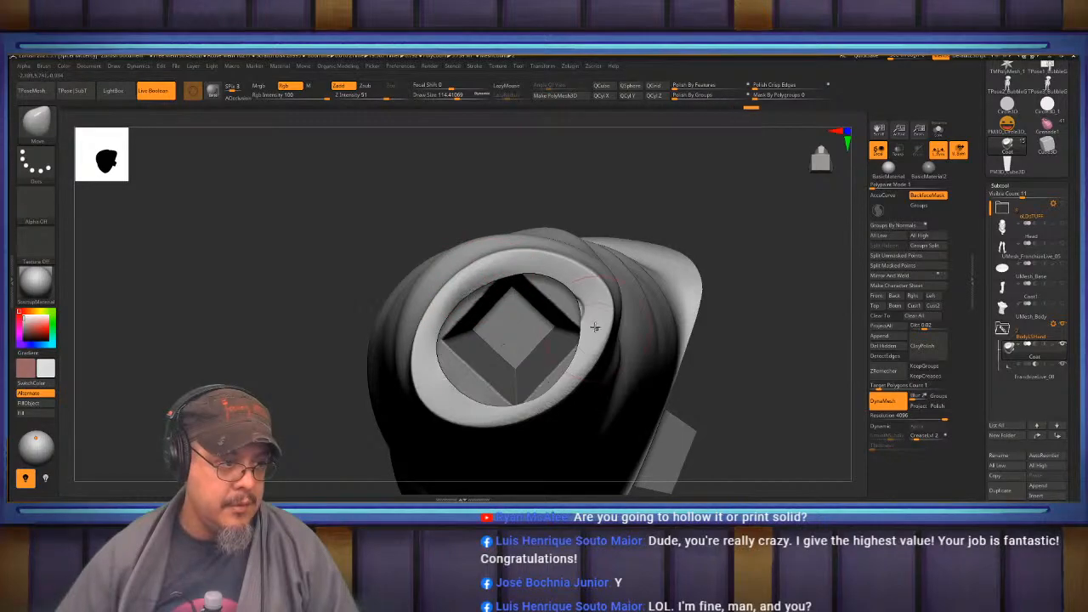
pyautogui.moveTo(750, 343); pyautogui.dragTo(772, 300)
# Remesh the Coat sleeve with DynaMesh, undo the last change and select FranchizeLive_08.
pyautogui.moveTo(695, 286)
pyautogui.mouseDown()
pyautogui.moveTo(695, 320)
pyautogui.moveTo(639, 316)
pyautogui.moveTo(671, 318)
pyautogui.moveTo(693, 340)
pyautogui.moveTo(683, 347)
pyautogui.moveTo(668, 281)
pyautogui.moveTo(678, 297)
pyautogui.moveTo(685, 287)
pyautogui.moveTo(687, 312)
pyautogui.moveTo(684, 282)
pyautogui.mouseUp()
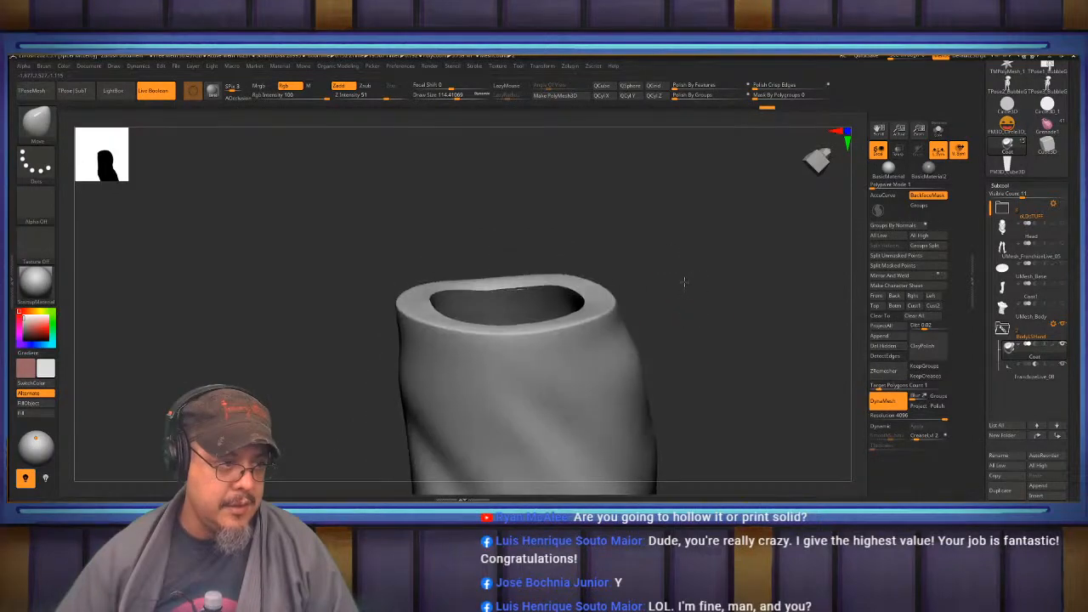
pyautogui.press('ctrl')
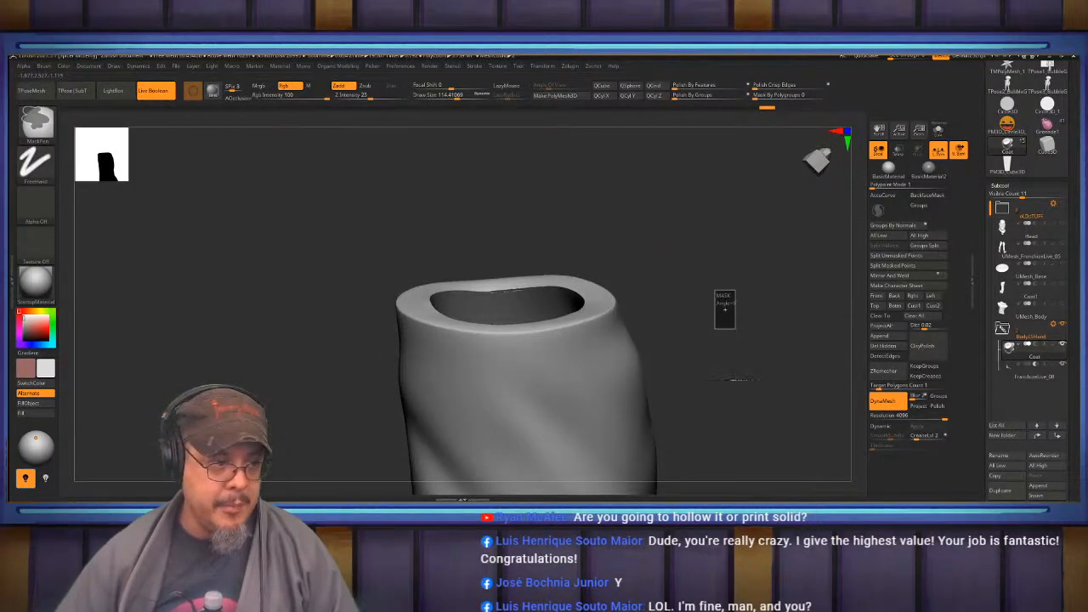
pyautogui.keyDown('ctrl'); pyautogui.click(725, 309); pyautogui.keyUp('ctrl')
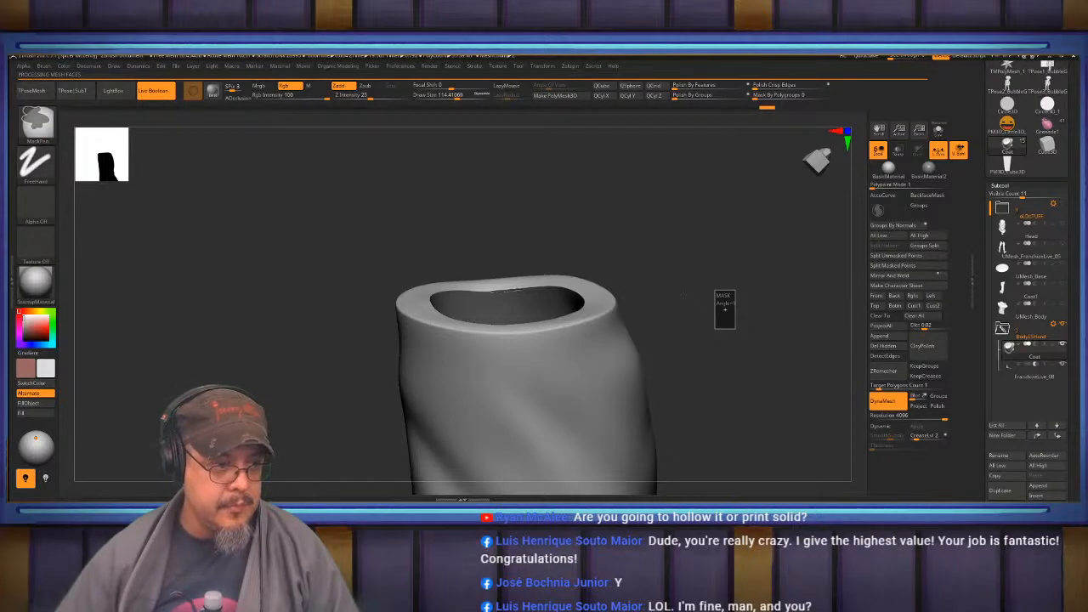
pyautogui.moveTo(685, 297)
pyautogui.mouseDown()
pyautogui.moveTo(697, 303)
pyautogui.moveTo(591, 294)
pyautogui.mouseUp()
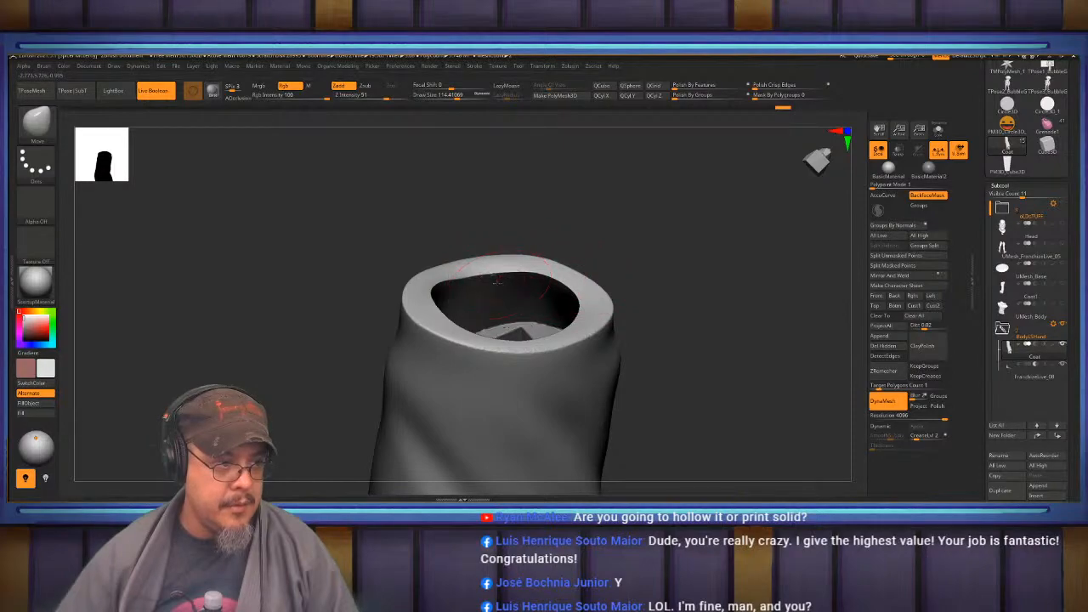
pyautogui.hotkey('ctrl', 'z')
pyautogui.moveTo(666, 266); pyautogui.dragTo(701, 241)
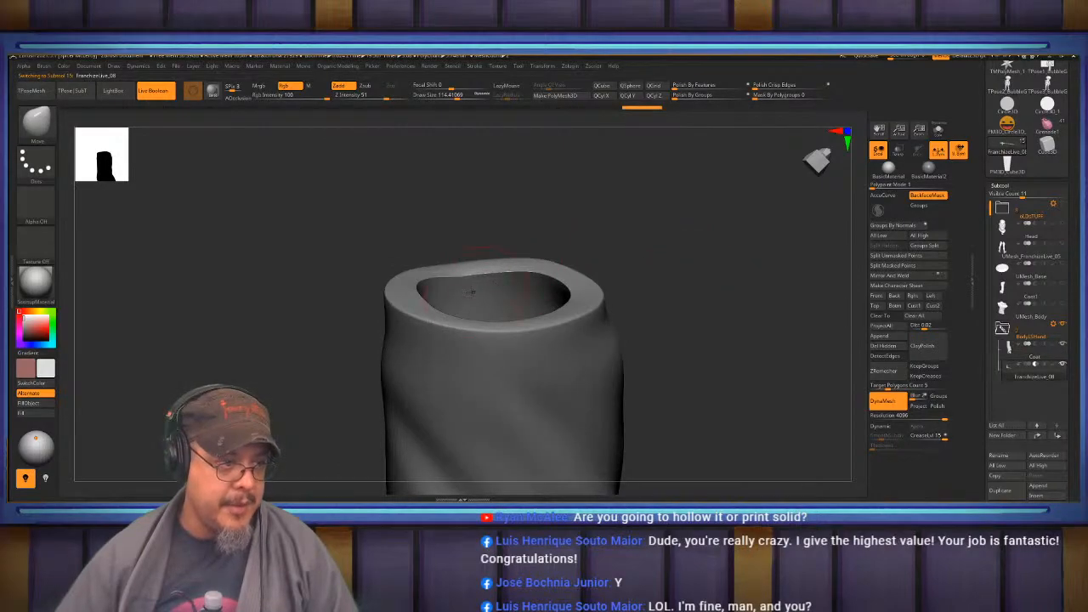
# Redo the last undone FranchizeLive_08 edit, isolate the sword hand in Solo mode and inspect its keyed wrist peg.
pyautogui.hotkey('ctrl', 'shift', 'z')
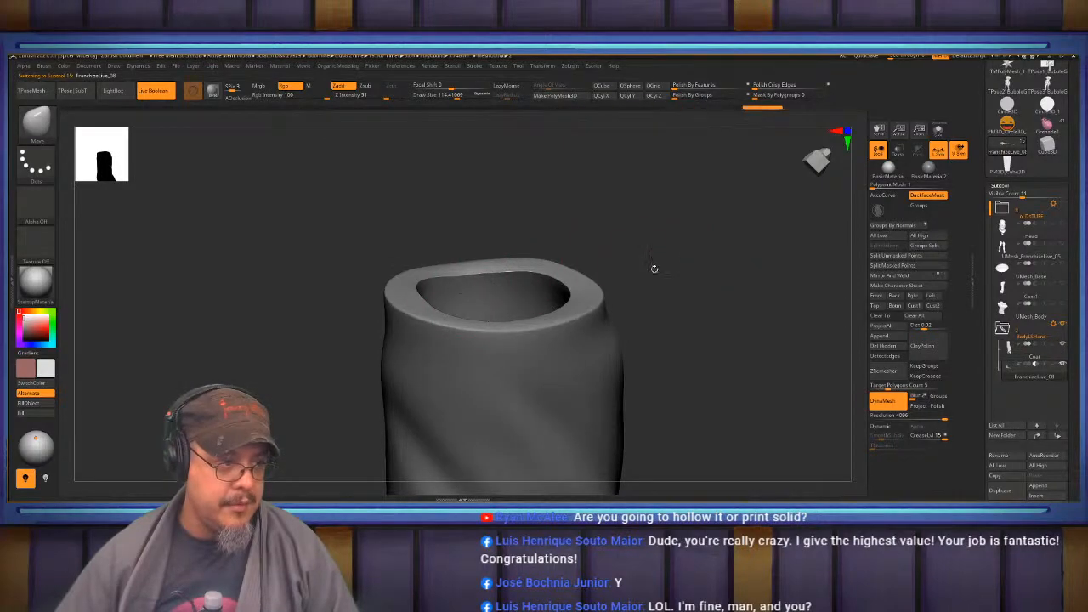
pyautogui.moveTo(706, 333)
pyautogui.mouseDown()
pyautogui.moveTo(740, 261)
pyautogui.moveTo(723, 323)
pyautogui.mouseUp()
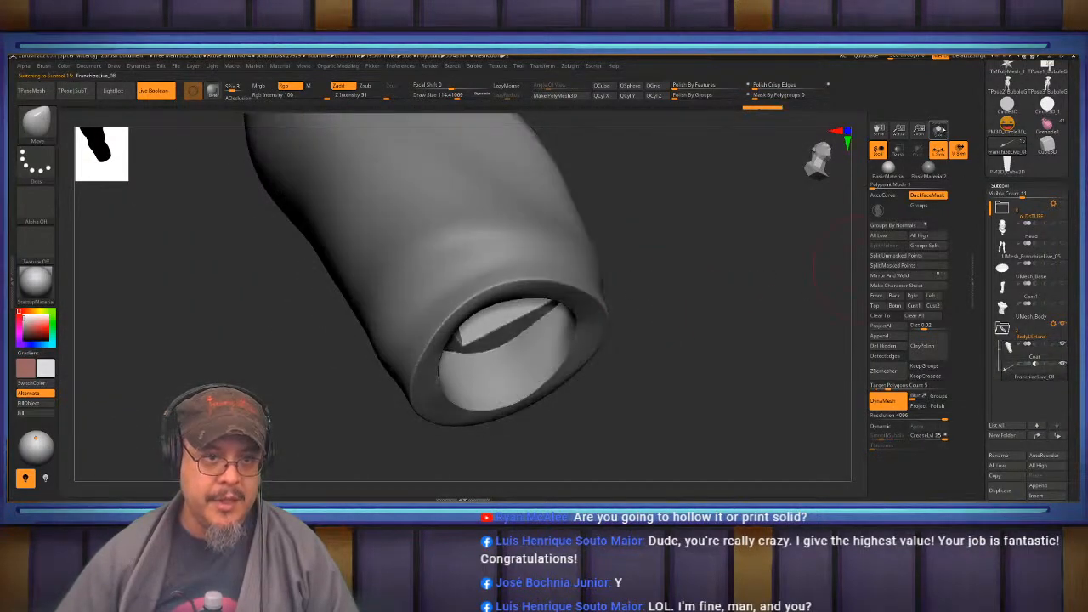
pyautogui.click(941, 136)
pyautogui.moveTo(660, 288); pyautogui.dragTo(489, 387)
pyautogui.moveTo(603, 320); pyautogui.dragTo(704, 367)
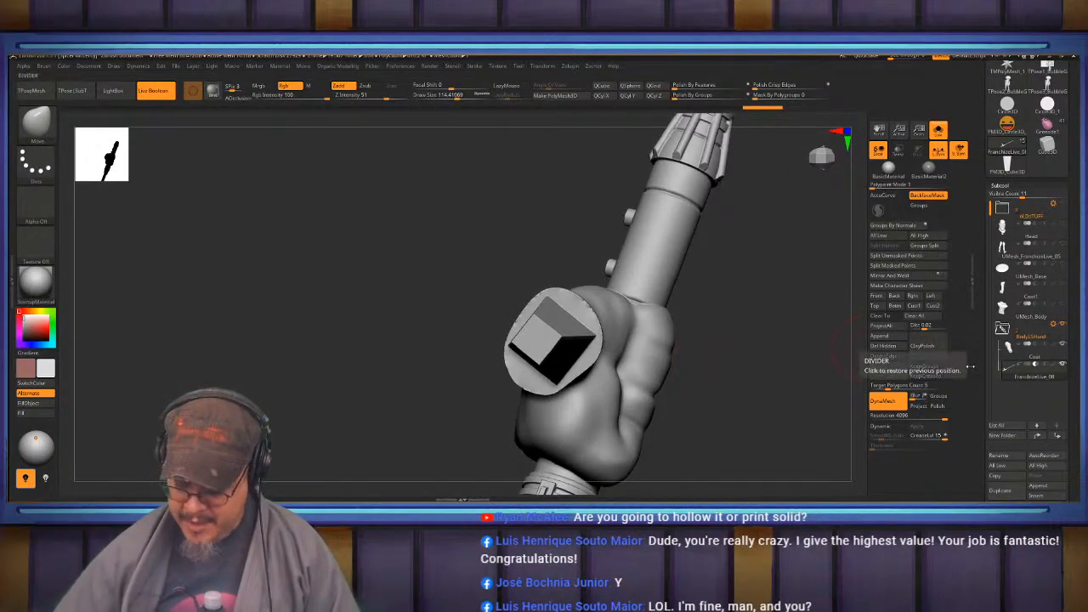
pyautogui.moveTo(366, 375); pyautogui.dragTo(411, 286)
pyautogui.moveTo(672, 297)
pyautogui.mouseDown()
pyautogui.moveTo(683, 309)
pyautogui.moveTo(662, 326)
pyautogui.mouseUp()
pyautogui.press('s')
pyautogui.moveTo(599, 305); pyautogui.dragTo(605, 302)
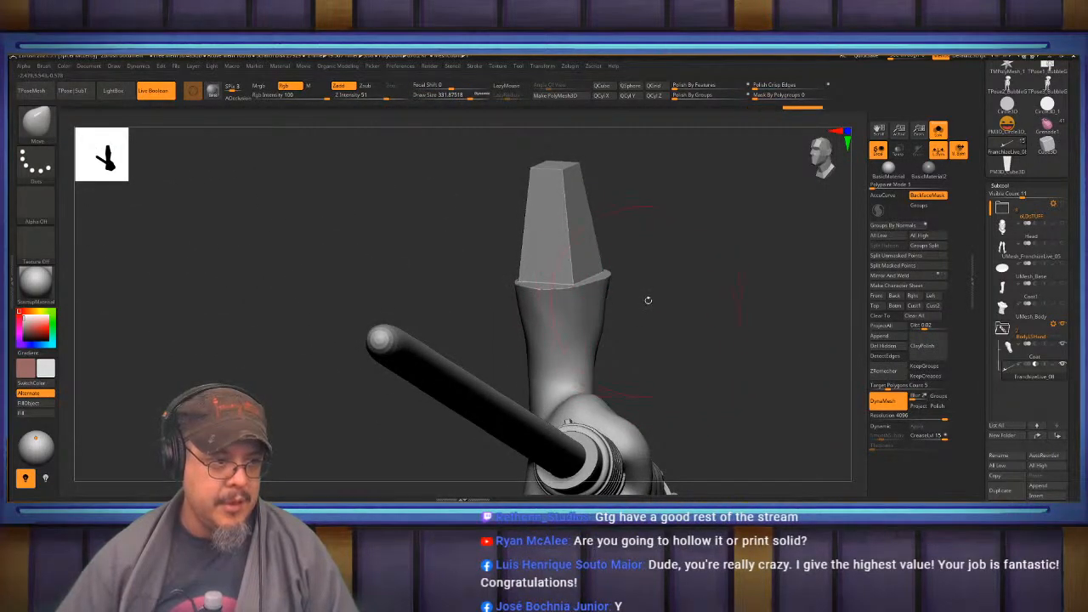
# Undo FranchizeLive_08's edits back to the painted sword hand with a flat wrist end and no peg.
pyautogui.press('ctrl')
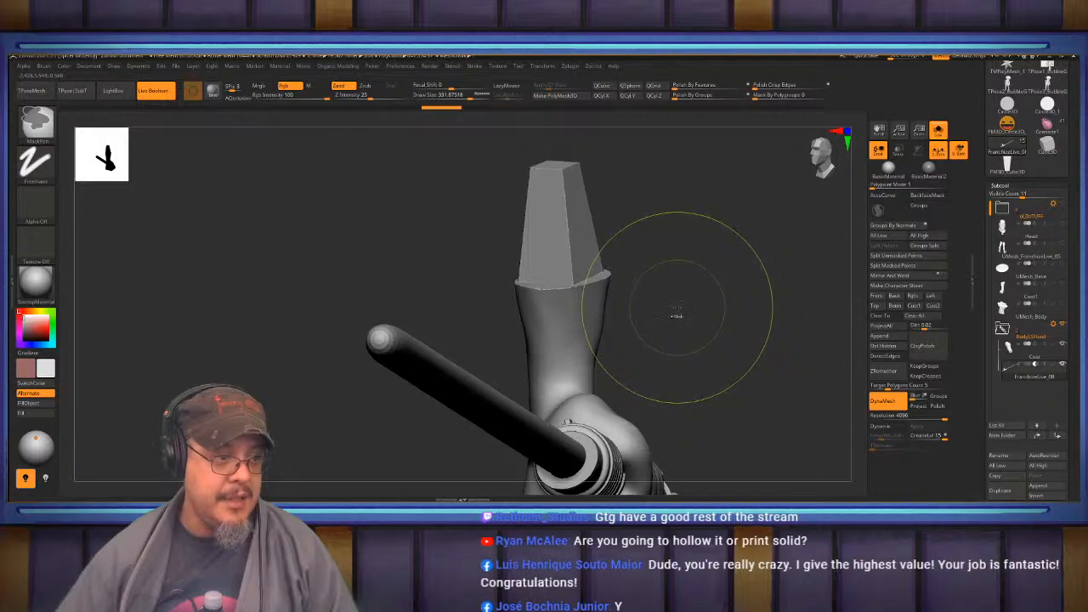
pyautogui.keyDown('ctrl'); pyautogui.click(677, 312); pyautogui.keyUp('ctrl')
pyautogui.hotkey('ctrl', 'z')
pyautogui.hotkey('ctrl', 'z')
pyautogui.hotkey('ctrl', 'z')
pyautogui.hotkey('ctrl', 'z')
pyautogui.hotkey('ctrl', 'z')
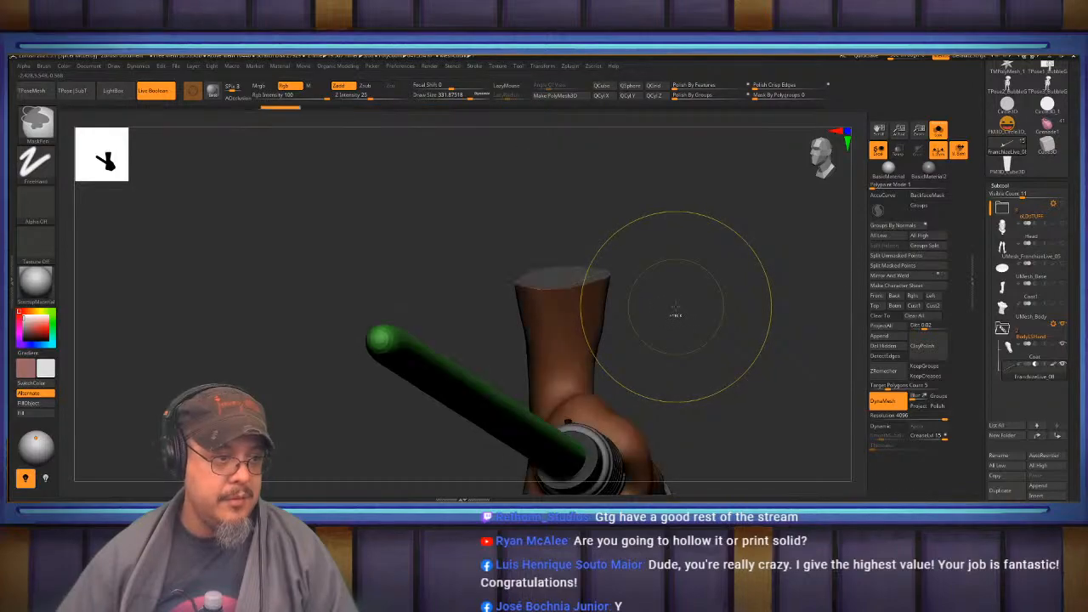
# Reshape the outline of the flat wrist end using the Move brush with BackfaceMask off and Draw Size about 192.
pyautogui.moveTo(657, 267); pyautogui.dragTo(655, 354)
pyautogui.press('s')
pyautogui.moveTo(600, 286); pyautogui.dragTo(593, 286)
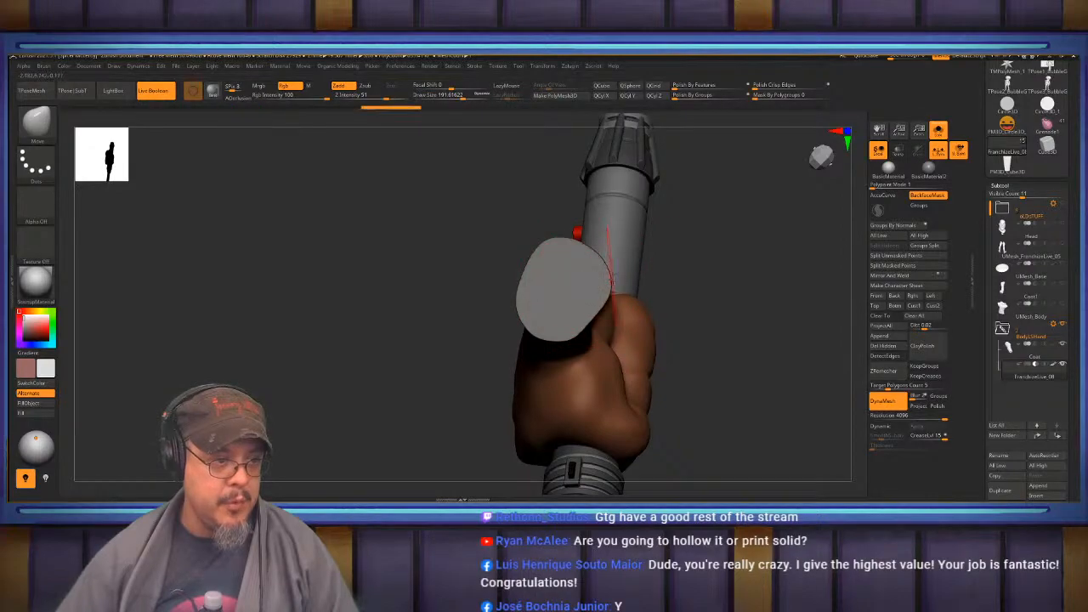
pyautogui.press('b')
pyautogui.press('m')
pyautogui.press('v')
pyautogui.click(927, 196)
pyautogui.moveTo(681, 255); pyautogui.dragTo(673, 262)
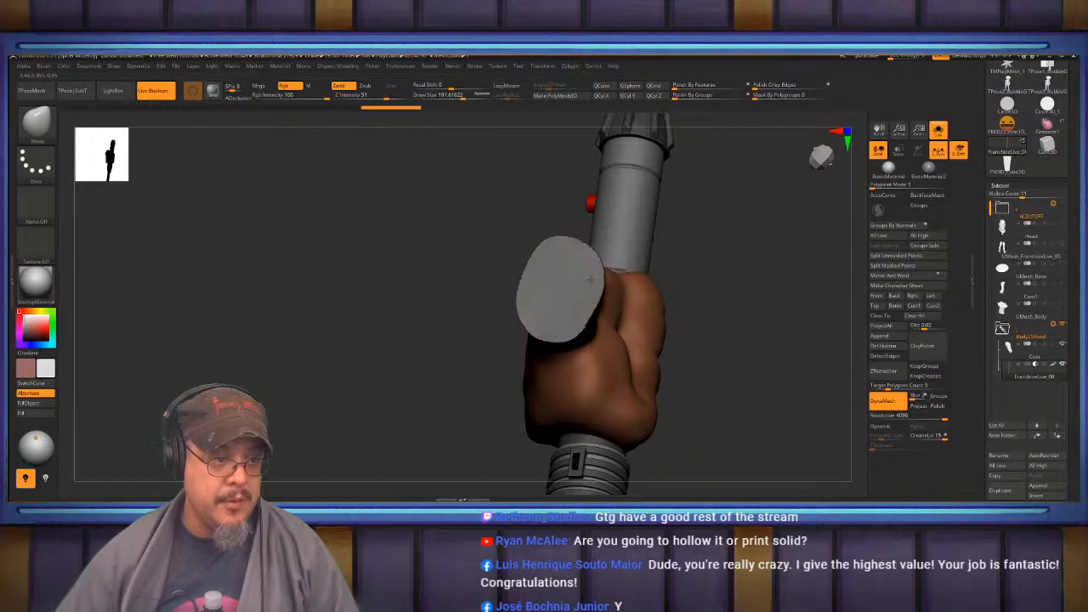
# Build up the wrist just below its flat end with the FormSoft brush and smooth the strokes.
pyautogui.moveTo(691, 265)
pyautogui.mouseDown()
pyautogui.moveTo(707, 209)
pyautogui.moveTo(729, 284)
pyautogui.moveTo(786, 289)
pyautogui.moveTo(697, 274)
pyautogui.moveTo(696, 299)
pyautogui.mouseUp()
pyautogui.press('b')
pyautogui.press('f')
pyautogui.press('s')
pyautogui.moveTo(545, 319); pyautogui.dragTo(550, 371)
pyautogui.keyDown('shift'); pyautogui.moveTo(583, 331); pyautogui.dragTo(568, 364); pyautogui.keyUp('shift')
pyautogui.moveTo(560, 315)
pyautogui.mouseDown()
pyautogui.moveTo(540, 362)
pyautogui.moveTo(553, 332)
pyautogui.mouseUp()
# Smooth the wrist's surface around its sides and undo the last FormSoft stroke.
pyautogui.moveTo(660, 310); pyautogui.dragTo(674, 305)
pyautogui.keyDown('shift'); pyautogui.moveTo(587, 273); pyautogui.dragTo(642, 279); pyautogui.keyUp('shift')
pyautogui.moveTo(681, 285)
pyautogui.mouseDown()
pyautogui.moveTo(791, 298)
pyautogui.moveTo(718, 287)
pyautogui.mouseUp()
pyautogui.moveTo(769, 285); pyautogui.dragTo(821, 298)
pyautogui.moveTo(659, 285)
pyautogui.keyDown('shift'); pyautogui.mouseDown()
pyautogui.moveTo(812, 281)
pyautogui.moveTo(787, 274)
pyautogui.moveTo(685, 295)
pyautogui.moveTo(704, 304)
pyautogui.moveTo(676, 306)
pyautogui.mouseUp(); pyautogui.keyUp('shift')
pyautogui.press('s')
pyautogui.moveTo(556, 378); pyautogui.dragTo(551, 375)
pyautogui.hotkey('ctrl', 'z')
# Refine the wrist's silhouette and end rim from several sides using the Move brush with Draw Size about 172.
pyautogui.press('b')
pyautogui.press('m')
pyautogui.press('v')
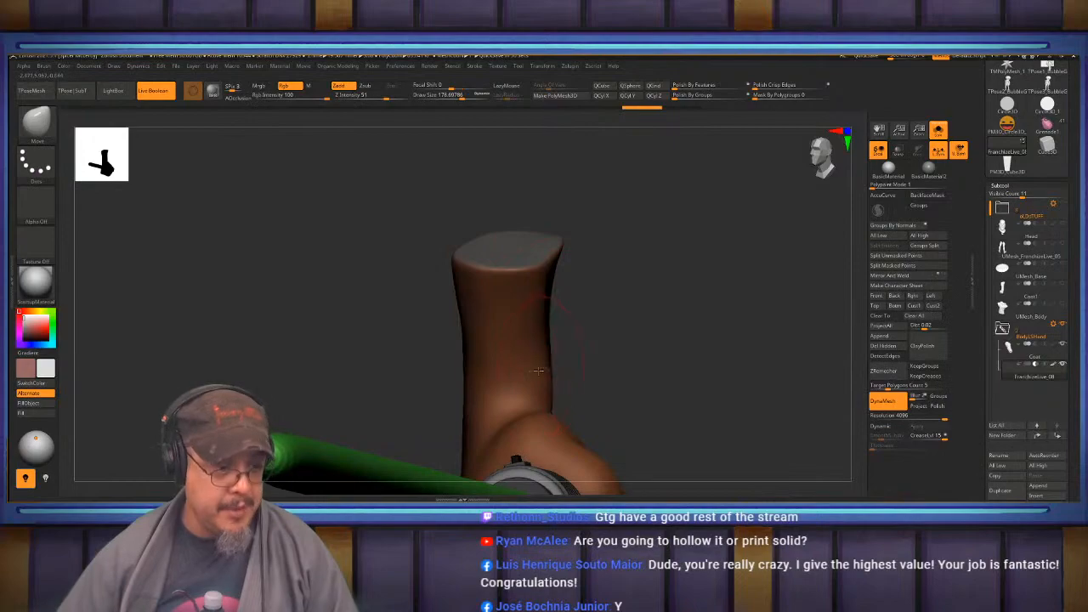
pyautogui.moveTo(594, 369)
pyautogui.mouseDown()
pyautogui.moveTo(569, 371)
pyautogui.moveTo(710, 309)
pyautogui.moveTo(734, 311)
pyautogui.moveTo(704, 323)
pyautogui.moveTo(720, 257)
pyautogui.moveTo(714, 297)
pyautogui.moveTo(489, 320)
pyautogui.moveTo(480, 306)
pyautogui.moveTo(449, 302)
pyautogui.moveTo(467, 301)
pyautogui.mouseUp()
pyautogui.press('s')
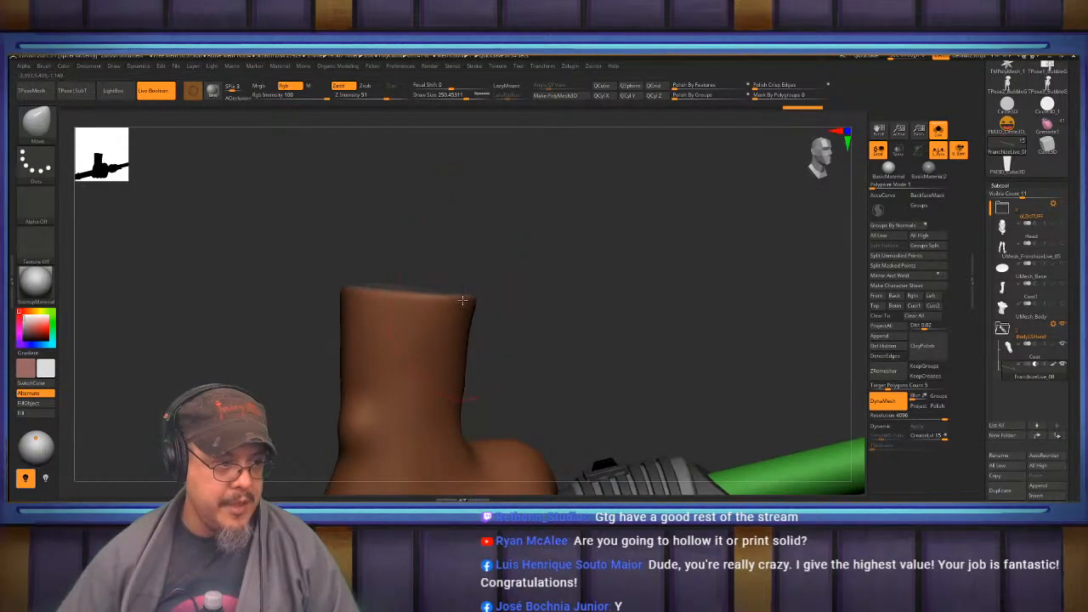
pyautogui.moveTo(518, 376); pyautogui.dragTo(517, 346)
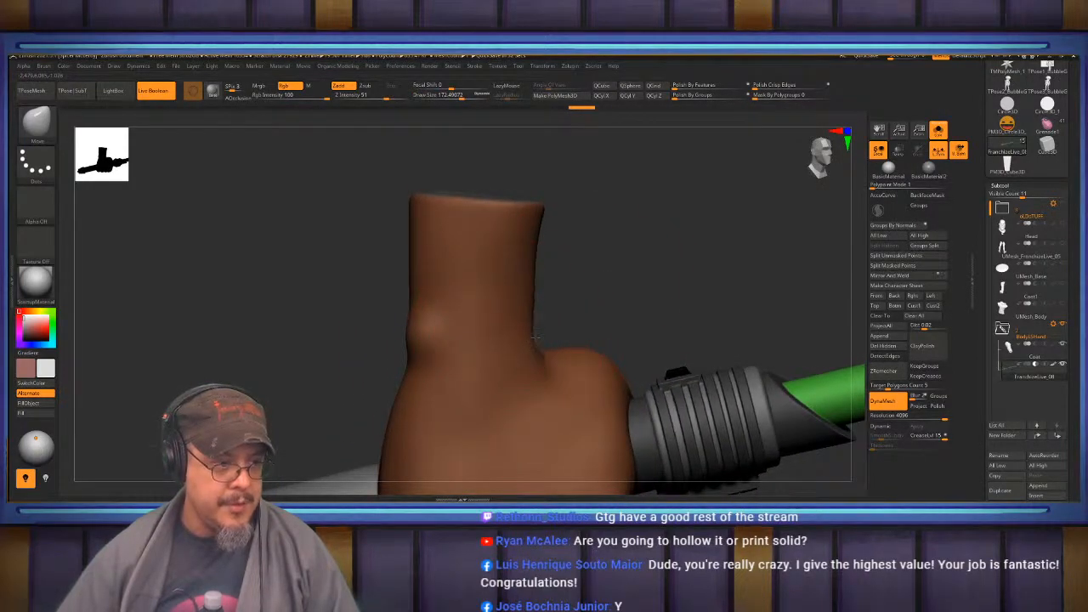
pyautogui.moveTo(580, 240)
pyautogui.keyDown('alt'); pyautogui.mouseDown()
pyautogui.moveTo(603, 316)
pyautogui.moveTo(723, 316)
pyautogui.moveTo(771, 289)
pyautogui.mouseUp(); pyautogui.keyUp('alt')
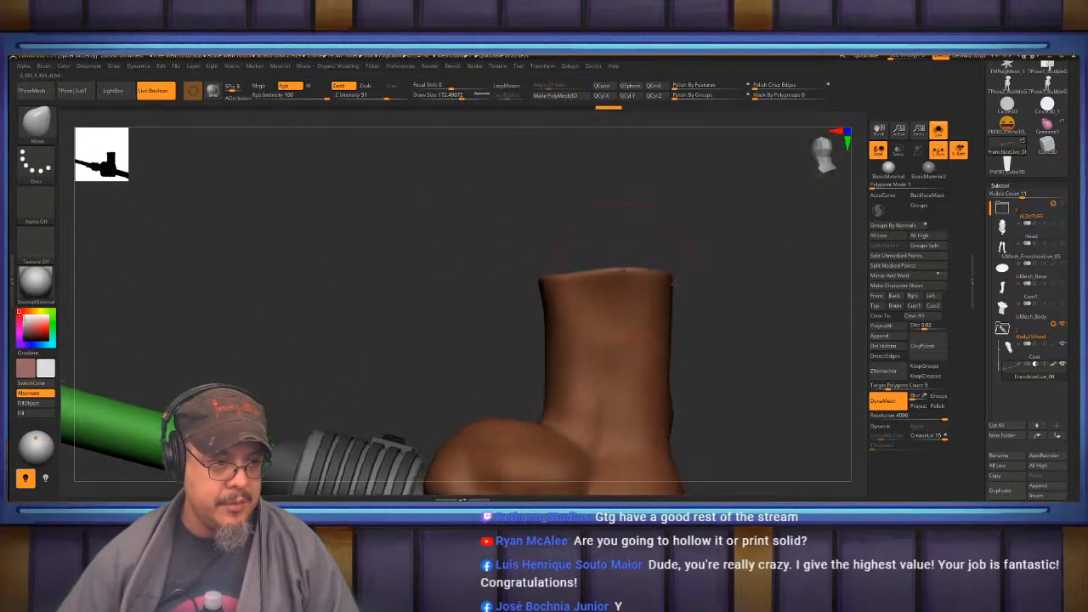
pyautogui.moveTo(622, 276); pyautogui.dragTo(623, 273)
pyautogui.moveTo(708, 262)
pyautogui.mouseDown()
pyautogui.moveTo(712, 277)
pyautogui.moveTo(716, 267)
pyautogui.moveTo(702, 264)
pyautogui.mouseUp()
# Trim the wrist end flat with the TrimCurve brush and smooth around the cut.
pyautogui.press('b')
pyautogui.press('m')
pyautogui.press('v')
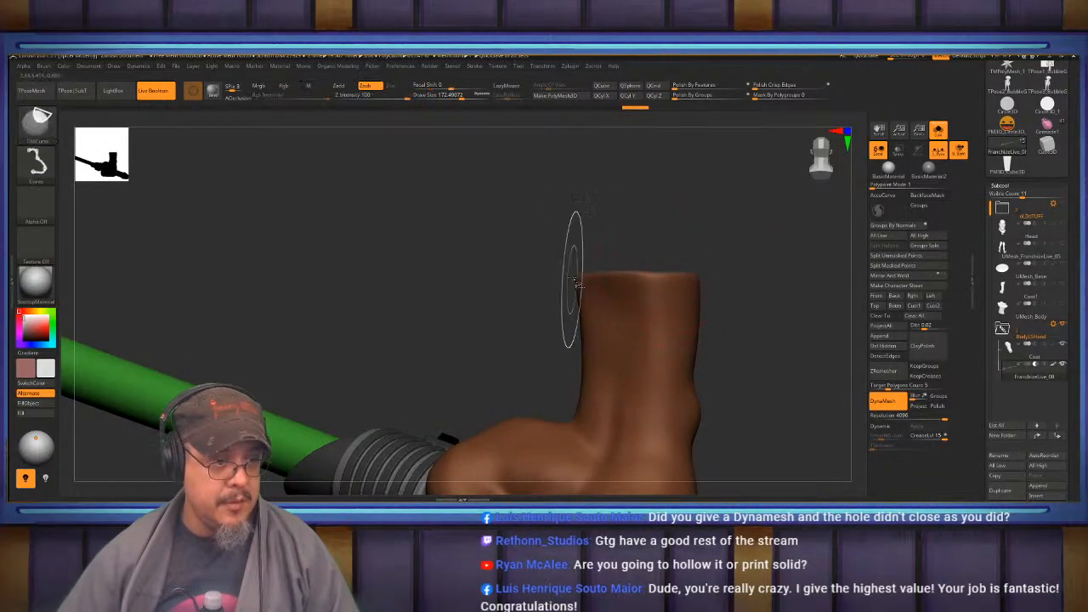
pyautogui.keyDown('ctrl'); pyautogui.keyDown('shift'); pyautogui.moveTo(557, 278); pyautogui.dragTo(738, 278); pyautogui.keyUp('shift'); pyautogui.keyUp('ctrl')
pyautogui.moveTo(699, 243)
pyautogui.mouseDown()
pyautogui.moveTo(729, 261)
pyautogui.moveTo(627, 261)
pyautogui.mouseUp()
pyautogui.keyDown('shift'); pyautogui.moveTo(552, 288); pyautogui.dragTo(638, 243); pyautogui.keyUp('shift')
pyautogui.moveTo(717, 264); pyautogui.dragTo(721, 218)
pyautogui.moveTo(682, 270); pyautogui.dragTo(741, 270)
pyautogui.moveTo(639, 270)
pyautogui.mouseDown()
pyautogui.moveTo(733, 265)
pyautogui.moveTo(717, 267)
pyautogui.mouseUp()
# Try a FormSoft stroke on the wrist below the trimmed end, undo it and rework the area.
pyautogui.press('b')
pyautogui.press('f')
pyautogui.press('s')
pyautogui.moveTo(629, 330); pyautogui.dragTo(639, 244)
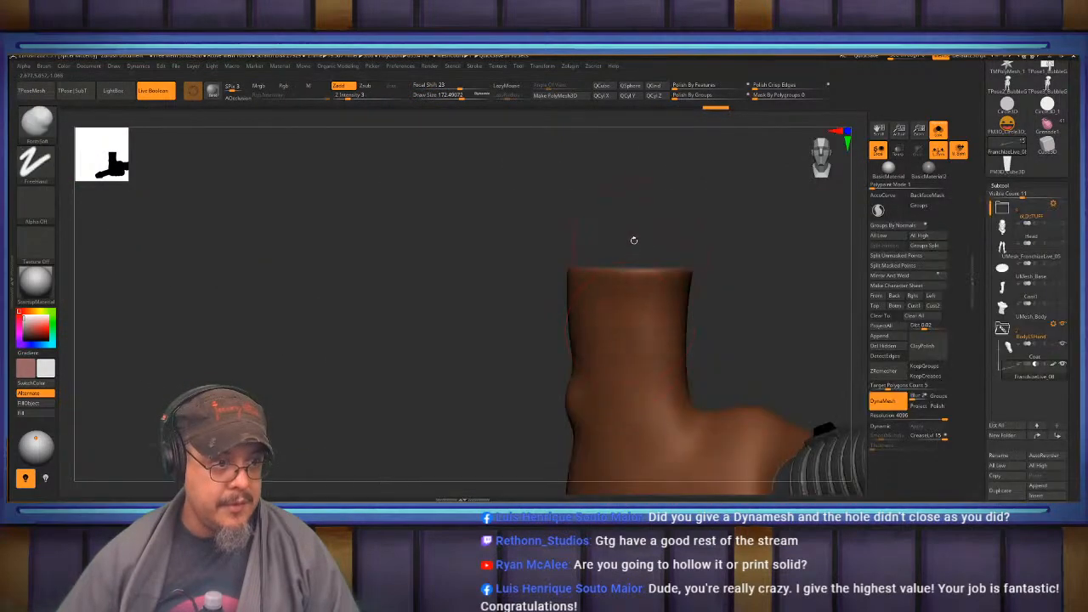
pyautogui.hotkey('ctrl', 'z')
pyautogui.moveTo(632, 316)
pyautogui.mouseDown()
pyautogui.moveTo(640, 351)
pyautogui.moveTo(625, 296)
pyautogui.mouseUp()
pyautogui.moveTo(489, 311); pyautogui.dragTo(570, 285)
pyautogui.moveTo(758, 278); pyautogui.dragTo(746, 348)
# Adjust the wrist end's outline with the Move brush and smooth its rim.
pyautogui.press('b')
pyautogui.press('m')
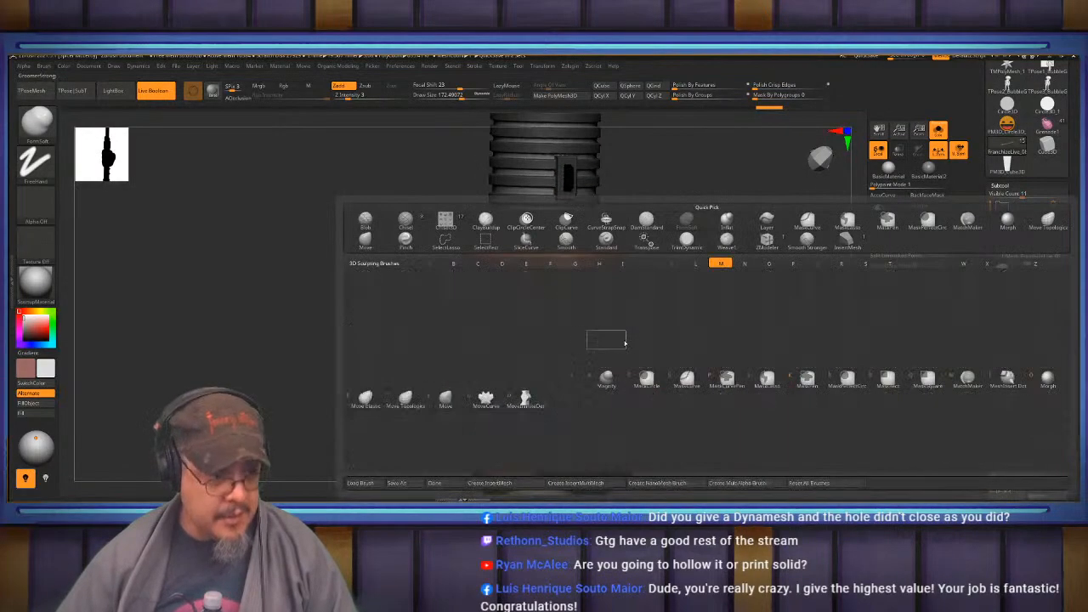
pyautogui.press('v')
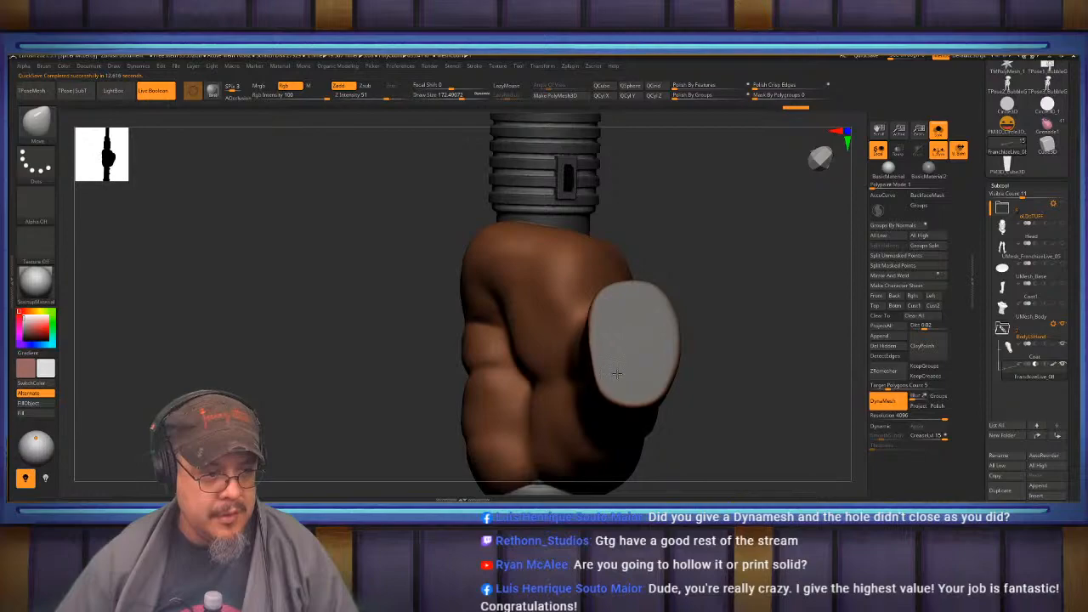
pyautogui.moveTo(706, 344)
pyautogui.mouseDown()
pyautogui.moveTo(754, 263)
pyautogui.moveTo(694, 299)
pyautogui.moveTo(739, 326)
pyautogui.mouseUp()
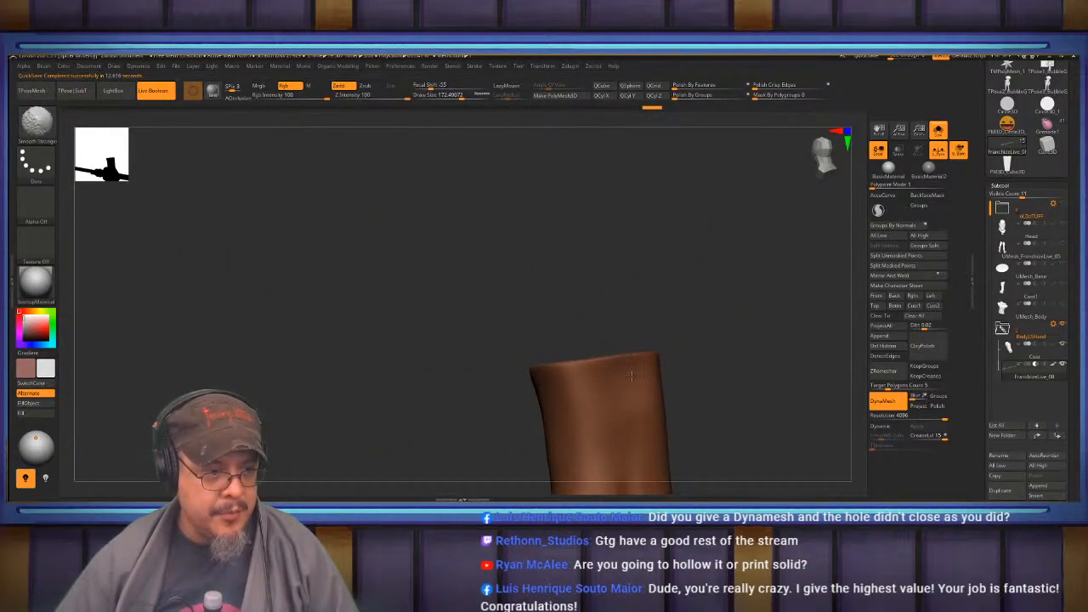
pyautogui.keyDown('shift'); pyautogui.moveTo(549, 384); pyautogui.dragTo(577, 355); pyautogui.keyUp('shift')
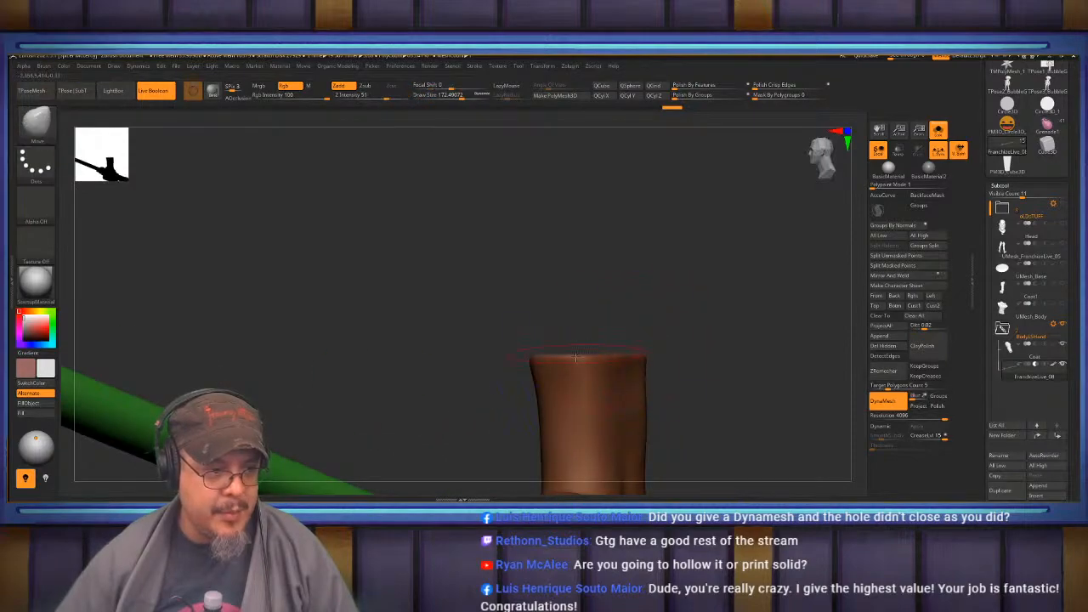
pyautogui.moveTo(678, 311)
pyautogui.mouseDown()
pyautogui.moveTo(595, 306)
pyautogui.moveTo(625, 327)
pyautogui.moveTo(689, 286)
pyautogui.moveTo(649, 318)
pyautogui.moveTo(661, 291)
pyautogui.moveTo(670, 310)
pyautogui.moveTo(701, 315)
pyautogui.moveTo(706, 364)
pyautogui.moveTo(618, 312)
pyautogui.moveTo(670, 321)
pyautogui.moveTo(812, 223)
pyautogui.moveTo(737, 218)
pyautogui.mouseUp()
pyautogui.moveTo(766, 284); pyautogui.dragTo(726, 295)
# Even out the wrist's top rim and sides using the Move brush at Draw Size about 98 and smoothing.
pyautogui.press('s')
pyautogui.moveTo(651, 323); pyautogui.dragTo(644, 324)
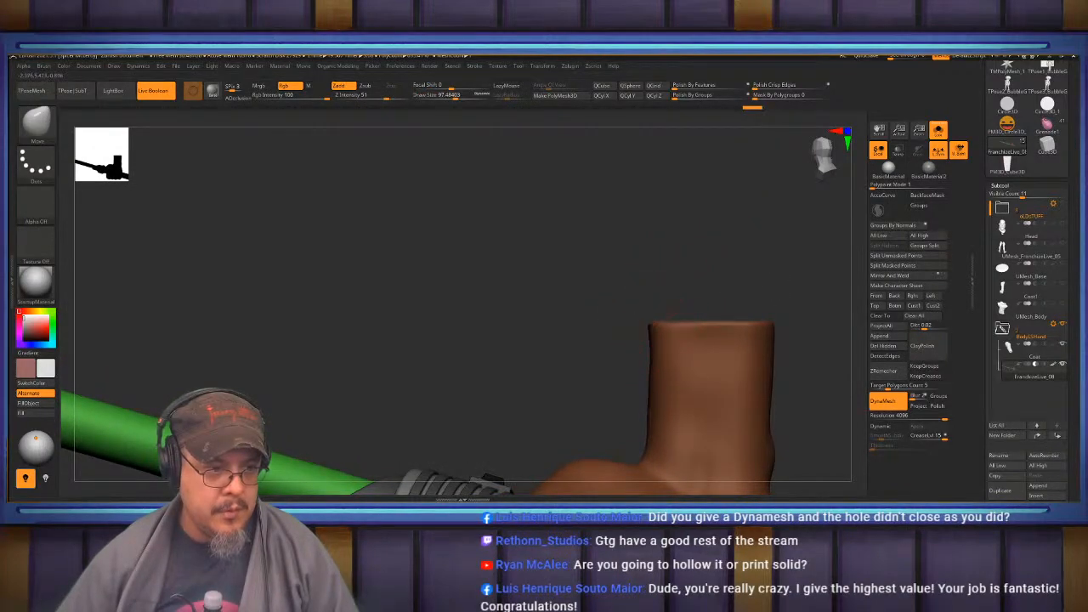
pyautogui.moveTo(587, 289); pyautogui.dragTo(740, 294)
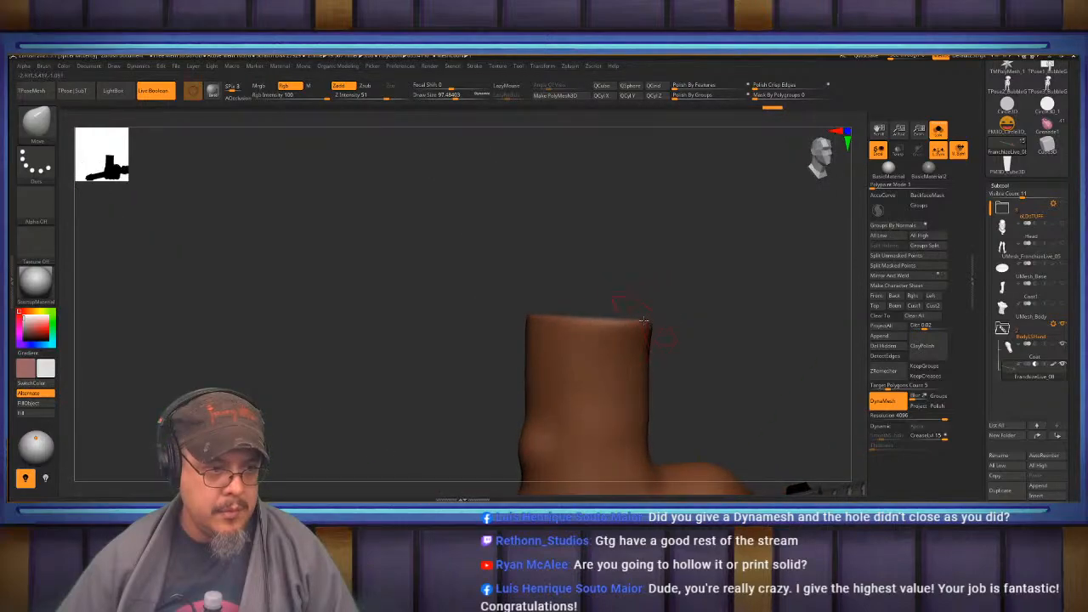
pyautogui.moveTo(640, 321)
pyautogui.mouseDown()
pyautogui.moveTo(672, 303)
pyautogui.moveTo(673, 330)
pyautogui.mouseUp()
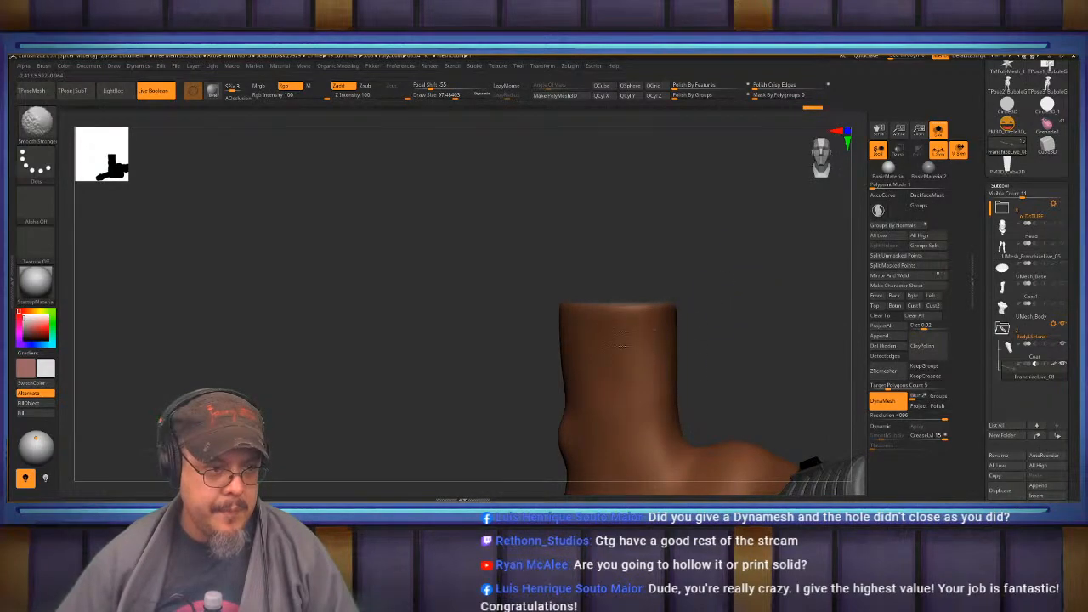
pyautogui.moveTo(522, 342); pyautogui.dragTo(463, 342)
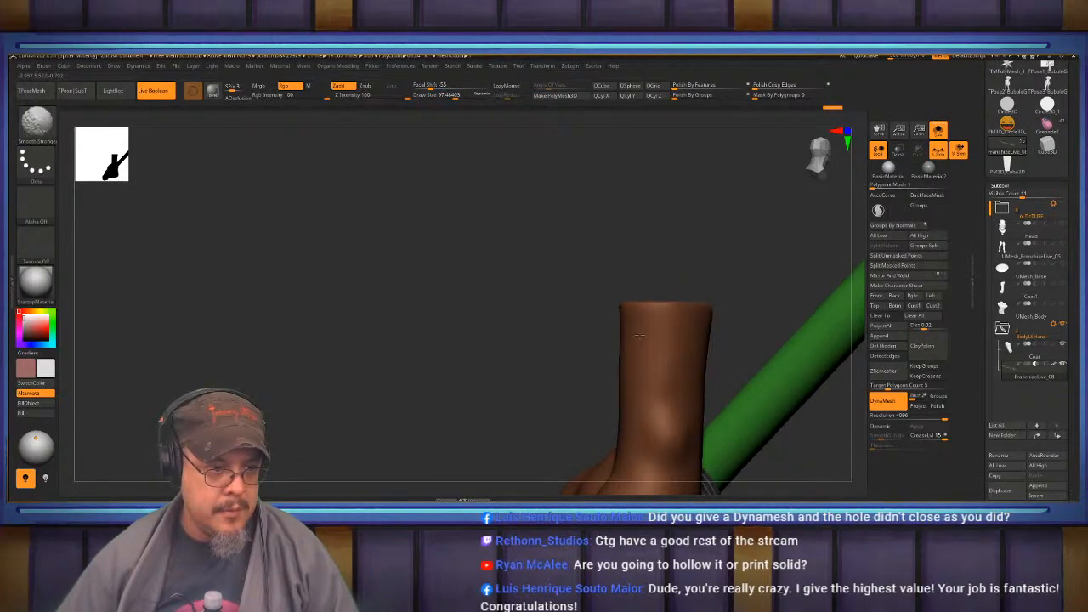
pyautogui.moveTo(585, 322); pyautogui.dragTo(627, 363)
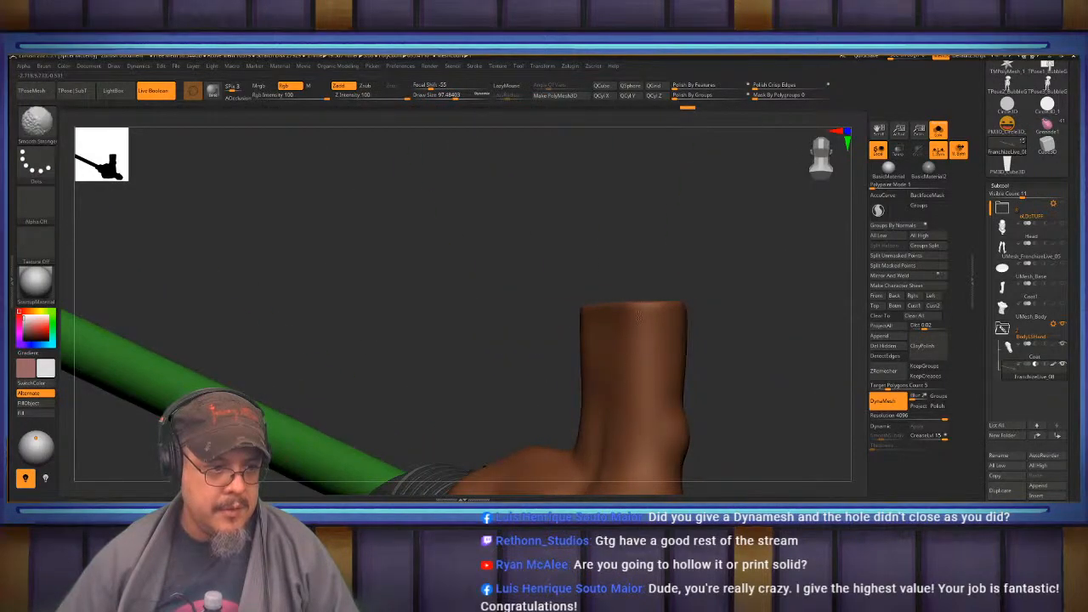
pyautogui.moveTo(522, 316)
pyautogui.mouseDown()
pyautogui.moveTo(693, 323)
pyautogui.moveTo(656, 333)
pyautogui.mouseUp()
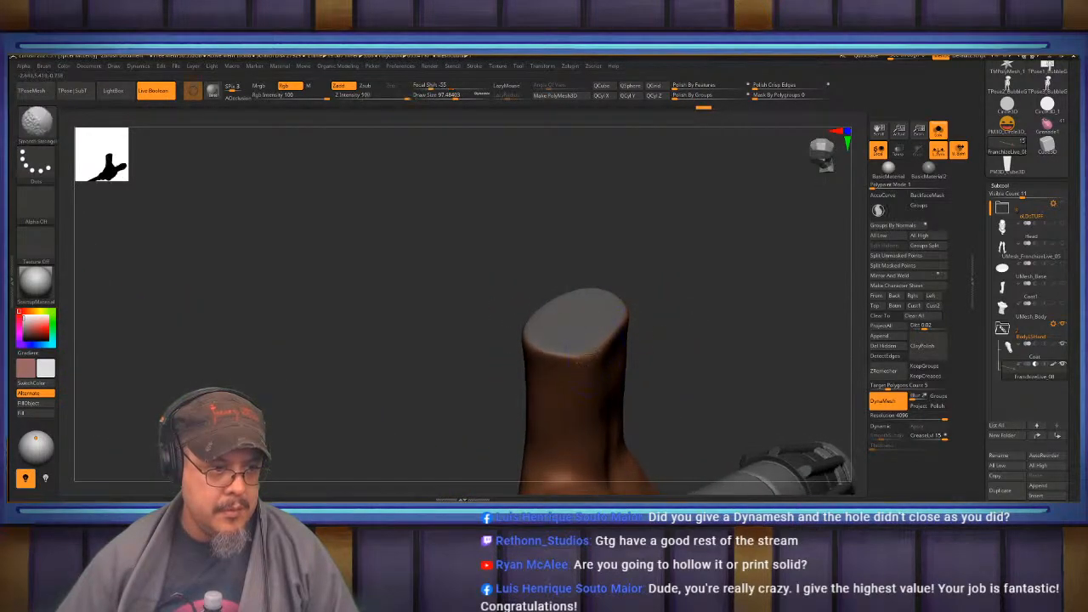
pyautogui.moveTo(577, 361)
pyautogui.mouseDown()
pyautogui.moveTo(688, 235)
pyautogui.moveTo(667, 309)
pyautogui.moveTo(692, 371)
pyautogui.moveTo(709, 371)
pyautogui.moveTo(621, 383)
pyautogui.moveTo(471, 314)
pyautogui.moveTo(510, 323)
pyautogui.mouseUp()
pyautogui.moveTo(647, 272)
pyautogui.keyDown('alt'); pyautogui.mouseDown()
pyautogui.moveTo(666, 357)
pyautogui.moveTo(666, 274)
pyautogui.moveTo(632, 326)
pyautogui.mouseUp(); pyautogui.keyUp('alt')
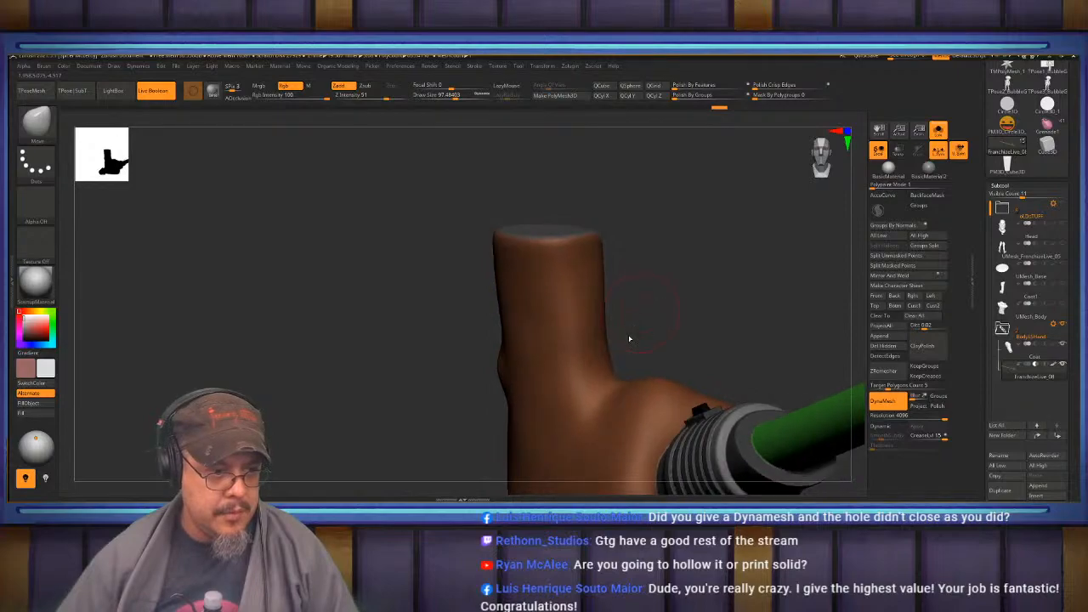
# Fill out the wrist using the FormSoft brush with Draw Size about 155 and smooth the result.
pyautogui.press('b')
pyautogui.press('f')
pyautogui.press('s')
pyautogui.press('s')
pyautogui.moveTo(597, 365); pyautogui.dragTo(602, 365)
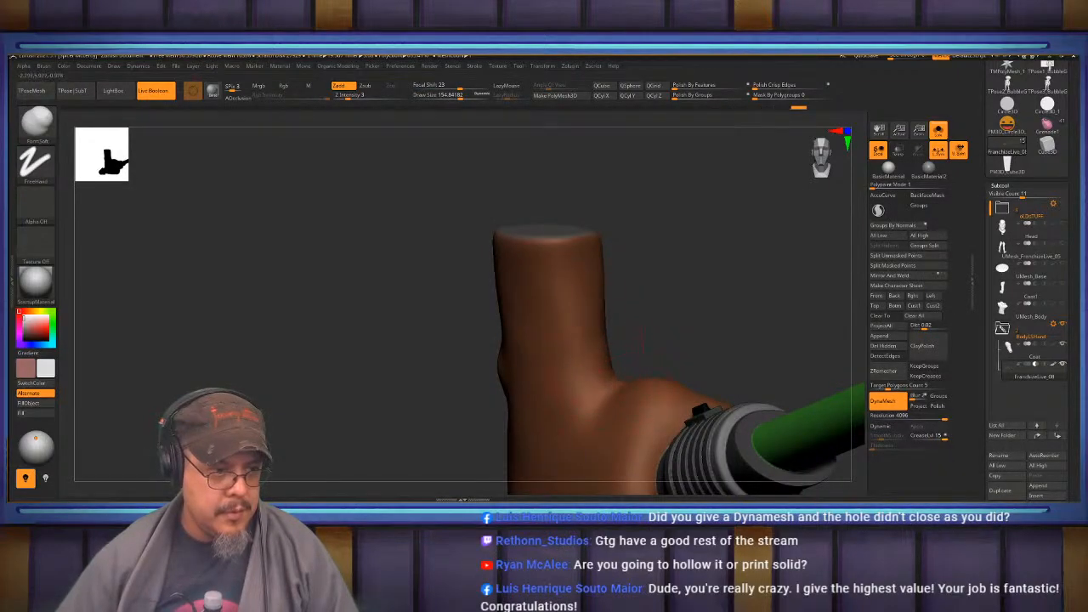
pyautogui.press('shift')
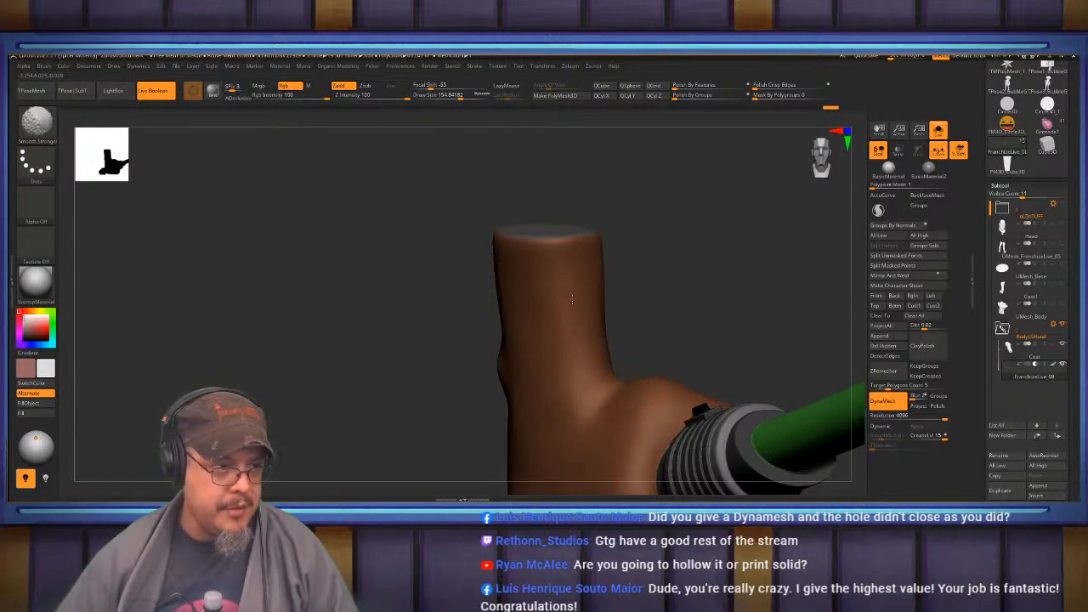
pyautogui.moveTo(668, 301)
pyautogui.mouseDown()
pyautogui.moveTo(752, 316)
pyautogui.moveTo(762, 300)
pyautogui.moveTo(736, 344)
pyautogui.moveTo(763, 308)
pyautogui.moveTo(738, 205)
pyautogui.mouseUp()
# Carve creases between the gripping fingers using the DamStandard brush with Draw Size about 86.
pyautogui.press('b')
pyautogui.press('d')
pyautogui.press('s')
pyautogui.moveTo(760, 285)
pyautogui.mouseDown()
pyautogui.moveTo(765, 331)
pyautogui.moveTo(755, 340)
pyautogui.mouseUp()
pyautogui.press('s')
pyautogui.moveTo(654, 292); pyautogui.dragTo(641, 290)
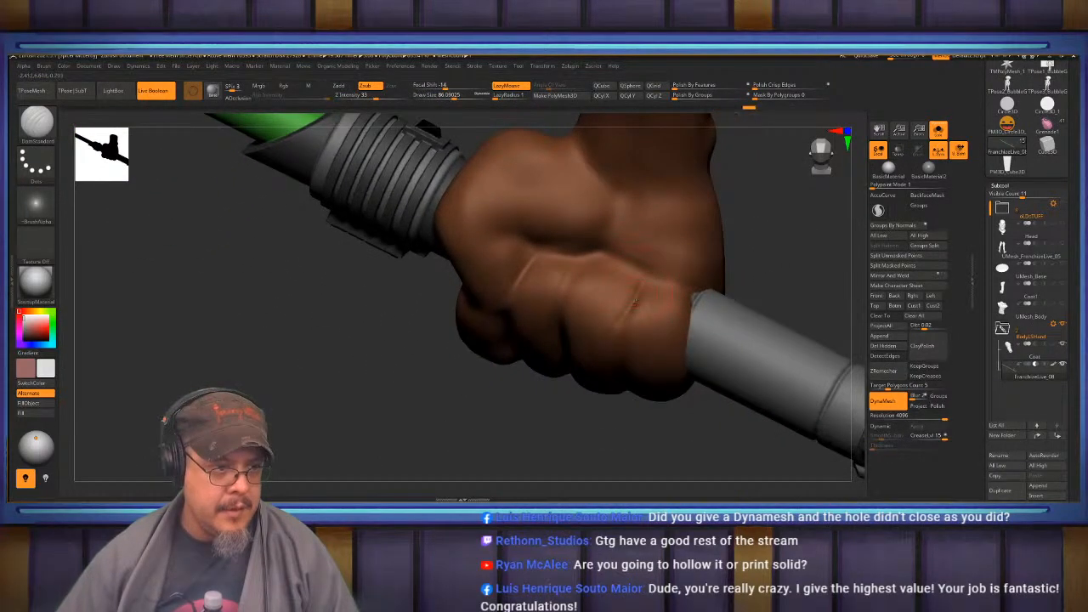
pyautogui.moveTo(589, 431)
pyautogui.mouseDown()
pyautogui.moveTo(639, 286)
pyautogui.moveTo(635, 362)
pyautogui.mouseUp()
pyautogui.moveTo(636, 285); pyautogui.dragTo(636, 357)
pyautogui.moveTo(733, 260); pyautogui.dragTo(741, 182)
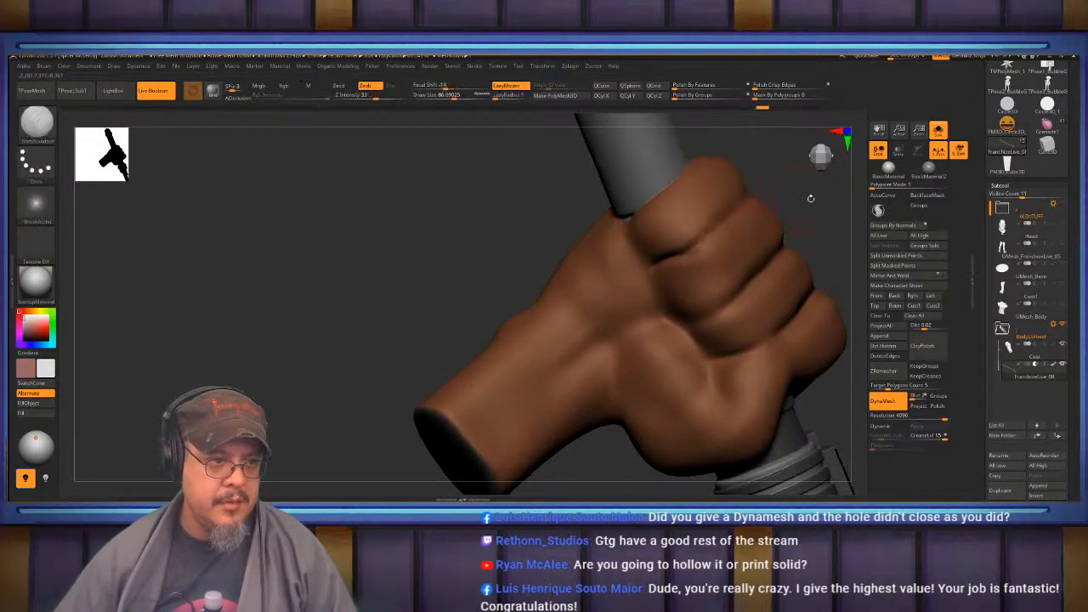
# Deepen the finger and palm creases on the front and knuckle sides of the fist with DamStandard.
pyautogui.moveTo(810, 198); pyautogui.dragTo(637, 255)
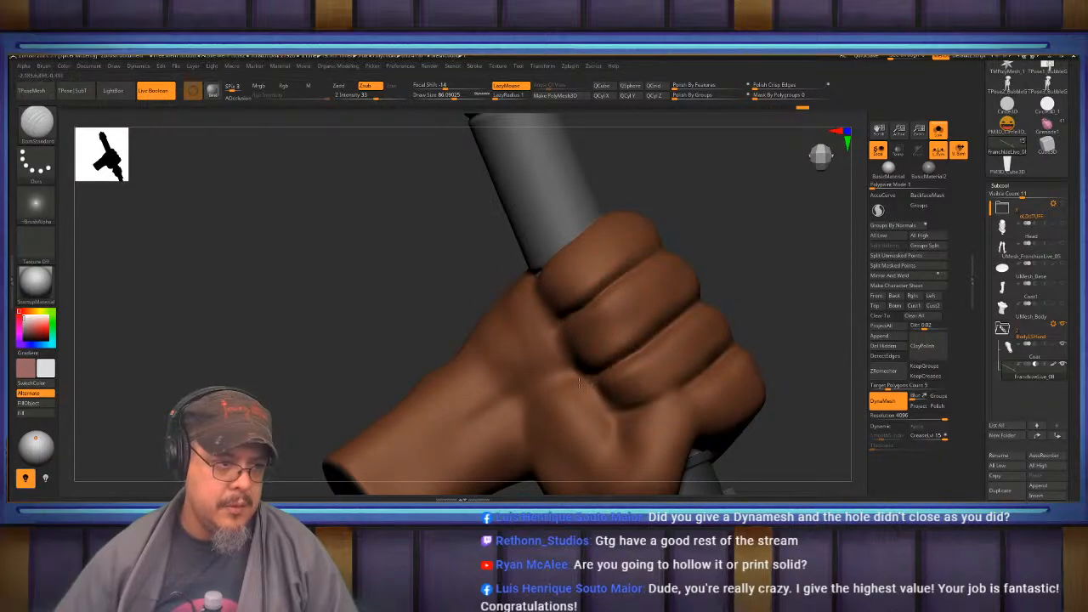
pyautogui.moveTo(779, 326); pyautogui.dragTo(695, 315)
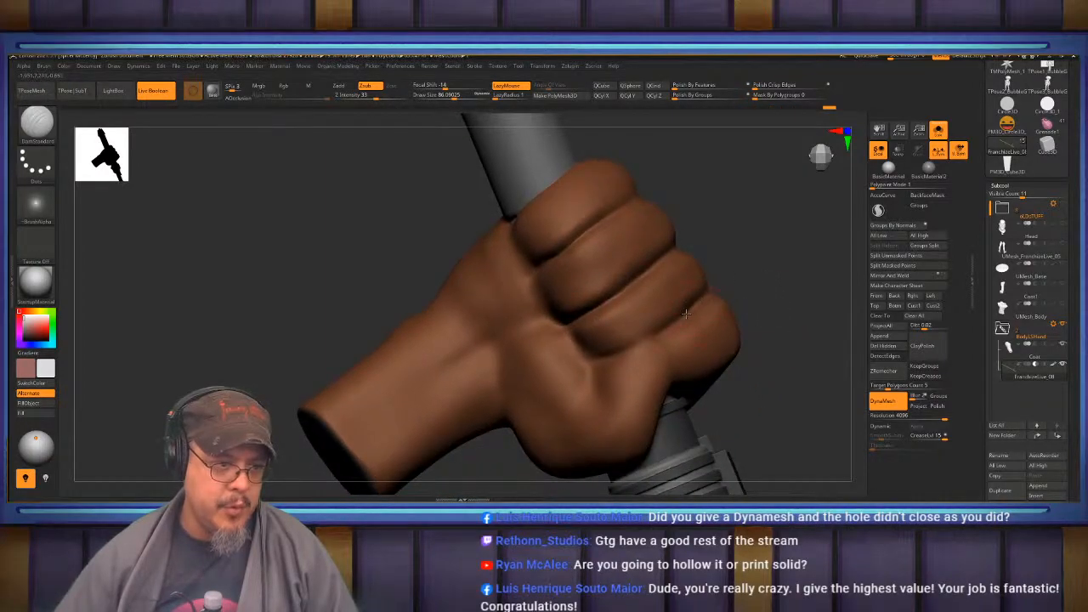
pyautogui.moveTo(663, 342); pyautogui.dragTo(719, 304)
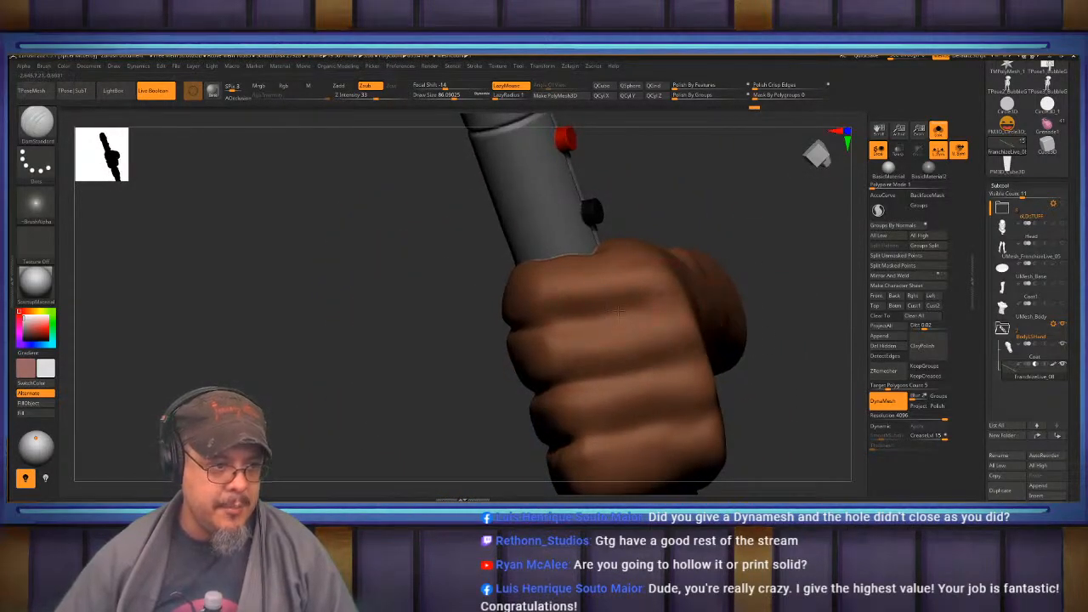
pyautogui.moveTo(561, 325); pyautogui.dragTo(540, 304)
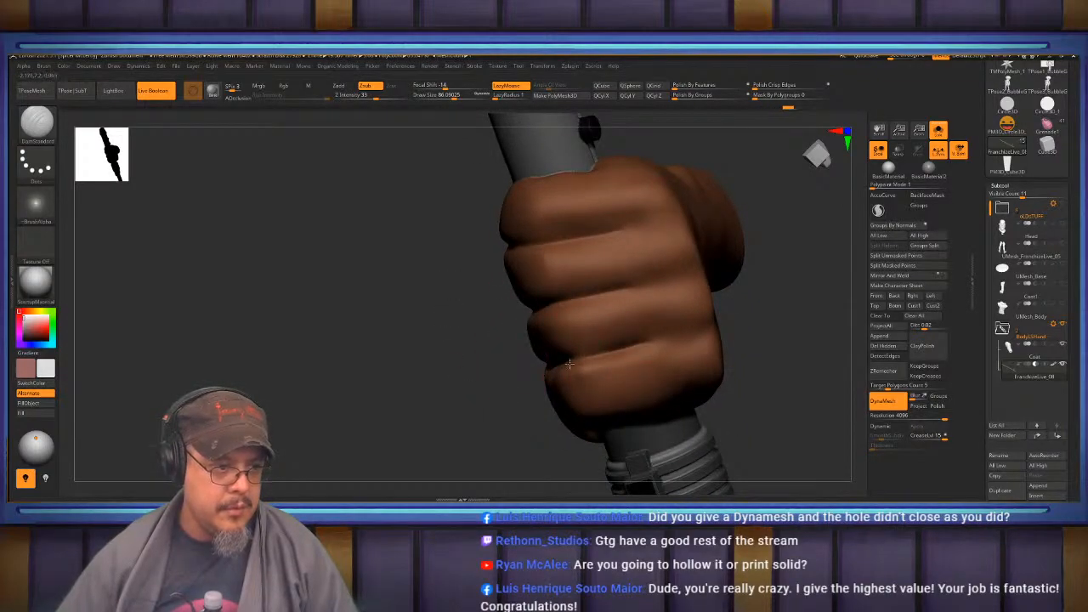
pyautogui.press('shift')
# Adjust the shape of the gripping fingers using the Move brush at Draw Size about 110.
pyautogui.moveTo(776, 270)
pyautogui.mouseDown()
pyautogui.moveTo(731, 323)
pyautogui.moveTo(729, 260)
pyautogui.moveTo(716, 337)
pyautogui.mouseUp()
pyautogui.press('b')
pyautogui.press('m')
pyautogui.press('v')
pyautogui.press('s')
pyautogui.click(603, 295)
pyautogui.moveTo(733, 320); pyautogui.dragTo(753, 349)
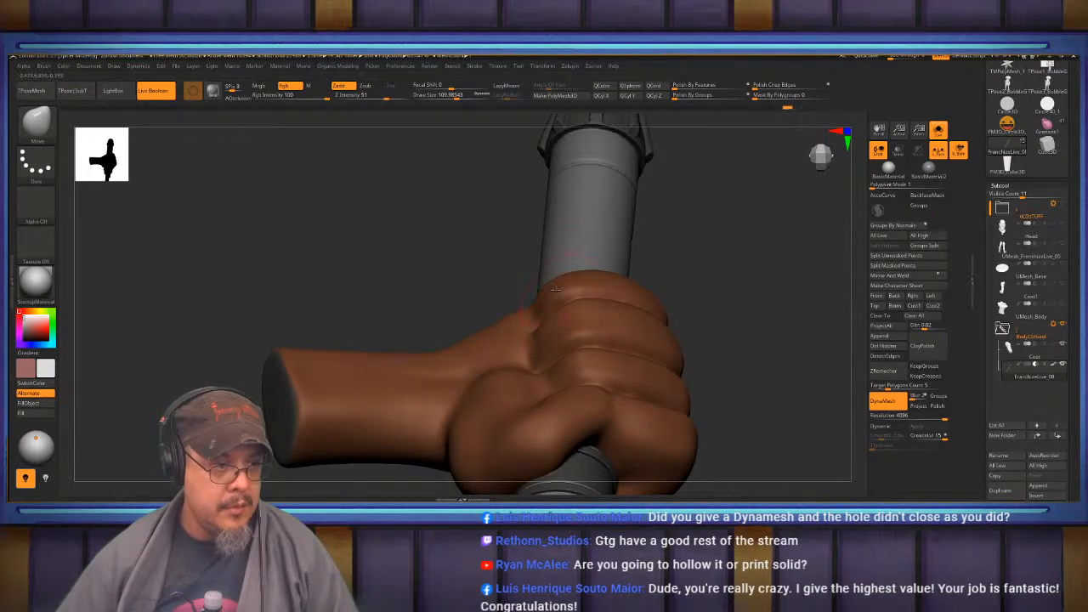
pyautogui.moveTo(716, 274)
pyautogui.mouseDown()
pyautogui.moveTo(718, 333)
pyautogui.moveTo(740, 275)
pyautogui.moveTo(752, 327)
pyautogui.mouseUp()
pyautogui.moveTo(550, 361); pyautogui.dragTo(539, 359)
pyautogui.moveTo(521, 357); pyautogui.dragTo(555, 351, button='right')
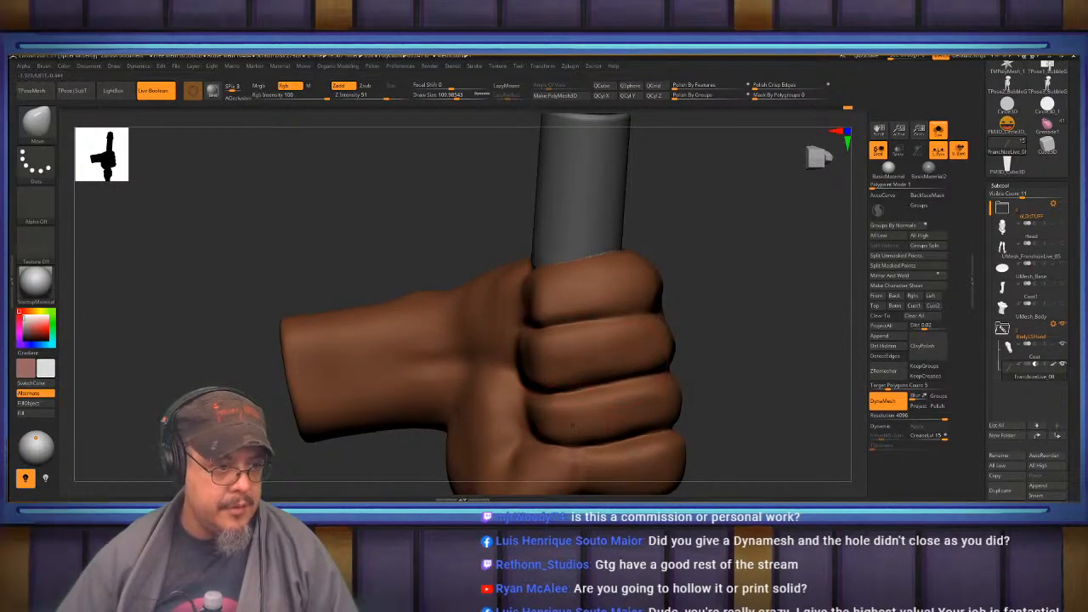
# Examine the whole hand with its sword, and check how the wrist sits inside the coat sleeve's opening.
pyautogui.moveTo(563, 306); pyautogui.dragTo(676, 384, button='right')
pyautogui.moveTo(742, 346); pyautogui.dragTo(742, 305, button='right')
pyautogui.press('f')
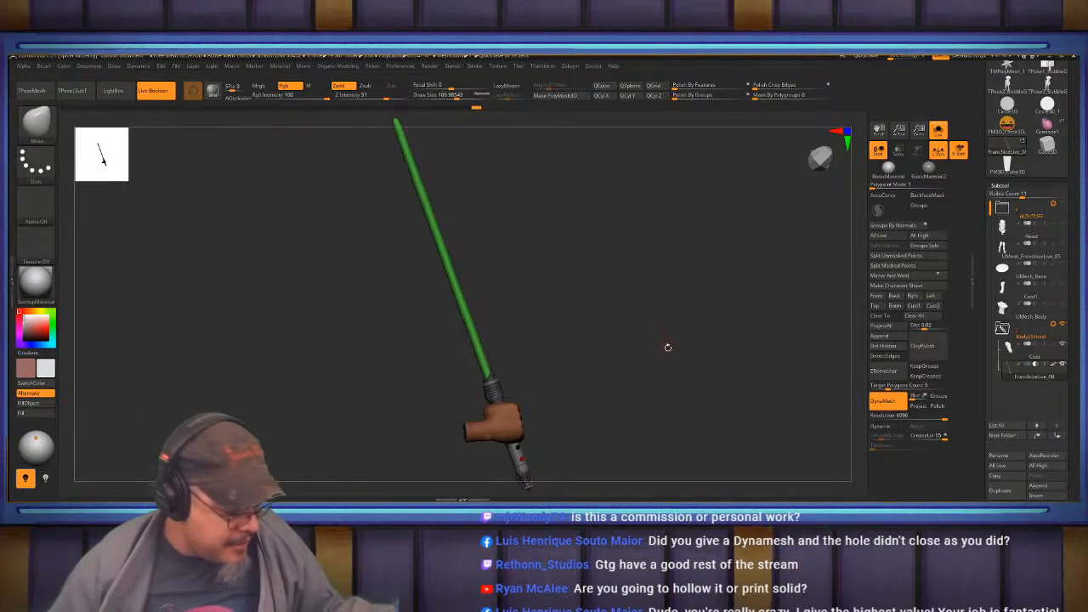
pyautogui.moveTo(617, 383); pyautogui.dragTo(701, 356)
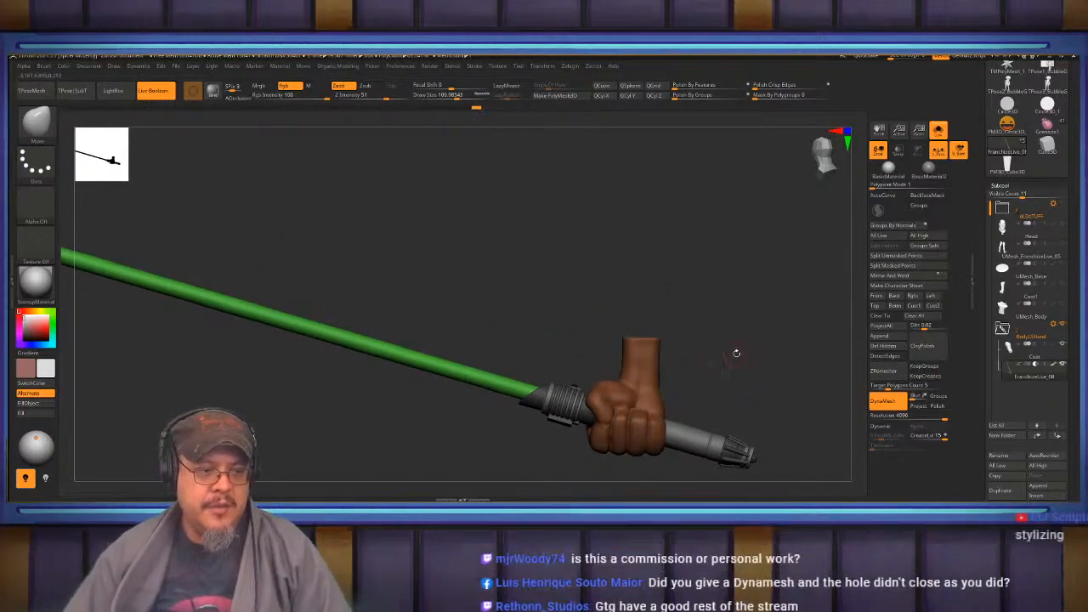
pyautogui.press('ctrl')
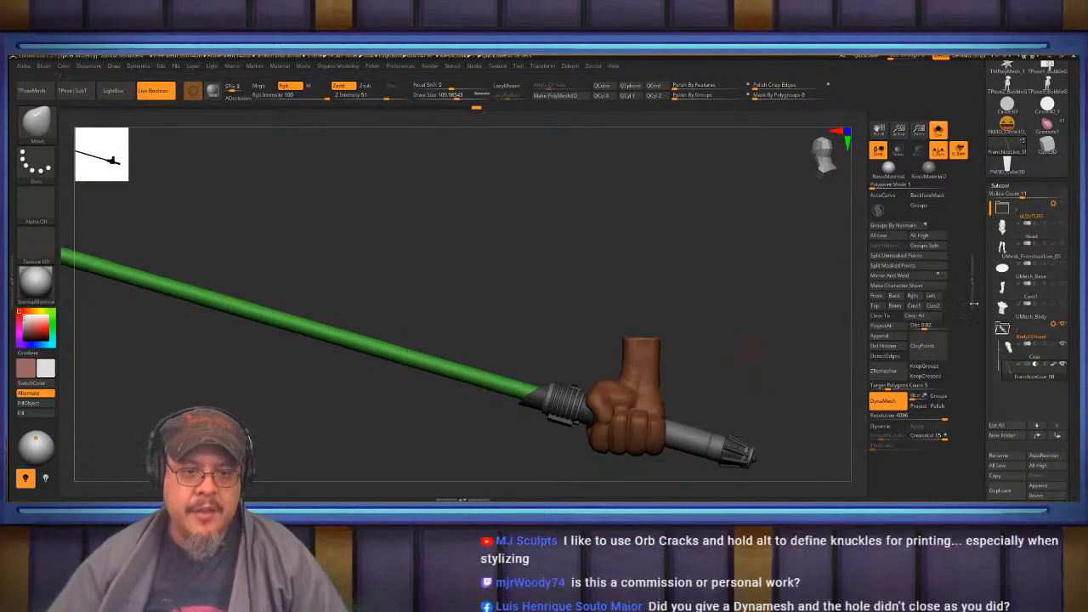
pyautogui.click(1046, 357)
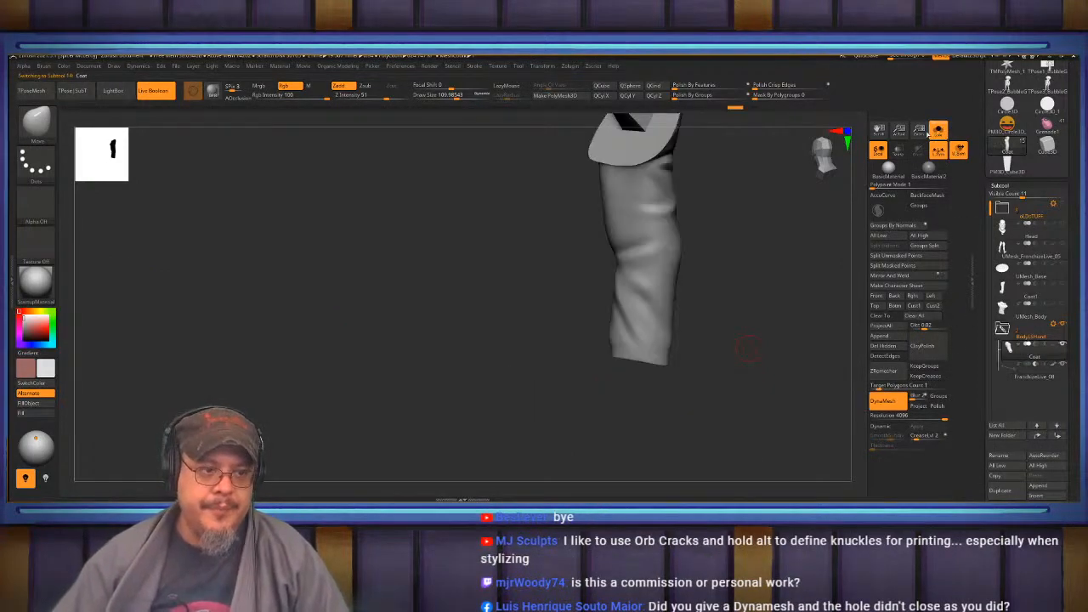
pyautogui.moveTo(741, 360); pyautogui.dragTo(549, 322)
pyautogui.scroll(10, 551, 319)
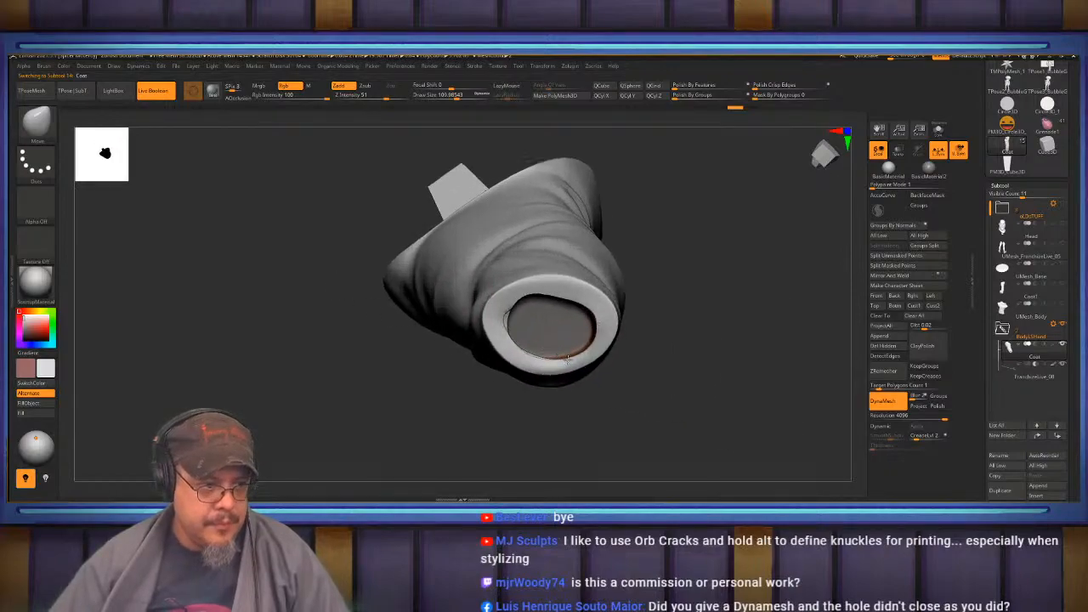
pyautogui.moveTo(559, 317); pyautogui.dragTo(587, 272, button='right')
pyautogui.moveTo(733, 271); pyautogui.dragTo(732, 340)
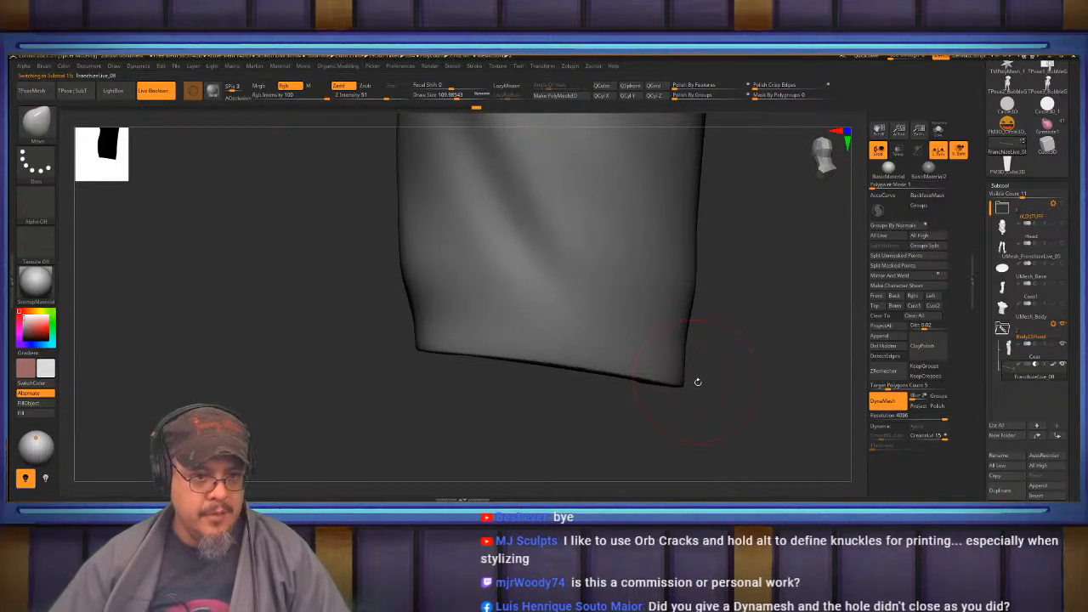
# Mask the wrist portion hidden inside the coat sleeve with the MaskLasso brush and isolate the sword hand.
pyautogui.press('ctrl')
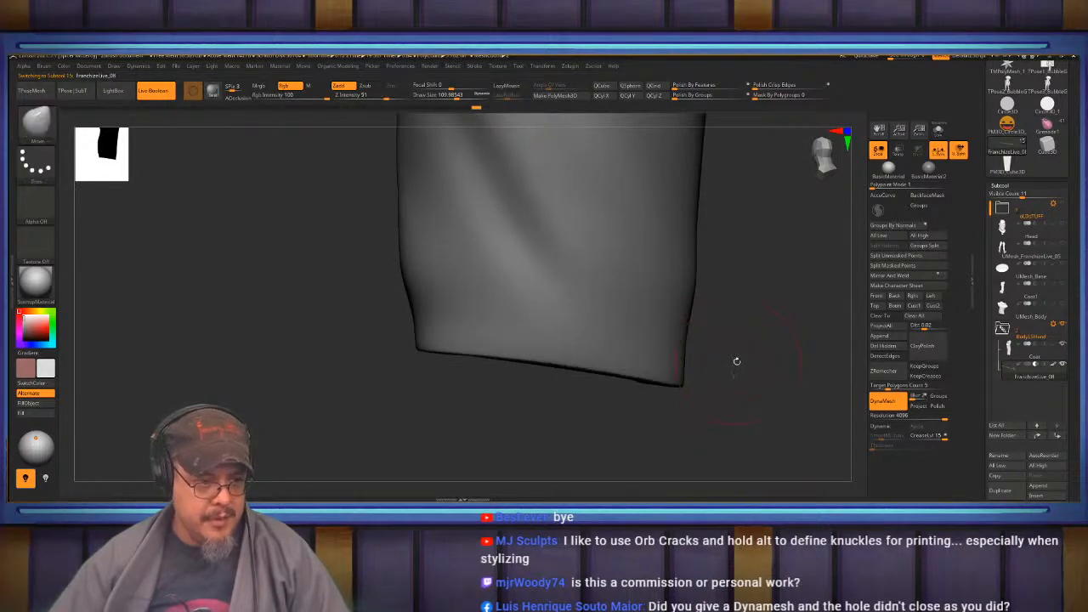
pyautogui.press('b')
pyautogui.press('m')
pyautogui.press('l')
pyautogui.press('ctrl')
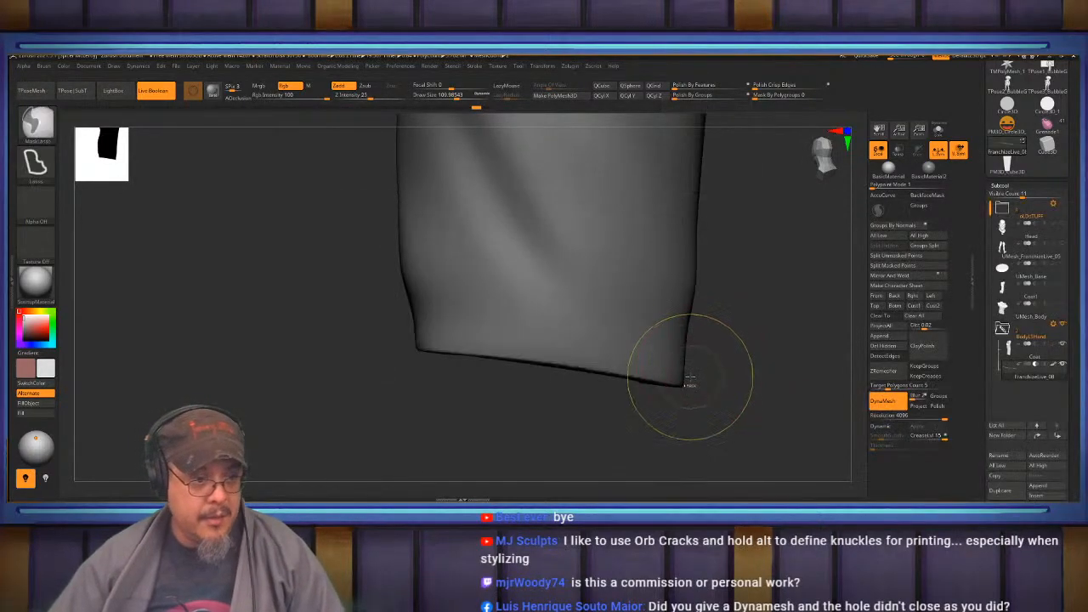
pyautogui.moveTo(434, 355)
pyautogui.keyDown('ctrl'); pyautogui.mouseDown()
pyautogui.moveTo(308, 217)
pyautogui.moveTo(827, 165)
pyautogui.moveTo(649, 440)
pyautogui.mouseUp(); pyautogui.keyUp('ctrl')
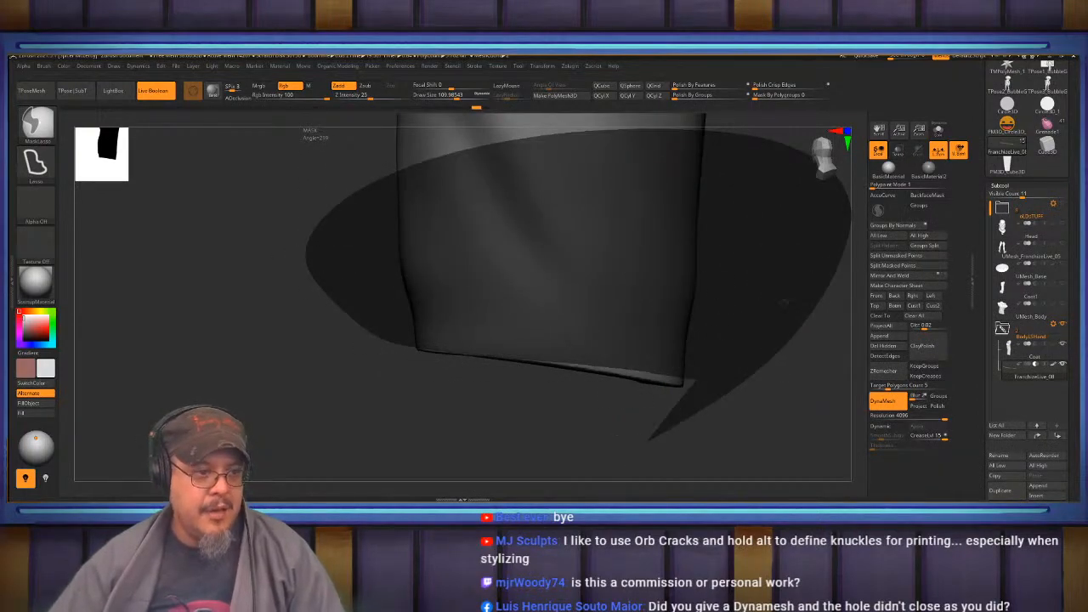
pyautogui.click(939, 130)
pyautogui.moveTo(725, 277); pyautogui.dragTo(781, 293)
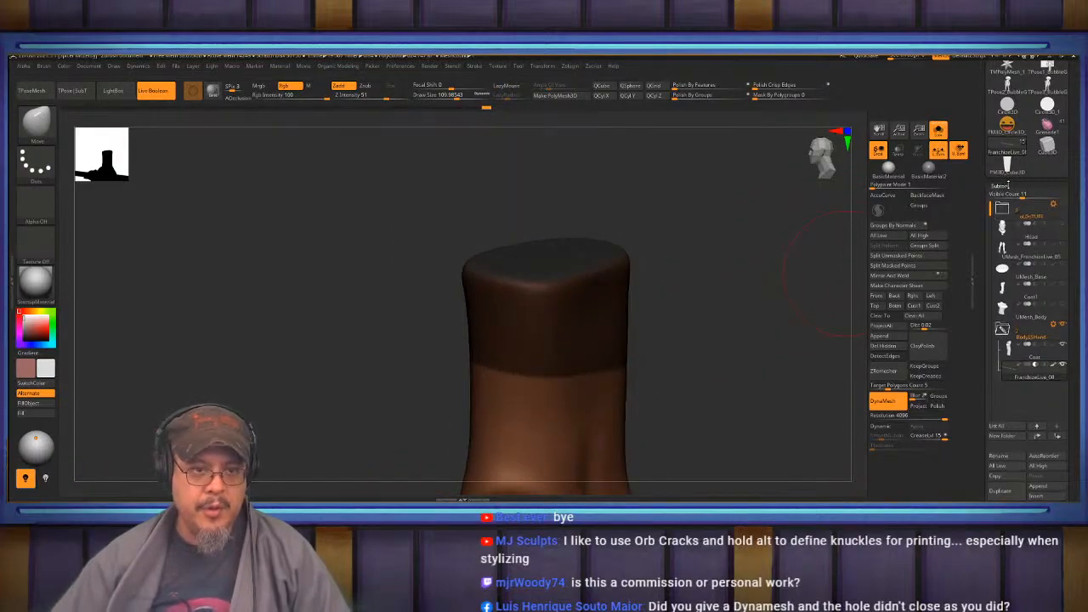
# Blur the wrist mask's edge into a soft gradient and invert it so only the wrist end is editable.
pyautogui.click(1009, 185)
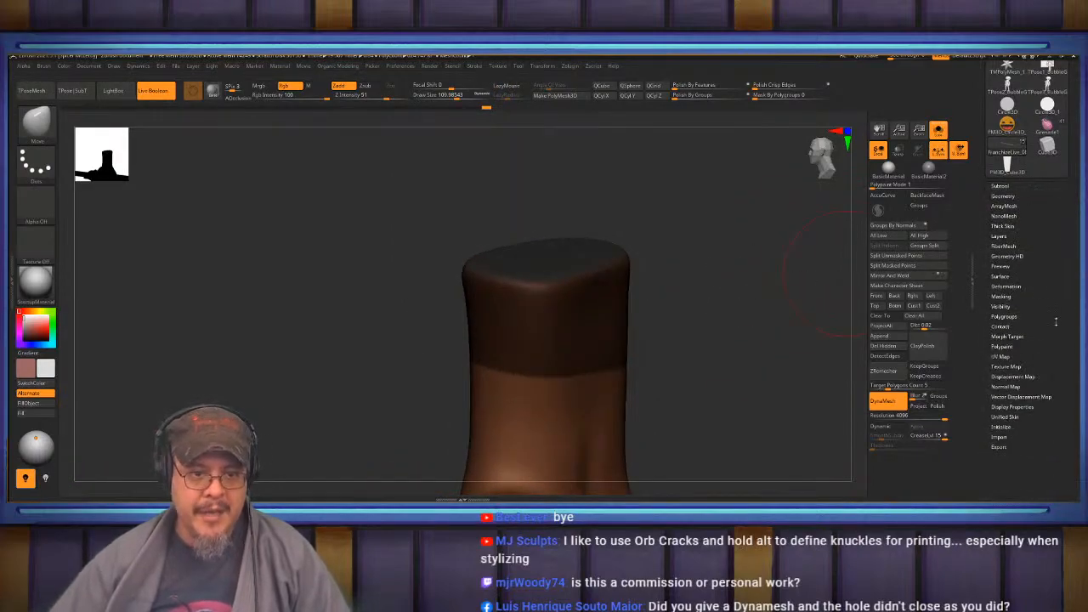
pyautogui.click(1003, 295)
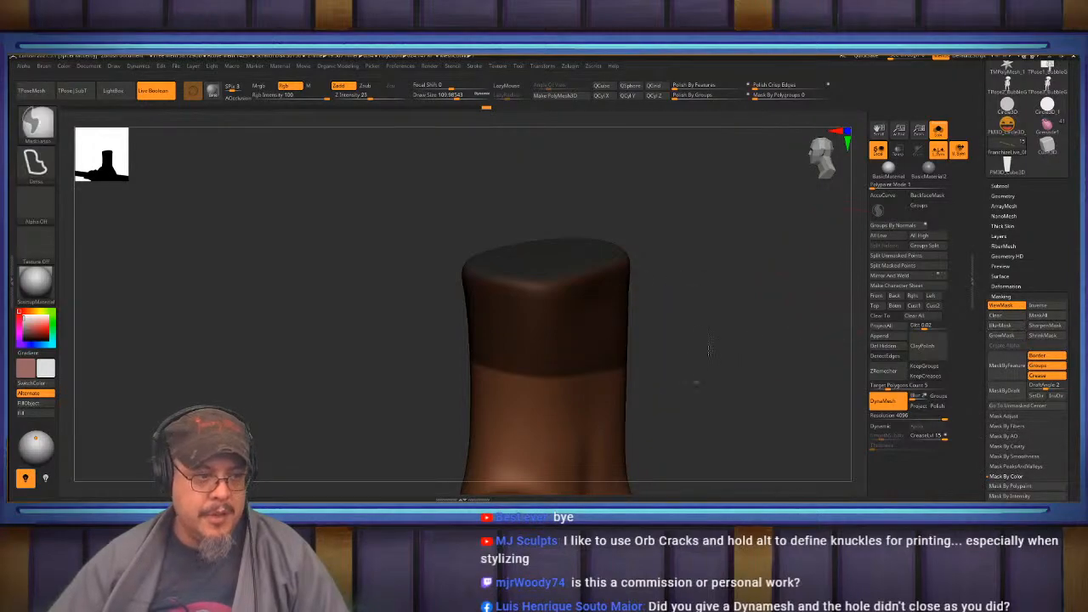
pyautogui.click(1036, 305)
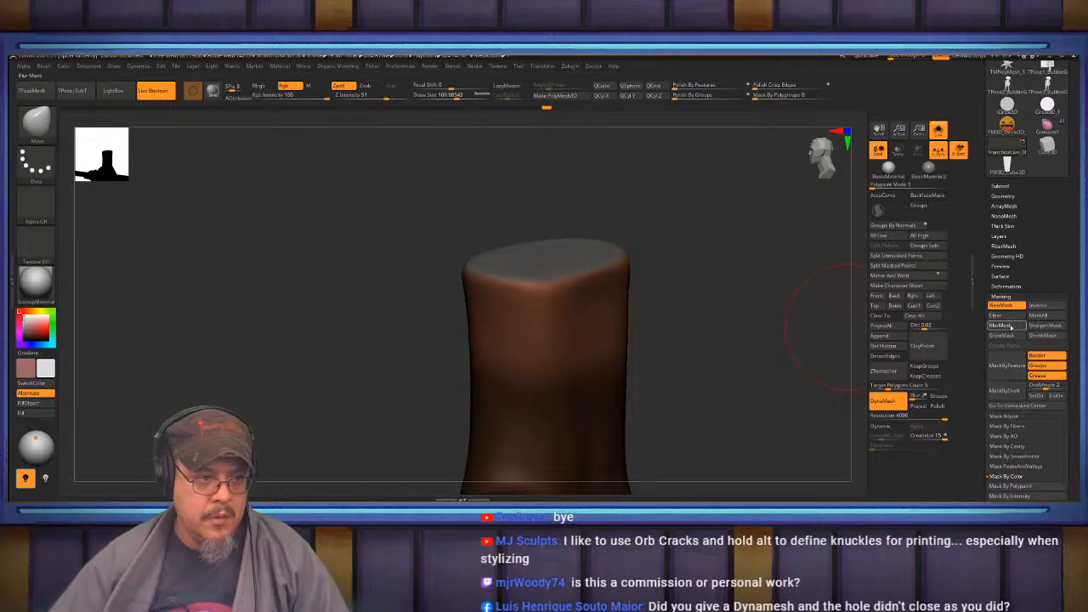
pyautogui.keyDown('ctrl'); pyautogui.click(801, 340); pyautogui.keyUp('ctrl')
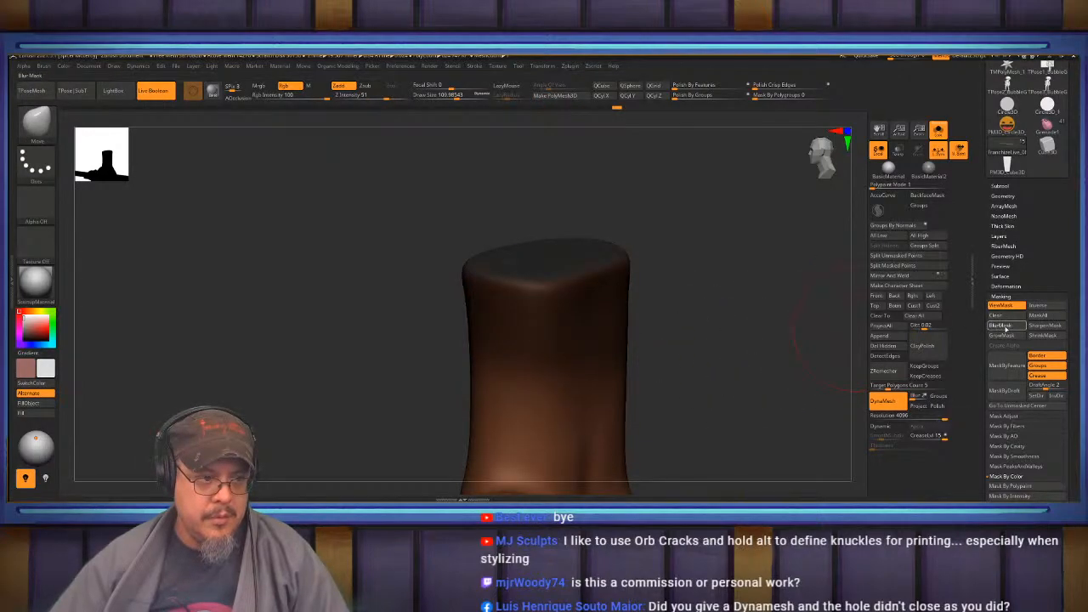
pyautogui.keyDown('ctrl'); pyautogui.click(724, 352); pyautogui.keyUp('ctrl')
# Try to shrink the unmasked wrist end by scaling it uniformly with the Transpose gizmo.
pyautogui.press('w')
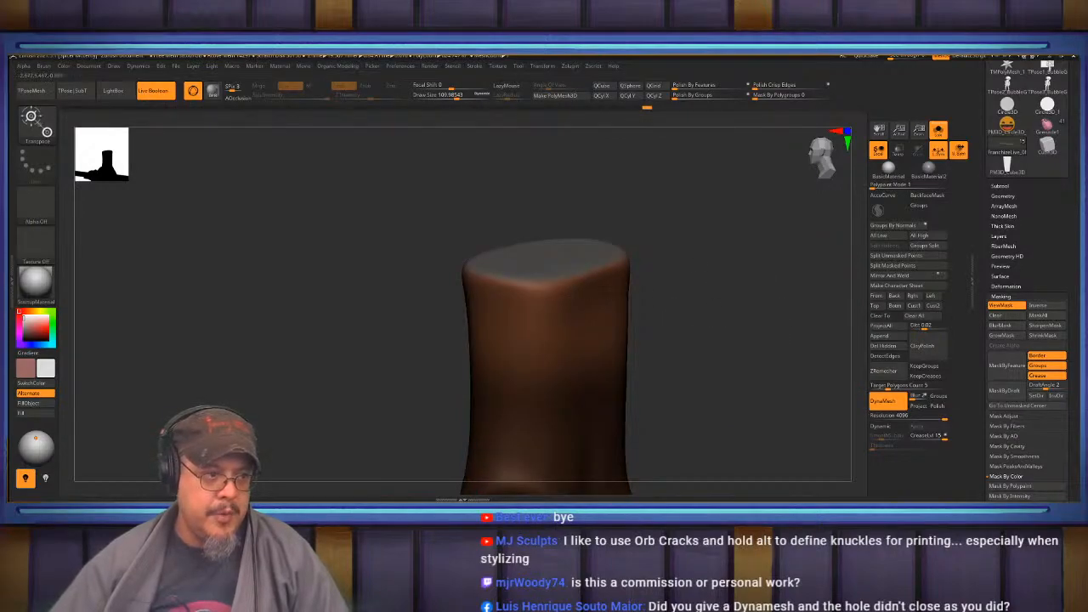
pyautogui.keyDown('alt'); pyautogui.moveTo(724, 303); pyautogui.dragTo(618, 212); pyautogui.keyUp('alt')
pyautogui.click(579, 349)
pyautogui.moveTo(663, 293); pyautogui.dragTo(698, 379)
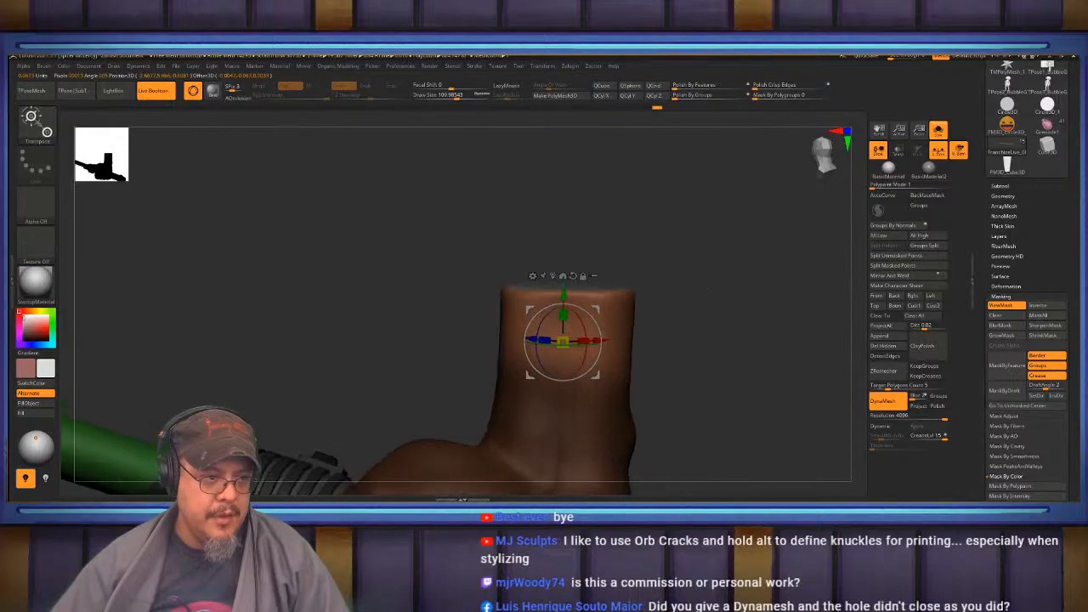
pyautogui.moveTo(563, 341); pyautogui.dragTo(562, 342)
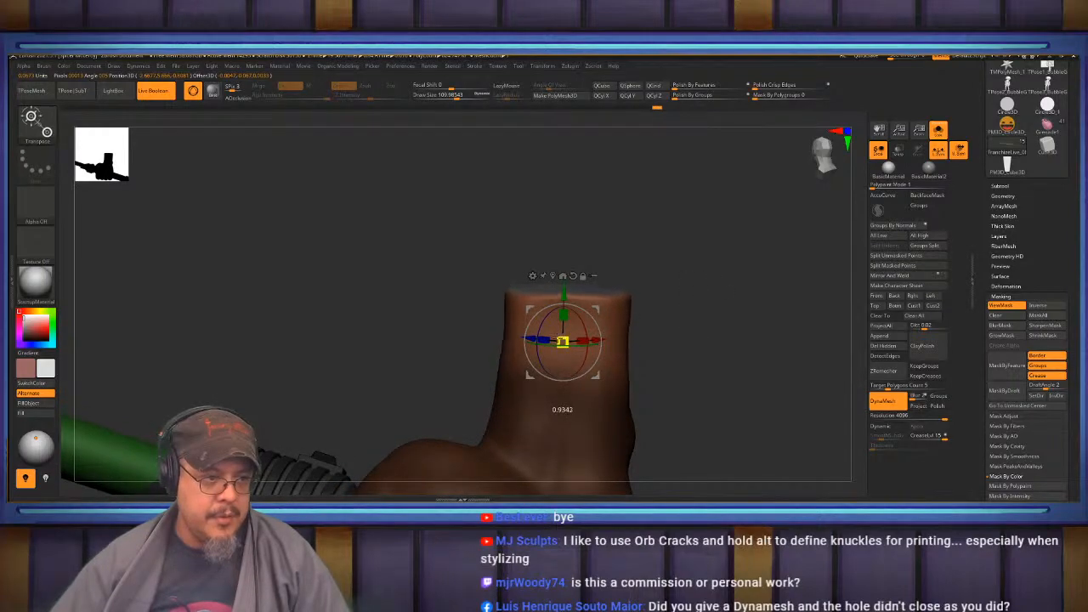
pyautogui.moveTo(563, 341); pyautogui.dragTo(563, 341)
pyautogui.press('q')
pyautogui.moveTo(646, 306); pyautogui.dragTo(583, 309)
pyautogui.moveTo(674, 314)
pyautogui.mouseDown()
pyautogui.moveTo(642, 309)
pyautogui.moveTo(641, 357)
pyautogui.mouseUp()
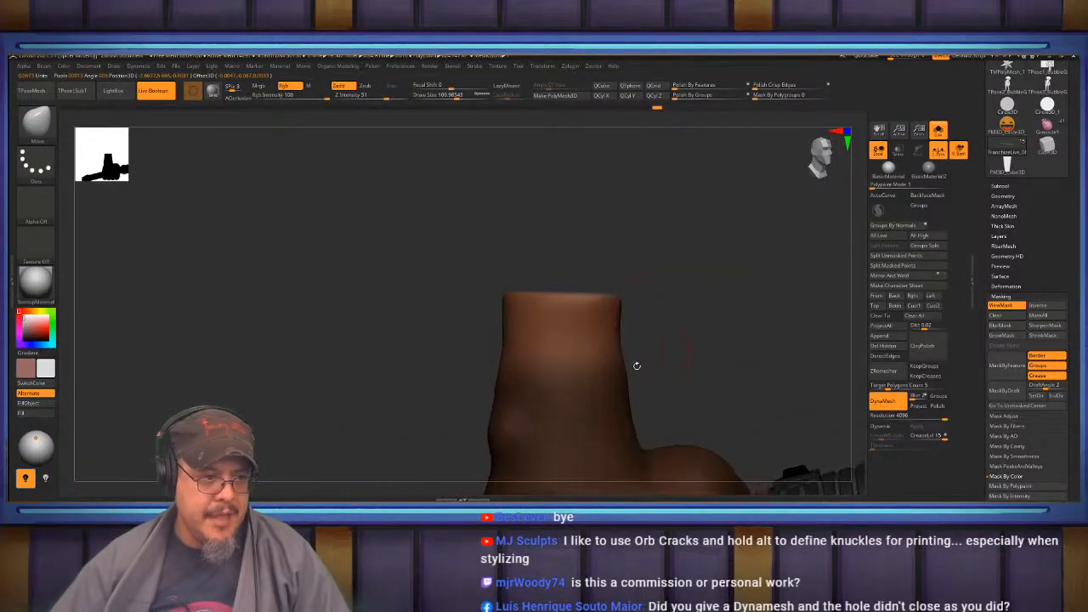
pyautogui.keyDown('ctrl'); pyautogui.moveTo(683, 294); pyautogui.dragTo(675, 295, button='right'); pyautogui.keyUp('ctrl')
# Try to narrow the unmasked wrist end with the Taper deformer.
pyautogui.press('w')
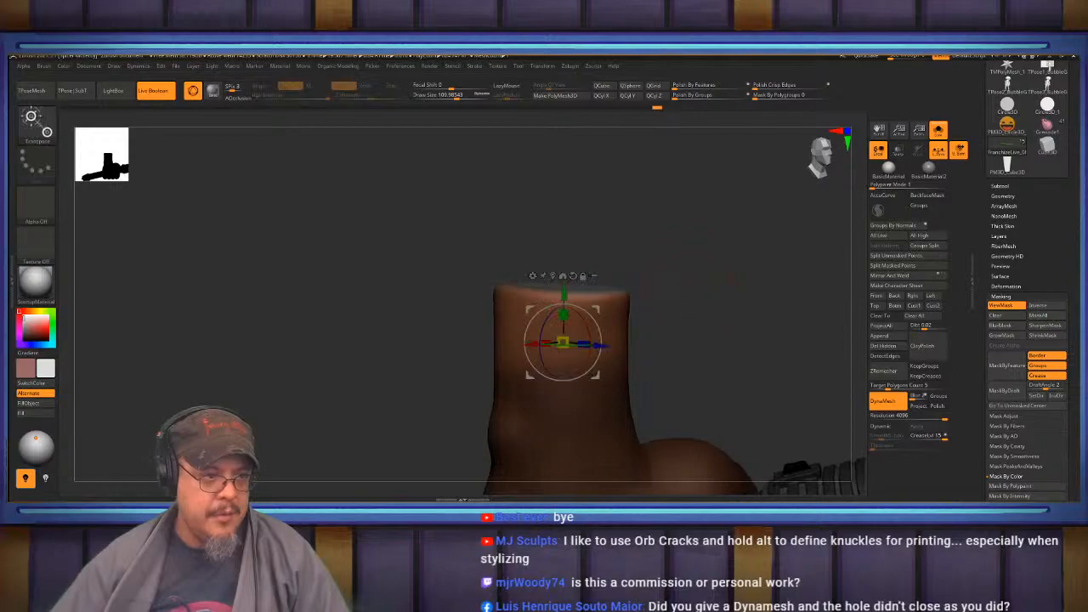
pyautogui.click(533, 276)
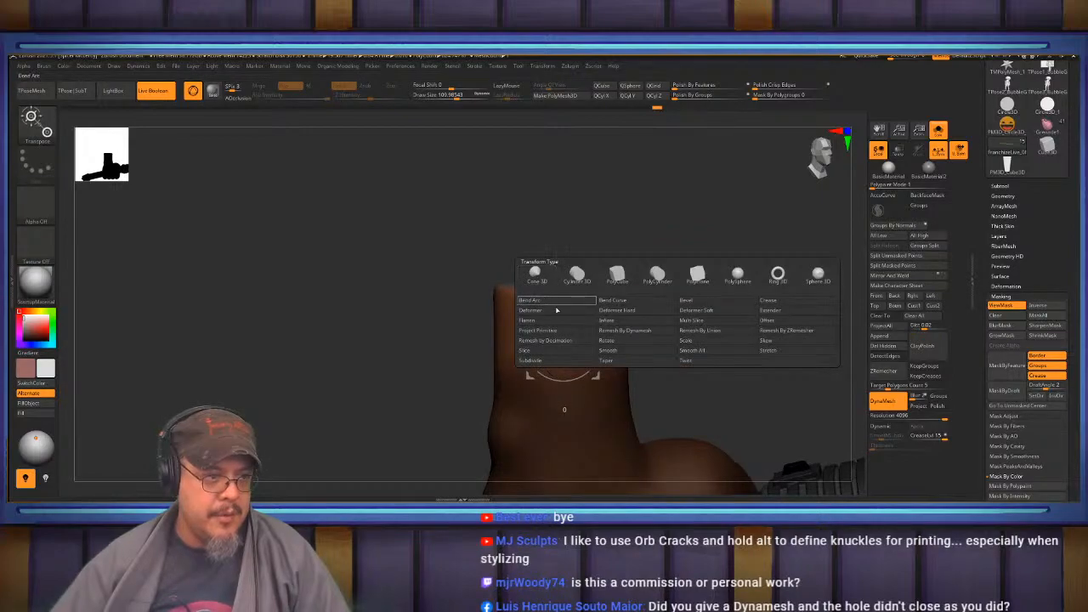
pyautogui.click(613, 362)
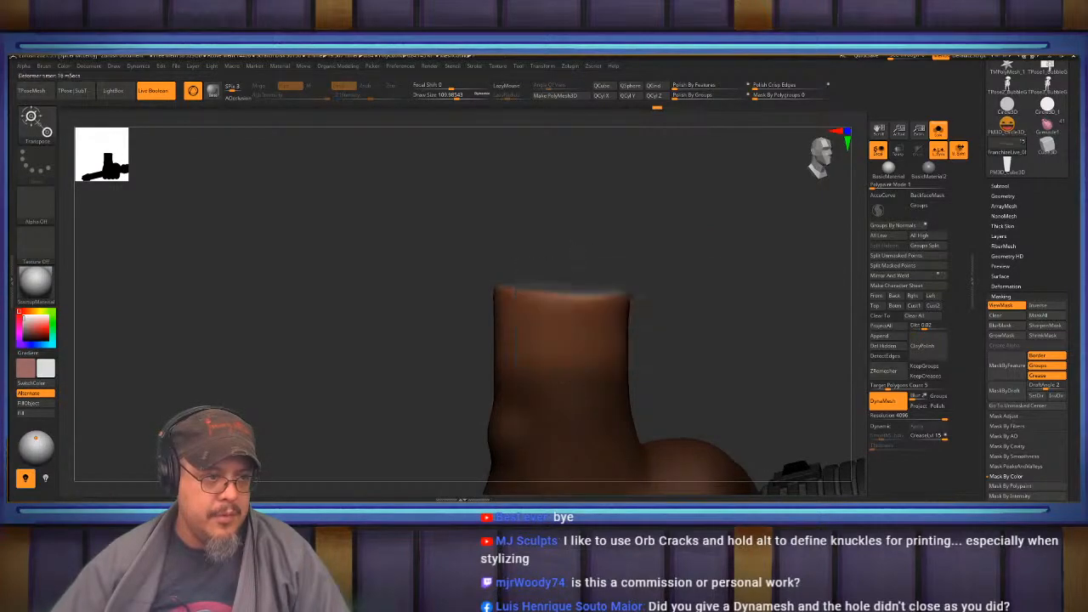
pyautogui.press('f')
pyautogui.moveTo(553, 294); pyautogui.dragTo(684, 256)
pyautogui.moveTo(593, 316); pyautogui.dragTo(579, 343)
pyautogui.press('q')
# Move the gizmo to the wrist's end, scale the unmasked area to about 0.79 and clear the mask.
pyautogui.press('w')
pyautogui.moveTo(467, 331); pyautogui.dragTo(619, 359)
pyautogui.moveTo(633, 276)
pyautogui.mouseDown()
pyautogui.moveTo(629, 296)
pyautogui.moveTo(614, 275)
pyautogui.mouseUp()
pyautogui.keyDown('alt'); pyautogui.moveTo(508, 301); pyautogui.dragTo(508, 247); pyautogui.keyUp('alt')
pyautogui.moveTo(613, 250); pyautogui.dragTo(551, 256)
pyautogui.moveTo(511, 293); pyautogui.dragTo(499, 288)
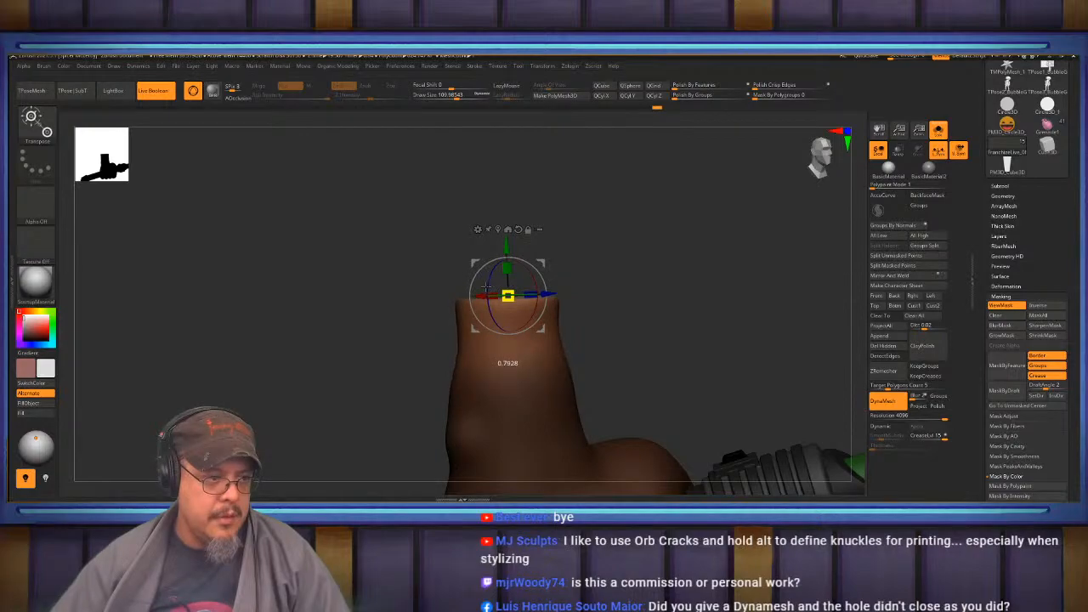
pyautogui.press('q')
pyautogui.moveTo(626, 292); pyautogui.dragTo(599, 326)
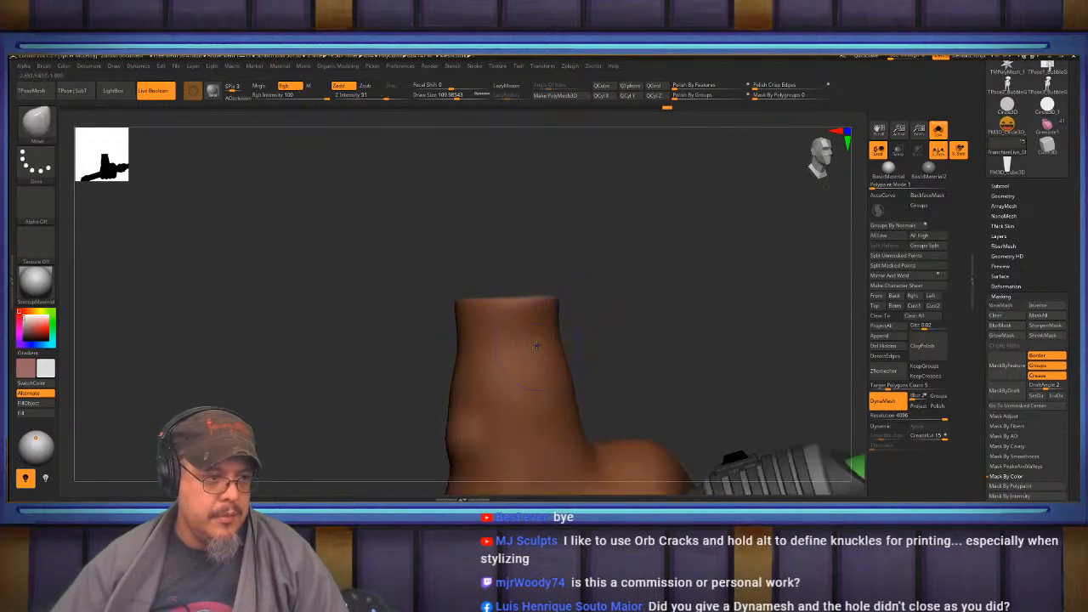
# Smooth the tapered wrist from all sides with the Smooth Stronger brush.
pyautogui.press('shift')
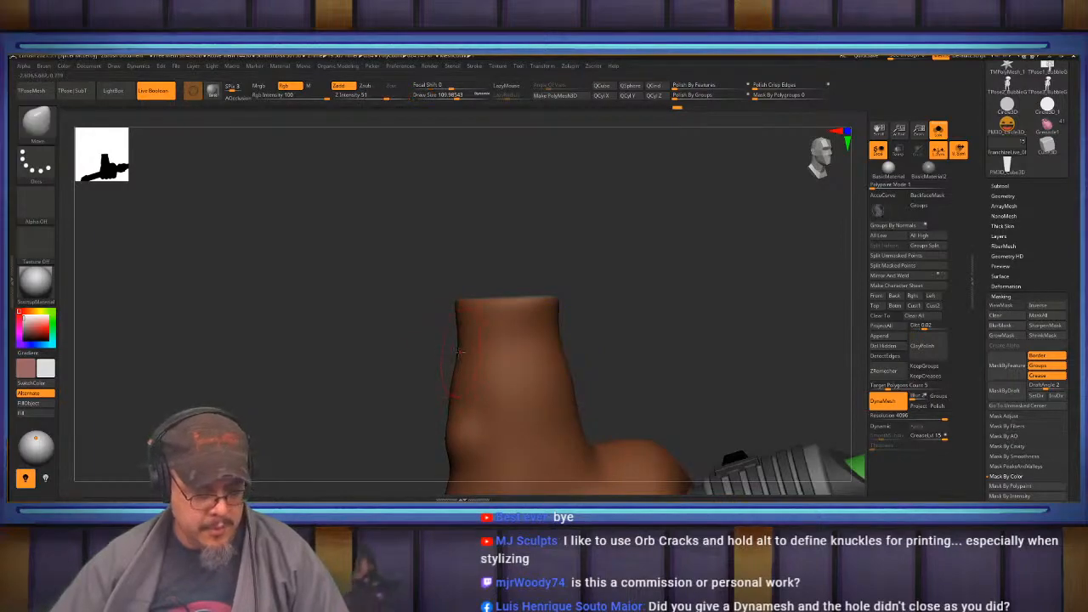
pyautogui.moveTo(598, 313)
pyautogui.mouseDown()
pyautogui.moveTo(608, 316)
pyautogui.moveTo(555, 337)
pyautogui.mouseUp()
pyautogui.moveTo(625, 332); pyautogui.dragTo(519, 340)
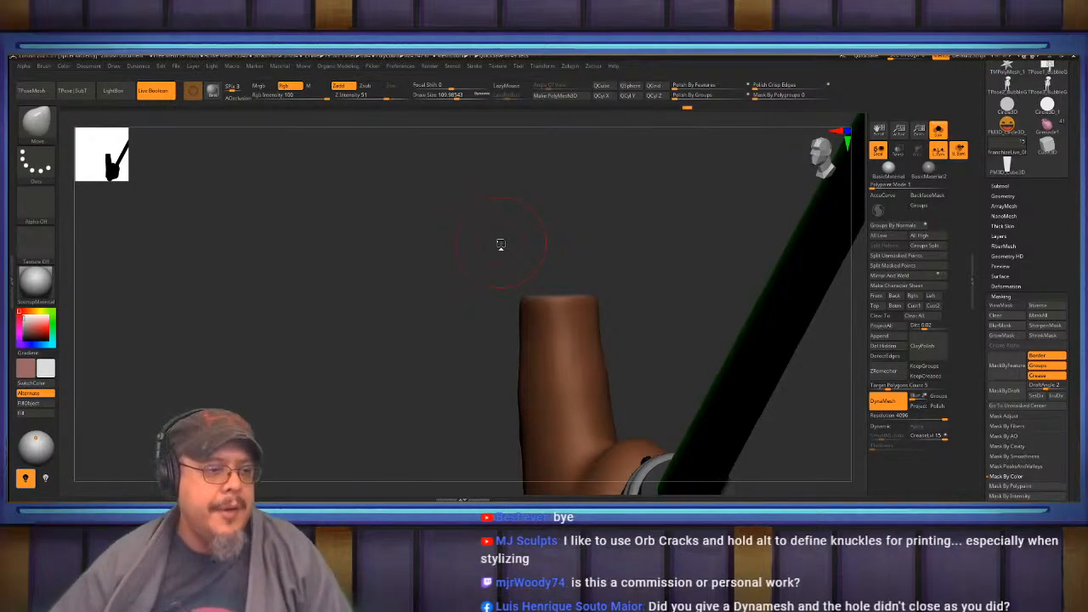
pyautogui.press('shift')
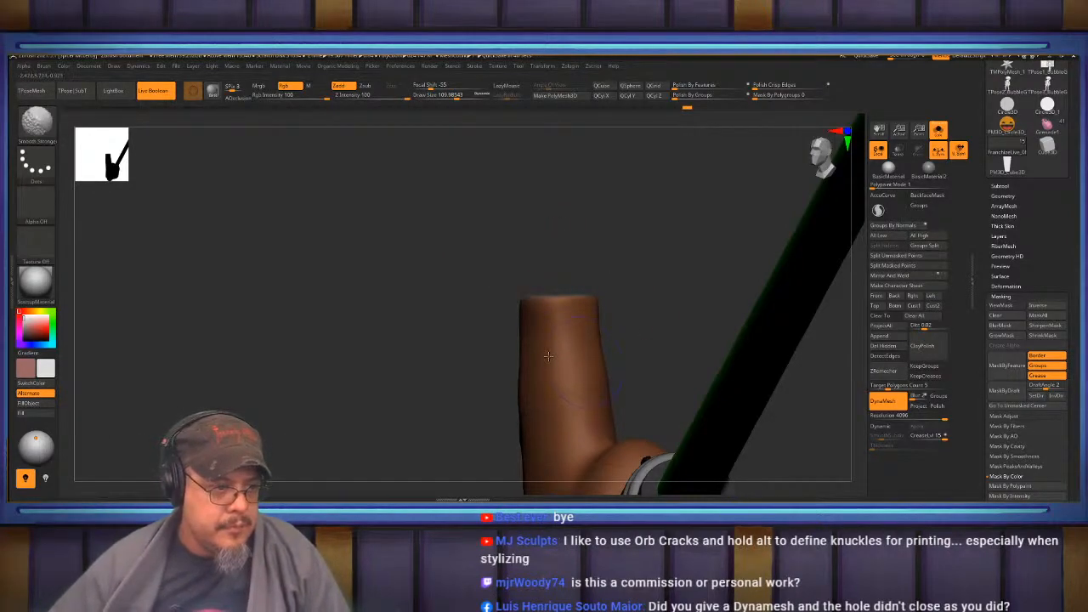
pyautogui.moveTo(519, 390); pyautogui.dragTo(650, 332)
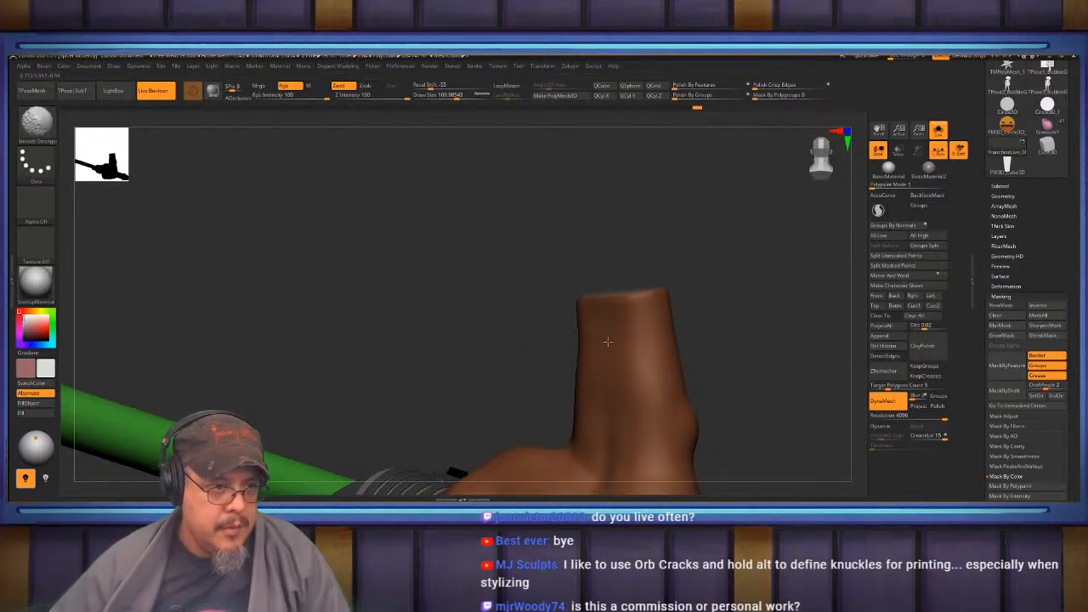
pyautogui.moveTo(510, 355); pyautogui.dragTo(608, 336)
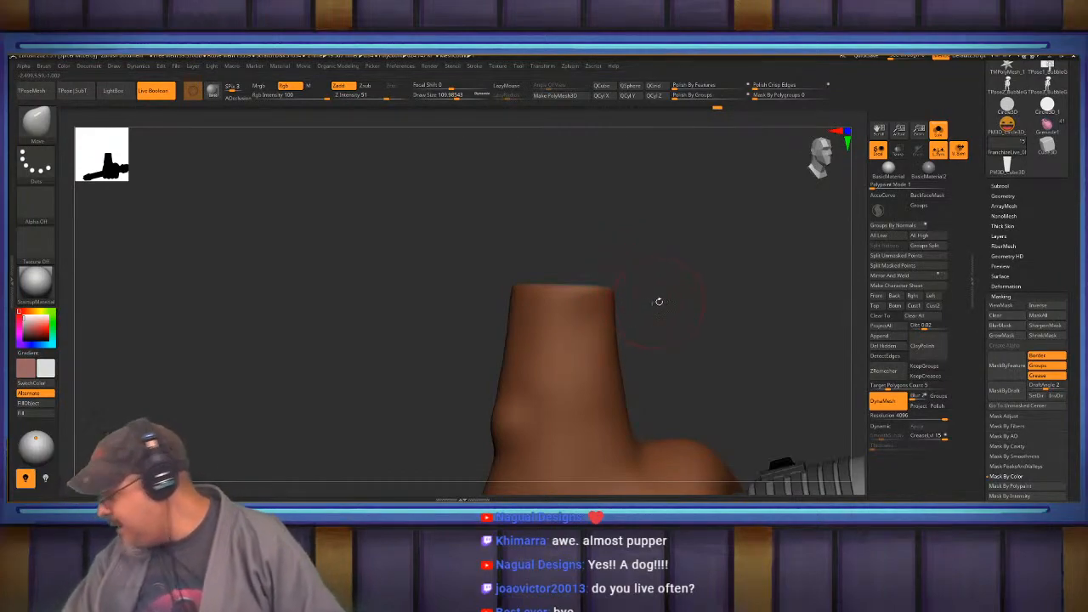
# Refine the wrist's sides with the Move brush at Draw Size about 160, and even out its surface with FormSoft and smoothing.
pyautogui.moveTo(672, 304)
pyautogui.mouseDown()
pyautogui.moveTo(623, 316)
pyautogui.moveTo(702, 316)
pyautogui.moveTo(695, 332)
pyautogui.moveTo(713, 358)
pyautogui.moveTo(695, 365)
pyautogui.moveTo(733, 323)
pyautogui.mouseUp()
pyautogui.press('s')
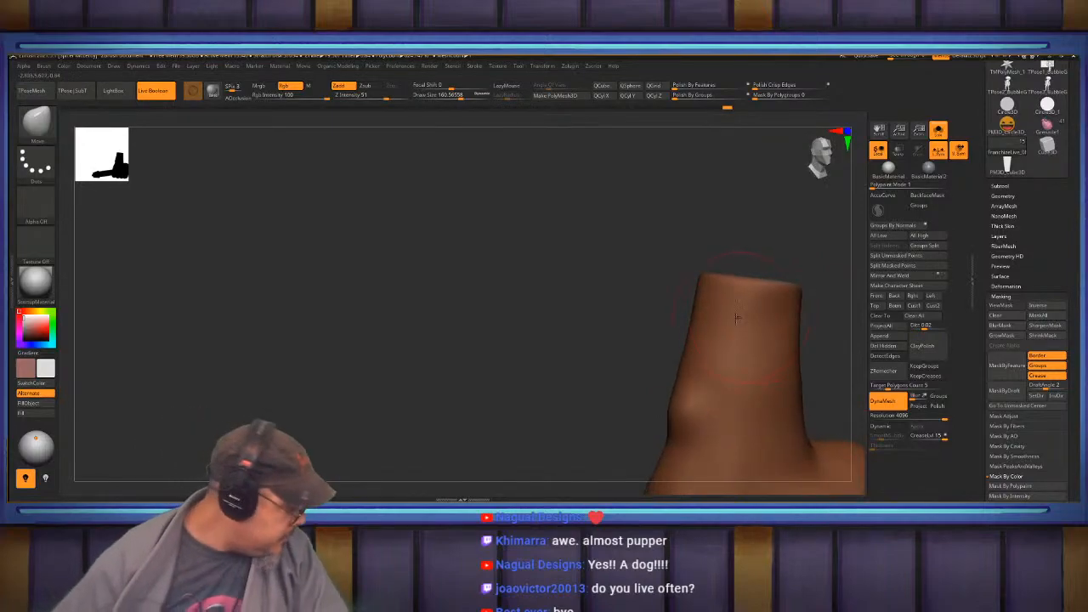
pyautogui.moveTo(808, 311); pyautogui.dragTo(761, 319)
pyautogui.press('b')
pyautogui.click(742, 328)
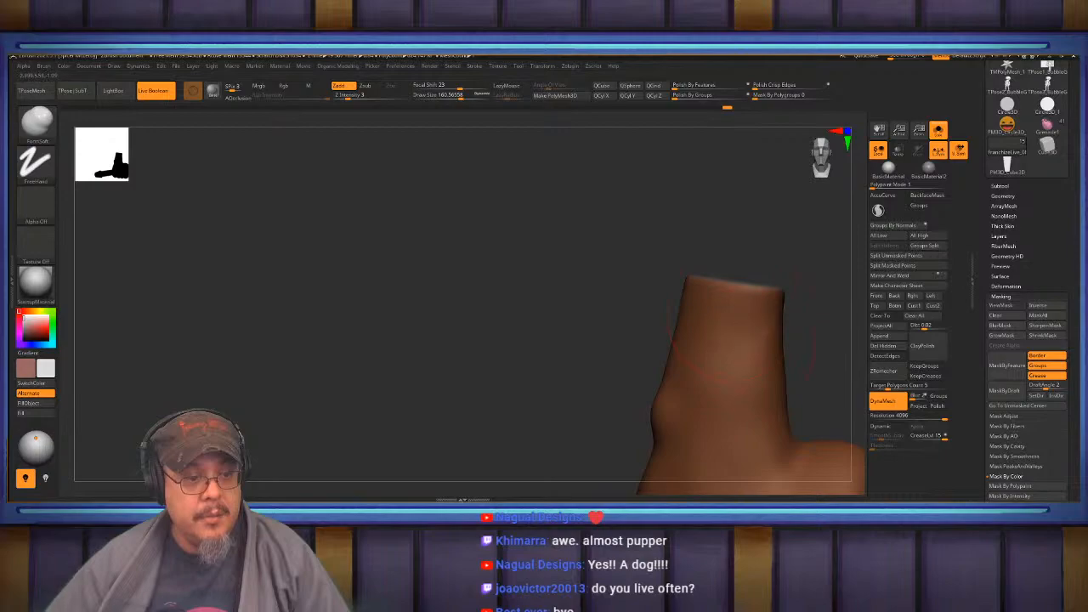
pyautogui.press('shift')
pyautogui.moveTo(646, 308)
pyautogui.mouseDown()
pyautogui.moveTo(593, 319)
pyautogui.moveTo(660, 307)
pyautogui.moveTo(602, 322)
pyautogui.mouseUp()
pyautogui.press('shift')
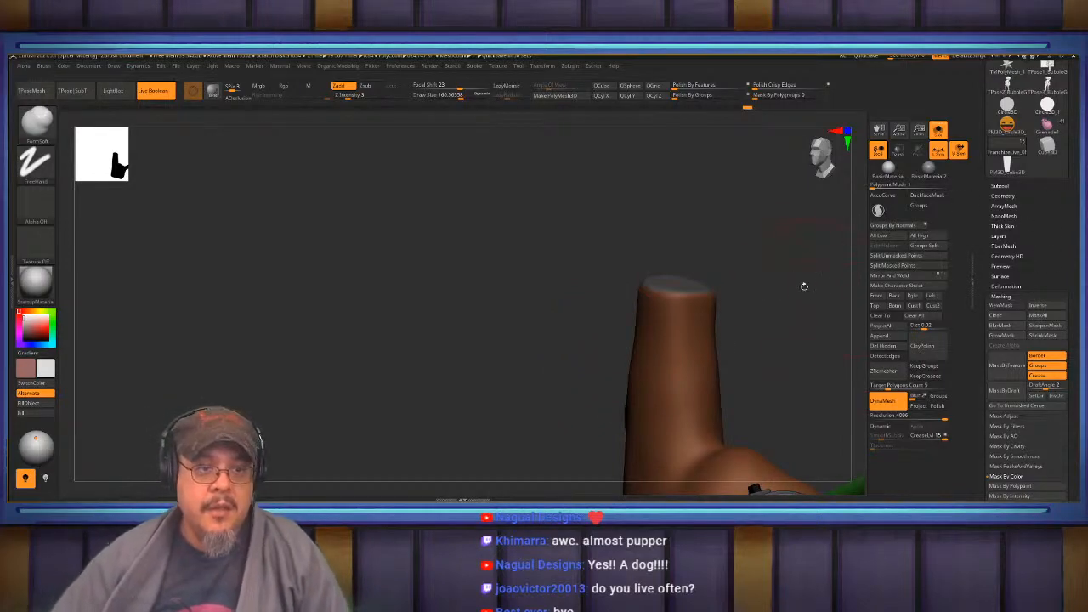
# Show all visible parts again and examine the narrowed wrist's fit inside the coat sleeve's opening.
pyautogui.click(948, 136)
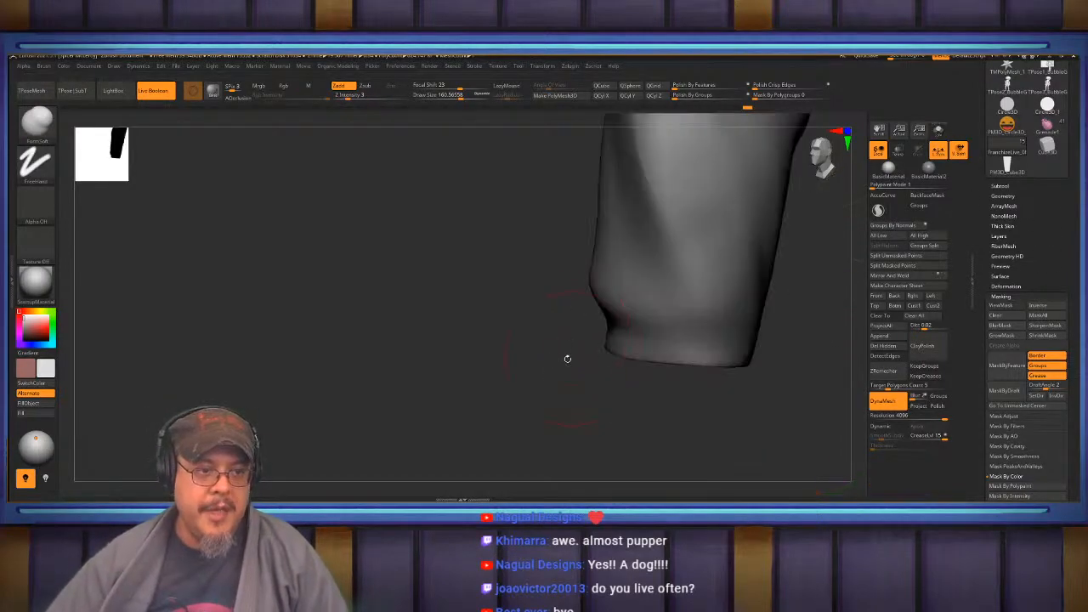
pyautogui.moveTo(688, 442); pyautogui.dragTo(808, 313)
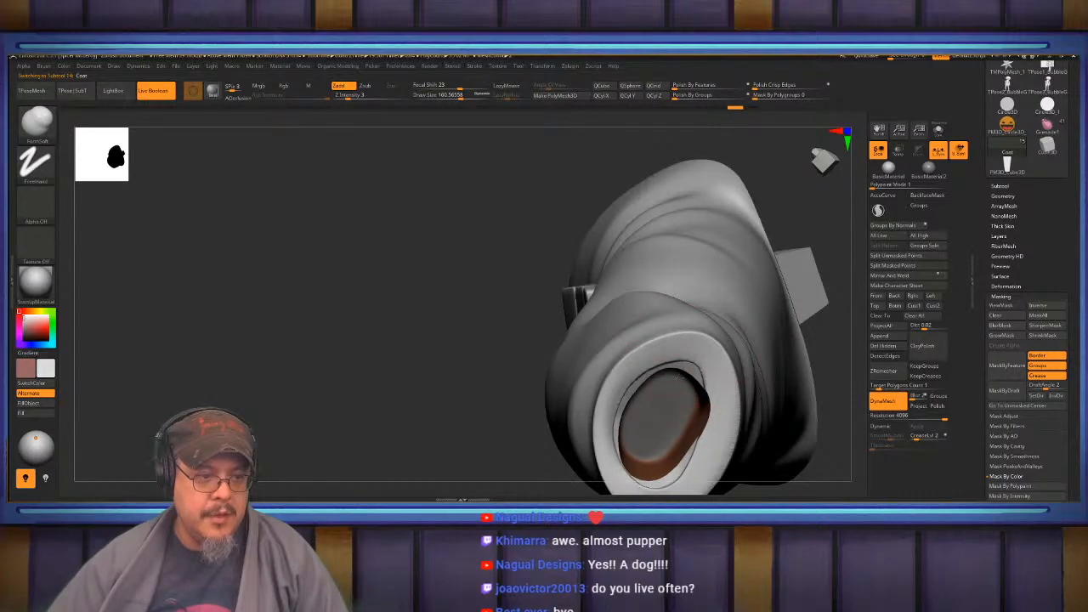
# Select the Move brush and examine the coat sleeve's cuff and wrist opening from below and from the front.
pyautogui.press('b')
pyautogui.press('m')
pyautogui.press('v')
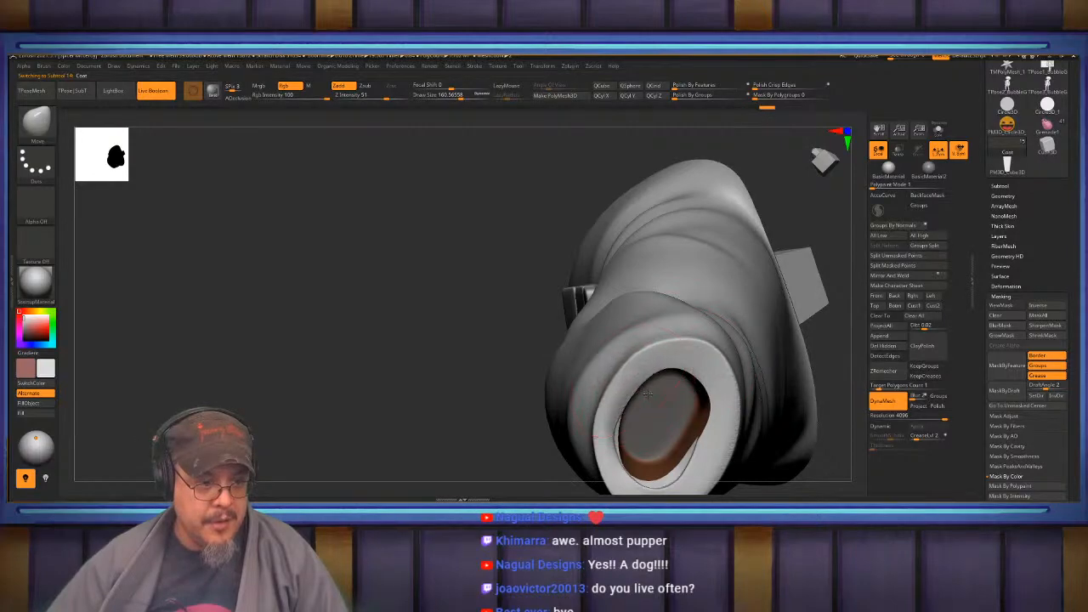
pyautogui.keyDown('alt'); pyautogui.moveTo(627, 403); pyautogui.dragTo(596, 311, button='right'); pyautogui.keyUp('alt')
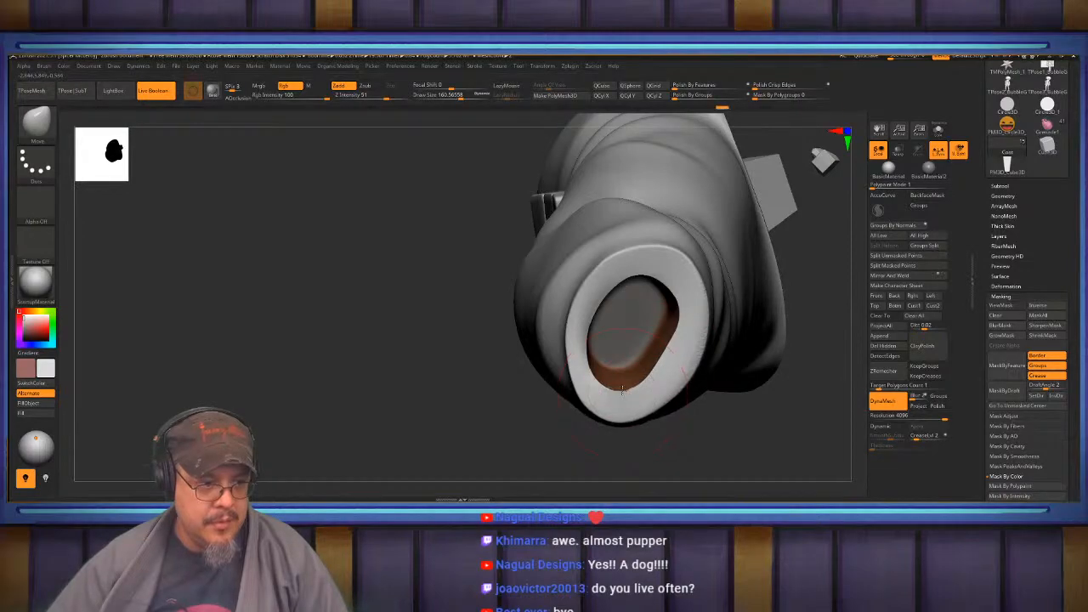
pyautogui.moveTo(685, 328); pyautogui.dragTo(751, 374, button='right')
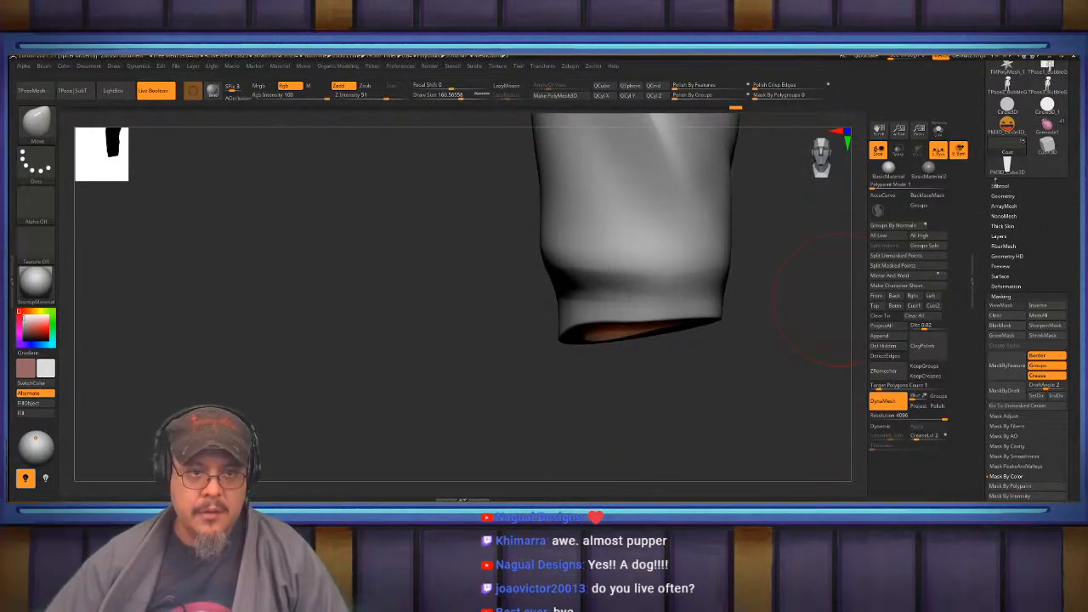
# Save the tool in the ForPrint folder, basing its file name on the existing version 12 file.
pyautogui.click(999, 186)
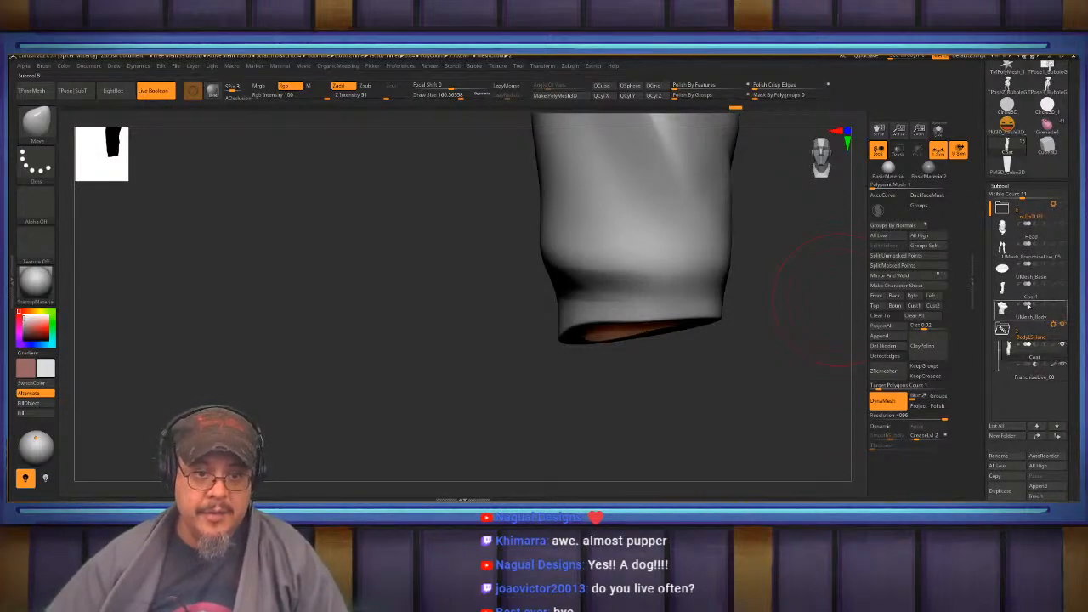
pyautogui.moveTo(1075, 262); pyautogui.dragTo(1075, 441)
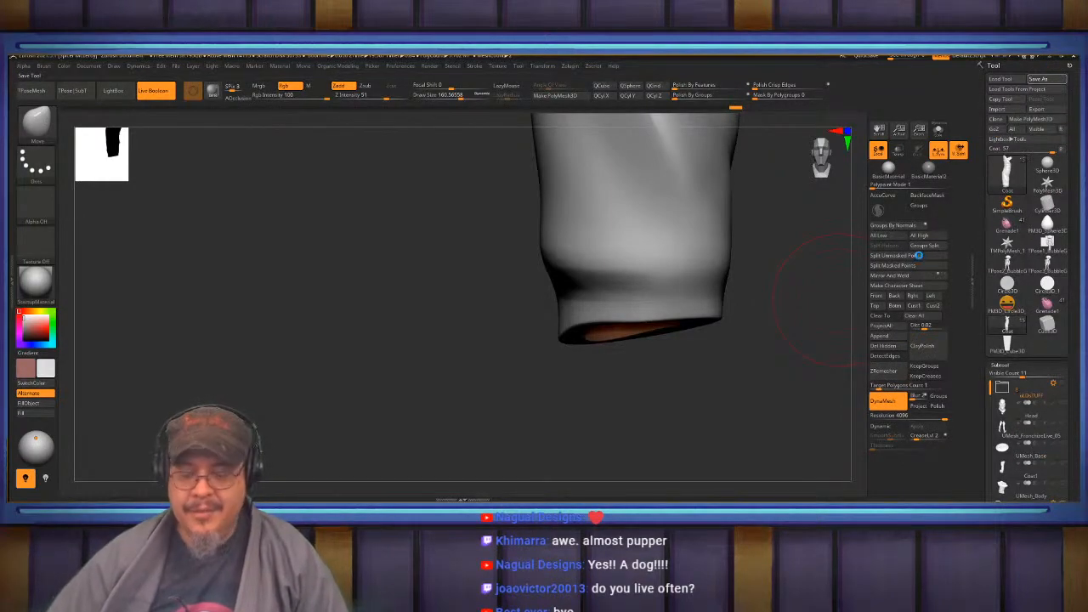
pyautogui.hotkey('ctrl', 's')
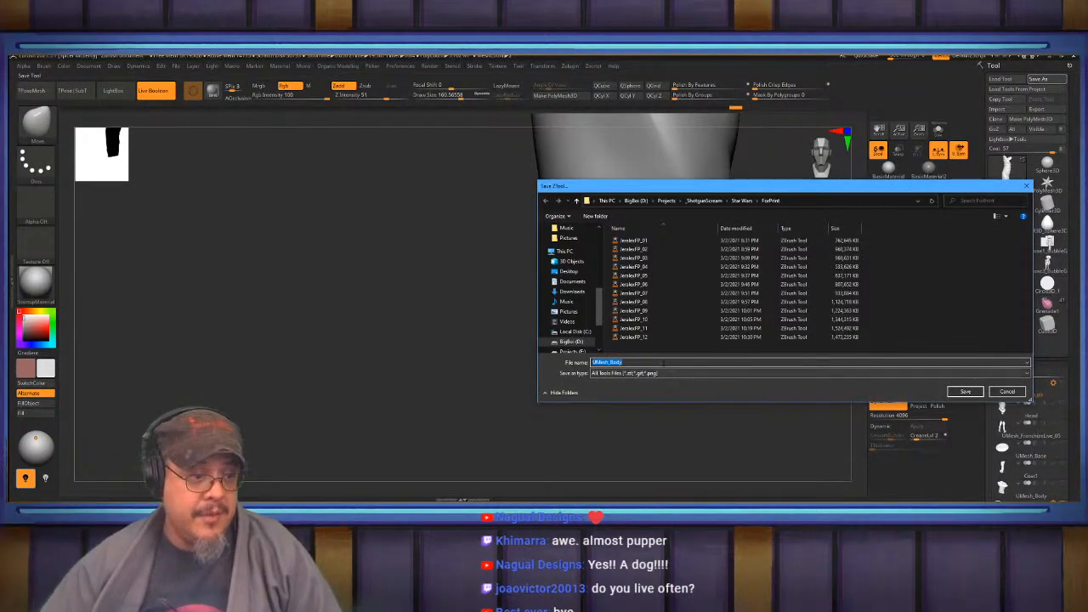
pyautogui.click(637, 337)
pyautogui.doubleClick(644, 363)
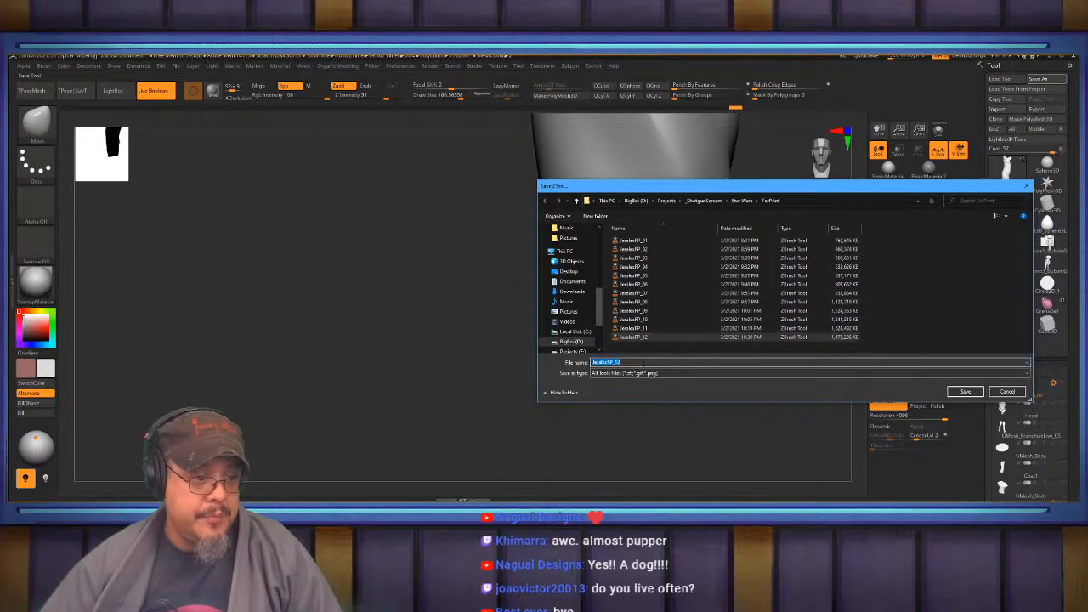
pyautogui.press('Return')
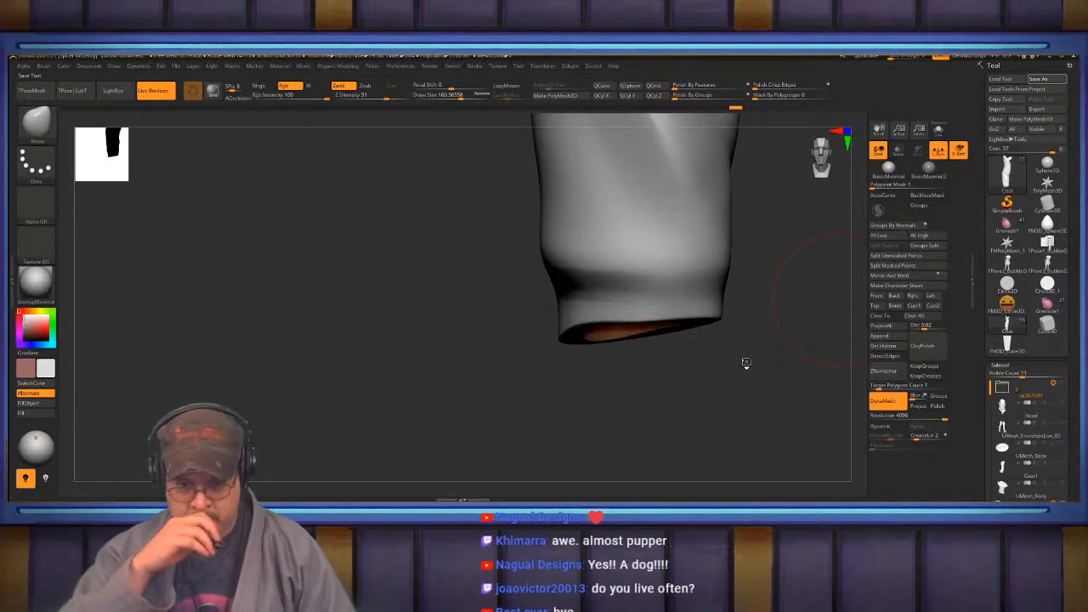
# Turn off the polypaint display for the BodyLSHand folder and try to run Boolean Folder on it.
pyautogui.moveTo(755, 376); pyautogui.dragTo(649, 324)
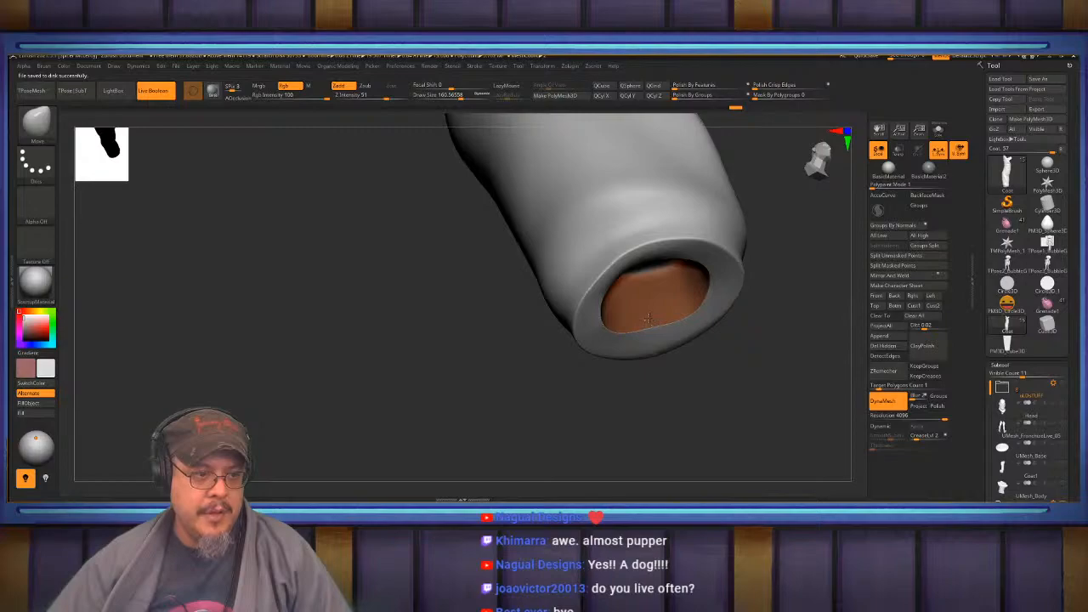
pyautogui.moveTo(760, 371); pyautogui.dragTo(1056, 325)
pyautogui.moveTo(1057, 343)
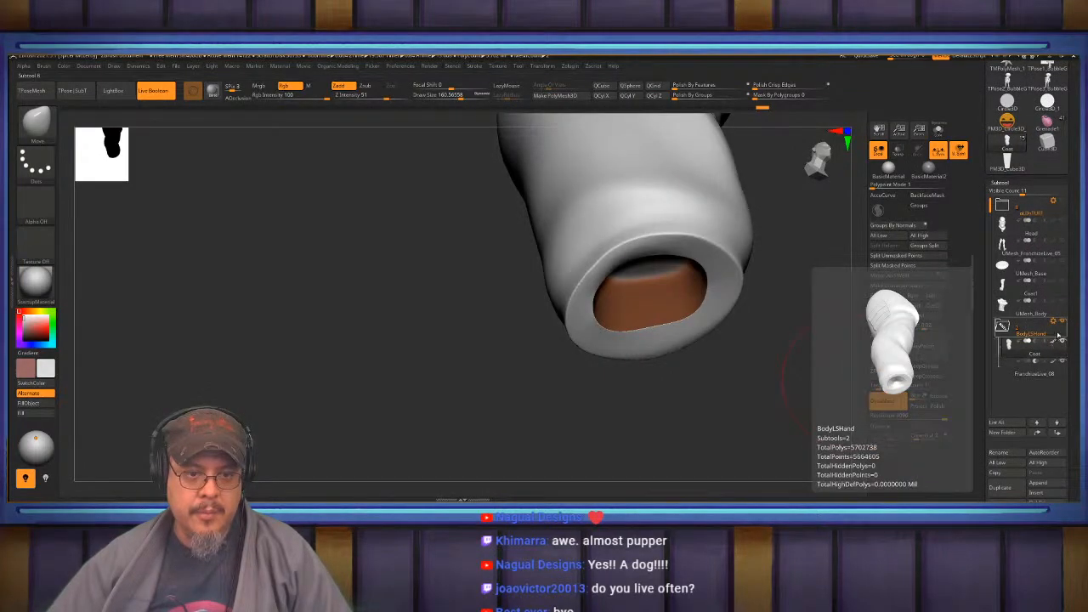
pyautogui.click(1061, 325)
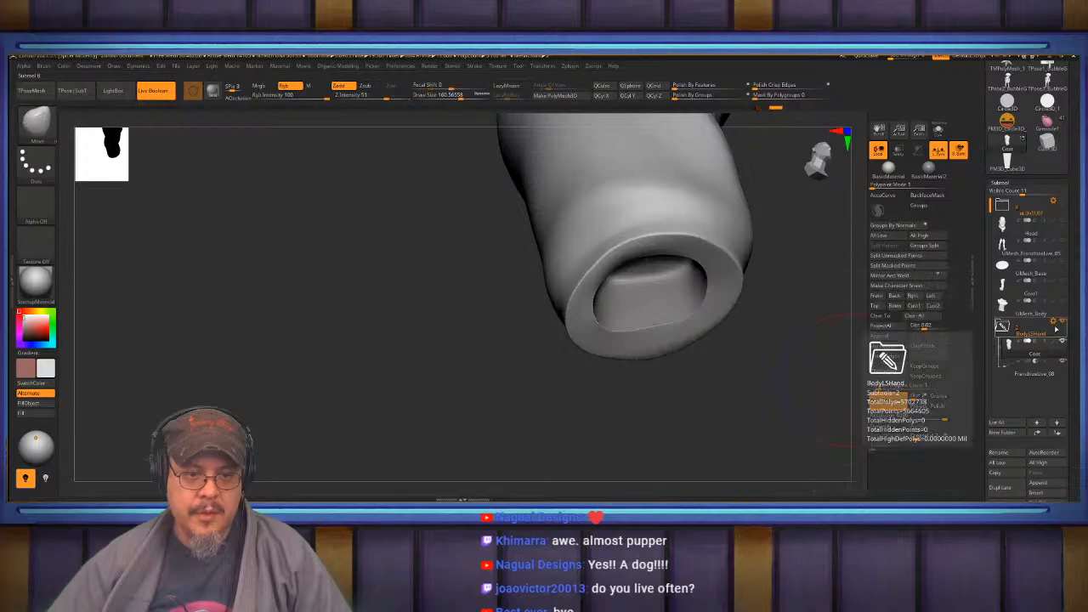
pyautogui.click(1054, 322)
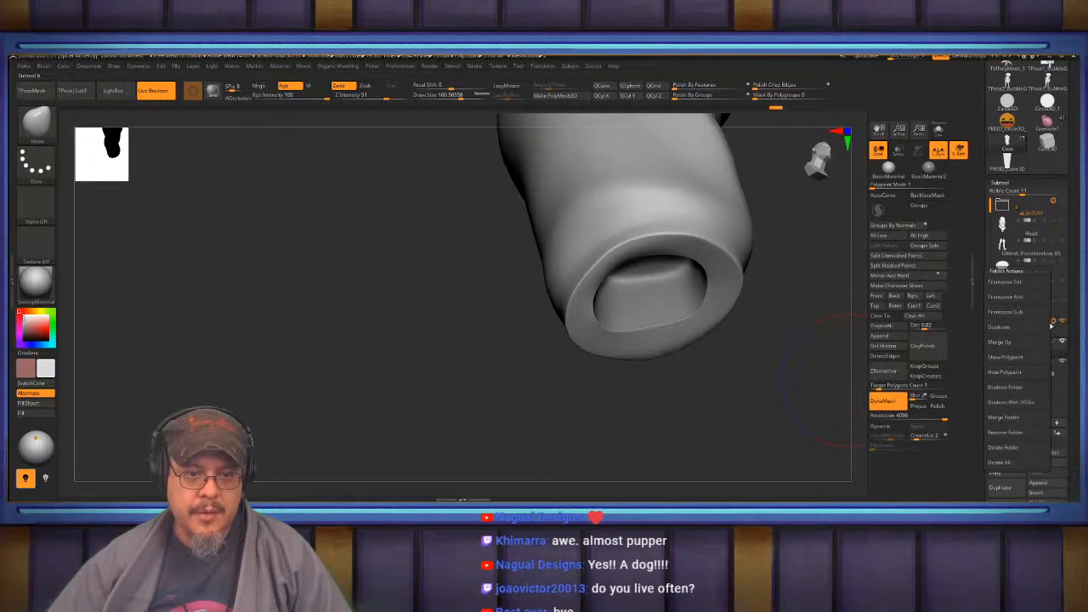
pyautogui.click(1017, 388)
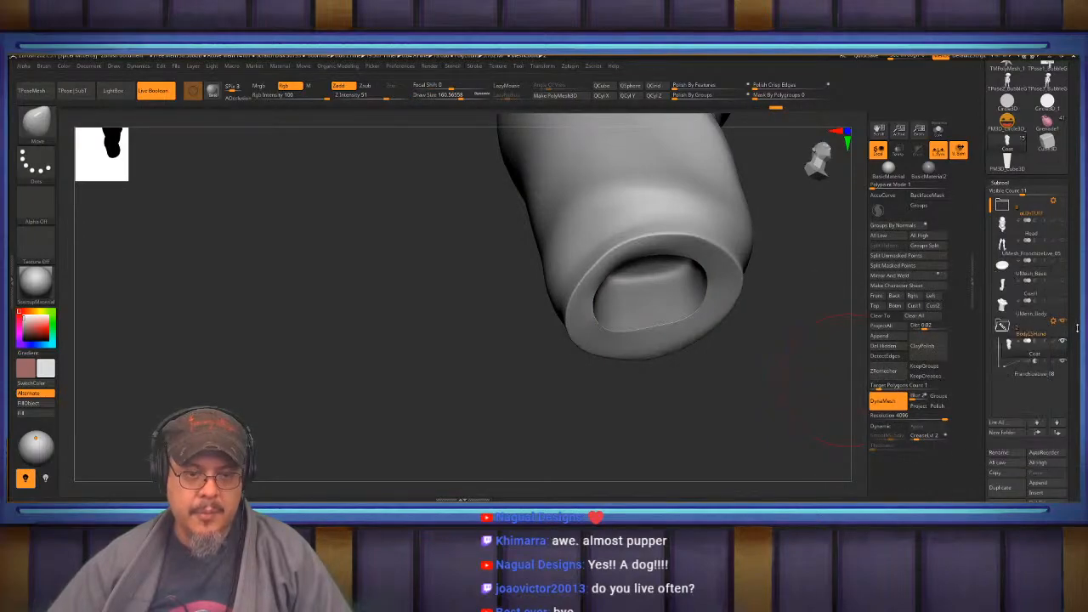
# Repair the coat sleeve's mesh with Fix Mesh from the mesh integrity tools.
pyautogui.scroll(-5, 1071, 338)
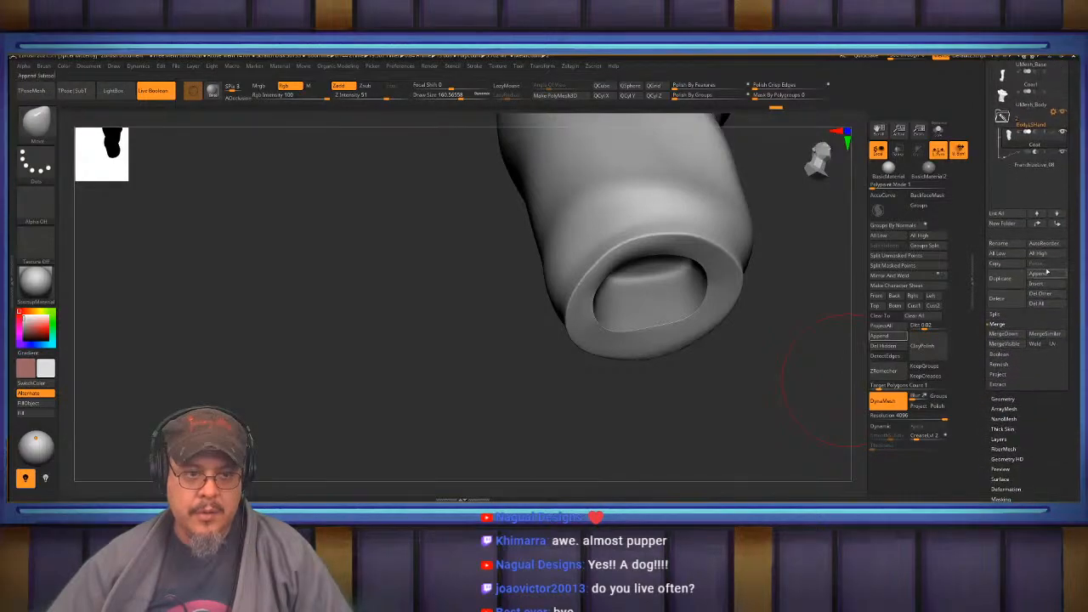
pyautogui.click(1005, 398)
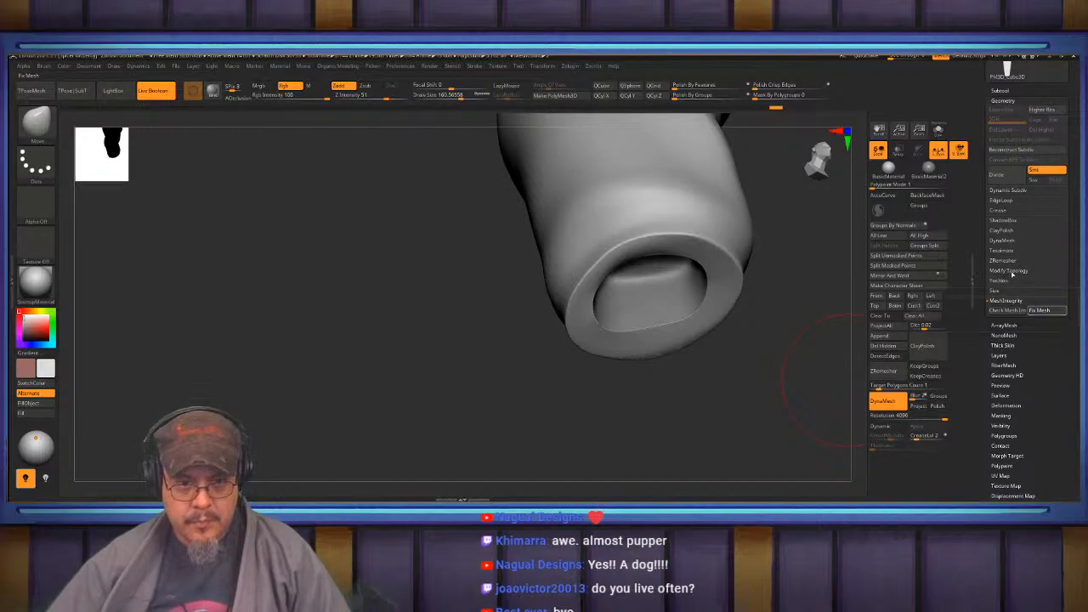
pyautogui.click(1012, 272)
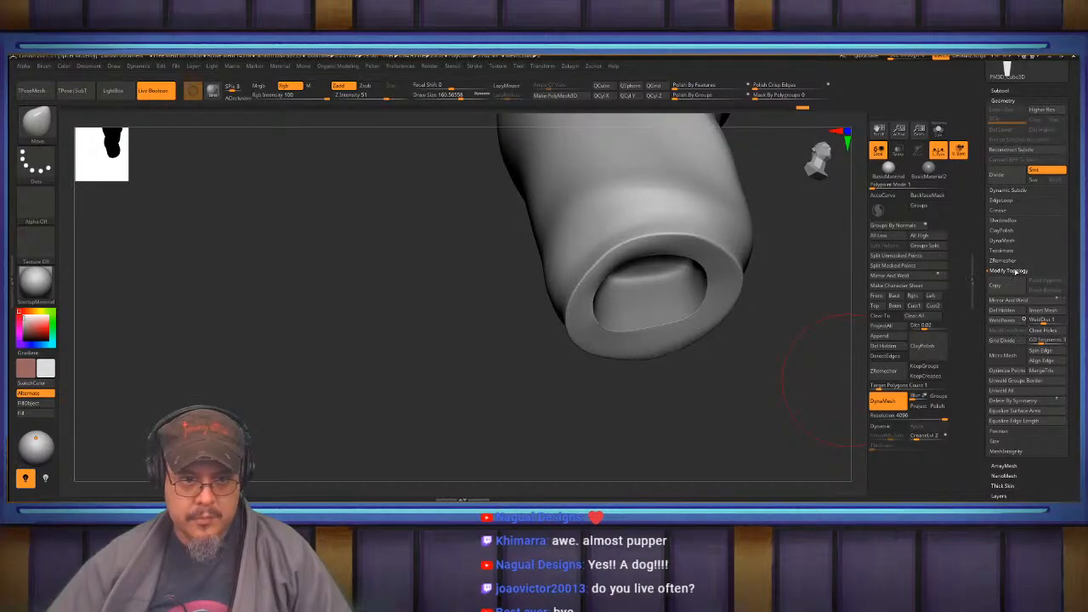
pyautogui.click(1020, 273)
pyautogui.click(1008, 301)
pyautogui.click(1050, 312)
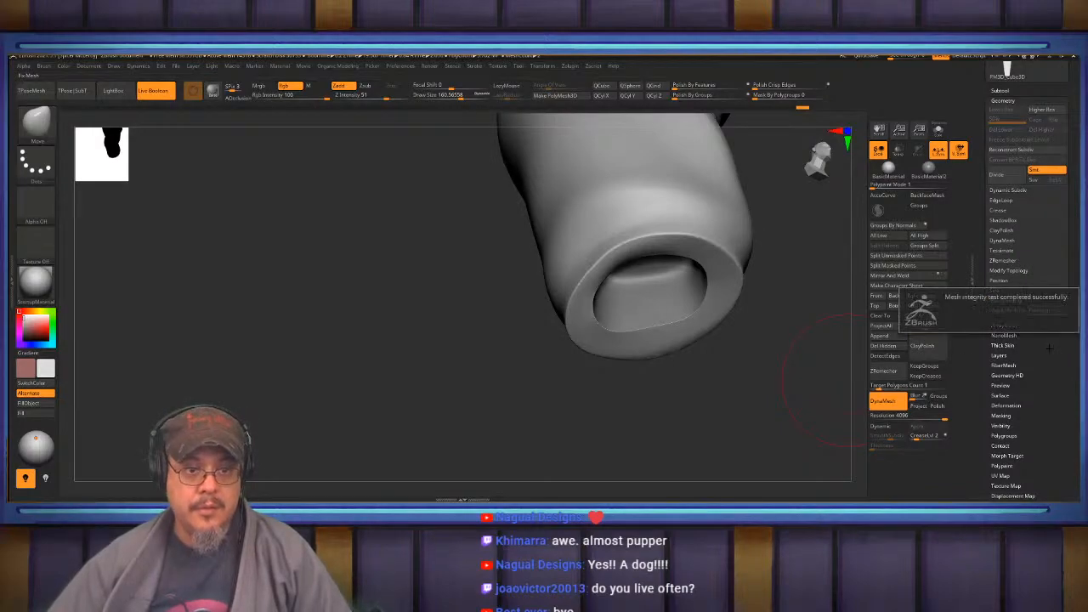
pyautogui.scroll(3, 1034, 149)
pyautogui.moveTo(799, 317)
pyautogui.mouseDown()
pyautogui.moveTo(778, 336)
pyautogui.moveTo(759, 314)
pyautogui.moveTo(767, 308)
pyautogui.mouseUp()
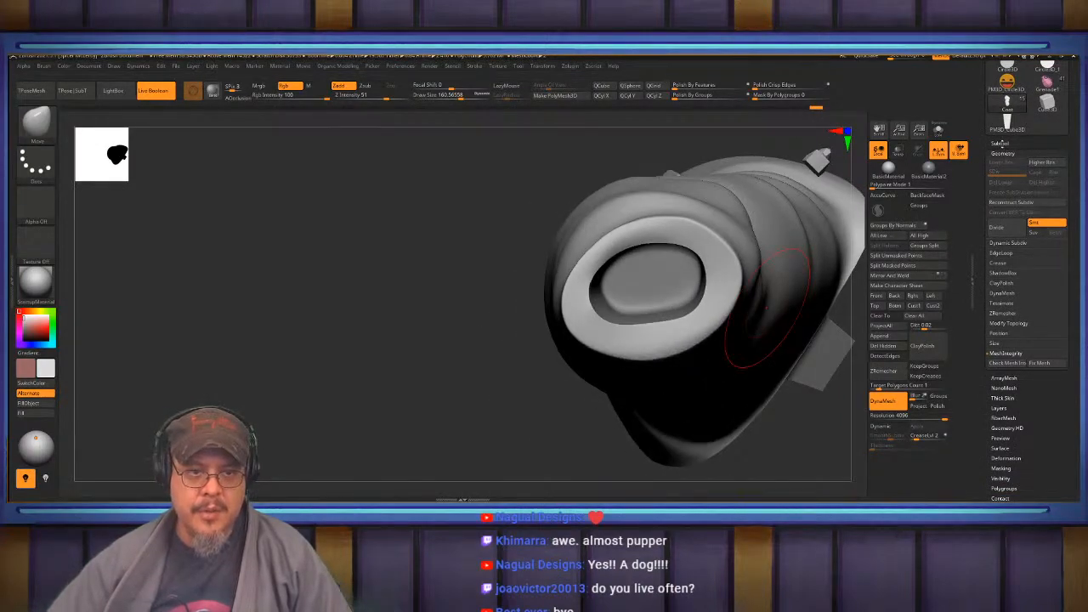
# Isolate the FranchiseLive_08 sword hand and examine its tapered wrist from the end and the side.
pyautogui.click(1000, 143)
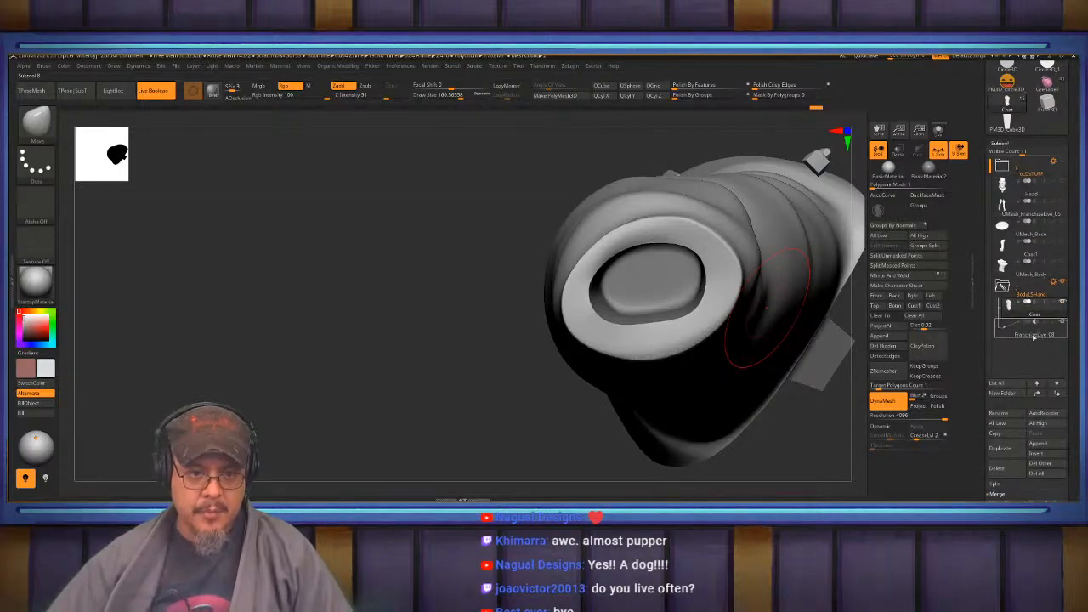
pyautogui.click(1035, 325)
pyautogui.click(939, 130)
pyautogui.moveTo(483, 241); pyautogui.dragTo(510, 396)
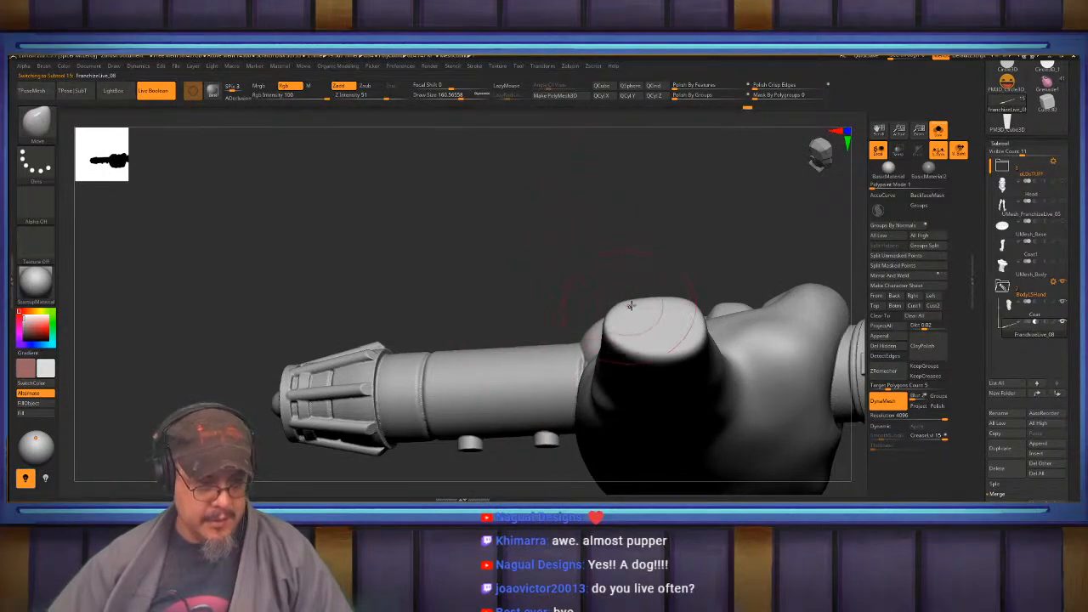
pyautogui.moveTo(716, 244); pyautogui.dragTo(759, 330)
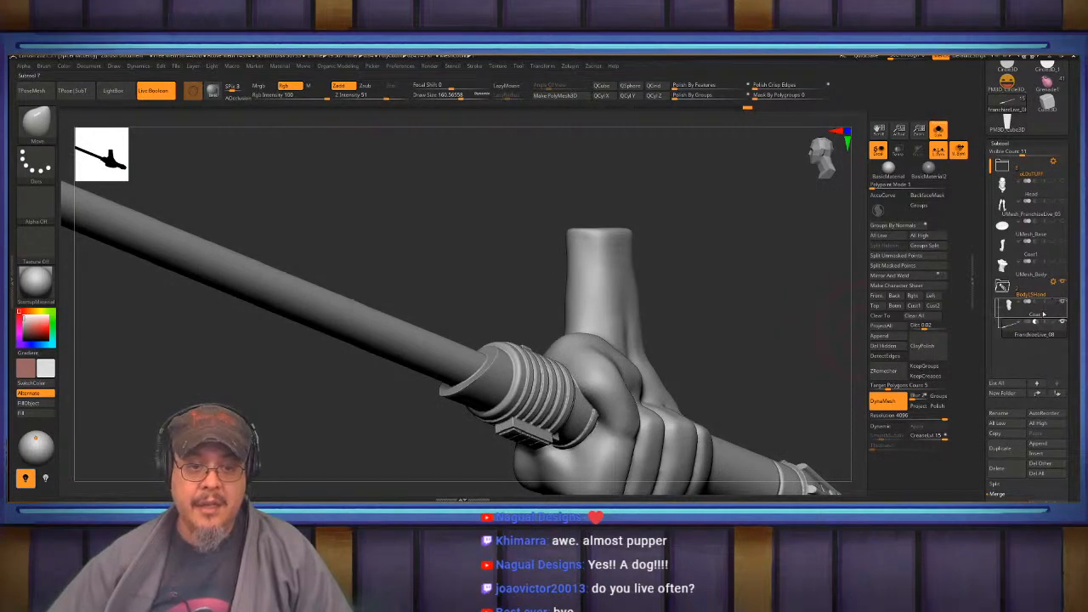
# Run Boolean Folder on the BodyLSHand folder to cut the sword hand's wrist out of the coat sleeve.
pyautogui.click(1055, 281)
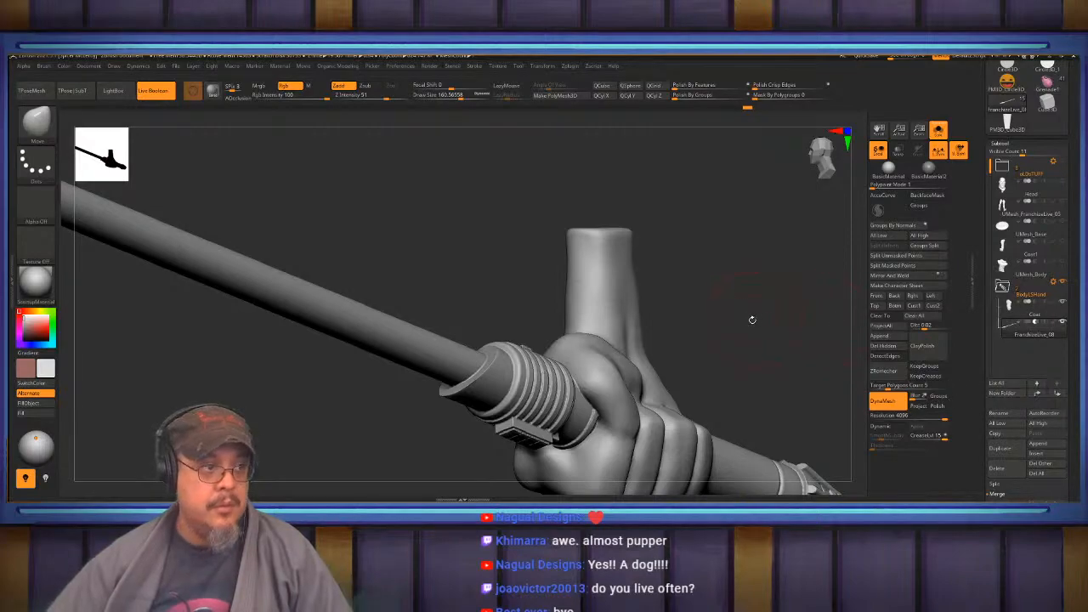
pyautogui.moveTo(753, 320); pyautogui.dragTo(768, 301)
pyautogui.click(1038, 315)
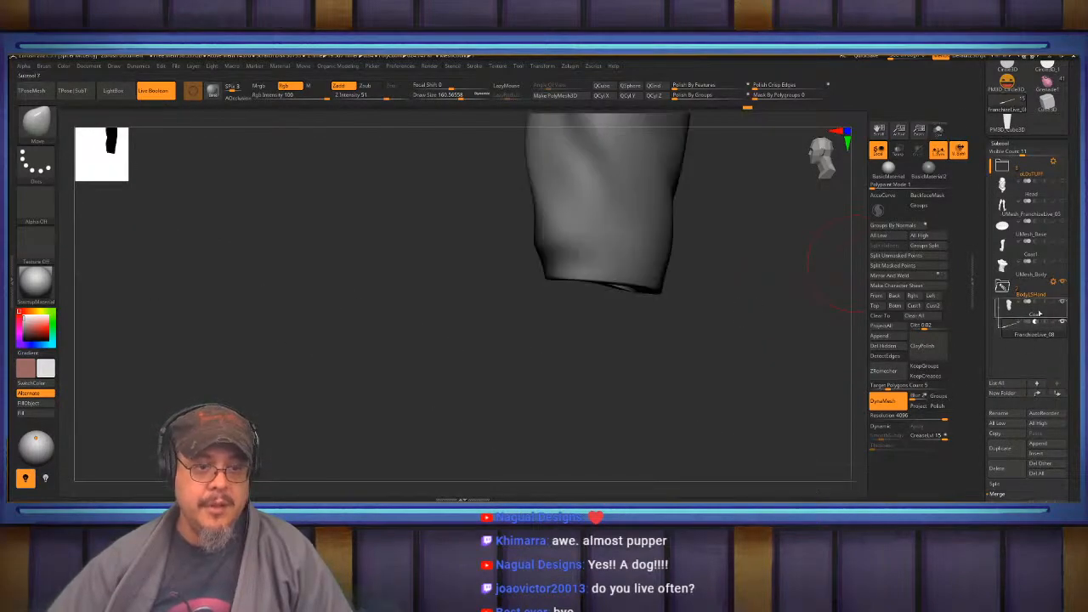
pyautogui.click(1039, 254)
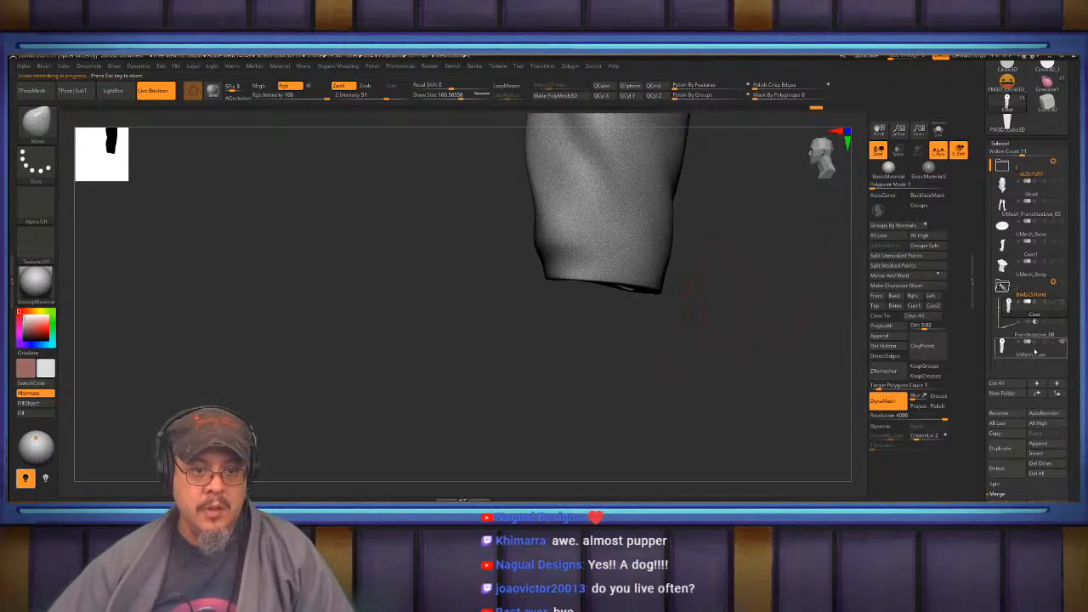
# Move the original Coat subtool into the old-stuff folder and set the sword hand from subtractive to additive.
pyautogui.moveTo(1031, 352)
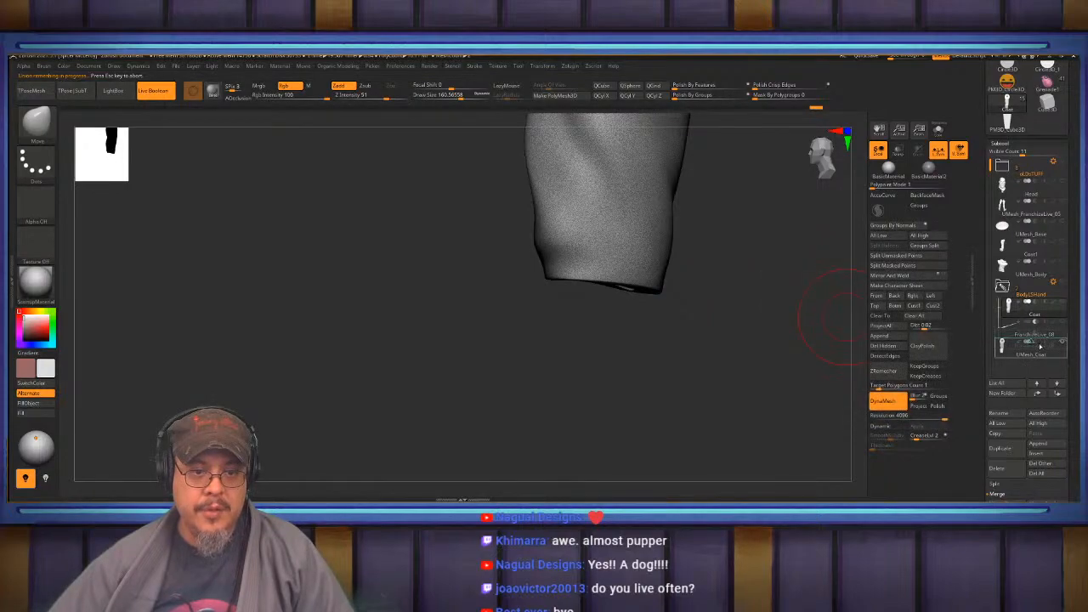
pyautogui.moveTo(1035, 315); pyautogui.dragTo(1031, 170)
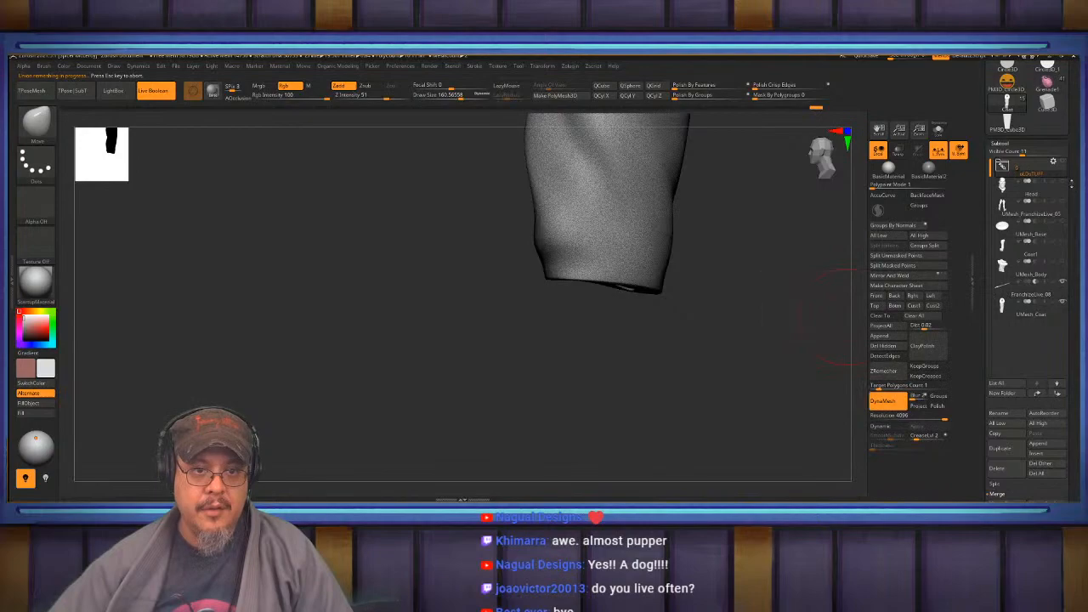
pyautogui.click(1026, 289)
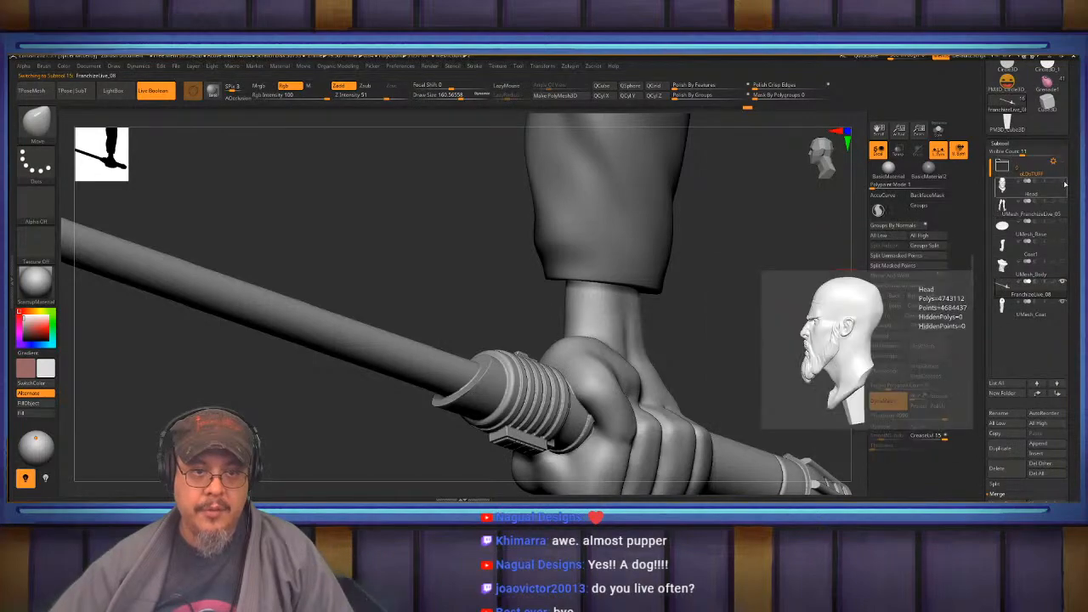
# Show all the figure's parts, from the head to the new coat sleeve, and frame the whole figure.
pyautogui.moveTo(1063, 181); pyautogui.dragTo(1063, 302)
pyautogui.keyDown('ctrl'); pyautogui.moveTo(769, 268); pyautogui.dragTo(645, 264, button='right'); pyautogui.keyUp('ctrl')
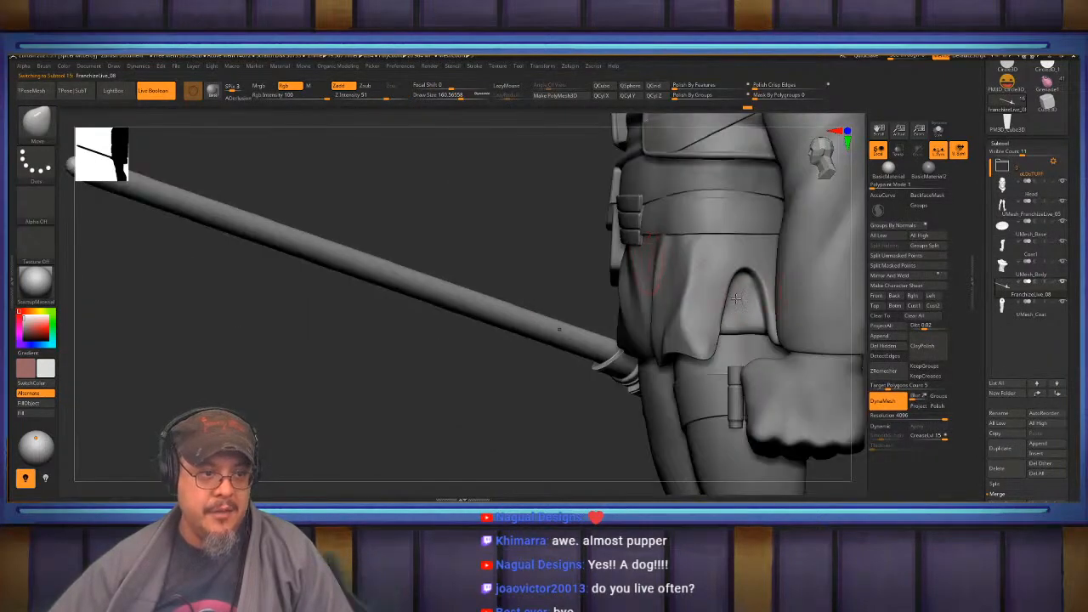
pyautogui.press('f')
pyautogui.moveTo(721, 301)
pyautogui.mouseDown()
pyautogui.moveTo(768, 306)
pyautogui.moveTo(653, 314)
pyautogui.moveTo(730, 303)
pyautogui.moveTo(728, 319)
pyautogui.mouseUp()
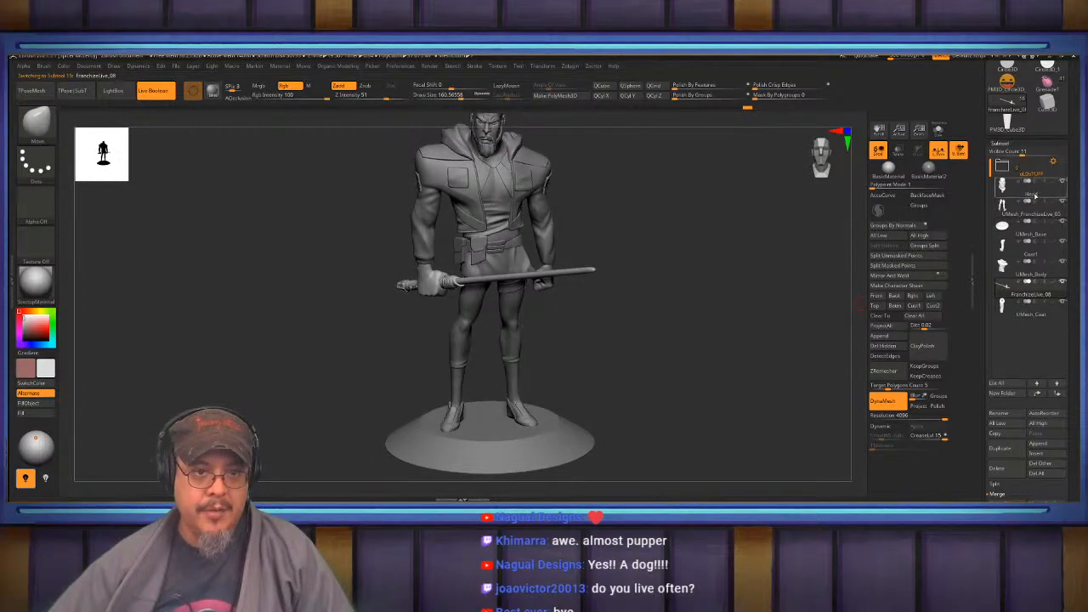
# Isolate the head, legs and base in turn and examine their joint keys and sockets.
pyautogui.click(1036, 197)
pyautogui.click(939, 130)
pyautogui.moveTo(802, 190); pyautogui.dragTo(733, 433)
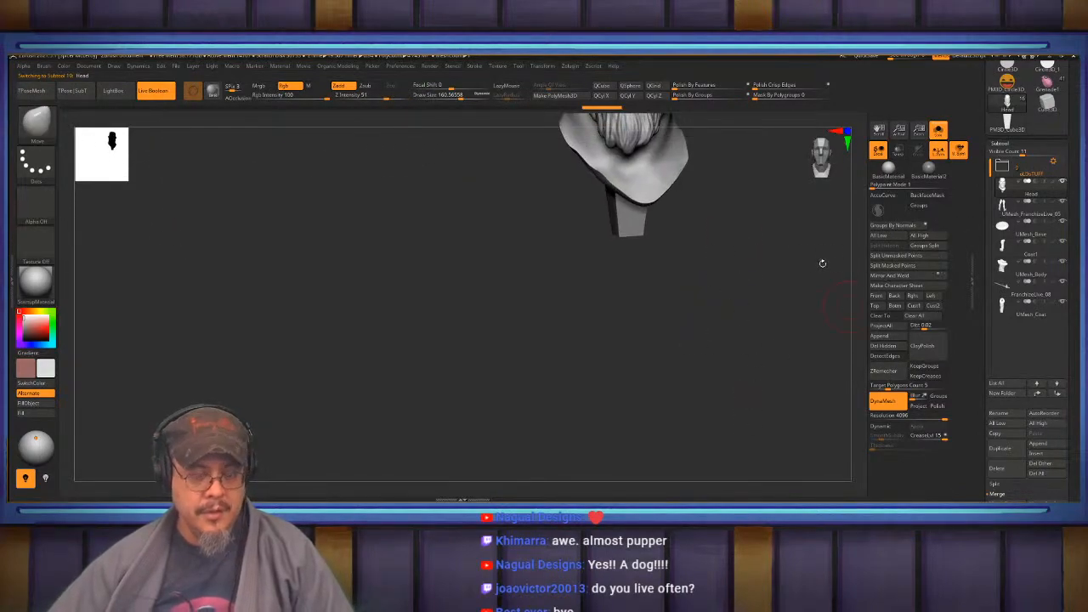
pyautogui.press('Down')
pyautogui.moveTo(734, 295); pyautogui.dragTo(776, 325)
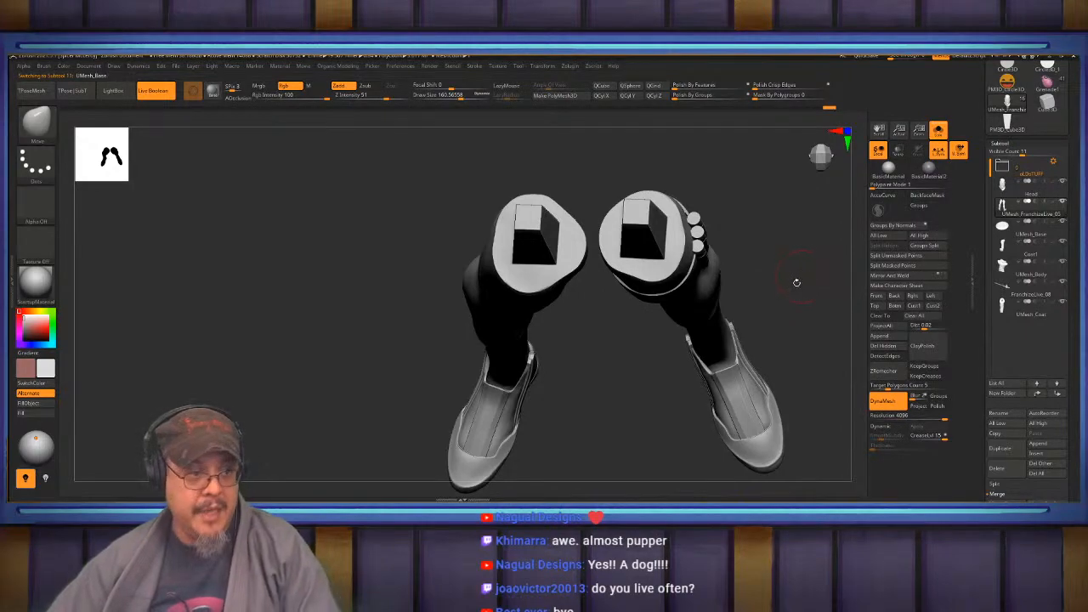
pyautogui.press('Down')
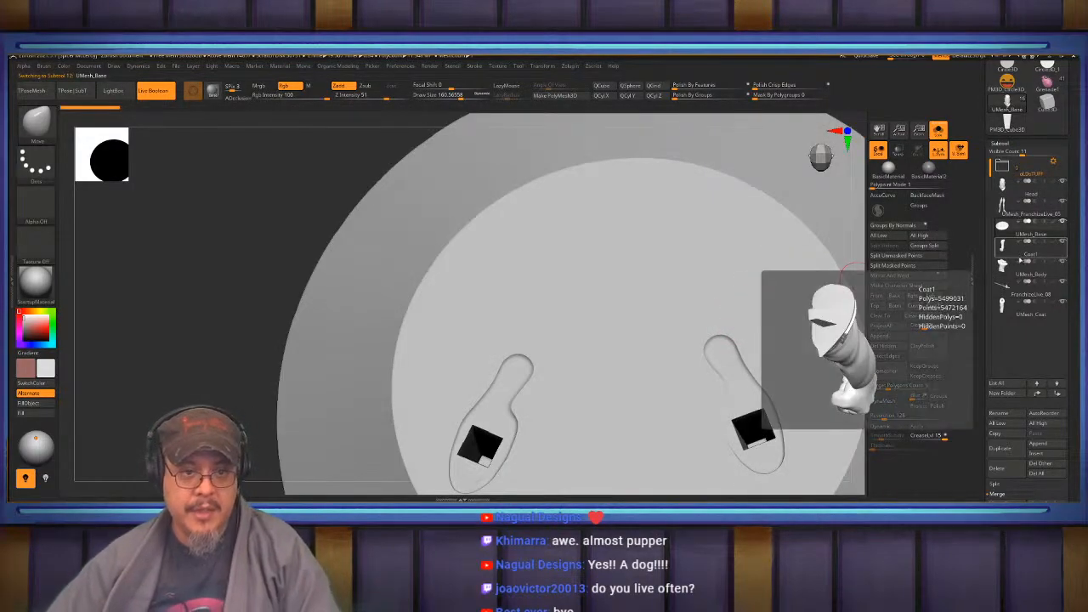
# Examine the isolated Coat1 arm, body, sword hand and new UMesh_Coat sleeve one after another.
pyautogui.click(1010, 256)
pyautogui.moveTo(734, 379); pyautogui.dragTo(770, 341)
pyautogui.press('Down')
pyautogui.press('f')
pyautogui.hotkey('alt', 'Down')
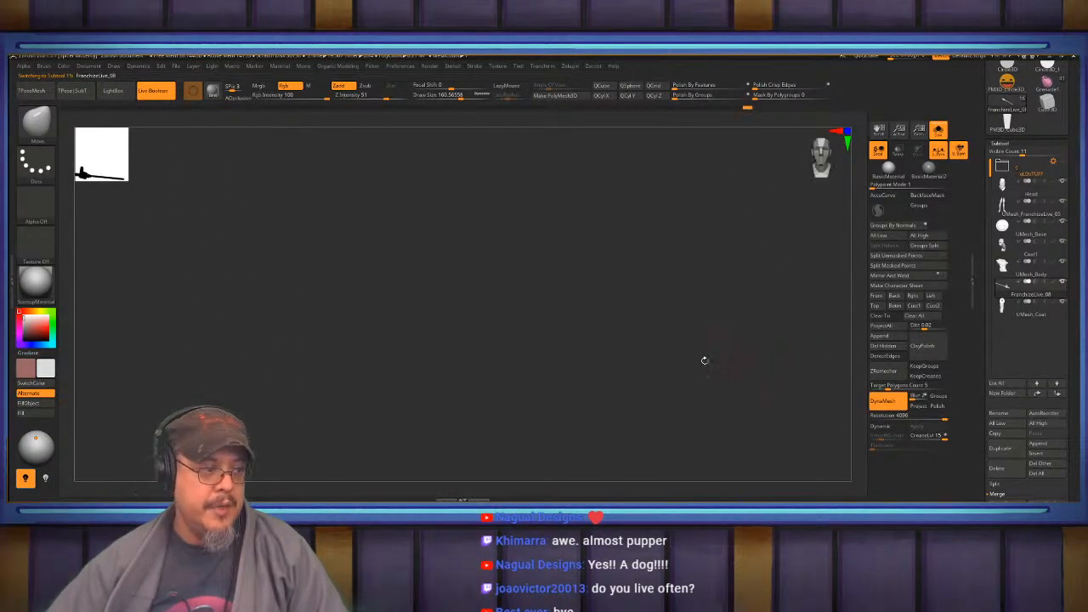
pyautogui.moveTo(709, 358); pyautogui.dragTo(729, 218)
pyautogui.moveTo(693, 314); pyautogui.dragTo(700, 317)
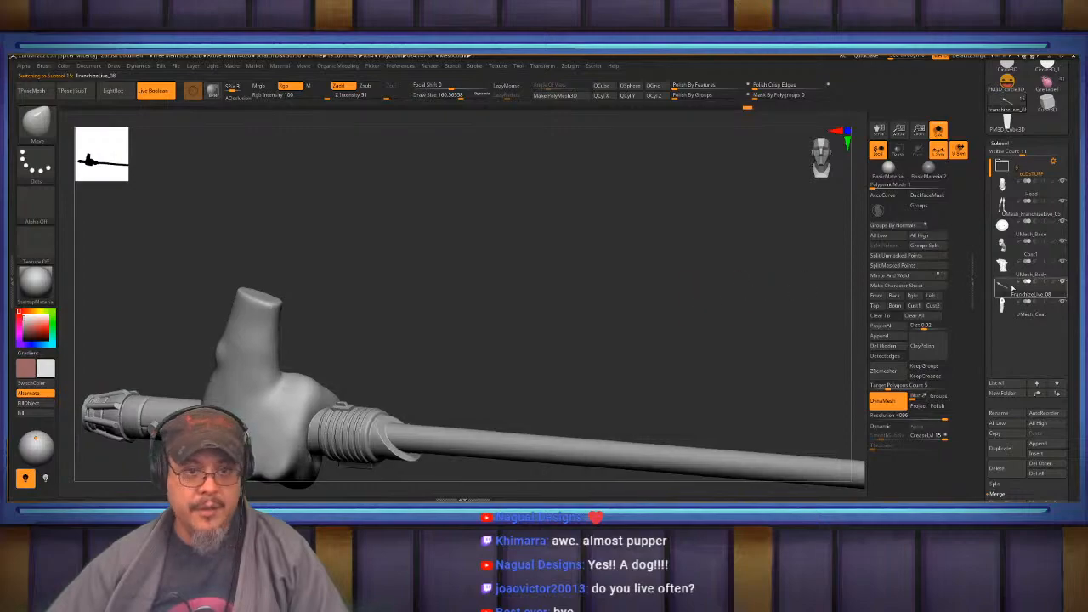
pyautogui.click(1031, 313)
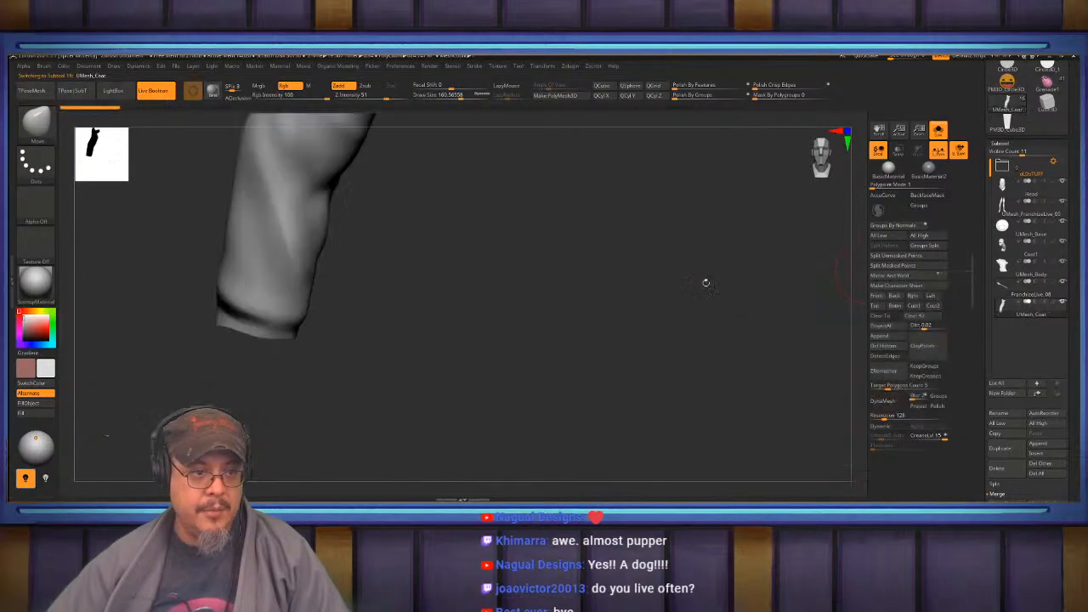
# End the sleeve's isolation to show the complete figure, and examine the assembled character on its base from the front and side.
pyautogui.moveTo(710, 273)
pyautogui.mouseDown()
pyautogui.moveTo(746, 277)
pyautogui.moveTo(695, 271)
pyautogui.mouseUp()
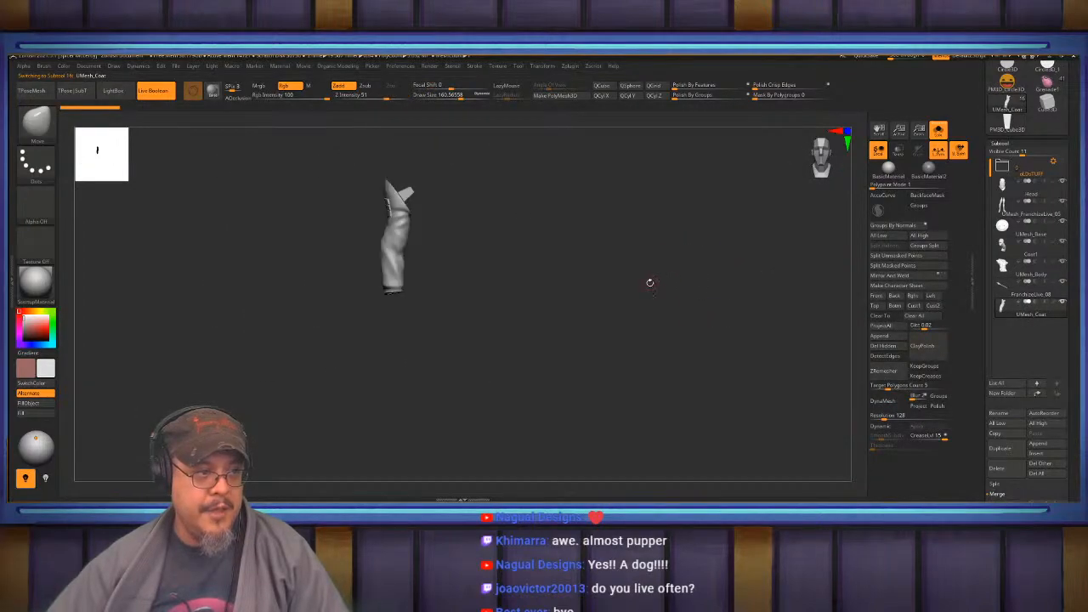
pyautogui.click(938, 129)
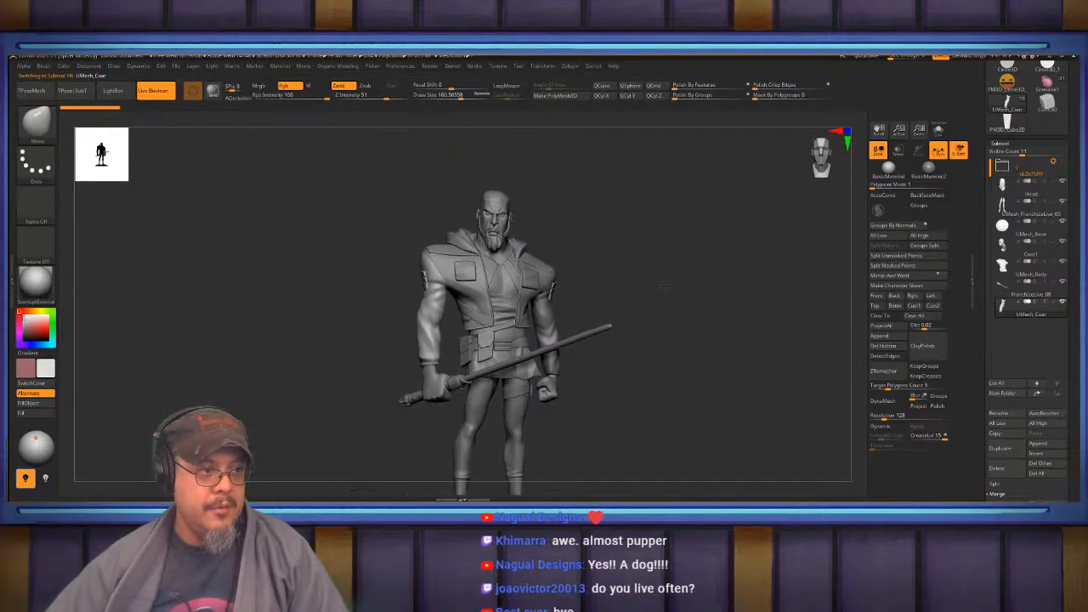
pyautogui.moveTo(658, 264); pyautogui.dragTo(563, 303)
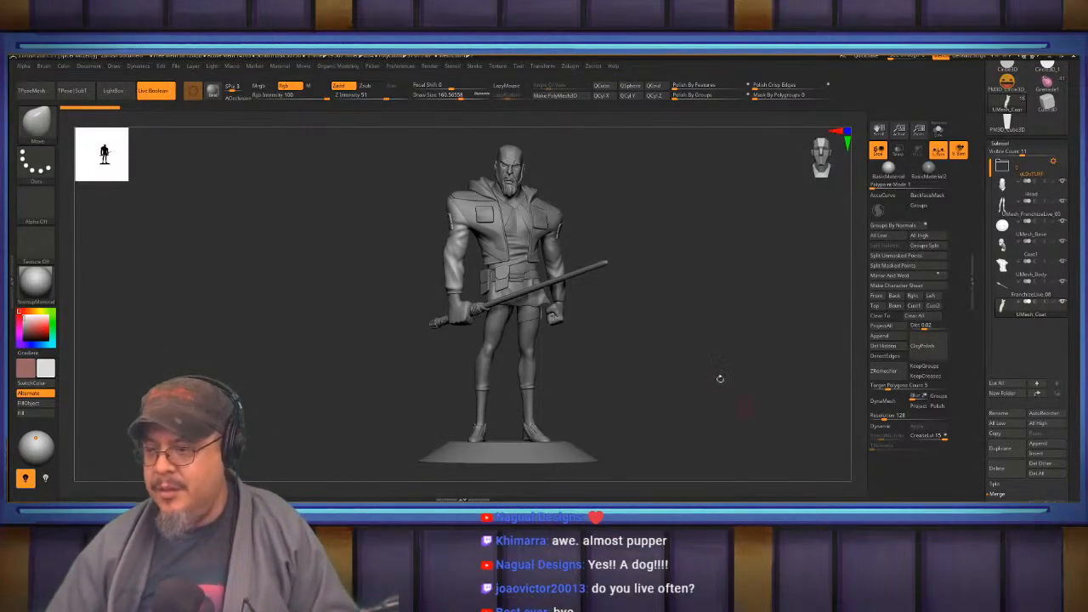
pyautogui.moveTo(673, 373)
pyautogui.mouseDown()
pyautogui.moveTo(703, 377)
pyautogui.moveTo(675, 365)
pyautogui.mouseUp()
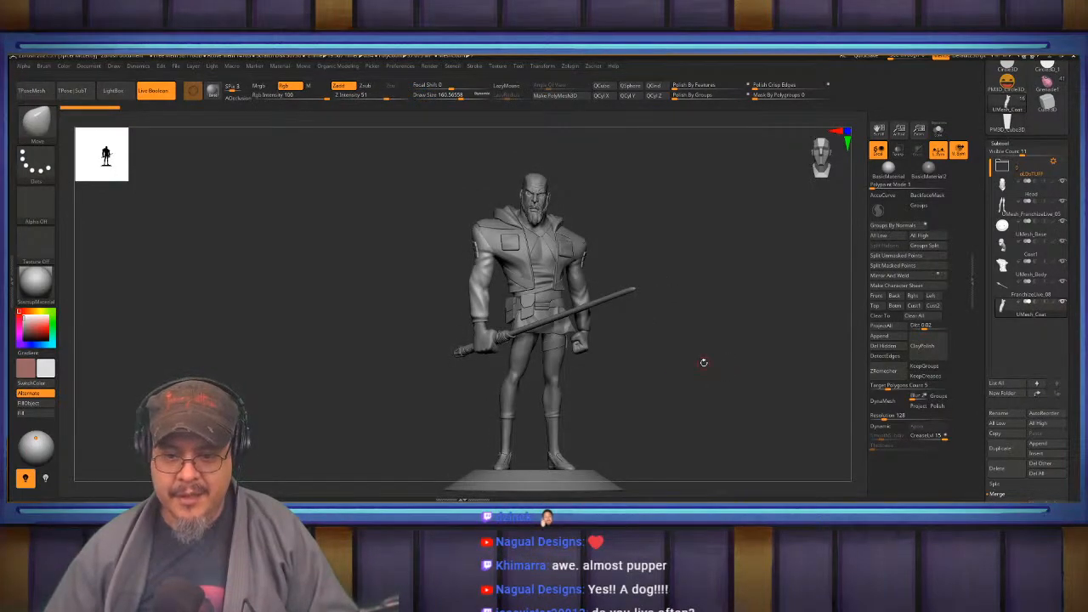
pyautogui.press('f')
pyautogui.press('f')
pyautogui.moveTo(678, 360); pyautogui.dragTo(678, 382)
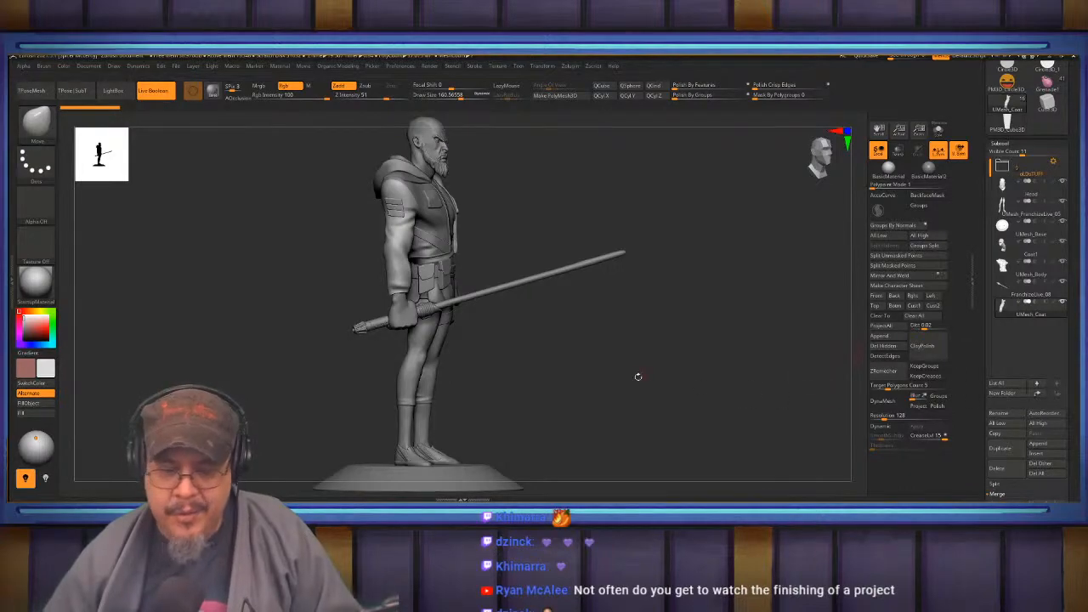
pyautogui.keyDown('shift'); pyautogui.moveTo(627, 445); pyautogui.dragTo(799, 382); pyautogui.keyUp('shift')
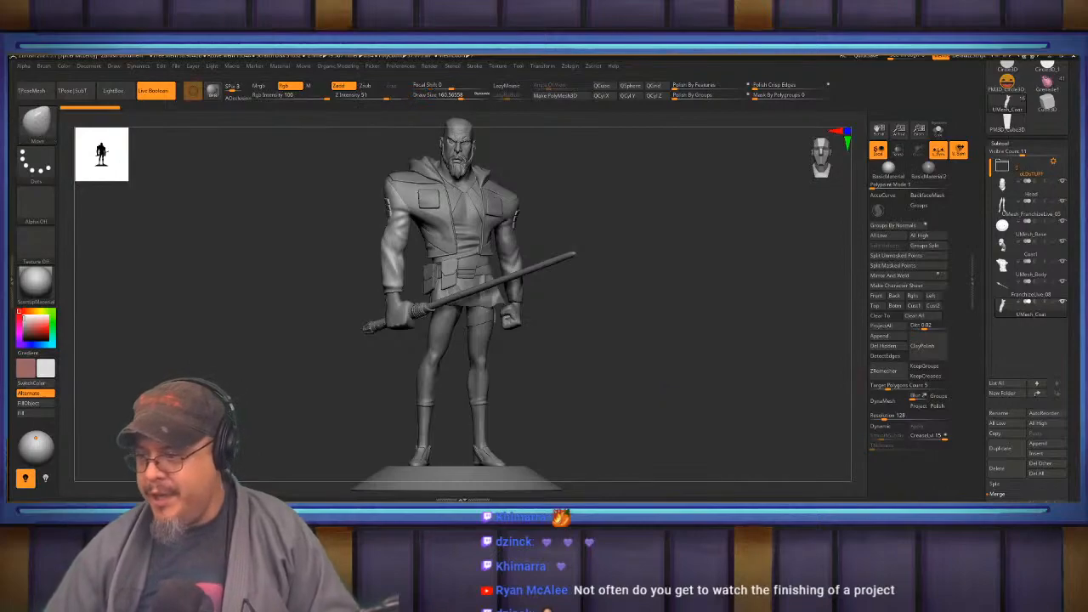